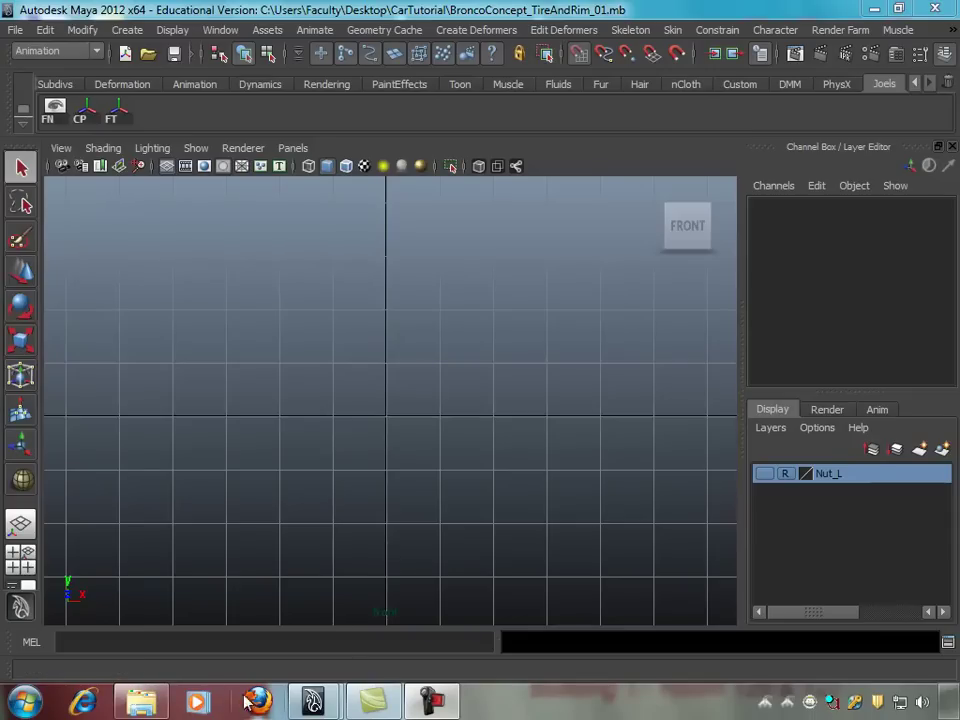
Step: Open Ford-Bronco-2.jpg from the CarTutorial folder in Photo Viewer, then minimize the viewer
{"action": "left_click", "coordinate": [150, 704]}
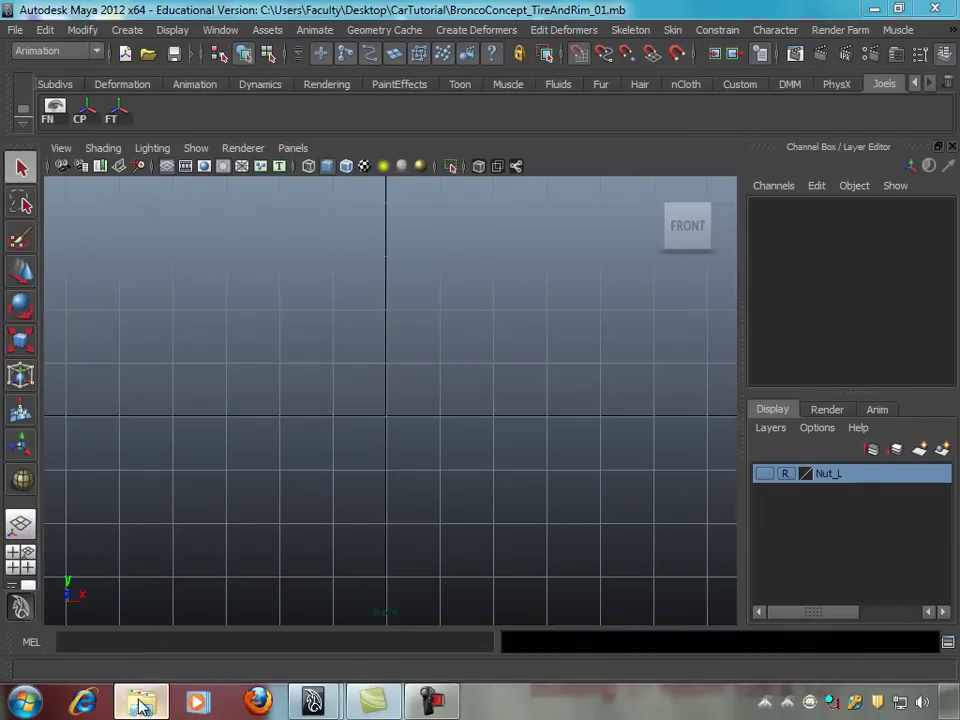
{"action": "mouse_move", "coordinate": [884, 508]}
{"action": "left_mouse_down"}
{"action": "mouse_move", "coordinate": [855, 236]}
{"action": "mouse_move", "coordinate": [880, 354]}
{"action": "mouse_move", "coordinate": [880, 545]}
{"action": "left_mouse_up"}
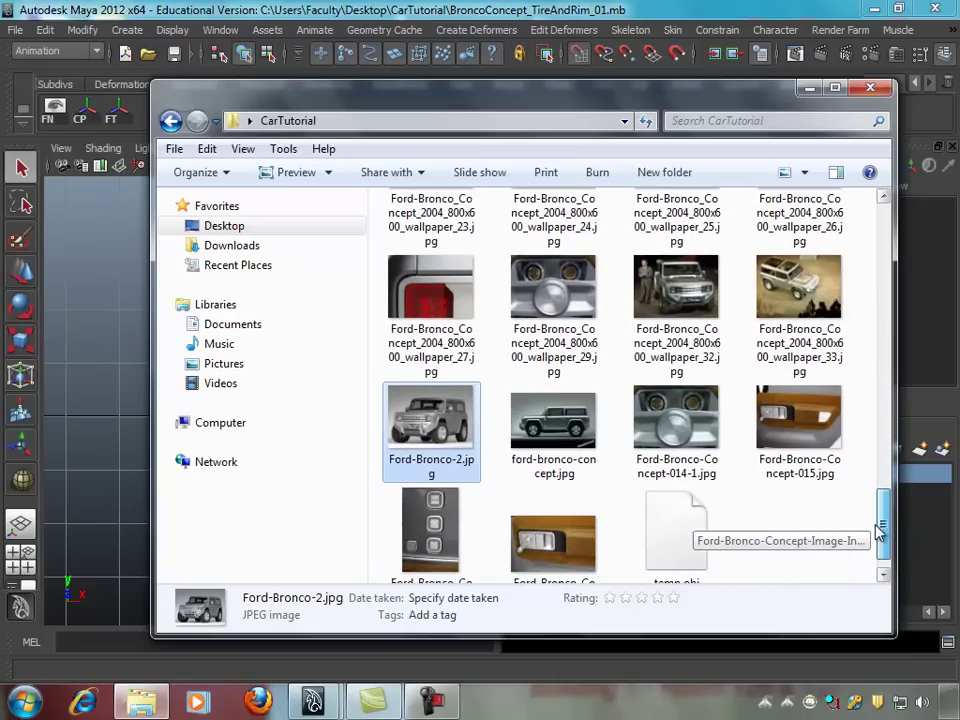
{"action": "double_click", "coordinate": [433, 425]}
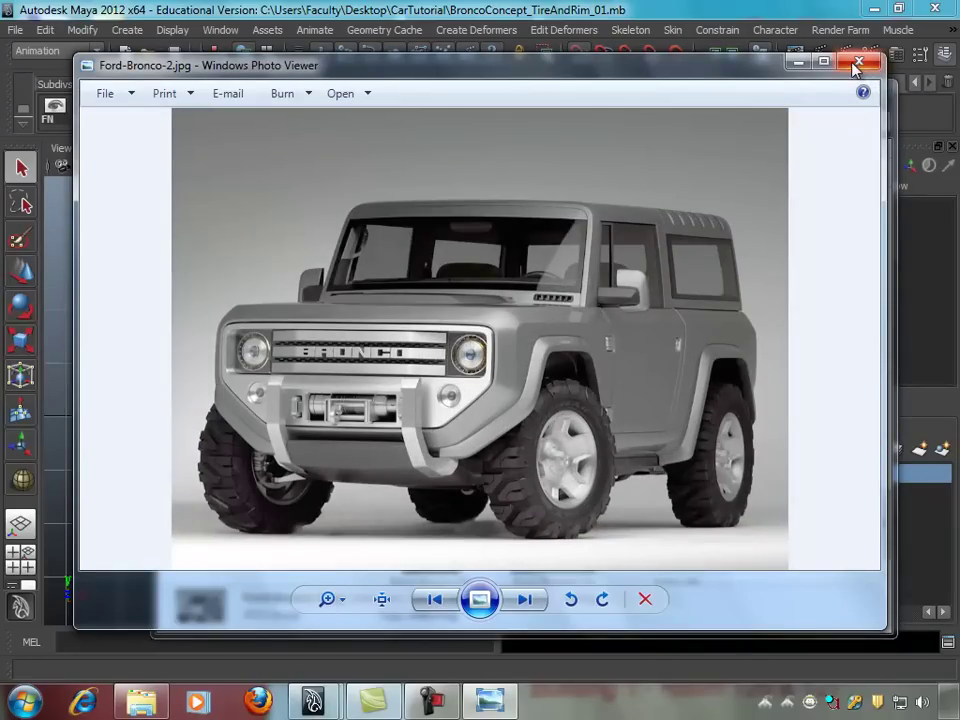
{"action": "left_click", "coordinate": [797, 62]}
Step: Launch Adobe Photoshop CS5.1 (64 Bit) from Start > All Programs > Adobe Master Collection CS5.5
{"action": "right_click", "coordinate": [427, 425]}
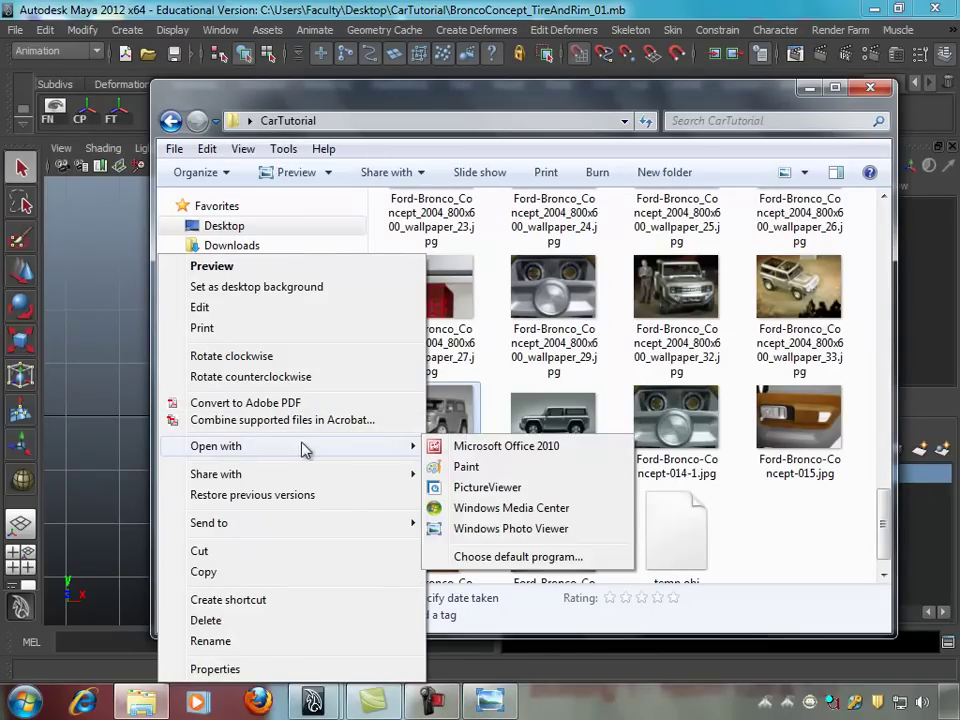
{"action": "key", "text": "super"}
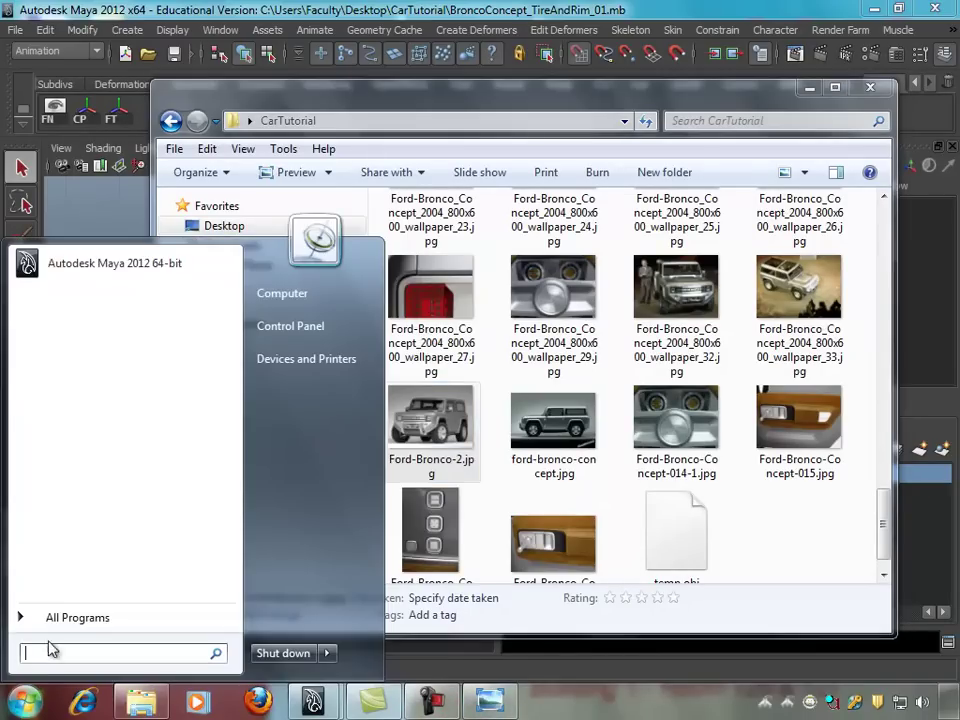
{"action": "left_click", "coordinate": [459, 428]}
{"action": "right_click", "coordinate": [431, 420]}
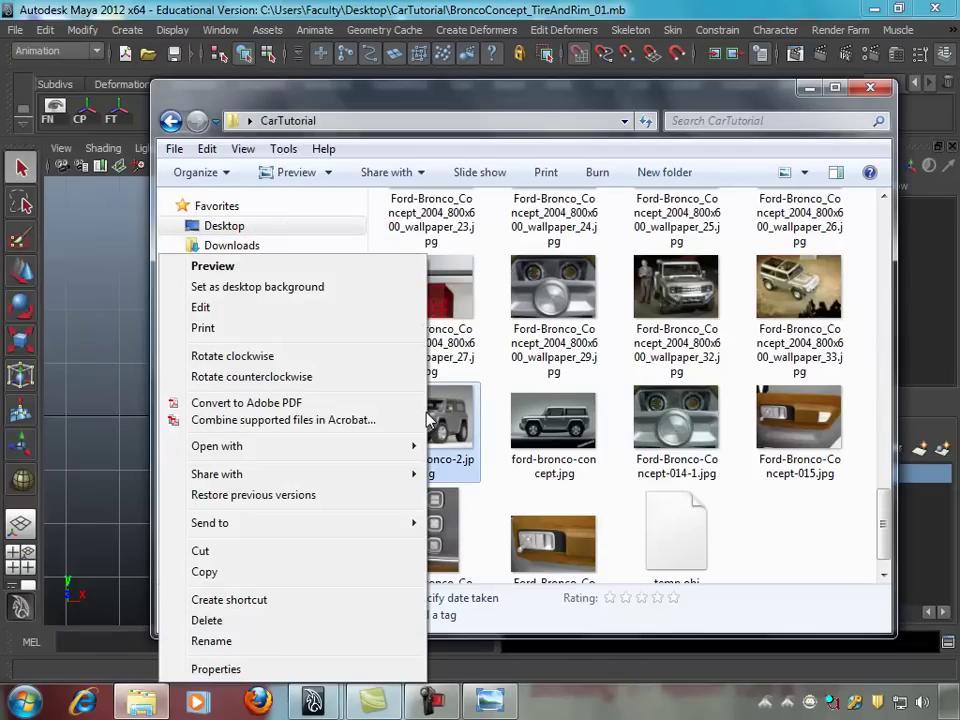
{"action": "mouse_move", "coordinate": [216, 446]}
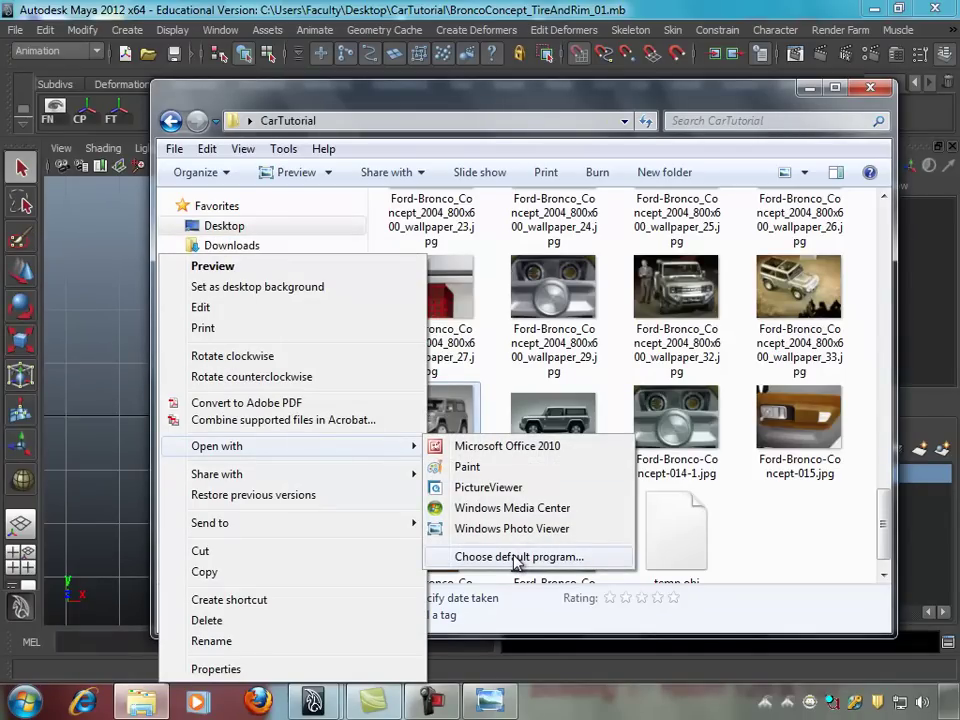
{"action": "left_click", "coordinate": [24, 703]}
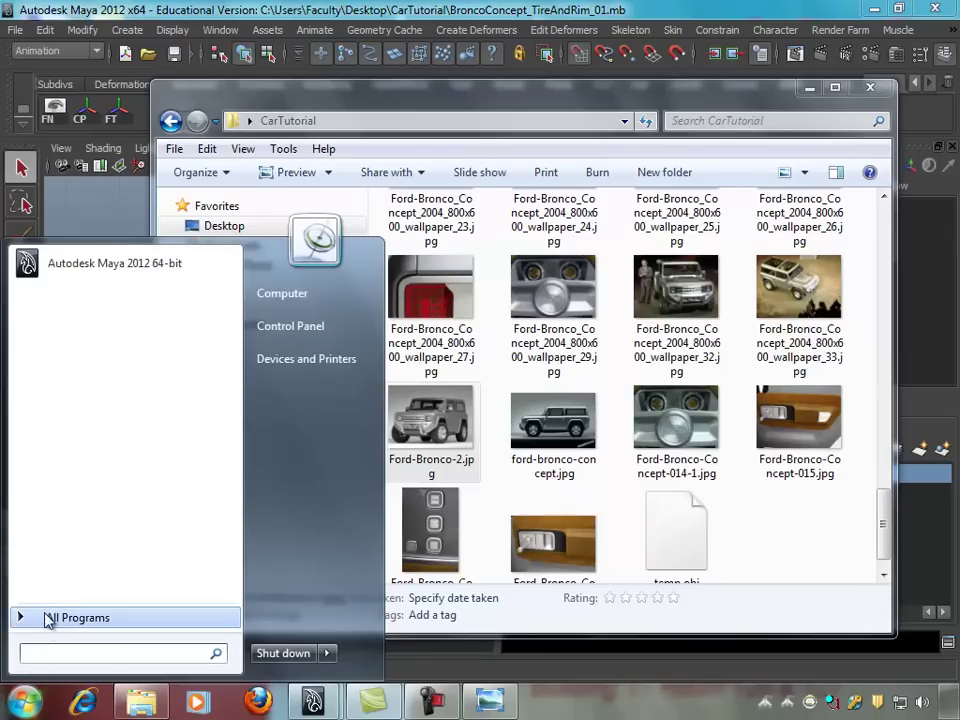
{"action": "left_click", "coordinate": [46, 620]}
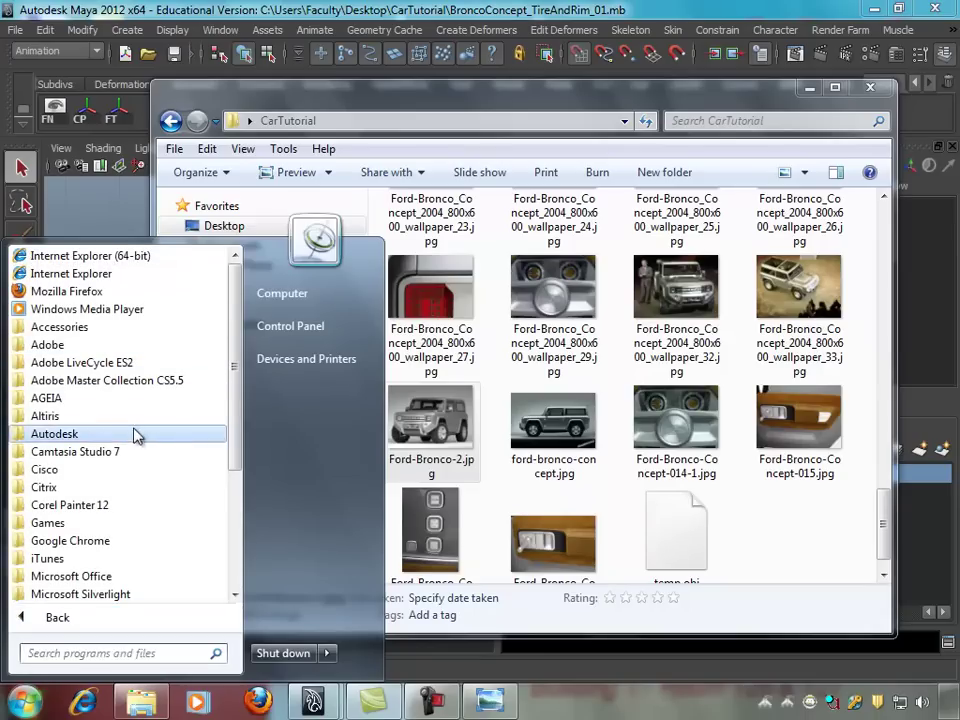
{"action": "scroll", "coordinate": [231, 396], "scroll_direction": "down", "scroll_amount": 1}
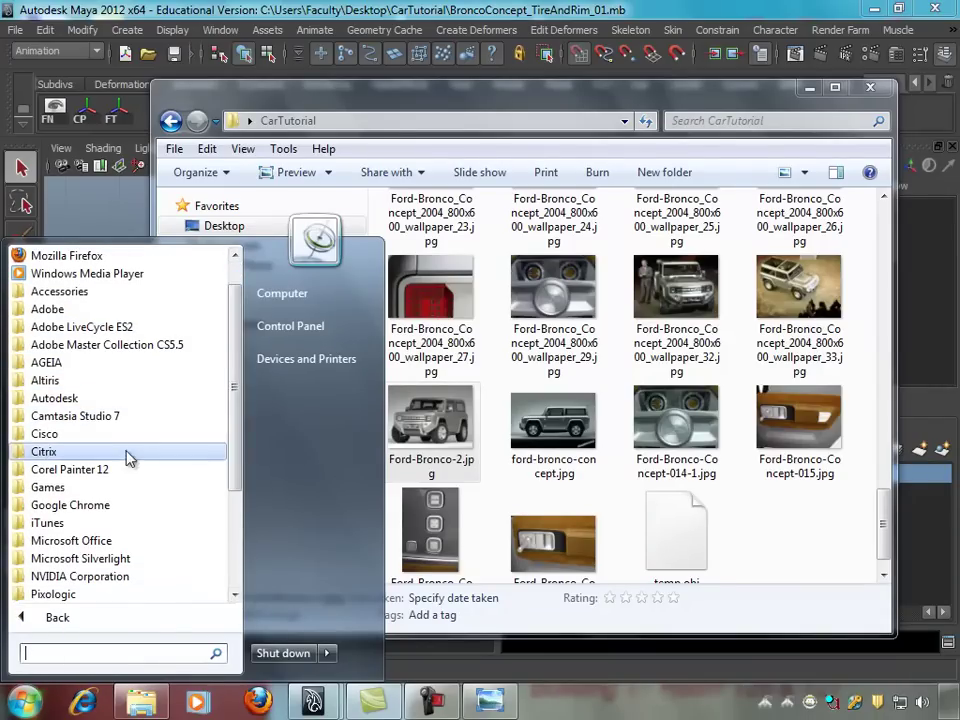
{"action": "left_click", "coordinate": [107, 344]}
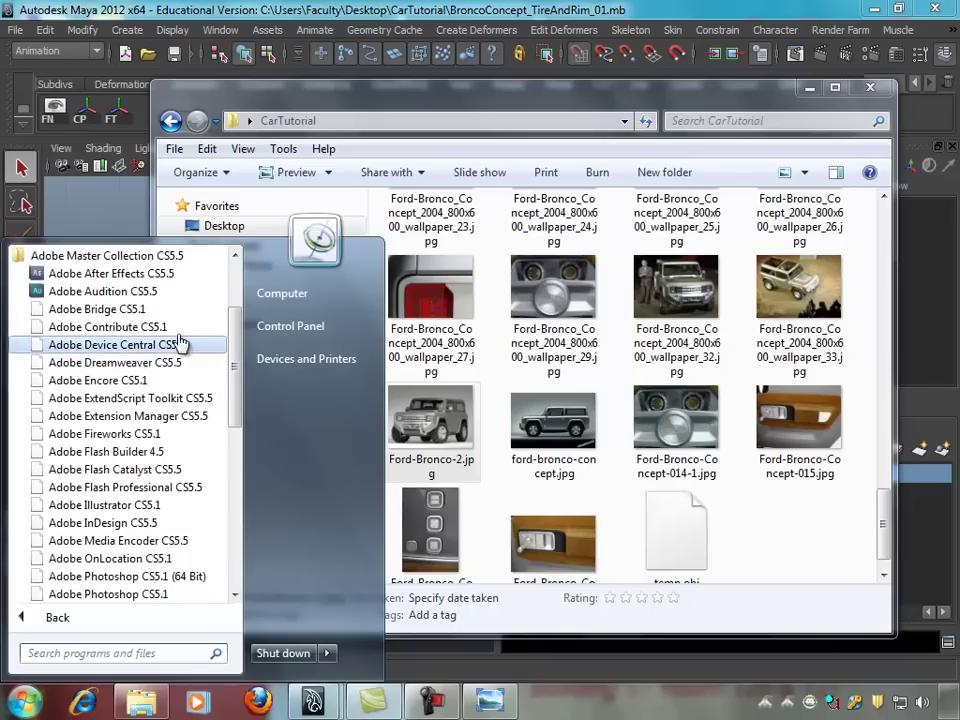
{"action": "left_click", "coordinate": [90, 576]}
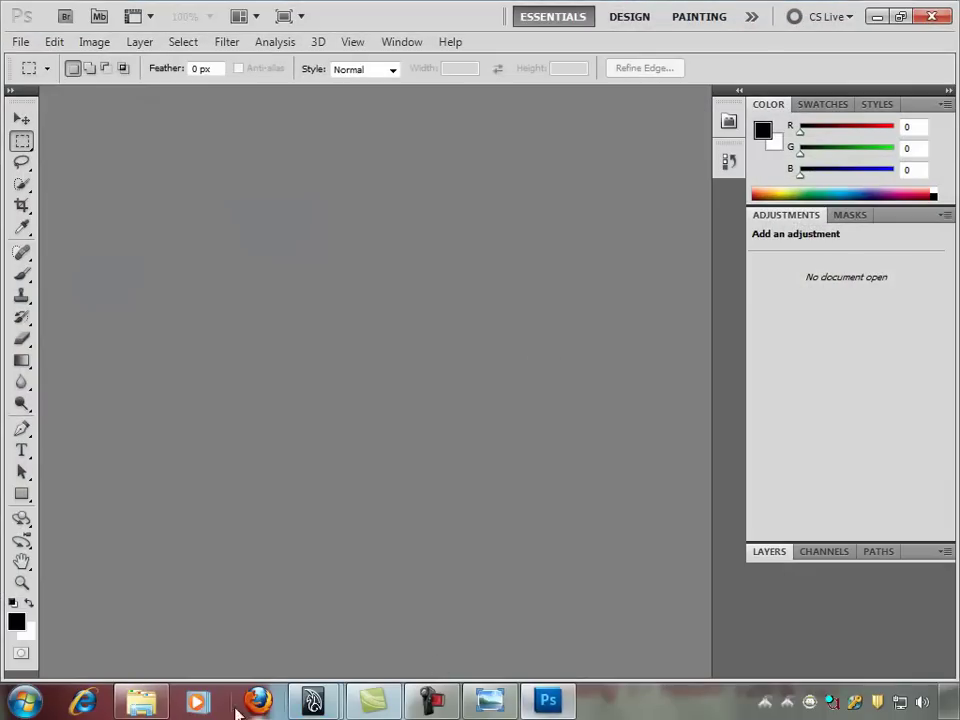
Step: Open Ford-Bronco-2.jpg in Photoshop by dragging it in, and show the Layers panel
{"action": "left_click", "coordinate": [145, 704]}
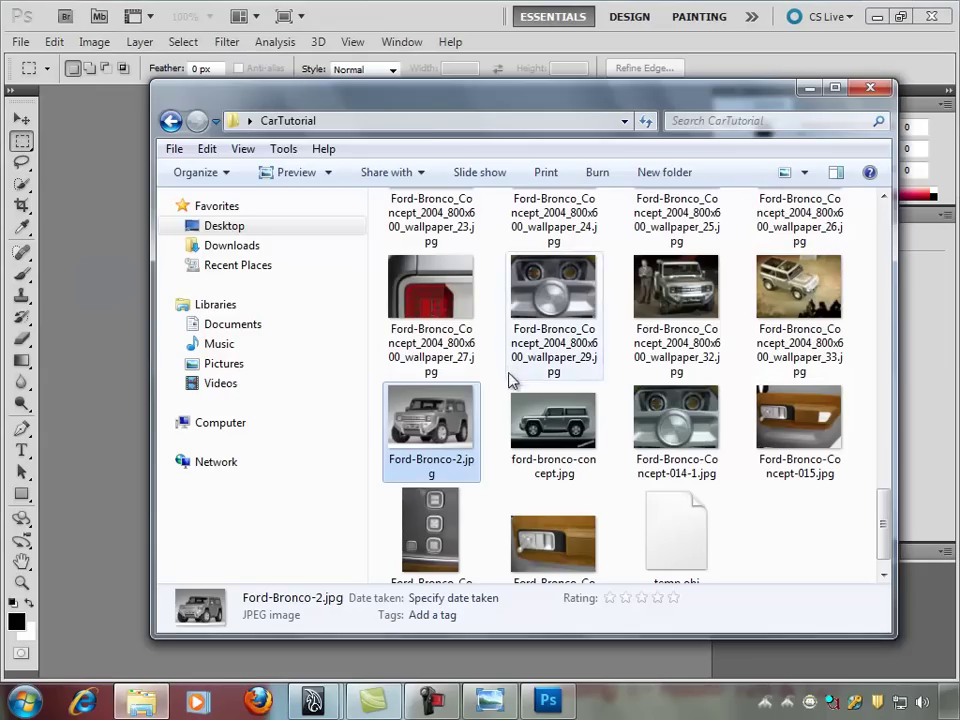
{"action": "left_click_drag", "start_coordinate": [422, 424], "coordinate": [362, 370]}
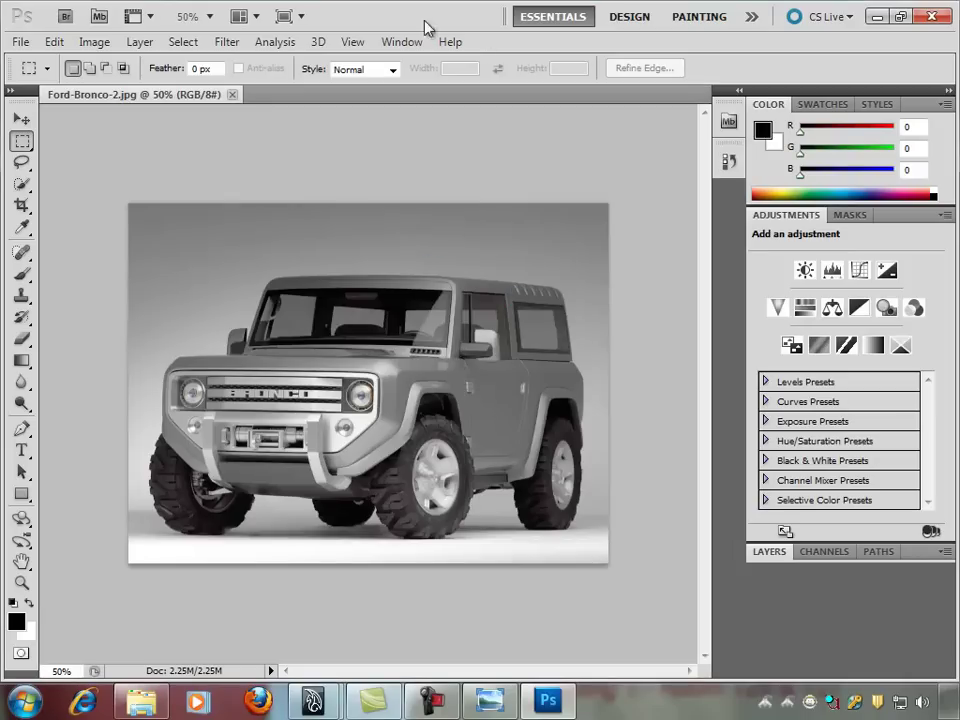
{"action": "left_click", "coordinate": [401, 41]}
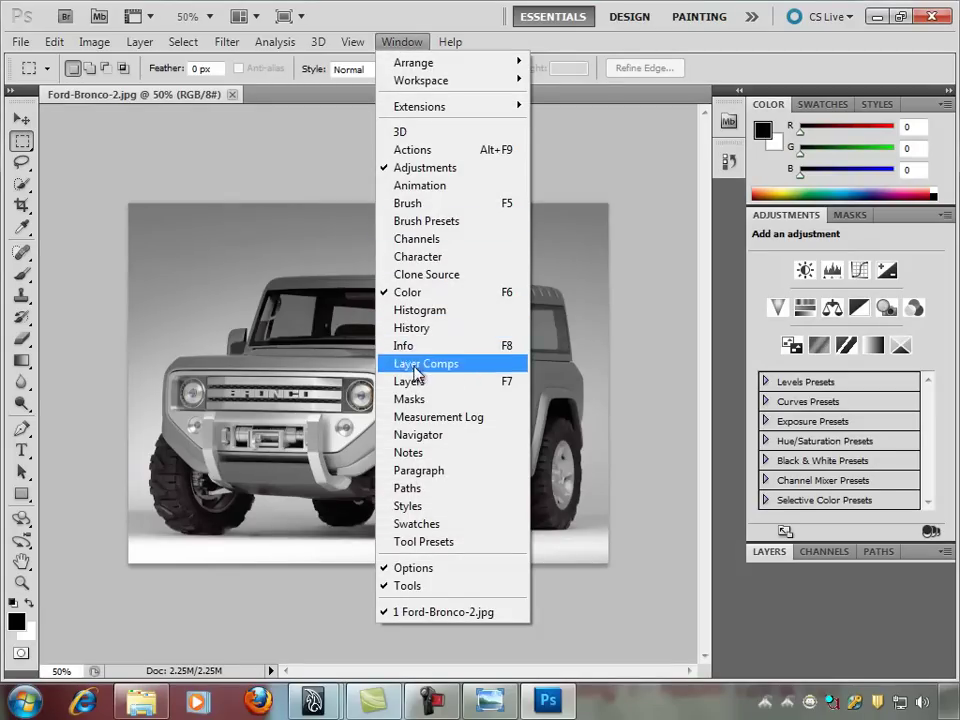
{"action": "left_click", "coordinate": [412, 380]}
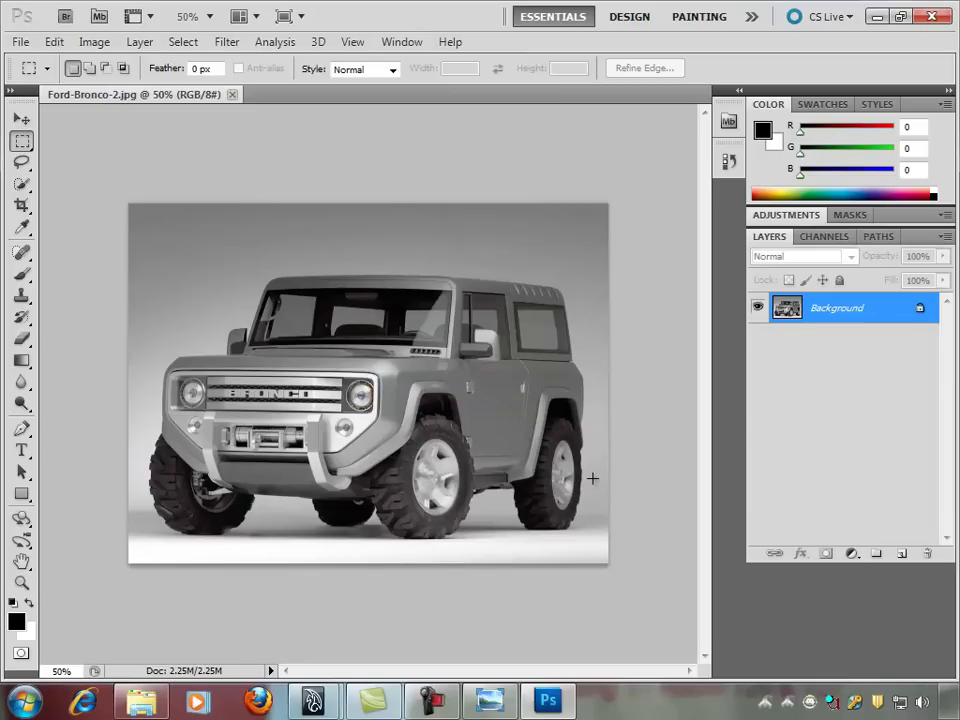
Step: Zoom to 200% on the front wheel and add an empty Layer 1
{"action": "key", "text": "ctrl+plus"}
{"action": "key", "text": "ctrl+plus"}
{"action": "key", "text": "ctrl+plus"}
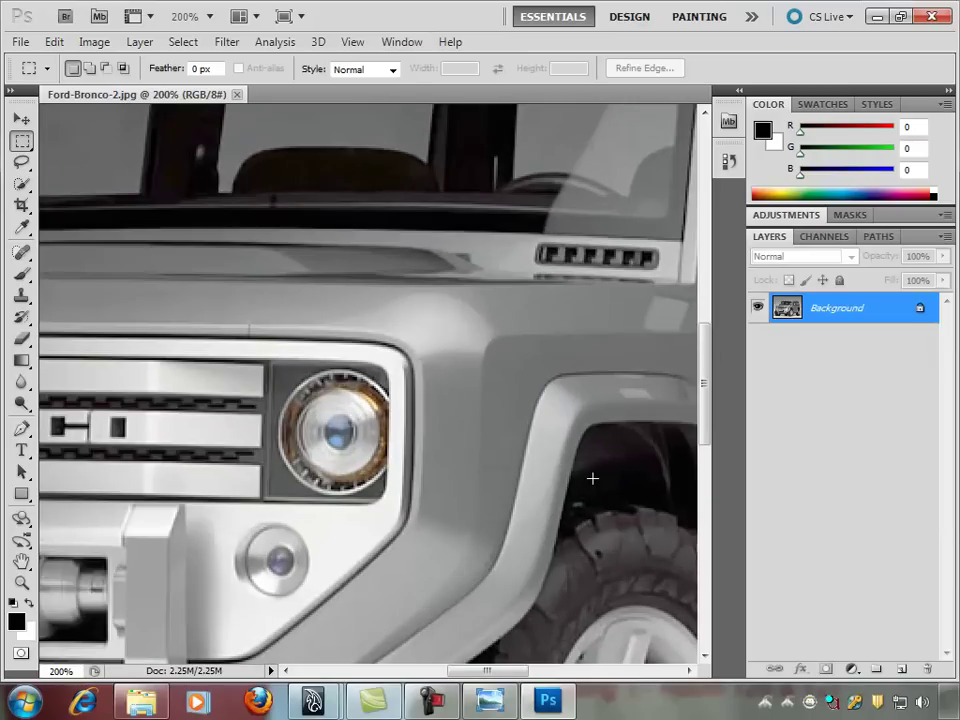
{"action": "mouse_move", "coordinate": [467, 527]}
{"action": "left_mouse_down"}
{"action": "mouse_move", "coordinate": [437, 407]}
{"action": "mouse_move", "coordinate": [418, 377]}
{"action": "mouse_move", "coordinate": [456, 339]}
{"action": "mouse_move", "coordinate": [450, 371]}
{"action": "mouse_move", "coordinate": [493, 377]}
{"action": "left_mouse_up"}
{"action": "left_click_drag", "start_coordinate": [400, 378], "coordinate": [424, 378]}
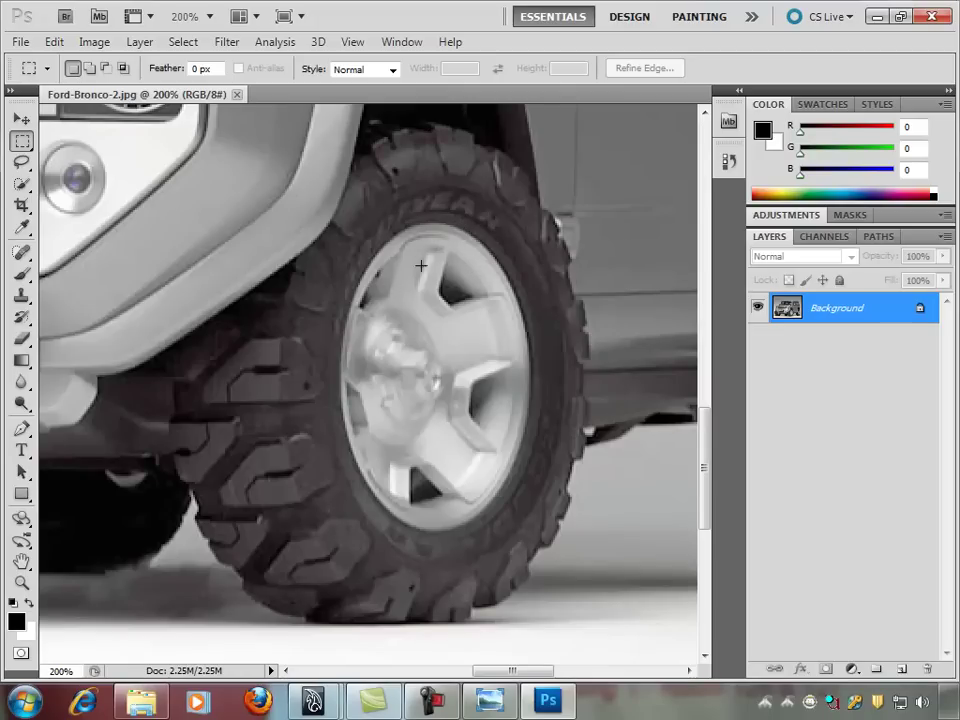
{"action": "left_click", "coordinate": [901, 668]}
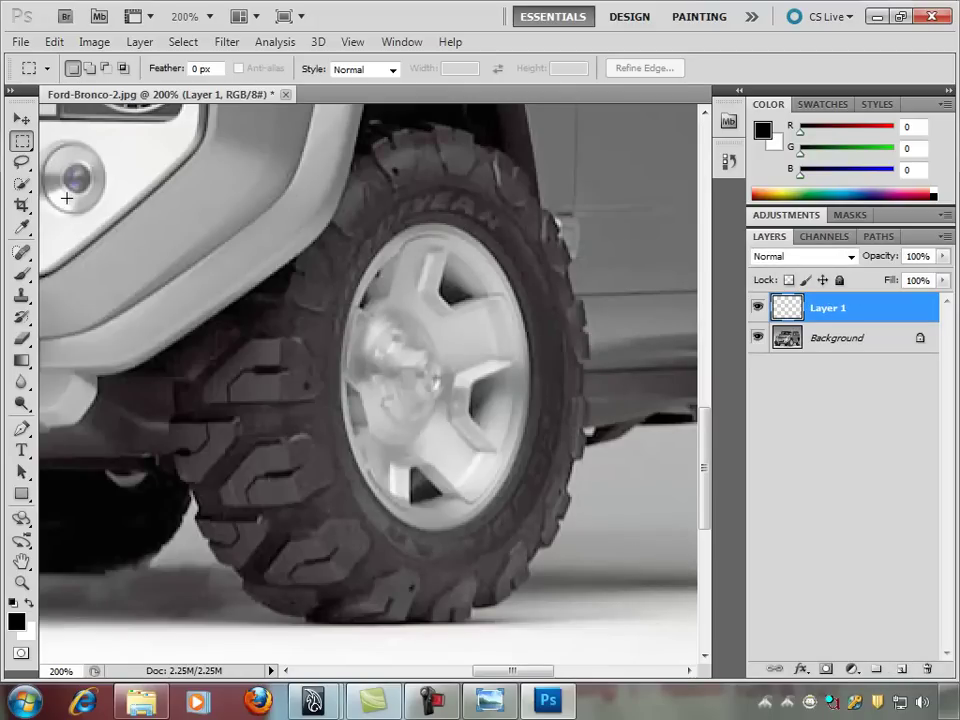
Step: Select the Brush tool with pure red (ff0000) as the foreground colour
{"action": "left_click", "coordinate": [18, 276]}
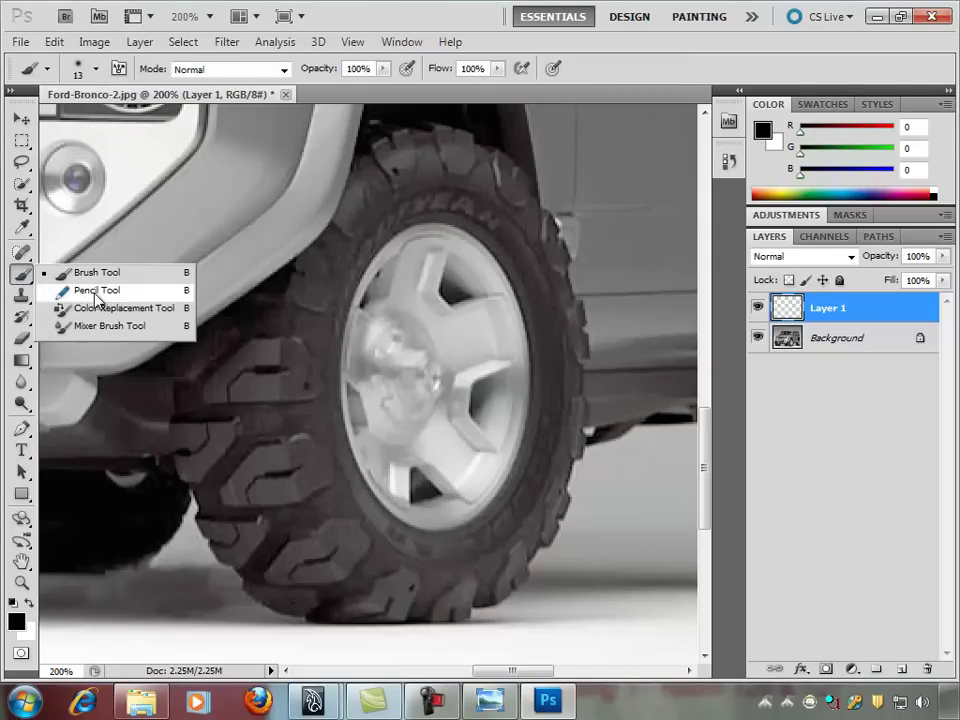
{"action": "left_click", "coordinate": [16, 621]}
{"action": "left_click", "coordinate": [471, 174]}
{"action": "left_click", "coordinate": [477, 164]}
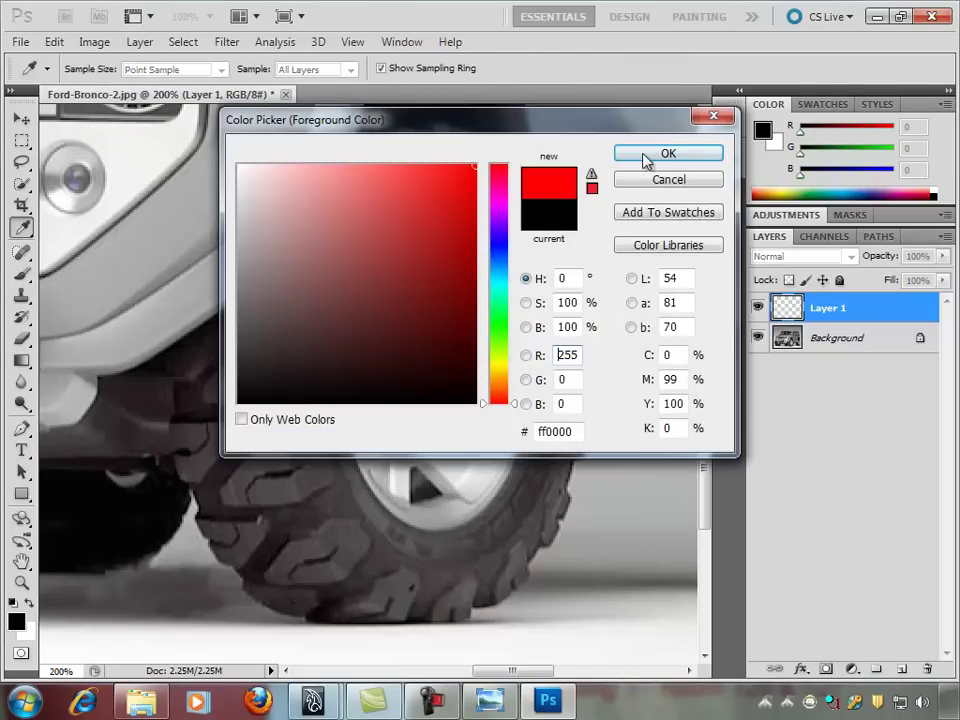
{"action": "left_click", "coordinate": [643, 158]}
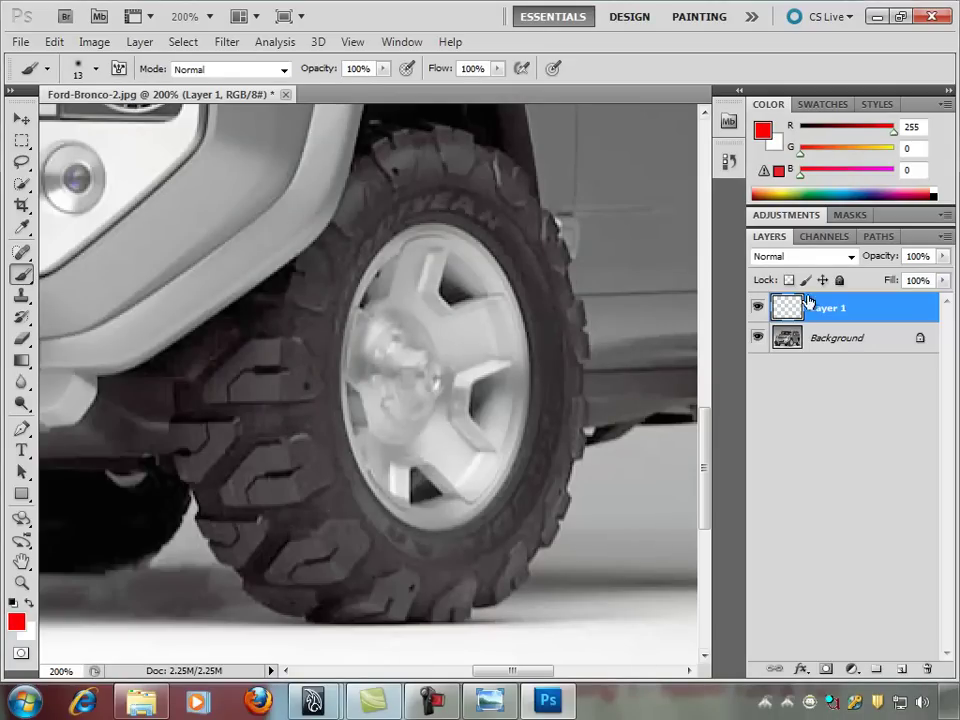
Step: Shrink the brush and paint a vertical red stroke over the tyre top, then select Layer 1
{"action": "left_click", "coordinate": [848, 339]}
{"action": "key", "text": "bracketleft"}
{"action": "key", "text": "bracketleft"}
{"action": "key", "text": "bracketleft"}
{"action": "key", "text": "bracketleft"}
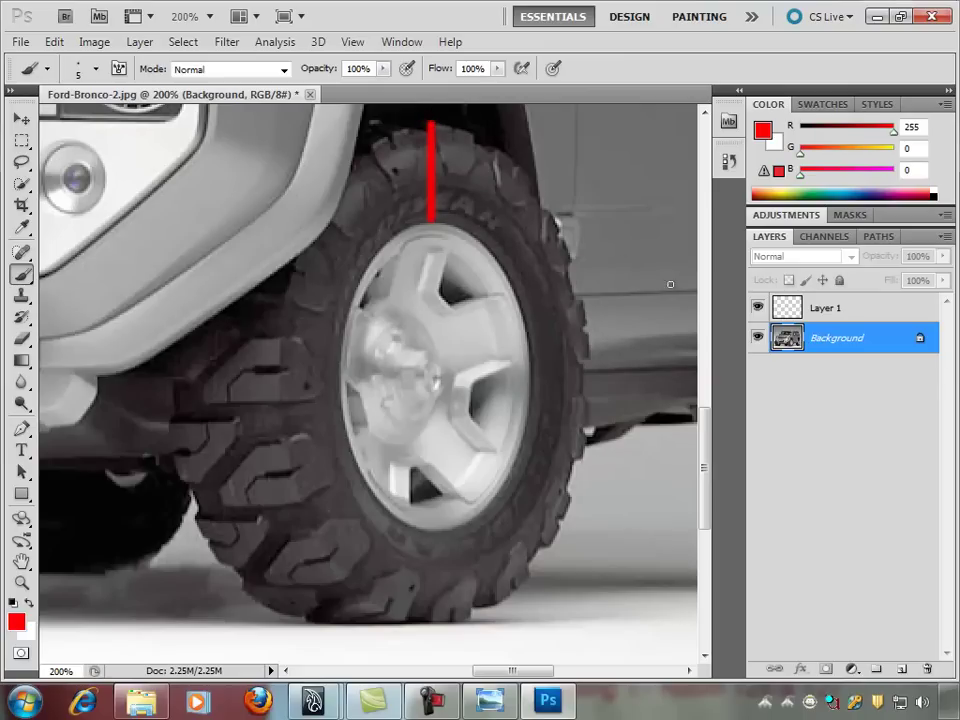
{"action": "left_click", "coordinate": [815, 312]}
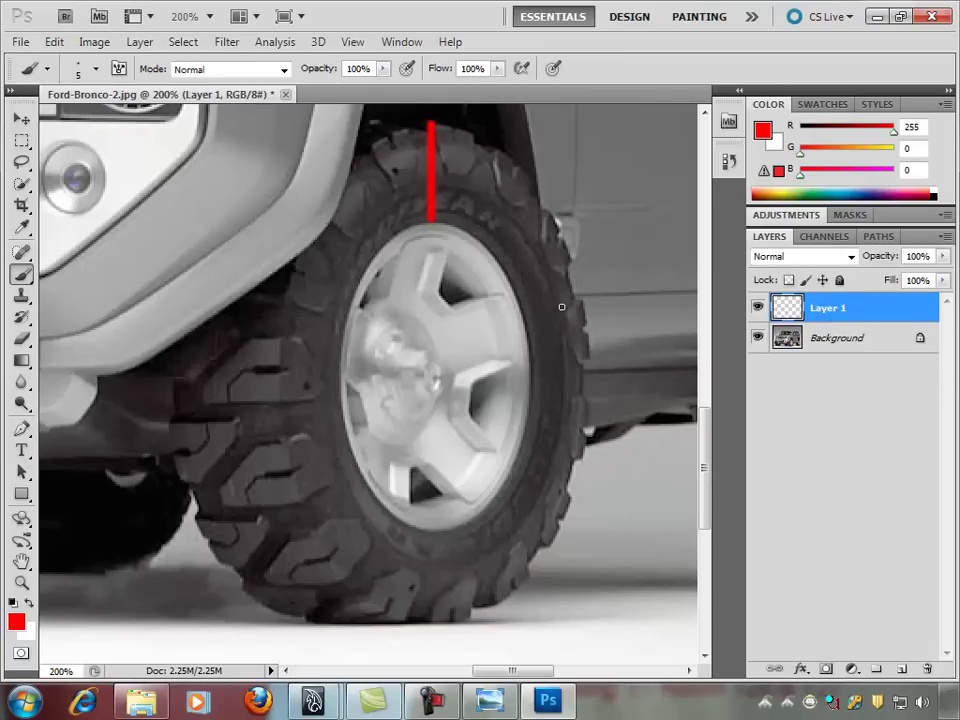
Step: Undo the Background stroke and repaint the vertical red line on Layer 1 over the tyre top
{"action": "key", "text": "ctrl+z"}
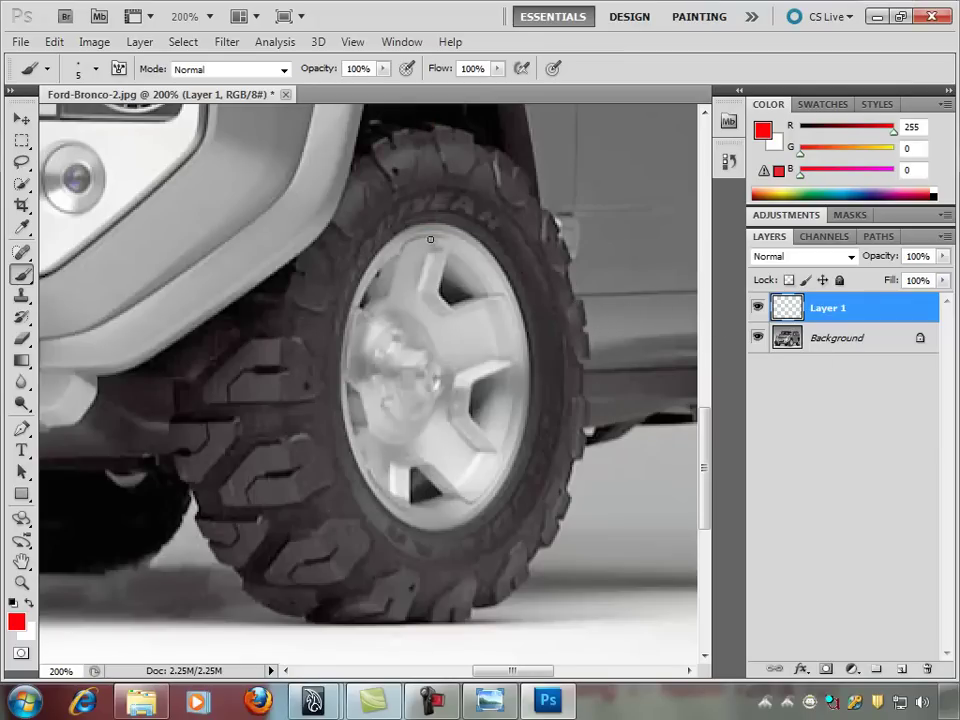
{"action": "left_click_drag", "start_coordinate": [433, 183], "coordinate": [433, 128]}
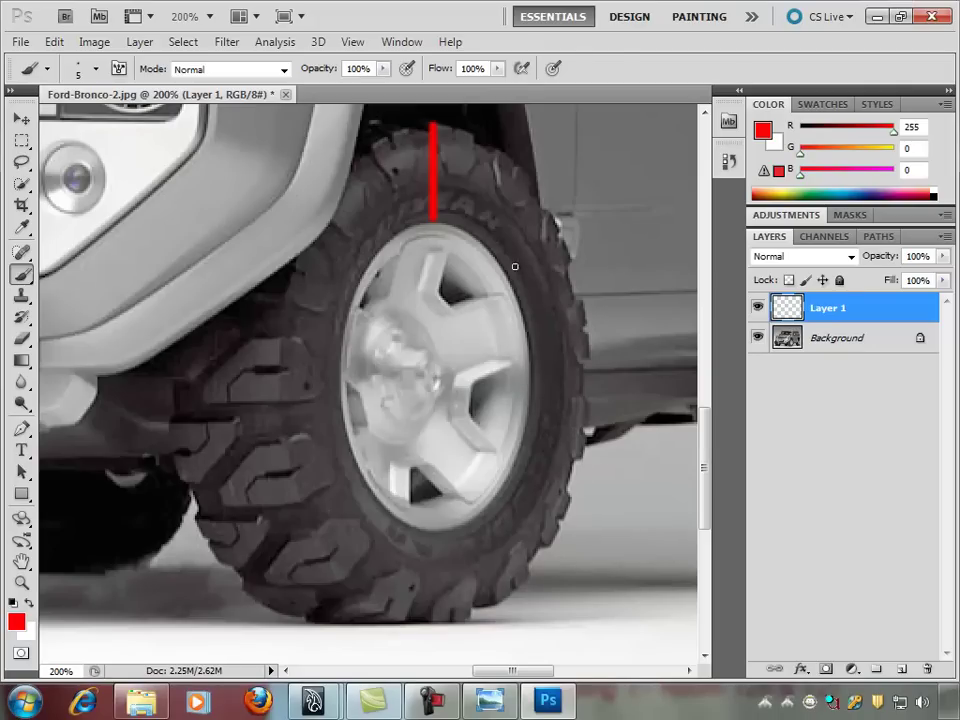
{"action": "key", "text": "v"}
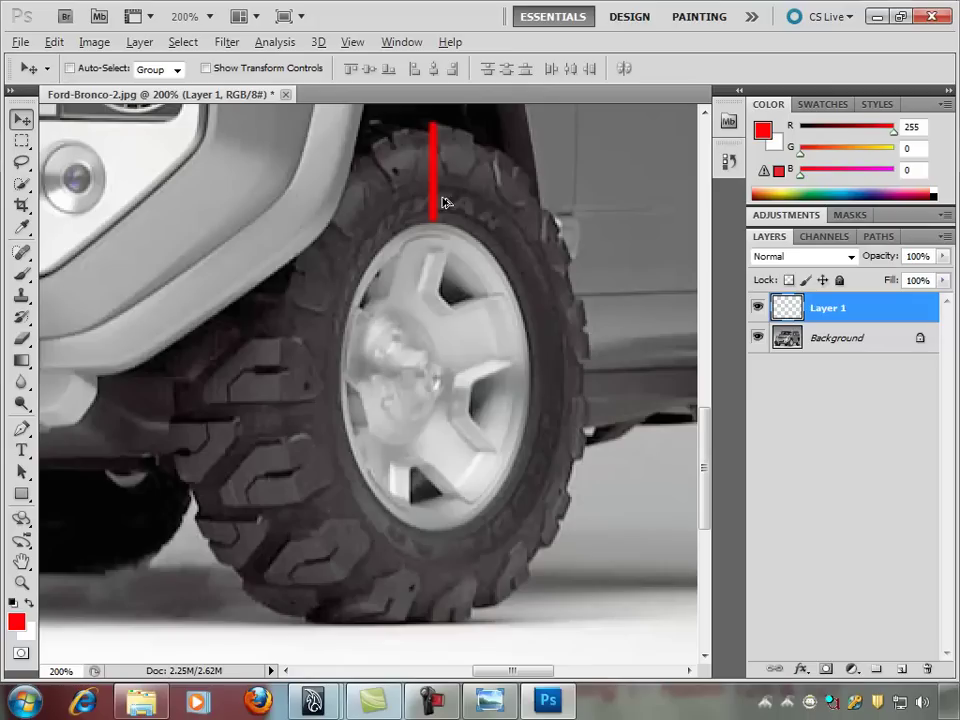
Step: Duplicate the red line into several layer copies, moving them down the wheel and one onto the left tread
{"action": "left_click_drag", "start_coordinate": [433, 154], "coordinate": [450, 270]}
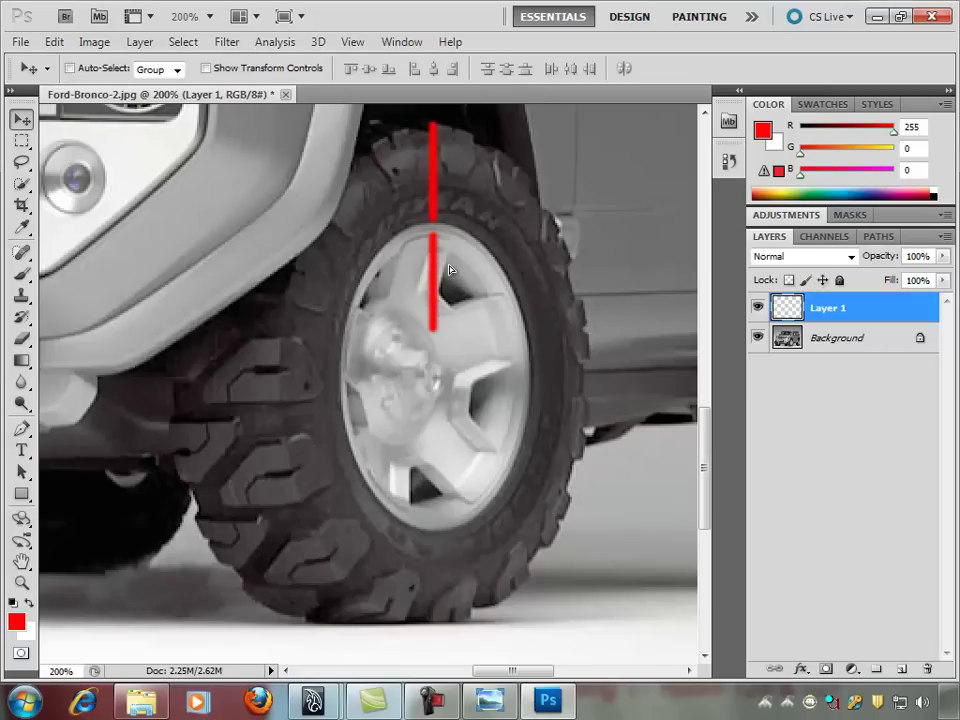
{"action": "key", "text": "ctrl+z"}
{"action": "key", "text": "ctrl+j"}
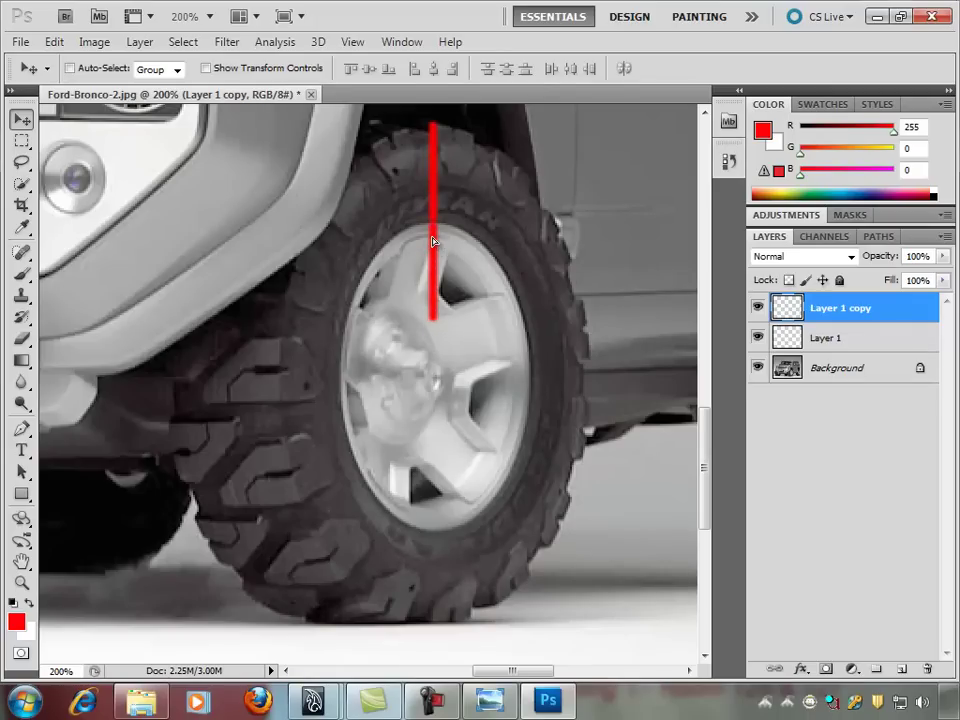
{"action": "left_click_drag", "start_coordinate": [434, 243], "coordinate": [449, 459]}
{"action": "key", "text": "ctrl+j"}
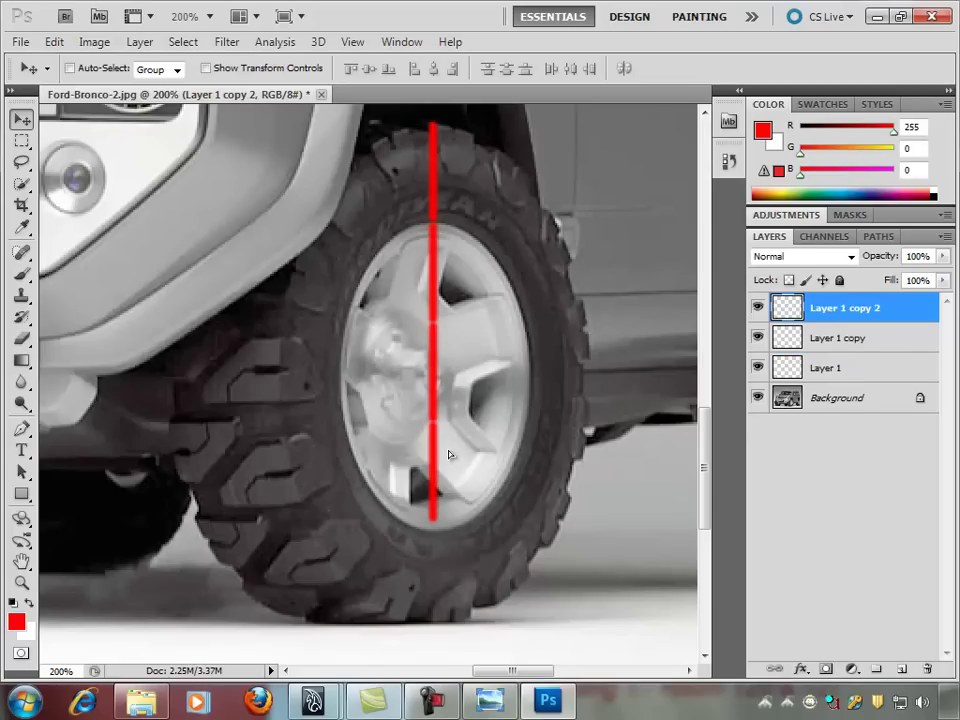
{"action": "key", "text": "ctrl+j"}
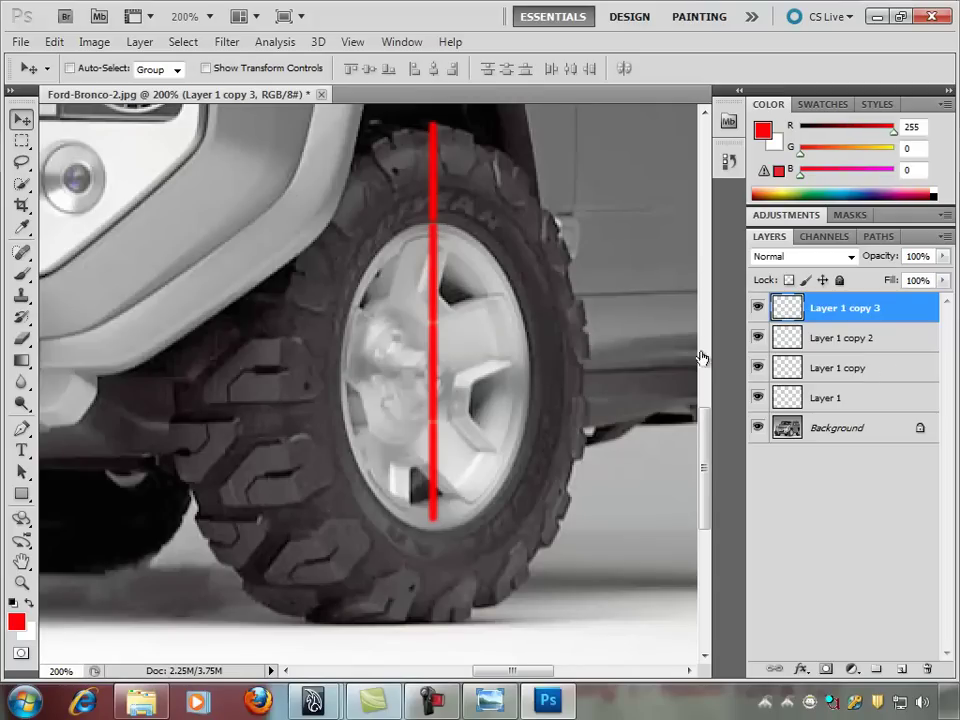
{"action": "left_click_drag", "start_coordinate": [518, 349], "coordinate": [378, 352], "text": "alt"}
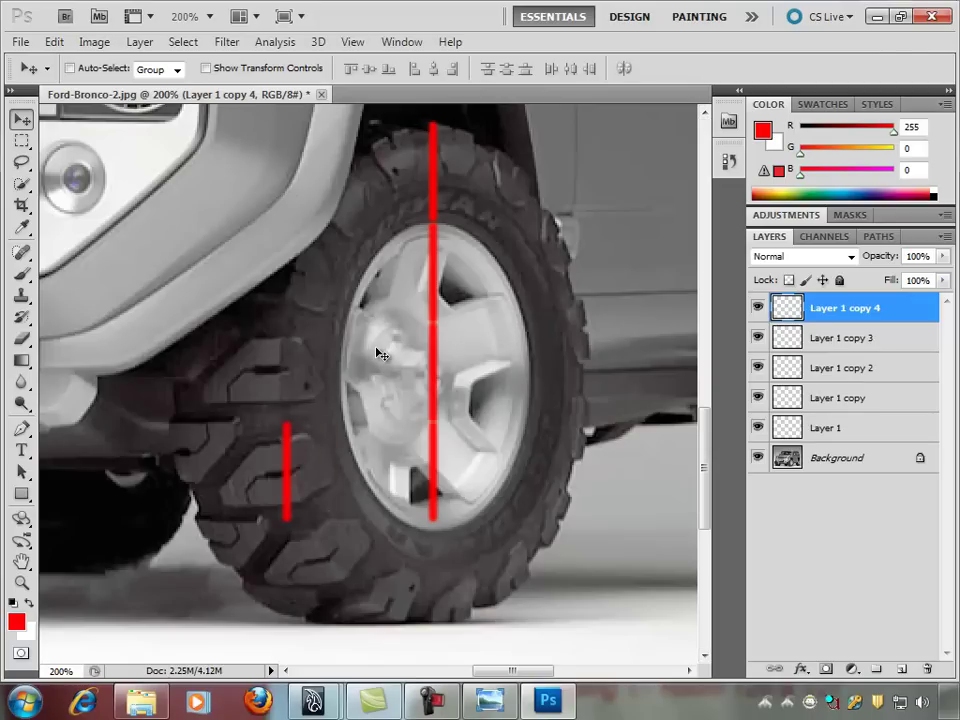
Step: Rotate the short red segment 90° to horizontal across the left tread and duplicate it to a new layer
{"action": "key", "text": "ctrl+t"}
{"action": "left_click_drag", "start_coordinate": [277, 400], "coordinate": [399, 479], "text": "shift"}
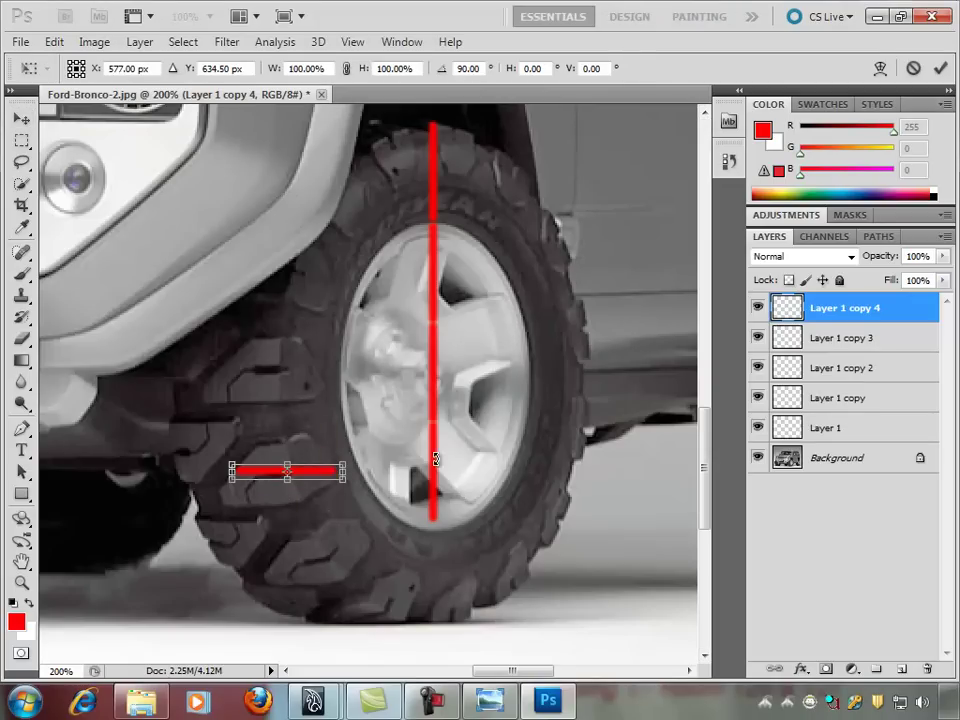
{"action": "key", "text": "Return"}
{"action": "mouse_move", "coordinate": [330, 480]}
{"action": "left_mouse_down"}
{"action": "mouse_move", "coordinate": [268, 403]}
{"action": "mouse_move", "coordinate": [295, 457]}
{"action": "left_mouse_up"}
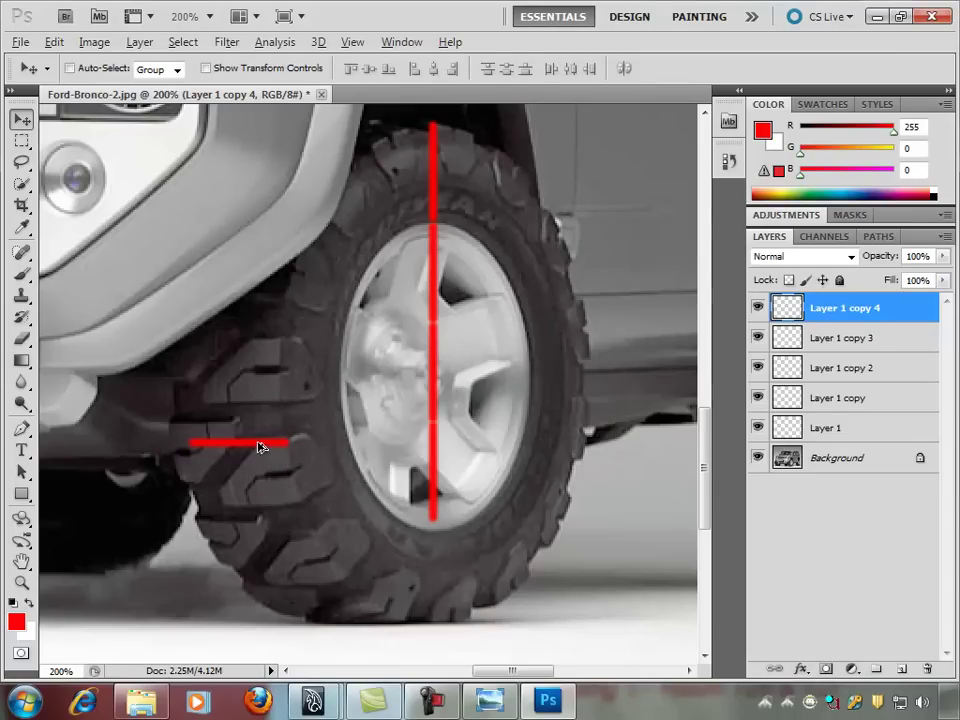
{"action": "left_click_drag", "start_coordinate": [258, 447], "coordinate": [161, 448]}
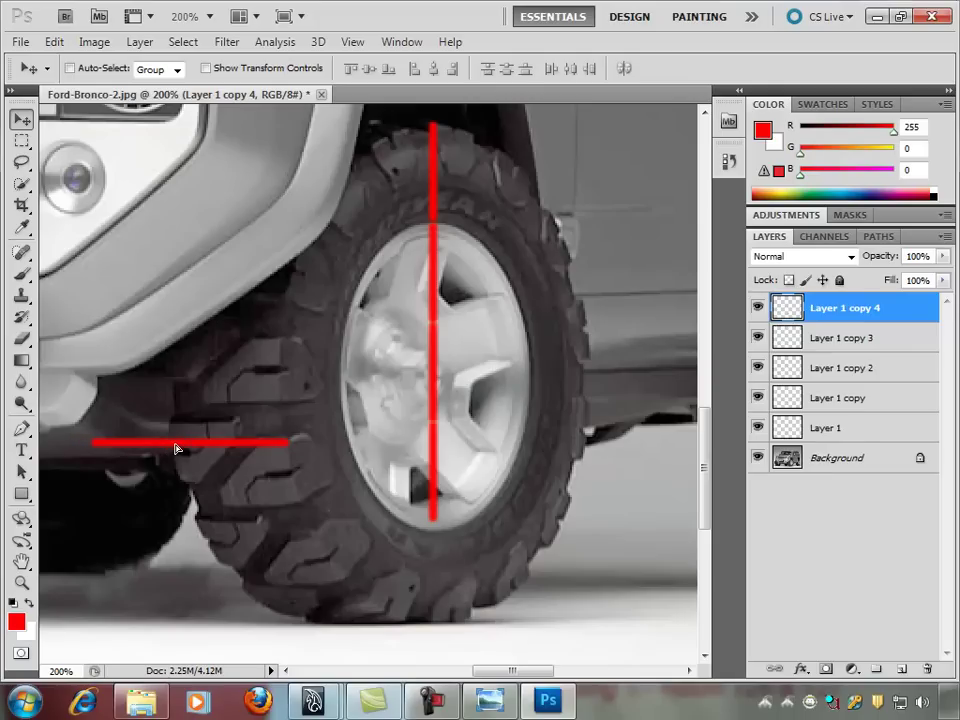
{"action": "key", "text": "ctrl+j"}
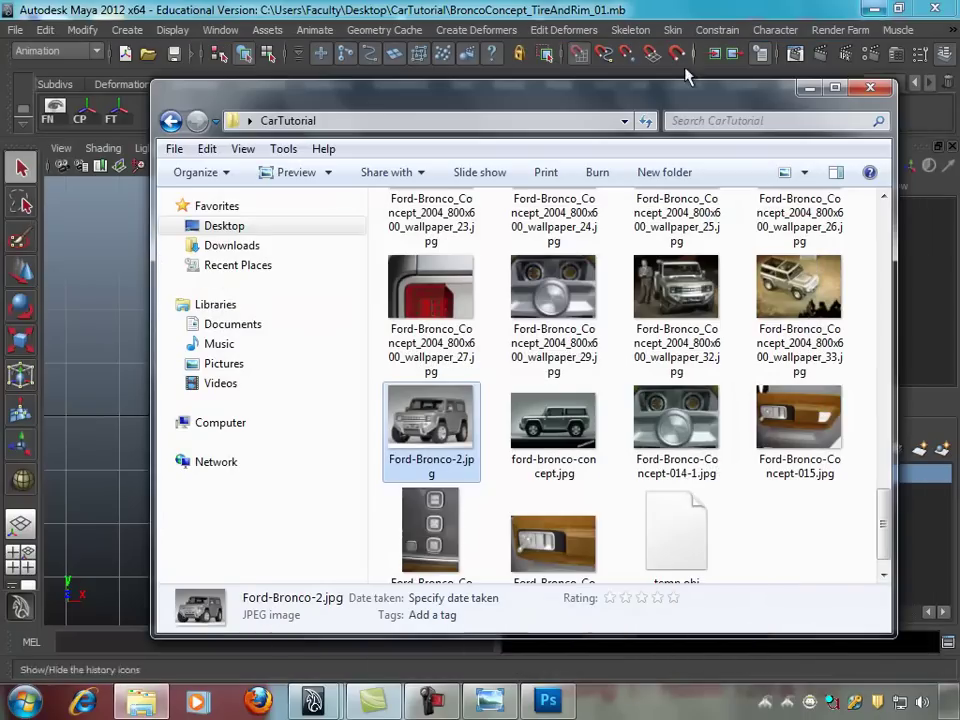
Step: Draw a NURBS circle centred in the front view and expand its makeNurbCircle1 attributes
{"action": "left_click", "coordinate": [808, 88]}
{"action": "mouse_move", "coordinate": [396, 420]}
{"action": "middle_mouse_down", "text": "alt"}
{"action": "mouse_move", "coordinate": [435, 413]}
{"action": "mouse_move", "coordinate": [425, 390]}
{"action": "middle_mouse_up", "text": "alt"}
{"action": "left_click", "coordinate": [127, 30]}
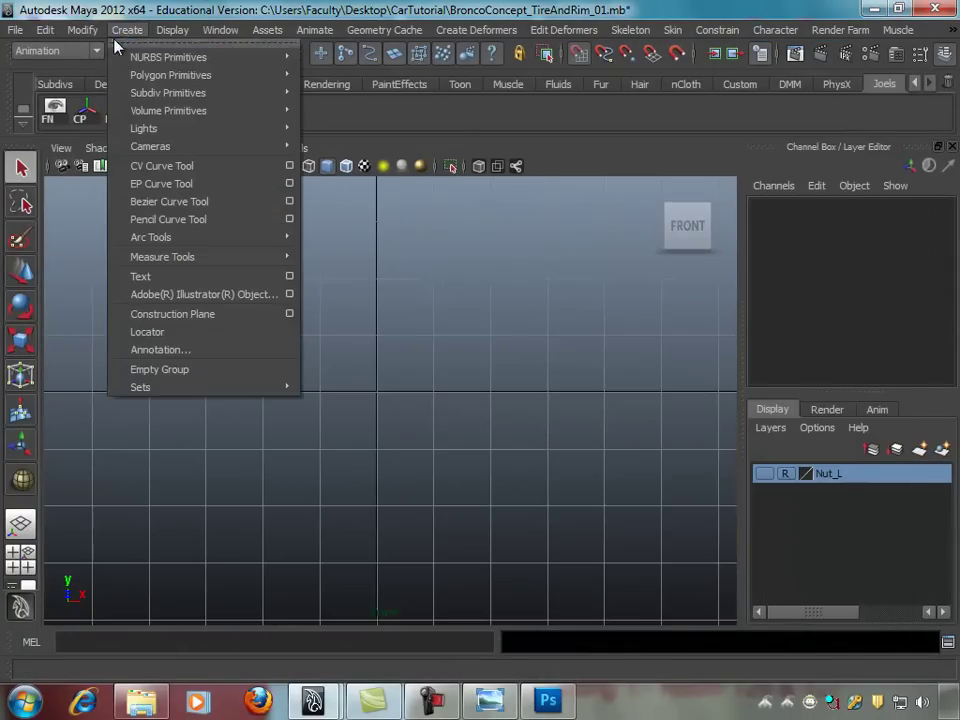
{"action": "mouse_move", "coordinate": [168, 57]}
{"action": "left_click", "coordinate": [350, 175]}
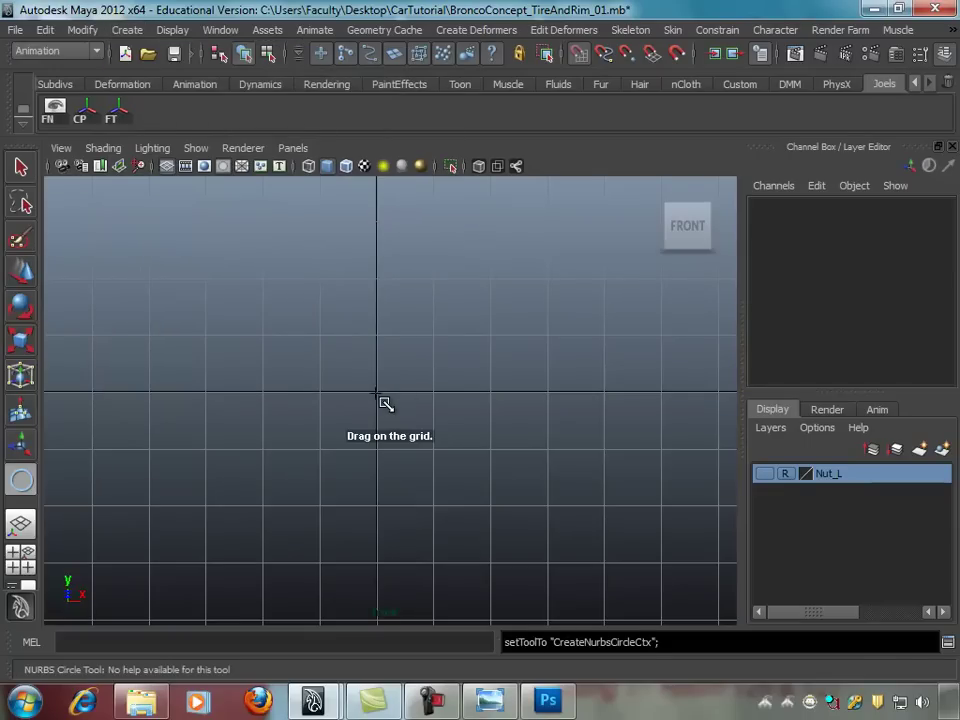
{"action": "left_click_drag", "start_coordinate": [384, 401], "coordinate": [636, 409]}
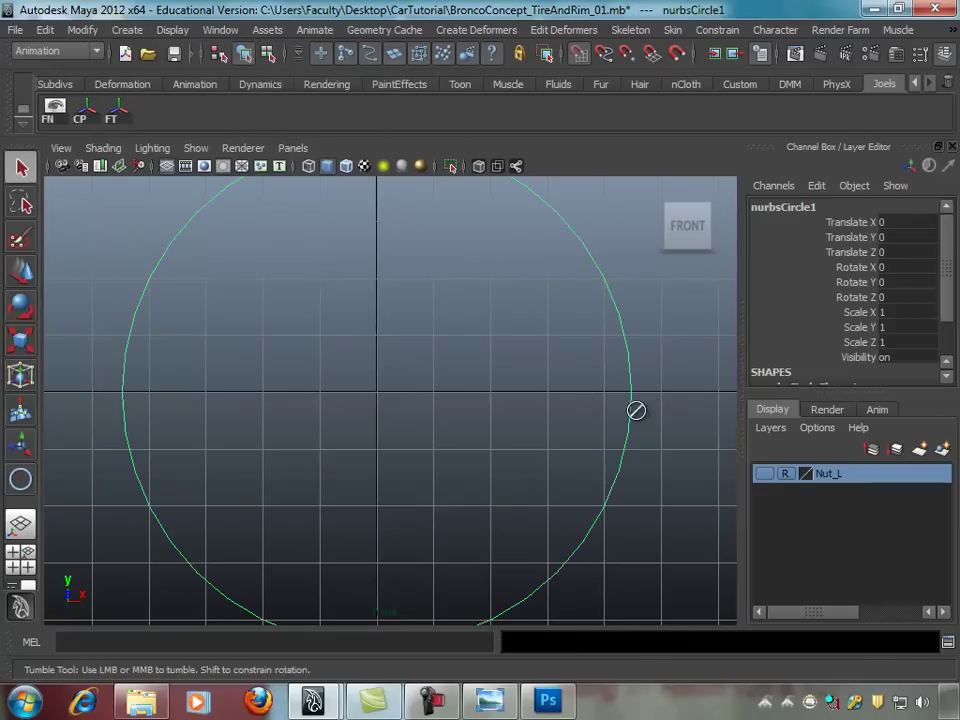
{"action": "scroll", "coordinate": [422, 388], "scroll_direction": "down", "scroll_amount": 5}
{"action": "left_click", "coordinate": [950, 336]}
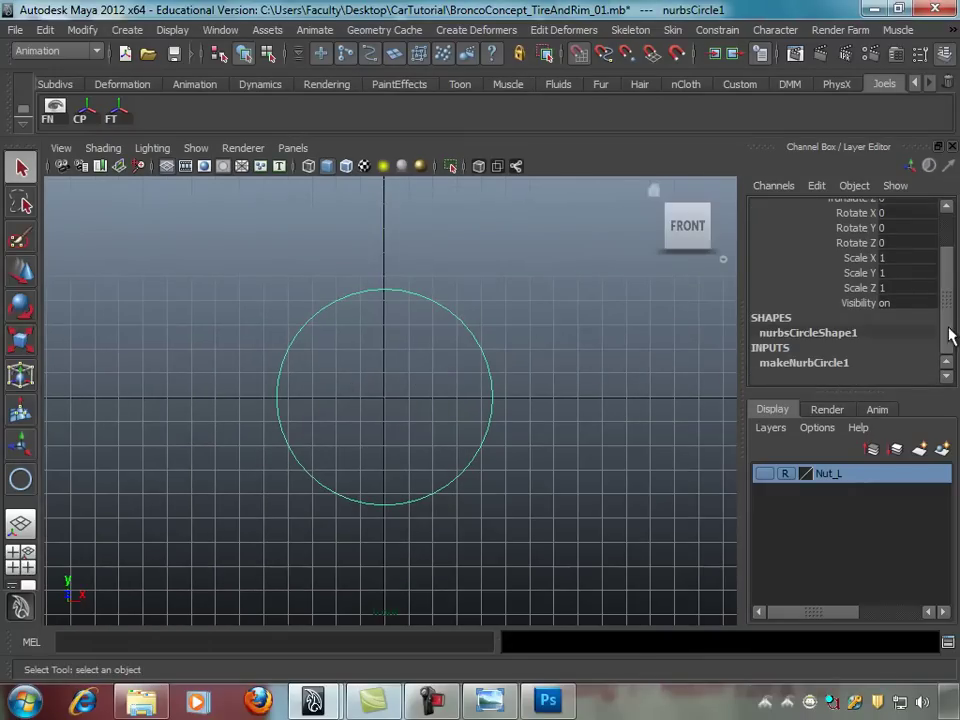
{"action": "left_click", "coordinate": [851, 365]}
{"action": "left_click_drag", "start_coordinate": [949, 296], "coordinate": [955, 352]}
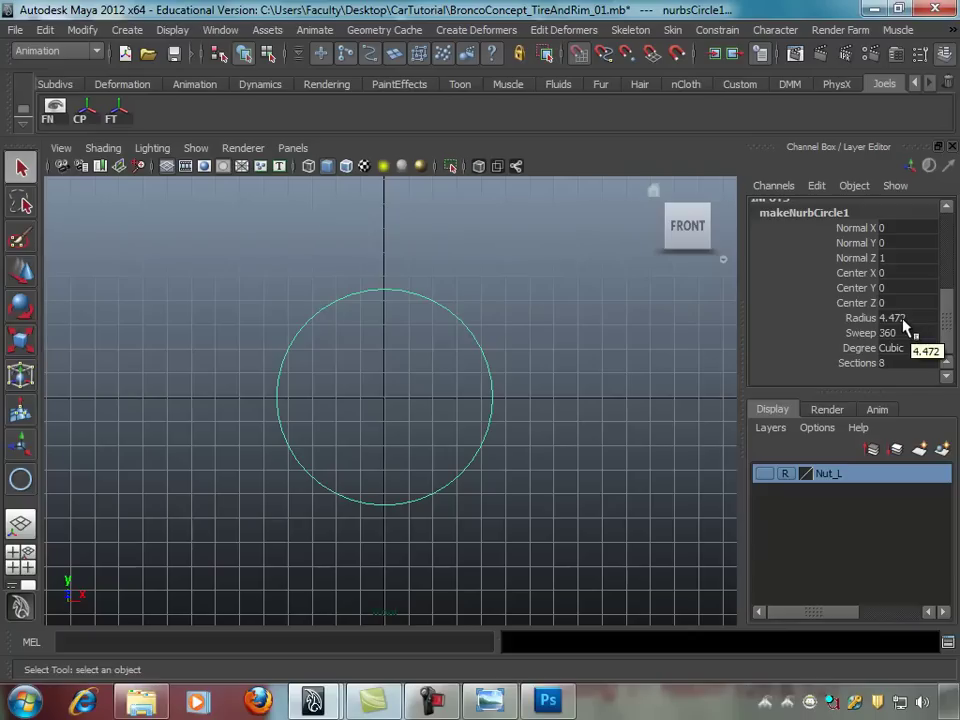
Step: Set the circle's Radius to 20, then change it to 10
{"action": "double_click", "coordinate": [921, 318]}
{"action": "type", "text": "2"}
{"action": "key", "text": "Return"}
{"action": "scroll", "coordinate": [516, 325], "scroll_direction": "down", "scroll_amount": 3}
{"action": "scroll", "coordinate": [514, 317], "scroll_direction": "down", "scroll_amount": 3}
{"action": "scroll", "coordinate": [467, 321], "scroll_direction": "down", "scroll_amount": 2}
{"action": "scroll", "coordinate": [430, 330], "scroll_direction": "down", "scroll_amount": 2}
{"action": "scroll", "coordinate": [410, 341], "scroll_direction": "up", "scroll_amount": 1}
{"action": "scroll", "coordinate": [467, 341], "scroll_direction": "up", "scroll_amount": 1}
{"action": "scroll", "coordinate": [430, 352], "scroll_direction": "up", "scroll_amount": 1}
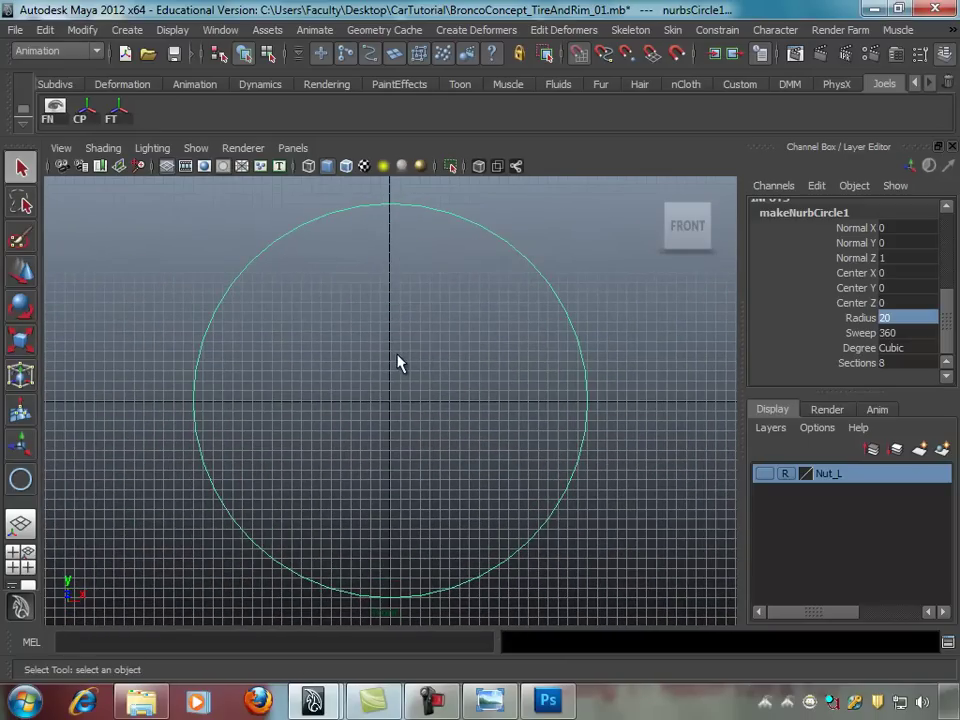
{"action": "middle_click_drag", "start_coordinate": [397, 362], "coordinate": [403, 364], "text": "alt"}
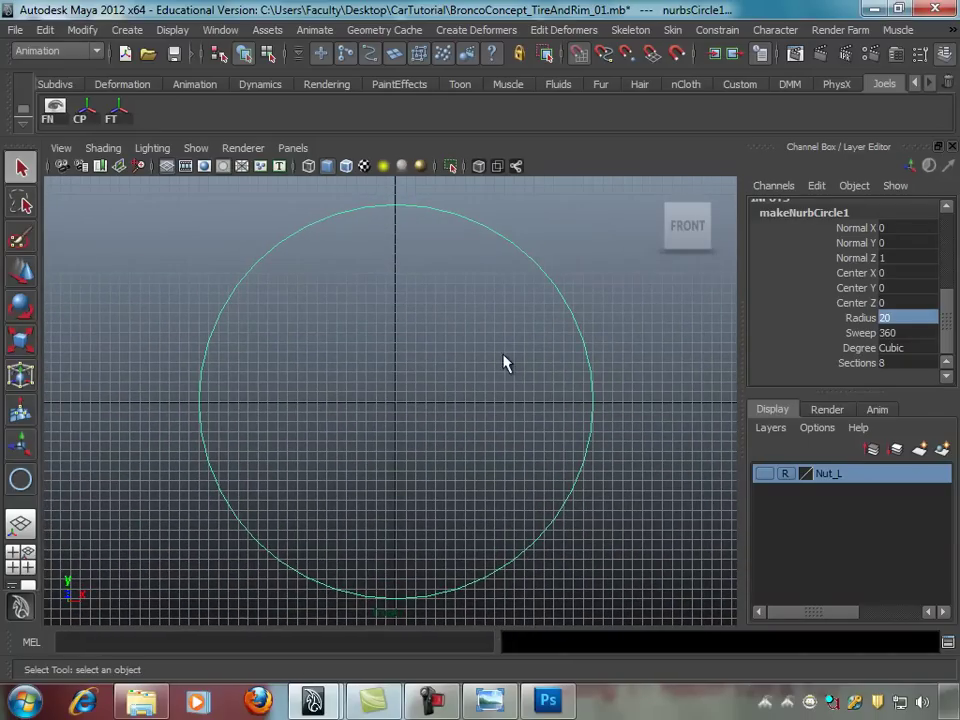
{"action": "left_click", "coordinate": [903, 317]}
{"action": "type", "text": "10"}
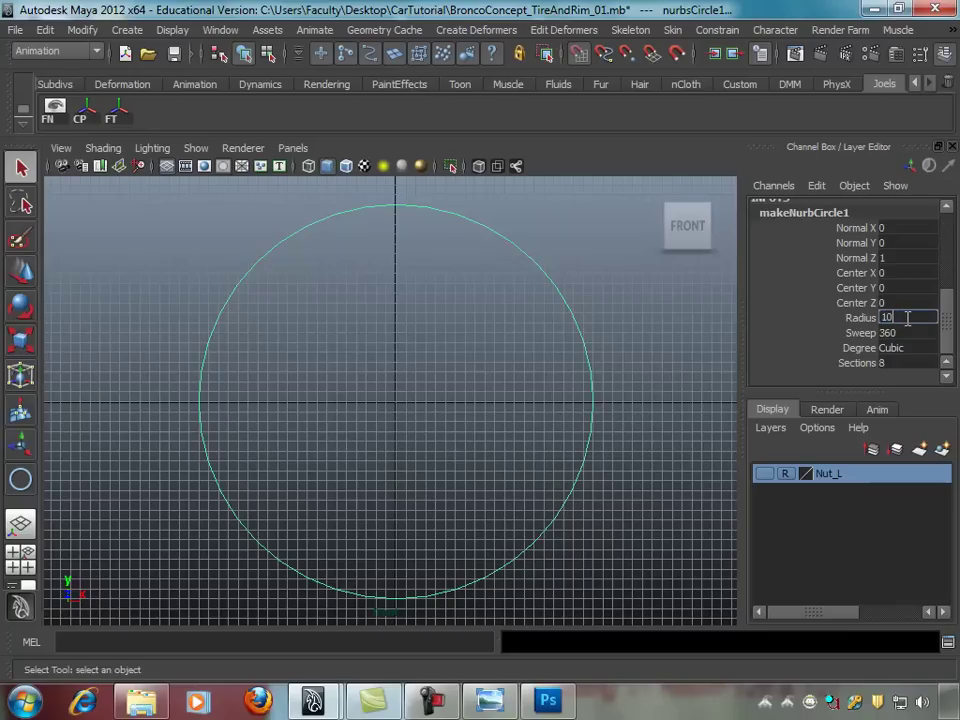
{"action": "key", "text": "Return"}
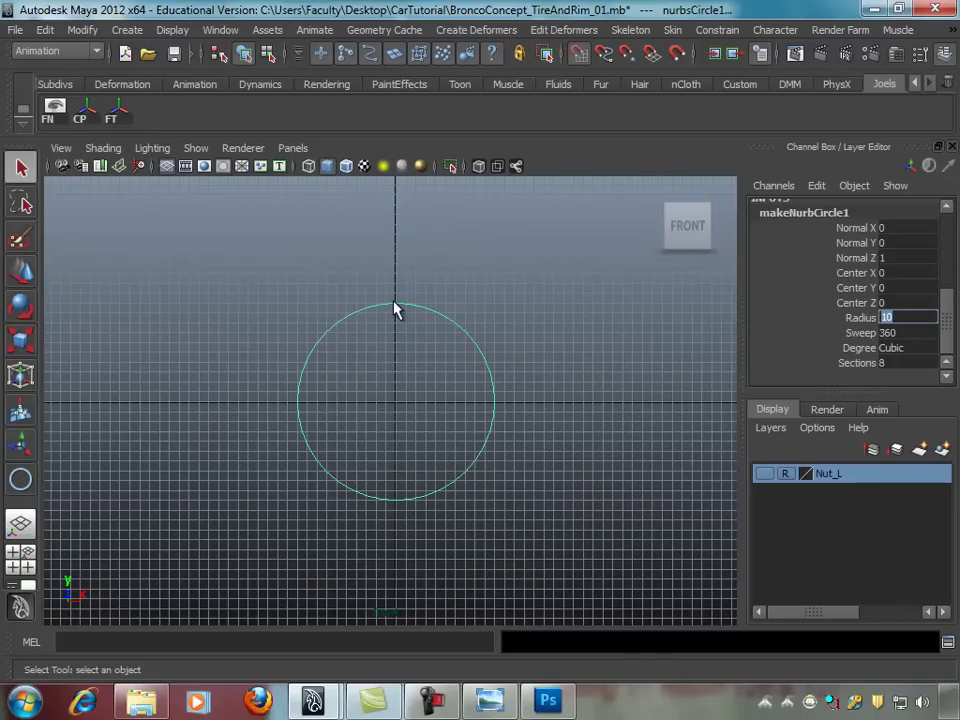
Step: Zoom and pan the front view to frame the radius-10 circle
{"action": "scroll", "coordinate": [381, 343], "scroll_direction": "up", "scroll_amount": 2}
{"action": "scroll", "coordinate": [474, 352], "scroll_direction": "up", "scroll_amount": 2}
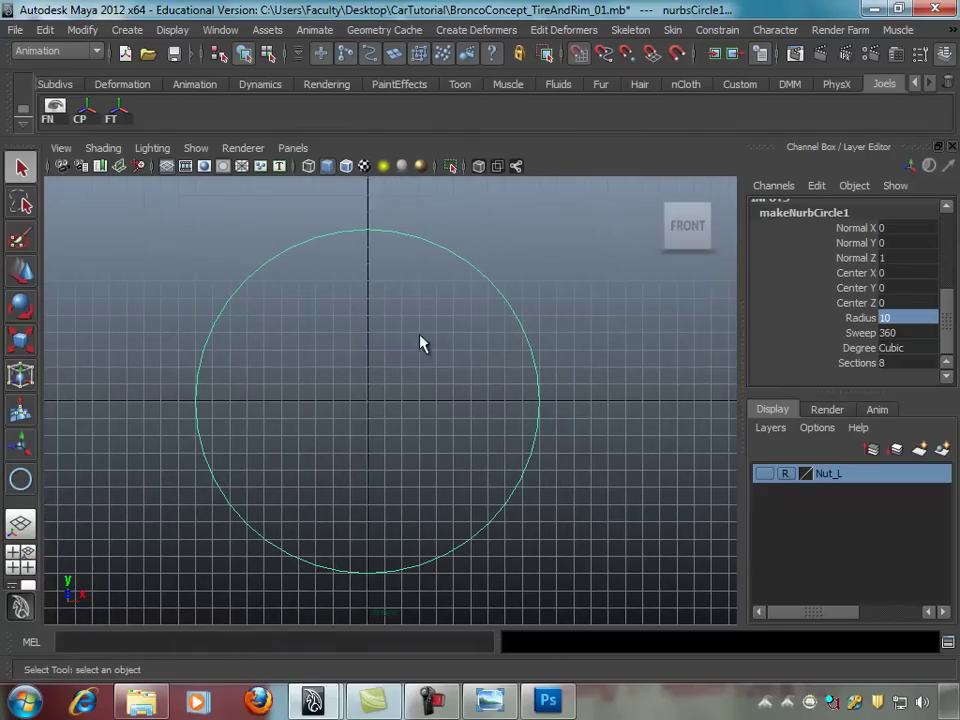
{"action": "middle_click_drag", "start_coordinate": [420, 343], "coordinate": [441, 366], "text": "alt"}
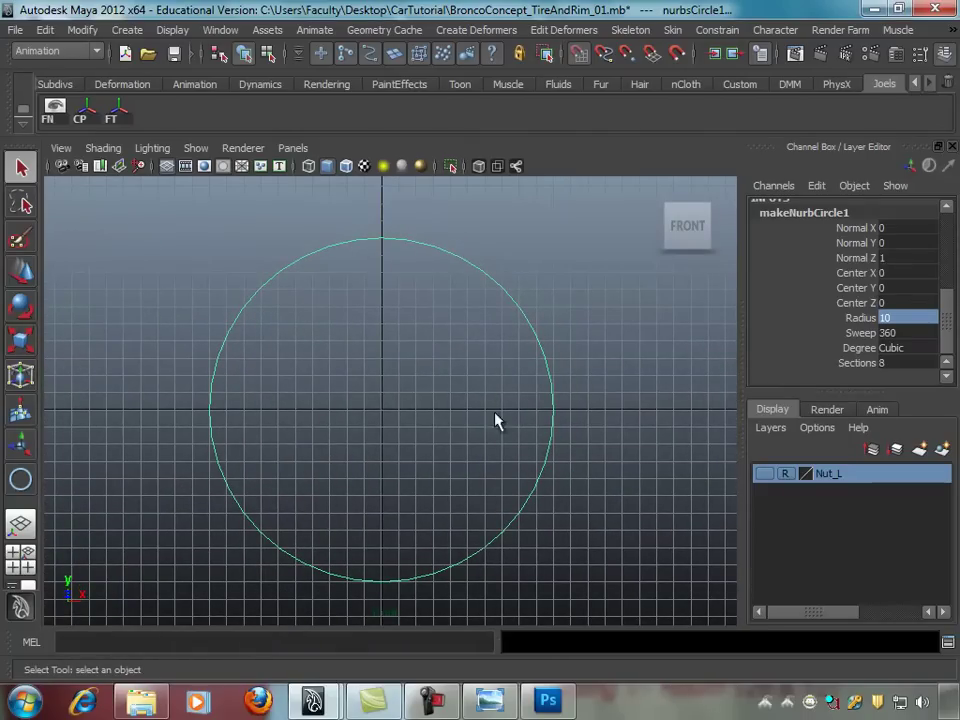
{"action": "mouse_move", "coordinate": [576, 328]}
{"action": "right_mouse_down", "text": "alt"}
{"action": "mouse_move", "coordinate": [332, 326]}
{"action": "mouse_move", "coordinate": [450, 328]}
{"action": "mouse_move", "coordinate": [401, 329]}
{"action": "right_mouse_up", "text": "alt"}
{"action": "middle_click_drag", "start_coordinate": [401, 329], "coordinate": [424, 353], "text": "alt"}
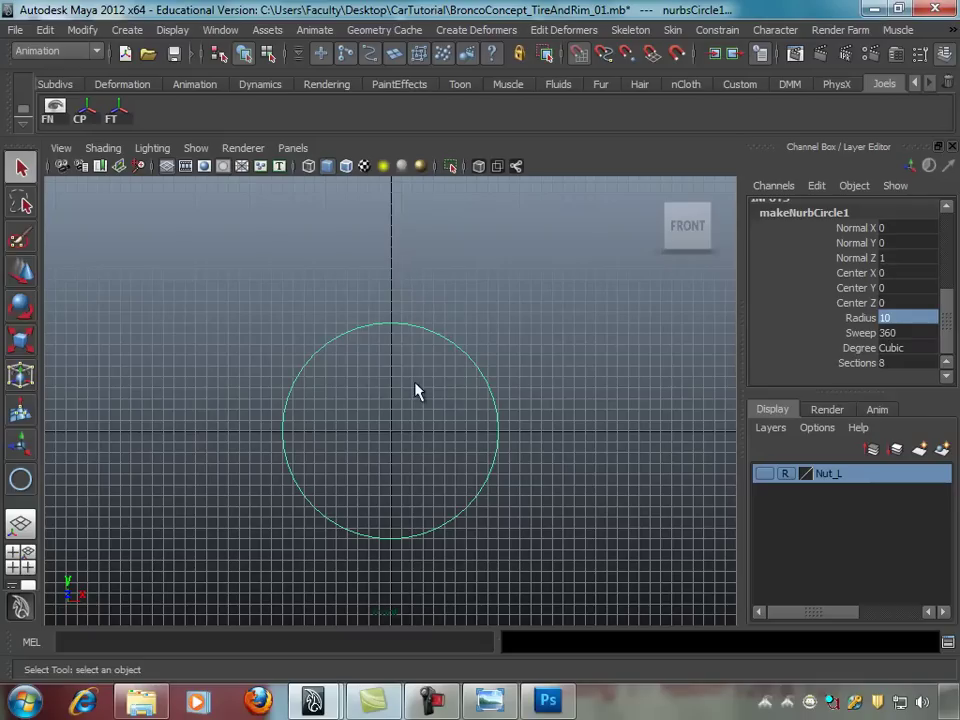
{"action": "right_click_drag", "start_coordinate": [396, 348], "coordinate": [437, 321], "text": "alt"}
{"action": "middle_click_drag", "start_coordinate": [437, 321], "coordinate": [430, 360], "text": "alt"}
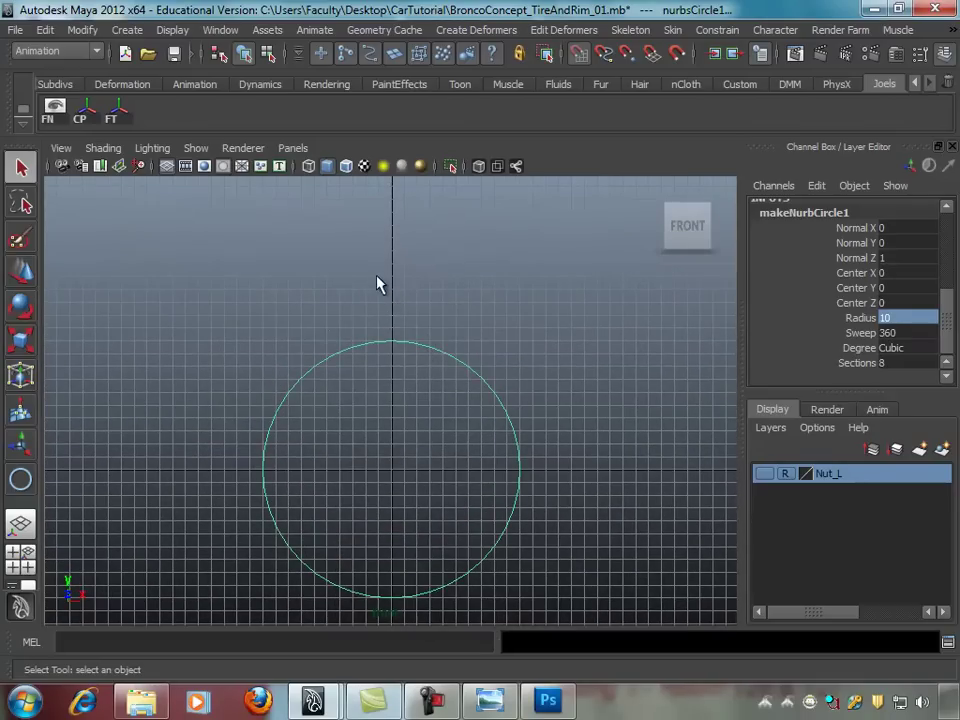
{"action": "left_click", "coordinate": [82, 29]}
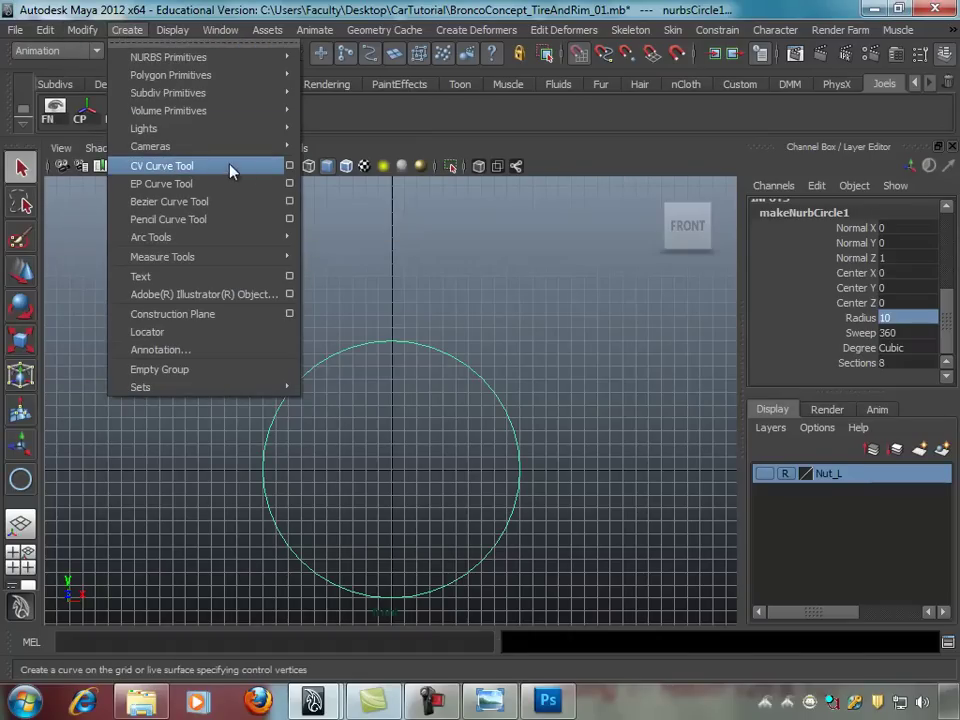
Step: Set the CV Curve Tool's curve degree to 1 Linear
{"action": "left_click", "coordinate": [285, 168]}
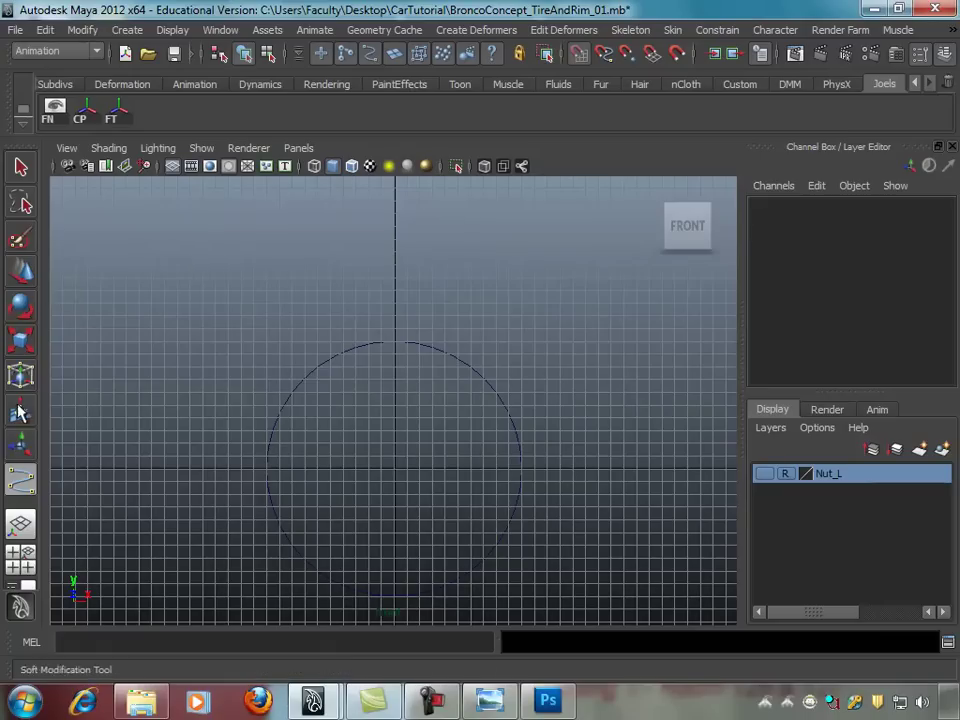
{"action": "double_click", "coordinate": [22, 481]}
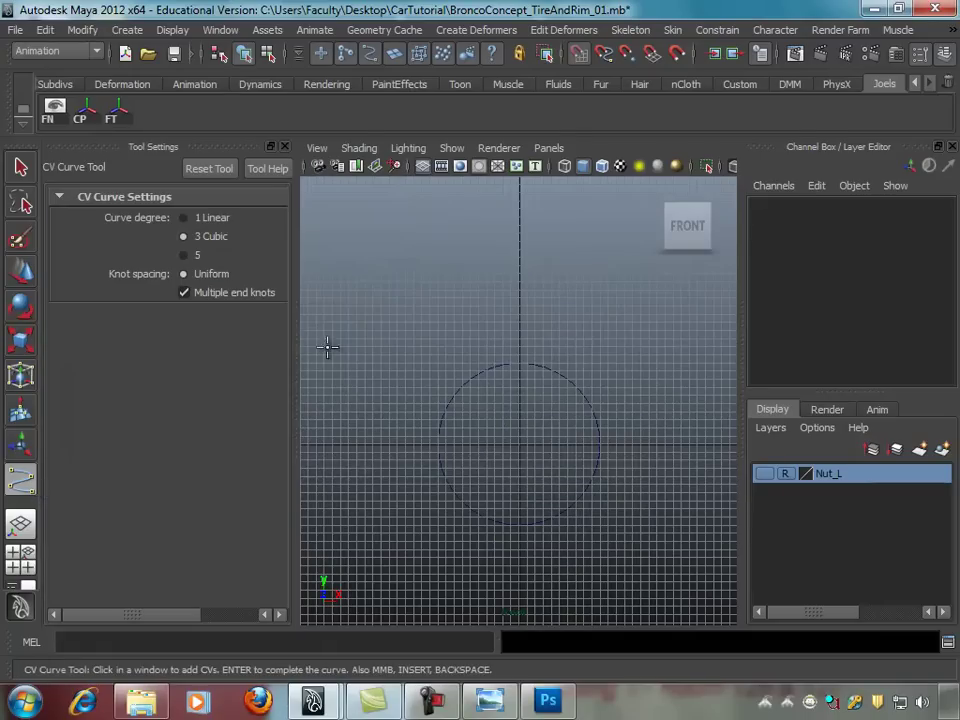
{"action": "left_click", "coordinate": [212, 217]}
{"action": "scroll", "coordinate": [512, 388], "scroll_direction": "up", "scroll_amount": 4}
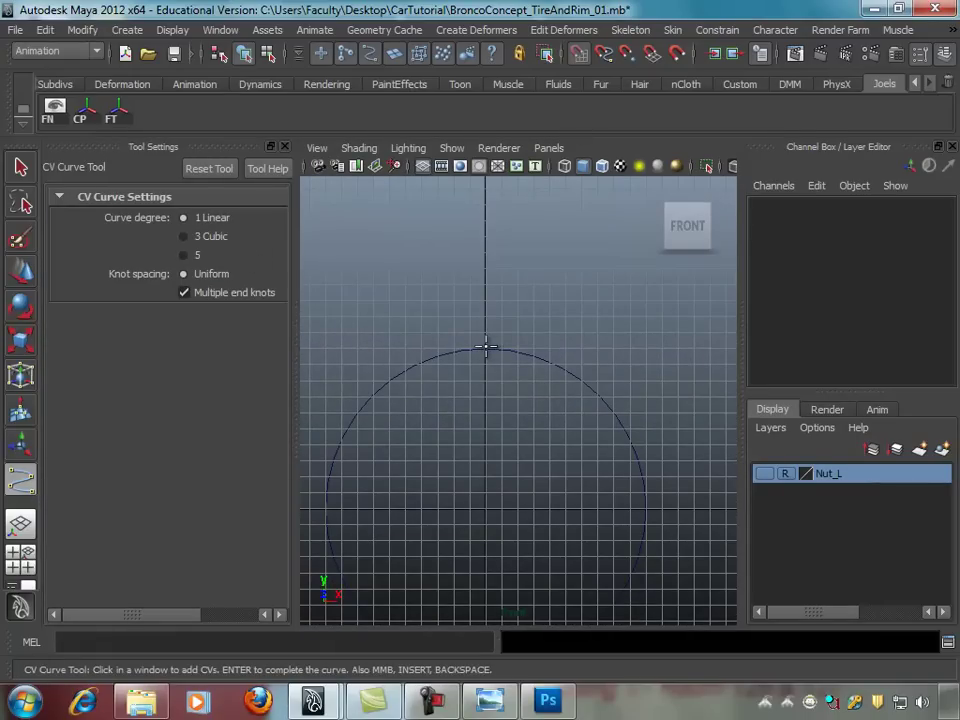
Step: Draw a two-point vertical line rising from the circle's top, then deselect it
{"action": "left_click", "coordinate": [485, 348]}
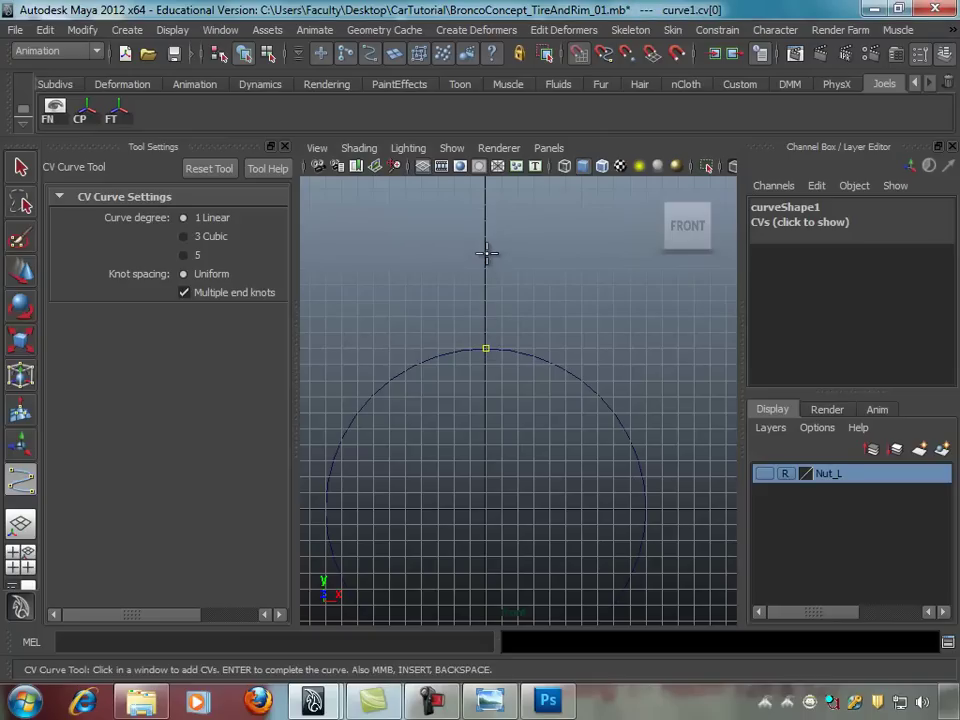
{"action": "left_click", "coordinate": [485, 252]}
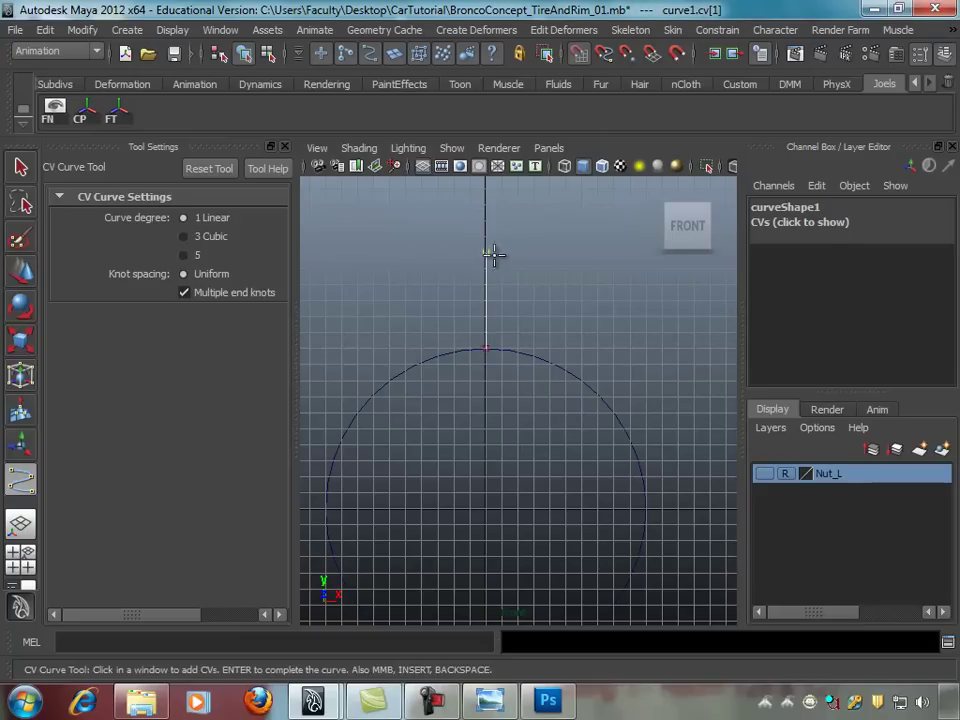
{"action": "key", "text": "q"}
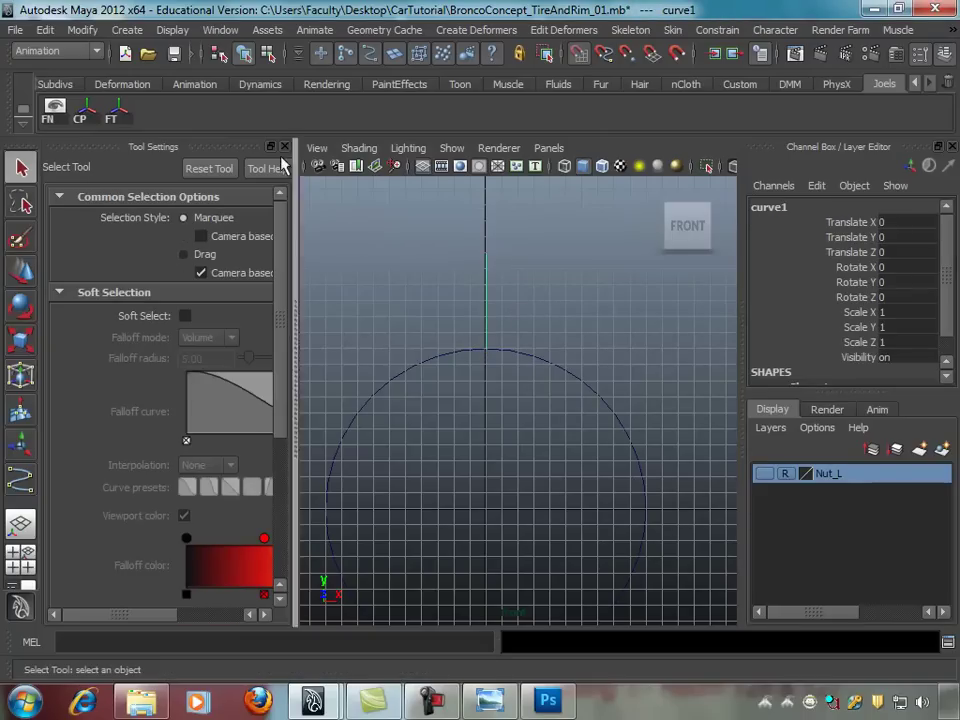
{"action": "left_click", "coordinate": [284, 146]}
{"action": "scroll", "coordinate": [380, 240], "scroll_direction": "down", "scroll_amount": 1}
{"action": "scroll", "coordinate": [400, 295], "scroll_direction": "down", "scroll_amount": 2}
{"action": "scroll", "coordinate": [370, 315], "scroll_direction": "down", "scroll_amount": 2}
{"action": "scroll", "coordinate": [350, 325], "scroll_direction": "down", "scroll_amount": 2}
{"action": "left_click", "coordinate": [466, 326]}
{"action": "scroll", "coordinate": [392, 319], "scroll_direction": "down", "scroll_amount": 1}
{"action": "scroll", "coordinate": [426, 307], "scroll_direction": "down", "scroll_amount": 2}
Step: Turn off the viewport grid and save the scene with Ctrl+S
{"action": "left_click", "coordinate": [168, 167]}
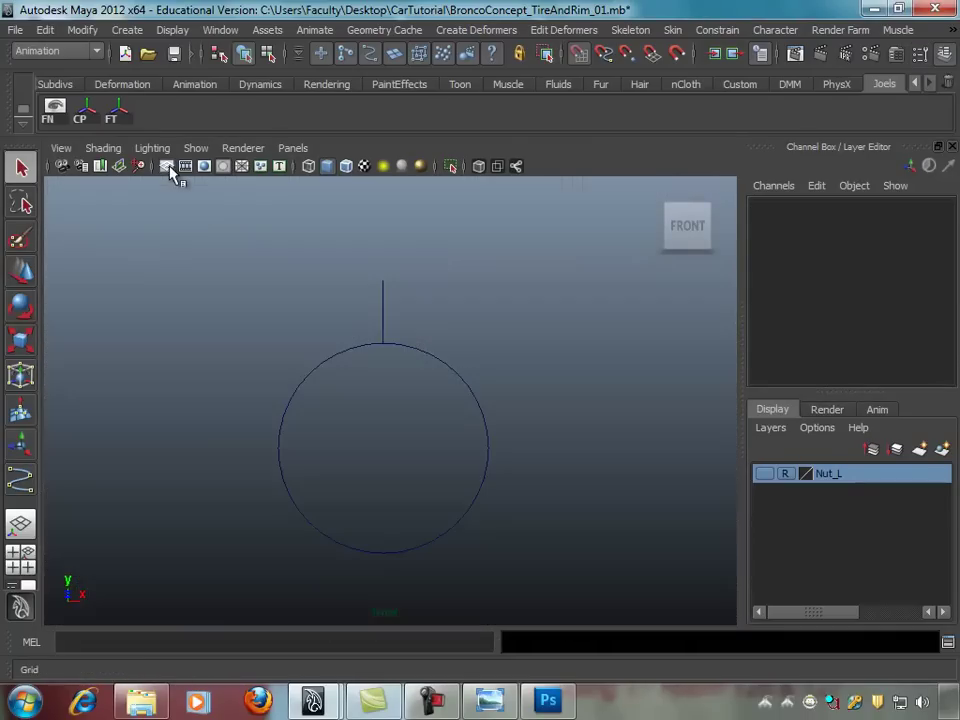
{"action": "scroll", "coordinate": [352, 350], "scroll_direction": "down", "scroll_amount": 1}
{"action": "middle_click_drag", "start_coordinate": [352, 354], "coordinate": [369, 332], "text": "alt"}
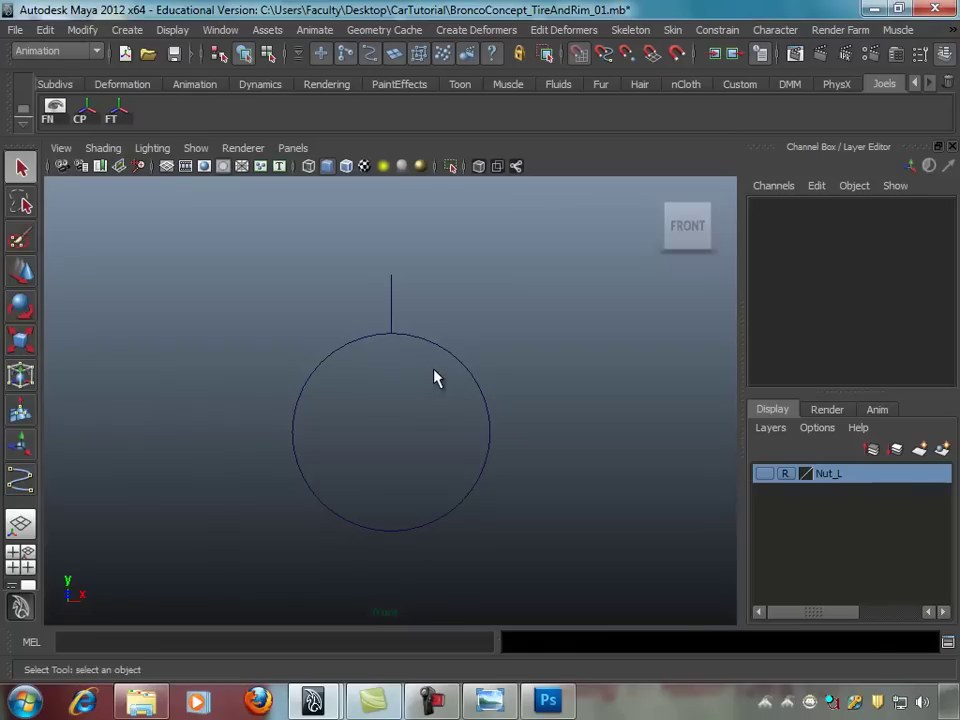
{"action": "key", "text": "ctrl+s"}
Step: Select the vertical line curve1 and zoom out to reframe the front view
{"action": "left_click", "coordinate": [392, 310]}
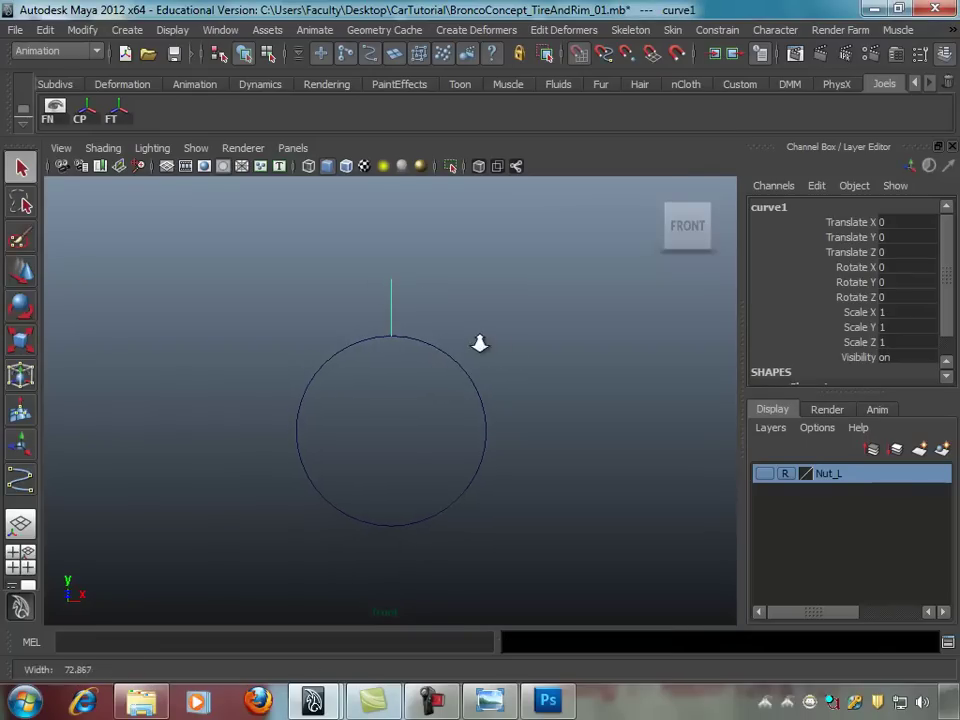
{"action": "scroll", "coordinate": [396, 321], "scroll_direction": "up", "scroll_amount": 1}
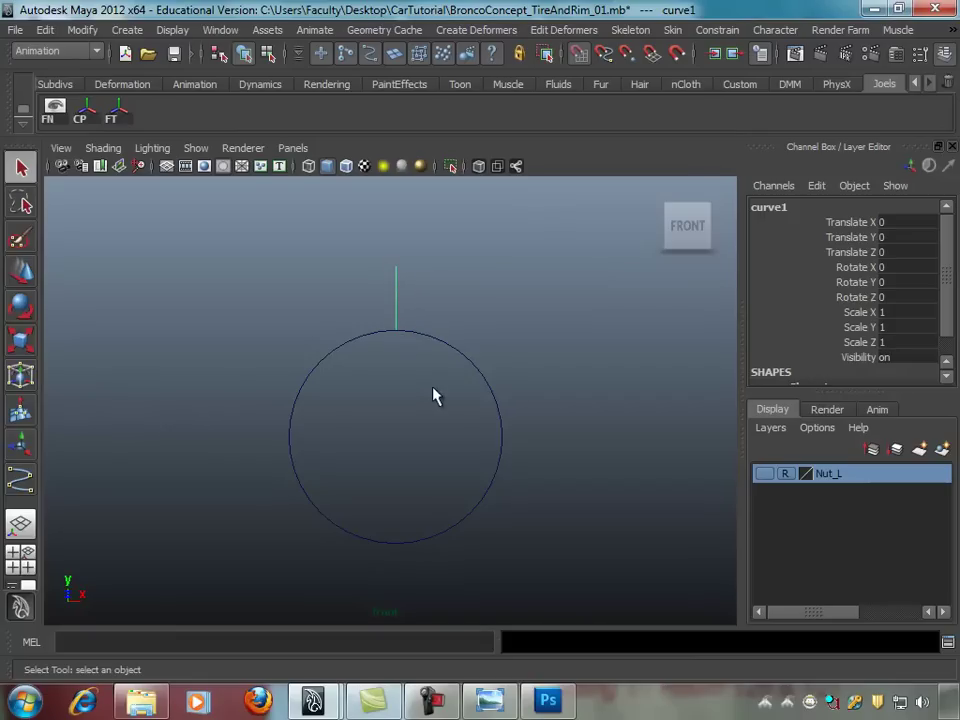
{"action": "right_click_drag", "start_coordinate": [431, 336], "coordinate": [392, 343], "text": "alt"}
{"action": "middle_click_drag", "start_coordinate": [392, 343], "coordinate": [370, 294], "text": "alt"}
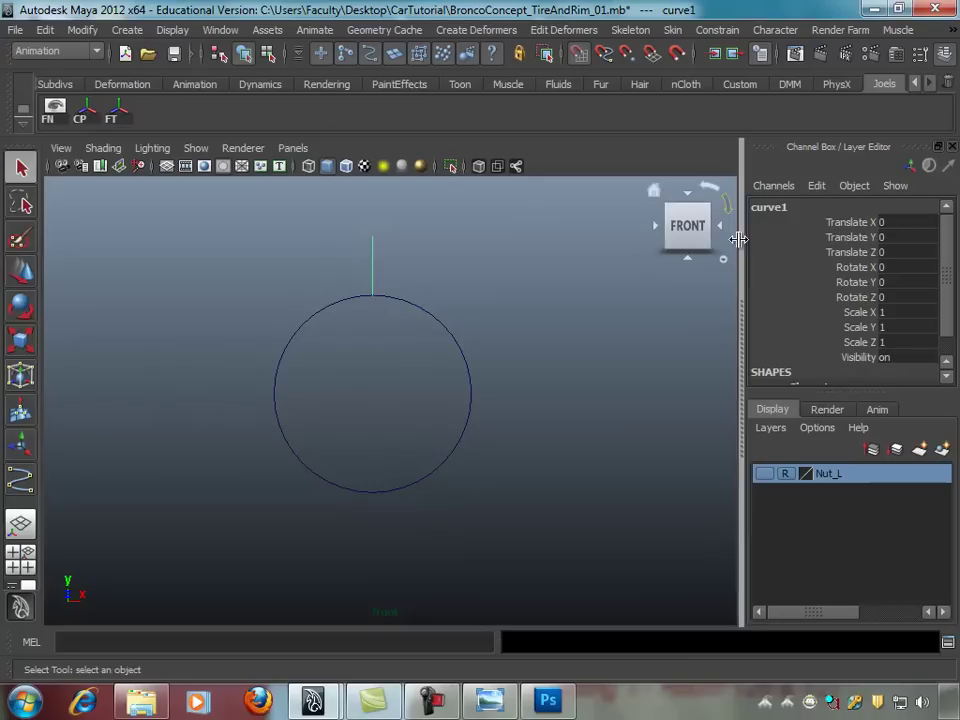
Step: Duplicate the NURBS circle and scale the copy up about 1.6 times
{"action": "left_click", "coordinate": [396, 297]}
{"action": "key", "text": "ctrl+d"}
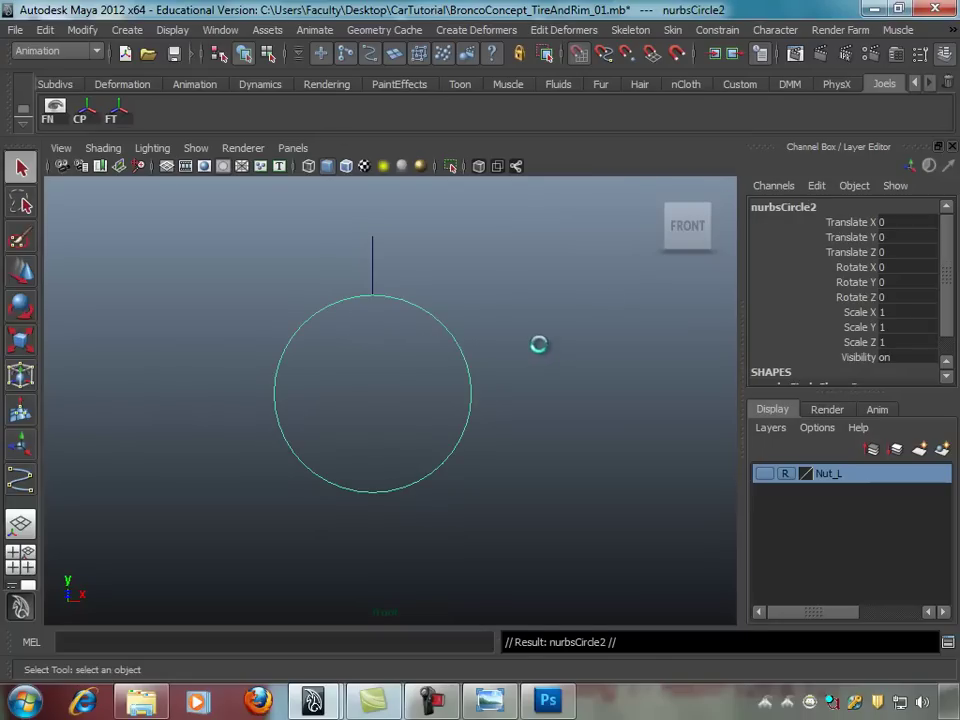
{"action": "key", "text": "r"}
{"action": "left_click_drag", "start_coordinate": [372, 393], "coordinate": [480, 388]}
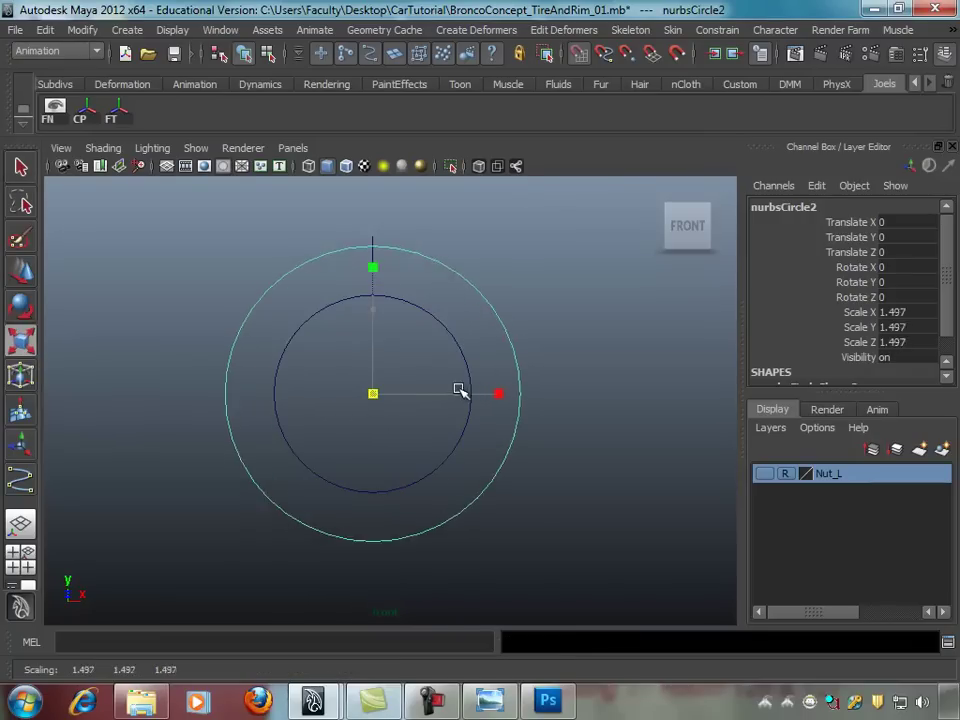
{"action": "scroll", "coordinate": [949, 281], "scroll_direction": "down", "scroll_amount": 2}
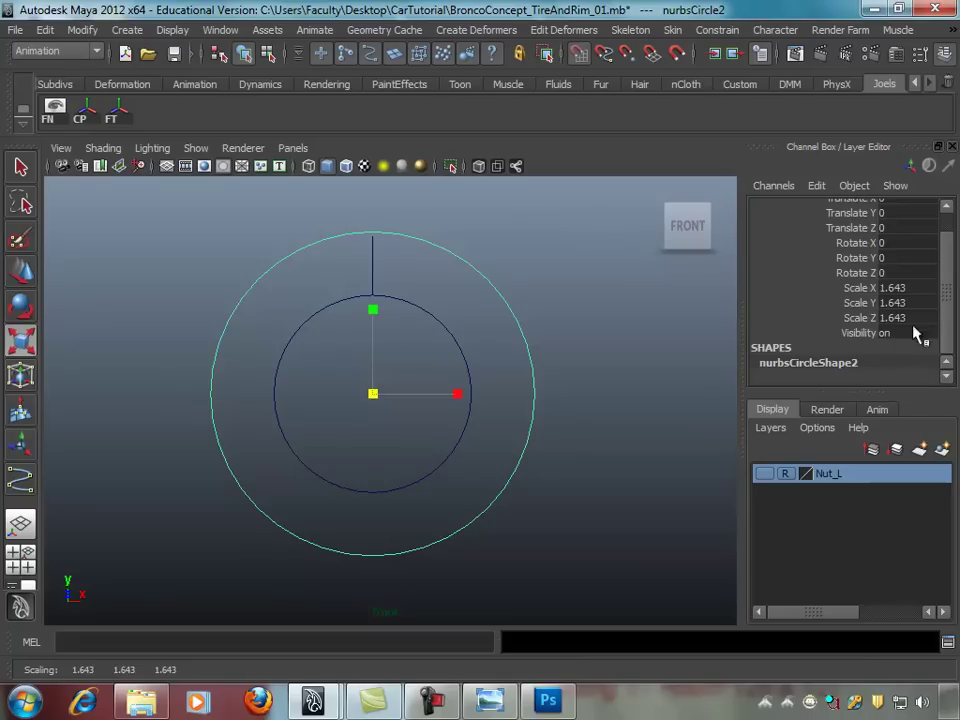
Step: Undo the two scale steps and recentre the front view on the circle
{"action": "key", "text": "ctrl+z"}
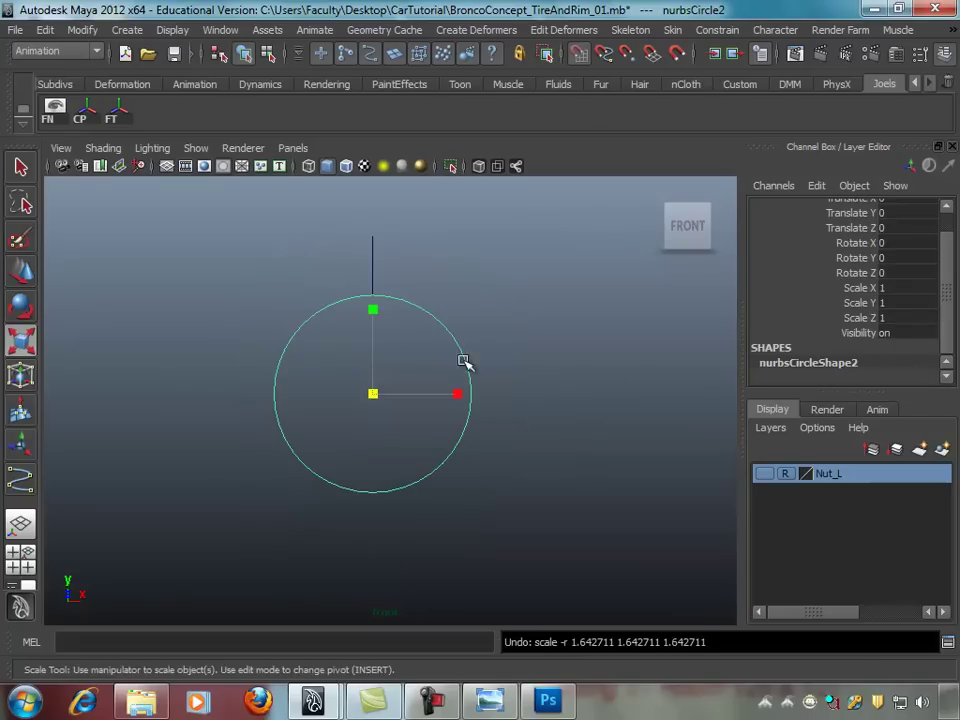
{"action": "key", "text": "ctrl+z"}
{"action": "middle_click_drag", "start_coordinate": [514, 388], "coordinate": [535, 388], "text": "alt"}
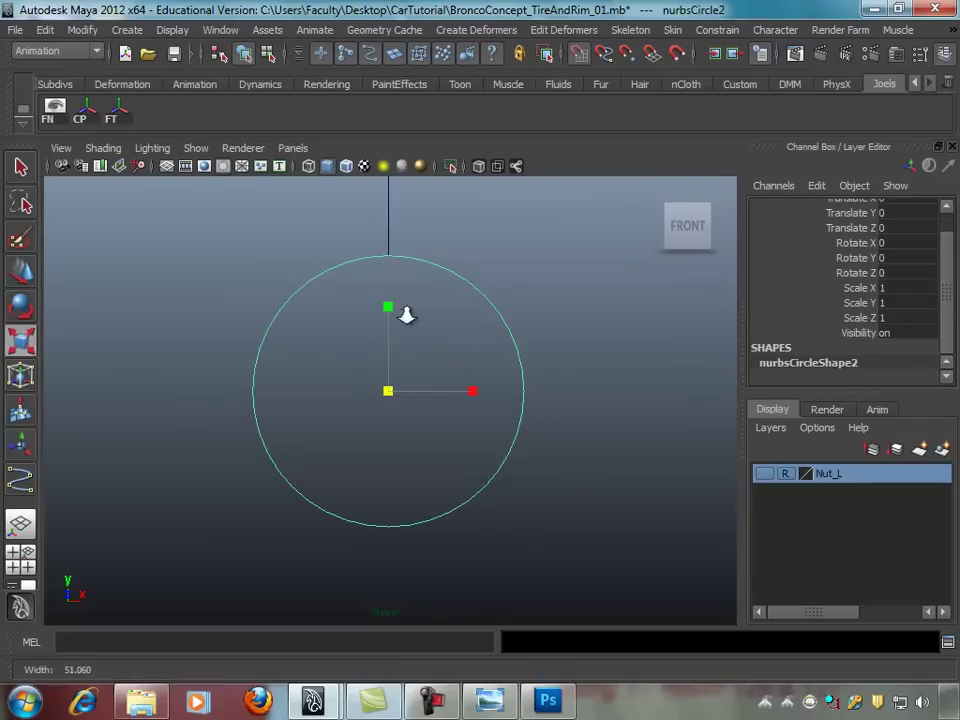
{"action": "left_click", "coordinate": [127, 29]}
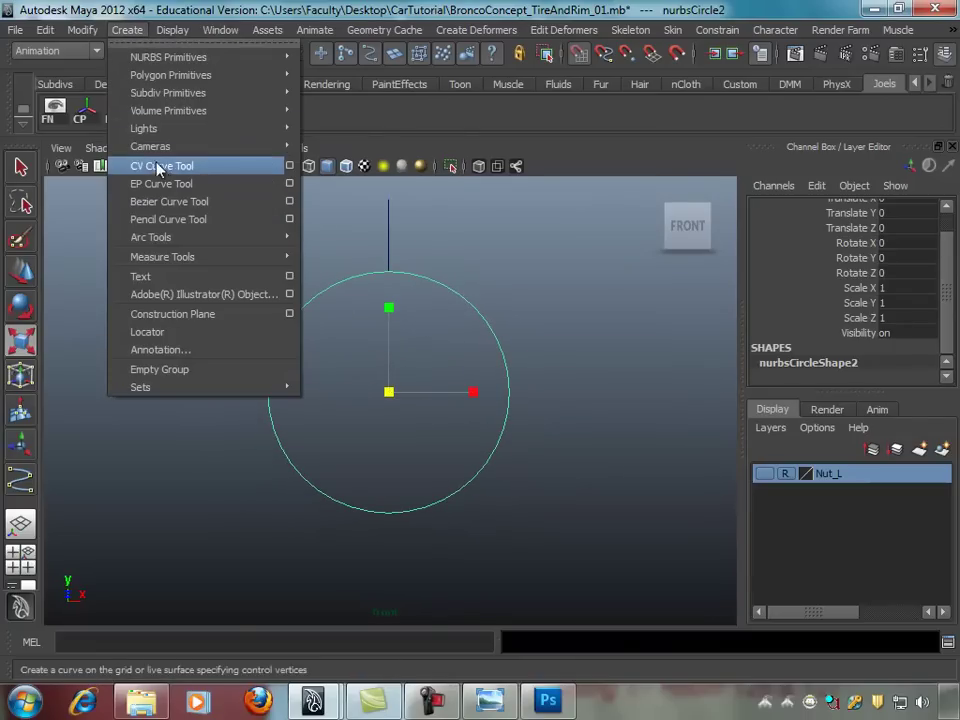
Step: Draw a new NURBS circle outward from the grid origin in the four-view layout
{"action": "mouse_move", "coordinate": [168, 57]}
{"action": "left_click", "coordinate": [335, 174]}
{"action": "key", "text": "space"}
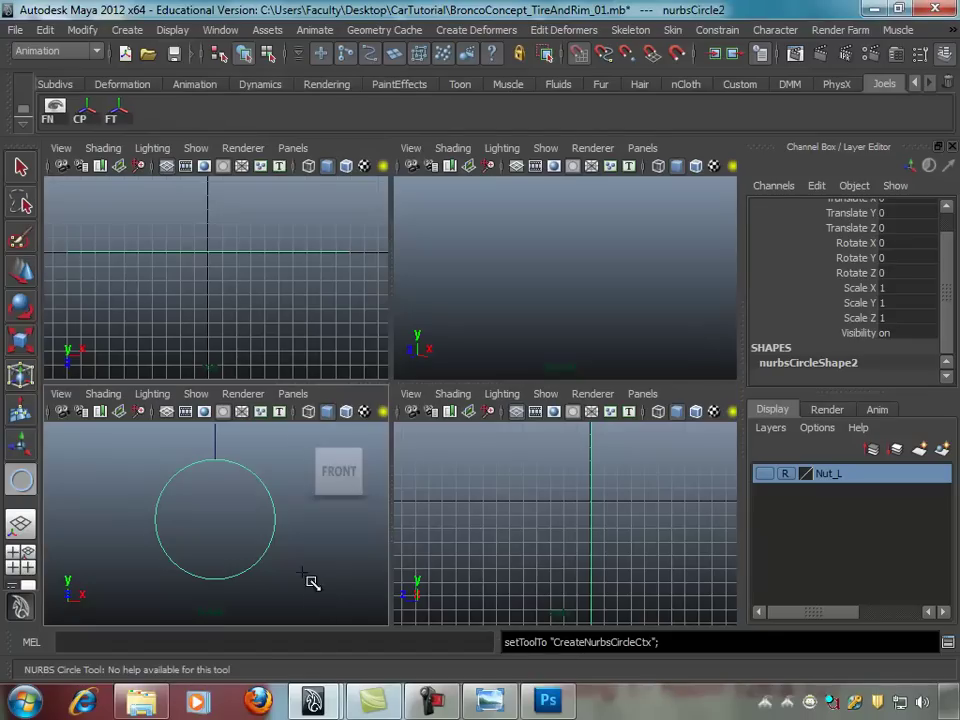
{"action": "left_click_drag", "start_coordinate": [214, 519], "coordinate": [317, 555]}
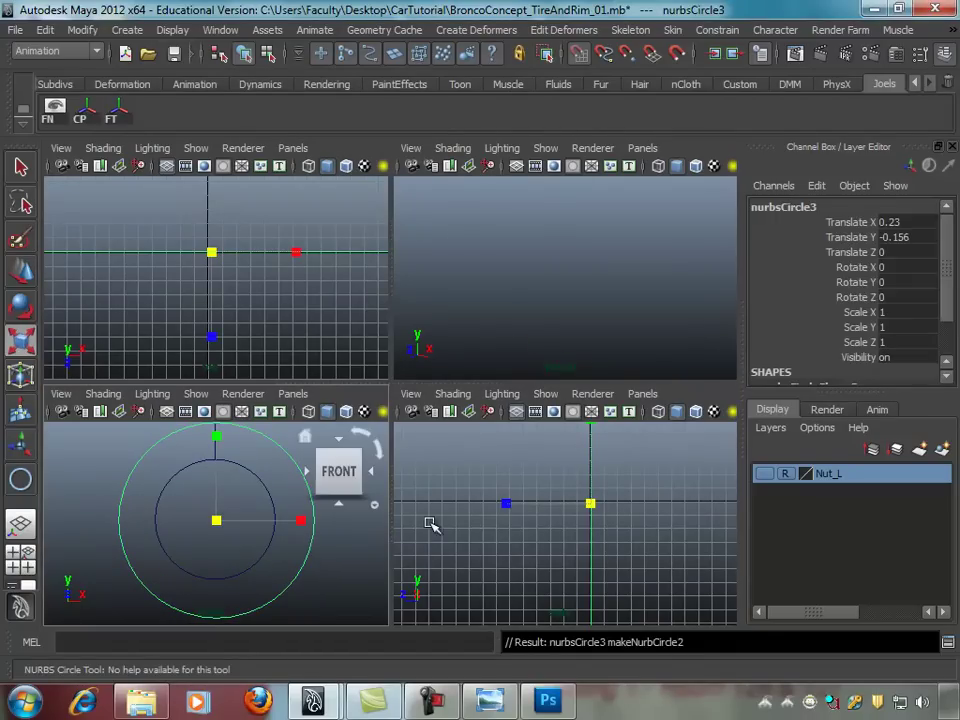
{"action": "scroll", "coordinate": [900, 280], "scroll_direction": "down", "scroll_amount": 2}
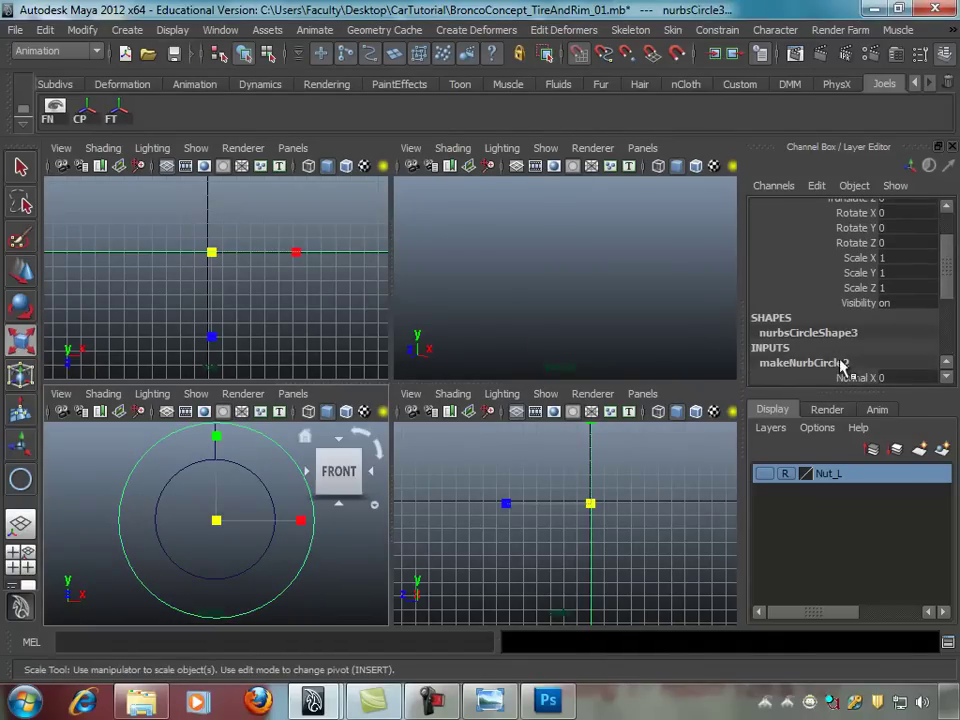
{"action": "scroll", "coordinate": [948, 290], "scroll_direction": "down", "scroll_amount": 5}
Step: Set the new circle's radius to 16 in the Channel Box, then deselect it
{"action": "left_click", "coordinate": [897, 317]}
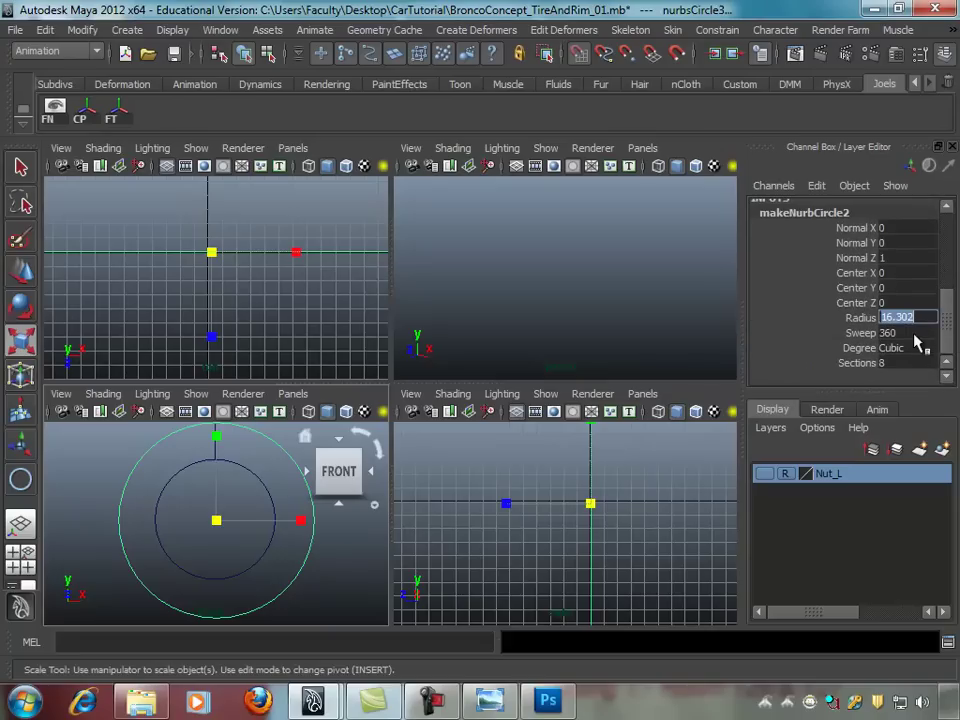
{"action": "type", "text": "16"}
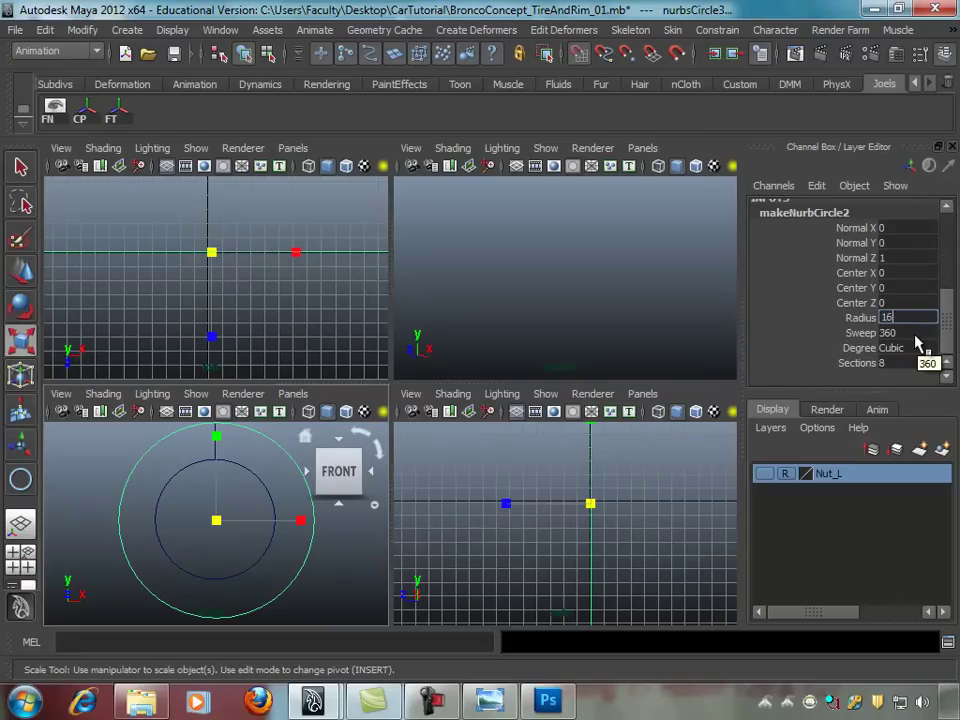
{"action": "key", "text": "Return"}
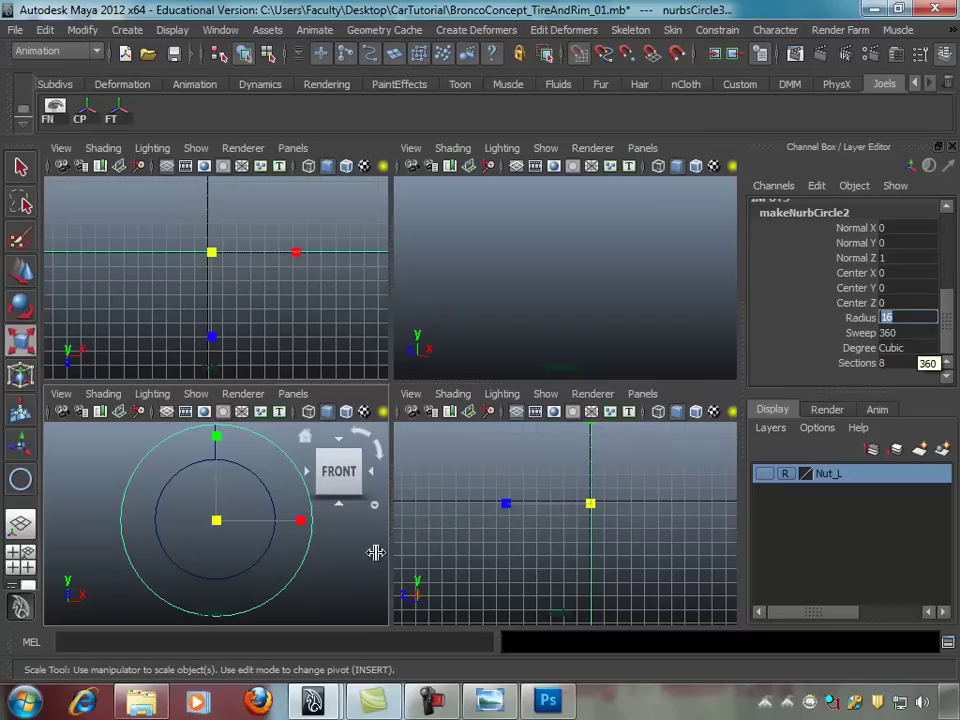
{"action": "left_click", "coordinate": [356, 553]}
{"action": "right_click_drag", "start_coordinate": [240, 486], "coordinate": [221, 453], "text": "alt"}
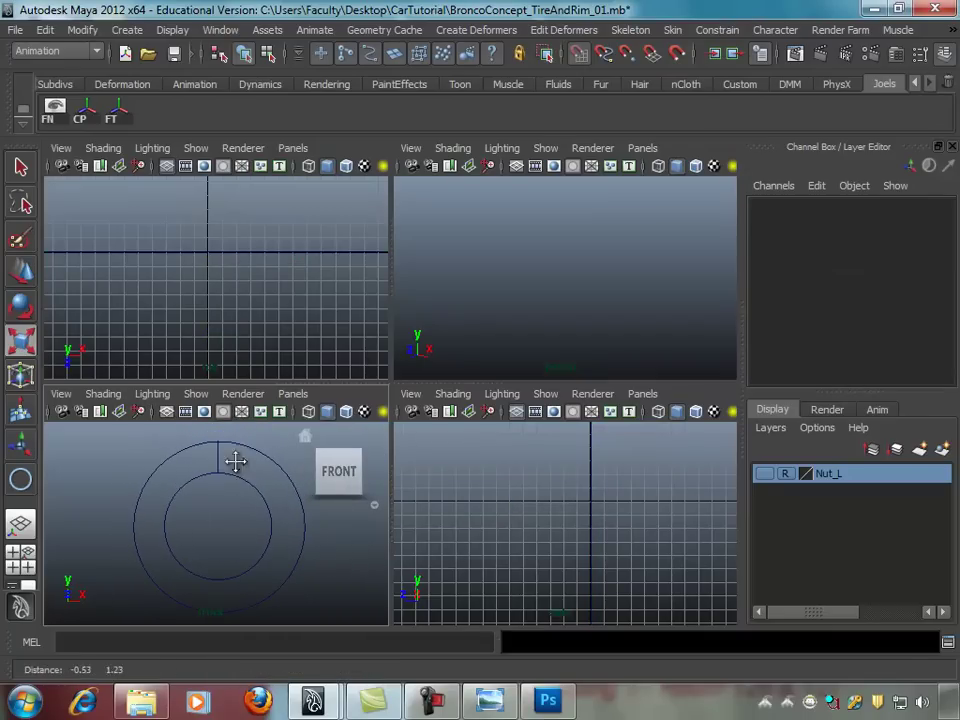
Step: Select the outer circle, maximize the front view, and show its grid
{"action": "key", "text": "r"}
{"action": "left_click", "coordinate": [193, 444]}
{"action": "key", "text": "space"}
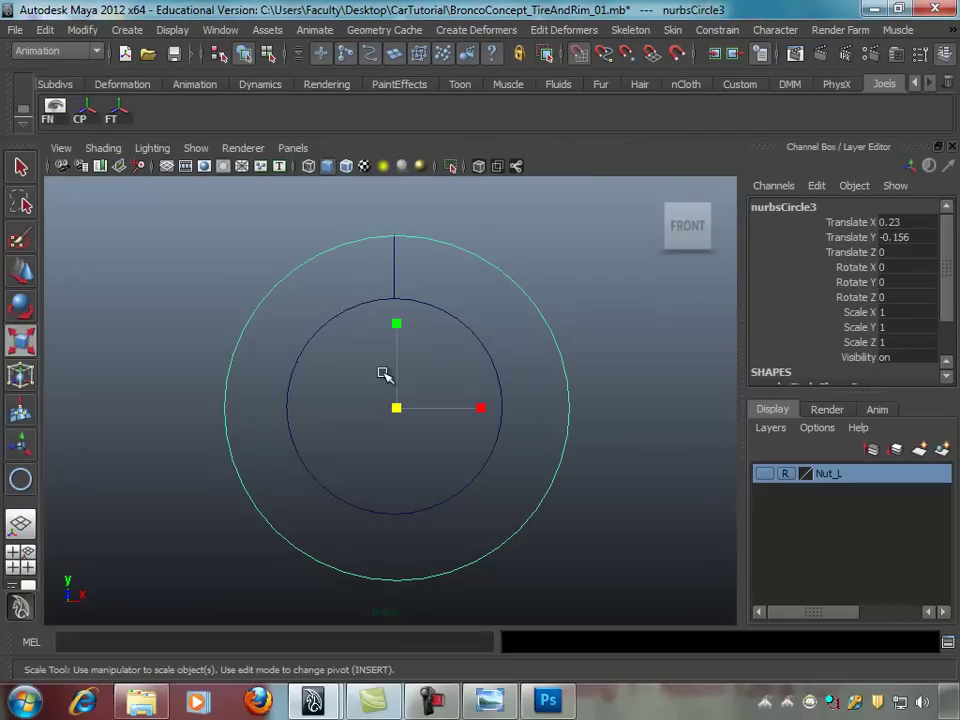
{"action": "mouse_move", "coordinate": [236, 285]}
{"action": "right_mouse_down", "text": "alt"}
{"action": "mouse_move", "coordinate": [399, 347]}
{"action": "mouse_move", "coordinate": [461, 297]}
{"action": "right_mouse_up", "text": "alt"}
{"action": "mouse_move", "coordinate": [440, 280]}
{"action": "middle_mouse_down", "text": "alt"}
{"action": "mouse_move", "coordinate": [434, 296]}
{"action": "mouse_move", "coordinate": [452, 283]}
{"action": "middle_mouse_up", "text": "alt"}
{"action": "right_click_drag", "start_coordinate": [497, 344], "coordinate": [429, 401], "text": "alt"}
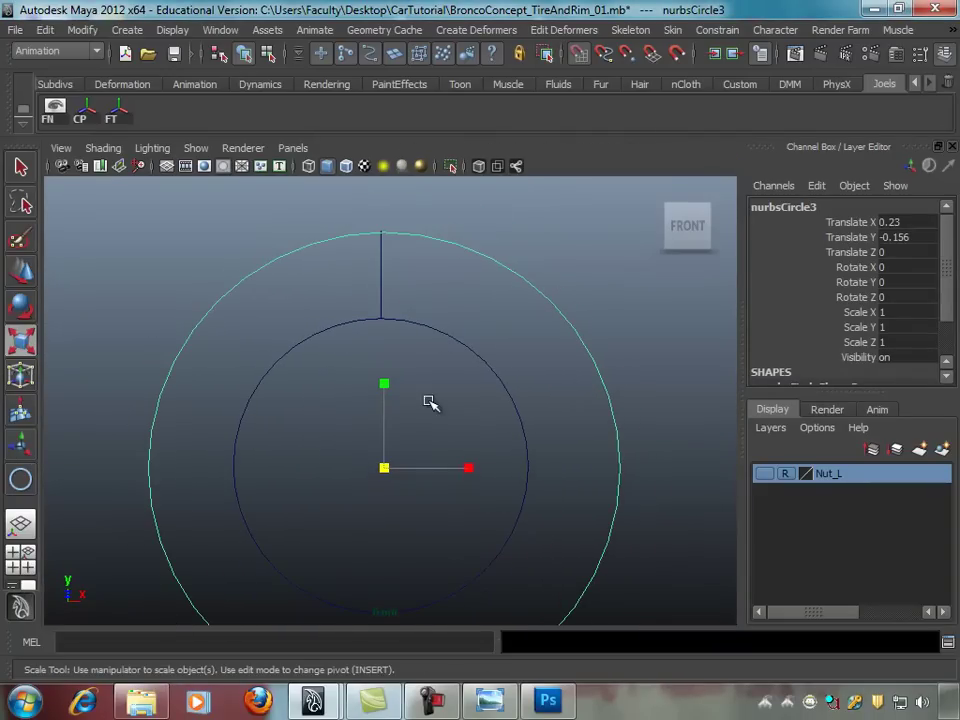
{"action": "left_click", "coordinate": [166, 167]}
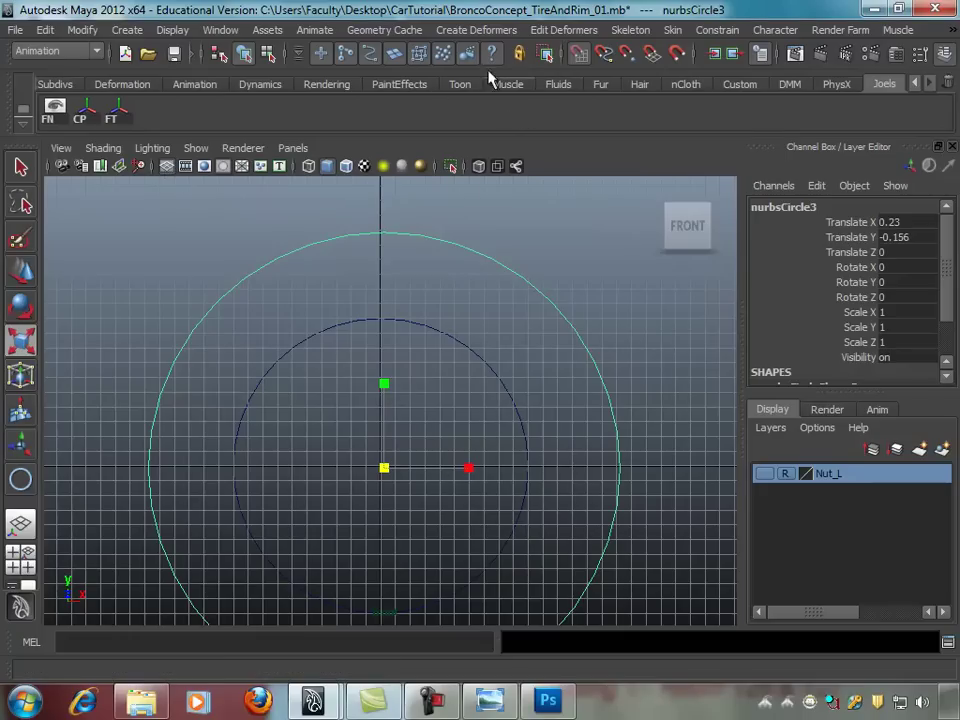
Step: Move the outer circle onto the origin and reselect it
{"action": "mouse_move", "coordinate": [426, 311]}
{"action": "right_mouse_down", "text": "alt"}
{"action": "mouse_move", "coordinate": [510, 317]}
{"action": "mouse_move", "coordinate": [517, 273]}
{"action": "right_mouse_up", "text": "alt"}
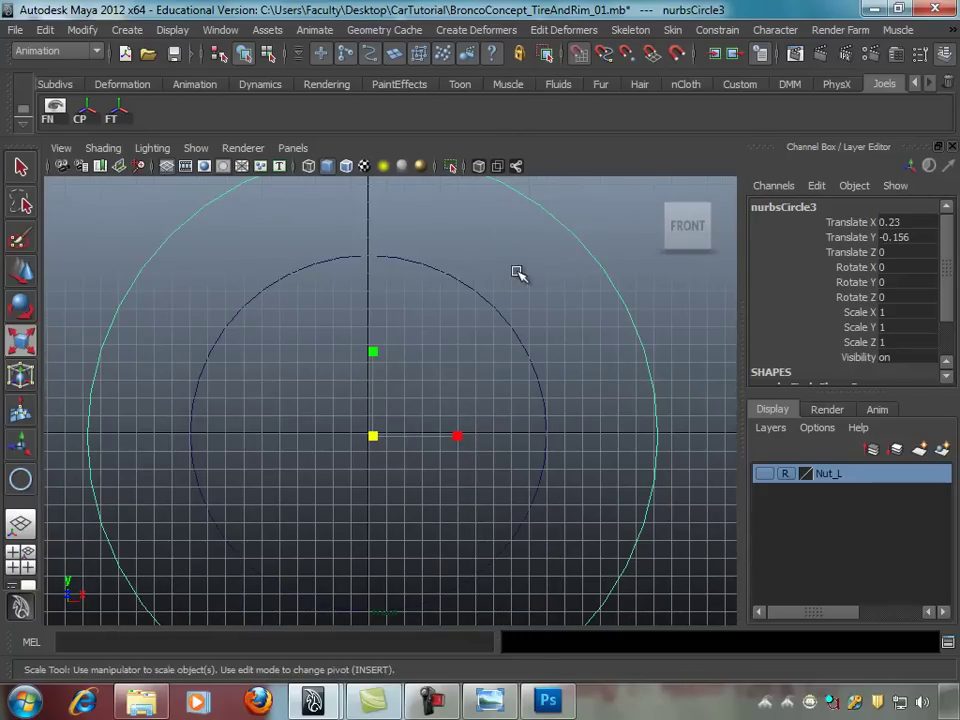
{"action": "key", "text": "w"}
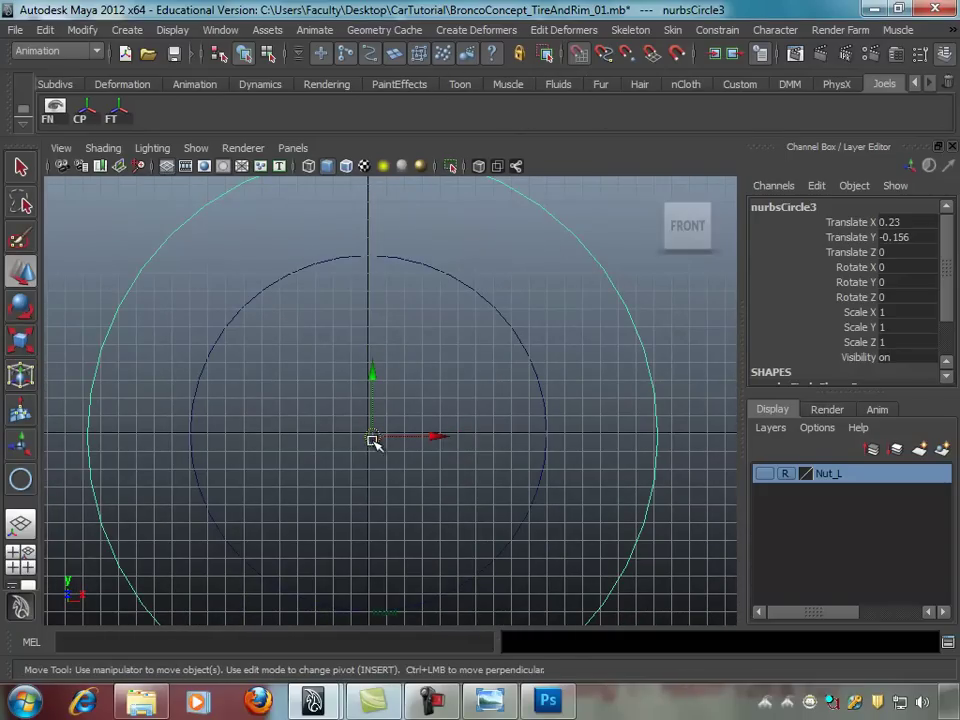
{"action": "left_click_drag", "start_coordinate": [373, 441], "coordinate": [377, 435]}
{"action": "mouse_move", "coordinate": [377, 435]}
{"action": "right_mouse_down", "text": "alt"}
{"action": "mouse_move", "coordinate": [343, 371]}
{"action": "mouse_move", "coordinate": [362, 356]}
{"action": "right_mouse_up", "text": "alt"}
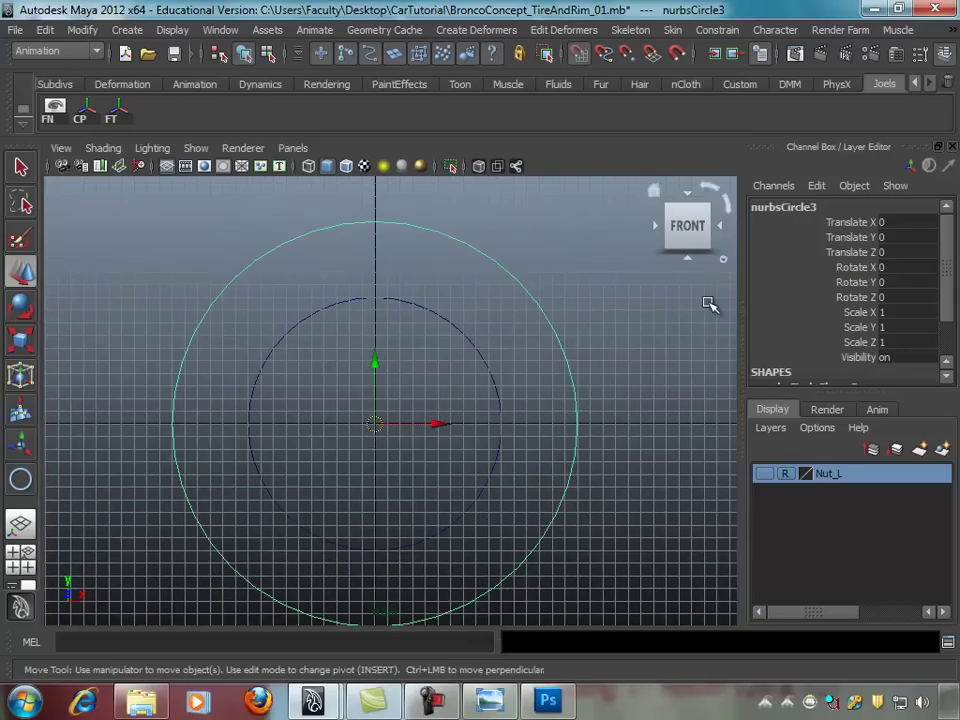
{"action": "left_click", "coordinate": [710, 304]}
{"action": "left_click", "coordinate": [318, 300]}
{"action": "left_click", "coordinate": [290, 237]}
Step: Orbit the perspective view, deselect everything, and zoom the top view in on the origin
{"action": "key", "text": "space"}
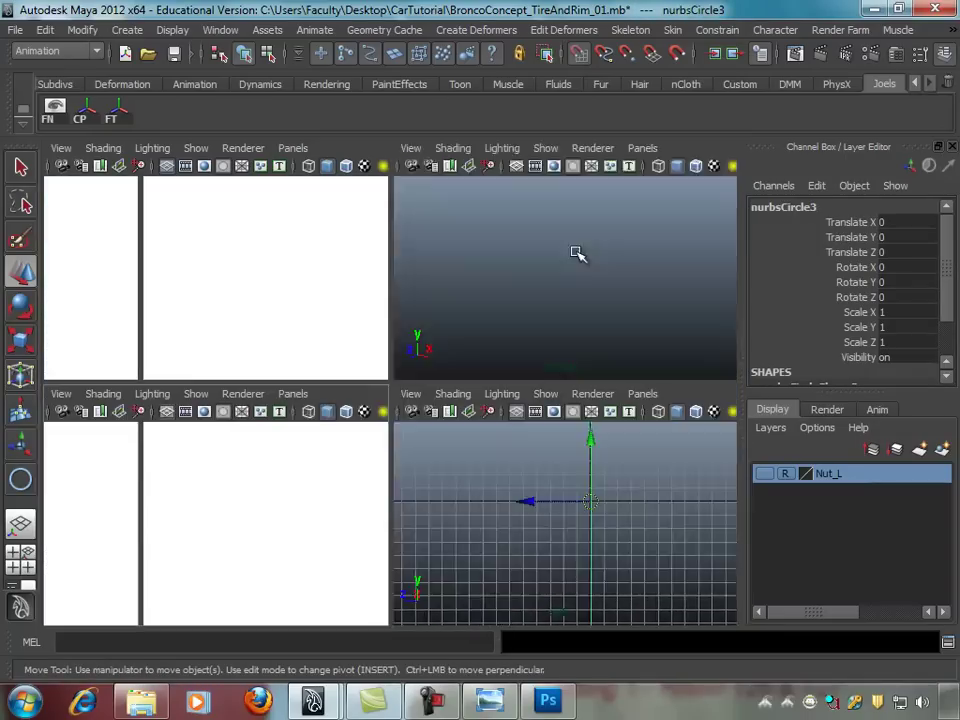
{"action": "mouse_move", "coordinate": [600, 272]}
{"action": "left_mouse_down", "text": "alt"}
{"action": "mouse_move", "coordinate": [609, 297]}
{"action": "mouse_move", "coordinate": [505, 275]}
{"action": "left_mouse_up", "text": "alt"}
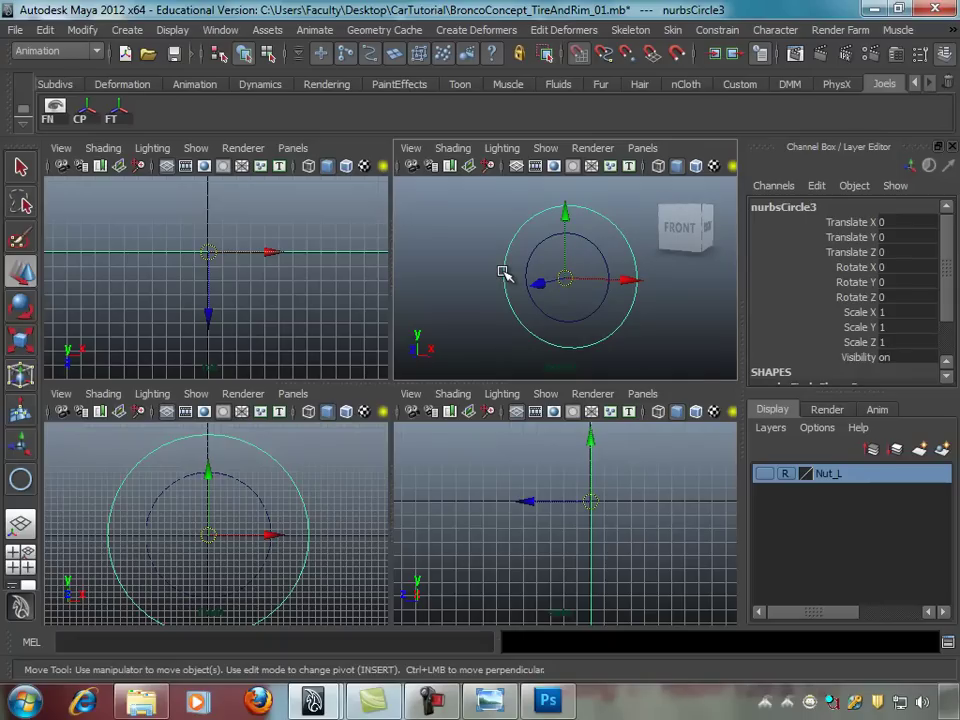
{"action": "left_click", "coordinate": [368, 255]}
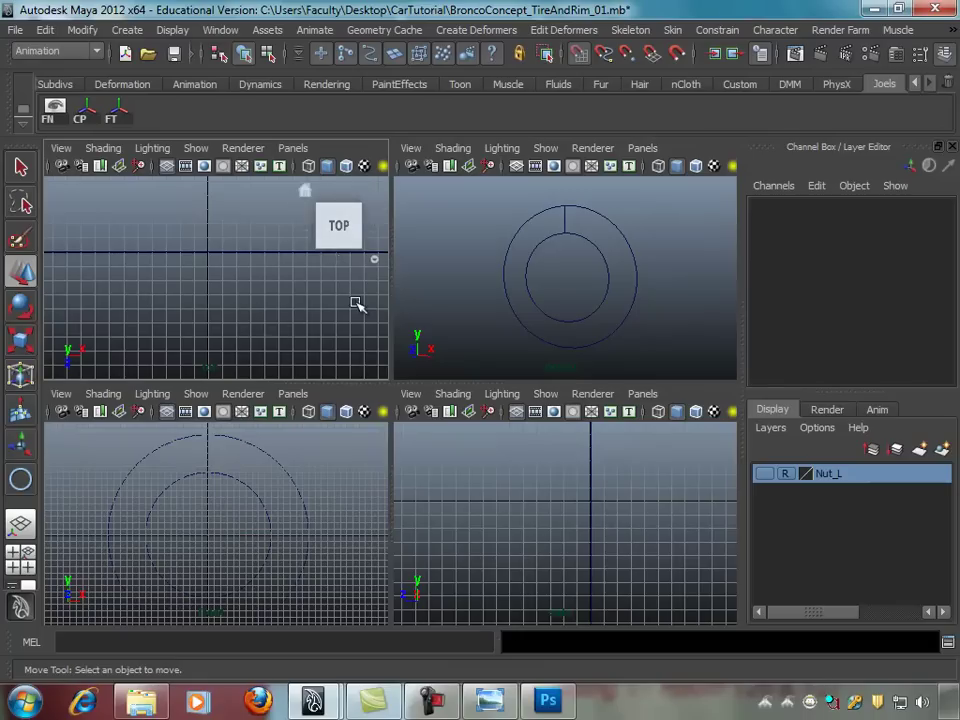
{"action": "mouse_move", "coordinate": [285, 285]}
{"action": "right_mouse_down", "text": "alt"}
{"action": "mouse_move", "coordinate": [124, 300]}
{"action": "mouse_move", "coordinate": [254, 308]}
{"action": "right_mouse_up", "text": "alt"}
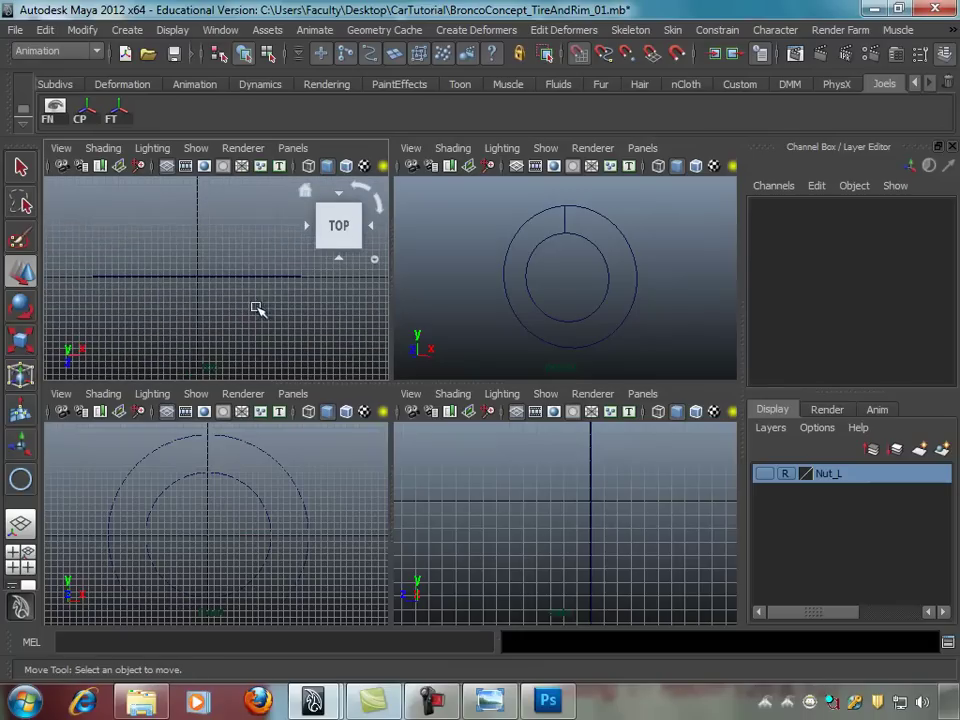
{"action": "scroll", "coordinate": [258, 298], "scroll_direction": "up", "scroll_amount": 1}
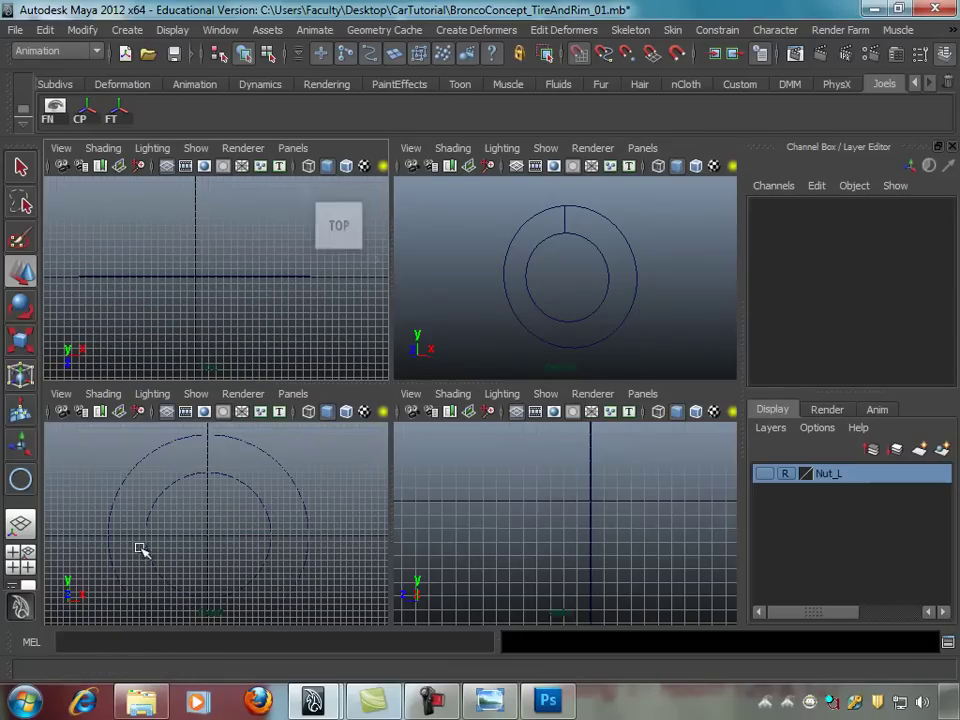
Step: Launch Calculator from Accessories and switch it to Scientific mode
{"action": "left_click", "coordinate": [22, 700]}
{"action": "left_click", "coordinate": [26, 622]}
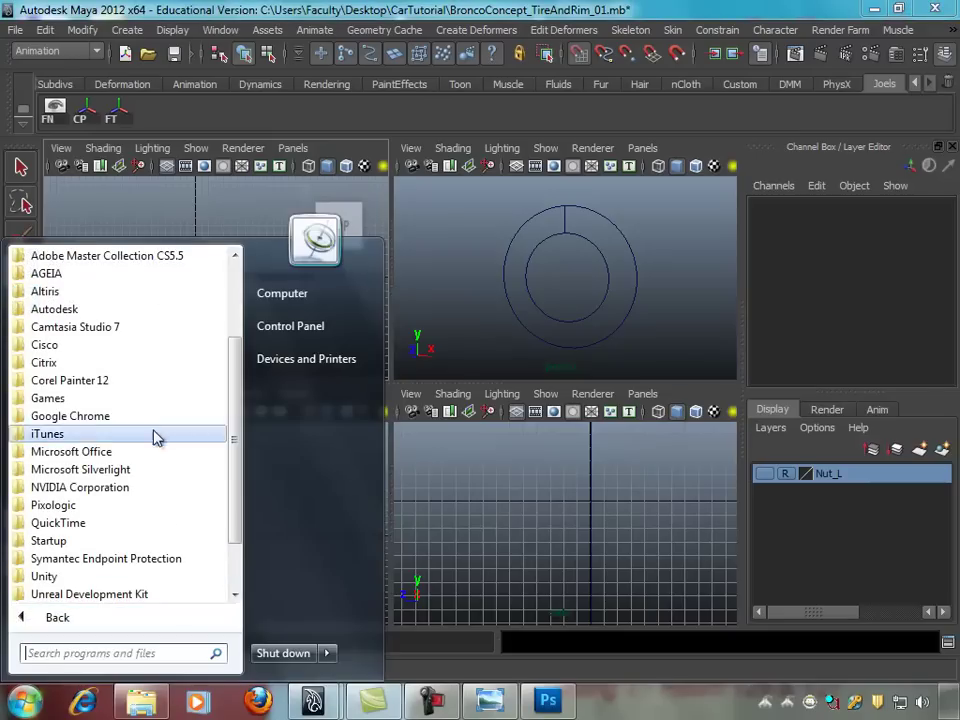
{"action": "scroll", "coordinate": [225, 386], "scroll_direction": "up", "scroll_amount": 1}
{"action": "scroll", "coordinate": [226, 336], "scroll_direction": "up", "scroll_amount": 1}
{"action": "left_click", "coordinate": [70, 274]}
{"action": "left_click", "coordinate": [70, 289]}
{"action": "left_click", "coordinate": [160, 158]}
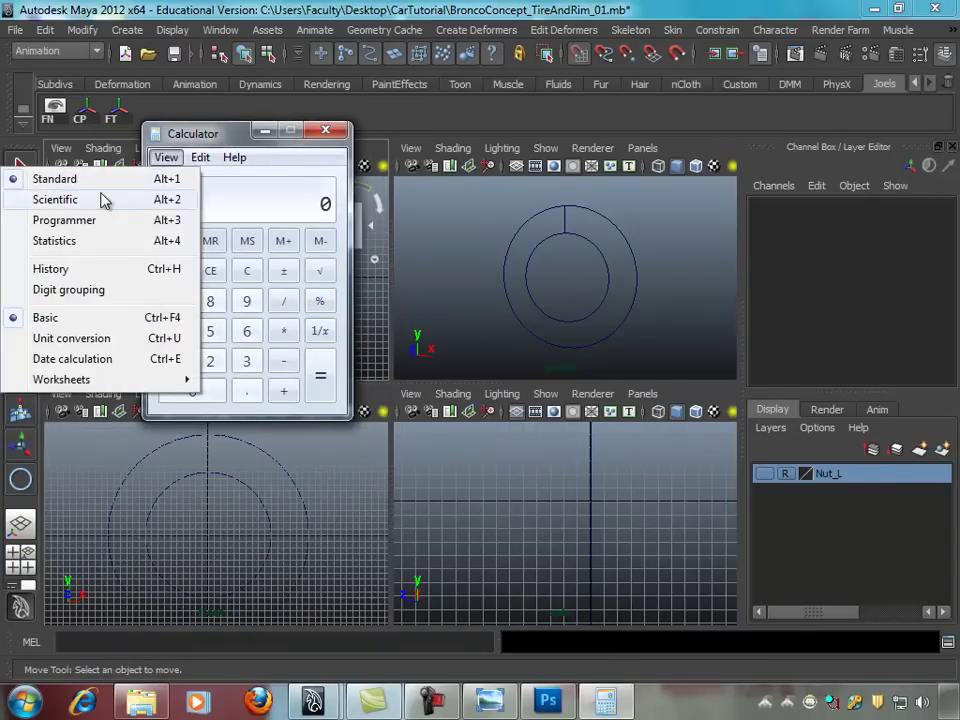
{"action": "left_click", "coordinate": [103, 199]}
{"action": "left_click_drag", "start_coordinate": [278, 143], "coordinate": [243, 111]}
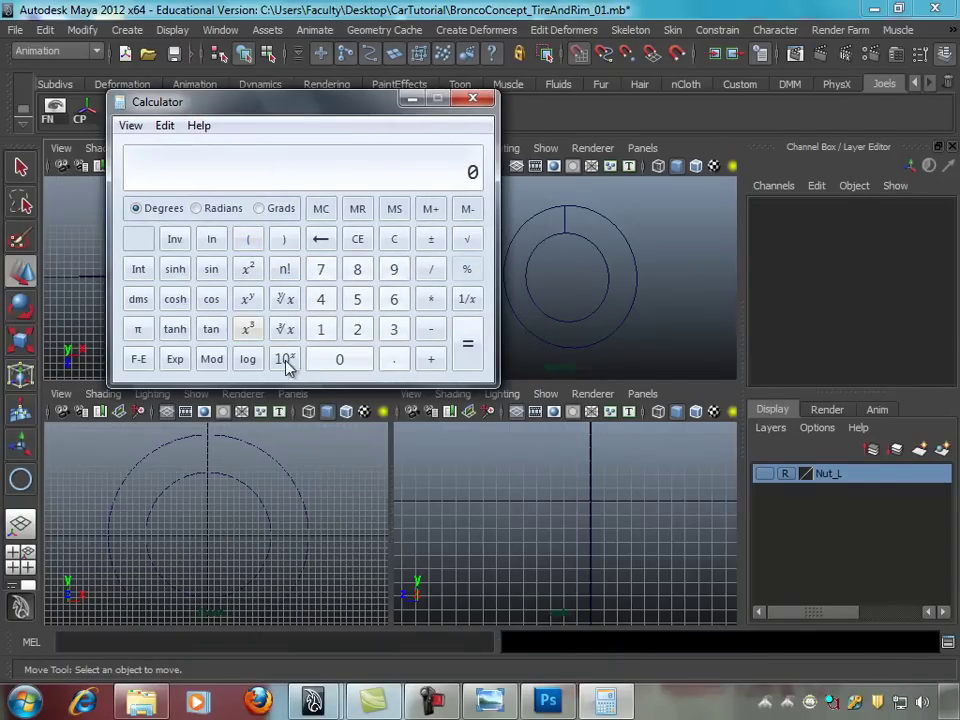
Step: Compute 32 × π ≈ 100.53, then minimize the calculator
{"action": "left_click", "coordinate": [393, 331]}
{"action": "left_click", "coordinate": [358, 330]}
{"action": "left_click", "coordinate": [431, 301]}
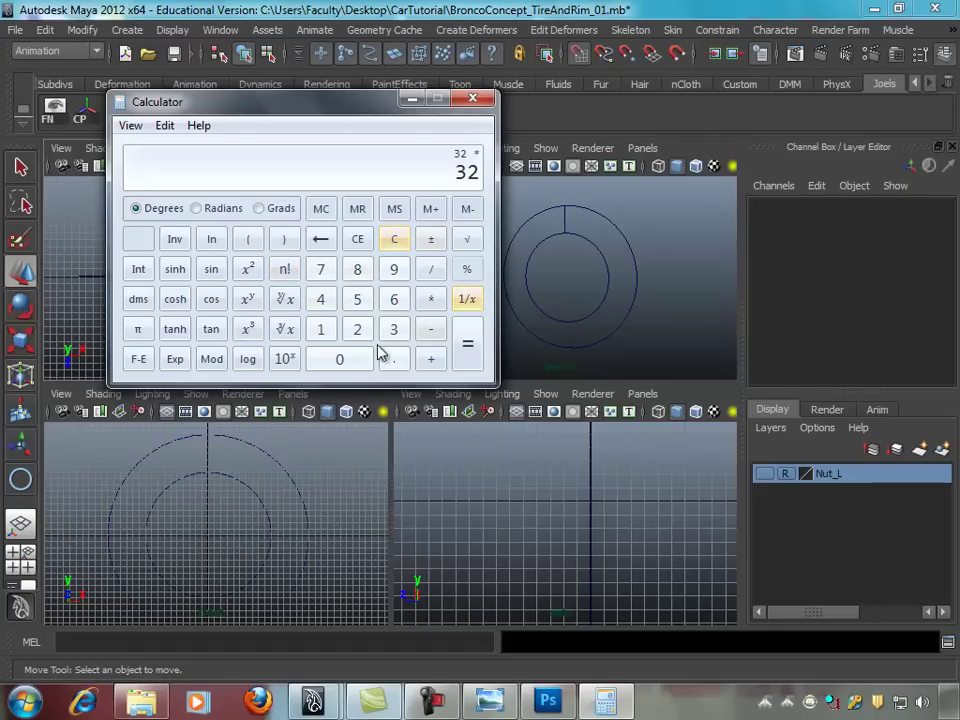
{"action": "left_click", "coordinate": [138, 329]}
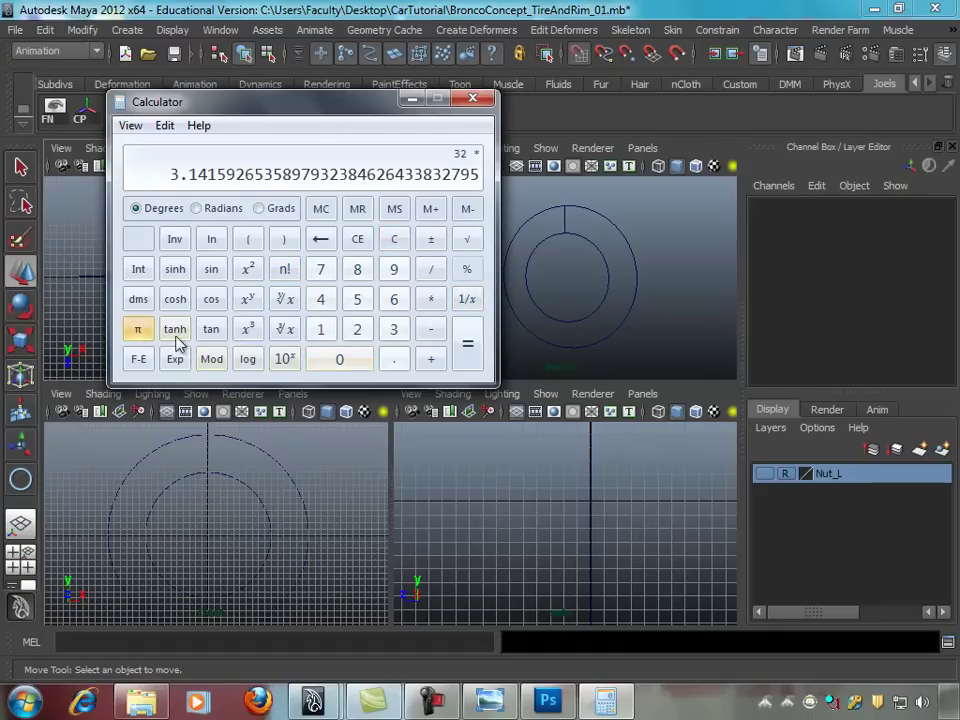
{"action": "left_click", "coordinate": [468, 352]}
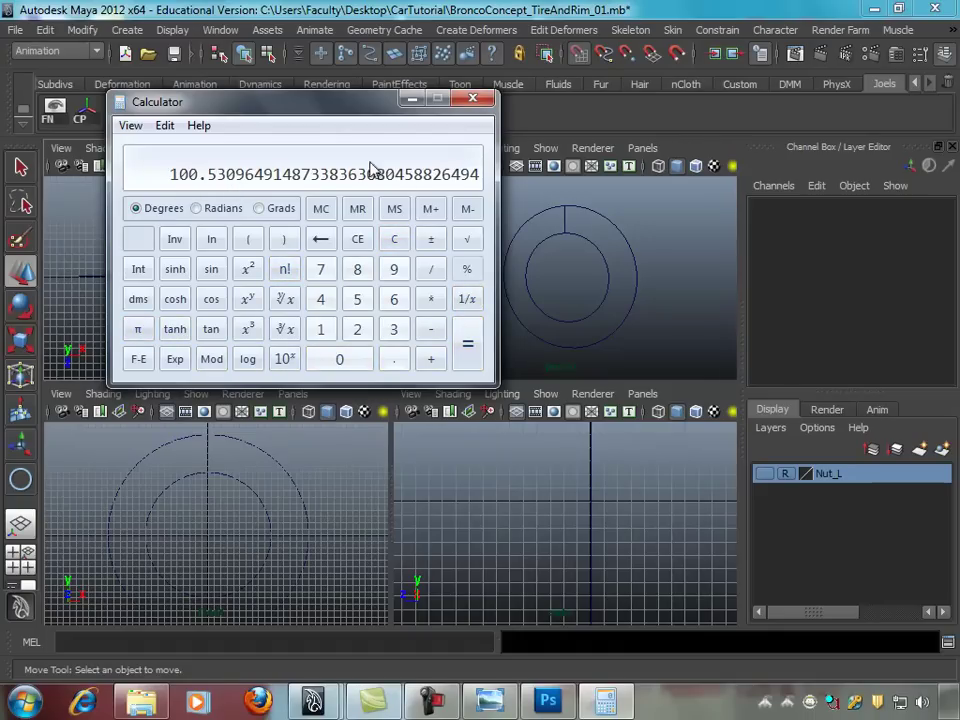
{"action": "left_click", "coordinate": [412, 99]}
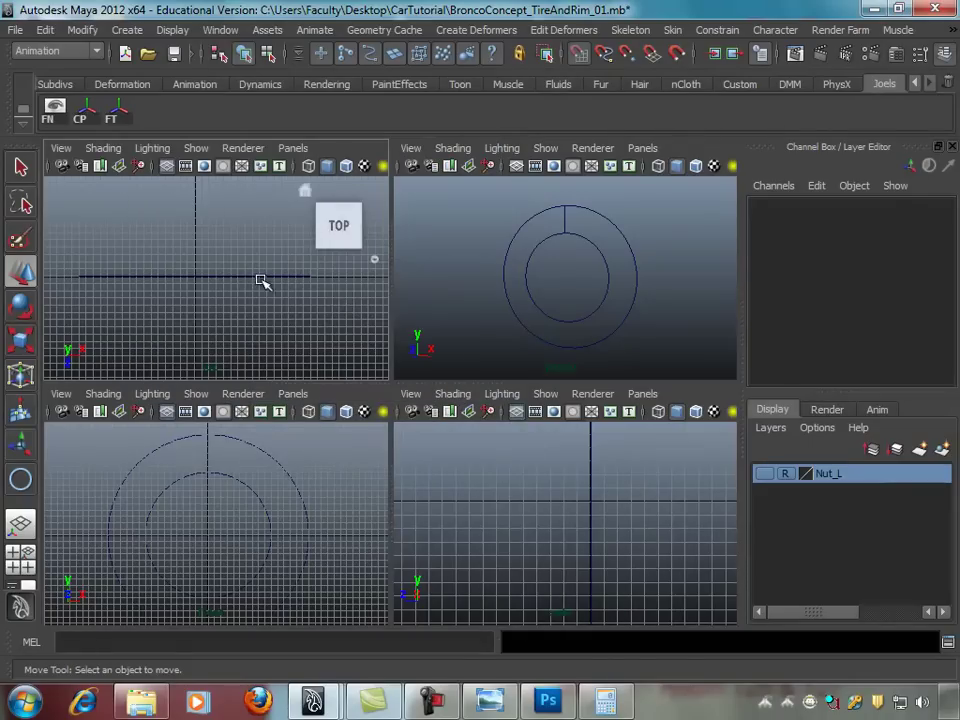
Step: Maximize the top view and draw a polygon plane on the grid
{"action": "key", "text": "space"}
{"action": "scroll", "coordinate": [366, 332], "scroll_direction": "up", "scroll_amount": 1}
{"action": "middle_click_drag", "start_coordinate": [366, 332], "coordinate": [450, 315], "text": "alt"}
{"action": "left_click", "coordinate": [127, 31]}
{"action": "mouse_move", "coordinate": [170, 75]}
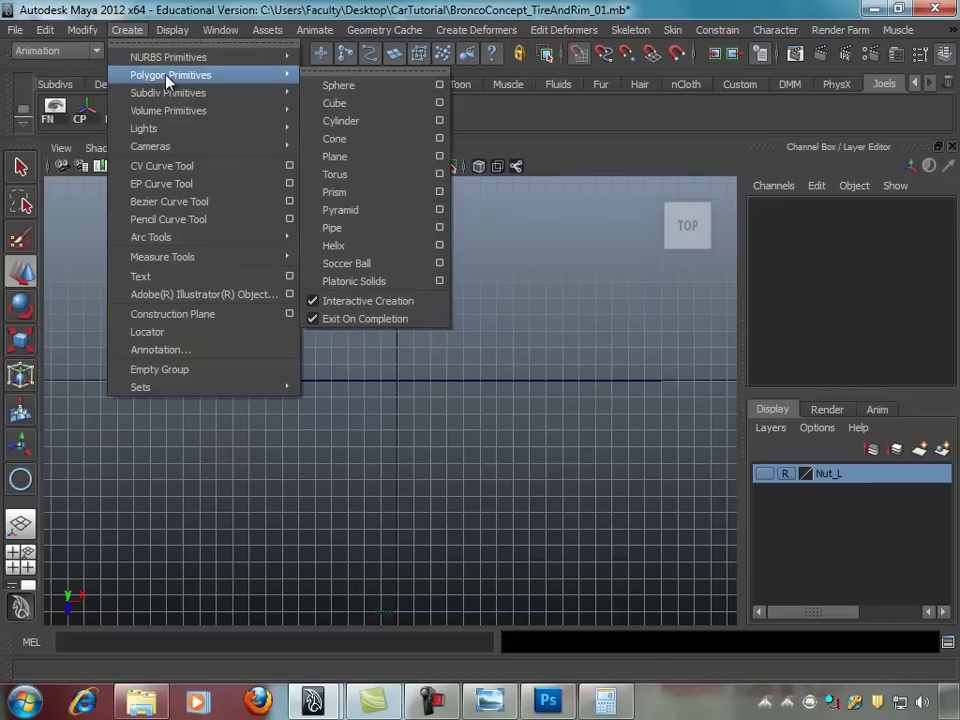
{"action": "left_click", "coordinate": [362, 157]}
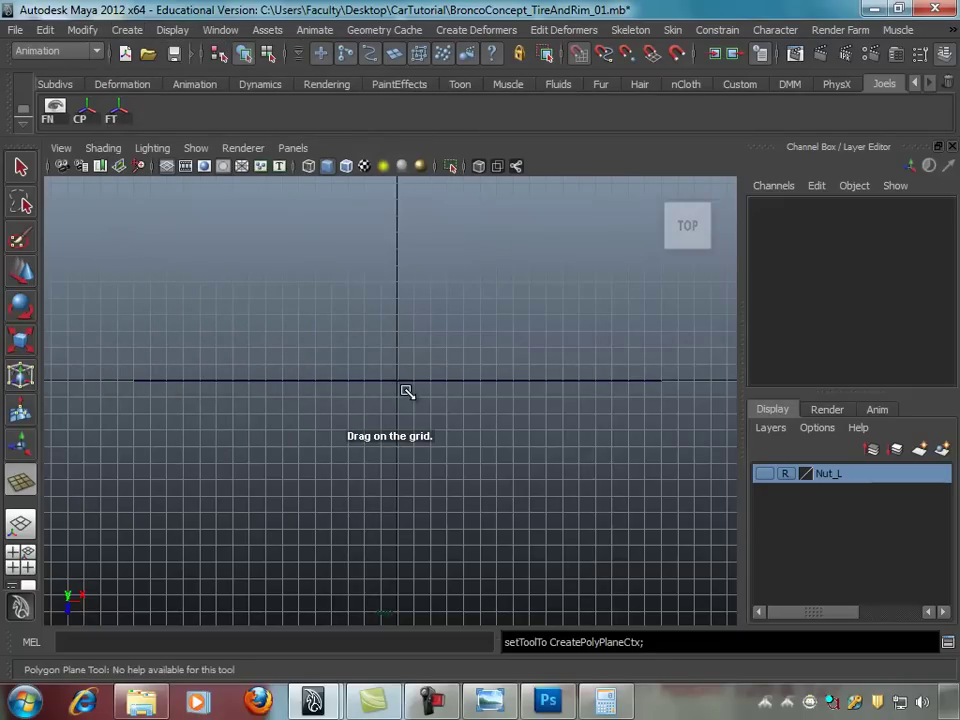
{"action": "left_click_drag", "start_coordinate": [407, 391], "coordinate": [572, 440]}
Step: Set the plane's width to 105 in the Channel Box
{"action": "scroll", "coordinate": [464, 406], "scroll_direction": "down", "scroll_amount": 1}
{"action": "scroll", "coordinate": [454, 411], "scroll_direction": "down", "scroll_amount": 1}
{"action": "scroll", "coordinate": [463, 403], "scroll_direction": "down", "scroll_amount": 1}
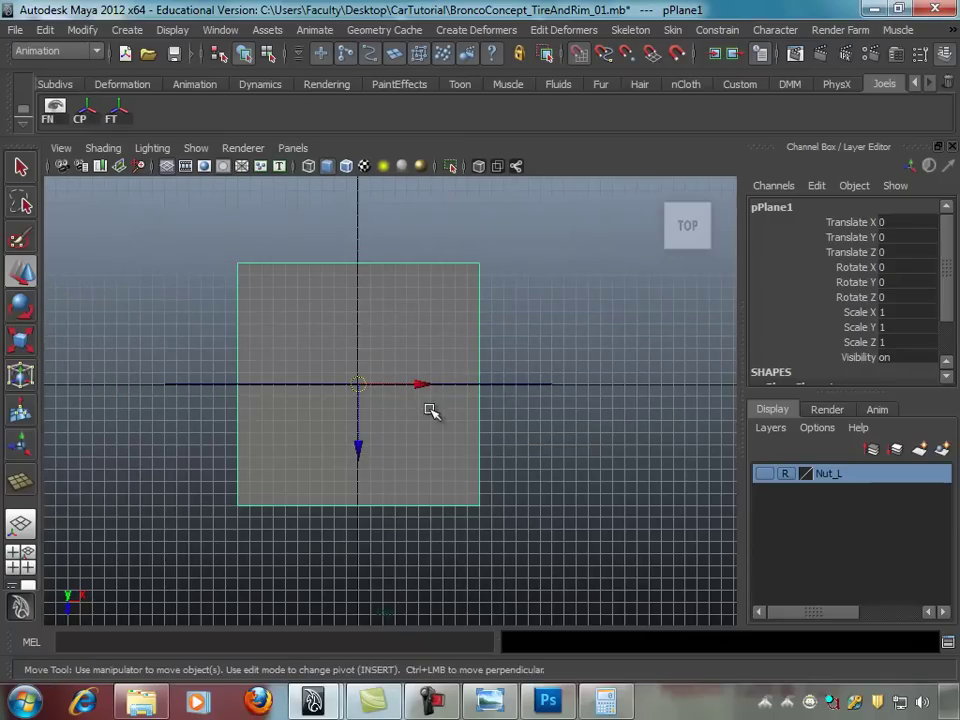
{"action": "scroll", "coordinate": [950, 290], "scroll_direction": "down", "scroll_amount": 1}
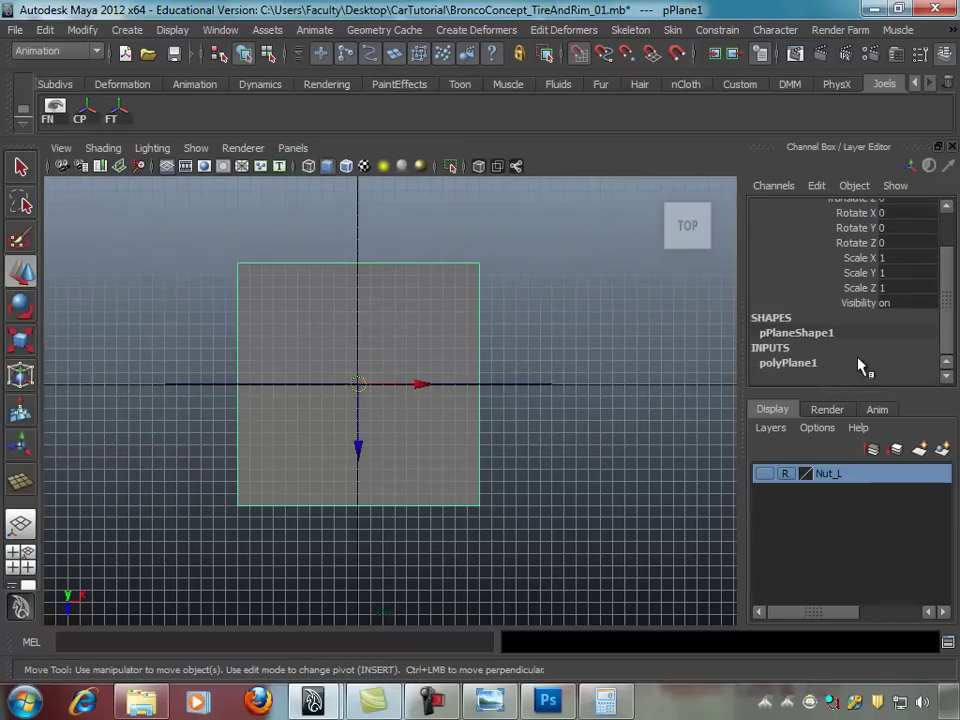
{"action": "scroll", "coordinate": [900, 340], "scroll_direction": "down", "scroll_amount": 2}
{"action": "type", "text": "105"}
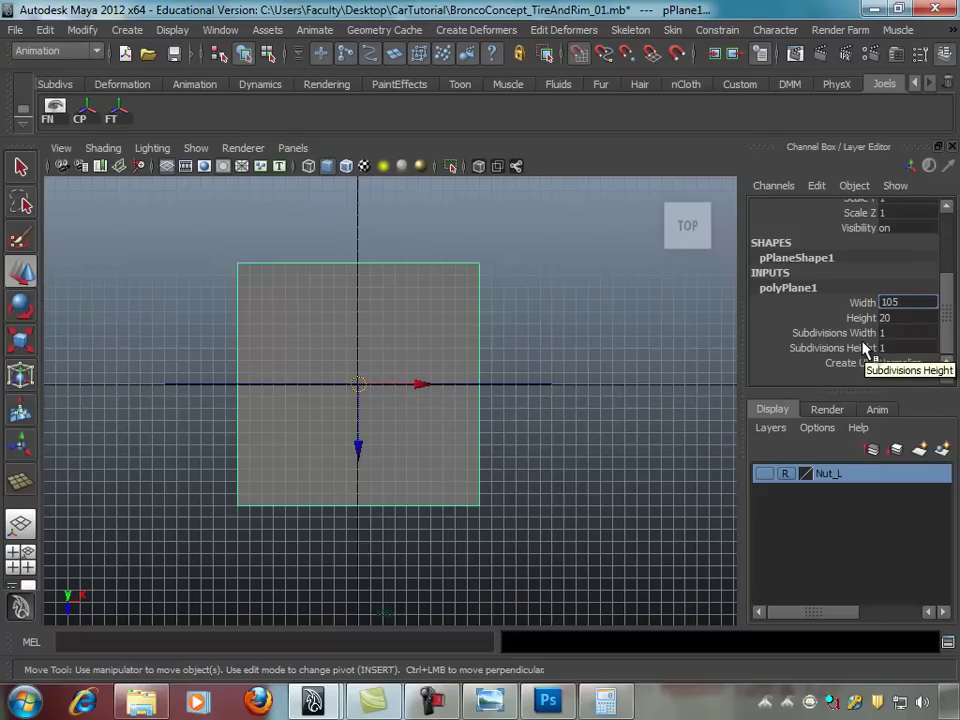
{"action": "key", "text": "Return"}
Step: Frame the whole 105-wide plane in the top view at rough display smoothness
{"action": "left_click", "coordinate": [610, 702]}
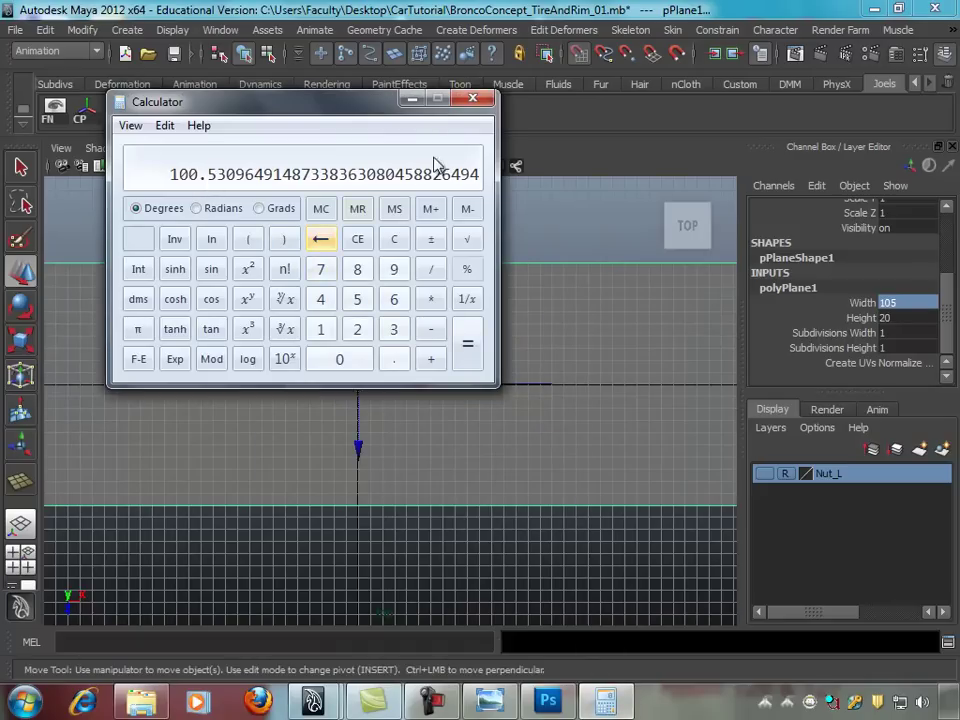
{"action": "left_click", "coordinate": [414, 99]}
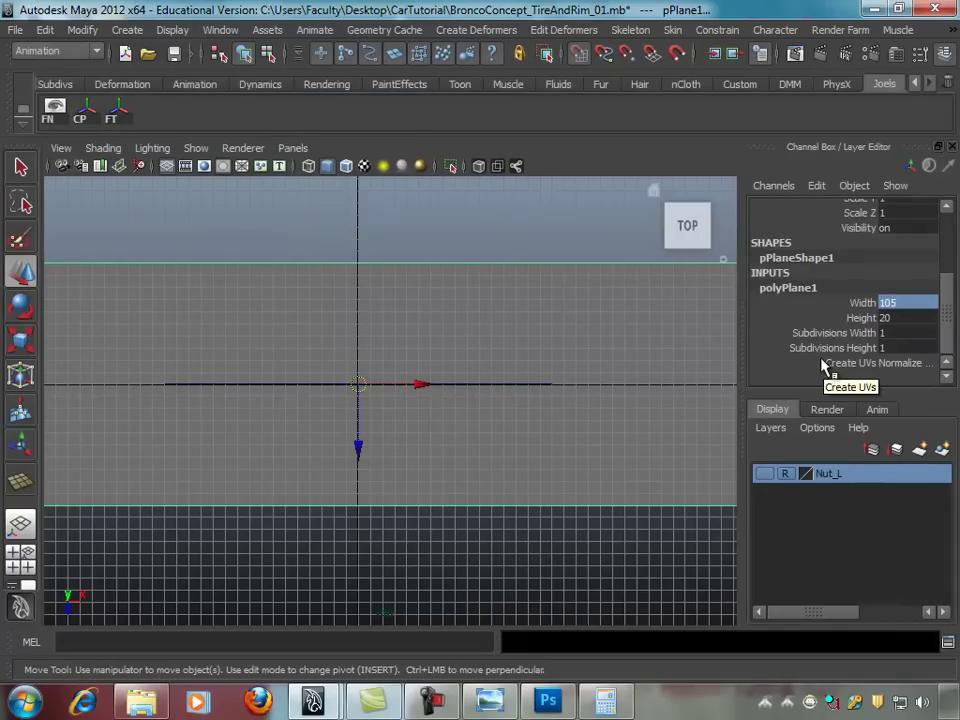
{"action": "key", "text": "1"}
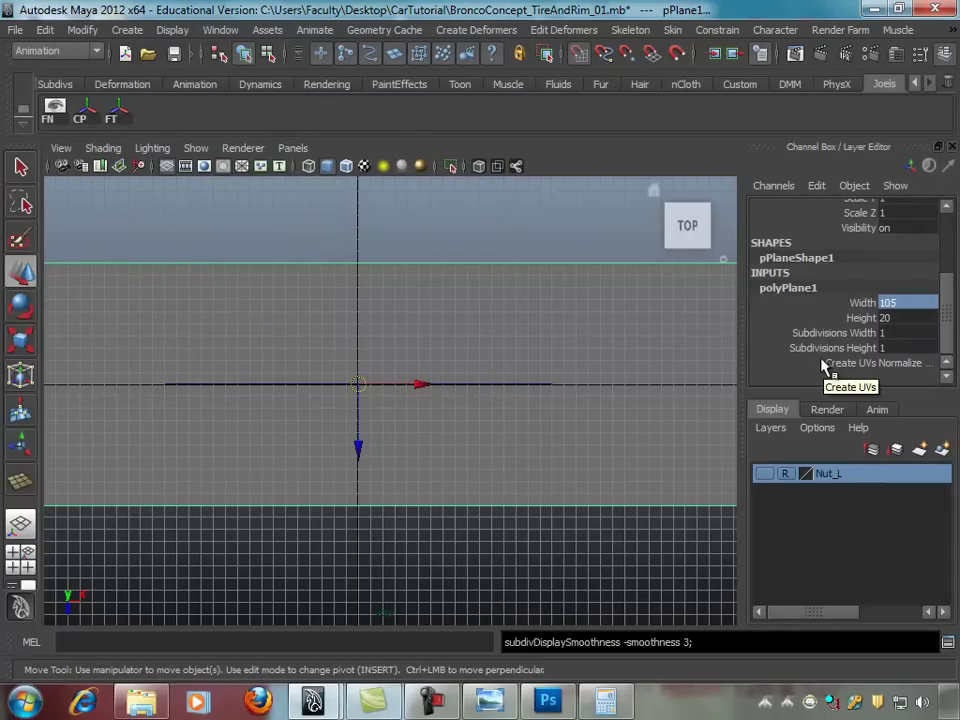
{"action": "right_click_drag", "start_coordinate": [523, 300], "coordinate": [488, 293], "text": "alt"}
{"action": "scroll", "coordinate": [488, 293], "scroll_direction": "down", "scroll_amount": 3}
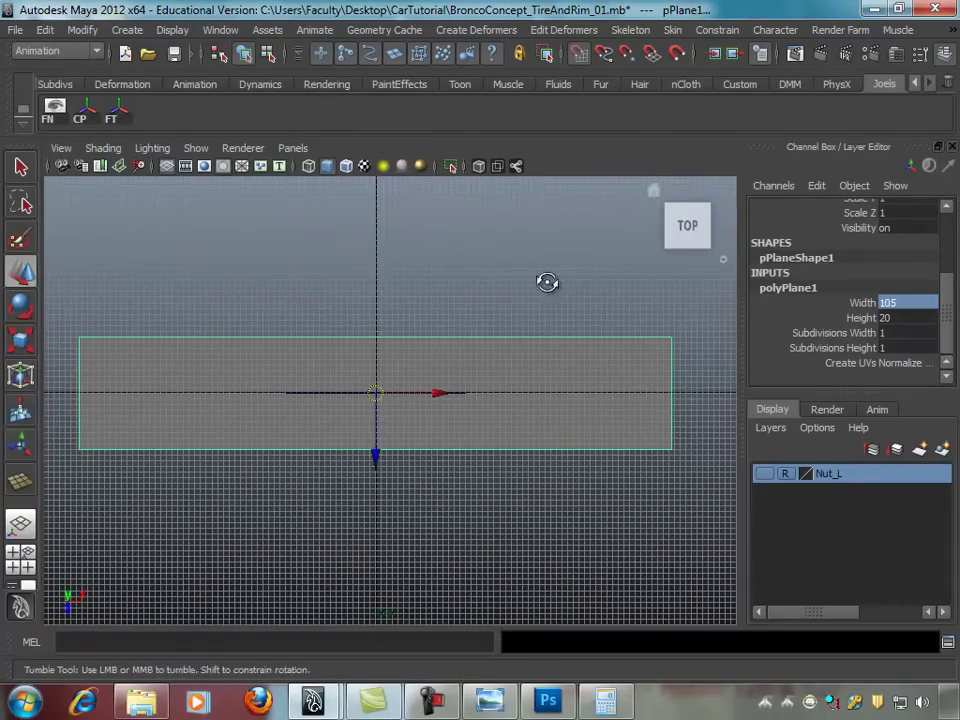
{"action": "middle_click_drag", "start_coordinate": [394, 289], "coordinate": [293, 300], "text": "alt"}
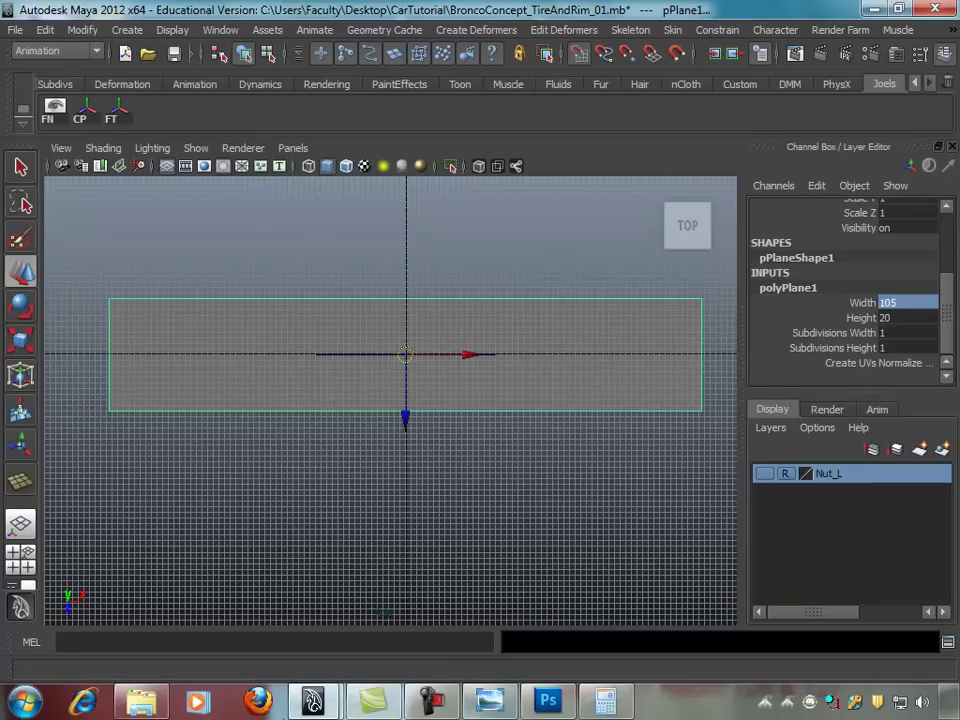
Step: Clear the calculator, return to the custom shelf, and select the plane's Height field
{"action": "left_click", "coordinate": [608, 700]}
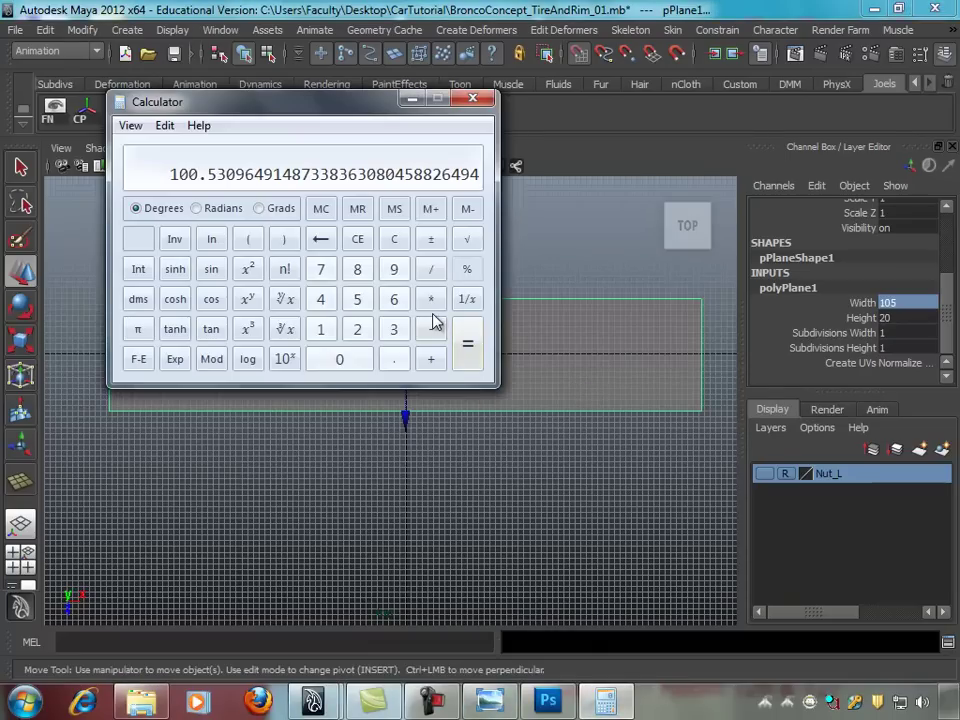
{"action": "key", "text": "Escape"}
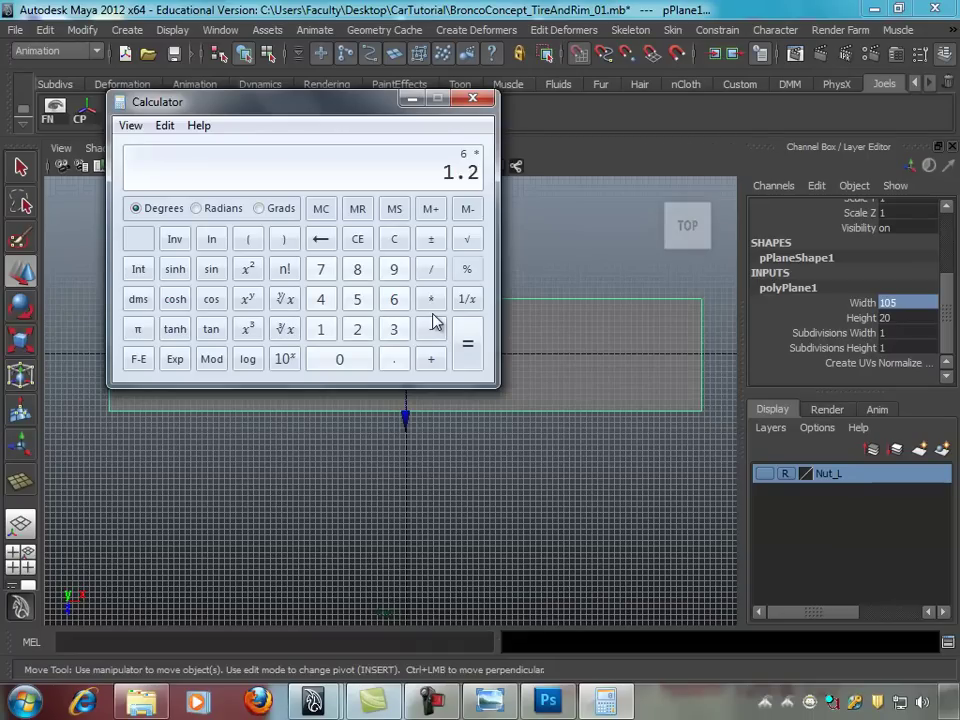
{"action": "left_click", "coordinate": [412, 98]}
{"action": "left_click", "coordinate": [460, 84]}
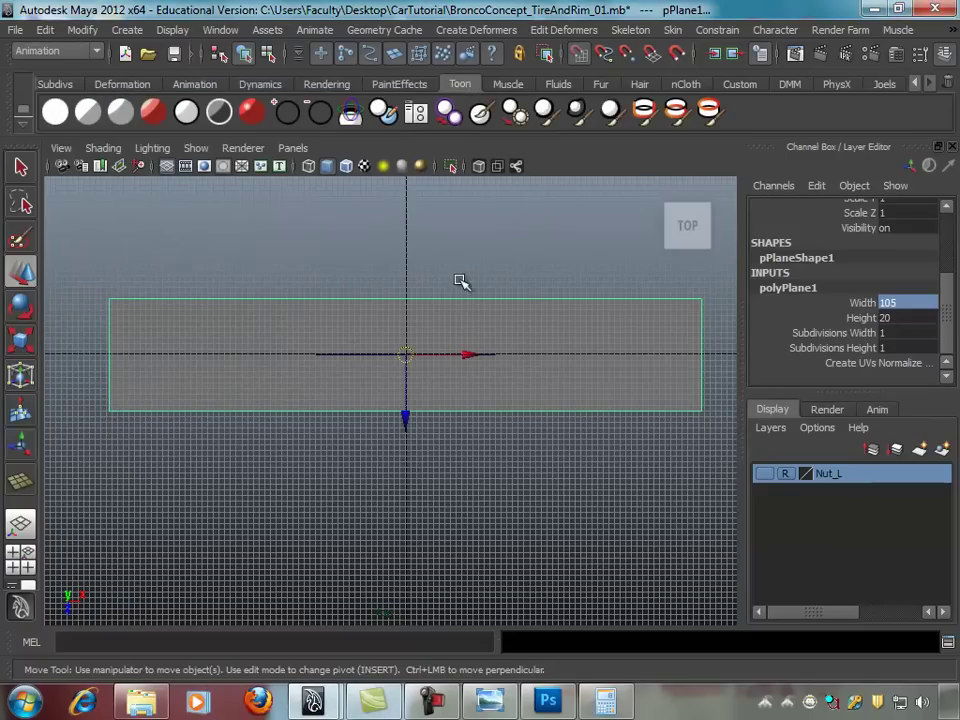
{"action": "left_click", "coordinate": [884, 84]}
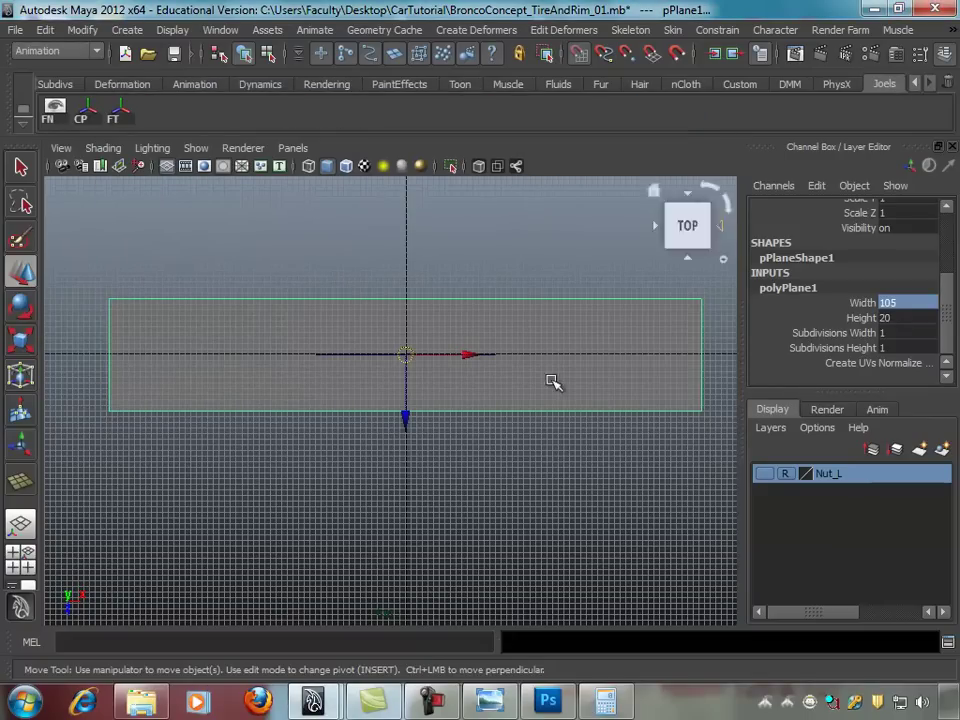
{"action": "left_click", "coordinate": [911, 316]}
{"action": "type", "text": "7.5"}
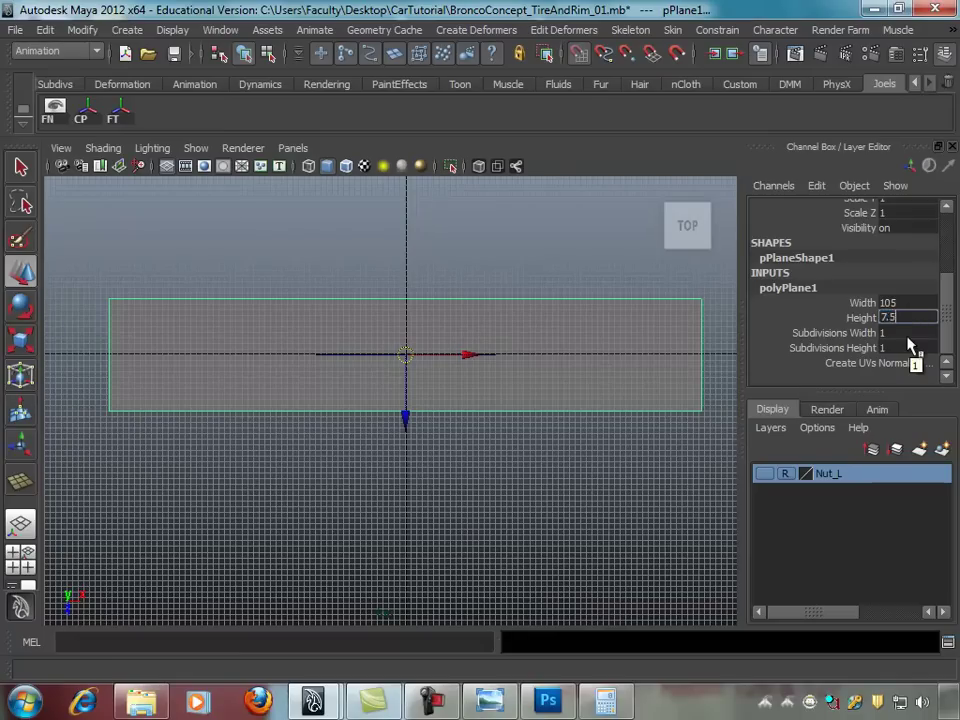
Step: Set the plane's height to 7.5 and lift it to Translate Y 16 above the circles
{"action": "key", "text": "Return"}
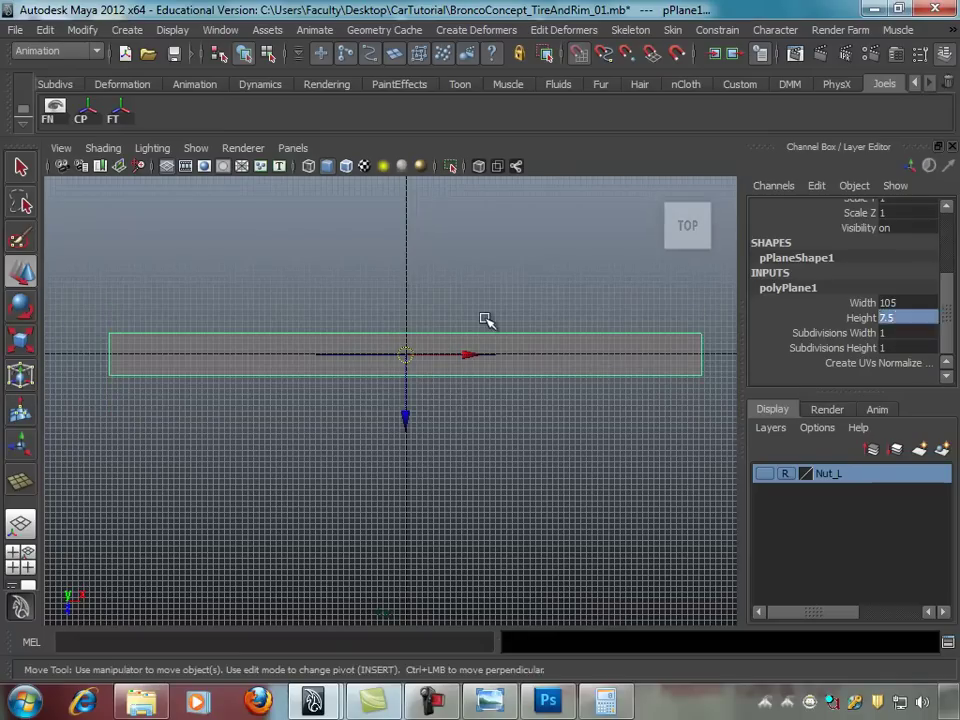
{"action": "left_click", "coordinate": [398, 347]}
{"action": "left_click", "coordinate": [577, 338]}
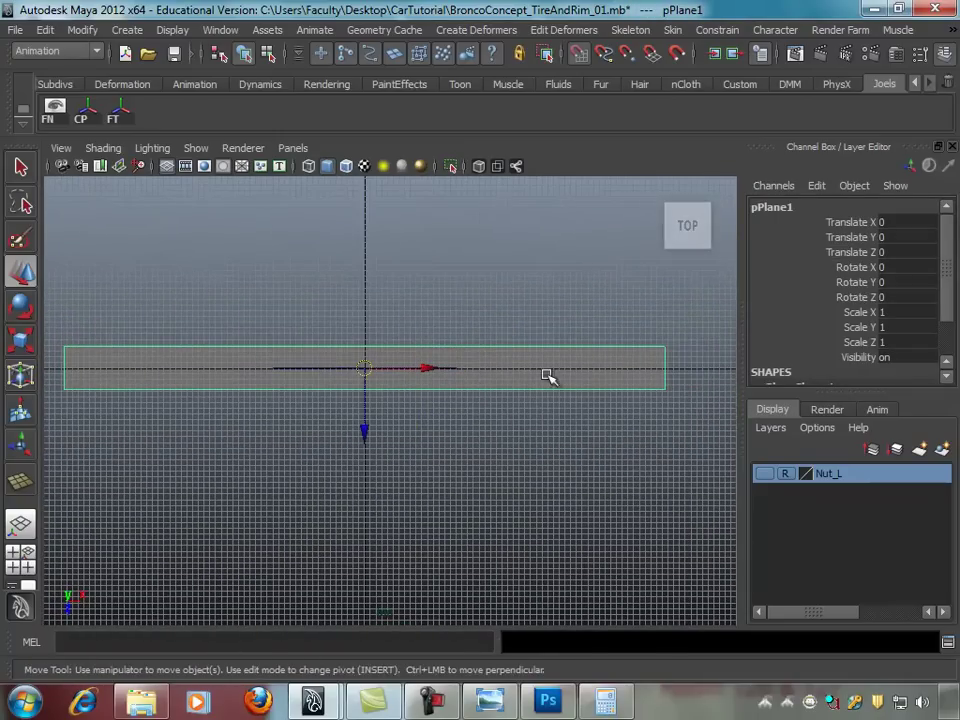
{"action": "key", "text": "space"}
{"action": "key", "text": "space"}
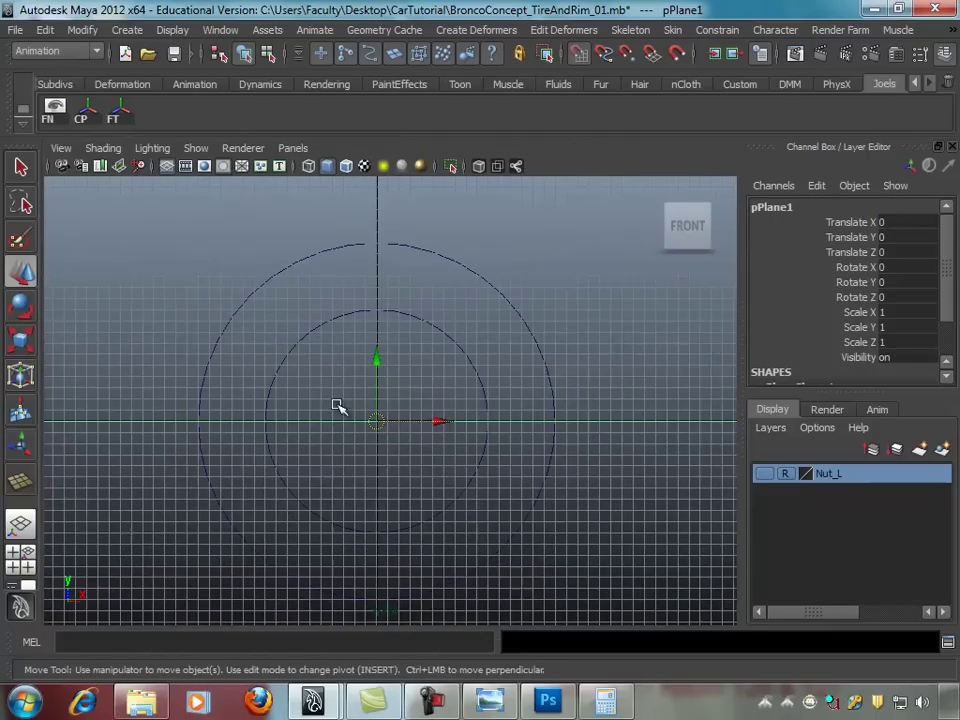
{"action": "right_click_drag", "start_coordinate": [473, 363], "coordinate": [379, 375], "text": "alt"}
{"action": "left_click_drag", "start_coordinate": [379, 365], "coordinate": [383, 272]}
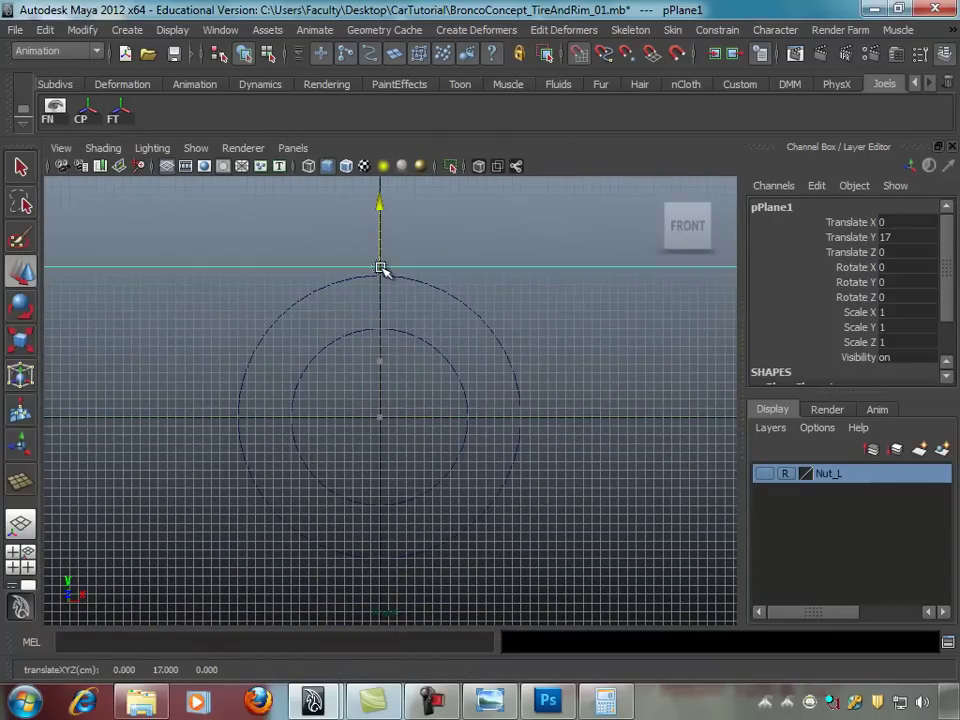
{"action": "right_click_drag", "start_coordinate": [480, 306], "coordinate": [351, 352], "text": "alt"}
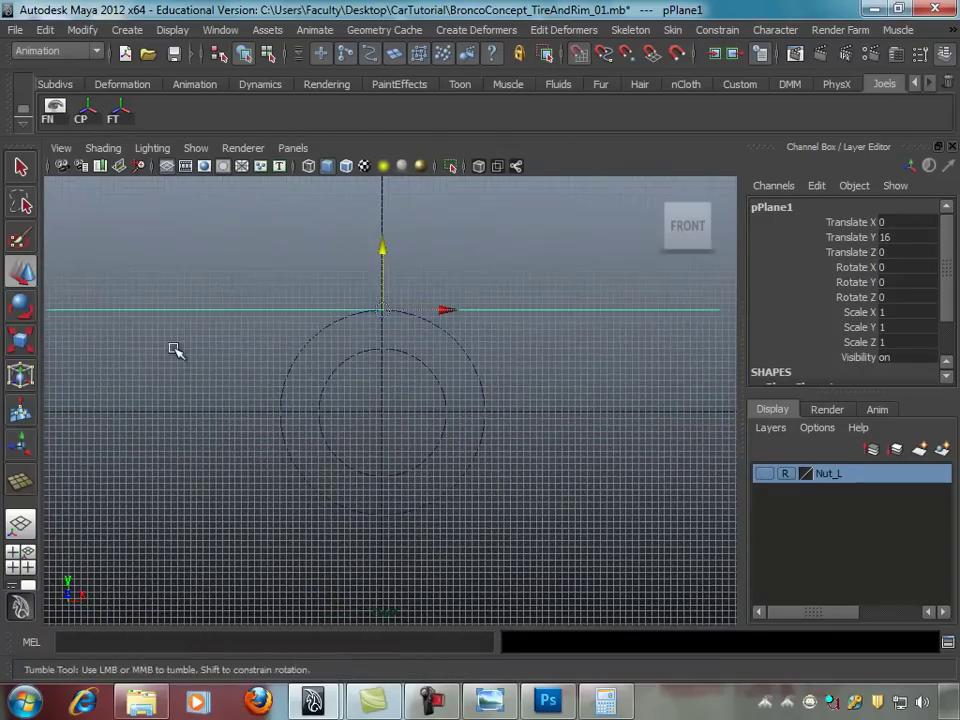
{"action": "middle_click_drag", "start_coordinate": [493, 405], "coordinate": [491, 371], "text": "alt"}
Step: Save the scene and orbit the maximized perspective view around the plane and circles
{"action": "key", "text": "q"}
{"action": "key", "text": "ctrl+s"}
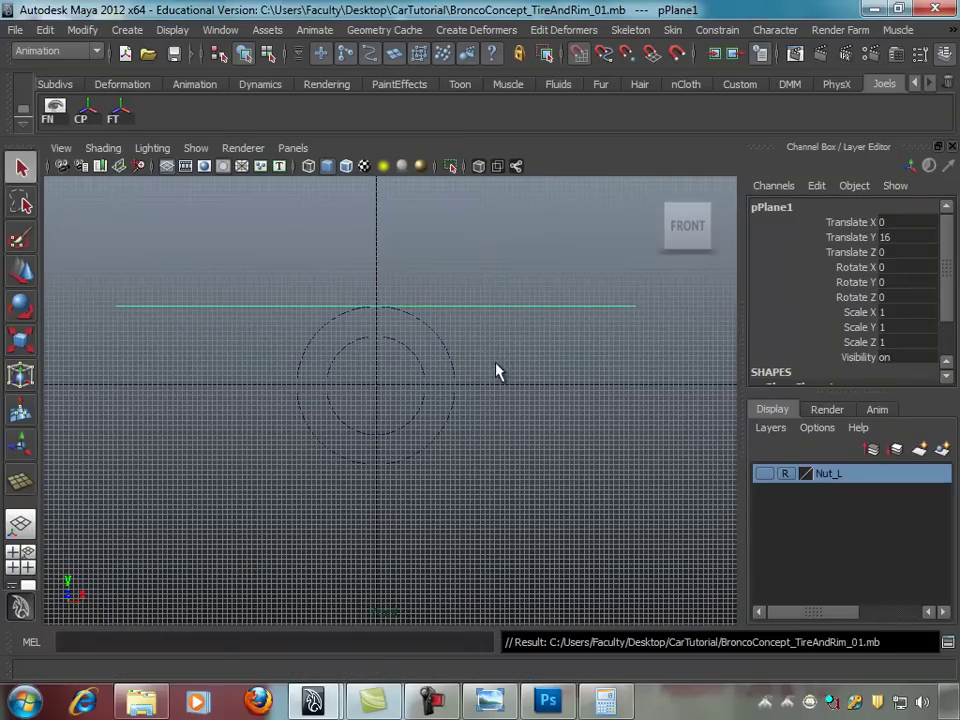
{"action": "key", "text": "space"}
{"action": "mouse_move", "coordinate": [594, 311]}
{"action": "left_mouse_down", "text": "alt"}
{"action": "mouse_move", "coordinate": [613, 315]}
{"action": "mouse_move", "coordinate": [521, 313]}
{"action": "mouse_move", "coordinate": [624, 321]}
{"action": "mouse_move", "coordinate": [579, 326]}
{"action": "left_mouse_up", "text": "alt"}
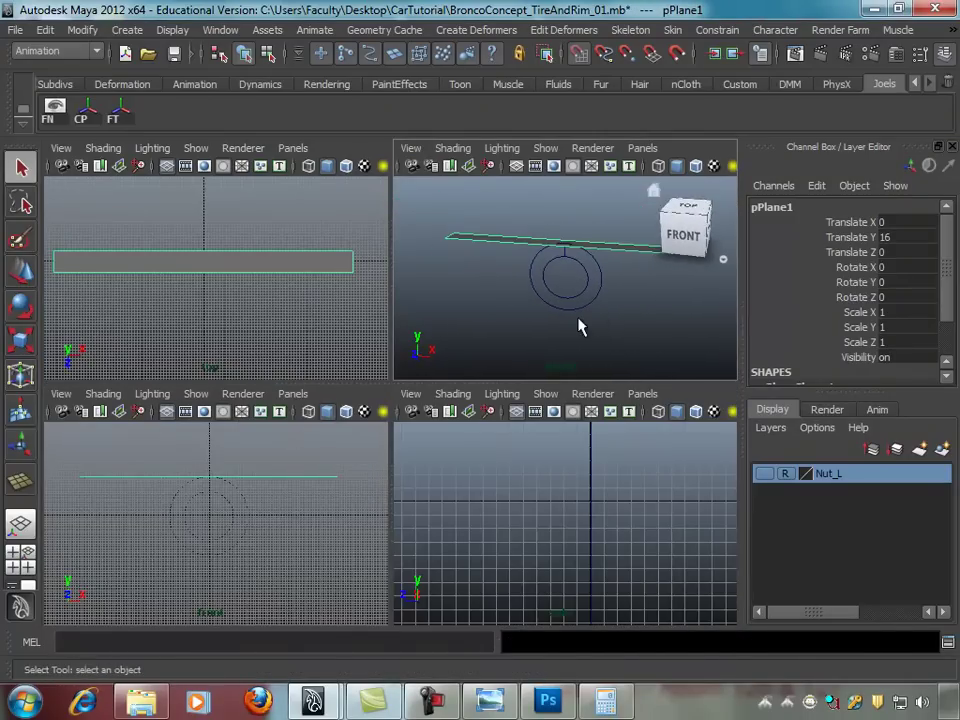
{"action": "key", "text": "space"}
{"action": "mouse_move", "coordinate": [553, 476]}
{"action": "left_mouse_down", "text": "alt"}
{"action": "mouse_move", "coordinate": [510, 486]}
{"action": "mouse_move", "coordinate": [527, 476]}
{"action": "mouse_move", "coordinate": [515, 489]}
{"action": "left_mouse_up", "text": "alt"}
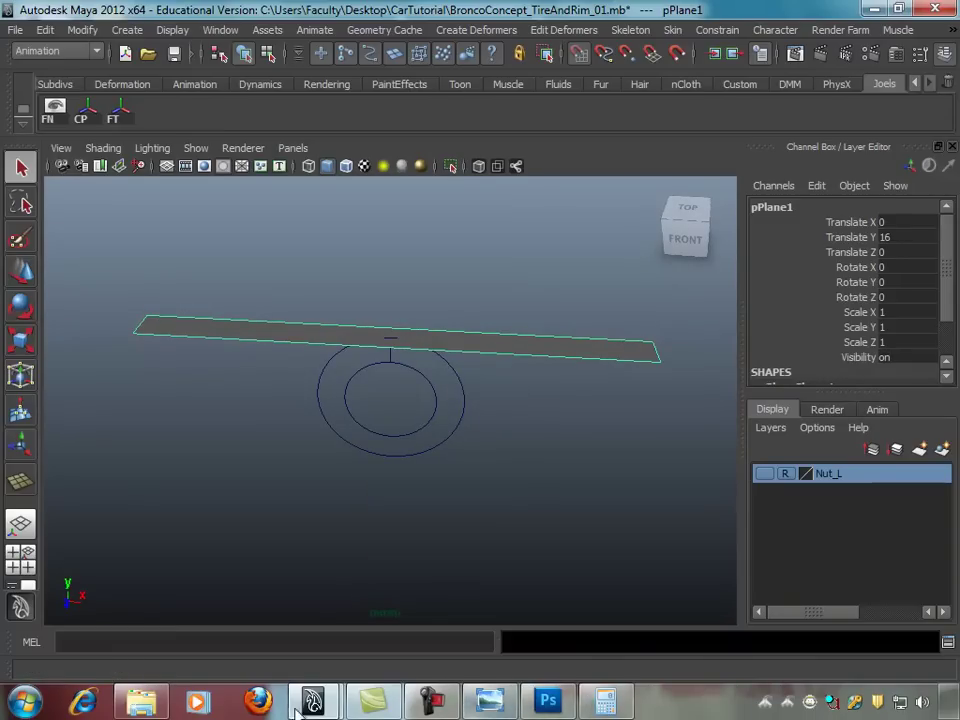
{"action": "left_click", "coordinate": [490, 700]}
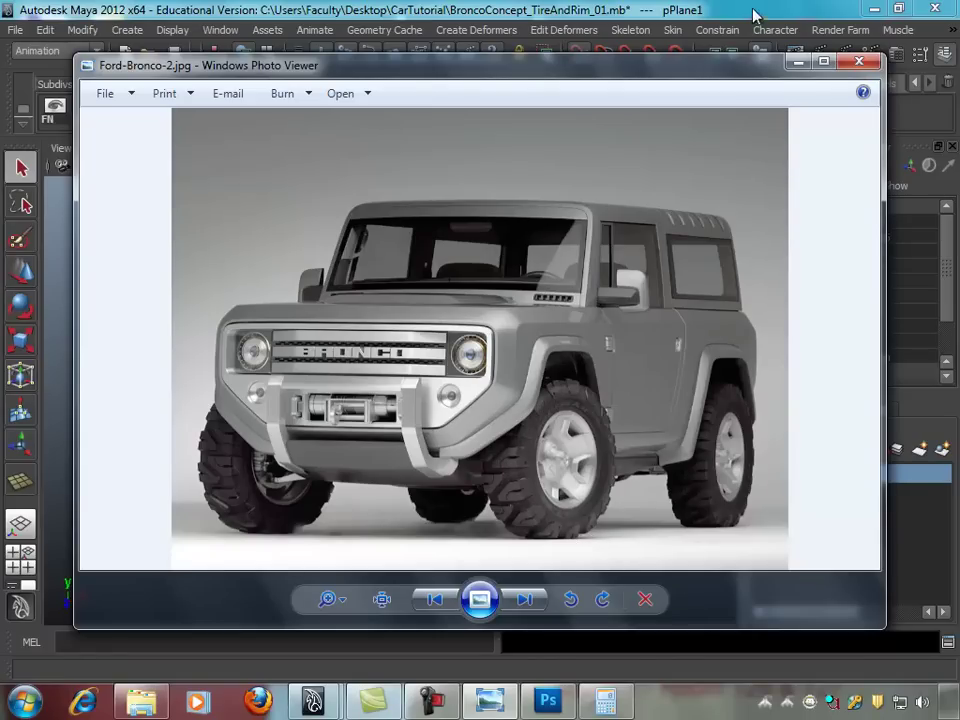
{"action": "left_click", "coordinate": [797, 63]}
Step: Set the plane's Subdivisions Width to 15 in the Channel Box
{"action": "left_click_drag", "start_coordinate": [293, 457], "coordinate": [347, 463], "text": "alt"}
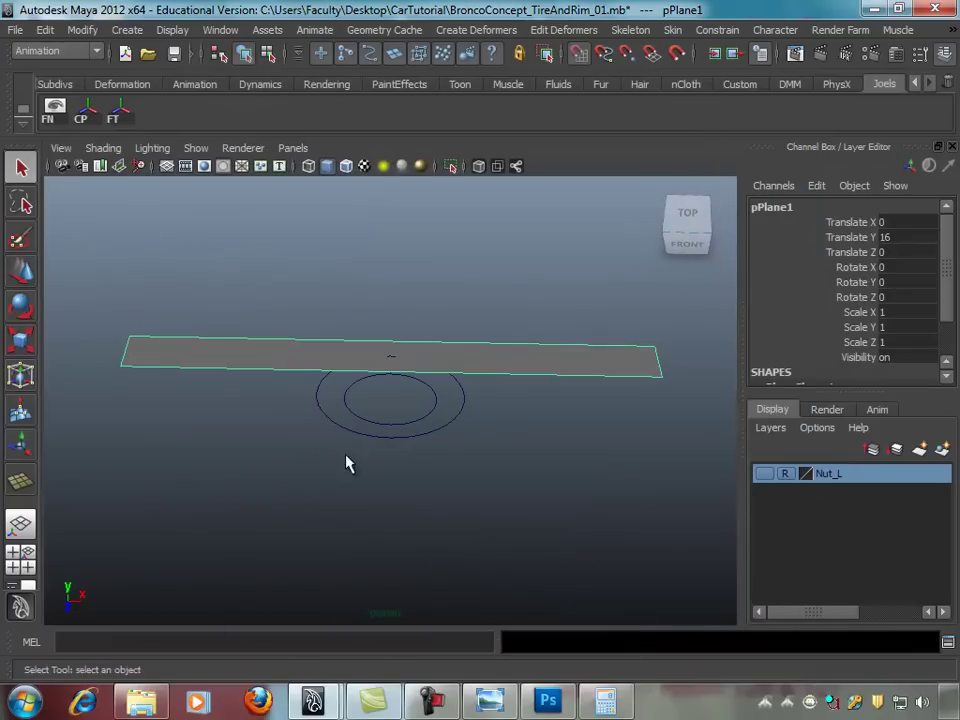
{"action": "mouse_move", "coordinate": [505, 390]}
{"action": "left_mouse_down", "text": "alt"}
{"action": "mouse_move", "coordinate": [585, 399]}
{"action": "mouse_move", "coordinate": [553, 403]}
{"action": "mouse_move", "coordinate": [572, 435]}
{"action": "left_mouse_up", "text": "alt"}
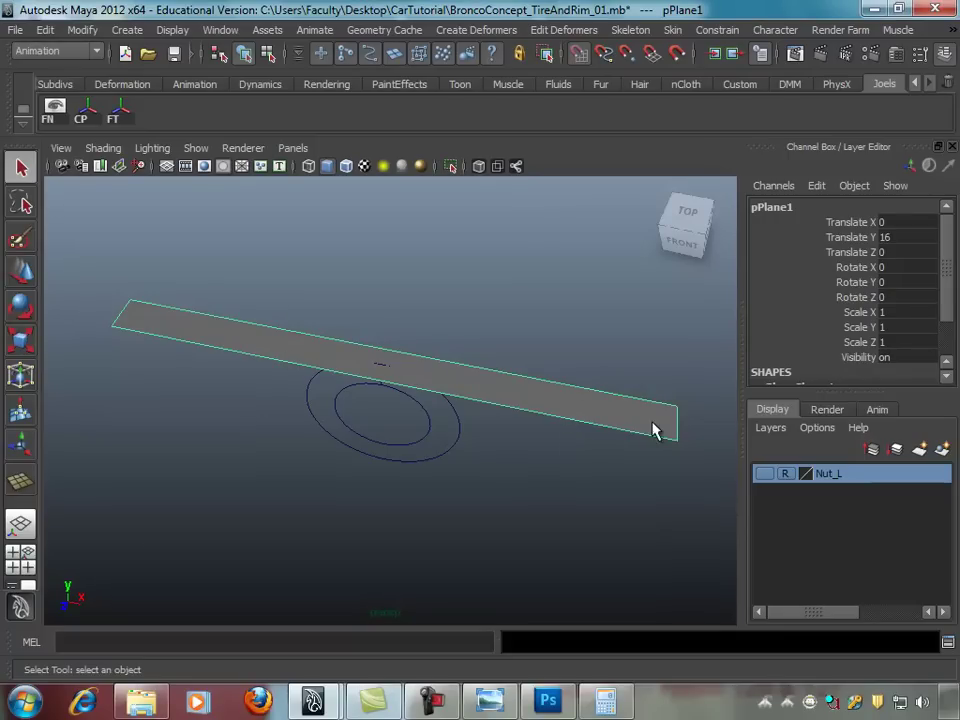
{"action": "left_click_drag", "start_coordinate": [945, 306], "coordinate": [945, 360]}
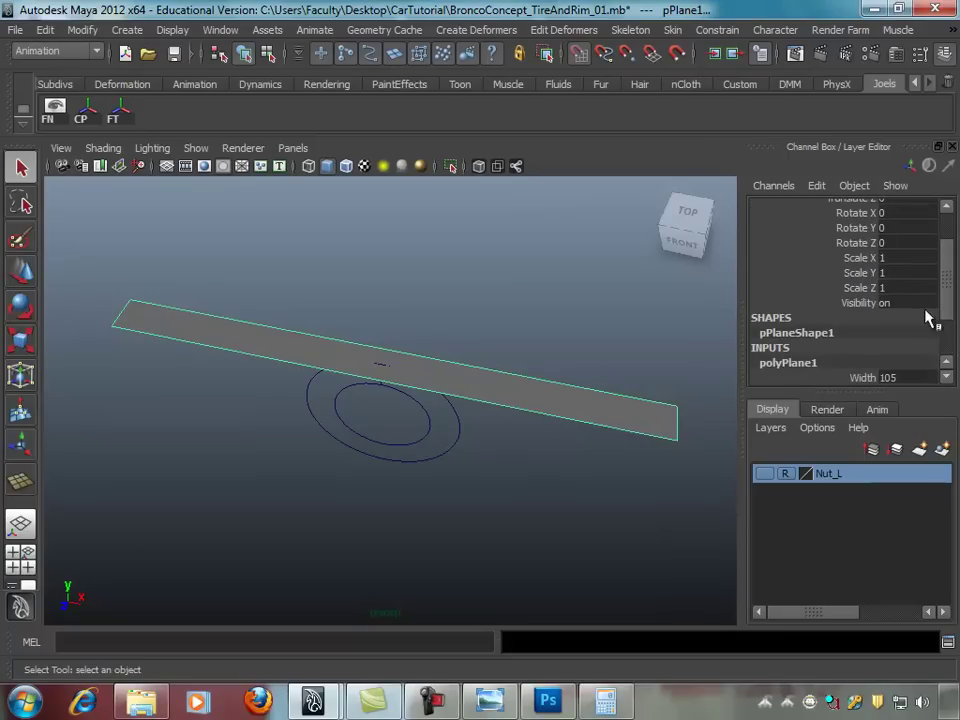
{"action": "scroll", "coordinate": [928, 316], "scroll_direction": "down", "scroll_amount": 3}
{"action": "left_click", "coordinate": [831, 332]}
{"action": "mouse_move", "coordinate": [538, 381]}
{"action": "middle_mouse_down"}
{"action": "mouse_move", "coordinate": [676, 383]}
{"action": "mouse_move", "coordinate": [668, 383]}
{"action": "middle_mouse_up"}
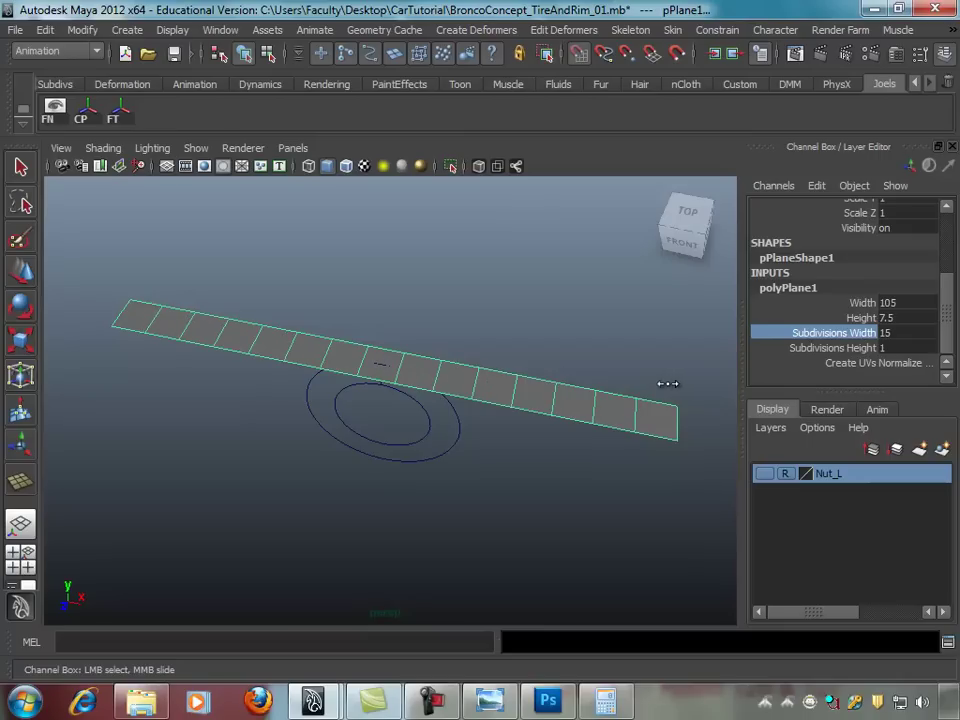
Step: Orbit around the subdivided plane to inspect it and save the scene
{"action": "mouse_move", "coordinate": [556, 358]}
{"action": "left_mouse_down", "text": "alt"}
{"action": "mouse_move", "coordinate": [471, 371]}
{"action": "mouse_move", "coordinate": [208, 446]}
{"action": "left_mouse_up", "text": "alt"}
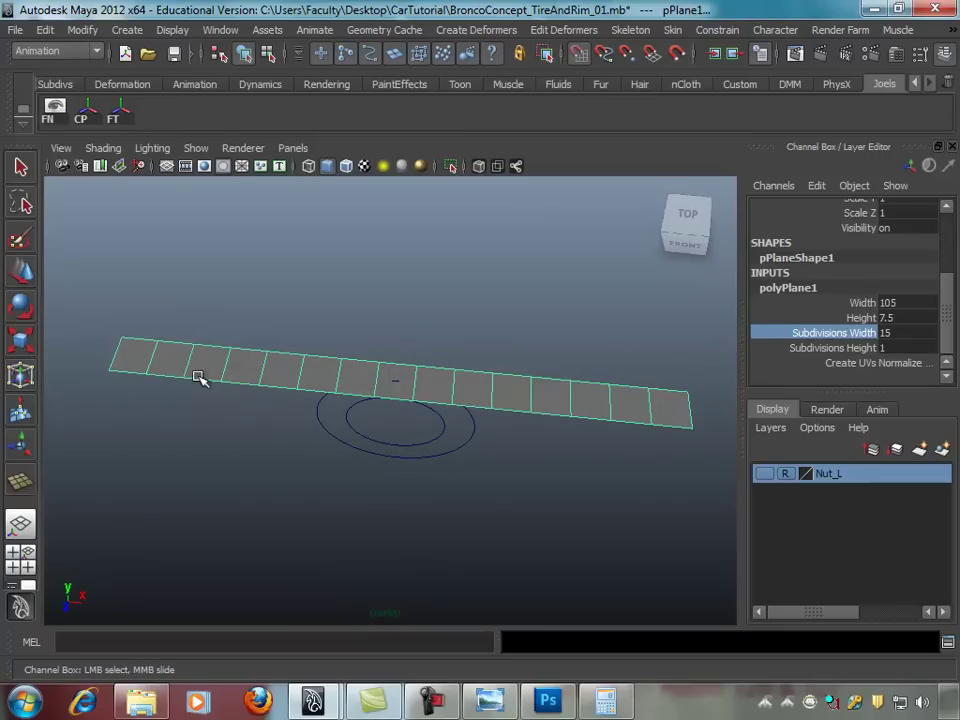
{"action": "left_click_drag", "start_coordinate": [199, 379], "coordinate": [136, 378], "text": "alt"}
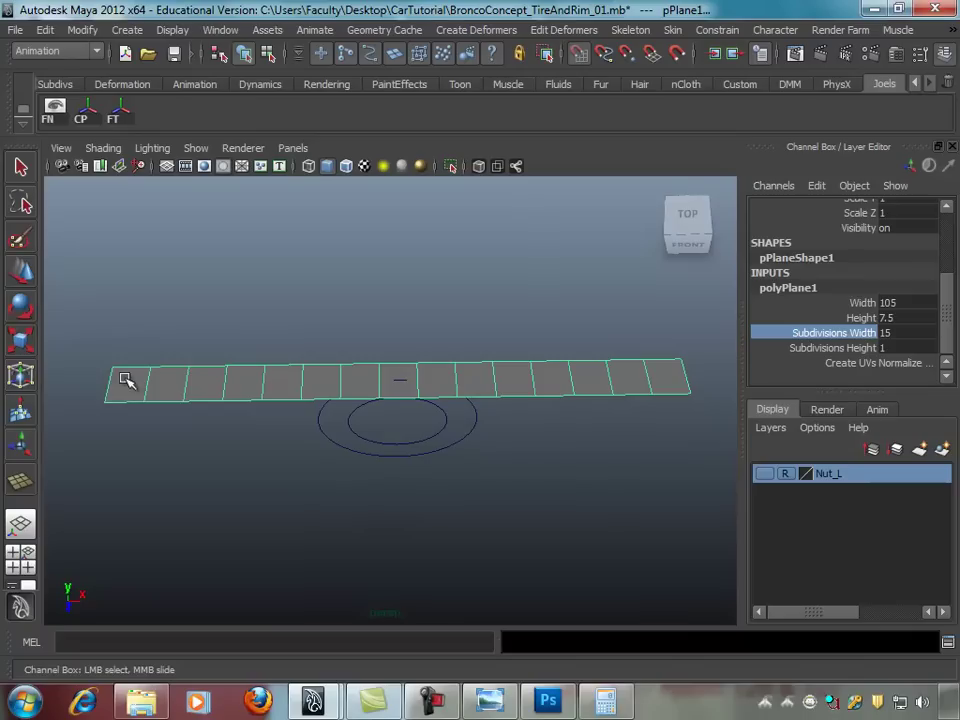
{"action": "mouse_move", "coordinate": [653, 381]}
{"action": "left_mouse_down", "text": "alt"}
{"action": "mouse_move", "coordinate": [505, 379]}
{"action": "mouse_move", "coordinate": [566, 366]}
{"action": "mouse_move", "coordinate": [508, 332]}
{"action": "mouse_move", "coordinate": [497, 360]}
{"action": "mouse_move", "coordinate": [483, 329]}
{"action": "left_mouse_up", "text": "alt"}
{"action": "left_click", "coordinate": [549, 351]}
{"action": "mouse_move", "coordinate": [549, 351]}
{"action": "left_mouse_down", "text": "alt"}
{"action": "mouse_move", "coordinate": [508, 356]}
{"action": "mouse_move", "coordinate": [553, 368]}
{"action": "mouse_move", "coordinate": [654, 360]}
{"action": "mouse_move", "coordinate": [602, 360]}
{"action": "left_mouse_up", "text": "alt"}
{"action": "left_click", "coordinate": [508, 356]}
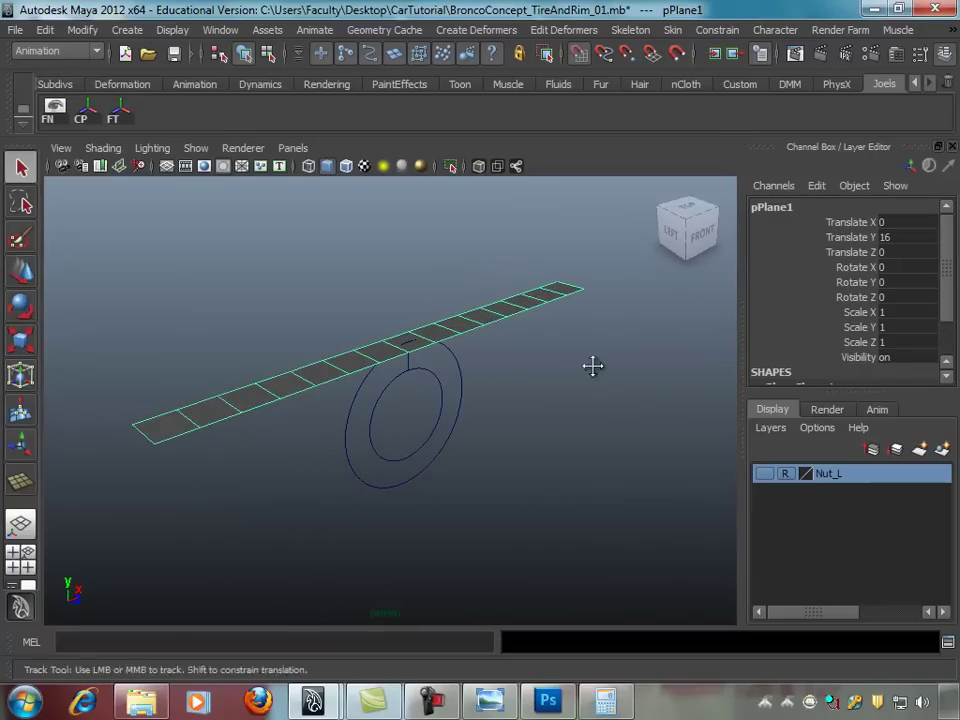
{"action": "middle_click_drag", "start_coordinate": [594, 366], "coordinate": [558, 375], "text": "alt"}
{"action": "key", "text": "ctrl+s"}
{"action": "mouse_move", "coordinate": [542, 349]}
{"action": "left_mouse_down", "text": "alt"}
{"action": "mouse_move", "coordinate": [450, 306]}
{"action": "mouse_move", "coordinate": [145, 358]}
{"action": "left_mouse_up", "text": "alt"}
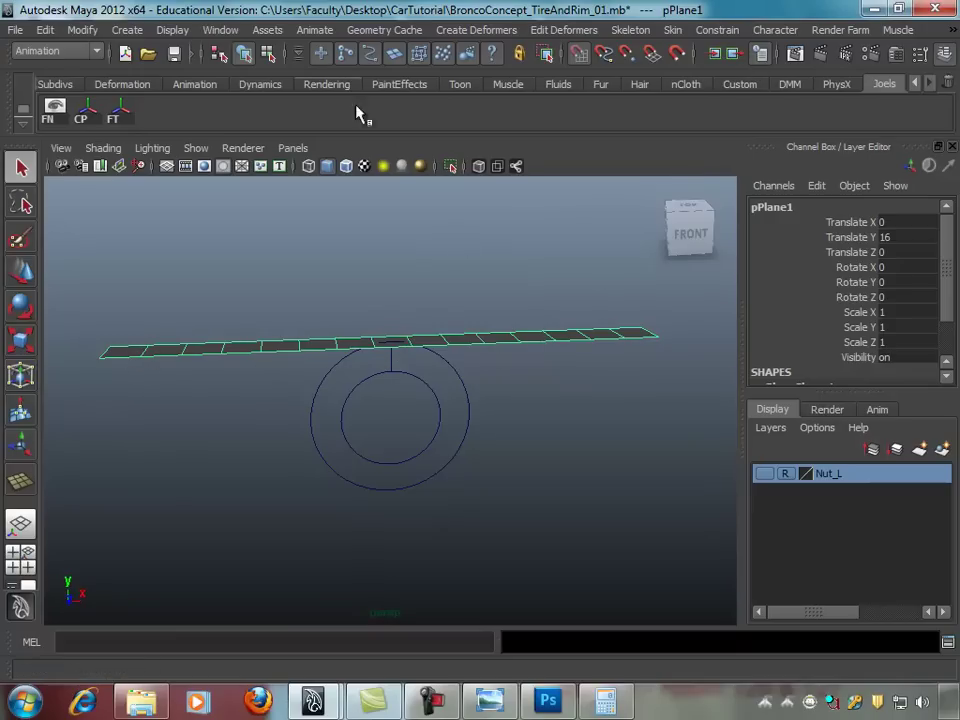
Step: Look through the menu sets and browse the Animation commands
{"action": "left_click", "coordinate": [81, 51]}
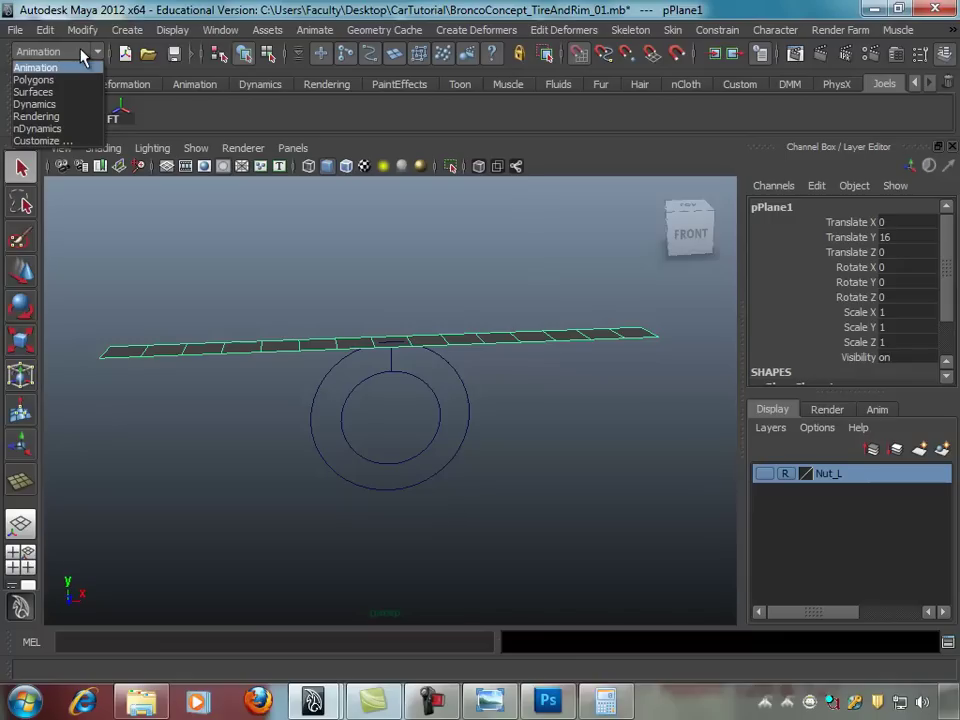
{"action": "left_click", "coordinate": [316, 8]}
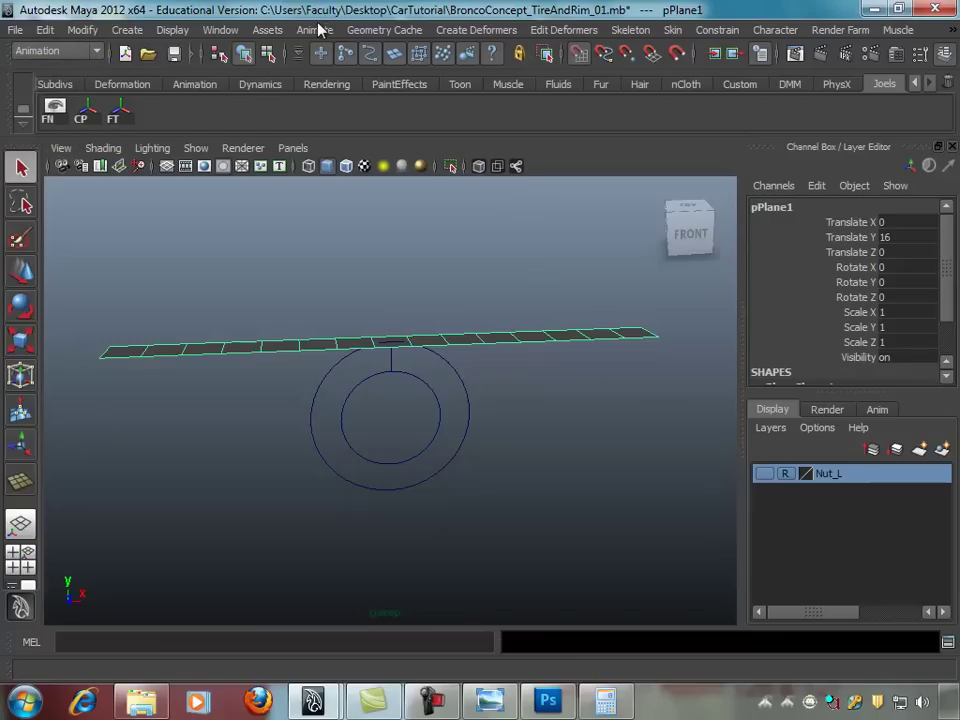
{"action": "left_click", "coordinate": [314, 29]}
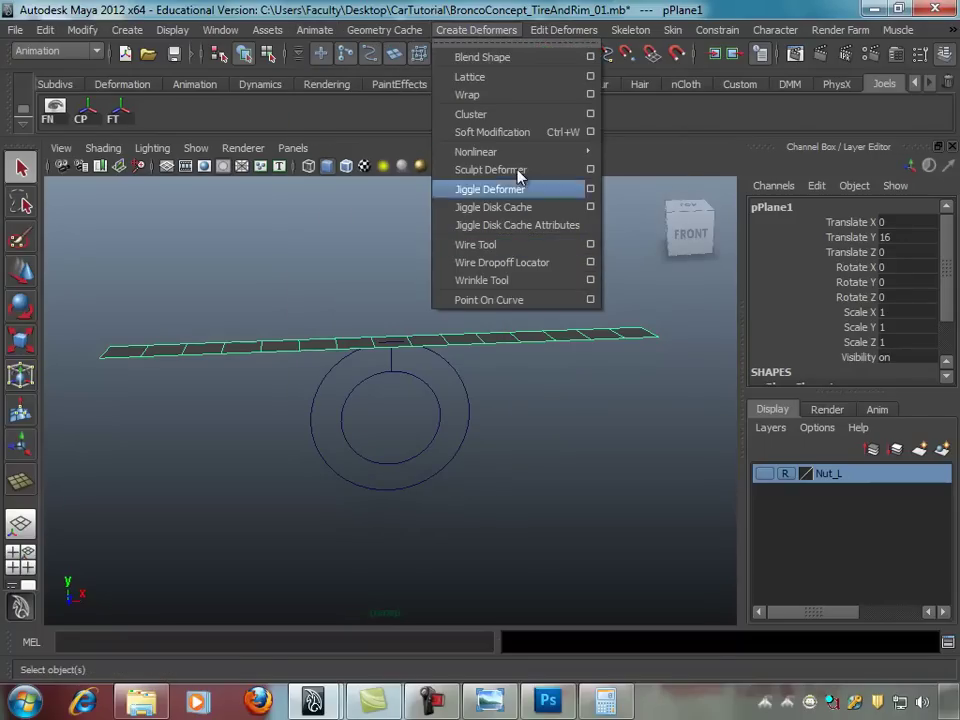
Step: Add a bend deformer to the plane and zoom out to see its handle
{"action": "mouse_move", "coordinate": [476, 151]}
{"action": "left_click", "coordinate": [636, 164]}
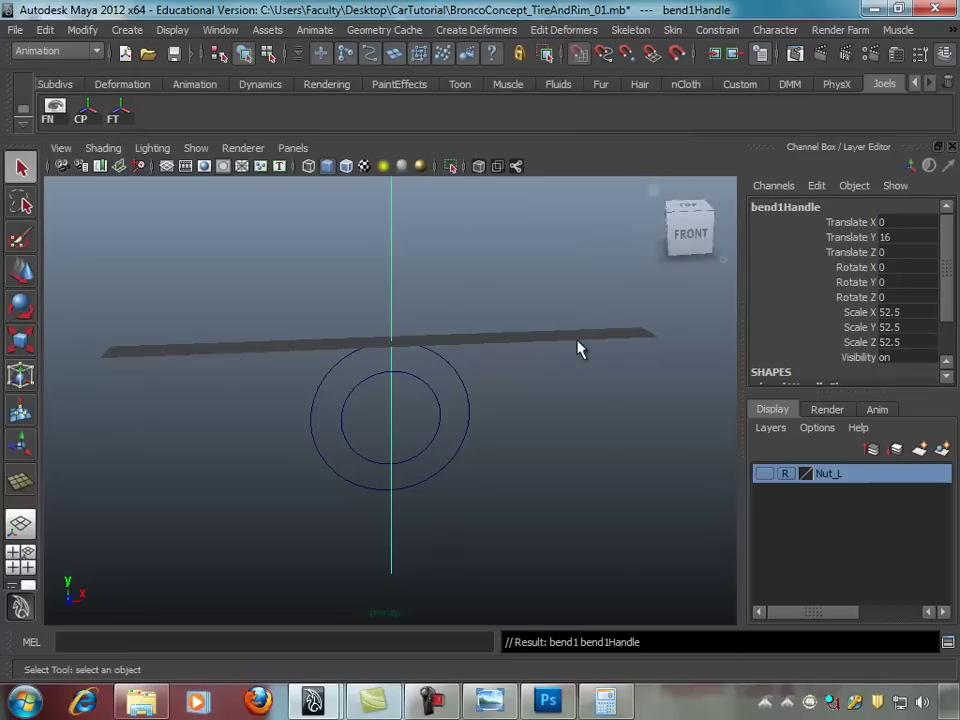
{"action": "left_click_drag", "start_coordinate": [559, 349], "coordinate": [474, 341], "text": "alt"}
{"action": "mouse_move", "coordinate": [474, 341]}
{"action": "right_mouse_down", "text": "alt"}
{"action": "mouse_move", "coordinate": [443, 354]}
{"action": "mouse_move", "coordinate": [461, 388]}
{"action": "right_mouse_up", "text": "alt"}
Step: Rotate the bend handle to -90 on Z
{"action": "key", "text": "e"}
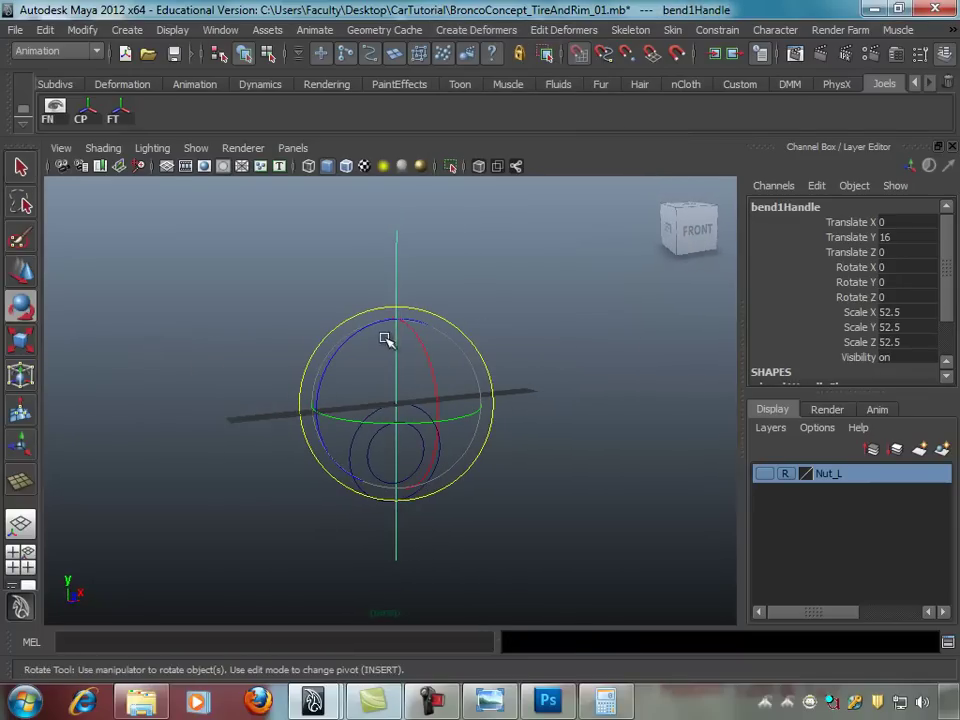
{"action": "left_click_drag", "start_coordinate": [364, 328], "coordinate": [523, 351]}
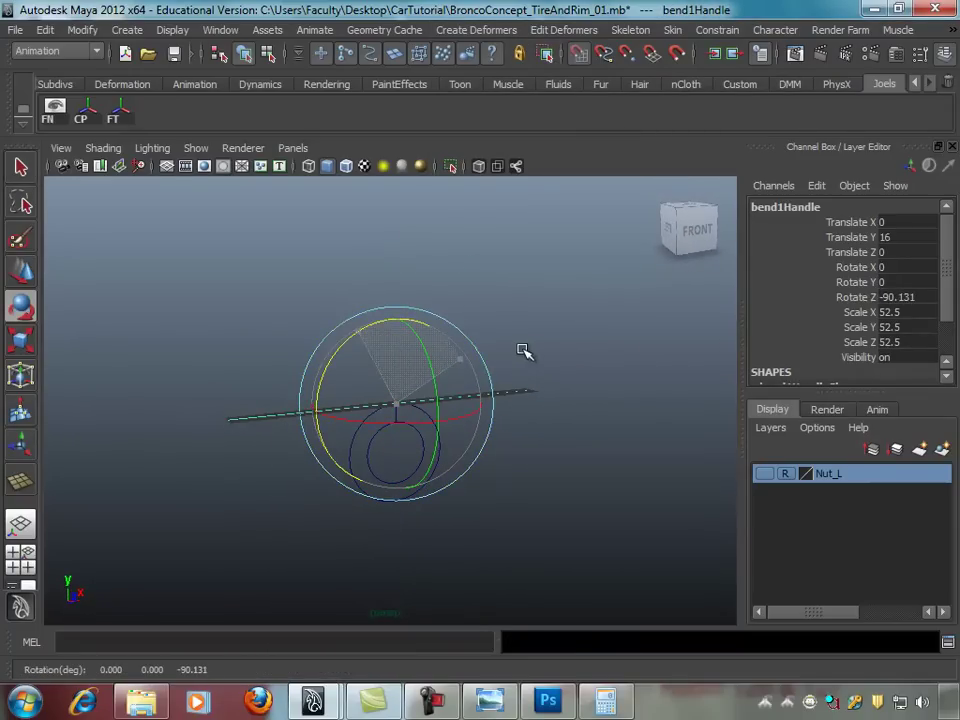
{"action": "double_click", "coordinate": [928, 298]}
{"action": "type", "text": "-90"}
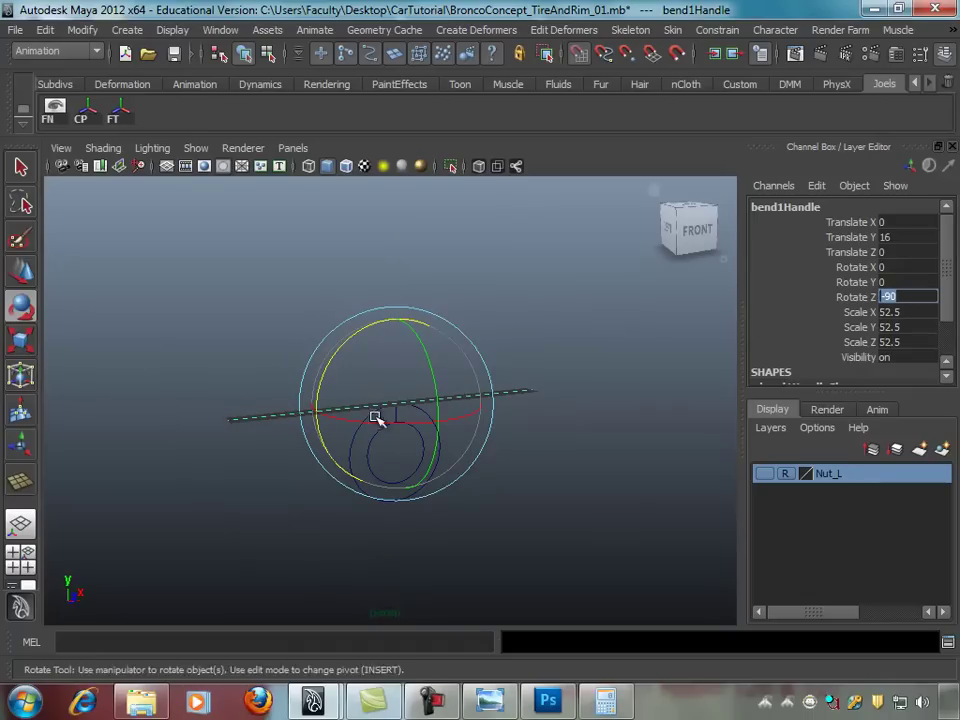
{"action": "key", "text": "Return"}
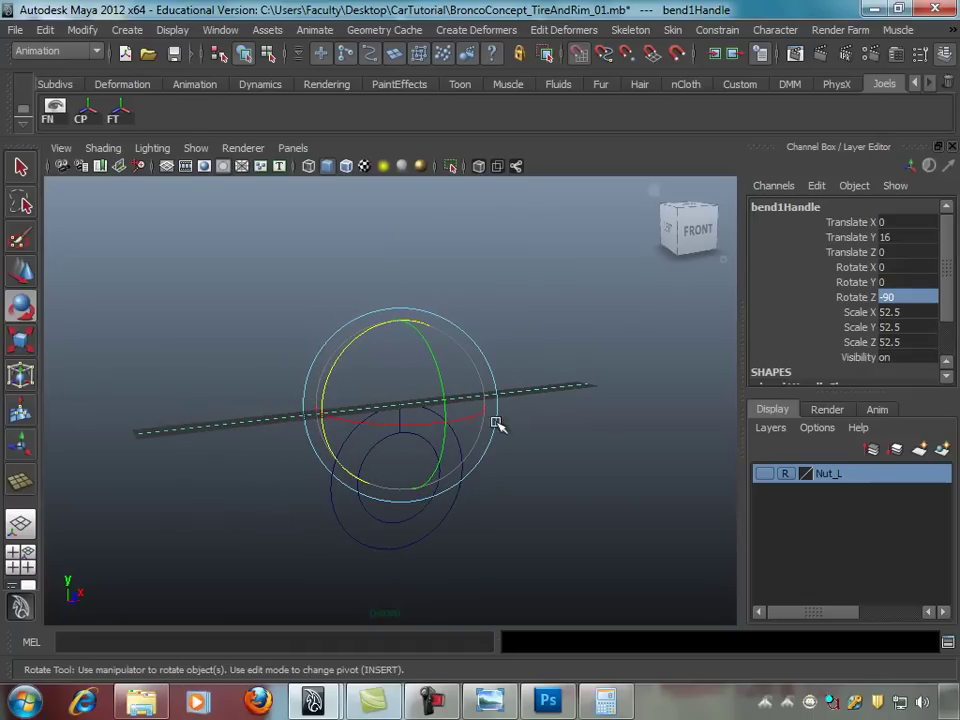
{"action": "scroll", "coordinate": [950, 293], "scroll_direction": "down", "scroll_amount": 2}
{"action": "middle_click_drag", "start_coordinate": [557, 375], "coordinate": [598, 369]}
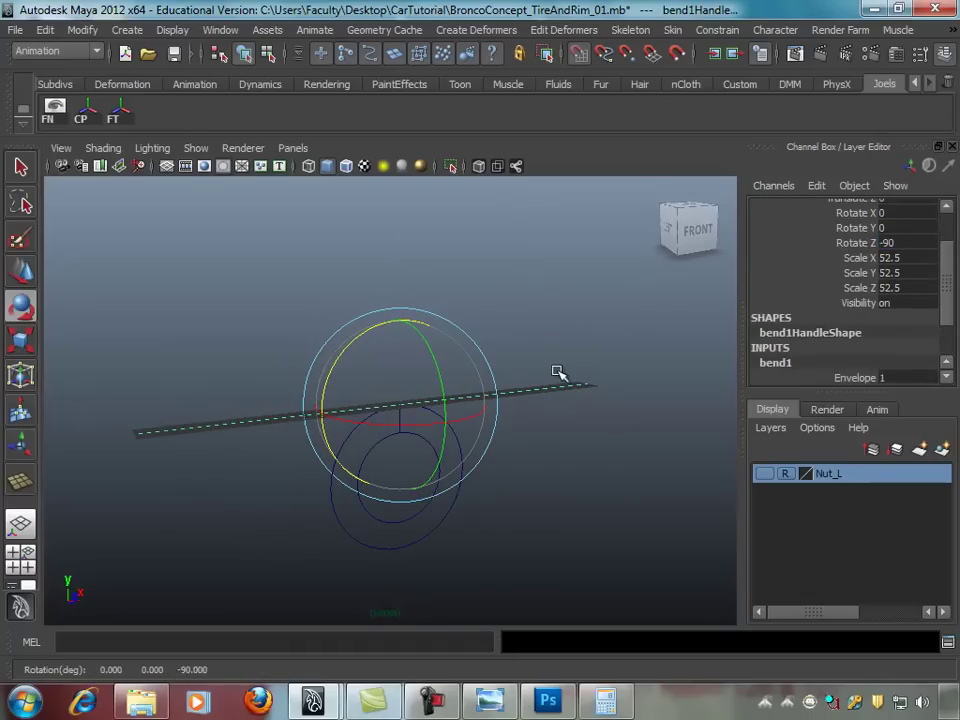
{"action": "key", "text": "ctrl+z"}
Step: Raise the bend Curvature to about 3.1 so the strip curls into a ring
{"action": "scroll", "coordinate": [943, 306], "scroll_direction": "down", "scroll_amount": 1}
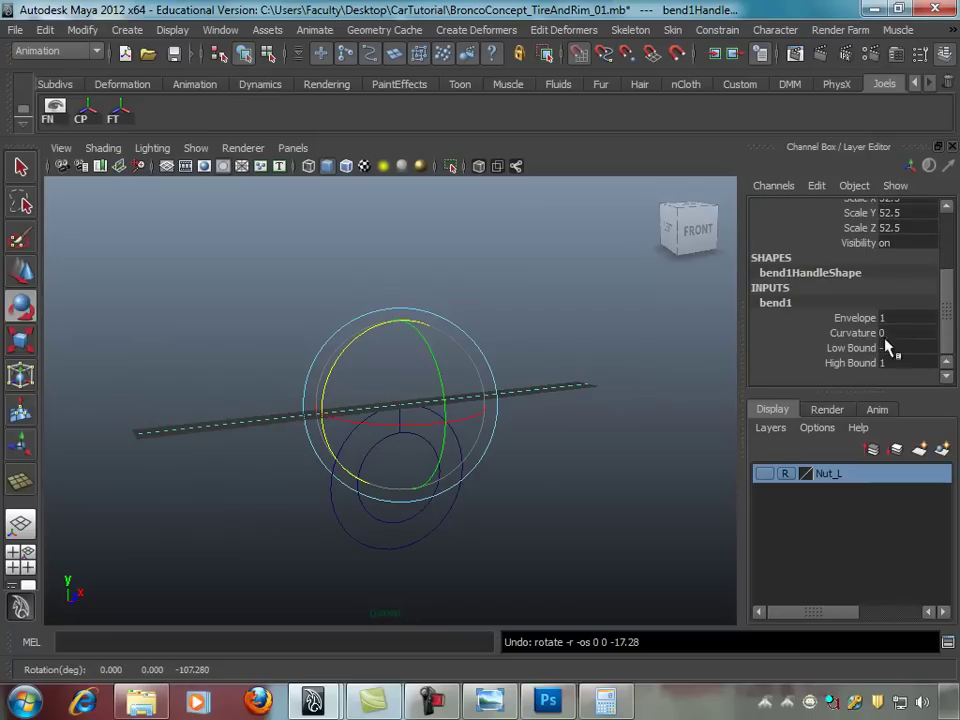
{"action": "left_click", "coordinate": [852, 332]}
{"action": "mouse_move", "coordinate": [497, 360]}
{"action": "middle_mouse_down"}
{"action": "mouse_move", "coordinate": [537, 359]}
{"action": "mouse_move", "coordinate": [525, 360]}
{"action": "middle_mouse_up"}
{"action": "left_click_drag", "start_coordinate": [525, 360], "coordinate": [503, 360], "text": "alt"}
{"action": "right_click_drag", "start_coordinate": [503, 360], "coordinate": [478, 353], "text": "alt"}
{"action": "middle_click_drag", "start_coordinate": [478, 353], "coordinate": [519, 272], "text": "alt"}
{"action": "mouse_move", "coordinate": [520, 273]}
{"action": "left_mouse_down", "text": "alt"}
{"action": "mouse_move", "coordinate": [684, 294]}
{"action": "mouse_move", "coordinate": [705, 287]}
{"action": "mouse_move", "coordinate": [572, 276]}
{"action": "mouse_move", "coordinate": [690, 407]}
{"action": "left_mouse_up", "text": "alt"}
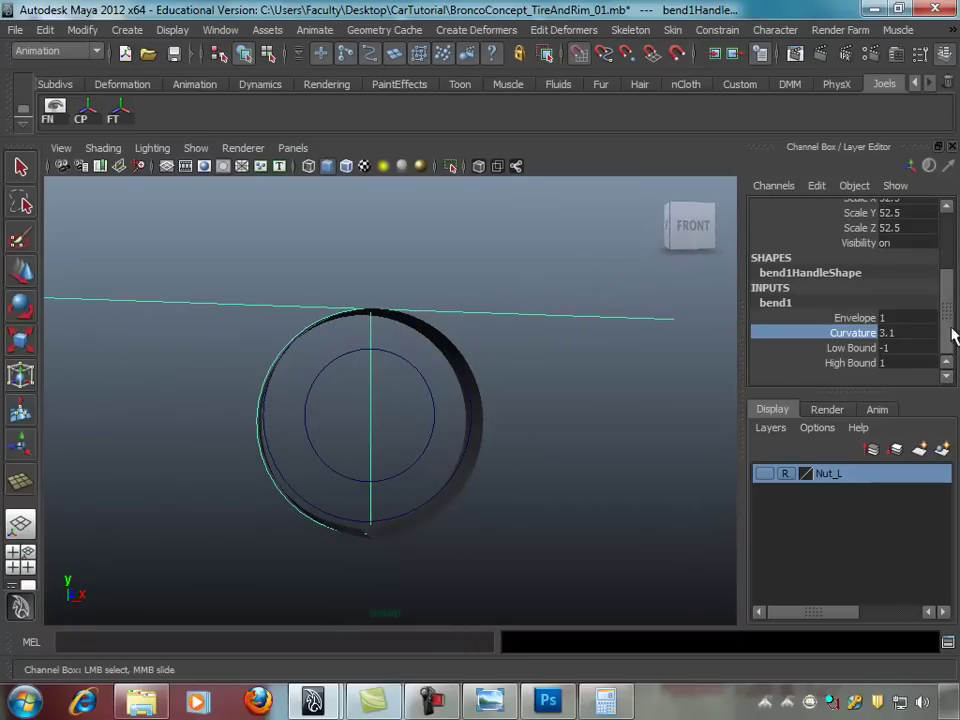
Step: Set bend1's Curvature to 3.142 to close the strip into a full ring
{"action": "double_click", "coordinate": [908, 331]}
{"action": "type", "text": "3."}
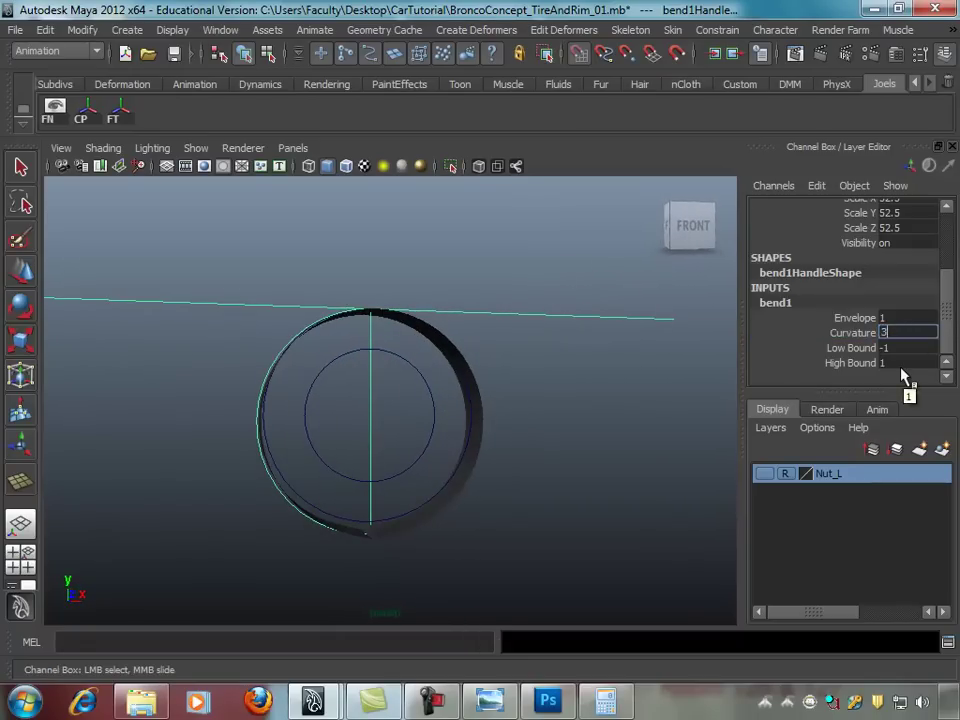
{"action": "type", "text": "14"}
{"action": "type", "text": "1"}
{"action": "key", "text": "BackSpace"}
{"action": "type", "text": "2"}
{"action": "key", "text": "Return"}
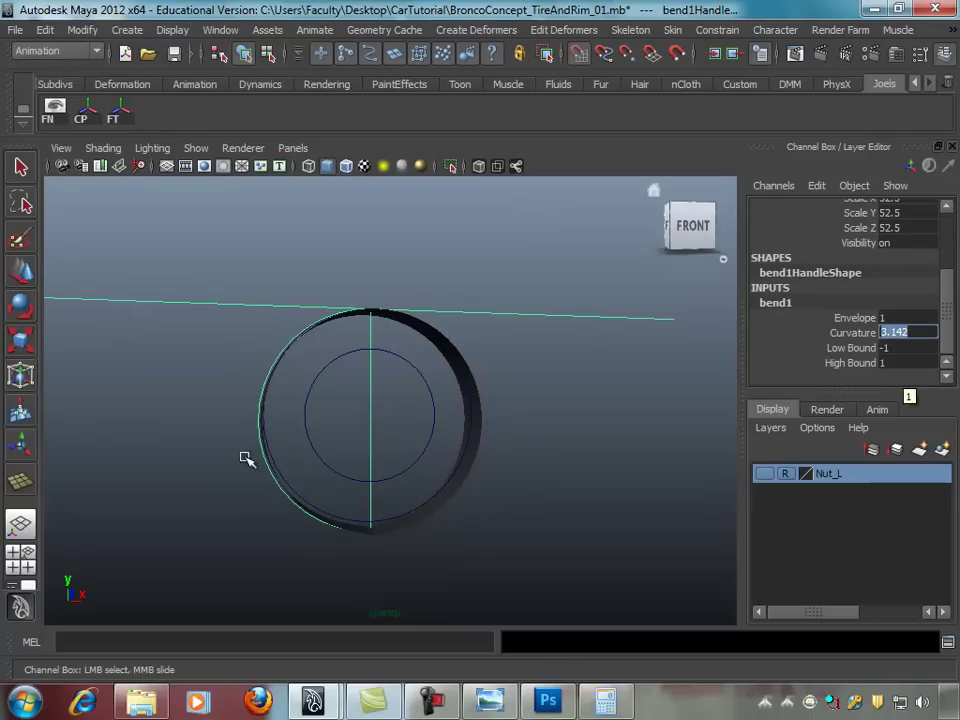
Step: Select the ring and orbit the view to inspect it from an oblique angle
{"action": "scroll", "coordinate": [397, 470], "scroll_direction": "up", "scroll_amount": 3}
{"action": "scroll", "coordinate": [397, 470], "scroll_direction": "down", "scroll_amount": 2}
{"action": "left_click", "coordinate": [338, 551]}
{"action": "key", "text": "e"}
{"action": "mouse_move", "coordinate": [364, 570]}
{"action": "left_mouse_down", "text": "alt"}
{"action": "mouse_move", "coordinate": [330, 474]}
{"action": "mouse_move", "coordinate": [429, 446]}
{"action": "mouse_move", "coordinate": [373, 461]}
{"action": "mouse_move", "coordinate": [354, 433]}
{"action": "mouse_move", "coordinate": [407, 386]}
{"action": "mouse_move", "coordinate": [407, 366]}
{"action": "mouse_move", "coordinate": [402, 449]}
{"action": "left_mouse_up", "text": "alt"}
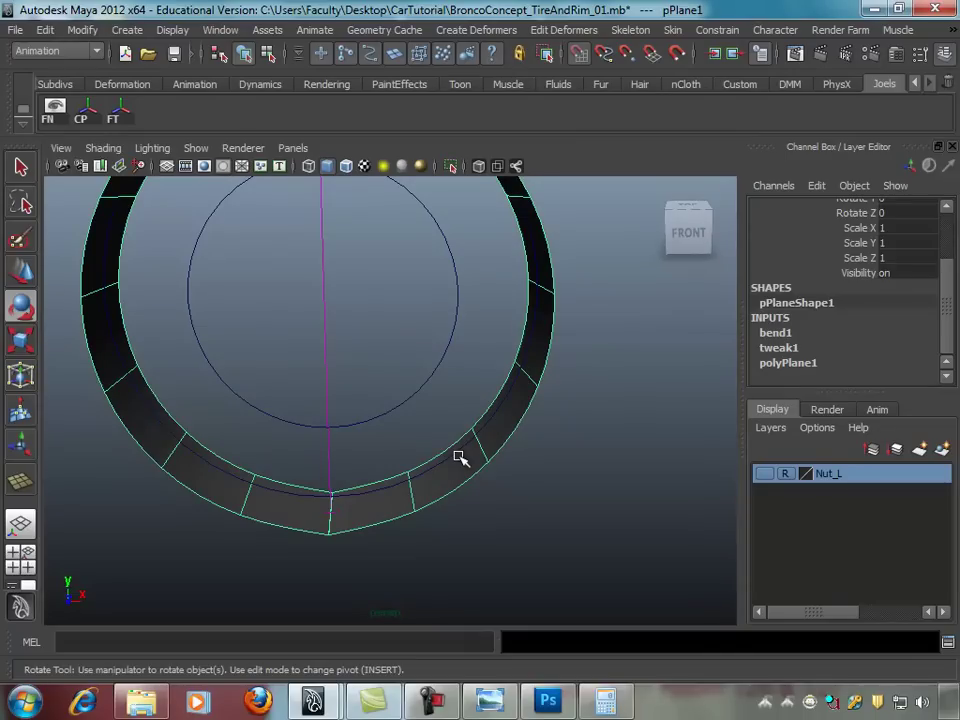
{"action": "scroll", "coordinate": [456, 347], "scroll_direction": "down", "scroll_amount": 3}
{"action": "mouse_move", "coordinate": [456, 347]}
{"action": "middle_mouse_down", "text": "alt"}
{"action": "mouse_move", "coordinate": [364, 343]}
{"action": "mouse_move", "coordinate": [372, 366]}
{"action": "middle_mouse_up", "text": "alt"}
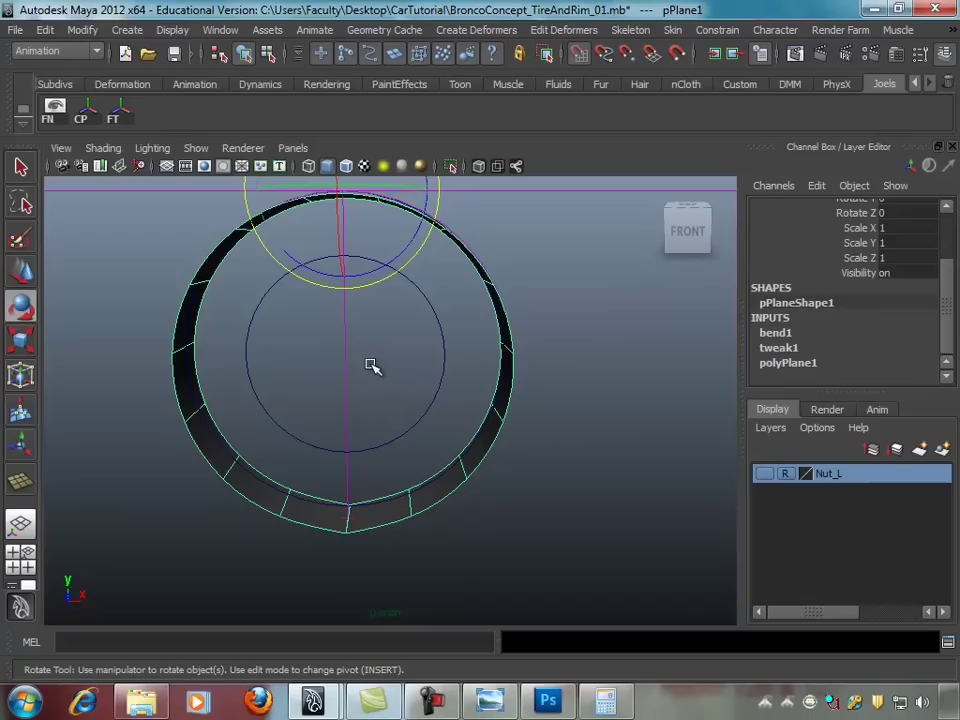
{"action": "mouse_move", "coordinate": [574, 347]}
{"action": "left_mouse_down", "text": "alt"}
{"action": "mouse_move", "coordinate": [364, 383]}
{"action": "mouse_move", "coordinate": [365, 351]}
{"action": "mouse_move", "coordinate": [583, 356]}
{"action": "left_mouse_up", "text": "alt"}
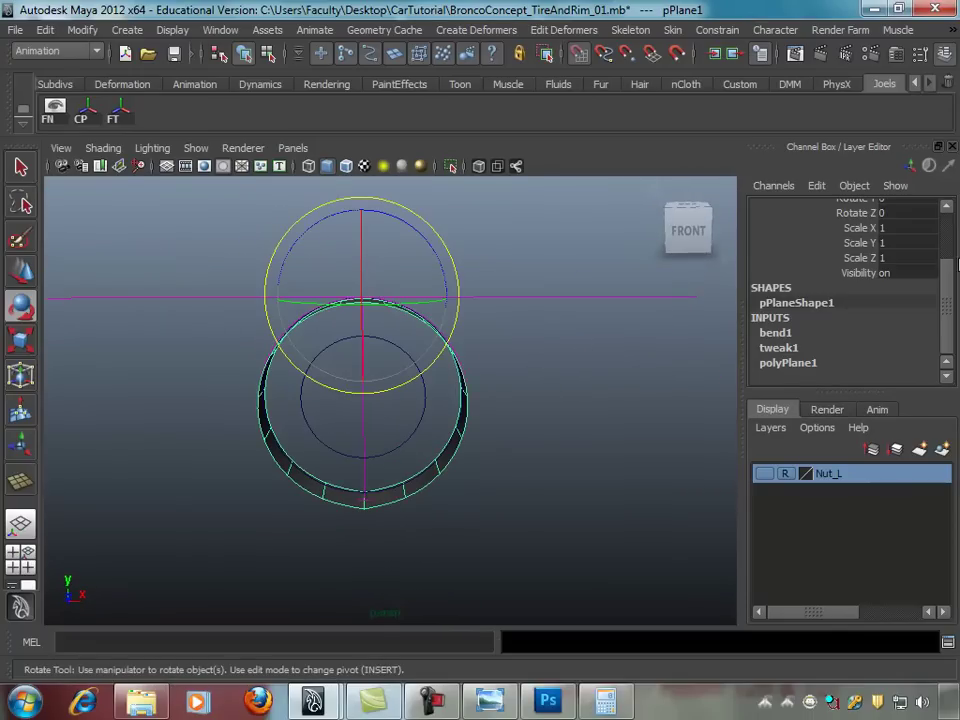
Step: Reset bend1's Curvature to 0 to flatten the strip, then deselect everything
{"action": "left_click", "coordinate": [795, 333]}
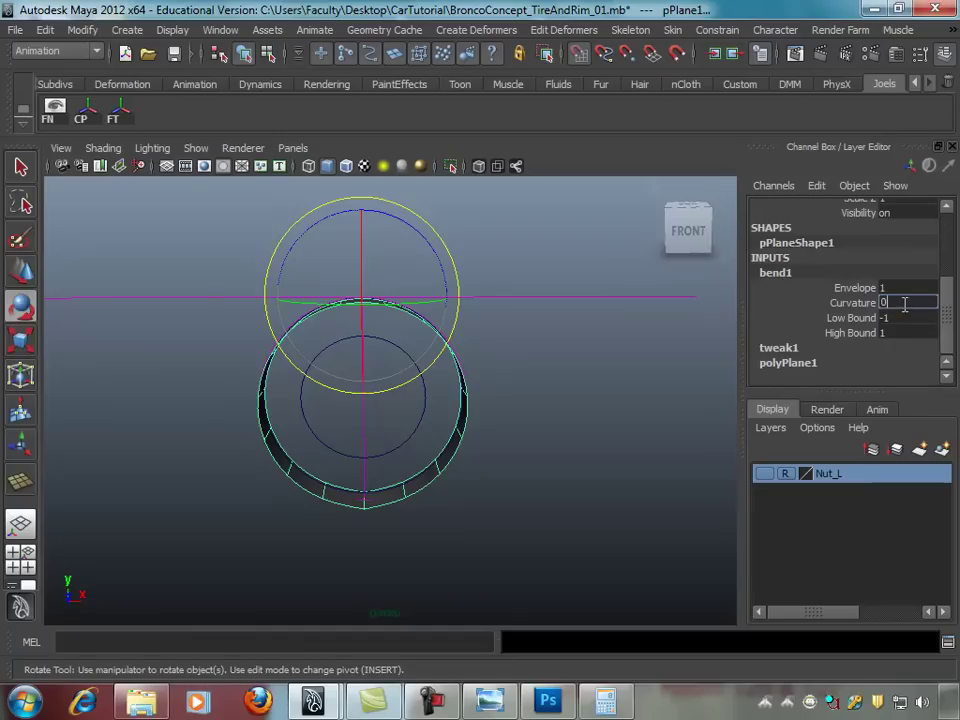
{"action": "key", "text": "Return"}
{"action": "left_click", "coordinate": [584, 376]}
Step: Put bend1Handle on a new layer1 and hide layer1
{"action": "left_click_drag", "start_coordinate": [581, 379], "coordinate": [628, 422], "text": "alt"}
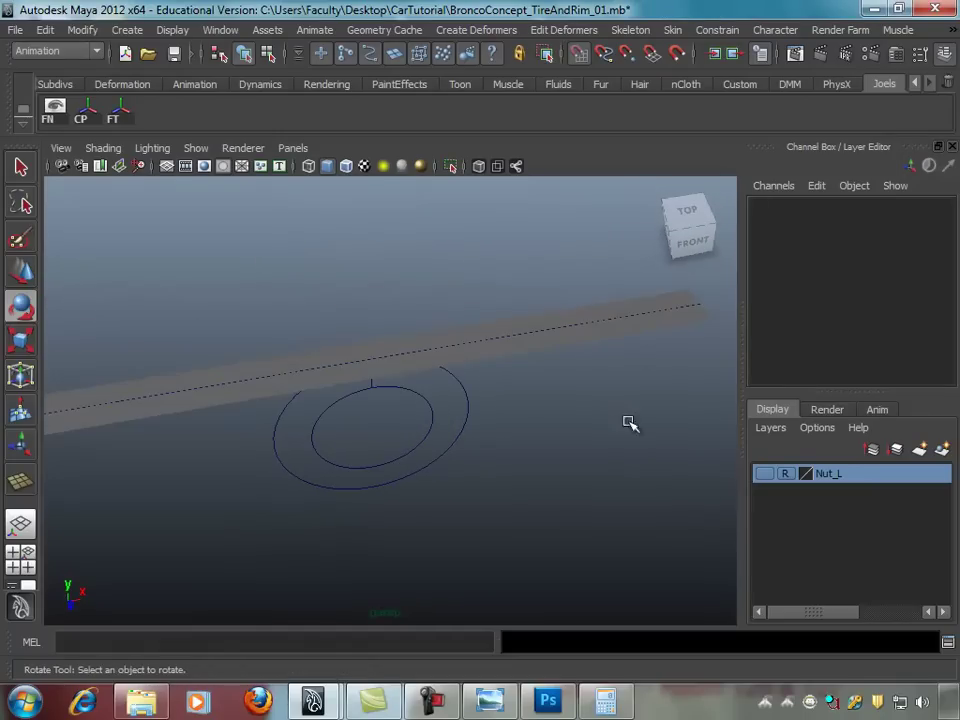
{"action": "key", "text": "q"}
{"action": "left_click", "coordinate": [607, 325]}
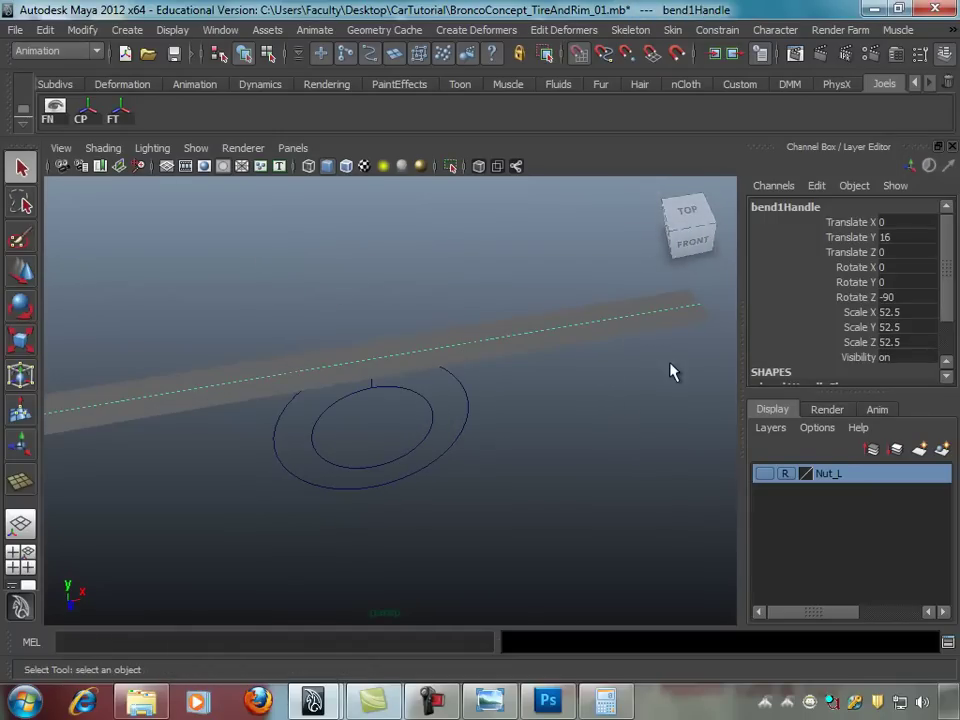
{"action": "left_click", "coordinate": [942, 449]}
{"action": "left_click", "coordinate": [764, 473]}
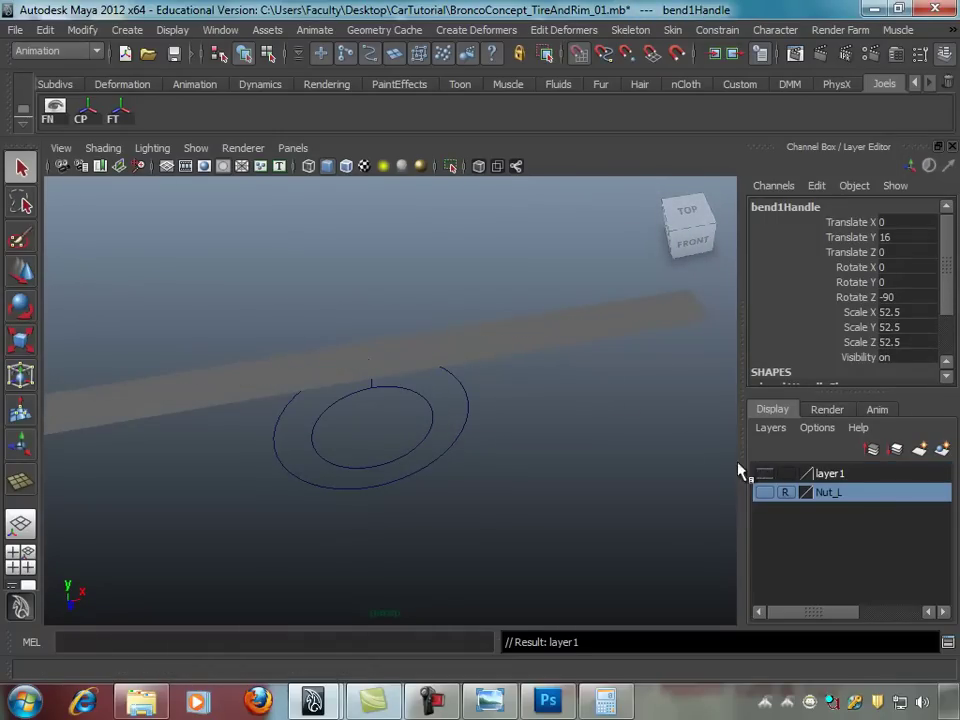
Step: Select the flat pPlane1 strip and orbit to a flatter view of it
{"action": "left_click_drag", "start_coordinate": [645, 400], "coordinate": [536, 337], "text": "alt"}
{"action": "left_click", "coordinate": [536, 334]}
{"action": "mouse_move", "coordinate": [562, 395]}
{"action": "left_mouse_down", "text": "alt"}
{"action": "mouse_move", "coordinate": [504, 394]}
{"action": "mouse_move", "coordinate": [555, 373]}
{"action": "mouse_move", "coordinate": [632, 366]}
{"action": "mouse_move", "coordinate": [505, 408]}
{"action": "left_mouse_up", "text": "alt"}
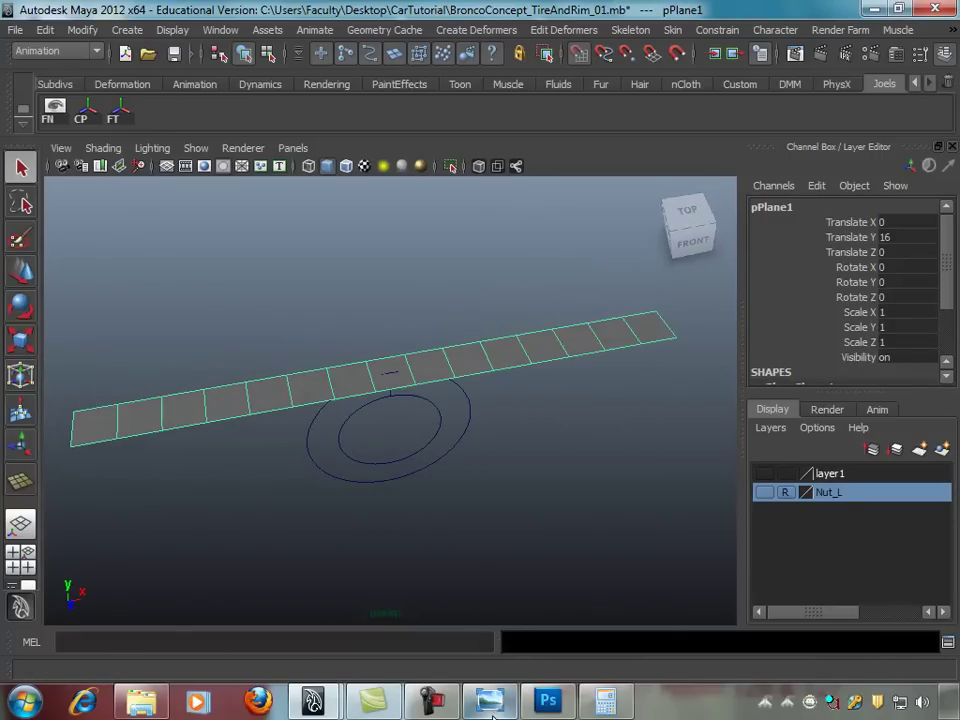
{"action": "mouse_move", "coordinate": [490, 545]}
{"action": "left_mouse_down", "text": "alt"}
{"action": "mouse_move", "coordinate": [495, 506]}
{"action": "mouse_move", "coordinate": [511, 517]}
{"action": "left_mouse_up", "text": "alt"}
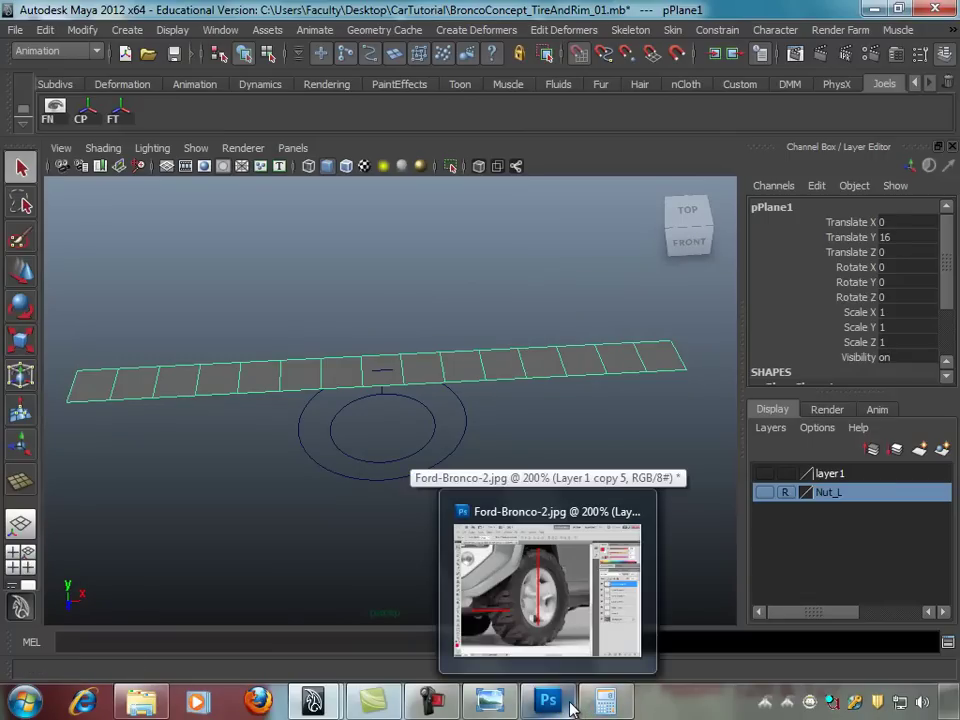
Step: Open Ford-Bronco_Concept_2004_800x600_wallpaper_32.jpg from CarTutorial in Windows Photo Viewer
{"action": "left_click", "coordinate": [141, 703]}
{"action": "scroll", "coordinate": [884, 505], "scroll_direction": "down", "scroll_amount": 1}
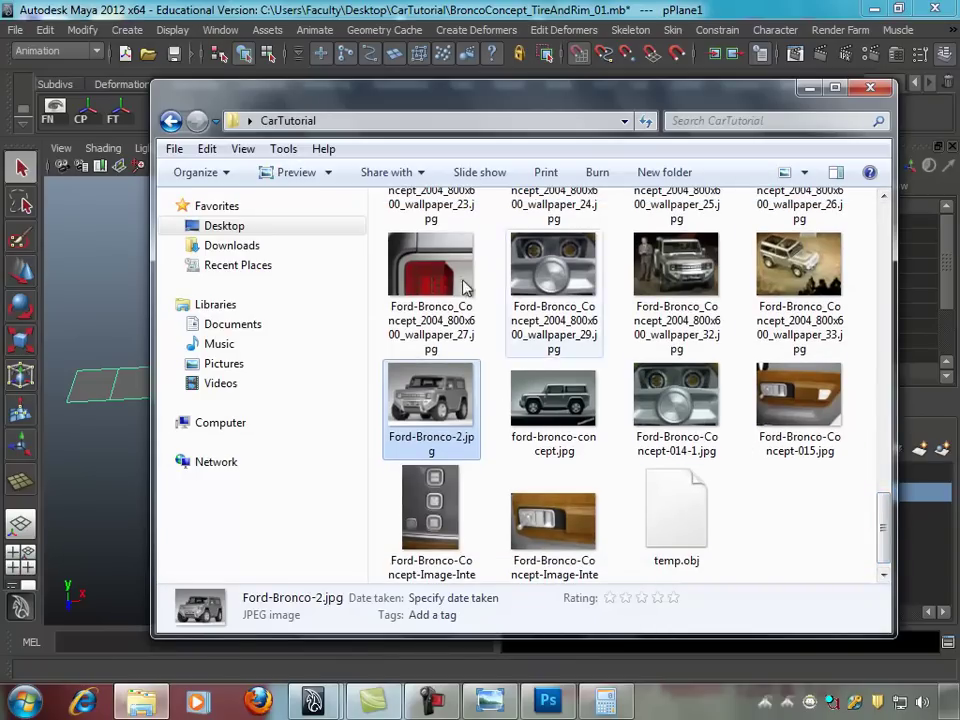
{"action": "scroll", "coordinate": [884, 517], "scroll_direction": "up", "scroll_amount": 1}
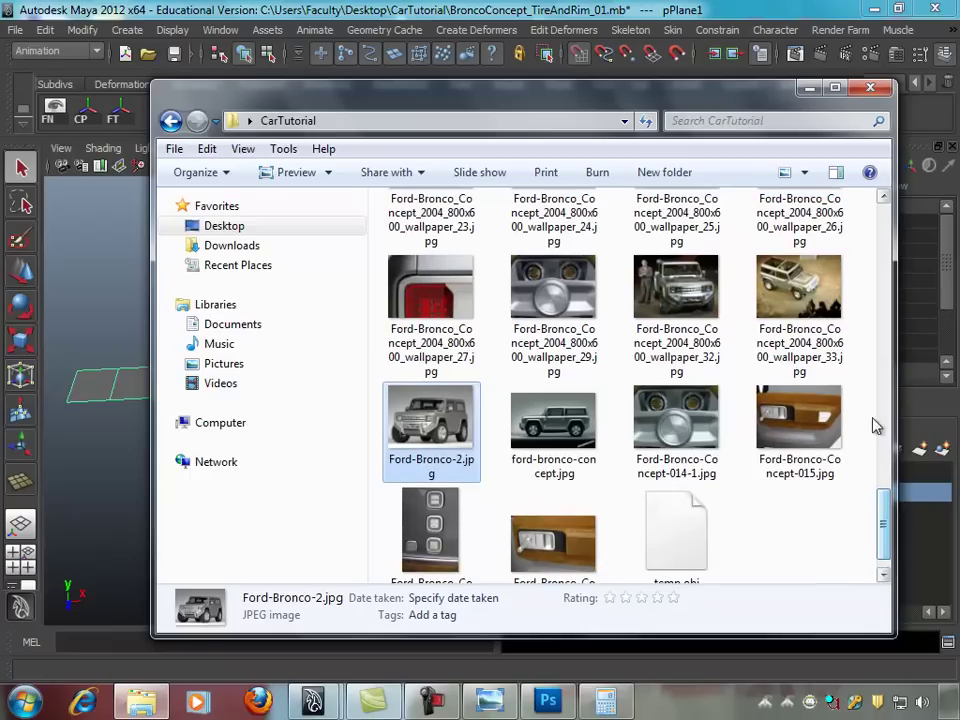
{"action": "left_click", "coordinate": [672, 300]}
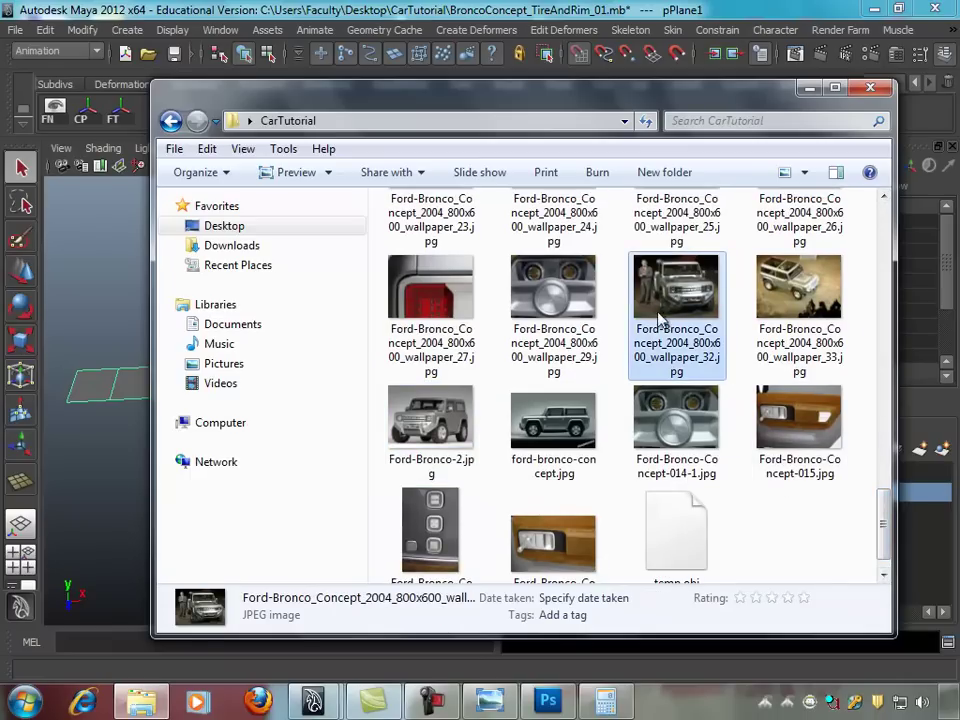
{"action": "double_click", "coordinate": [661, 320]}
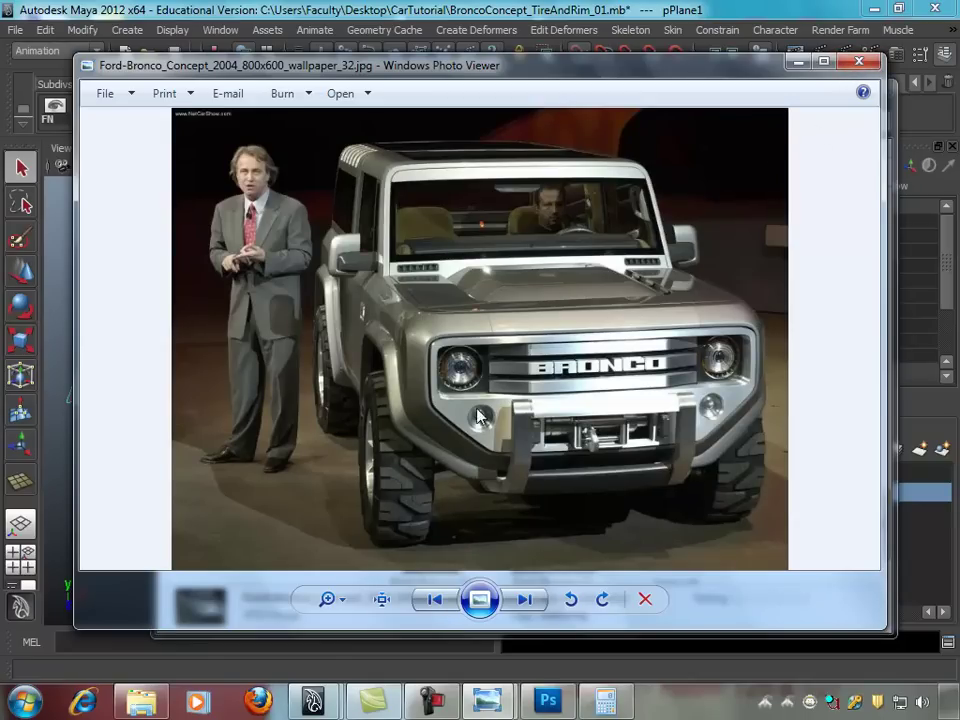
Step: Close Ford-Bronco-2.jpg without saving and drag wallpaper_32.jpg from Explorer into Photoshop
{"action": "left_click", "coordinate": [548, 700]}
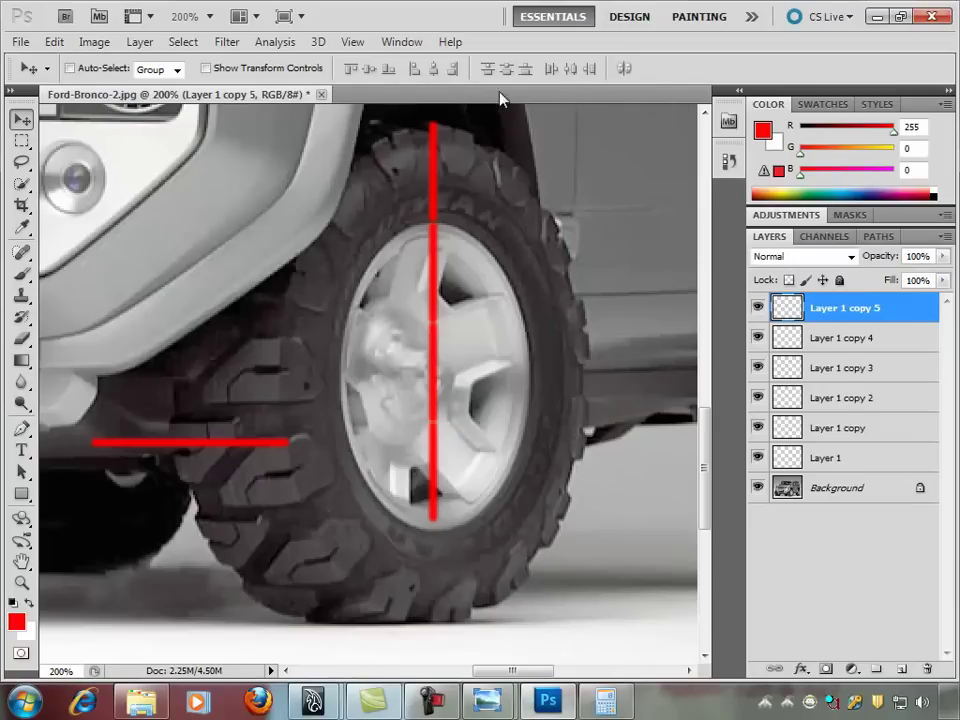
{"action": "left_click", "coordinate": [323, 95]}
{"action": "left_click", "coordinate": [482, 275]}
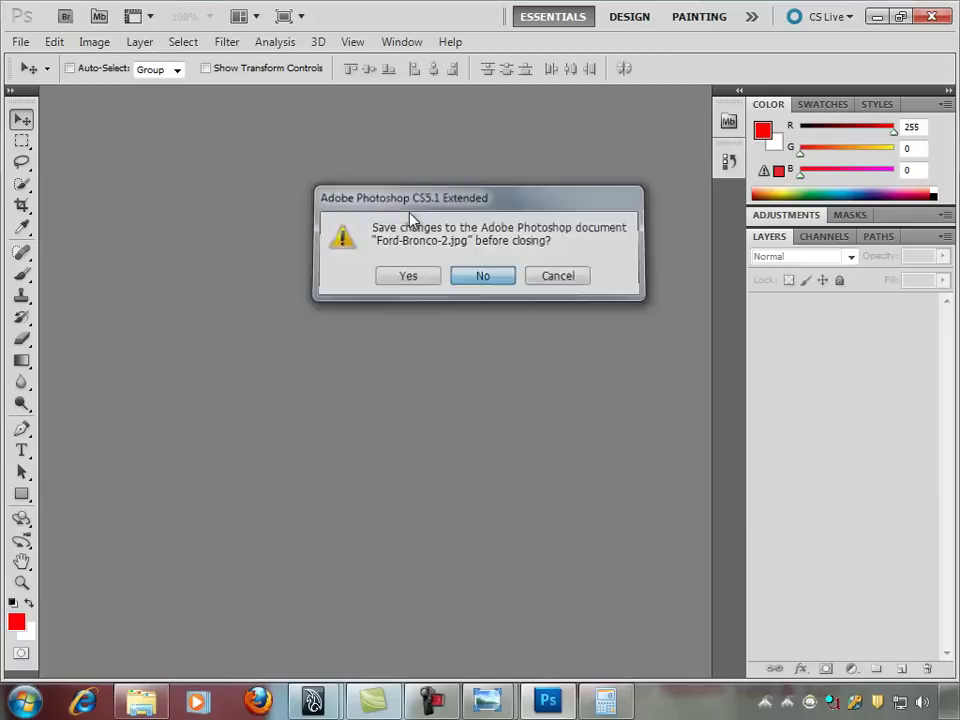
{"action": "left_click", "coordinate": [19, 43]}
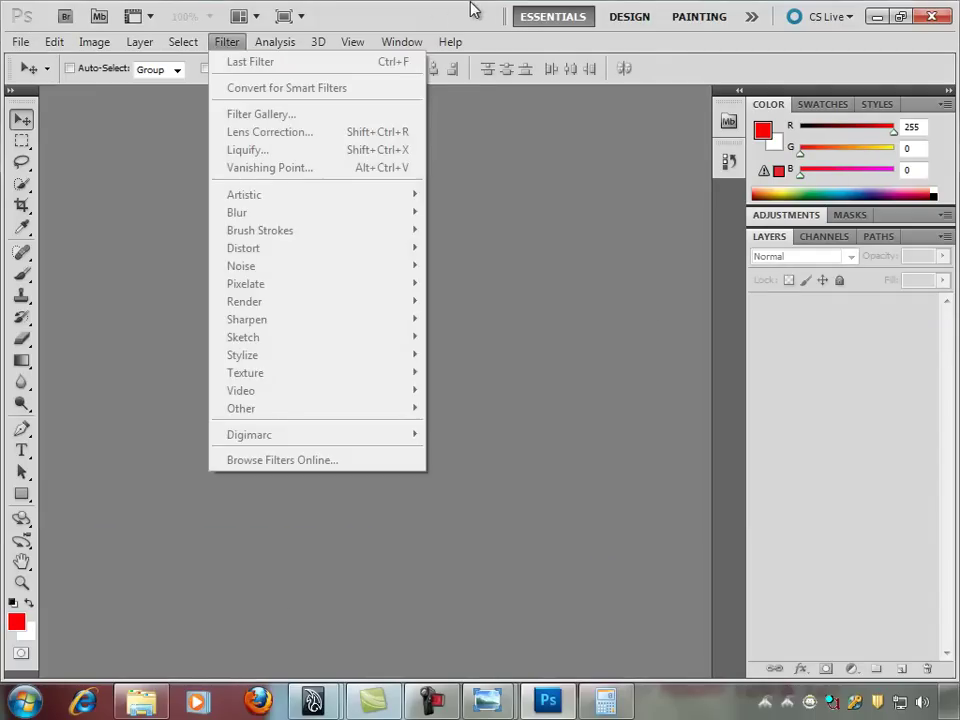
{"action": "left_click", "coordinate": [364, 491]}
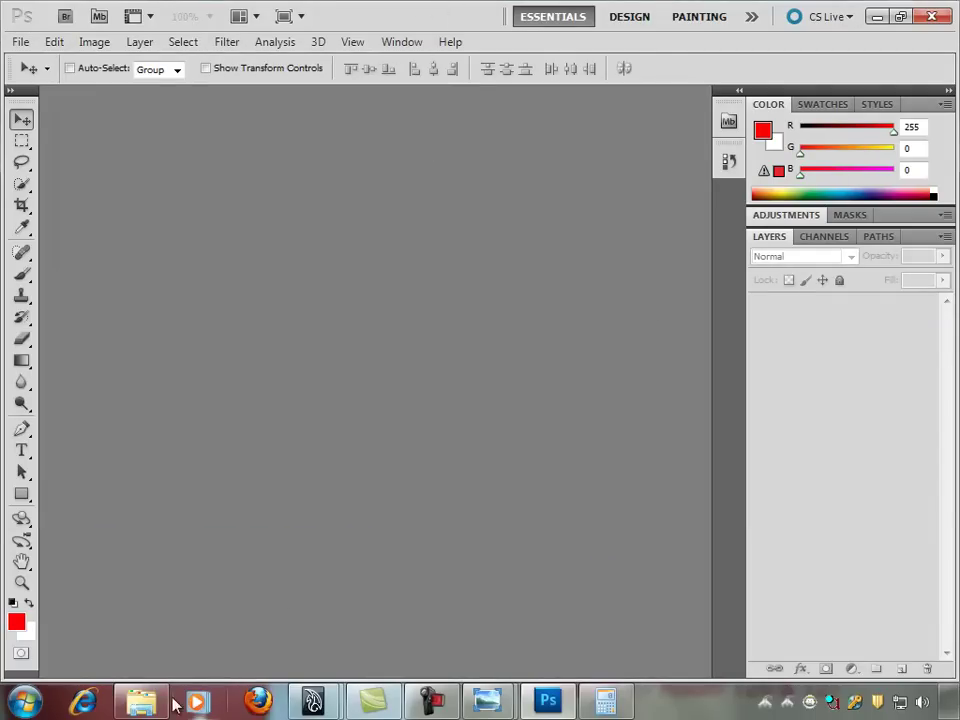
{"action": "left_click", "coordinate": [141, 700]}
{"action": "left_click_drag", "start_coordinate": [676, 287], "coordinate": [245, 388]}
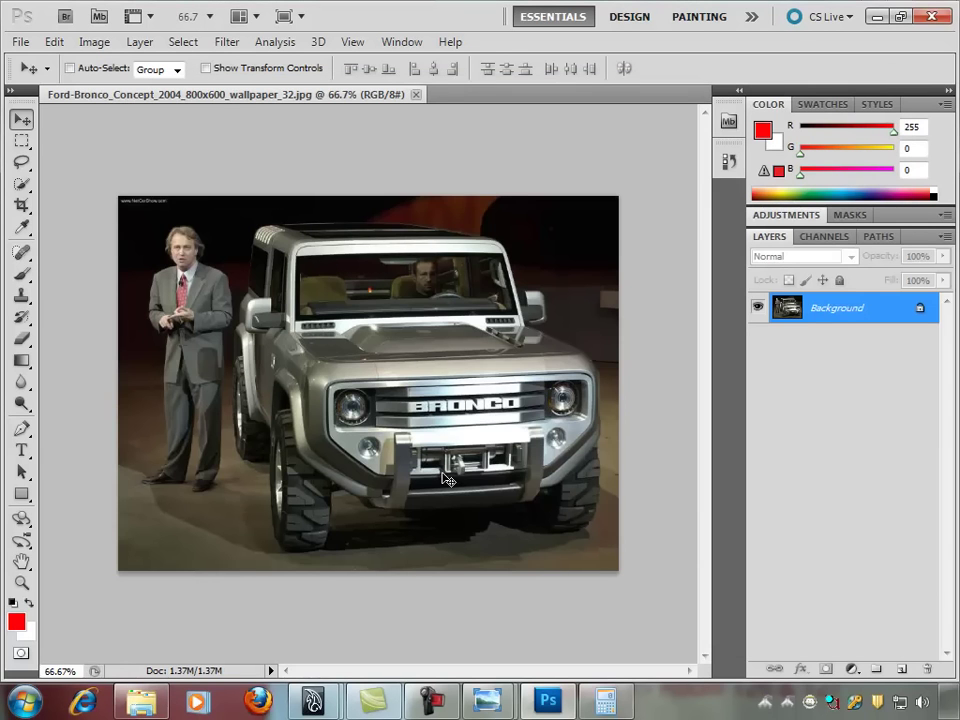
Step: Zoom to 200% on the front tyre and cancel a misplaced first crop box
{"action": "key", "text": "ctrl+plus"}
{"action": "key", "text": "ctrl+plus"}
{"action": "left_click_drag", "start_coordinate": [385, 429], "coordinate": [293, 375]}
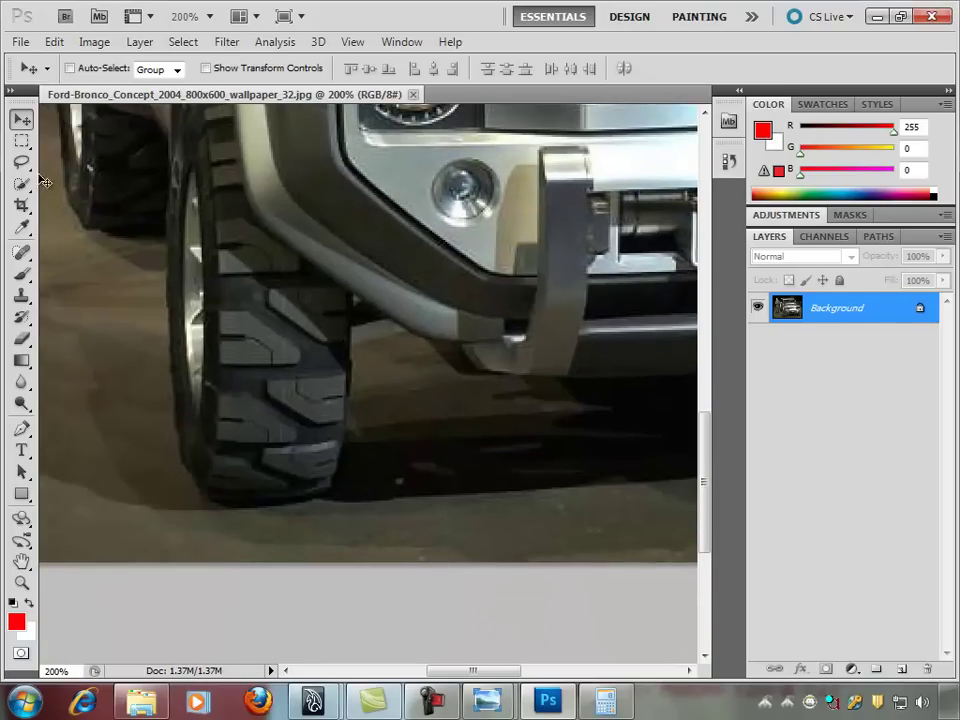
{"action": "left_click", "coordinate": [21, 205]}
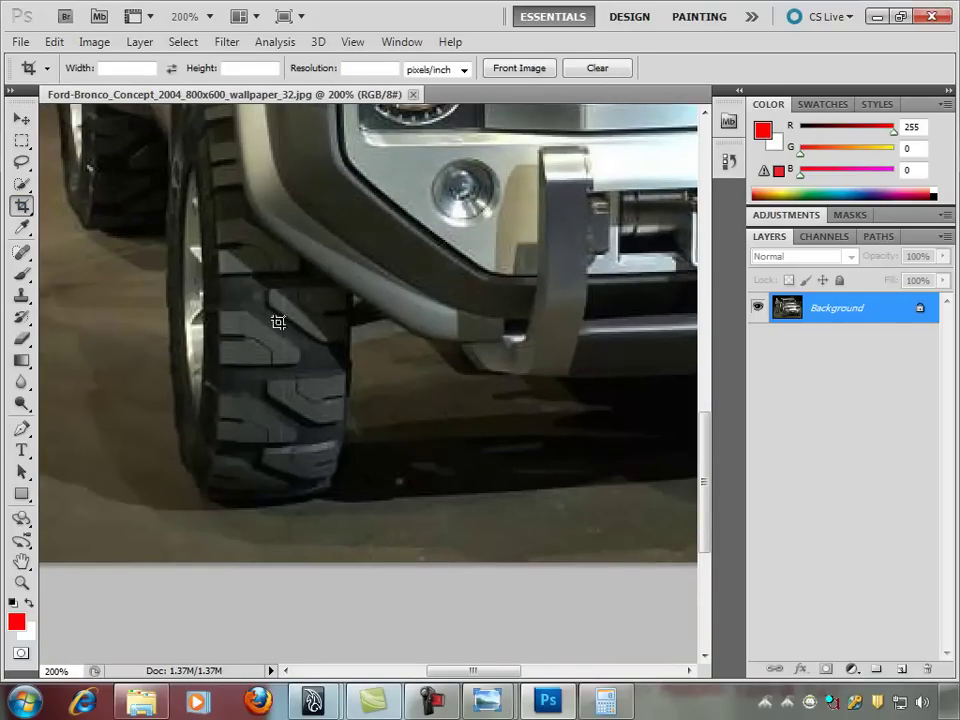
{"action": "left_click_drag", "start_coordinate": [291, 324], "coordinate": [293, 437]}
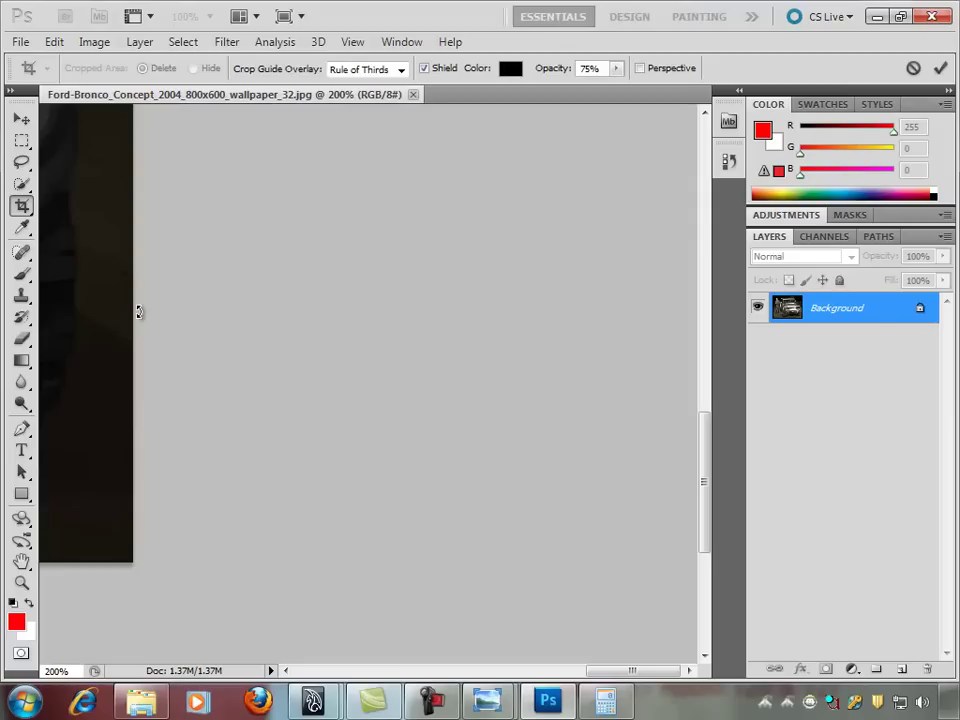
{"action": "key", "text": "alt+space"}
{"action": "key", "text": "Escape"}
{"action": "right_click", "coordinate": [117, 258]}
{"action": "key", "text": "Escape"}
{"action": "right_click", "coordinate": [107, 240]}
{"action": "left_click", "coordinate": [148, 273]}
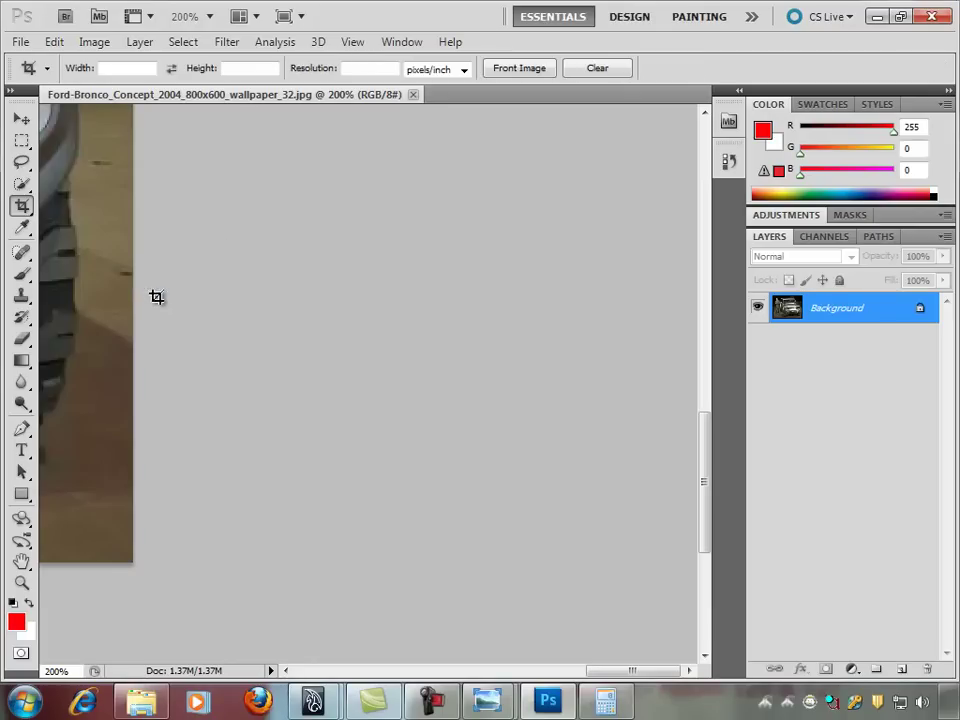
Step: Draw a crop box around the front tyre's tread, adjust it, and commit the crop
{"action": "left_click_drag", "start_coordinate": [133, 285], "coordinate": [450, 335]}
{"action": "mouse_move", "coordinate": [157, 290]}
{"action": "left_mouse_down"}
{"action": "mouse_move", "coordinate": [330, 411]}
{"action": "mouse_move", "coordinate": [468, 555]}
{"action": "left_mouse_up"}
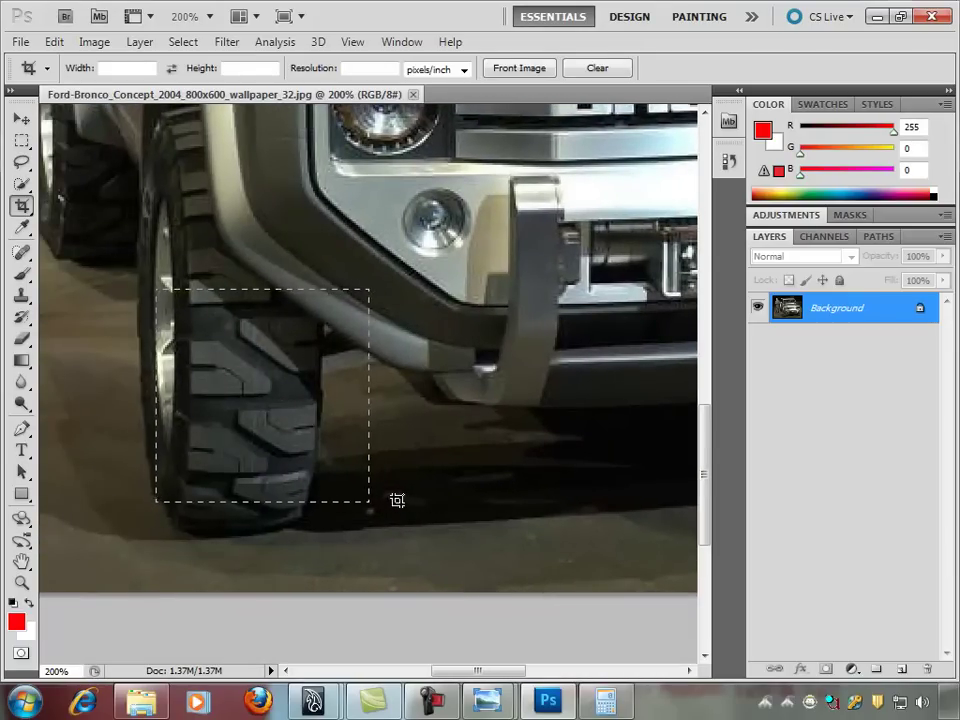
{"action": "left_click_drag", "start_coordinate": [468, 555], "coordinate": [396, 499]}
{"action": "mouse_move", "coordinate": [286, 388]}
{"action": "left_mouse_down"}
{"action": "mouse_move", "coordinate": [272, 356]}
{"action": "mouse_move", "coordinate": [277, 394]}
{"action": "mouse_move", "coordinate": [279, 348]}
{"action": "mouse_move", "coordinate": [271, 351]}
{"action": "left_mouse_up"}
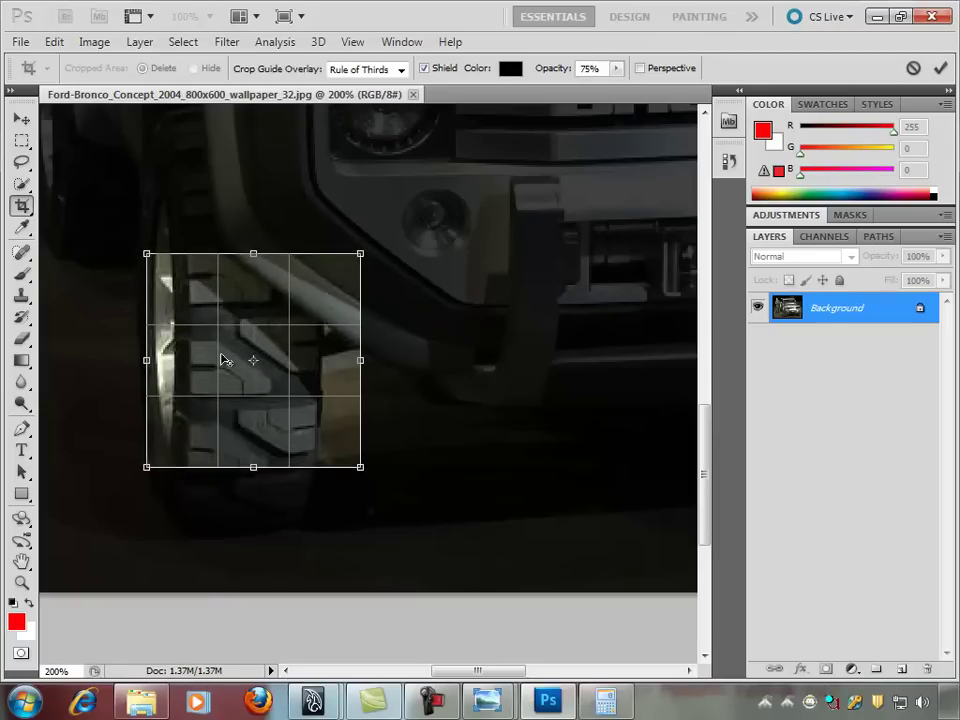
{"action": "key", "text": "Return"}
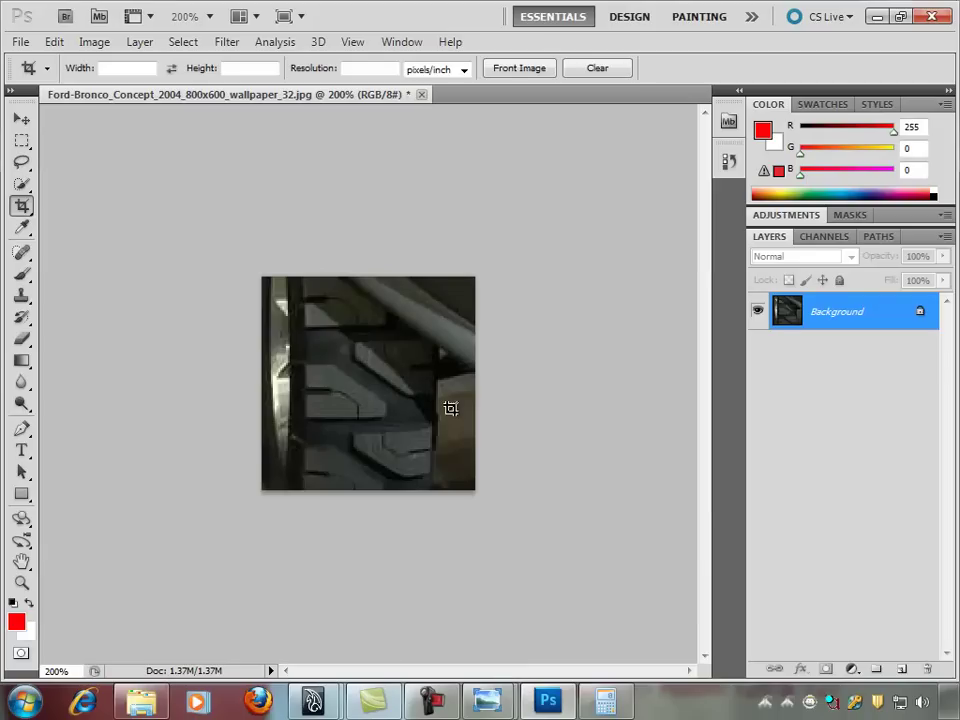
Step: Save the crop as Tread_Ref_01.jpg in CarTutorial with JPEG Quality 12
{"action": "key", "text": "ctrl+shift+s"}
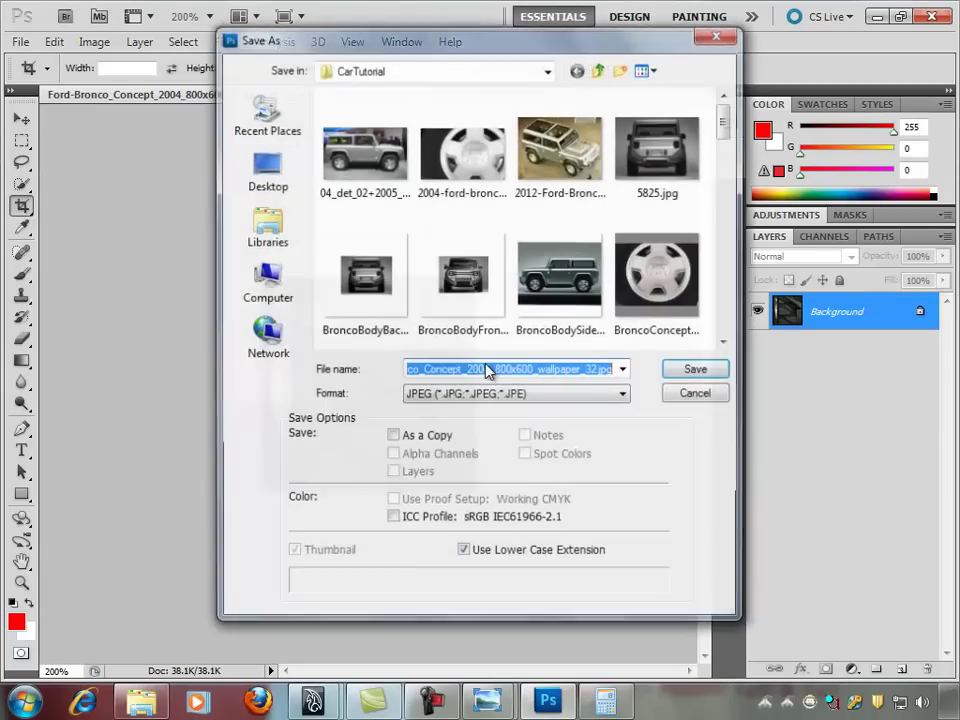
{"action": "left_click", "coordinate": [538, 370]}
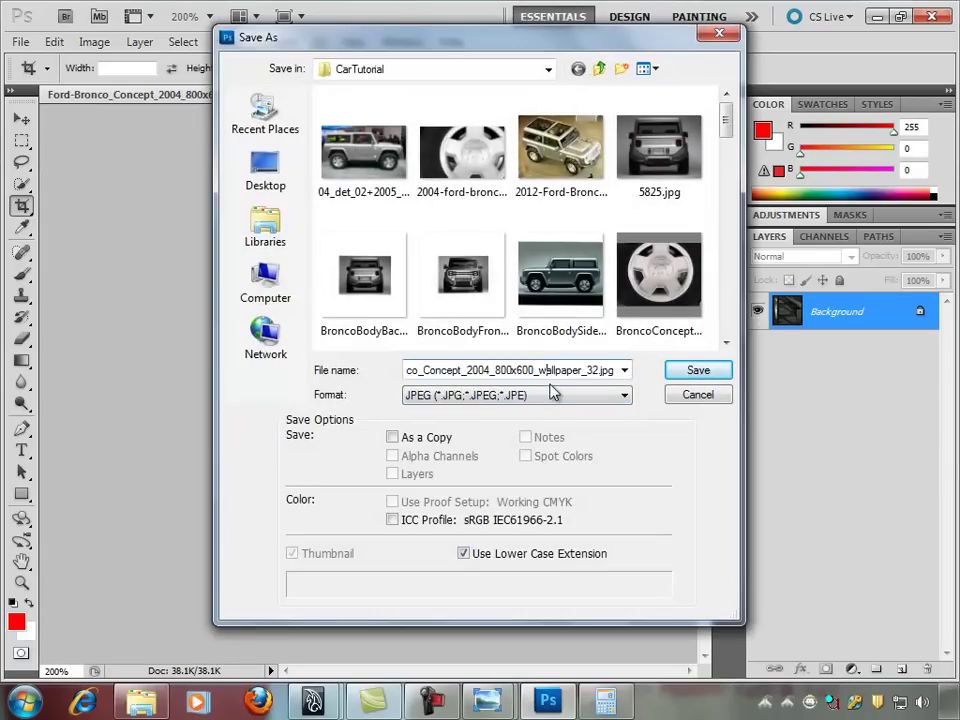
{"action": "key", "text": "BackSpace"}
{"action": "key", "text": "BackSpace"}
{"action": "key", "text": "BackSpace"}
{"action": "key", "text": "BackSpace"}
{"action": "key", "text": "BackSpace"}
{"action": "key", "text": "BackSpace"}
{"action": "key", "text": "BackSpace"}
{"action": "key", "text": "BackSpace"}
{"action": "key", "text": "BackSpace"}
{"action": "key", "text": "BackSpace"}
{"action": "key", "text": "BackSpace"}
{"action": "key", "text": "BackSpace"}
{"action": "key", "text": "BackSpace"}
{"action": "type", "text": "Tread_Ref_01"}
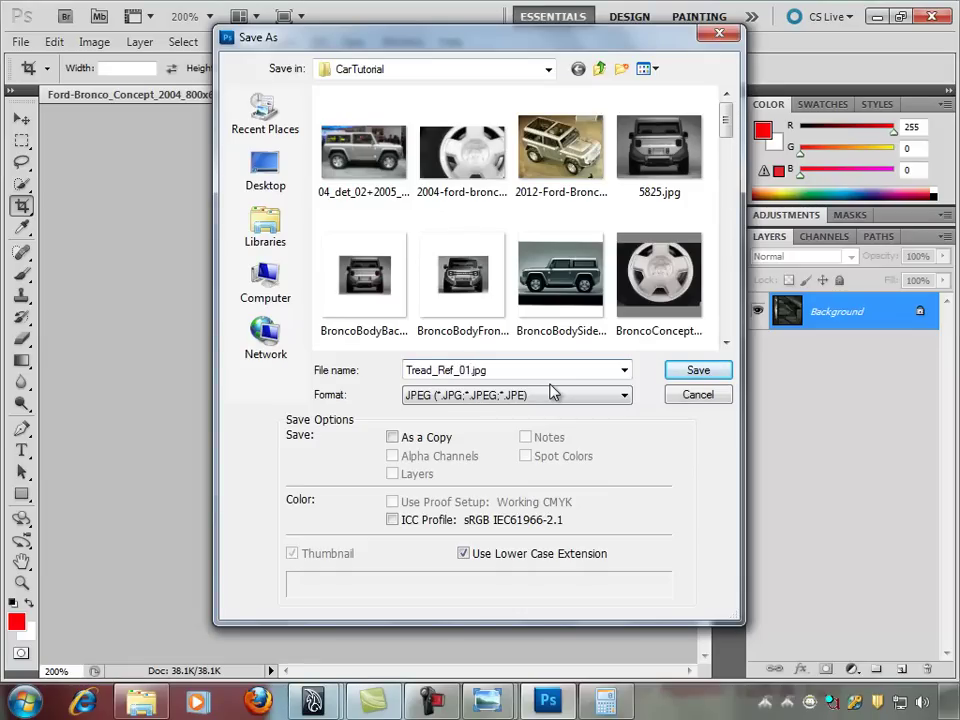
{"action": "left_click", "coordinate": [689, 376]}
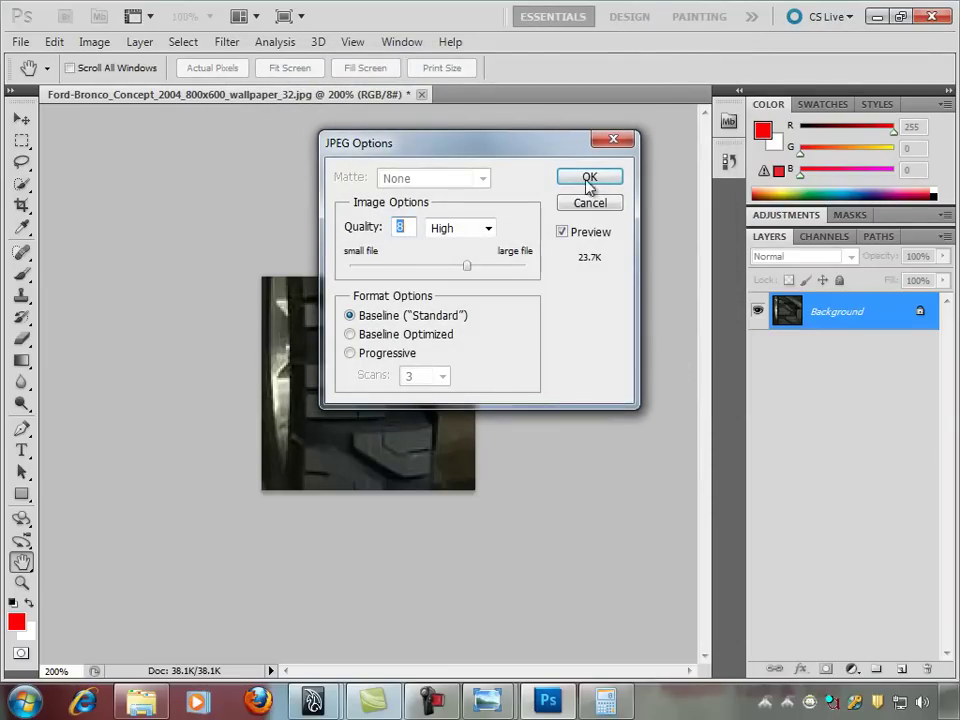
{"action": "type", "text": "12"}
{"action": "left_click", "coordinate": [590, 177]}
Step: Minimize Photoshop and bring Maya back to the front
{"action": "key", "text": "c"}
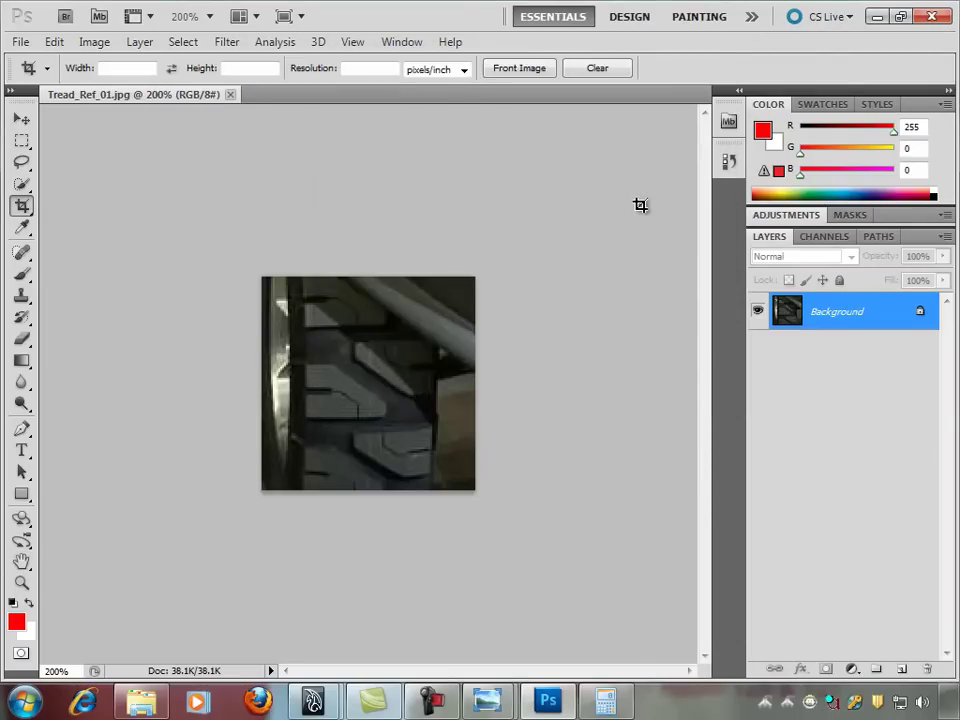
{"action": "left_click", "coordinate": [876, 16]}
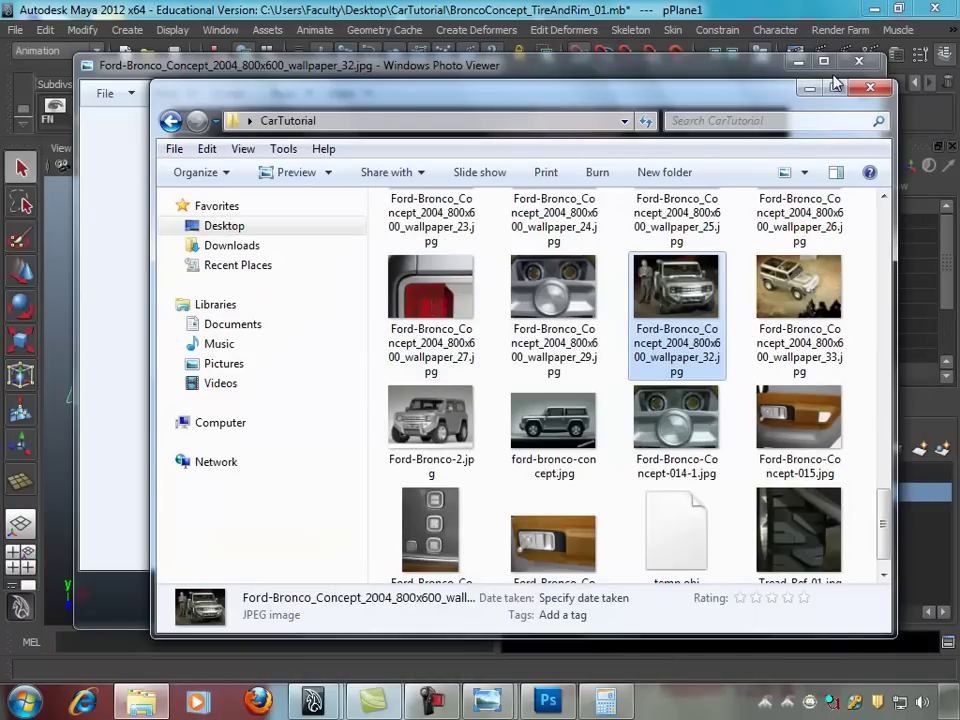
{"action": "left_click", "coordinate": [788, 10]}
{"action": "mouse_move", "coordinate": [439, 354]}
{"action": "left_mouse_down", "text": "alt"}
{"action": "mouse_move", "coordinate": [476, 381]}
{"action": "mouse_move", "coordinate": [298, 298]}
{"action": "left_mouse_up", "text": "alt"}
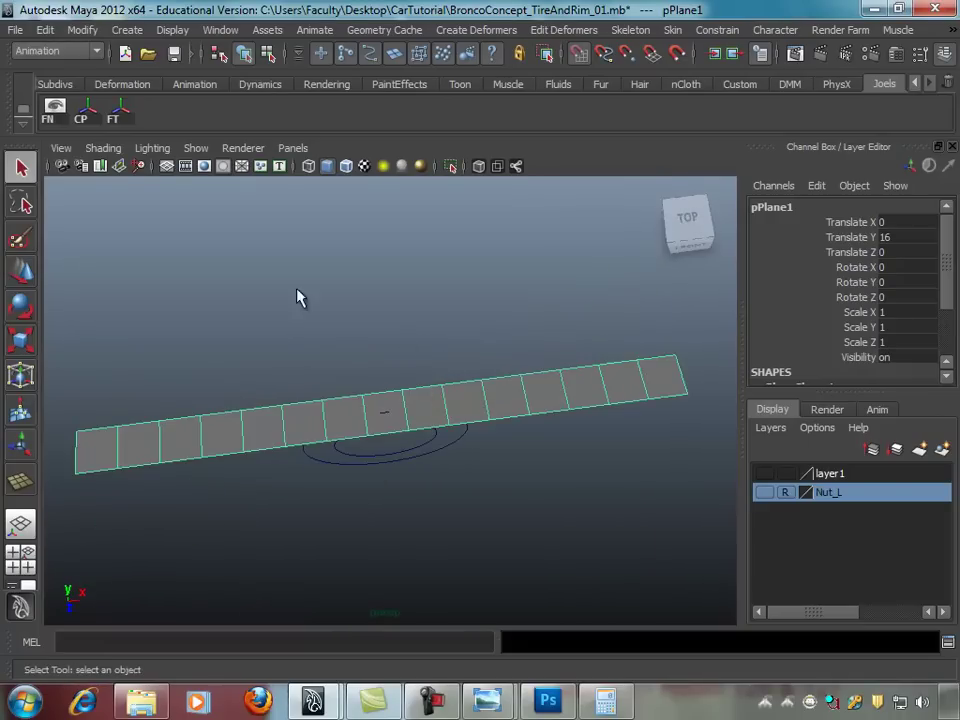
Step: Create a new polygon plane by dragging it out on the top-view grid
{"action": "key", "text": "space"}
{"action": "key", "text": "space"}
{"action": "mouse_move", "coordinate": [235, 293]}
{"action": "right_mouse_down", "text": "alt"}
{"action": "mouse_move", "coordinate": [356, 317]}
{"action": "mouse_move", "coordinate": [399, 279]}
{"action": "right_mouse_up", "text": "alt"}
{"action": "left_click", "coordinate": [127, 29]}
{"action": "mouse_move", "coordinate": [171, 75]}
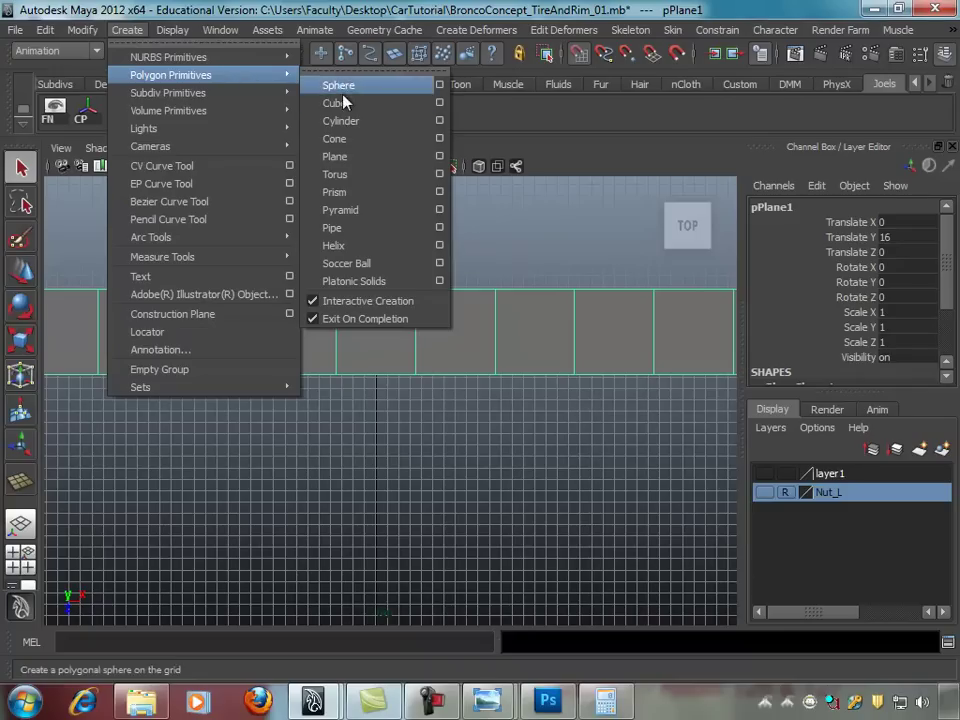
{"action": "left_click", "coordinate": [356, 158]}
{"action": "left_click_drag", "start_coordinate": [377, 272], "coordinate": [444, 290]}
Step: Move the new plane, pPlane2, back to the origin at 0, 0, 0
{"action": "key", "text": "w"}
{"action": "scroll", "coordinate": [420, 270], "scroll_direction": "up", "scroll_amount": 1}
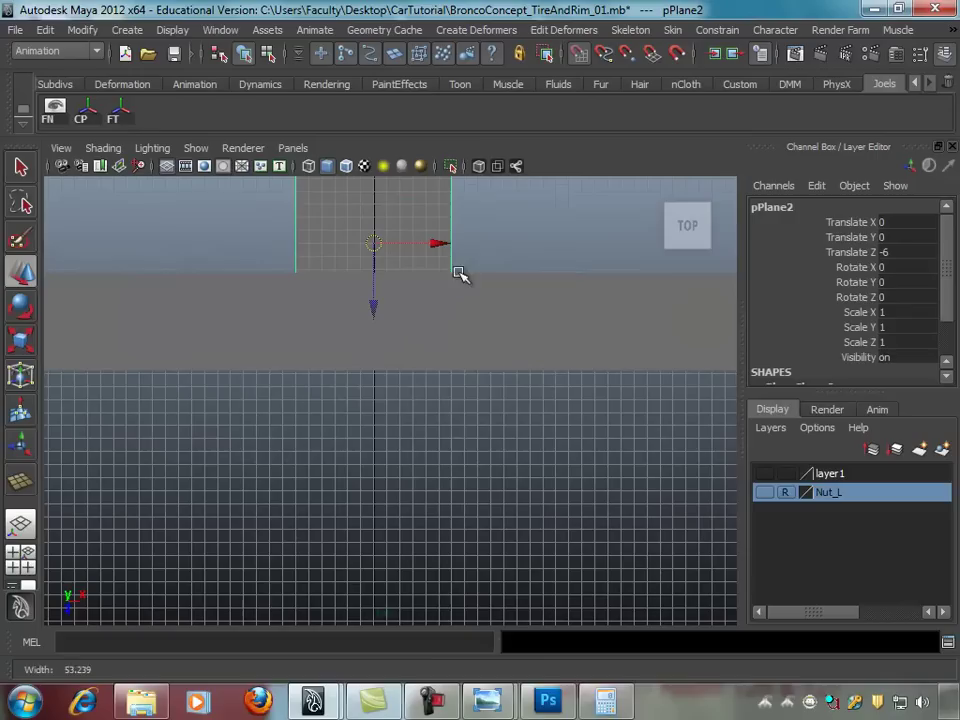
{"action": "mouse_move", "coordinate": [373, 246]}
{"action": "left_mouse_down"}
{"action": "mouse_move", "coordinate": [384, 331]}
{"action": "mouse_move", "coordinate": [375, 321]}
{"action": "left_mouse_up"}
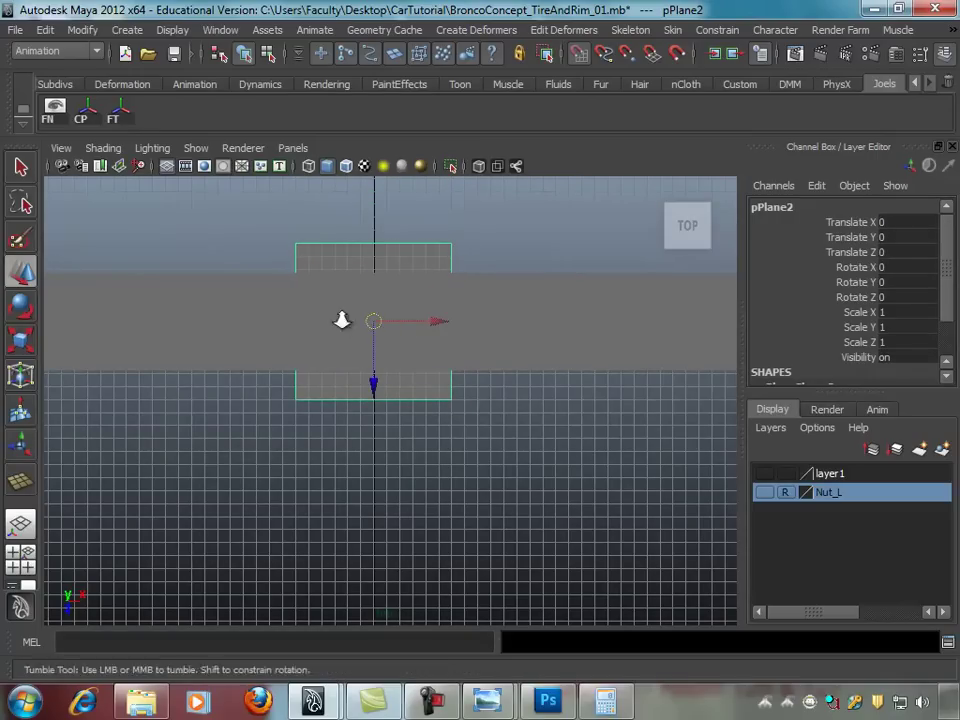
{"action": "right_click_drag", "start_coordinate": [343, 321], "coordinate": [500, 355], "text": "alt"}
{"action": "right_click", "coordinate": [430, 253]}
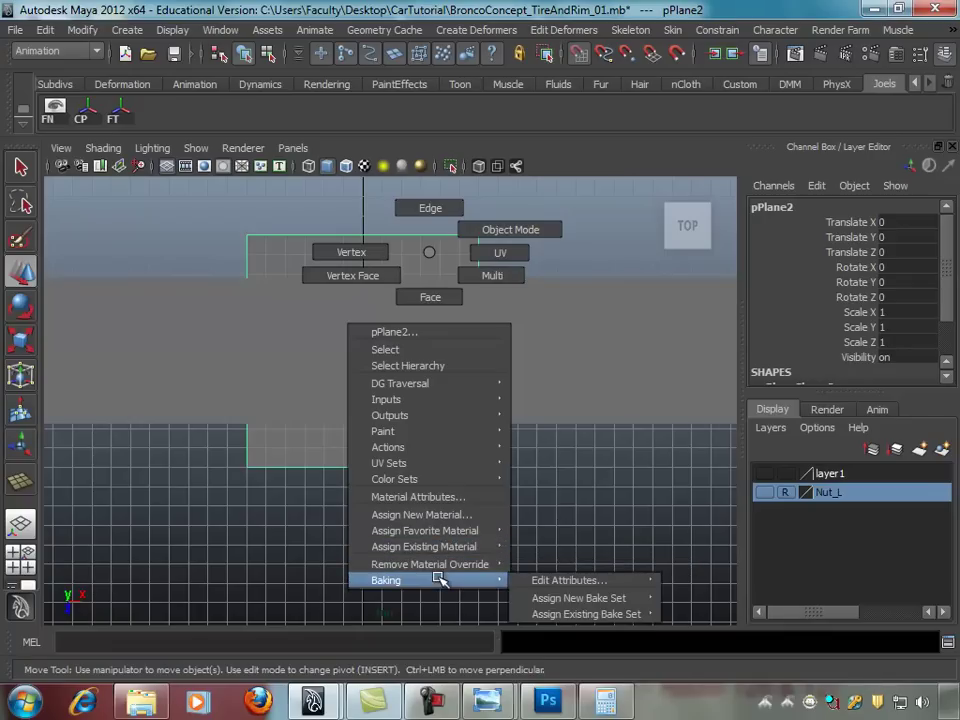
Step: Assign a new Lambert material to the plane and map a File texture to its Color
{"action": "left_click", "coordinate": [445, 517]}
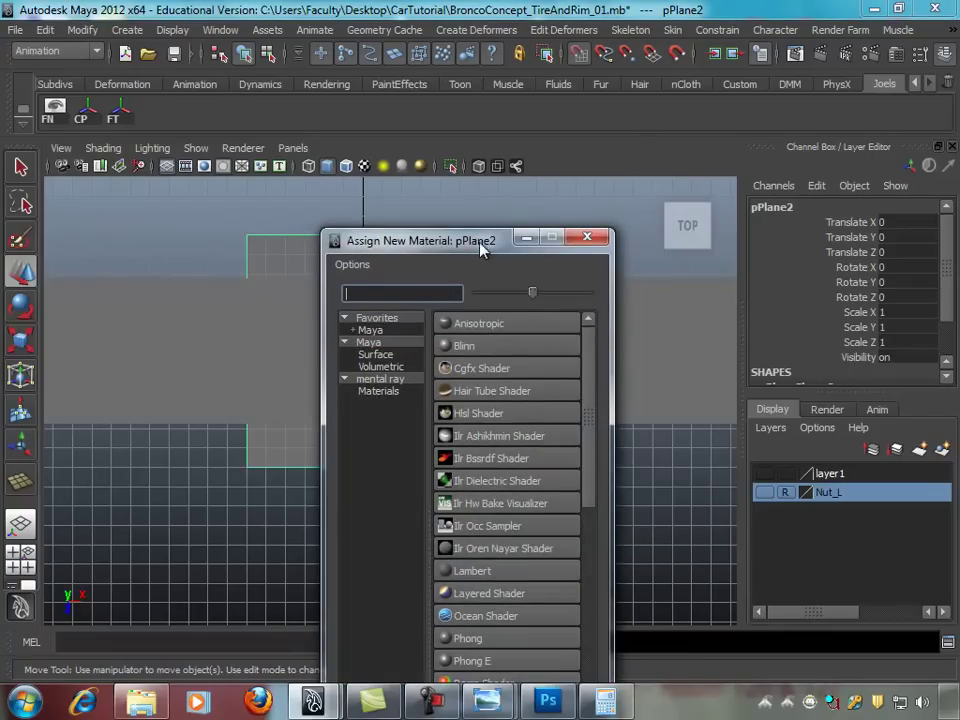
{"action": "left_click_drag", "start_coordinate": [481, 249], "coordinate": [490, 101]}
{"action": "left_click", "coordinate": [485, 424]}
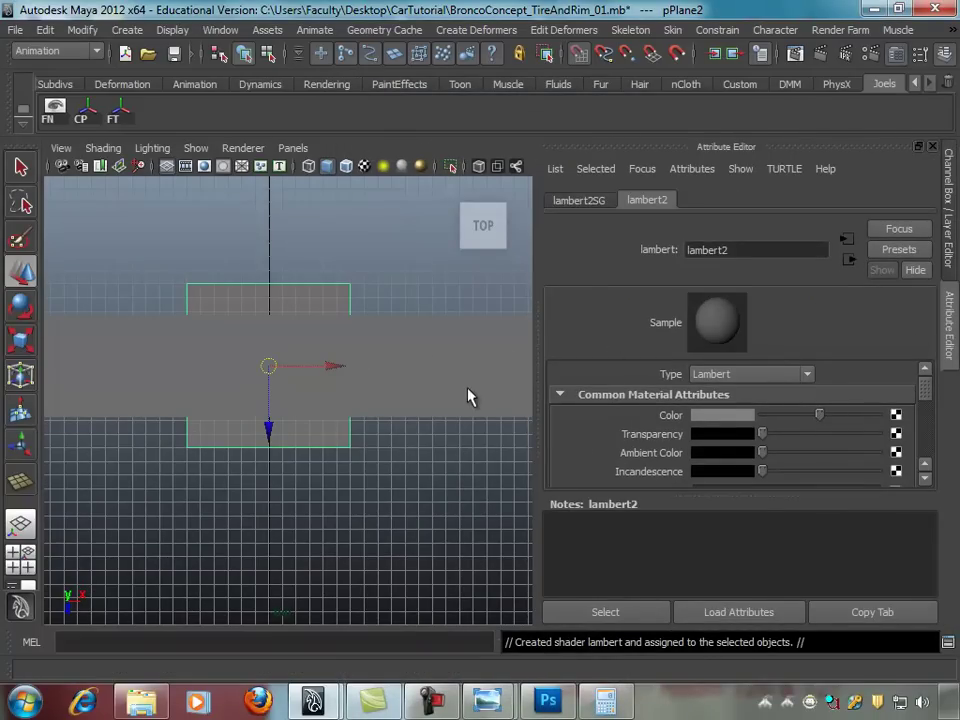
{"action": "left_click", "coordinate": [895, 414]}
{"action": "left_click_drag", "start_coordinate": [413, 181], "coordinate": [345, 57]}
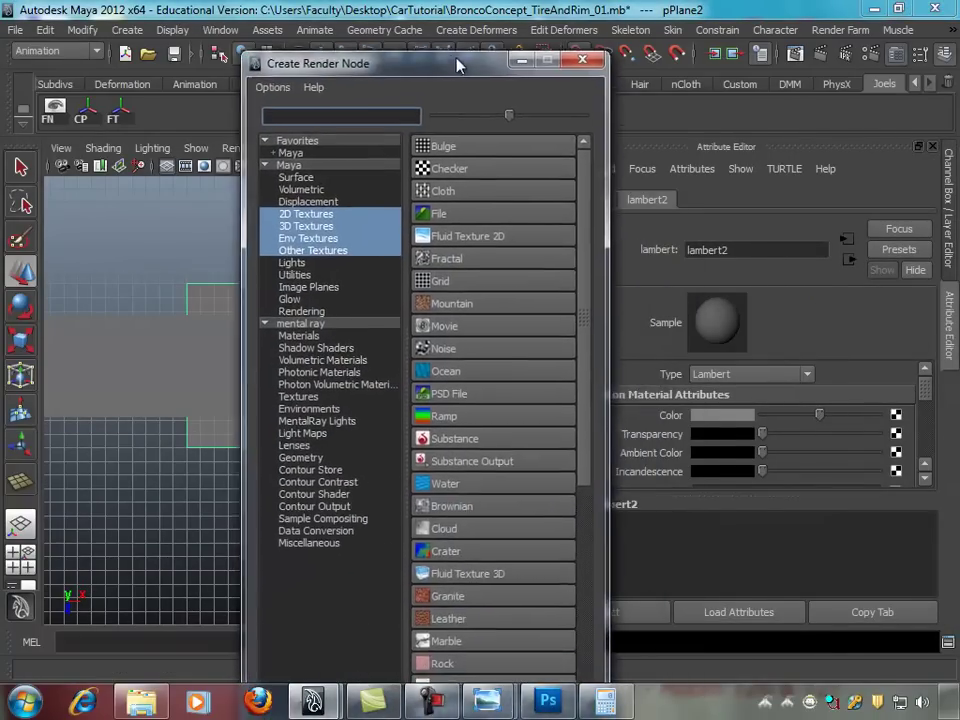
{"action": "left_click", "coordinate": [440, 210]}
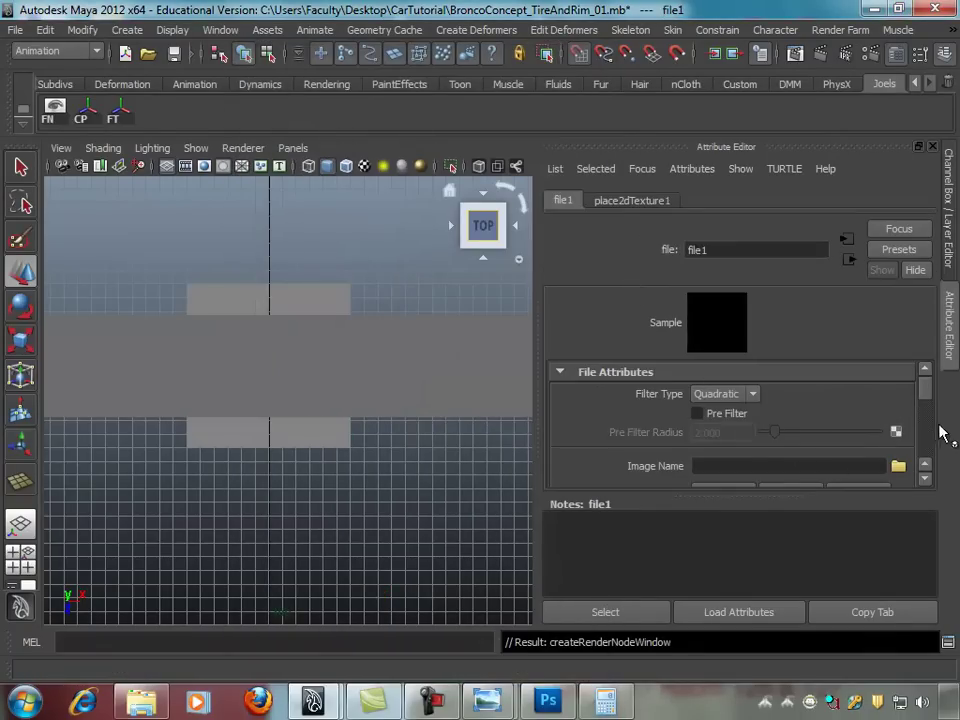
Step: Load Tread_Ref_01.jpg from the Desktop CarTutorial folder as file1's image
{"action": "left_click", "coordinate": [743, 467]}
{"action": "left_click", "coordinate": [898, 467]}
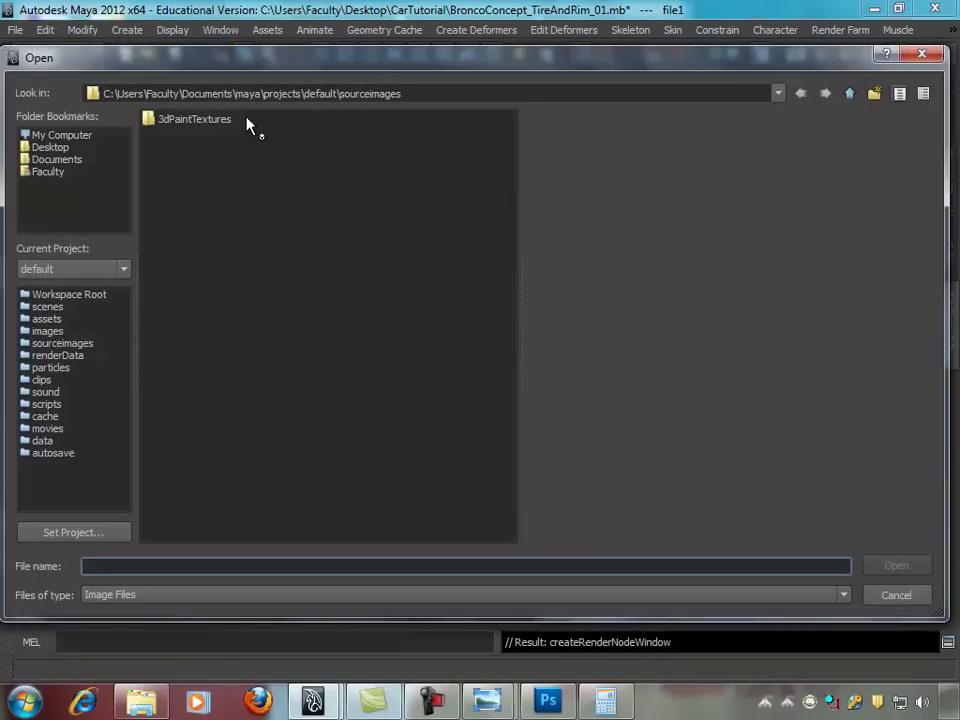
{"action": "left_click", "coordinate": [48, 148]}
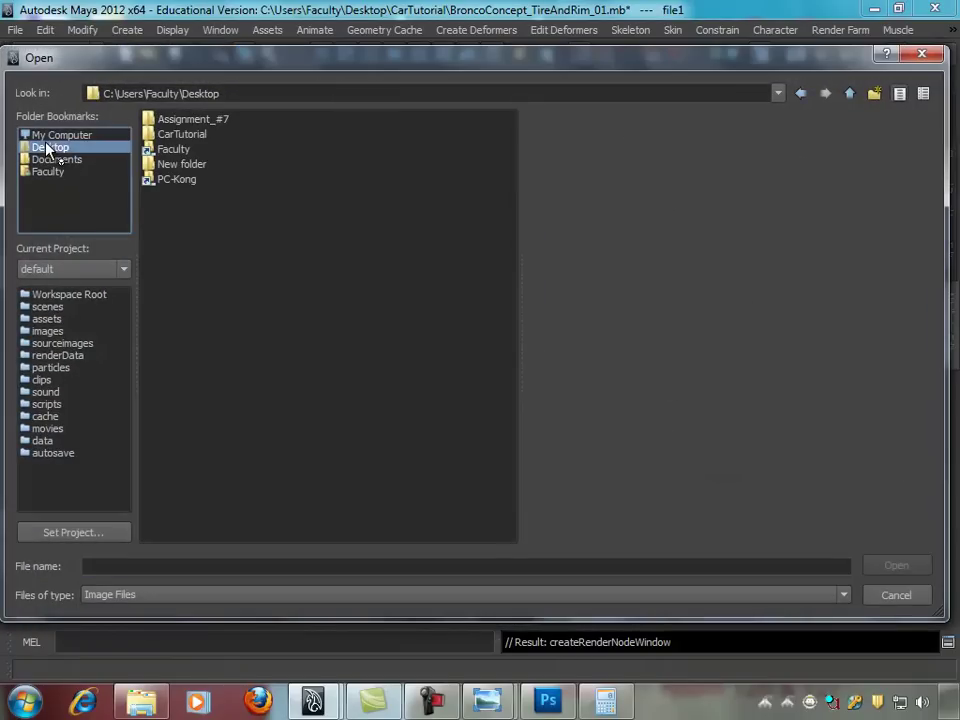
{"action": "double_click", "coordinate": [196, 136]}
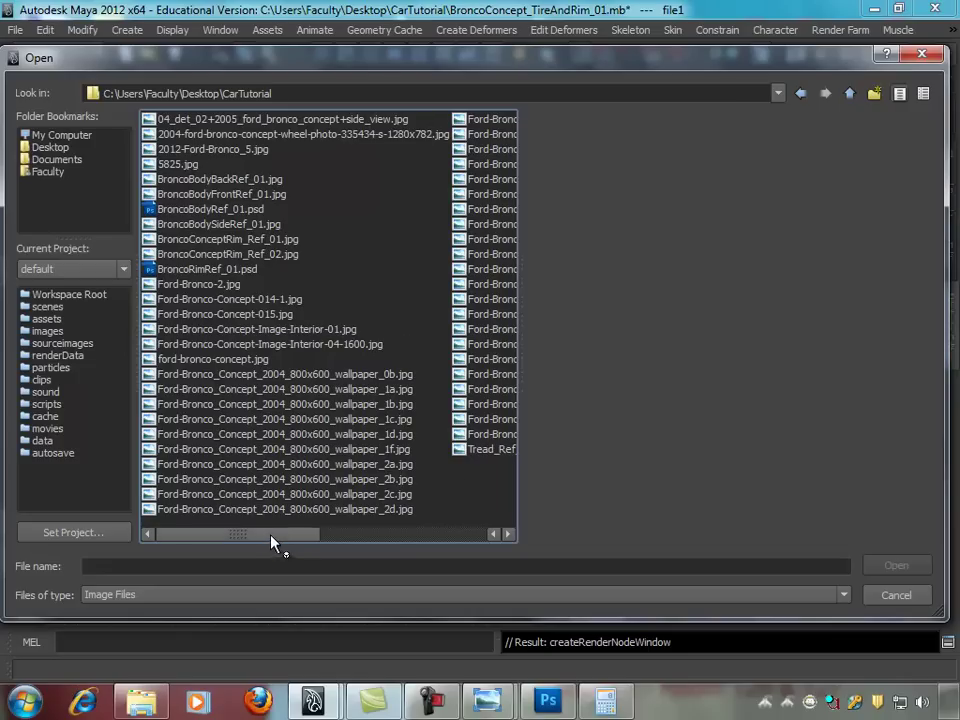
{"action": "left_click_drag", "start_coordinate": [274, 533], "coordinate": [392, 533]}
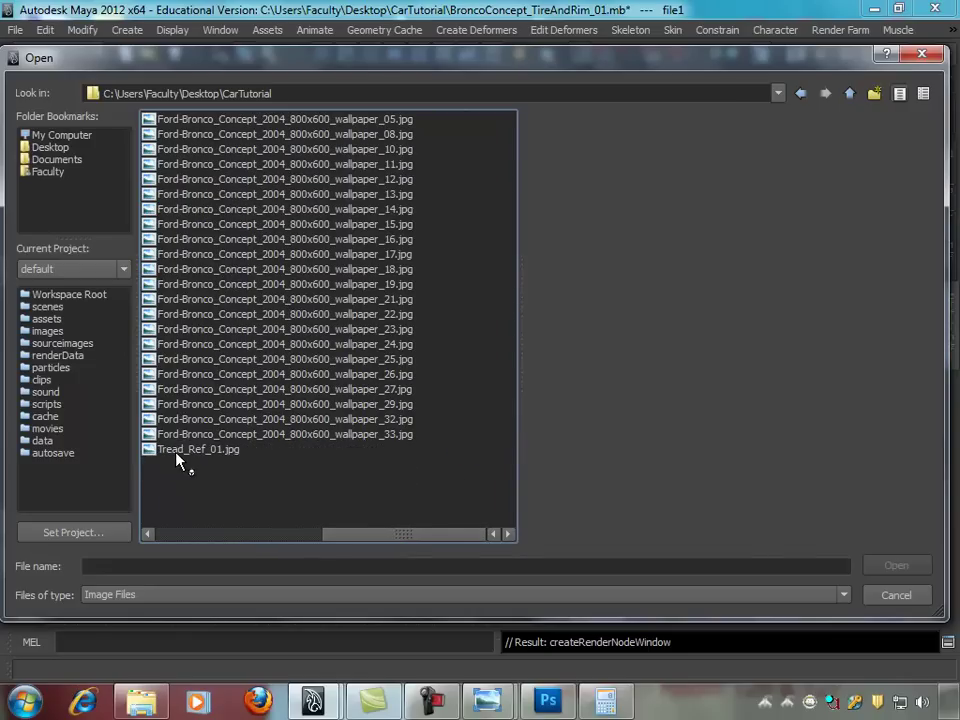
{"action": "left_click", "coordinate": [195, 451]}
{"action": "double_click", "coordinate": [201, 450]}
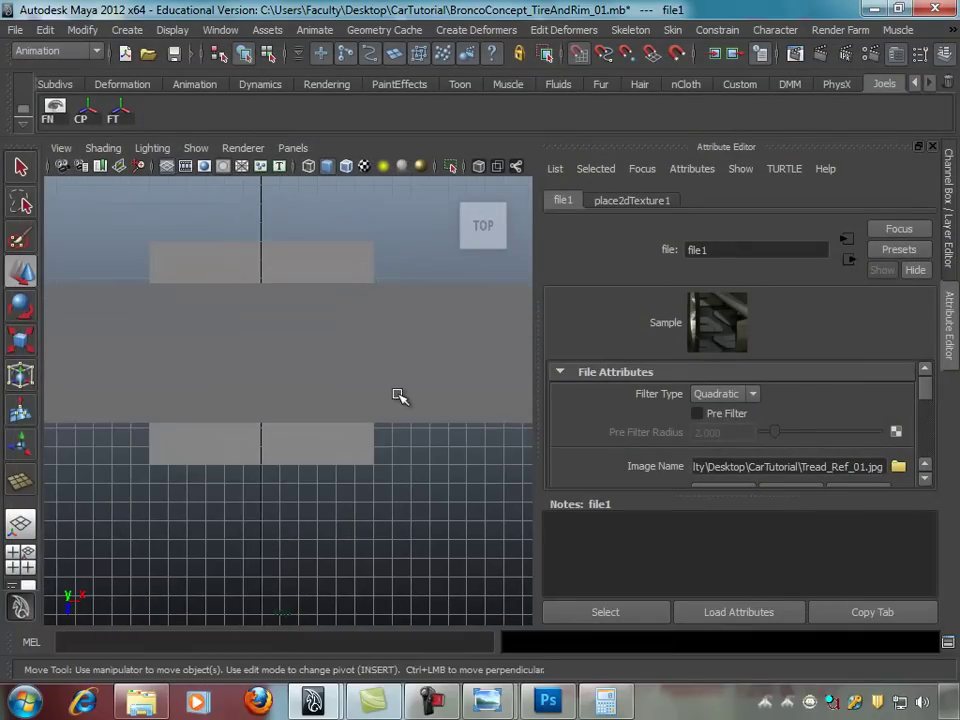
Step: Raise the textured pPlane2 up along Y above the grid
{"action": "left_click", "coordinate": [300, 263]}
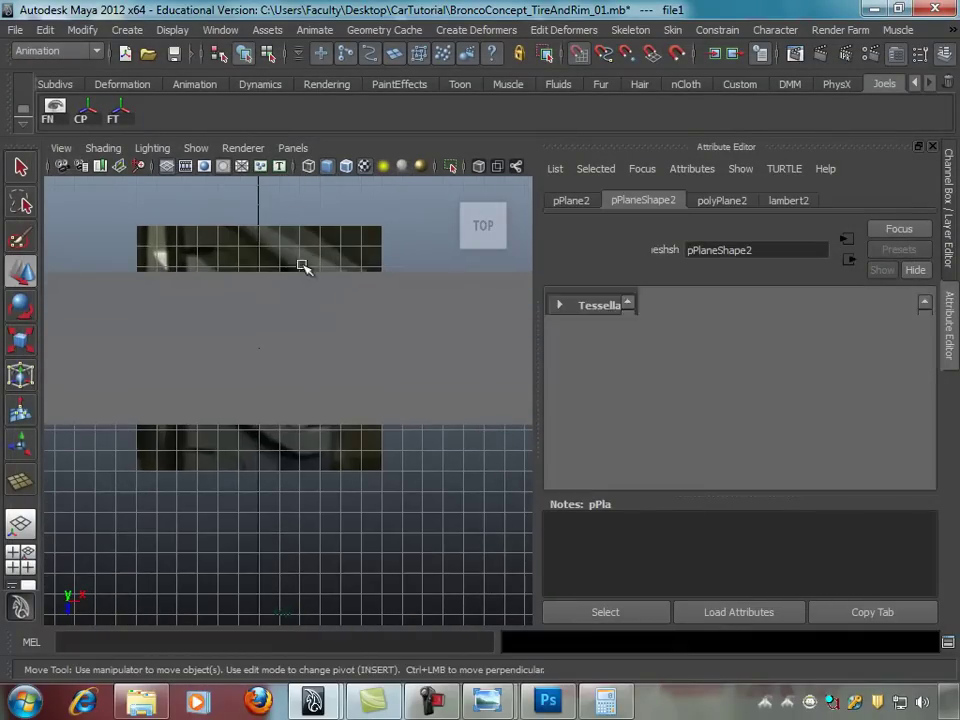
{"action": "key", "text": "space"}
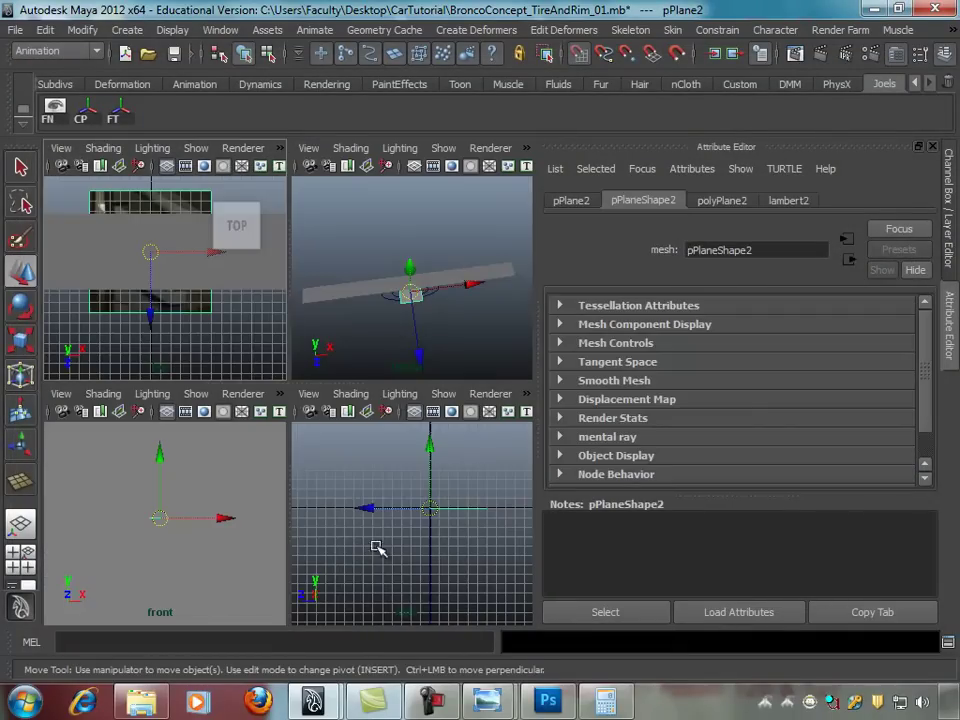
{"action": "middle_click_drag", "start_coordinate": [455, 495], "coordinate": [437, 506], "text": "alt"}
{"action": "key", "text": "w"}
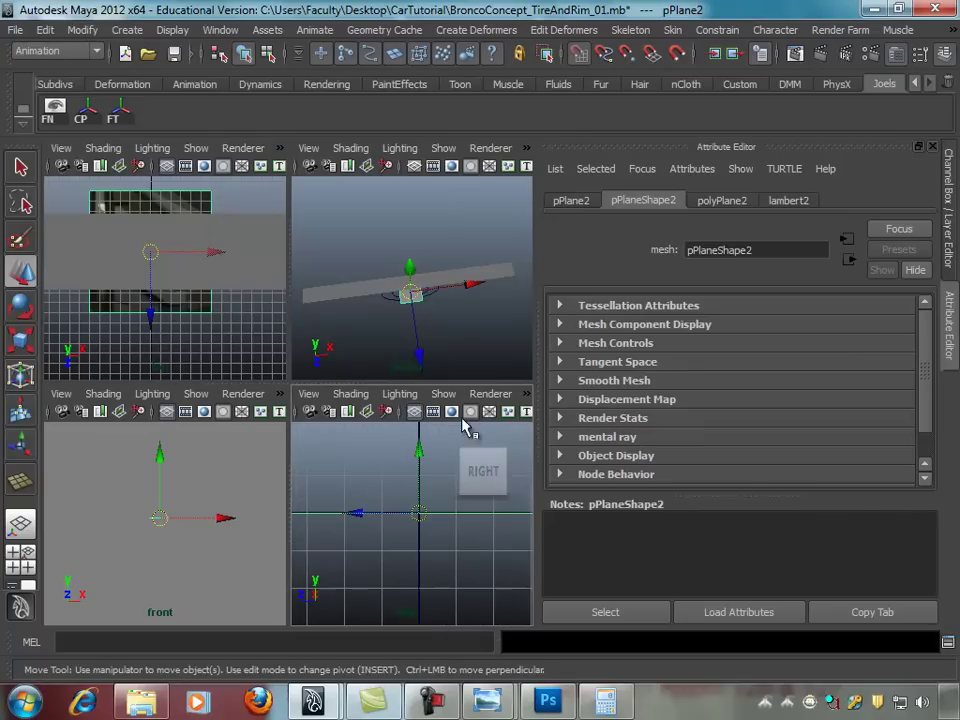
{"action": "left_click_drag", "start_coordinate": [419, 463], "coordinate": [421, 440]}
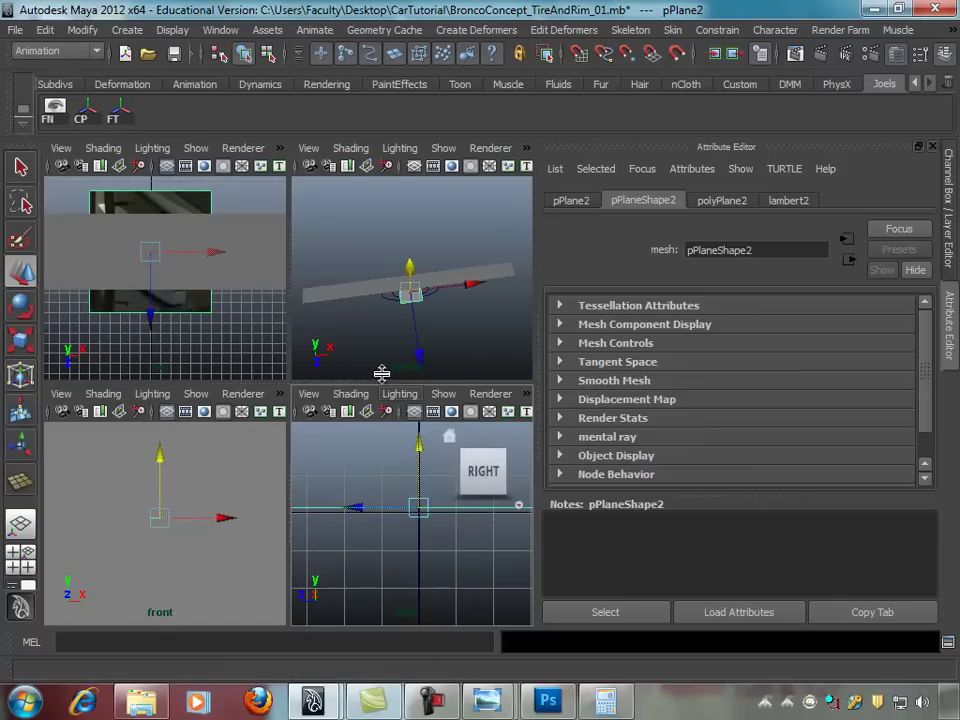
{"action": "left_click_drag", "start_coordinate": [440, 320], "coordinate": [405, 190], "text": "alt"}
Step: Rotate pPlane2 about 90° around Y in the maximized top view
{"action": "key", "text": "space"}
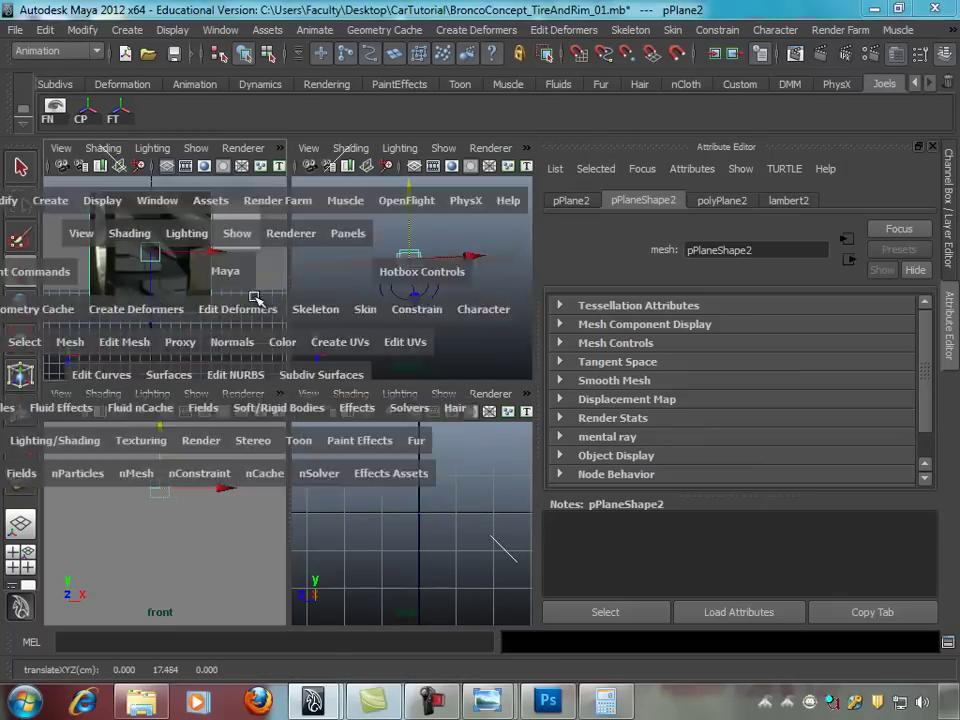
{"action": "mouse_move", "coordinate": [306, 329]}
{"action": "right_mouse_down", "text": "alt"}
{"action": "mouse_move", "coordinate": [426, 375]}
{"action": "mouse_move", "coordinate": [324, 368]}
{"action": "right_mouse_up", "text": "alt"}
{"action": "middle_click_drag", "start_coordinate": [324, 368], "coordinate": [354, 368], "text": "alt"}
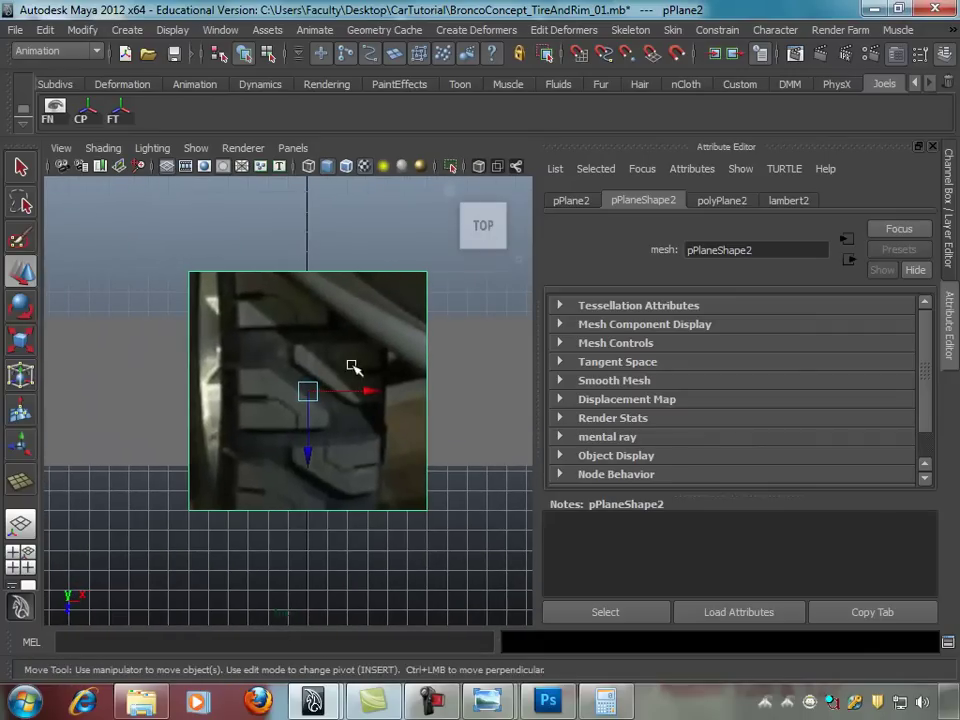
{"action": "key", "text": "e"}
{"action": "mouse_move", "coordinate": [246, 338]}
{"action": "left_mouse_down"}
{"action": "mouse_move", "coordinate": [233, 472]}
{"action": "mouse_move", "coordinate": [241, 471]}
{"action": "left_mouse_up"}
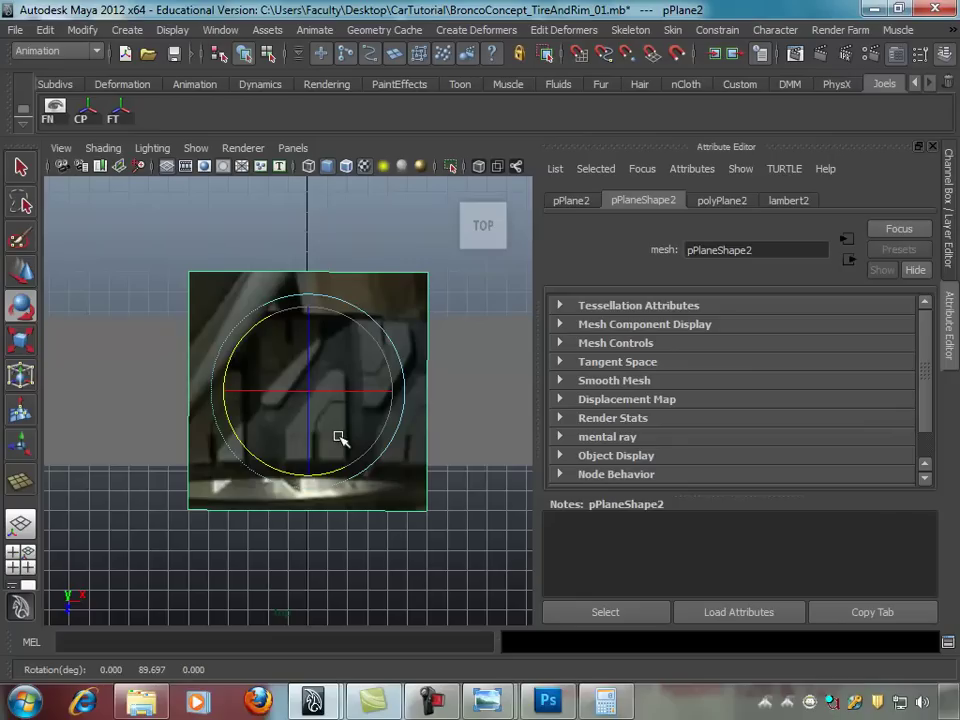
Step: Toggle the top view between wireframe and shaded display so the tread picture shows on pPlane2
{"action": "scroll", "coordinate": [360, 364], "scroll_direction": "up", "scroll_amount": 2}
{"action": "scroll", "coordinate": [354, 381], "scroll_direction": "up", "scroll_amount": 2}
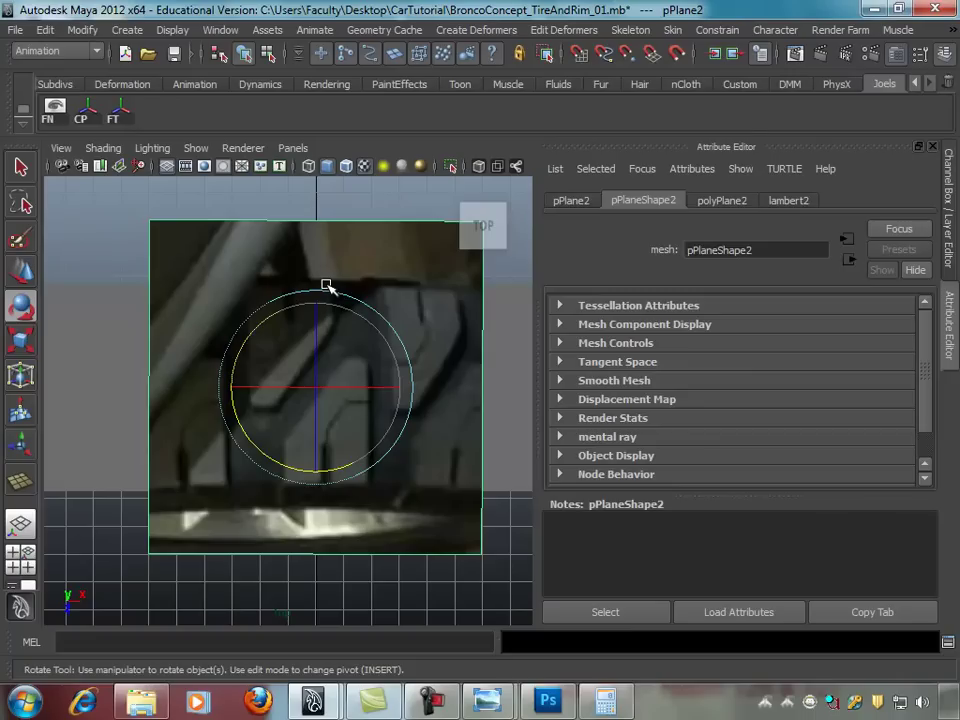
{"action": "scroll", "coordinate": [300, 278], "scroll_direction": "down", "scroll_amount": 2}
{"action": "scroll", "coordinate": [336, 281], "scroll_direction": "up", "scroll_amount": 1}
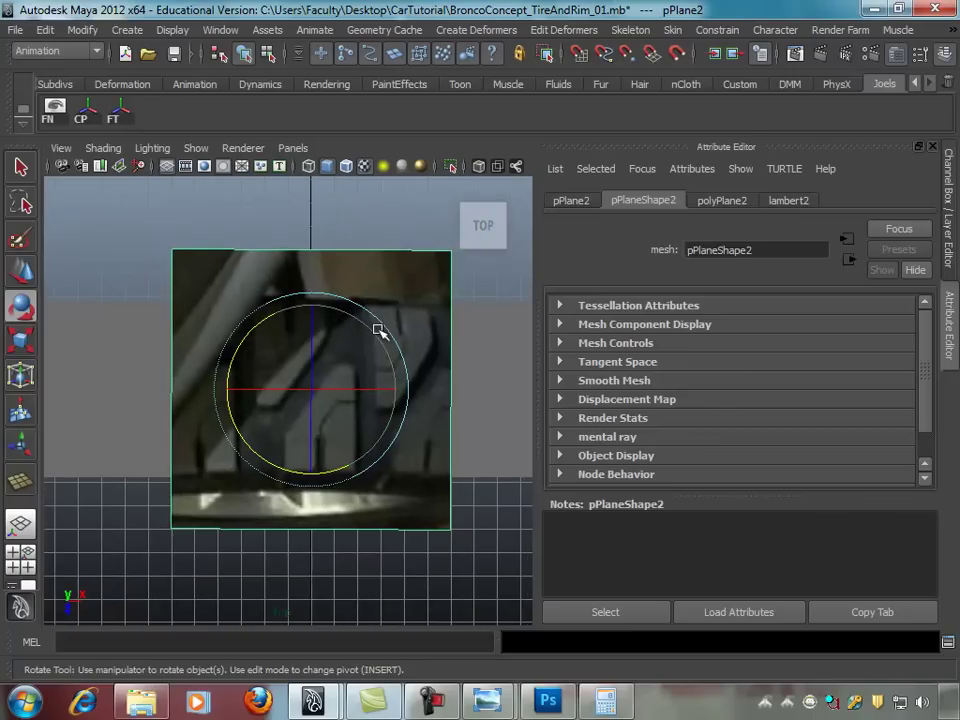
{"action": "scroll", "coordinate": [377, 322], "scroll_direction": "down", "scroll_amount": 1}
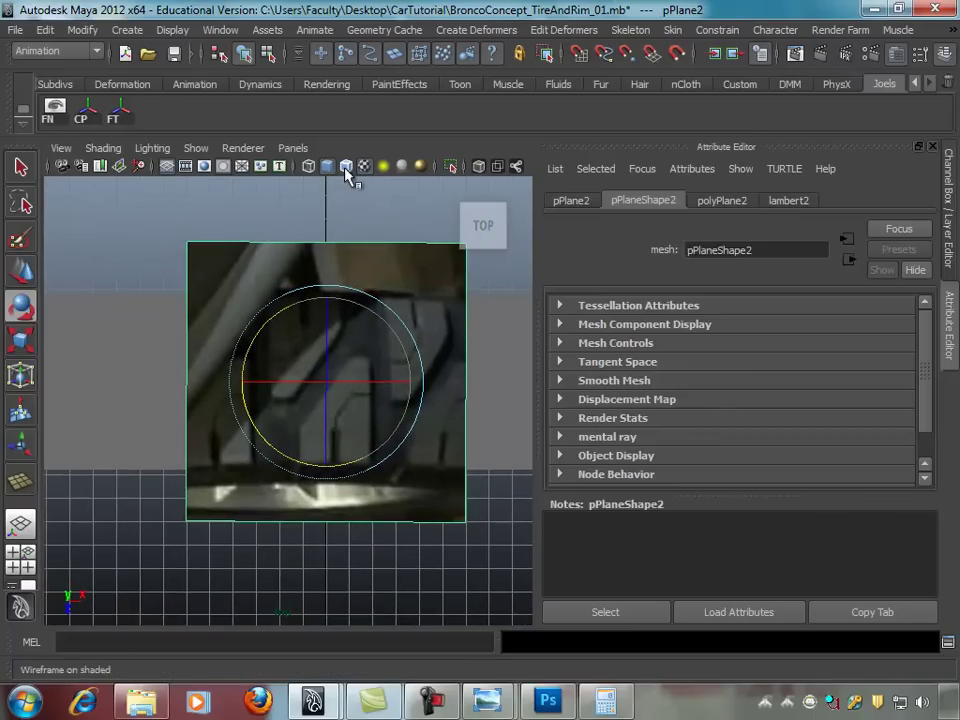
{"action": "left_click", "coordinate": [310, 168]}
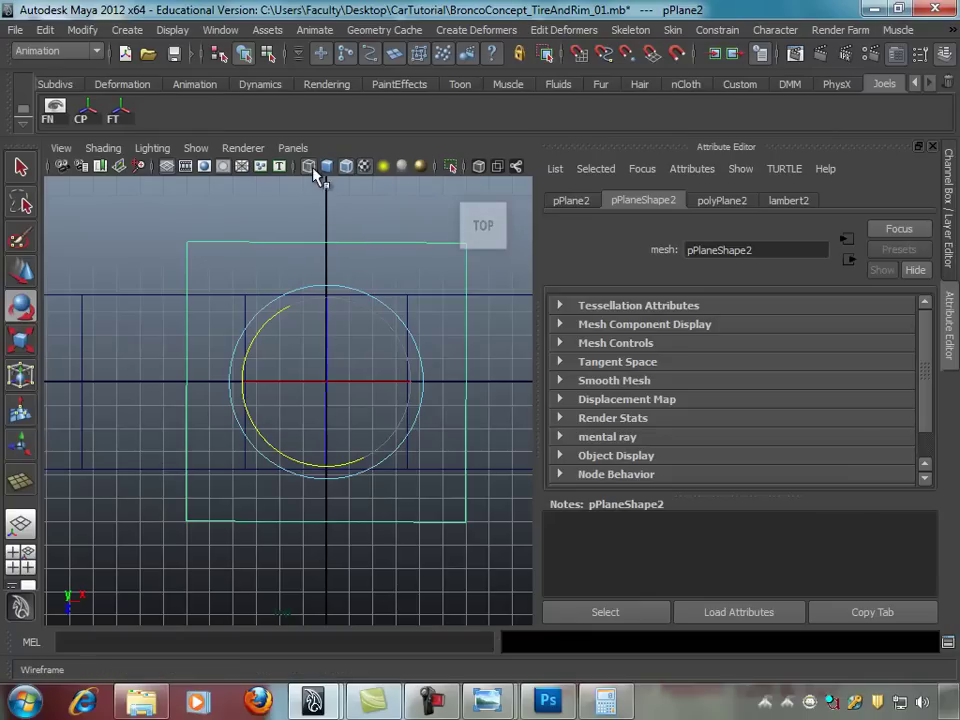
{"action": "left_click", "coordinate": [325, 168]}
Step: Lower the reference plane along Y to 15.378 in the front view
{"action": "key", "text": "e"}
{"action": "key", "text": "w"}
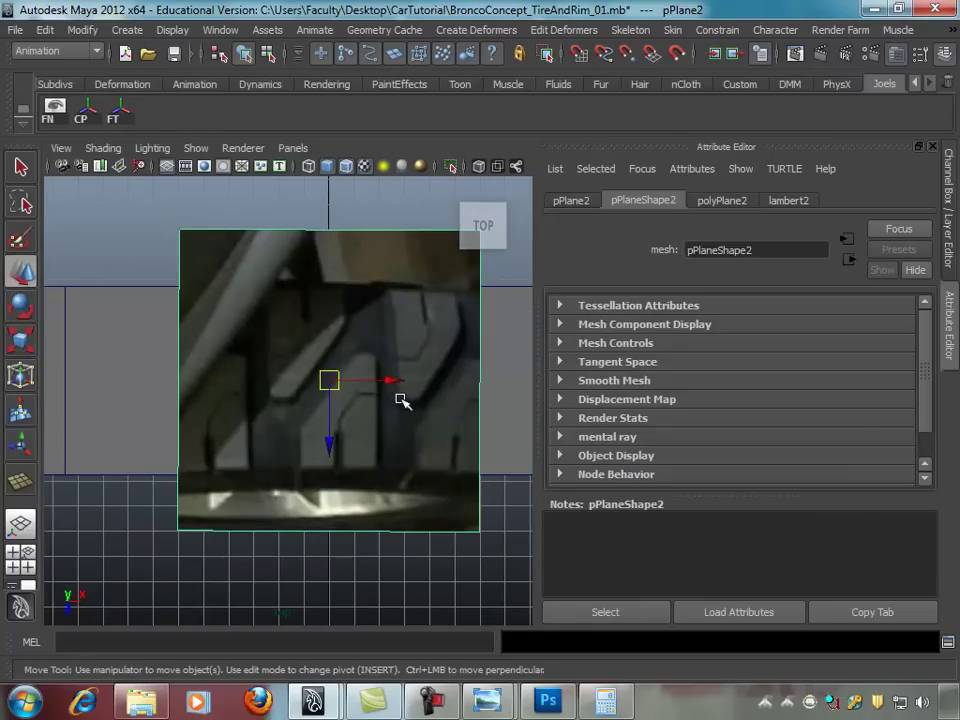
{"action": "key", "text": "space"}
{"action": "middle_click", "coordinate": [450, 476]}
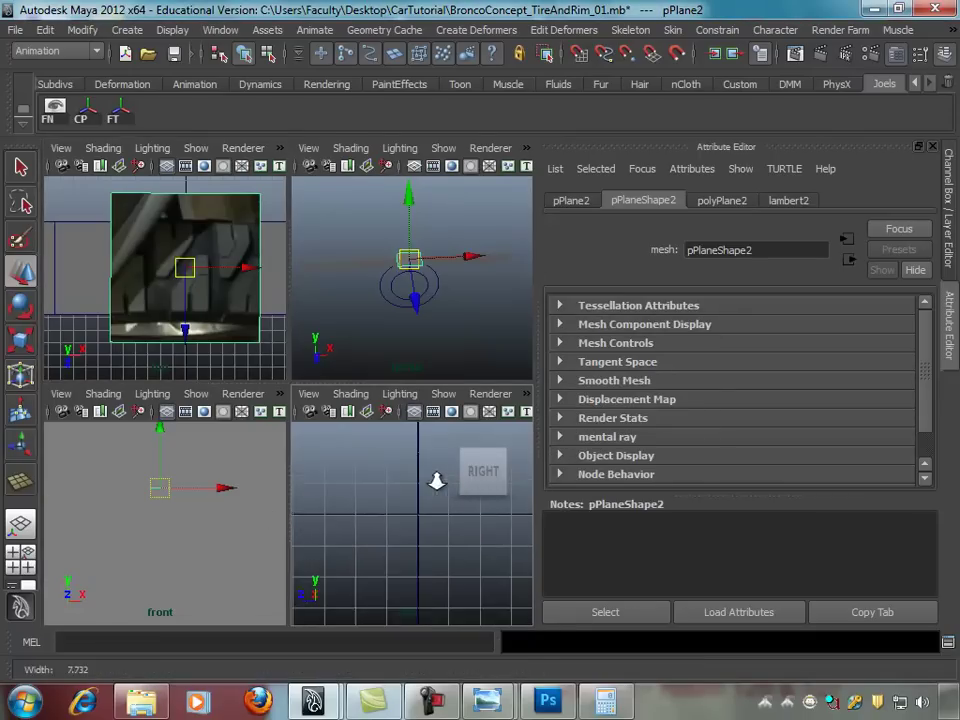
{"action": "middle_click_drag", "start_coordinate": [236, 467], "coordinate": [268, 521], "text": "alt"}
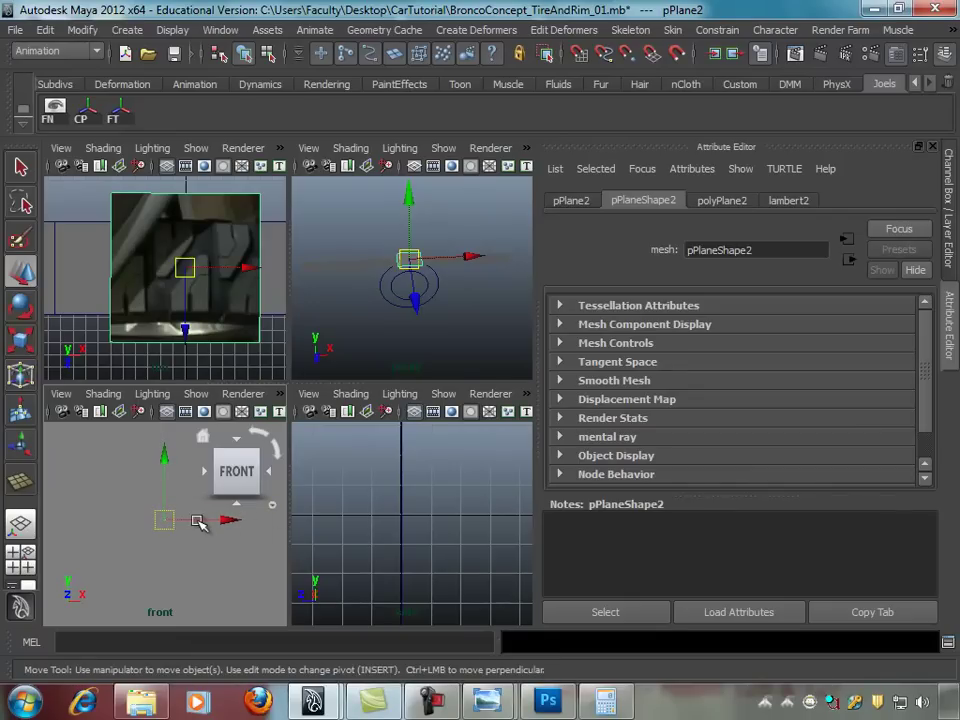
{"action": "scroll", "coordinate": [212, 519], "scroll_direction": "down", "scroll_amount": 3}
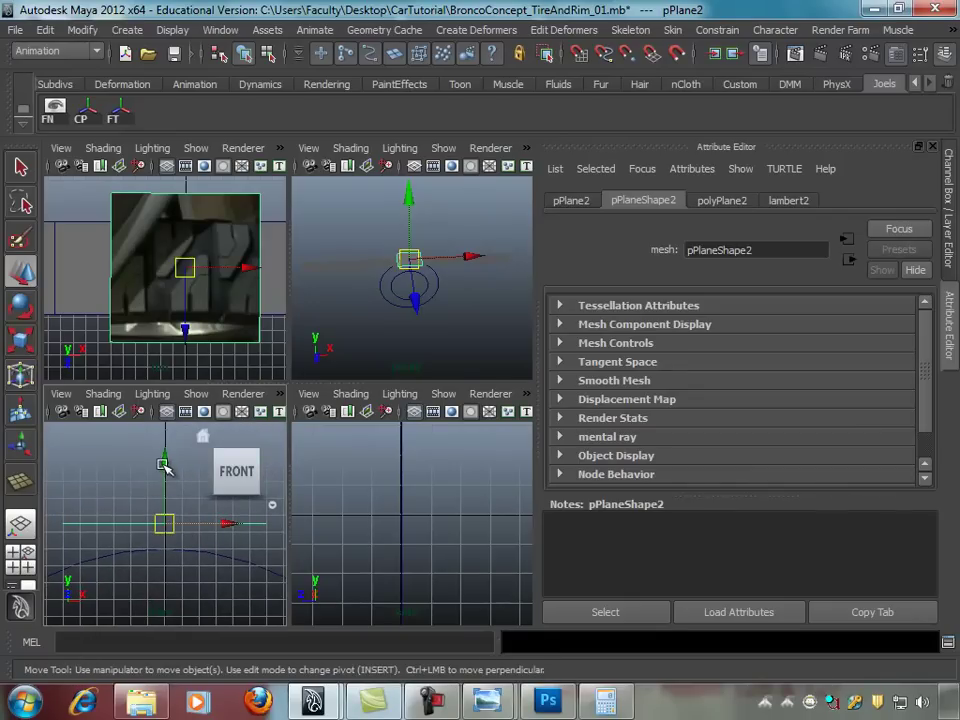
{"action": "left_click", "coordinate": [164, 460]}
{"action": "left_click_drag", "start_coordinate": [164, 460], "coordinate": [165, 491]}
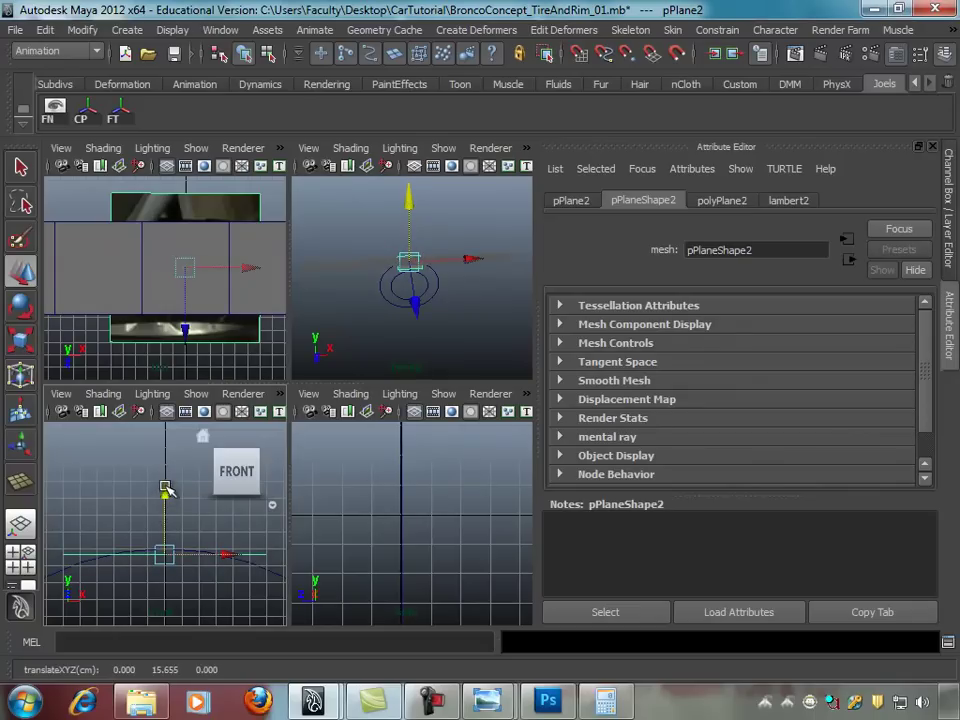
Step: Maximize the top view and turn on Shading > X-Ray so the plane is see-through
{"action": "key", "text": "space"}
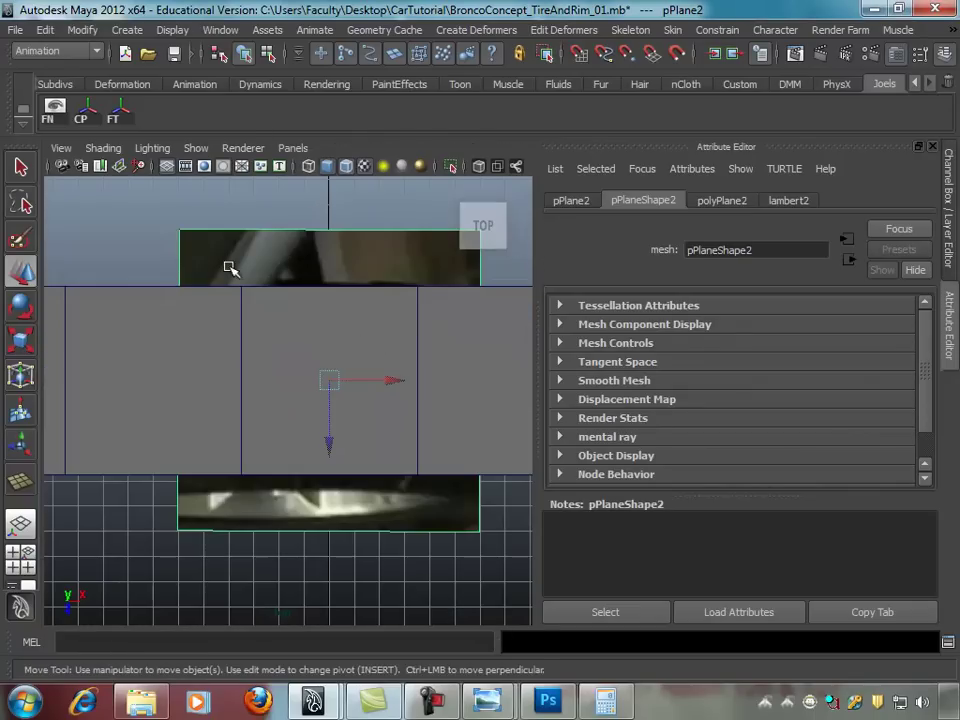
{"action": "left_click", "coordinate": [103, 148]}
{"action": "left_click", "coordinate": [120, 336]}
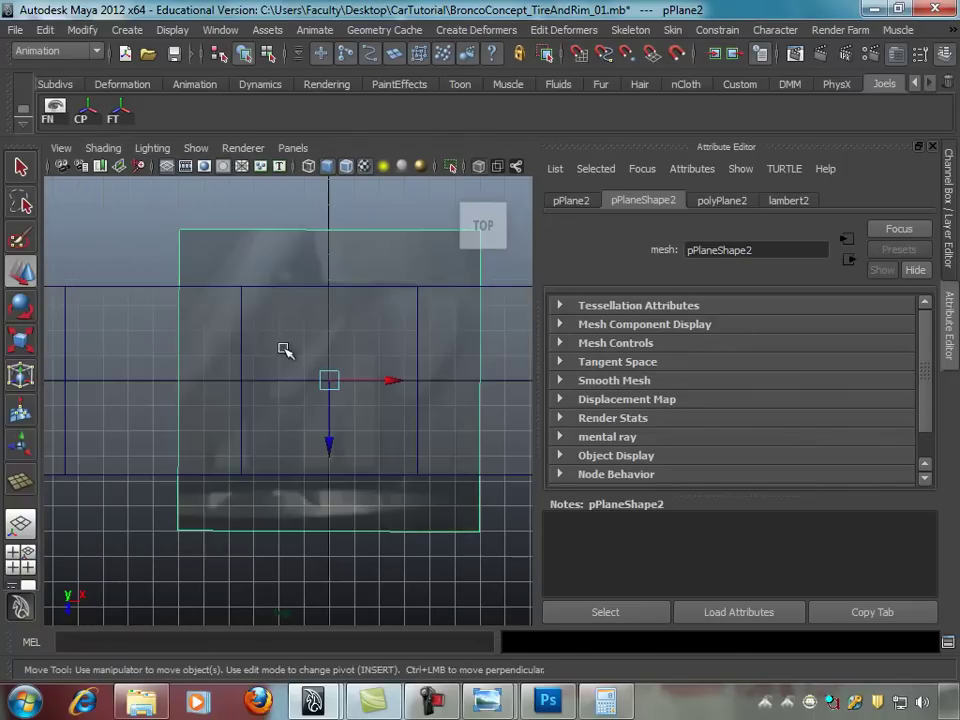
{"action": "scroll", "coordinate": [441, 352], "scroll_direction": "up", "scroll_amount": 3}
{"action": "middle_click_drag", "start_coordinate": [441, 352], "coordinate": [389, 335], "text": "alt"}
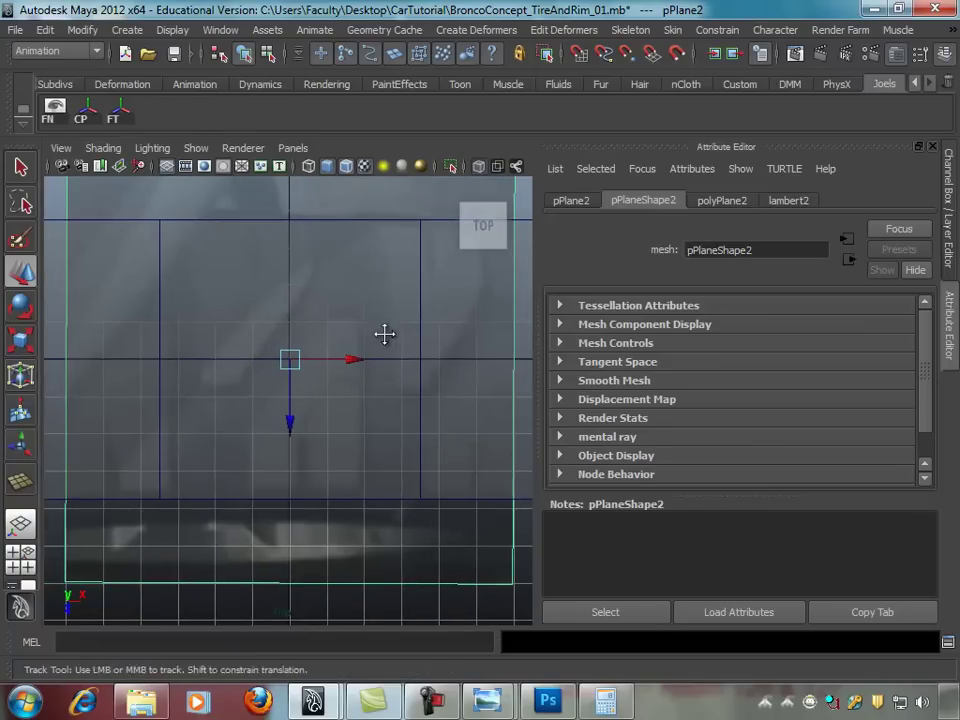
{"action": "right_click_drag", "start_coordinate": [403, 272], "coordinate": [340, 340], "text": "alt"}
Step: Nudge the reference plane slightly along Z in the top view, then deselect it
{"action": "mouse_move", "coordinate": [303, 391]}
{"action": "left_mouse_down"}
{"action": "mouse_move", "coordinate": [333, 396]}
{"action": "mouse_move", "coordinate": [356, 380]}
{"action": "left_mouse_up"}
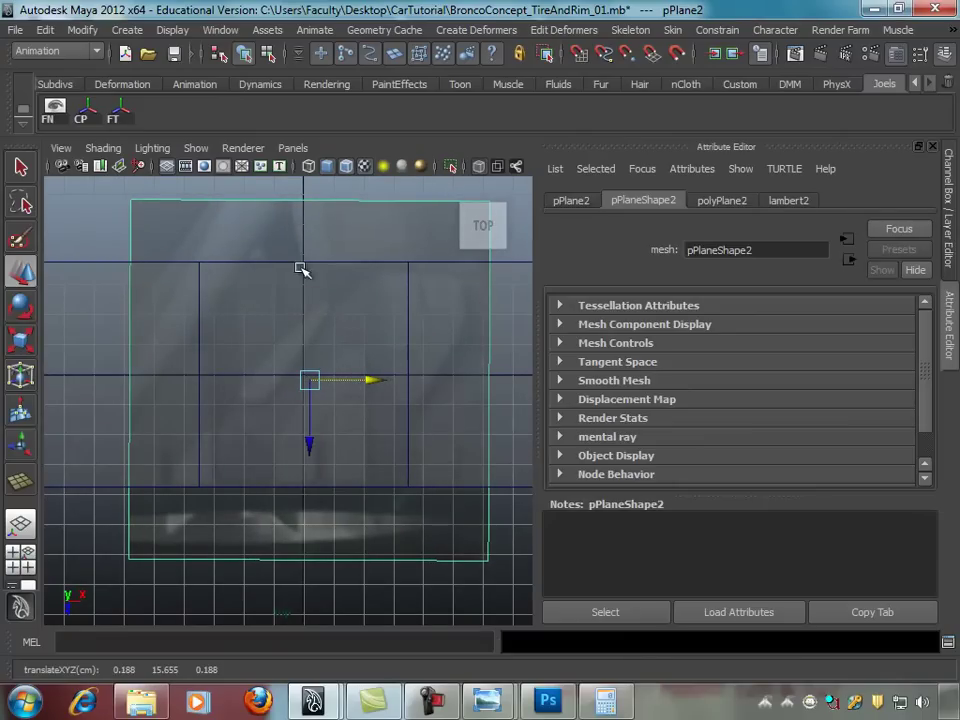
{"action": "left_click", "coordinate": [310, 407]}
{"action": "left_click_drag", "start_coordinate": [310, 407], "coordinate": [310, 404]}
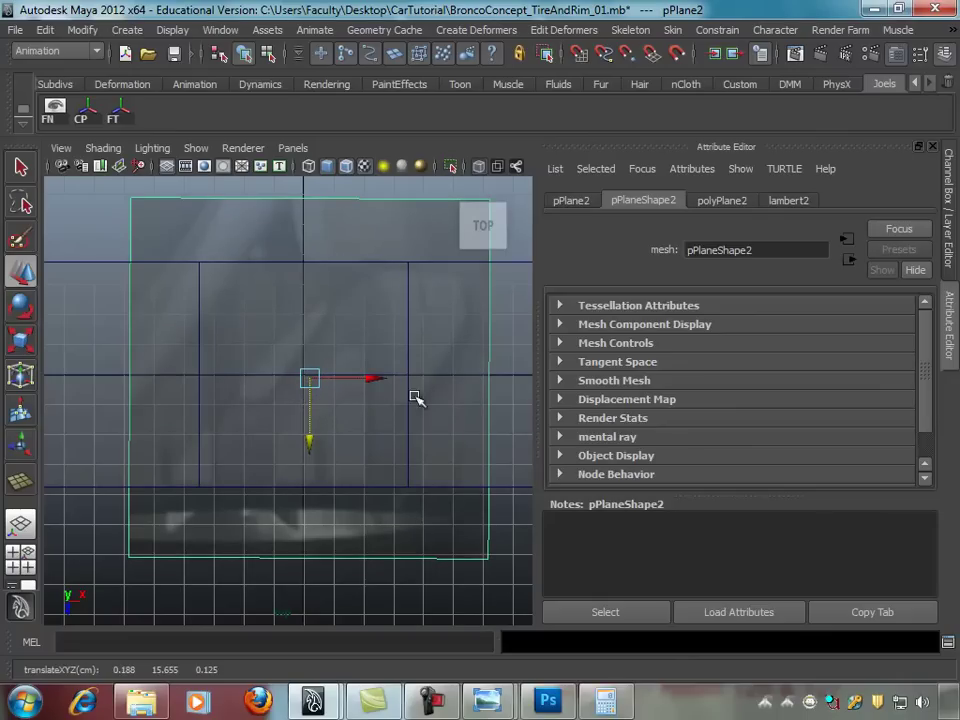
{"action": "left_click", "coordinate": [86, 170]}
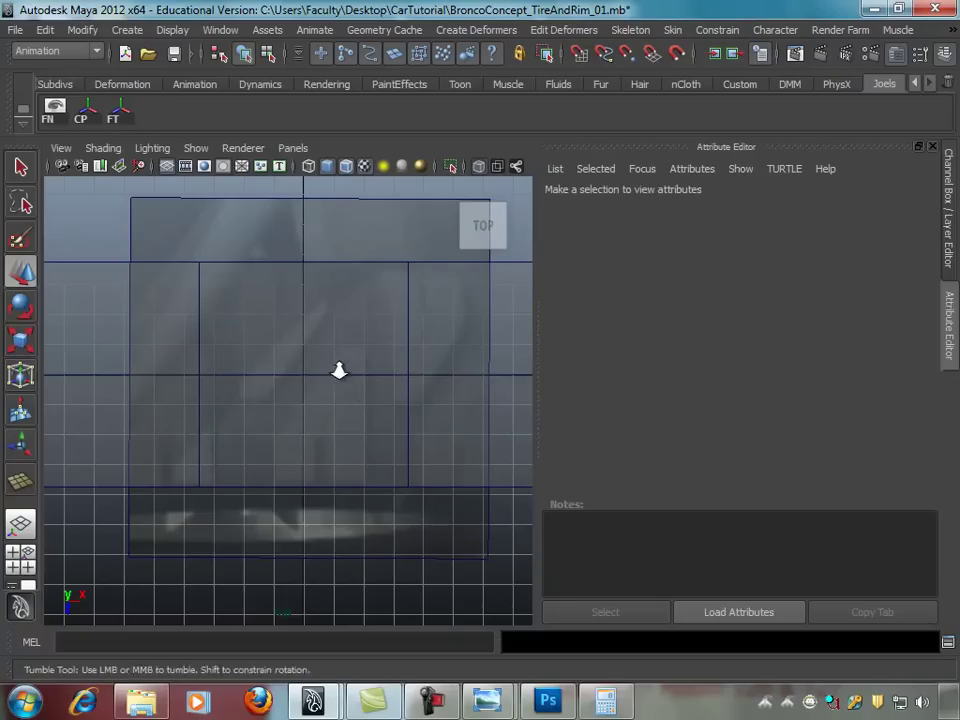
Step: Frame the tread block, switch to the Polygons menu set and start Mesh > Create Polygon Tool
{"action": "right_click_drag", "start_coordinate": [339, 369], "coordinate": [323, 371], "text": "alt"}
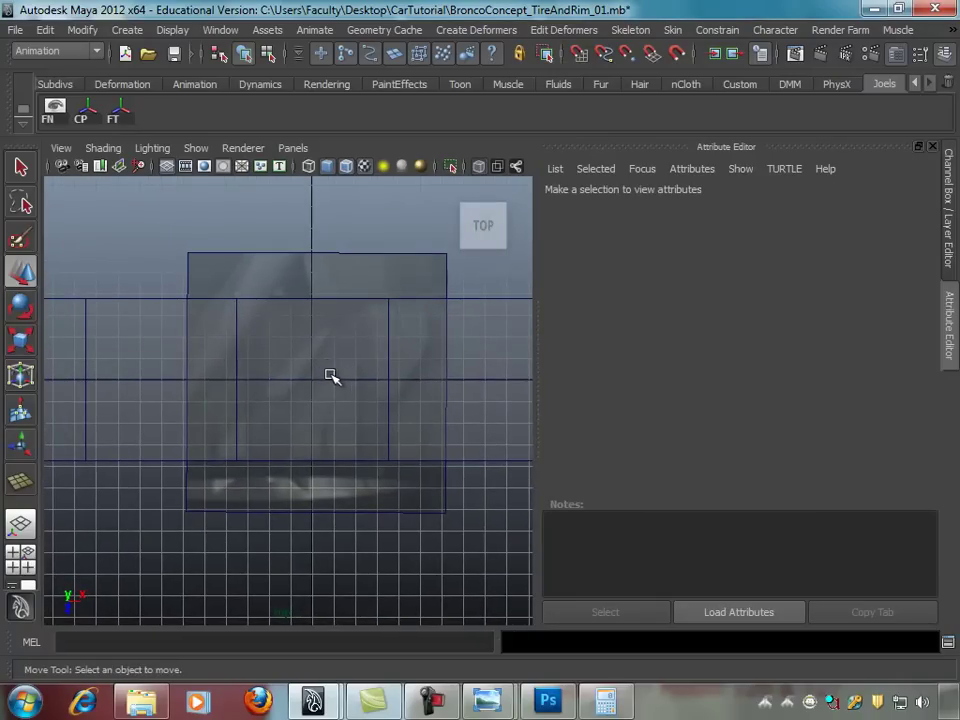
{"action": "right_click_drag", "start_coordinate": [321, 364], "coordinate": [370, 383], "text": "alt"}
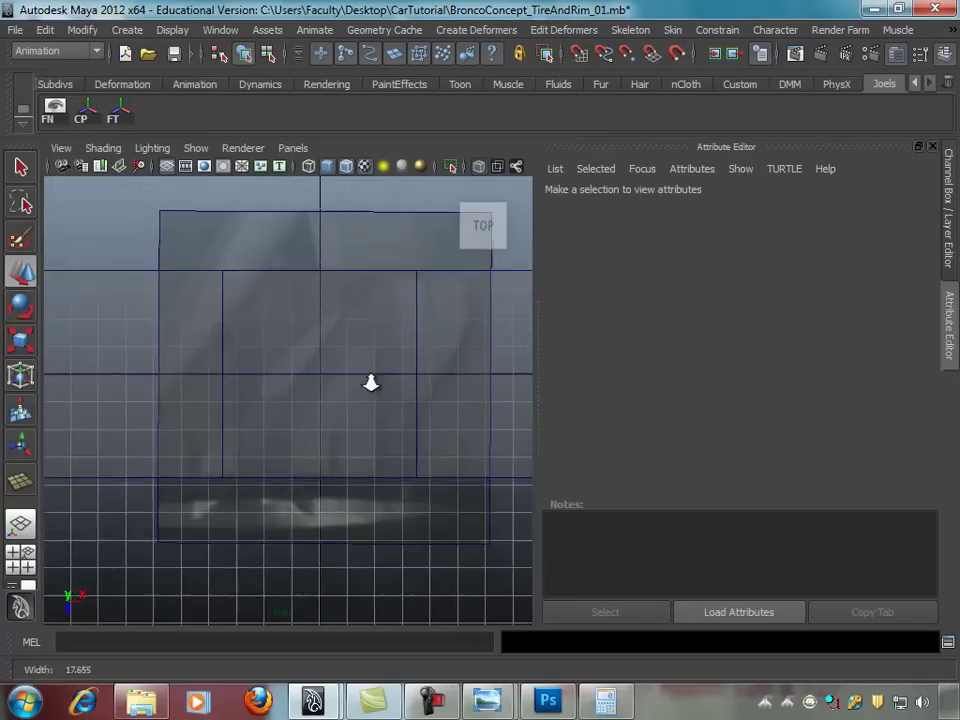
{"action": "middle_click_drag", "start_coordinate": [370, 383], "coordinate": [328, 371], "text": "alt"}
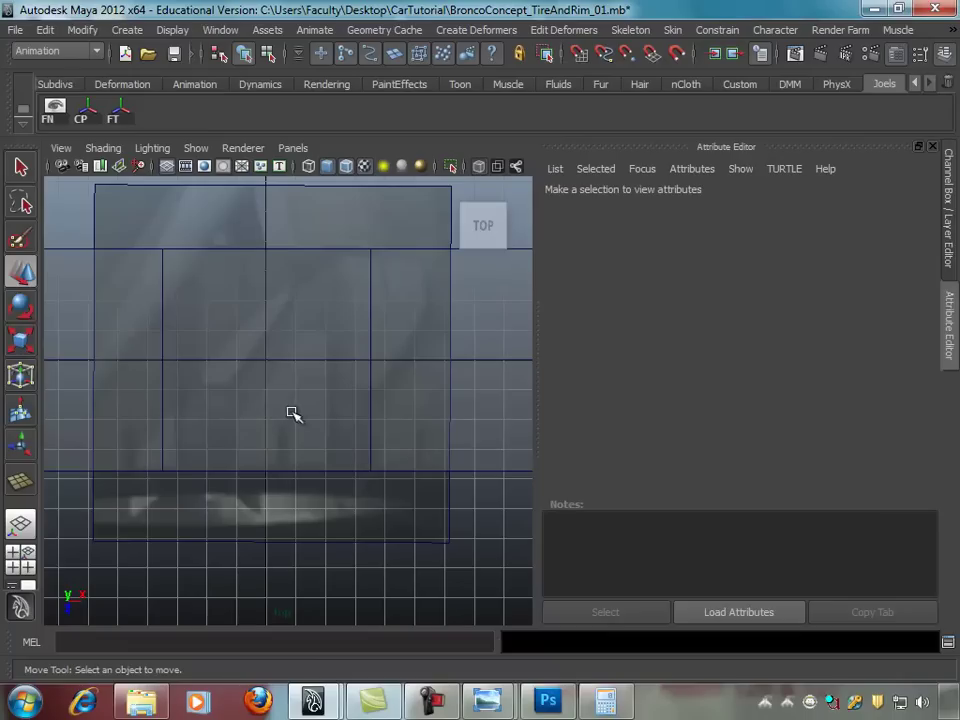
{"action": "right_click_drag", "start_coordinate": [293, 413], "coordinate": [372, 436], "text": "alt"}
{"action": "mouse_move", "coordinate": [370, 434]}
{"action": "middle_mouse_down", "text": "alt"}
{"action": "mouse_move", "coordinate": [411, 420]}
{"action": "mouse_move", "coordinate": [422, 429]}
{"action": "middle_mouse_up", "text": "alt"}
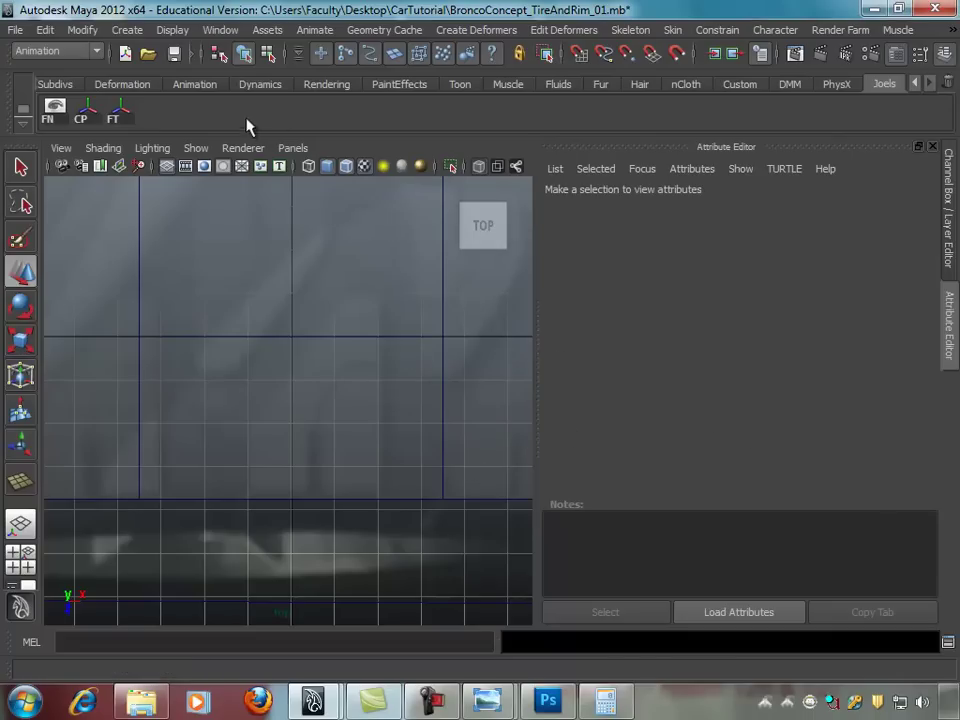
{"action": "left_click", "coordinate": [53, 51]}
{"action": "left_click", "coordinate": [42, 80]}
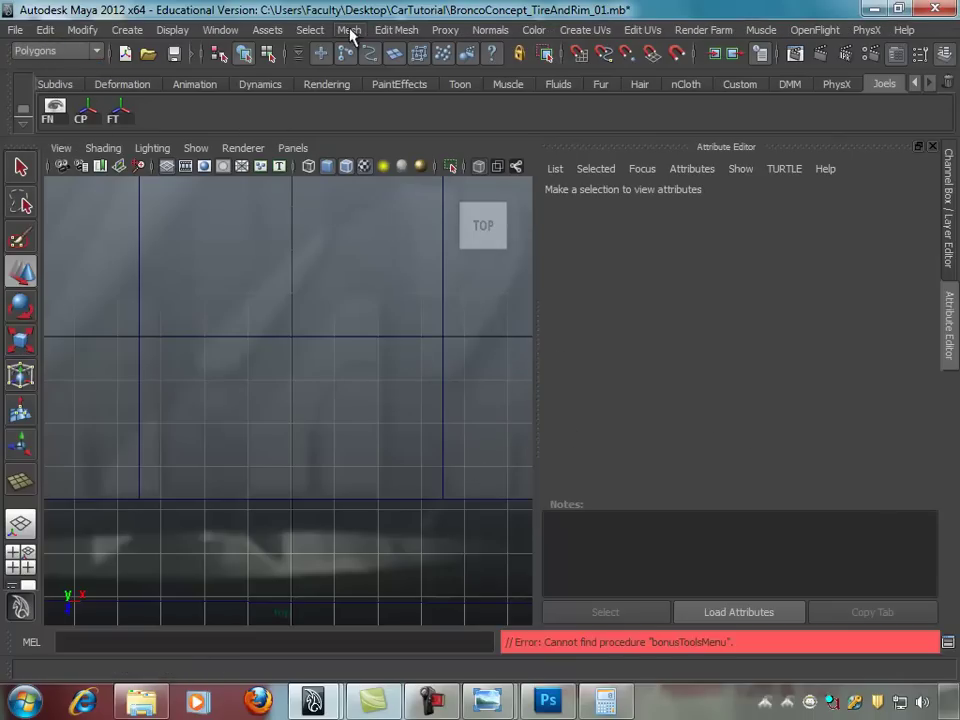
{"action": "left_click", "coordinate": [348, 30]}
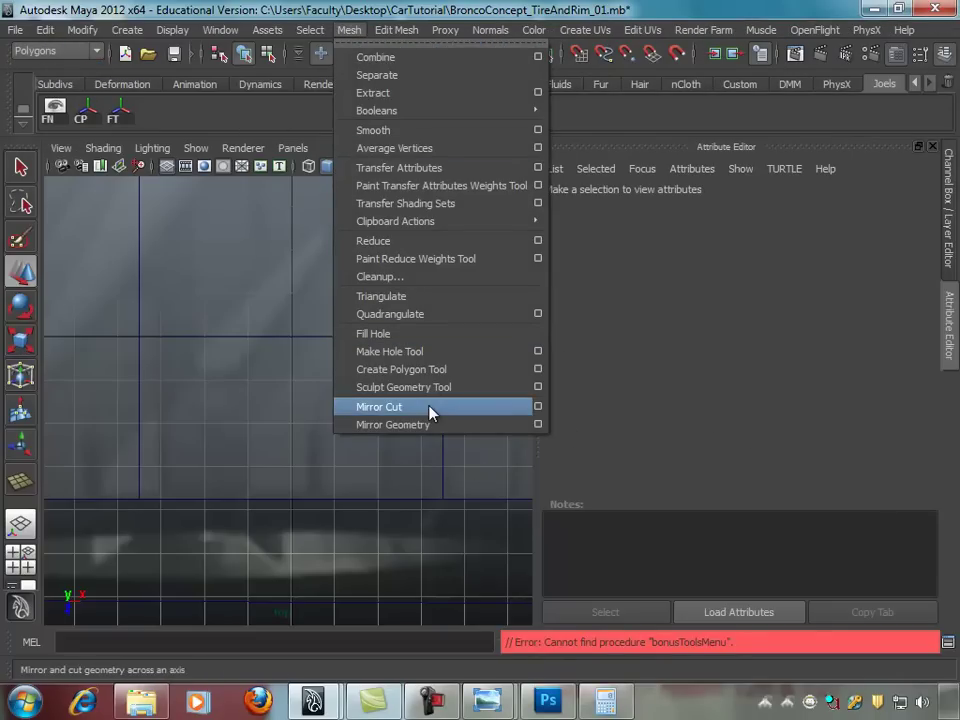
{"action": "left_click", "coordinate": [413, 369]}
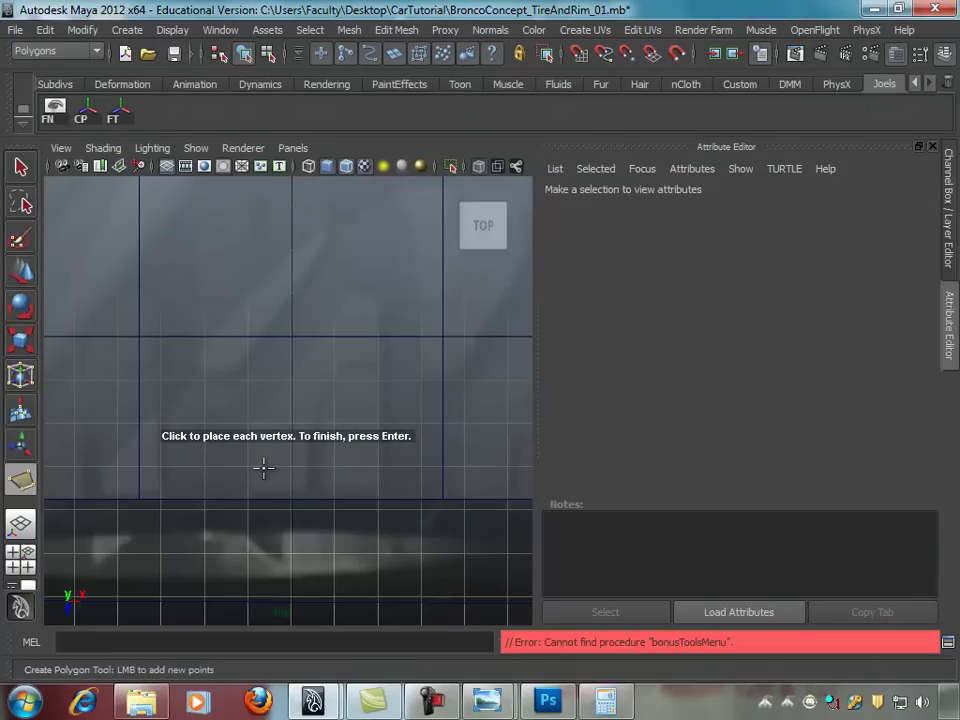
Step: Place the first two vertices up the block's bottom-left edge, removing a misplaced third point
{"action": "scroll", "coordinate": [386, 465], "scroll_direction": "up", "scroll_amount": 2}
{"action": "middle_click_drag", "start_coordinate": [386, 465], "coordinate": [384, 405], "text": "alt"}
{"action": "middle_click_drag", "start_coordinate": [383, 334], "coordinate": [354, 403], "text": "alt"}
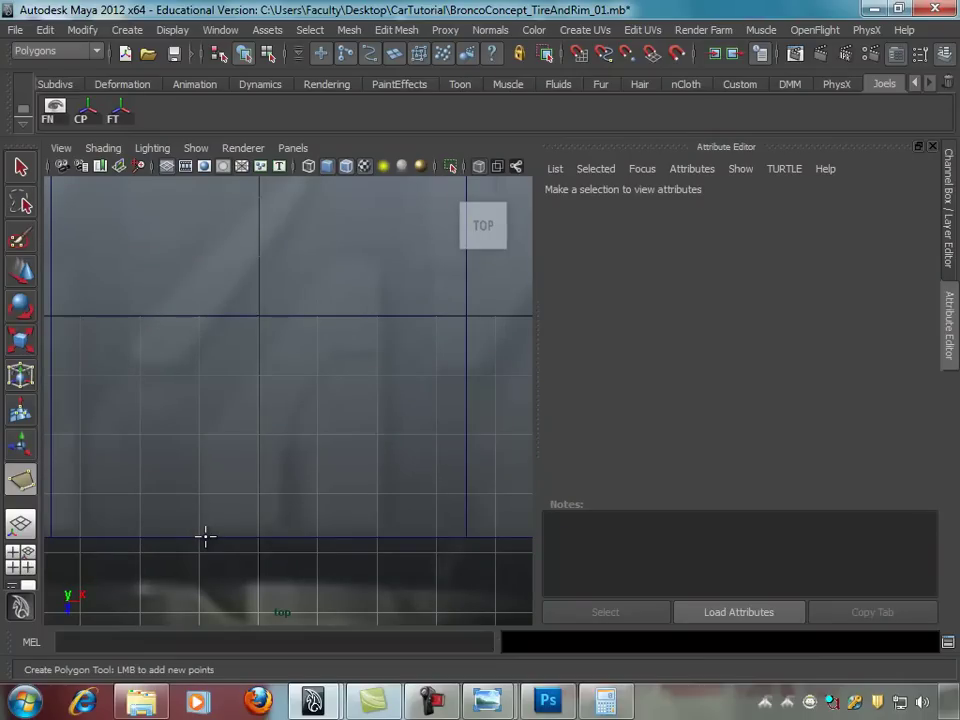
{"action": "left_click", "coordinate": [205, 538]}
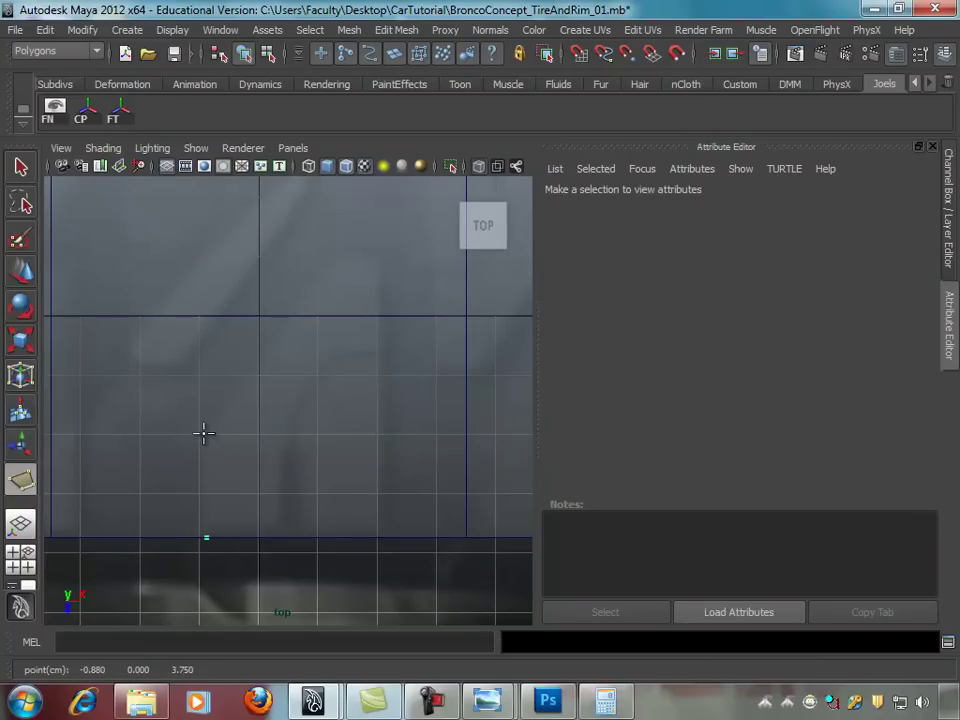
{"action": "left_click", "coordinate": [205, 438]}
{"action": "left_click", "coordinate": [325, 263], "text": "shift"}
{"action": "key", "text": "BackSpace"}
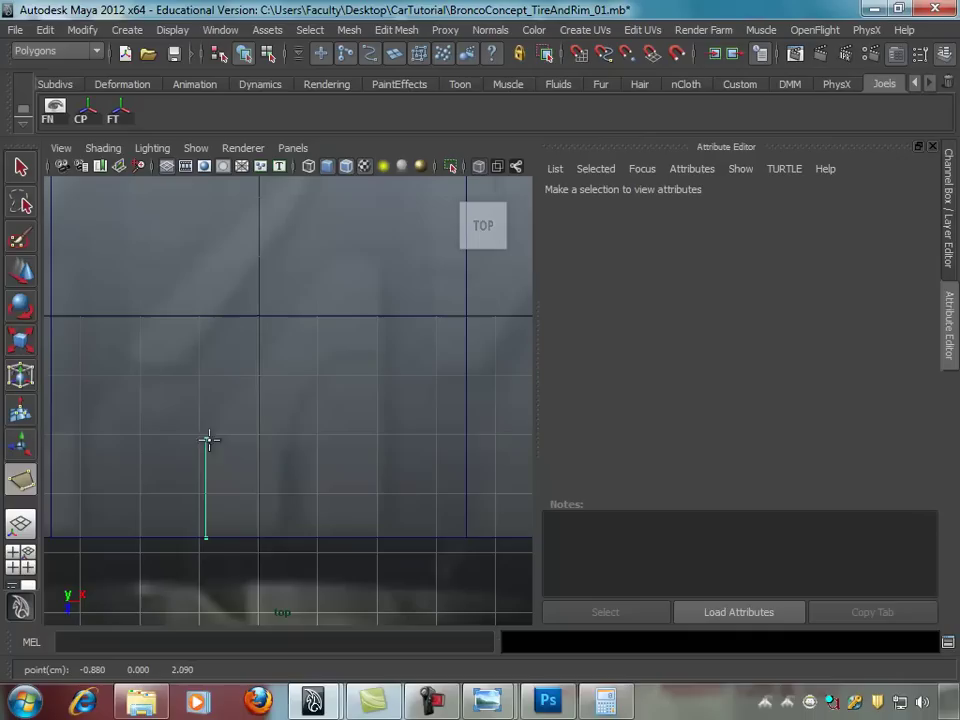
Step: Place the top-left corner vertex, keeping it after removing the trial right-side and notch points
{"action": "left_click", "coordinate": [330, 262]}
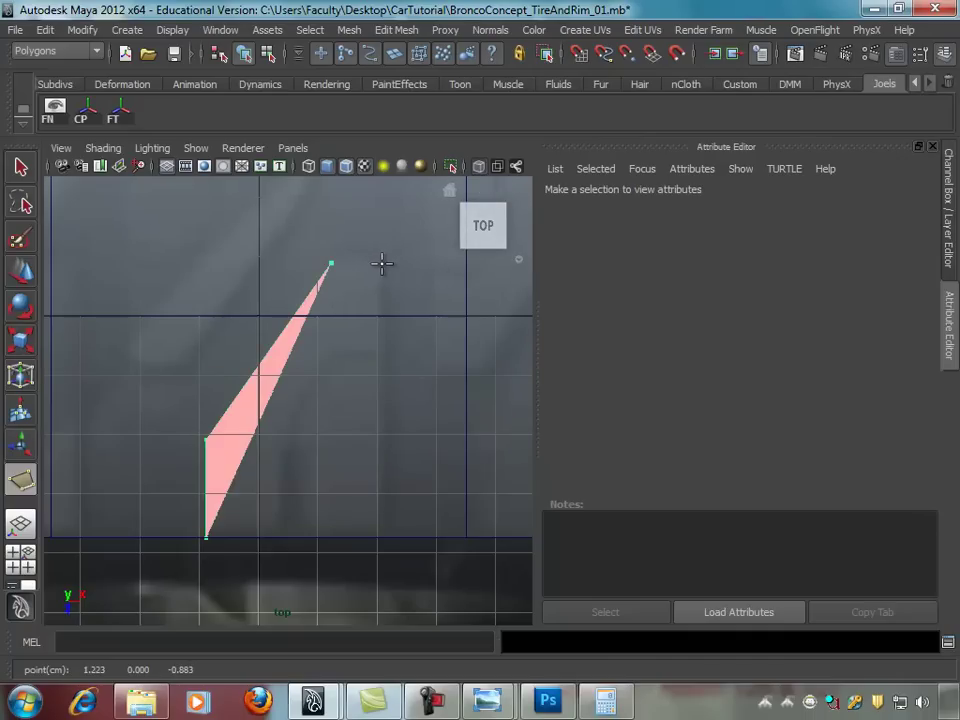
{"action": "left_click", "coordinate": [382, 263]}
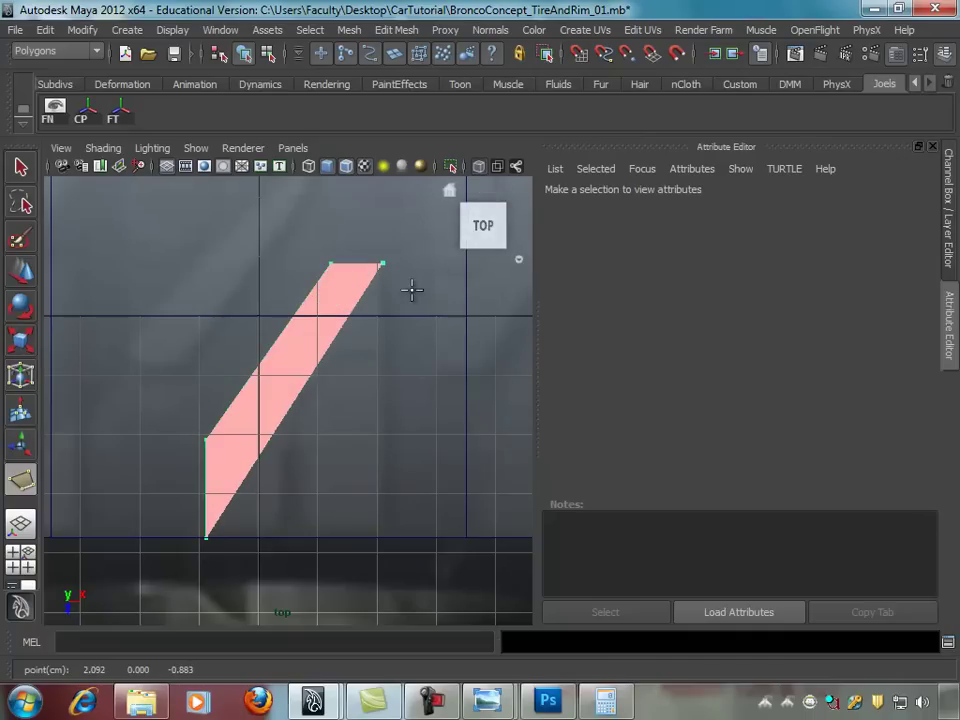
{"action": "left_click", "coordinate": [383, 350]}
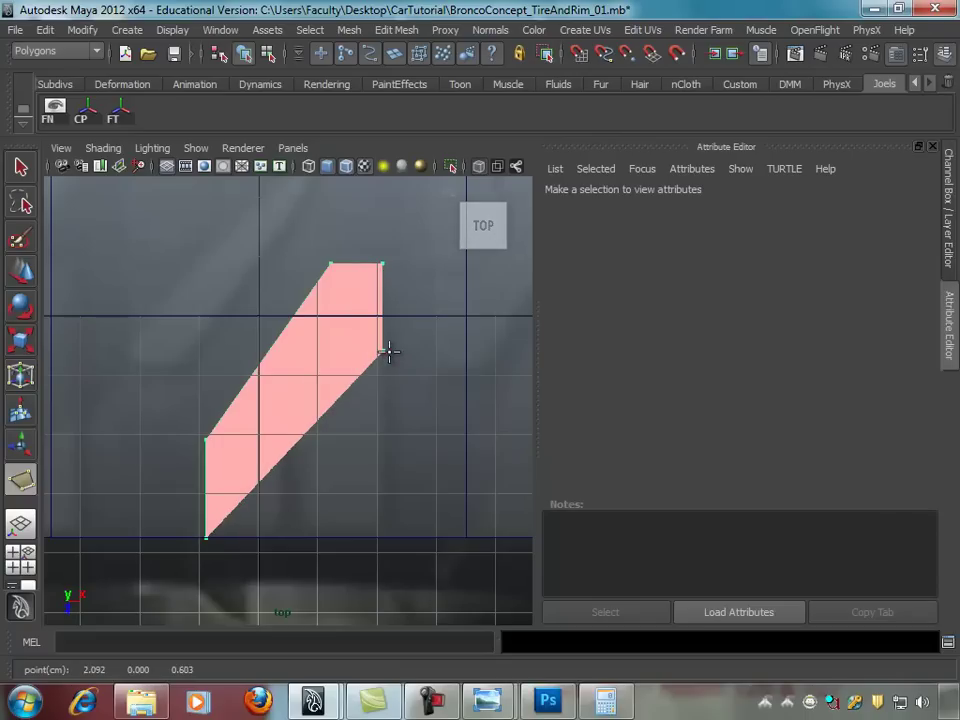
{"action": "left_click", "coordinate": [328, 352]}
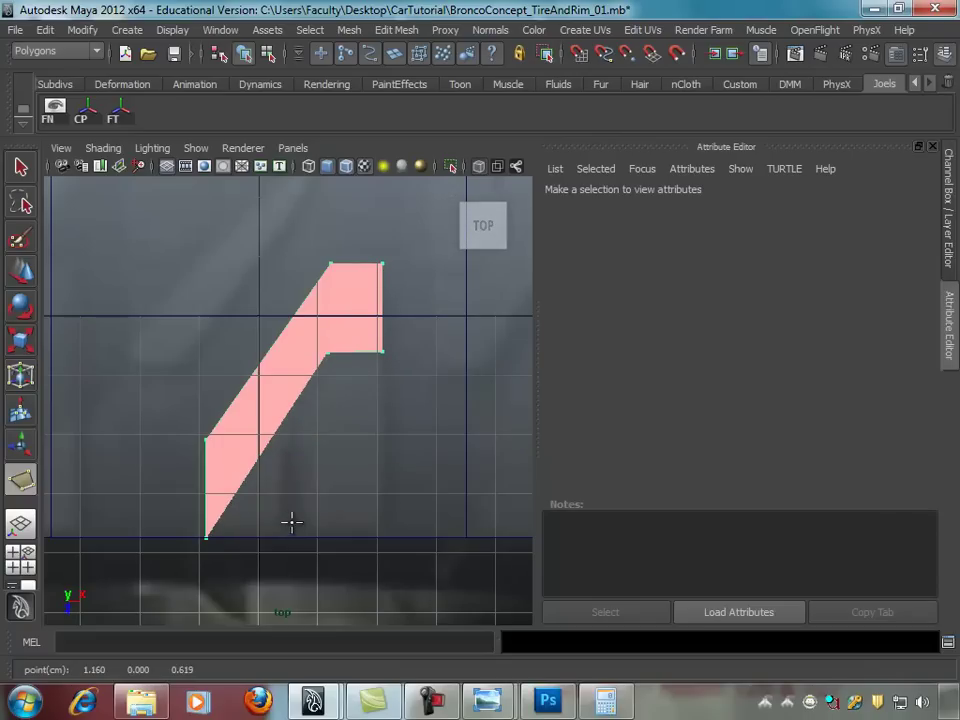
{"action": "key", "text": "BackSpace"}
{"action": "key", "text": "BackSpace"}
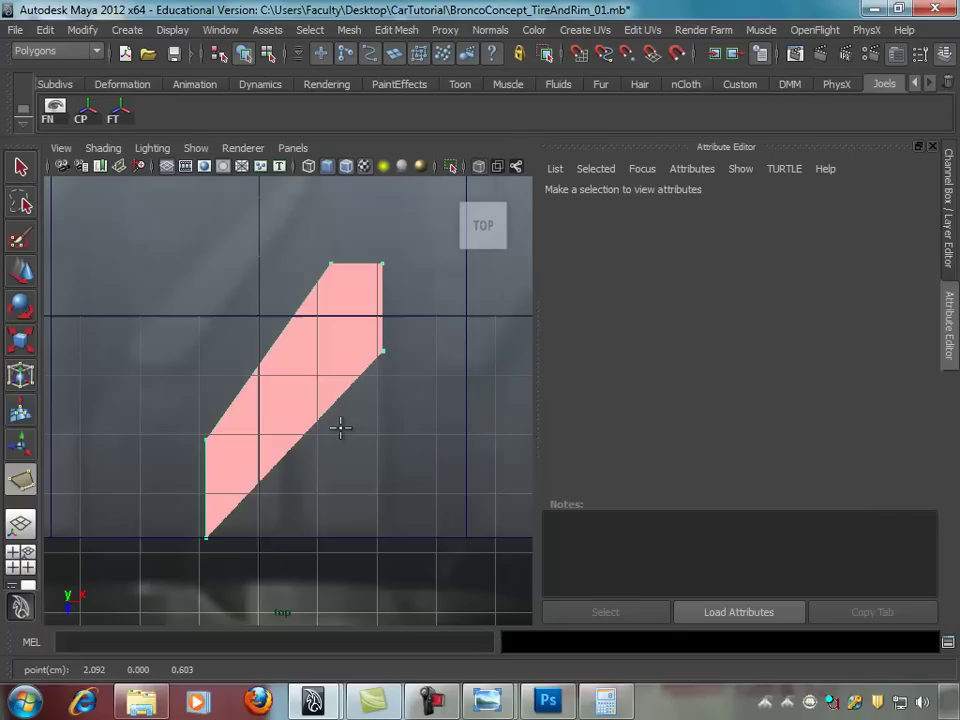
{"action": "key", "text": "BackSpace"}
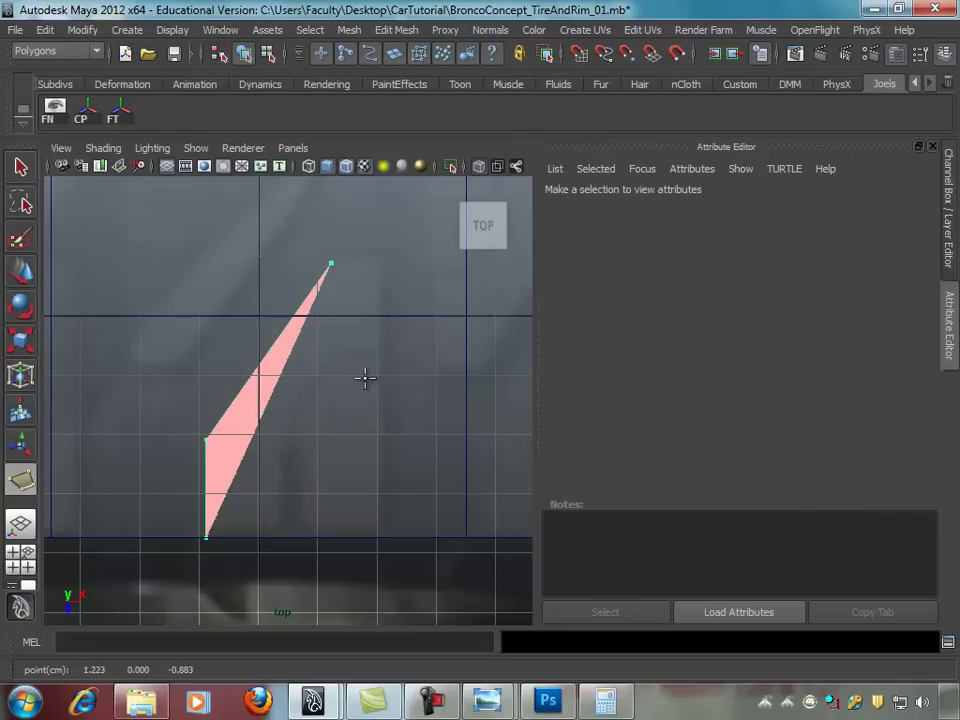
{"action": "mouse_move", "coordinate": [483, 226]}
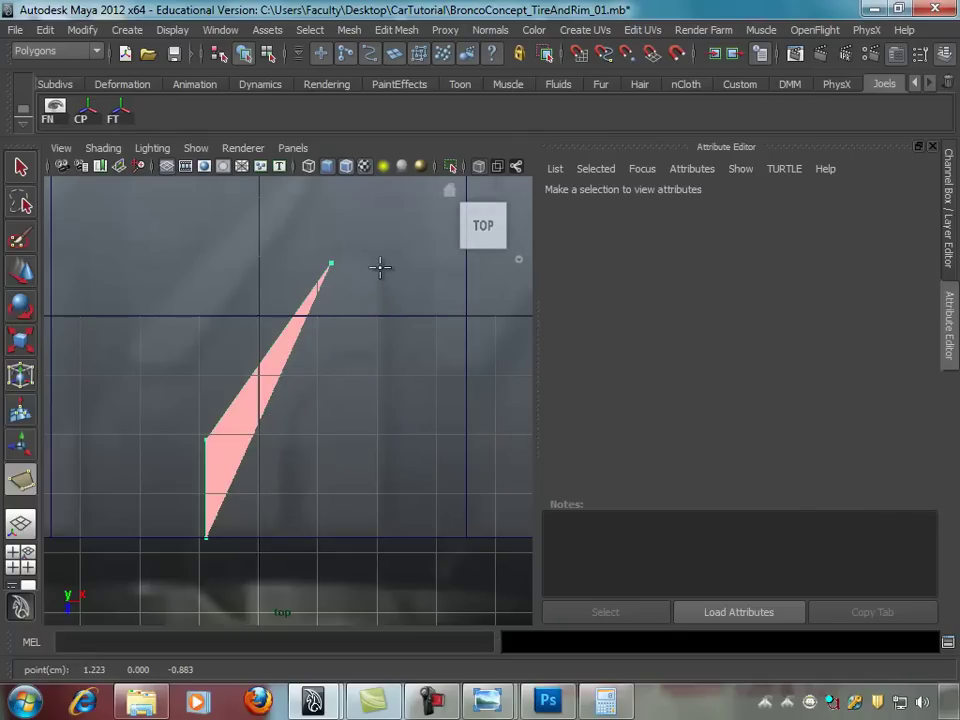
Step: Add the top-right, right-edge, inner notch, slanted-edge and bottom vertices to complete the bent outline
{"action": "left_click", "coordinate": [381, 263]}
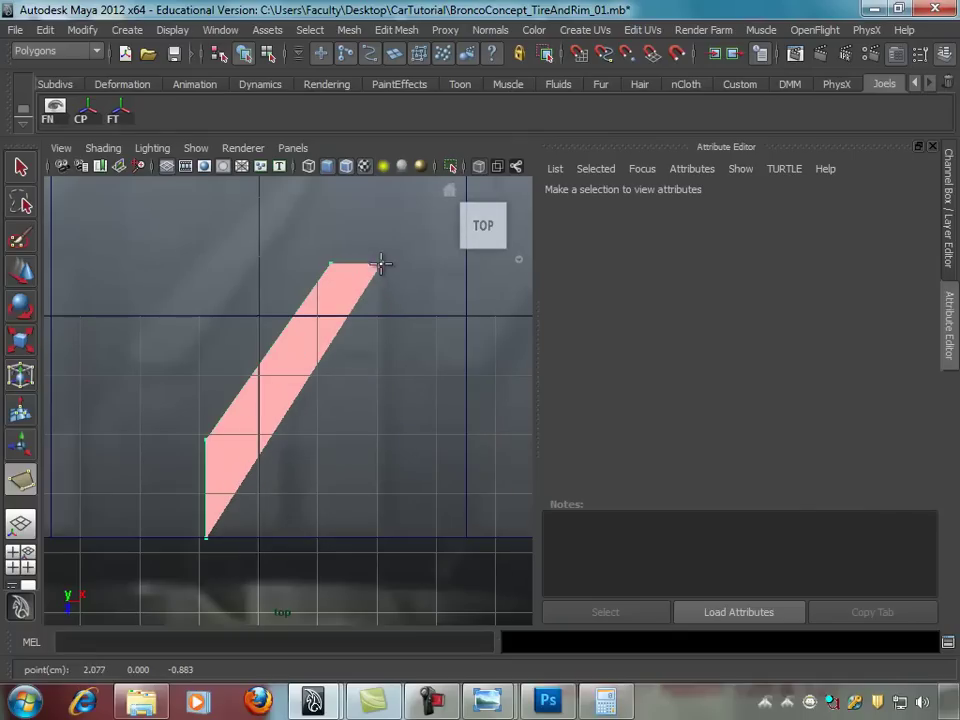
{"action": "left_click", "coordinate": [381, 350]}
{"action": "left_click", "coordinate": [332, 351]}
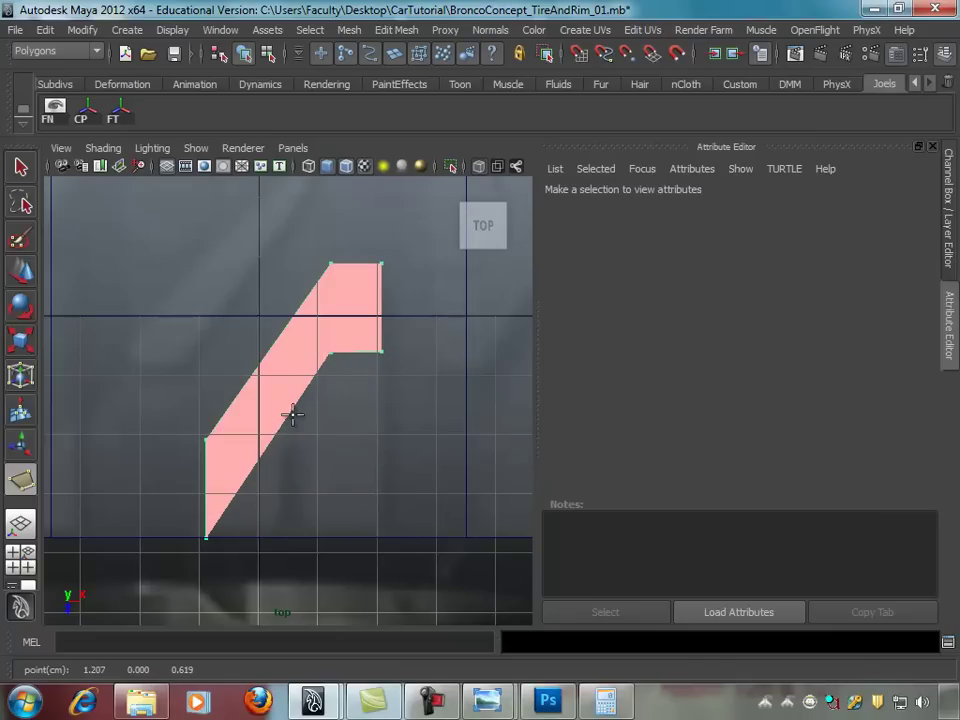
{"action": "left_click", "coordinate": [279, 440]}
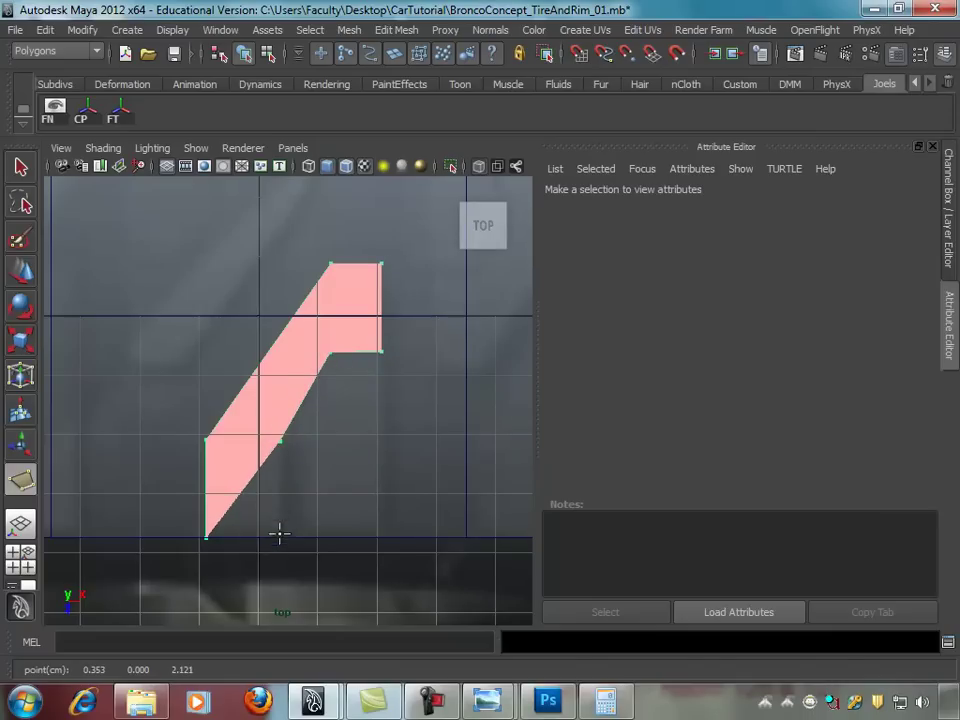
{"action": "left_click", "coordinate": [281, 537]}
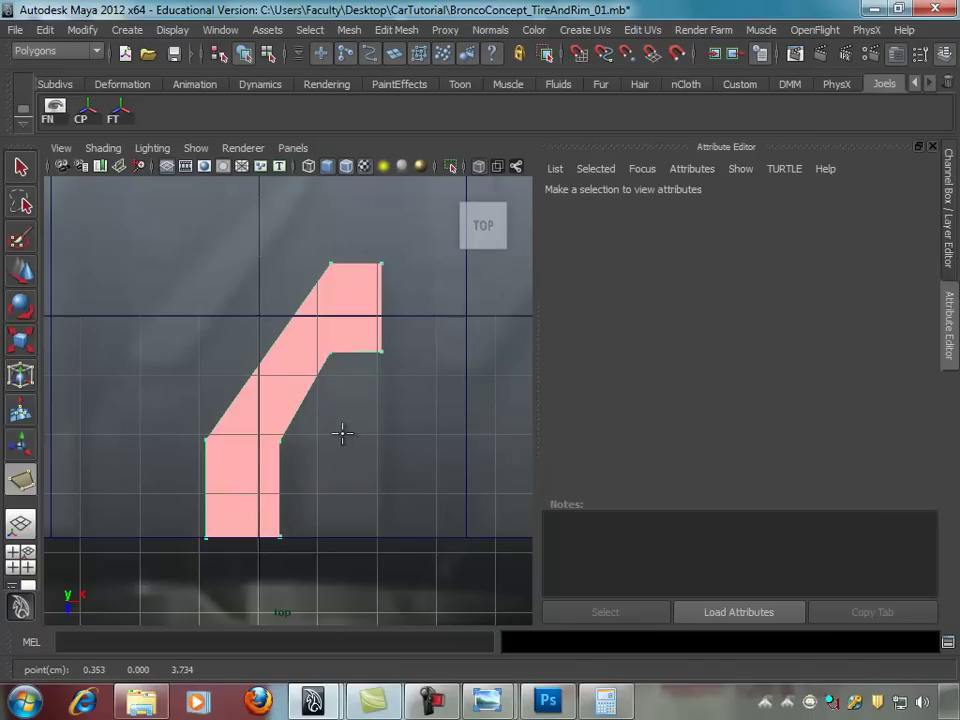
{"action": "scroll", "coordinate": [402, 418], "scroll_direction": "up", "scroll_amount": 1}
{"action": "middle_click_drag", "start_coordinate": [476, 407], "coordinate": [414, 358], "text": "alt"}
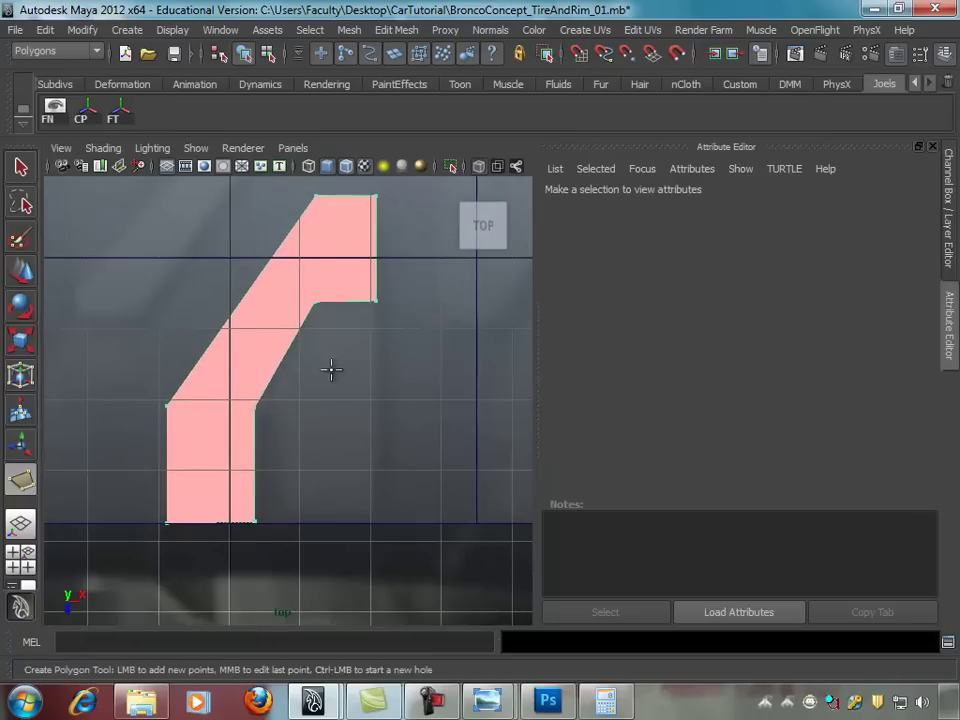
{"action": "scroll", "coordinate": [332, 369], "scroll_direction": "up", "scroll_amount": 1}
{"action": "scroll", "coordinate": [398, 385], "scroll_direction": "down", "scroll_amount": 1}
{"action": "scroll", "coordinate": [375, 387], "scroll_direction": "down", "scroll_amount": 1}
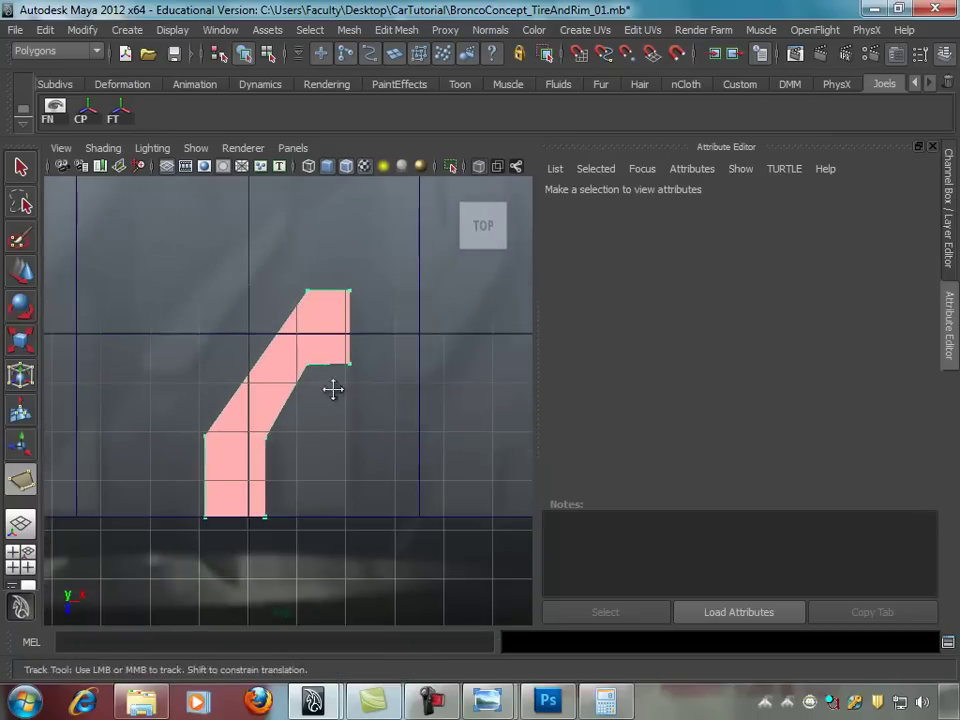
{"action": "middle_click_drag", "start_coordinate": [332, 387], "coordinate": [342, 373], "text": "alt"}
Step: Finish the traced polygon as polySurface1 and undo the stray selection changes
{"action": "key", "text": "w"}
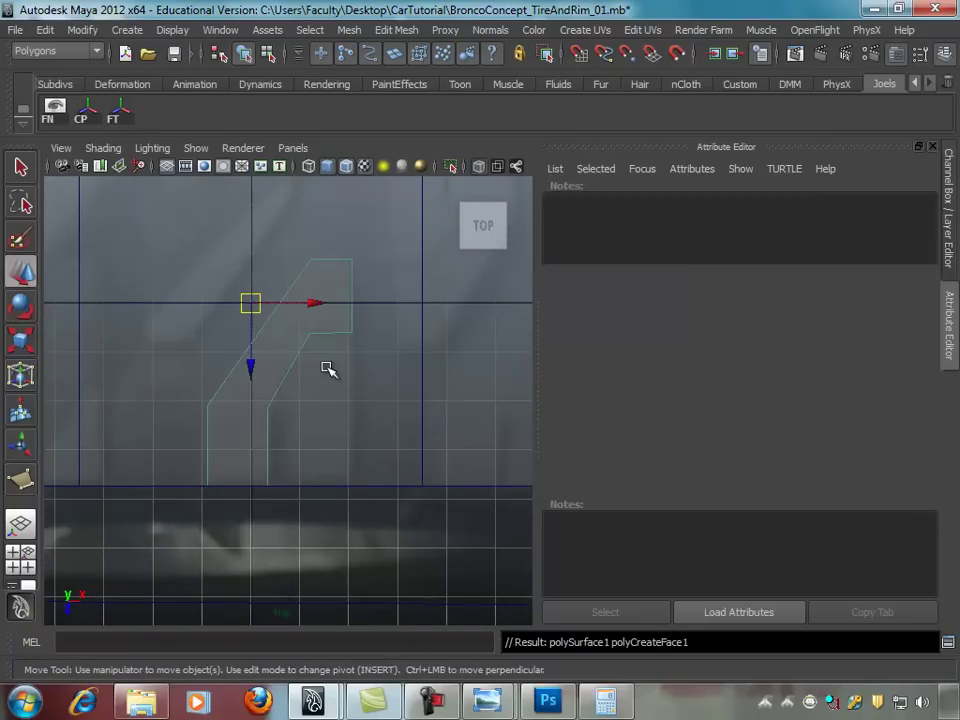
{"action": "right_click_drag", "start_coordinate": [306, 396], "coordinate": [354, 358], "text": "alt"}
{"action": "right_click_drag", "start_coordinate": [306, 315], "coordinate": [314, 360]}
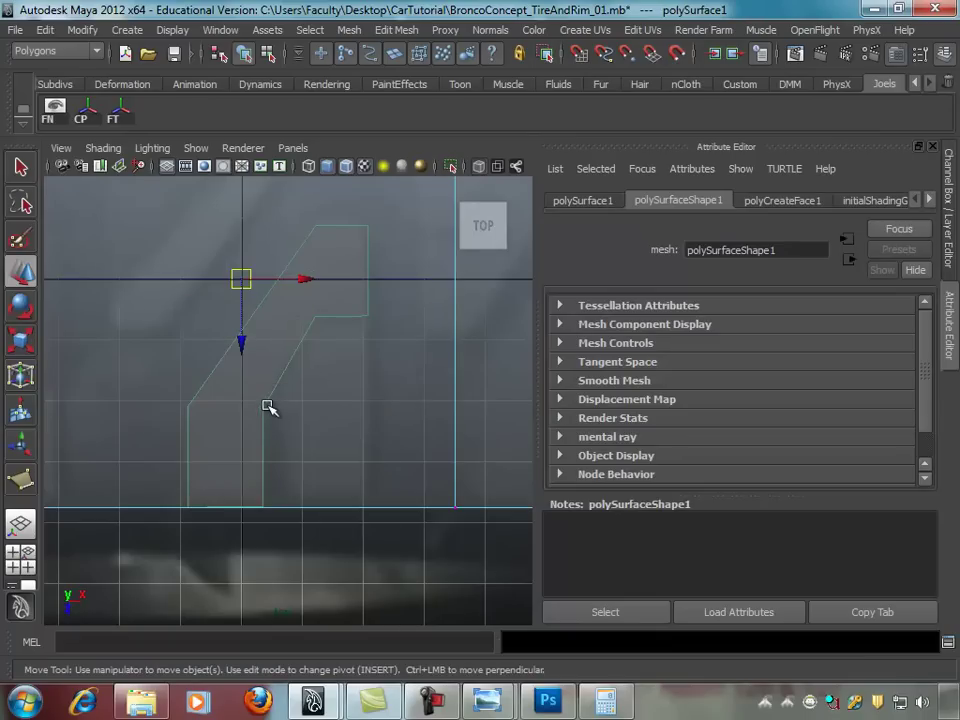
{"action": "key", "text": "ctrl+z"}
{"action": "key", "text": "ctrl+z"}
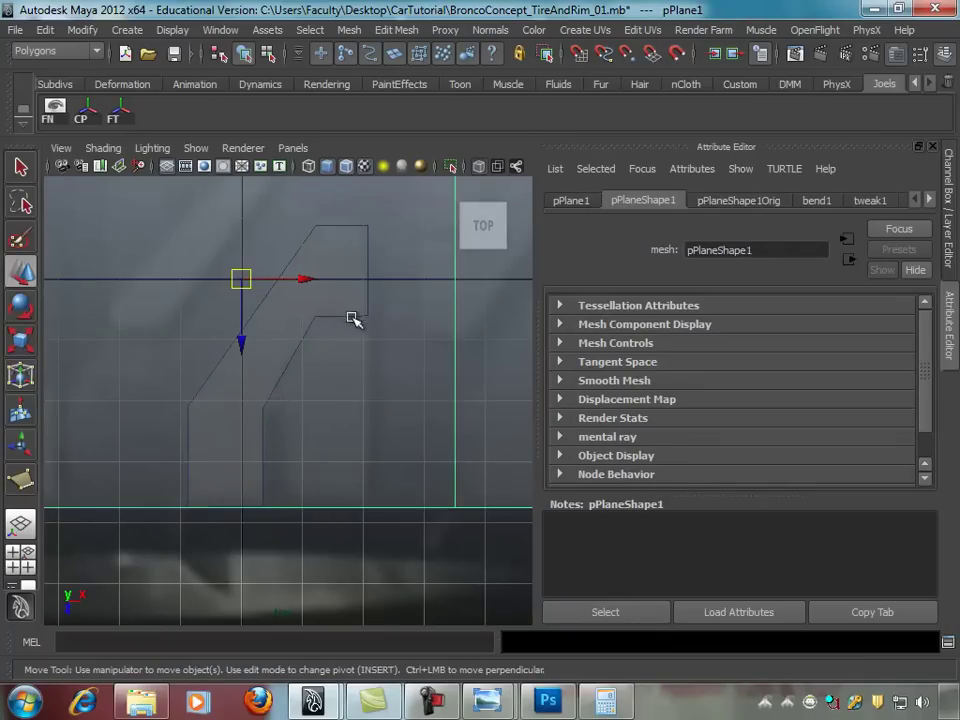
{"action": "left_click", "coordinate": [350, 316]}
{"action": "left_click", "coordinate": [368, 319]}
Step: Select the outline and both reference planes, then show the Channel Box / Layer Editor
{"action": "right_click_drag", "start_coordinate": [340, 316], "coordinate": [300, 315]}
{"action": "scroll", "coordinate": [356, 443], "scroll_direction": "down", "scroll_amount": 3}
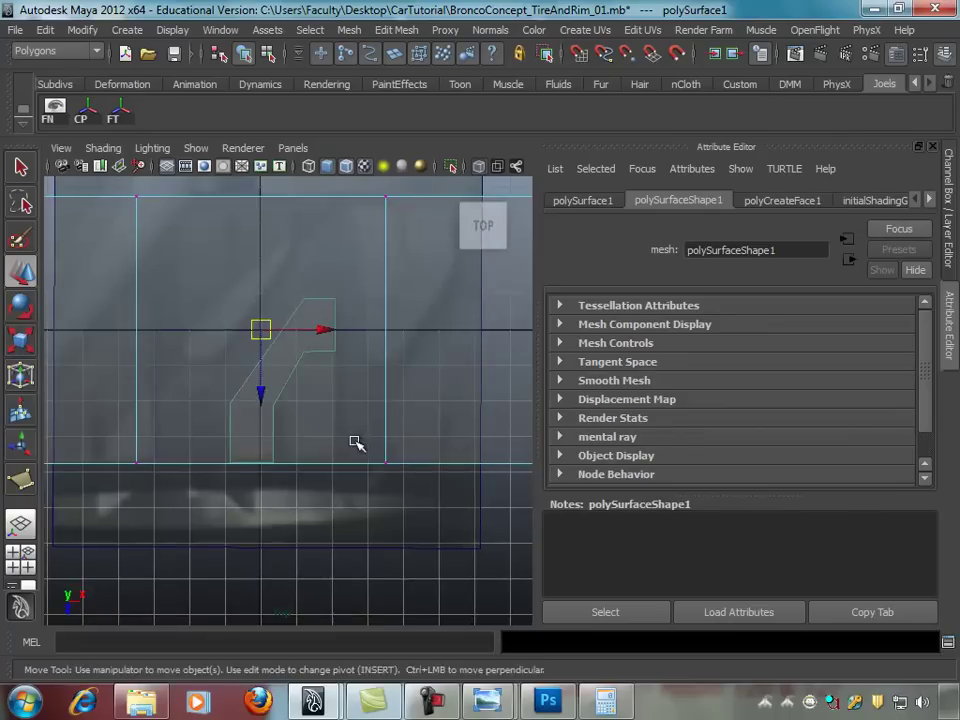
{"action": "scroll", "coordinate": [345, 430], "scroll_direction": "down", "scroll_amount": 2}
{"action": "left_click", "coordinate": [393, 276]}
{"action": "left_click", "coordinate": [410, 274]}
{"action": "left_click", "coordinate": [156, 248]}
{"action": "left_click", "coordinate": [178, 276]}
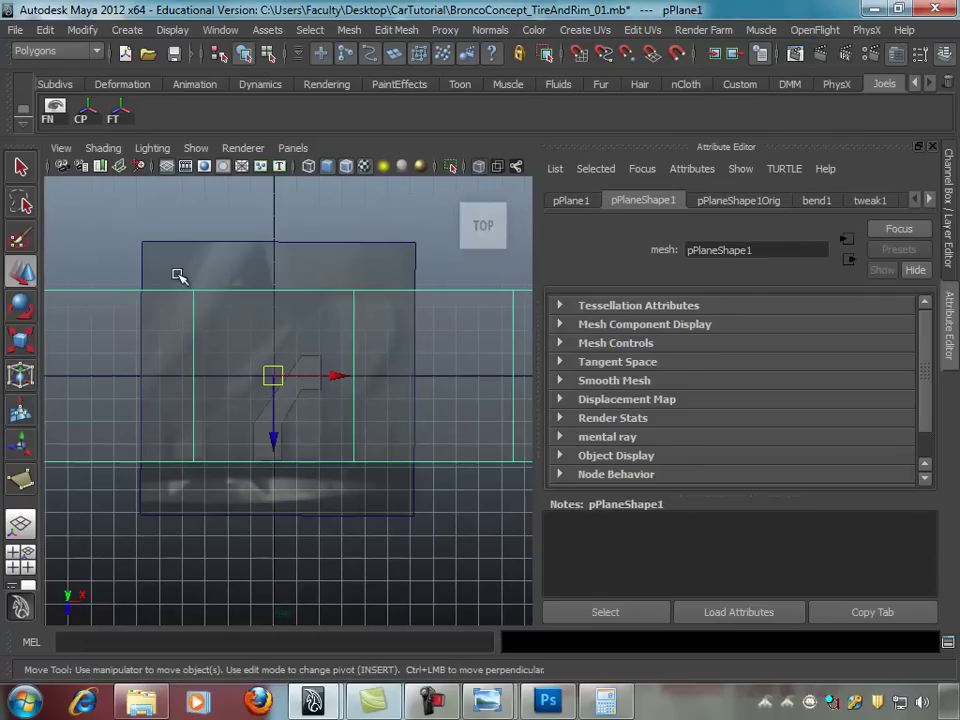
{"action": "left_click", "coordinate": [950, 262]}
Step: Put the first reference plane on new layer2 and set it to reference display
{"action": "left_click", "coordinate": [923, 450]}
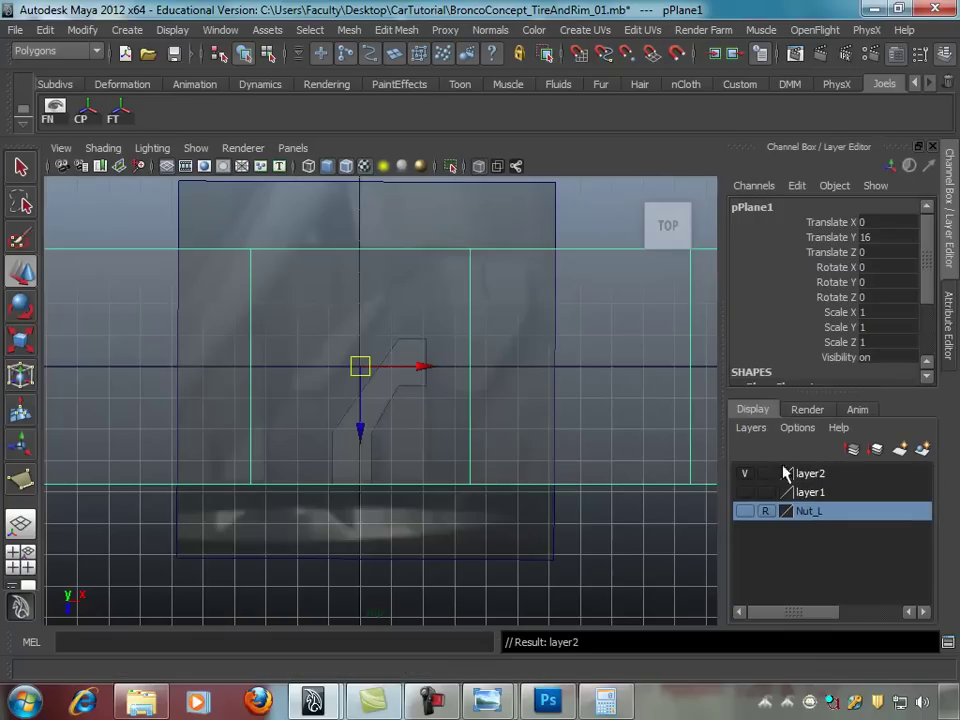
{"action": "left_click", "coordinate": [767, 476]}
{"action": "left_click", "coordinate": [768, 475]}
{"action": "left_click", "coordinate": [768, 476]}
{"action": "left_click", "coordinate": [578, 229]}
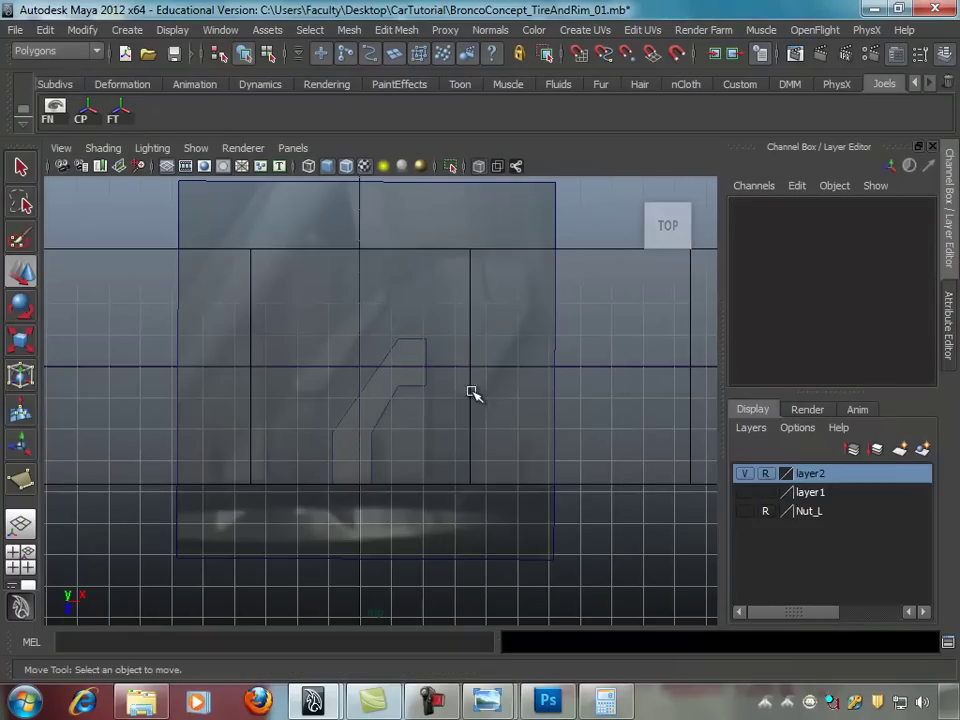
Step: Put the second reference plane on new layer3 and set it to reference display
{"action": "scroll", "coordinate": [465, 379], "scroll_direction": "up", "scroll_amount": 1}
{"action": "scroll", "coordinate": [393, 367], "scroll_direction": "up", "scroll_amount": 2}
{"action": "scroll", "coordinate": [393, 367], "scroll_direction": "down", "scroll_amount": 1}
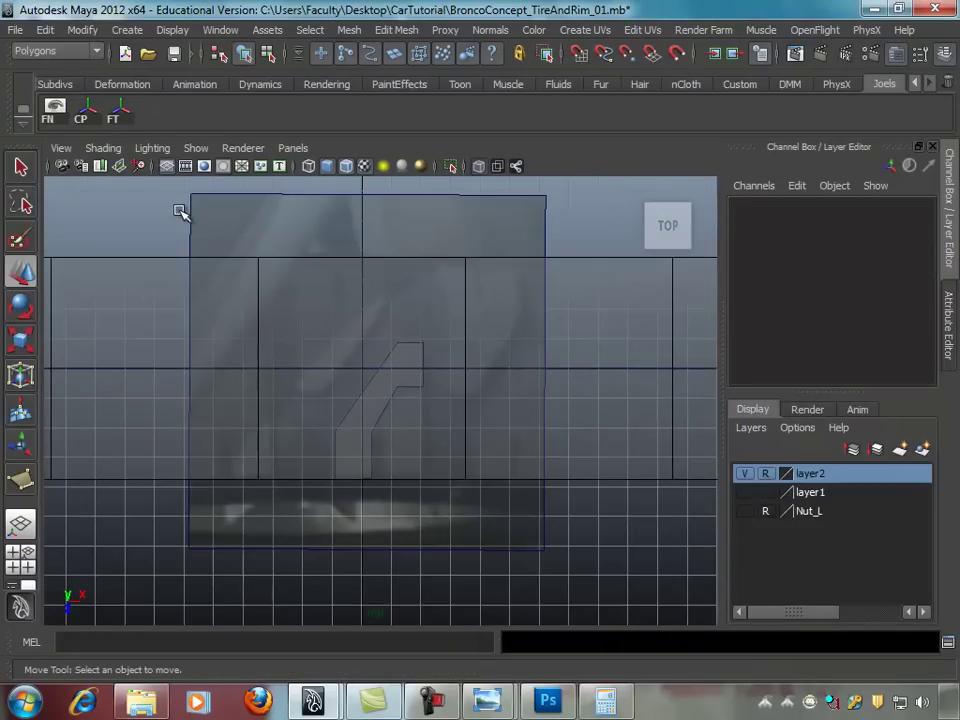
{"action": "left_click_drag", "start_coordinate": [180, 210], "coordinate": [270, 240]}
{"action": "left_click", "coordinate": [922, 449]}
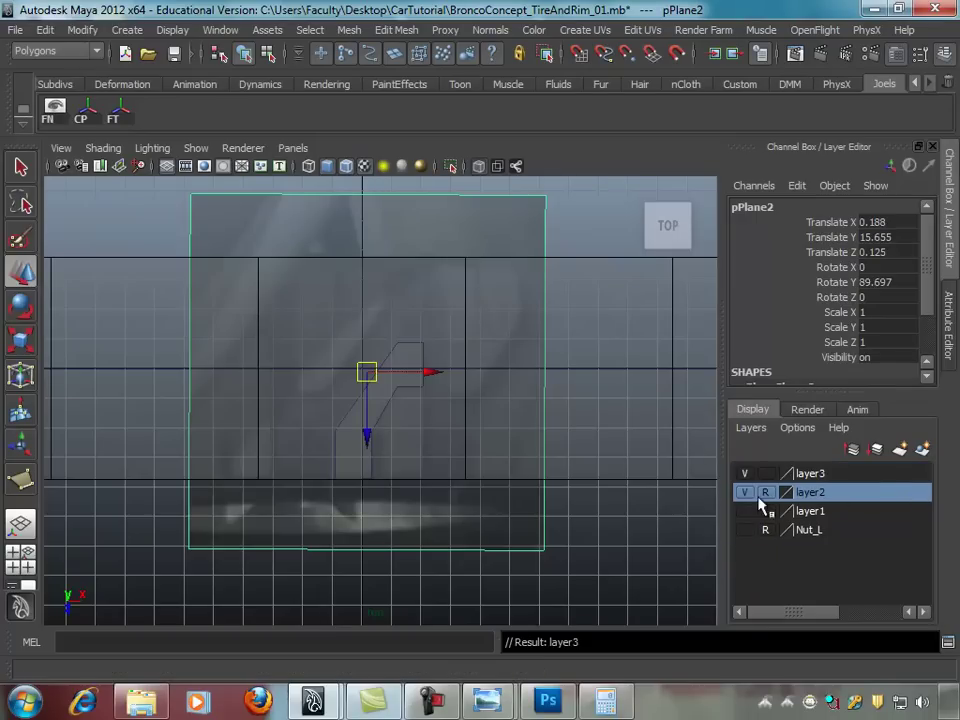
{"action": "left_click", "coordinate": [766, 476]}
{"action": "left_click", "coordinate": [766, 476]}
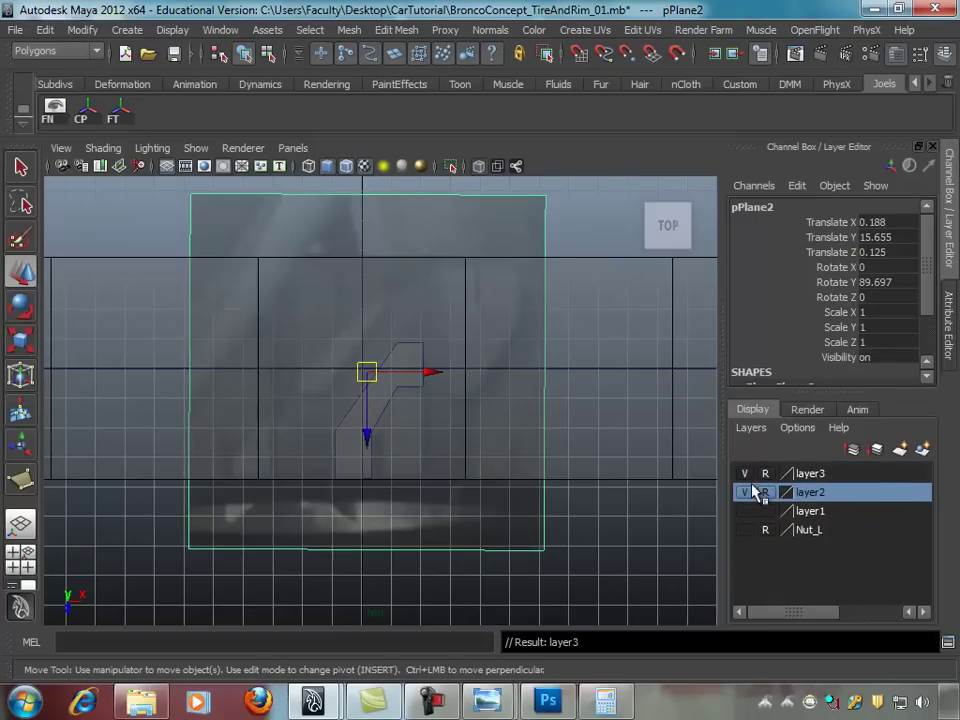
Step: Select the traced outline and bring up its component menu for vertex editing
{"action": "left_click", "coordinate": [364, 343]}
{"action": "scroll", "coordinate": [439, 332], "scroll_direction": "up", "scroll_amount": 3}
{"action": "left_click", "coordinate": [377, 364]}
{"action": "mouse_move", "coordinate": [377, 364]}
{"action": "middle_mouse_down", "text": "alt"}
{"action": "mouse_move", "coordinate": [520, 358]}
{"action": "mouse_move", "coordinate": [388, 321]}
{"action": "middle_mouse_up", "text": "alt"}
{"action": "right_click_drag", "start_coordinate": [343, 317], "coordinate": [342, 396]}
Step: In vertex mode, nudge a corner vertex and shift the leg's two right-edge vertices slightly left
{"action": "left_click", "coordinate": [342, 396]}
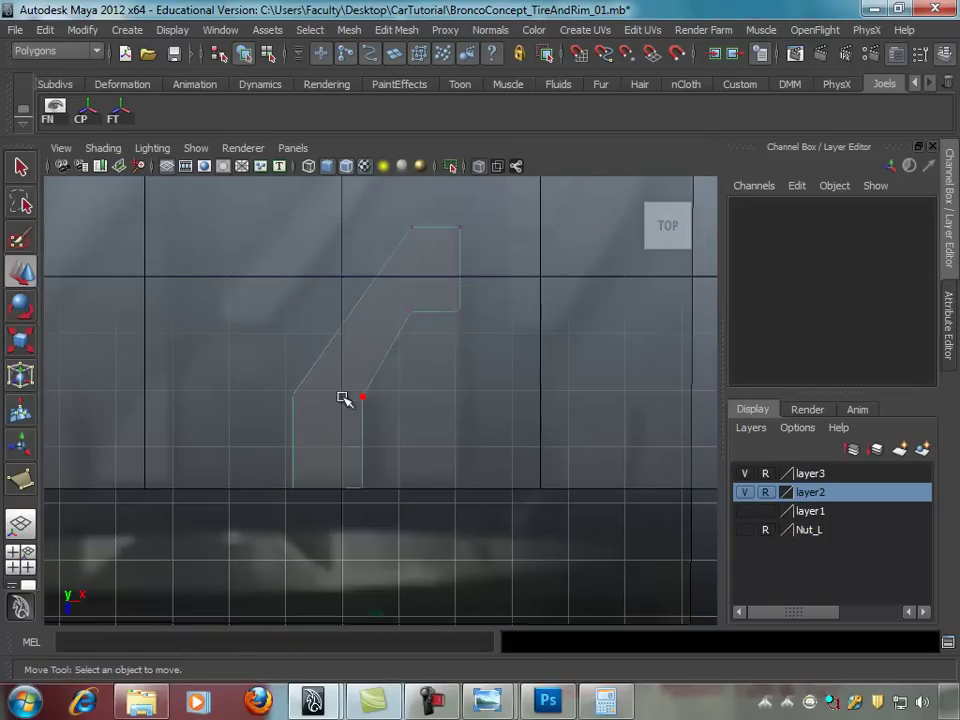
{"action": "scroll", "coordinate": [430, 401], "scroll_direction": "up", "scroll_amount": 2}
{"action": "left_click", "coordinate": [418, 287]}
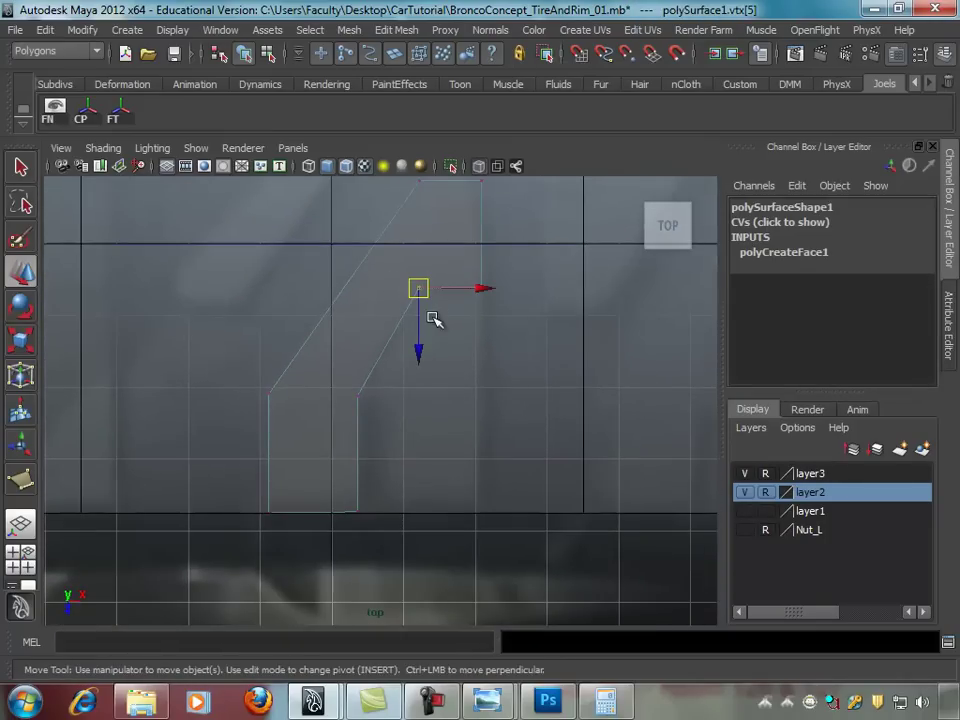
{"action": "left_click_drag", "start_coordinate": [420, 317], "coordinate": [420, 317]}
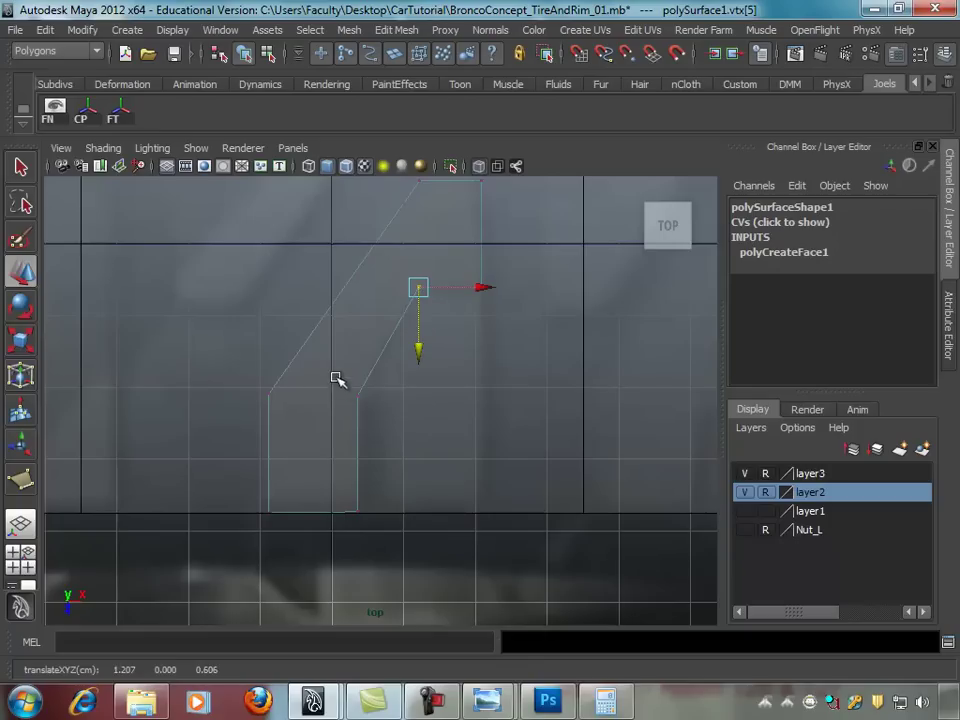
{"action": "left_click_drag", "start_coordinate": [336, 378], "coordinate": [388, 533]}
{"action": "left_click_drag", "start_coordinate": [419, 456], "coordinate": [417, 456]}
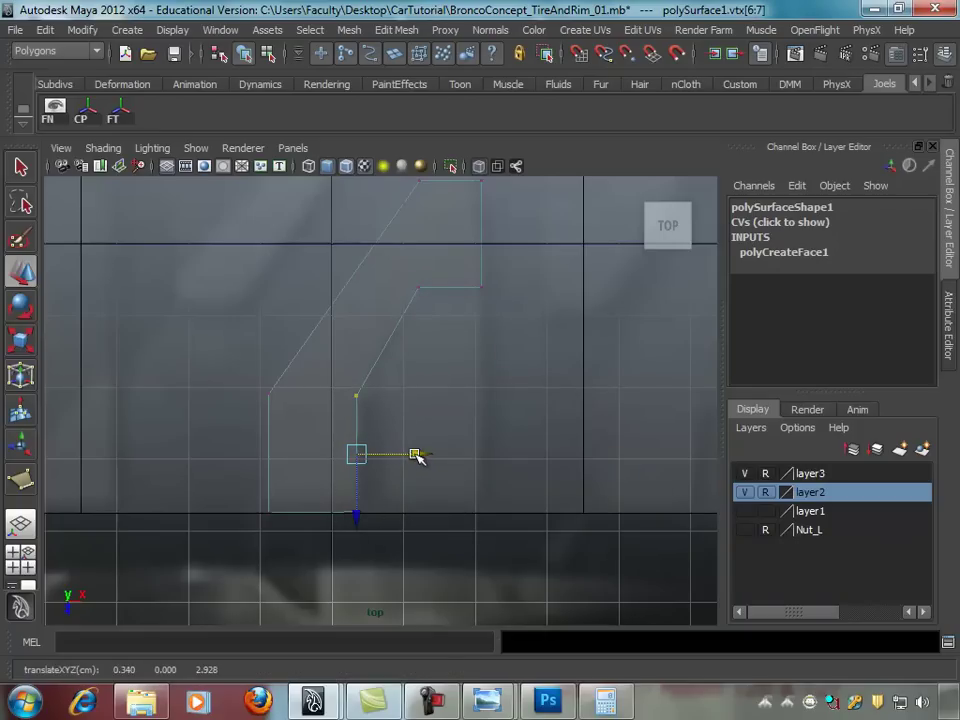
Step: Pull the outline's bottom vertex down onto the reference edge
{"action": "left_click_drag", "start_coordinate": [326, 500], "coordinate": [379, 518]}
{"action": "scroll", "coordinate": [574, 499], "scroll_direction": "up", "scroll_amount": 2}
{"action": "middle_click_drag", "start_coordinate": [574, 499], "coordinate": [453, 395], "text": "alt"}
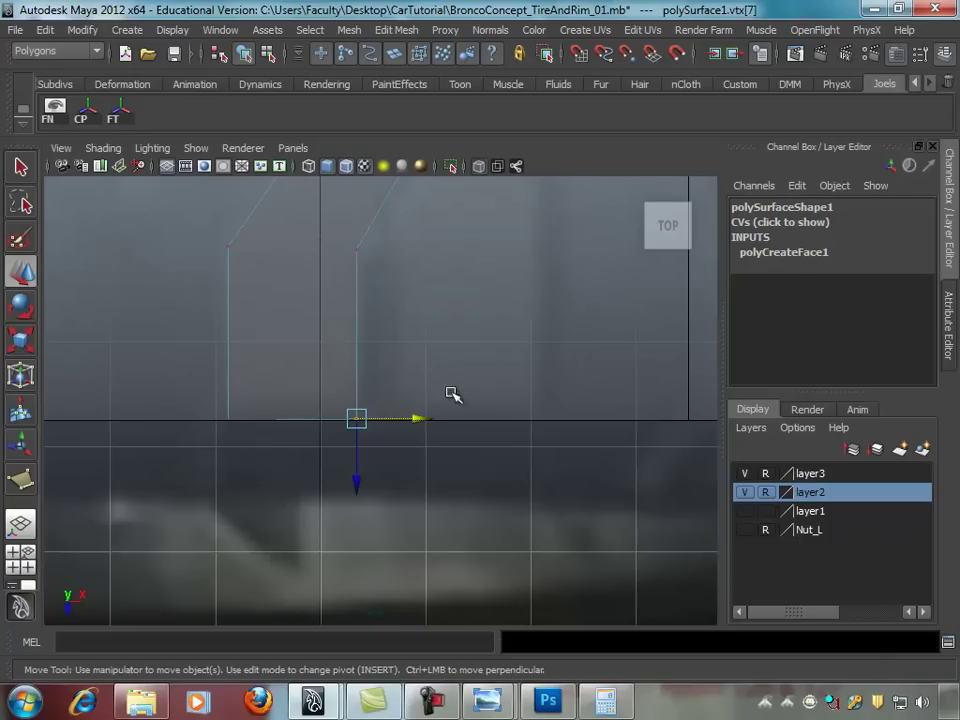
{"action": "left_click_drag", "start_coordinate": [356, 446], "coordinate": [360, 452]}
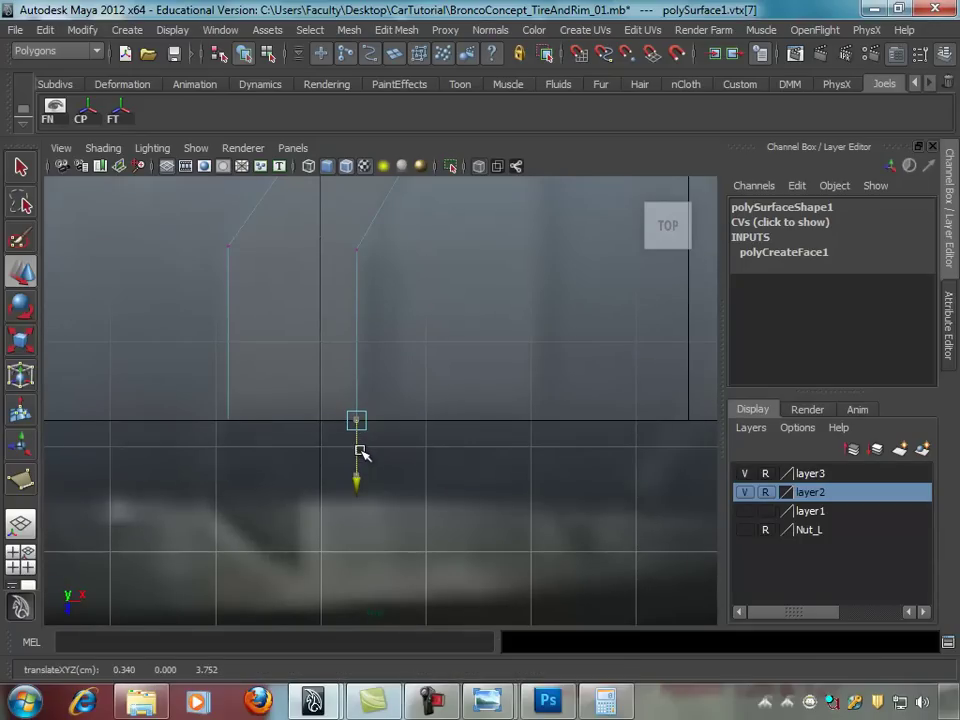
Step: Review the whole outline and marquee-select the upper block's four vertices
{"action": "middle_click_drag", "start_coordinate": [476, 414], "coordinate": [426, 437], "text": "alt"}
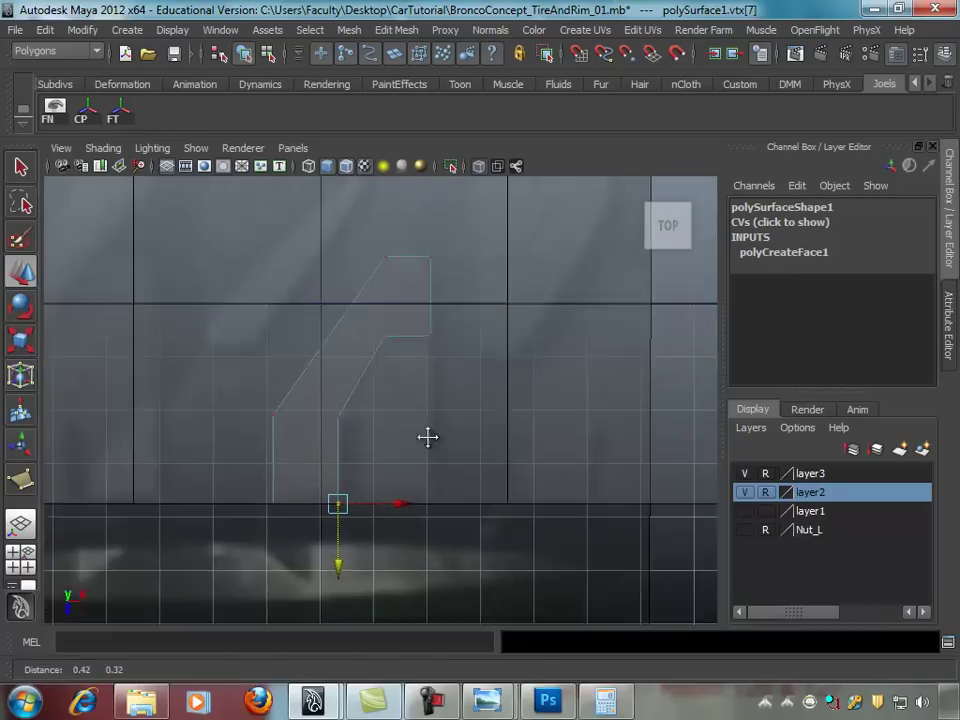
{"action": "right_click_drag", "start_coordinate": [422, 422], "coordinate": [462, 407], "text": "alt"}
{"action": "middle_click_drag", "start_coordinate": [462, 407], "coordinate": [491, 480], "text": "alt"}
{"action": "right_click_drag", "start_coordinate": [491, 480], "coordinate": [399, 409], "text": "alt"}
{"action": "mouse_move", "coordinate": [399, 430]}
{"action": "middle_mouse_down", "text": "alt"}
{"action": "mouse_move", "coordinate": [386, 409]}
{"action": "mouse_move", "coordinate": [428, 393]}
{"action": "middle_mouse_up", "text": "alt"}
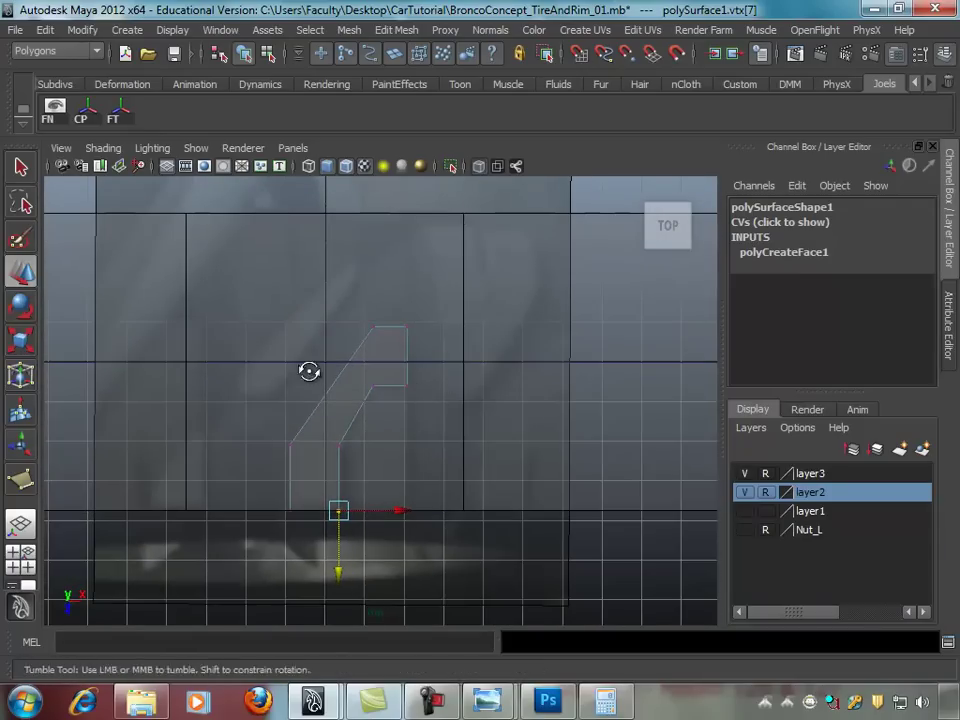
{"action": "right_click_drag", "start_coordinate": [311, 371], "coordinate": [471, 374], "text": "alt"}
{"action": "mouse_move", "coordinate": [320, 285]}
{"action": "right_mouse_down", "text": "alt"}
{"action": "mouse_move", "coordinate": [437, 317]}
{"action": "mouse_move", "coordinate": [407, 317]}
{"action": "right_mouse_up", "text": "alt"}
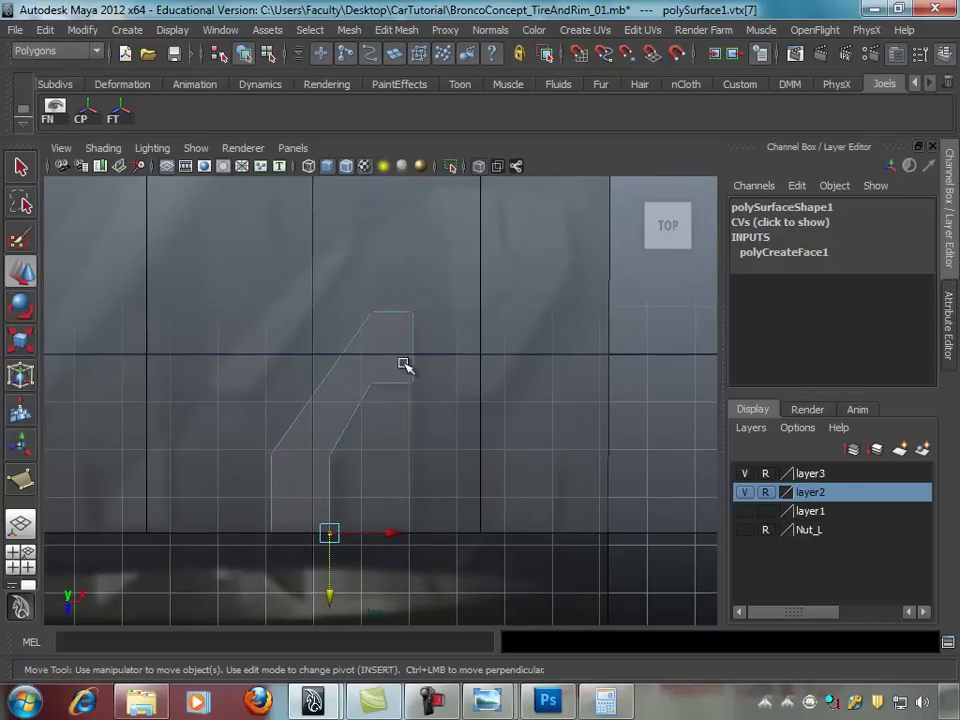
{"action": "middle_click_drag", "start_coordinate": [403, 364], "coordinate": [294, 381], "text": "alt"}
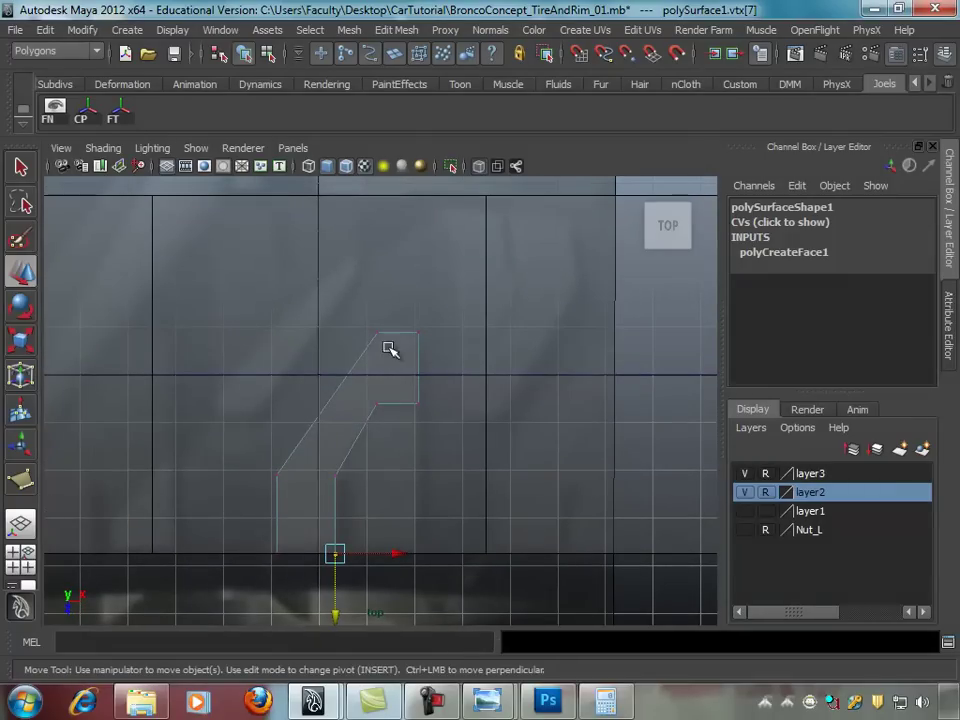
{"action": "left_click_drag", "start_coordinate": [365, 320], "coordinate": [446, 428]}
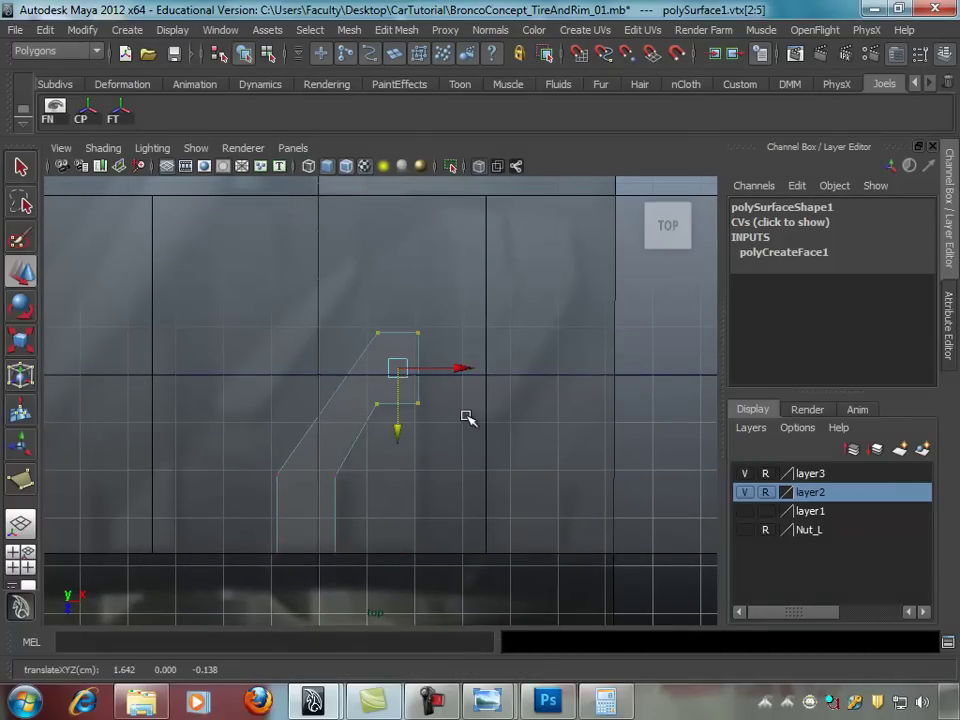
Step: Move vertices vtx[2:5] slightly down along Z to translate 1.642, 0.000, 0.008 and check the fit
{"action": "scroll", "coordinate": [500, 418], "scroll_direction": "up", "scroll_amount": 1}
{"action": "scroll", "coordinate": [560, 415], "scroll_direction": "up", "scroll_amount": 1}
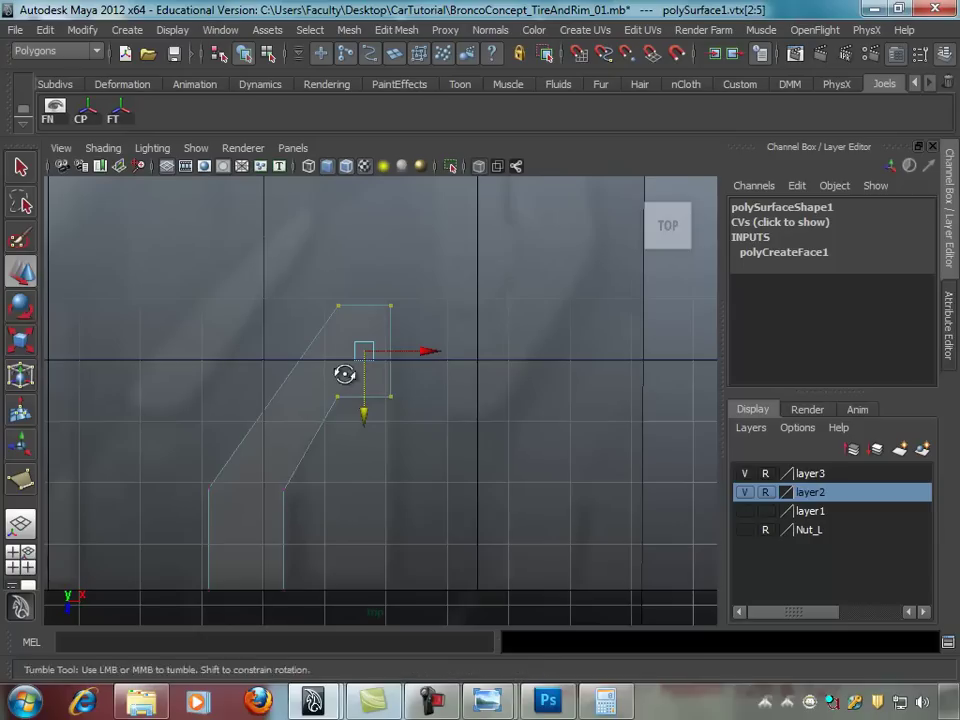
{"action": "right_click_drag", "start_coordinate": [343, 375], "coordinate": [358, 351], "text": "alt"}
{"action": "left_click_drag", "start_coordinate": [356, 347], "coordinate": [354, 360]}
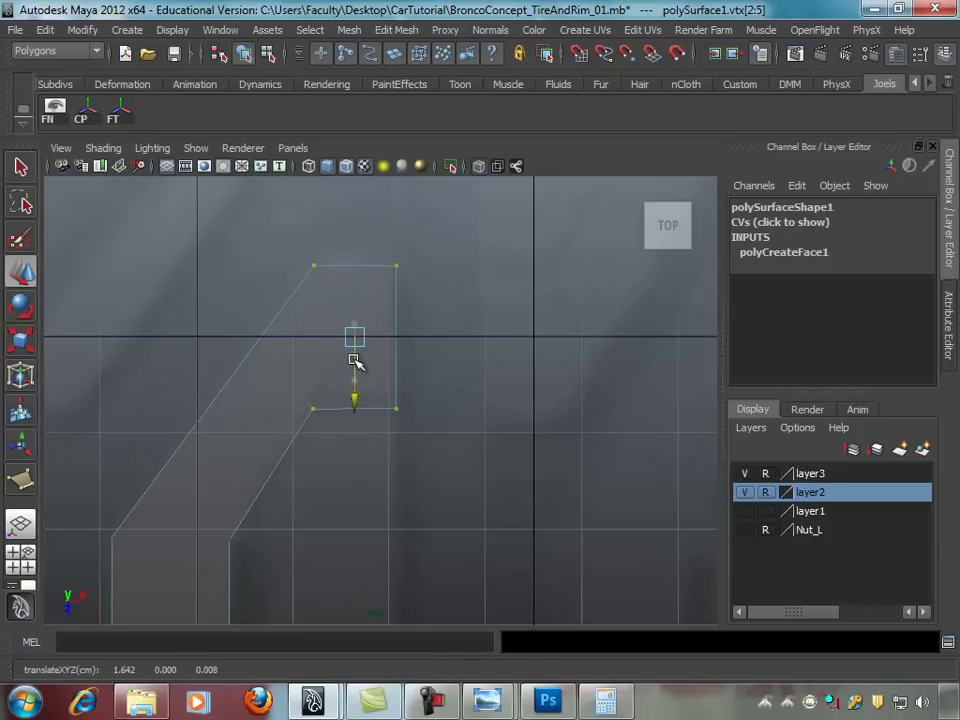
{"action": "scroll", "coordinate": [287, 328], "scroll_direction": "down", "scroll_amount": 3}
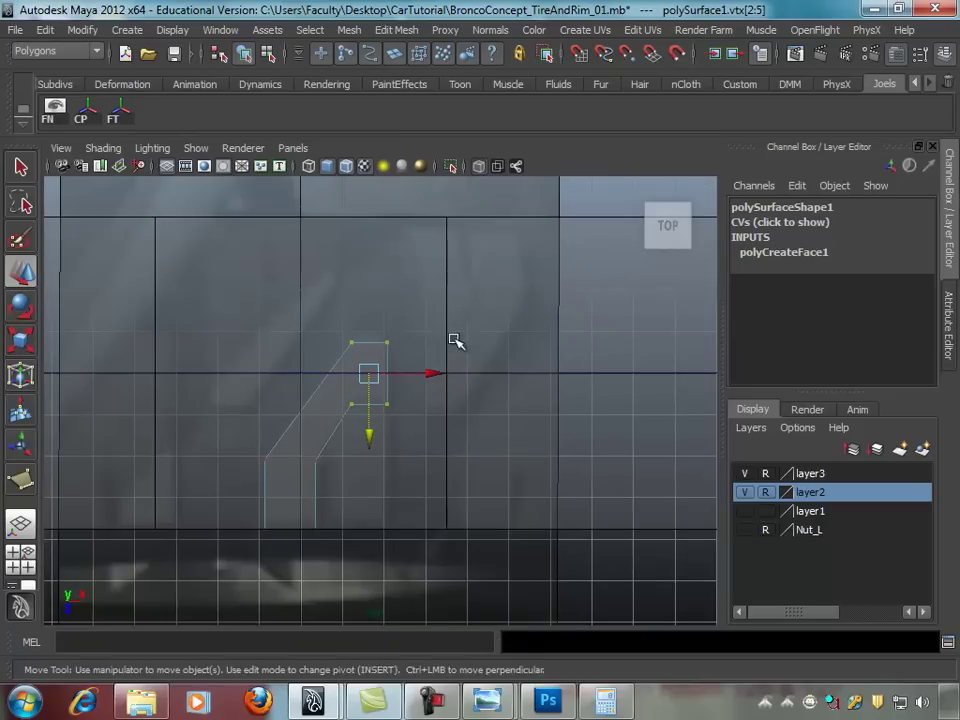
{"action": "middle_click_drag", "start_coordinate": [455, 342], "coordinate": [460, 300], "text": "alt"}
{"action": "middle_click_drag", "start_coordinate": [500, 382], "coordinate": [512, 369], "text": "alt"}
{"action": "mouse_move", "coordinate": [317, 388]}
{"action": "right_mouse_down", "text": "alt"}
{"action": "mouse_move", "coordinate": [406, 377]}
{"action": "mouse_move", "coordinate": [371, 302]}
{"action": "right_mouse_up", "text": "alt"}
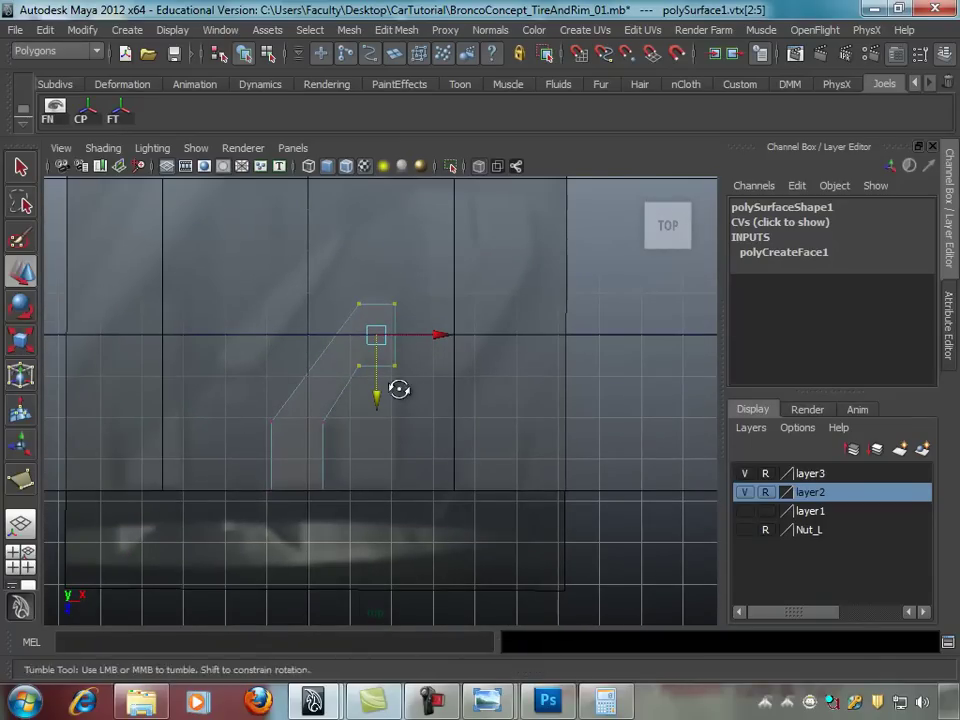
{"action": "middle_click_drag", "start_coordinate": [398, 388], "coordinate": [505, 317], "text": "alt"}
{"action": "right_click_drag", "start_coordinate": [505, 317], "coordinate": [482, 364], "text": "alt"}
{"action": "middle_click_drag", "start_coordinate": [482, 364], "coordinate": [470, 410], "text": "alt"}
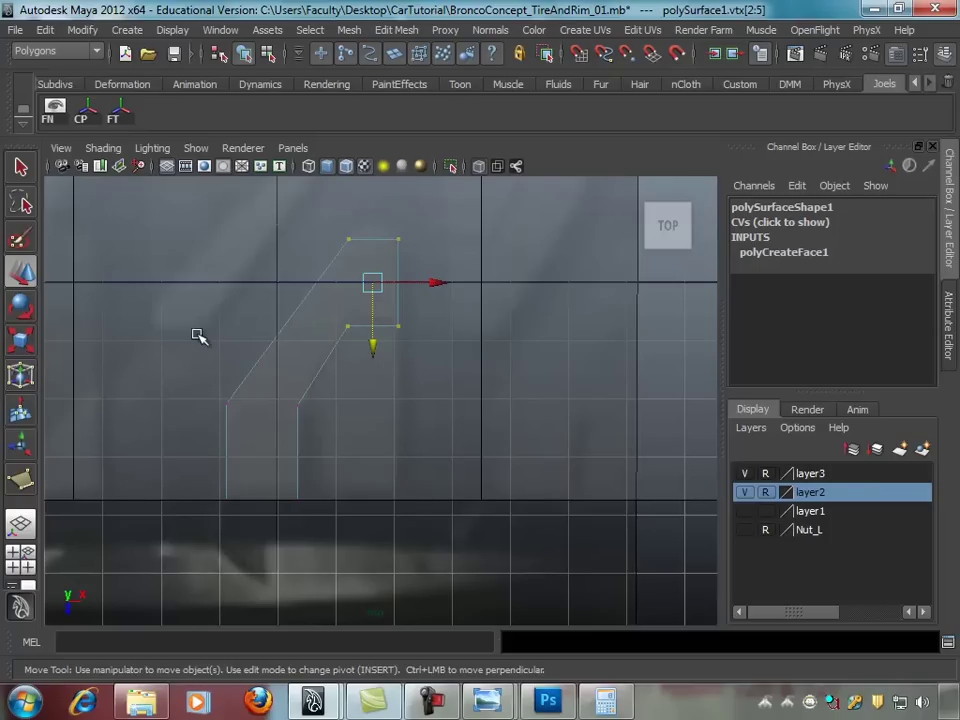
Step: Trace a five-cornered polygon face inside the lower tread-block outline with the Create Polygon Tool
{"action": "left_click", "coordinate": [232, 301]}
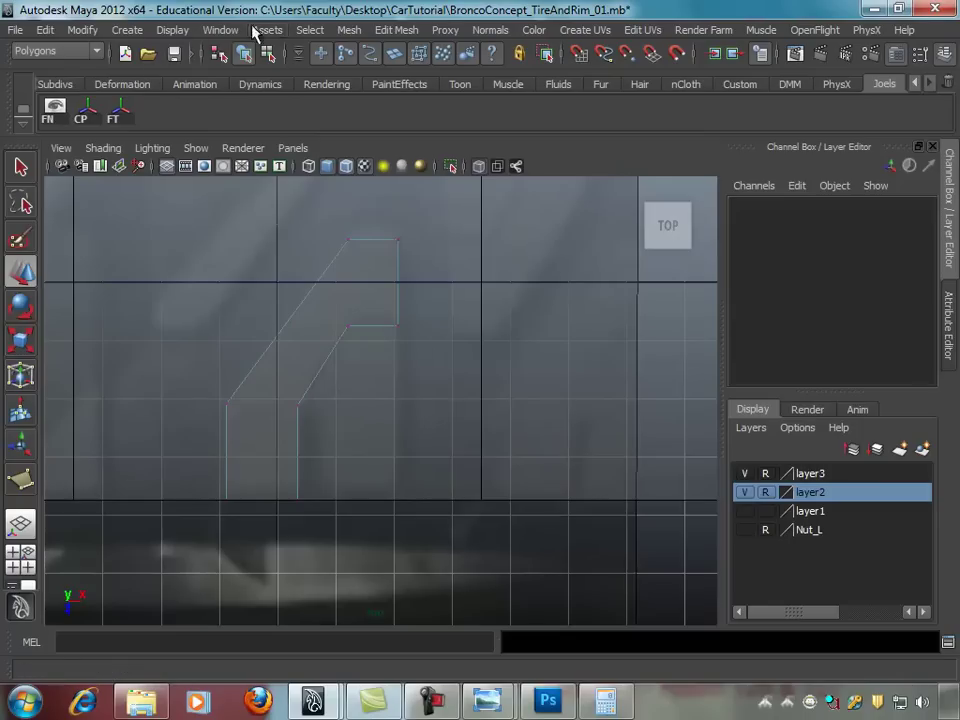
{"action": "left_click", "coordinate": [345, 29]}
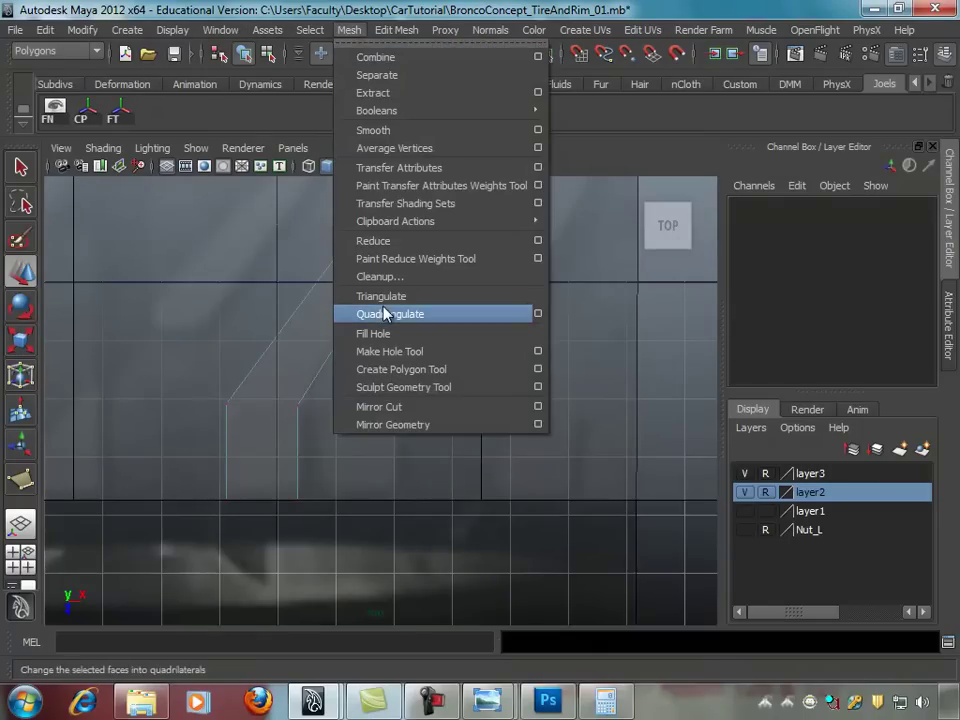
{"action": "mouse_move", "coordinate": [310, 30]}
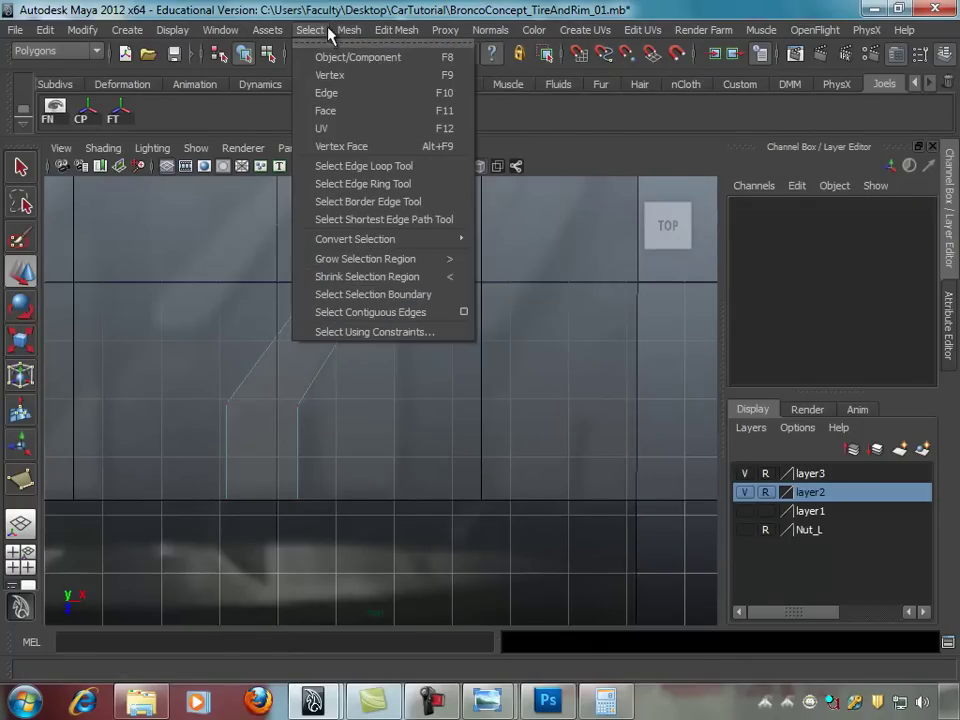
{"action": "left_click", "coordinate": [397, 372]}
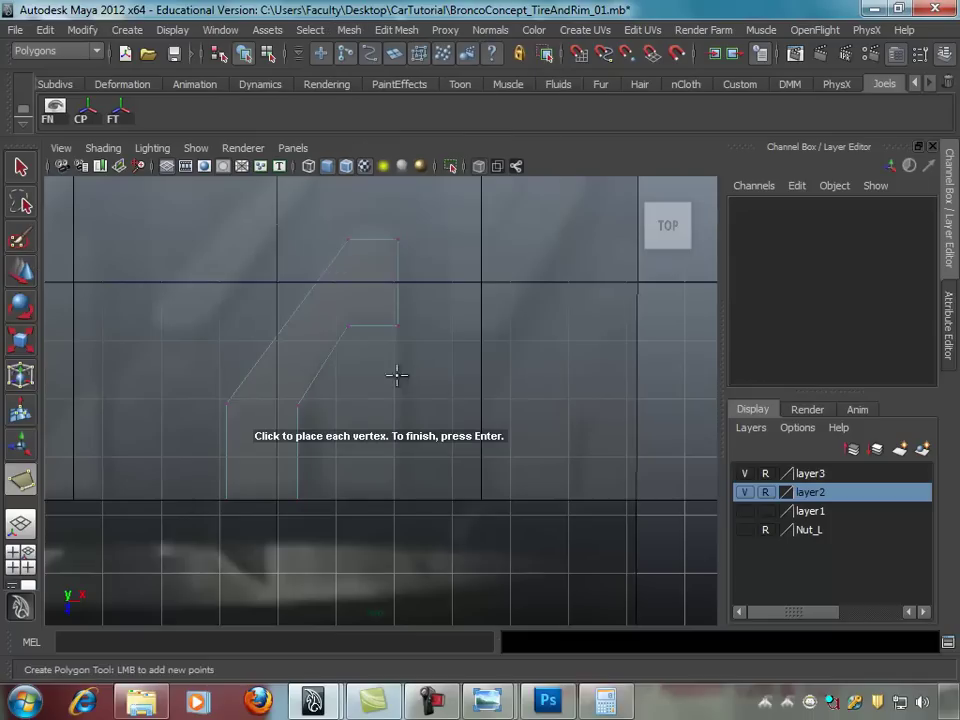
{"action": "scroll", "coordinate": [397, 375], "scroll_direction": "up", "scroll_amount": 2}
{"action": "middle_click_drag", "start_coordinate": [397, 375], "coordinate": [401, 329], "text": "alt"}
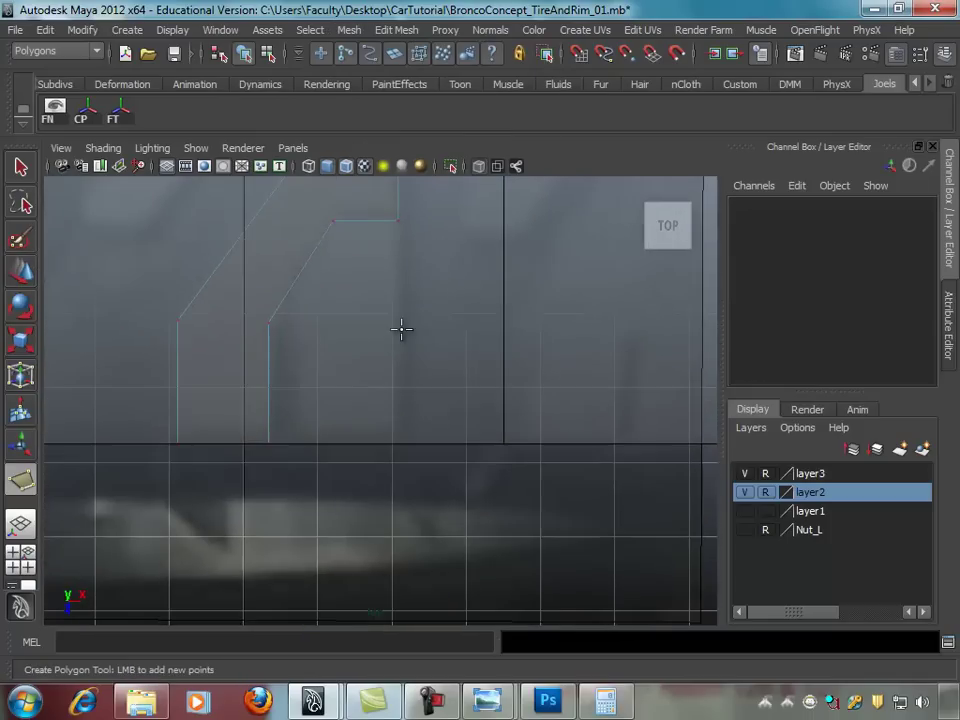
{"action": "left_click", "coordinate": [288, 443]}
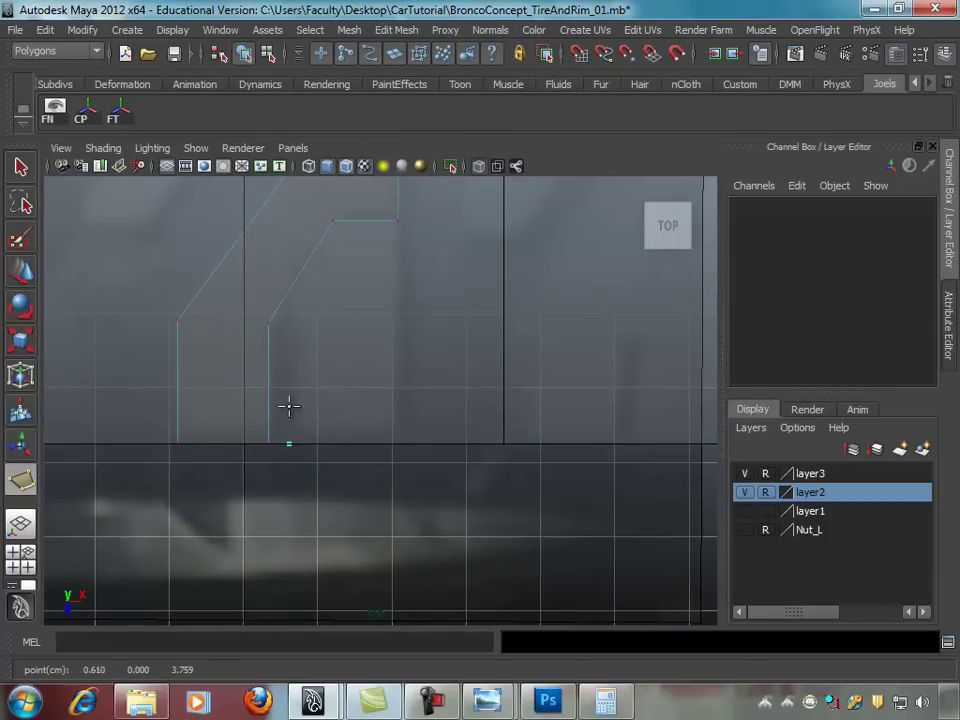
{"action": "left_click", "coordinate": [289, 324]}
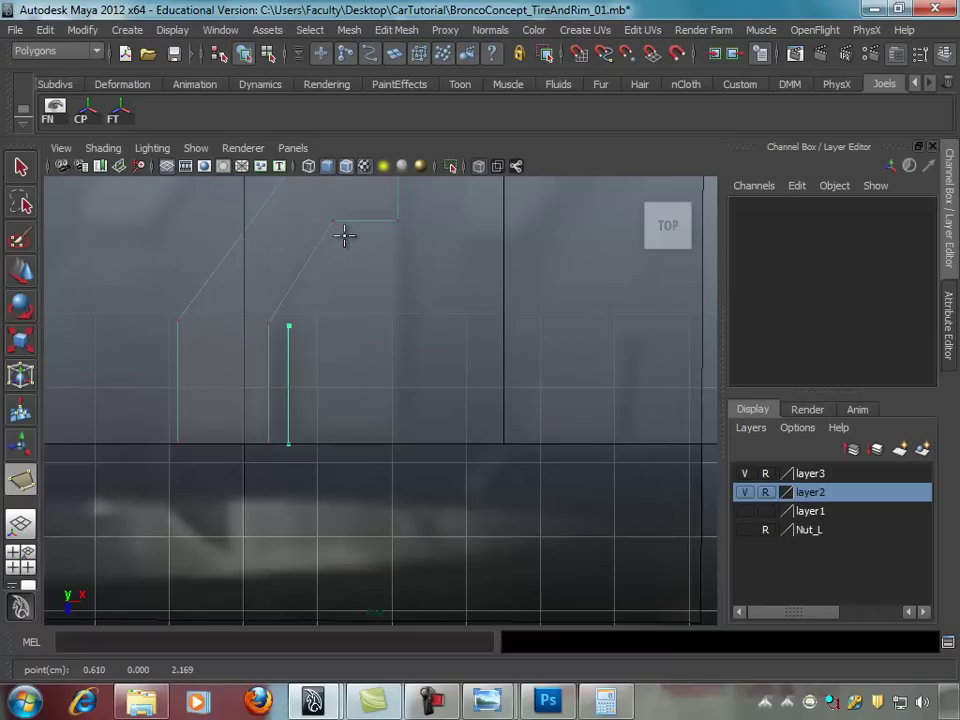
{"action": "left_click", "coordinate": [344, 236]}
{"action": "left_click", "coordinate": [397, 236]}
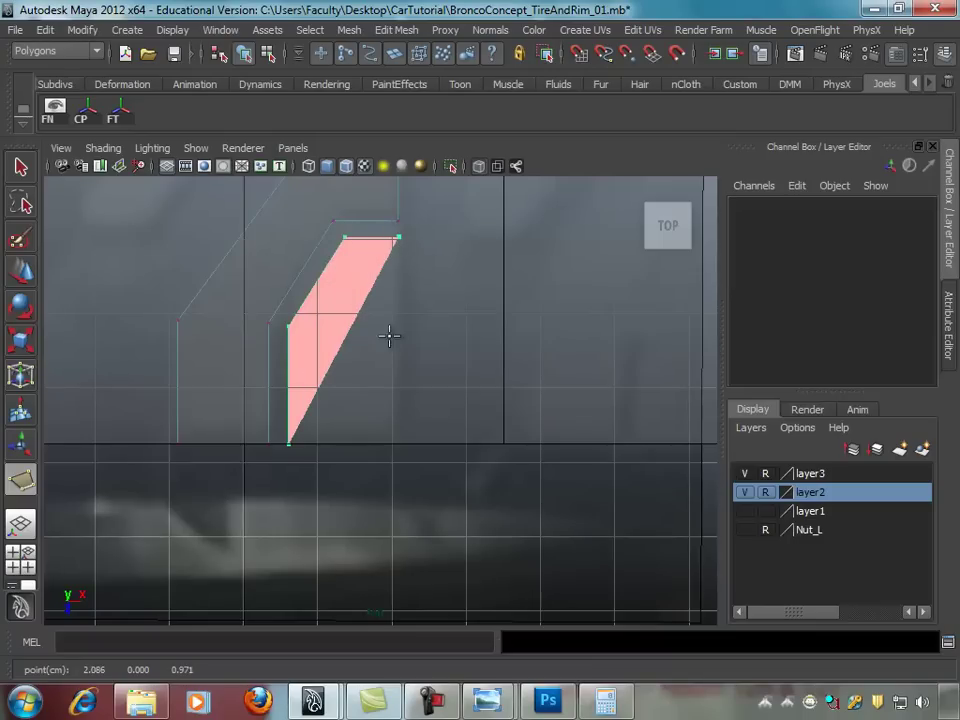
{"action": "left_click", "coordinate": [397, 444]}
{"action": "key", "text": "Return"}
Step: Switch the new face to vertex mode and marquee-select its two right-side corner vertices
{"action": "key", "text": "w"}
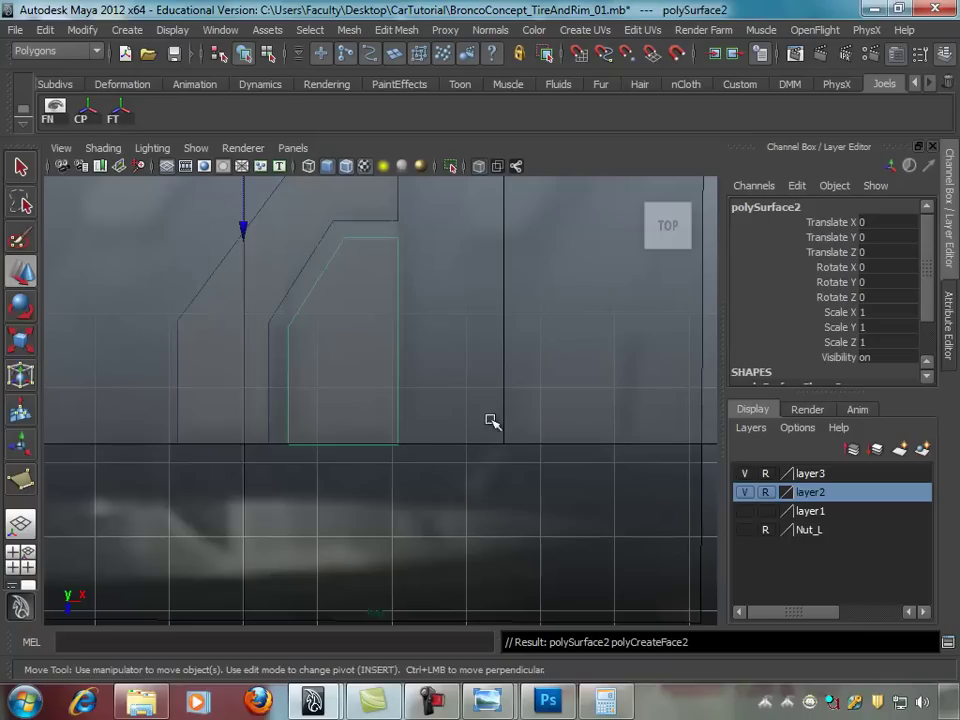
{"action": "scroll", "coordinate": [490, 420], "scroll_direction": "down", "scroll_amount": 3}
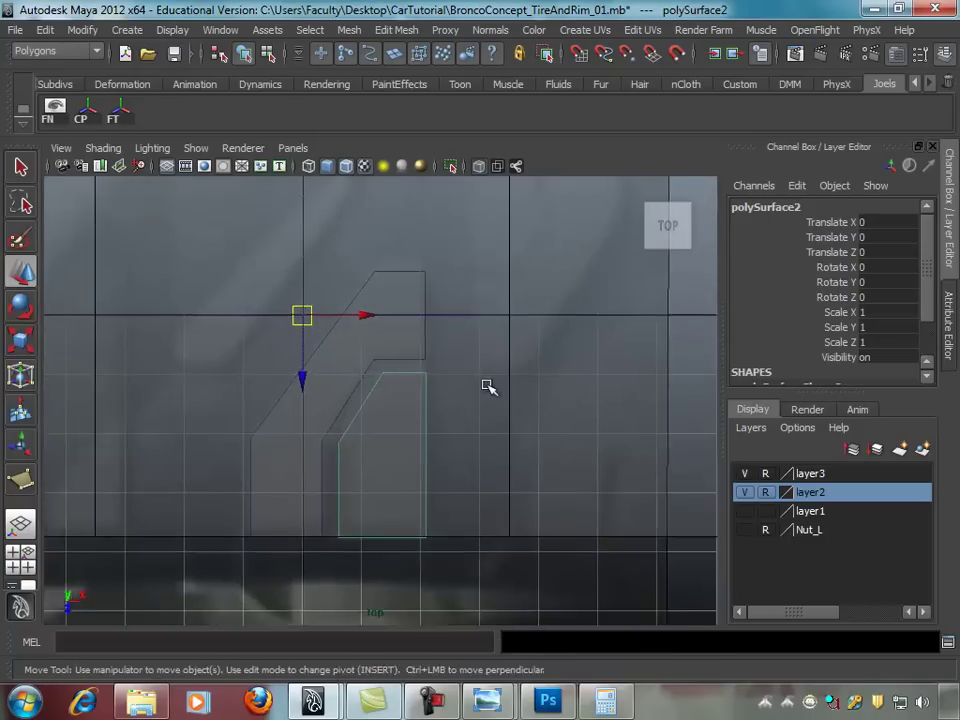
{"action": "scroll", "coordinate": [381, 334], "scroll_direction": "up", "scroll_amount": 1}
{"action": "scroll", "coordinate": [433, 319], "scroll_direction": "up", "scroll_amount": 1}
{"action": "right_click", "coordinate": [437, 300]}
{"action": "left_click", "coordinate": [418, 276]}
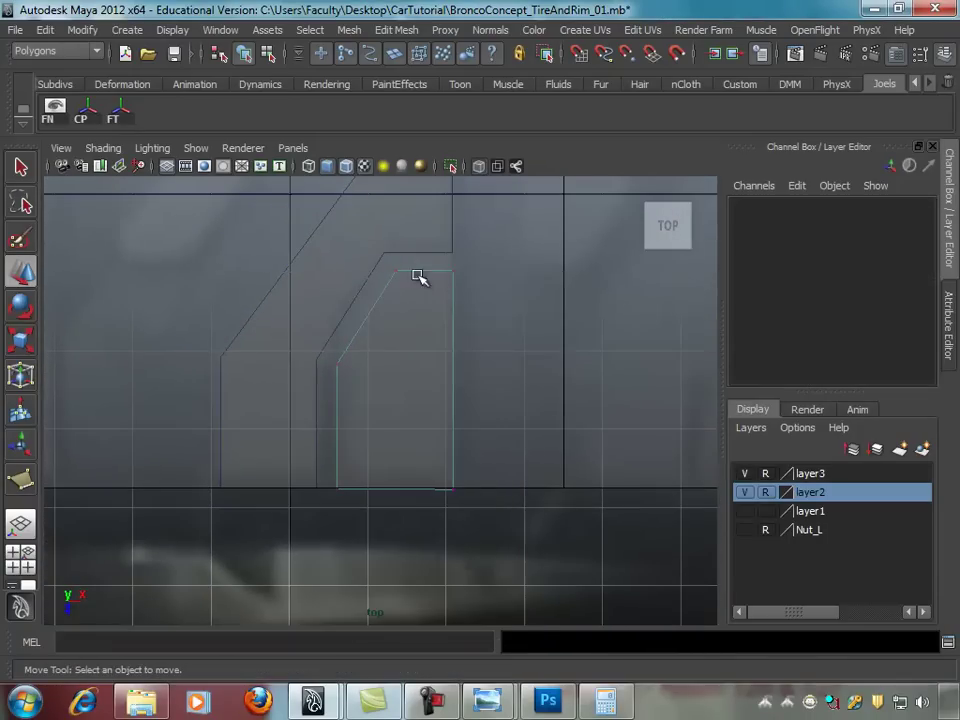
{"action": "left_click", "coordinate": [460, 280]}
{"action": "scroll", "coordinate": [630, 317], "scroll_direction": "up", "scroll_amount": 2}
{"action": "mouse_move", "coordinate": [630, 317]}
{"action": "middle_mouse_down", "text": "alt"}
{"action": "mouse_move", "coordinate": [505, 358]}
{"action": "mouse_move", "coordinate": [476, 313]}
{"action": "middle_mouse_up", "text": "alt"}
{"action": "scroll", "coordinate": [407, 332], "scroll_direction": "down", "scroll_amount": 2}
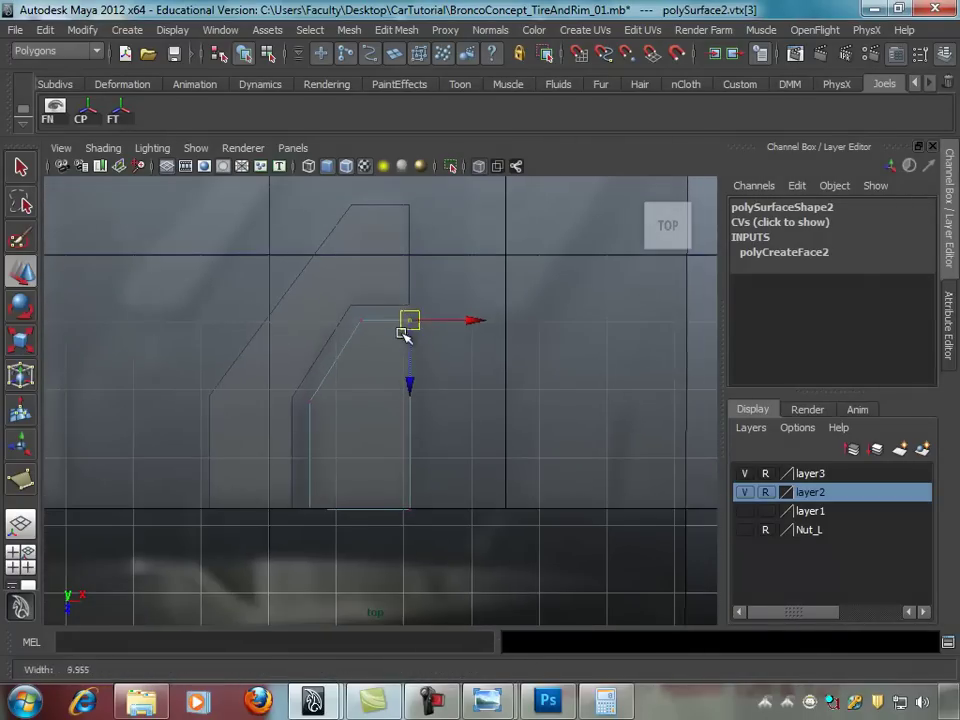
{"action": "left_click_drag", "start_coordinate": [395, 312], "coordinate": [446, 514]}
{"action": "scroll", "coordinate": [377, 411], "scroll_direction": "up", "scroll_amount": 2}
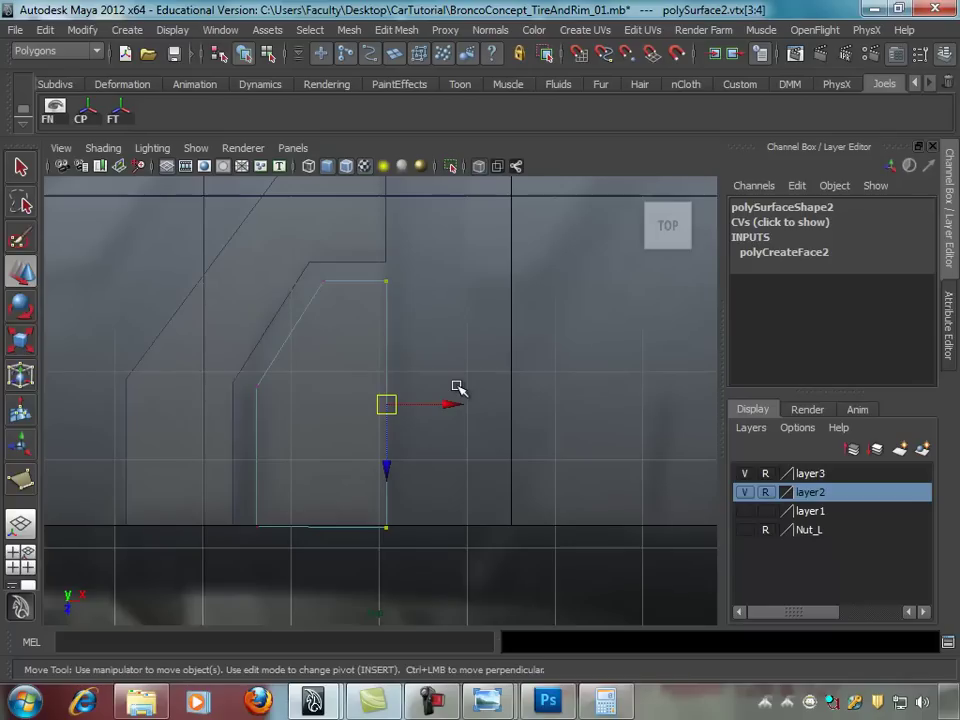
Step: Check the selected vertices in the front and perspective views, then shift them slightly along X
{"action": "key", "text": "space"}
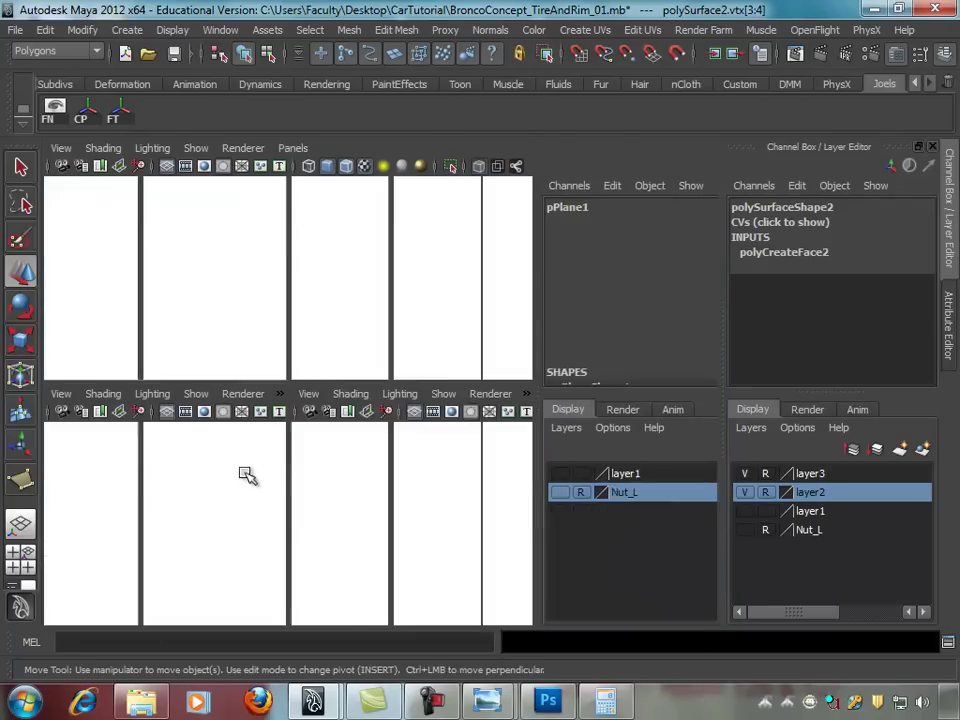
{"action": "scroll", "coordinate": [285, 512], "scroll_direction": "up", "scroll_amount": 3}
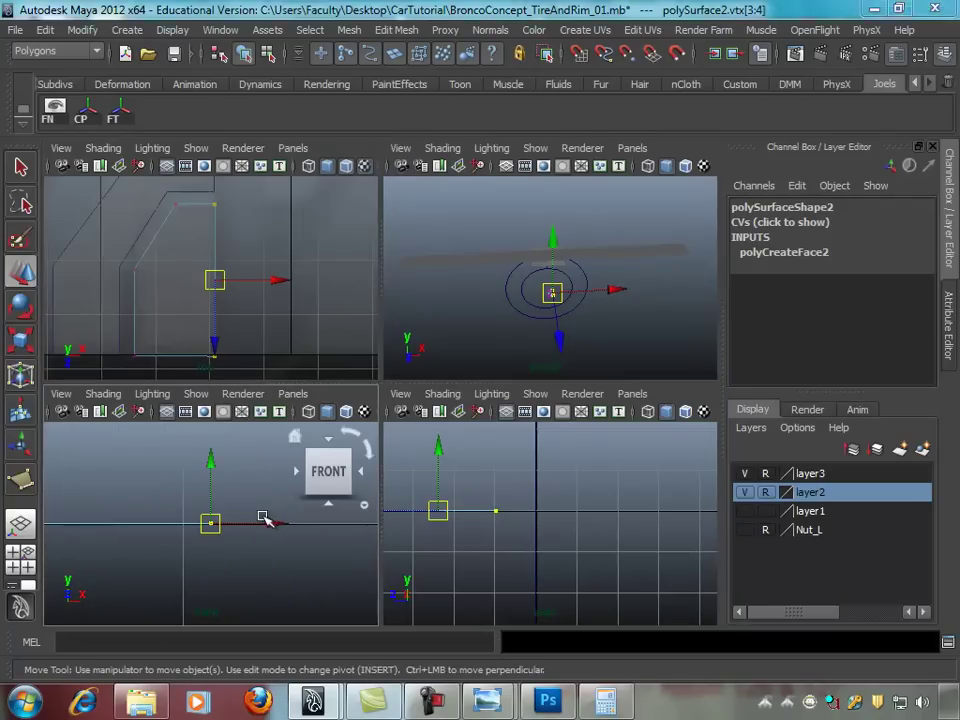
{"action": "key", "text": "space"}
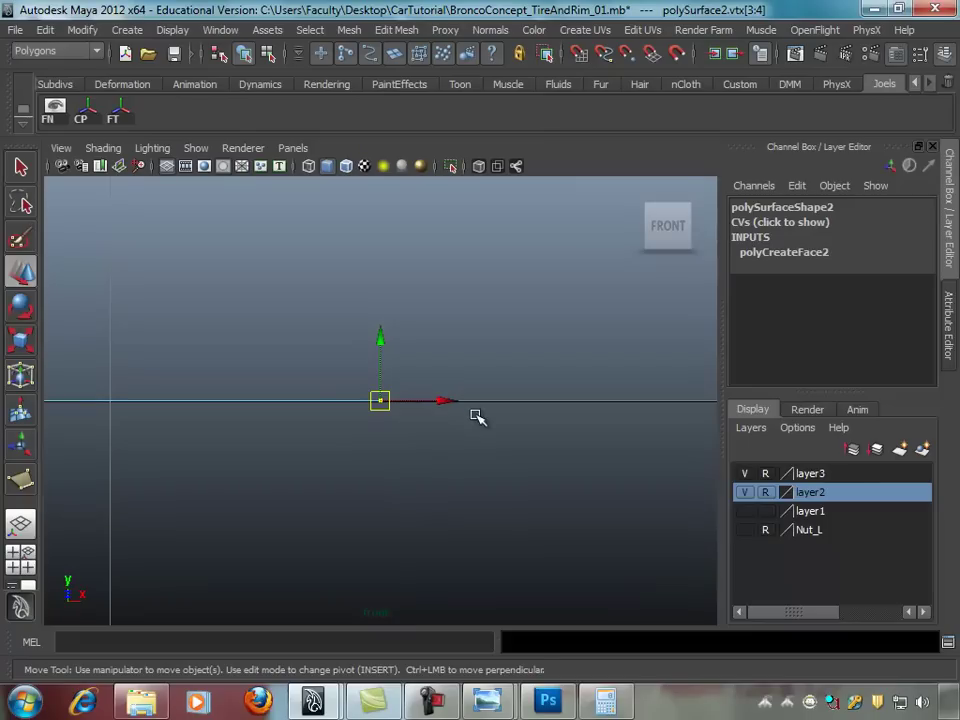
{"action": "key", "text": "space"}
{"action": "key", "text": "space"}
{"action": "mouse_move", "coordinate": [506, 360]}
{"action": "left_mouse_down", "text": "alt"}
{"action": "mouse_move", "coordinate": [510, 351]}
{"action": "mouse_move", "coordinate": [425, 366]}
{"action": "left_mouse_up", "text": "alt"}
{"action": "scroll", "coordinate": [546, 413], "scroll_direction": "up", "scroll_amount": 2}
{"action": "left_click_drag", "start_coordinate": [546, 413], "coordinate": [531, 428], "text": "alt"}
{"action": "key", "text": "space"}
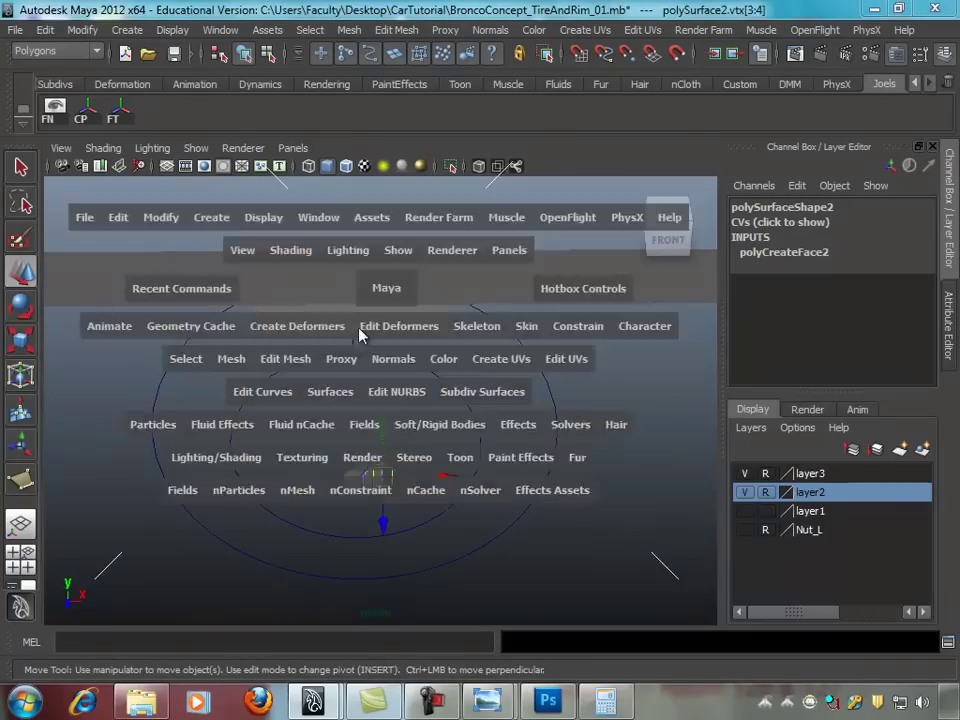
{"action": "key", "text": "space"}
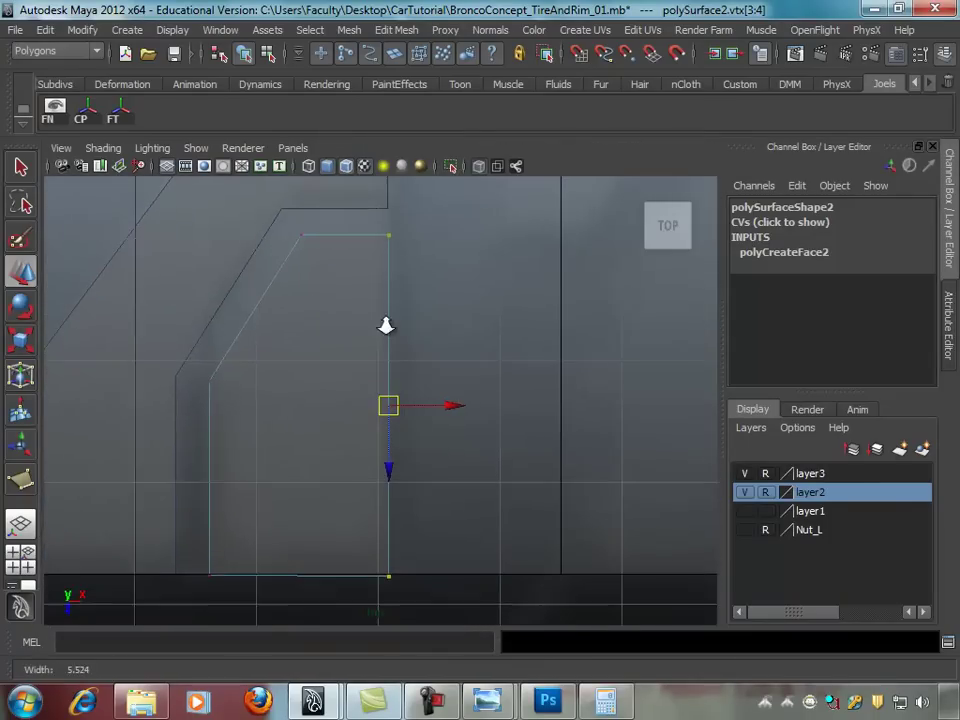
{"action": "left_click_drag", "start_coordinate": [452, 440], "coordinate": [451, 432]}
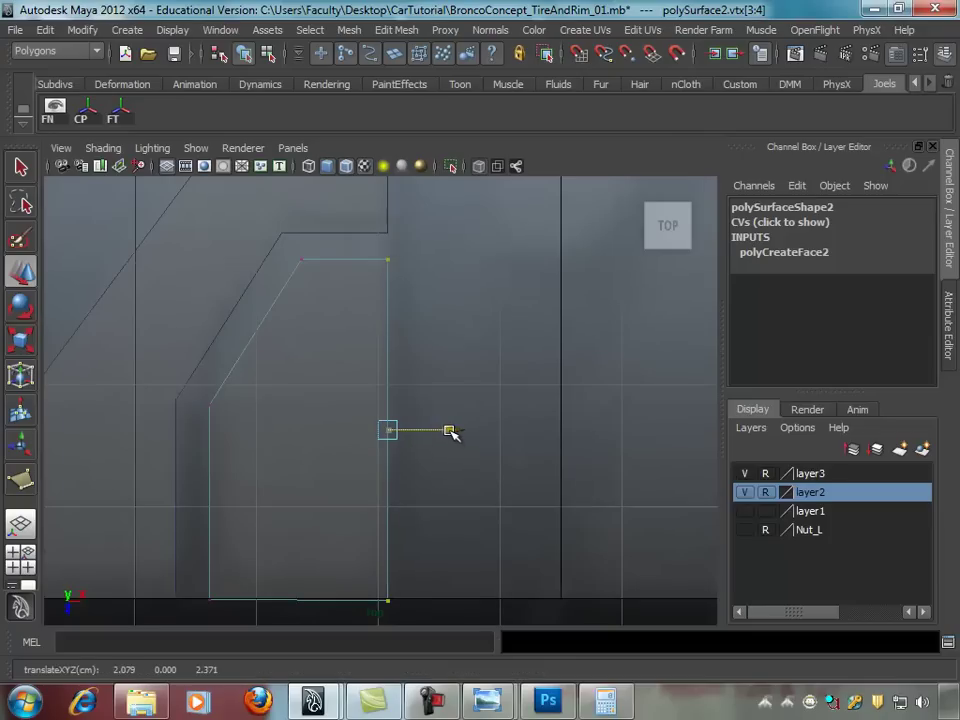
Step: Select the bottom-edge and bottom-left corner vertices, then clear the vertex selection
{"action": "middle_click_drag", "start_coordinate": [445, 395], "coordinate": [458, 369], "text": "alt"}
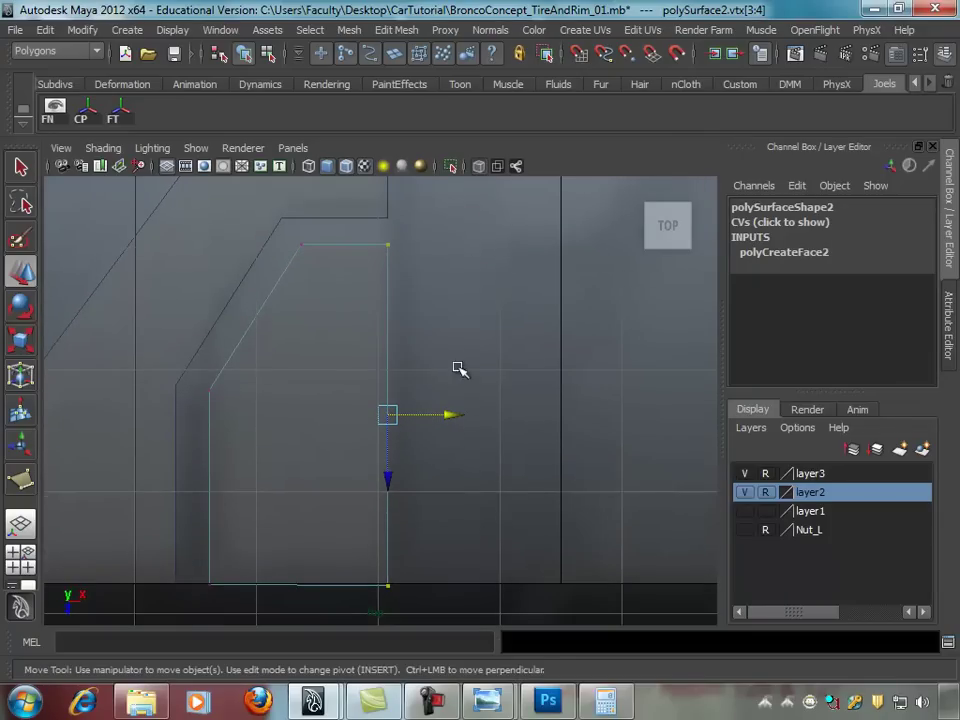
{"action": "middle_click_drag", "start_coordinate": [325, 461], "coordinate": [331, 374], "text": "alt"}
{"action": "mouse_move", "coordinate": [240, 490]}
{"action": "left_mouse_down"}
{"action": "mouse_move", "coordinate": [352, 498]}
{"action": "mouse_move", "coordinate": [289, 521]}
{"action": "left_mouse_up"}
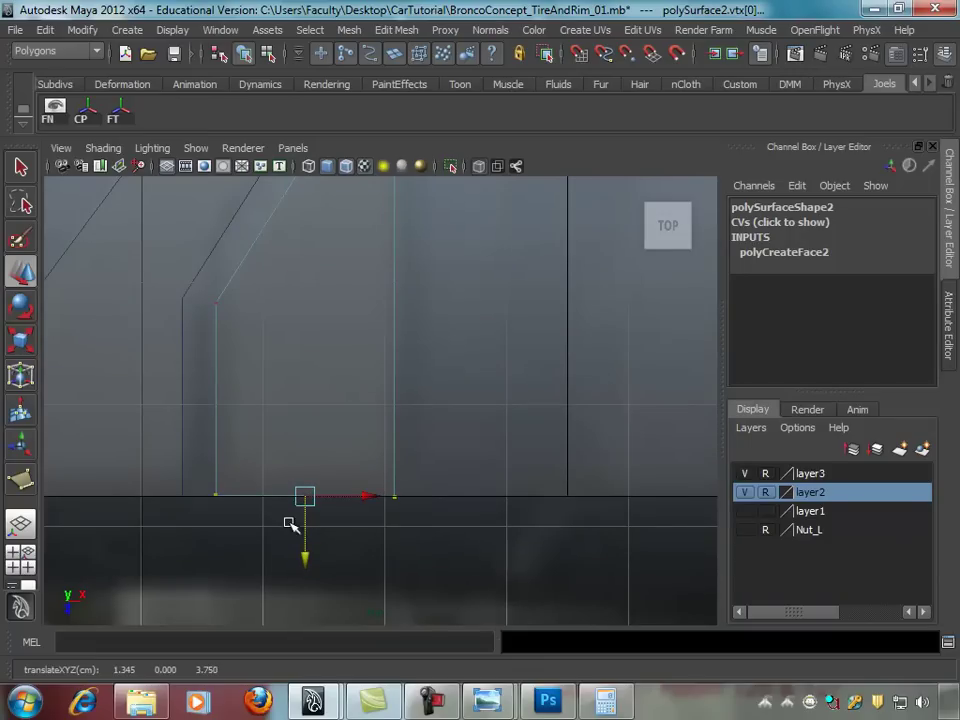
{"action": "left_click_drag", "start_coordinate": [203, 485], "coordinate": [218, 510]}
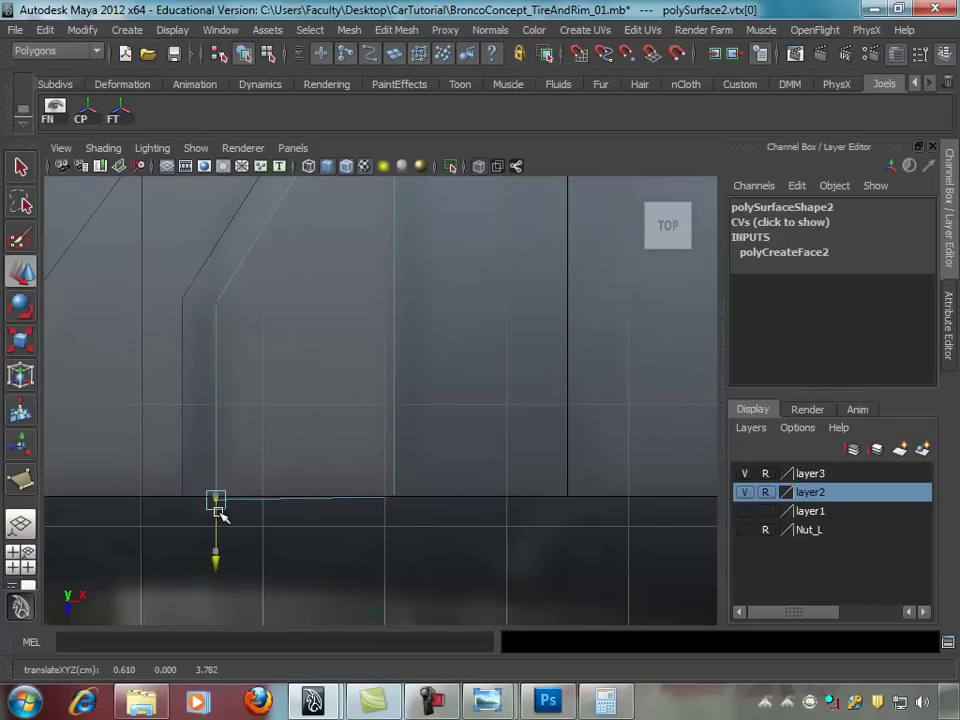
{"action": "left_click", "coordinate": [399, 374]}
Step: Select both the outer outline polySurface1 and the inner face polySurface2
{"action": "scroll", "coordinate": [399, 374], "scroll_direction": "down", "scroll_amount": 3}
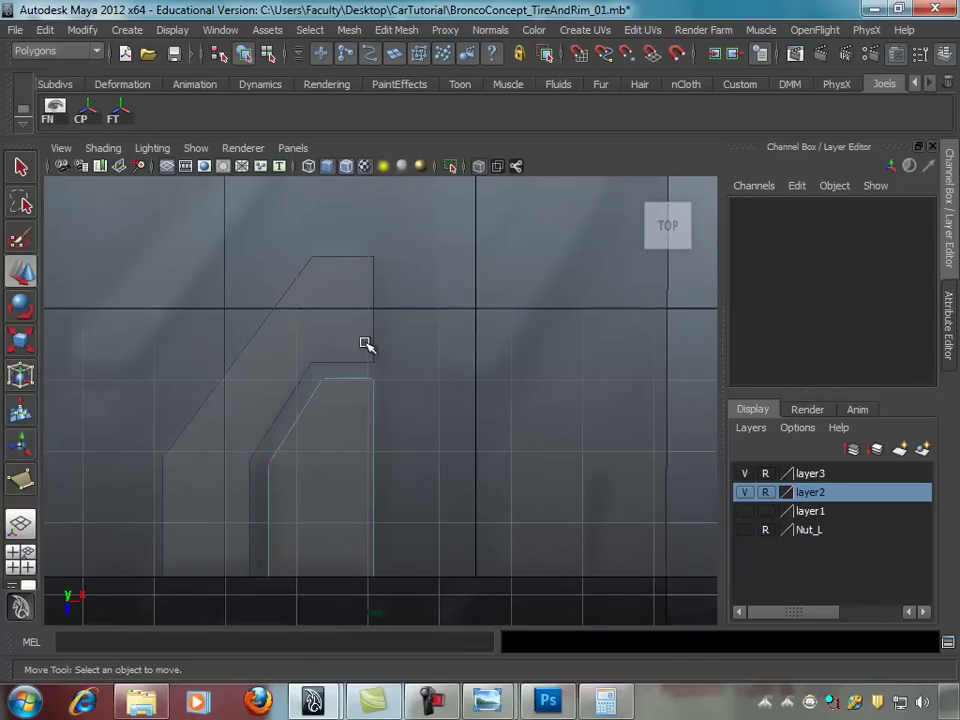
{"action": "left_click", "coordinate": [325, 310]}
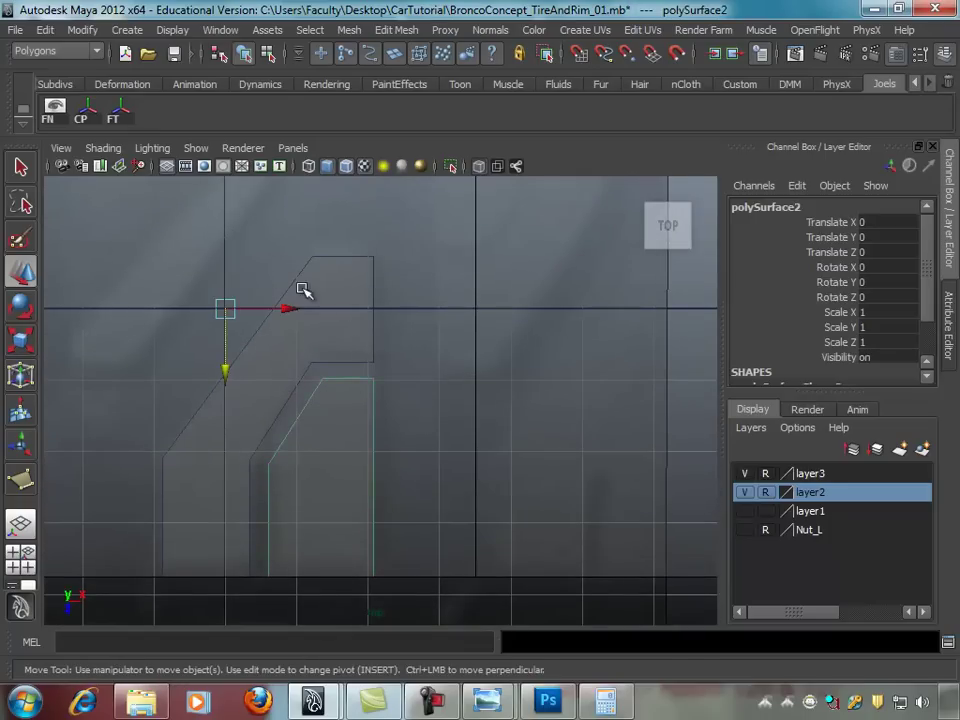
{"action": "left_click", "coordinate": [341, 380], "text": "shift"}
{"action": "scroll", "coordinate": [319, 379], "scroll_direction": "down", "scroll_amount": 2}
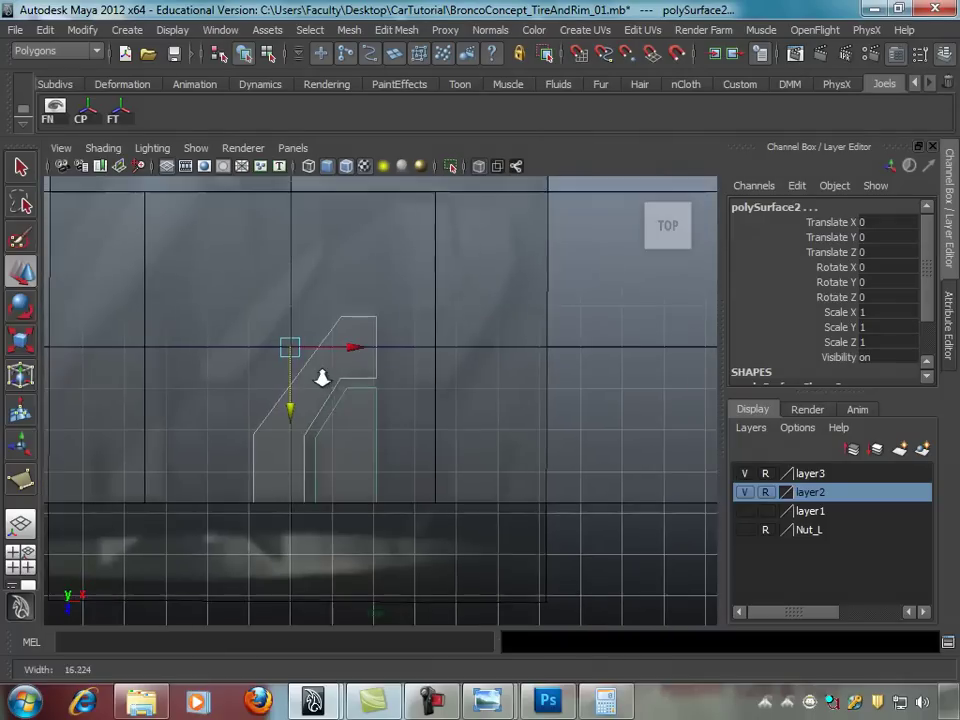
{"action": "scroll", "coordinate": [384, 394], "scroll_direction": "up", "scroll_amount": 1}
{"action": "middle_click_drag", "start_coordinate": [463, 388], "coordinate": [452, 326], "text": "alt"}
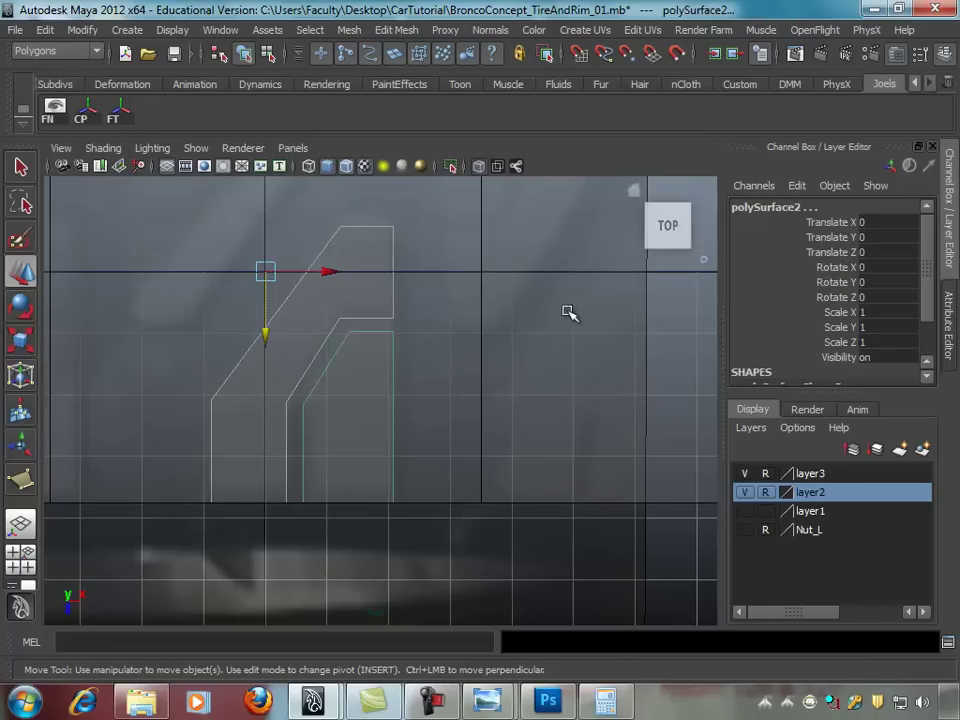
Step: Frame the selected block shapes in the four-view layout with the Move tool active
{"action": "key", "text": "space"}
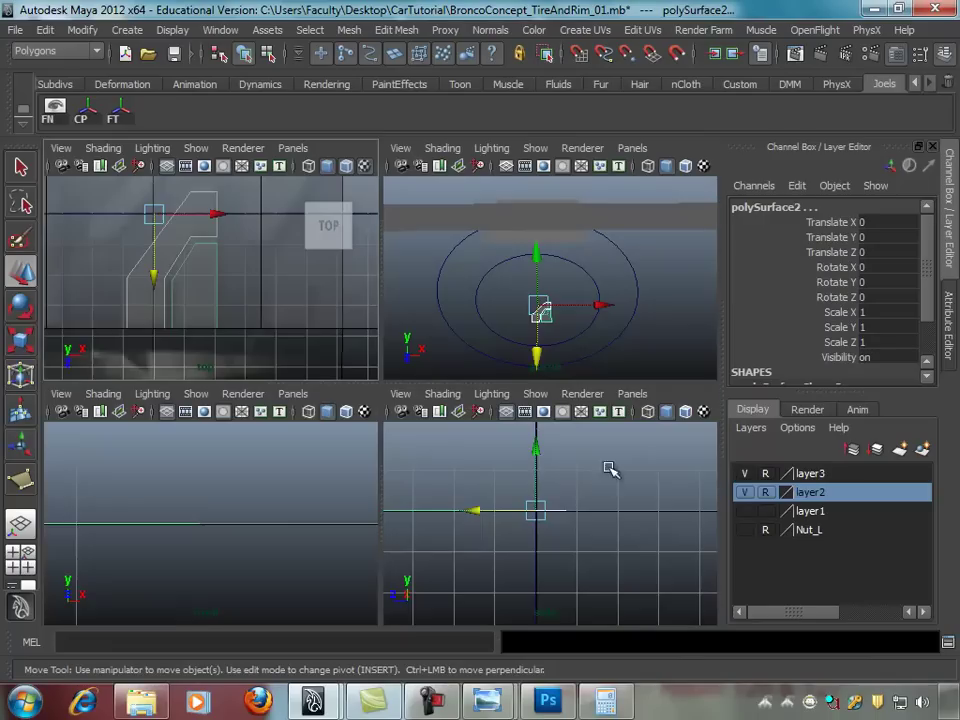
{"action": "left_click_drag", "start_coordinate": [518, 327], "coordinate": [564, 336], "text": "alt"}
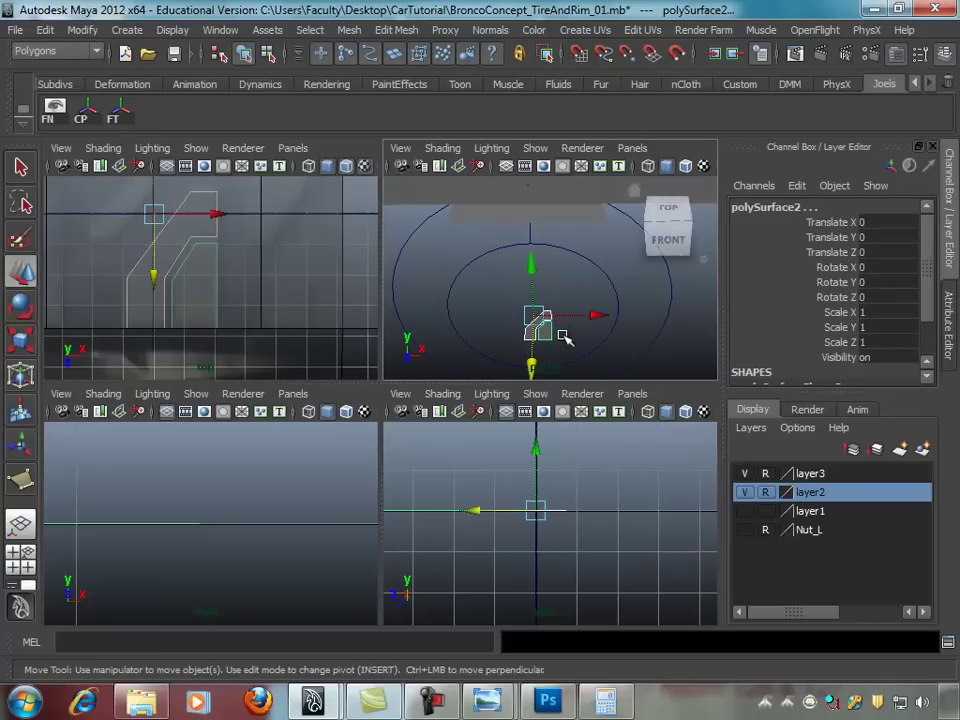
{"action": "key", "text": "q"}
{"action": "left_click_drag", "start_coordinate": [508, 356], "coordinate": [566, 358], "text": "alt"}
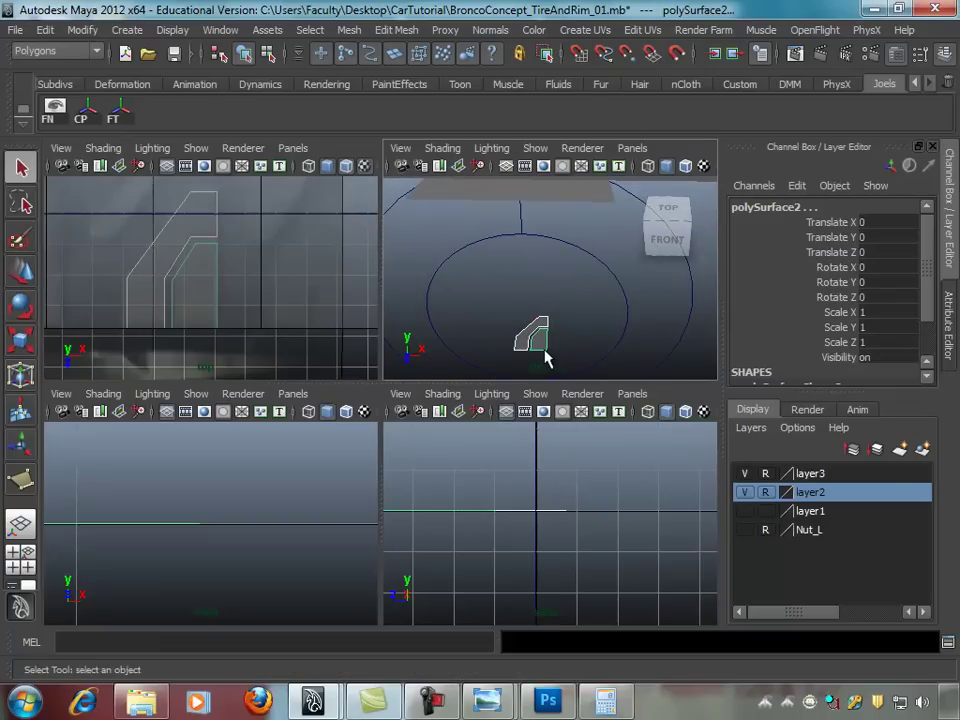
{"action": "key", "text": "w"}
{"action": "key", "text": "f"}
{"action": "key", "text": "f"}
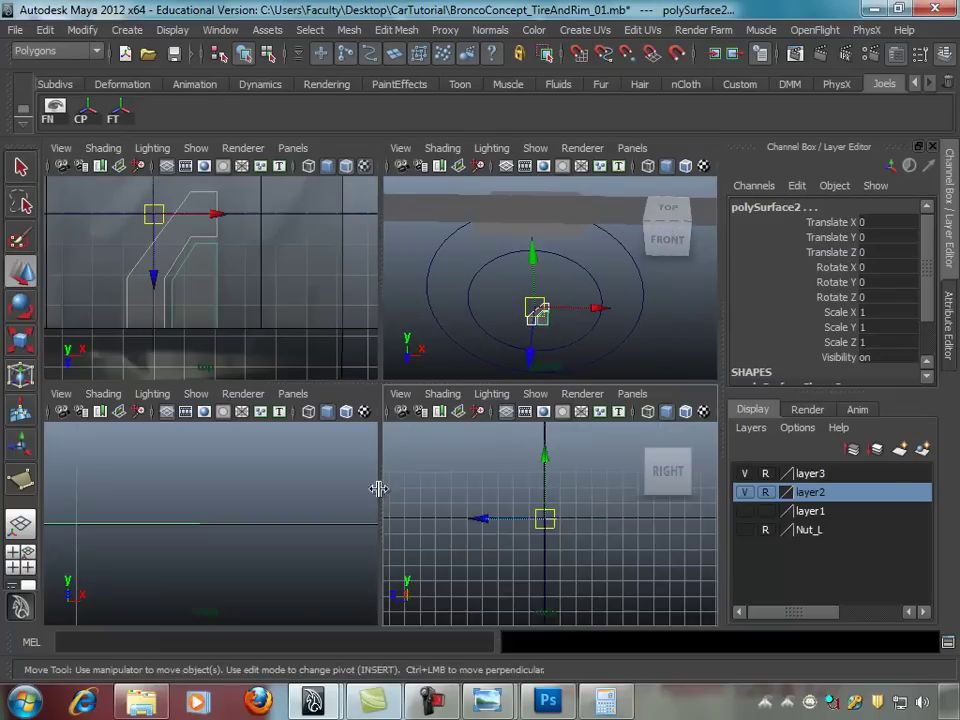
{"action": "right_click_drag", "start_coordinate": [561, 474], "coordinate": [514, 514], "text": "alt"}
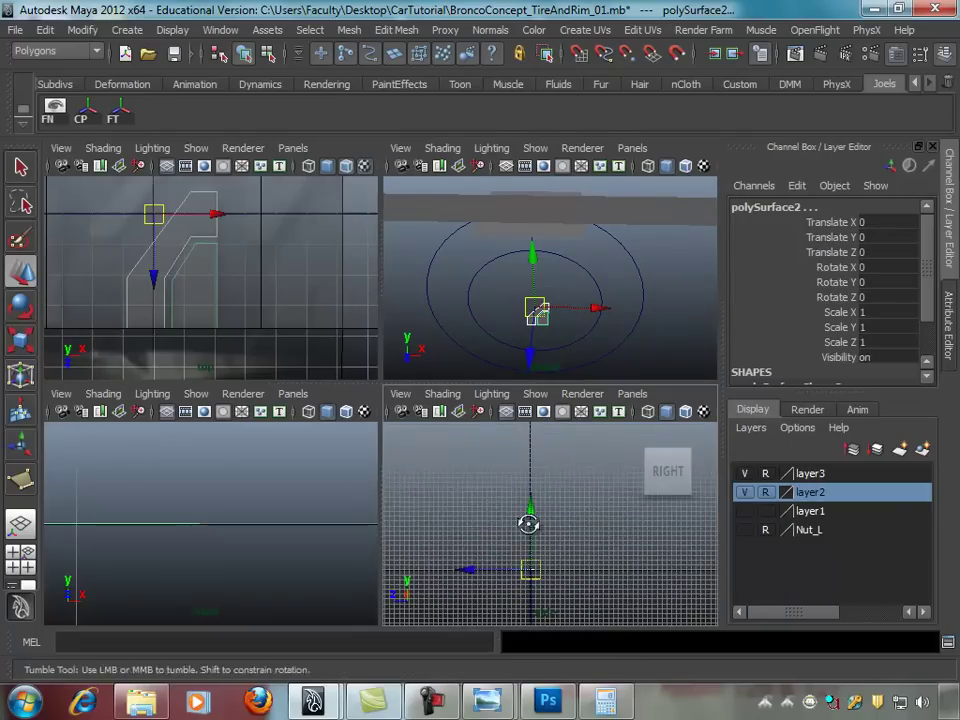
{"action": "middle_click_drag", "start_coordinate": [563, 529], "coordinate": [520, 522], "text": "alt"}
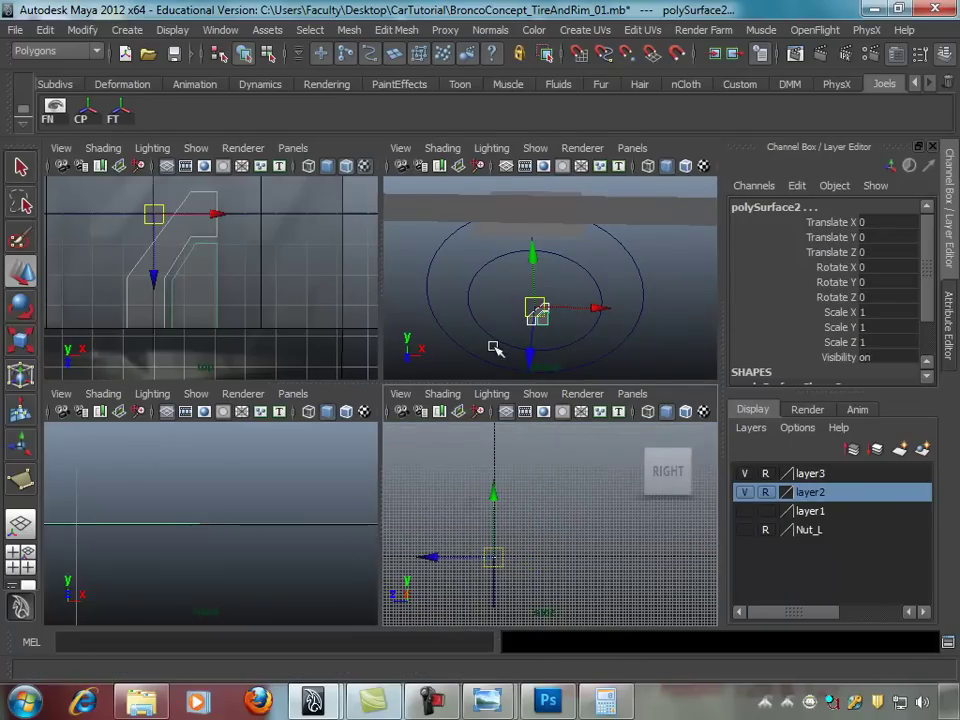
Step: Raise the tread block in Y, then lower it to about 16.06 just above the tire curve
{"action": "left_click_drag", "start_coordinate": [533, 256], "coordinate": [533, 125]}
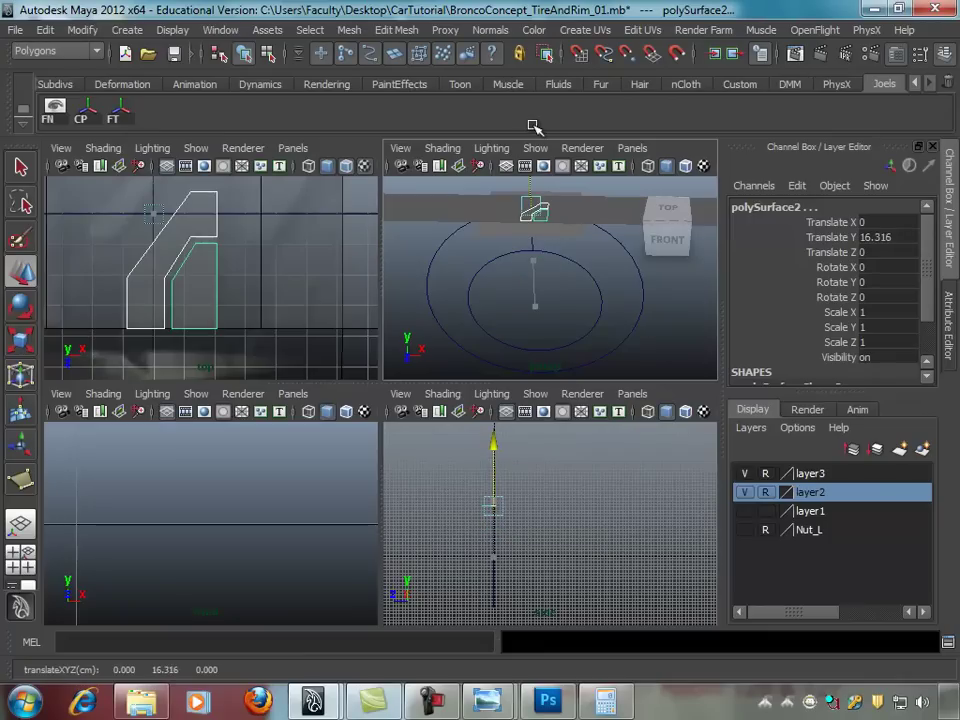
{"action": "key", "text": "space"}
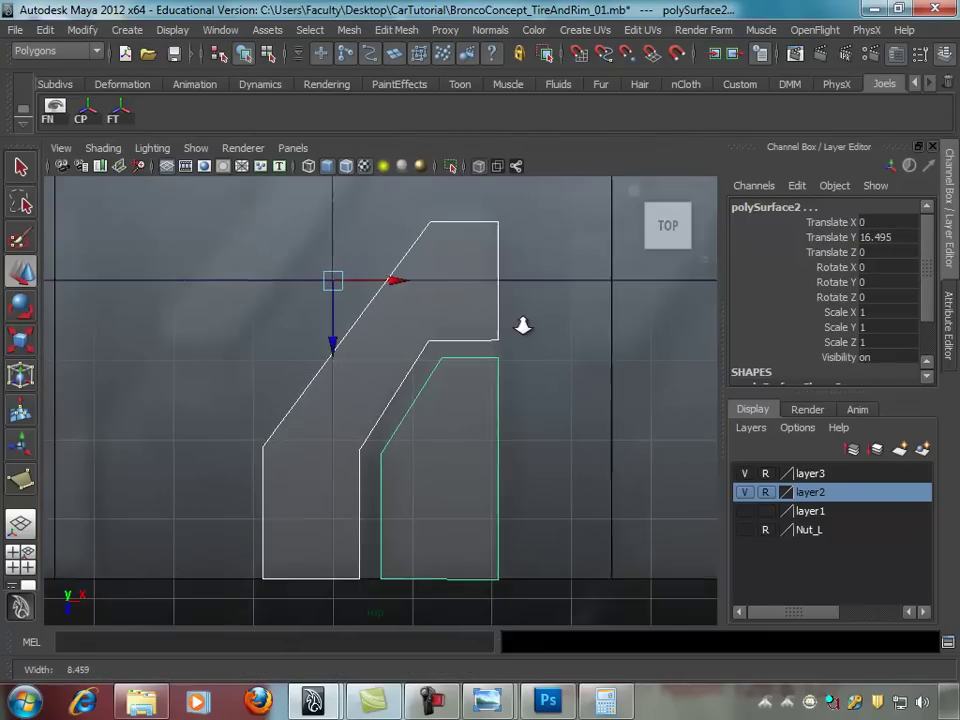
{"action": "key", "text": "space"}
{"action": "scroll", "coordinate": [300, 525], "scroll_direction": "down", "scroll_amount": 3}
{"action": "key", "text": "space"}
{"action": "scroll", "coordinate": [275, 460], "scroll_direction": "down", "scroll_amount": 3}
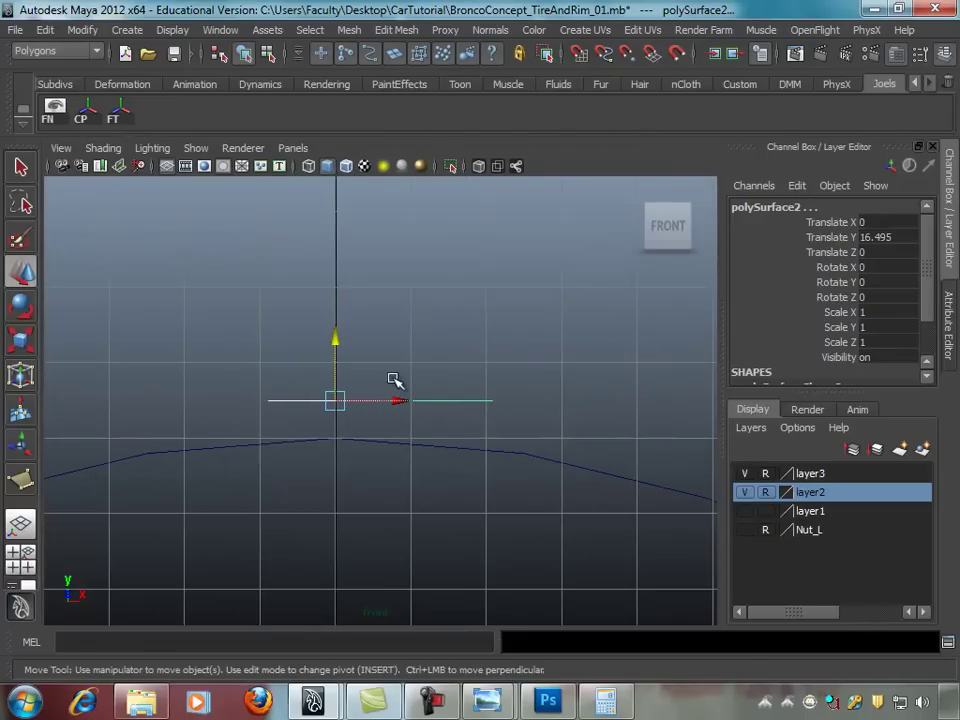
{"action": "left_click_drag", "start_coordinate": [341, 341], "coordinate": [334, 375]}
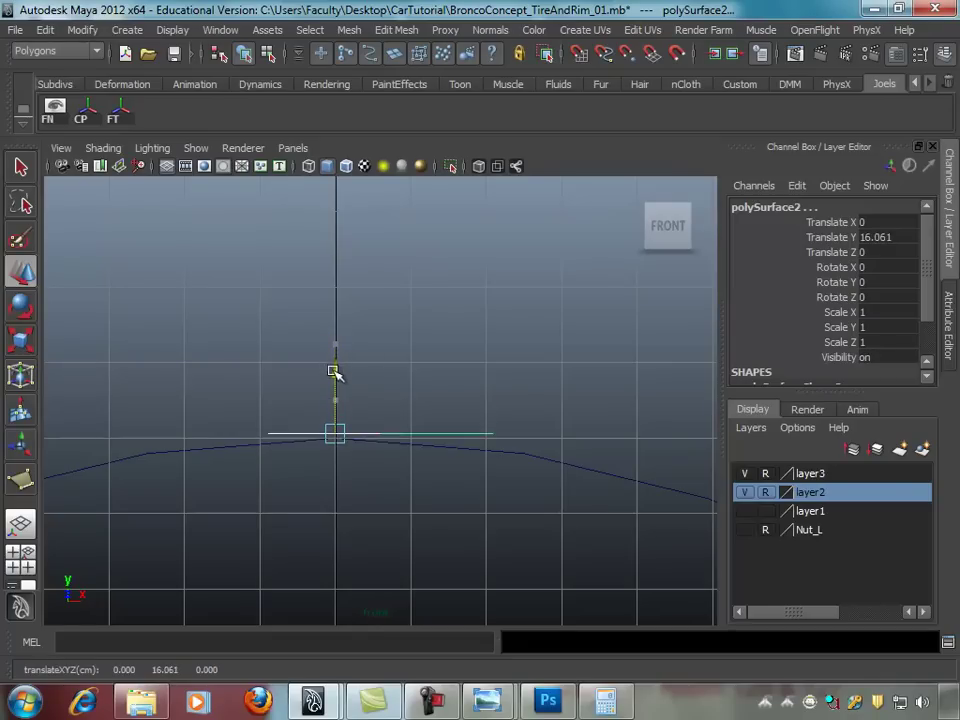
Step: Cut a first split edge across the block face with the Interactive Split Tool
{"action": "scroll", "coordinate": [369, 399], "scroll_direction": "up", "scroll_amount": 1}
{"action": "key", "text": "space"}
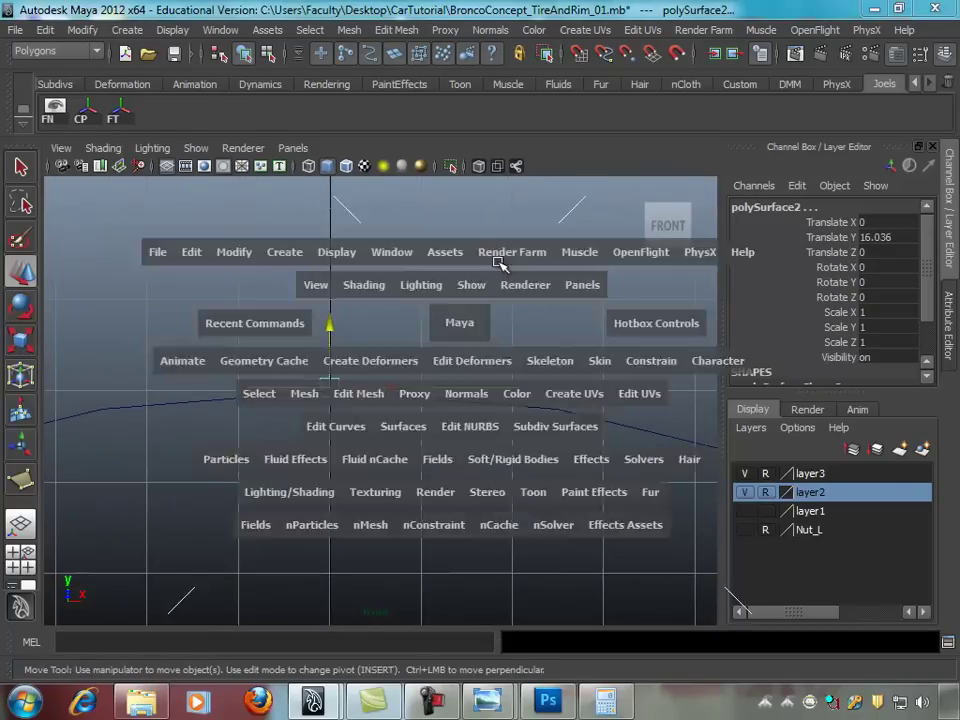
{"action": "key", "text": "space"}
{"action": "right_click_drag", "start_coordinate": [527, 274], "coordinate": [388, 324], "text": "alt"}
{"action": "left_click_drag", "start_coordinate": [388, 324], "coordinate": [461, 321], "text": "alt"}
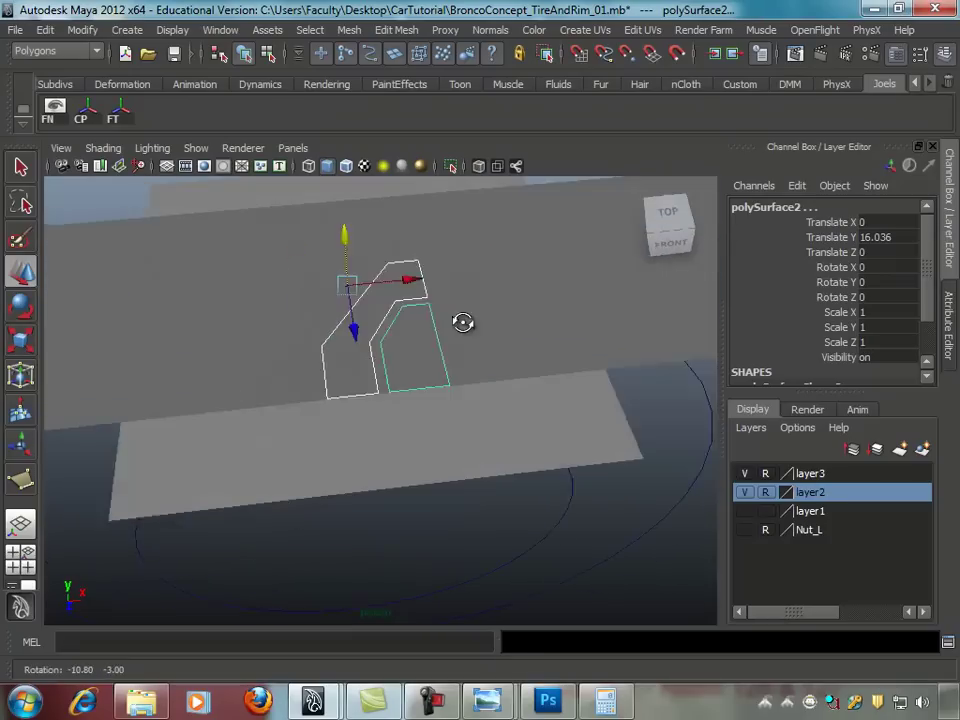
{"action": "right_click_drag", "start_coordinate": [557, 281], "coordinate": [533, 300], "text": "alt"}
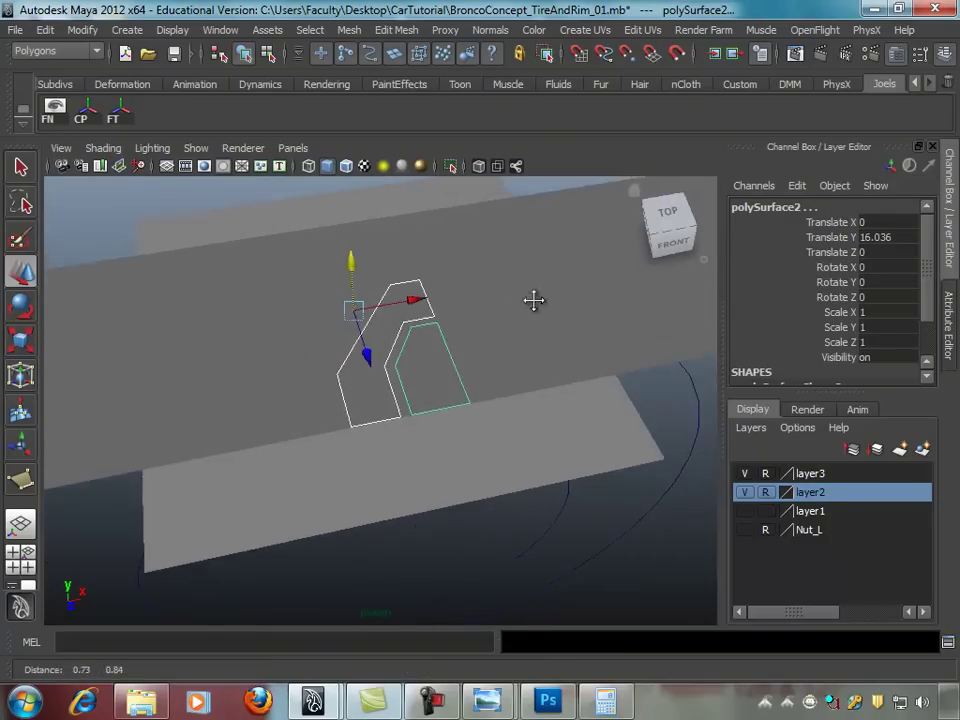
{"action": "scroll", "coordinate": [533, 300], "scroll_direction": "up", "scroll_amount": 1}
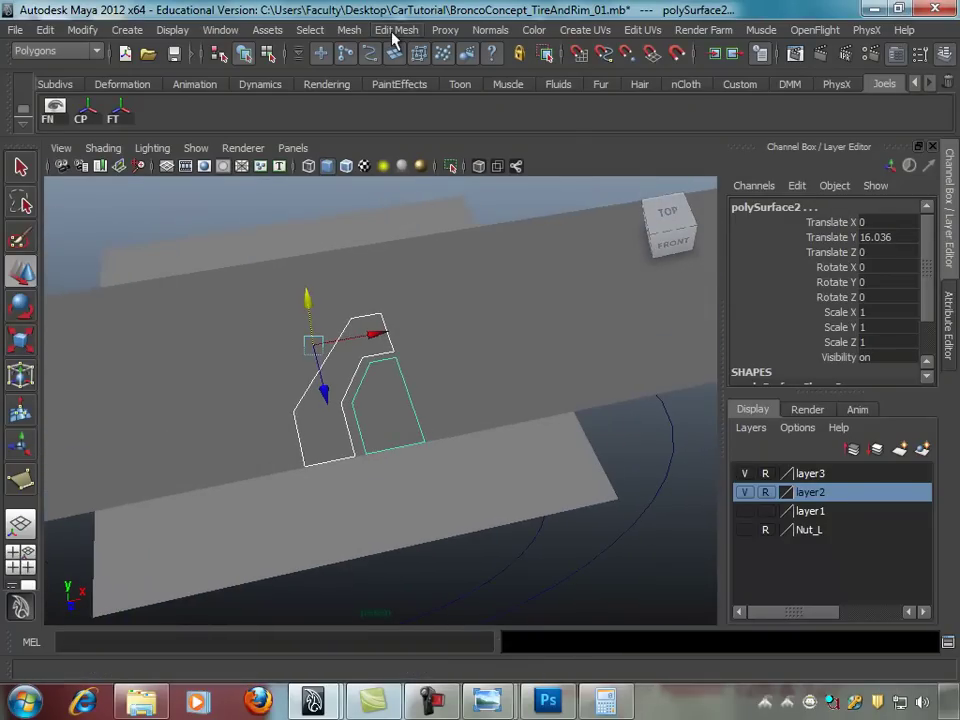
{"action": "left_click", "coordinate": [392, 31]}
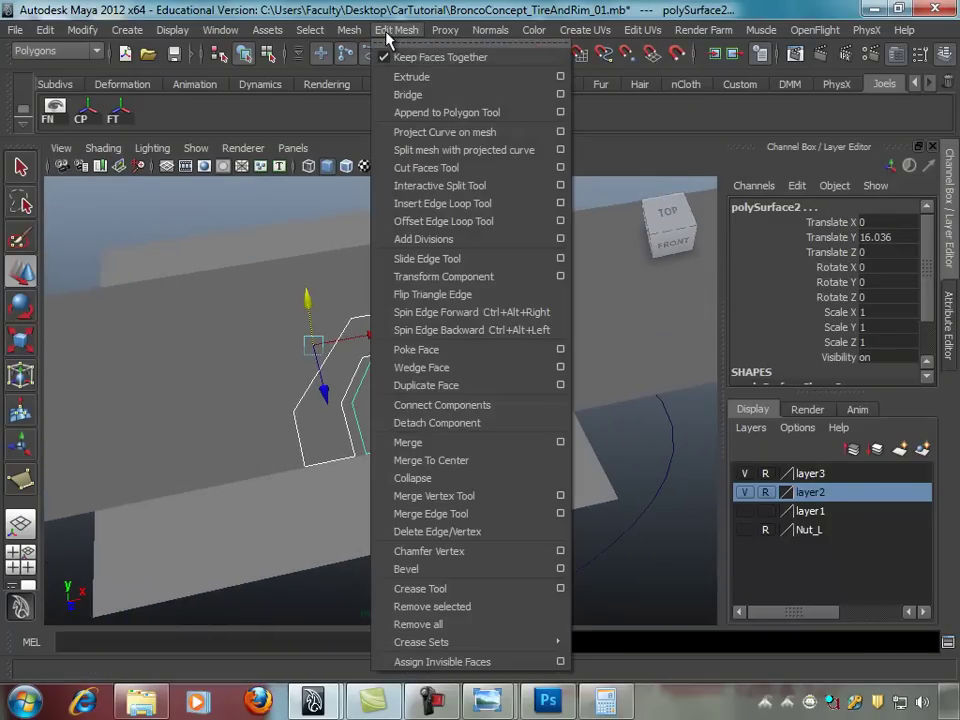
{"action": "left_click", "coordinate": [445, 186]}
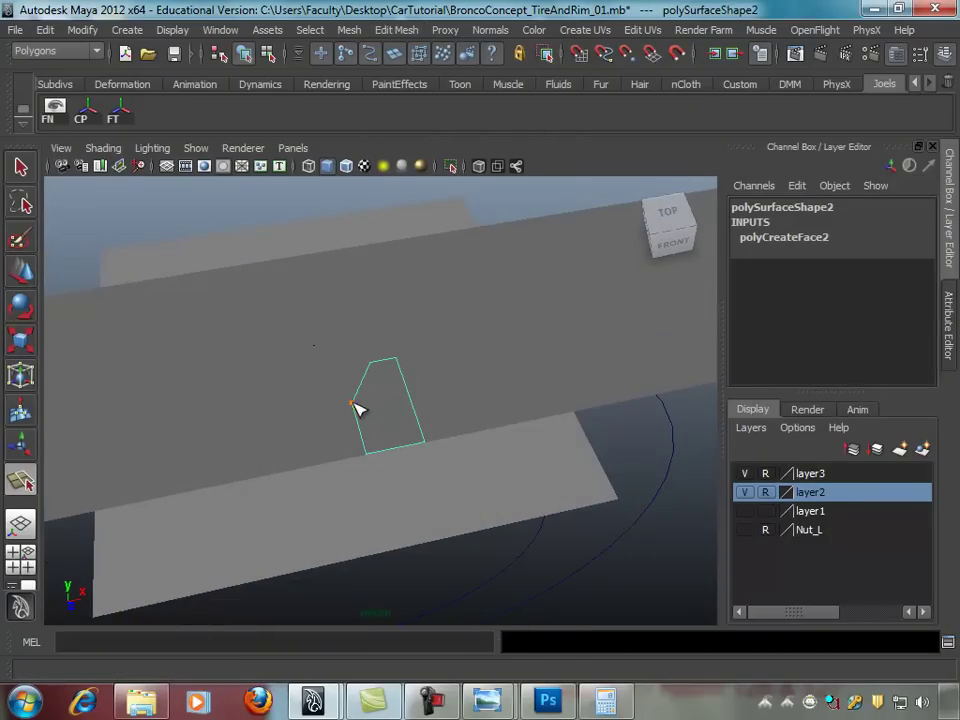
{"action": "left_click", "coordinate": [353, 403]}
{"action": "key", "text": "Return"}
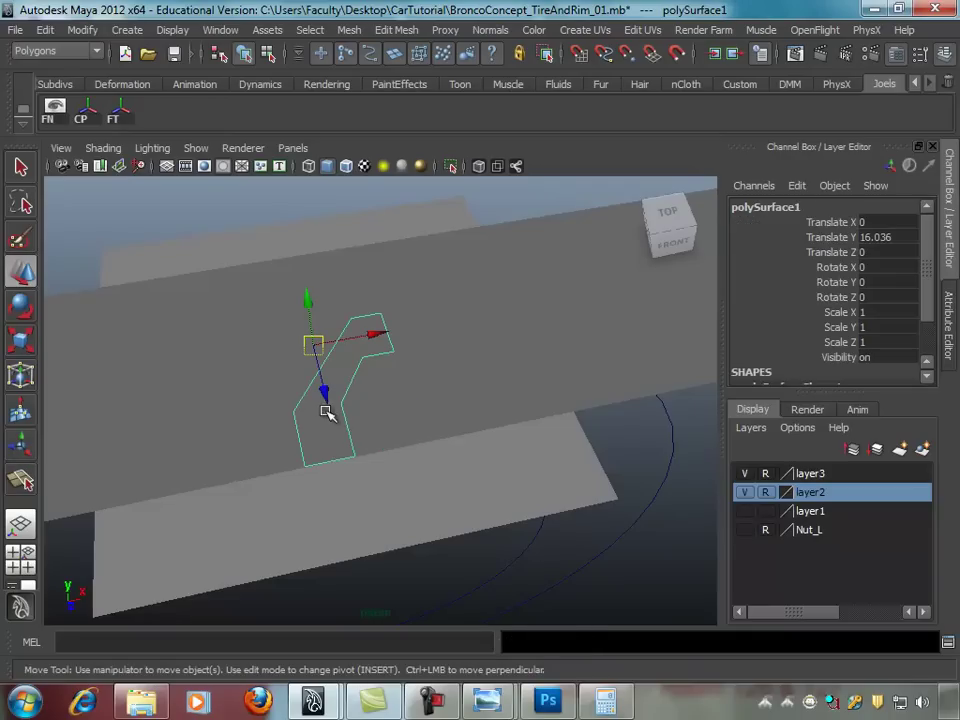
Step: Add split edges across the lower and upper bends of the block faces
{"action": "scroll", "coordinate": [326, 407], "scroll_direction": "up", "scroll_amount": 2}
{"action": "scroll", "coordinate": [379, 388], "scroll_direction": "up", "scroll_amount": 2}
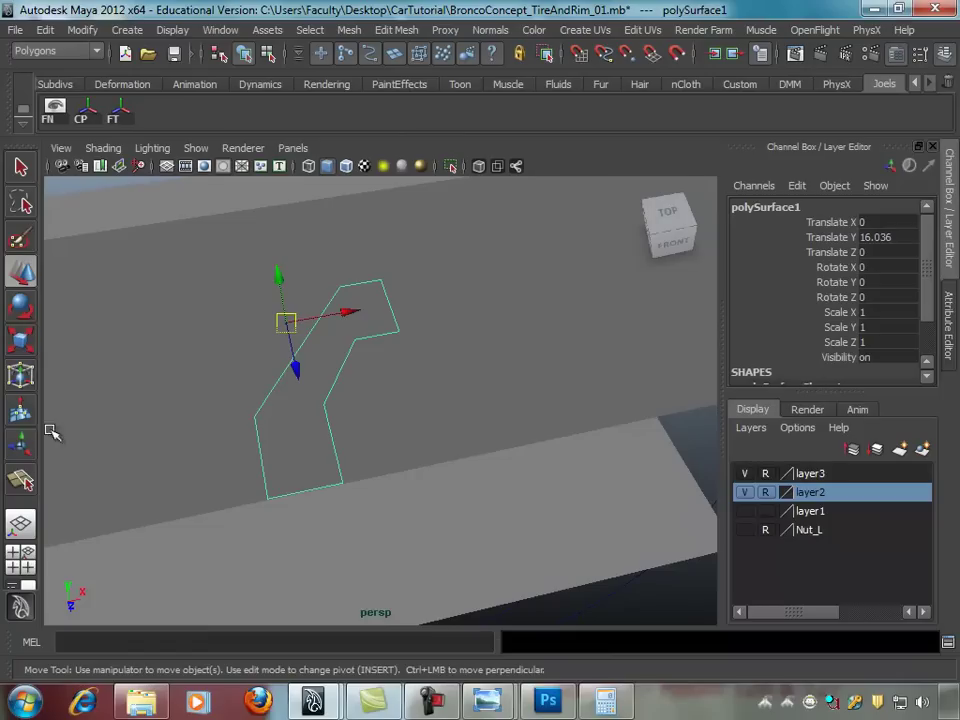
{"action": "left_click", "coordinate": [22, 480]}
{"action": "left_click", "coordinate": [256, 417]}
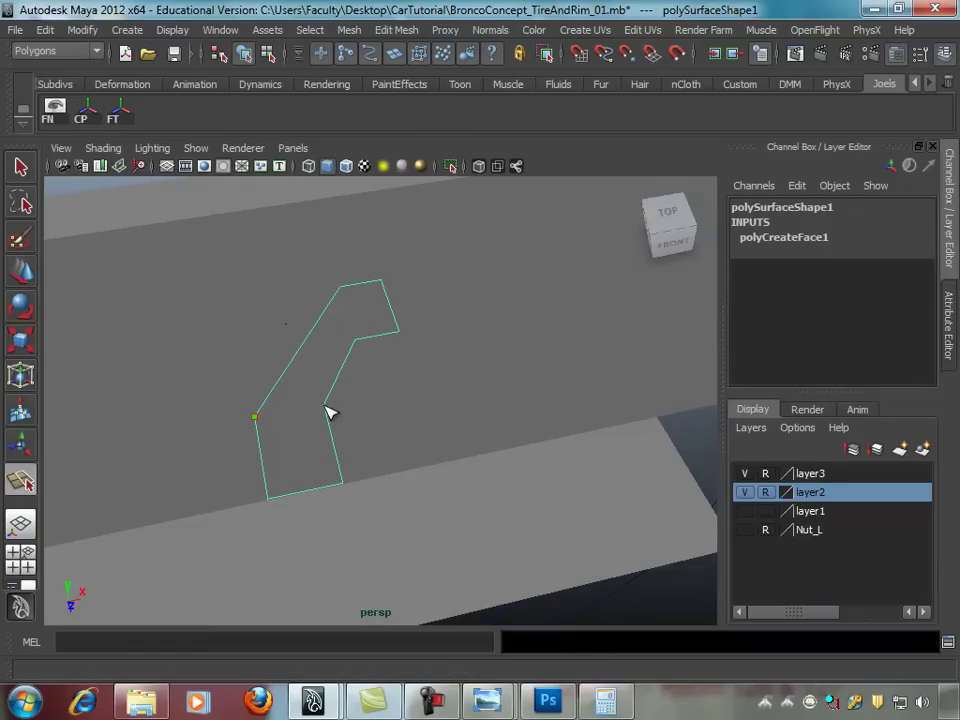
{"action": "key", "text": "Return"}
{"action": "left_click", "coordinate": [20, 482]}
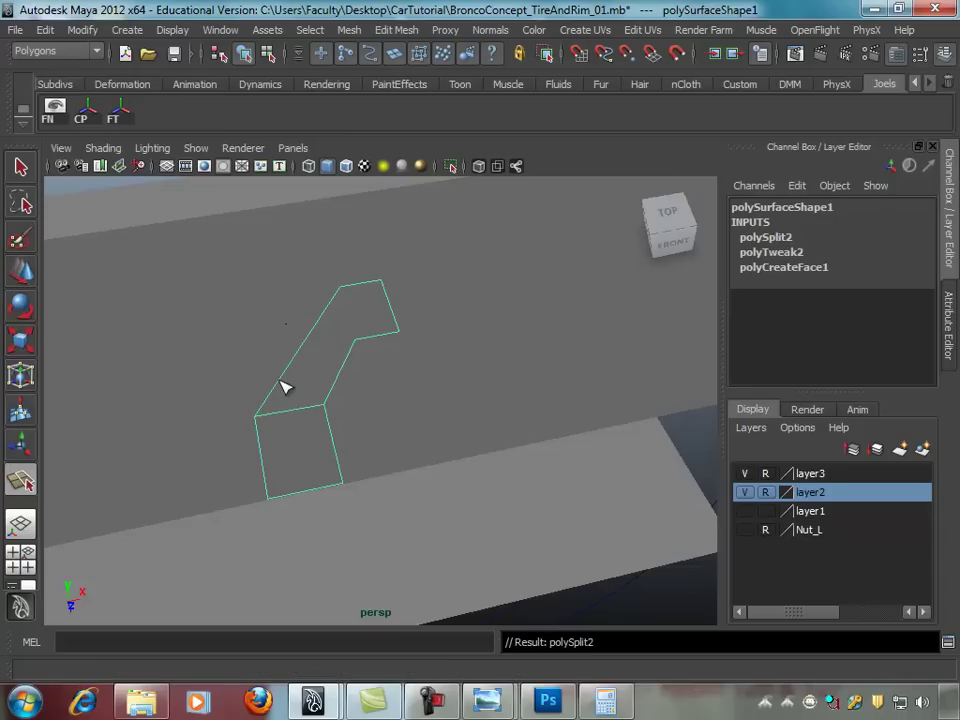
{"action": "left_click", "coordinate": [342, 290]}
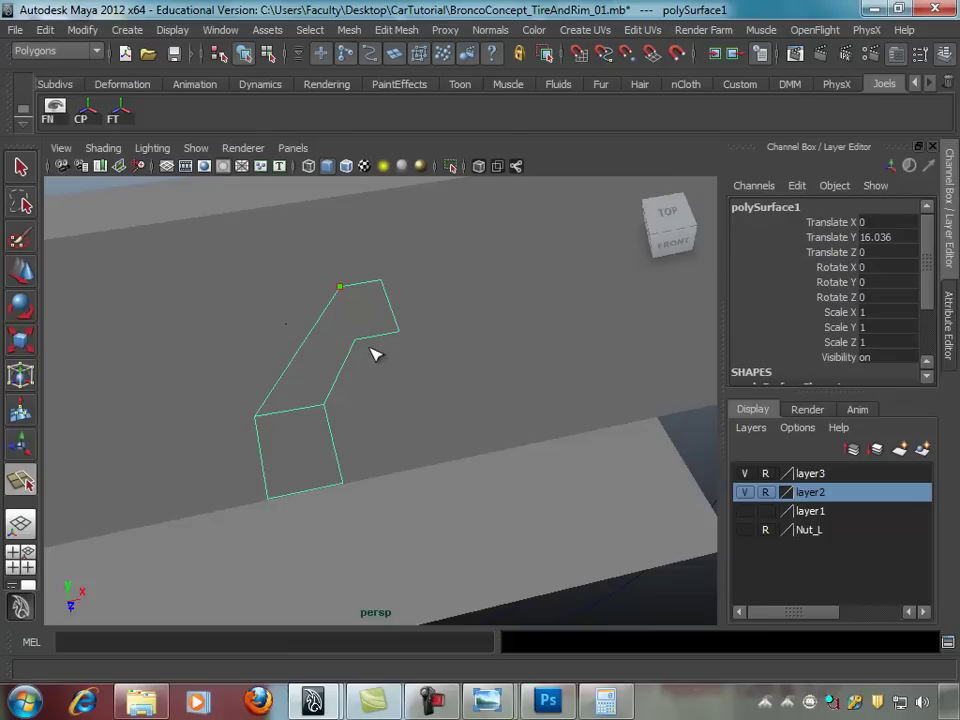
{"action": "key", "text": "Return"}
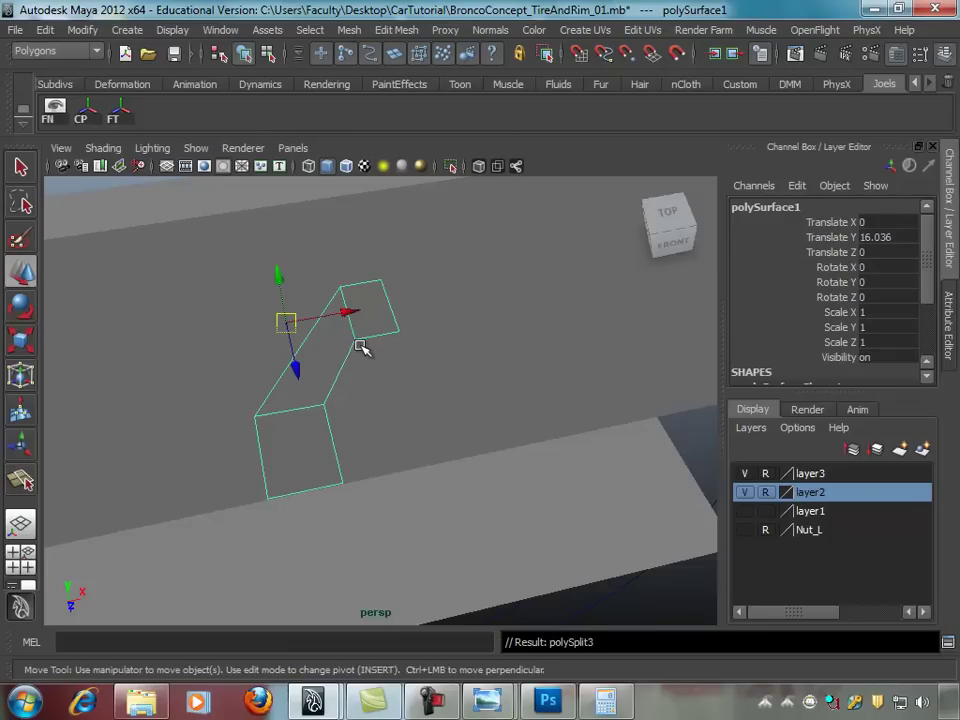
Step: Select both block pieces and orbit around them to inspect the new splits
{"action": "scroll", "coordinate": [410, 343], "scroll_direction": "down", "scroll_amount": 2}
{"action": "key", "text": "ctrl+shift+d"}
{"action": "left_click", "coordinate": [350, 380], "text": "shift"}
{"action": "mouse_move", "coordinate": [438, 376]}
{"action": "left_mouse_down", "text": "alt"}
{"action": "mouse_move", "coordinate": [497, 364]}
{"action": "mouse_move", "coordinate": [527, 375]}
{"action": "left_mouse_up", "text": "alt"}
{"action": "right_click_drag", "start_coordinate": [527, 375], "coordinate": [529, 358], "text": "alt"}
{"action": "mouse_move", "coordinate": [529, 358]}
{"action": "left_mouse_down", "text": "alt"}
{"action": "mouse_move", "coordinate": [493, 364]}
{"action": "mouse_move", "coordinate": [516, 381]}
{"action": "mouse_move", "coordinate": [387, 393]}
{"action": "mouse_move", "coordinate": [424, 396]}
{"action": "mouse_move", "coordinate": [289, 373]}
{"action": "mouse_move", "coordinate": [298, 358]}
{"action": "mouse_move", "coordinate": [406, 346]}
{"action": "mouse_move", "coordinate": [412, 358]}
{"action": "left_mouse_up", "text": "alt"}
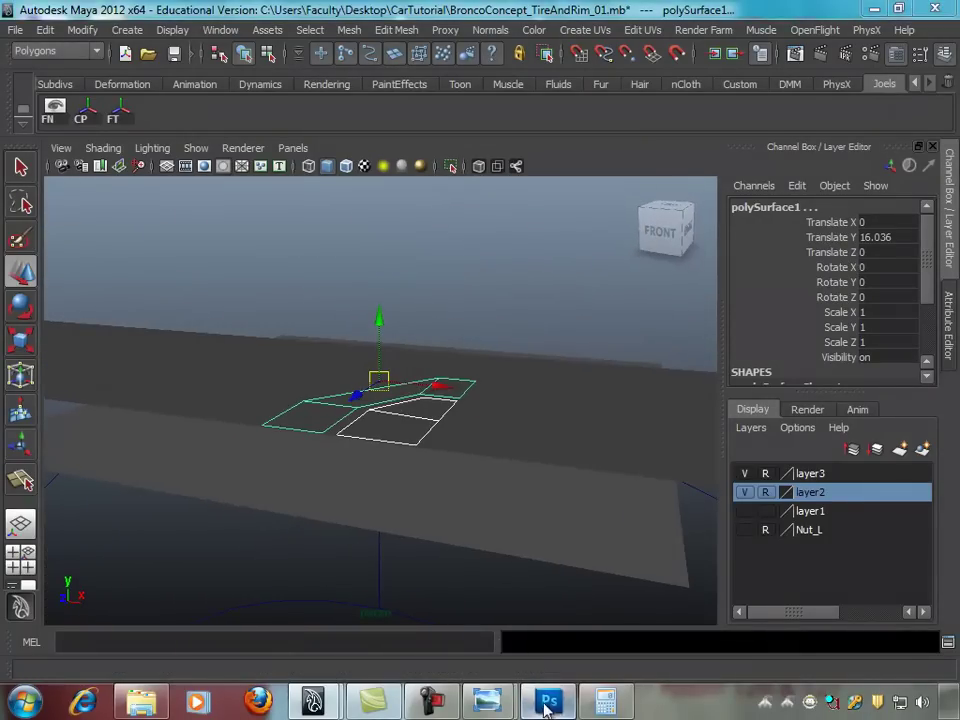
Step: Check the tread reference image, then return to Maya in object selection mode
{"action": "left_click", "coordinate": [550, 698]}
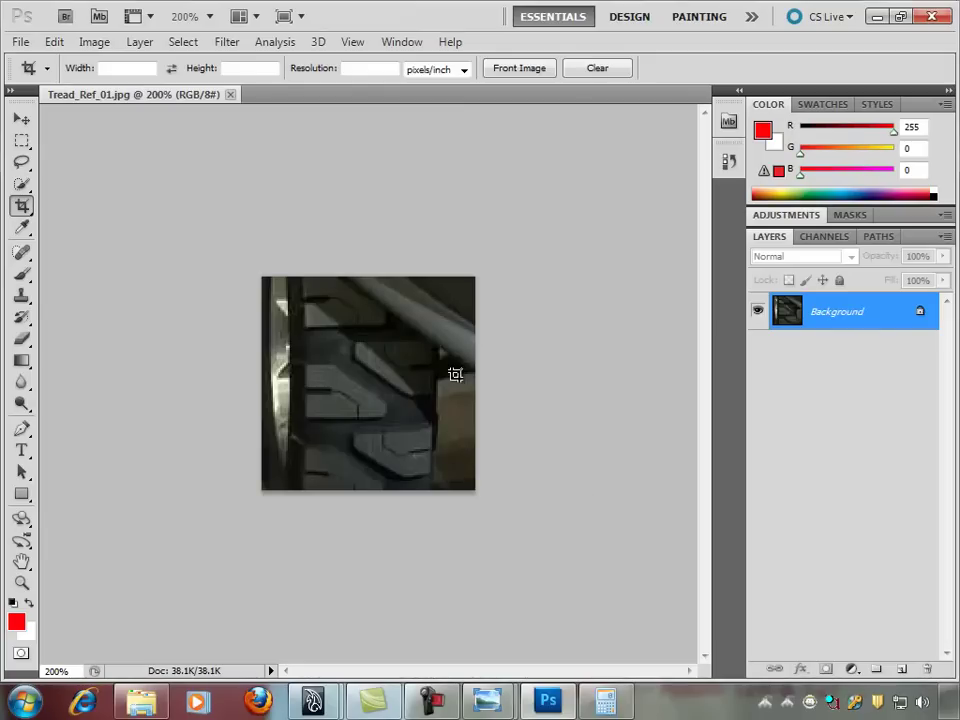
{"action": "left_click", "coordinate": [876, 17]}
{"action": "mouse_move", "coordinate": [456, 422]}
{"action": "left_mouse_down", "text": "alt"}
{"action": "mouse_move", "coordinate": [611, 439]}
{"action": "mouse_move", "coordinate": [556, 443]}
{"action": "left_mouse_up", "text": "alt"}
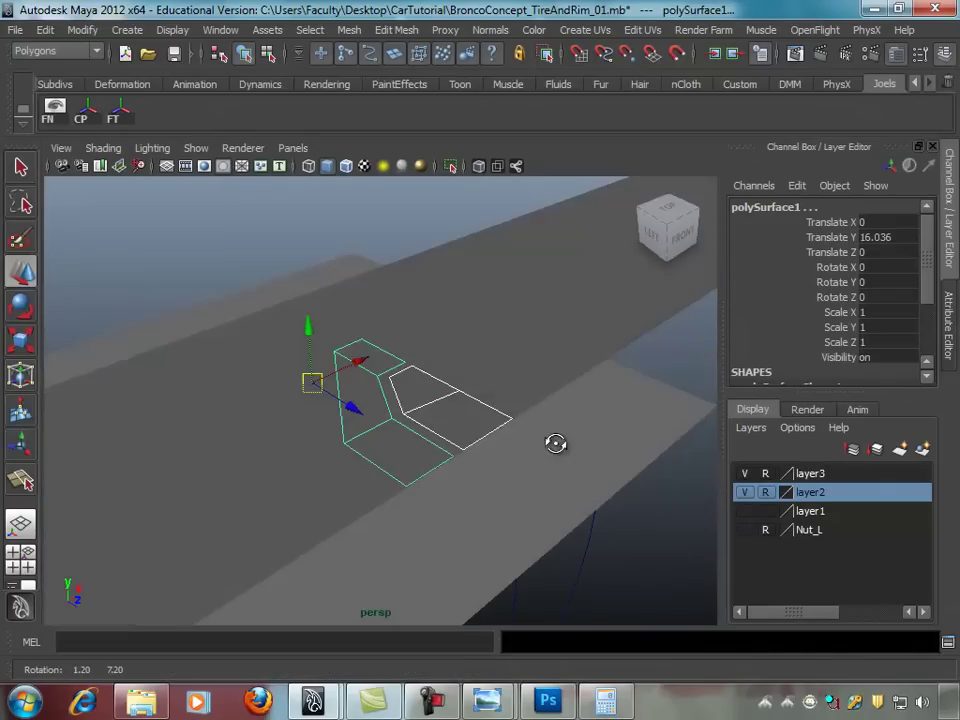
{"action": "key", "text": "q"}
{"action": "mouse_move", "coordinate": [371, 401]}
{"action": "left_mouse_down", "text": "alt"}
{"action": "mouse_move", "coordinate": [364, 392]}
{"action": "mouse_move", "coordinate": [394, 405]}
{"action": "left_mouse_up", "text": "alt"}
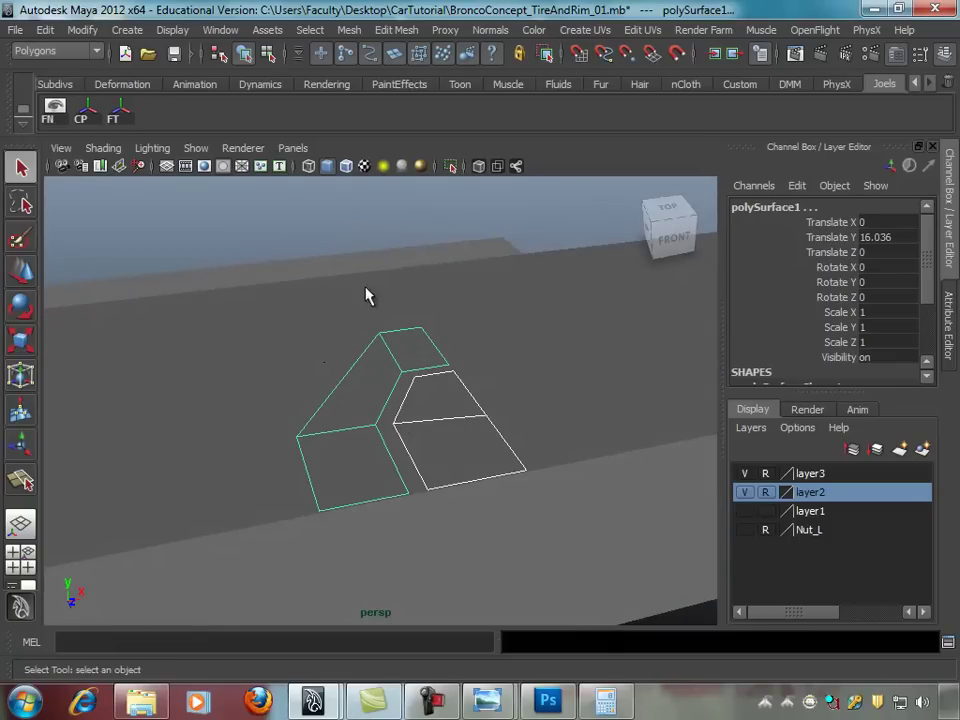
Step: Combine the two block pieces into polySurface3 and select its inner corner vertex
{"action": "left_click", "coordinate": [348, 30]}
{"action": "left_click", "coordinate": [380, 56]}
{"action": "mouse_move", "coordinate": [405, 215]}
{"action": "left_mouse_down", "text": "alt"}
{"action": "mouse_move", "coordinate": [480, 285]}
{"action": "mouse_move", "coordinate": [581, 321]}
{"action": "mouse_move", "coordinate": [516, 349]}
{"action": "mouse_move", "coordinate": [457, 397]}
{"action": "mouse_move", "coordinate": [461, 450]}
{"action": "left_mouse_up", "text": "alt"}
{"action": "right_click_drag", "start_coordinate": [459, 448], "coordinate": [369, 375]}
{"action": "left_click", "coordinate": [478, 440]}
{"action": "key", "text": "space"}
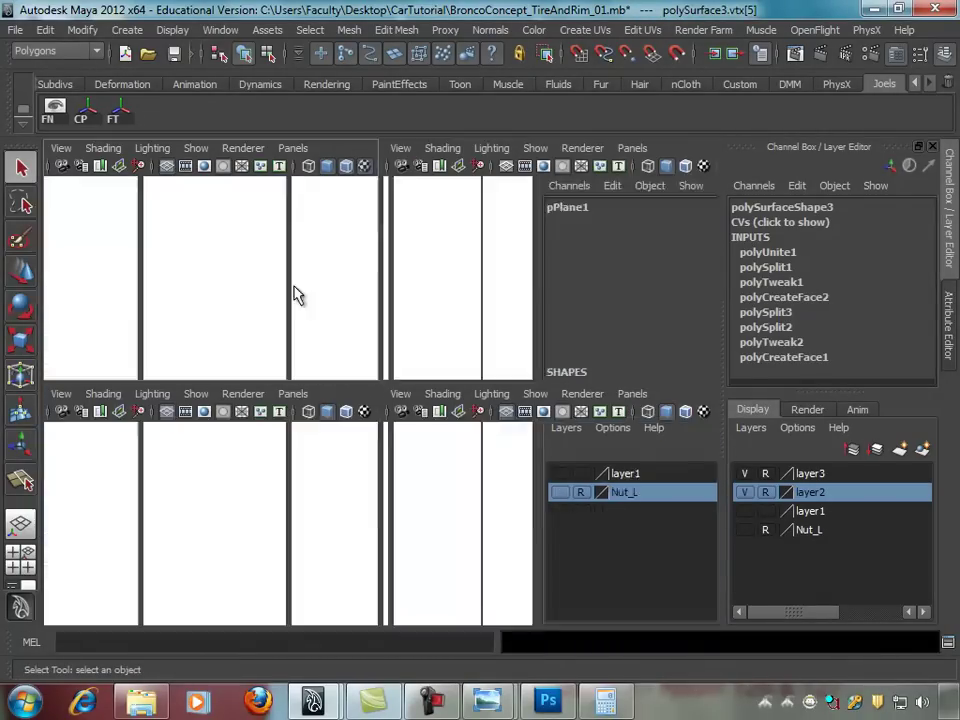
Step: Move the inner corner vertices up in the top view to straighten the edge along the gap
{"action": "key", "text": "space"}
{"action": "right_click_drag", "start_coordinate": [340, 273], "coordinate": [492, 309], "text": "alt"}
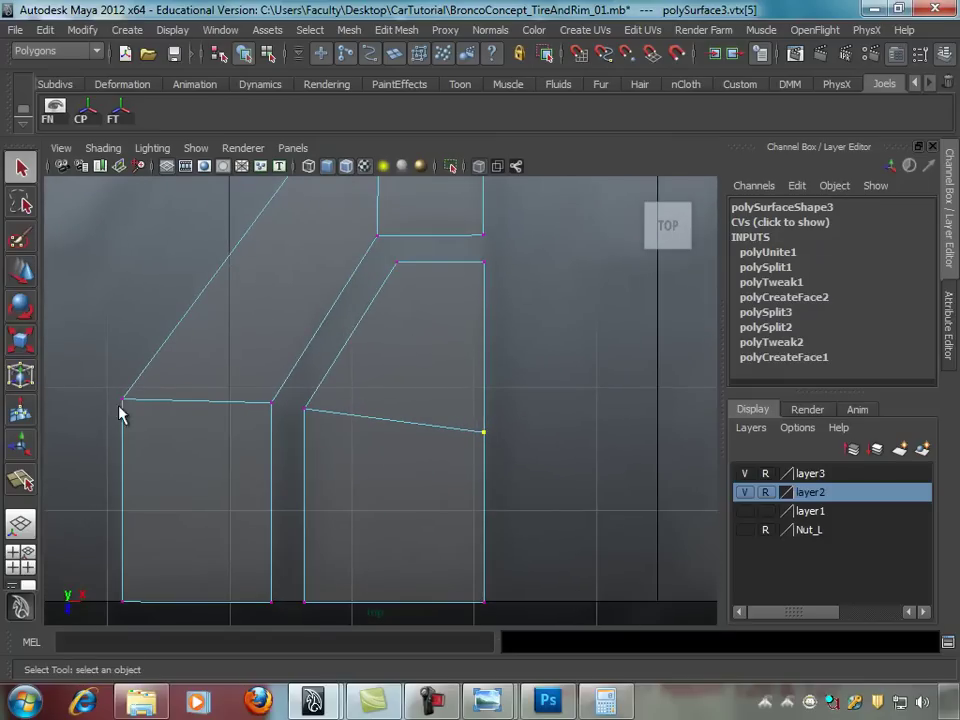
{"action": "key", "text": "w"}
{"action": "left_click_drag", "start_coordinate": [489, 467], "coordinate": [491, 450]}
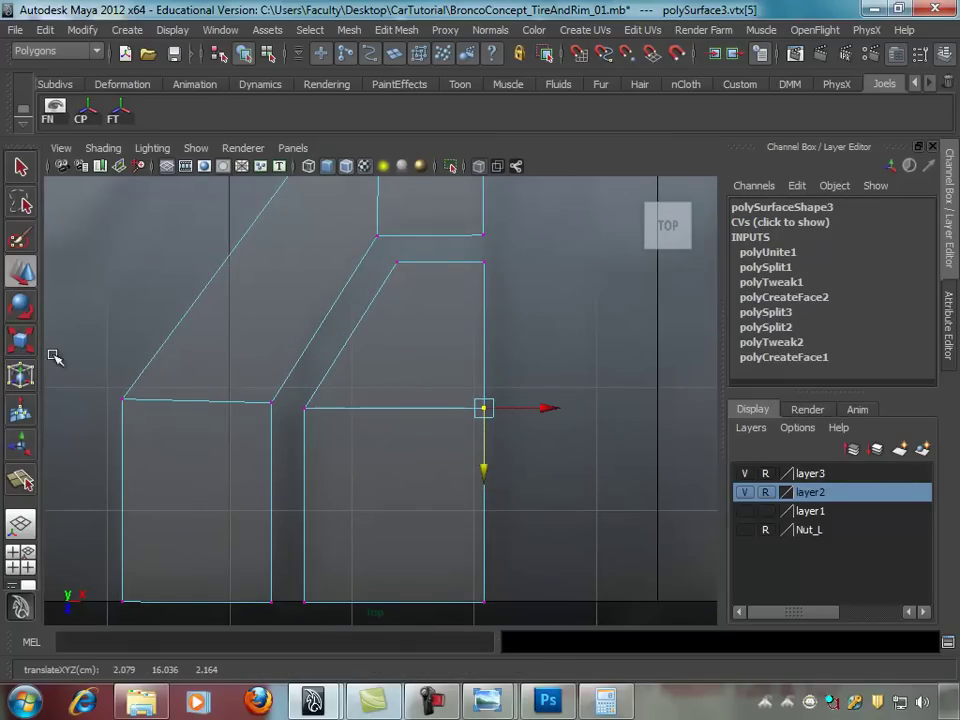
{"action": "left_click", "coordinate": [309, 406], "text": "shift"}
{"action": "left_click_drag", "start_coordinate": [394, 446], "coordinate": [398, 442]}
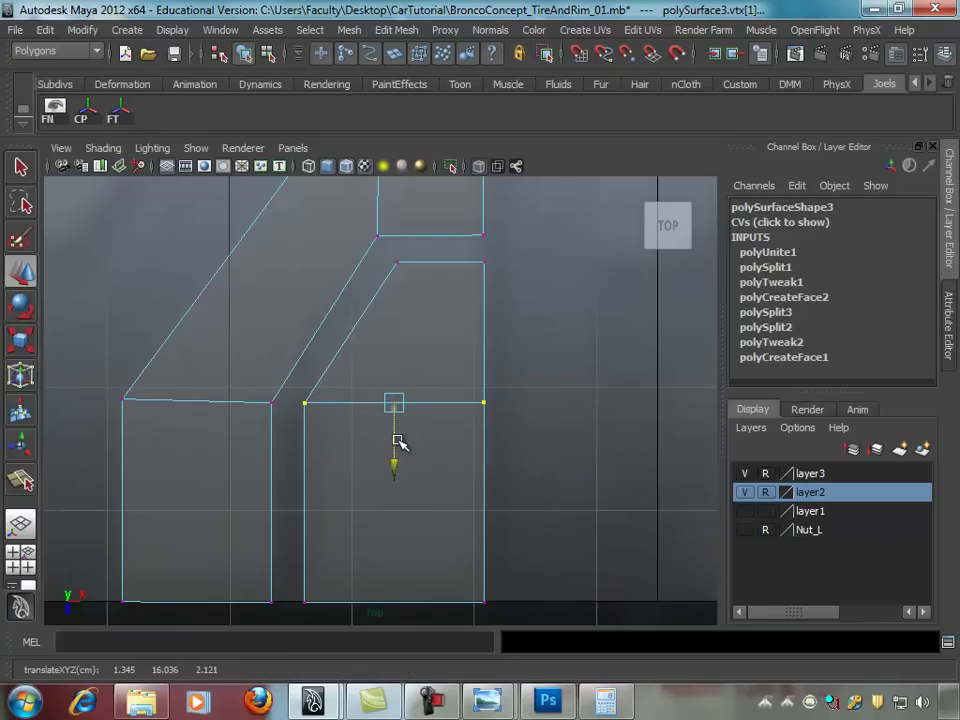
Step: Scale the left vertices flat into a straight line
{"action": "left_click_drag", "start_coordinate": [105, 385], "coordinate": [290, 418], "text": "shift"}
{"action": "key", "text": "r"}
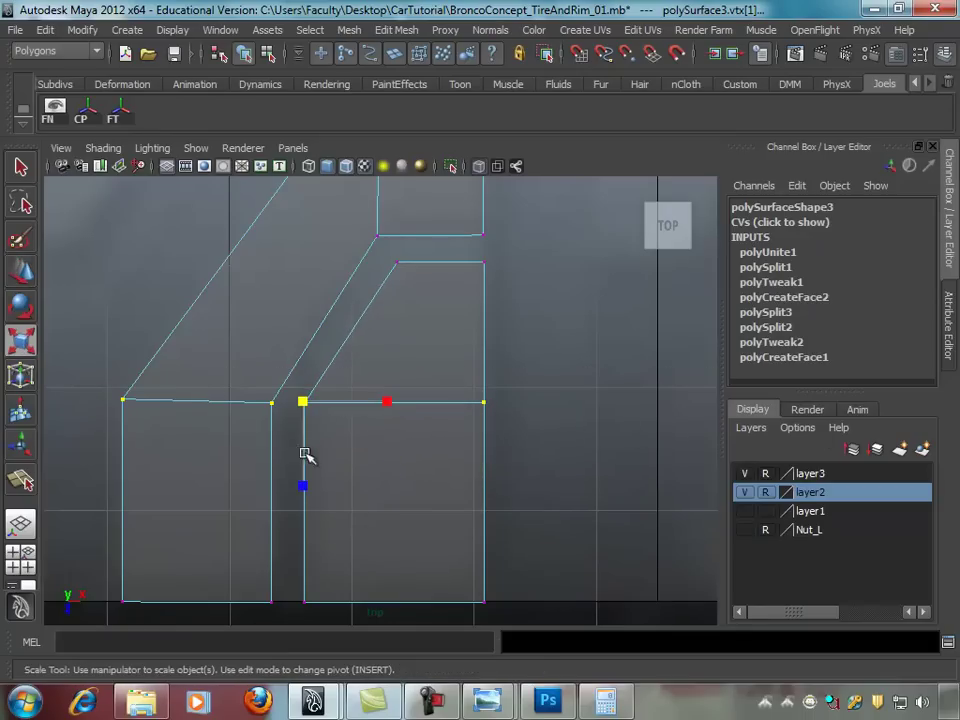
{"action": "left_click_drag", "start_coordinate": [303, 486], "coordinate": [326, 414]}
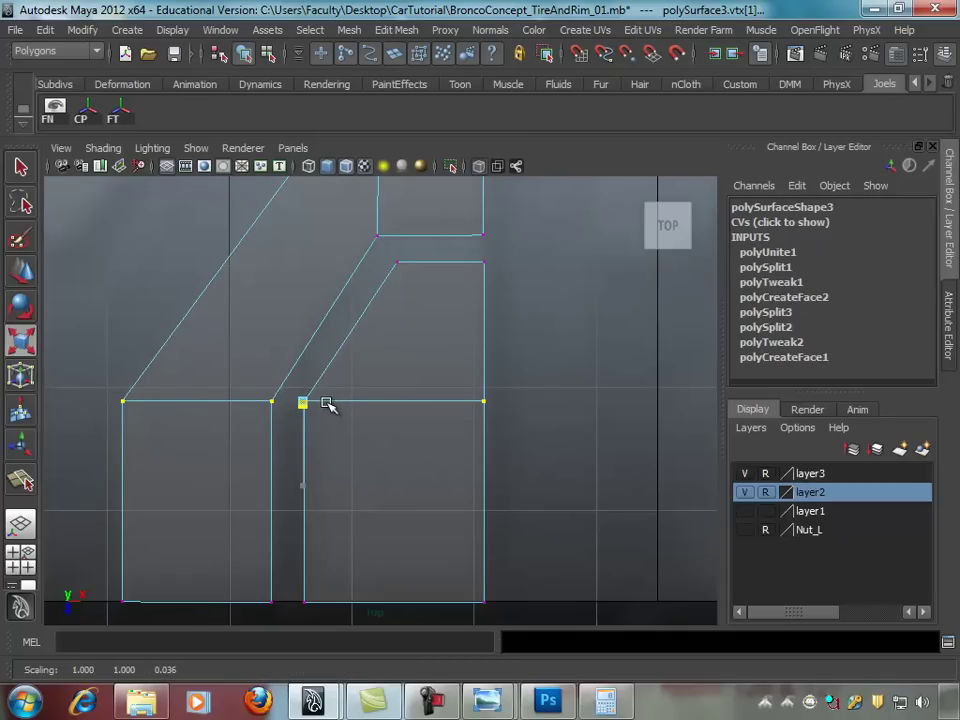
{"action": "left_click", "coordinate": [510, 432]}
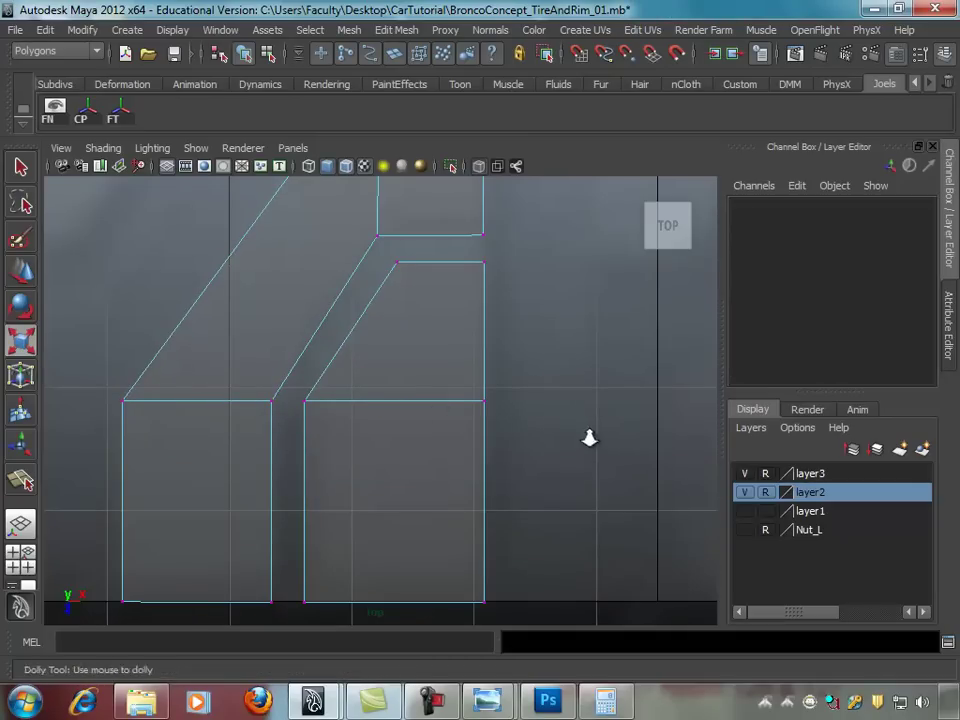
Step: Select the block's bottom vertices and scale them into a straight line
{"action": "right_click_drag", "start_coordinate": [589, 439], "coordinate": [514, 381], "text": "alt"}
{"action": "left_click_drag", "start_coordinate": [150, 427], "coordinate": [471, 461]}
{"action": "scroll", "coordinate": [297, 481], "scroll_direction": "up", "scroll_amount": 5}
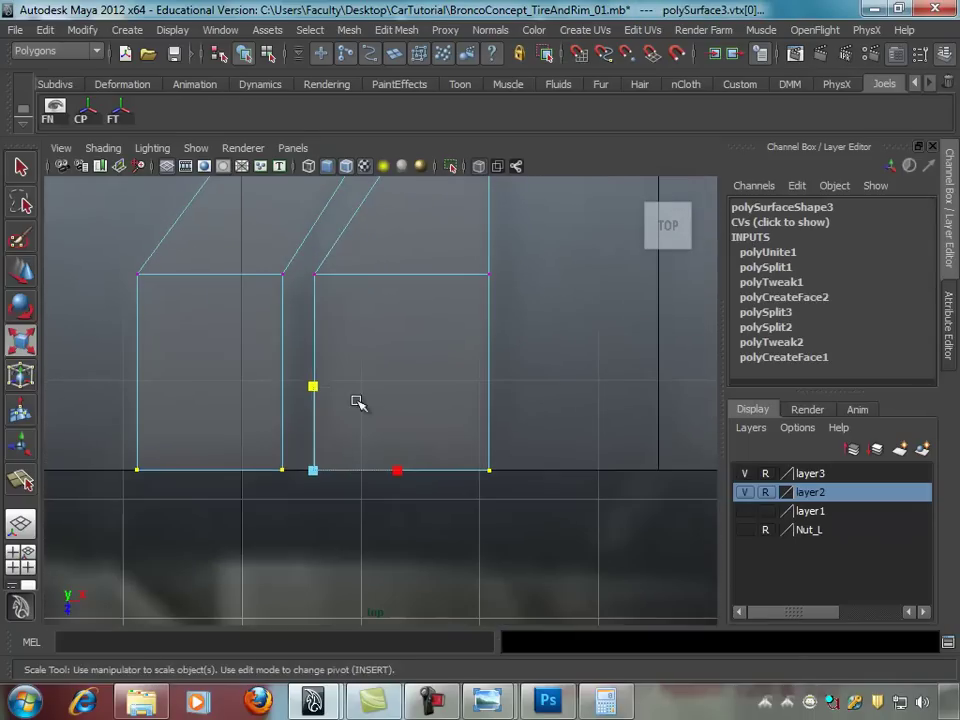
{"action": "left_click_drag", "start_coordinate": [315, 387], "coordinate": [327, 342]}
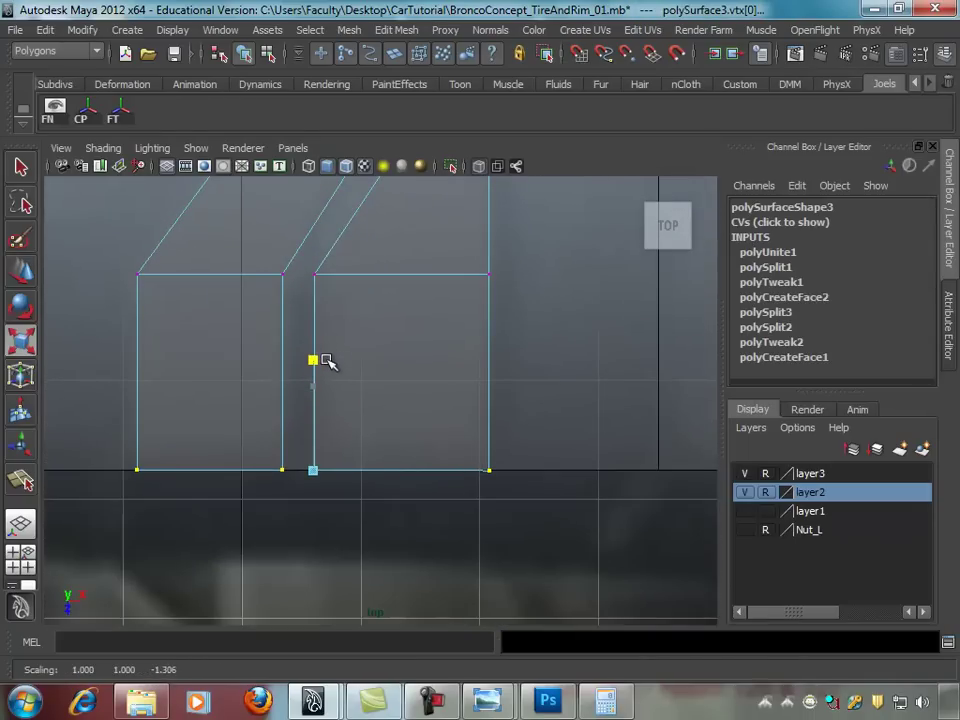
{"action": "left_click", "coordinate": [621, 377]}
{"action": "mouse_move", "coordinate": [621, 377]}
{"action": "right_mouse_down", "text": "alt"}
{"action": "mouse_move", "coordinate": [419, 350]}
{"action": "mouse_move", "coordinate": [454, 420]}
{"action": "mouse_move", "coordinate": [551, 436]}
{"action": "right_mouse_up", "text": "alt"}
Step: Select the whole polySurface3 piece in the maximized perspective view and bring up its component menu
{"action": "key", "text": "F8"}
{"action": "key", "text": "space"}
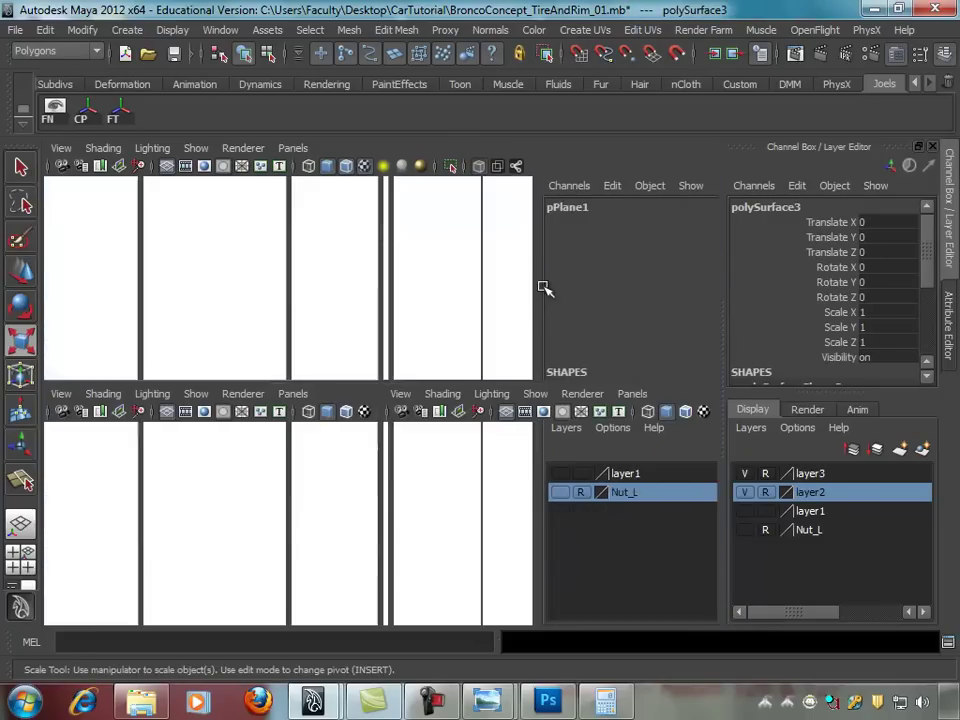
{"action": "key", "text": "space"}
{"action": "mouse_move", "coordinate": [548, 333]}
{"action": "left_mouse_down", "text": "alt"}
{"action": "mouse_move", "coordinate": [476, 339]}
{"action": "mouse_move", "coordinate": [564, 381]}
{"action": "mouse_move", "coordinate": [506, 414]}
{"action": "left_mouse_up", "text": "alt"}
{"action": "key", "text": "q"}
{"action": "left_click_drag", "start_coordinate": [390, 403], "coordinate": [431, 399], "text": "alt"}
Step: Extrude the four tread faces upward by about 0.677
{"action": "right_click_drag", "start_coordinate": [429, 377], "coordinate": [430, 420]}
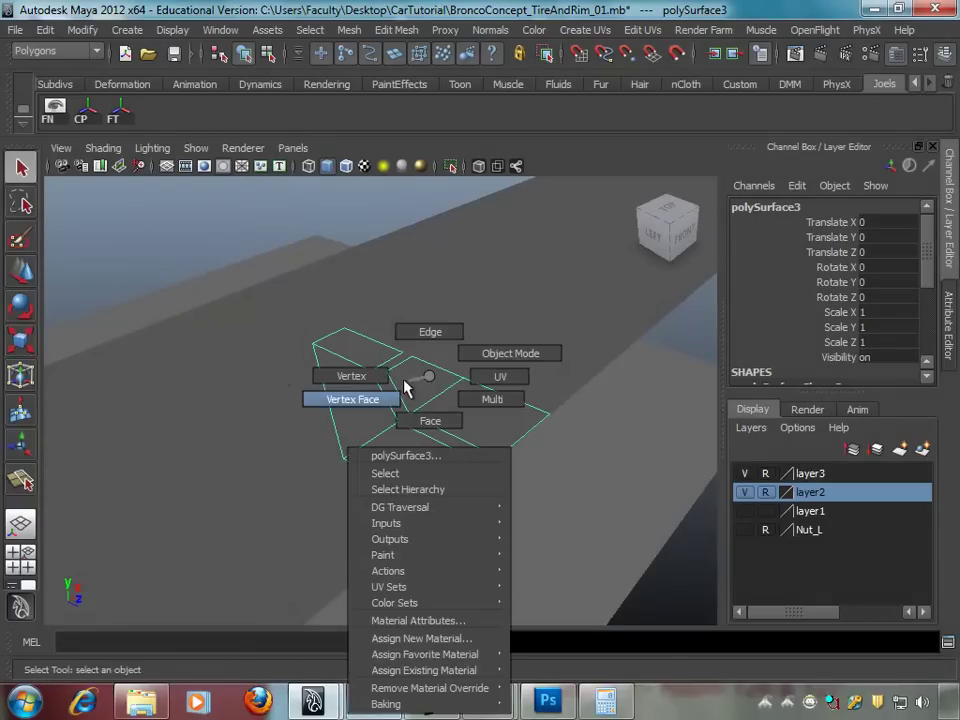
{"action": "left_click_drag", "start_coordinate": [669, 541], "coordinate": [381, 371]}
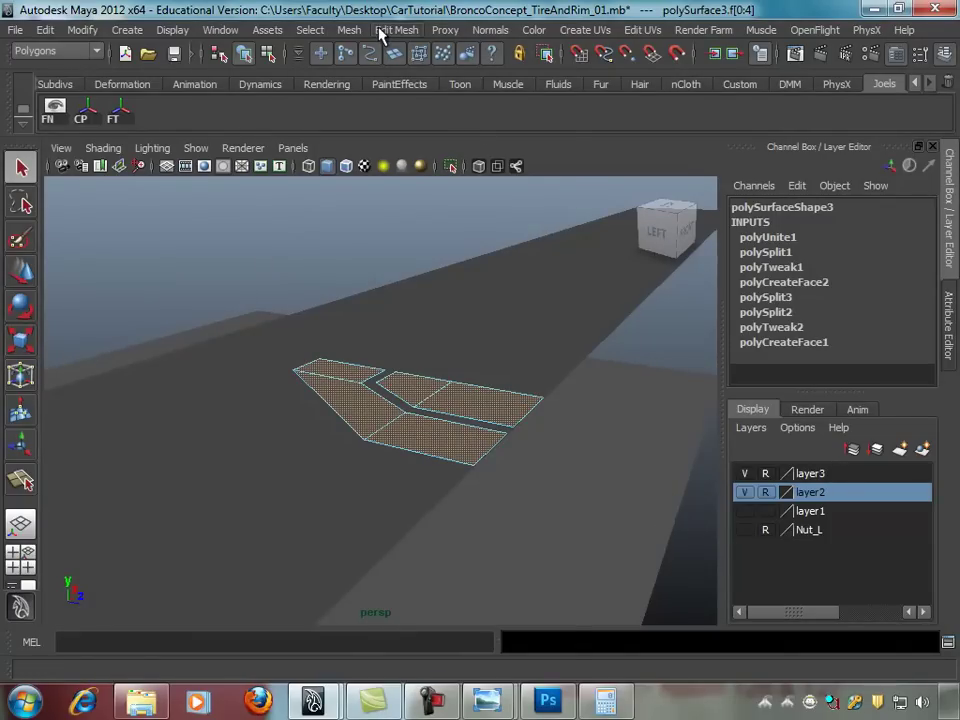
{"action": "left_click", "coordinate": [384, 30]}
{"action": "left_click", "coordinate": [416, 74]}
{"action": "mouse_move", "coordinate": [486, 336]}
{"action": "left_mouse_down", "text": "alt"}
{"action": "mouse_move", "coordinate": [602, 293]}
{"action": "mouse_move", "coordinate": [435, 347]}
{"action": "mouse_move", "coordinate": [562, 322]}
{"action": "left_mouse_up", "text": "alt"}
{"action": "mouse_move", "coordinate": [386, 352]}
{"action": "left_mouse_down"}
{"action": "mouse_move", "coordinate": [386, 317]}
{"action": "mouse_move", "coordinate": [518, 364]}
{"action": "mouse_move", "coordinate": [386, 364]}
{"action": "mouse_move", "coordinate": [435, 364]}
{"action": "mouse_move", "coordinate": [383, 312]}
{"action": "mouse_move", "coordinate": [450, 370]}
{"action": "mouse_move", "coordinate": [511, 370]}
{"action": "mouse_move", "coordinate": [236, 364]}
{"action": "mouse_move", "coordinate": [621, 377]}
{"action": "mouse_move", "coordinate": [401, 358]}
{"action": "mouse_move", "coordinate": [481, 336]}
{"action": "left_mouse_up"}
{"action": "mouse_move", "coordinate": [380, 317]}
{"action": "left_mouse_down"}
{"action": "mouse_move", "coordinate": [506, 385]}
{"action": "mouse_move", "coordinate": [519, 373]}
{"action": "mouse_move", "coordinate": [439, 319]}
{"action": "mouse_move", "coordinate": [529, 319]}
{"action": "mouse_move", "coordinate": [440, 304]}
{"action": "left_mouse_up"}
Step: Deselect the faces, return to object mode, and orbit to view the thickened block
{"action": "left_click", "coordinate": [386, 339]}
{"action": "mouse_move", "coordinate": [497, 322]}
{"action": "left_mouse_down", "text": "alt"}
{"action": "mouse_move", "coordinate": [508, 351]}
{"action": "mouse_move", "coordinate": [467, 360]}
{"action": "mouse_move", "coordinate": [453, 376]}
{"action": "mouse_move", "coordinate": [543, 390]}
{"action": "left_mouse_up", "text": "alt"}
{"action": "key", "text": "F8"}
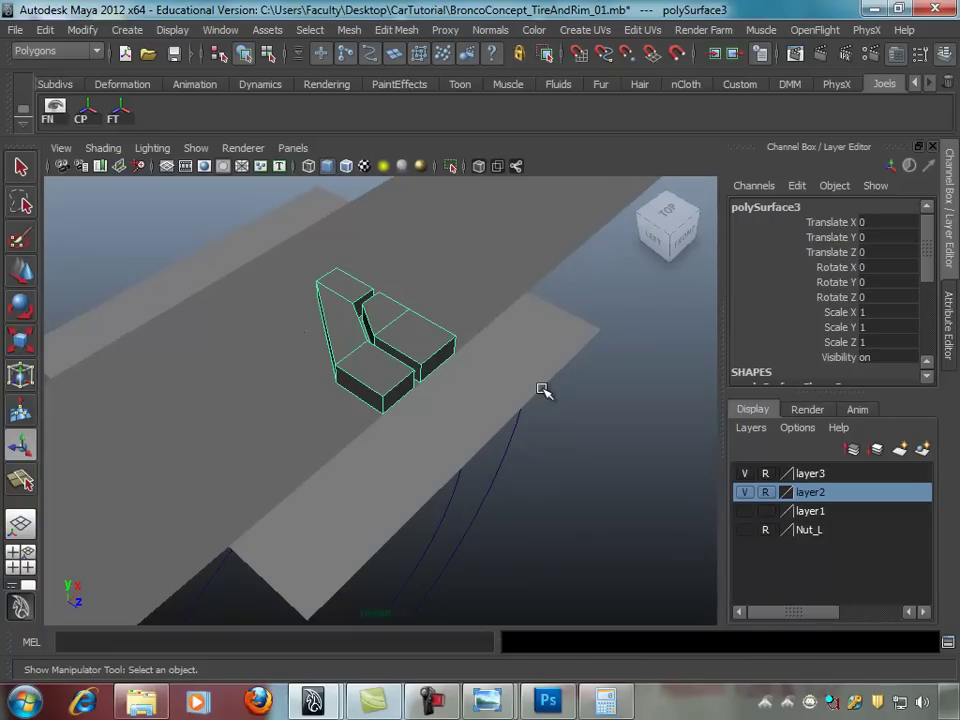
{"action": "mouse_move", "coordinate": [407, 336]}
{"action": "left_mouse_down", "text": "alt"}
{"action": "mouse_move", "coordinate": [377, 396]}
{"action": "mouse_move", "coordinate": [393, 313]}
{"action": "mouse_move", "coordinate": [381, 306]}
{"action": "mouse_move", "coordinate": [435, 315]}
{"action": "mouse_move", "coordinate": [426, 272]}
{"action": "mouse_move", "coordinate": [487, 362]}
{"action": "mouse_move", "coordinate": [386, 296]}
{"action": "mouse_move", "coordinate": [491, 274]}
{"action": "mouse_move", "coordinate": [447, 330]}
{"action": "mouse_move", "coordinate": [611, 467]}
{"action": "left_mouse_up", "text": "alt"}
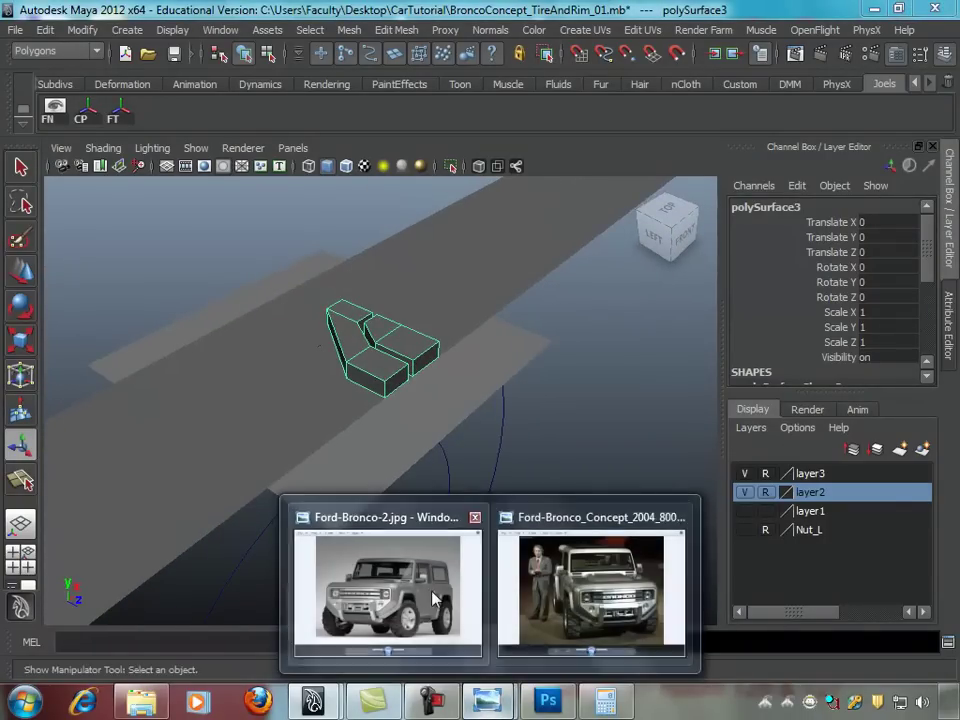
Step: View the Ford-Bronco-2.jpg reference photo, then minimize it
{"action": "left_click", "coordinate": [390, 590]}
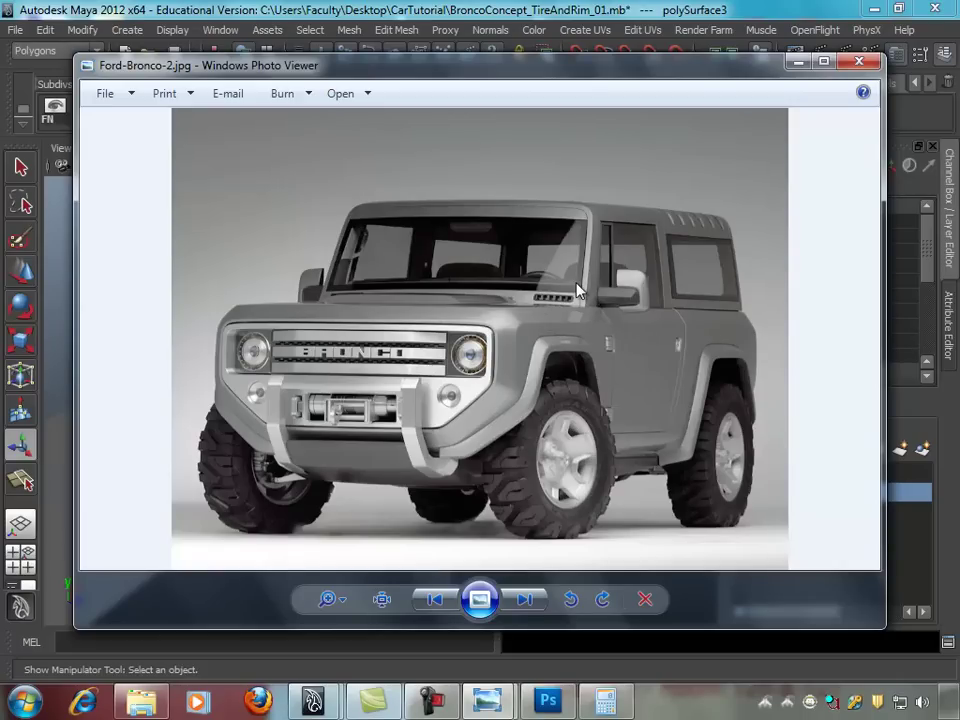
{"action": "left_click", "coordinate": [798, 62]}
{"action": "mouse_move", "coordinate": [504, 377]}
{"action": "left_mouse_down", "text": "alt"}
{"action": "mouse_move", "coordinate": [431, 369]}
{"action": "mouse_move", "coordinate": [499, 368]}
{"action": "mouse_move", "coordinate": [431, 358]}
{"action": "mouse_move", "coordinate": [473, 358]}
{"action": "mouse_move", "coordinate": [432, 371]}
{"action": "mouse_move", "coordinate": [540, 358]}
{"action": "mouse_move", "coordinate": [485, 350]}
{"action": "mouse_move", "coordinate": [414, 366]}
{"action": "mouse_move", "coordinate": [434, 355]}
{"action": "mouse_move", "coordinate": [540, 352]}
{"action": "left_mouse_up", "text": "alt"}
Step: Hide layer3 and show layer2's wheel curves, then bring the Ford-Bronco-2.jpg photo back up
{"action": "left_click", "coordinate": [745, 492]}
{"action": "left_click", "coordinate": [745, 473]}
{"action": "mouse_move", "coordinate": [639, 446]}
{"action": "left_mouse_down", "text": "alt"}
{"action": "mouse_move", "coordinate": [516, 369]}
{"action": "mouse_move", "coordinate": [489, 309]}
{"action": "mouse_move", "coordinate": [409, 315]}
{"action": "mouse_move", "coordinate": [431, 324]}
{"action": "mouse_move", "coordinate": [446, 317]}
{"action": "left_mouse_up", "text": "alt"}
{"action": "mouse_move", "coordinate": [418, 310]}
{"action": "right_mouse_down"}
{"action": "mouse_move", "coordinate": [377, 313]}
{"action": "mouse_move", "coordinate": [418, 315]}
{"action": "right_mouse_up"}
{"action": "mouse_move", "coordinate": [433, 566]}
{"action": "left_mouse_down", "text": "alt"}
{"action": "mouse_move", "coordinate": [536, 519]}
{"action": "mouse_move", "coordinate": [572, 489]}
{"action": "mouse_move", "coordinate": [516, 463]}
{"action": "left_mouse_up", "text": "alt"}
{"action": "right_click_drag", "start_coordinate": [516, 463], "coordinate": [564, 444], "text": "alt"}
{"action": "mouse_move", "coordinate": [564, 444]}
{"action": "left_mouse_down", "text": "alt"}
{"action": "mouse_move", "coordinate": [508, 474]}
{"action": "mouse_move", "coordinate": [439, 469]}
{"action": "mouse_move", "coordinate": [512, 369]}
{"action": "mouse_move", "coordinate": [489, 388]}
{"action": "mouse_move", "coordinate": [358, 399]}
{"action": "mouse_move", "coordinate": [390, 425]}
{"action": "mouse_move", "coordinate": [484, 388]}
{"action": "left_mouse_up", "text": "alt"}
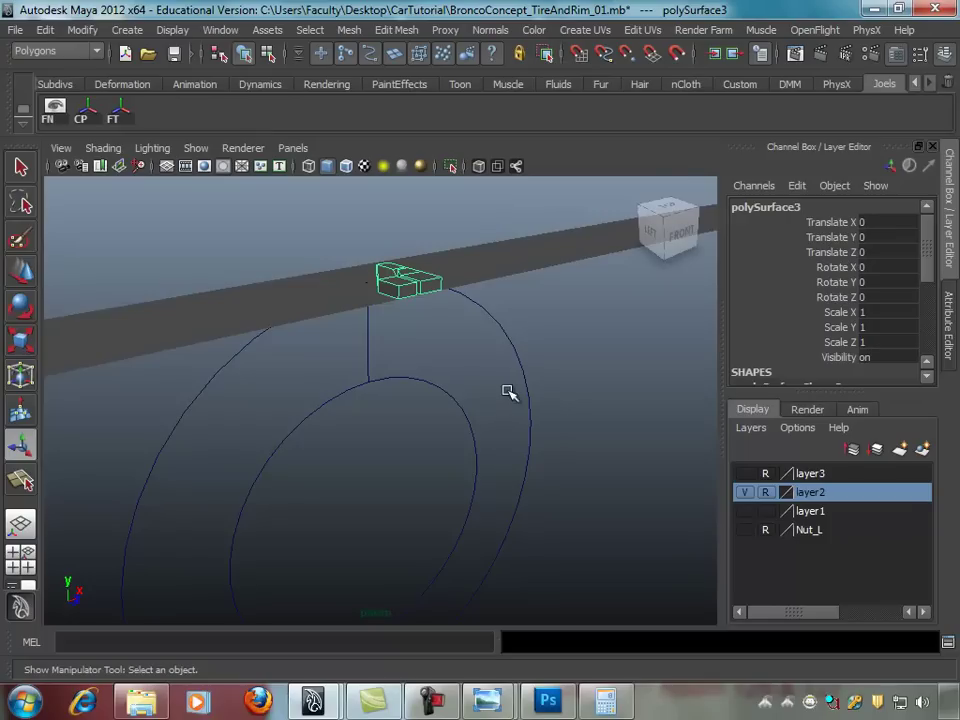
{"action": "mouse_move", "coordinate": [487, 701]}
{"action": "left_click", "coordinate": [388, 590]}
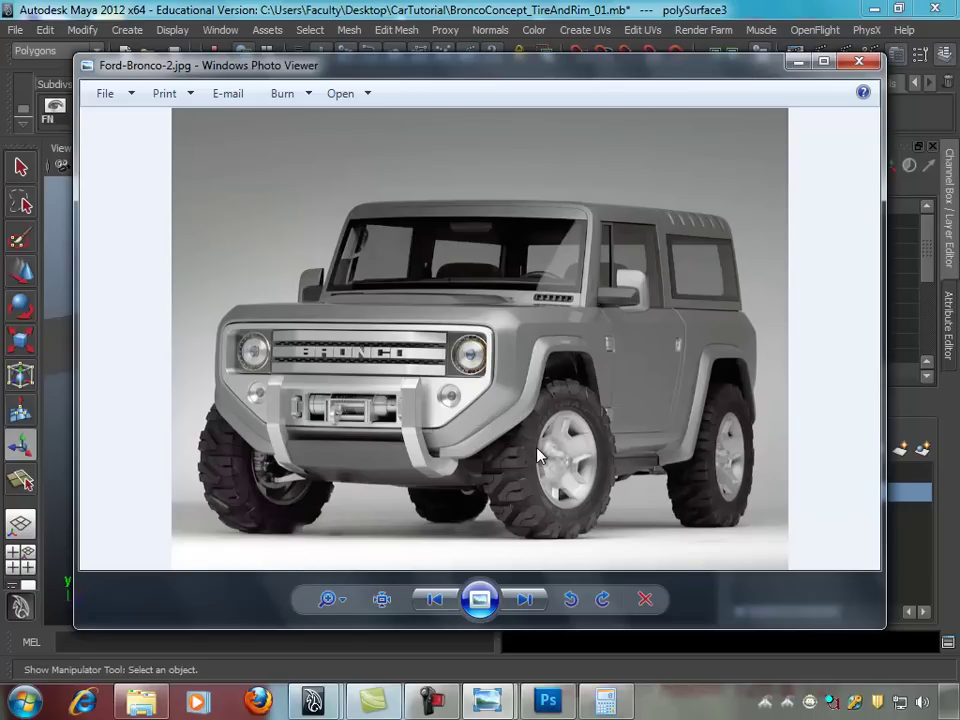
Step: Maximize the Right side view and centre the tread block in it
{"action": "left_click", "coordinate": [597, 8]}
{"action": "left_click_drag", "start_coordinate": [448, 386], "coordinate": [512, 343], "text": "alt"}
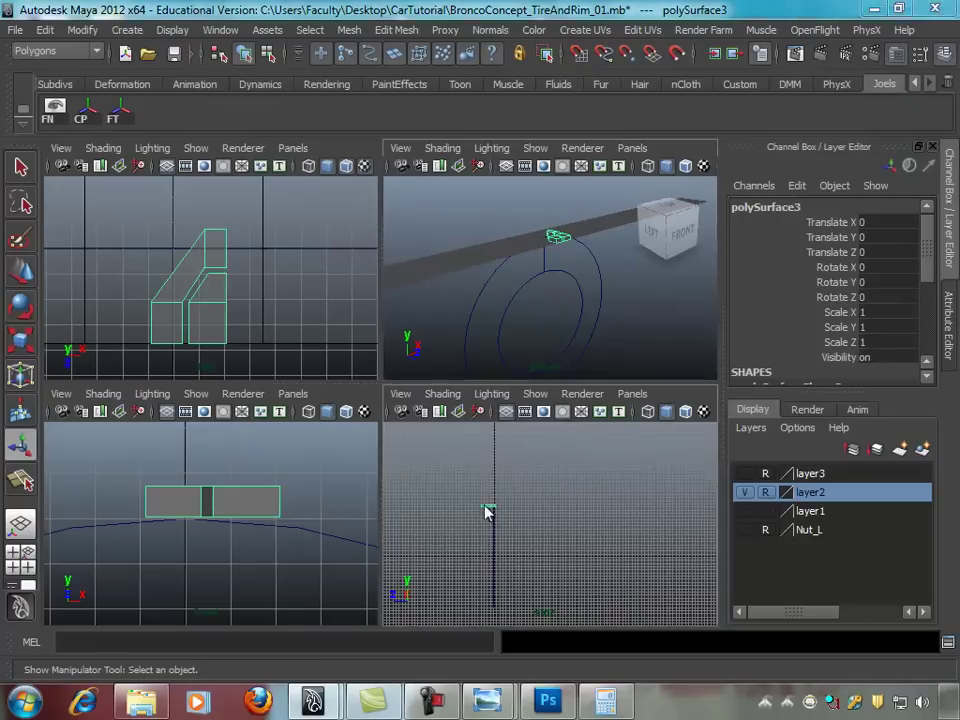
{"action": "key", "text": "space"}
{"action": "middle_click_drag", "start_coordinate": [249, 400], "coordinate": [549, 392], "text": "alt"}
{"action": "scroll", "coordinate": [470, 377], "scroll_direction": "up", "scroll_amount": 2}
{"action": "scroll", "coordinate": [375, 352], "scroll_direction": "up", "scroll_amount": 3}
{"action": "scroll", "coordinate": [420, 343], "scroll_direction": "up", "scroll_amount": 2}
{"action": "middle_click_drag", "start_coordinate": [477, 343], "coordinate": [455, 378], "text": "alt"}
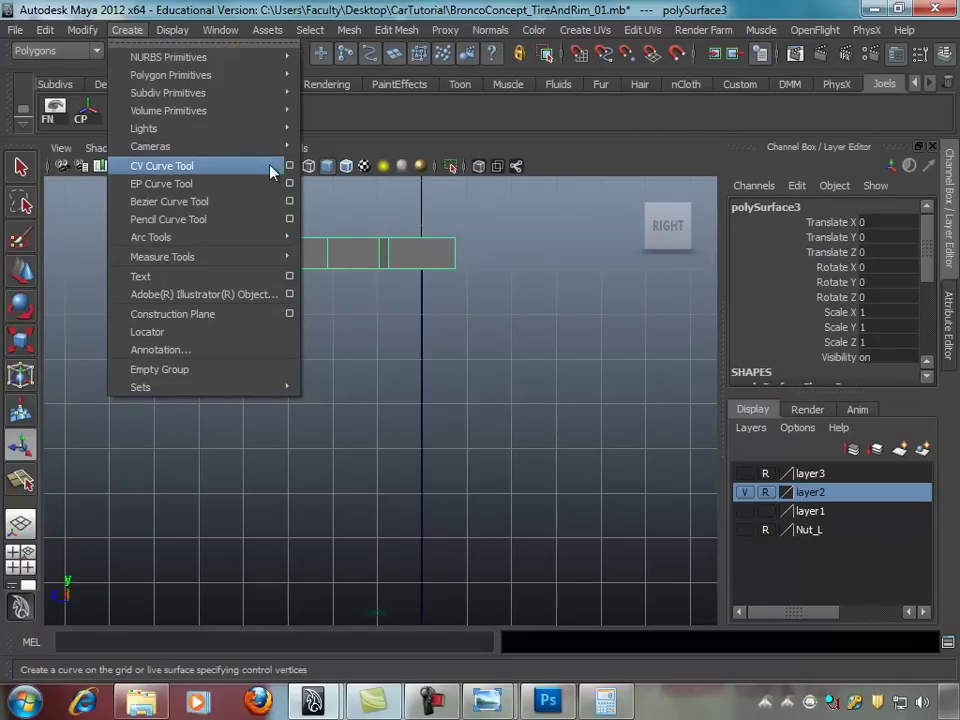
Step: Set the CV Curve Tool to 1 Linear and turn on grid snapping
{"action": "left_click", "coordinate": [289, 166]}
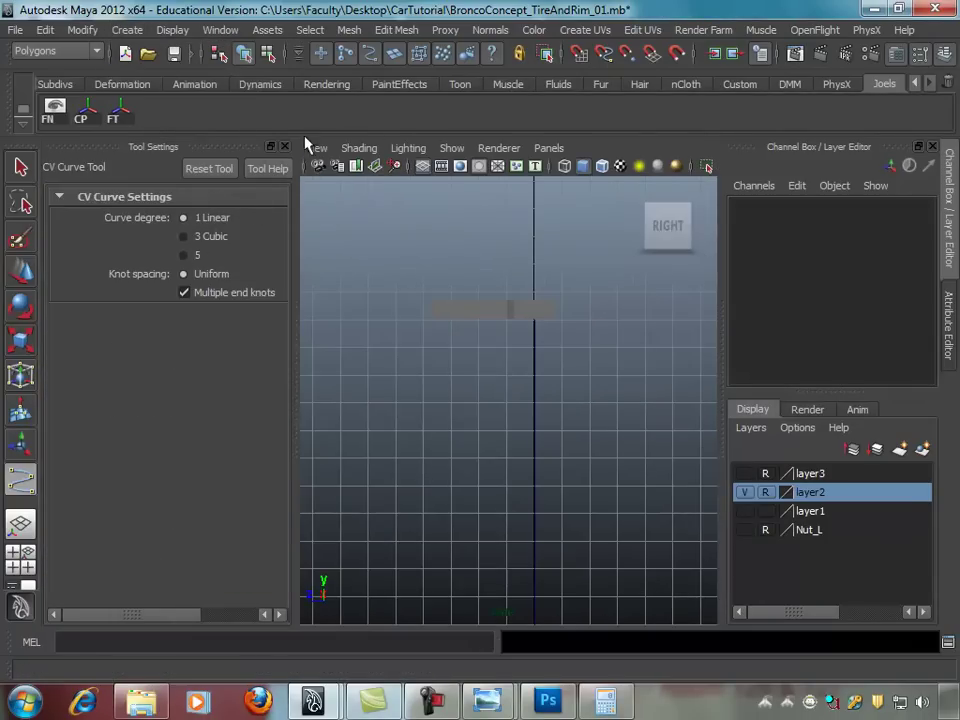
{"action": "left_click", "coordinate": [284, 146]}
{"action": "scroll", "coordinate": [583, 283], "scroll_direction": "up", "scroll_amount": 3}
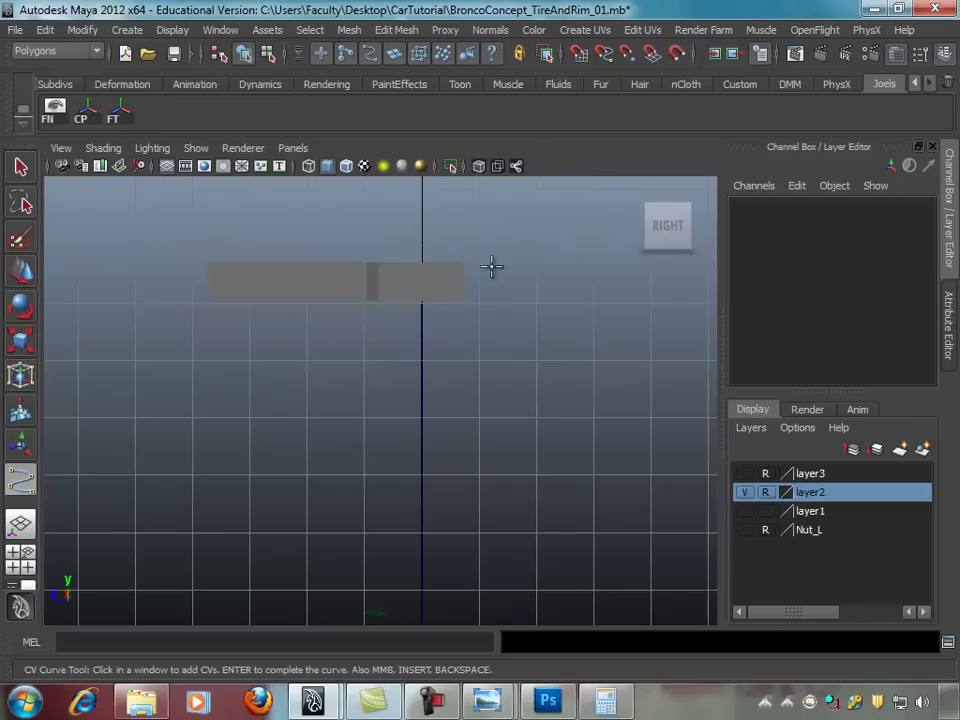
{"action": "left_click", "coordinate": [578, 53]}
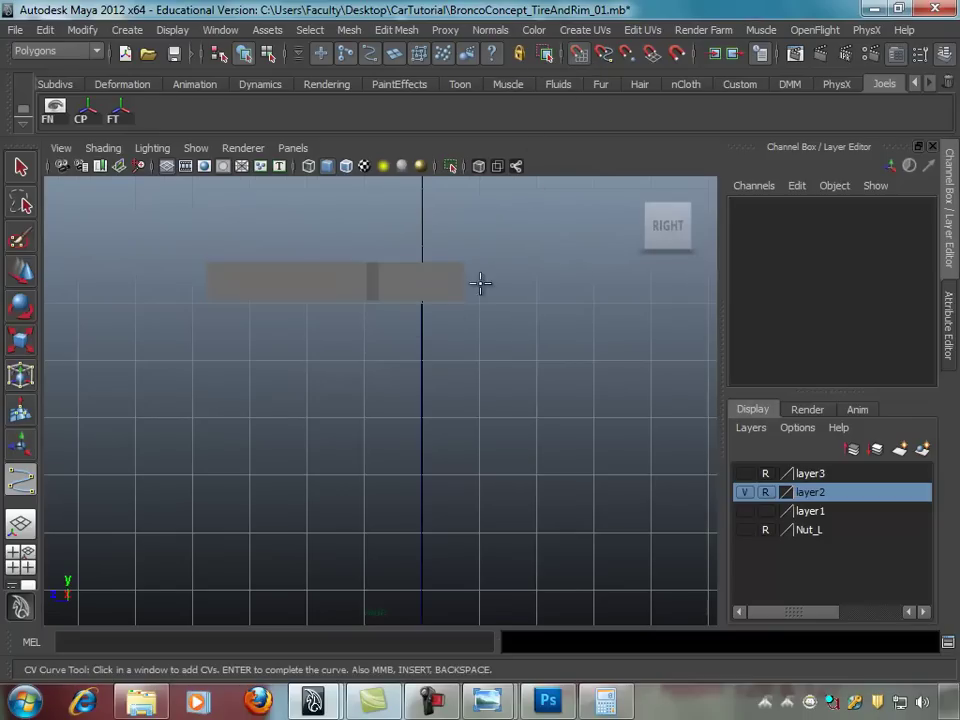
Step: Place the first curve points from under the tread block, past its left end and down
{"action": "left_click", "coordinate": [421, 304]}
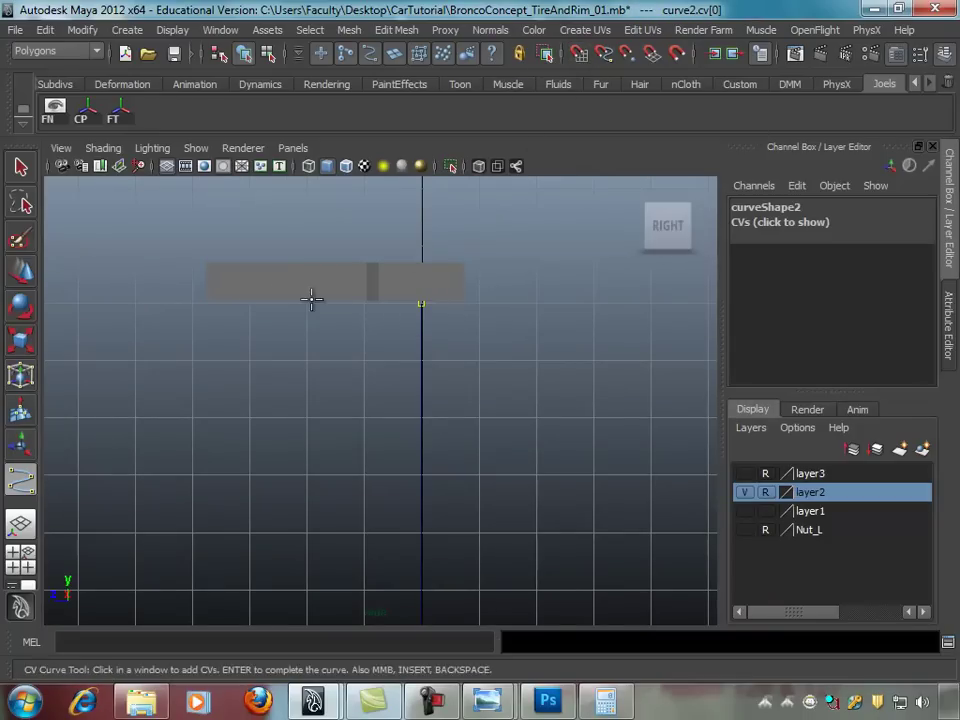
{"action": "scroll", "coordinate": [389, 304], "scroll_direction": "up", "scroll_amount": 2}
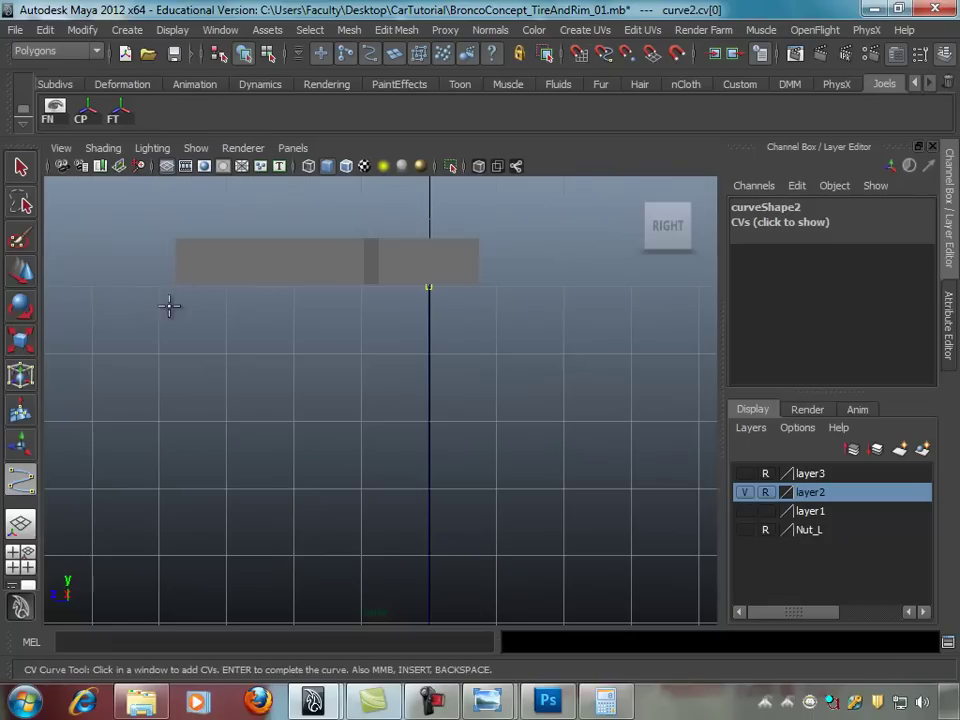
{"action": "scroll", "coordinate": [306, 315], "scroll_direction": "up", "scroll_amount": 1}
{"action": "middle_click_drag", "start_coordinate": [306, 315], "coordinate": [484, 321], "text": "alt"}
{"action": "scroll", "coordinate": [279, 260], "scroll_direction": "up", "scroll_amount": 2}
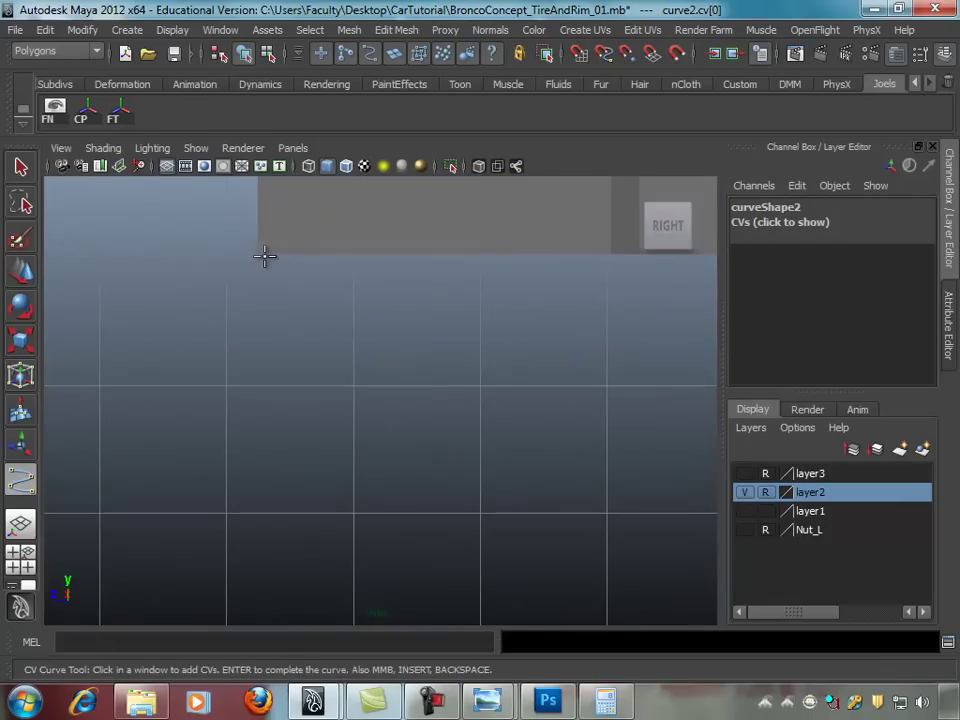
{"action": "left_click", "coordinate": [258, 259]}
{"action": "scroll", "coordinate": [279, 308], "scroll_direction": "down", "scroll_amount": 1}
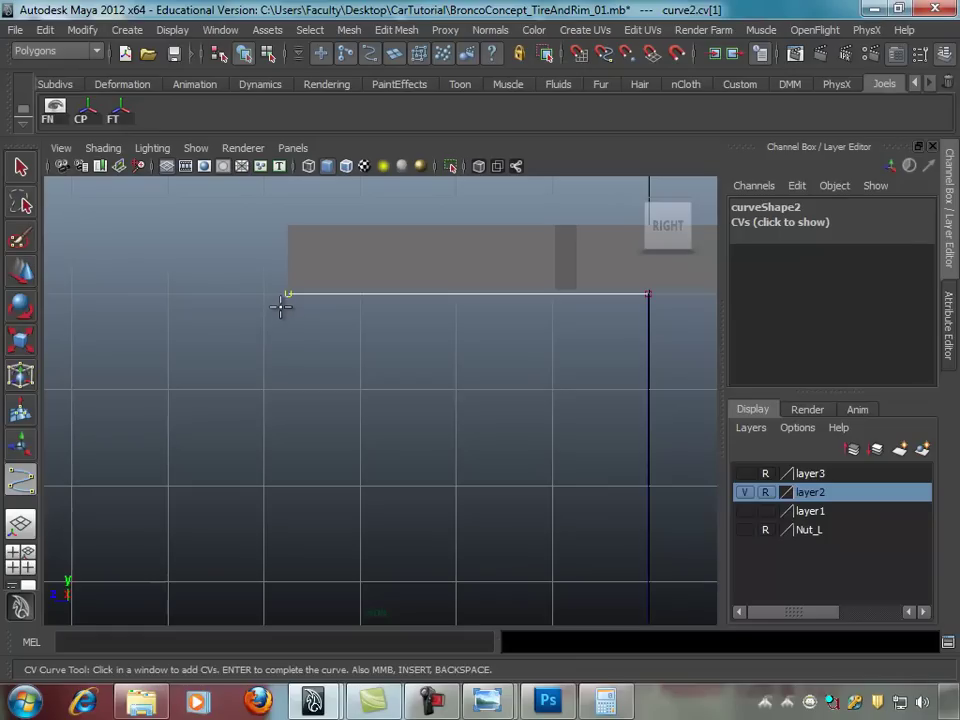
{"action": "left_click", "coordinate": [281, 298]}
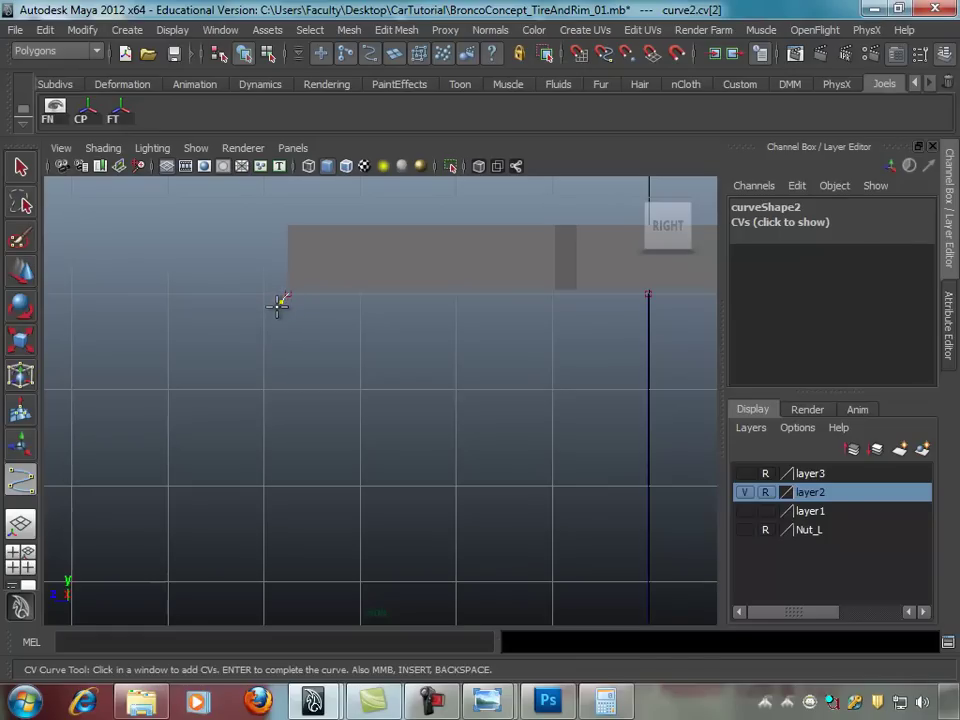
{"action": "left_click", "coordinate": [274, 313]}
{"action": "left_click", "coordinate": [259, 403]}
Step: Continue the profile down around the shoulder, add an inward hook, and finish curve2
{"action": "scroll", "coordinate": [266, 251], "scroll_direction": "down", "scroll_amount": 3}
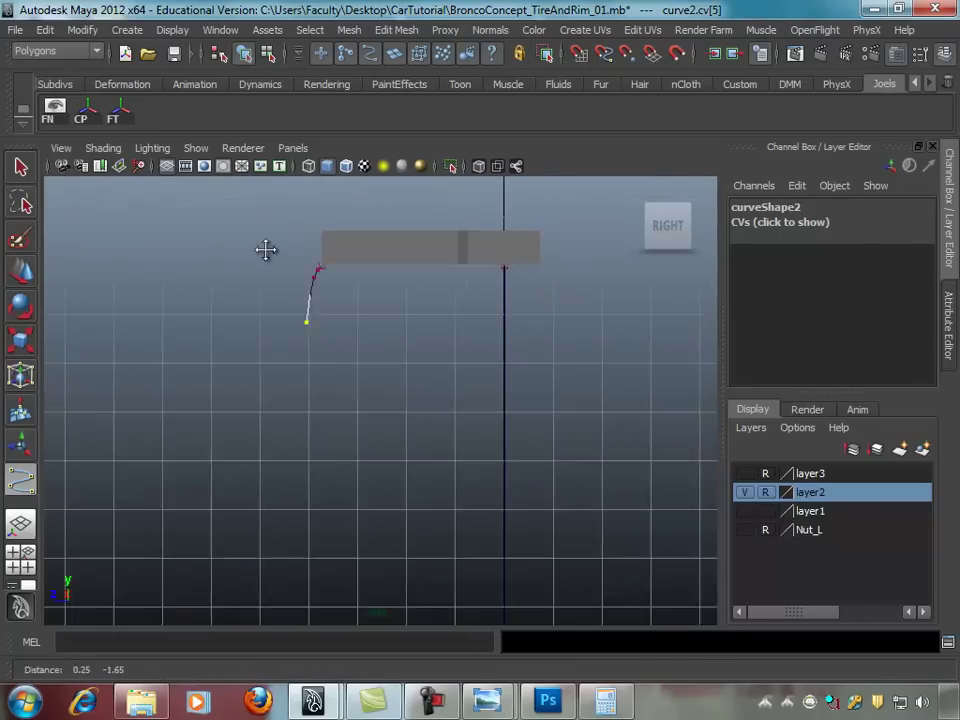
{"action": "scroll", "coordinate": [143, 245], "scroll_direction": "down", "scroll_amount": 2}
{"action": "middle_click_drag", "start_coordinate": [339, 294], "coordinate": [289, 261], "text": "alt"}
{"action": "scroll", "coordinate": [284, 310], "scroll_direction": "up", "scroll_amount": 2}
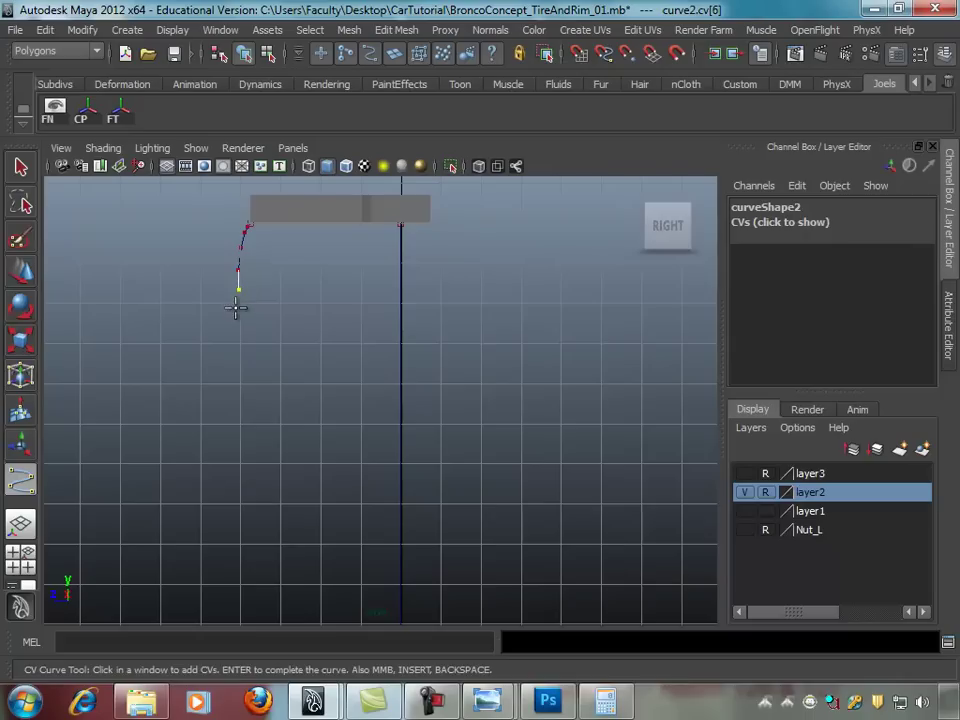
{"action": "left_click", "coordinate": [245, 338]}
{"action": "left_click", "coordinate": [258, 352]}
{"action": "left_click", "coordinate": [274, 362]}
{"action": "right_click_drag", "start_coordinate": [277, 368], "coordinate": [669, 375], "text": "alt"}
{"action": "middle_click_drag", "start_coordinate": [669, 375], "coordinate": [415, 368], "text": "alt"}
{"action": "left_click", "coordinate": [278, 330]}
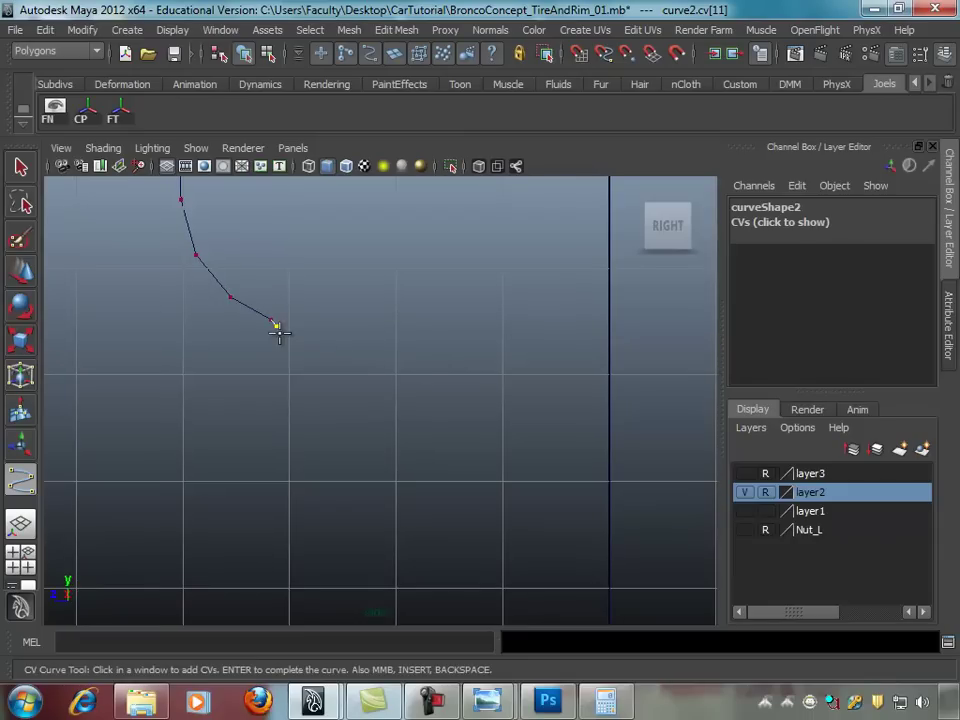
{"action": "left_click", "coordinate": [276, 337]}
{"action": "left_click", "coordinate": [274, 339]}
{"action": "left_click", "coordinate": [270, 344]}
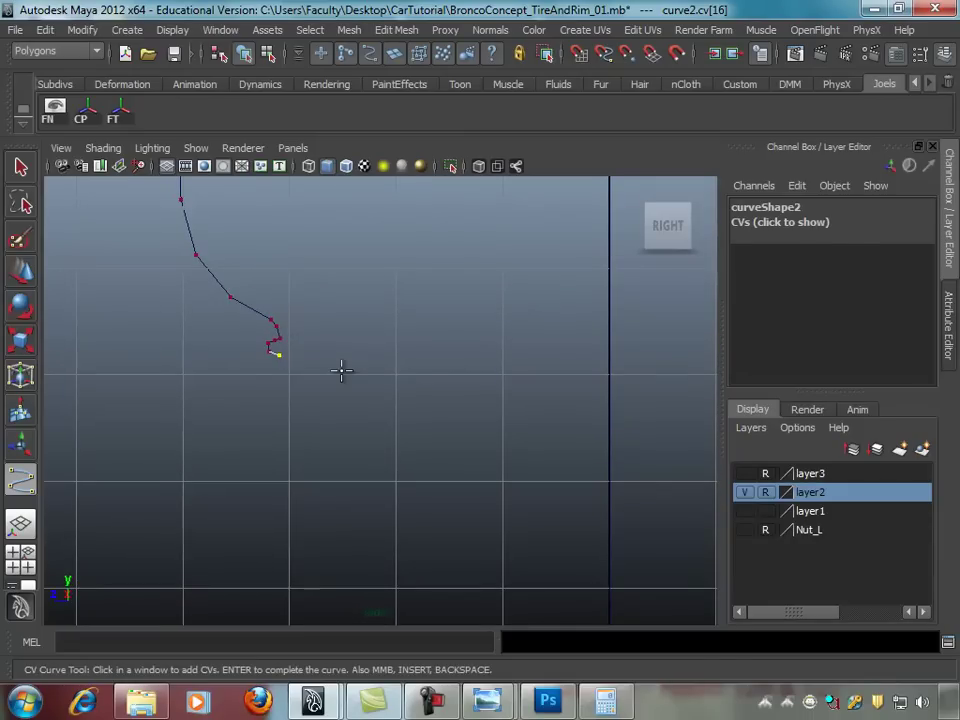
{"action": "key", "text": "t"}
Step: Return to four views, select the inner wheel circle nurbsCircle2, and maximize the side view
{"action": "scroll", "coordinate": [588, 311], "scroll_direction": "down", "scroll_amount": 2}
{"action": "middle_click_drag", "start_coordinate": [317, 296], "coordinate": [385, 396], "text": "alt"}
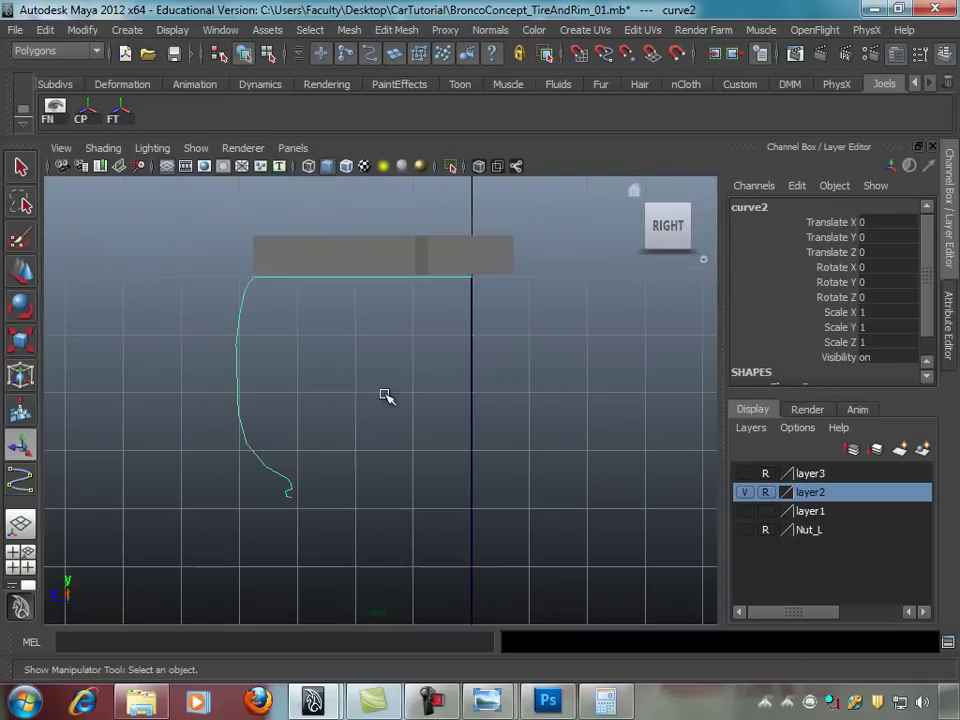
{"action": "key", "text": "space"}
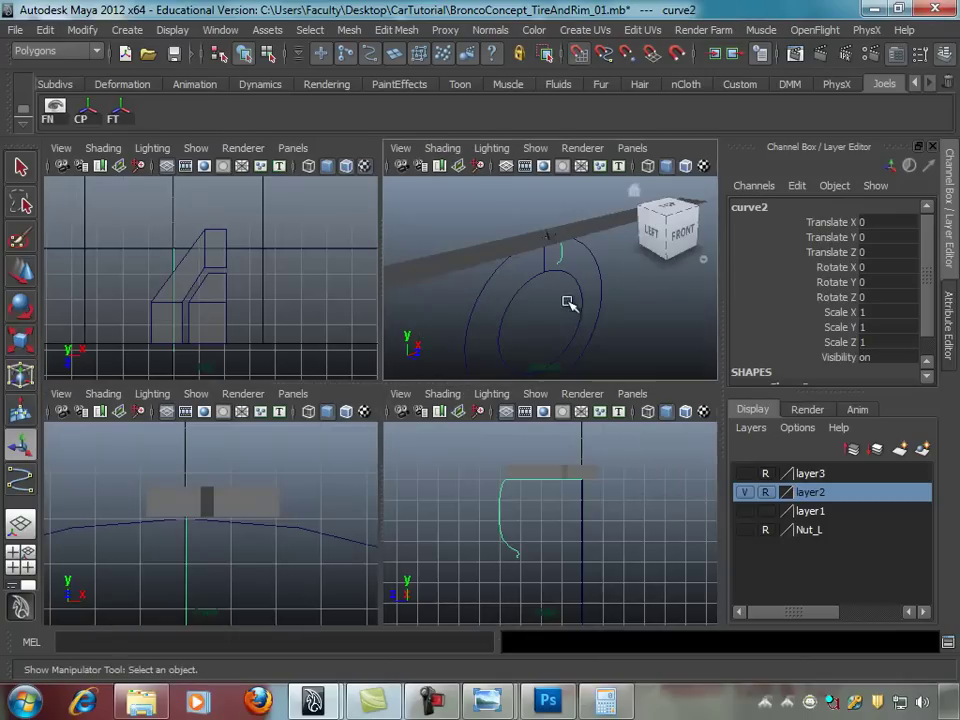
{"action": "left_click", "coordinate": [567, 304]}
{"action": "left_click_drag", "start_coordinate": [559, 306], "coordinate": [503, 288], "text": "alt"}
{"action": "left_click", "coordinate": [503, 288]}
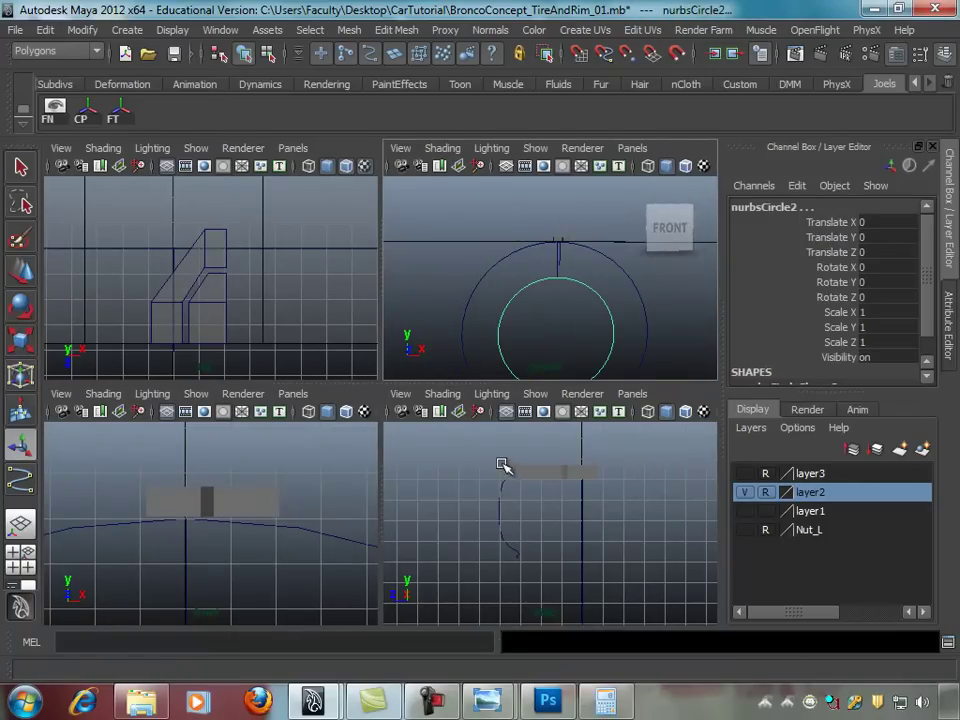
{"action": "key", "text": "space"}
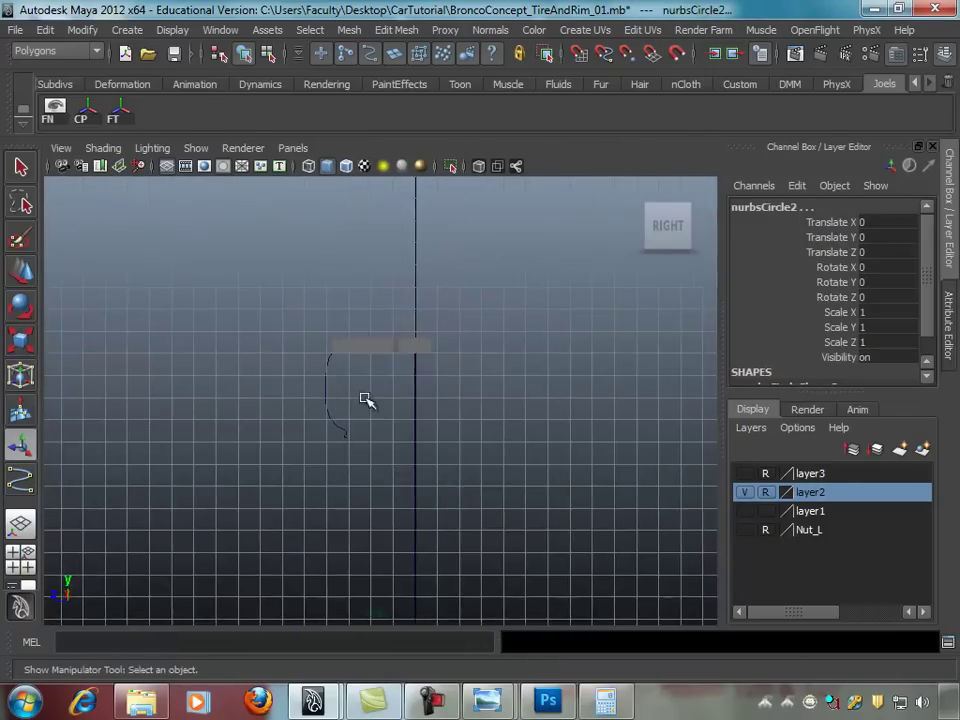
Step: Duplicate the inner wheel circle and move the copy along Z
{"action": "key", "text": "ctrl+d"}
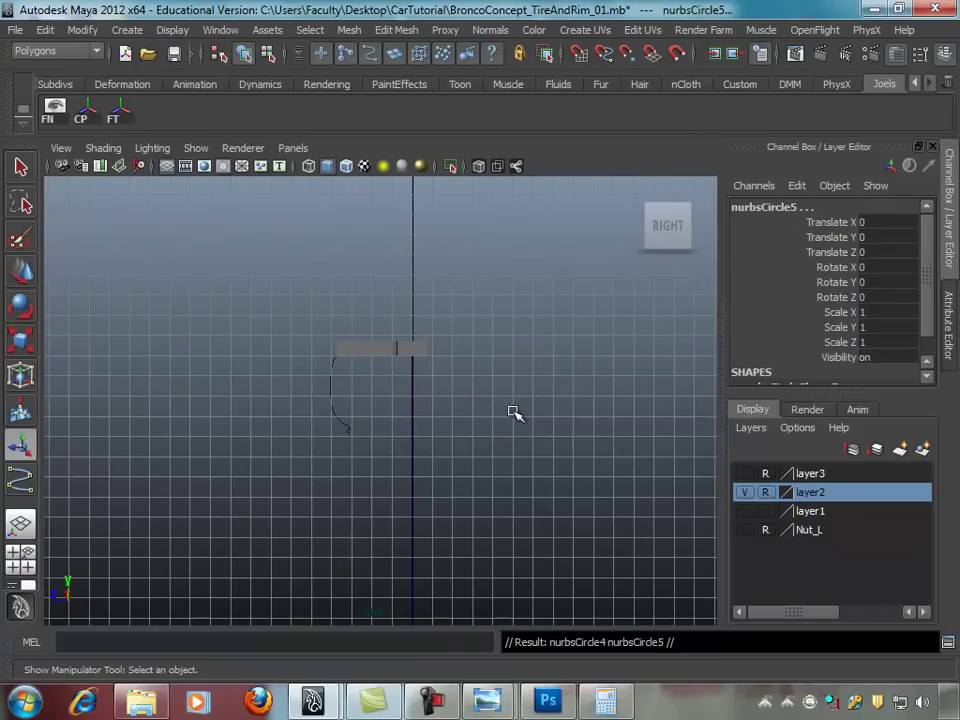
{"action": "key", "text": "w"}
{"action": "middle_click_drag", "start_coordinate": [465, 405], "coordinate": [409, 529], "text": "alt"}
{"action": "left_click_drag", "start_coordinate": [385, 531], "coordinate": [340, 530]}
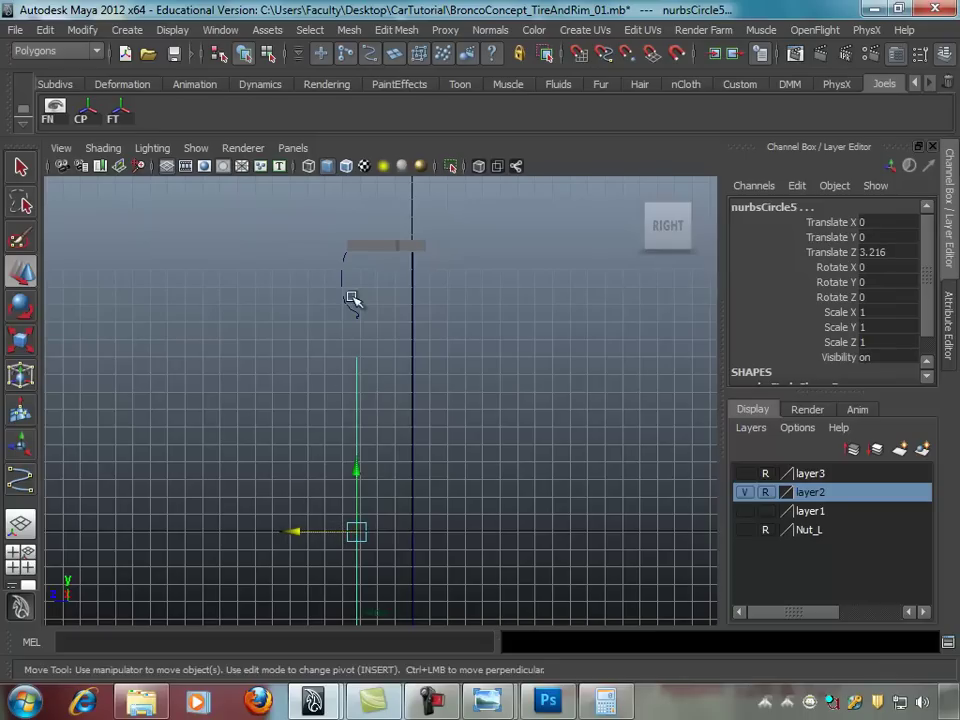
Step: Move curve2's pivot to its top end at 0, 16, 0 and show its control vertices
{"action": "left_click", "coordinate": [352, 303]}
{"action": "left_click_drag", "start_coordinate": [326, 324], "coordinate": [461, 345], "text": "alt"}
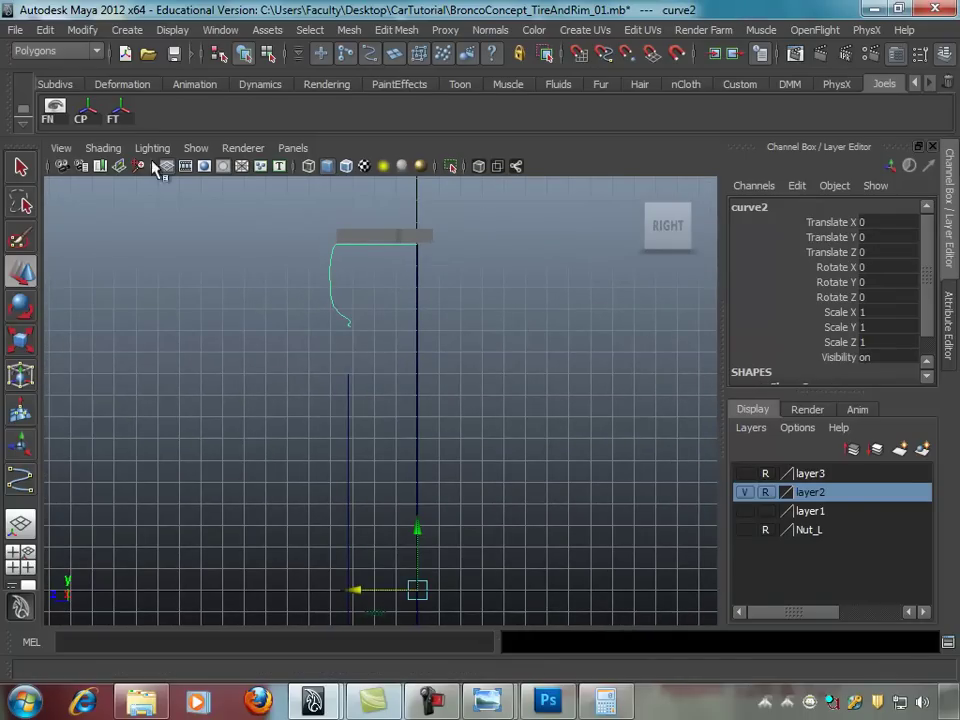
{"action": "left_click", "coordinate": [82, 106]}
{"action": "right_click_drag", "start_coordinate": [428, 336], "coordinate": [545, 345], "text": "alt"}
{"action": "middle_click_drag", "start_coordinate": [545, 345], "coordinate": [519, 376], "text": "alt"}
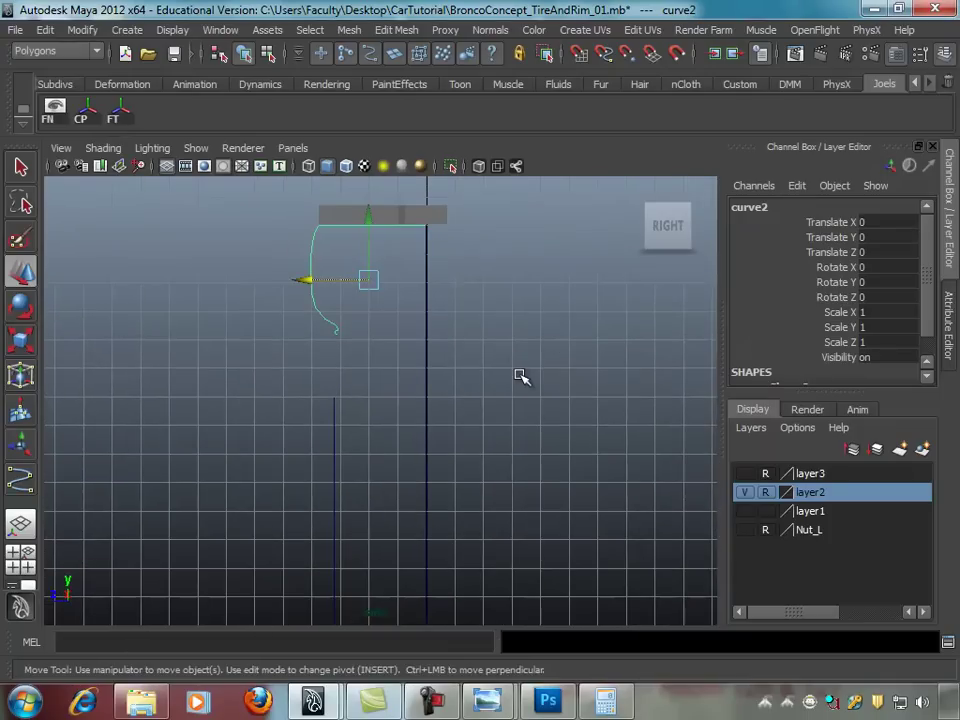
{"action": "key", "text": "Insert"}
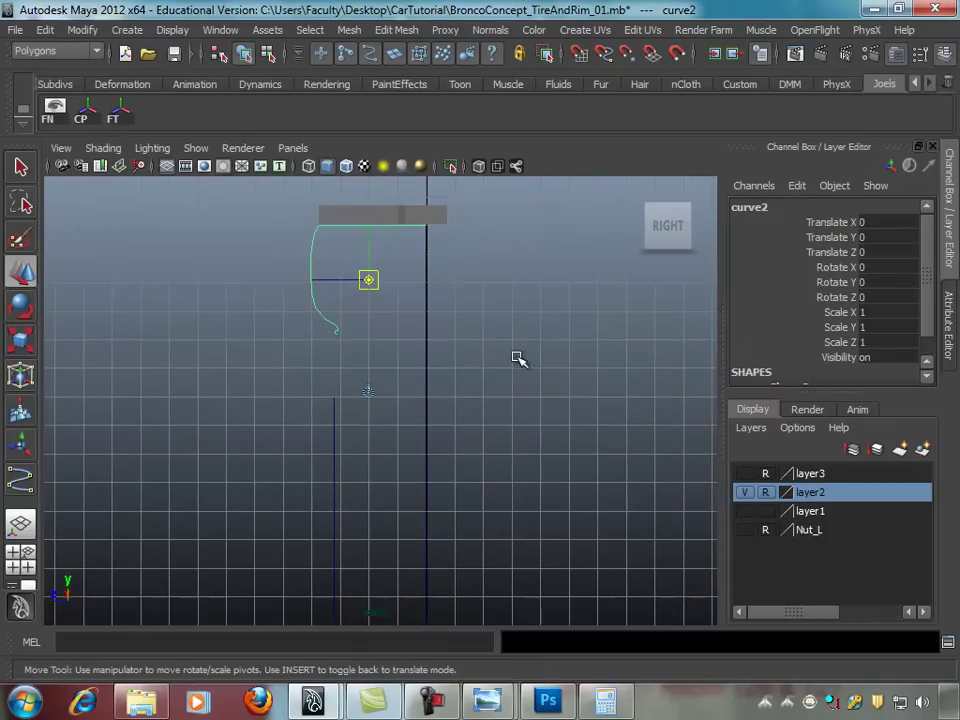
{"action": "mouse_move", "coordinate": [369, 280]}
{"action": "left_mouse_down"}
{"action": "mouse_move", "coordinate": [306, 283]}
{"action": "mouse_move", "coordinate": [312, 254]}
{"action": "mouse_move", "coordinate": [440, 220]}
{"action": "left_mouse_up"}
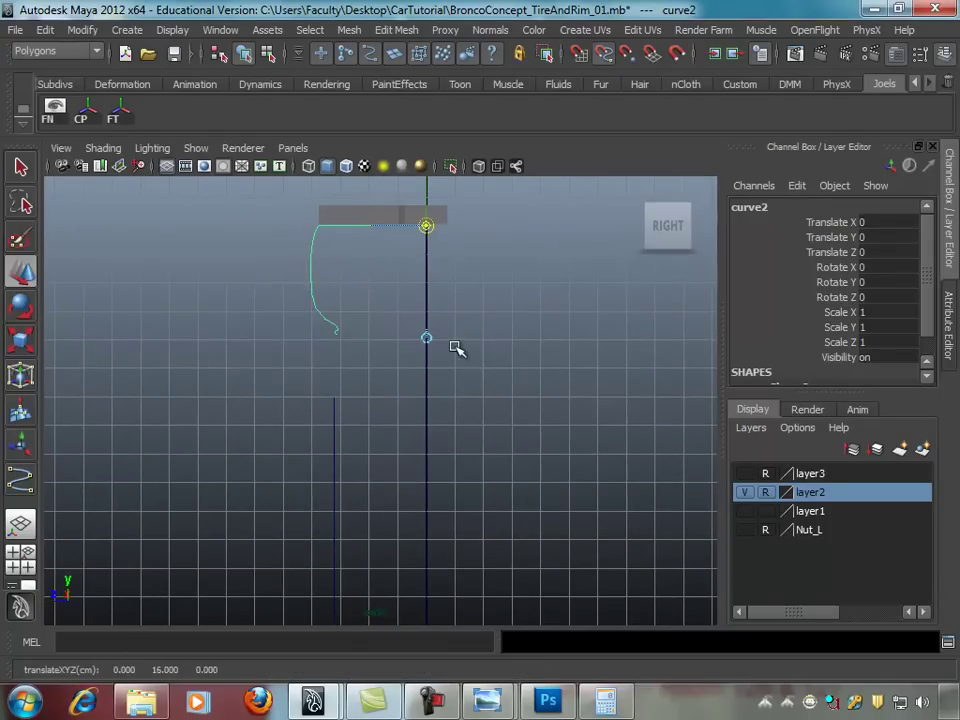
{"action": "key", "text": "Insert"}
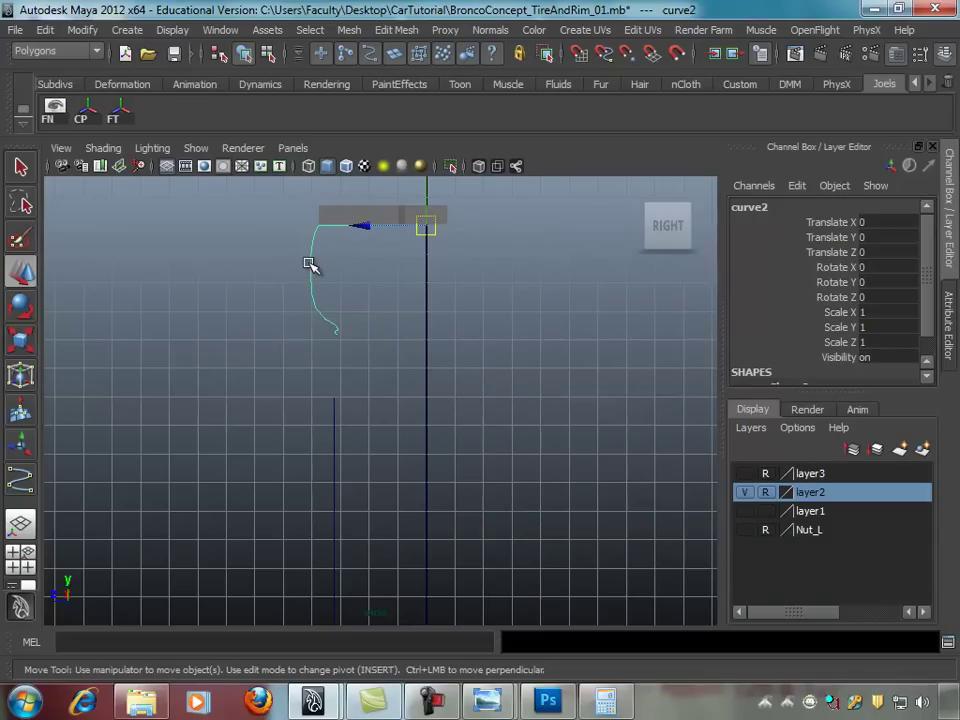
{"action": "mouse_move", "coordinate": [310, 264]}
{"action": "right_mouse_down"}
{"action": "mouse_move", "coordinate": [215, 262]}
{"action": "mouse_move", "coordinate": [366, 279]}
{"action": "right_mouse_up"}
{"action": "middle_click_drag", "start_coordinate": [366, 279], "coordinate": [298, 290], "text": "alt"}
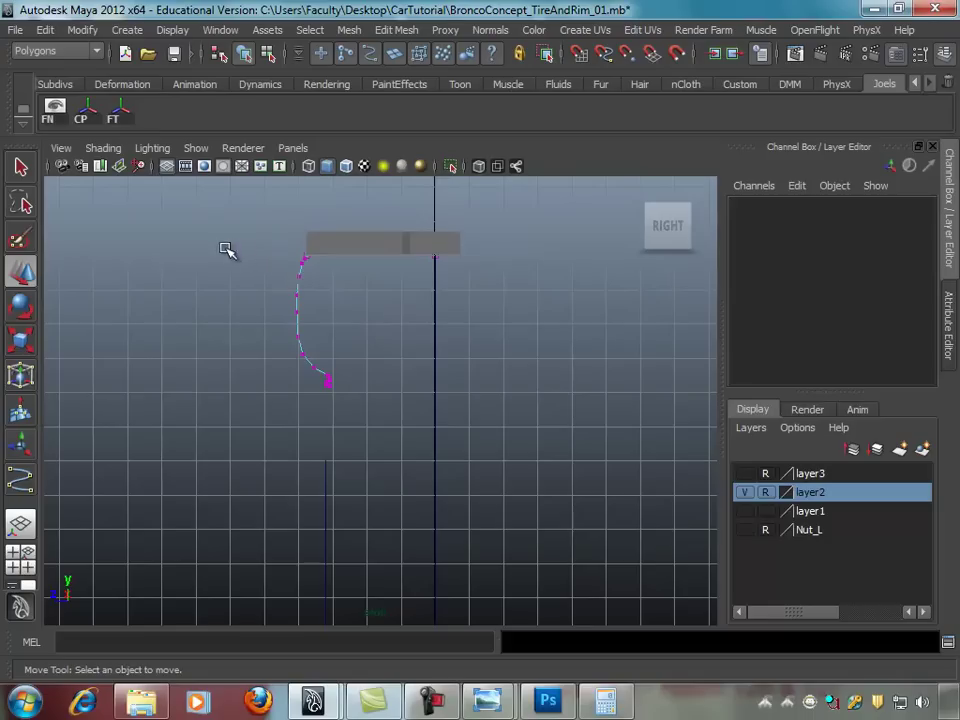
Step: Pull curve2's lower control vertices down and outward near the curve's end
{"action": "right_click_drag", "start_coordinate": [233, 261], "coordinate": [343, 293], "text": "alt"}
{"action": "left_click_drag", "start_coordinate": [255, 308], "coordinate": [391, 424]}
{"action": "mouse_move", "coordinate": [298, 240]}
{"action": "left_mouse_down"}
{"action": "mouse_move", "coordinate": [298, 285]}
{"action": "mouse_move", "coordinate": [281, 258]}
{"action": "left_mouse_up"}
{"action": "left_click", "coordinate": [272, 259]}
{"action": "left_click", "coordinate": [276, 283]}
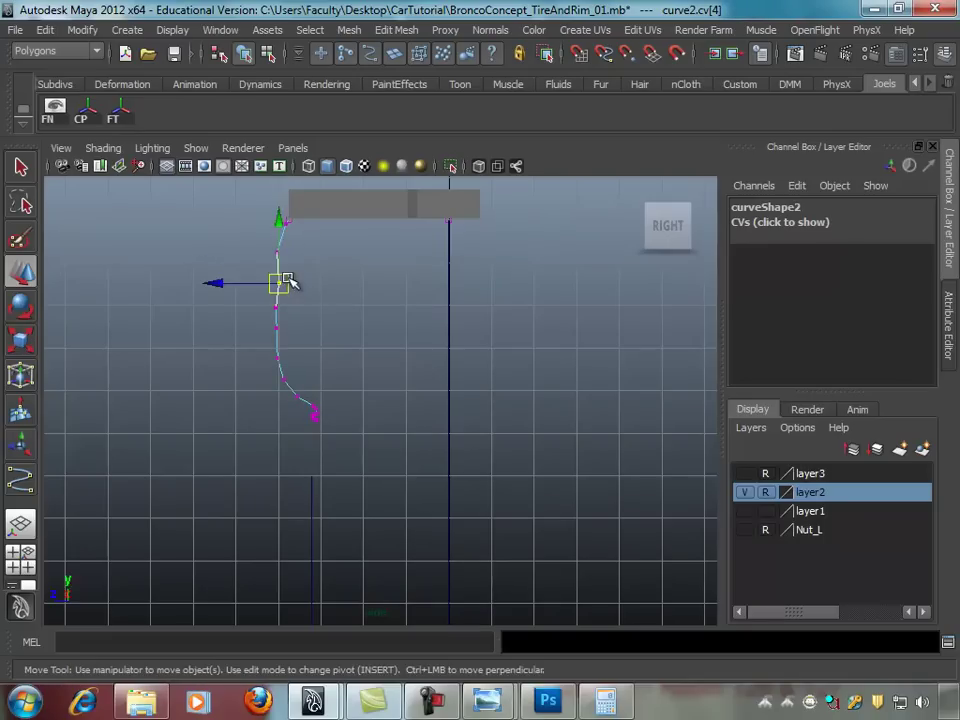
{"action": "mouse_move", "coordinate": [290, 385]}
{"action": "left_mouse_down"}
{"action": "mouse_move", "coordinate": [335, 430]}
{"action": "mouse_move", "coordinate": [330, 467]}
{"action": "left_mouse_up"}
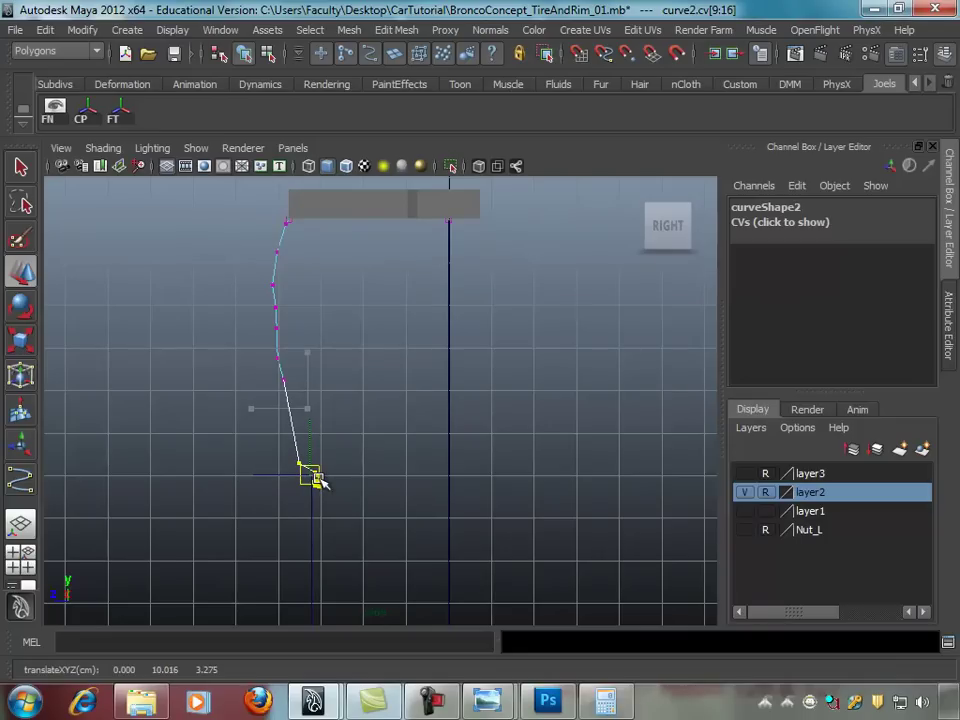
{"action": "left_click", "coordinate": [283, 381]}
{"action": "left_click_drag", "start_coordinate": [290, 386], "coordinate": [286, 407]}
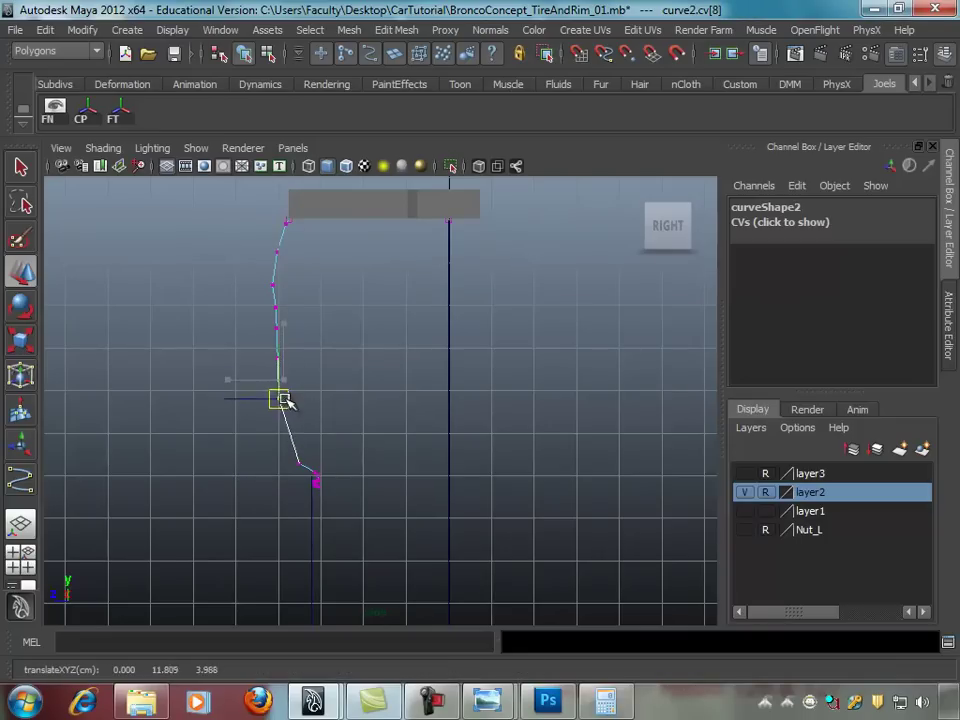
{"action": "left_click", "coordinate": [280, 360]}
{"action": "left_click_drag", "start_coordinate": [286, 363], "coordinate": [268, 392]}
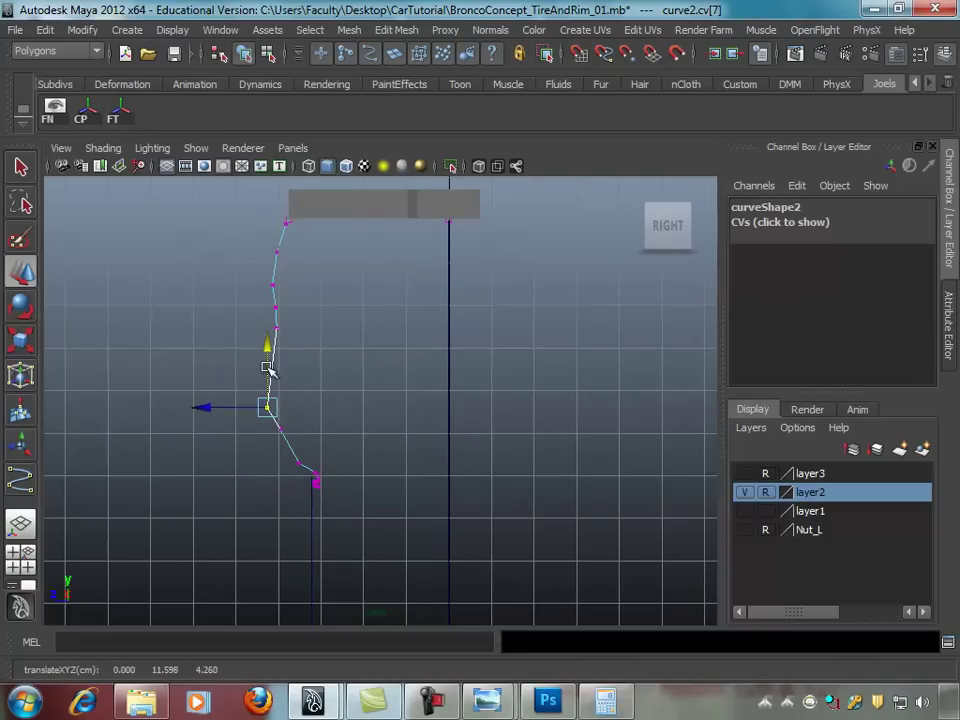
Step: Nudge the middle and upper control vertices into a smooth, rounded sidewall arc
{"action": "left_click", "coordinate": [283, 331]}
{"action": "mouse_move", "coordinate": [285, 332]}
{"action": "left_mouse_down"}
{"action": "mouse_move", "coordinate": [271, 342]}
{"action": "mouse_move", "coordinate": [287, 255]}
{"action": "left_mouse_up"}
{"action": "left_click", "coordinate": [276, 300]}
{"action": "left_click", "coordinate": [283, 283]}
{"action": "left_click", "coordinate": [280, 257]}
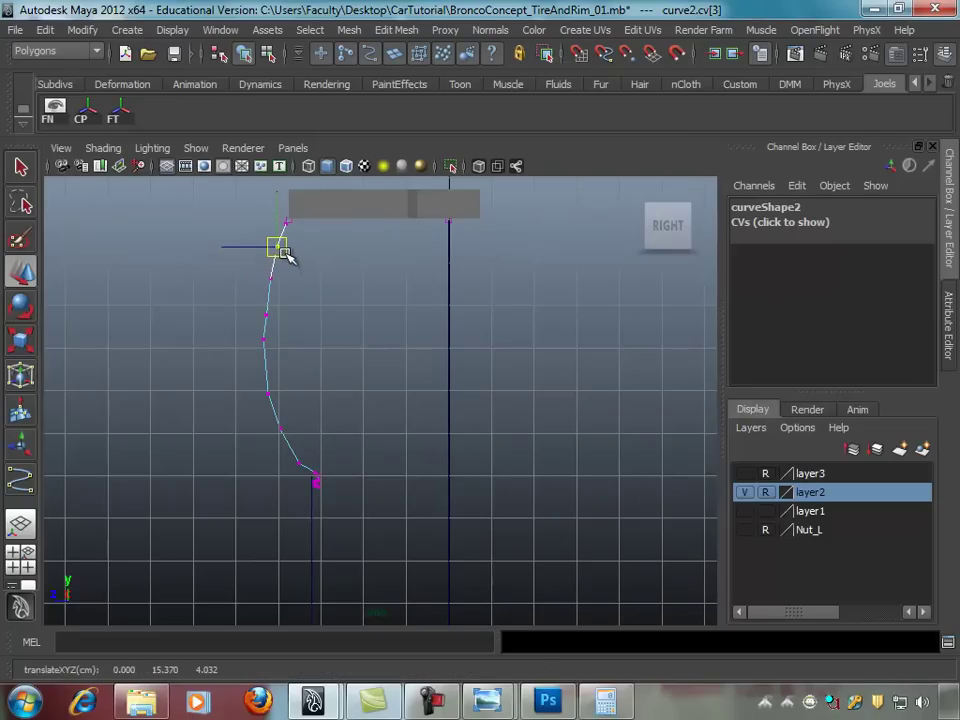
{"action": "left_click", "coordinate": [266, 315]}
{"action": "left_click_drag", "start_coordinate": [274, 317], "coordinate": [274, 360]}
{"action": "left_click", "coordinate": [265, 342]}
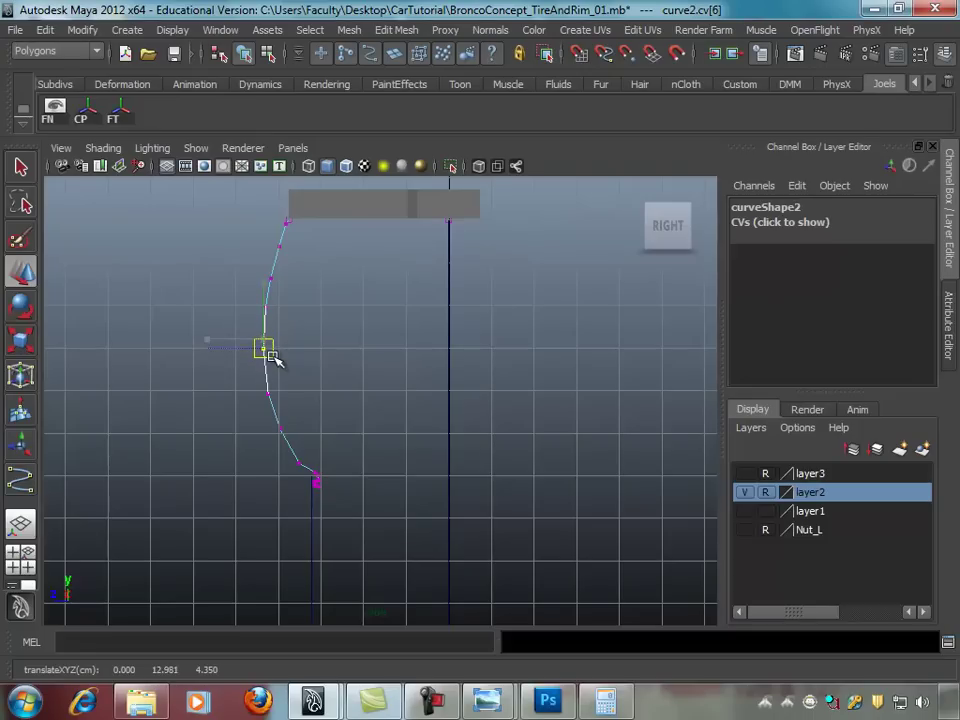
{"action": "left_click", "coordinate": [370, 372]}
{"action": "scroll", "coordinate": [418, 343], "scroll_direction": "down", "scroll_amount": 1}
{"action": "scroll", "coordinate": [418, 343], "scroll_direction": "down", "scroll_amount": 2}
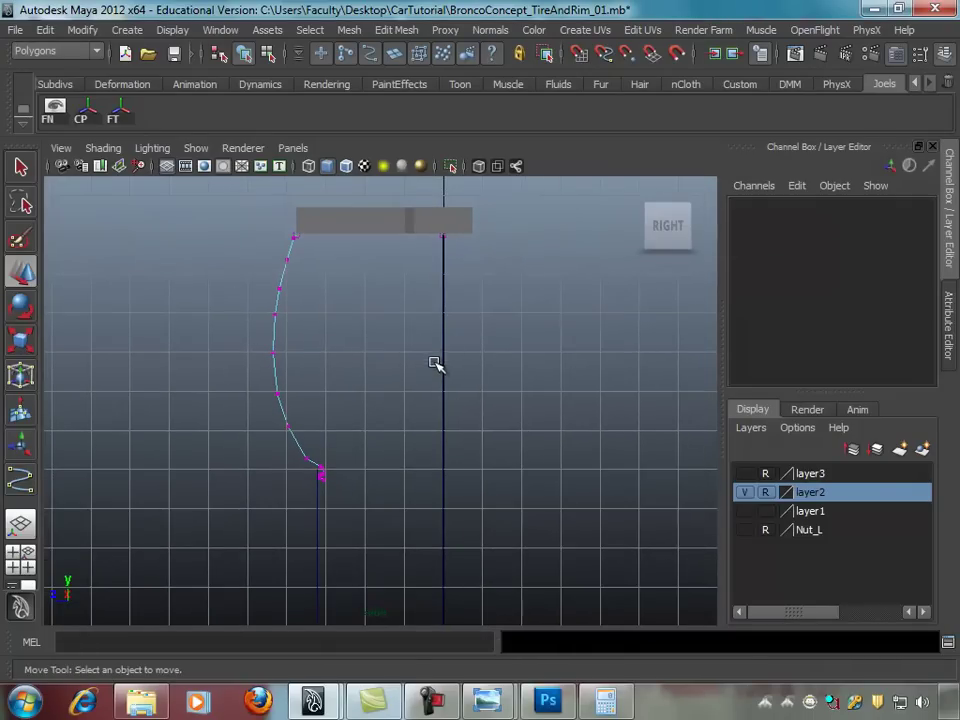
{"action": "scroll", "coordinate": [317, 343], "scroll_direction": "up", "scroll_amount": 2}
Step: Marquee-select curve2's lower control vertices and move them to tighten the shoulder arc
{"action": "middle_click_drag", "start_coordinate": [287, 421], "coordinate": [274, 418], "text": "alt"}
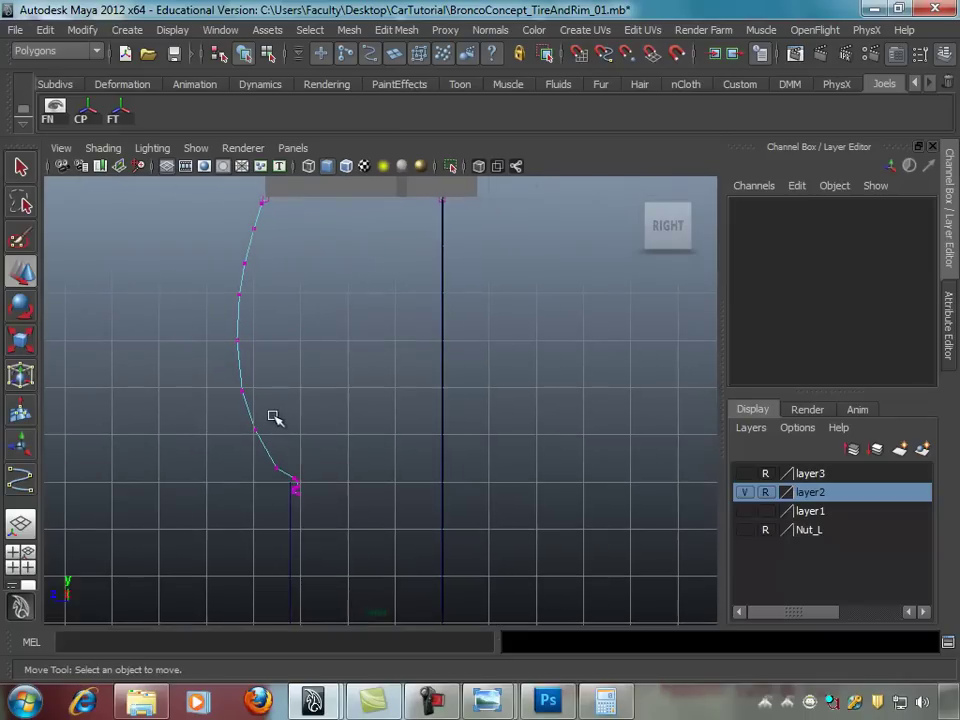
{"action": "scroll", "coordinate": [275, 418], "scroll_direction": "up", "scroll_amount": 3}
{"action": "mouse_move", "coordinate": [360, 315]}
{"action": "middle_mouse_down", "text": "alt"}
{"action": "mouse_move", "coordinate": [450, 379]}
{"action": "mouse_move", "coordinate": [378, 382]}
{"action": "middle_mouse_up", "text": "alt"}
{"action": "mouse_move", "coordinate": [305, 358]}
{"action": "right_mouse_down", "text": "alt"}
{"action": "mouse_move", "coordinate": [628, 375]}
{"action": "mouse_move", "coordinate": [317, 375]}
{"action": "right_mouse_up", "text": "alt"}
{"action": "mouse_move", "coordinate": [279, 326]}
{"action": "left_mouse_down"}
{"action": "mouse_move", "coordinate": [390, 454]}
{"action": "mouse_move", "coordinate": [363, 403]}
{"action": "left_mouse_up"}
{"action": "left_click_drag", "start_coordinate": [312, 370], "coordinate": [304, 364]}
{"action": "left_click", "coordinate": [473, 366]}
Step: In object mode (F8), move curve2's pivot down to the origin at the wheel centre
{"action": "mouse_move", "coordinate": [473, 366]}
{"action": "middle_mouse_down", "text": "alt"}
{"action": "mouse_move", "coordinate": [510, 352]}
{"action": "mouse_move", "coordinate": [587, 399]}
{"action": "middle_mouse_up", "text": "alt"}
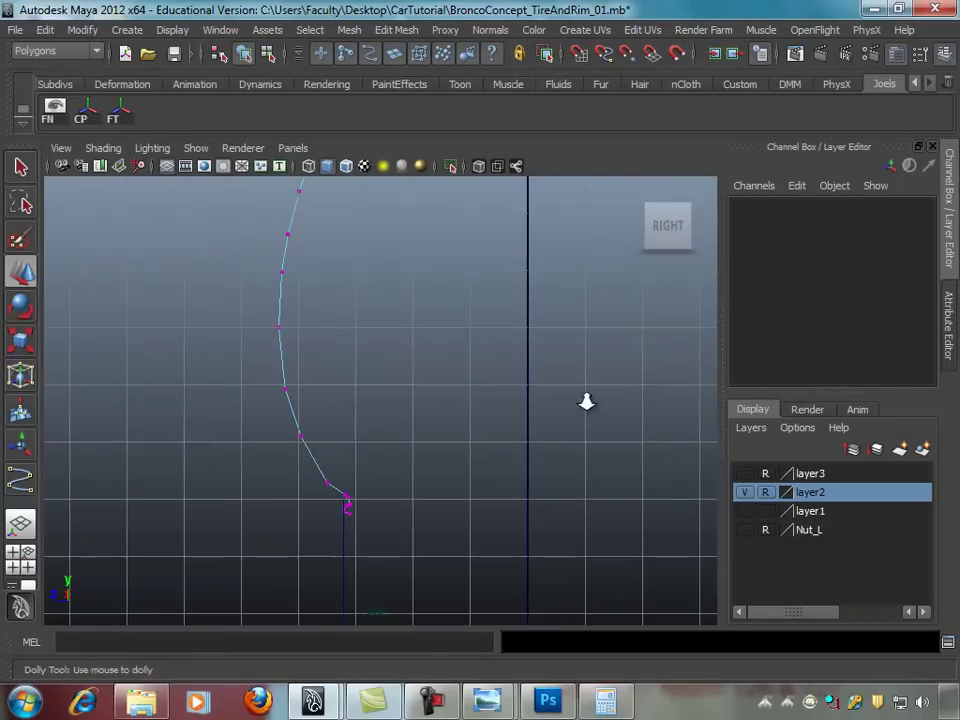
{"action": "right_click_drag", "start_coordinate": [587, 399], "coordinate": [470, 416], "text": "alt"}
{"action": "key", "text": "F8"}
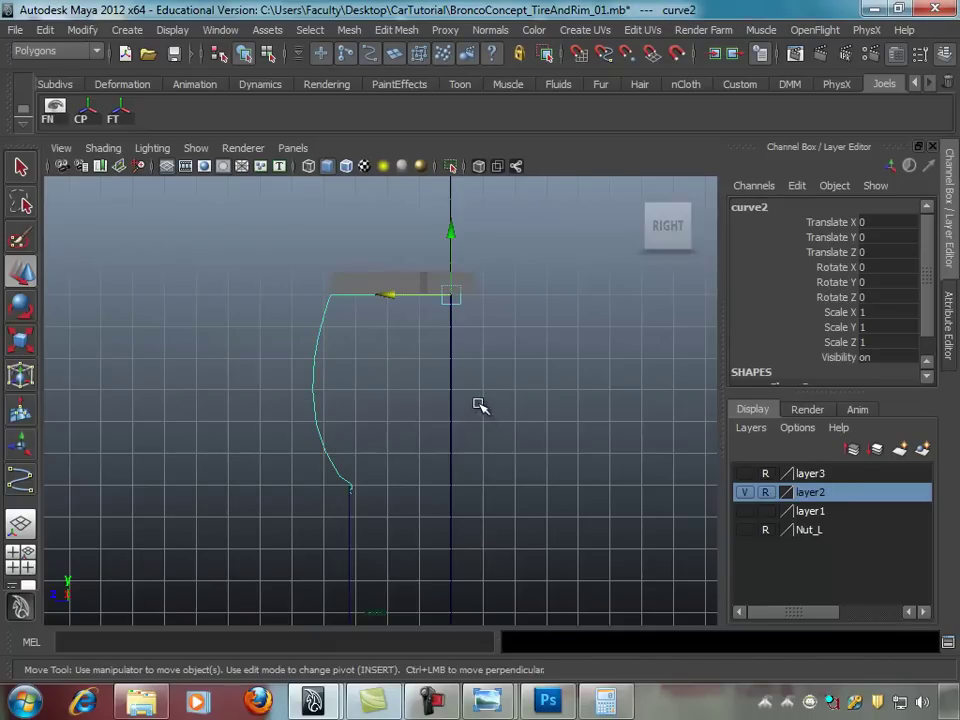
{"action": "mouse_move", "coordinate": [512, 364]}
{"action": "right_mouse_down", "text": "alt"}
{"action": "mouse_move", "coordinate": [343, 332]}
{"action": "mouse_move", "coordinate": [503, 285]}
{"action": "mouse_move", "coordinate": [435, 309]}
{"action": "mouse_move", "coordinate": [424, 289]}
{"action": "mouse_move", "coordinate": [437, 251]}
{"action": "mouse_move", "coordinate": [463, 281]}
{"action": "mouse_move", "coordinate": [317, 317]}
{"action": "mouse_move", "coordinate": [467, 294]}
{"action": "mouse_move", "coordinate": [394, 351]}
{"action": "right_mouse_up", "text": "alt"}
{"action": "key", "text": "Insert"}
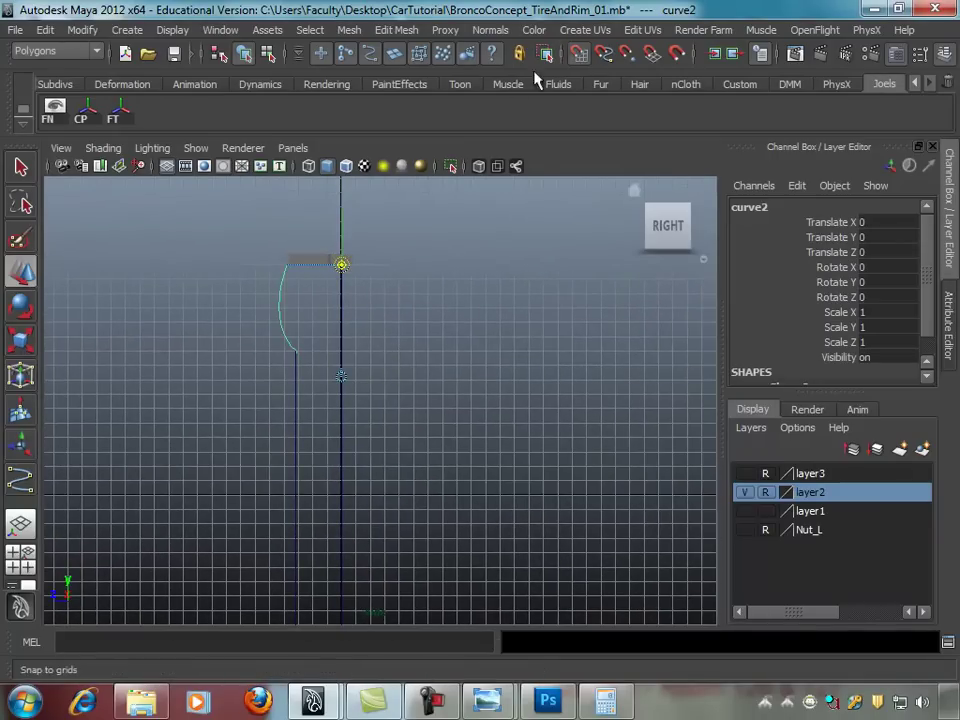
{"action": "left_click_drag", "start_coordinate": [342, 265], "coordinate": [363, 503]}
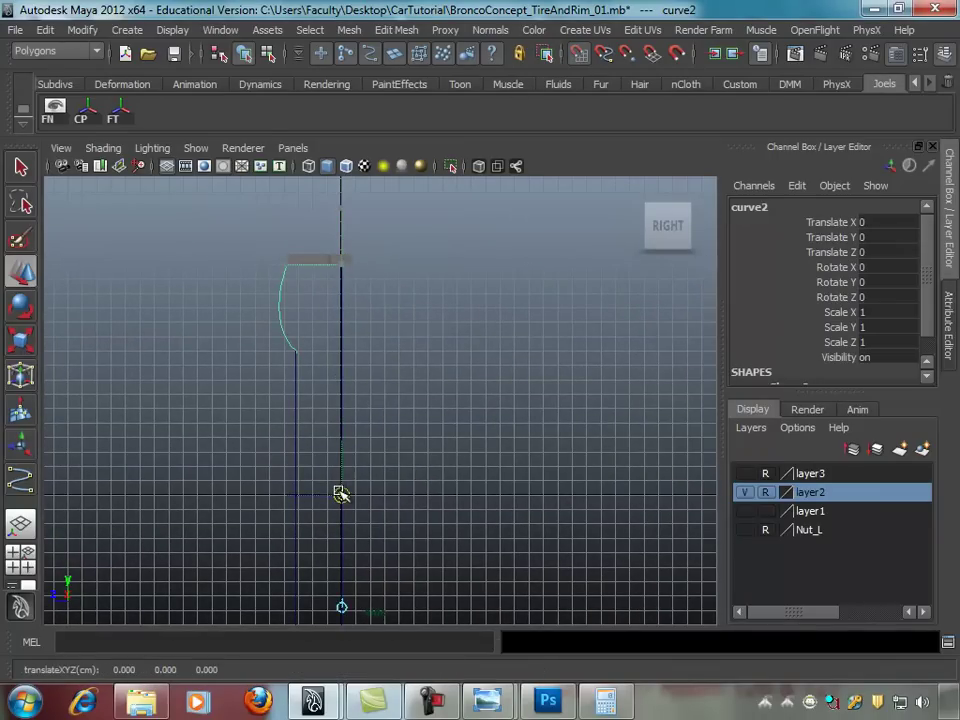
{"action": "key", "text": "Insert"}
{"action": "left_click", "coordinate": [439, 380]}
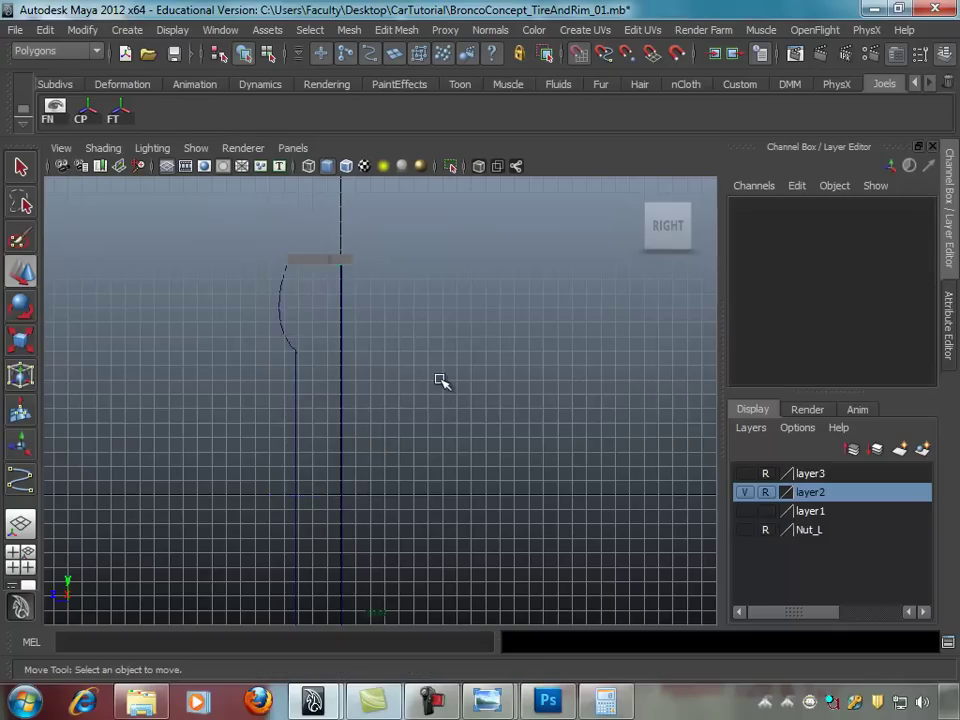
{"action": "key", "text": "space"}
{"action": "key", "text": "space"}
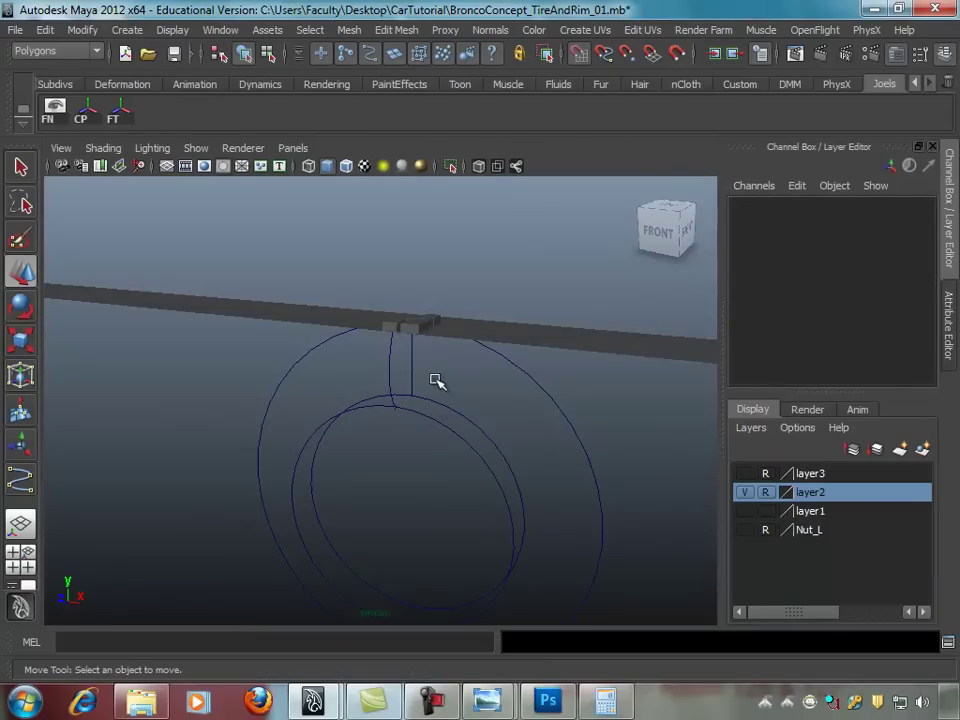
Step: Revolve curve2 around the Z axis with 64 segments to create revolvedSurface1
{"action": "key", "text": "q"}
{"action": "left_click", "coordinate": [391, 361]}
{"action": "left_click_drag", "start_coordinate": [391, 361], "coordinate": [428, 338], "text": "alt"}
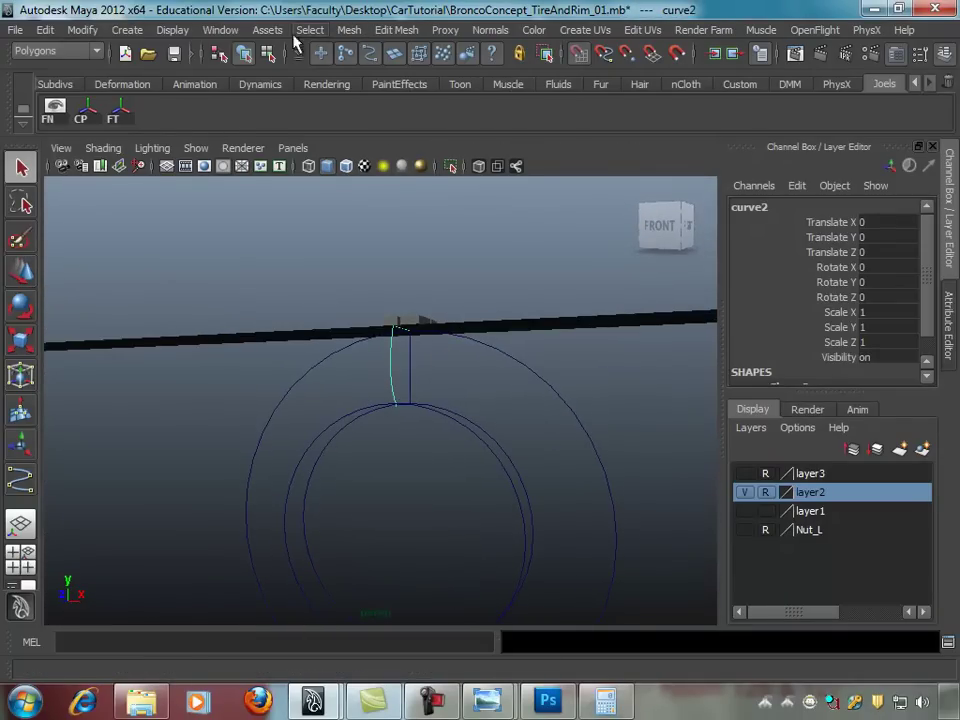
{"action": "left_click", "coordinate": [55, 51]}
{"action": "left_click", "coordinate": [43, 66]}
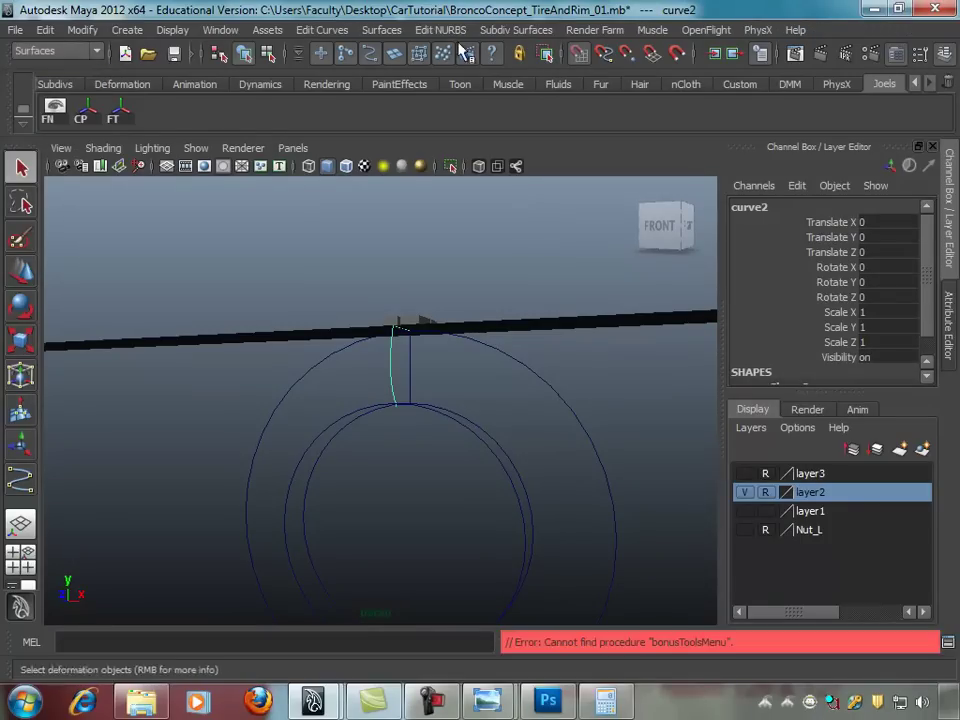
{"action": "left_click", "coordinate": [368, 30]}
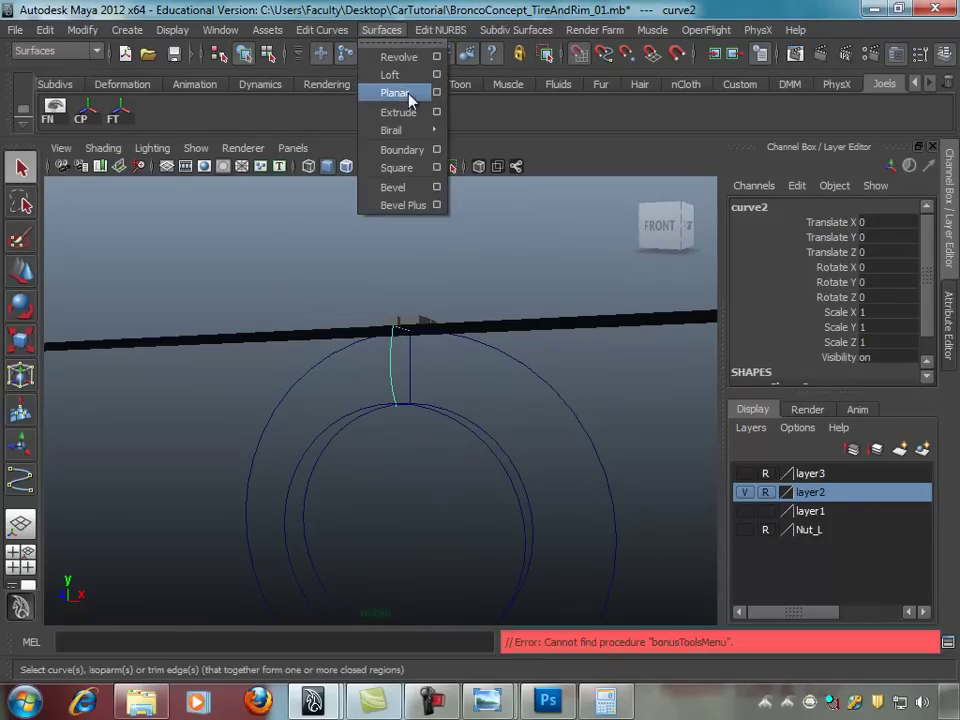
{"action": "left_click", "coordinate": [436, 57]}
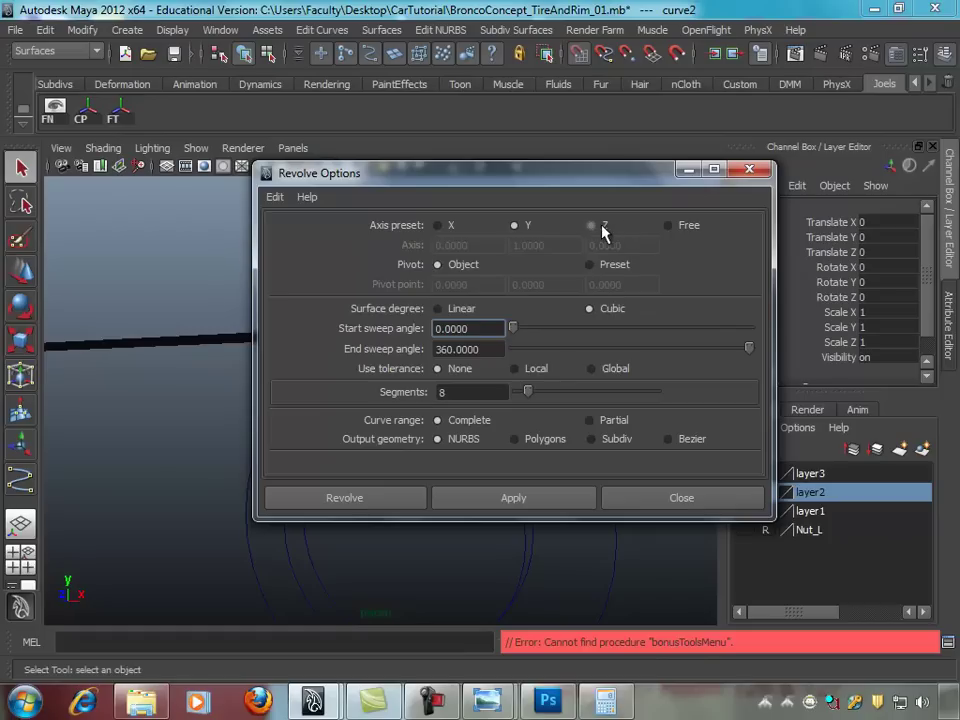
{"action": "left_click", "coordinate": [471, 392]}
{"action": "type", "text": "64"}
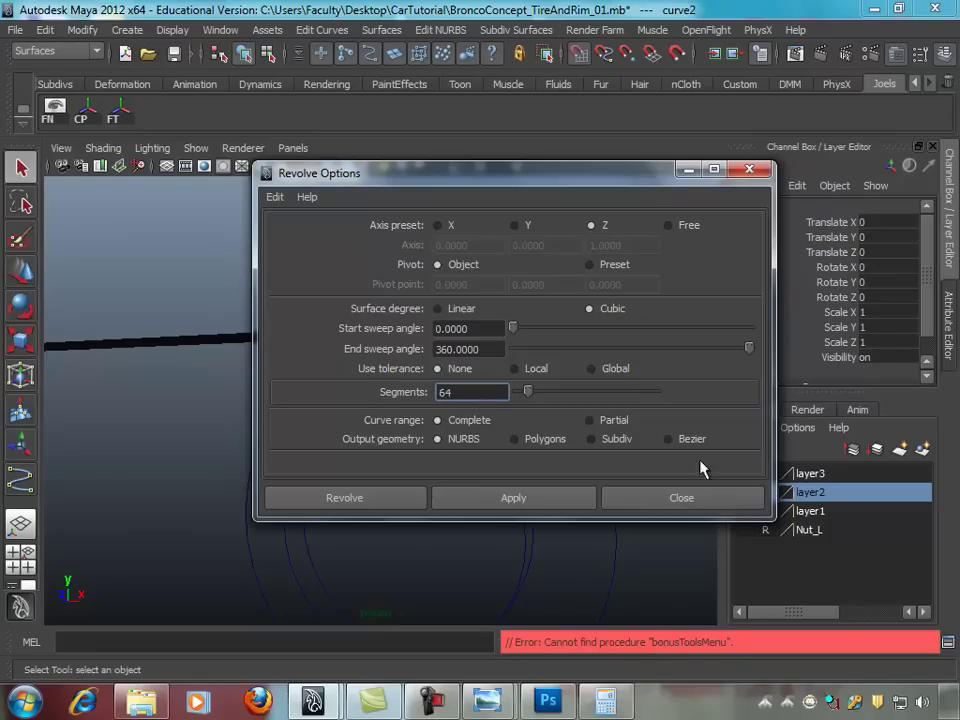
{"action": "left_click", "coordinate": [583, 497]}
{"action": "left_click", "coordinate": [677, 499]}
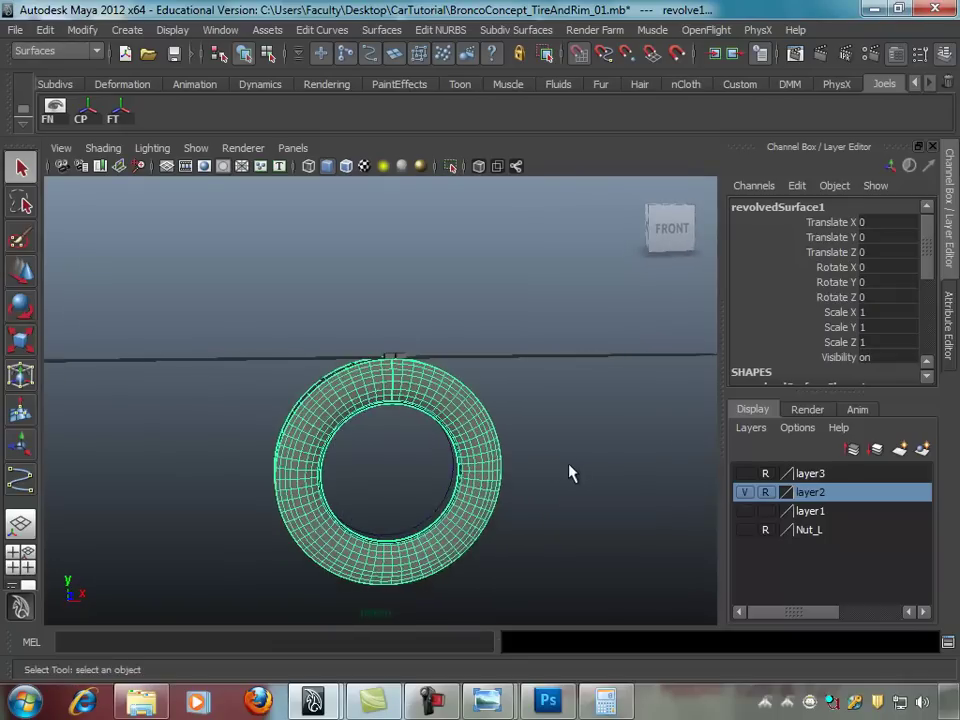
Step: Inspect the revolved tire surface, then delete it
{"action": "scroll", "coordinate": [590, 465], "scroll_direction": "up", "scroll_amount": 3}
{"action": "scroll", "coordinate": [523, 437], "scroll_direction": "up", "scroll_amount": 2}
{"action": "mouse_move", "coordinate": [523, 437]}
{"action": "left_mouse_down", "text": "alt"}
{"action": "mouse_move", "coordinate": [542, 377]}
{"action": "mouse_move", "coordinate": [500, 368]}
{"action": "mouse_move", "coordinate": [581, 375]}
{"action": "mouse_move", "coordinate": [364, 401]}
{"action": "mouse_move", "coordinate": [589, 381]}
{"action": "mouse_move", "coordinate": [414, 384]}
{"action": "mouse_move", "coordinate": [538, 386]}
{"action": "mouse_move", "coordinate": [531, 407]}
{"action": "mouse_move", "coordinate": [444, 390]}
{"action": "mouse_move", "coordinate": [524, 386]}
{"action": "left_mouse_up", "text": "alt"}
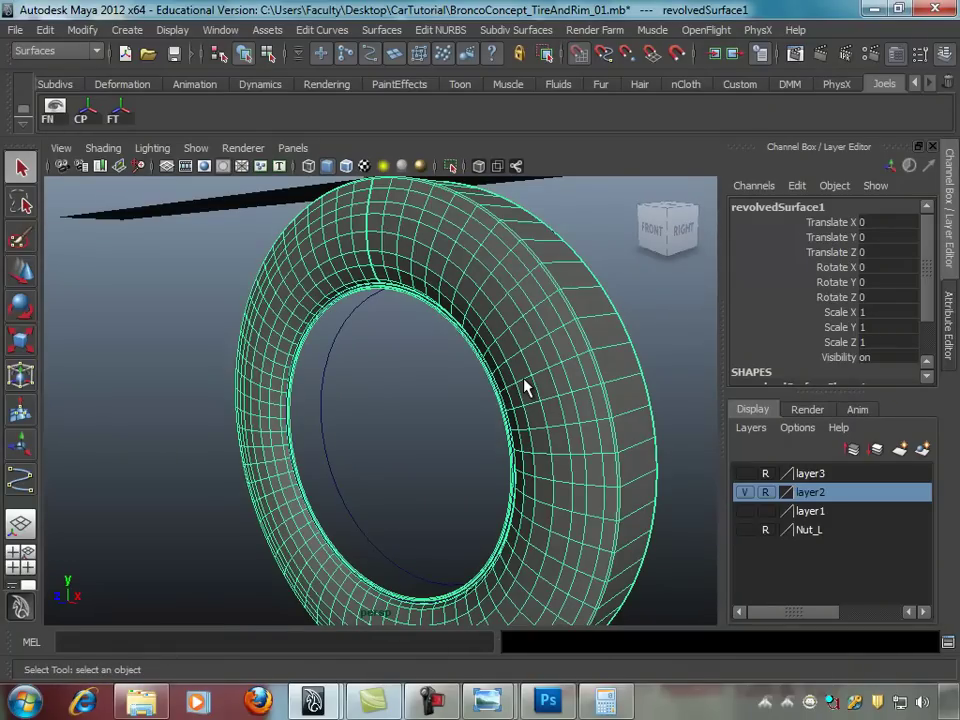
{"action": "key", "text": "Delete"}
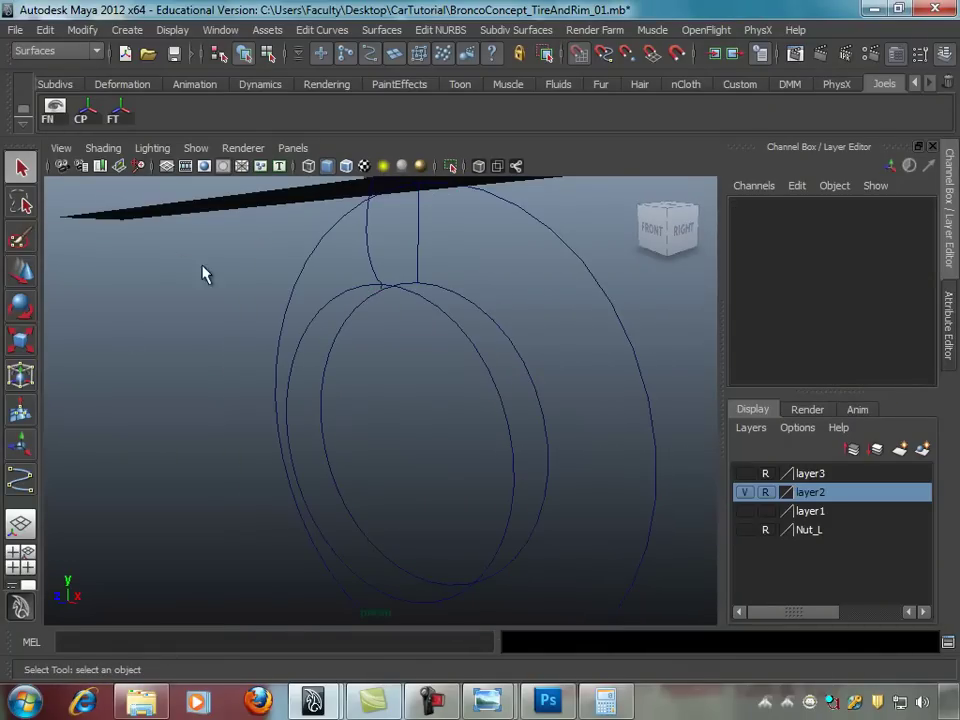
Step: Select curve2 and frame it in the enlarged side view
{"action": "left_click_drag", "start_coordinate": [202, 268], "coordinate": [326, 271], "text": "alt"}
{"action": "left_click", "coordinate": [356, 223]}
{"action": "left_click_drag", "start_coordinate": [356, 223], "coordinate": [403, 317], "text": "alt"}
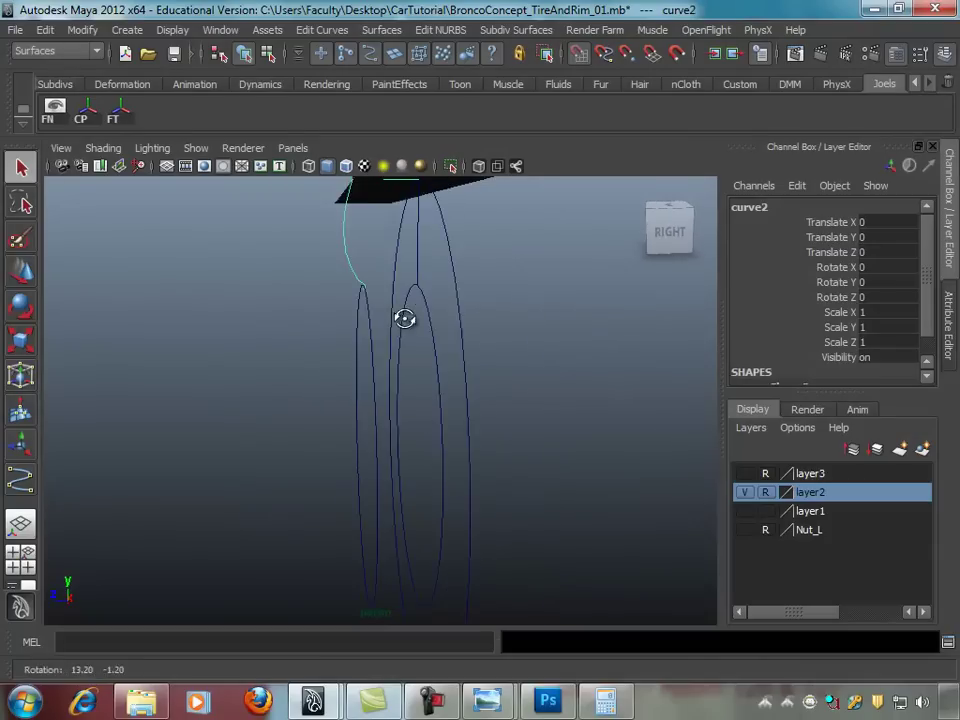
{"action": "key", "text": "space"}
{"action": "key", "text": "space"}
{"action": "middle_click_drag", "start_coordinate": [574, 371], "coordinate": [216, 420], "text": "alt"}
{"action": "right_click_drag", "start_coordinate": [216, 420], "coordinate": [265, 405], "text": "alt"}
{"action": "middle_click_drag", "start_coordinate": [265, 405], "coordinate": [336, 384], "text": "alt"}
{"action": "right_click_drag", "start_coordinate": [336, 384], "coordinate": [357, 364], "text": "alt"}
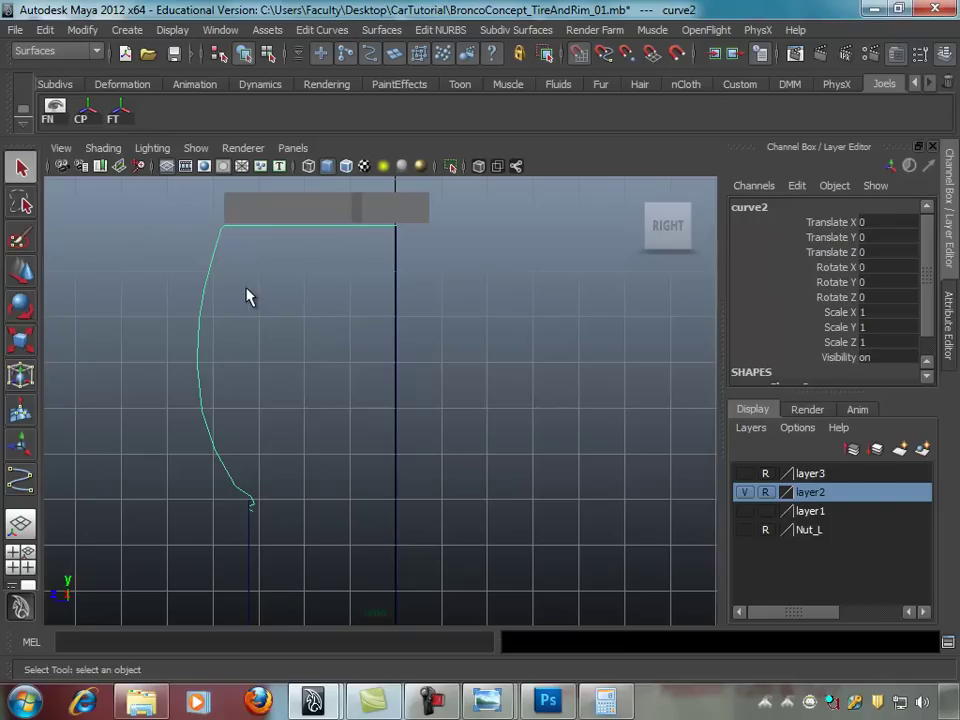
{"action": "scroll", "coordinate": [280, 277], "scroll_direction": "down", "scroll_amount": 1}
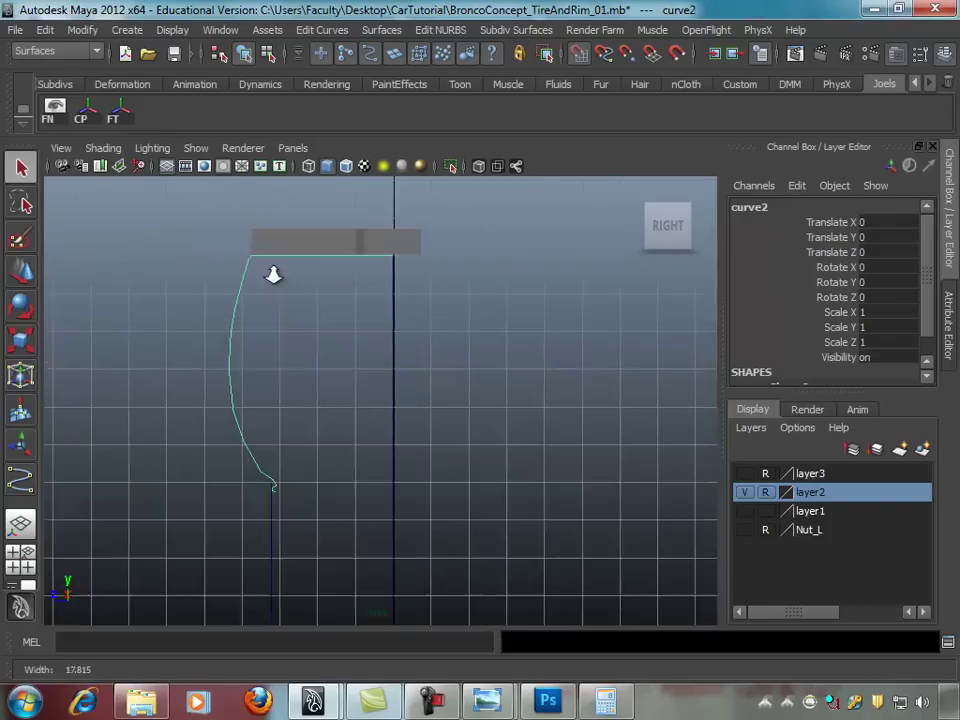
{"action": "scroll", "coordinate": [258, 290], "scroll_direction": "down", "scroll_amount": 1}
Step: Duplicate Special curve2 with Scale Z set to -1 to create mirrored curve3
{"action": "left_click", "coordinate": [44, 30]}
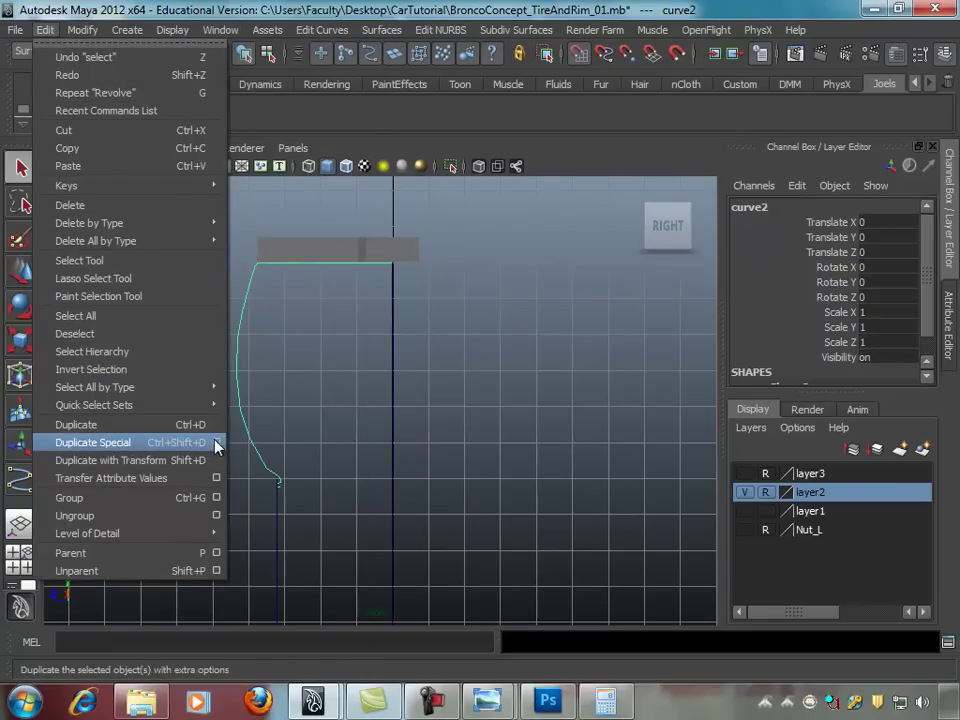
{"action": "left_click", "coordinate": [216, 442]}
{"action": "left_click", "coordinate": [274, 196]}
{"action": "left_click", "coordinate": [305, 229]}
{"action": "mouse_move", "coordinate": [487, 181]}
{"action": "left_mouse_down"}
{"action": "mouse_move", "coordinate": [621, 129]}
{"action": "mouse_move", "coordinate": [473, 88]}
{"action": "left_mouse_up"}
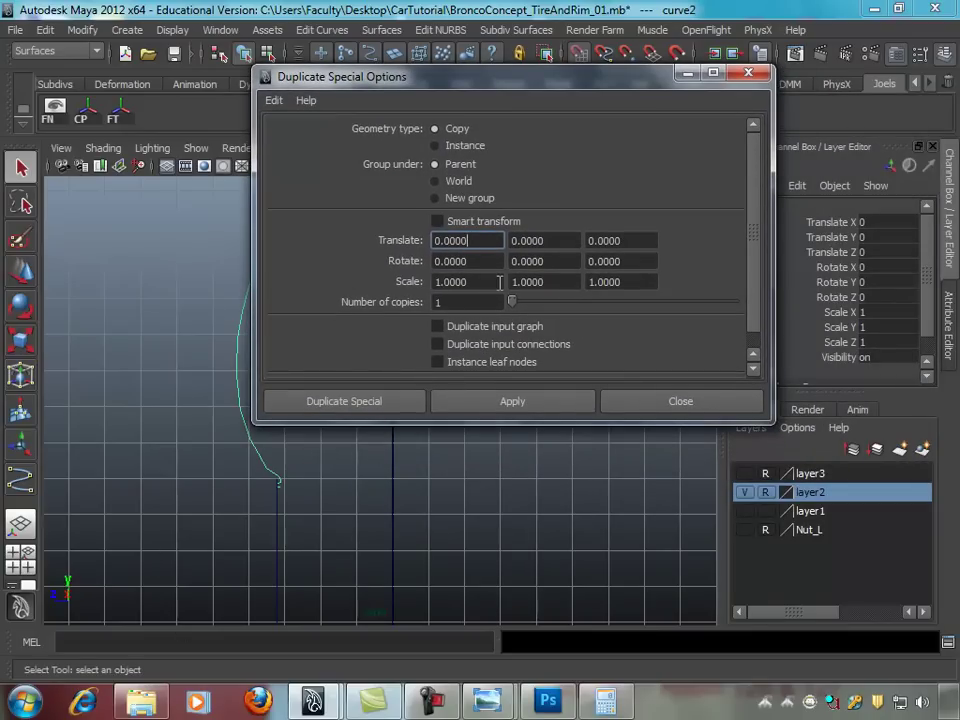
{"action": "double_click", "coordinate": [629, 282]}
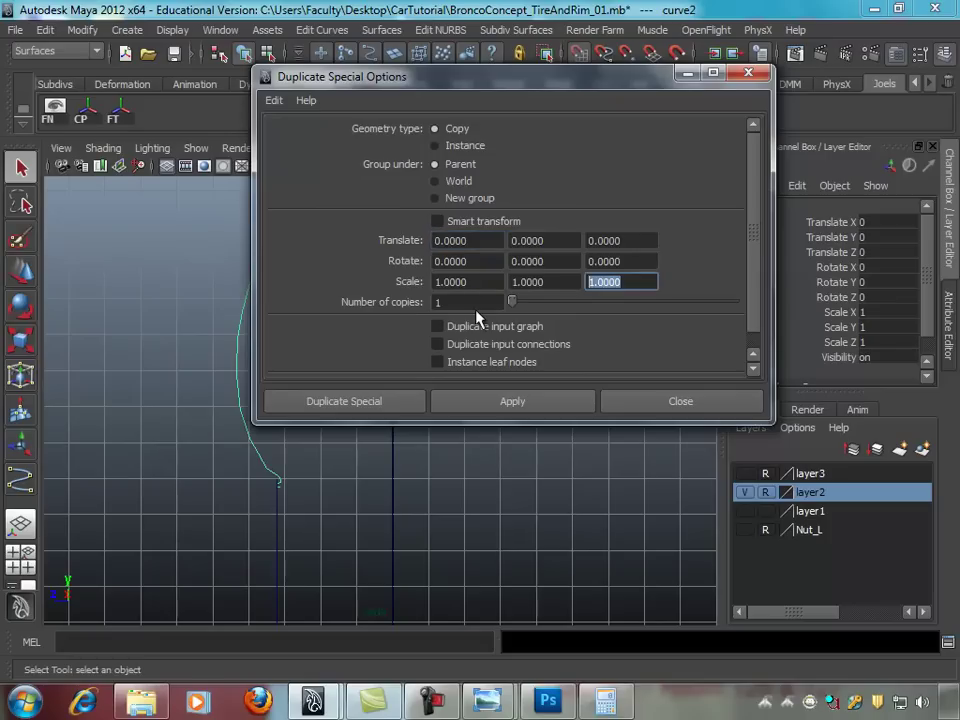
{"action": "type", "text": "-1"}
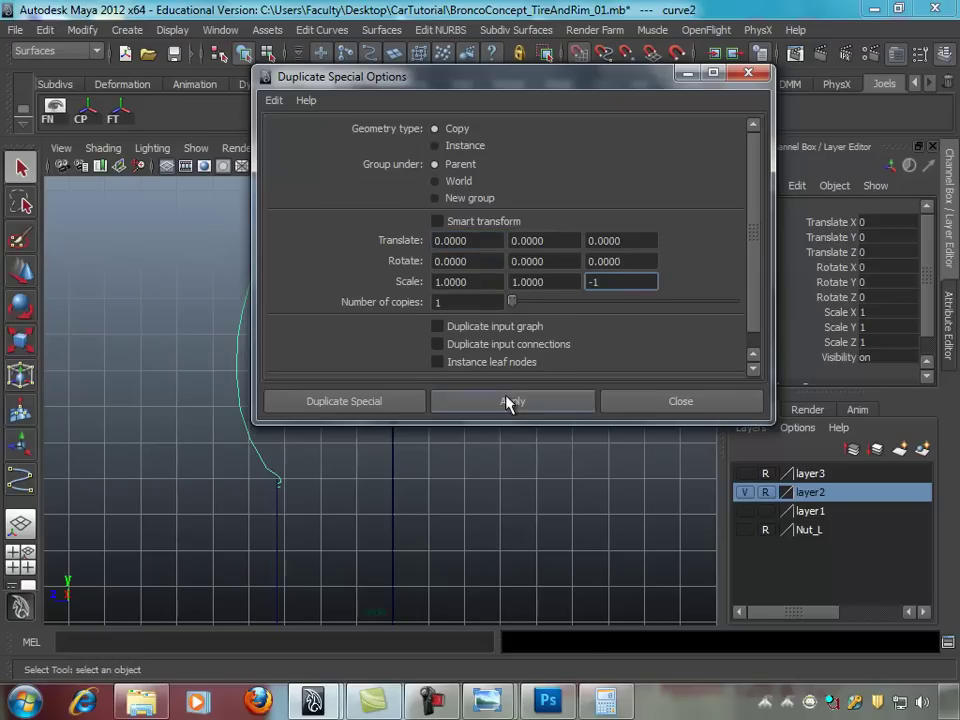
{"action": "left_click", "coordinate": [512, 401]}
{"action": "left_click", "coordinate": [632, 403]}
Step: Select both profile curves and frame them in the view
{"action": "left_click", "coordinate": [245, 320]}
{"action": "left_click", "coordinate": [540, 345], "text": "shift"}
{"action": "key", "text": "f"}
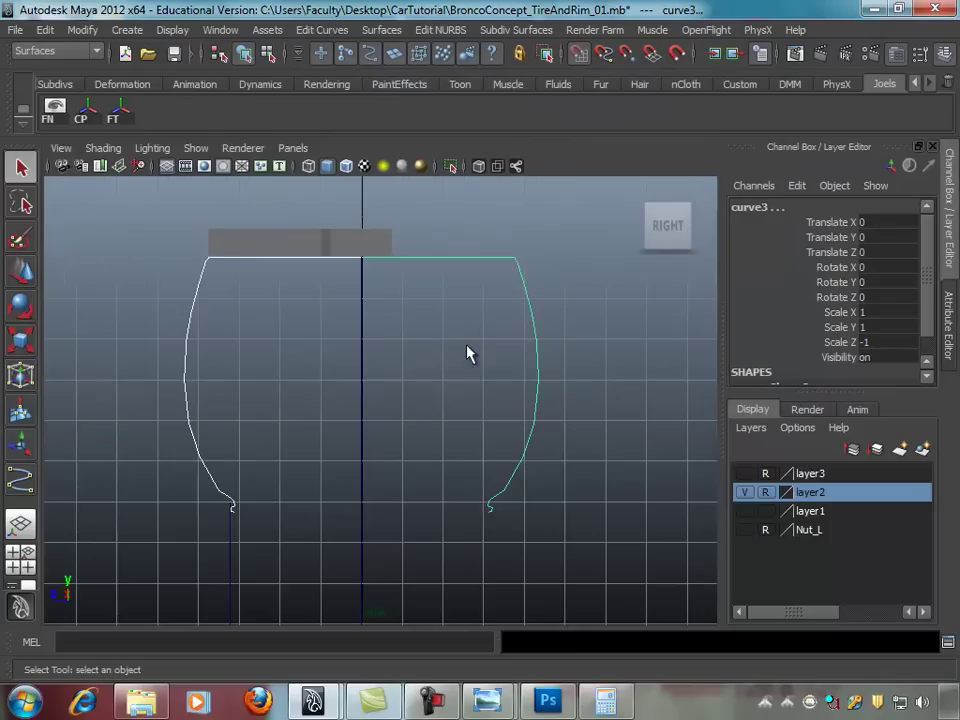
{"action": "left_click", "coordinate": [205, 305]}
{"action": "left_click", "coordinate": [518, 265], "text": "shift"}
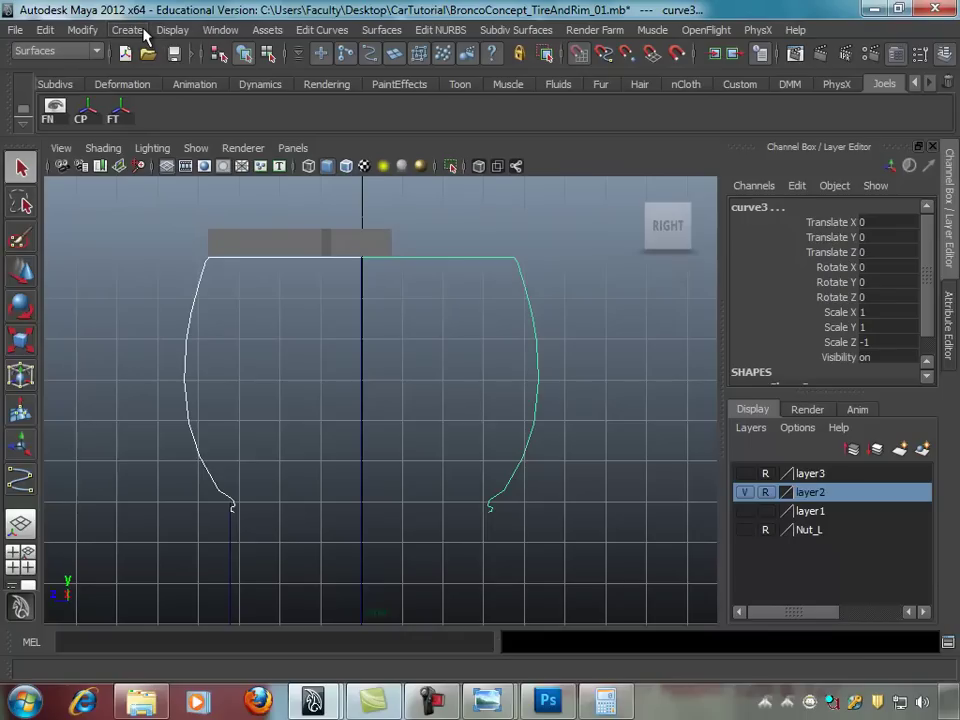
{"action": "left_click", "coordinate": [82, 29]}
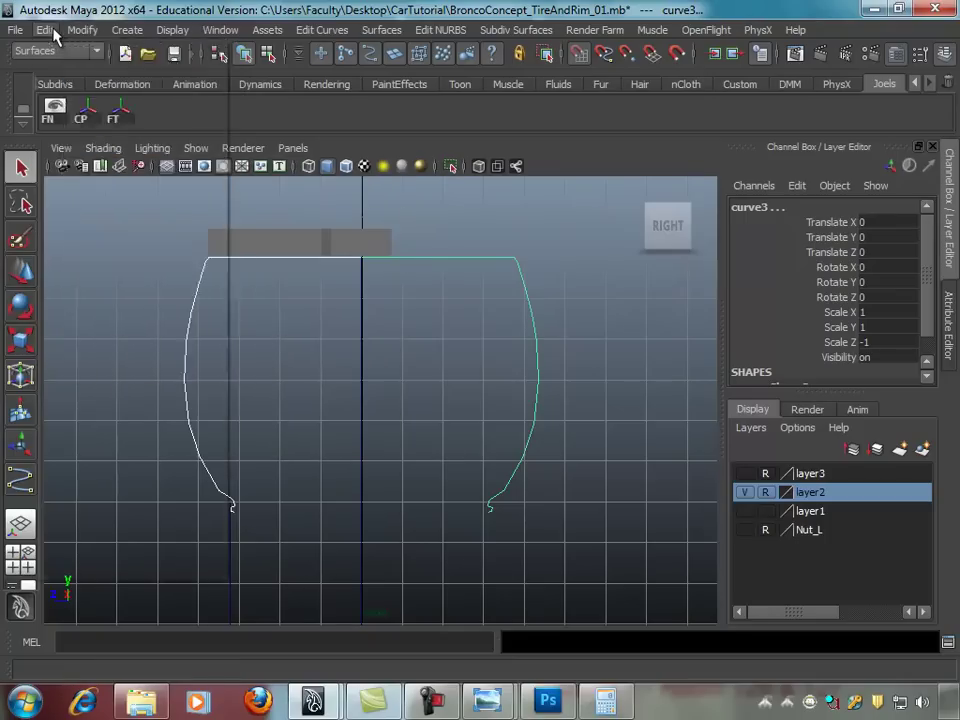
{"action": "left_click", "coordinate": [45, 30]}
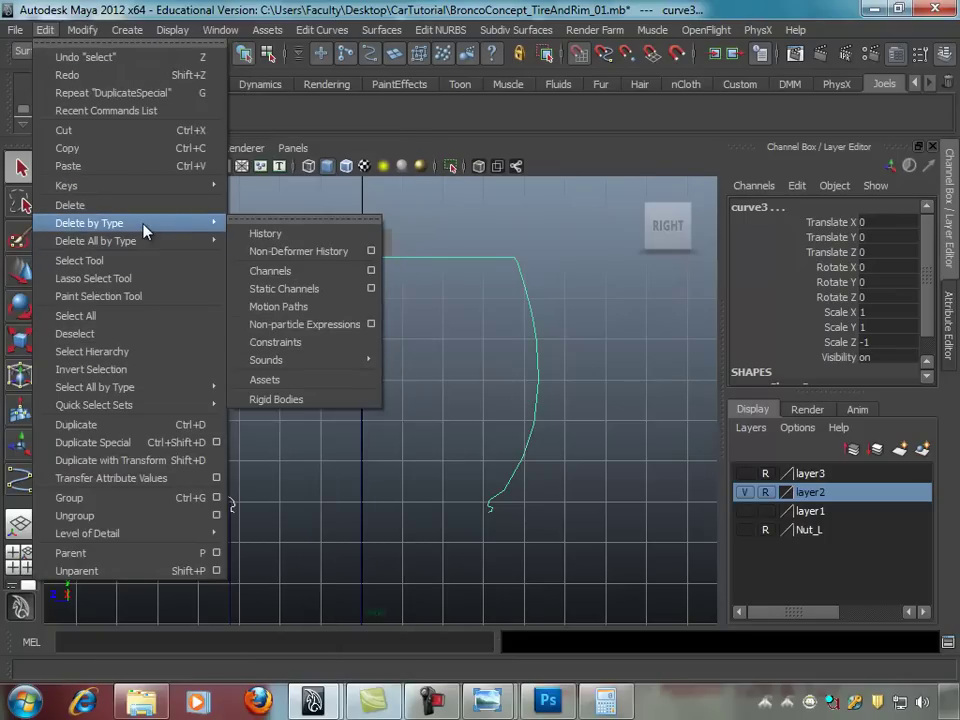
{"action": "mouse_move", "coordinate": [89, 223]}
{"action": "left_click", "coordinate": [343, 121]}
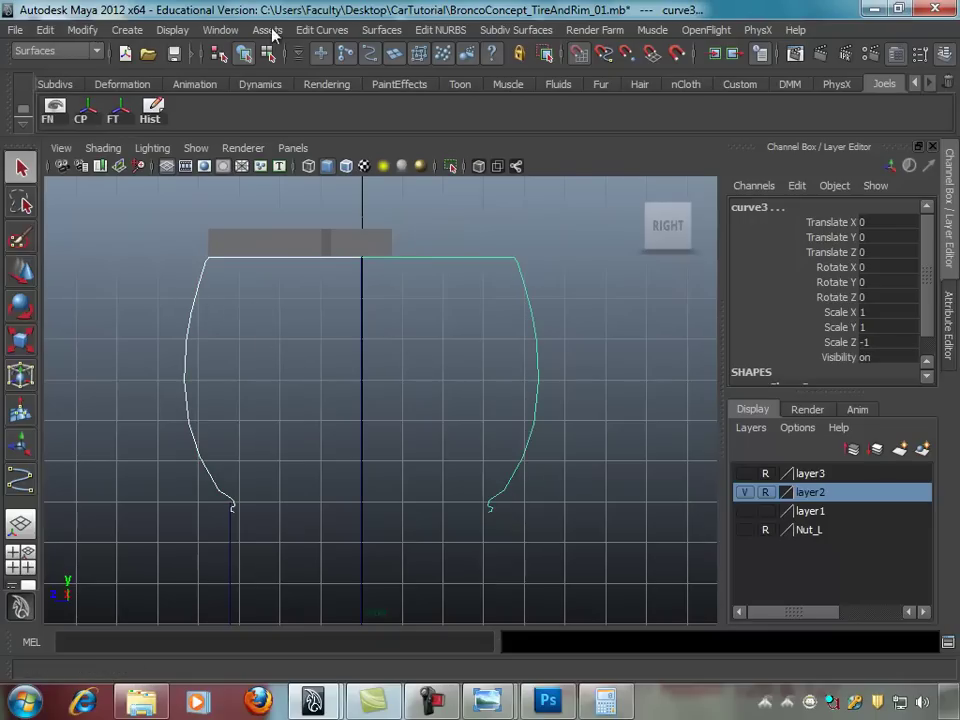
Step: Attach the two profile curves into curve2attachedCurve1 and select it
{"action": "left_click", "coordinate": [55, 50]}
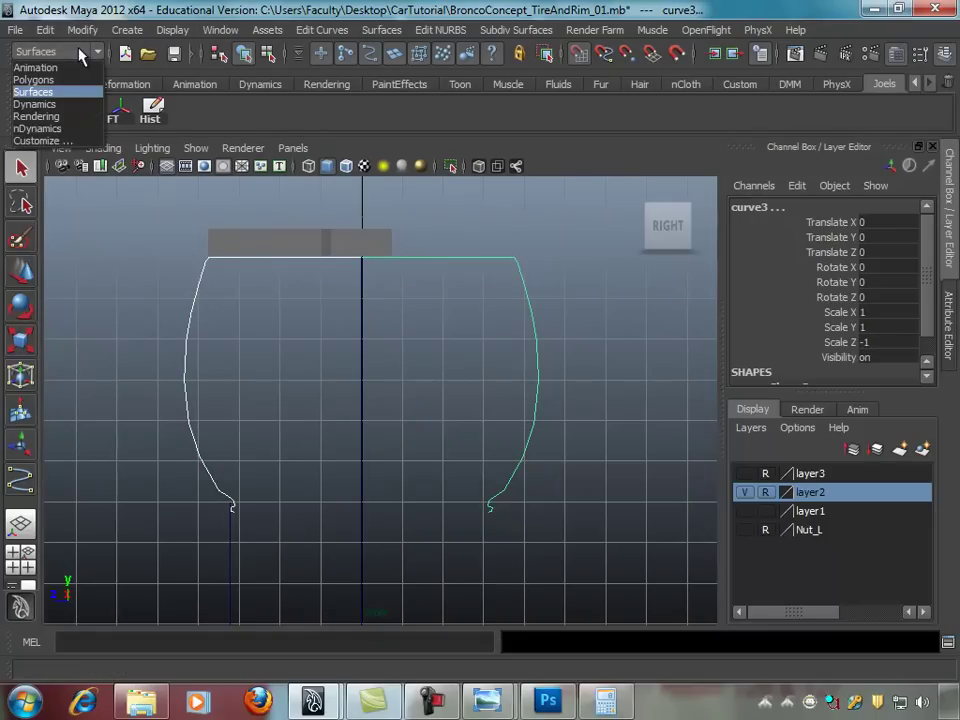
{"action": "left_click", "coordinate": [395, 30]}
{"action": "left_click", "coordinate": [322, 30]}
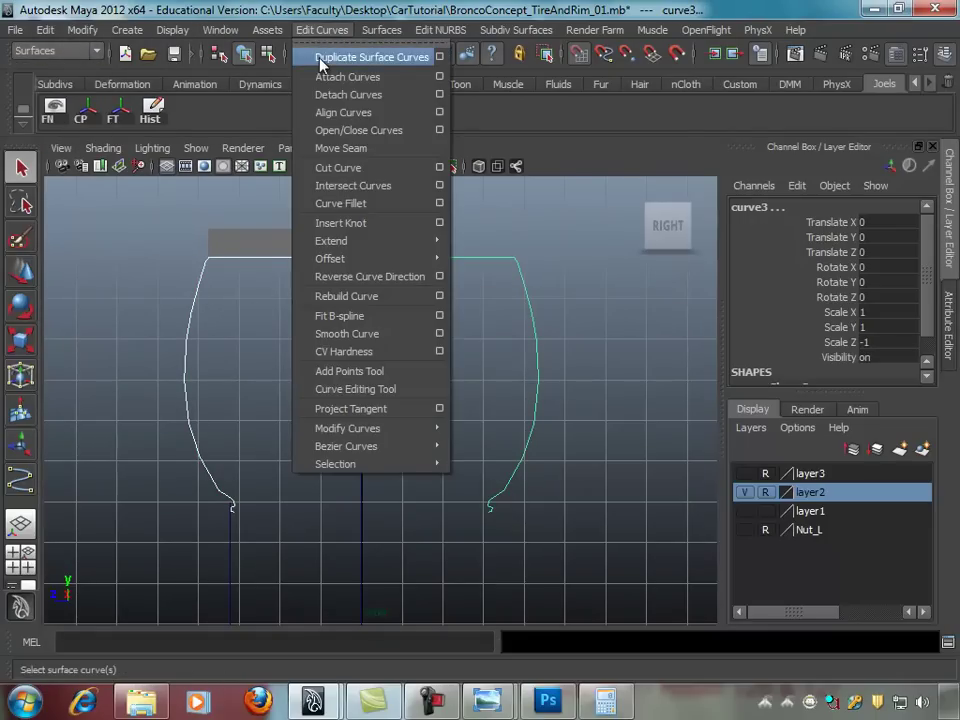
{"action": "left_click", "coordinate": [340, 77]}
{"action": "left_click", "coordinate": [537, 308]}
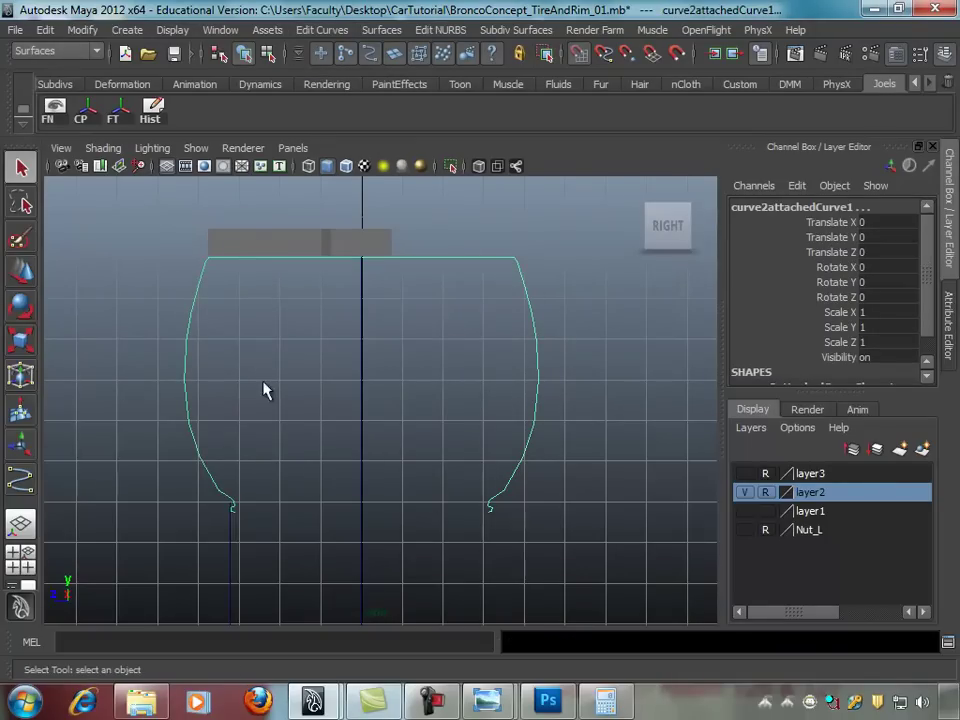
{"action": "scroll", "coordinate": [381, 354], "scroll_direction": "down", "scroll_amount": 2}
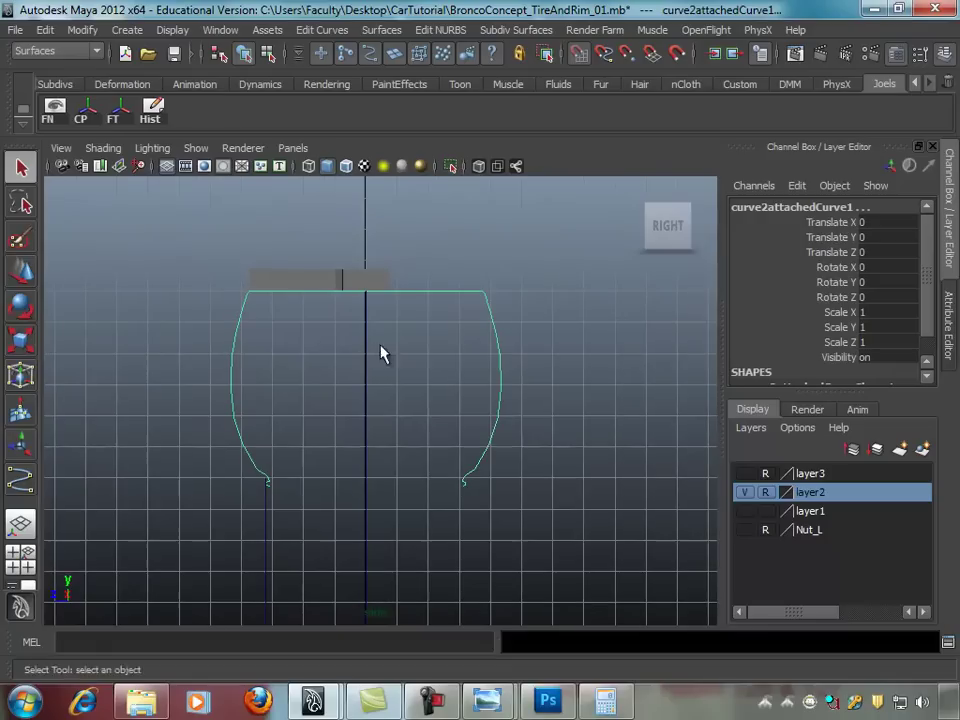
{"action": "left_click", "coordinate": [372, 30]}
Step: Revolve the joined profile into the tire surface revolvedSurface1 and deselect it
{"action": "left_click", "coordinate": [399, 57]}
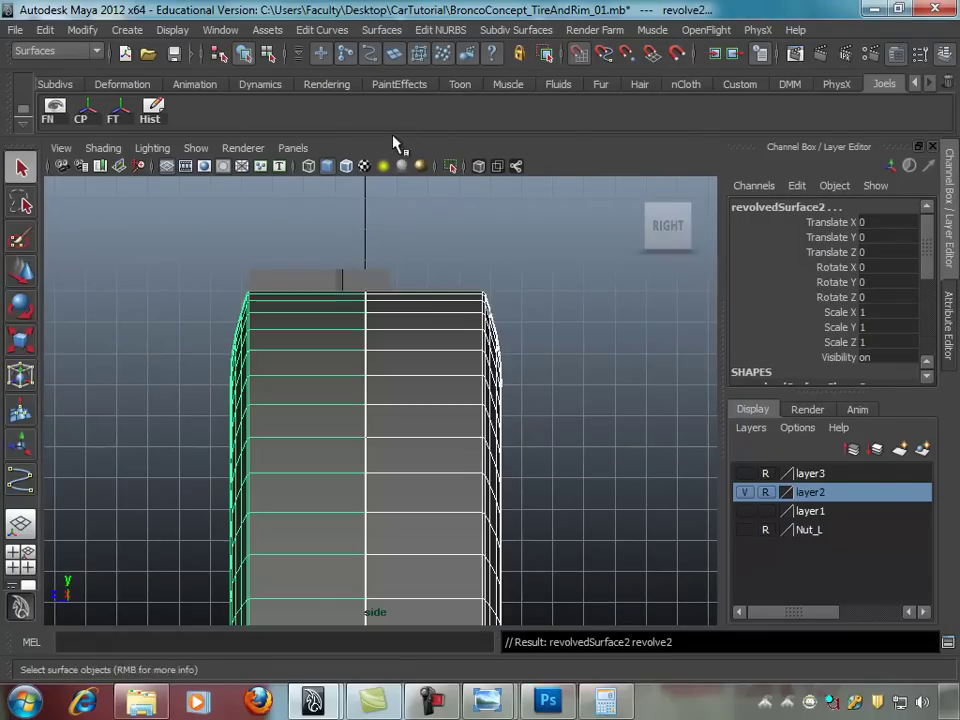
{"action": "left_click", "coordinate": [574, 332]}
{"action": "key", "text": "space"}
{"action": "key", "text": "space"}
{"action": "mouse_move", "coordinate": [557, 317]}
{"action": "left_mouse_down", "text": "alt"}
{"action": "mouse_move", "coordinate": [654, 338]}
{"action": "mouse_move", "coordinate": [735, 336]}
{"action": "mouse_move", "coordinate": [806, 317]}
{"action": "mouse_move", "coordinate": [585, 326]}
{"action": "mouse_move", "coordinate": [470, 377]}
{"action": "mouse_move", "coordinate": [486, 358]}
{"action": "left_mouse_up", "text": "alt"}
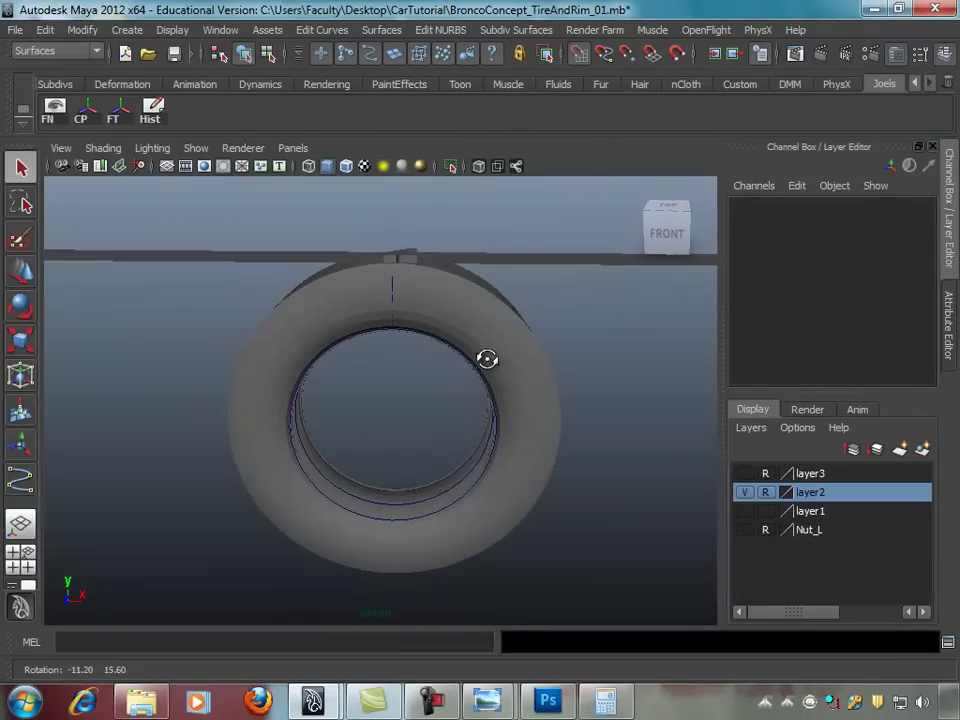
Step: Put the tire on a new layer, layer4, and set it to Reference
{"action": "left_click", "coordinate": [540, 375]}
{"action": "left_click", "coordinate": [925, 450]}
{"action": "left_click", "coordinate": [765, 474]}
{"action": "left_click", "coordinate": [765, 474]}
{"action": "left_click", "coordinate": [578, 439]}
Step: Select the tread block resting on the tire crown and orbit toward the shoulder
{"action": "mouse_move", "coordinate": [578, 439]}
{"action": "left_mouse_down", "text": "alt"}
{"action": "mouse_move", "coordinate": [632, 401]}
{"action": "mouse_move", "coordinate": [536, 411]}
{"action": "left_mouse_up", "text": "alt"}
{"action": "middle_click_drag", "start_coordinate": [536, 411], "coordinate": [617, 407], "text": "alt"}
{"action": "mouse_move", "coordinate": [617, 407]}
{"action": "left_mouse_down", "text": "alt"}
{"action": "mouse_move", "coordinate": [624, 456]}
{"action": "mouse_move", "coordinate": [530, 398]}
{"action": "left_mouse_up", "text": "alt"}
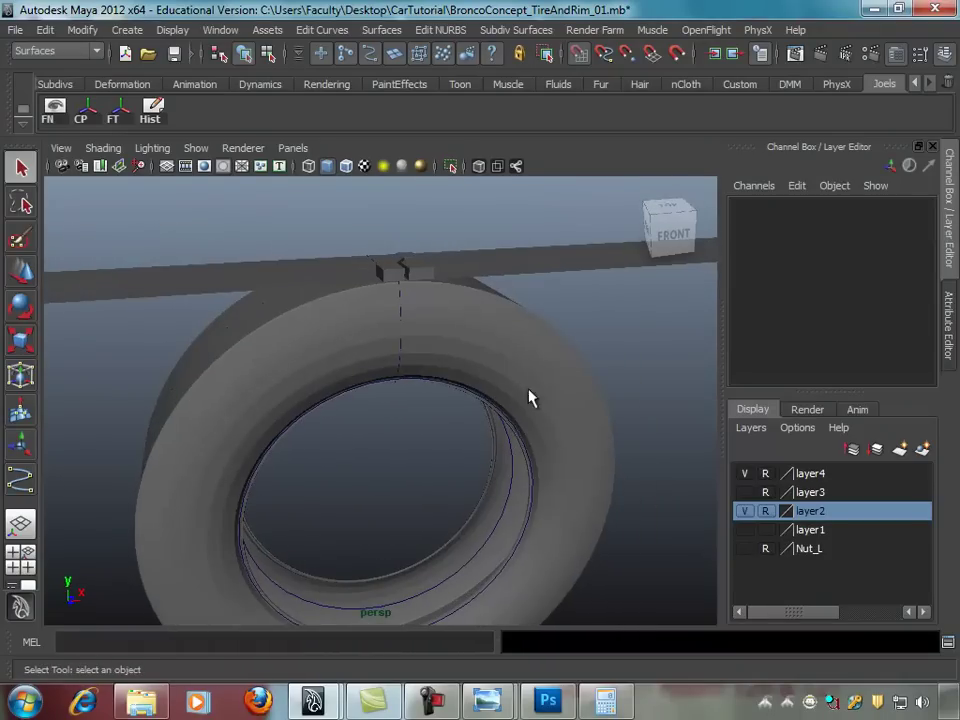
{"action": "left_click", "coordinate": [413, 290]}
{"action": "mouse_move", "coordinate": [414, 306]}
{"action": "left_mouse_down", "text": "alt"}
{"action": "mouse_move", "coordinate": [441, 302]}
{"action": "mouse_move", "coordinate": [564, 377]}
{"action": "left_mouse_up", "text": "alt"}
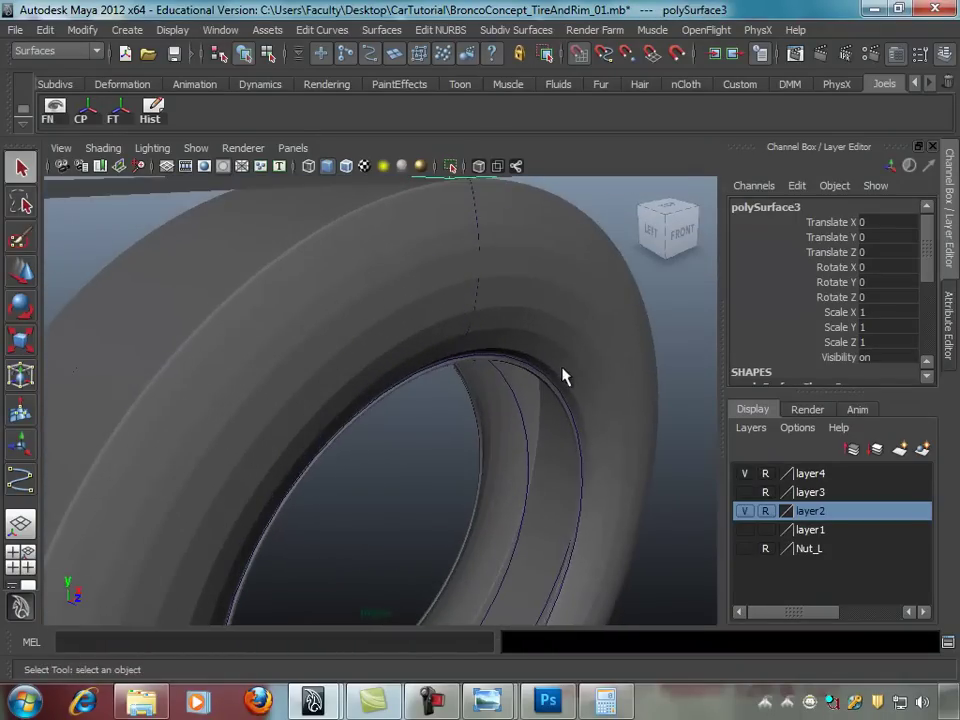
{"action": "middle_click_drag", "start_coordinate": [564, 377], "coordinate": [534, 405], "text": "alt"}
{"action": "mouse_move", "coordinate": [534, 405]}
{"action": "left_mouse_down", "text": "alt"}
{"action": "mouse_move", "coordinate": [566, 371]}
{"action": "mouse_move", "coordinate": [527, 349]}
{"action": "mouse_move", "coordinate": [557, 381]}
{"action": "left_mouse_up", "text": "alt"}
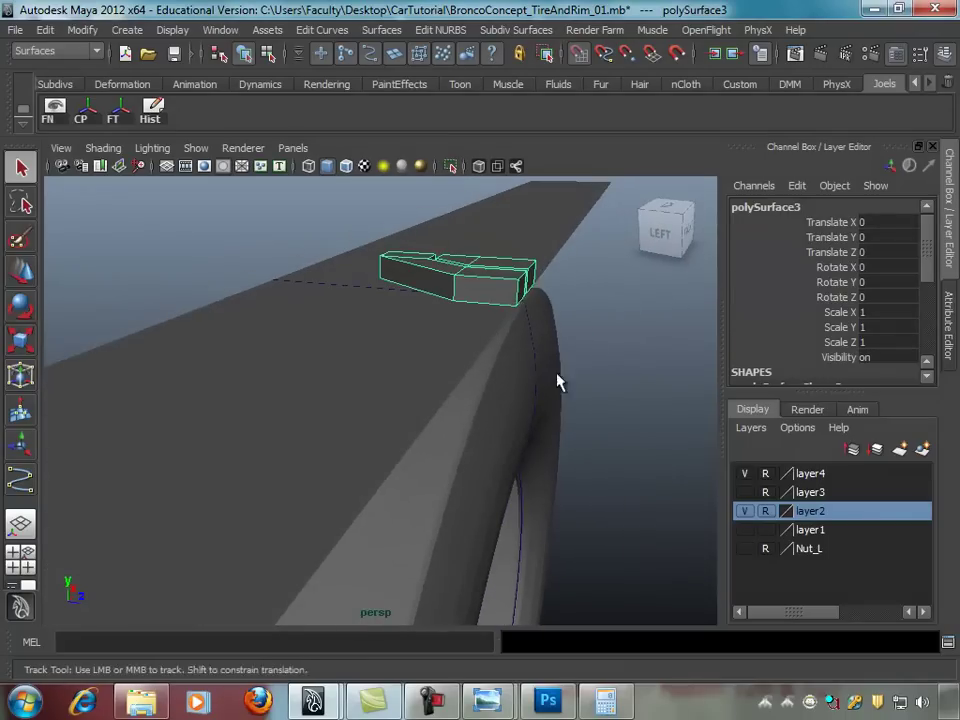
Step: Frame the tread block from the tire's side and reselect it
{"action": "mouse_move", "coordinate": [540, 315]}
{"action": "left_mouse_down", "text": "alt"}
{"action": "mouse_move", "coordinate": [511, 305]}
{"action": "mouse_move", "coordinate": [504, 334]}
{"action": "left_mouse_up", "text": "alt"}
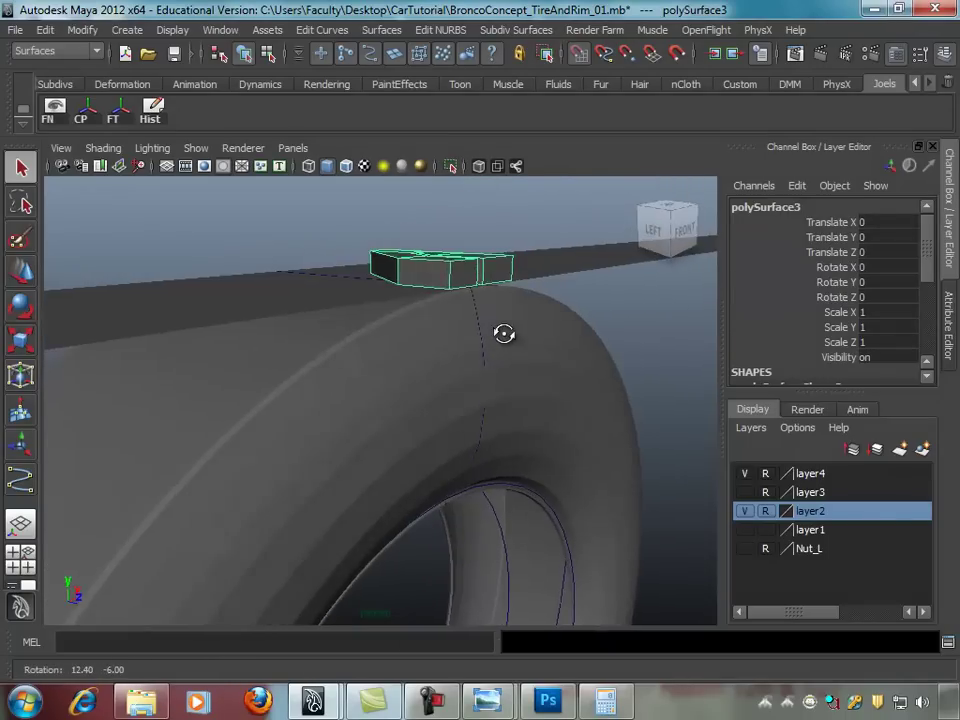
{"action": "right_click_drag", "start_coordinate": [504, 334], "coordinate": [467, 319], "text": "alt"}
{"action": "mouse_move", "coordinate": [467, 319]}
{"action": "left_mouse_down", "text": "alt"}
{"action": "mouse_move", "coordinate": [504, 354]}
{"action": "mouse_move", "coordinate": [522, 345]}
{"action": "mouse_move", "coordinate": [544, 358]}
{"action": "mouse_move", "coordinate": [487, 369]}
{"action": "left_mouse_up", "text": "alt"}
{"action": "left_click", "coordinate": [516, 373]}
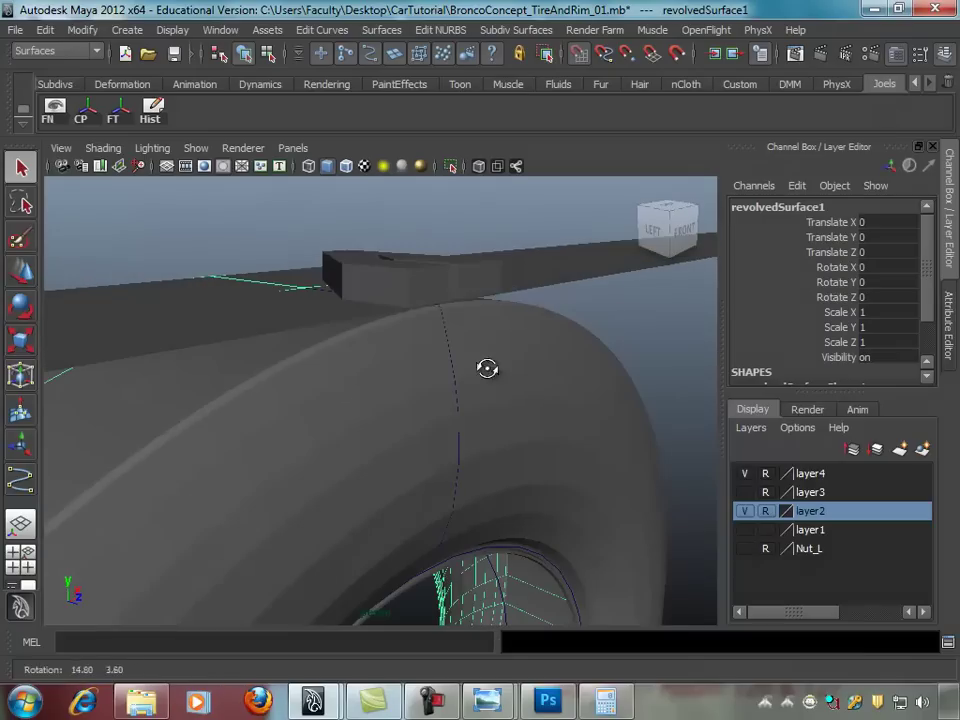
{"action": "mouse_move", "coordinate": [366, 198]}
{"action": "left_mouse_down", "text": "alt"}
{"action": "mouse_move", "coordinate": [396, 236]}
{"action": "mouse_move", "coordinate": [543, 360]}
{"action": "left_mouse_up", "text": "alt"}
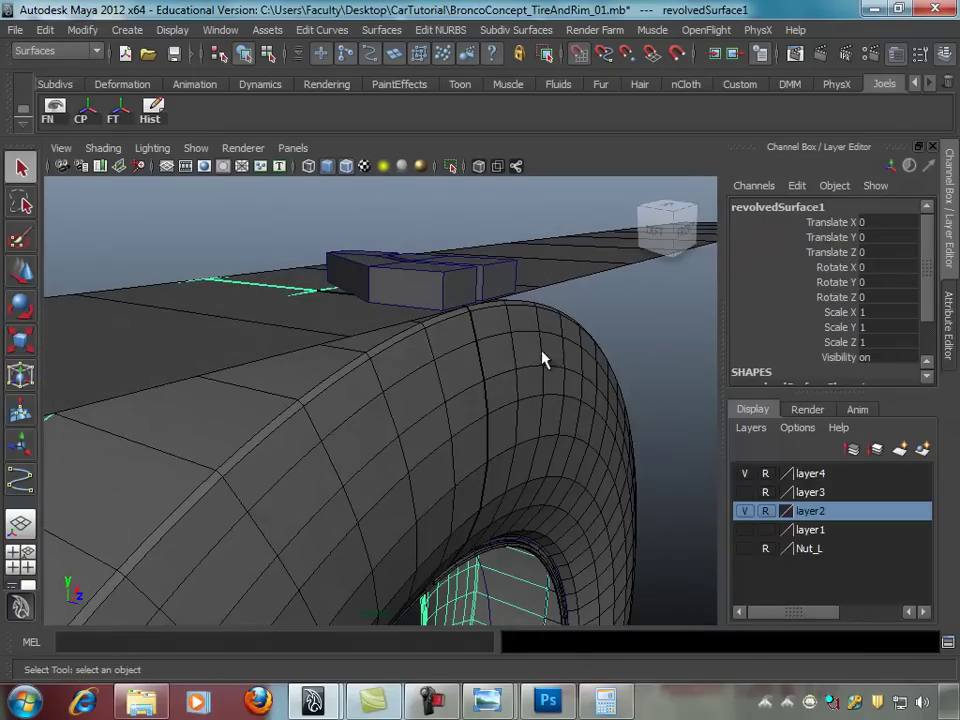
{"action": "mouse_move", "coordinate": [420, 333]}
{"action": "left_mouse_down", "text": "alt"}
{"action": "mouse_move", "coordinate": [443, 332]}
{"action": "mouse_move", "coordinate": [455, 312]}
{"action": "mouse_move", "coordinate": [542, 360]}
{"action": "mouse_move", "coordinate": [490, 287]}
{"action": "mouse_move", "coordinate": [520, 318]}
{"action": "left_mouse_up", "text": "alt"}
{"action": "left_click", "coordinate": [489, 279]}
{"action": "mouse_move", "coordinate": [520, 318]}
{"action": "right_mouse_down", "text": "alt"}
{"action": "mouse_move", "coordinate": [557, 322]}
{"action": "mouse_move", "coordinate": [489, 349]}
{"action": "right_mouse_up", "text": "alt"}
{"action": "left_click_drag", "start_coordinate": [489, 349], "coordinate": [418, 339], "text": "alt"}
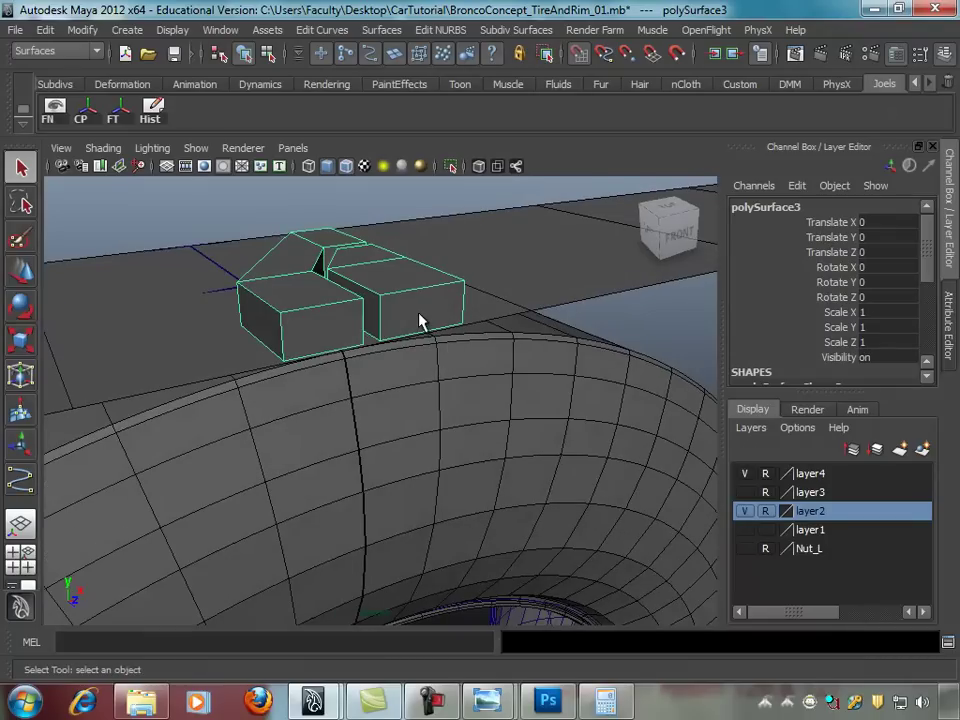
Step: In face mode, select the front end faces of both tread blocks
{"action": "right_click", "coordinate": [420, 306]}
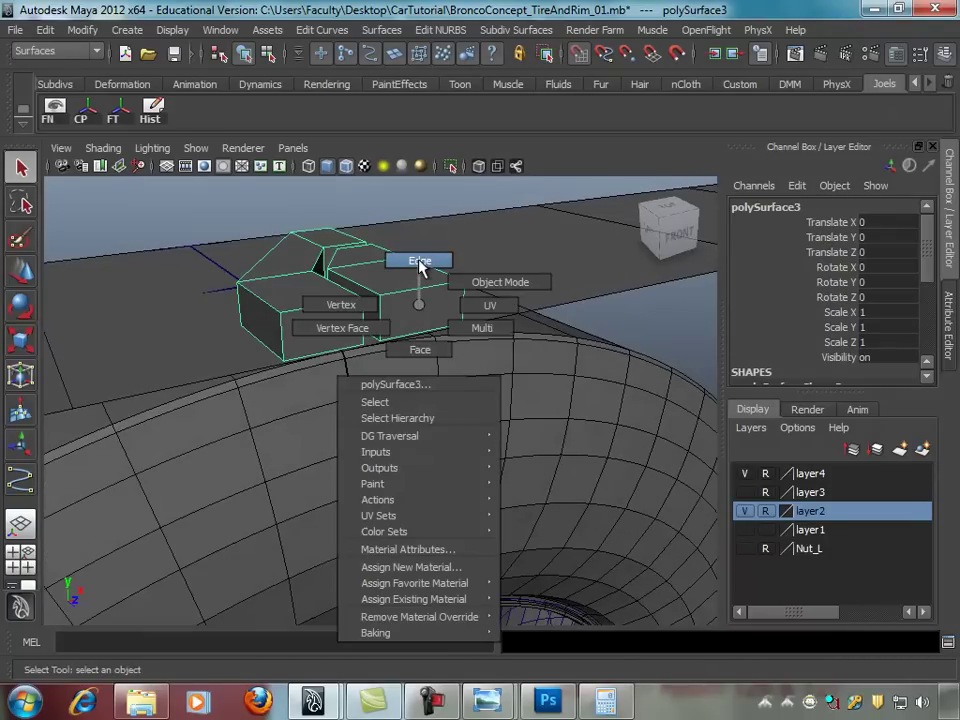
{"action": "left_click", "coordinate": [420, 262]}
{"action": "right_click", "coordinate": [411, 304]}
{"action": "left_click", "coordinate": [405, 350]}
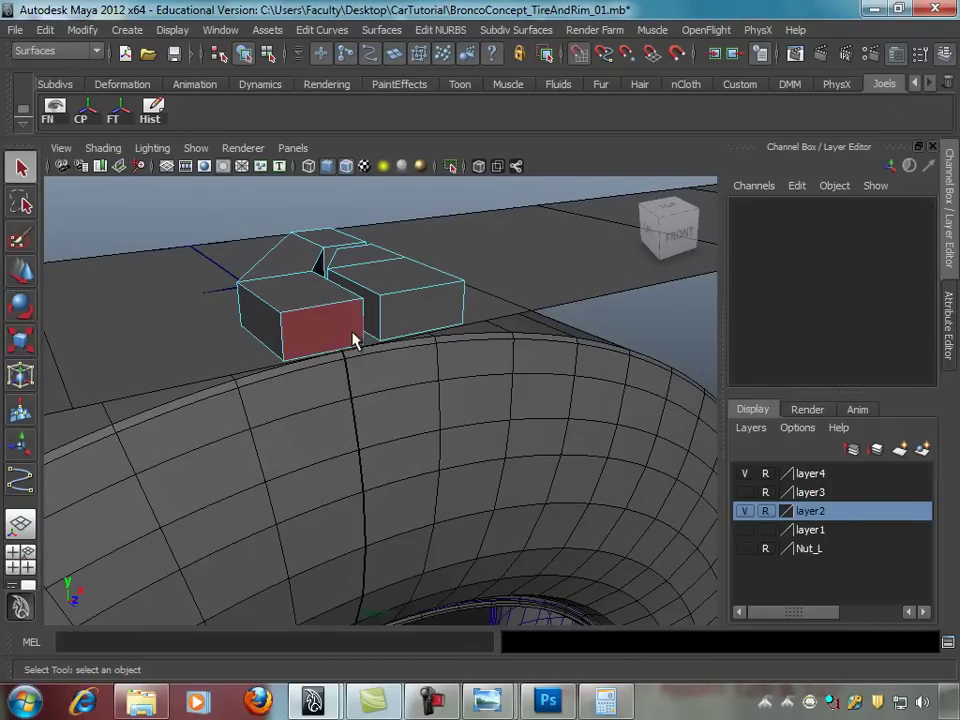
{"action": "left_click", "coordinate": [353, 332]}
{"action": "left_click", "coordinate": [428, 326]}
{"action": "left_click_drag", "start_coordinate": [418, 321], "coordinate": [439, 371], "text": "alt"}
{"action": "mouse_move", "coordinate": [375, 330]}
{"action": "left_mouse_down", "text": "alt"}
{"action": "mouse_move", "coordinate": [544, 364]}
{"action": "mouse_move", "coordinate": [509, 358]}
{"action": "mouse_move", "coordinate": [506, 336]}
{"action": "left_mouse_up", "text": "alt"}
{"action": "left_click", "coordinate": [455, 345], "text": "shift"}
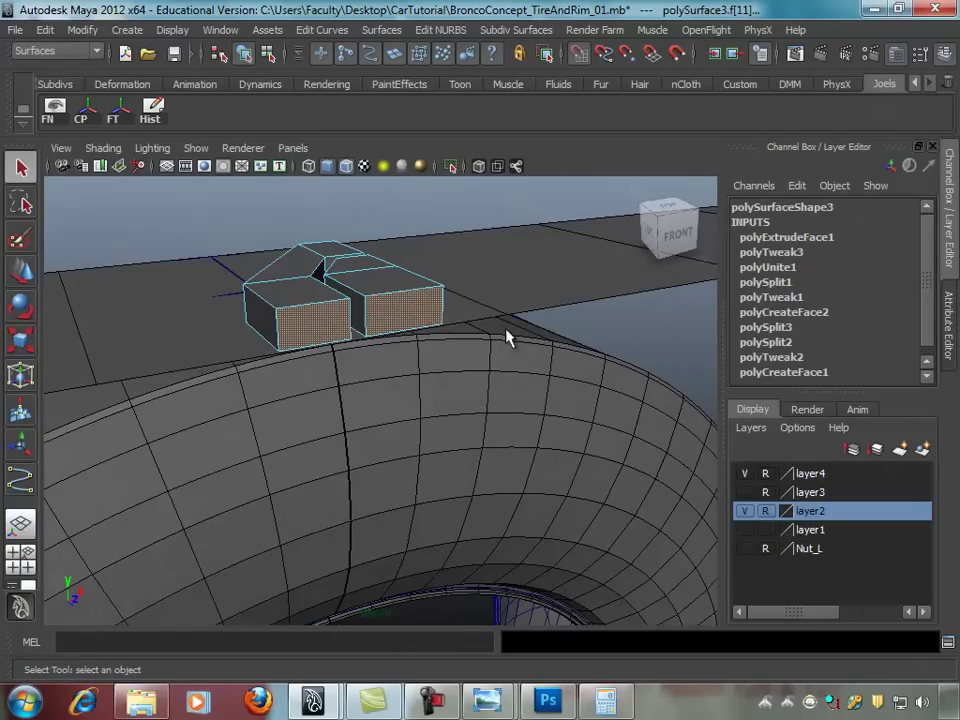
Step: Switch the menu set to Polygons and open the Mesh menu
{"action": "left_click", "coordinate": [318, 30]}
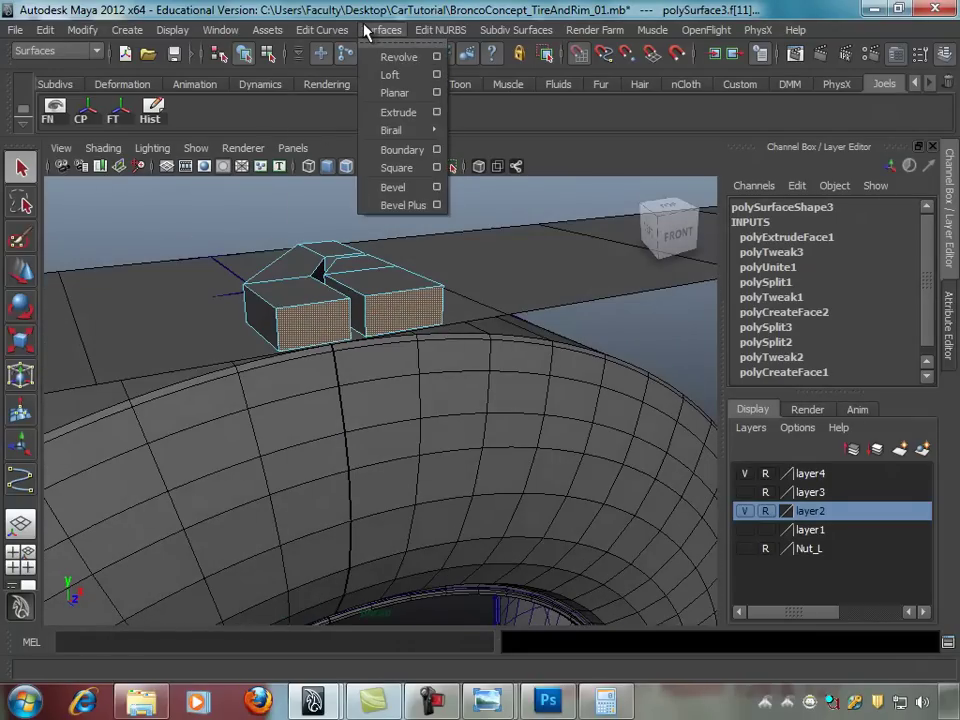
{"action": "left_click", "coordinate": [55, 51]}
{"action": "left_click", "coordinate": [55, 51]}
{"action": "left_click", "coordinate": [40, 60]}
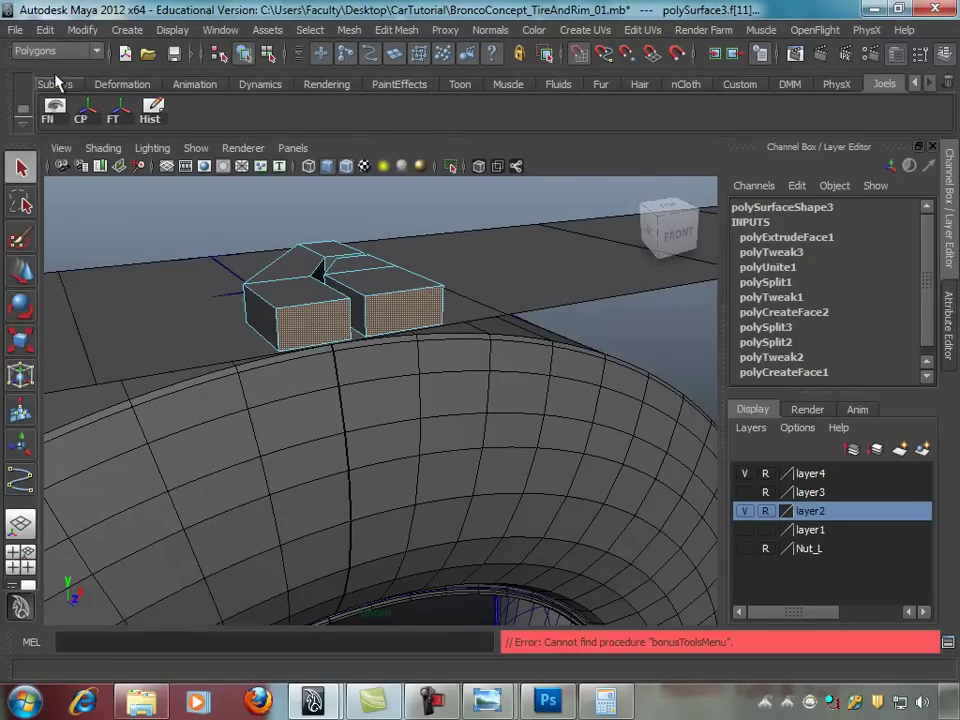
{"action": "left_click", "coordinate": [352, 31]}
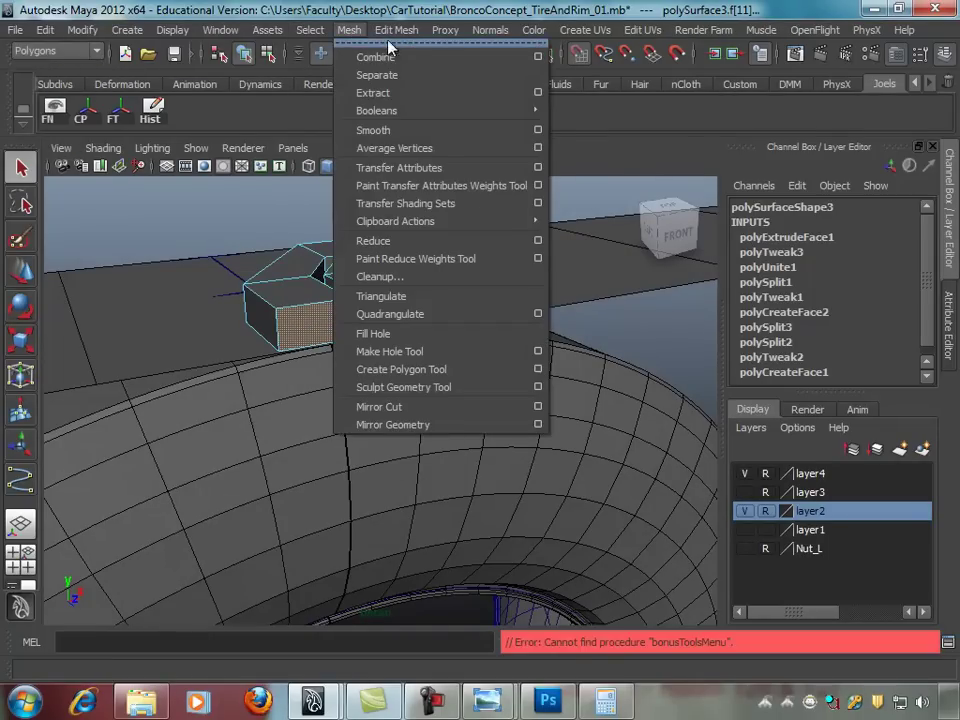
Step: Extrude the selected block end faces a short distance, undoing an overlong first pull
{"action": "mouse_move", "coordinate": [396, 30]}
{"action": "left_click", "coordinate": [418, 74]}
{"action": "mouse_move", "coordinate": [388, 189]}
{"action": "left_mouse_down", "text": "alt"}
{"action": "mouse_move", "coordinate": [561, 214]}
{"action": "mouse_move", "coordinate": [578, 246]}
{"action": "left_mouse_up", "text": "alt"}
{"action": "mouse_move", "coordinate": [507, 385]}
{"action": "left_mouse_down", "text": "alt"}
{"action": "mouse_move", "coordinate": [617, 366]}
{"action": "mouse_move", "coordinate": [429, 347]}
{"action": "mouse_move", "coordinate": [403, 317]}
{"action": "left_mouse_up", "text": "alt"}
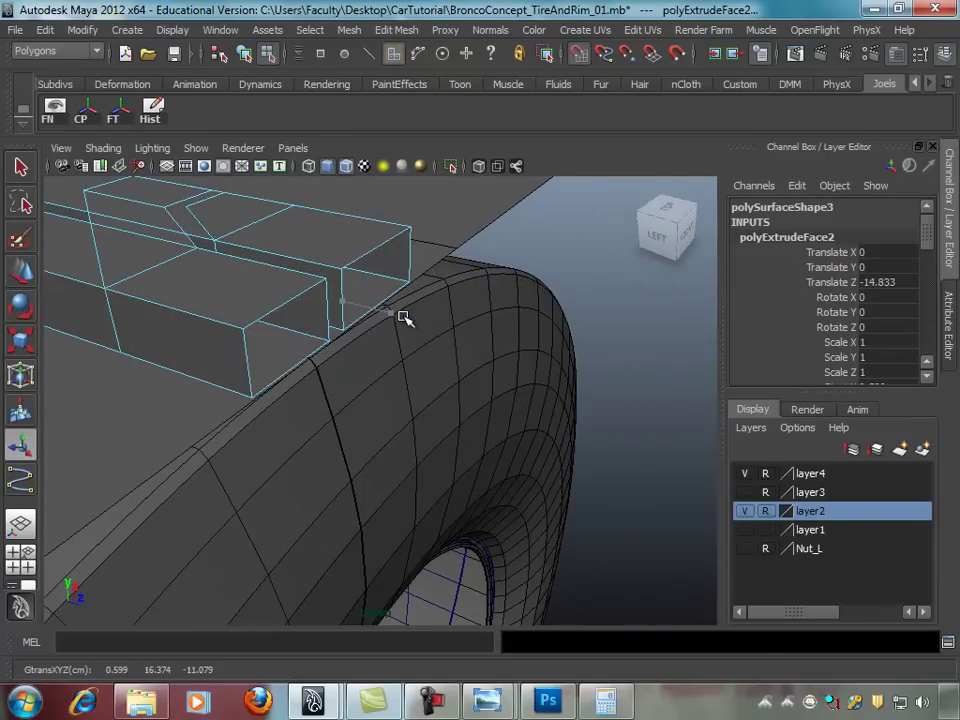
{"action": "key", "text": "ctrl+z"}
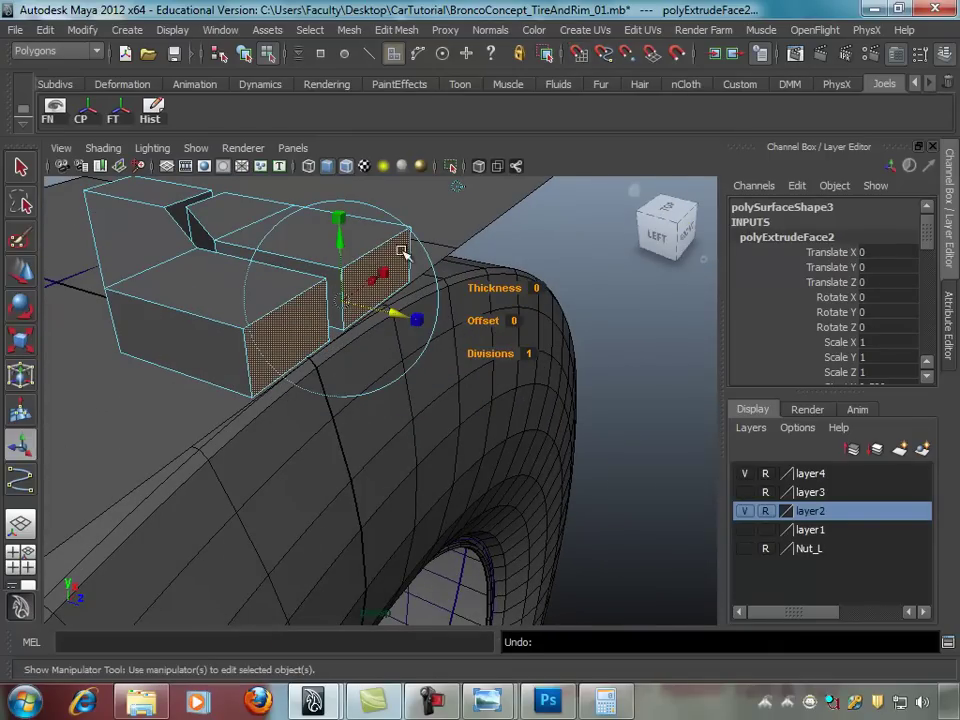
{"action": "mouse_move", "coordinate": [401, 311]}
{"action": "left_mouse_down"}
{"action": "mouse_move", "coordinate": [422, 321]}
{"action": "mouse_move", "coordinate": [510, 300]}
{"action": "left_mouse_up"}
{"action": "middle_click_drag", "start_coordinate": [510, 300], "coordinate": [579, 315], "text": "alt"}
{"action": "mouse_move", "coordinate": [579, 315]}
{"action": "left_mouse_down", "text": "alt"}
{"action": "mouse_move", "coordinate": [549, 347]}
{"action": "mouse_move", "coordinate": [551, 310]}
{"action": "left_mouse_up", "text": "alt"}
{"action": "mouse_move", "coordinate": [461, 369]}
{"action": "left_mouse_down", "text": "alt"}
{"action": "mouse_move", "coordinate": [357, 352]}
{"action": "mouse_move", "coordinate": [514, 338]}
{"action": "left_mouse_up", "text": "alt"}
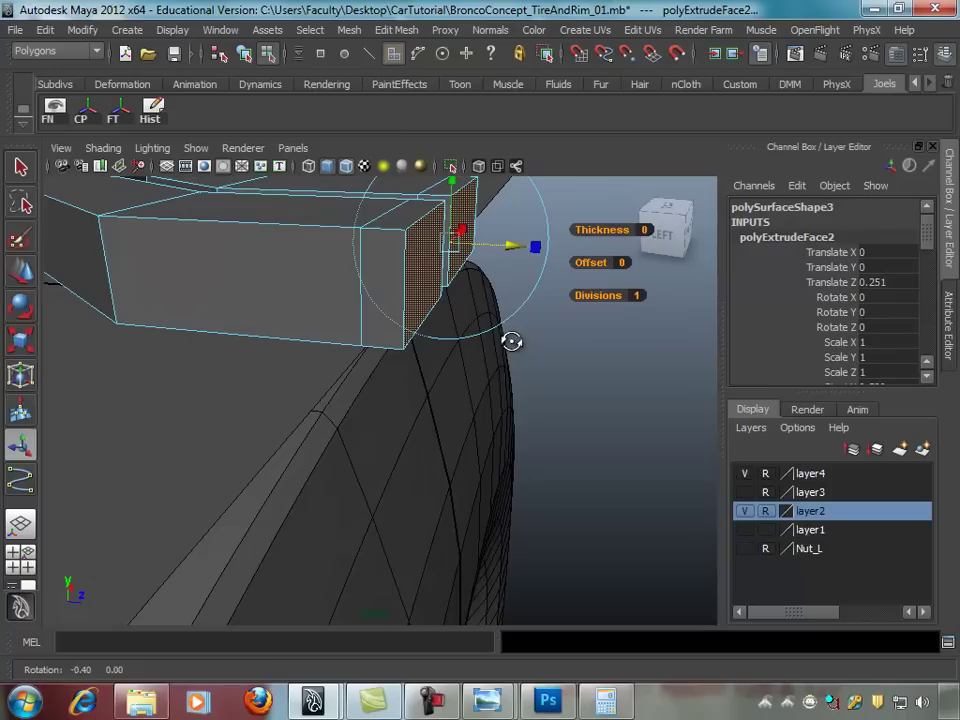
{"action": "left_click_drag", "start_coordinate": [510, 248], "coordinate": [493, 244]}
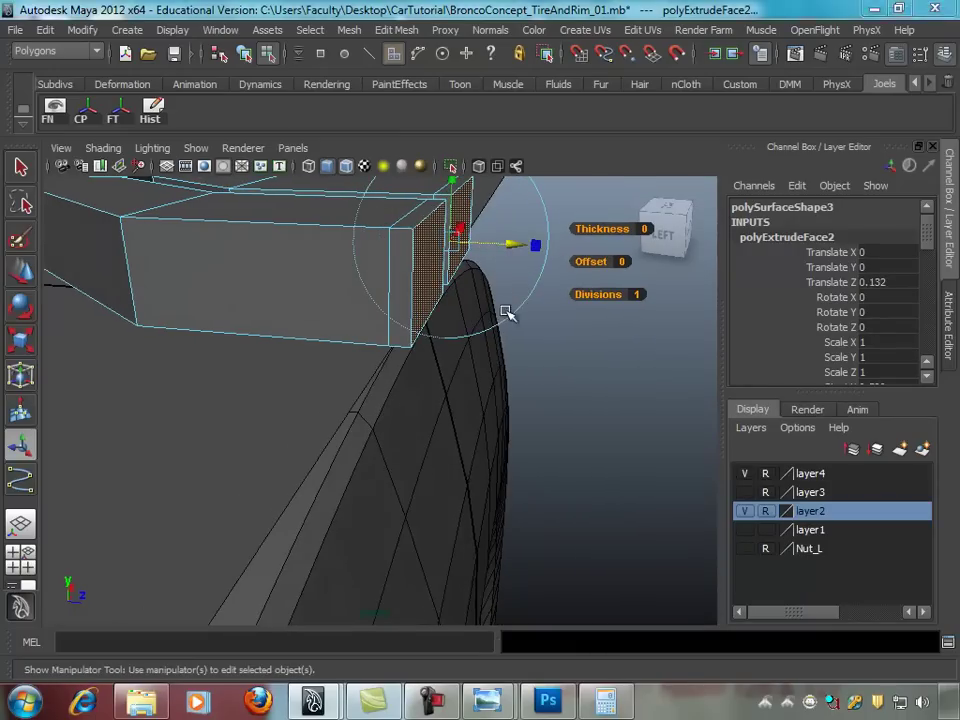
Step: Maximize the side view on the extruded face with wireframe-on-shaded display
{"action": "key", "text": "space"}
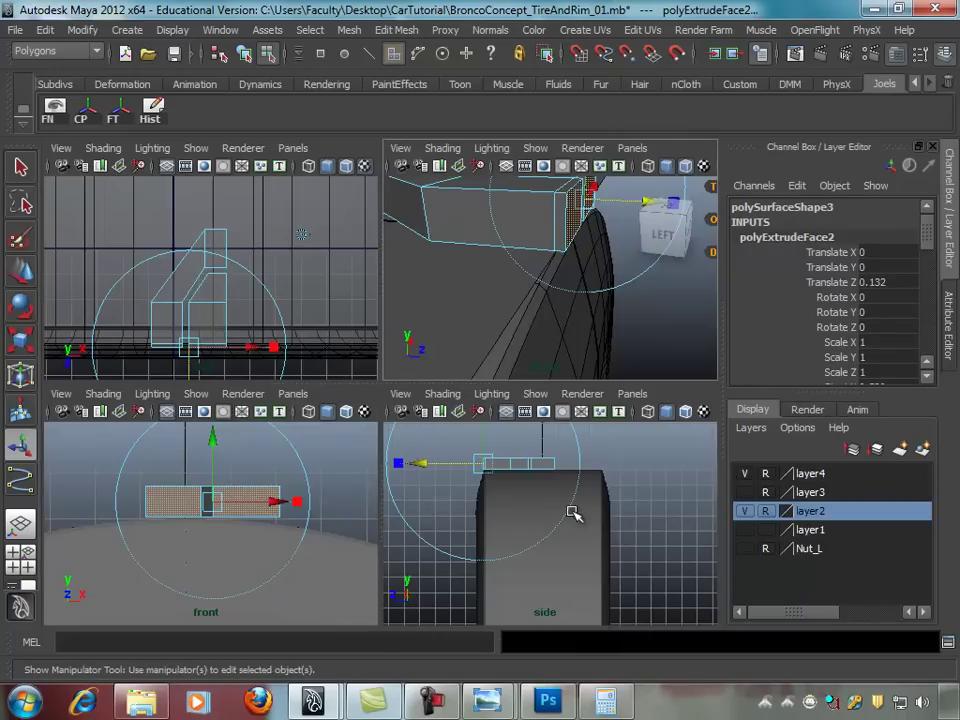
{"action": "key", "text": "space"}
{"action": "middle_click_drag", "start_coordinate": [405, 412], "coordinate": [585, 439], "text": "alt"}
{"action": "scroll", "coordinate": [364, 435], "scroll_direction": "up", "scroll_amount": 2}
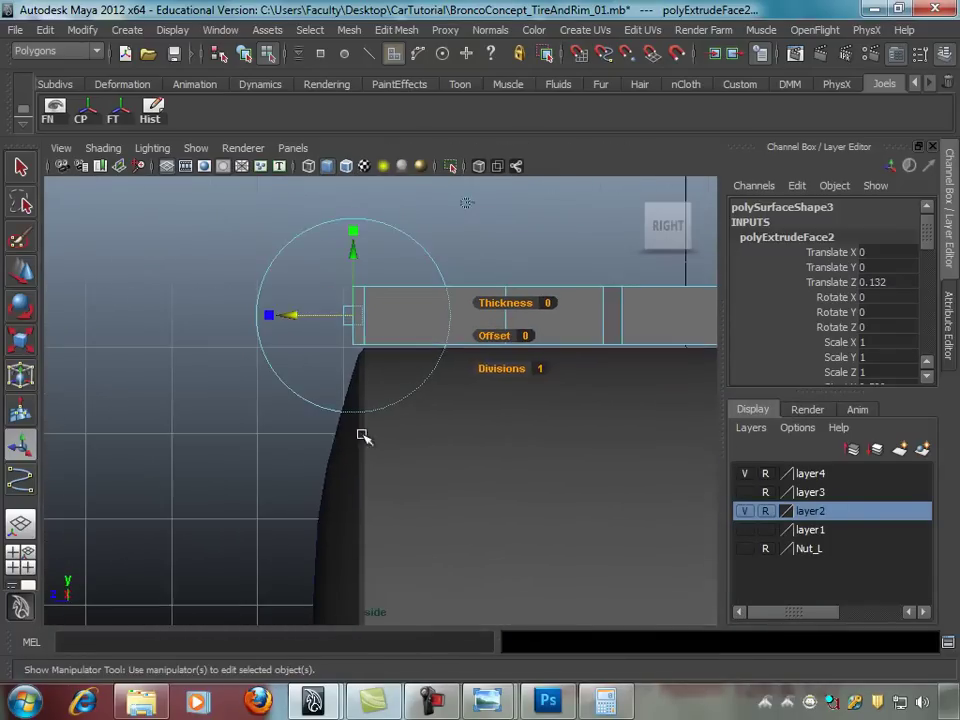
{"action": "middle_click_drag", "start_coordinate": [364, 435], "coordinate": [497, 336], "text": "alt"}
{"action": "left_click", "coordinate": [307, 167]}
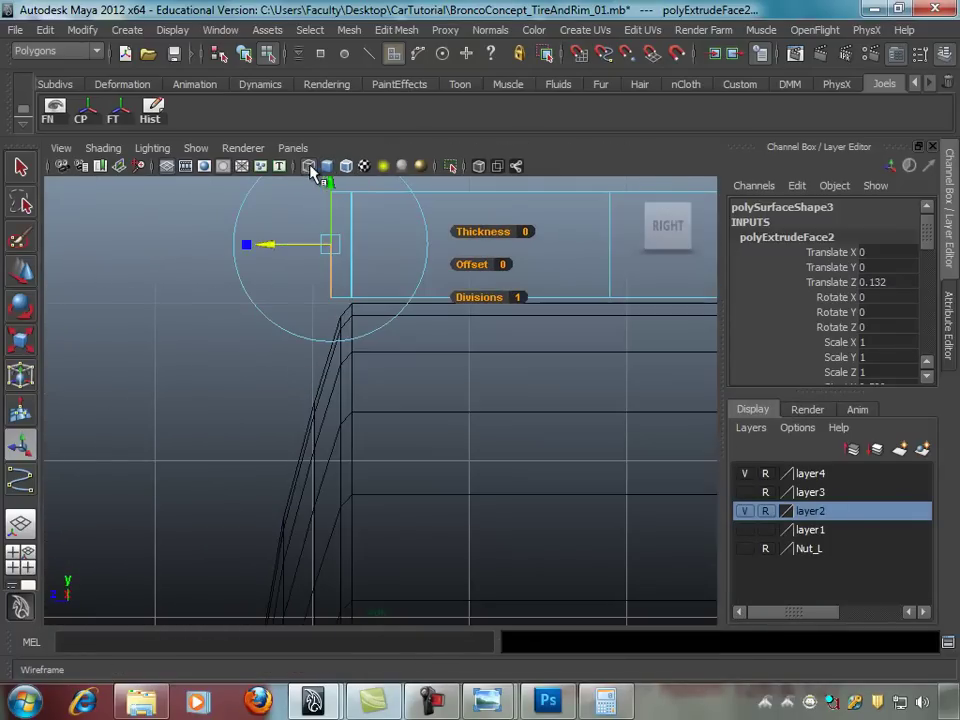
{"action": "left_click", "coordinate": [328, 167]}
{"action": "left_click", "coordinate": [347, 167]}
Step: Shift the extruded faces to Translate Y -0.122 and Z 0.138, then check in perspective
{"action": "right_click_drag", "start_coordinate": [341, 302], "coordinate": [463, 379], "text": "alt"}
{"action": "left_click_drag", "start_coordinate": [285, 283], "coordinate": [292, 279]}
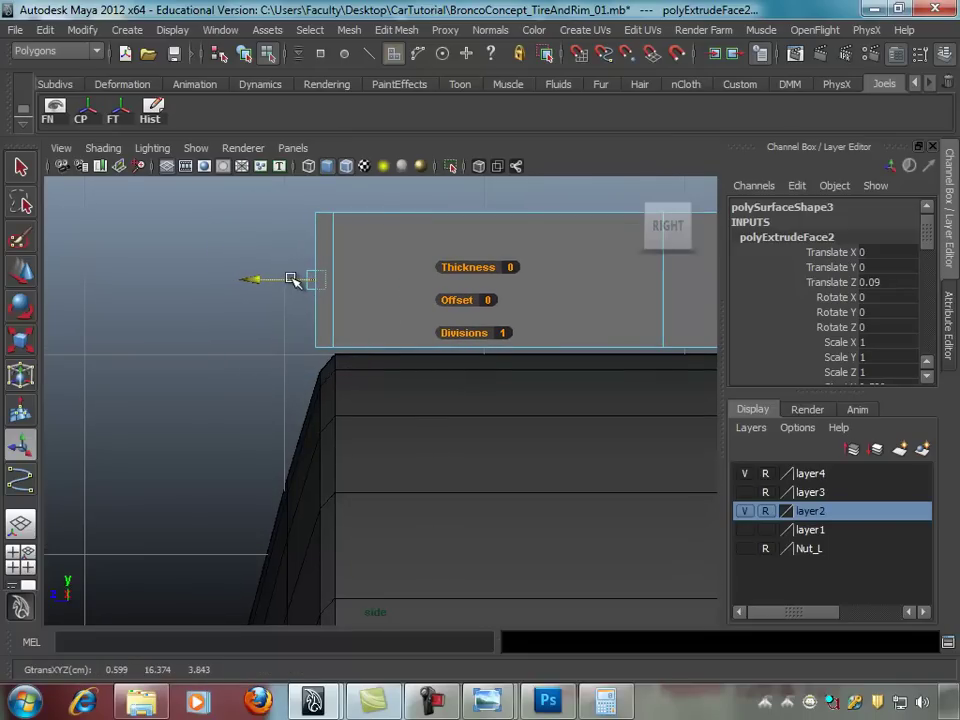
{"action": "mouse_move", "coordinate": [324, 231]}
{"action": "left_mouse_down"}
{"action": "mouse_move", "coordinate": [317, 216]}
{"action": "mouse_move", "coordinate": [317, 239]}
{"action": "left_mouse_up"}
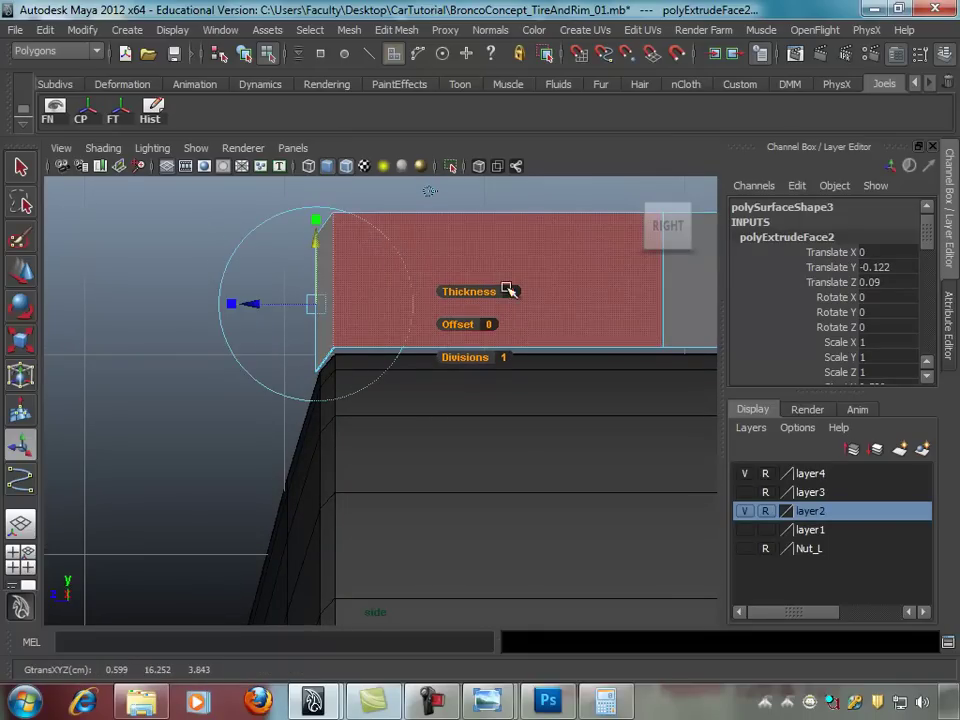
{"action": "key", "text": "space"}
{"action": "key", "text": "space"}
{"action": "left_click_drag", "start_coordinate": [503, 321], "coordinate": [445, 318], "text": "alt"}
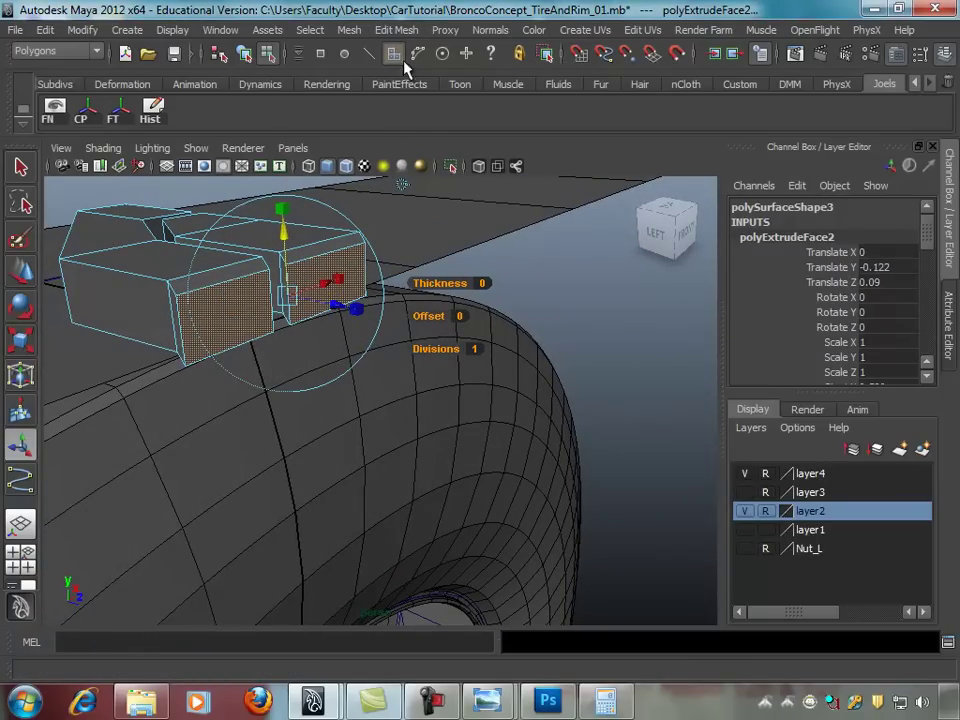
{"action": "mouse_move", "coordinate": [566, 336]}
{"action": "left_mouse_down", "text": "alt"}
{"action": "mouse_move", "coordinate": [521, 302]}
{"action": "mouse_move", "coordinate": [476, 328]}
{"action": "mouse_move", "coordinate": [525, 327]}
{"action": "mouse_move", "coordinate": [488, 332]}
{"action": "mouse_move", "coordinate": [504, 349]}
{"action": "mouse_move", "coordinate": [424, 304]}
{"action": "mouse_move", "coordinate": [457, 413]}
{"action": "mouse_move", "coordinate": [379, 369]}
{"action": "mouse_move", "coordinate": [510, 407]}
{"action": "mouse_move", "coordinate": [491, 294]}
{"action": "left_mouse_up", "text": "alt"}
{"action": "left_click", "coordinate": [491, 294]}
{"action": "mouse_move", "coordinate": [491, 294]}
{"action": "right_mouse_down", "text": "alt"}
{"action": "mouse_move", "coordinate": [504, 371]}
{"action": "mouse_move", "coordinate": [386, 407]}
{"action": "right_mouse_up", "text": "alt"}
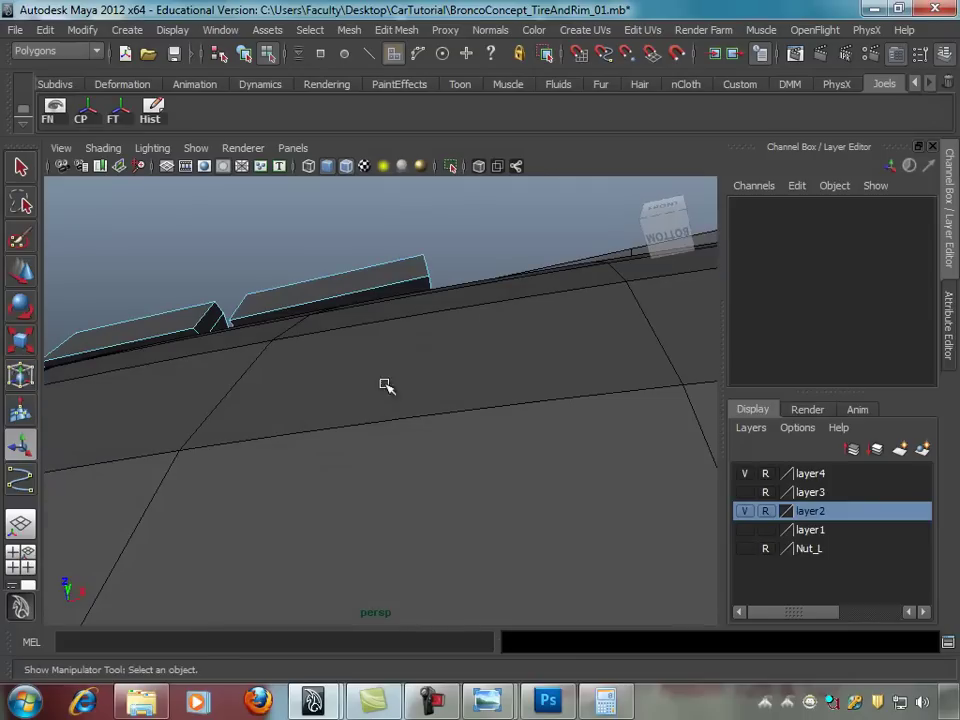
Step: Select the second block's end face and extrude it with Edit Mesh > Extrude
{"action": "left_click", "coordinate": [357, 303]}
{"action": "mouse_move", "coordinate": [357, 303]}
{"action": "left_mouse_down", "text": "alt"}
{"action": "mouse_move", "coordinate": [381, 343]}
{"action": "mouse_move", "coordinate": [281, 374]}
{"action": "mouse_move", "coordinate": [508, 377]}
{"action": "mouse_move", "coordinate": [551, 414]}
{"action": "mouse_move", "coordinate": [480, 296]}
{"action": "mouse_move", "coordinate": [428, 93]}
{"action": "left_mouse_up", "text": "alt"}
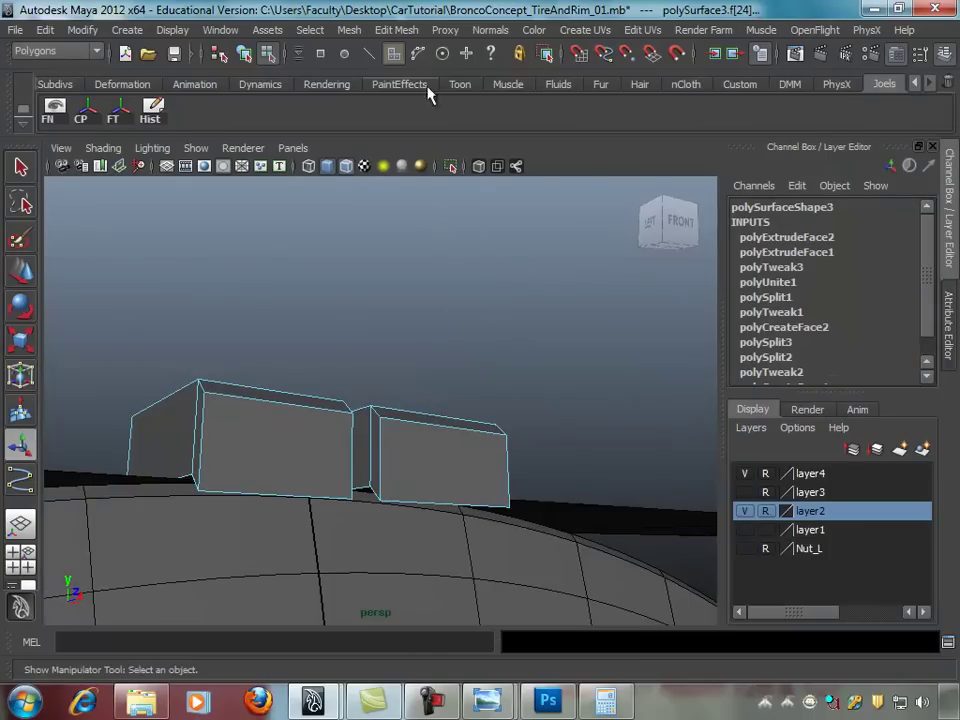
{"action": "left_click", "coordinate": [396, 29]}
{"action": "left_click", "coordinate": [418, 77]}
{"action": "mouse_move", "coordinate": [471, 279]}
{"action": "left_mouse_down", "text": "alt"}
{"action": "mouse_move", "coordinate": [520, 371]}
{"action": "mouse_move", "coordinate": [551, 390]}
{"action": "mouse_move", "coordinate": [510, 472]}
{"action": "left_mouse_up", "text": "alt"}
{"action": "left_click", "coordinate": [541, 364]}
{"action": "key", "text": "ctrl+z"}
Step: Move the new extruded face down and outward along Z over the shoulder
{"action": "key", "text": "space"}
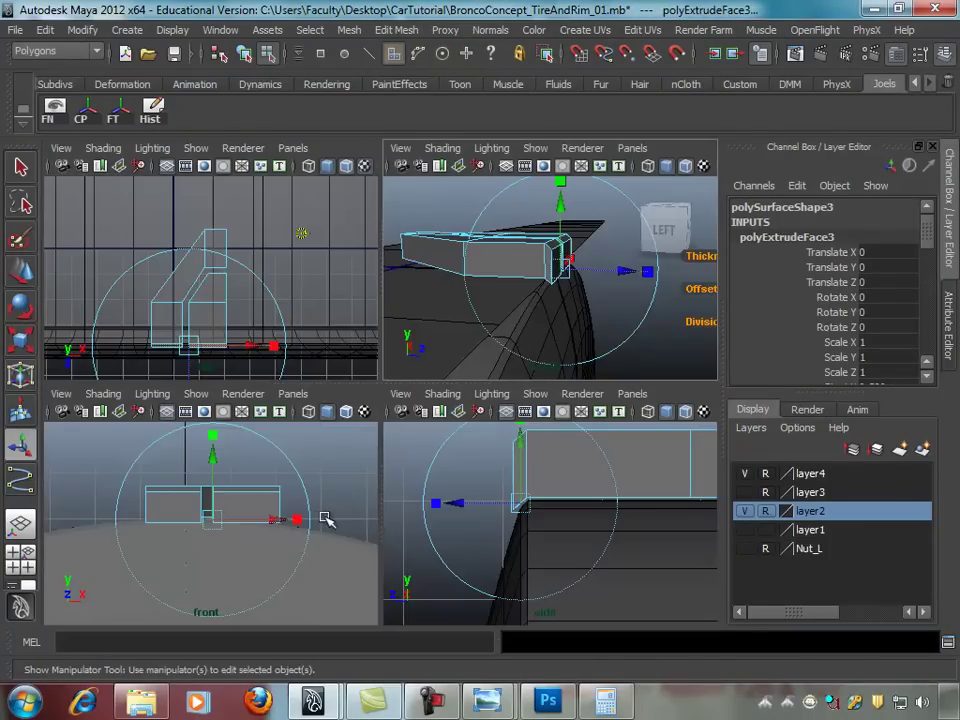
{"action": "key", "text": "space"}
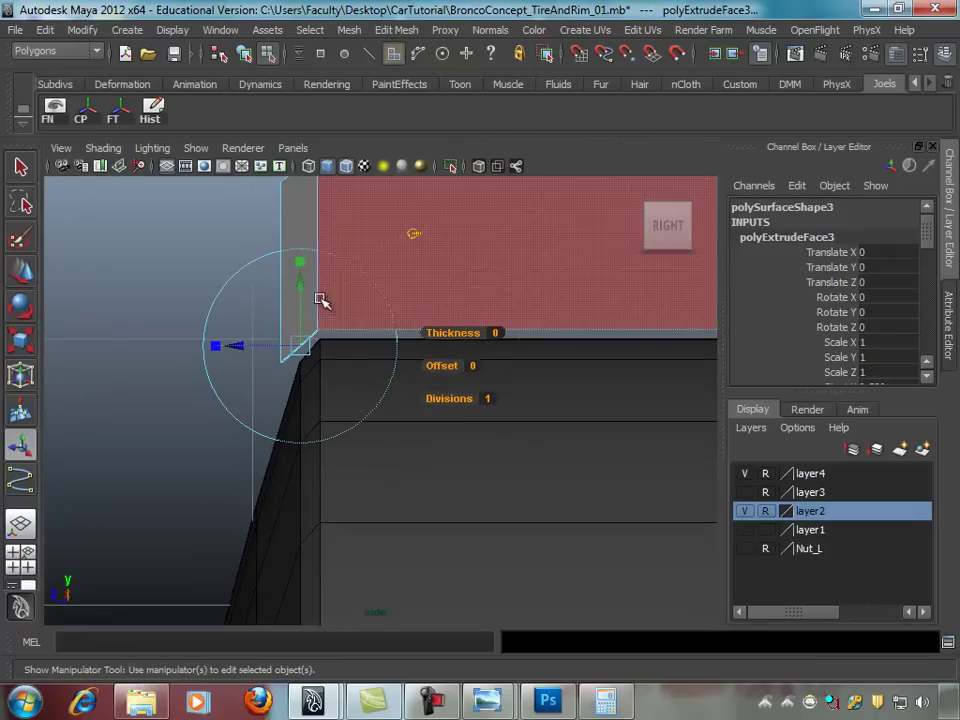
{"action": "middle_click_drag", "start_coordinate": [300, 291], "coordinate": [300, 360]}
{"action": "mouse_move", "coordinate": [268, 413]}
{"action": "middle_mouse_down"}
{"action": "mouse_move", "coordinate": [223, 413]}
{"action": "mouse_move", "coordinate": [240, 413]}
{"action": "middle_mouse_up"}
{"action": "middle_click_drag", "start_coordinate": [347, 458], "coordinate": [372, 345], "text": "alt"}
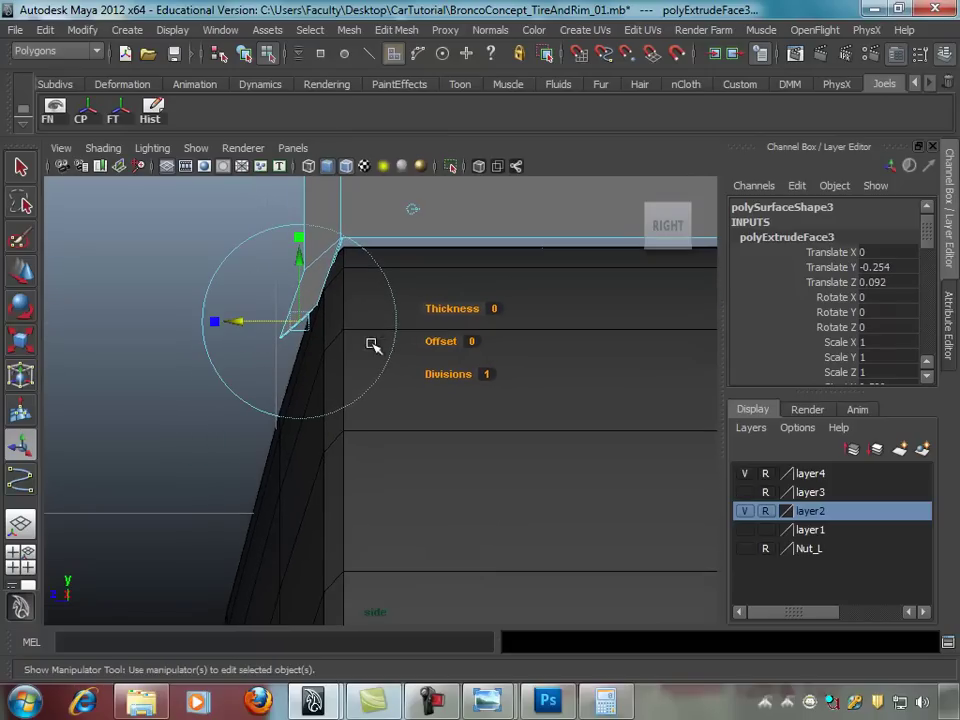
{"action": "key", "text": "space"}
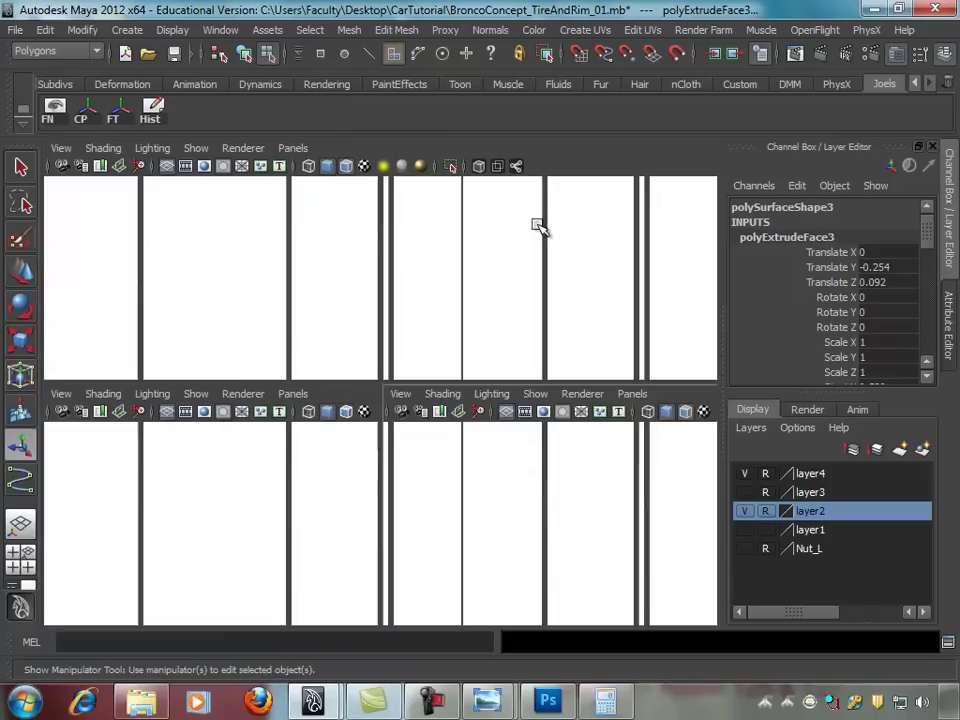
{"action": "key", "text": "space"}
{"action": "mouse_move", "coordinate": [536, 332]}
{"action": "left_mouse_down", "text": "alt"}
{"action": "mouse_move", "coordinate": [465, 325]}
{"action": "mouse_move", "coordinate": [561, 326]}
{"action": "mouse_move", "coordinate": [516, 364]}
{"action": "left_mouse_up", "text": "alt"}
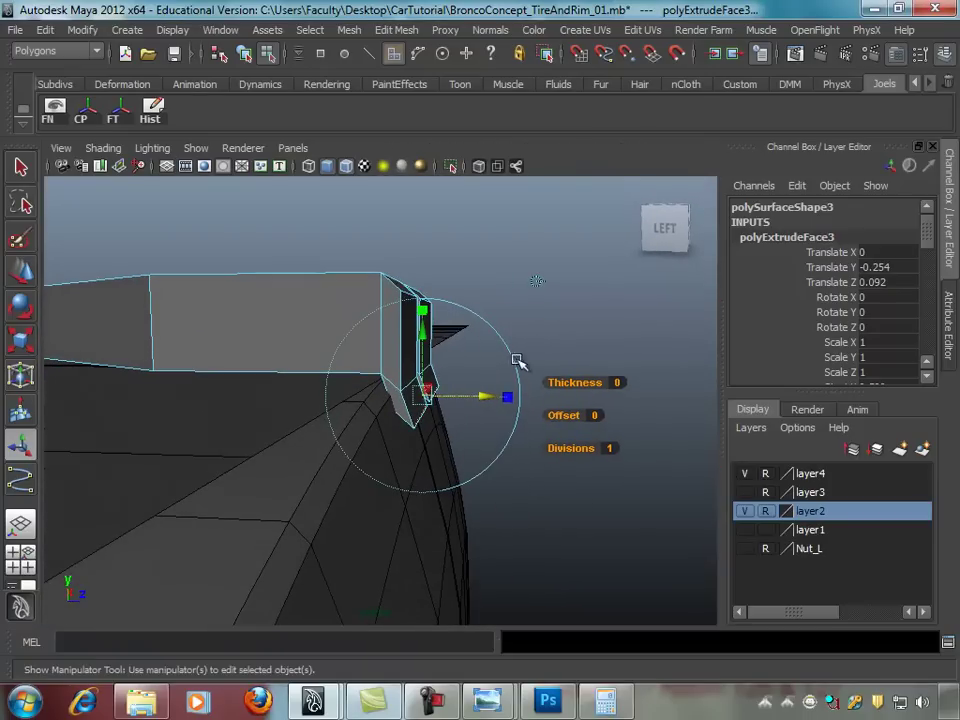
{"action": "middle_click_drag", "start_coordinate": [425, 337], "coordinate": [428, 326]}
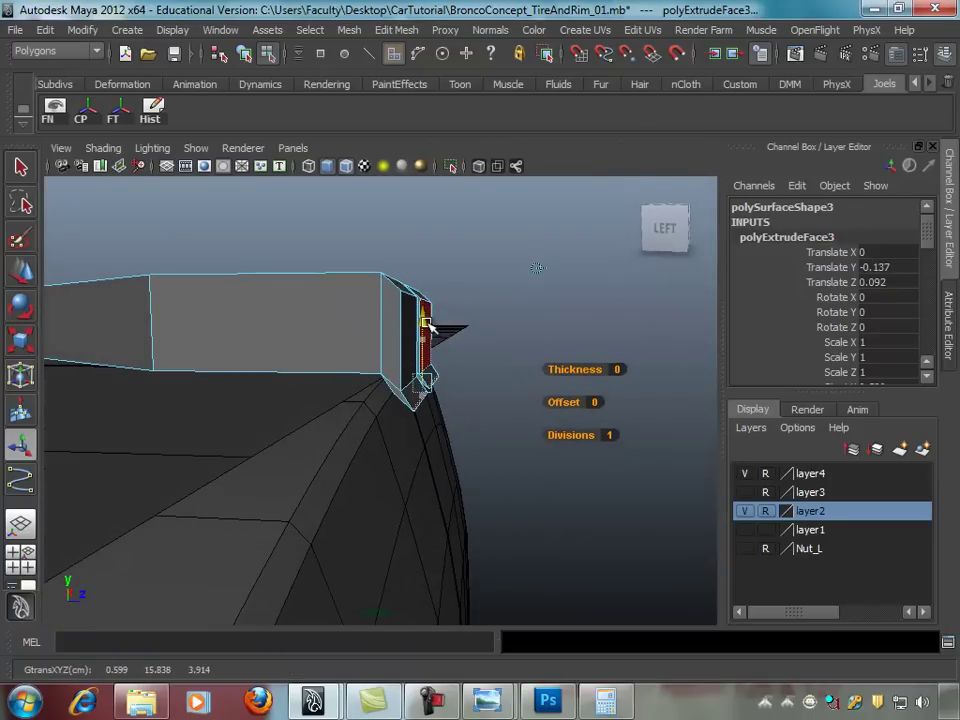
{"action": "mouse_move", "coordinate": [489, 343]}
{"action": "left_mouse_down", "text": "alt"}
{"action": "mouse_move", "coordinate": [503, 345]}
{"action": "mouse_move", "coordinate": [500, 388]}
{"action": "mouse_move", "coordinate": [454, 347]}
{"action": "left_mouse_up", "text": "alt"}
{"action": "mouse_move", "coordinate": [433, 324]}
{"action": "left_mouse_down", "text": "alt"}
{"action": "mouse_move", "coordinate": [413, 321]}
{"action": "mouse_move", "coordinate": [422, 343]}
{"action": "left_mouse_up", "text": "alt"}
Step: Extrude again with Ctrl+E, push the face outward, flatten it vertically and lower it
{"action": "key", "text": "ctrl+e"}
{"action": "mouse_move", "coordinate": [497, 300]}
{"action": "left_mouse_down", "text": "alt"}
{"action": "mouse_move", "coordinate": [531, 272]}
{"action": "mouse_move", "coordinate": [497, 274]}
{"action": "mouse_move", "coordinate": [495, 346]}
{"action": "mouse_move", "coordinate": [439, 368]}
{"action": "mouse_move", "coordinate": [381, 497]}
{"action": "left_mouse_up", "text": "alt"}
{"action": "key", "text": "space"}
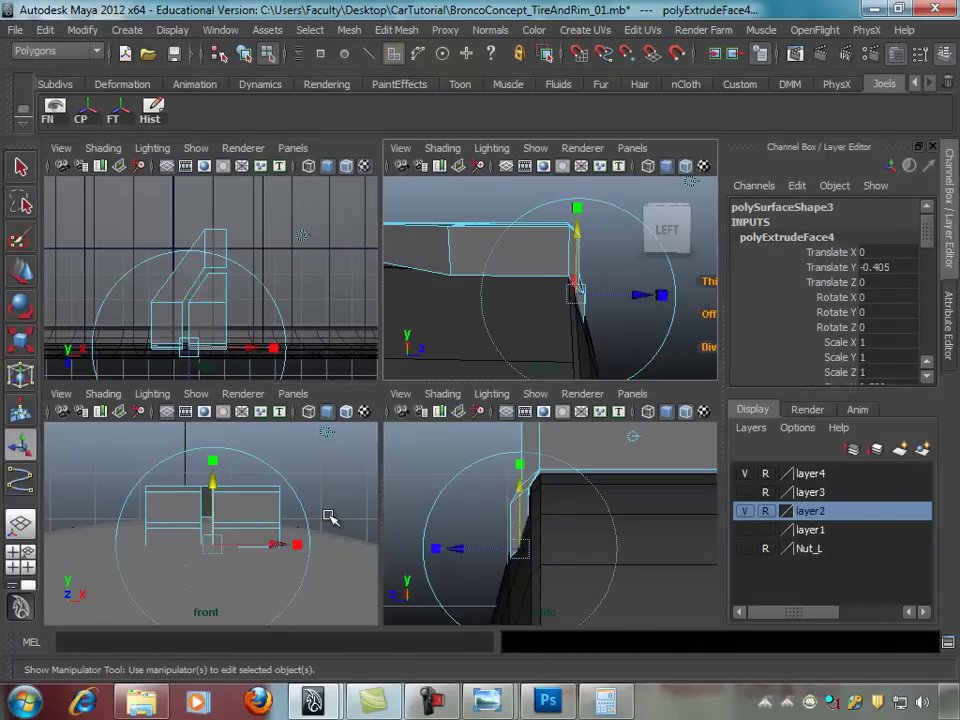
{"action": "key", "text": "space"}
{"action": "left_click_drag", "start_coordinate": [274, 467], "coordinate": [221, 456]}
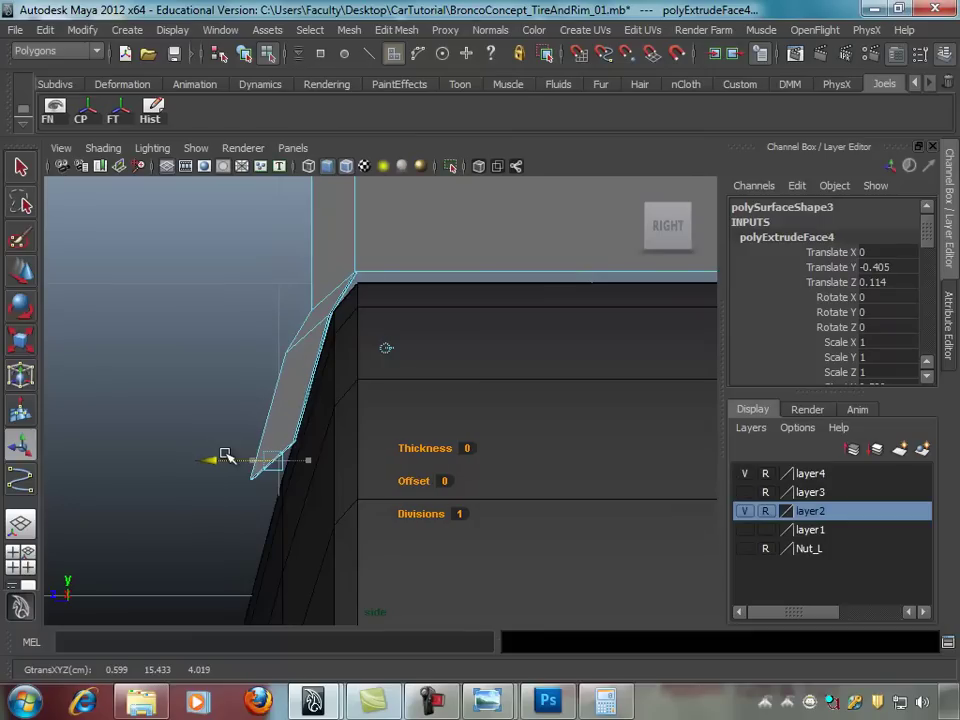
{"action": "middle_click_drag", "start_coordinate": [401, 491], "coordinate": [426, 451], "text": "alt"}
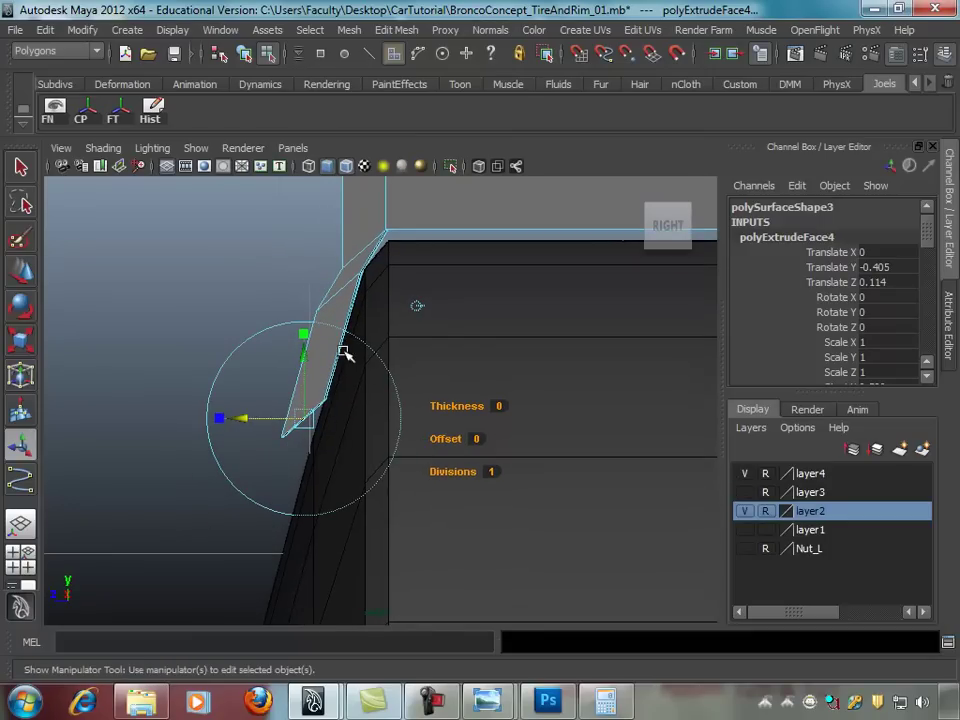
{"action": "left_click_drag", "start_coordinate": [312, 341], "coordinate": [307, 400]}
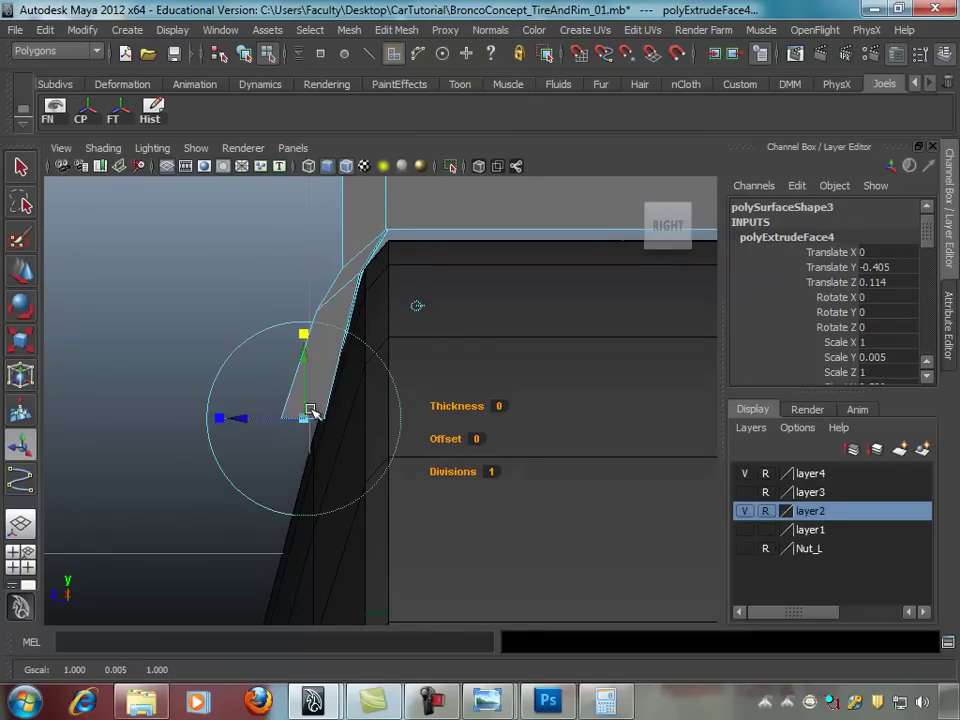
{"action": "scroll", "coordinate": [420, 400], "scroll_direction": "up", "scroll_amount": 2}
{"action": "mouse_move", "coordinate": [456, 347]}
{"action": "middle_mouse_down", "text": "alt"}
{"action": "mouse_move", "coordinate": [457, 411]}
{"action": "mouse_move", "coordinate": [478, 374]}
{"action": "middle_mouse_up", "text": "alt"}
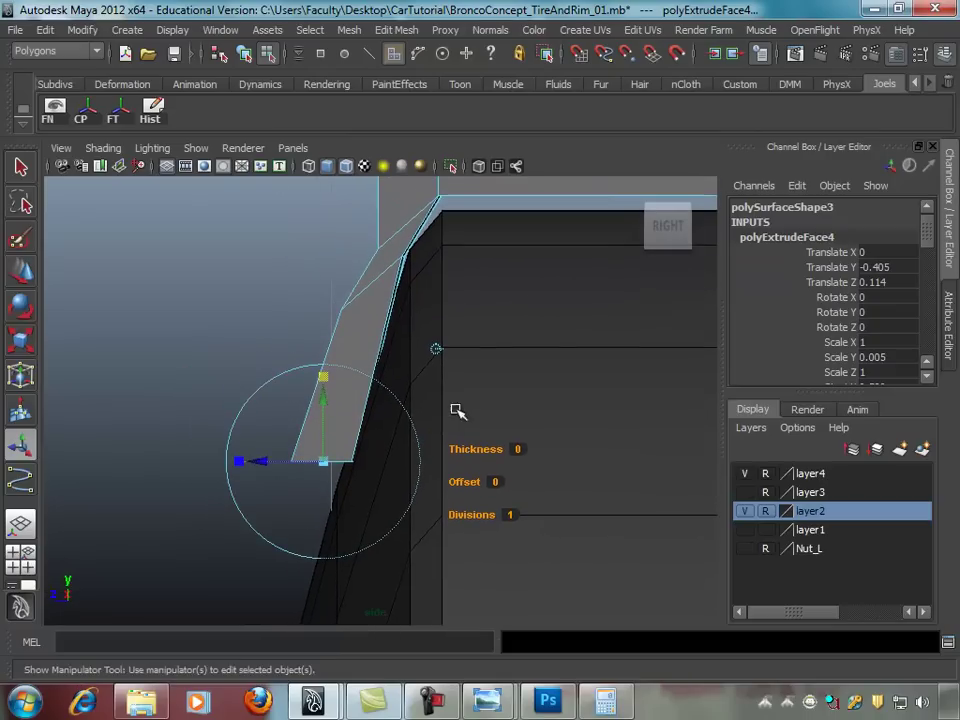
{"action": "mouse_move", "coordinate": [336, 375]}
{"action": "left_mouse_down"}
{"action": "mouse_move", "coordinate": [313, 451]}
{"action": "mouse_move", "coordinate": [265, 443]}
{"action": "mouse_move", "coordinate": [277, 446]}
{"action": "left_mouse_up"}
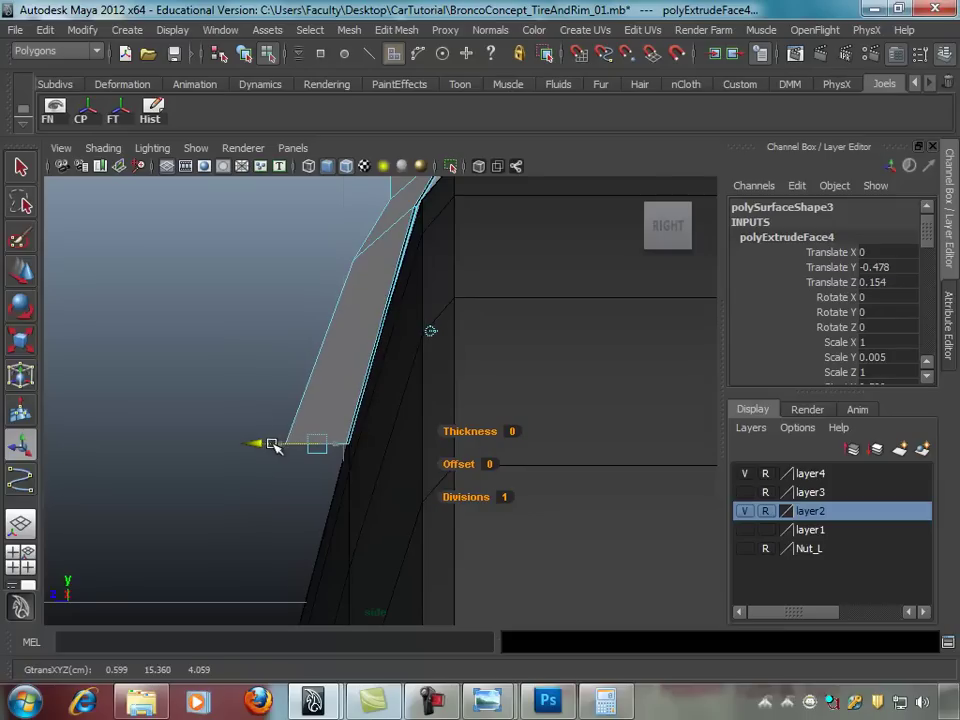
{"action": "scroll", "coordinate": [375, 381], "scroll_direction": "down", "scroll_amount": 2}
{"action": "mouse_move", "coordinate": [375, 381]}
{"action": "middle_mouse_down", "text": "alt"}
{"action": "mouse_move", "coordinate": [358, 300]}
{"action": "mouse_move", "coordinate": [524, 327]}
{"action": "mouse_move", "coordinate": [491, 363]}
{"action": "middle_mouse_up", "text": "alt"}
Step: Repeat the extrusion with G, bringing the face to Translate Y -0.765, Z 0.209
{"action": "key", "text": "g"}
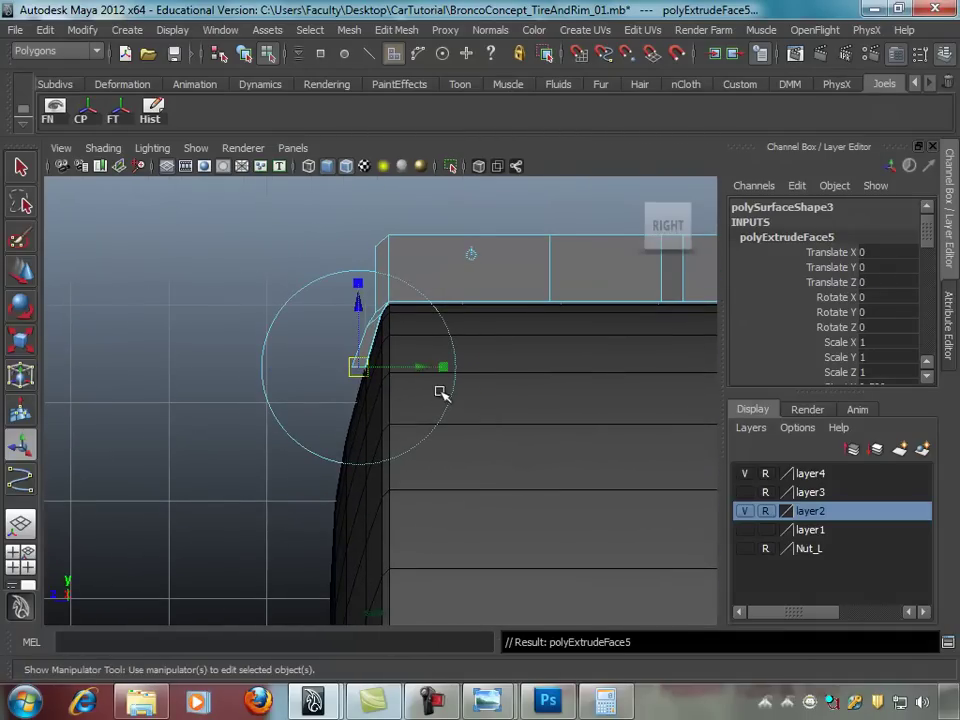
{"action": "middle_click_drag", "start_coordinate": [441, 390], "coordinate": [432, 378], "text": "alt"}
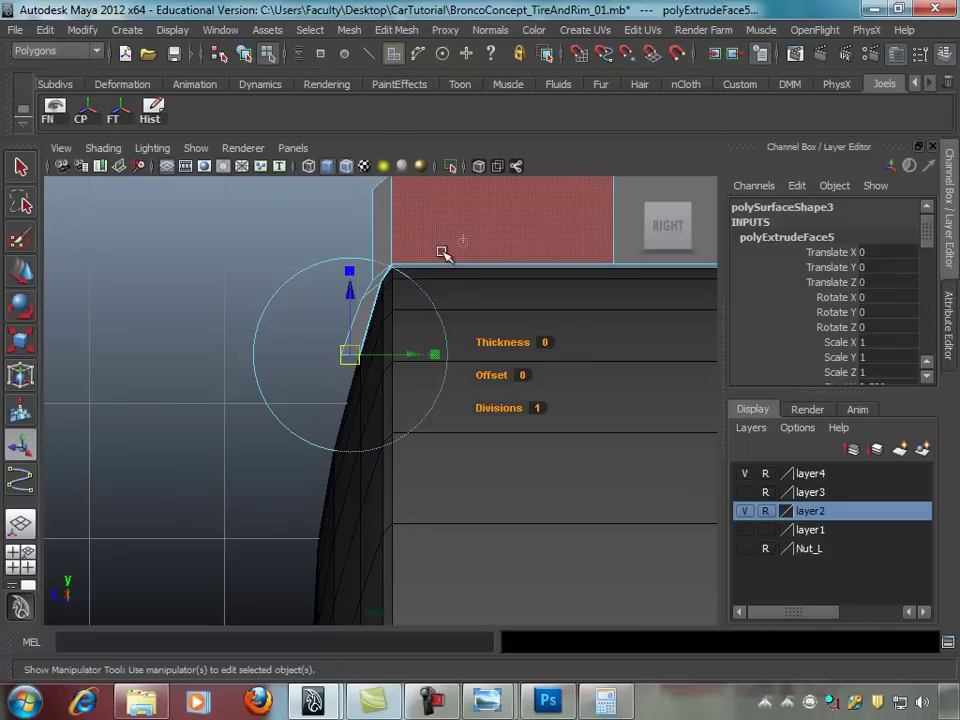
{"action": "left_click_drag", "start_coordinate": [349, 315], "coordinate": [349, 381]}
{"action": "left_click_drag", "start_coordinate": [315, 439], "coordinate": [288, 443]}
{"action": "left_click_drag", "start_coordinate": [325, 380], "coordinate": [321, 398]}
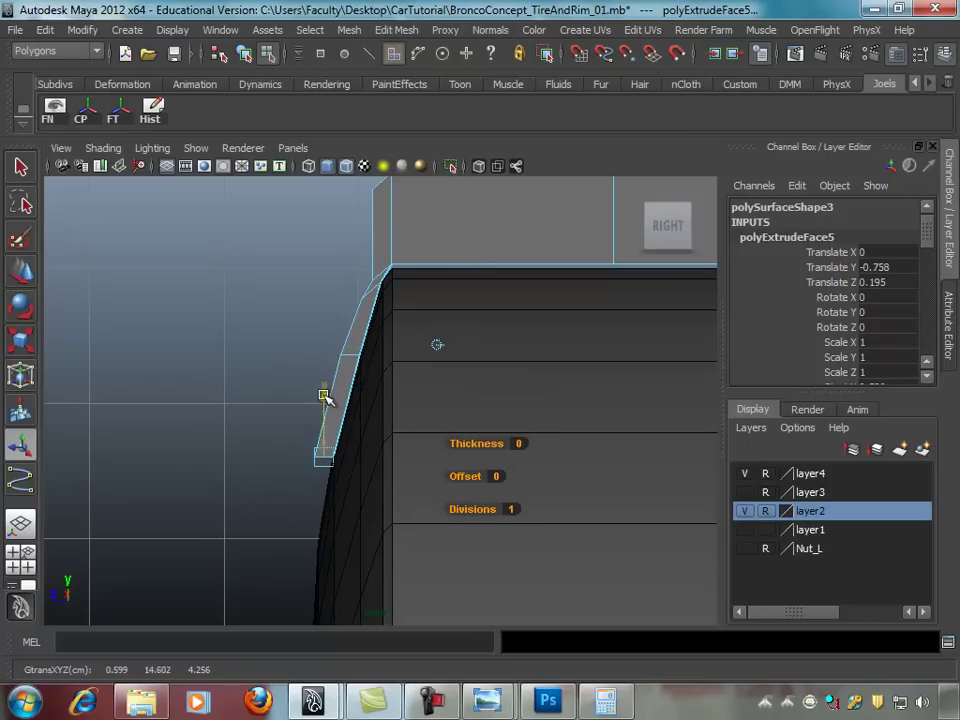
{"action": "left_click_drag", "start_coordinate": [296, 460], "coordinate": [293, 462]}
{"action": "key", "text": "space"}
{"action": "key", "text": "space"}
{"action": "mouse_move", "coordinate": [446, 308]}
{"action": "left_mouse_down", "text": "alt"}
{"action": "mouse_move", "coordinate": [310, 309]}
{"action": "mouse_move", "coordinate": [266, 321]}
{"action": "mouse_move", "coordinate": [317, 343]}
{"action": "mouse_move", "coordinate": [349, 311]}
{"action": "mouse_move", "coordinate": [411, 324]}
{"action": "mouse_move", "coordinate": [405, 334]}
{"action": "mouse_move", "coordinate": [321, 306]}
{"action": "mouse_move", "coordinate": [456, 318]}
{"action": "left_mouse_up", "text": "alt"}
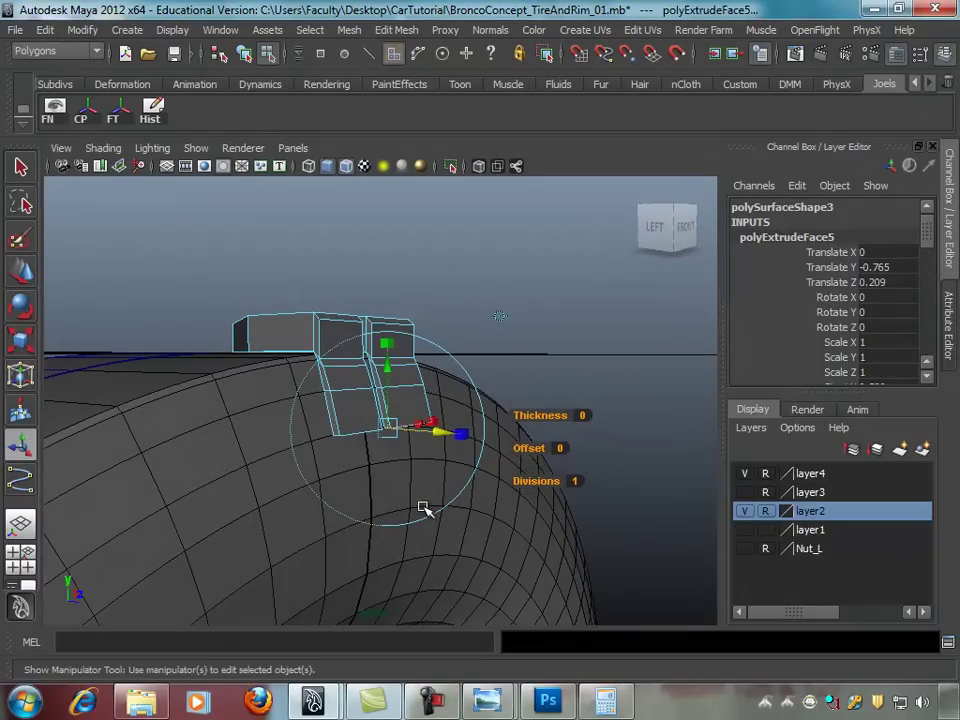
{"action": "mouse_move", "coordinate": [487, 701]}
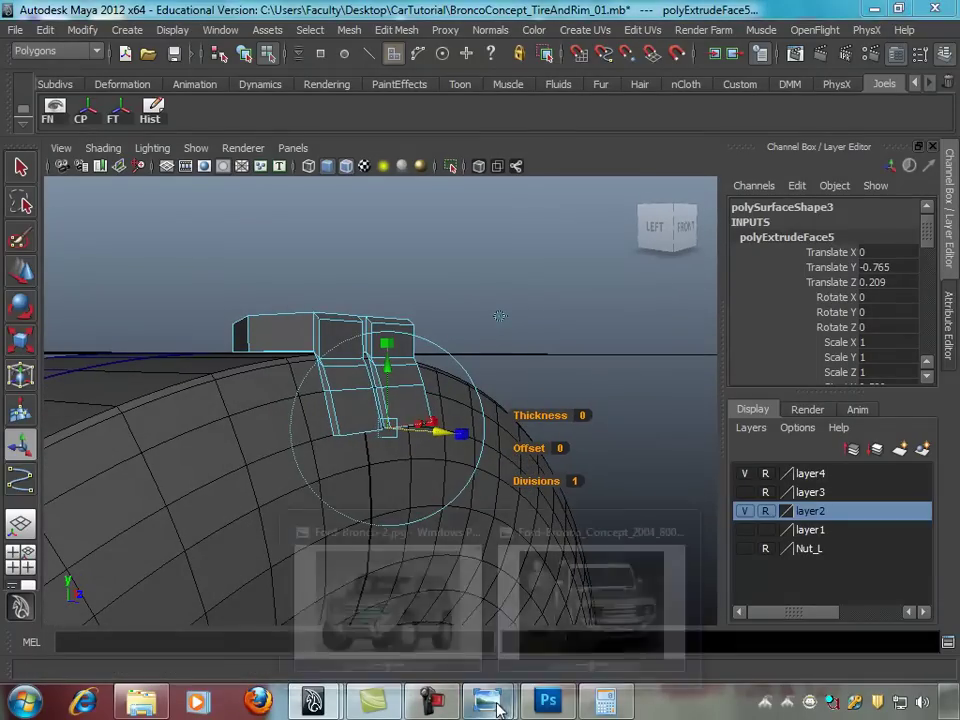
{"action": "left_click", "coordinate": [456, 600]}
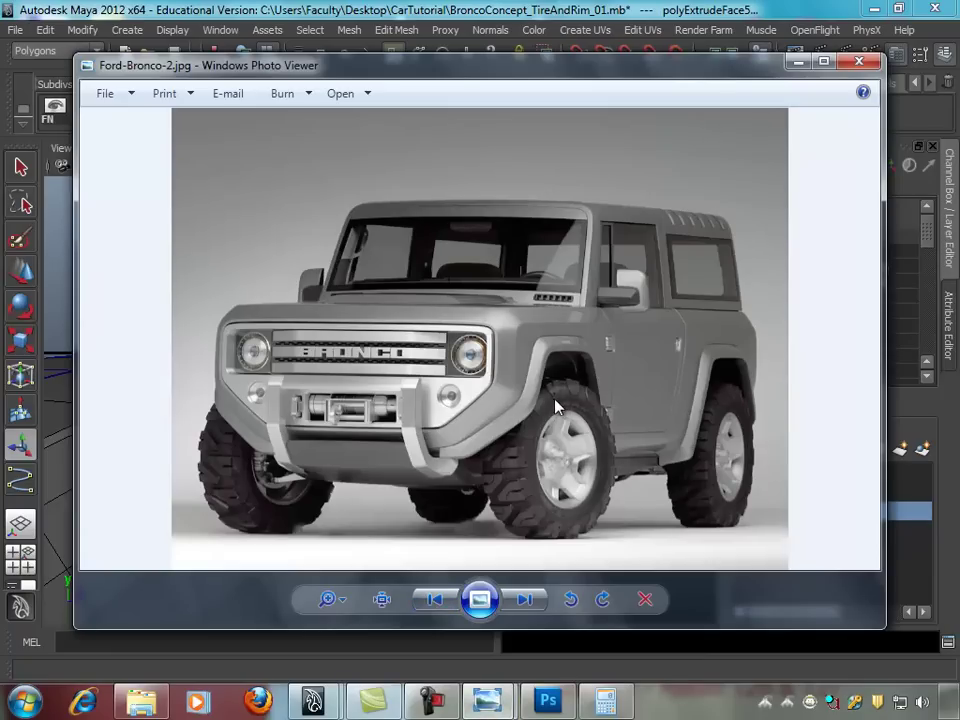
{"action": "left_click", "coordinate": [797, 62]}
{"action": "mouse_move", "coordinate": [579, 311]}
{"action": "left_mouse_down", "text": "alt"}
{"action": "mouse_move", "coordinate": [510, 334]}
{"action": "mouse_move", "coordinate": [454, 336]}
{"action": "mouse_move", "coordinate": [426, 281]}
{"action": "mouse_move", "coordinate": [364, 360]}
{"action": "mouse_move", "coordinate": [461, 364]}
{"action": "left_mouse_up", "text": "alt"}
{"action": "right_click_drag", "start_coordinate": [461, 364], "coordinate": [493, 360], "text": "alt"}
{"action": "left_click_drag", "start_coordinate": [493, 360], "coordinate": [455, 364], "text": "alt"}
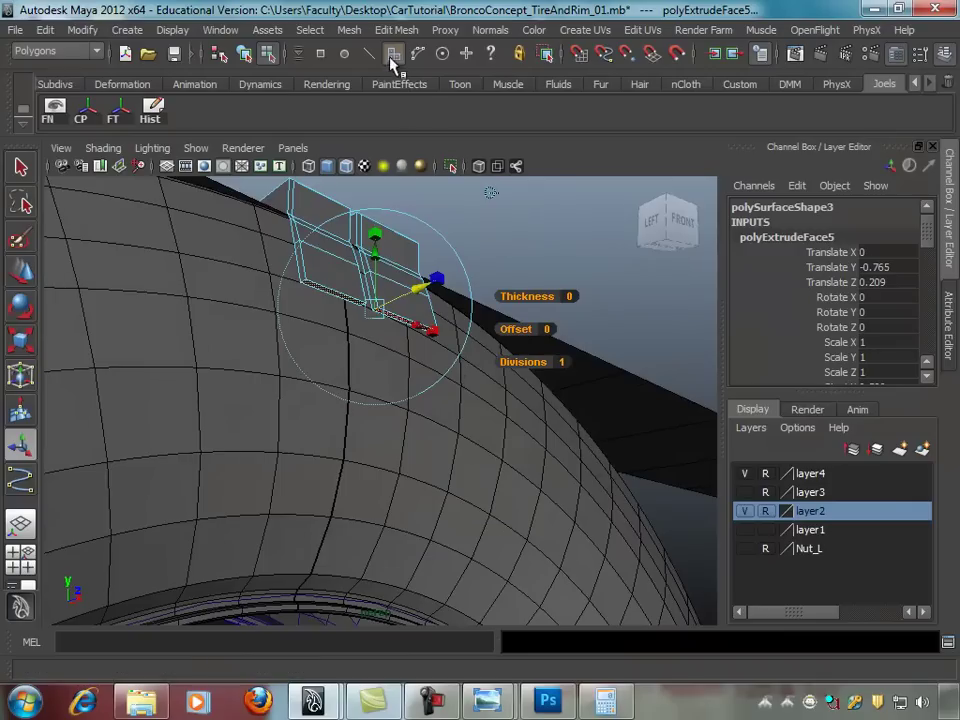
Step: Extrude the end face and, with world-axis handles, move it down and slightly outward
{"action": "left_click", "coordinate": [396, 30]}
{"action": "left_click", "coordinate": [405, 77]}
{"action": "mouse_move", "coordinate": [574, 250]}
{"action": "left_mouse_down", "text": "alt"}
{"action": "mouse_move", "coordinate": [501, 284]}
{"action": "mouse_move", "coordinate": [453, 275]}
{"action": "left_mouse_up", "text": "alt"}
{"action": "left_click", "coordinate": [516, 220]}
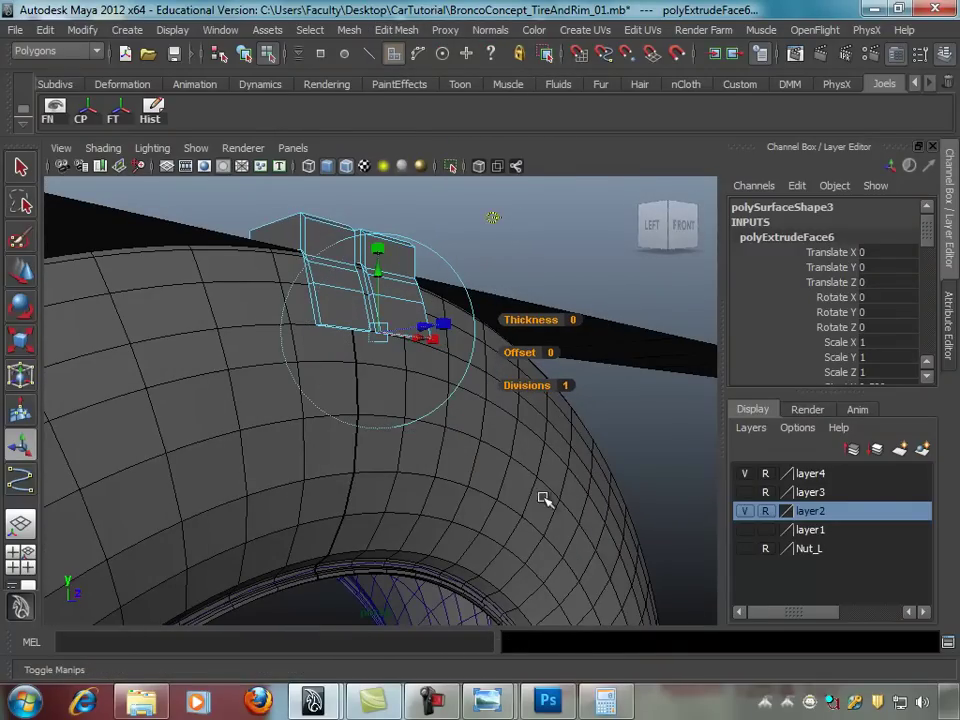
{"action": "key", "text": "space"}
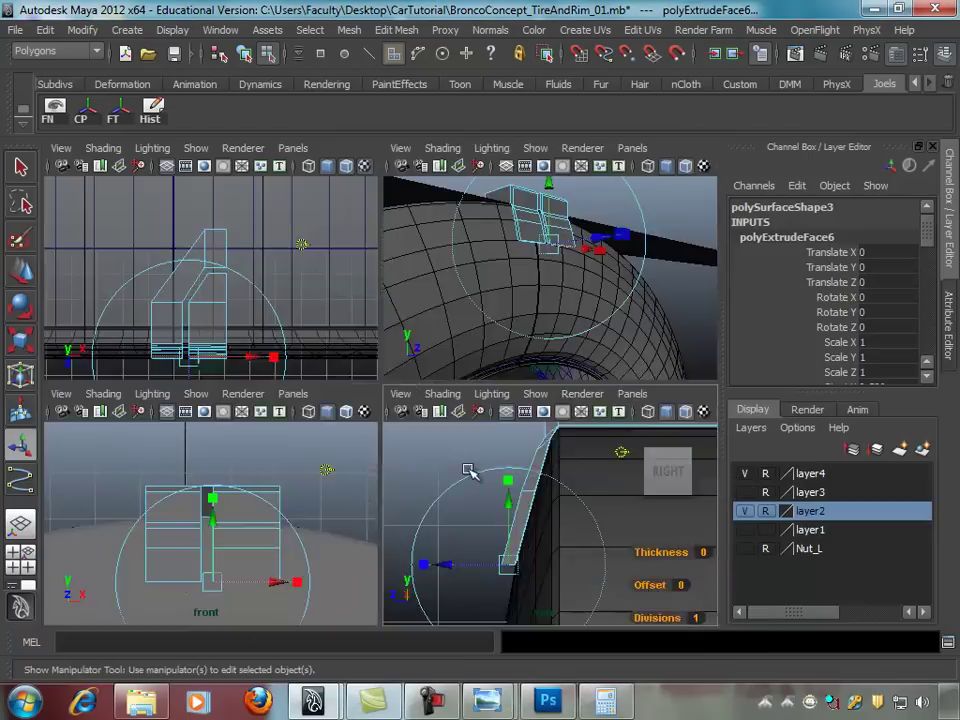
{"action": "key", "text": "space"}
{"action": "middle_click_drag", "start_coordinate": [441, 440], "coordinate": [489, 309], "text": "alt"}
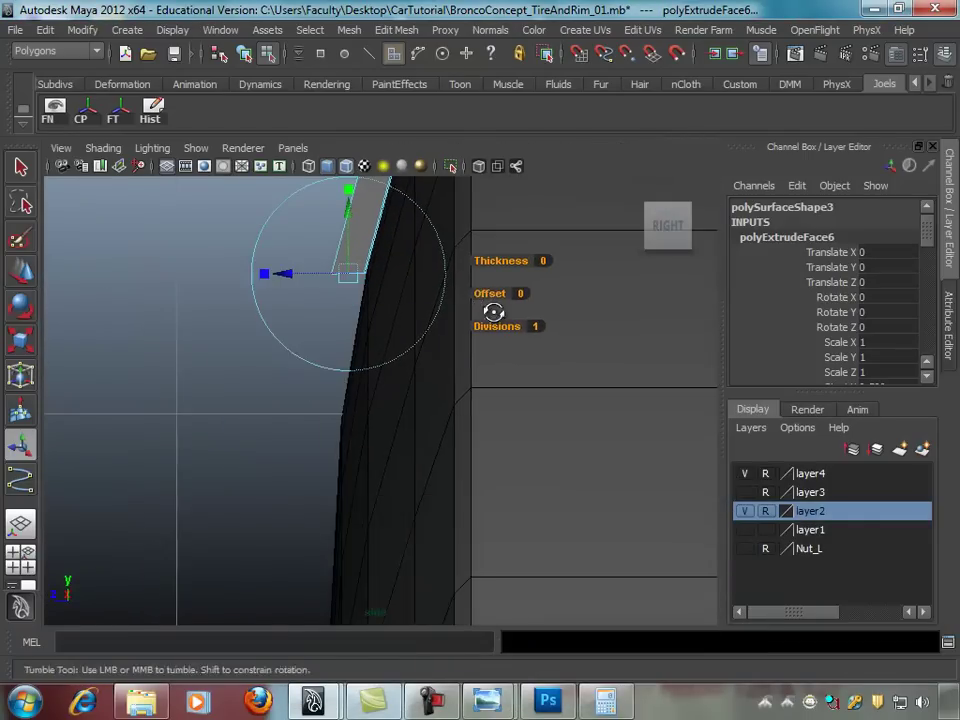
{"action": "left_click_drag", "start_coordinate": [369, 272], "coordinate": [358, 352]}
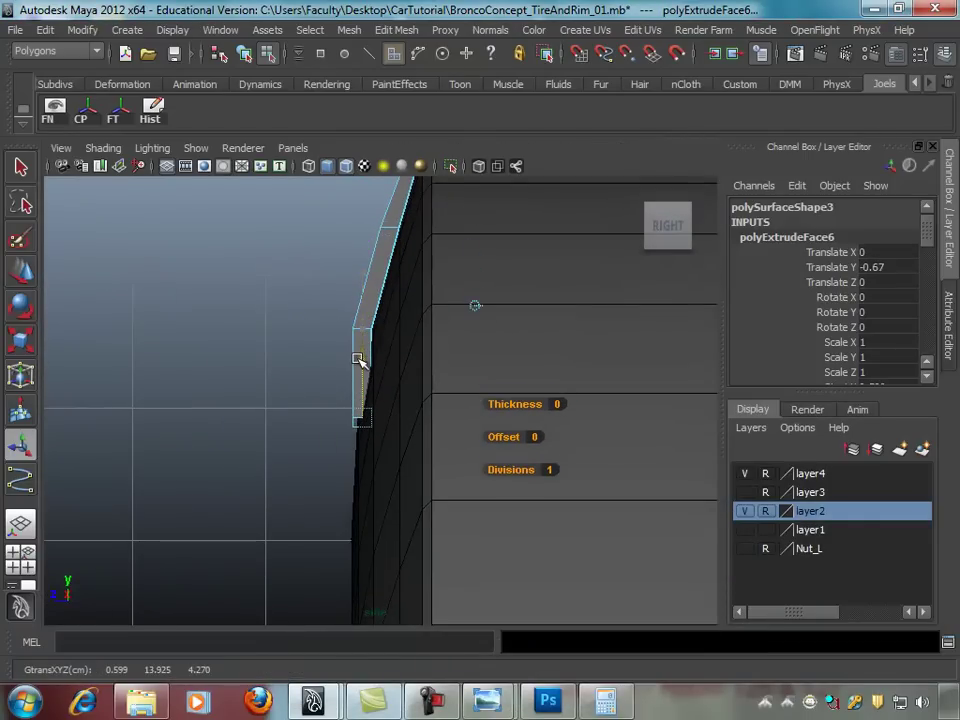
{"action": "left_click_drag", "start_coordinate": [337, 424], "coordinate": [325, 420]}
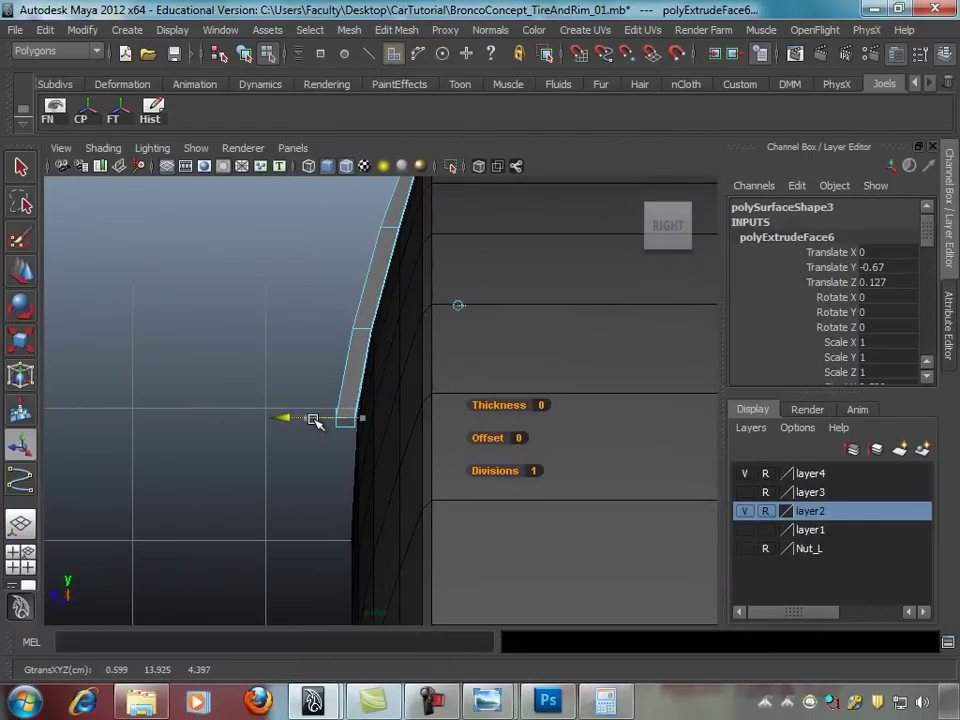
{"action": "key", "text": "space"}
{"action": "key", "text": "space"}
{"action": "mouse_move", "coordinate": [553, 315]}
{"action": "left_mouse_down", "text": "alt"}
{"action": "mouse_move", "coordinate": [473, 335]}
{"action": "mouse_move", "coordinate": [508, 390]}
{"action": "mouse_move", "coordinate": [469, 348]}
{"action": "left_mouse_up", "text": "alt"}
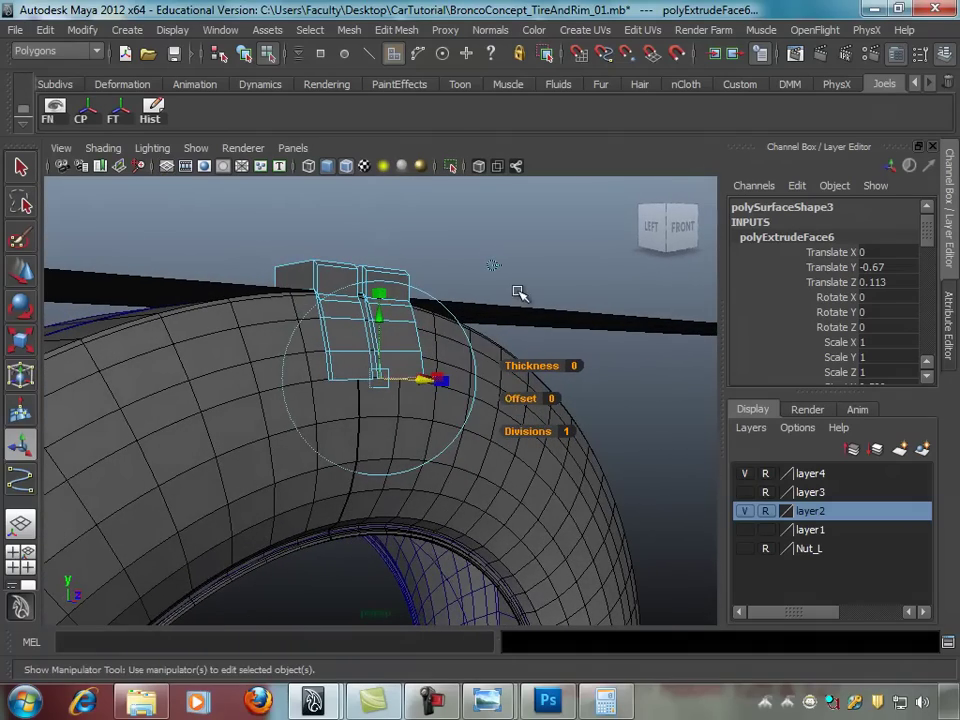
Step: Extrude the faces again with Ctrl+E and pull them down along Y to polyExtrudeFace7
{"action": "key", "text": "ctrl+e"}
{"action": "mouse_move", "coordinate": [517, 272]}
{"action": "left_mouse_down", "text": "alt"}
{"action": "mouse_move", "coordinate": [514, 332]}
{"action": "mouse_move", "coordinate": [463, 270]}
{"action": "left_mouse_up", "text": "alt"}
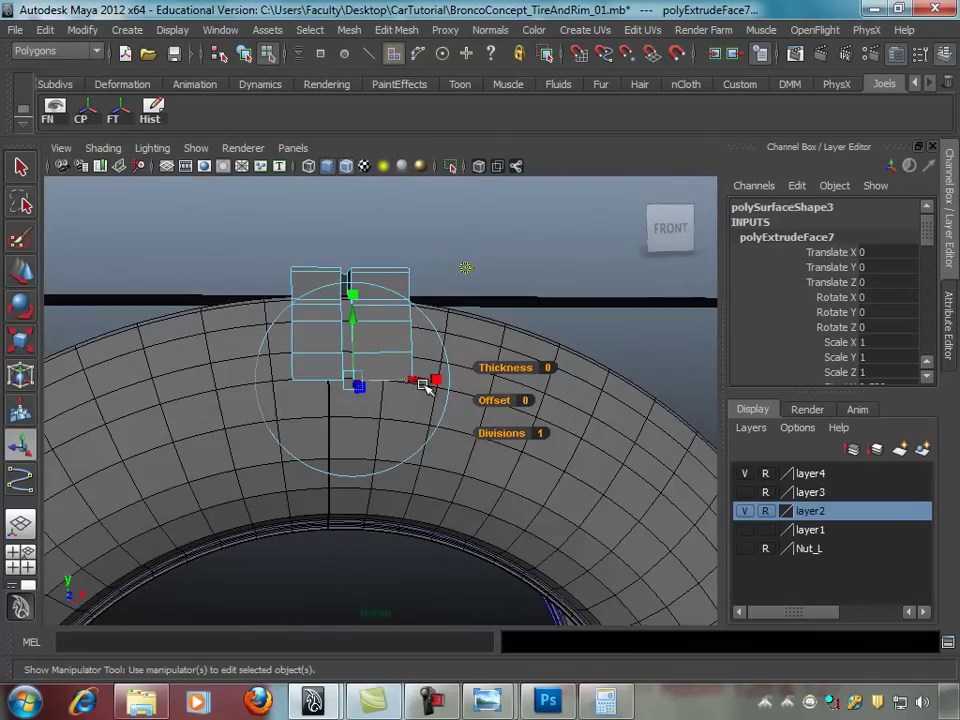
{"action": "key", "text": "space"}
{"action": "key", "text": "space"}
{"action": "scroll", "coordinate": [345, 315], "scroll_direction": "down", "scroll_amount": 2}
{"action": "left_click_drag", "start_coordinate": [333, 268], "coordinate": [334, 313]}
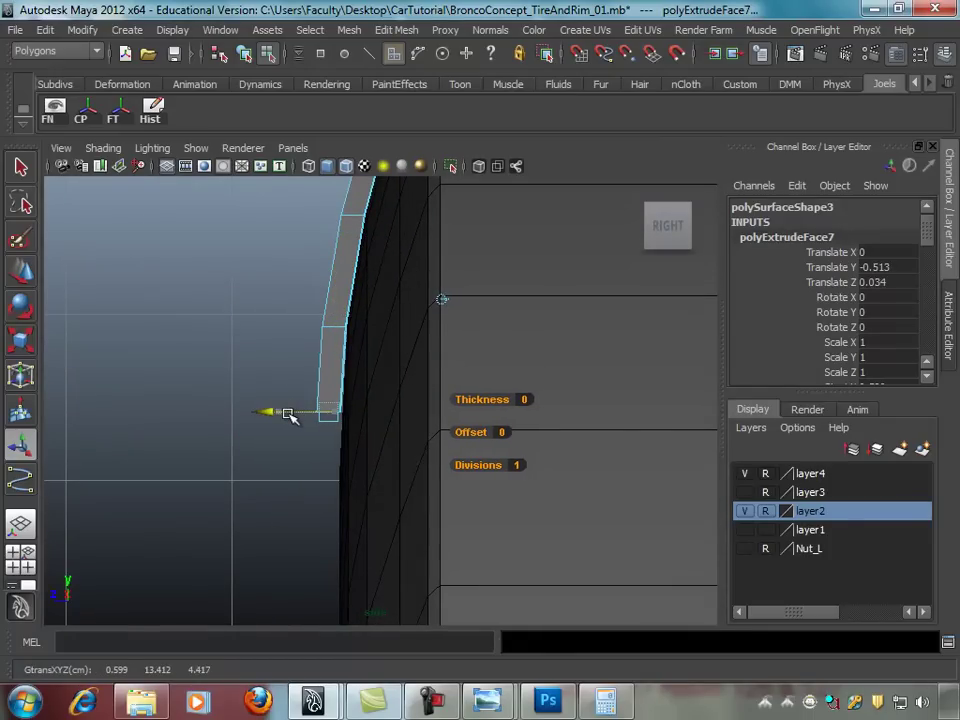
{"action": "key", "text": "space"}
{"action": "key", "text": "space"}
Step: Orbit around the tire side and switch the block to vertex editing
{"action": "mouse_move", "coordinate": [516, 259]}
{"action": "left_mouse_down", "text": "alt"}
{"action": "mouse_move", "coordinate": [490, 285]}
{"action": "mouse_move", "coordinate": [527, 282]}
{"action": "mouse_move", "coordinate": [525, 274]}
{"action": "mouse_move", "coordinate": [525, 294]}
{"action": "mouse_move", "coordinate": [564, 304]}
{"action": "mouse_move", "coordinate": [411, 315]}
{"action": "mouse_move", "coordinate": [343, 306]}
{"action": "mouse_move", "coordinate": [476, 294]}
{"action": "mouse_move", "coordinate": [397, 251]}
{"action": "left_mouse_up", "text": "alt"}
{"action": "right_click_drag", "start_coordinate": [397, 251], "coordinate": [474, 326], "text": "alt"}
{"action": "mouse_move", "coordinate": [474, 326]}
{"action": "left_mouse_down", "text": "alt"}
{"action": "mouse_move", "coordinate": [448, 319]}
{"action": "mouse_move", "coordinate": [559, 330]}
{"action": "mouse_move", "coordinate": [339, 315]}
{"action": "mouse_move", "coordinate": [447, 312]}
{"action": "mouse_move", "coordinate": [484, 324]}
{"action": "mouse_move", "coordinate": [421, 330]}
{"action": "mouse_move", "coordinate": [375, 306]}
{"action": "mouse_move", "coordinate": [375, 270]}
{"action": "left_mouse_up", "text": "alt"}
{"action": "right_click_drag", "start_coordinate": [376, 268], "coordinate": [326, 270]}
{"action": "mouse_move", "coordinate": [326, 270]}
{"action": "left_mouse_down", "text": "alt"}
{"action": "mouse_move", "coordinate": [375, 274]}
{"action": "mouse_move", "coordinate": [410, 250]}
{"action": "mouse_move", "coordinate": [446, 272]}
{"action": "mouse_move", "coordinate": [474, 314]}
{"action": "mouse_move", "coordinate": [471, 294]}
{"action": "mouse_move", "coordinate": [491, 261]}
{"action": "mouse_move", "coordinate": [439, 300]}
{"action": "mouse_move", "coordinate": [171, 294]}
{"action": "mouse_move", "coordinate": [190, 306]}
{"action": "left_mouse_up", "text": "alt"}
{"action": "left_click", "coordinate": [436, 270]}
{"action": "key", "text": "w"}
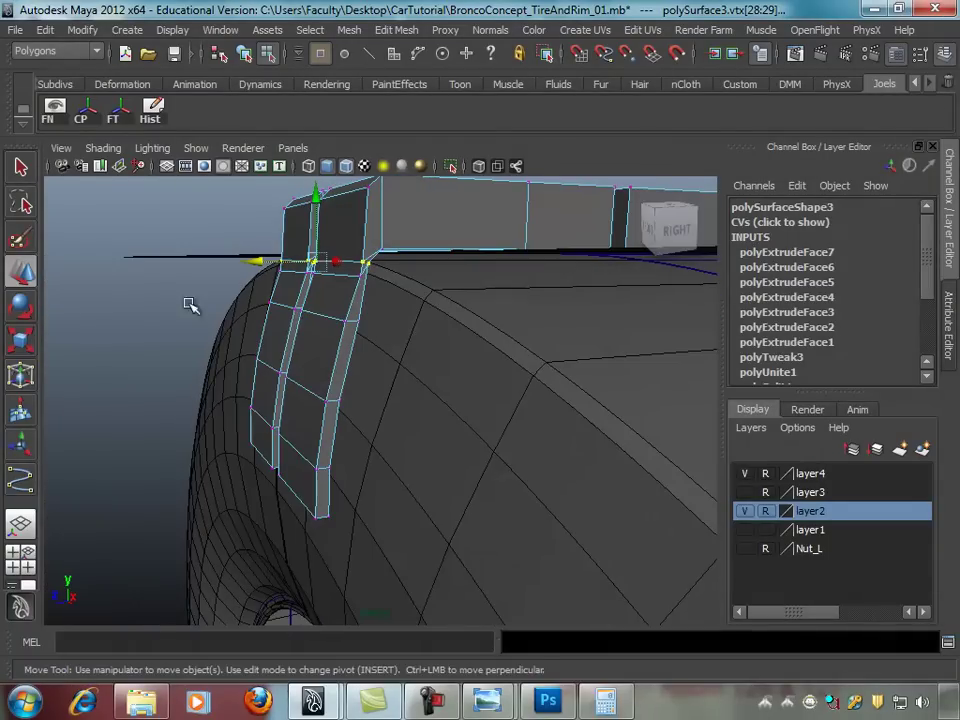
{"action": "key", "text": "ctrl+z"}
{"action": "mouse_move", "coordinate": [339, 306]}
{"action": "left_mouse_down", "text": "alt"}
{"action": "mouse_move", "coordinate": [381, 264]}
{"action": "mouse_move", "coordinate": [386, 283]}
{"action": "mouse_move", "coordinate": [373, 273]}
{"action": "mouse_move", "coordinate": [394, 319]}
{"action": "mouse_move", "coordinate": [414, 336]}
{"action": "mouse_move", "coordinate": [480, 272]}
{"action": "mouse_move", "coordinate": [510, 264]}
{"action": "mouse_move", "coordinate": [480, 266]}
{"action": "mouse_move", "coordinate": [547, 287]}
{"action": "mouse_move", "coordinate": [489, 306]}
{"action": "mouse_move", "coordinate": [320, 320]}
{"action": "left_mouse_up", "text": "alt"}
{"action": "left_click", "coordinate": [547, 287]}
{"action": "left_click_drag", "start_coordinate": [376, 340], "coordinate": [506, 392], "text": "alt"}
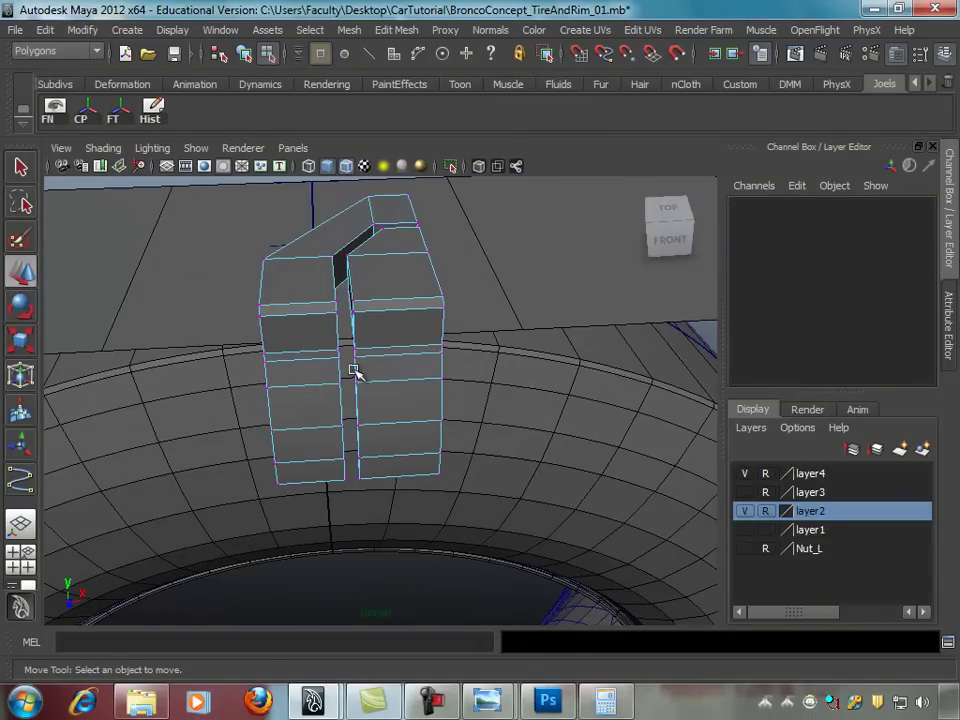
{"action": "mouse_move", "coordinate": [448, 318]}
{"action": "left_mouse_down", "text": "alt"}
{"action": "mouse_move", "coordinate": [388, 311]}
{"action": "mouse_move", "coordinate": [474, 339]}
{"action": "mouse_move", "coordinate": [375, 405]}
{"action": "mouse_move", "coordinate": [309, 350]}
{"action": "mouse_move", "coordinate": [439, 324]}
{"action": "mouse_move", "coordinate": [377, 384]}
{"action": "mouse_move", "coordinate": [273, 362]}
{"action": "left_mouse_up", "text": "alt"}
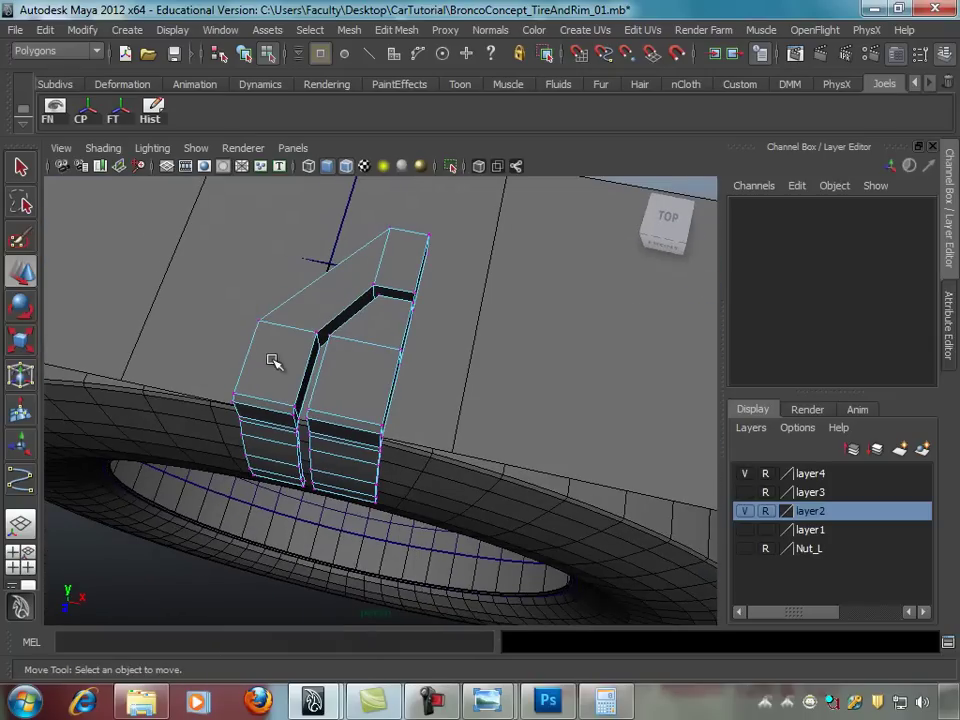
{"action": "mouse_move", "coordinate": [376, 243]}
{"action": "left_mouse_down", "text": "alt"}
{"action": "mouse_move", "coordinate": [388, 253]}
{"action": "mouse_move", "coordinate": [360, 248]}
{"action": "left_mouse_up", "text": "alt"}
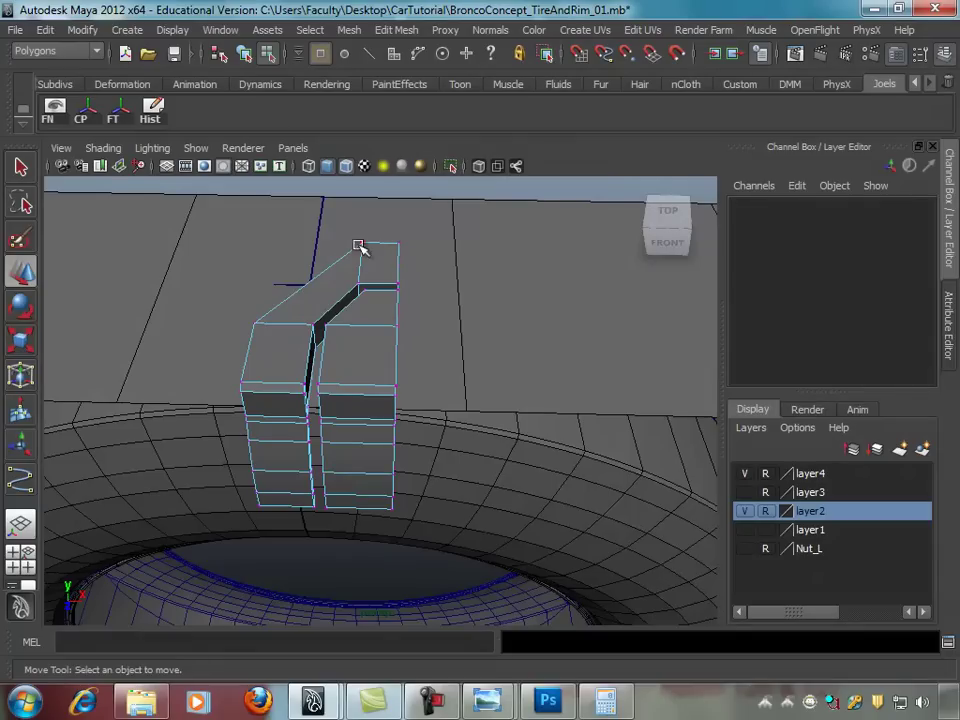
{"action": "mouse_move", "coordinate": [303, 290]}
{"action": "left_mouse_down", "text": "alt"}
{"action": "mouse_move", "coordinate": [386, 291]}
{"action": "mouse_move", "coordinate": [390, 231]}
{"action": "mouse_move", "coordinate": [446, 358]}
{"action": "mouse_move", "coordinate": [451, 401]}
{"action": "left_mouse_up", "text": "alt"}
{"action": "left_click_drag", "start_coordinate": [384, 389], "coordinate": [353, 302], "text": "alt"}
{"action": "mouse_move", "coordinate": [410, 518]}
{"action": "left_mouse_down", "text": "alt"}
{"action": "mouse_move", "coordinate": [386, 407]}
{"action": "mouse_move", "coordinate": [317, 396]}
{"action": "mouse_move", "coordinate": [520, 641]}
{"action": "mouse_move", "coordinate": [471, 523]}
{"action": "mouse_move", "coordinate": [337, 344]}
{"action": "left_mouse_up", "text": "alt"}
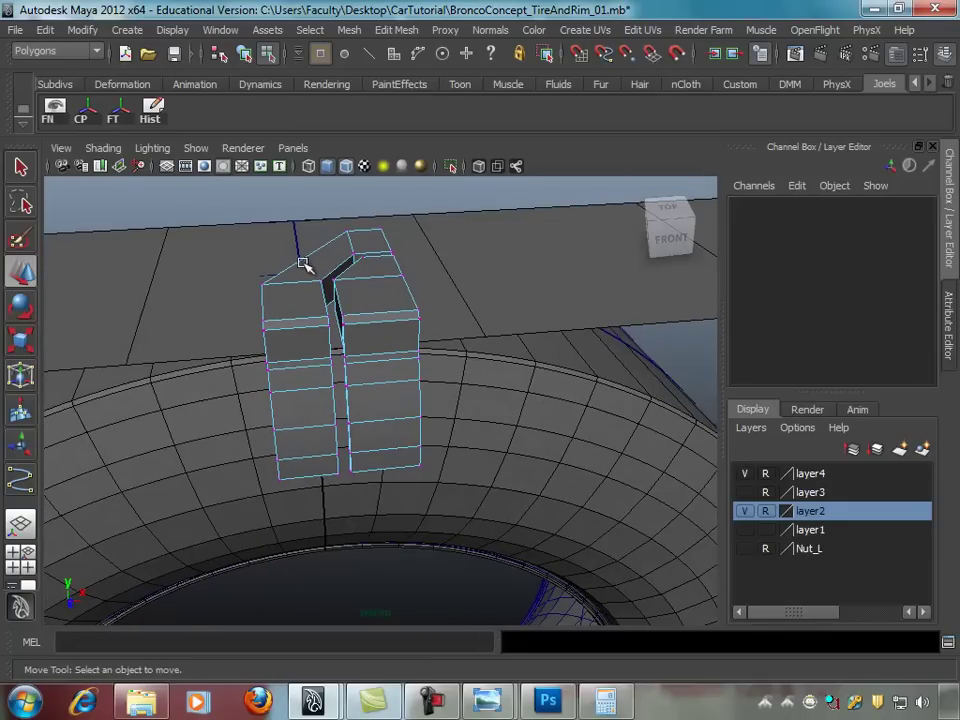
{"action": "mouse_move", "coordinate": [487, 702]}
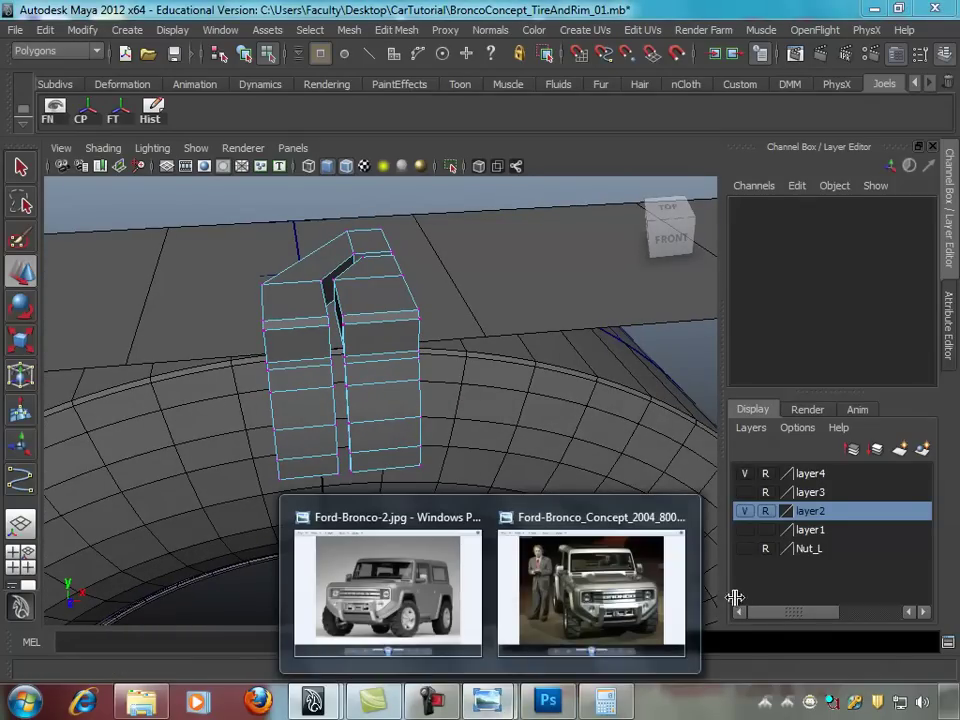
{"action": "left_click", "coordinate": [390, 585]}
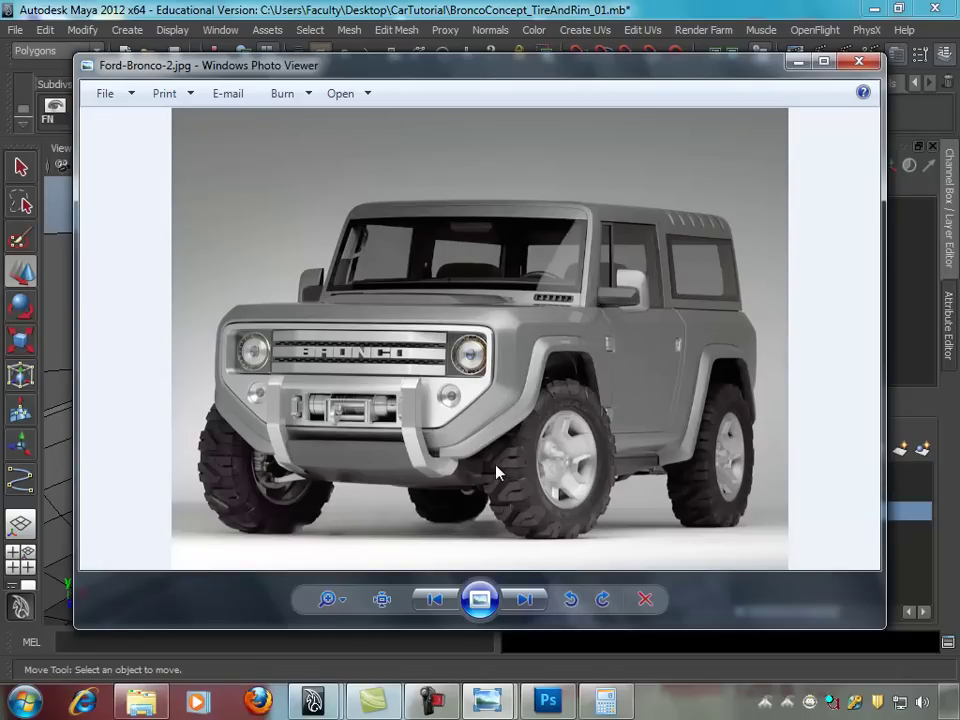
{"action": "left_click", "coordinate": [797, 63]}
Step: Orbit in on the two tread blocks and pick faces around the gap in face mode
{"action": "mouse_move", "coordinate": [504, 381]}
{"action": "left_mouse_down", "text": "alt"}
{"action": "mouse_move", "coordinate": [390, 399]}
{"action": "mouse_move", "coordinate": [510, 381]}
{"action": "mouse_move", "coordinate": [600, 397]}
{"action": "left_mouse_up", "text": "alt"}
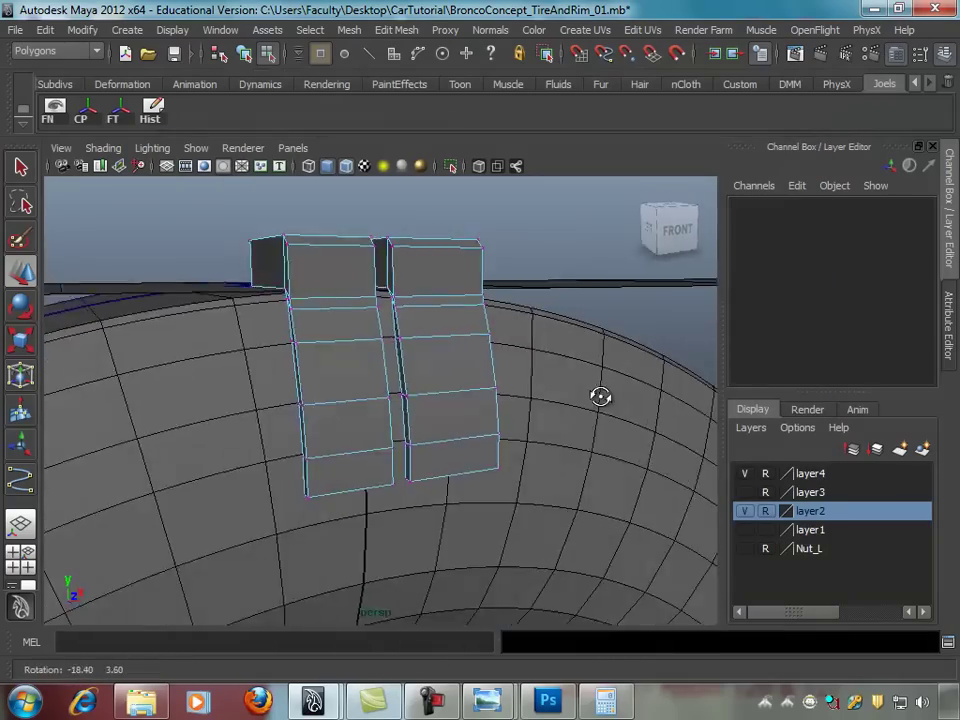
{"action": "right_click_drag", "start_coordinate": [600, 397], "coordinate": [544, 384], "text": "alt"}
{"action": "mouse_move", "coordinate": [544, 384]}
{"action": "left_mouse_down", "text": "alt"}
{"action": "mouse_move", "coordinate": [568, 392]}
{"action": "mouse_move", "coordinate": [497, 377]}
{"action": "left_mouse_up", "text": "alt"}
{"action": "right_click_drag", "start_coordinate": [497, 377], "coordinate": [600, 376], "text": "alt"}
{"action": "mouse_move", "coordinate": [600, 376]}
{"action": "left_mouse_down", "text": "alt"}
{"action": "mouse_move", "coordinate": [621, 390]}
{"action": "mouse_move", "coordinate": [581, 392]}
{"action": "mouse_move", "coordinate": [540, 375]}
{"action": "left_mouse_up", "text": "alt"}
{"action": "left_click_drag", "start_coordinate": [449, 340], "coordinate": [285, 320], "text": "alt"}
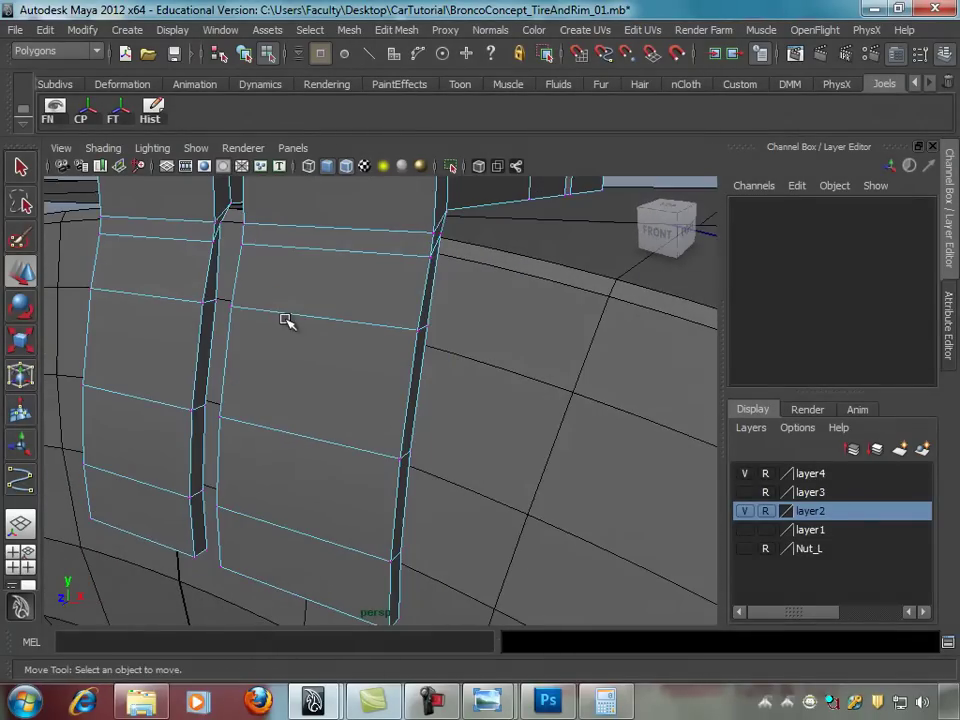
{"action": "right_click", "coordinate": [213, 270]}
{"action": "right_click", "coordinate": [213, 254]}
{"action": "left_click", "coordinate": [206, 298]}
{"action": "mouse_move", "coordinate": [216, 302]}
{"action": "right_mouse_down", "text": "alt"}
{"action": "mouse_move", "coordinate": [231, 298]}
{"action": "mouse_move", "coordinate": [230, 307]}
{"action": "right_mouse_up", "text": "alt"}
{"action": "key", "text": "q"}
{"action": "left_click", "coordinate": [281, 283]}
{"action": "mouse_move", "coordinate": [281, 283]}
{"action": "left_mouse_down", "text": "alt"}
{"action": "mouse_move", "coordinate": [206, 257]}
{"action": "mouse_move", "coordinate": [394, 261]}
{"action": "left_mouse_up", "text": "alt"}
{"action": "left_click", "coordinate": [429, 321]}
{"action": "mouse_move", "coordinate": [429, 321]}
{"action": "left_mouse_down", "text": "alt"}
{"action": "mouse_move", "coordinate": [437, 348]}
{"action": "mouse_move", "coordinate": [330, 328]}
{"action": "mouse_move", "coordinate": [250, 335]}
{"action": "mouse_move", "coordinate": [381, 332]}
{"action": "mouse_move", "coordinate": [396, 343]}
{"action": "left_mouse_up", "text": "alt"}
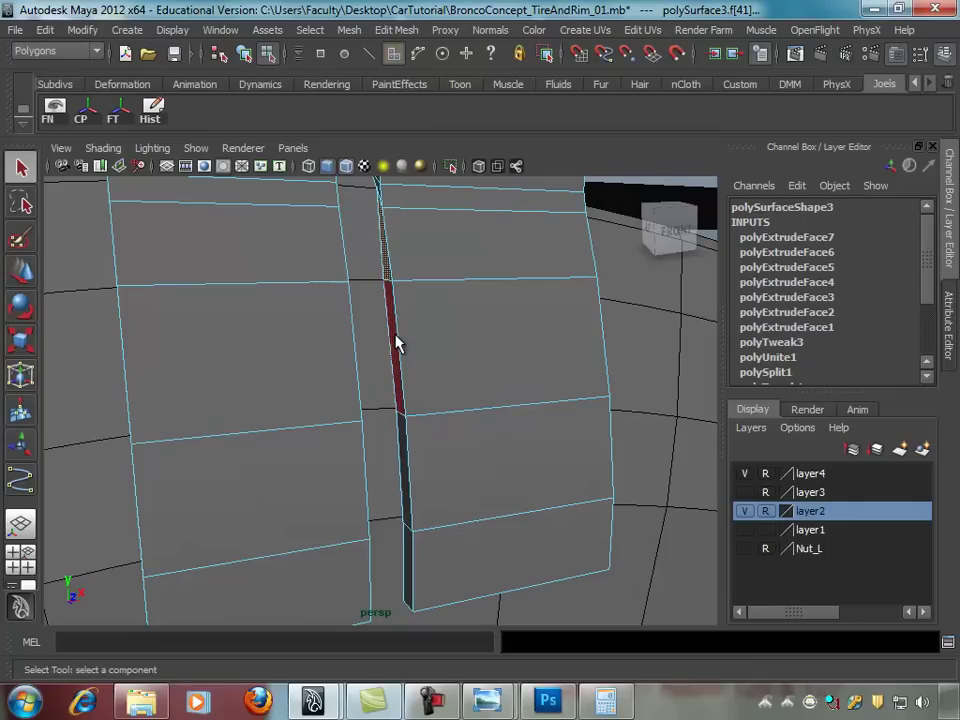
Step: Clear the face selection and bring the gap into a close, angled view
{"action": "left_click_drag", "start_coordinate": [429, 461], "coordinate": [259, 437], "text": "alt"}
{"action": "mouse_move", "coordinate": [315, 426]}
{"action": "left_mouse_down", "text": "alt"}
{"action": "mouse_move", "coordinate": [190, 413]}
{"action": "mouse_move", "coordinate": [321, 429]}
{"action": "mouse_move", "coordinate": [476, 505]}
{"action": "mouse_move", "coordinate": [163, 477]}
{"action": "left_mouse_up", "text": "alt"}
{"action": "mouse_move", "coordinate": [305, 443]}
{"action": "left_mouse_down", "text": "alt"}
{"action": "mouse_move", "coordinate": [309, 424]}
{"action": "mouse_move", "coordinate": [349, 450]}
{"action": "mouse_move", "coordinate": [437, 321]}
{"action": "mouse_move", "coordinate": [484, 334]}
{"action": "left_mouse_up", "text": "alt"}
{"action": "left_click", "coordinate": [349, 447]}
{"action": "scroll", "coordinate": [574, 328], "scroll_direction": "up", "scroll_amount": 3}
{"action": "scroll", "coordinate": [538, 398], "scroll_direction": "up", "scroll_amount": 1}
{"action": "mouse_move", "coordinate": [538, 398]}
{"action": "left_mouse_down", "text": "alt"}
{"action": "mouse_move", "coordinate": [506, 334]}
{"action": "mouse_move", "coordinate": [540, 339]}
{"action": "mouse_move", "coordinate": [531, 336]}
{"action": "mouse_move", "coordinate": [311, 347]}
{"action": "mouse_move", "coordinate": [193, 336]}
{"action": "mouse_move", "coordinate": [396, 347]}
{"action": "left_mouse_up", "text": "alt"}
{"action": "right_click_drag", "start_coordinate": [396, 347], "coordinate": [436, 356], "text": "alt"}
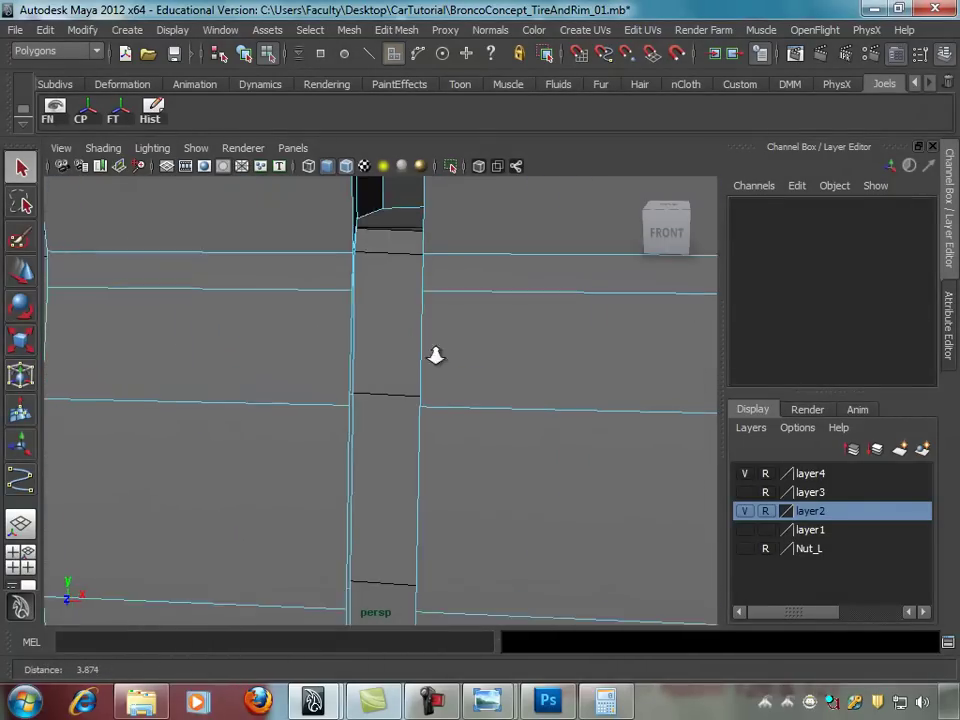
{"action": "left_click_drag", "start_coordinate": [436, 356], "coordinate": [386, 360], "text": "alt"}
Step: In edge mode, select the facing border edges on both sides of the gap
{"action": "right_click", "coordinate": [226, 280]}
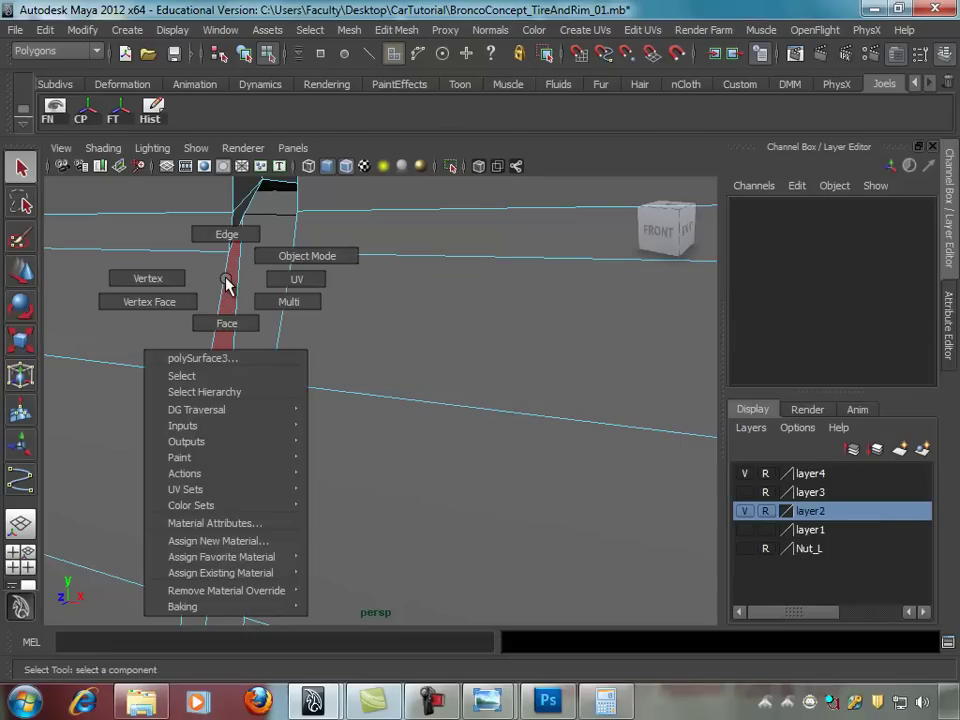
{"action": "left_click", "coordinate": [225, 235]}
{"action": "left_click", "coordinate": [239, 252]}
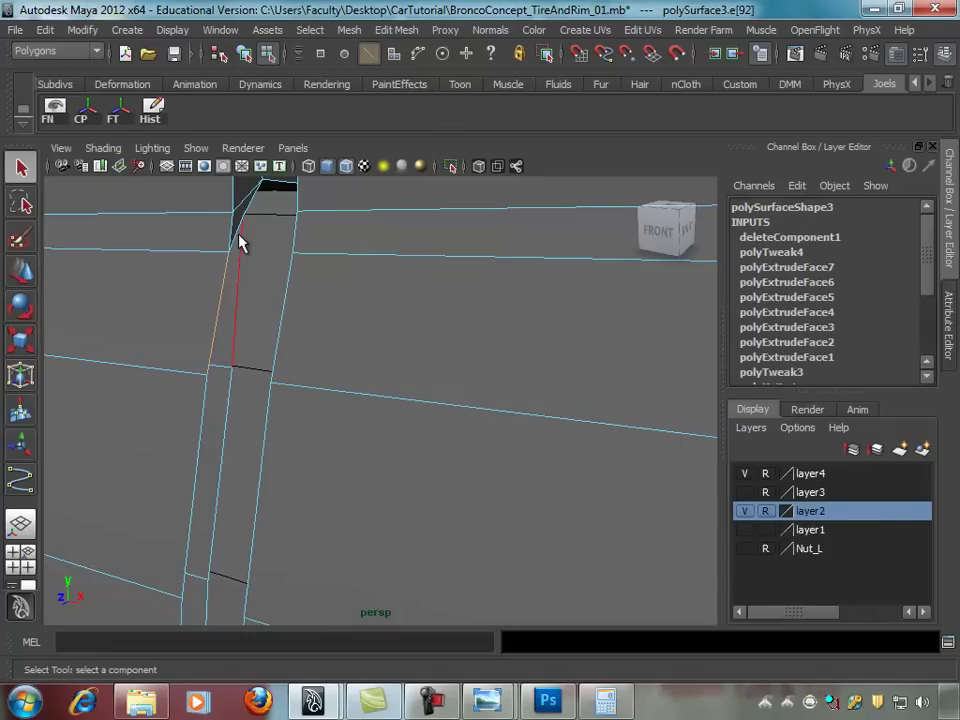
{"action": "left_click", "coordinate": [240, 255]}
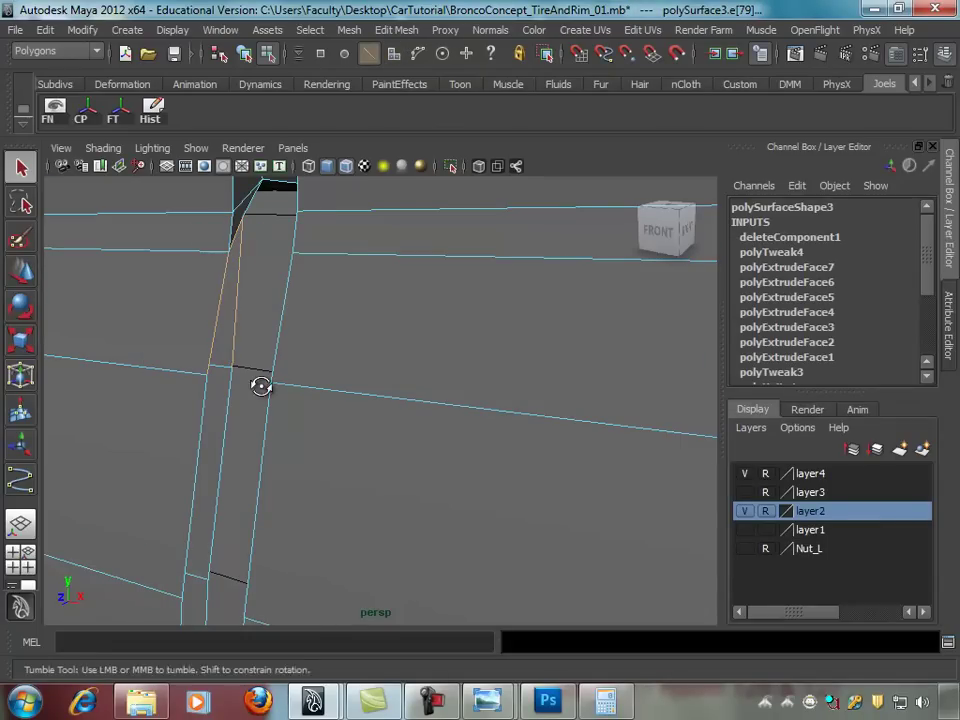
{"action": "left_click_drag", "start_coordinate": [260, 386], "coordinate": [243, 282], "text": "alt"}
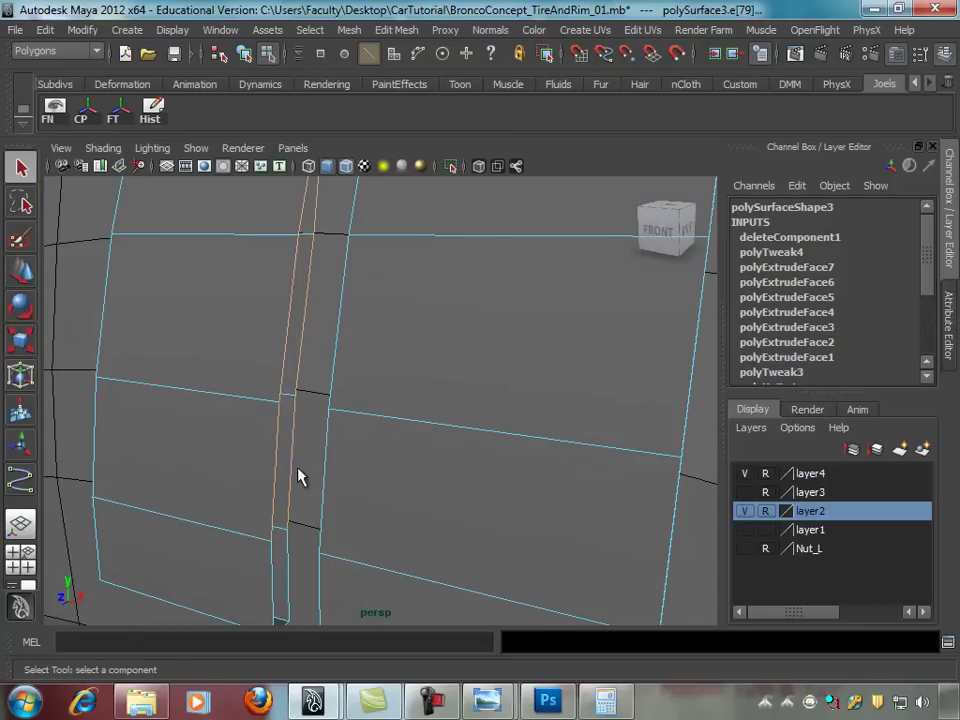
{"action": "left_click_drag", "start_coordinate": [298, 477], "coordinate": [279, 411], "text": "alt"}
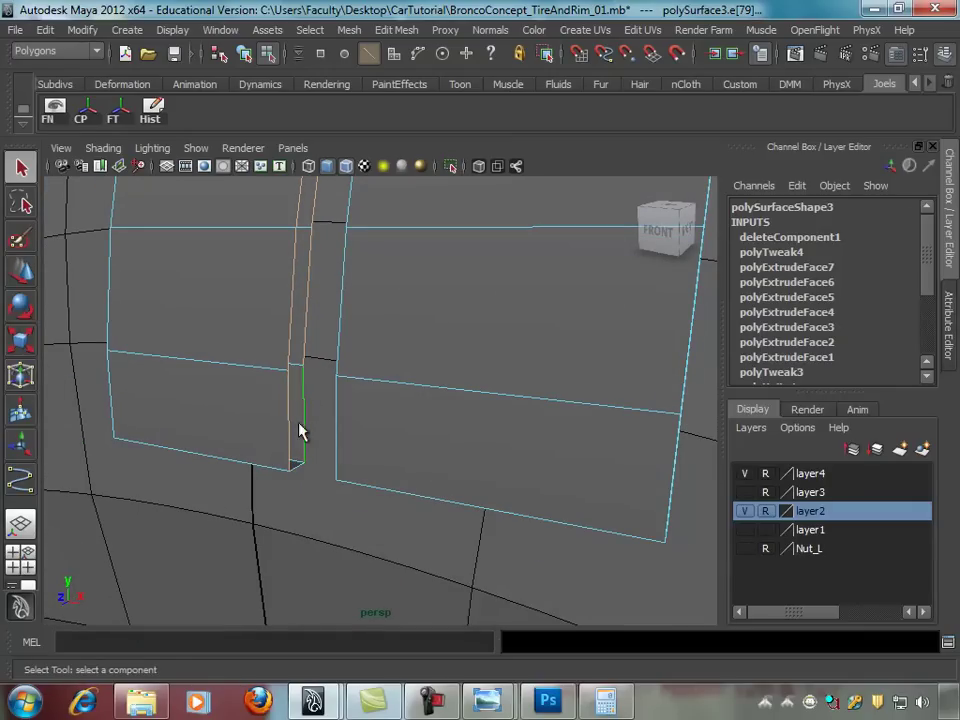
{"action": "mouse_move", "coordinate": [298, 474]}
{"action": "left_mouse_down", "text": "alt"}
{"action": "mouse_move", "coordinate": [407, 424]}
{"action": "mouse_move", "coordinate": [551, 418]}
{"action": "left_mouse_up", "text": "alt"}
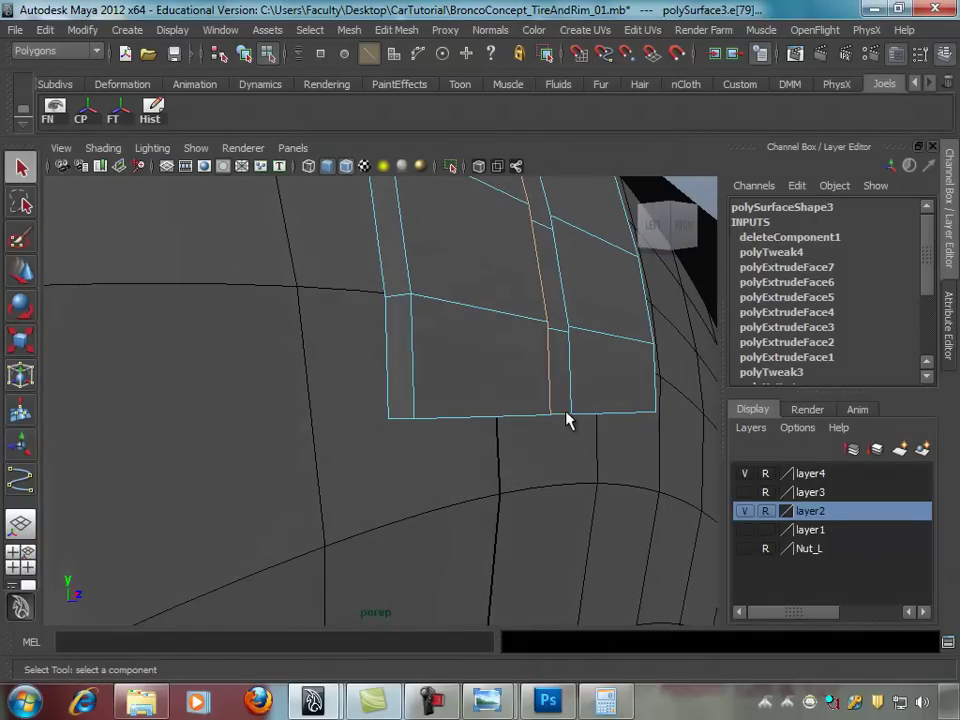
{"action": "left_click", "coordinate": [570, 380], "text": "shift"}
{"action": "left_click_drag", "start_coordinate": [579, 408], "coordinate": [555, 435], "text": "alt"}
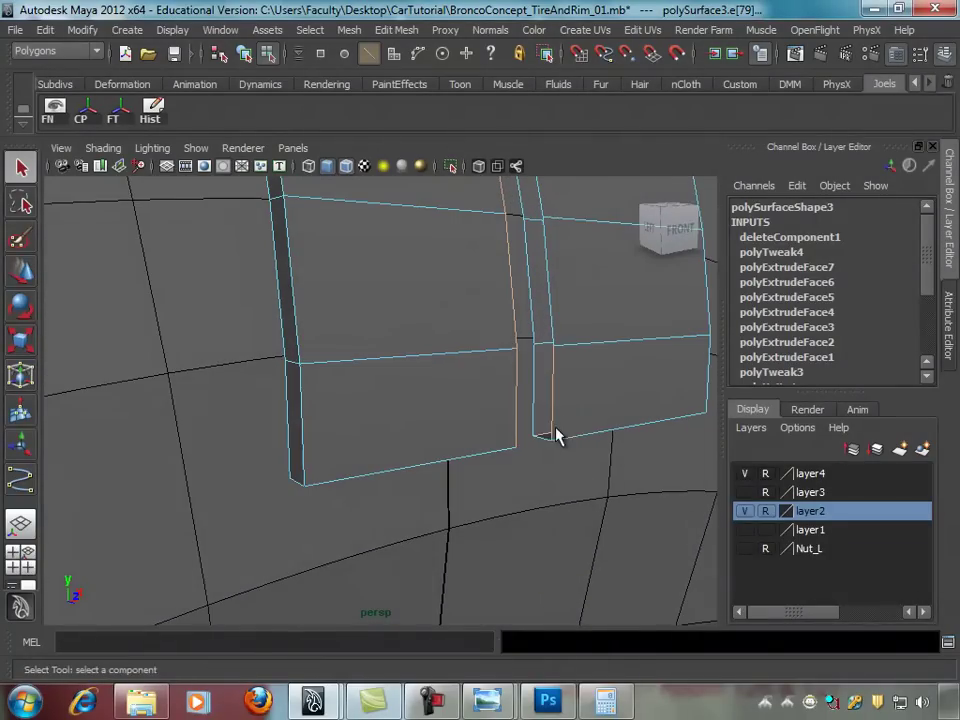
{"action": "key", "text": "ctrl+z"}
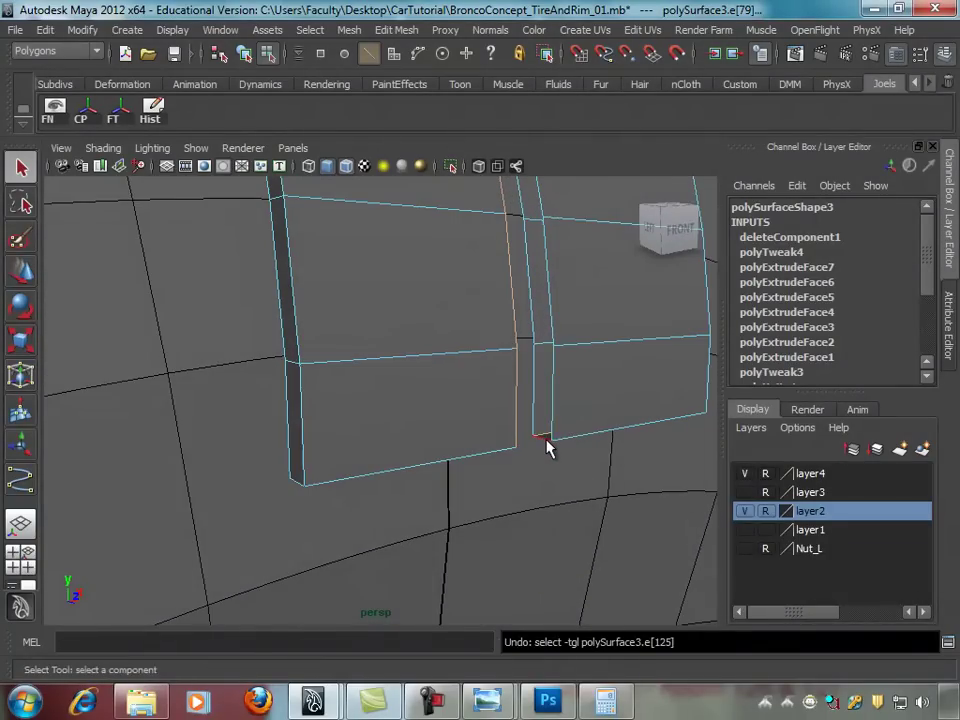
{"action": "left_click", "coordinate": [547, 442]}
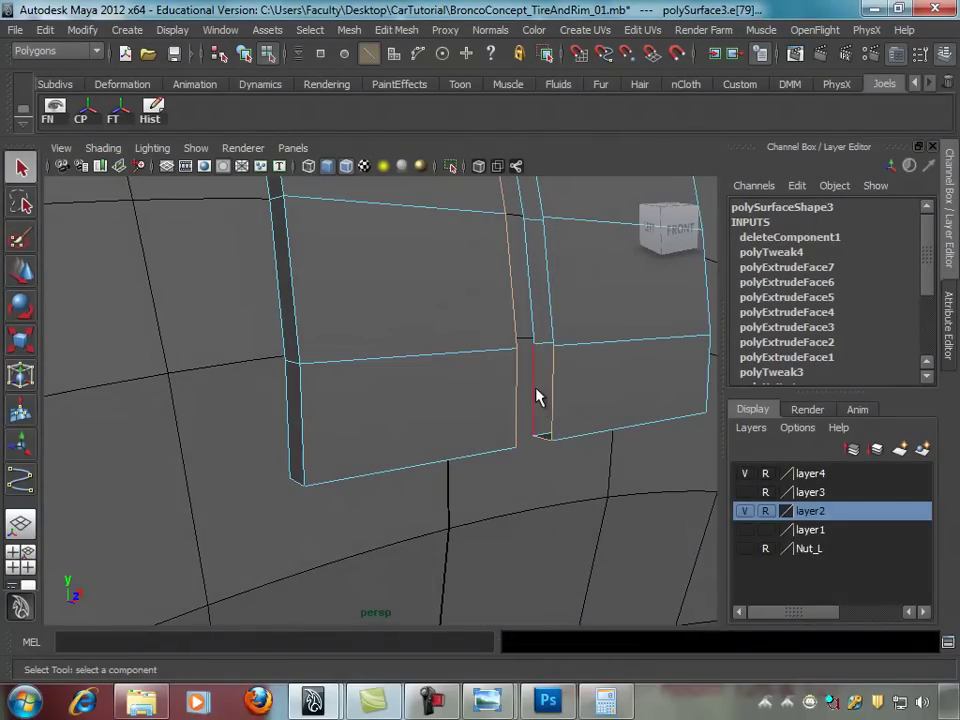
{"action": "mouse_move", "coordinate": [570, 285]}
{"action": "left_mouse_down", "text": "alt"}
{"action": "mouse_move", "coordinate": [544, 403]}
{"action": "mouse_move", "coordinate": [487, 330]}
{"action": "left_mouse_up", "text": "alt"}
{"action": "left_click_drag", "start_coordinate": [521, 277], "coordinate": [498, 356], "text": "alt"}
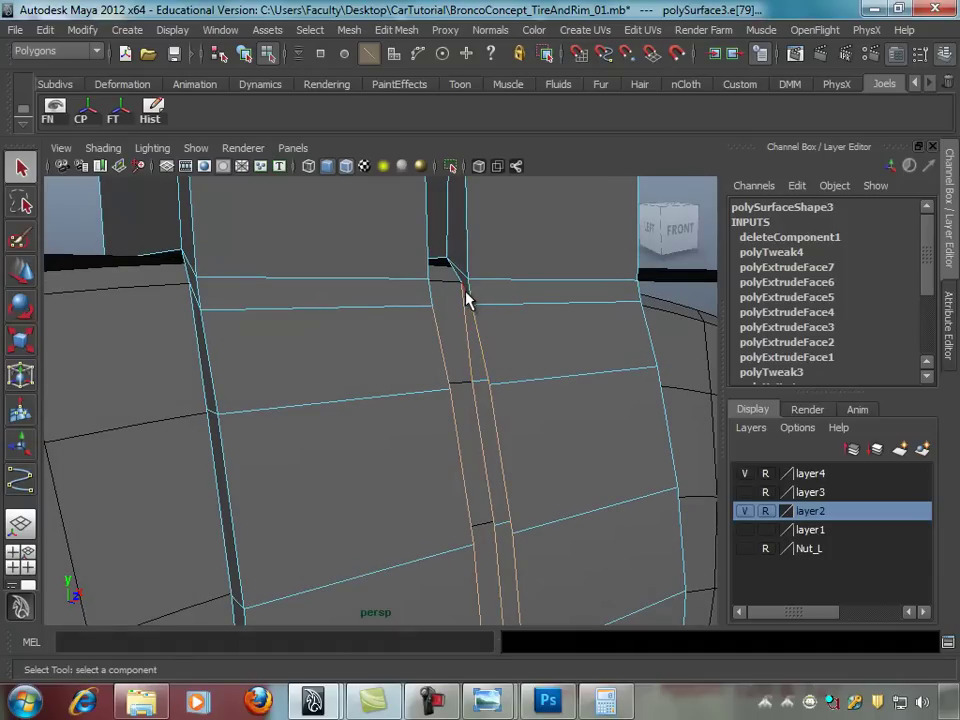
Step: Bridge the framed gap edges with Edit Mesh > Bridge set to 0 divisions
{"action": "key", "text": "f"}
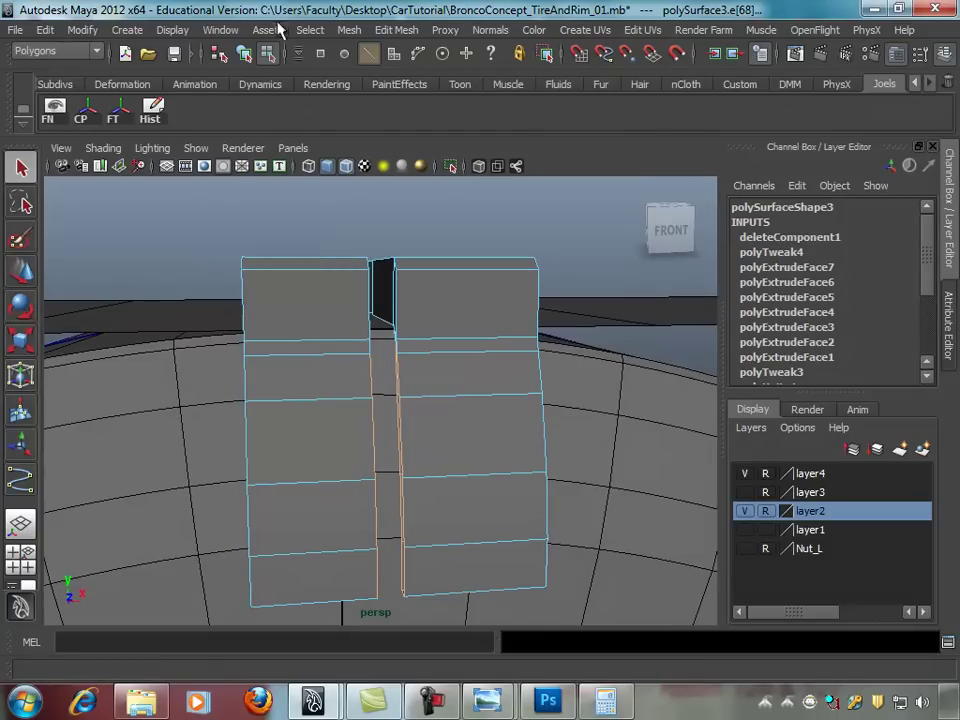
{"action": "left_click", "coordinate": [380, 30]}
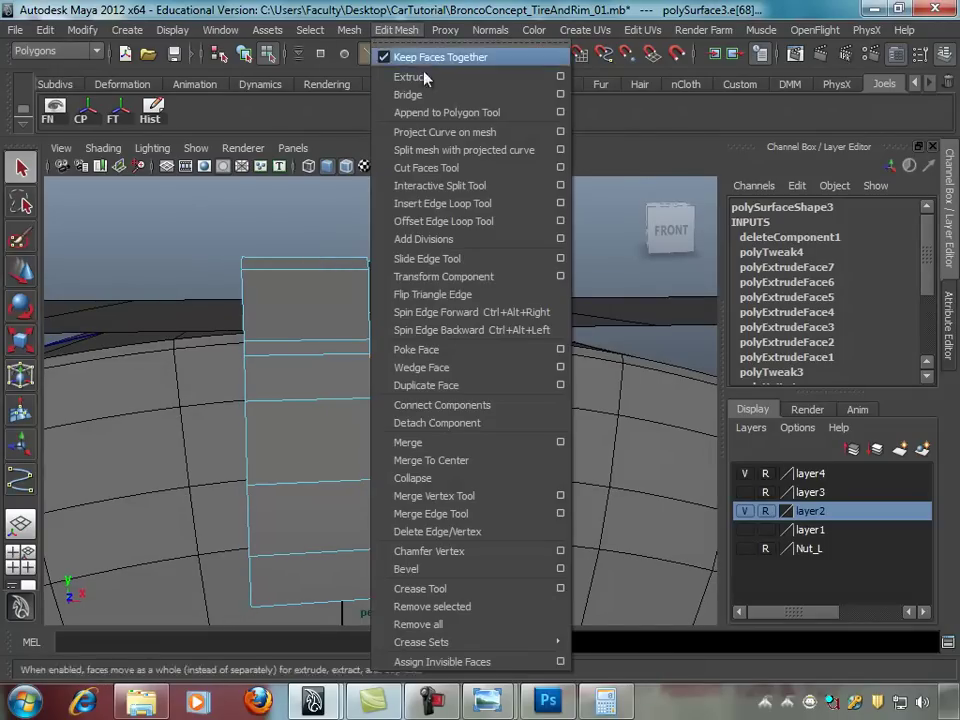
{"action": "left_click", "coordinate": [558, 94]}
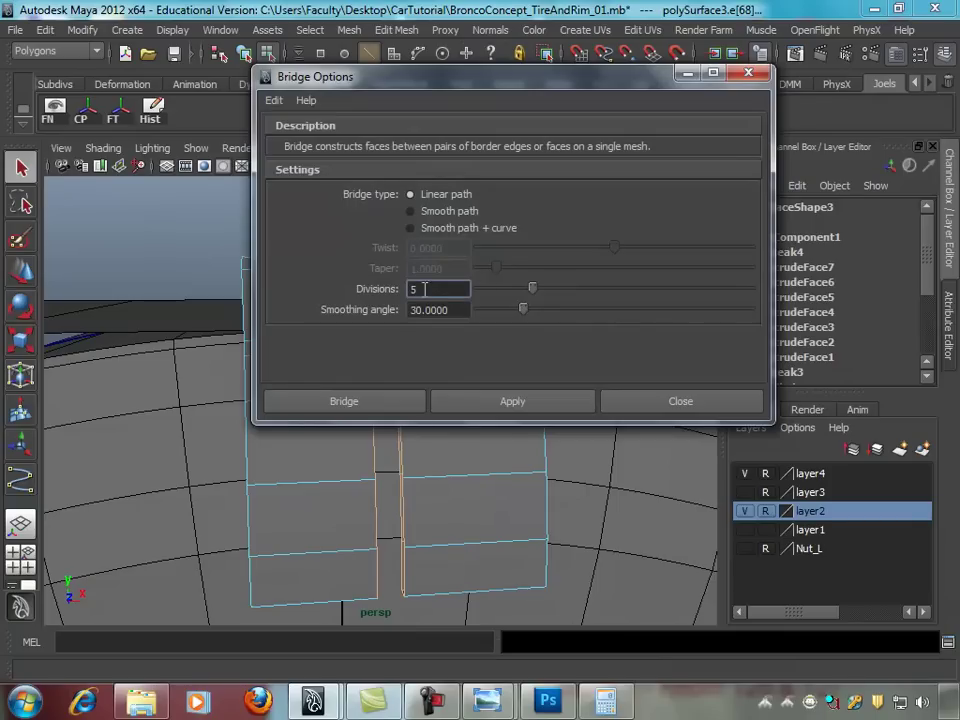
{"action": "type", "text": "0"}
{"action": "left_click", "coordinate": [538, 405]}
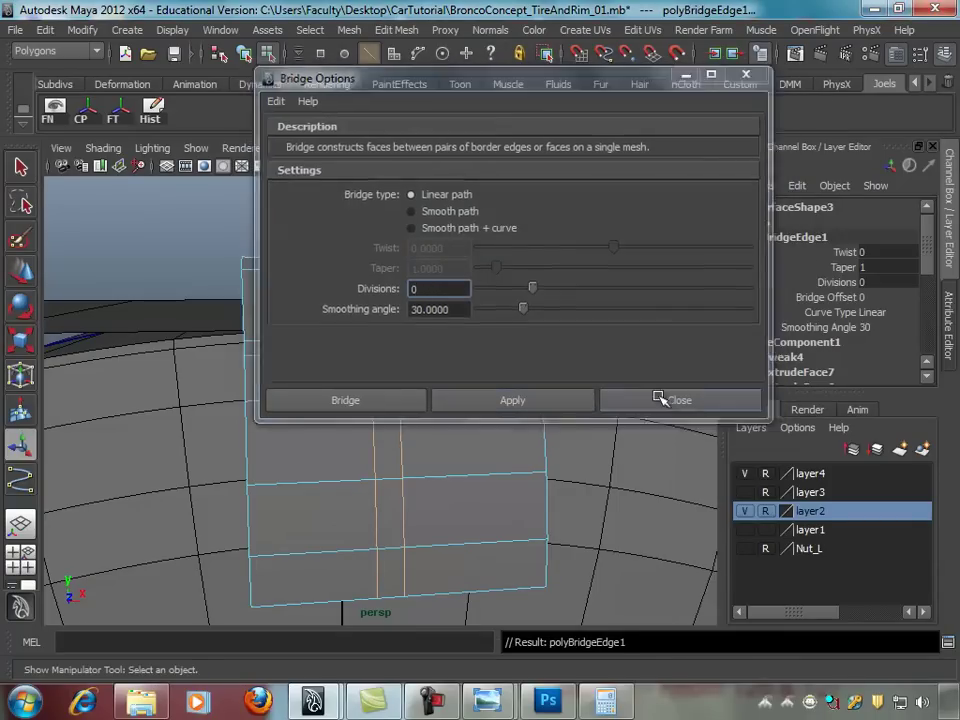
{"action": "left_click", "coordinate": [675, 400]}
Step: Inspect the bridged blocks from several angles, then undo the bridge
{"action": "key", "text": "space"}
{"action": "key", "text": "space"}
{"action": "mouse_move", "coordinate": [546, 411]}
{"action": "left_mouse_down", "text": "alt"}
{"action": "mouse_move", "coordinate": [499, 420]}
{"action": "mouse_move", "coordinate": [587, 383]}
{"action": "mouse_move", "coordinate": [611, 358]}
{"action": "mouse_move", "coordinate": [658, 349]}
{"action": "mouse_move", "coordinate": [465, 349]}
{"action": "left_mouse_up", "text": "alt"}
{"action": "right_click_drag", "start_coordinate": [465, 349], "coordinate": [320, 293], "text": "alt"}
{"action": "left_click_drag", "start_coordinate": [262, 256], "coordinate": [441, 258], "text": "alt"}
{"action": "mouse_move", "coordinate": [531, 291]}
{"action": "left_mouse_down", "text": "alt"}
{"action": "mouse_move", "coordinate": [443, 294]}
{"action": "mouse_move", "coordinate": [284, 243]}
{"action": "mouse_move", "coordinate": [225, 261]}
{"action": "mouse_move", "coordinate": [279, 285]}
{"action": "mouse_move", "coordinate": [240, 279]}
{"action": "mouse_move", "coordinate": [221, 249]}
{"action": "mouse_move", "coordinate": [193, 244]}
{"action": "mouse_move", "coordinate": [182, 259]}
{"action": "mouse_move", "coordinate": [271, 270]}
{"action": "mouse_move", "coordinate": [324, 306]}
{"action": "mouse_move", "coordinate": [298, 313]}
{"action": "mouse_move", "coordinate": [416, 315]}
{"action": "mouse_move", "coordinate": [451, 370]}
{"action": "mouse_move", "coordinate": [512, 354]}
{"action": "mouse_move", "coordinate": [481, 353]}
{"action": "mouse_move", "coordinate": [521, 326]}
{"action": "left_mouse_up", "text": "alt"}
{"action": "key", "text": "ctrl+z"}
{"action": "key", "text": "ctrl+z"}
Step: Reselect the border edges along the slot sides in edge mode
{"action": "mouse_move", "coordinate": [557, 274]}
{"action": "right_mouse_down"}
{"action": "mouse_move", "coordinate": [557, 242]}
{"action": "mouse_move", "coordinate": [547, 306]}
{"action": "right_mouse_up"}
{"action": "left_click", "coordinate": [570, 277]}
{"action": "left_click_drag", "start_coordinate": [563, 287], "coordinate": [400, 310], "text": "alt"}
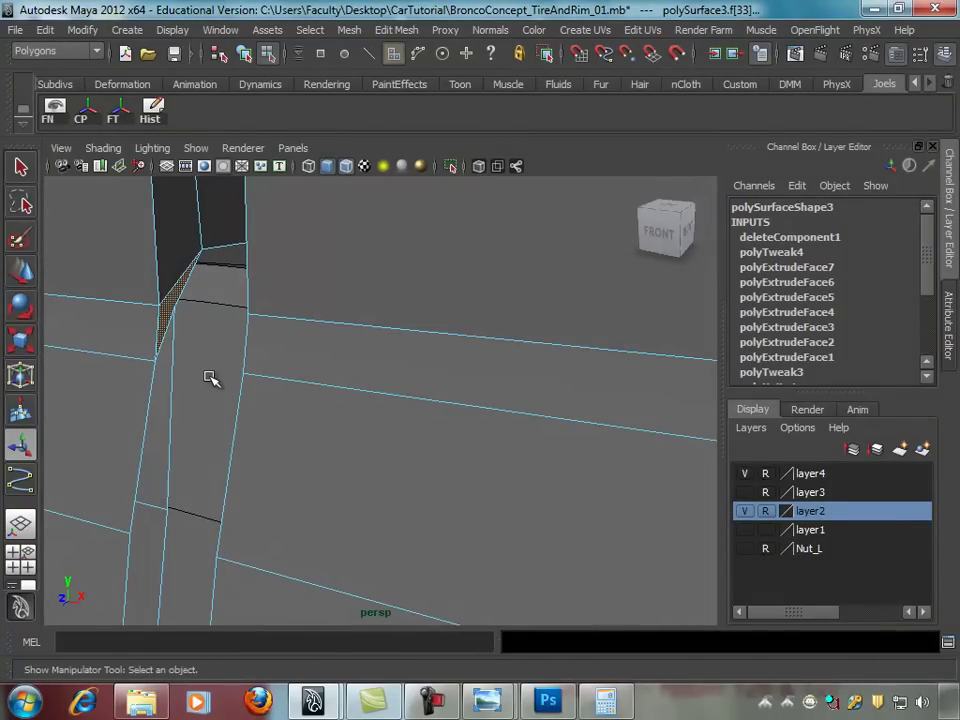
{"action": "left_click", "coordinate": [210, 378]}
{"action": "mouse_move", "coordinate": [210, 378]}
{"action": "left_mouse_down", "text": "alt"}
{"action": "mouse_move", "coordinate": [334, 347]}
{"action": "mouse_move", "coordinate": [447, 334]}
{"action": "mouse_move", "coordinate": [478, 345]}
{"action": "left_mouse_up", "text": "alt"}
{"action": "right_click_drag", "start_coordinate": [505, 280], "coordinate": [510, 230]}
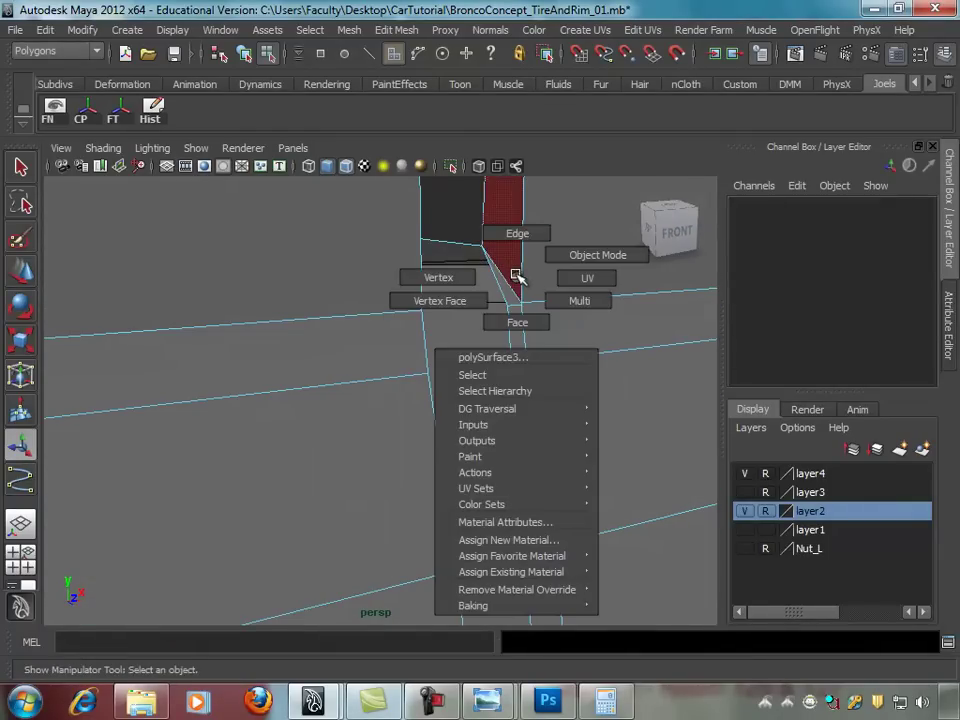
{"action": "left_click", "coordinate": [510, 292]}
{"action": "key", "text": "q"}
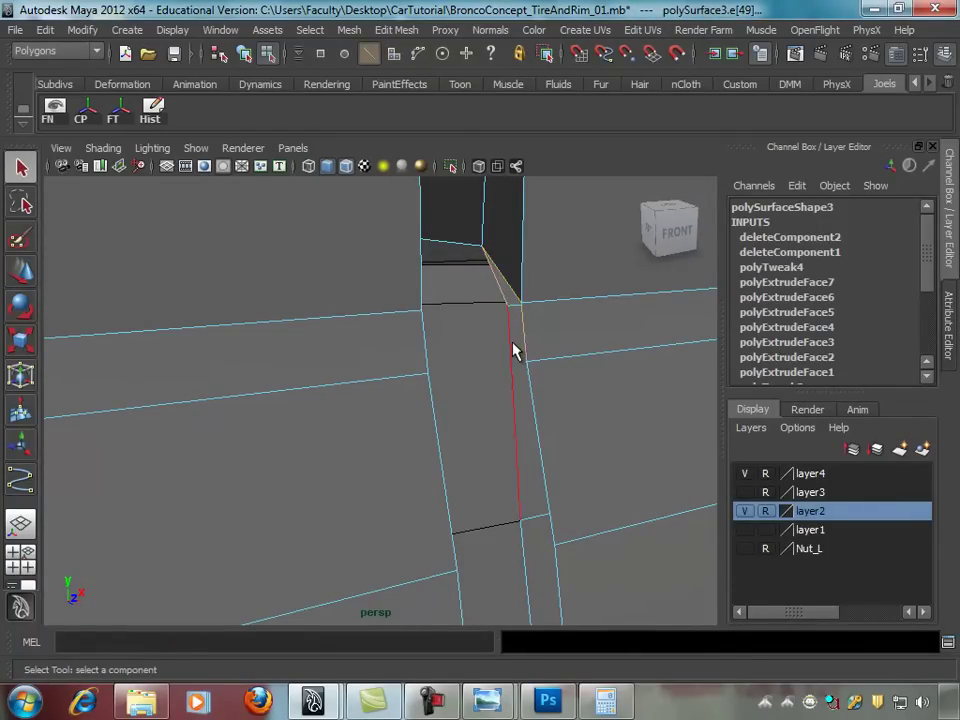
{"action": "mouse_move", "coordinate": [575, 393]}
{"action": "left_mouse_down", "text": "alt"}
{"action": "mouse_move", "coordinate": [497, 332]}
{"action": "mouse_move", "coordinate": [445, 408]}
{"action": "mouse_move", "coordinate": [497, 279]}
{"action": "mouse_move", "coordinate": [433, 407]}
{"action": "left_mouse_up", "text": "alt"}
{"action": "left_click_drag", "start_coordinate": [513, 446], "coordinate": [424, 398], "text": "alt"}
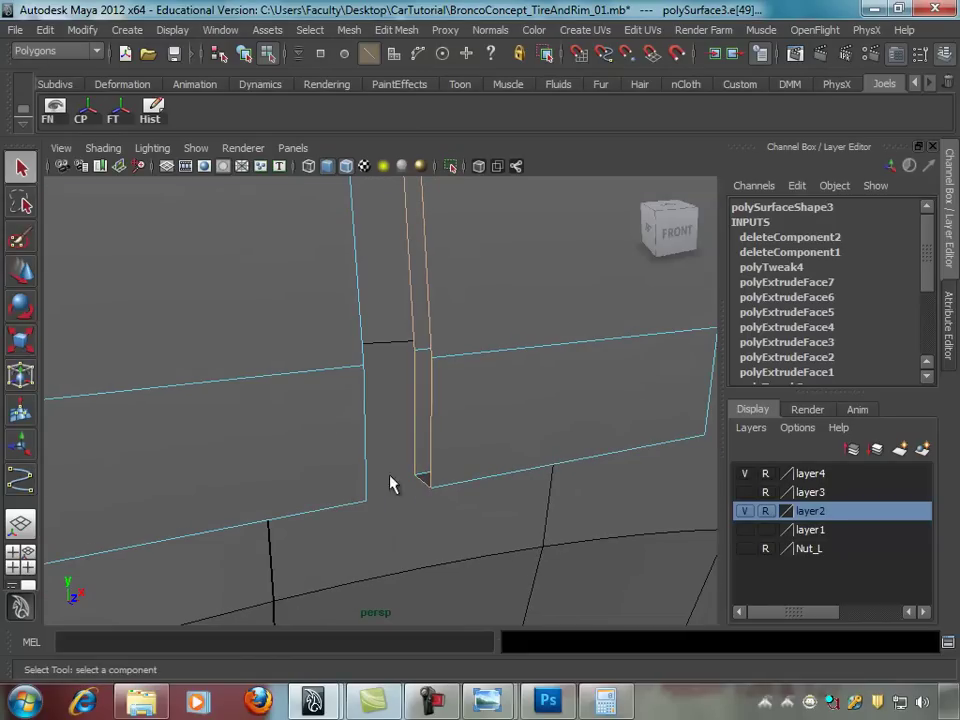
{"action": "mouse_move", "coordinate": [433, 410]}
{"action": "left_mouse_down", "text": "alt"}
{"action": "mouse_move", "coordinate": [291, 401]}
{"action": "mouse_move", "coordinate": [221, 421]}
{"action": "left_mouse_up", "text": "alt"}
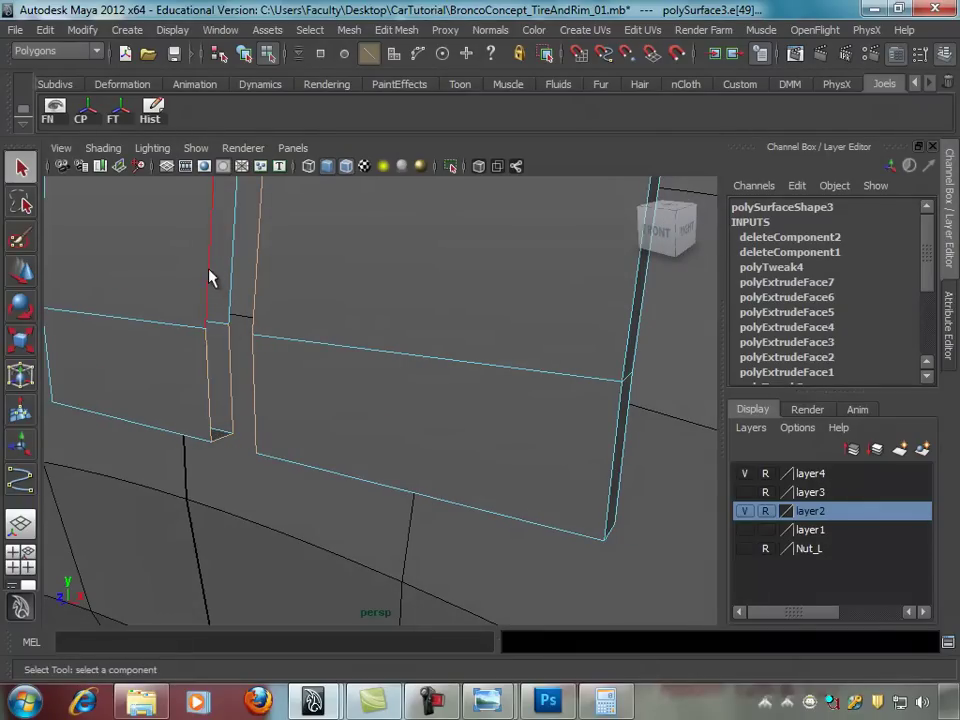
{"action": "mouse_move", "coordinate": [232, 258]}
{"action": "left_mouse_down", "text": "alt"}
{"action": "mouse_move", "coordinate": [287, 281]}
{"action": "mouse_move", "coordinate": [286, 346]}
{"action": "mouse_move", "coordinate": [315, 311]}
{"action": "mouse_move", "coordinate": [308, 375]}
{"action": "left_mouse_up", "text": "alt"}
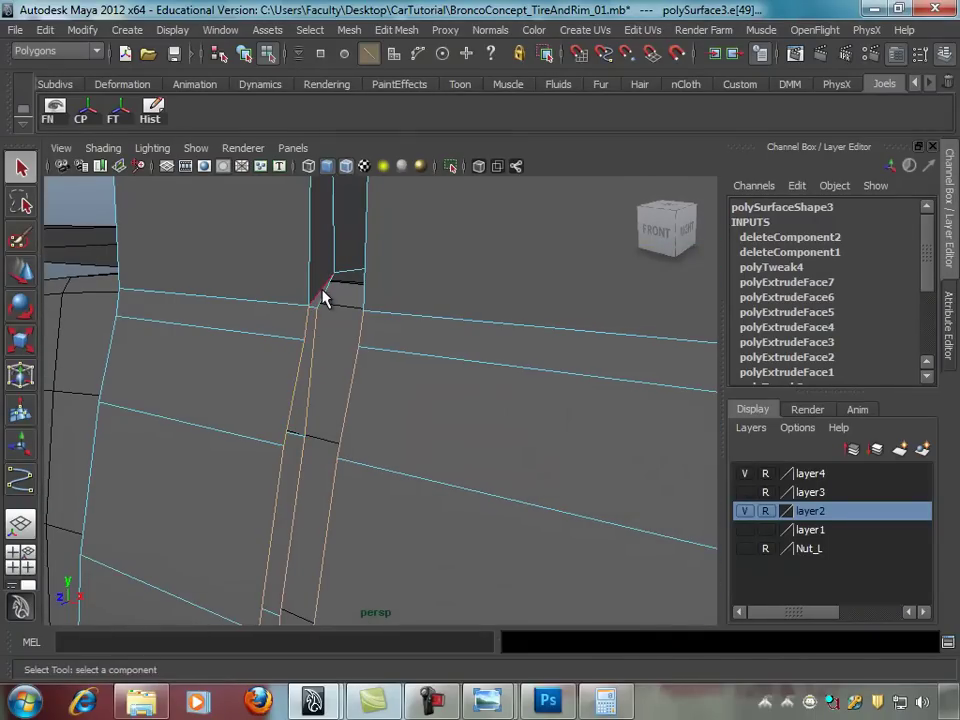
{"action": "left_click_drag", "start_coordinate": [345, 317], "coordinate": [370, 280], "text": "alt"}
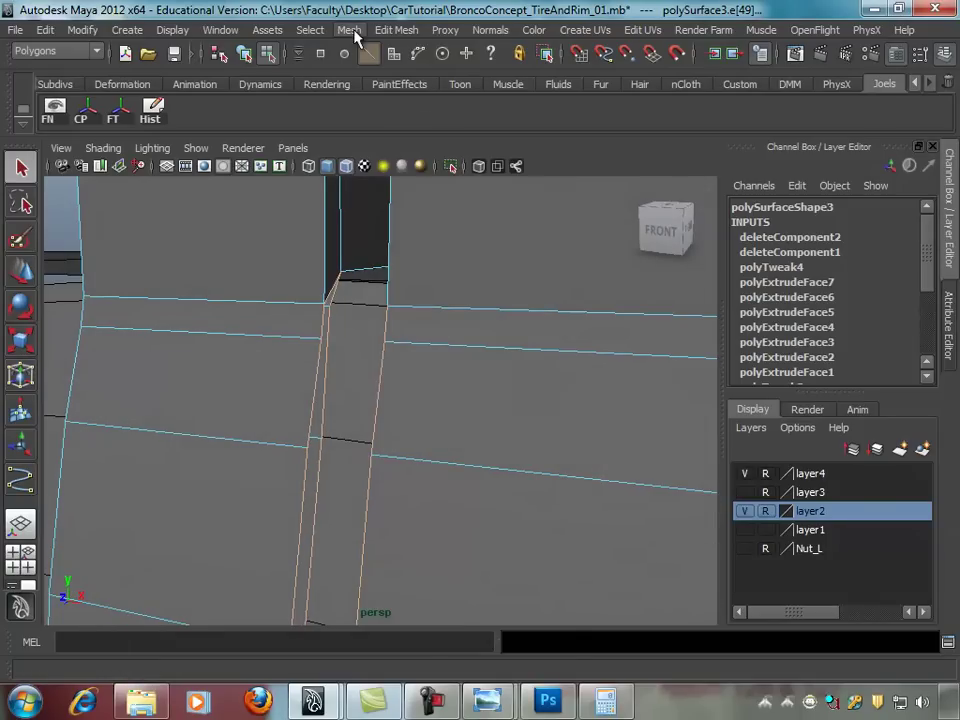
Step: Bridge the slot edges again, check the result, and undo it
{"action": "left_click", "coordinate": [396, 29]}
{"action": "left_click", "coordinate": [410, 92]}
{"action": "mouse_move", "coordinate": [500, 230]}
{"action": "left_mouse_down", "text": "alt"}
{"action": "mouse_move", "coordinate": [572, 287]}
{"action": "mouse_move", "coordinate": [624, 311]}
{"action": "mouse_move", "coordinate": [564, 294]}
{"action": "mouse_move", "coordinate": [510, 294]}
{"action": "mouse_move", "coordinate": [538, 300]}
{"action": "mouse_move", "coordinate": [465, 309]}
{"action": "mouse_move", "coordinate": [516, 294]}
{"action": "mouse_move", "coordinate": [396, 279]}
{"action": "mouse_move", "coordinate": [551, 274]}
{"action": "mouse_move", "coordinate": [422, 268]}
{"action": "left_mouse_up", "text": "alt"}
{"action": "key", "text": "ctrl+z"}
Step: Re-angle on the slot and apply Edit Mesh > Bridge to close the gap
{"action": "mouse_move", "coordinate": [422, 268]}
{"action": "right_mouse_down", "text": "alt"}
{"action": "mouse_move", "coordinate": [399, 311]}
{"action": "mouse_move", "coordinate": [396, 180]}
{"action": "right_mouse_up", "text": "alt"}
{"action": "mouse_move", "coordinate": [396, 180]}
{"action": "left_mouse_down", "text": "alt"}
{"action": "mouse_move", "coordinate": [480, 287]}
{"action": "mouse_move", "coordinate": [519, 268]}
{"action": "mouse_move", "coordinate": [577, 314]}
{"action": "mouse_move", "coordinate": [450, 285]}
{"action": "left_mouse_up", "text": "alt"}
{"action": "right_click_drag", "start_coordinate": [450, 285], "coordinate": [461, 343], "text": "alt"}
{"action": "left_click_drag", "start_coordinate": [461, 343], "coordinate": [431, 242], "text": "alt"}
{"action": "right_click_drag", "start_coordinate": [431, 242], "coordinate": [340, 248], "text": "alt"}
{"action": "mouse_move", "coordinate": [340, 248]}
{"action": "left_mouse_down", "text": "alt"}
{"action": "mouse_move", "coordinate": [420, 371]}
{"action": "mouse_move", "coordinate": [392, 362]}
{"action": "mouse_move", "coordinate": [388, 249]}
{"action": "mouse_move", "coordinate": [384, 291]}
{"action": "mouse_move", "coordinate": [360, 306]}
{"action": "mouse_move", "coordinate": [345, 165]}
{"action": "left_mouse_up", "text": "alt"}
{"action": "left_click", "coordinate": [267, 30]}
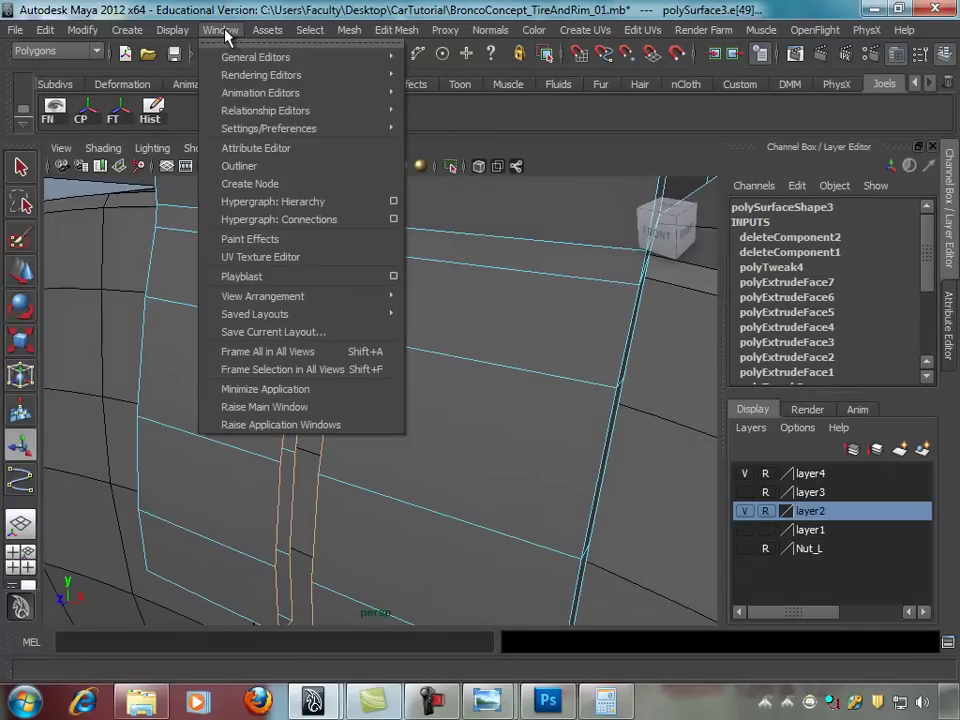
{"action": "left_click", "coordinate": [416, 96]}
{"action": "mouse_move", "coordinate": [480, 220]}
{"action": "left_mouse_down", "text": "alt"}
{"action": "mouse_move", "coordinate": [518, 264]}
{"action": "mouse_move", "coordinate": [621, 259]}
{"action": "mouse_move", "coordinate": [611, 268]}
{"action": "left_mouse_up", "text": "alt"}
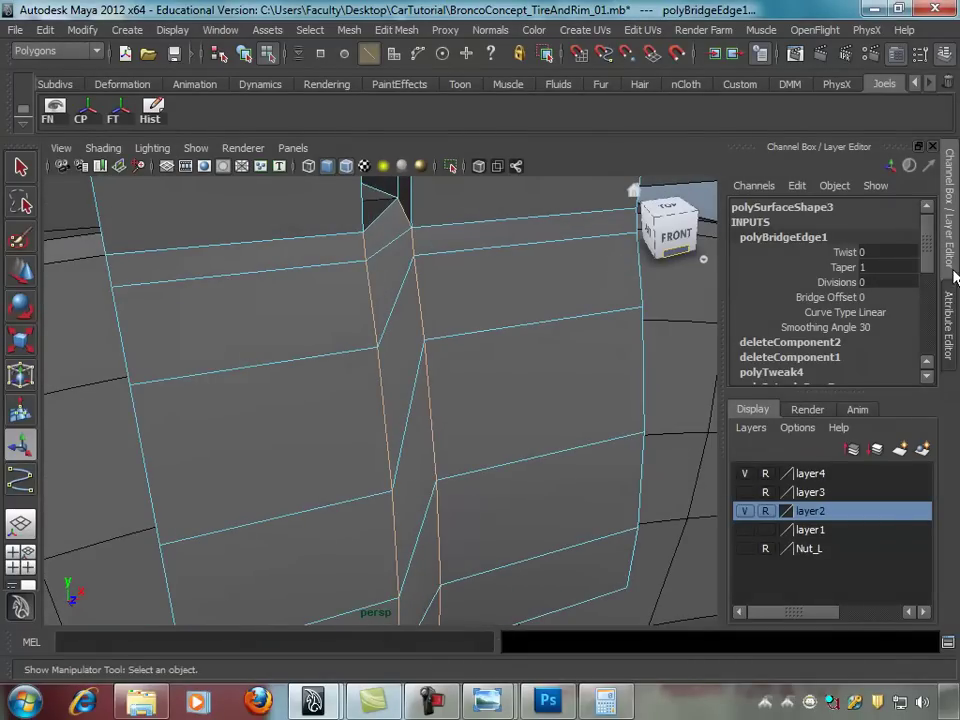
Step: Slide polyBridgeEdge1's Bridge Offset in the Channel Box, settling on 2
{"action": "left_click", "coordinate": [843, 297]}
{"action": "middle_click_drag", "start_coordinate": [671, 298], "coordinate": [594, 291]}
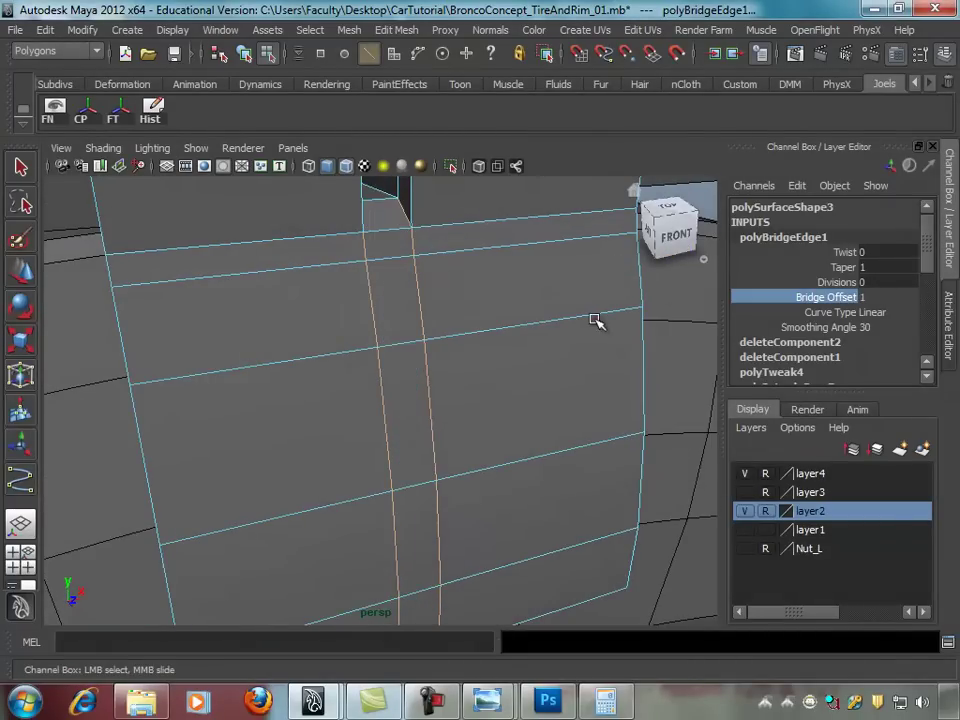
{"action": "left_click_drag", "start_coordinate": [596, 320], "coordinate": [493, 306], "text": "alt"}
{"action": "right_click_drag", "start_coordinate": [493, 306], "coordinate": [450, 300], "text": "alt"}
{"action": "mouse_move", "coordinate": [450, 300]}
{"action": "left_mouse_down", "text": "alt"}
{"action": "mouse_move", "coordinate": [525, 336]}
{"action": "mouse_move", "coordinate": [586, 320]}
{"action": "mouse_move", "coordinate": [523, 319]}
{"action": "mouse_move", "coordinate": [594, 302]}
{"action": "left_mouse_up", "text": "alt"}
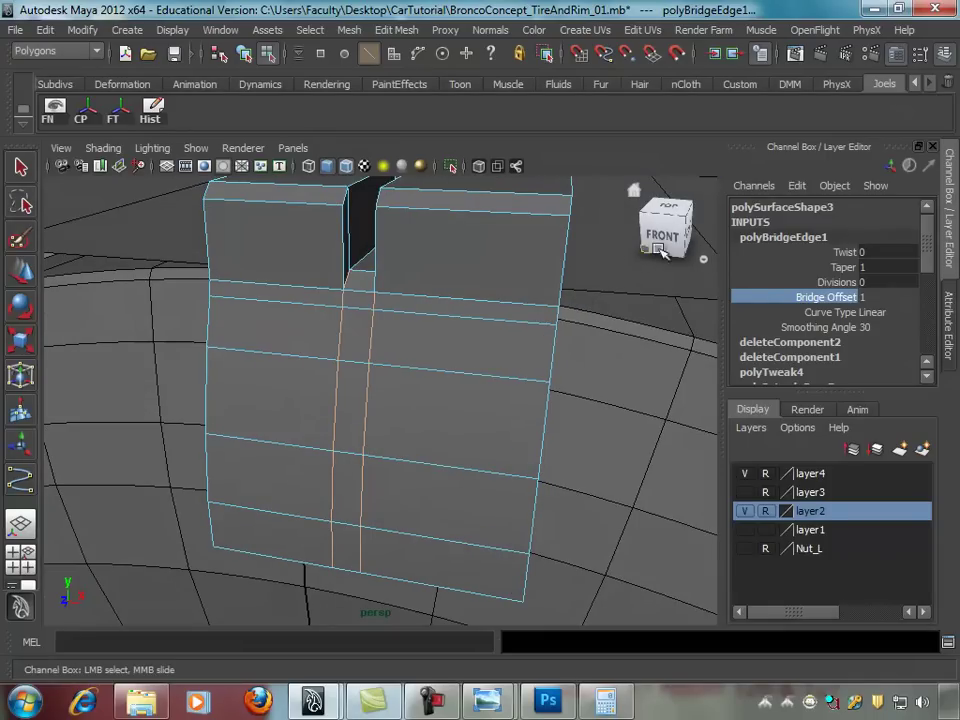
{"action": "mouse_move", "coordinate": [493, 283]}
{"action": "middle_mouse_down"}
{"action": "mouse_move", "coordinate": [557, 279]}
{"action": "mouse_move", "coordinate": [467, 279]}
{"action": "mouse_move", "coordinate": [583, 259]}
{"action": "mouse_move", "coordinate": [531, 265]}
{"action": "middle_mouse_up"}
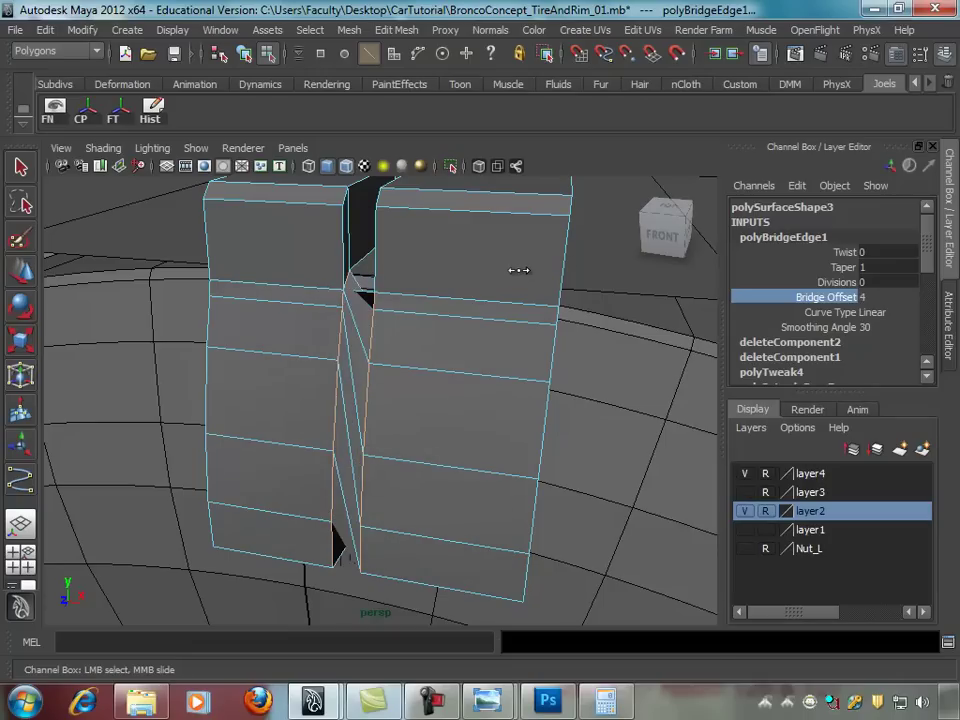
{"action": "mouse_move", "coordinate": [503, 278]}
{"action": "left_mouse_down", "text": "alt"}
{"action": "mouse_move", "coordinate": [429, 268]}
{"action": "mouse_move", "coordinate": [484, 253]}
{"action": "mouse_move", "coordinate": [516, 231]}
{"action": "mouse_move", "coordinate": [503, 287]}
{"action": "mouse_move", "coordinate": [525, 302]}
{"action": "mouse_move", "coordinate": [403, 285]}
{"action": "mouse_move", "coordinate": [523, 364]}
{"action": "mouse_move", "coordinate": [447, 299]}
{"action": "mouse_move", "coordinate": [392, 278]}
{"action": "mouse_move", "coordinate": [465, 296]}
{"action": "mouse_move", "coordinate": [447, 299]}
{"action": "mouse_move", "coordinate": [540, 306]}
{"action": "left_mouse_up", "text": "alt"}
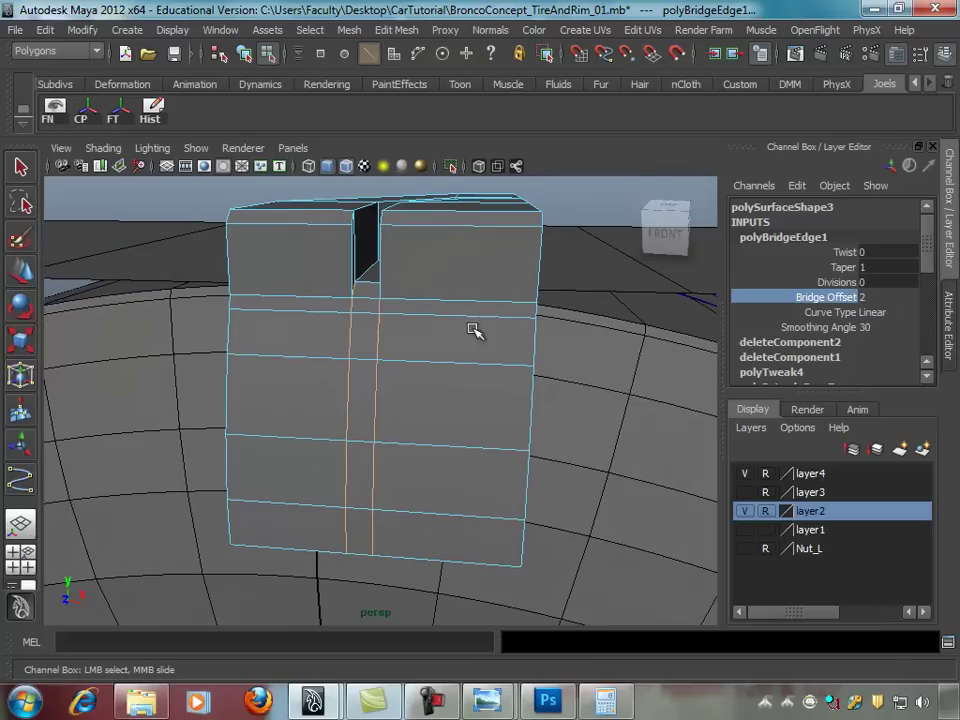
Step: View the bridged block from higher up and bring up the Ford Bronco reference photo
{"action": "right_click_drag", "start_coordinate": [440, 272], "coordinate": [384, 281]}
{"action": "left_click_drag", "start_coordinate": [440, 287], "coordinate": [516, 301], "text": "alt"}
{"action": "mouse_move", "coordinate": [471, 274]}
{"action": "left_mouse_down", "text": "alt"}
{"action": "mouse_move", "coordinate": [508, 307]}
{"action": "mouse_move", "coordinate": [418, 274]}
{"action": "mouse_move", "coordinate": [414, 360]}
{"action": "mouse_move", "coordinate": [435, 358]}
{"action": "mouse_move", "coordinate": [470, 390]}
{"action": "left_mouse_up", "text": "alt"}
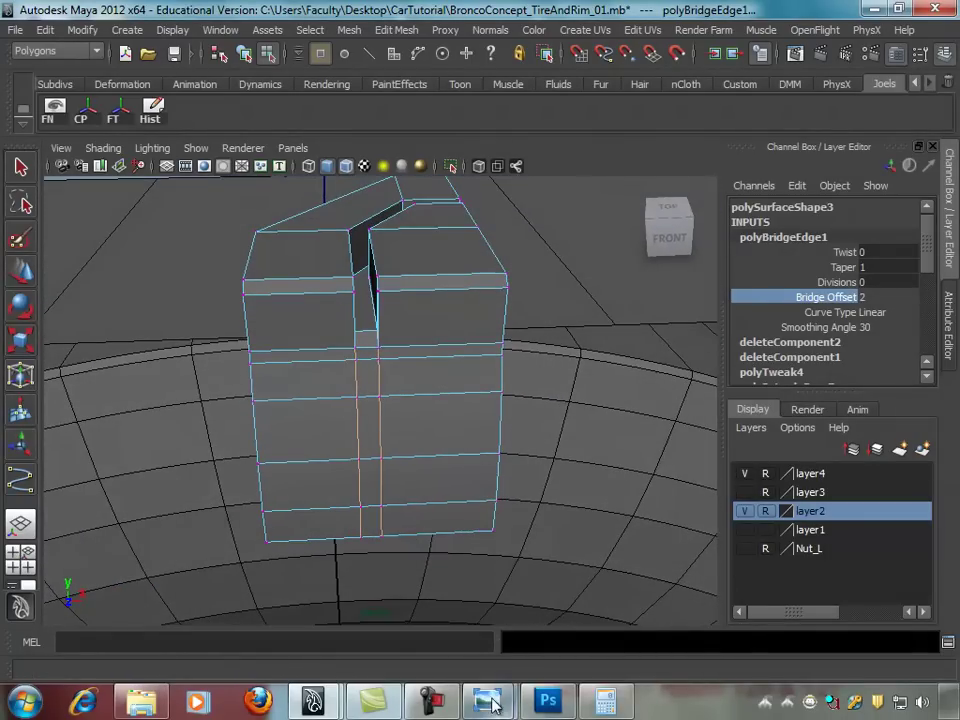
{"action": "mouse_move", "coordinate": [487, 702]}
{"action": "left_click", "coordinate": [392, 598]}
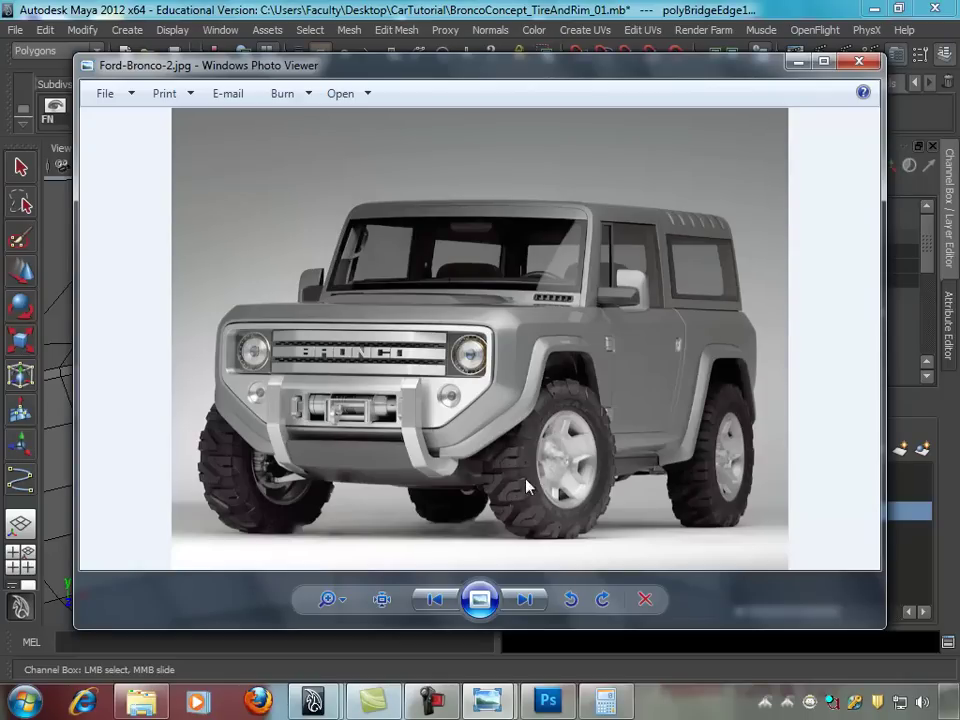
Step: Close the reference photo, select the block's left-edge vertices, and show the four-view layout
{"action": "left_click", "coordinate": [858, 61]}
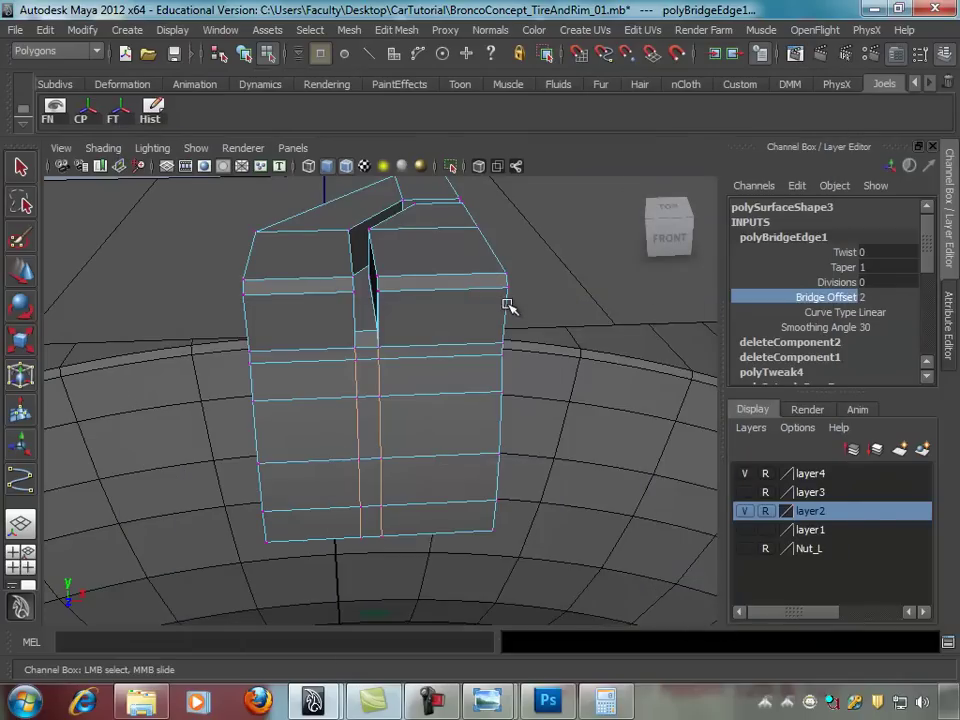
{"action": "left_click_drag", "start_coordinate": [502, 395], "coordinate": [456, 368], "text": "alt"}
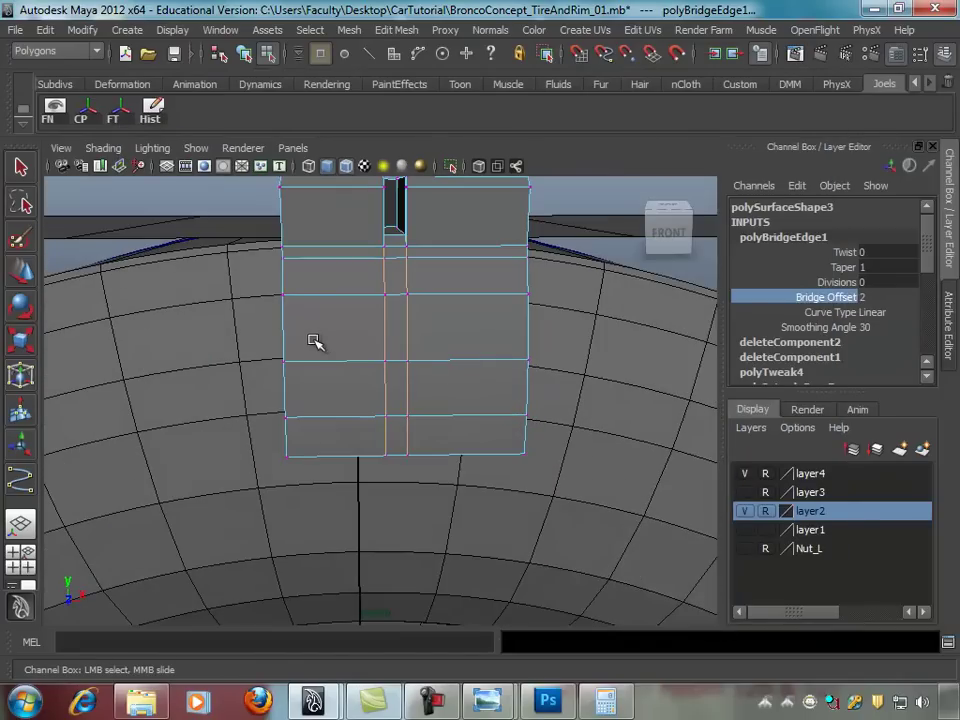
{"action": "key", "text": "t"}
{"action": "mouse_move", "coordinate": [222, 290]}
{"action": "left_mouse_down"}
{"action": "mouse_move", "coordinate": [332, 525]}
{"action": "mouse_move", "coordinate": [332, 497]}
{"action": "left_mouse_up"}
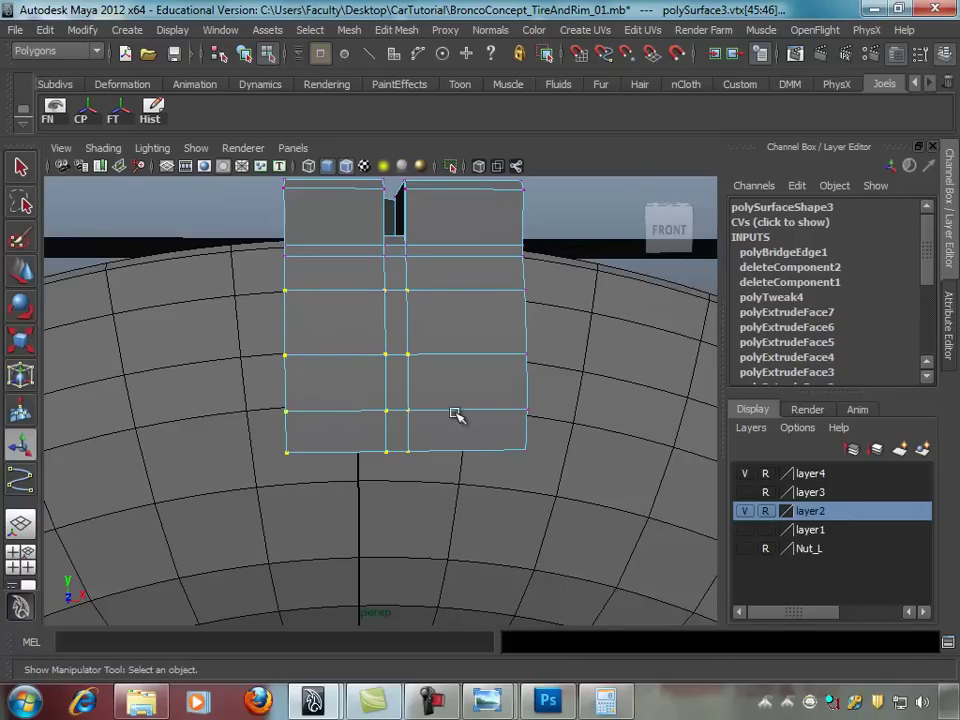
{"action": "left_click_drag", "start_coordinate": [455, 415], "coordinate": [439, 441], "text": "alt"}
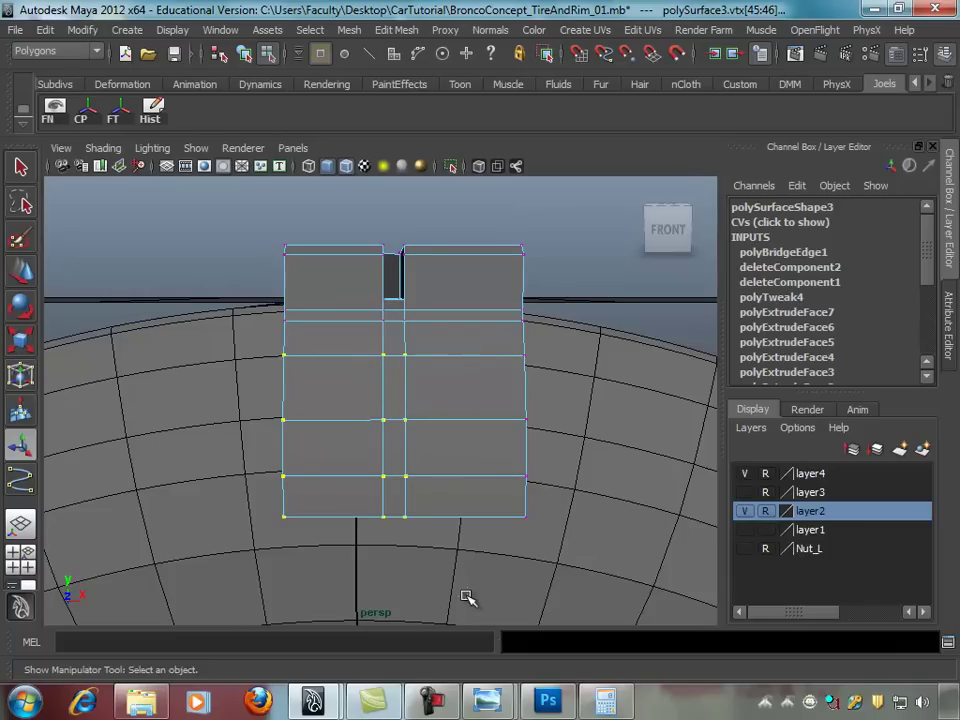
{"action": "key", "text": "space"}
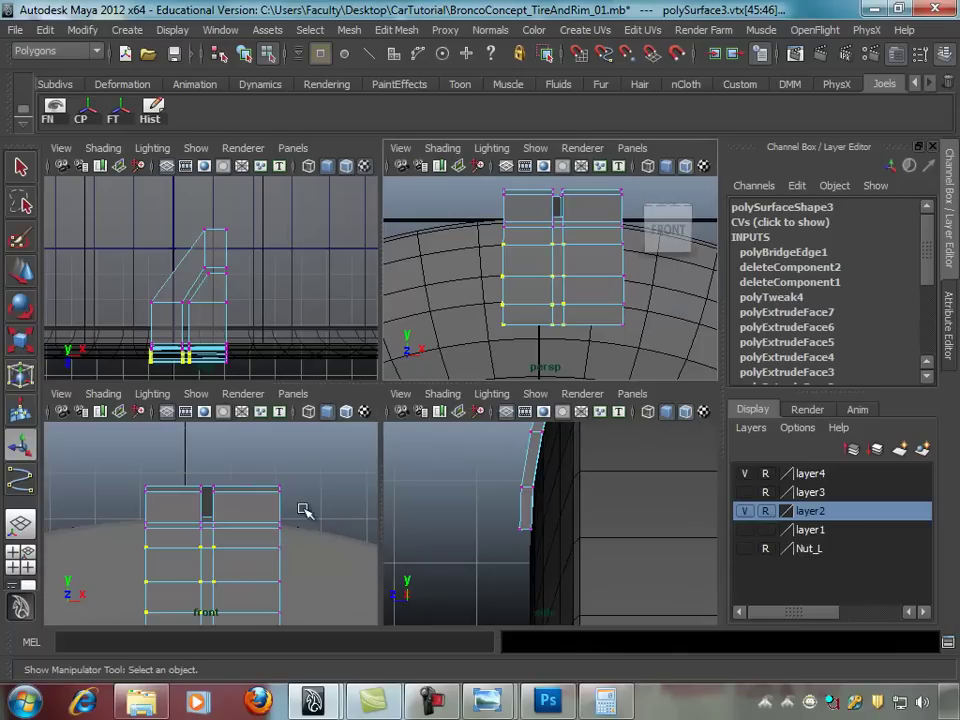
Step: Enlarge the front view, centre the block, and slide the selected vertex columns sideways
{"action": "key", "text": "space"}
{"action": "scroll", "coordinate": [394, 287], "scroll_direction": "down", "scroll_amount": 2}
{"action": "scroll", "coordinate": [531, 454], "scroll_direction": "up", "scroll_amount": 2}
{"action": "middle_click_drag", "start_coordinate": [531, 454], "coordinate": [468, 312], "text": "alt"}
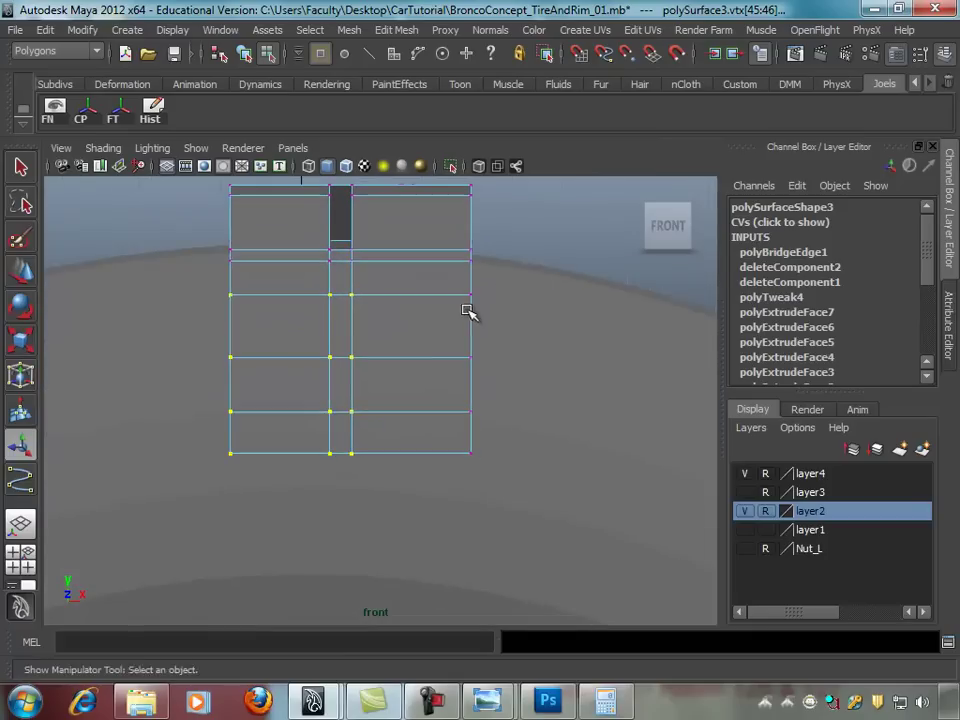
{"action": "scroll", "coordinate": [414, 386], "scroll_direction": "up", "scroll_amount": 2}
{"action": "scroll", "coordinate": [429, 439], "scroll_direction": "up", "scroll_amount": 1}
{"action": "key", "text": "w"}
{"action": "scroll", "coordinate": [378, 382], "scroll_direction": "down", "scroll_amount": 2}
{"action": "left_click_drag", "start_coordinate": [380, 383], "coordinate": [393, 375]}
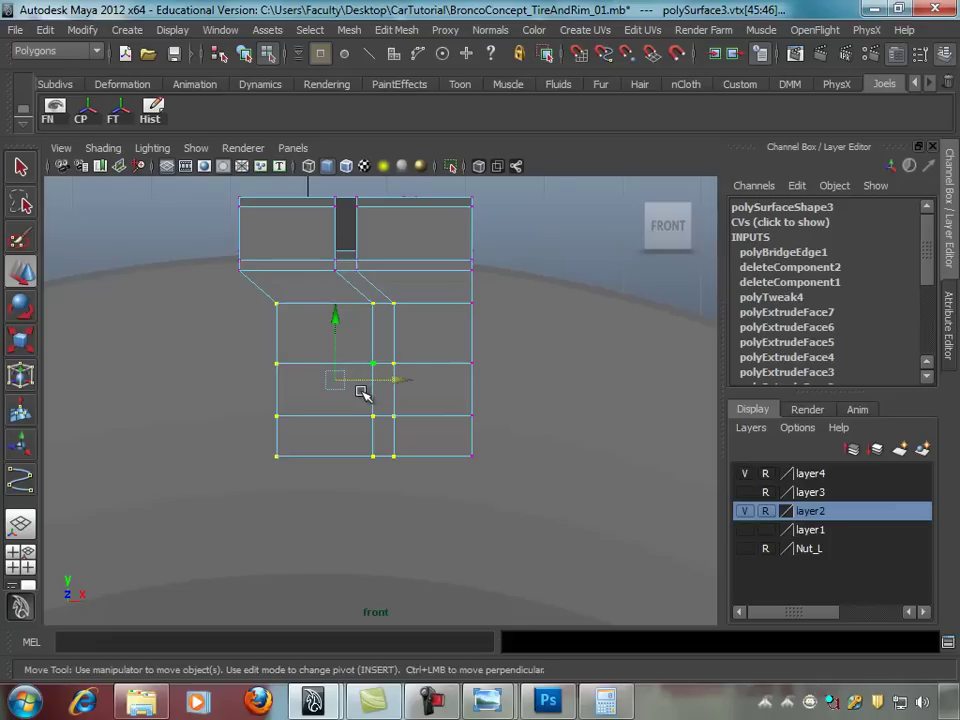
Step: Shift the lower vertex rows right to slant the block, compare with the photo, then undo
{"action": "left_click_drag", "start_coordinate": [300, 305], "coordinate": [421, 330], "text": "ctrl"}
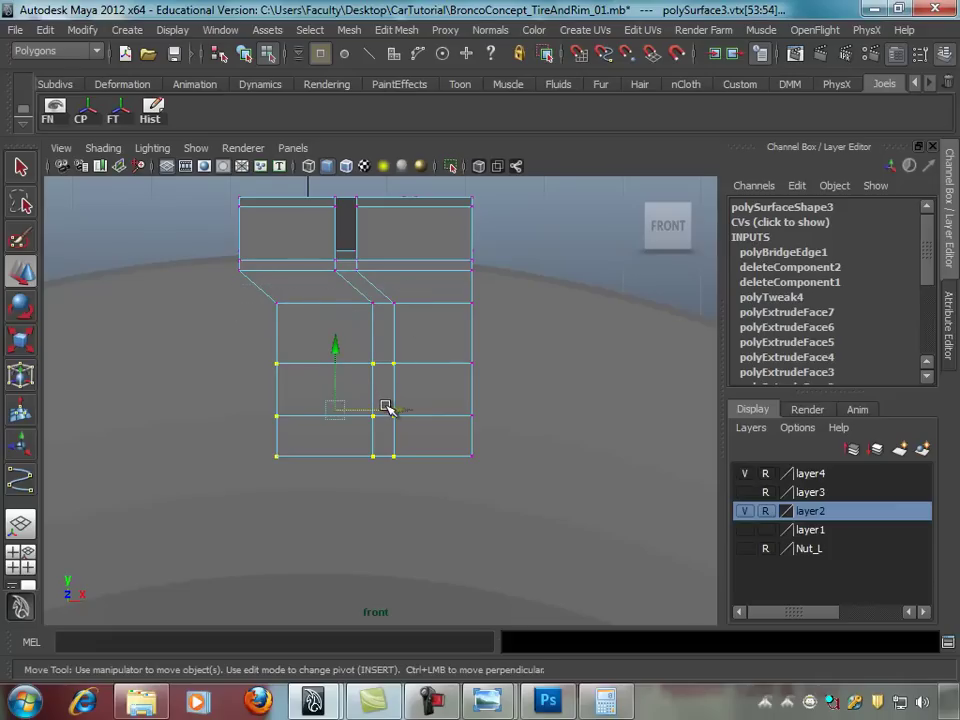
{"action": "left_click_drag", "start_coordinate": [388, 408], "coordinate": [421, 408]}
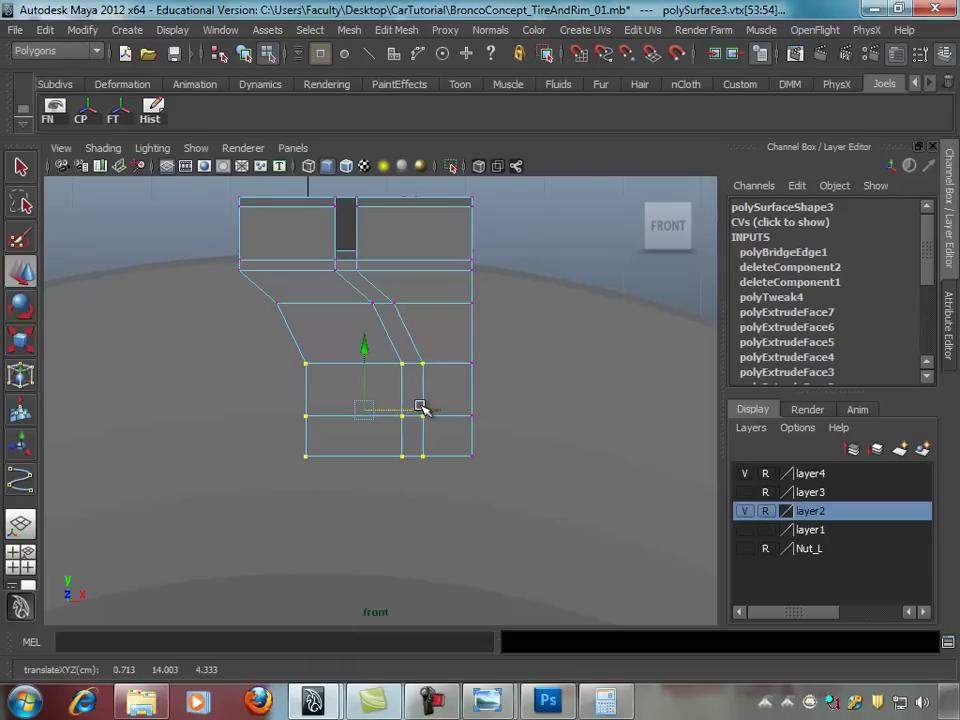
{"action": "left_click_drag", "start_coordinate": [255, 349], "coordinate": [398, 364]}
{"action": "left_click_drag", "start_coordinate": [388, 437], "coordinate": [414, 437]}
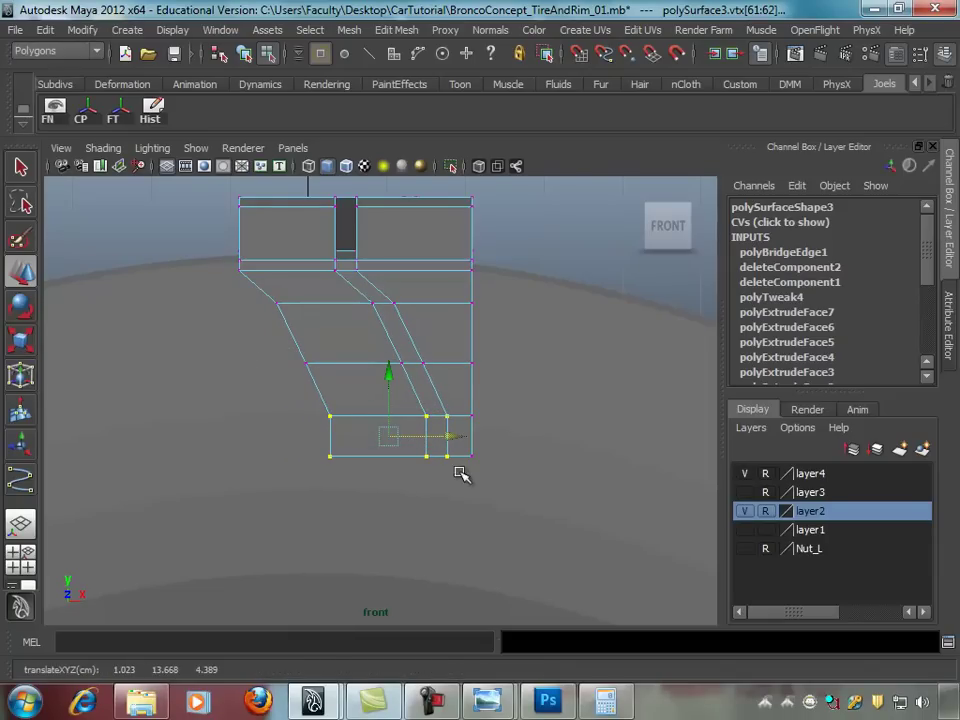
{"action": "left_click_drag", "start_coordinate": [310, 470], "coordinate": [360, 395]}
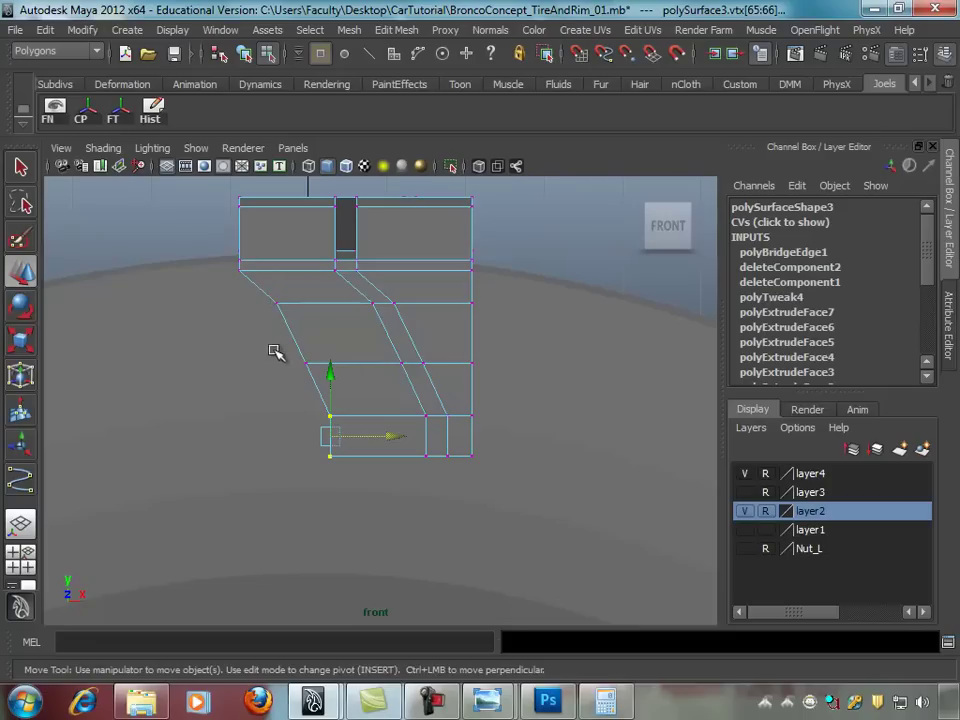
{"action": "left_click_drag", "start_coordinate": [405, 475], "coordinate": [467, 395], "text": "shift"}
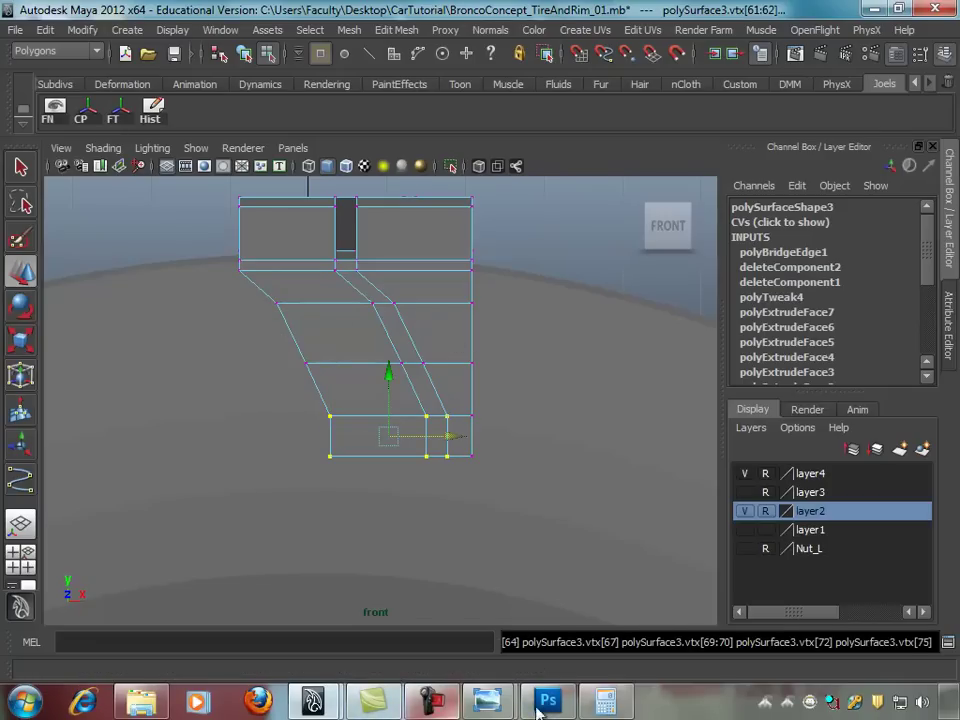
{"action": "left_click", "coordinate": [420, 594]}
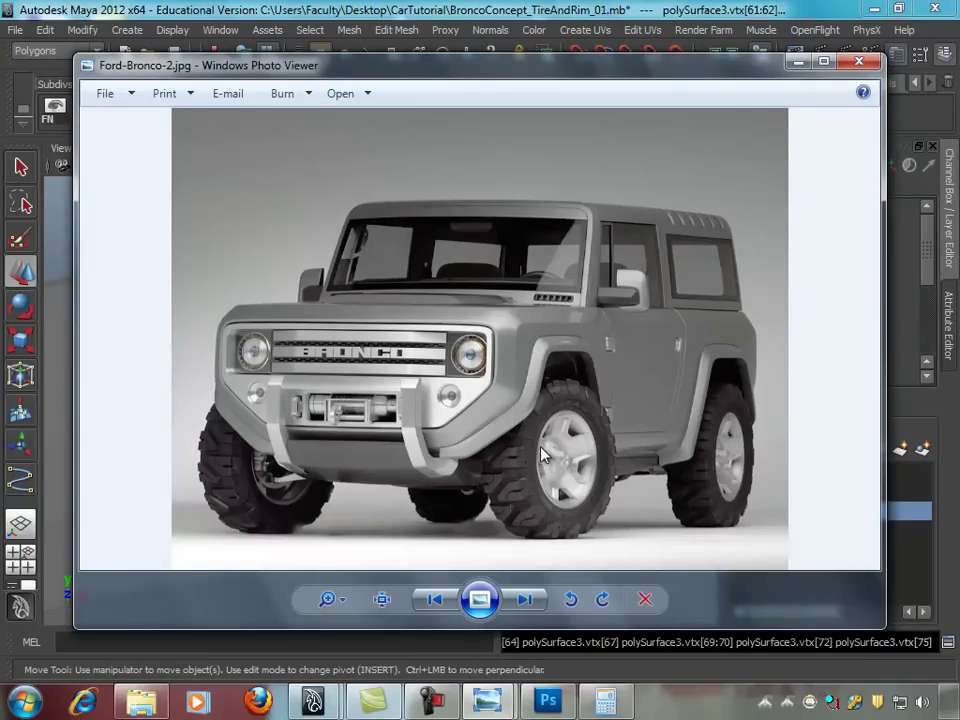
{"action": "left_click", "coordinate": [797, 62]}
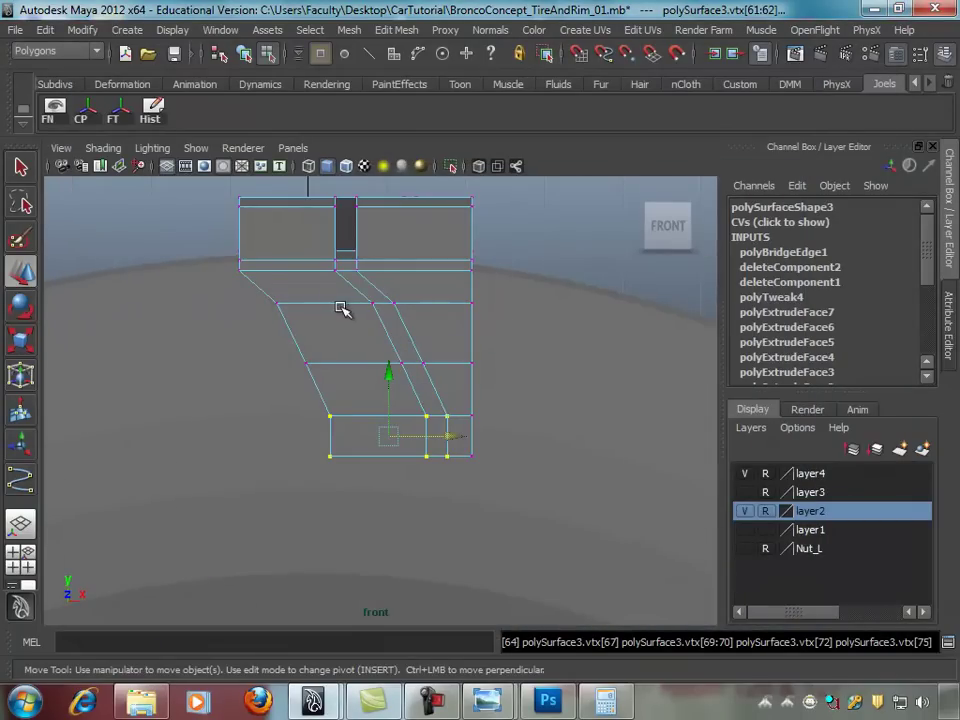
{"action": "key", "text": "ctrl+z"}
{"action": "key", "text": "ctrl+z"}
{"action": "key", "text": "ctrl+z"}
Step: Slide the lower-left and bottom two rows of vertices right, tapering the bottom segment
{"action": "left_click", "coordinate": [175, 370]}
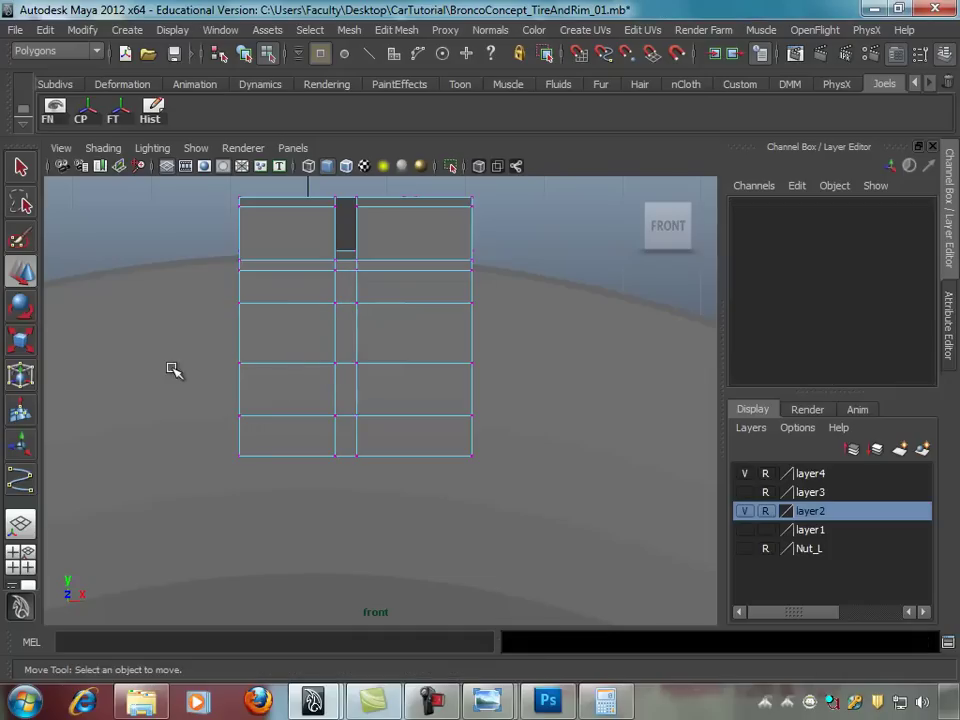
{"action": "left_click_drag", "start_coordinate": [387, 483], "coordinate": [387, 483]}
{"action": "left_click_drag", "start_coordinate": [360, 410], "coordinate": [411, 410]}
{"action": "mouse_move", "coordinate": [247, 373]}
{"action": "left_mouse_down"}
{"action": "mouse_move", "coordinate": [424, 476]}
{"action": "mouse_move", "coordinate": [431, 439]}
{"action": "mouse_move", "coordinate": [456, 438]}
{"action": "left_mouse_up"}
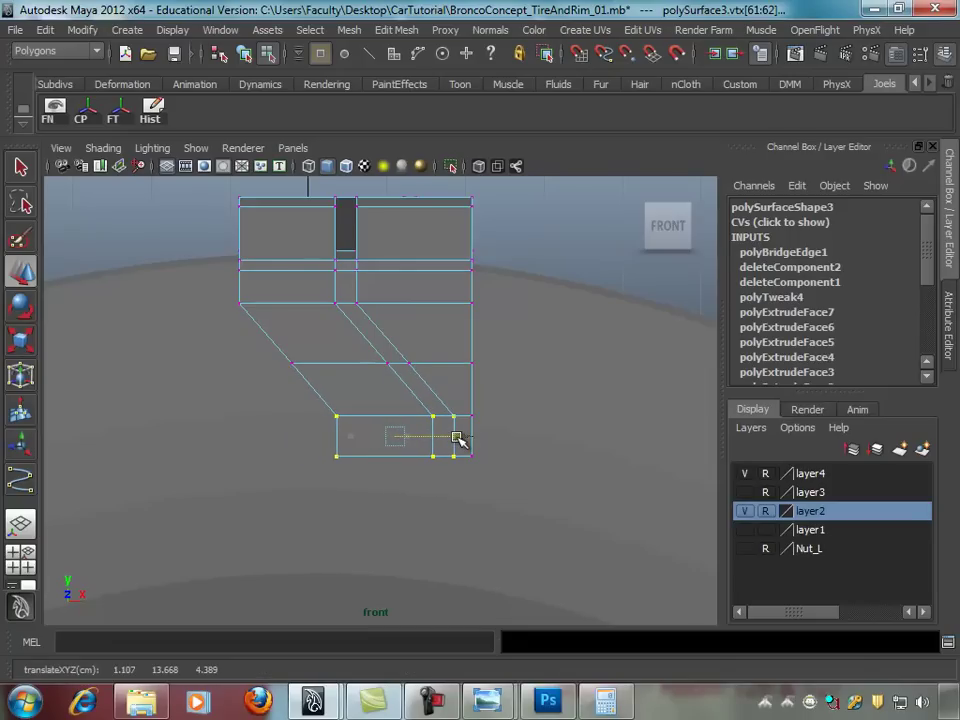
{"action": "left_click", "coordinate": [336, 456]}
{"action": "left_click_drag", "start_coordinate": [404, 455], "coordinate": [420, 458]}
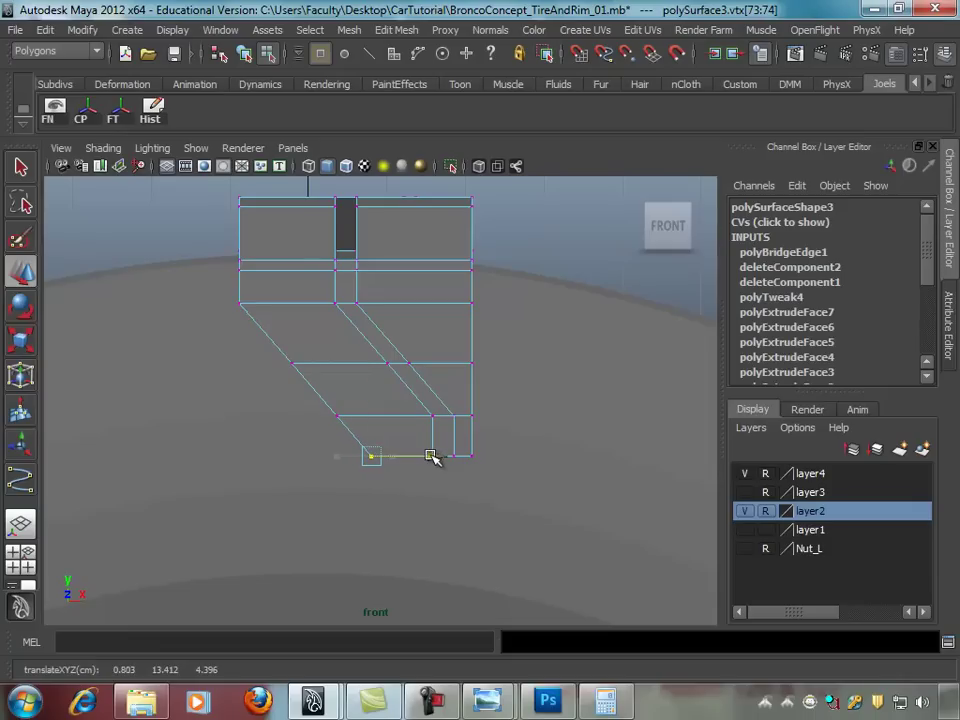
{"action": "right_click_drag", "start_coordinate": [549, 402], "coordinate": [487, 415], "text": "alt"}
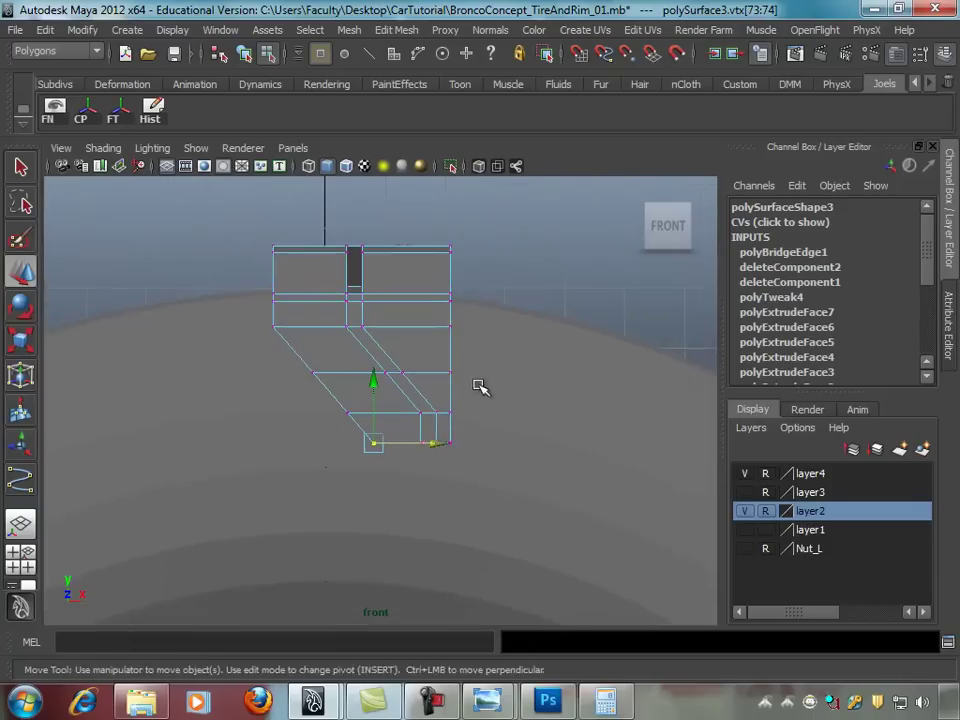
{"action": "left_click", "coordinate": [510, 366]}
{"action": "right_click_drag", "start_coordinate": [510, 366], "coordinate": [439, 360], "text": "alt"}
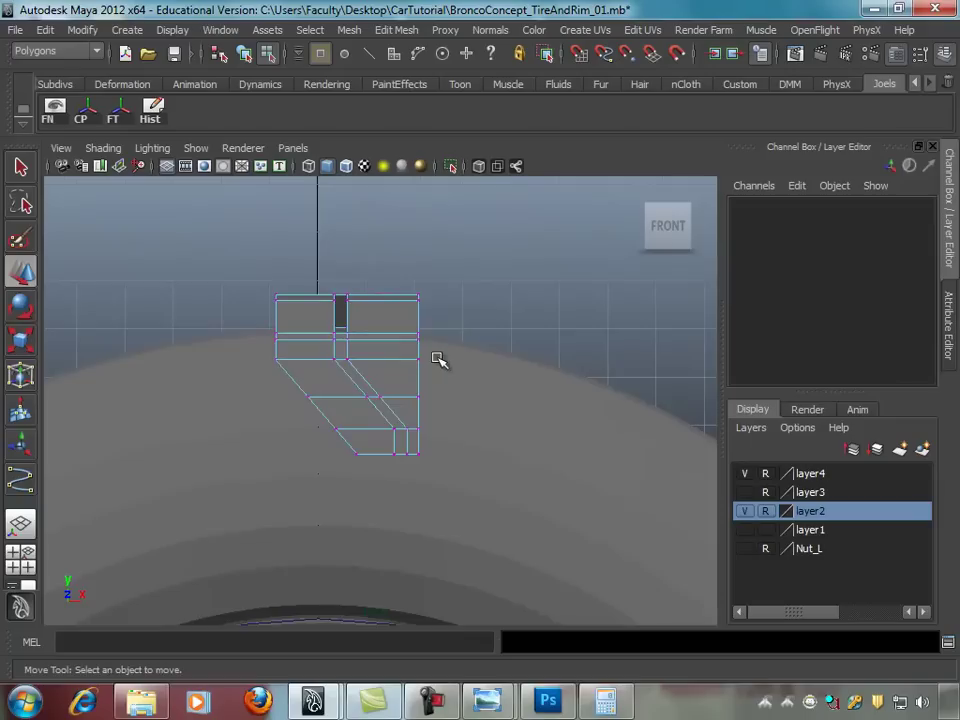
Step: Select the tread block in the perspective view, hide layer4, and orbit out to the whole tire
{"action": "left_click_drag", "start_coordinate": [250, 480], "coordinate": [463, 300]}
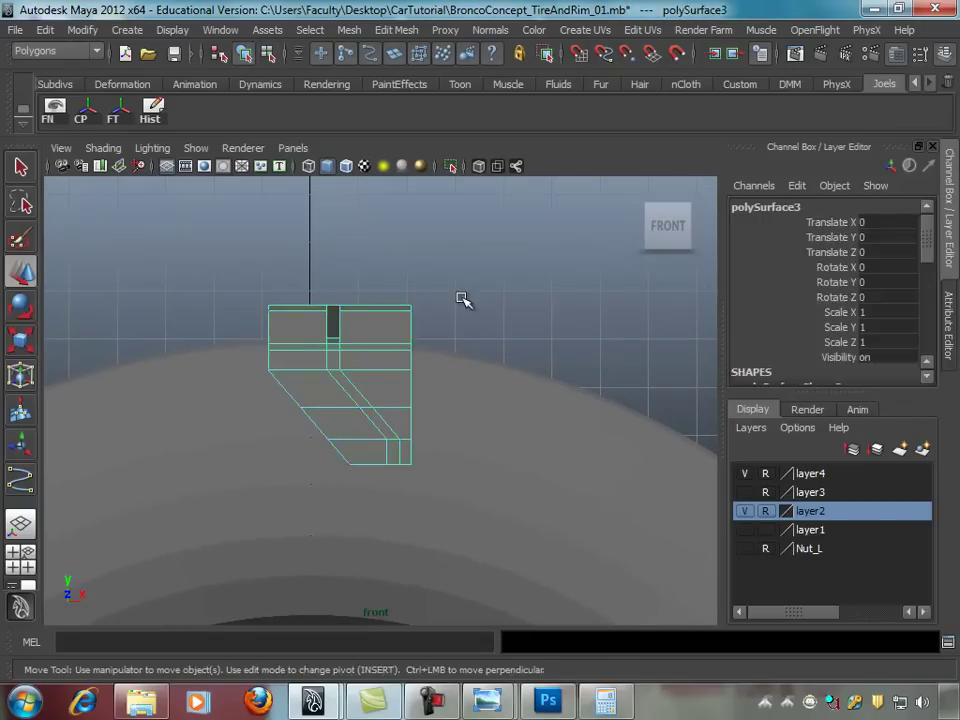
{"action": "key", "text": "space"}
{"action": "key", "text": "space"}
{"action": "mouse_move", "coordinate": [568, 321]}
{"action": "left_mouse_down", "text": "alt"}
{"action": "mouse_move", "coordinate": [465, 360]}
{"action": "mouse_move", "coordinate": [533, 341]}
{"action": "mouse_move", "coordinate": [546, 403]}
{"action": "left_mouse_up", "text": "alt"}
{"action": "right_click_drag", "start_coordinate": [546, 403], "coordinate": [469, 366], "text": "alt"}
{"action": "mouse_move", "coordinate": [469, 366]}
{"action": "left_mouse_down", "text": "alt"}
{"action": "mouse_move", "coordinate": [401, 442]}
{"action": "mouse_move", "coordinate": [452, 362]}
{"action": "mouse_move", "coordinate": [440, 387]}
{"action": "mouse_move", "coordinate": [411, 364]}
{"action": "mouse_move", "coordinate": [384, 371]}
{"action": "mouse_move", "coordinate": [358, 360]}
{"action": "mouse_move", "coordinate": [476, 382]}
{"action": "mouse_move", "coordinate": [398, 372]}
{"action": "left_mouse_up", "text": "alt"}
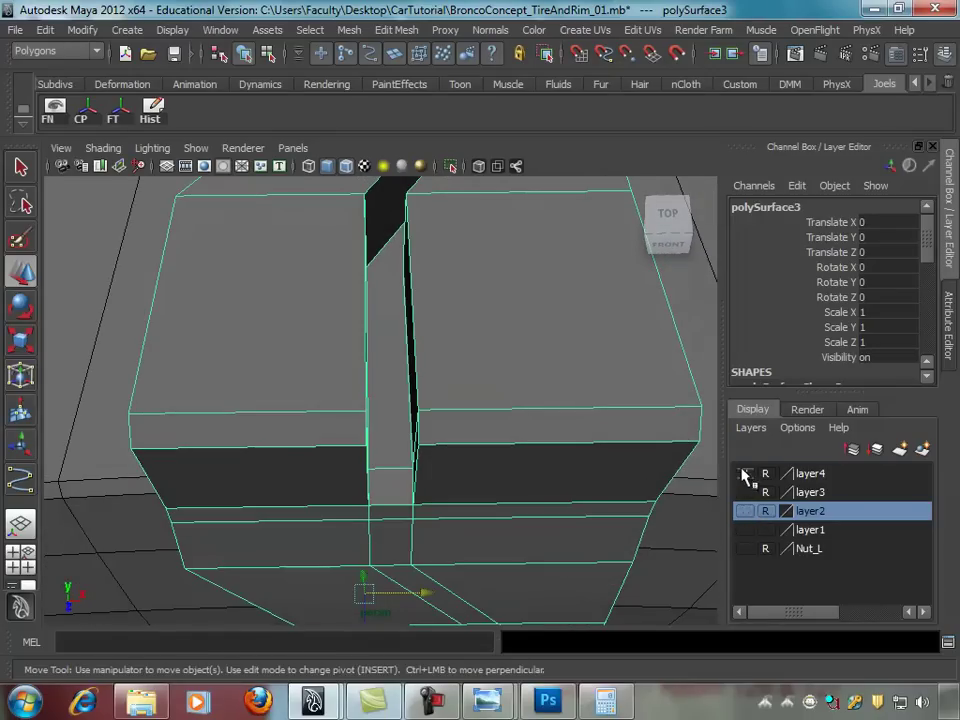
{"action": "left_click", "coordinate": [743, 473]}
{"action": "left_click_drag", "start_coordinate": [531, 433], "coordinate": [557, 435], "text": "alt"}
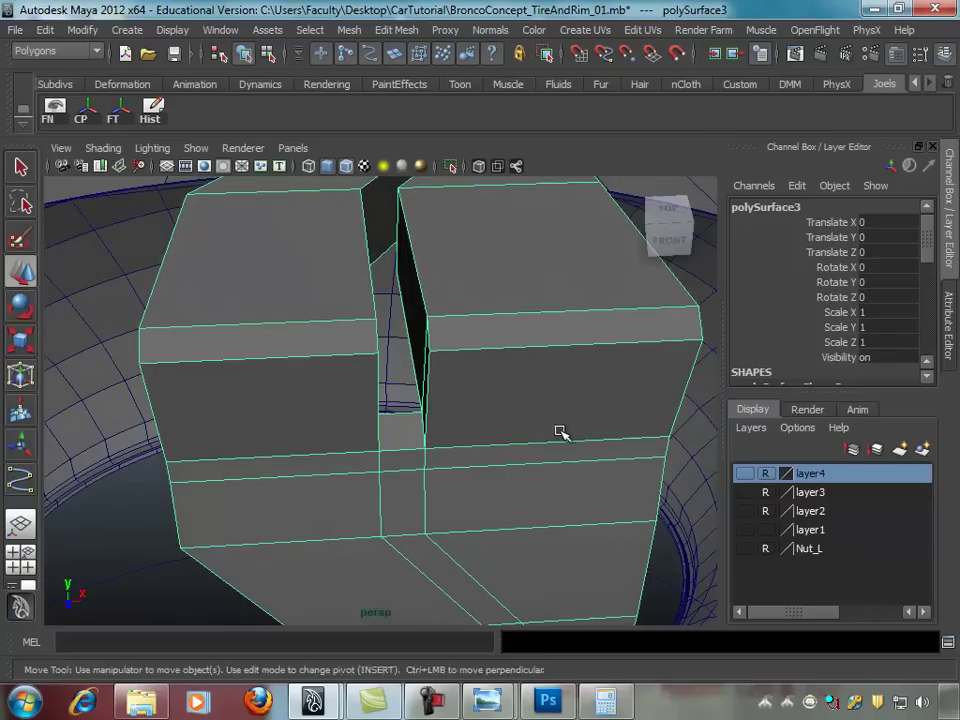
{"action": "right_click_drag", "start_coordinate": [557, 435], "coordinate": [460, 429], "text": "alt"}
{"action": "left_click_drag", "start_coordinate": [460, 429], "coordinate": [527, 366], "text": "alt"}
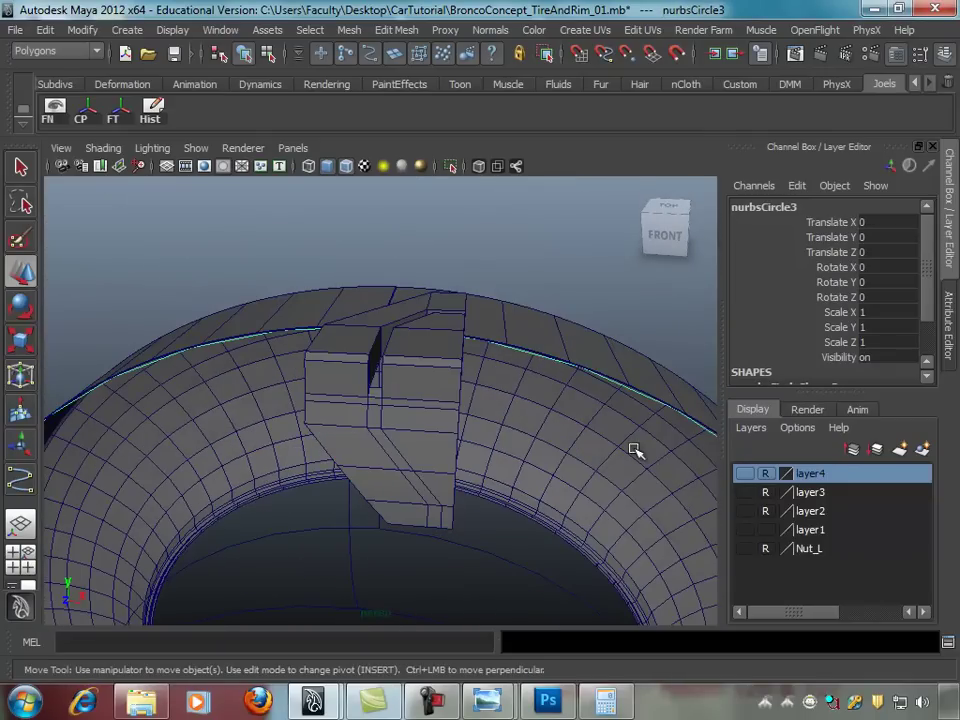
Step: Add revolvedSurface1 to layer4 and hide layer4, leaving the tread block selected alone
{"action": "left_click", "coordinate": [635, 450]}
{"action": "left_click", "coordinate": [745, 492]}
{"action": "left_click", "coordinate": [745, 492]}
{"action": "left_click", "coordinate": [744, 473]}
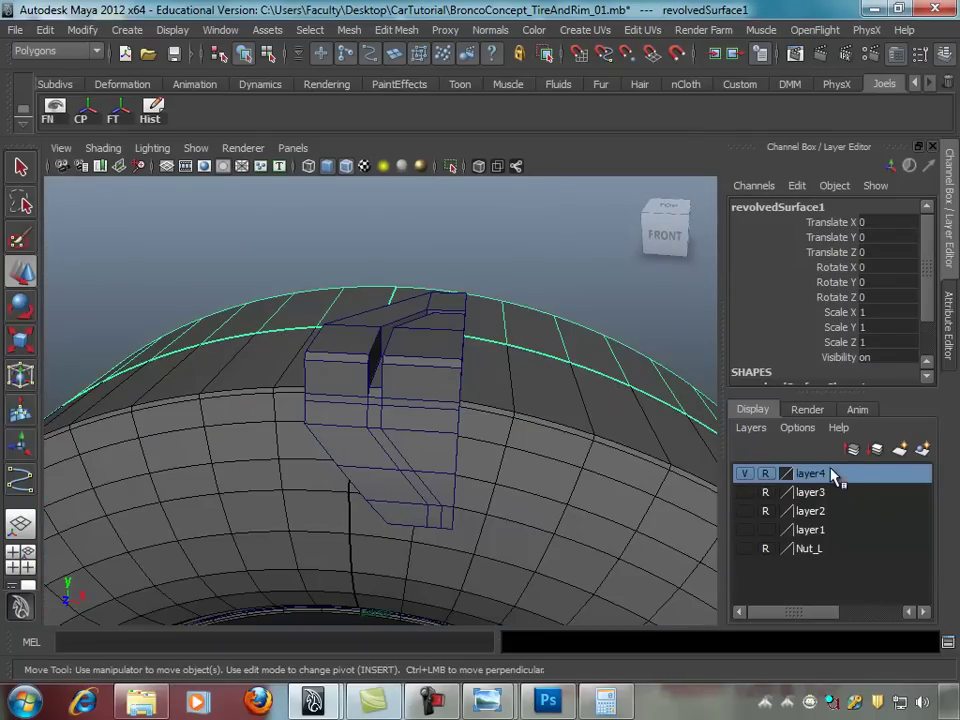
{"action": "right_click", "coordinate": [820, 477]}
{"action": "left_click", "coordinate": [825, 508]}
{"action": "left_click", "coordinate": [744, 473]}
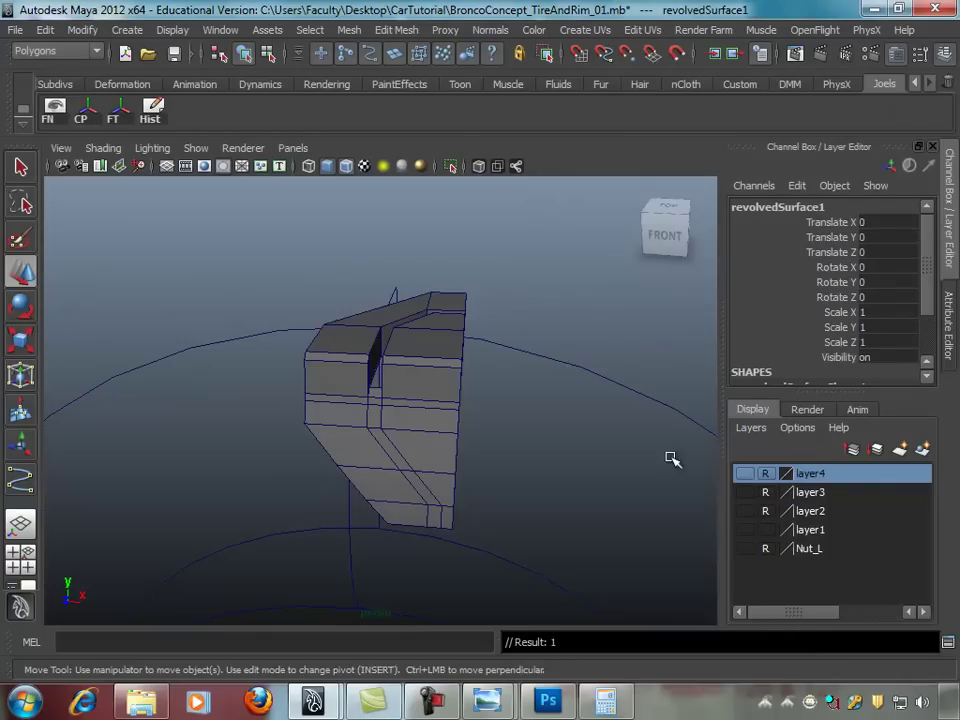
{"action": "scroll", "coordinate": [460, 352], "scroll_direction": "up", "scroll_amount": 2}
{"action": "left_click", "coordinate": [456, 349]}
{"action": "left_click_drag", "start_coordinate": [456, 349], "coordinate": [591, 373], "text": "alt"}
{"action": "right_click_drag", "start_coordinate": [591, 373], "coordinate": [529, 368], "text": "alt"}
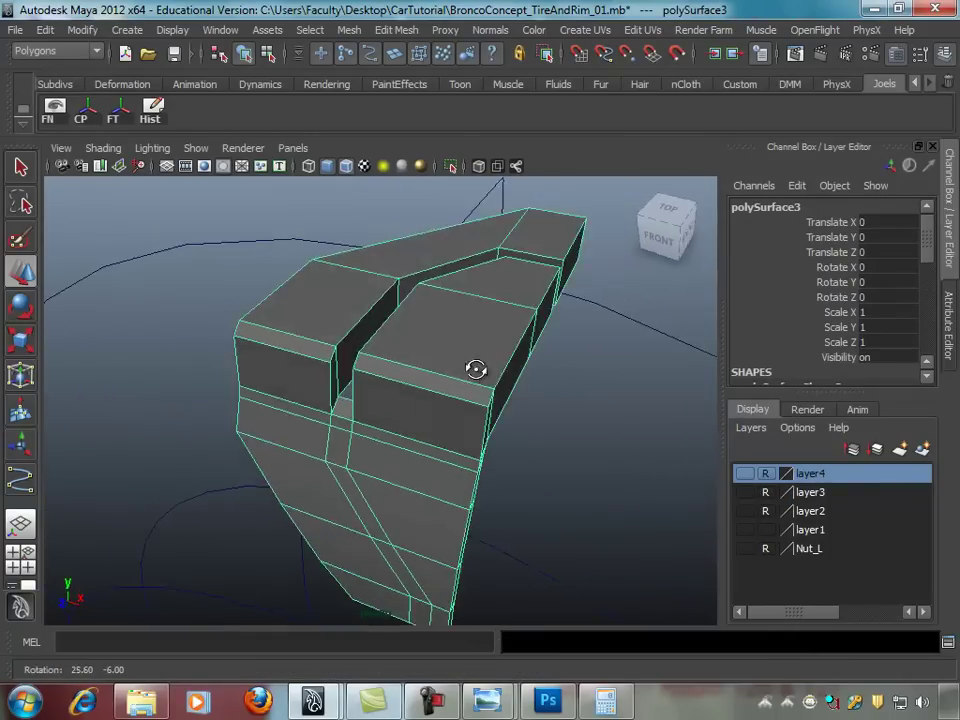
{"action": "mouse_move", "coordinate": [529, 368]}
{"action": "left_mouse_down", "text": "alt"}
{"action": "mouse_move", "coordinate": [553, 392]}
{"action": "mouse_move", "coordinate": [380, 380]}
{"action": "mouse_move", "coordinate": [435, 358]}
{"action": "left_mouse_up", "text": "alt"}
{"action": "scroll", "coordinate": [435, 350], "scroll_direction": "up", "scroll_amount": 2}
{"action": "right_click", "coordinate": [419, 340]}
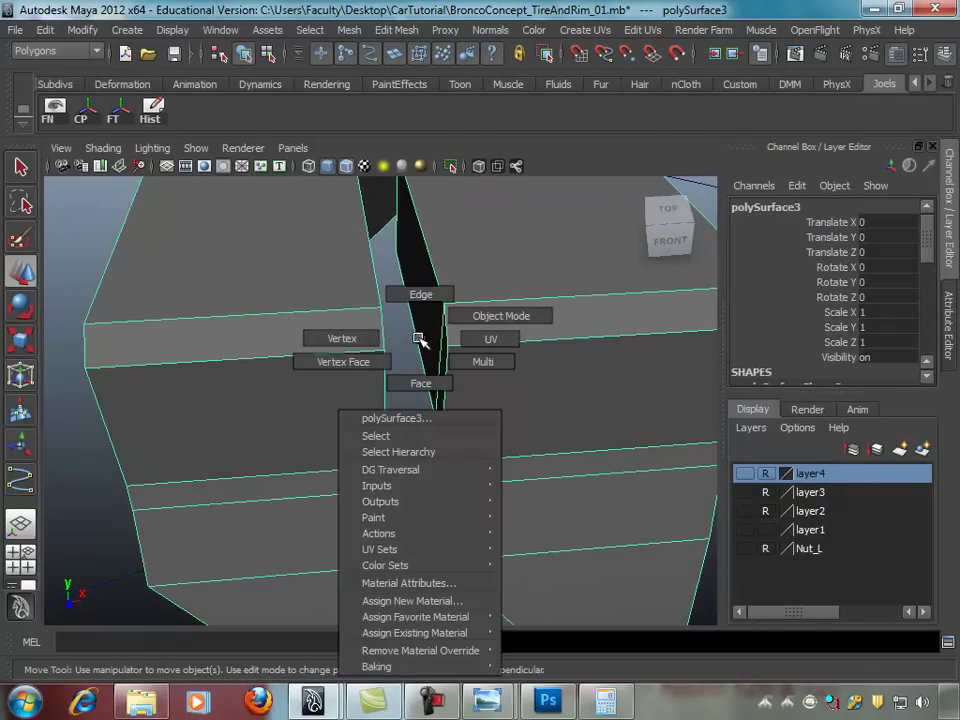
{"action": "right_click_drag", "start_coordinate": [419, 340], "coordinate": [428, 326]}
{"action": "mouse_move", "coordinate": [428, 326]}
{"action": "left_mouse_down", "text": "alt"}
{"action": "mouse_move", "coordinate": [372, 338]}
{"action": "mouse_move", "coordinate": [410, 348]}
{"action": "mouse_move", "coordinate": [471, 336]}
{"action": "left_mouse_up", "text": "alt"}
{"action": "left_click", "coordinate": [358, 342]}
{"action": "middle_click_drag", "start_coordinate": [471, 336], "coordinate": [452, 315], "text": "alt"}
{"action": "mouse_move", "coordinate": [452, 315]}
{"action": "left_mouse_down", "text": "alt"}
{"action": "mouse_move", "coordinate": [497, 424]}
{"action": "mouse_move", "coordinate": [439, 407]}
{"action": "mouse_move", "coordinate": [471, 420]}
{"action": "left_mouse_up", "text": "alt"}
{"action": "mouse_move", "coordinate": [471, 420]}
{"action": "right_mouse_down", "text": "alt"}
{"action": "mouse_move", "coordinate": [476, 349]}
{"action": "mouse_move", "coordinate": [437, 430]}
{"action": "right_mouse_up", "text": "alt"}
{"action": "left_click_drag", "start_coordinate": [437, 430], "coordinate": [439, 392], "text": "alt"}
{"action": "right_click_drag", "start_coordinate": [439, 392], "coordinate": [454, 399], "text": "alt"}
{"action": "mouse_move", "coordinate": [454, 399]}
{"action": "left_mouse_down", "text": "alt"}
{"action": "mouse_move", "coordinate": [501, 407]}
{"action": "mouse_move", "coordinate": [457, 400]}
{"action": "mouse_move", "coordinate": [514, 386]}
{"action": "mouse_move", "coordinate": [483, 377]}
{"action": "left_mouse_up", "text": "alt"}
{"action": "mouse_move", "coordinate": [536, 302]}
{"action": "left_mouse_down", "text": "alt"}
{"action": "mouse_move", "coordinate": [506, 396]}
{"action": "mouse_move", "coordinate": [433, 420]}
{"action": "mouse_move", "coordinate": [276, 374]}
{"action": "mouse_move", "coordinate": [473, 450]}
{"action": "left_mouse_up", "text": "alt"}
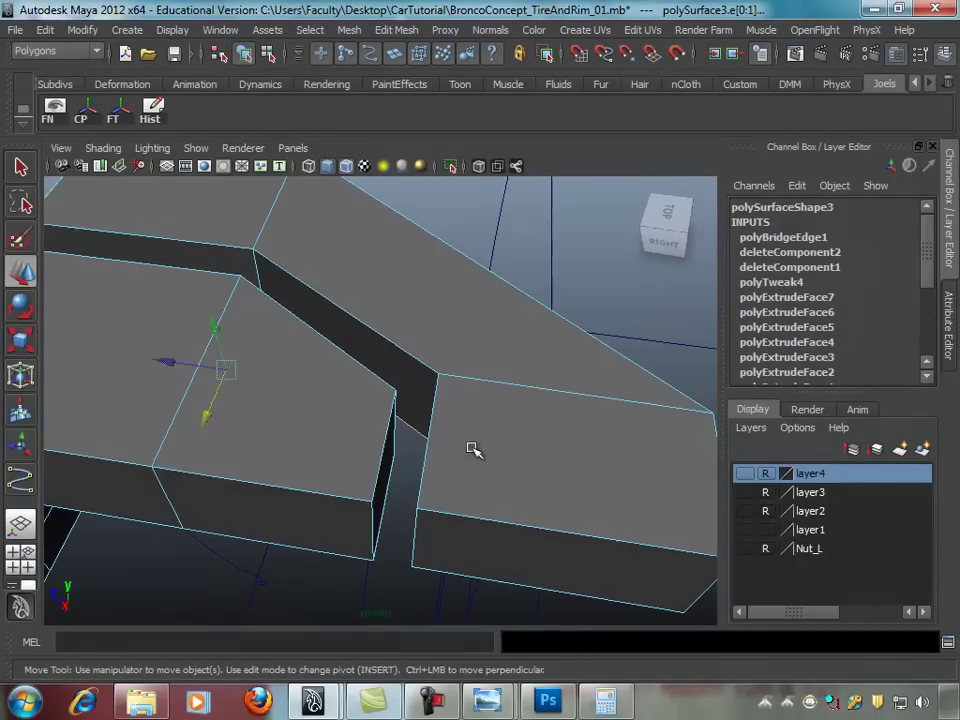
{"action": "mouse_move", "coordinate": [391, 477]}
{"action": "left_mouse_down", "text": "alt"}
{"action": "mouse_move", "coordinate": [476, 483]}
{"action": "mouse_move", "coordinate": [504, 456]}
{"action": "mouse_move", "coordinate": [425, 340]}
{"action": "mouse_move", "coordinate": [536, 334]}
{"action": "mouse_move", "coordinate": [471, 321]}
{"action": "mouse_move", "coordinate": [408, 373]}
{"action": "mouse_move", "coordinate": [482, 285]}
{"action": "mouse_move", "coordinate": [561, 324]}
{"action": "mouse_move", "coordinate": [484, 223]}
{"action": "mouse_move", "coordinate": [325, 361]}
{"action": "mouse_move", "coordinate": [399, 343]}
{"action": "left_mouse_up", "text": "alt"}
{"action": "left_click", "coordinate": [386, 31]}
{"action": "left_click", "coordinate": [412, 96]}
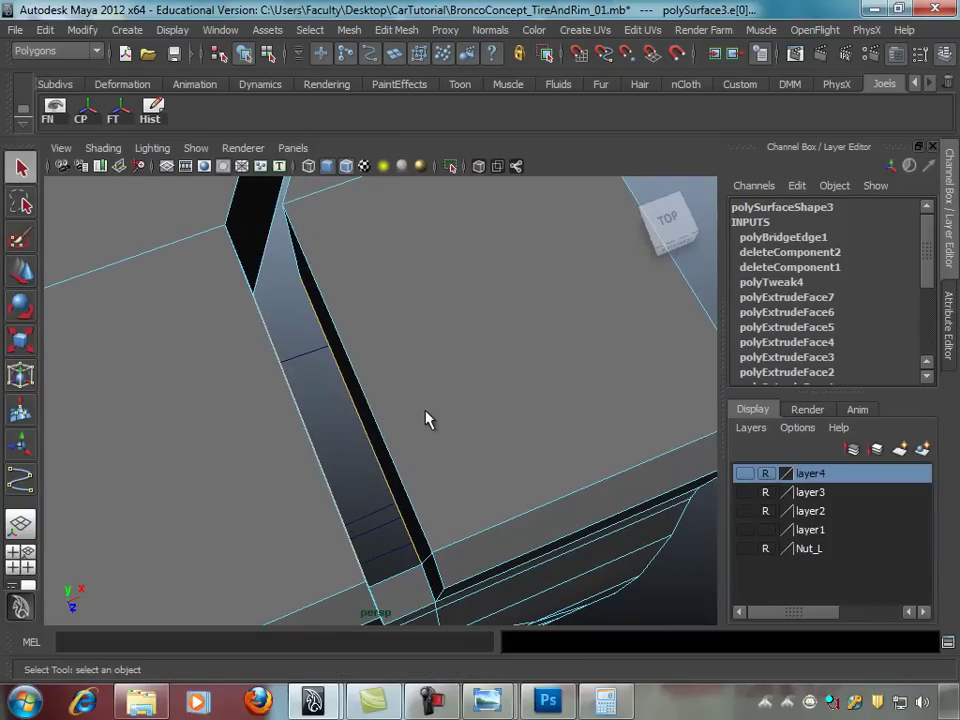
{"action": "mouse_move", "coordinate": [386, 431]}
{"action": "left_mouse_down", "text": "alt"}
{"action": "mouse_move", "coordinate": [330, 414]}
{"action": "mouse_move", "coordinate": [390, 405]}
{"action": "left_mouse_up", "text": "alt"}
{"action": "left_click", "coordinate": [383, 29]}
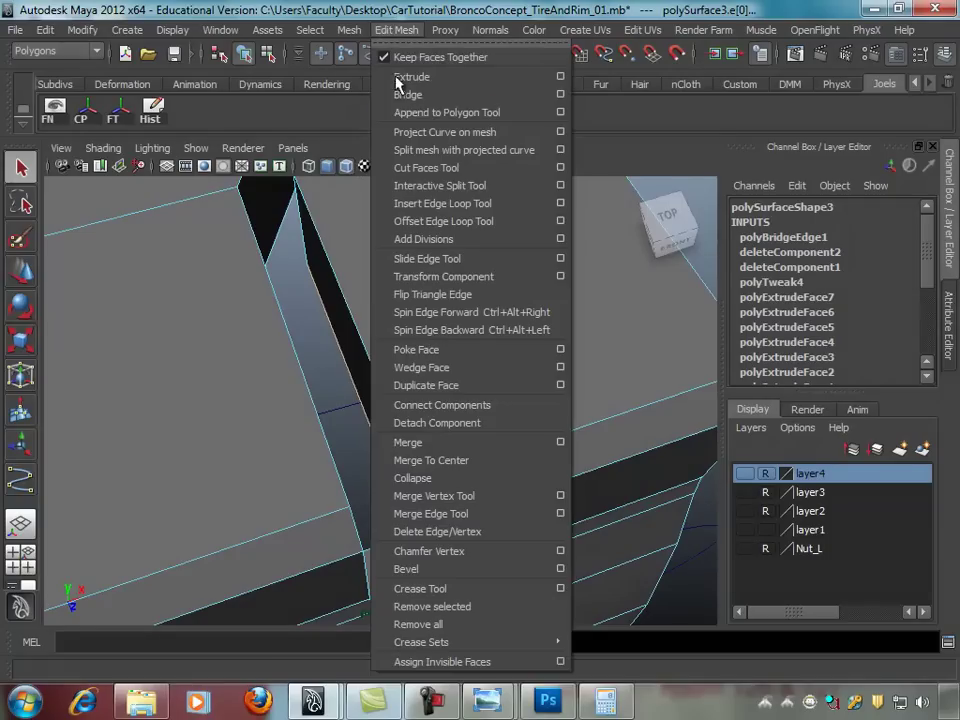
{"action": "left_click", "coordinate": [408, 96]}
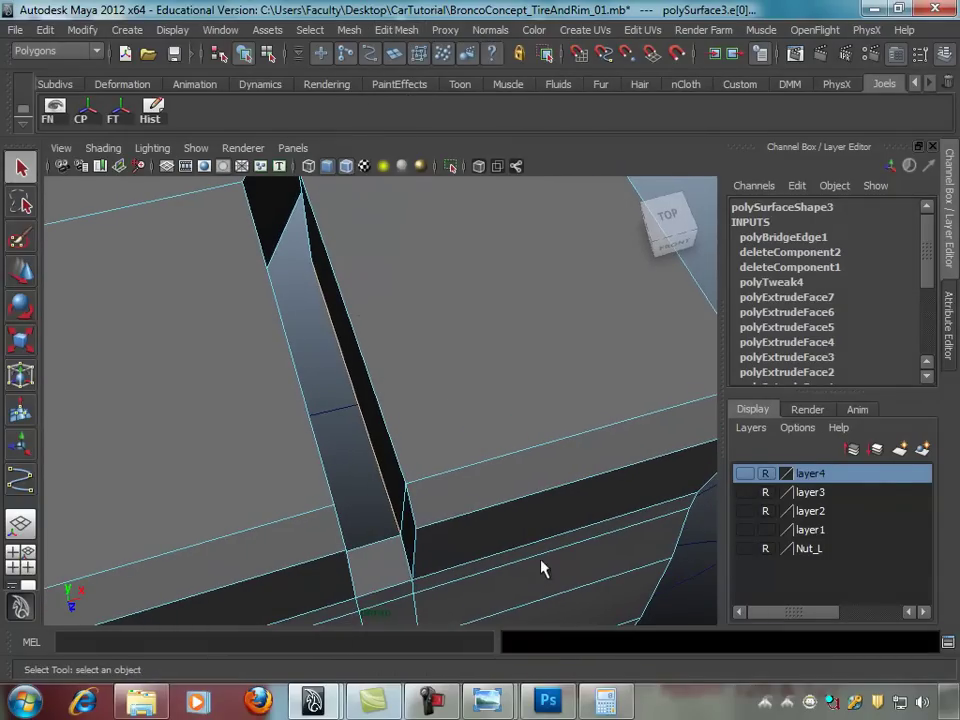
{"action": "left_click", "coordinate": [398, 30]}
{"action": "left_click", "coordinate": [407, 94]}
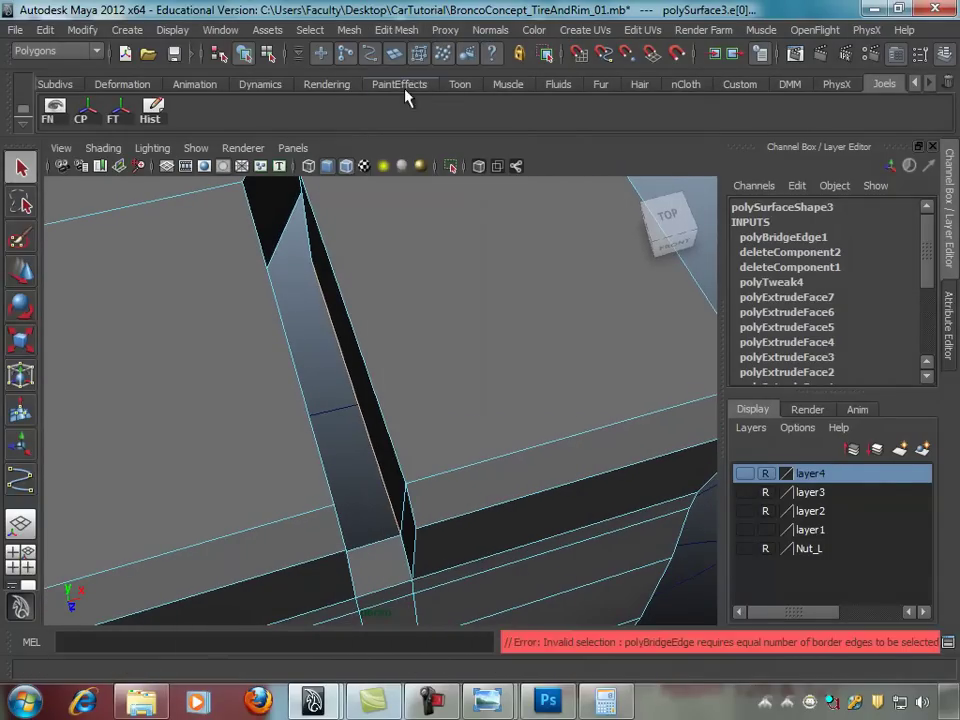
{"action": "mouse_move", "coordinate": [439, 296]}
{"action": "left_mouse_down", "text": "alt"}
{"action": "mouse_move", "coordinate": [432, 259]}
{"action": "mouse_move", "coordinate": [407, 272]}
{"action": "mouse_move", "coordinate": [426, 279]}
{"action": "mouse_move", "coordinate": [403, 234]}
{"action": "mouse_move", "coordinate": [422, 208]}
{"action": "mouse_move", "coordinate": [441, 244]}
{"action": "mouse_move", "coordinate": [551, 209]}
{"action": "mouse_move", "coordinate": [559, 261]}
{"action": "left_mouse_up", "text": "alt"}
{"action": "middle_click_drag", "start_coordinate": [559, 261], "coordinate": [525, 273], "text": "alt"}
{"action": "mouse_move", "coordinate": [525, 273]}
{"action": "left_mouse_down", "text": "alt"}
{"action": "mouse_move", "coordinate": [512, 296]}
{"action": "mouse_move", "coordinate": [521, 336]}
{"action": "mouse_move", "coordinate": [458, 292]}
{"action": "mouse_move", "coordinate": [527, 285]}
{"action": "mouse_move", "coordinate": [611, 298]}
{"action": "mouse_move", "coordinate": [529, 300]}
{"action": "mouse_move", "coordinate": [444, 311]}
{"action": "mouse_move", "coordinate": [471, 321]}
{"action": "mouse_move", "coordinate": [366, 328]}
{"action": "mouse_move", "coordinate": [428, 323]}
{"action": "mouse_move", "coordinate": [446, 332]}
{"action": "left_mouse_up", "text": "alt"}
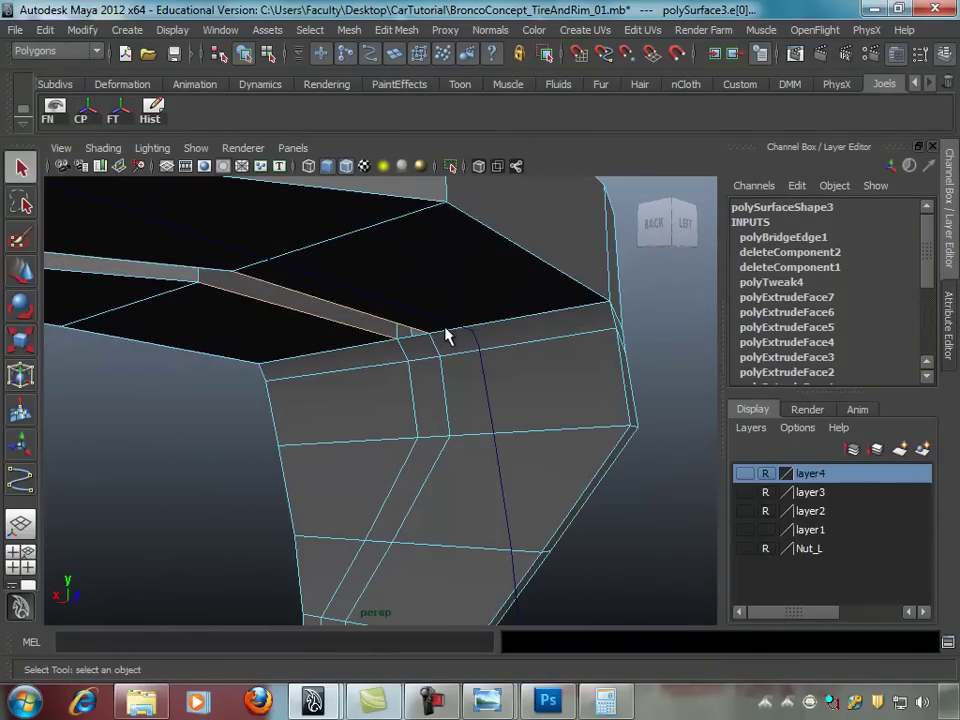
Step: Switch the tread block to face mode and select a strip of faces along the slot
{"action": "left_click", "coordinate": [501, 336]}
{"action": "right_click", "coordinate": [506, 335]}
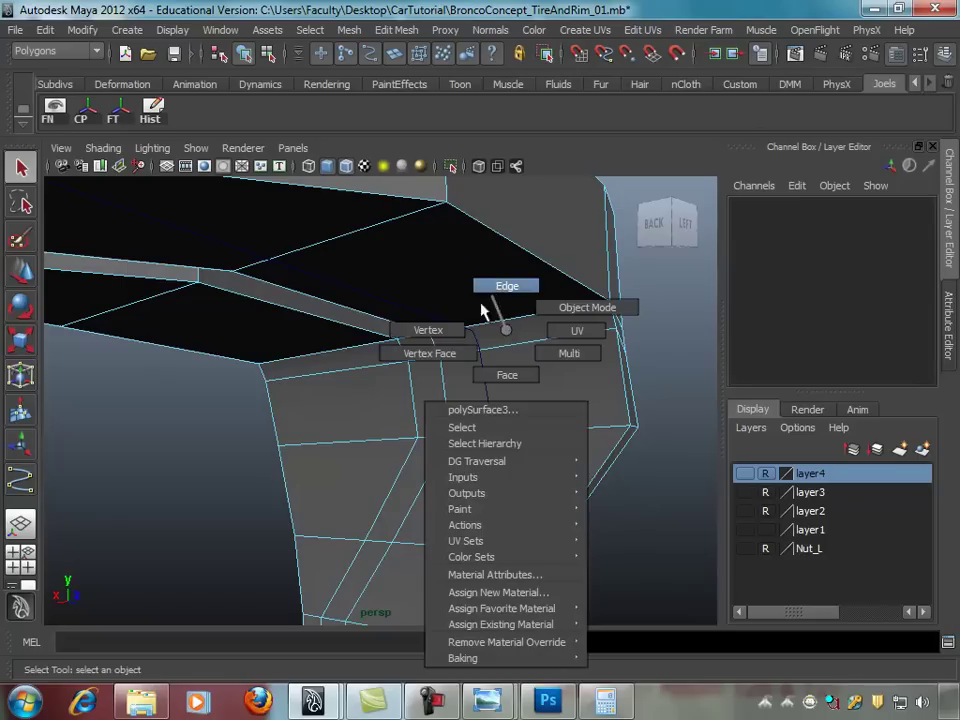
{"action": "left_click", "coordinate": [506, 375]}
{"action": "left_click", "coordinate": [365, 356]}
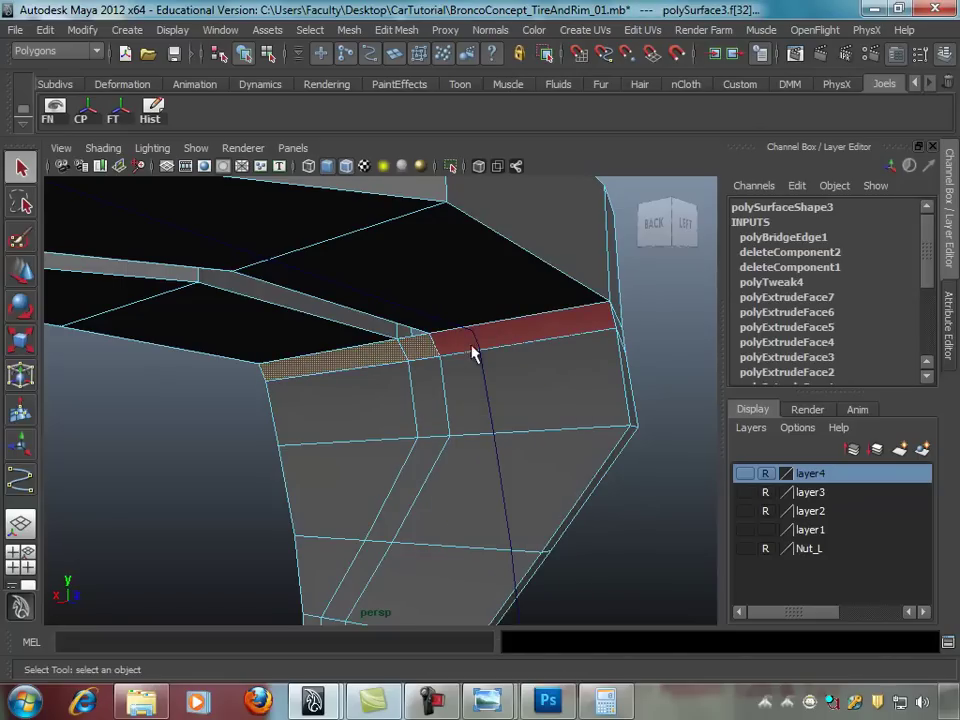
{"action": "left_click", "coordinate": [470, 378], "text": "shift"}
{"action": "left_click", "coordinate": [383, 477], "text": "shift"}
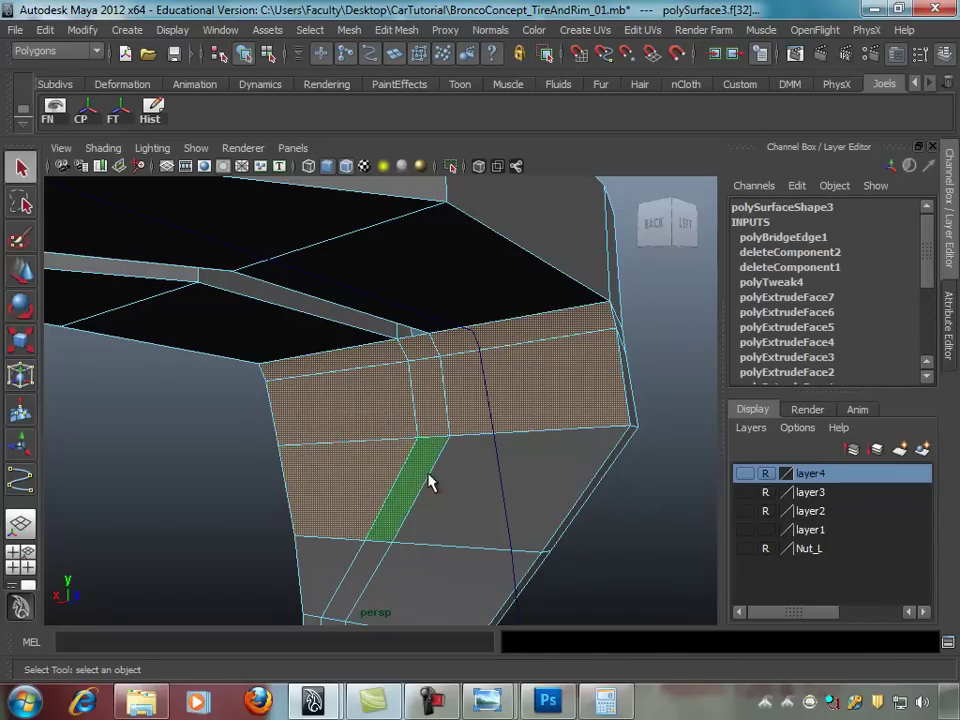
{"action": "left_click", "coordinate": [410, 480], "text": "shift"}
{"action": "left_click", "coordinate": [500, 480], "text": "shift"}
{"action": "left_click", "coordinate": [368, 565], "text": "shift"}
{"action": "left_click", "coordinate": [440, 580], "text": "shift"}
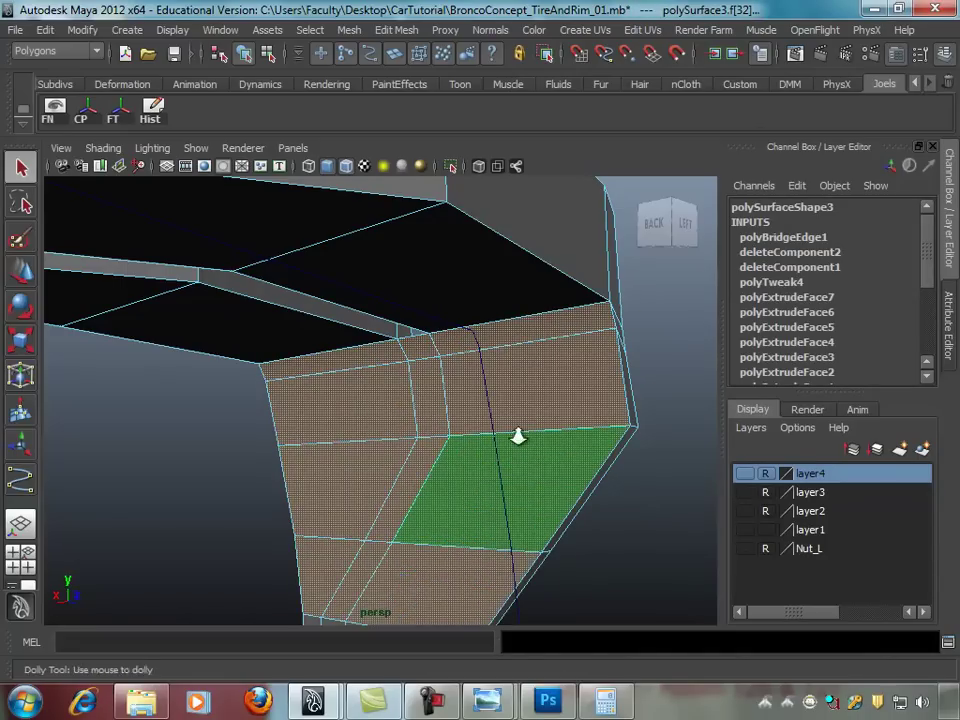
{"action": "right_click_drag", "start_coordinate": [518, 437], "coordinate": [462, 309], "text": "alt"}
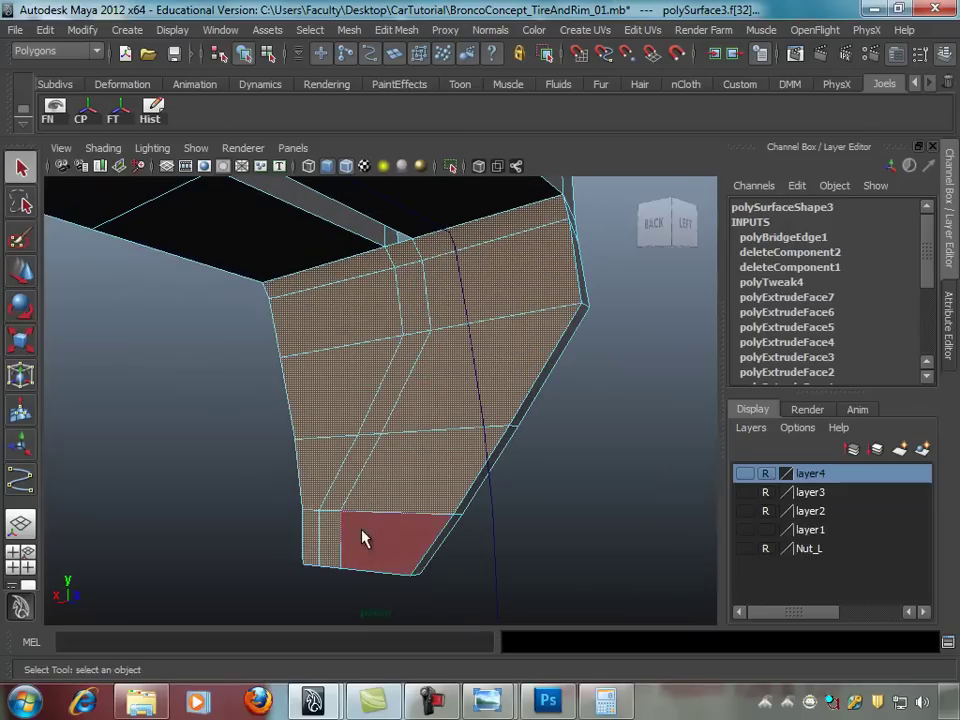
Step: Reselect the faces beside and over the slot from several angles and delete them
{"action": "left_click", "coordinate": [390, 551]}
{"action": "mouse_move", "coordinate": [390, 551]}
{"action": "left_mouse_down", "text": "alt"}
{"action": "mouse_move", "coordinate": [510, 421]}
{"action": "mouse_move", "coordinate": [469, 422]}
{"action": "mouse_move", "coordinate": [422, 405]}
{"action": "left_mouse_up", "text": "alt"}
{"action": "left_click", "coordinate": [435, 258]}
{"action": "mouse_move", "coordinate": [435, 258]}
{"action": "left_mouse_down", "text": "alt"}
{"action": "mouse_move", "coordinate": [444, 414]}
{"action": "mouse_move", "coordinate": [296, 364]}
{"action": "mouse_move", "coordinate": [274, 345]}
{"action": "left_mouse_up", "text": "alt"}
{"action": "left_click", "coordinate": [274, 345], "text": "shift"}
{"action": "mouse_move", "coordinate": [450, 392]}
{"action": "left_mouse_down", "text": "alt"}
{"action": "mouse_move", "coordinate": [581, 508]}
{"action": "mouse_move", "coordinate": [244, 336]}
{"action": "left_mouse_up", "text": "alt"}
{"action": "left_click", "coordinate": [244, 336], "text": "shift"}
{"action": "mouse_move", "coordinate": [310, 290]}
{"action": "left_mouse_down", "text": "alt"}
{"action": "mouse_move", "coordinate": [508, 261]}
{"action": "mouse_move", "coordinate": [306, 343]}
{"action": "mouse_move", "coordinate": [289, 364]}
{"action": "mouse_move", "coordinate": [324, 320]}
{"action": "left_mouse_up", "text": "alt"}
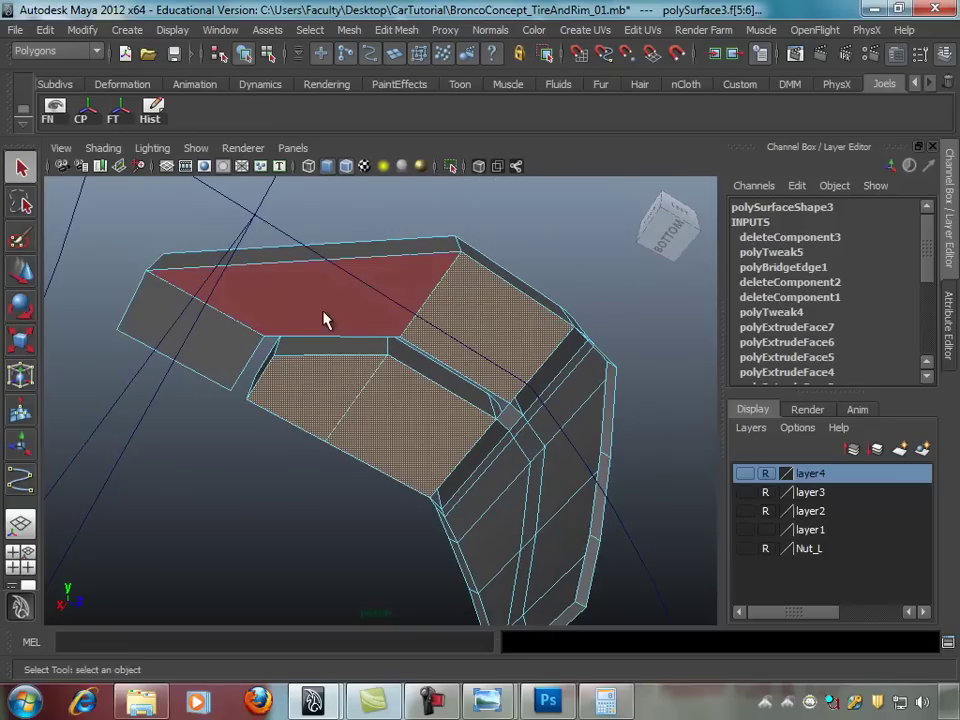
{"action": "left_click", "coordinate": [324, 320], "text": "shift"}
{"action": "key", "text": "Delete"}
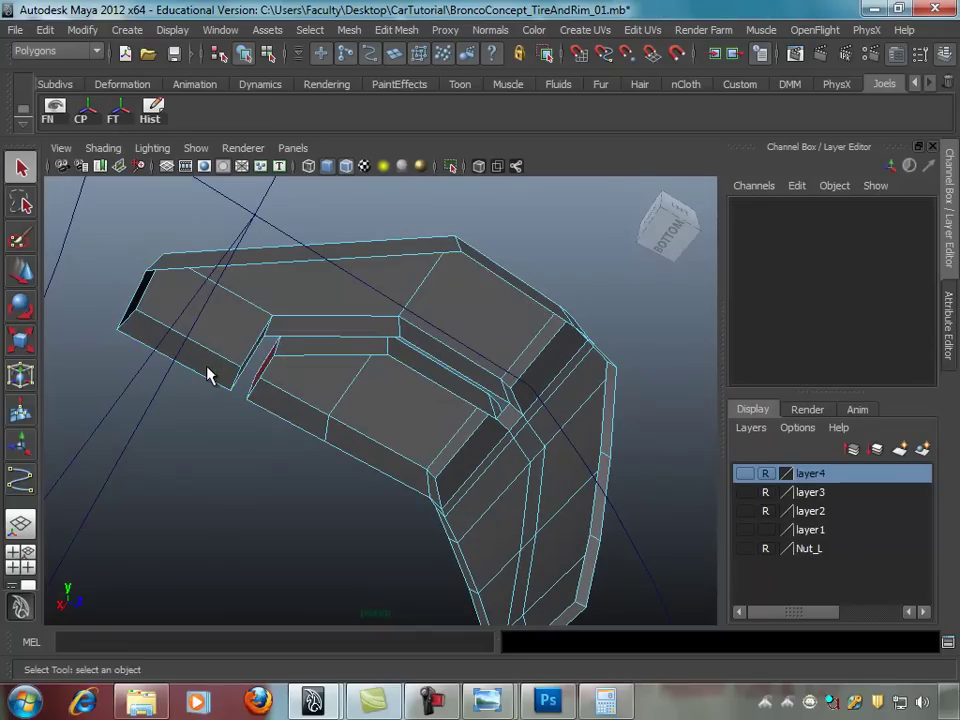
{"action": "mouse_move", "coordinate": [258, 340]}
{"action": "left_mouse_down", "text": "alt"}
{"action": "mouse_move", "coordinate": [566, 446]}
{"action": "mouse_move", "coordinate": [551, 392]}
{"action": "mouse_move", "coordinate": [442, 427]}
{"action": "mouse_move", "coordinate": [609, 553]}
{"action": "mouse_move", "coordinate": [531, 392]}
{"action": "mouse_move", "coordinate": [422, 343]}
{"action": "mouse_move", "coordinate": [456, 344]}
{"action": "mouse_move", "coordinate": [302, 375]}
{"action": "left_mouse_up", "text": "alt"}
Step: Select an open edge on the slot and bridge it with Edit Mesh > Bridge
{"action": "right_click_drag", "start_coordinate": [294, 386], "coordinate": [313, 396]}
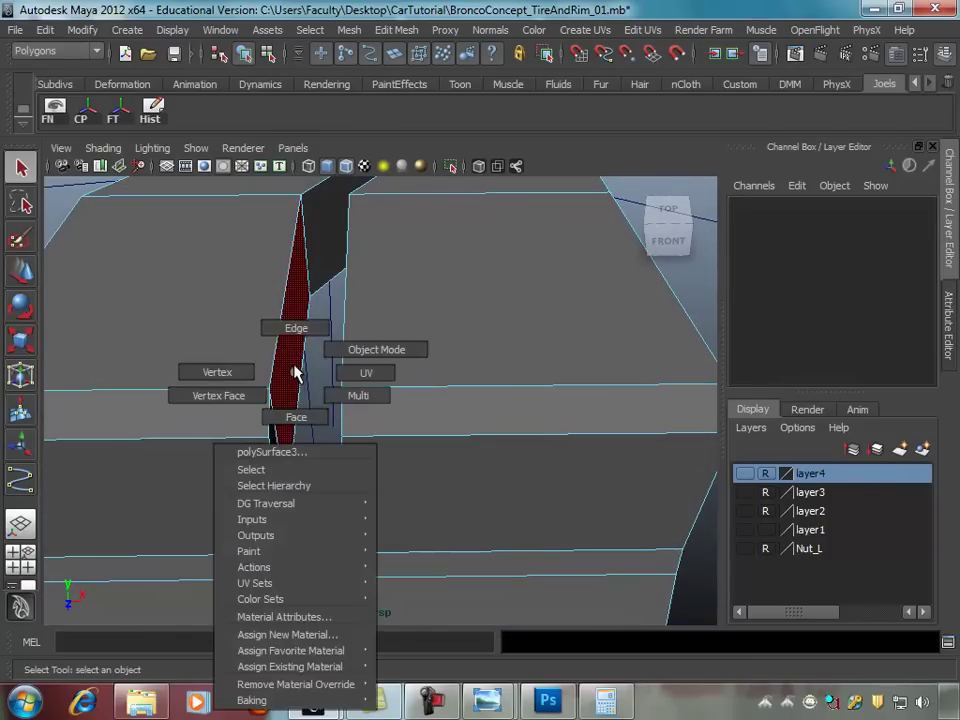
{"action": "left_click", "coordinate": [293, 408]}
{"action": "left_click_drag", "start_coordinate": [302, 418], "coordinate": [360, 420], "text": "alt"}
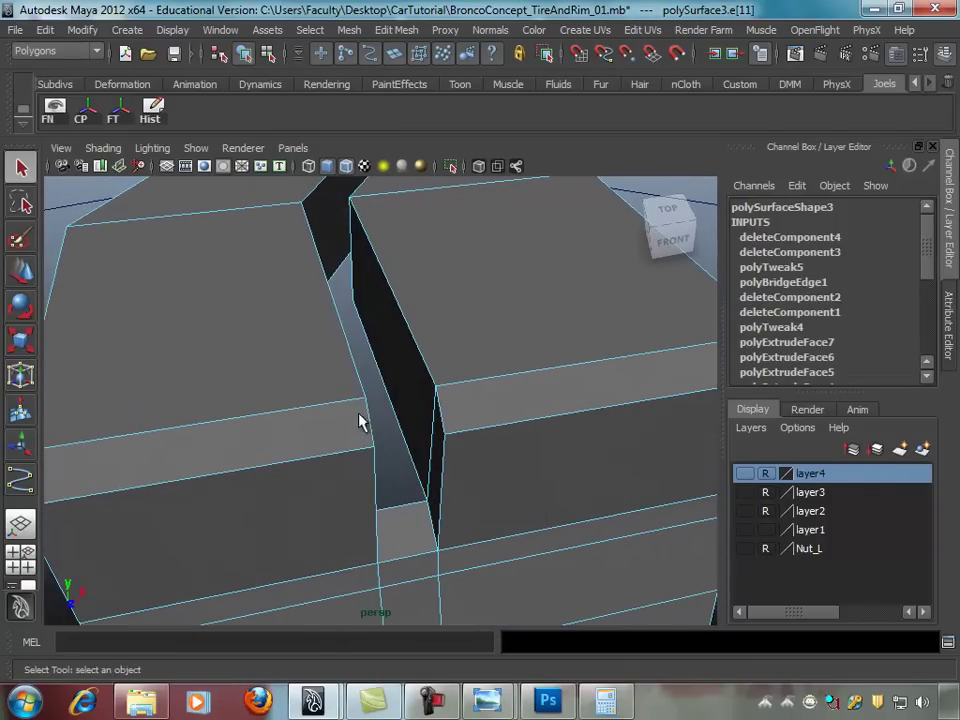
{"action": "left_click_drag", "start_coordinate": [413, 383], "coordinate": [401, 375], "text": "alt"}
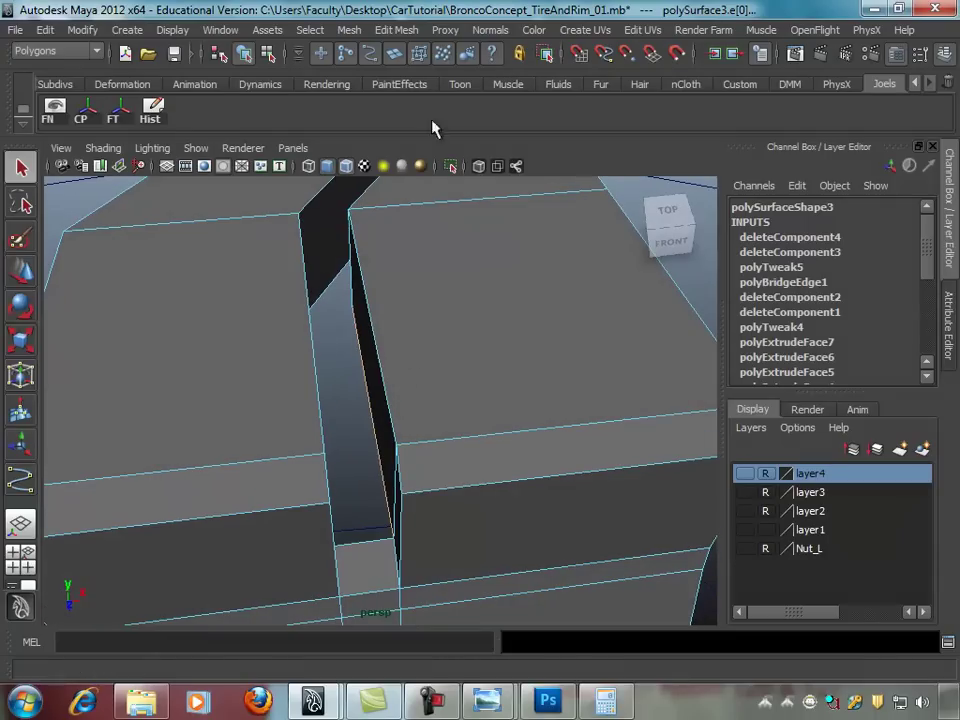
{"action": "left_click", "coordinate": [396, 30]}
{"action": "left_click", "coordinate": [407, 96]}
Step: Check the first bridge, then run Edit Mesh > Bridge again to fill more of the slot
{"action": "left_click_drag", "start_coordinate": [429, 306], "coordinate": [467, 343], "text": "alt"}
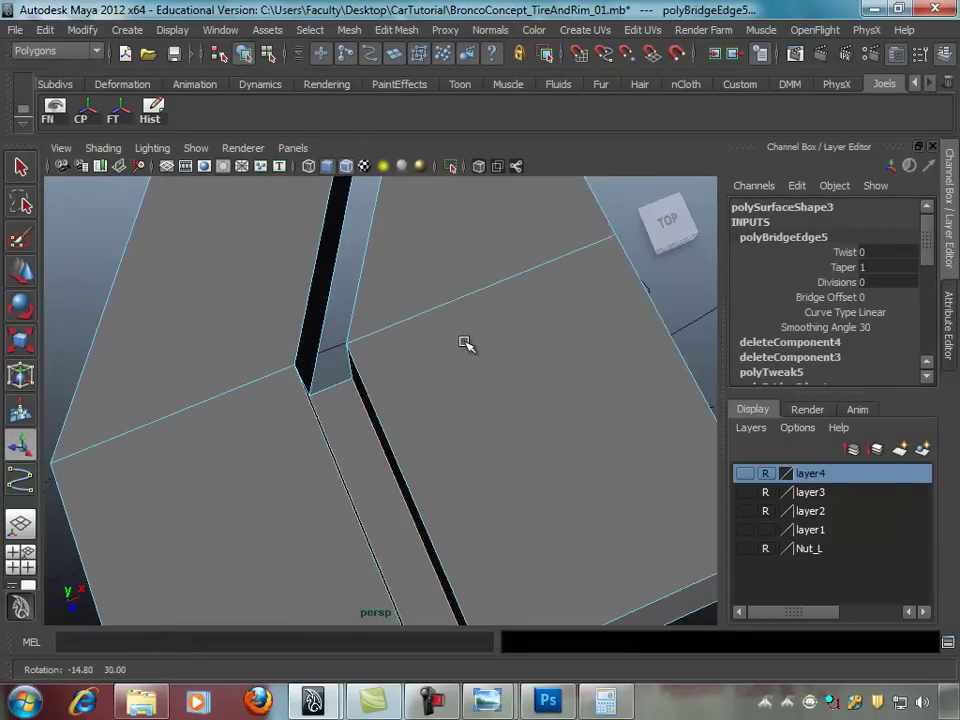
{"action": "mouse_move", "coordinate": [334, 281]}
{"action": "left_mouse_down", "text": "alt"}
{"action": "mouse_move", "coordinate": [363, 272]}
{"action": "mouse_move", "coordinate": [361, 316]}
{"action": "left_mouse_up", "text": "alt"}
{"action": "middle_click_drag", "start_coordinate": [336, 305], "coordinate": [394, 283], "text": "alt"}
{"action": "right_click_drag", "start_coordinate": [394, 283], "coordinate": [431, 259], "text": "alt"}
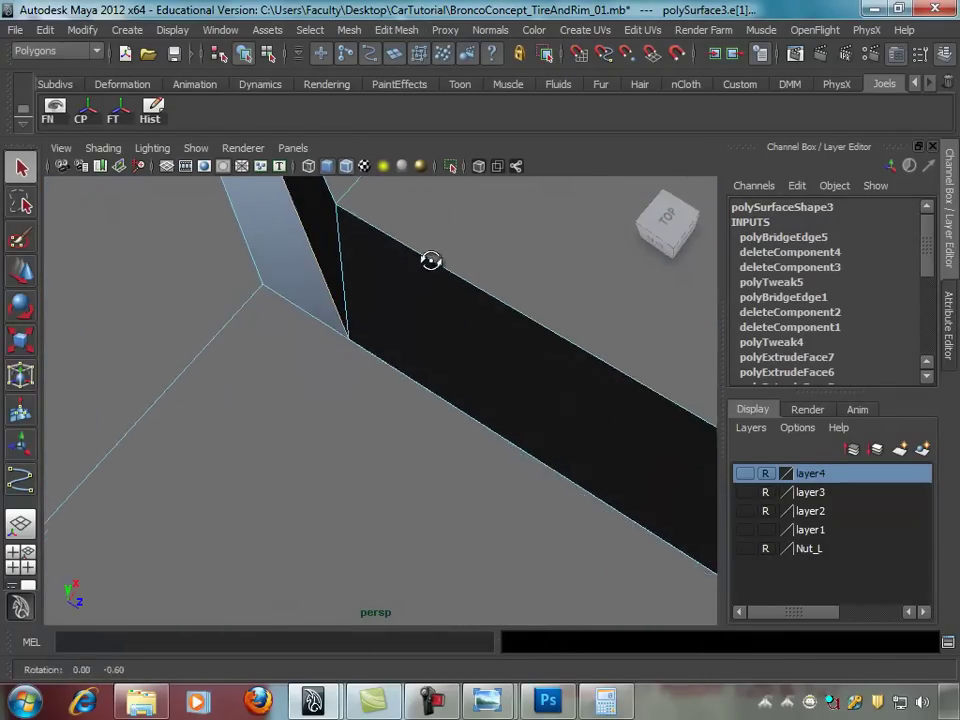
{"action": "left_click_drag", "start_coordinate": [431, 259], "coordinate": [321, 264], "text": "alt"}
{"action": "middle_click_drag", "start_coordinate": [321, 264], "coordinate": [460, 215], "text": "alt"}
{"action": "left_click", "coordinate": [408, 30]}
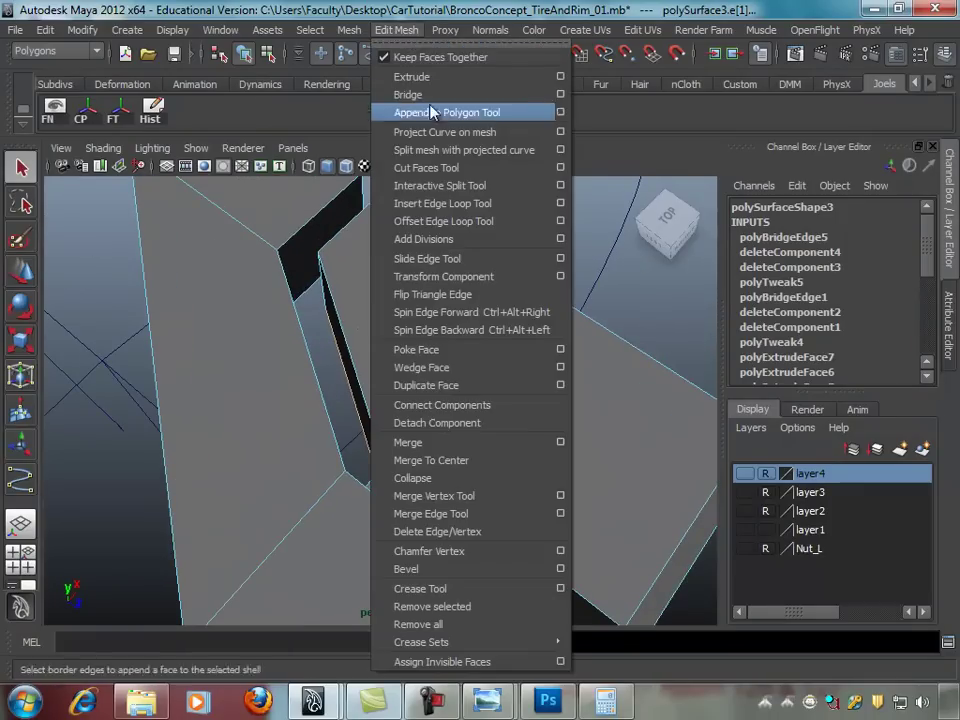
{"action": "left_click", "coordinate": [410, 92]}
Step: Reselect the tread block in edge mode and select the edge loop around the remaining opening
{"action": "mouse_move", "coordinate": [364, 218]}
{"action": "left_mouse_down", "text": "alt"}
{"action": "mouse_move", "coordinate": [463, 264]}
{"action": "mouse_move", "coordinate": [316, 305]}
{"action": "mouse_move", "coordinate": [246, 353]}
{"action": "mouse_move", "coordinate": [265, 320]}
{"action": "left_mouse_up", "text": "alt"}
{"action": "left_click", "coordinate": [250, 350]}
{"action": "left_click", "coordinate": [262, 320]}
{"action": "right_click_drag", "start_coordinate": [257, 310], "coordinate": [255, 285]}
{"action": "double_click", "coordinate": [266, 297]}
{"action": "mouse_move", "coordinate": [343, 285]}
{"action": "left_mouse_down", "text": "alt"}
{"action": "mouse_move", "coordinate": [369, 285]}
{"action": "mouse_move", "coordinate": [300, 326]}
{"action": "mouse_move", "coordinate": [370, 349]}
{"action": "mouse_move", "coordinate": [246, 338]}
{"action": "left_mouse_up", "text": "alt"}
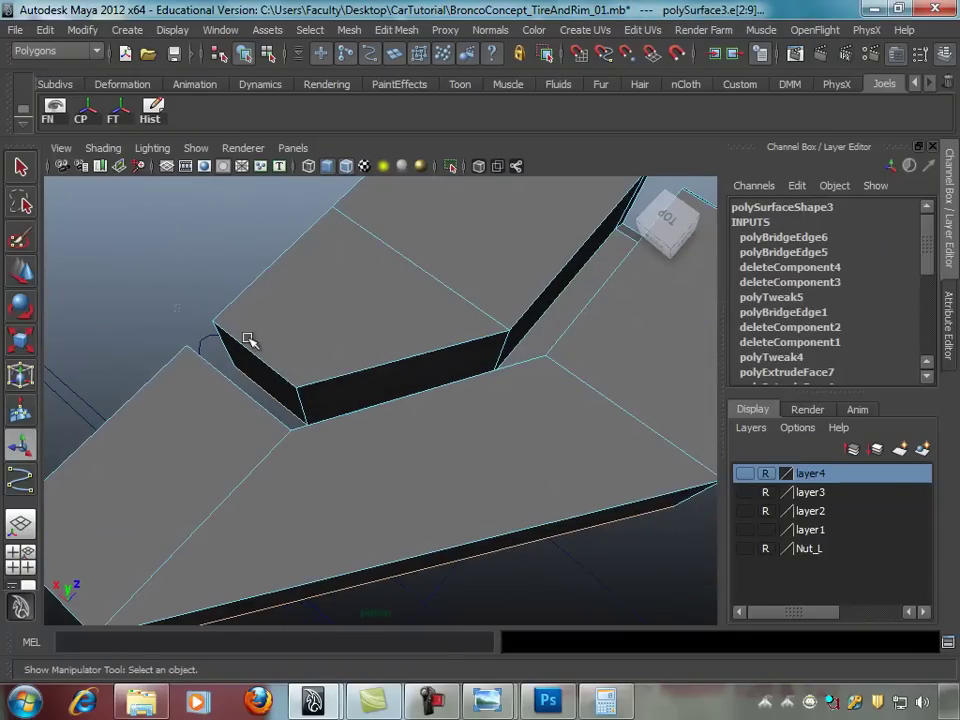
Step: Add a vertical edge and bridge the two open edges to close the last gap
{"action": "key", "text": "t"}
{"action": "mouse_move", "coordinate": [377, 382]}
{"action": "left_mouse_down", "text": "alt"}
{"action": "mouse_move", "coordinate": [291, 381]}
{"action": "mouse_move", "coordinate": [257, 326]}
{"action": "mouse_move", "coordinate": [334, 316]}
{"action": "left_mouse_up", "text": "alt"}
{"action": "left_click", "coordinate": [272, 318]}
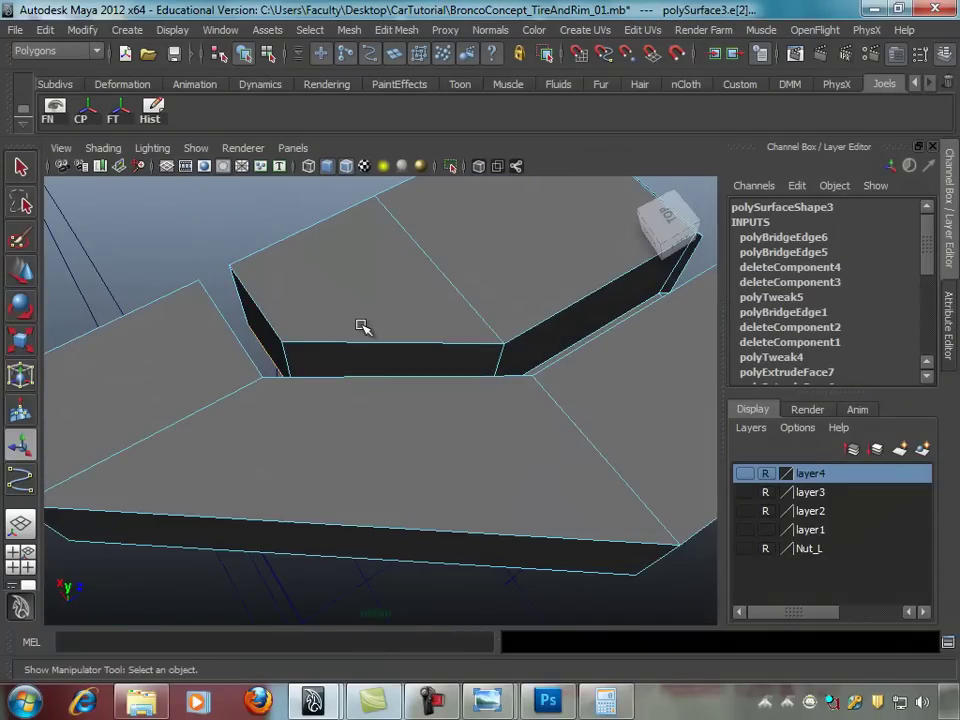
{"action": "right_click_drag", "start_coordinate": [362, 327], "coordinate": [396, 328], "text": "shift"}
{"action": "left_click_drag", "start_coordinate": [396, 328], "coordinate": [401, 321], "text": "alt"}
{"action": "right_click_drag", "start_coordinate": [401, 321], "coordinate": [347, 279], "text": "alt"}
{"action": "left_click_drag", "start_coordinate": [347, 279], "coordinate": [265, 327], "text": "alt"}
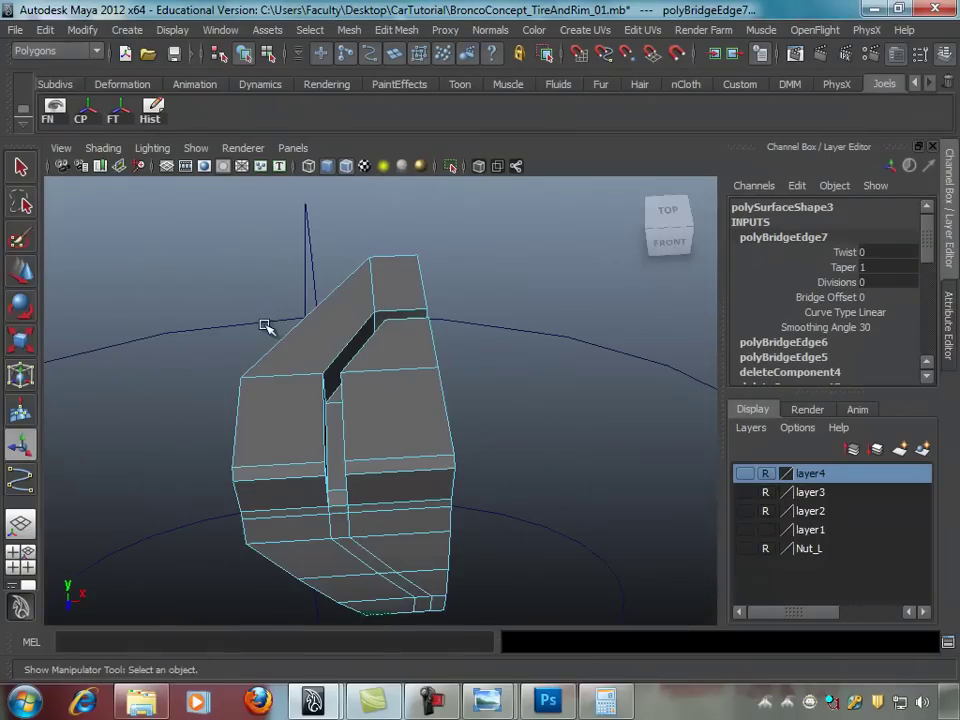
{"action": "left_click_drag", "start_coordinate": [455, 341], "coordinate": [268, 291], "text": "alt"}
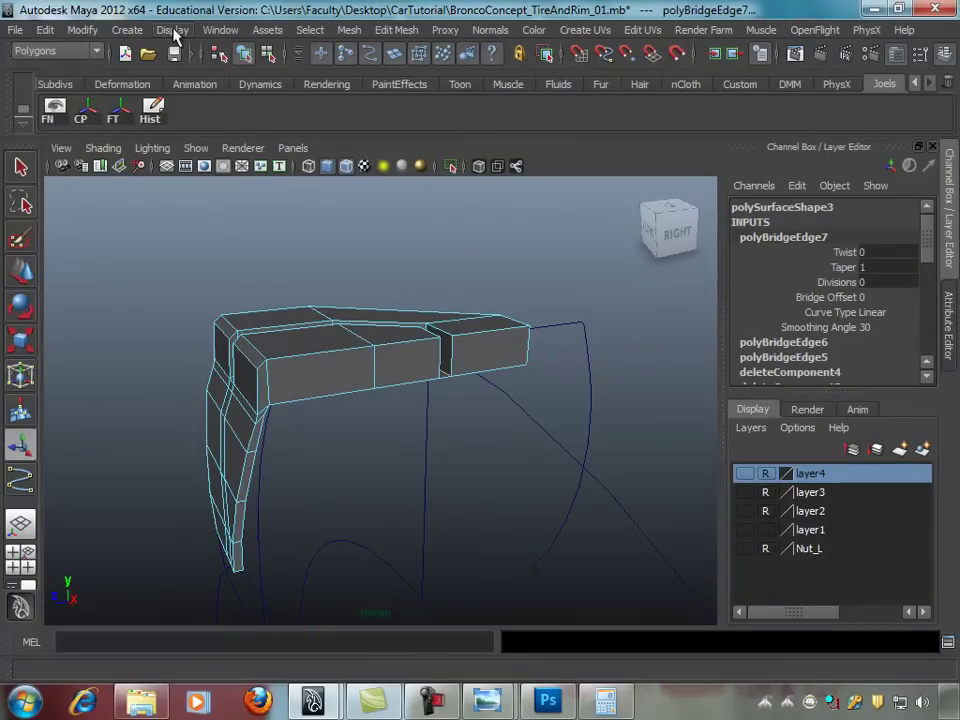
Step: Select the tread block and briefly preview it against the ground-plane and tire layers
{"action": "left_click", "coordinate": [399, 305]}
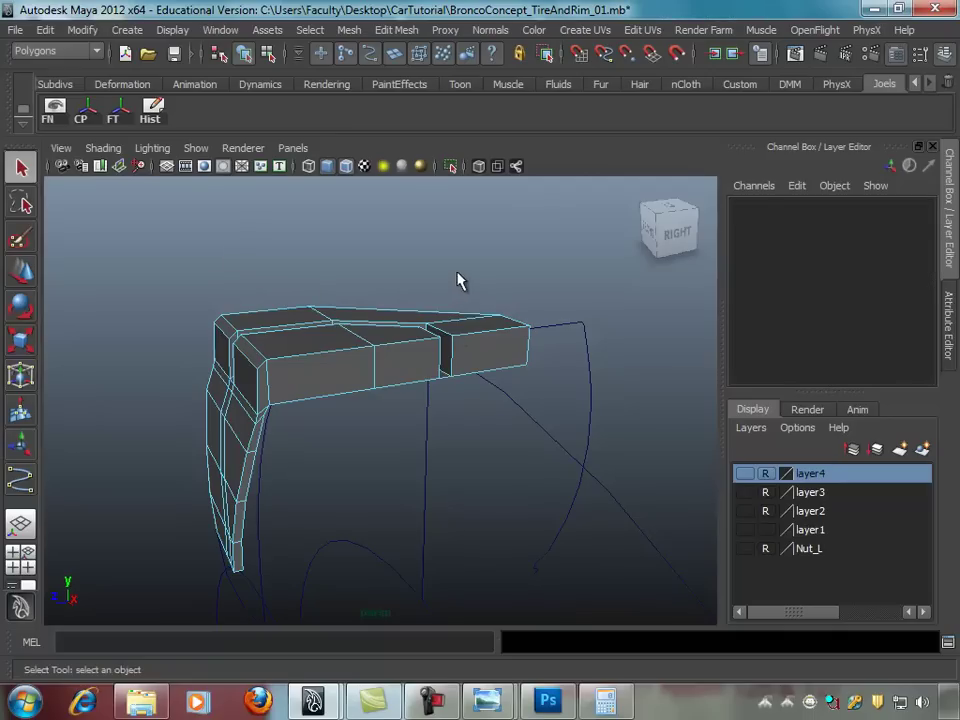
{"action": "mouse_move", "coordinate": [465, 355]}
{"action": "left_mouse_down", "text": "alt"}
{"action": "mouse_move", "coordinate": [266, 354]}
{"action": "mouse_move", "coordinate": [182, 396]}
{"action": "mouse_move", "coordinate": [468, 378]}
{"action": "mouse_move", "coordinate": [538, 388]}
{"action": "mouse_move", "coordinate": [508, 381]}
{"action": "mouse_move", "coordinate": [546, 403]}
{"action": "mouse_move", "coordinate": [390, 450]}
{"action": "mouse_move", "coordinate": [428, 439]}
{"action": "mouse_move", "coordinate": [352, 505]}
{"action": "left_mouse_up", "text": "alt"}
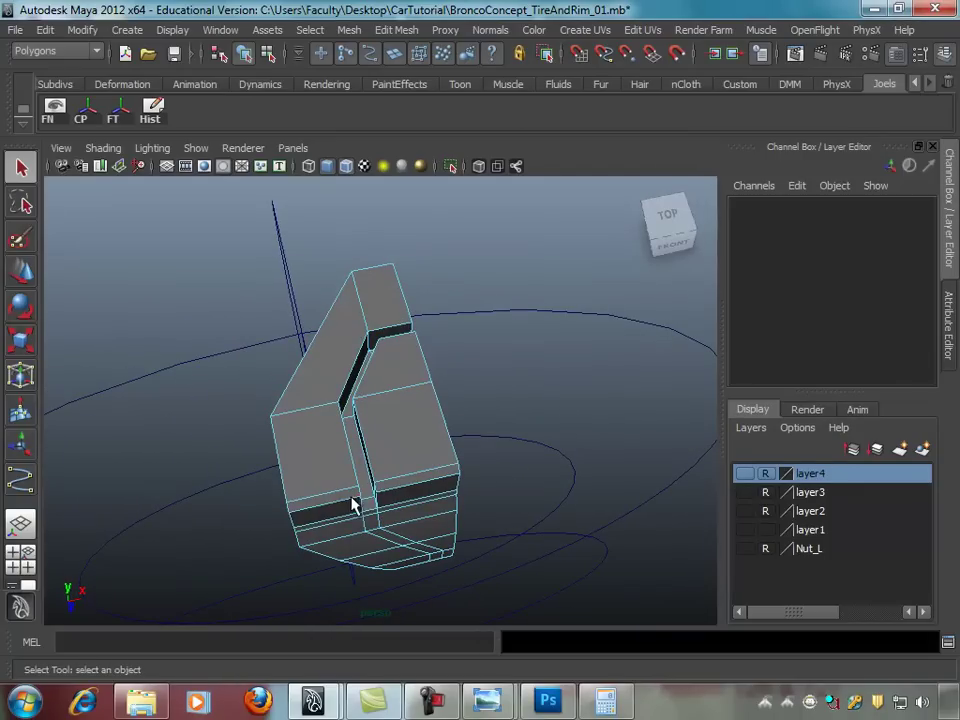
{"action": "left_click", "coordinate": [428, 518]}
{"action": "mouse_move", "coordinate": [438, 305]}
{"action": "left_mouse_down", "text": "alt"}
{"action": "mouse_move", "coordinate": [454, 407]}
{"action": "mouse_move", "coordinate": [456, 347]}
{"action": "mouse_move", "coordinate": [437, 321]}
{"action": "mouse_move", "coordinate": [325, 351]}
{"action": "mouse_move", "coordinate": [349, 394]}
{"action": "mouse_move", "coordinate": [336, 379]}
{"action": "mouse_move", "coordinate": [407, 381]}
{"action": "mouse_move", "coordinate": [399, 343]}
{"action": "mouse_move", "coordinate": [382, 354]}
{"action": "mouse_move", "coordinate": [541, 372]}
{"action": "left_mouse_up", "text": "alt"}
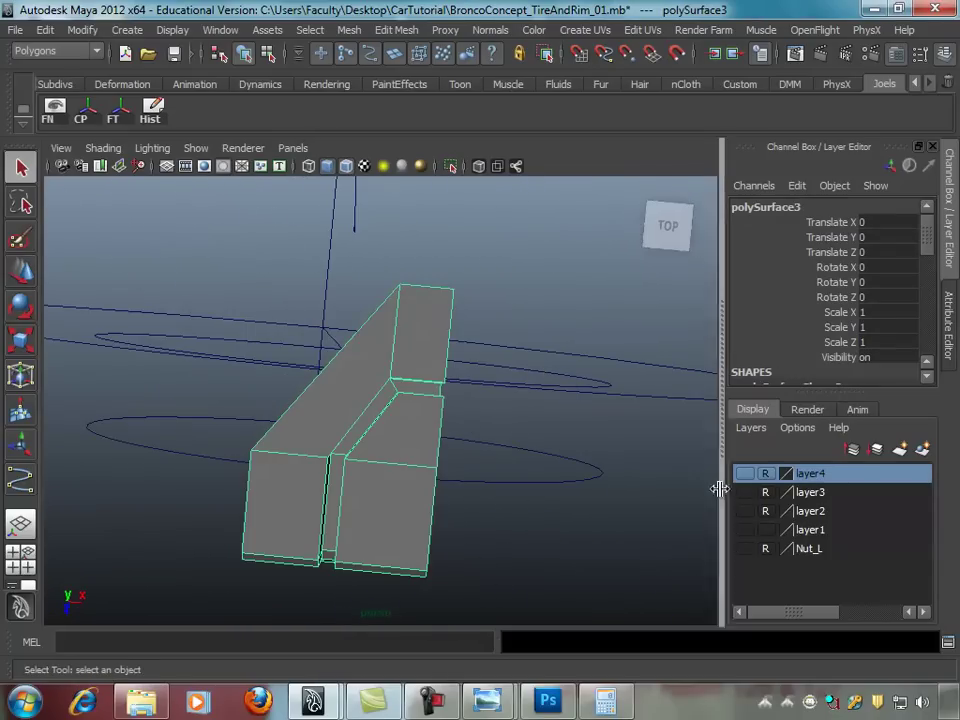
{"action": "left_click", "coordinate": [746, 492]}
{"action": "mouse_move", "coordinate": [662, 491]}
{"action": "left_mouse_down", "text": "alt"}
{"action": "mouse_move", "coordinate": [553, 349]}
{"action": "mouse_move", "coordinate": [497, 339]}
{"action": "left_mouse_up", "text": "alt"}
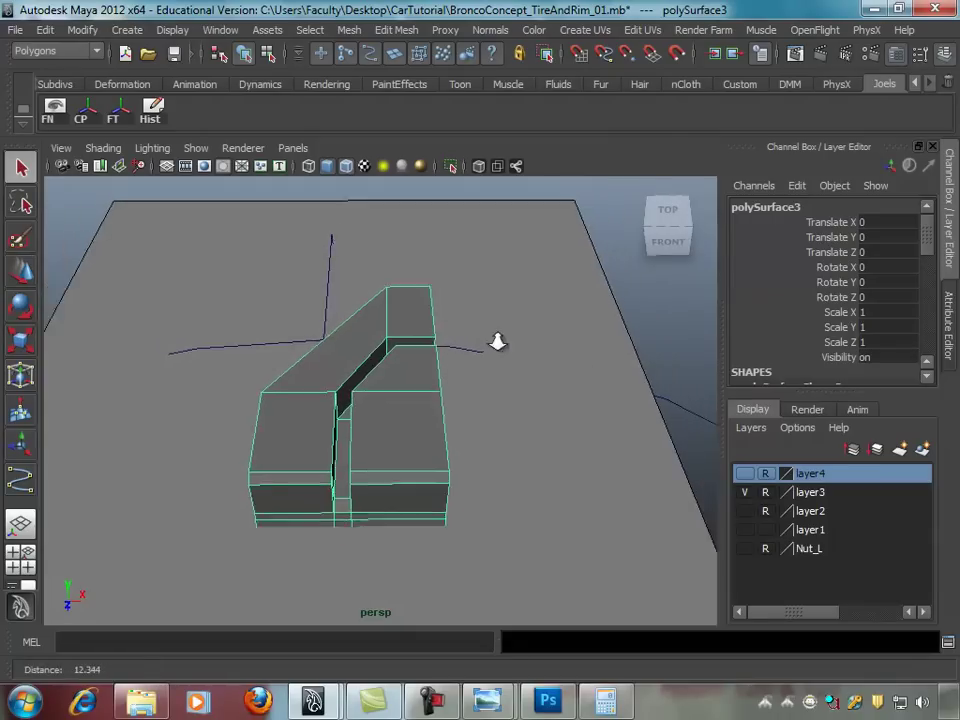
{"action": "left_click", "coordinate": [746, 492]}
{"action": "left_click", "coordinate": [745, 473]}
{"action": "left_click_drag", "start_coordinate": [604, 471], "coordinate": [587, 468], "text": "alt"}
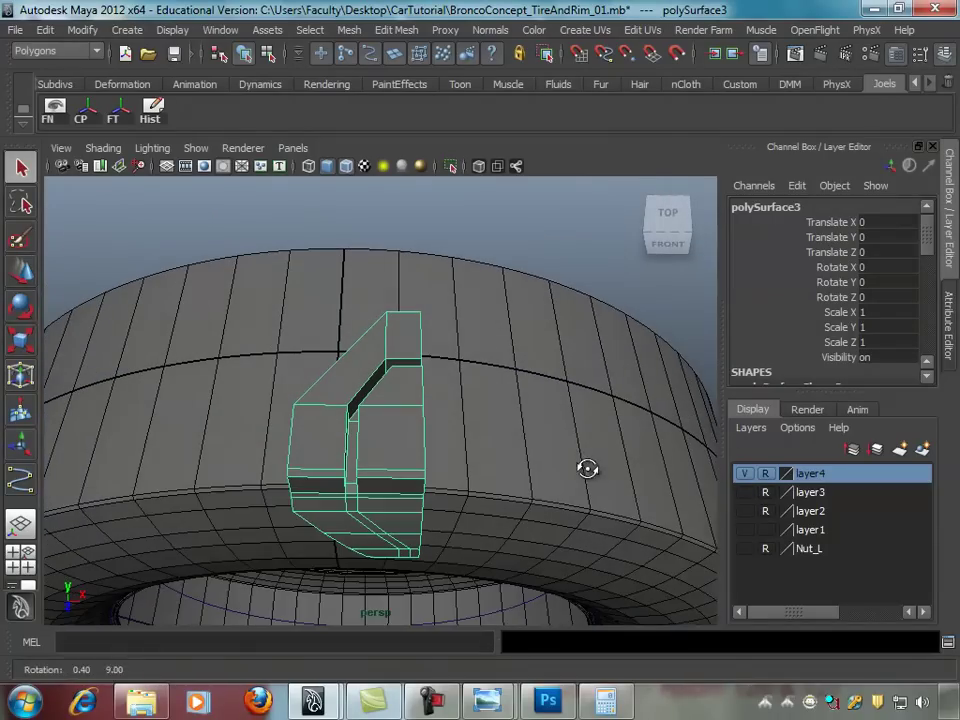
{"action": "left_click", "coordinate": [745, 473]}
Step: Show the bent wall layer and select the bent guide plane
{"action": "left_click", "coordinate": [746, 511]}
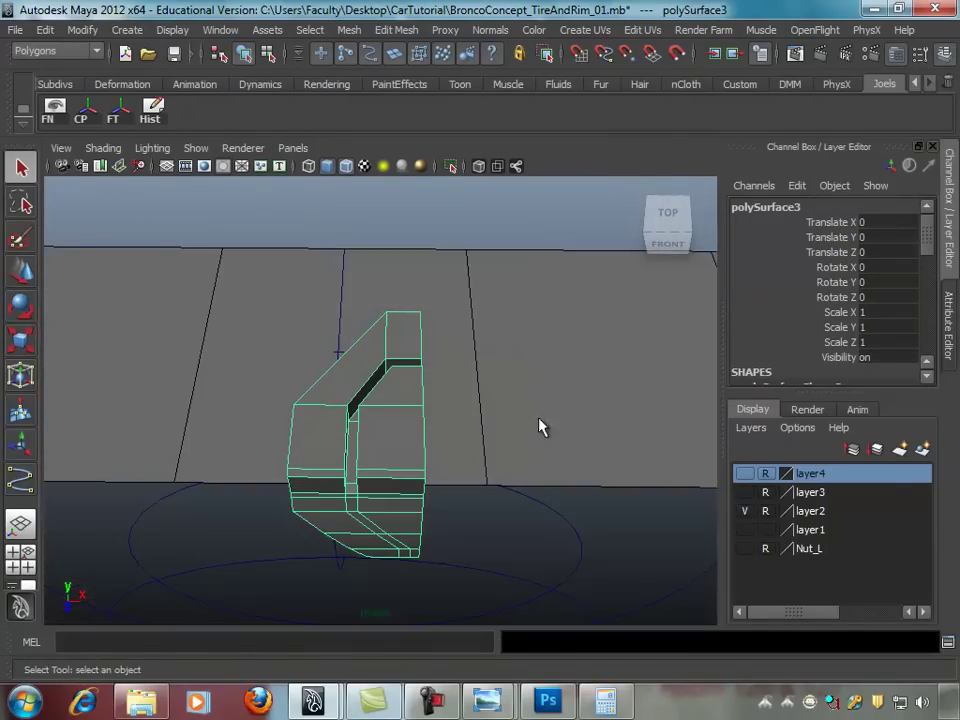
{"action": "left_click", "coordinate": [527, 430]}
{"action": "mouse_move", "coordinate": [471, 315]}
{"action": "left_mouse_down", "text": "alt"}
{"action": "mouse_move", "coordinate": [409, 328]}
{"action": "mouse_move", "coordinate": [437, 275]}
{"action": "left_mouse_up", "text": "alt"}
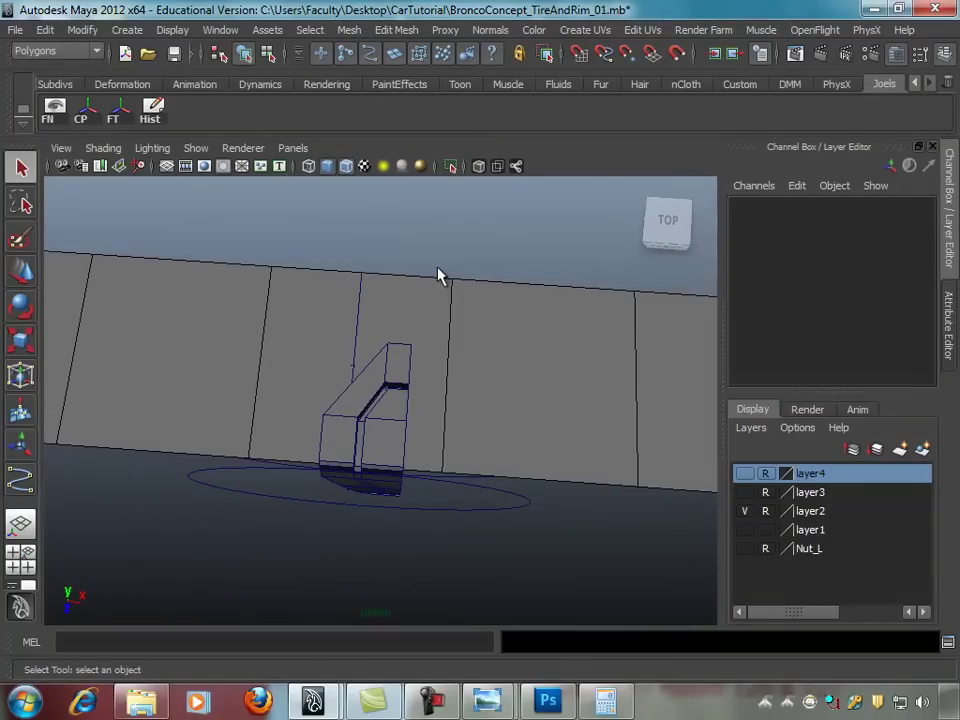
{"action": "mouse_move", "coordinate": [522, 309]}
{"action": "left_mouse_down", "text": "alt"}
{"action": "mouse_move", "coordinate": [431, 244]}
{"action": "mouse_move", "coordinate": [632, 447]}
{"action": "left_mouse_up", "text": "alt"}
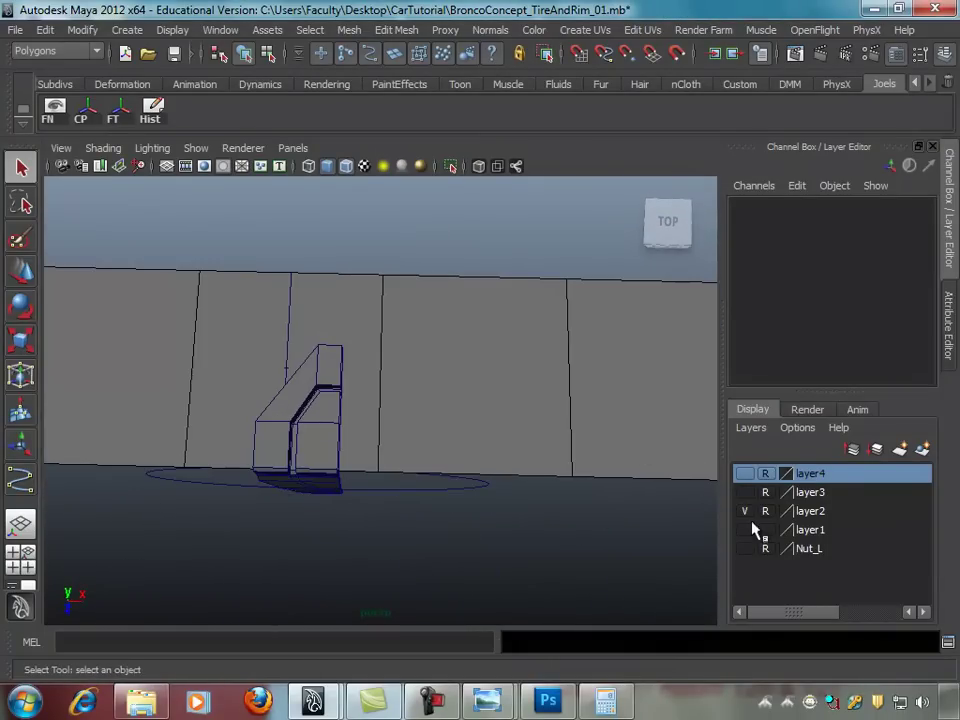
{"action": "left_click", "coordinate": [505, 290]}
Step: Raise polyPlane1's Subdivisions Width from 15 to 30 in the Channel Box
{"action": "mouse_move", "coordinate": [529, 321]}
{"action": "left_mouse_down", "text": "alt"}
{"action": "mouse_move", "coordinate": [396, 302]}
{"action": "mouse_move", "coordinate": [296, 317]}
{"action": "mouse_move", "coordinate": [389, 395]}
{"action": "left_mouse_up", "text": "alt"}
{"action": "mouse_move", "coordinate": [389, 395]}
{"action": "right_mouse_down", "text": "alt"}
{"action": "mouse_move", "coordinate": [456, 347]}
{"action": "mouse_move", "coordinate": [444, 332]}
{"action": "right_mouse_up", "text": "alt"}
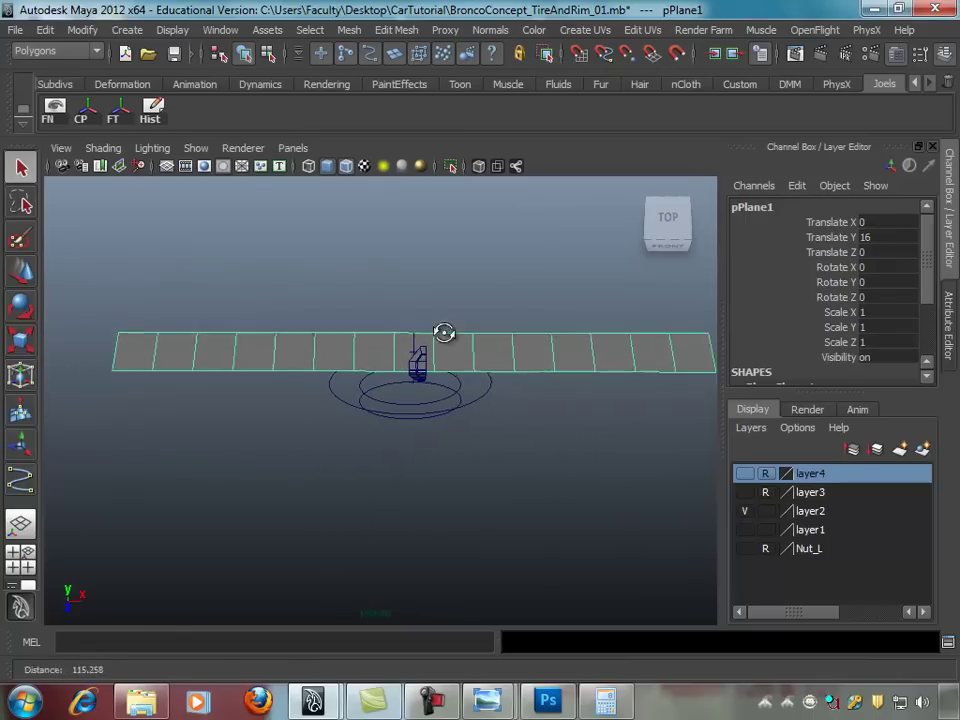
{"action": "left_click_drag", "start_coordinate": [444, 332], "coordinate": [390, 323], "text": "alt"}
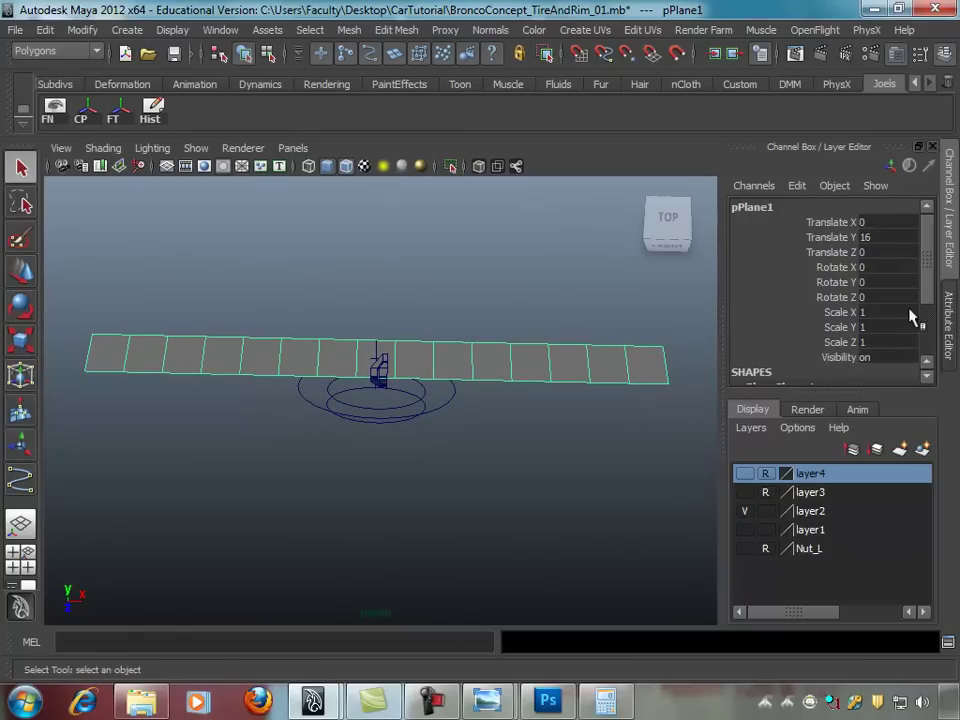
{"action": "left_click_drag", "start_coordinate": [928, 295], "coordinate": [929, 345]}
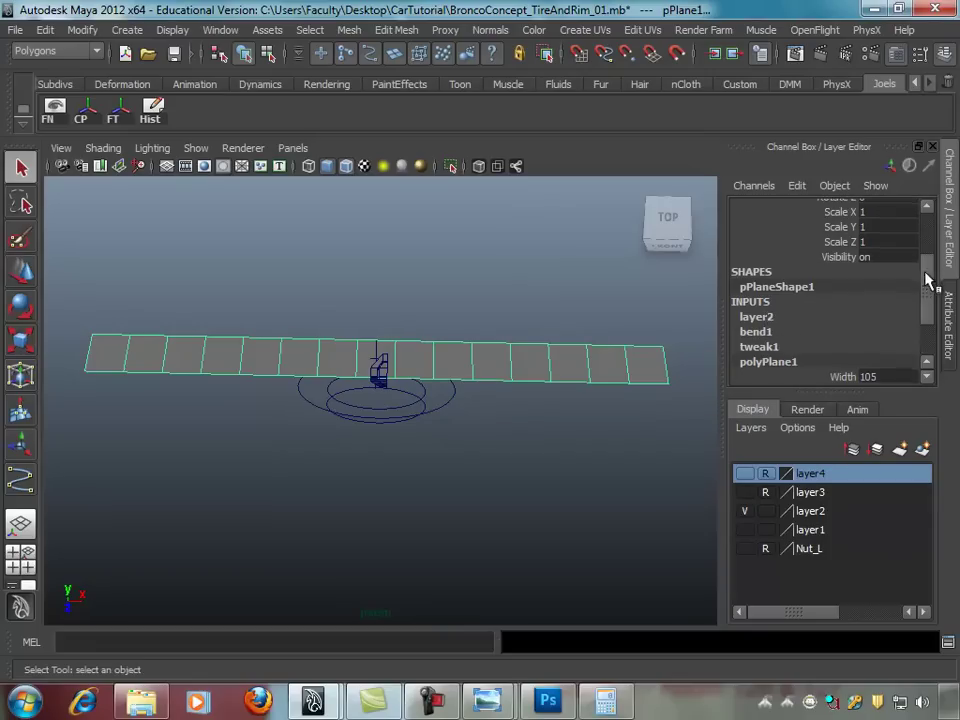
{"action": "left_click_drag", "start_coordinate": [927, 280], "coordinate": [893, 338]}
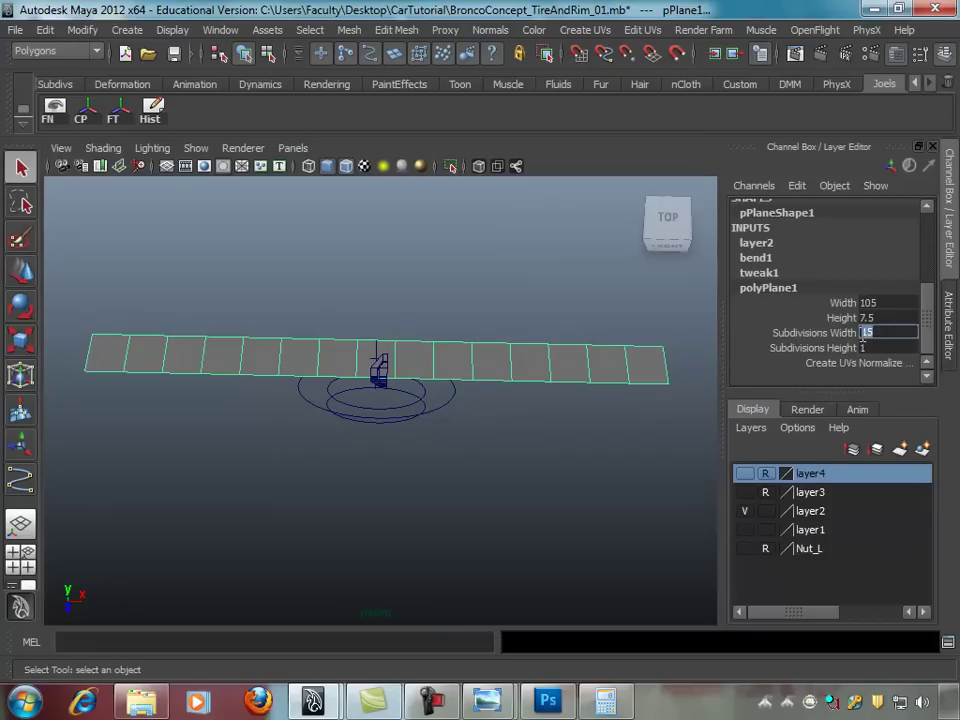
{"action": "scroll", "coordinate": [611, 279], "scroll_direction": "up", "scroll_amount": 3}
{"action": "scroll", "coordinate": [536, 339], "scroll_direction": "up", "scroll_amount": 1}
{"action": "scroll", "coordinate": [546, 418], "scroll_direction": "up", "scroll_amount": 2}
Step: Select the tread block mesh and switch to the Move tool
{"action": "mouse_move", "coordinate": [546, 407]}
{"action": "left_mouse_down", "text": "alt"}
{"action": "mouse_move", "coordinate": [390, 397]}
{"action": "mouse_move", "coordinate": [399, 379]}
{"action": "mouse_move", "coordinate": [450, 411]}
{"action": "mouse_move", "coordinate": [446, 446]}
{"action": "mouse_move", "coordinate": [407, 407]}
{"action": "mouse_move", "coordinate": [321, 399]}
{"action": "mouse_move", "coordinate": [302, 413]}
{"action": "mouse_move", "coordinate": [345, 424]}
{"action": "mouse_move", "coordinate": [328, 386]}
{"action": "mouse_move", "coordinate": [294, 386]}
{"action": "mouse_move", "coordinate": [290, 396]}
{"action": "left_mouse_up", "text": "alt"}
{"action": "left_click", "coordinate": [390, 397]}
{"action": "key", "text": "w"}
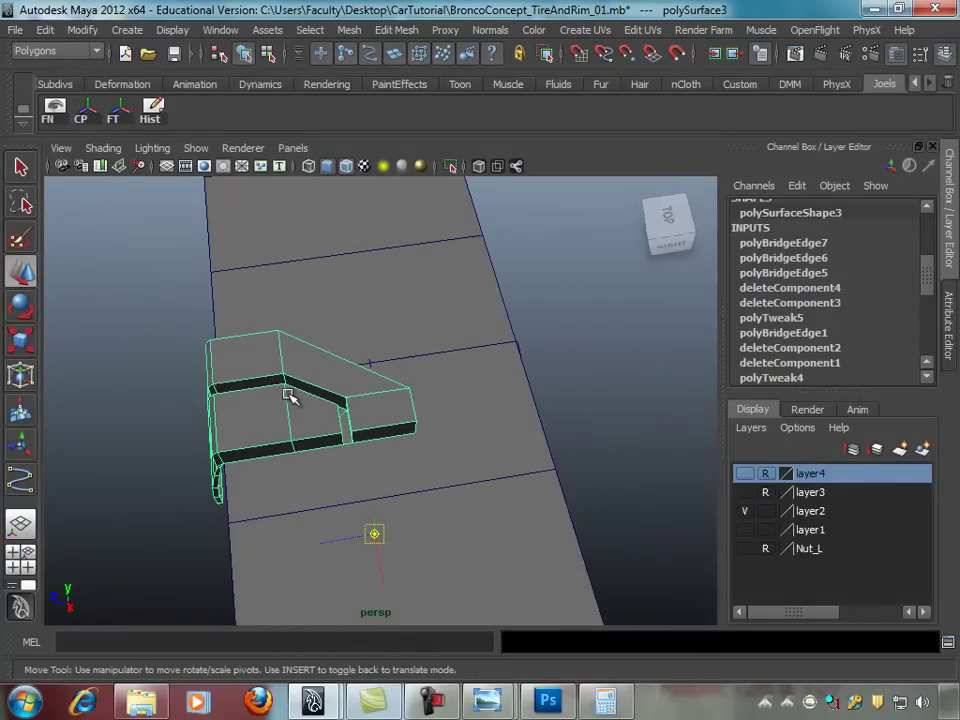
Step: Set the bent guide plane's Subdivisions Height to 2
{"action": "left_click_drag", "start_coordinate": [438, 374], "coordinate": [521, 432], "text": "alt"}
{"action": "left_click_drag", "start_coordinate": [446, 432], "coordinate": [396, 384], "text": "alt"}
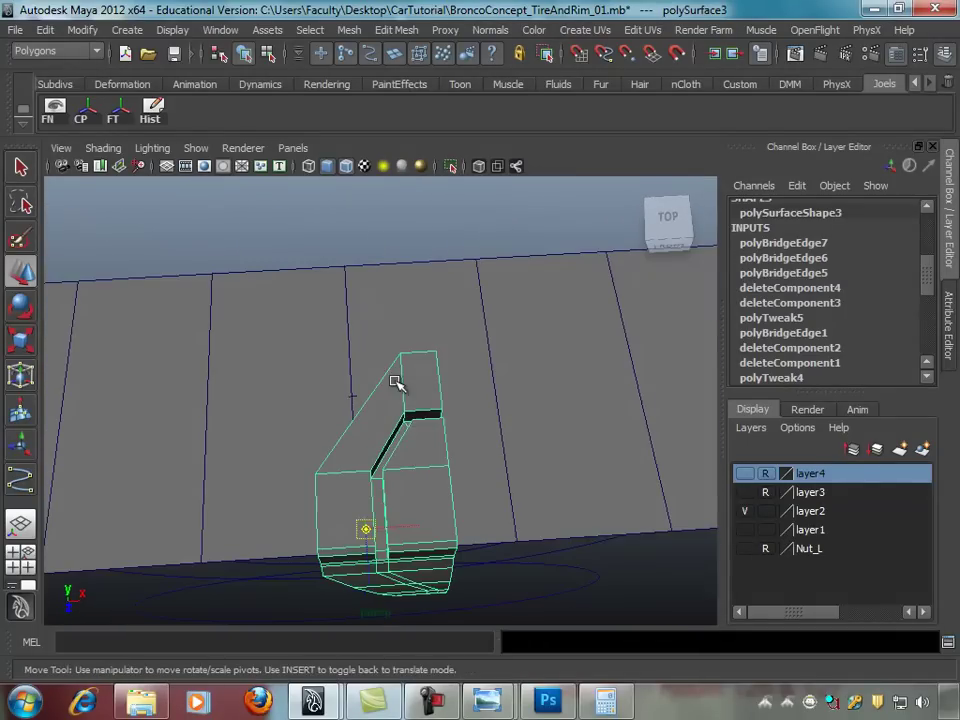
{"action": "left_click", "coordinate": [394, 262]}
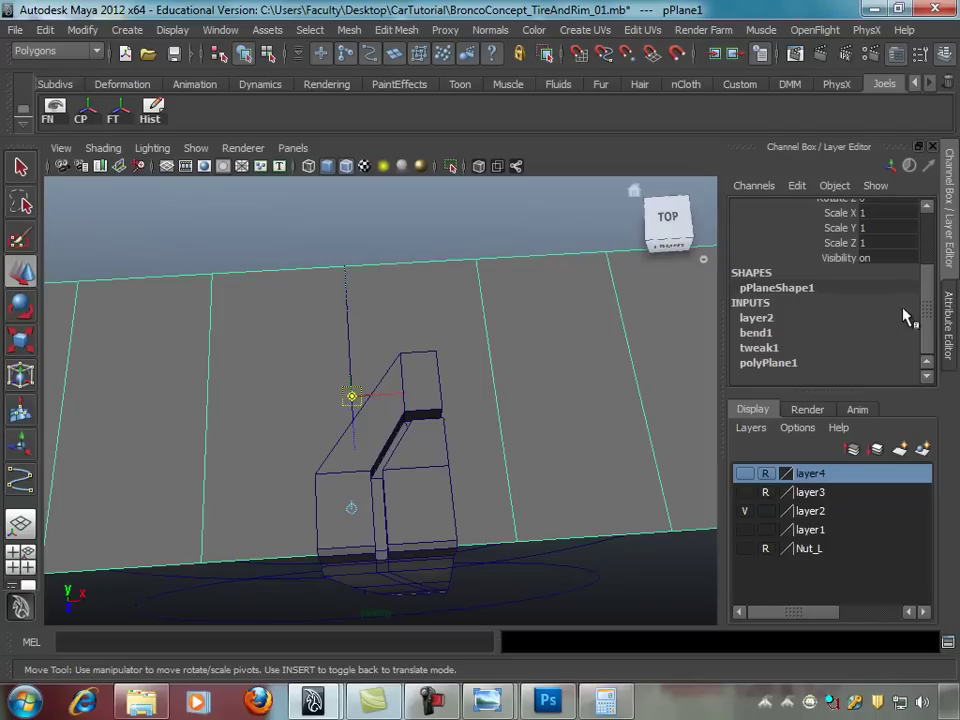
{"action": "left_click", "coordinate": [777, 369]}
{"action": "scroll", "coordinate": [930, 352], "scroll_direction": "down", "scroll_amount": 2}
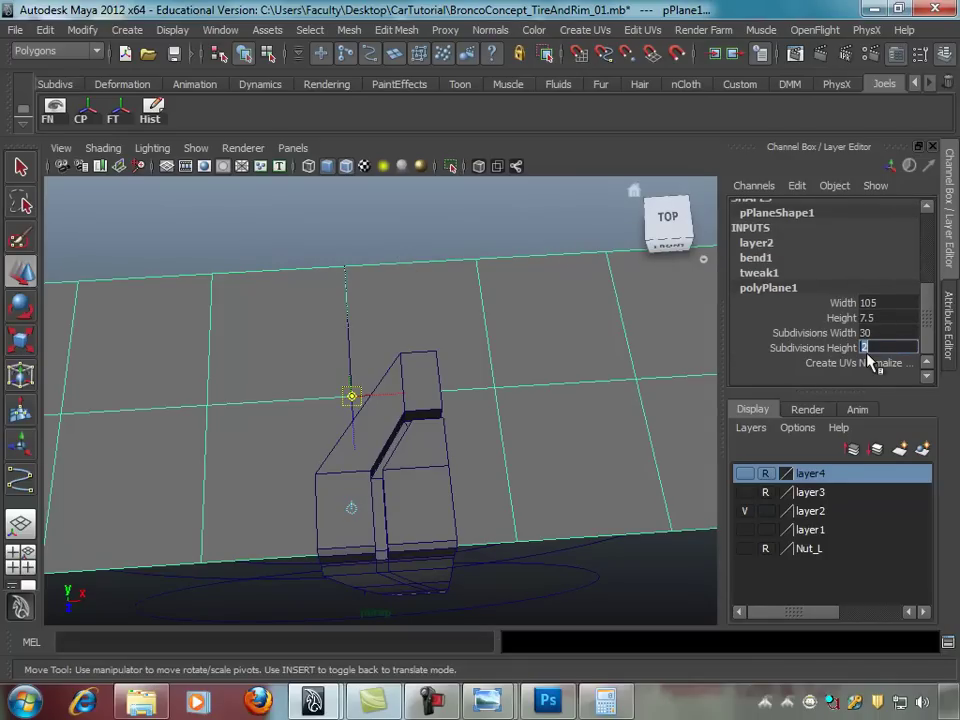
Step: Move polySurface3's pivot up to the tread block's top edge, then exit pivot editing
{"action": "mouse_move", "coordinate": [489, 401]}
{"action": "left_mouse_down", "text": "alt"}
{"action": "mouse_move", "coordinate": [336, 366]}
{"action": "mouse_move", "coordinate": [362, 414]}
{"action": "mouse_move", "coordinate": [484, 413]}
{"action": "left_mouse_up", "text": "alt"}
{"action": "left_click", "coordinate": [362, 414]}
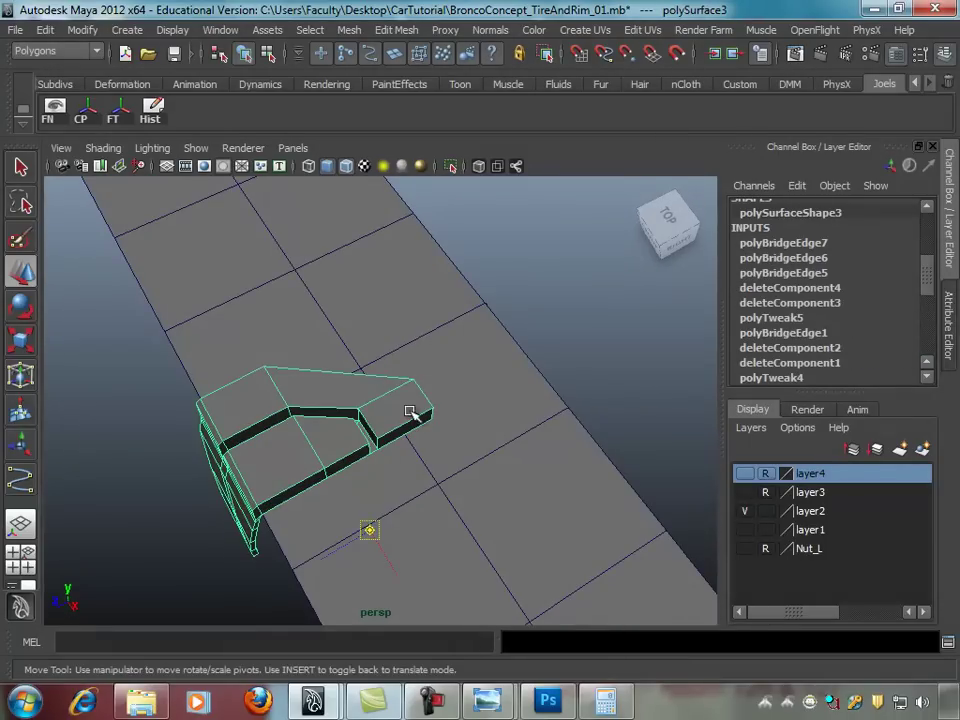
{"action": "left_click_drag", "start_coordinate": [400, 385], "coordinate": [375, 388], "text": "alt"}
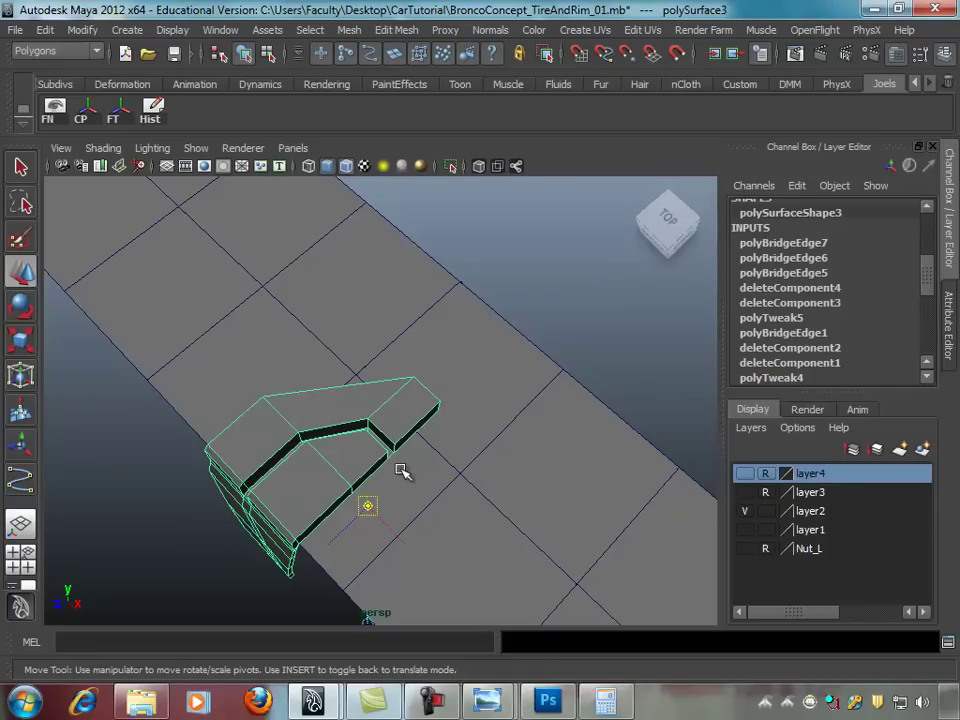
{"action": "left_click_drag", "start_coordinate": [367, 512], "coordinate": [372, 415]}
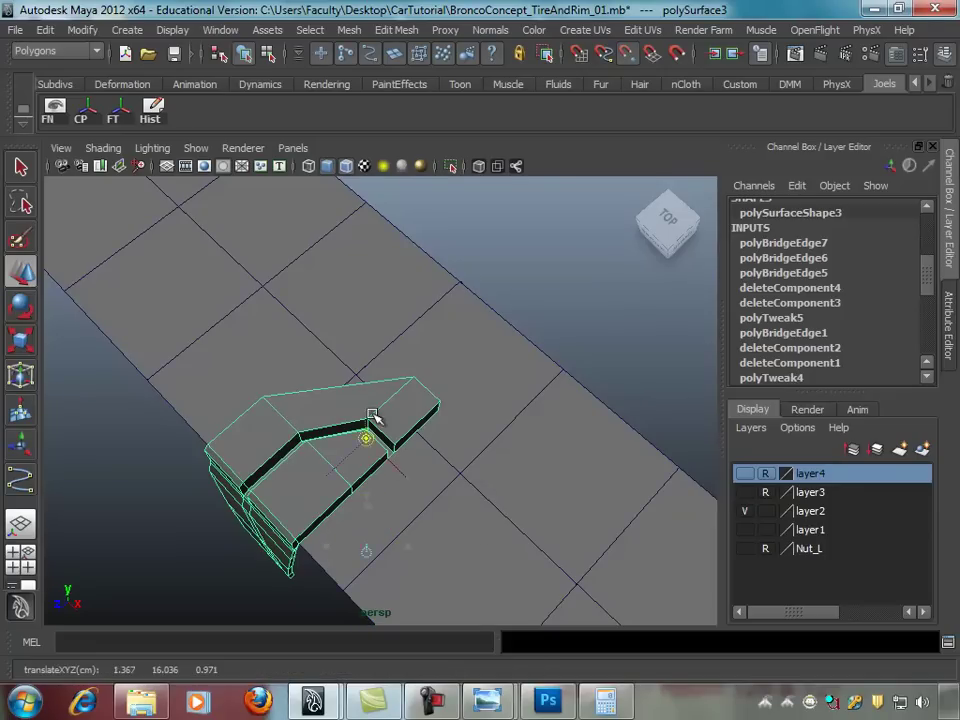
{"action": "mouse_move", "coordinate": [349, 471]}
{"action": "left_mouse_down", "text": "alt"}
{"action": "mouse_move", "coordinate": [570, 413]}
{"action": "mouse_move", "coordinate": [617, 443]}
{"action": "mouse_move", "coordinate": [450, 438]}
{"action": "mouse_move", "coordinate": [369, 407]}
{"action": "mouse_move", "coordinate": [369, 446]}
{"action": "mouse_move", "coordinate": [336, 461]}
{"action": "mouse_move", "coordinate": [392, 496]}
{"action": "mouse_move", "coordinate": [387, 512]}
{"action": "left_mouse_up", "text": "alt"}
{"action": "mouse_move", "coordinate": [403, 411]}
{"action": "left_mouse_down", "text": "alt"}
{"action": "mouse_move", "coordinate": [392, 392]}
{"action": "mouse_move", "coordinate": [364, 381]}
{"action": "mouse_move", "coordinate": [418, 326]}
{"action": "mouse_move", "coordinate": [278, 321]}
{"action": "mouse_move", "coordinate": [407, 411]}
{"action": "mouse_move", "coordinate": [477, 432]}
{"action": "mouse_move", "coordinate": [495, 407]}
{"action": "mouse_move", "coordinate": [476, 429]}
{"action": "left_mouse_up", "text": "alt"}
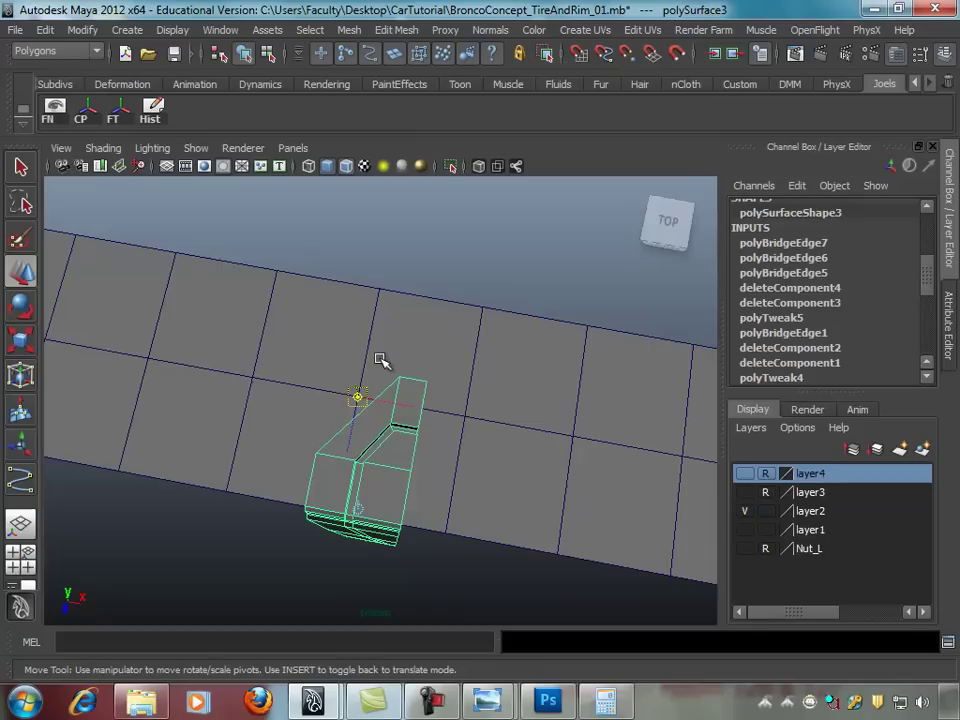
{"action": "key", "text": "Insert"}
{"action": "mouse_move", "coordinate": [445, 272]}
{"action": "left_mouse_down", "text": "alt"}
{"action": "mouse_move", "coordinate": [450, 251]}
{"action": "mouse_move", "coordinate": [411, 250]}
{"action": "left_mouse_up", "text": "alt"}
{"action": "mouse_move", "coordinate": [412, 400]}
{"action": "left_mouse_down", "text": "alt"}
{"action": "mouse_move", "coordinate": [364, 386]}
{"action": "mouse_move", "coordinate": [358, 371]}
{"action": "left_mouse_up", "text": "alt"}
{"action": "mouse_move", "coordinate": [381, 317]}
{"action": "left_mouse_down", "text": "alt"}
{"action": "mouse_move", "coordinate": [377, 259]}
{"action": "mouse_move", "coordinate": [366, 272]}
{"action": "left_mouse_up", "text": "alt"}
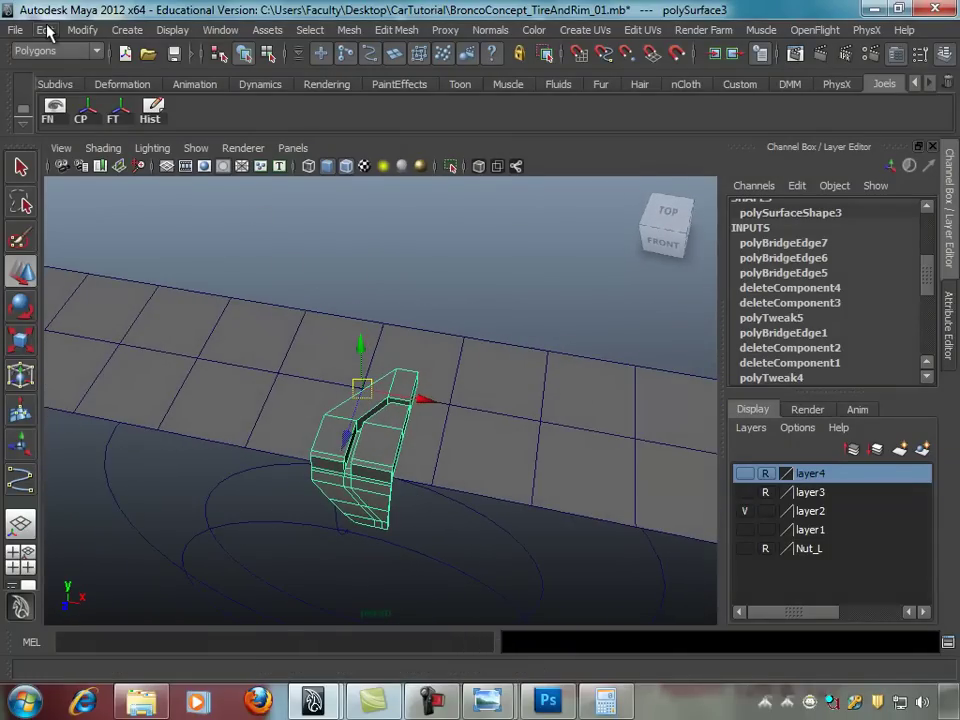
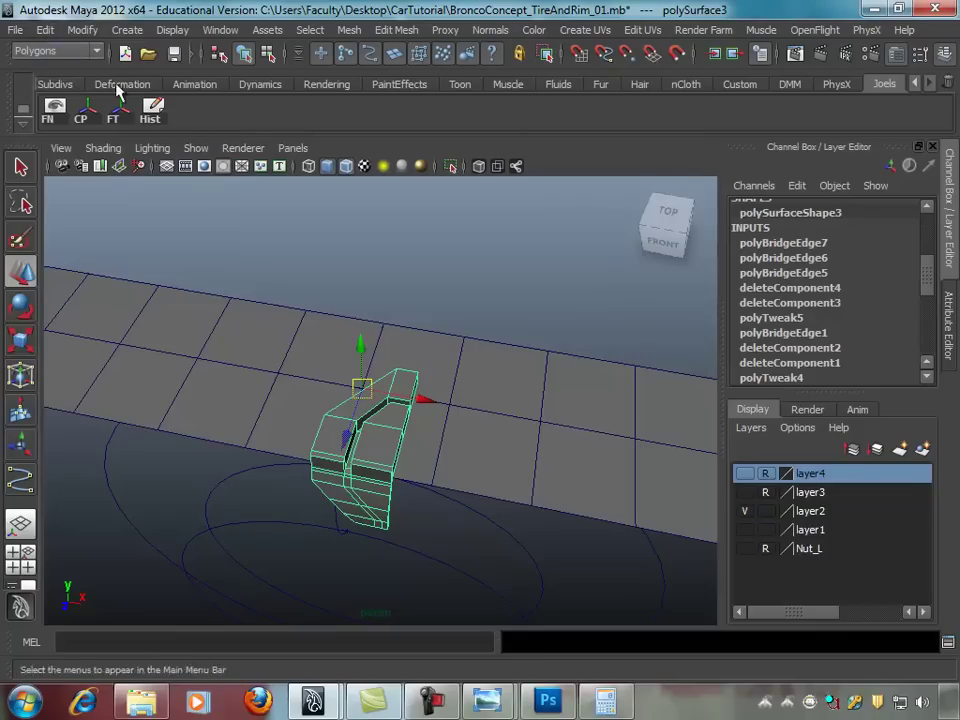
Step: Freeze transformations and delete construction history on the small tread piece
{"action": "left_click", "coordinate": [118, 118]}
{"action": "mouse_move", "coordinate": [454, 381]}
{"action": "left_mouse_down", "text": "alt"}
{"action": "mouse_move", "coordinate": [499, 377]}
{"action": "mouse_move", "coordinate": [499, 392]}
{"action": "left_mouse_up", "text": "alt"}
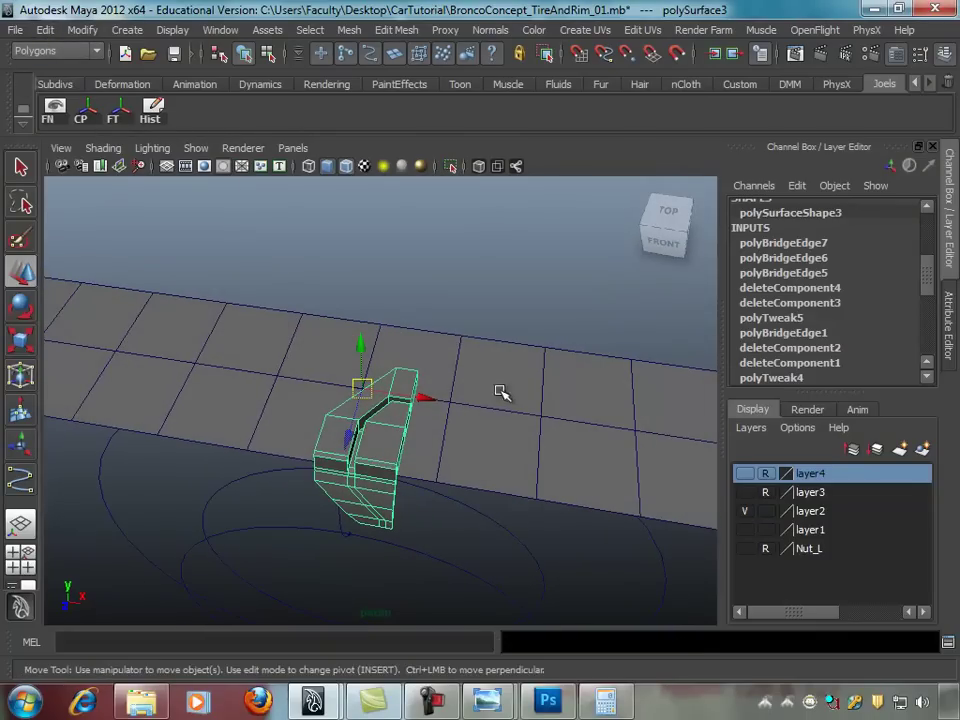
{"action": "left_click", "coordinate": [150, 110]}
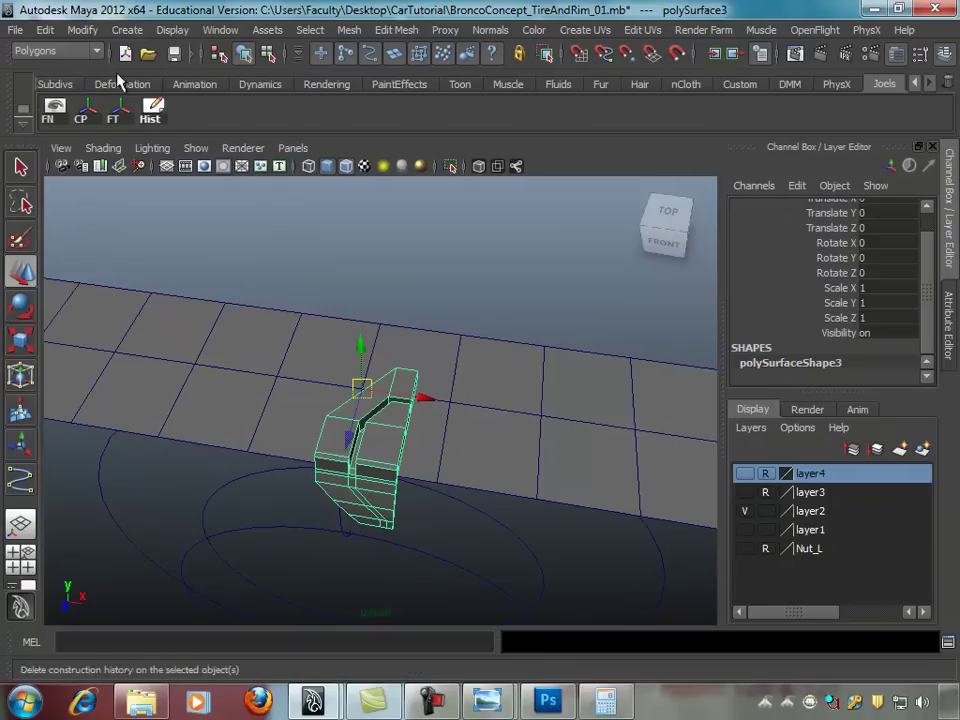
Step: Duplicate the tread piece with Duplicate Special scale -1, 1, -1 to make a mirrored copy
{"action": "left_click", "coordinate": [82, 30]}
{"action": "mouse_move", "coordinate": [45, 29]}
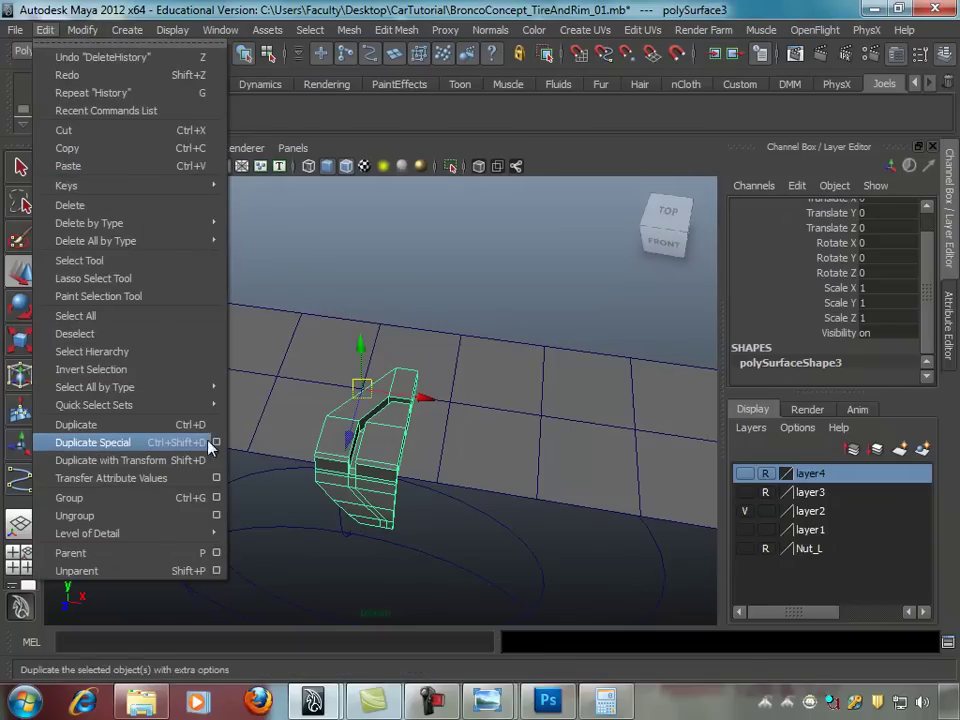
{"action": "left_click", "coordinate": [218, 442]}
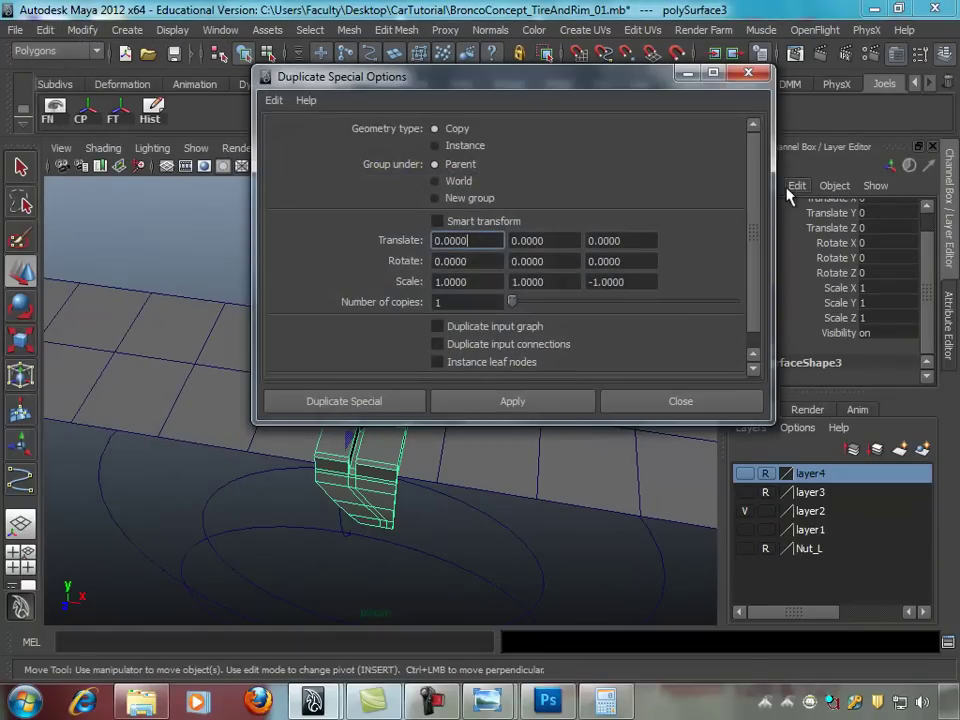
{"action": "scroll", "coordinate": [754, 190], "scroll_direction": "down", "scroll_amount": 1}
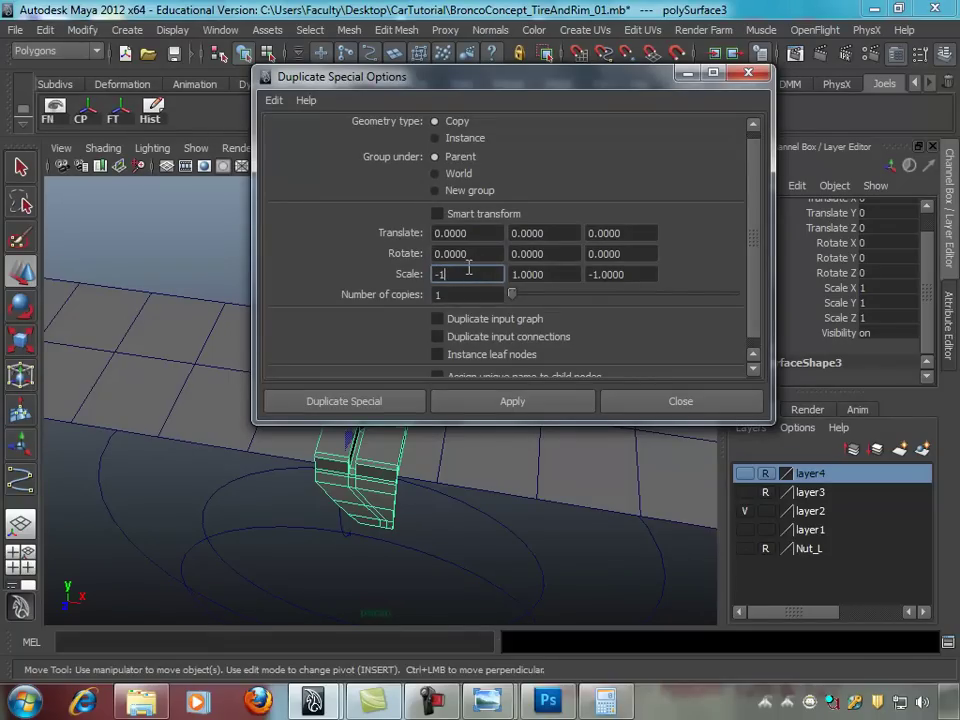
{"action": "left_click", "coordinate": [538, 410]}
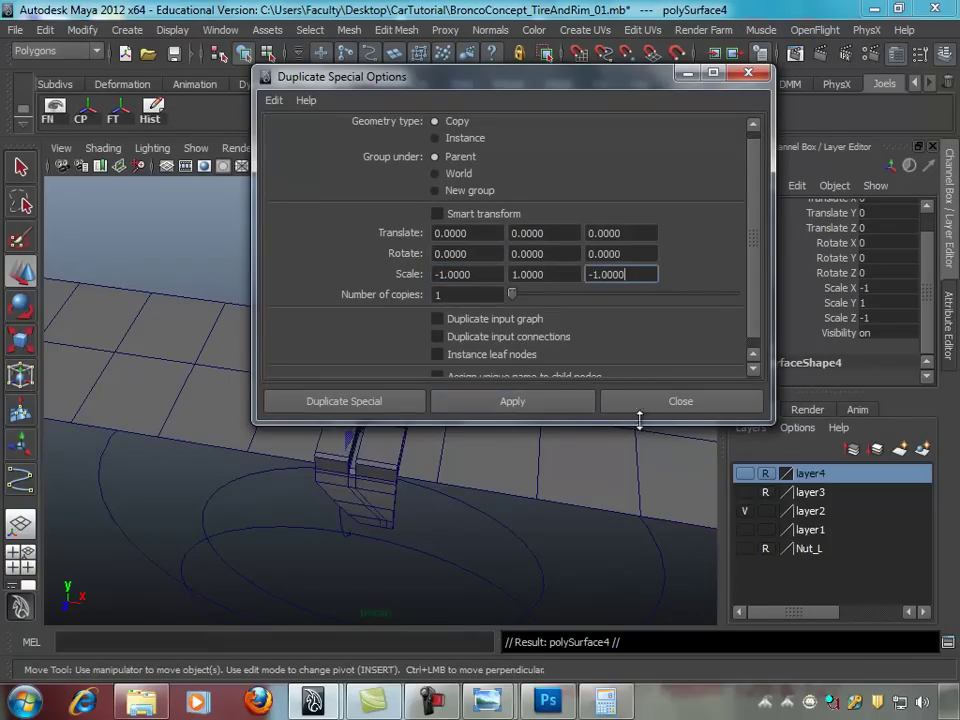
{"action": "left_click", "coordinate": [632, 410]}
{"action": "mouse_move", "coordinate": [632, 413]}
{"action": "left_mouse_down", "text": "alt"}
{"action": "mouse_move", "coordinate": [593, 437]}
{"action": "mouse_move", "coordinate": [771, 473]}
{"action": "mouse_move", "coordinate": [855, 407]}
{"action": "mouse_move", "coordinate": [549, 437]}
{"action": "mouse_move", "coordinate": [449, 407]}
{"action": "mouse_move", "coordinate": [499, 396]}
{"action": "mouse_move", "coordinate": [317, 396]}
{"action": "mouse_move", "coordinate": [210, 354]}
{"action": "mouse_move", "coordinate": [210, 446]}
{"action": "mouse_move", "coordinate": [201, 435]}
{"action": "mouse_move", "coordinate": [302, 403]}
{"action": "mouse_move", "coordinate": [287, 458]}
{"action": "mouse_move", "coordinate": [392, 461]}
{"action": "mouse_move", "coordinate": [506, 411]}
{"action": "mouse_move", "coordinate": [334, 371]}
{"action": "left_mouse_up", "text": "alt"}
{"action": "right_click_drag", "start_coordinate": [334, 371], "coordinate": [508, 358], "text": "alt"}
{"action": "mouse_move", "coordinate": [508, 359]}
{"action": "left_mouse_down", "text": "alt"}
{"action": "mouse_move", "coordinate": [611, 369]}
{"action": "mouse_move", "coordinate": [501, 313]}
{"action": "mouse_move", "coordinate": [508, 339]}
{"action": "mouse_move", "coordinate": [339, 368]}
{"action": "mouse_move", "coordinate": [333, 379]}
{"action": "left_mouse_up", "text": "alt"}
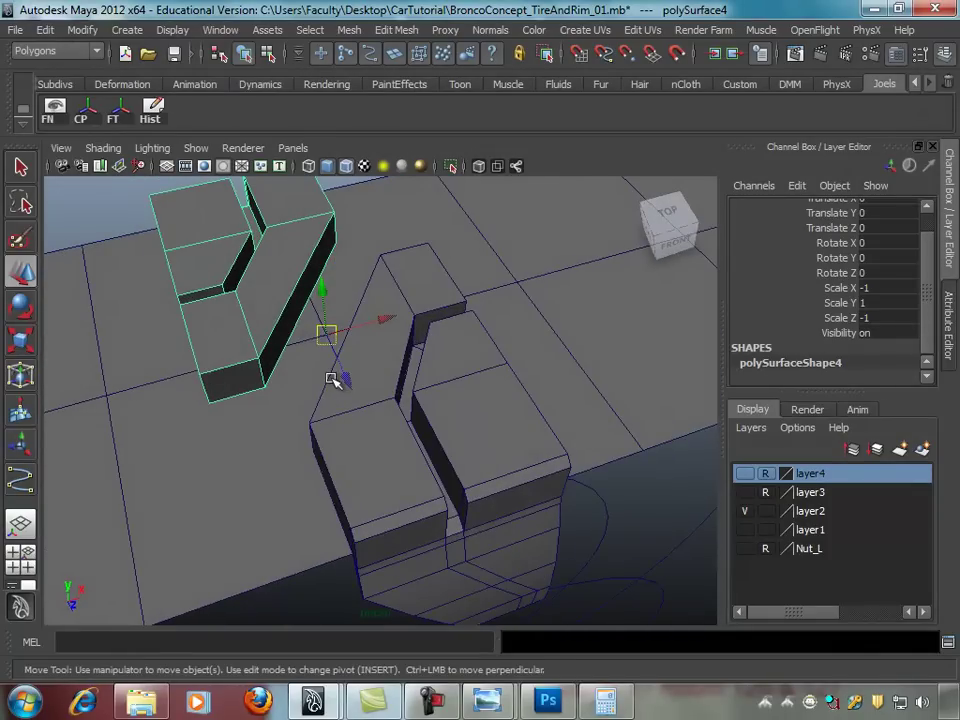
Step: Deselect everything, then select the mirrored copy in object mode
{"action": "mouse_move", "coordinate": [412, 372]}
{"action": "left_mouse_down", "text": "alt"}
{"action": "mouse_move", "coordinate": [349, 354]}
{"action": "mouse_move", "coordinate": [326, 336]}
{"action": "mouse_move", "coordinate": [300, 339]}
{"action": "mouse_move", "coordinate": [398, 365]}
{"action": "mouse_move", "coordinate": [461, 422]}
{"action": "mouse_move", "coordinate": [371, 313]}
{"action": "mouse_move", "coordinate": [352, 355]}
{"action": "left_mouse_up", "text": "alt"}
{"action": "left_click", "coordinate": [253, 300]}
{"action": "mouse_move", "coordinate": [253, 300]}
{"action": "left_mouse_down", "text": "alt"}
{"action": "mouse_move", "coordinate": [364, 300]}
{"action": "mouse_move", "coordinate": [354, 364]}
{"action": "mouse_move", "coordinate": [385, 363]}
{"action": "left_mouse_up", "text": "alt"}
{"action": "key", "text": "q"}
{"action": "left_click", "coordinate": [290, 328]}
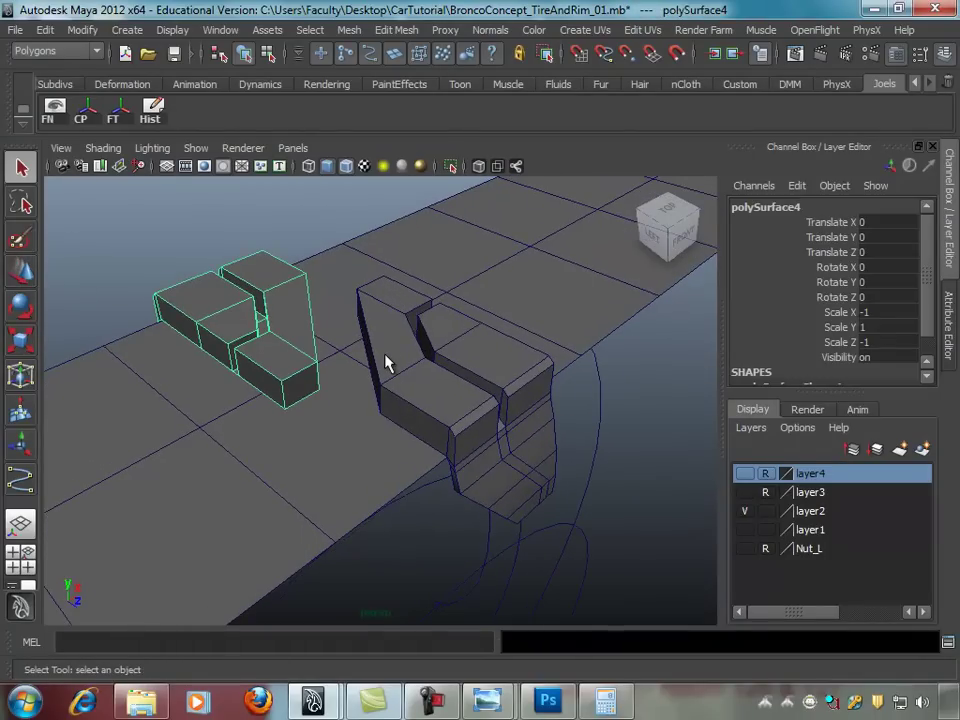
{"action": "mouse_move", "coordinate": [534, 360]}
{"action": "left_mouse_down", "text": "alt"}
{"action": "mouse_move", "coordinate": [519, 360]}
{"action": "mouse_move", "coordinate": [579, 357]}
{"action": "left_mouse_up", "text": "alt"}
{"action": "right_click_drag", "start_coordinate": [579, 357], "coordinate": [557, 362], "text": "alt"}
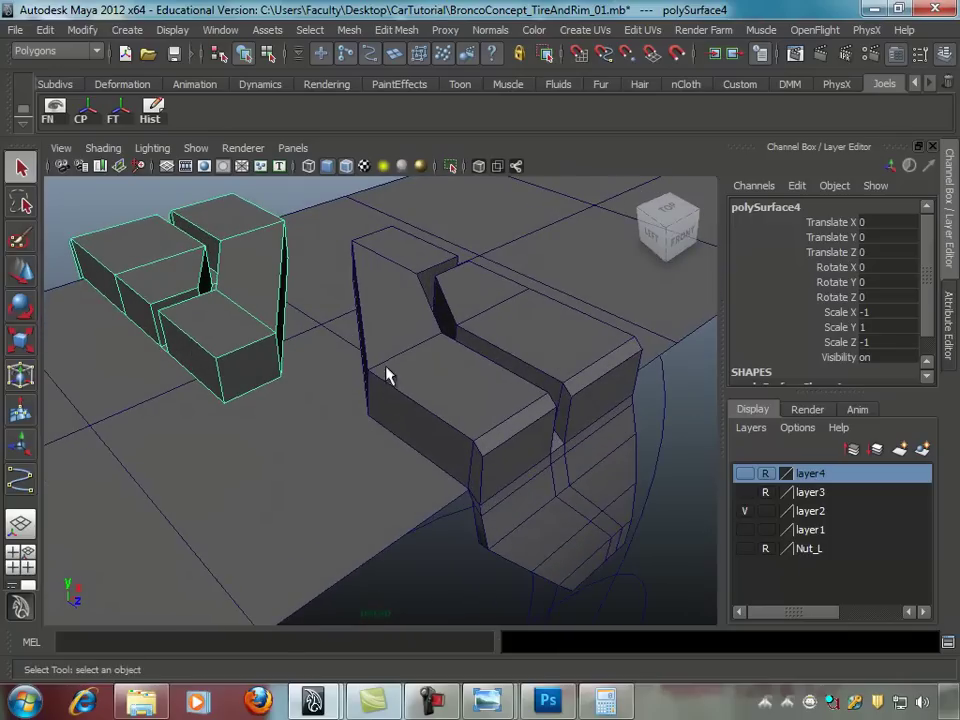
{"action": "left_click_drag", "start_coordinate": [388, 375], "coordinate": [428, 374], "text": "alt"}
Step: Switch the original block to edge mode and select its top groove edges
{"action": "right_click", "coordinate": [430, 340]}
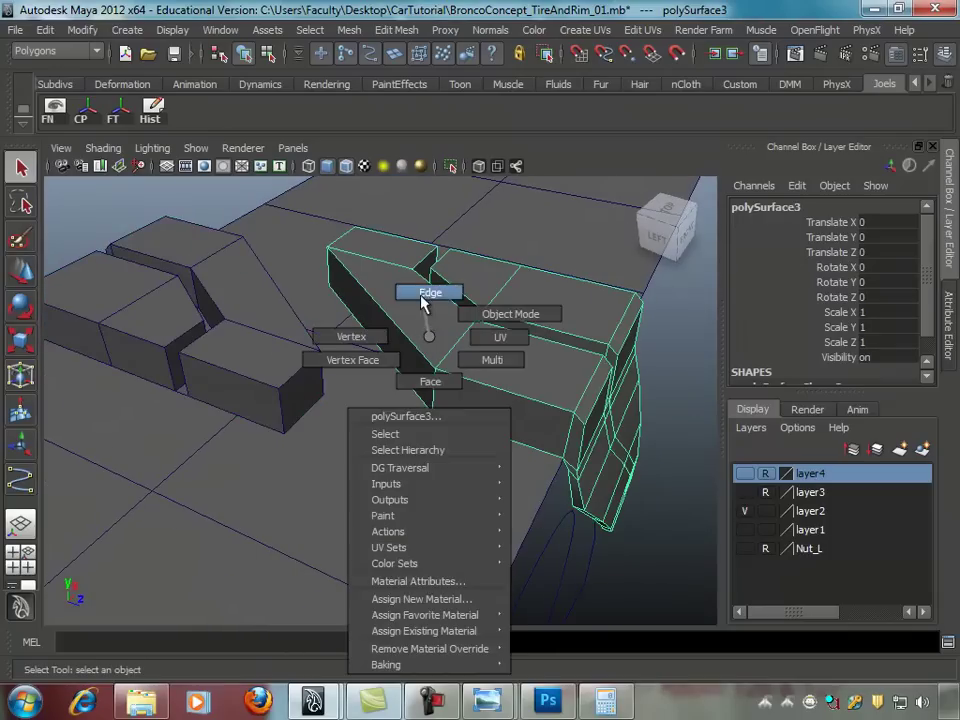
{"action": "right_click_drag", "start_coordinate": [424, 303], "coordinate": [426, 300]}
{"action": "left_click", "coordinate": [440, 390]}
{"action": "mouse_move", "coordinate": [568, 414]}
{"action": "left_mouse_down", "text": "alt"}
{"action": "mouse_move", "coordinate": [508, 390]}
{"action": "mouse_move", "coordinate": [471, 403]}
{"action": "left_mouse_up", "text": "alt"}
{"action": "mouse_move", "coordinate": [563, 407]}
{"action": "left_mouse_down", "text": "alt"}
{"action": "mouse_move", "coordinate": [549, 396]}
{"action": "mouse_move", "coordinate": [328, 403]}
{"action": "mouse_move", "coordinate": [202, 391]}
{"action": "left_mouse_up", "text": "alt"}
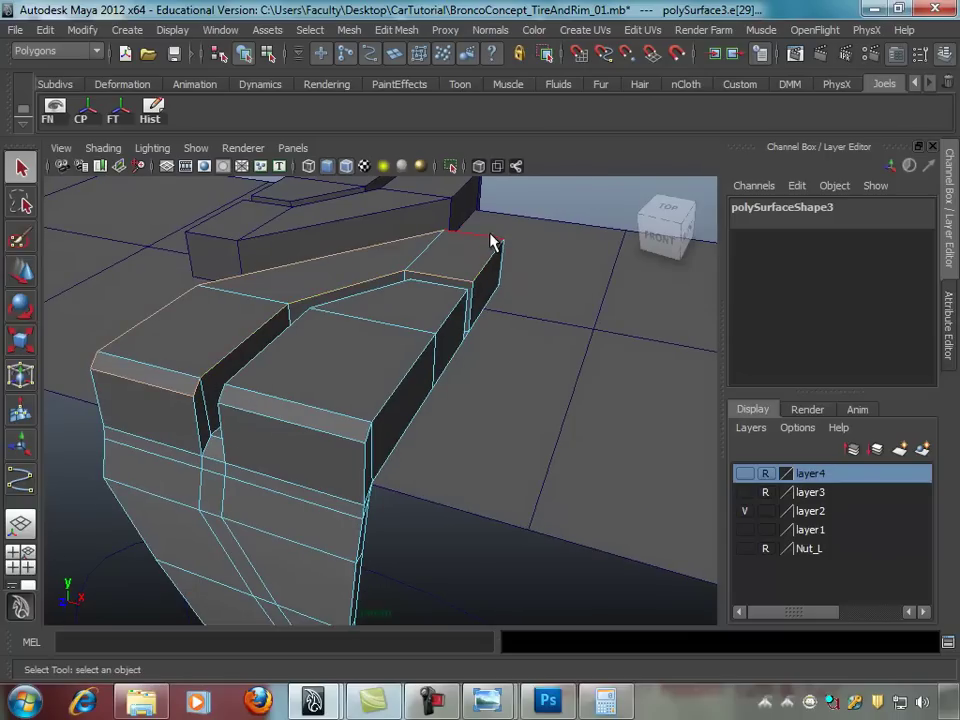
{"action": "left_click", "coordinate": [452, 289]}
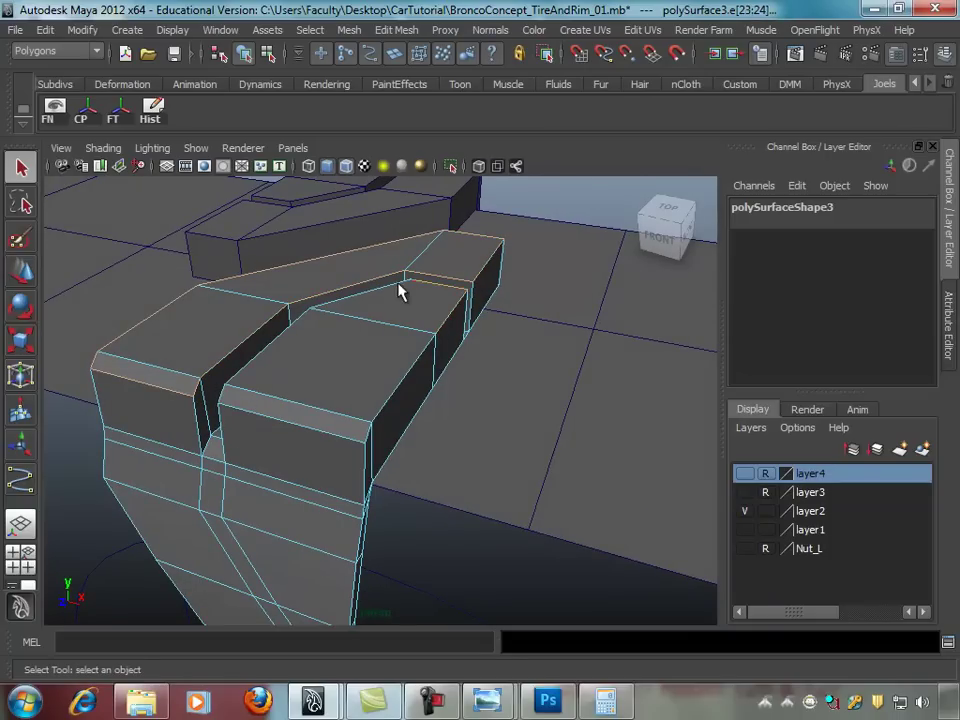
{"action": "left_click", "coordinate": [350, 318]}
{"action": "mouse_move", "coordinate": [350, 318]}
{"action": "left_mouse_down", "text": "alt"}
{"action": "mouse_move", "coordinate": [446, 381]}
{"action": "mouse_move", "coordinate": [396, 376]}
{"action": "left_mouse_up", "text": "alt"}
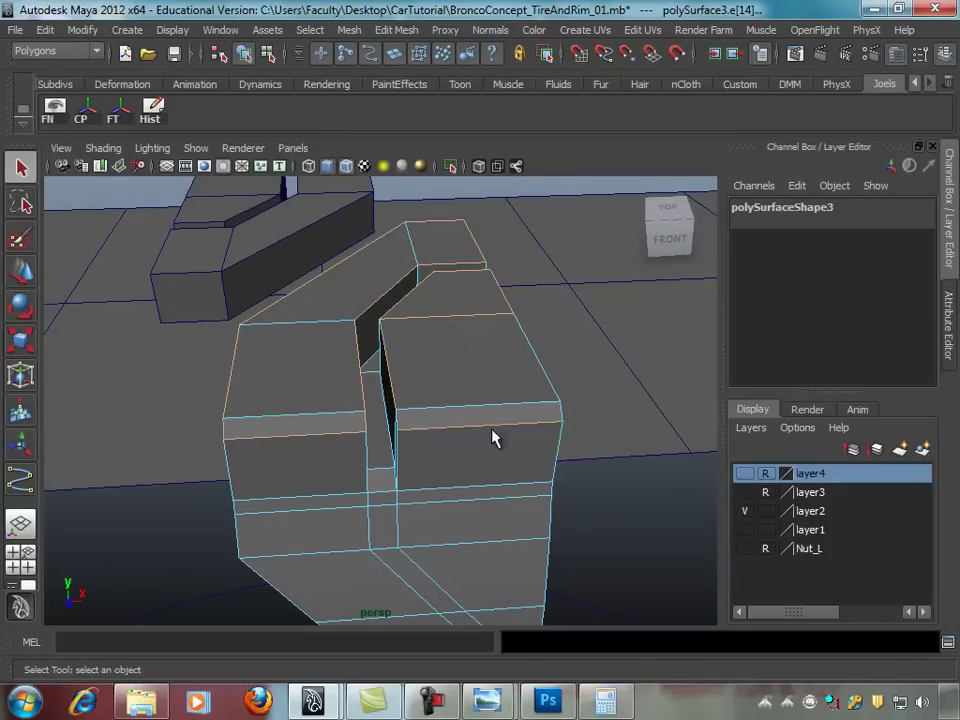
{"action": "left_click_drag", "start_coordinate": [493, 437], "coordinate": [396, 437], "text": "alt"}
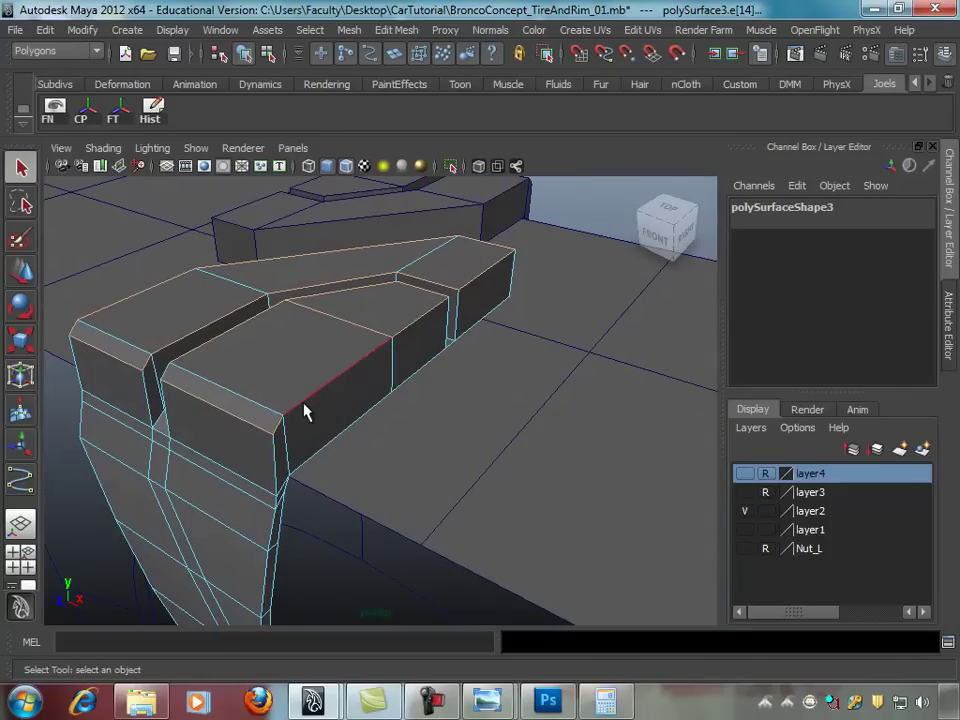
{"action": "mouse_move", "coordinate": [460, 343]}
{"action": "left_mouse_down", "text": "alt"}
{"action": "mouse_move", "coordinate": [388, 339]}
{"action": "mouse_move", "coordinate": [478, 362]}
{"action": "left_mouse_up", "text": "alt"}
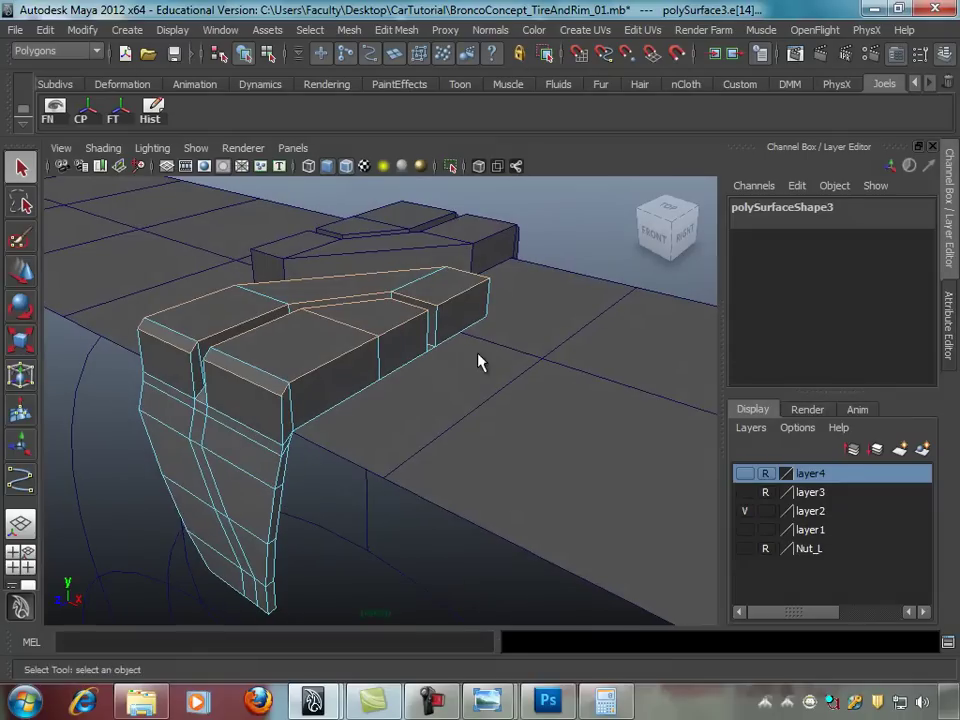
{"action": "left_click", "coordinate": [350, 30]}
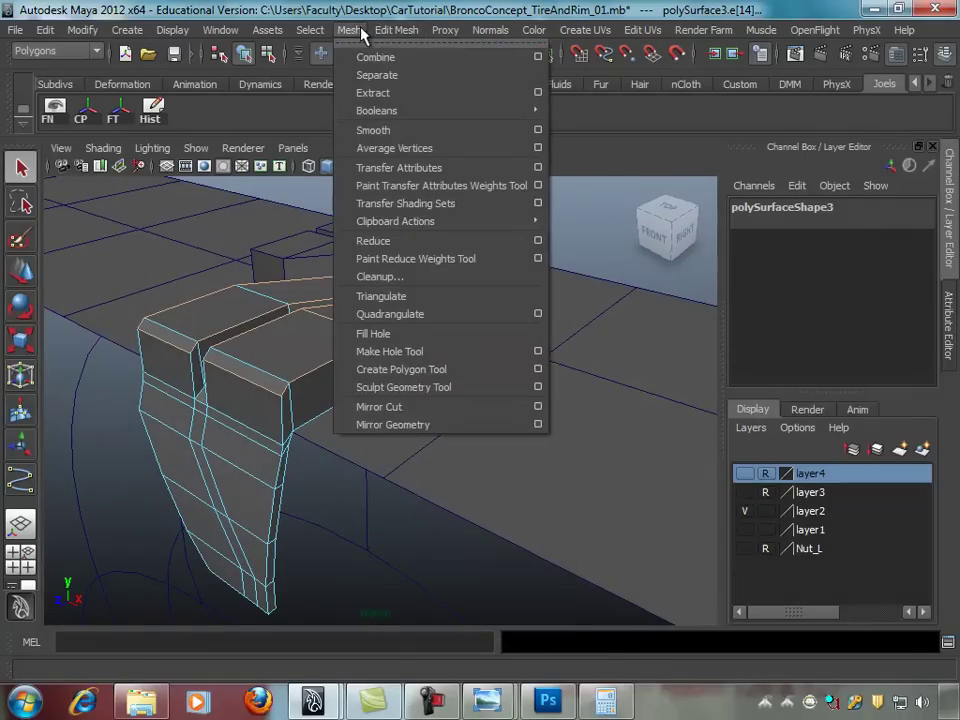
{"action": "mouse_move", "coordinate": [396, 30]}
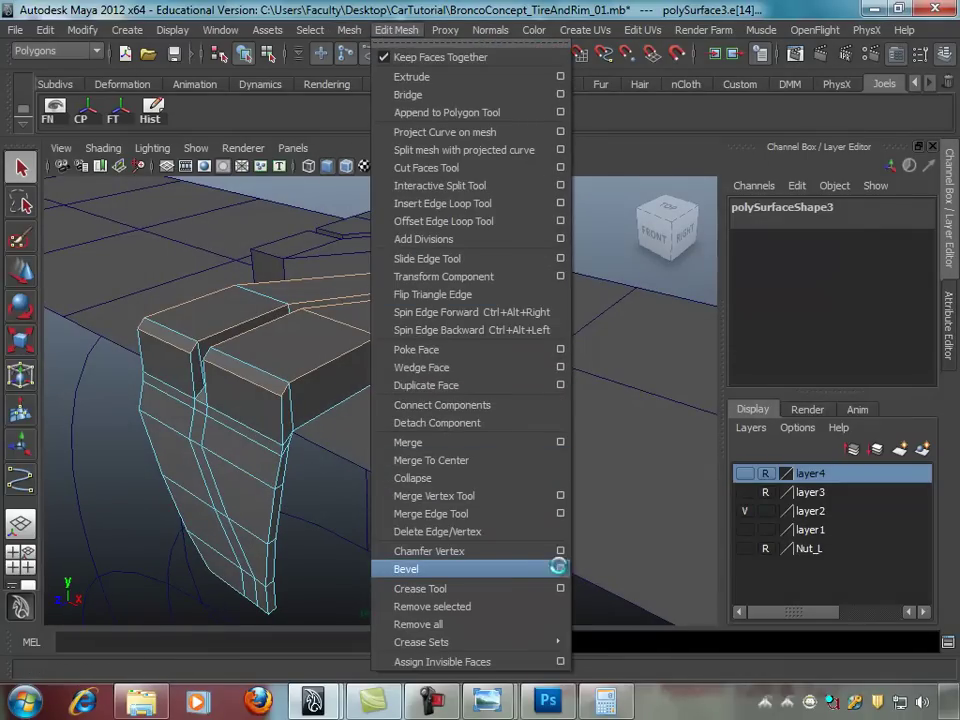
Step: Apply a bevel to the selected top groove edges
{"action": "left_click", "coordinate": [560, 571]}
{"action": "left_click", "coordinate": [537, 408]}
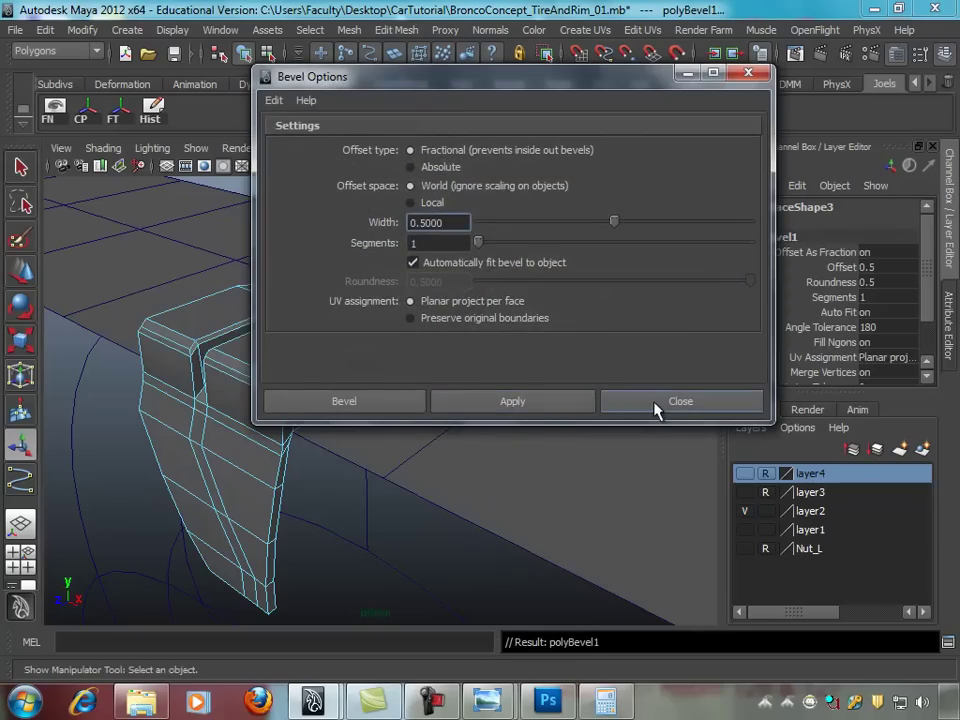
{"action": "left_click", "coordinate": [656, 407]}
{"action": "mouse_move", "coordinate": [463, 403]}
{"action": "left_mouse_down", "text": "alt"}
{"action": "mouse_move", "coordinate": [399, 399]}
{"action": "mouse_move", "coordinate": [580, 414]}
{"action": "mouse_move", "coordinate": [583, 401]}
{"action": "mouse_move", "coordinate": [688, 386]}
{"action": "mouse_move", "coordinate": [488, 391]}
{"action": "mouse_move", "coordinate": [544, 392]}
{"action": "mouse_move", "coordinate": [365, 422]}
{"action": "left_mouse_up", "text": "alt"}
Step: Raise polyBevel1 Segments from 1 to 2 in the Channel Box
{"action": "scroll", "coordinate": [439, 448], "scroll_direction": "down", "scroll_amount": 2}
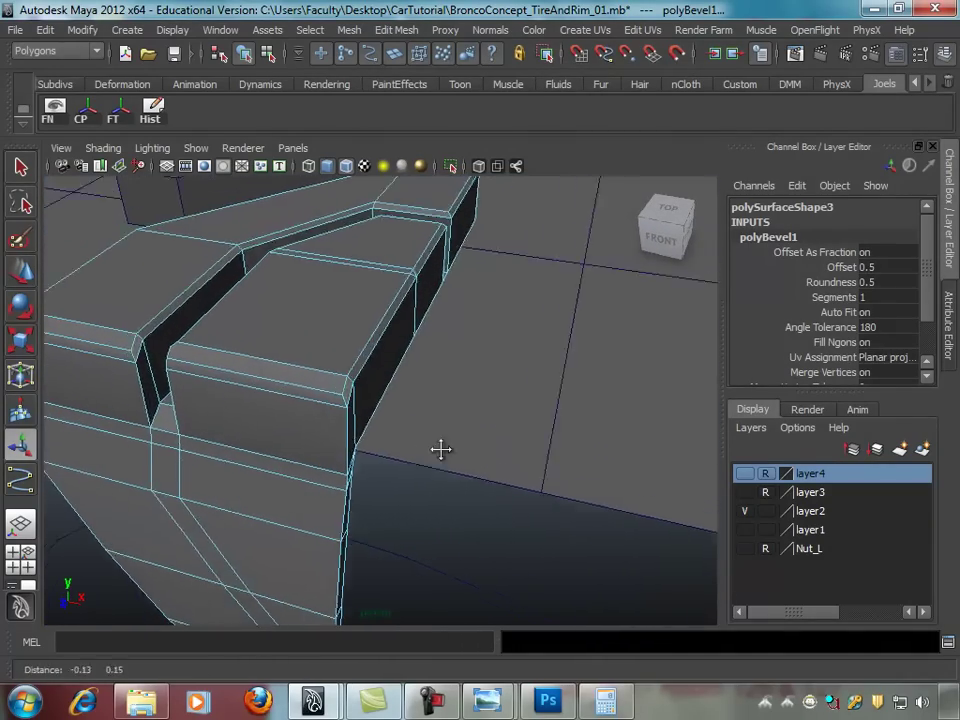
{"action": "scroll", "coordinate": [439, 448], "scroll_direction": "down", "scroll_amount": 2}
{"action": "left_click_drag", "start_coordinate": [924, 248], "coordinate": [928, 362]}
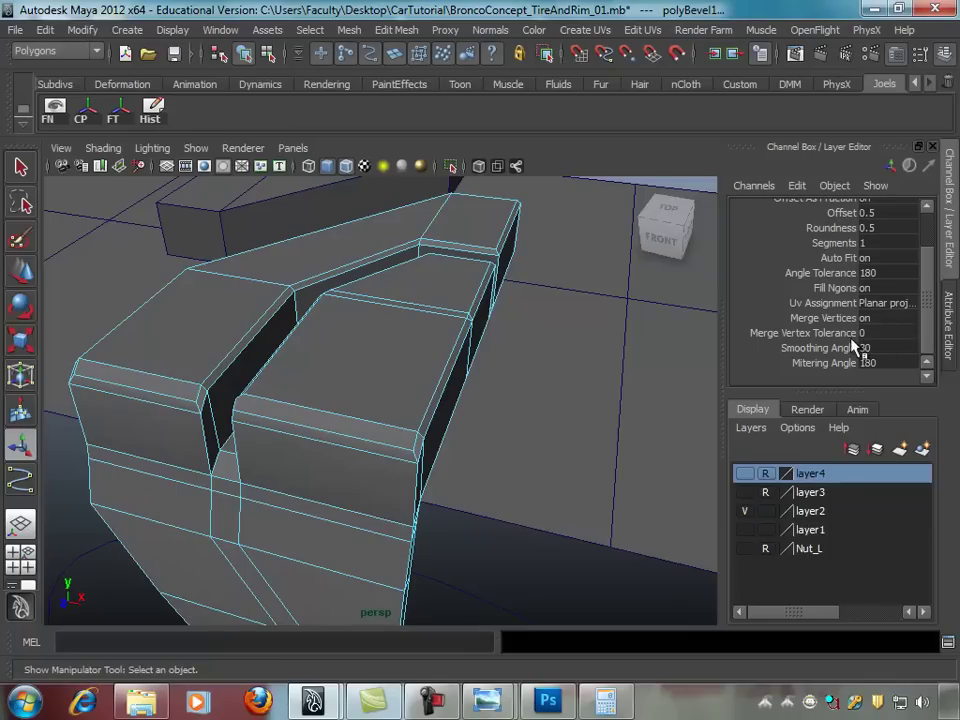
{"action": "left_click_drag", "start_coordinate": [930, 300], "coordinate": [932, 262]}
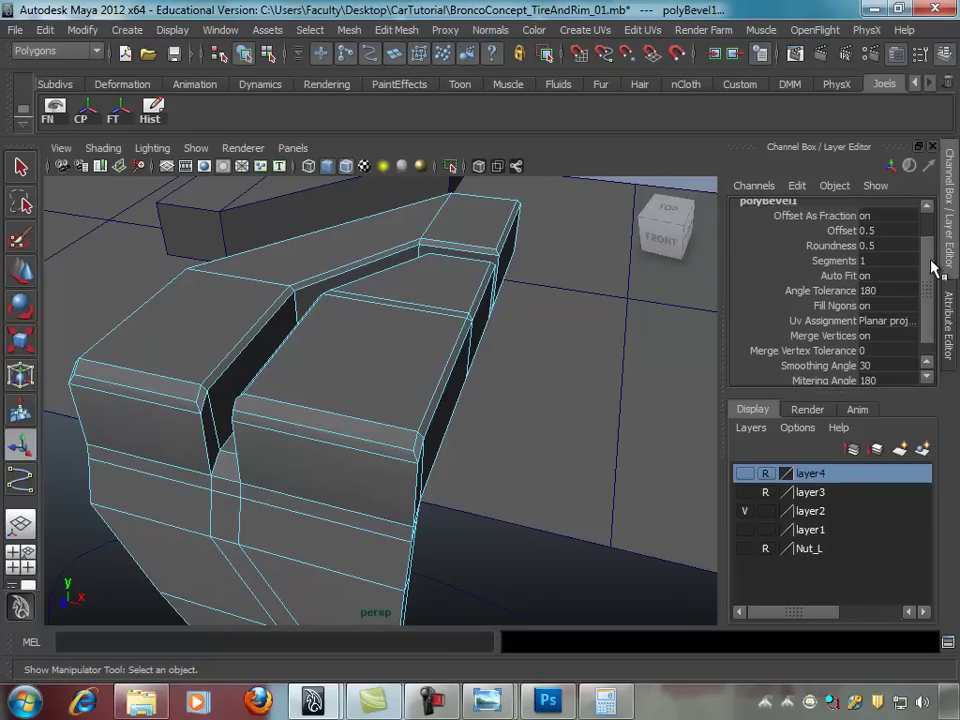
{"action": "scroll", "coordinate": [900, 262], "scroll_direction": "down", "scroll_amount": 1}
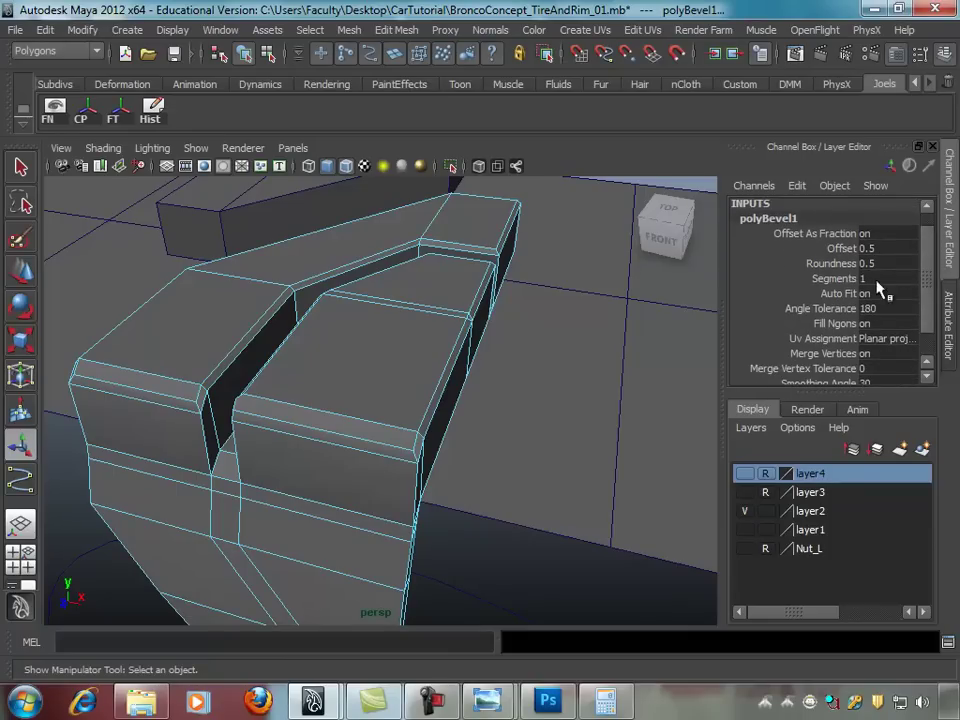
{"action": "left_click", "coordinate": [822, 280]}
{"action": "middle_click_drag", "start_coordinate": [620, 290], "coordinate": [623, 287]}
{"action": "mouse_move", "coordinate": [610, 330]}
{"action": "left_mouse_down", "text": "alt"}
{"action": "mouse_move", "coordinate": [610, 321]}
{"action": "mouse_move", "coordinate": [725, 312]}
{"action": "mouse_move", "coordinate": [525, 339]}
{"action": "left_mouse_up", "text": "alt"}
{"action": "mouse_move", "coordinate": [439, 381]}
{"action": "left_mouse_down", "text": "alt"}
{"action": "mouse_move", "coordinate": [375, 364]}
{"action": "mouse_move", "coordinate": [561, 360]}
{"action": "mouse_move", "coordinate": [497, 392]}
{"action": "mouse_move", "coordinate": [446, 377]}
{"action": "mouse_move", "coordinate": [510, 377]}
{"action": "mouse_move", "coordinate": [478, 381]}
{"action": "mouse_move", "coordinate": [478, 402]}
{"action": "mouse_move", "coordinate": [435, 358]}
{"action": "mouse_move", "coordinate": [390, 354]}
{"action": "mouse_move", "coordinate": [358, 332]}
{"action": "left_mouse_up", "text": "alt"}
Step: Undo the bevel, re-bevel the top edges, and set its Segments to 2
{"action": "key", "text": "ctrl+z"}
{"action": "key", "text": "ctrl+z"}
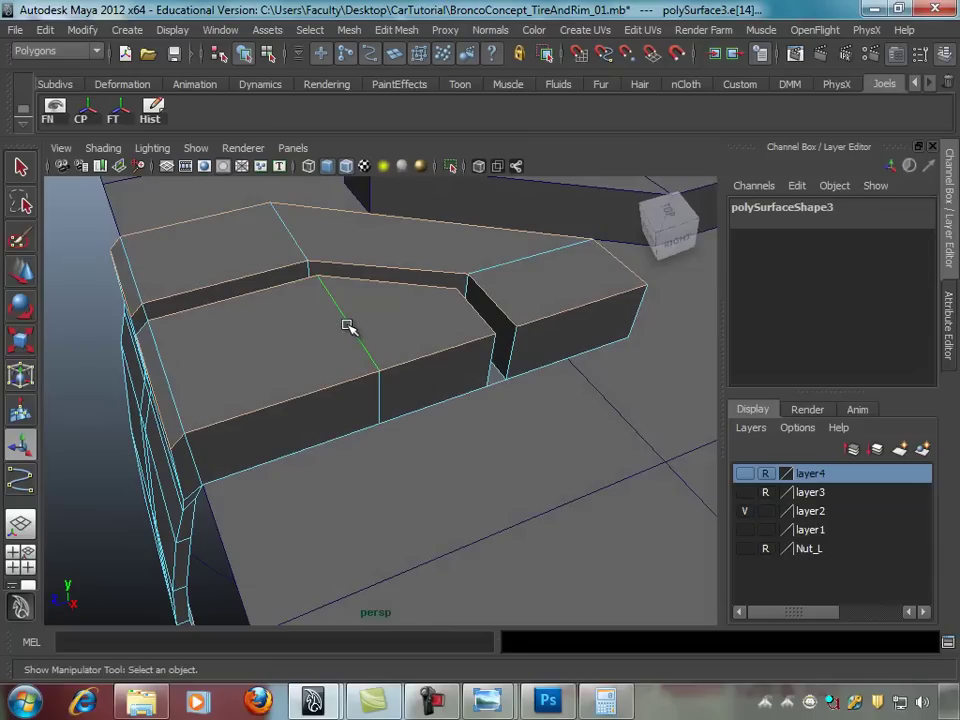
{"action": "left_click_drag", "start_coordinate": [543, 384], "coordinate": [512, 364], "text": "alt"}
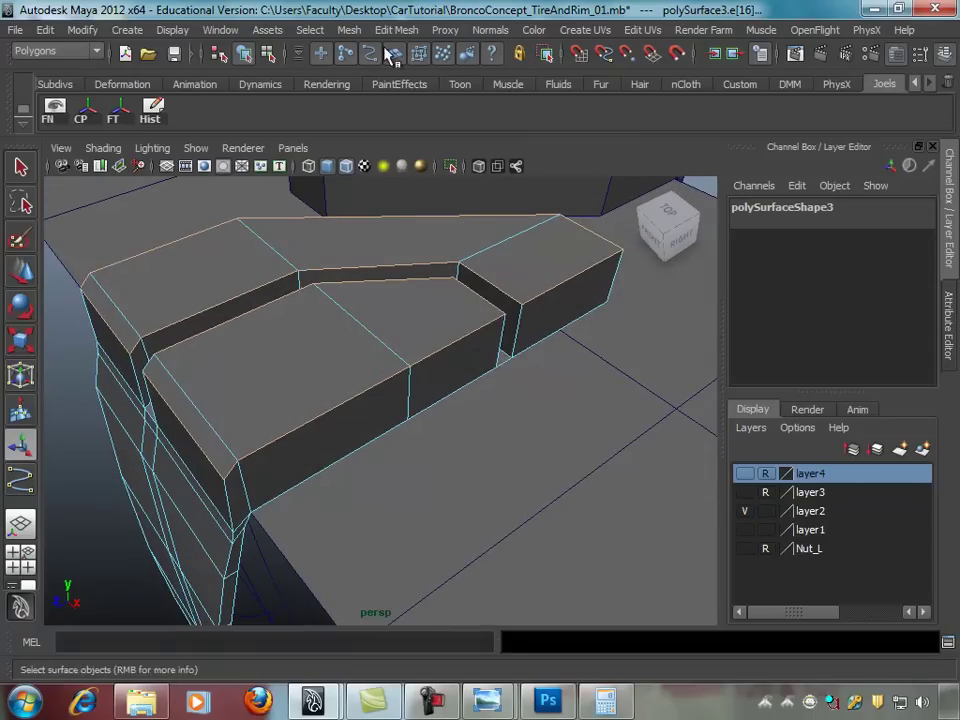
{"action": "left_click", "coordinate": [396, 30]}
{"action": "left_click", "coordinate": [420, 566]}
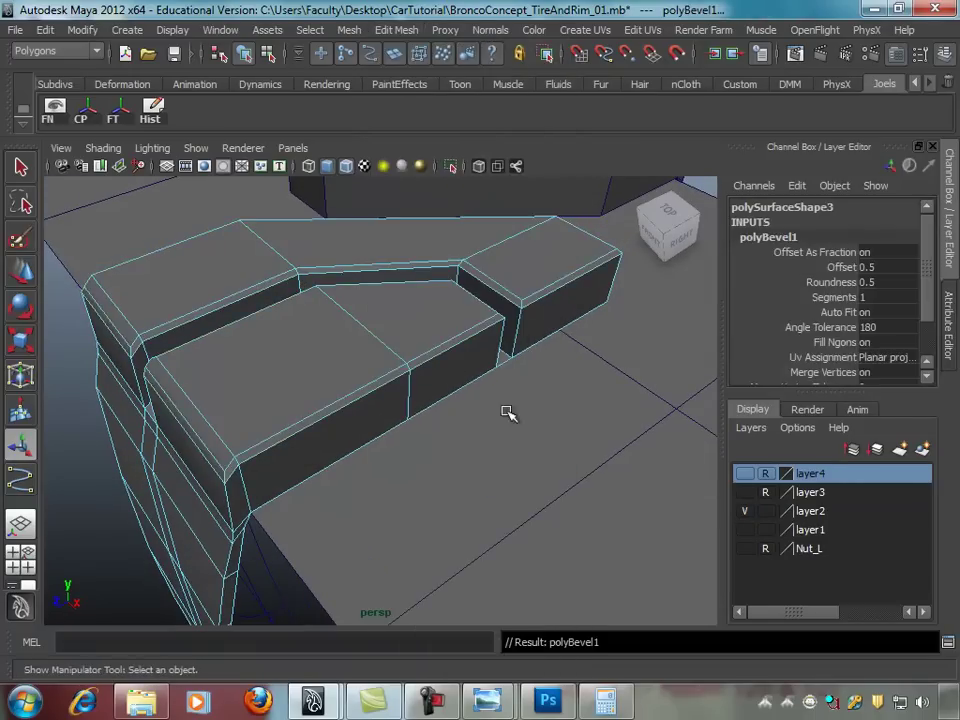
{"action": "left_click_drag", "start_coordinate": [508, 413], "coordinate": [557, 399], "text": "alt"}
{"action": "left_click", "coordinate": [833, 297]}
{"action": "middle_click_drag", "start_coordinate": [707, 317], "coordinate": [653, 326]}
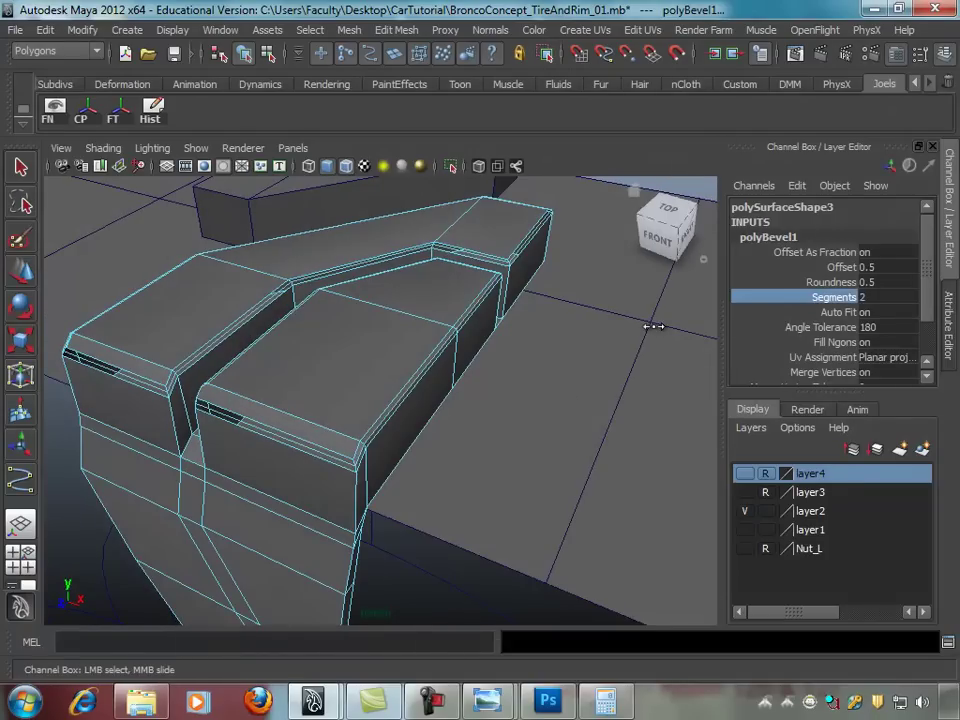
{"action": "mouse_move", "coordinate": [538, 377]}
{"action": "left_mouse_down", "text": "alt"}
{"action": "mouse_move", "coordinate": [686, 364]}
{"action": "mouse_move", "coordinate": [591, 381]}
{"action": "mouse_move", "coordinate": [604, 369]}
{"action": "mouse_move", "coordinate": [631, 376]}
{"action": "mouse_move", "coordinate": [572, 364]}
{"action": "mouse_move", "coordinate": [553, 382]}
{"action": "mouse_move", "coordinate": [501, 381]}
{"action": "mouse_move", "coordinate": [492, 391]}
{"action": "left_mouse_up", "text": "alt"}
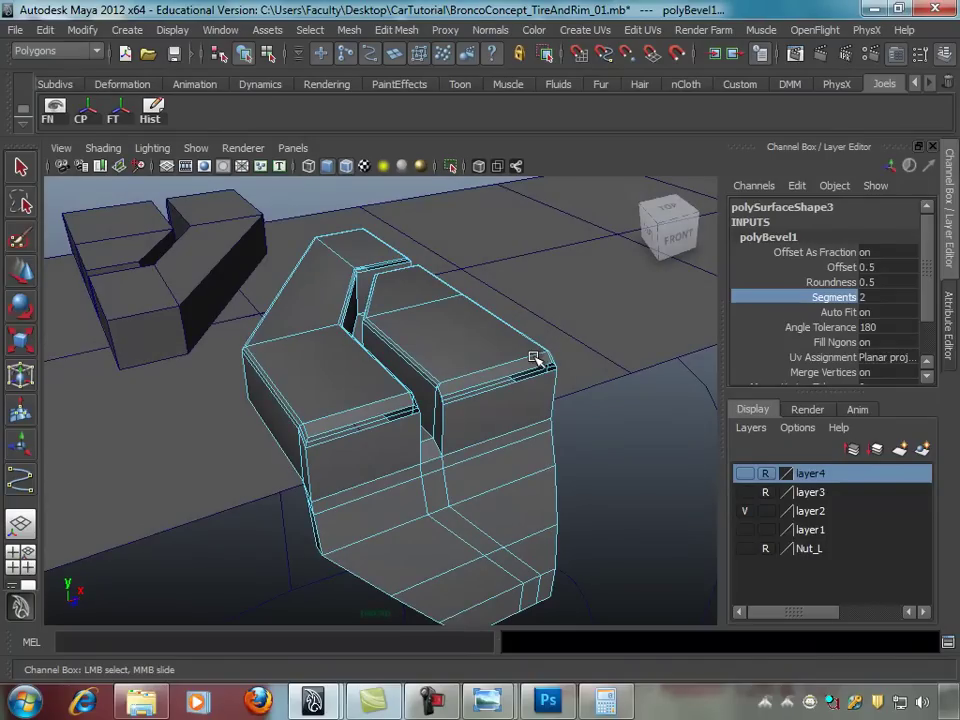
Step: Assign the default lambert1 material to the tread block
{"action": "key", "text": "t"}
{"action": "right_click", "coordinate": [441, 338]}
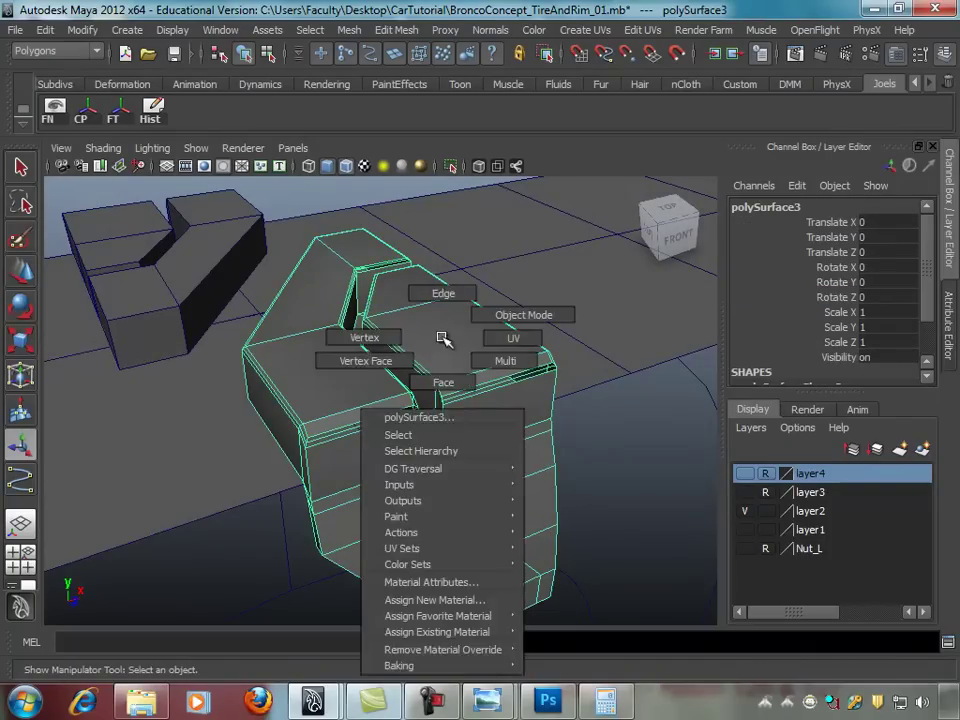
{"action": "mouse_move", "coordinate": [525, 400]}
{"action": "left_mouse_down", "text": "alt"}
{"action": "mouse_move", "coordinate": [574, 381]}
{"action": "mouse_move", "coordinate": [551, 335]}
{"action": "mouse_move", "coordinate": [489, 285]}
{"action": "mouse_move", "coordinate": [375, 296]}
{"action": "mouse_move", "coordinate": [389, 327]}
{"action": "mouse_move", "coordinate": [553, 315]}
{"action": "mouse_move", "coordinate": [690, 345]}
{"action": "mouse_move", "coordinate": [765, 324]}
{"action": "mouse_move", "coordinate": [473, 320]}
{"action": "left_mouse_up", "text": "alt"}
{"action": "right_click_drag", "start_coordinate": [473, 320], "coordinate": [439, 326], "text": "alt"}
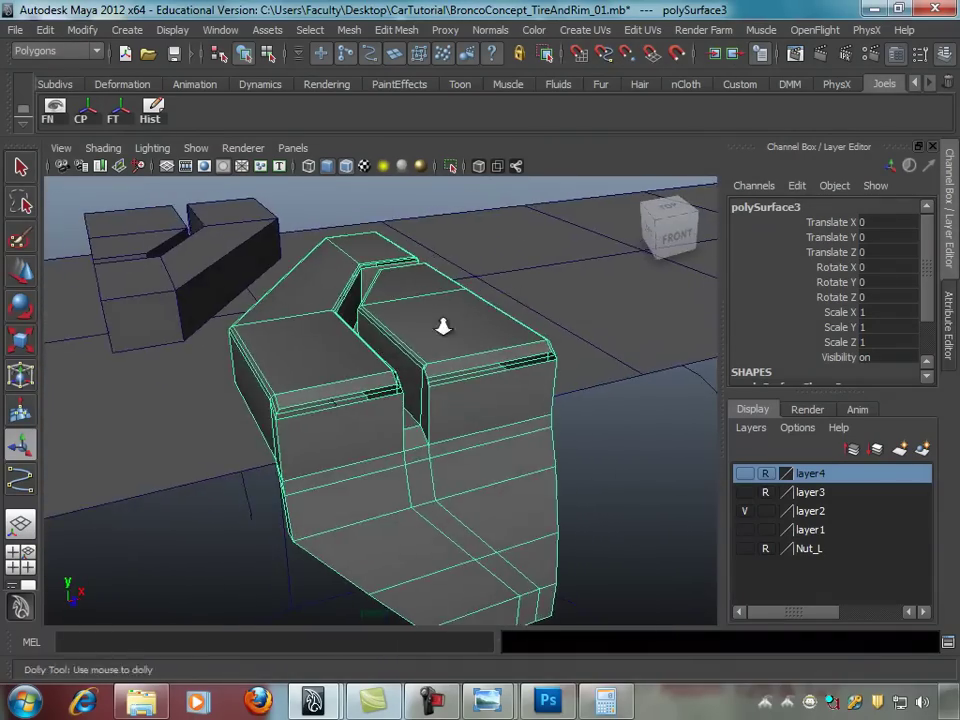
{"action": "left_click_drag", "start_coordinate": [439, 326], "coordinate": [467, 317], "text": "alt"}
{"action": "scroll", "coordinate": [456, 272], "scroll_direction": "up", "scroll_amount": 2}
{"action": "scroll", "coordinate": [508, 284], "scroll_direction": "up", "scroll_amount": 1}
{"action": "scroll", "coordinate": [508, 284], "scroll_direction": "down", "scroll_amount": 2}
{"action": "mouse_move", "coordinate": [508, 284]}
{"action": "left_mouse_down", "text": "alt"}
{"action": "mouse_move", "coordinate": [531, 285]}
{"action": "mouse_move", "coordinate": [505, 289]}
{"action": "left_mouse_up", "text": "alt"}
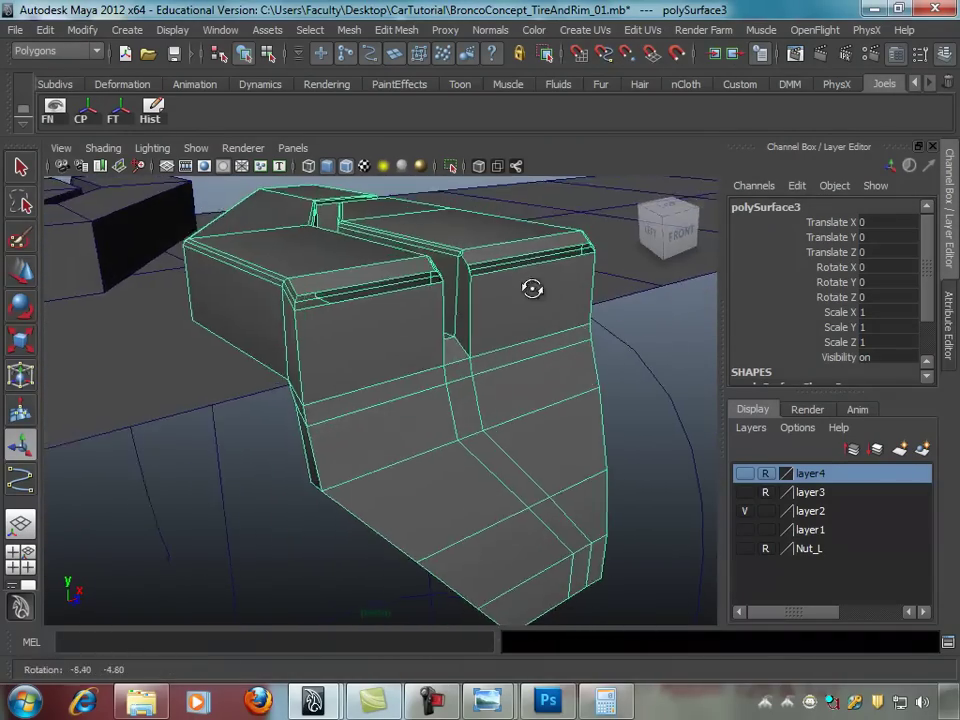
{"action": "scroll", "coordinate": [491, 274], "scroll_direction": "up", "scroll_amount": 1}
{"action": "scroll", "coordinate": [489, 313], "scroll_direction": "up", "scroll_amount": 1}
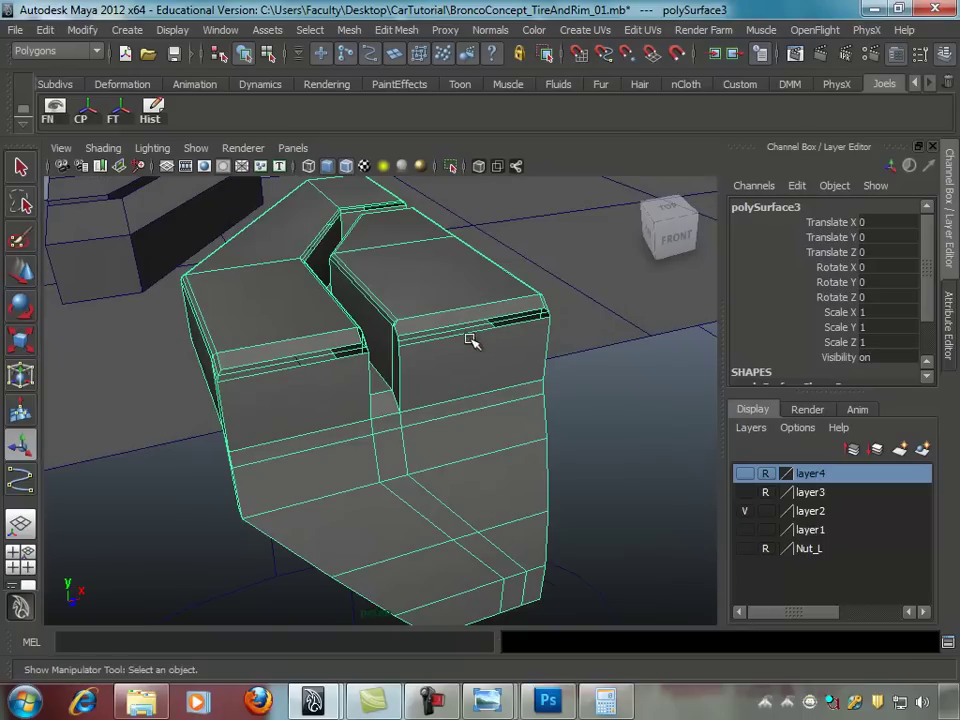
{"action": "right_click", "coordinate": [451, 319]}
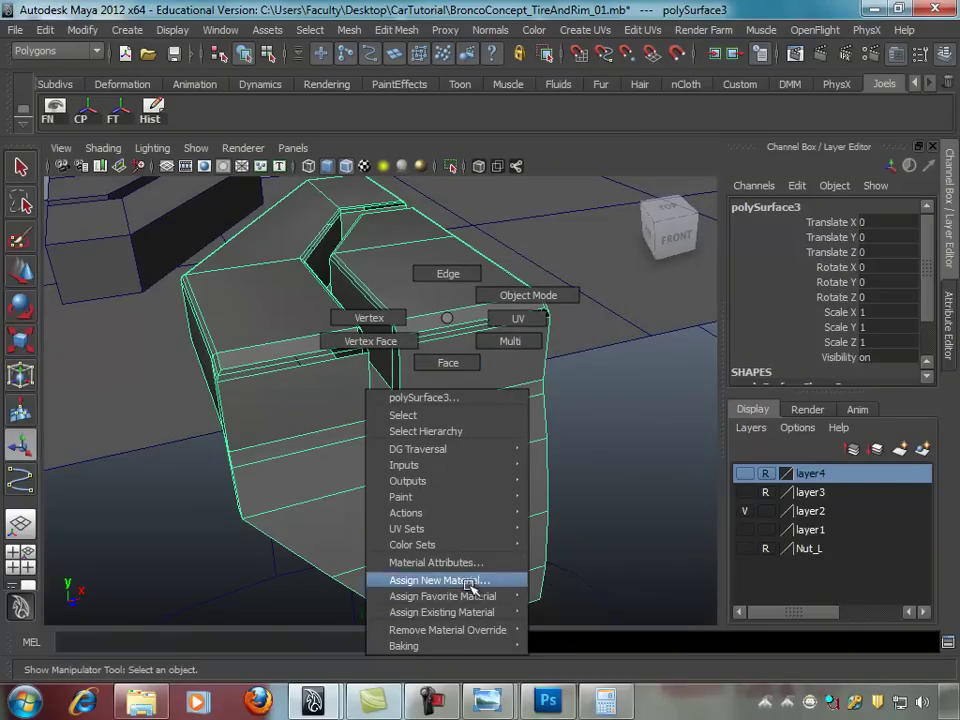
{"action": "mouse_move", "coordinate": [441, 612]}
{"action": "left_click", "coordinate": [565, 612]}
Step: Select and delete the old blocks on the left
{"action": "left_click_drag", "start_coordinate": [639, 377], "coordinate": [407, 342], "text": "alt"}
{"action": "left_click", "coordinate": [199, 283]}
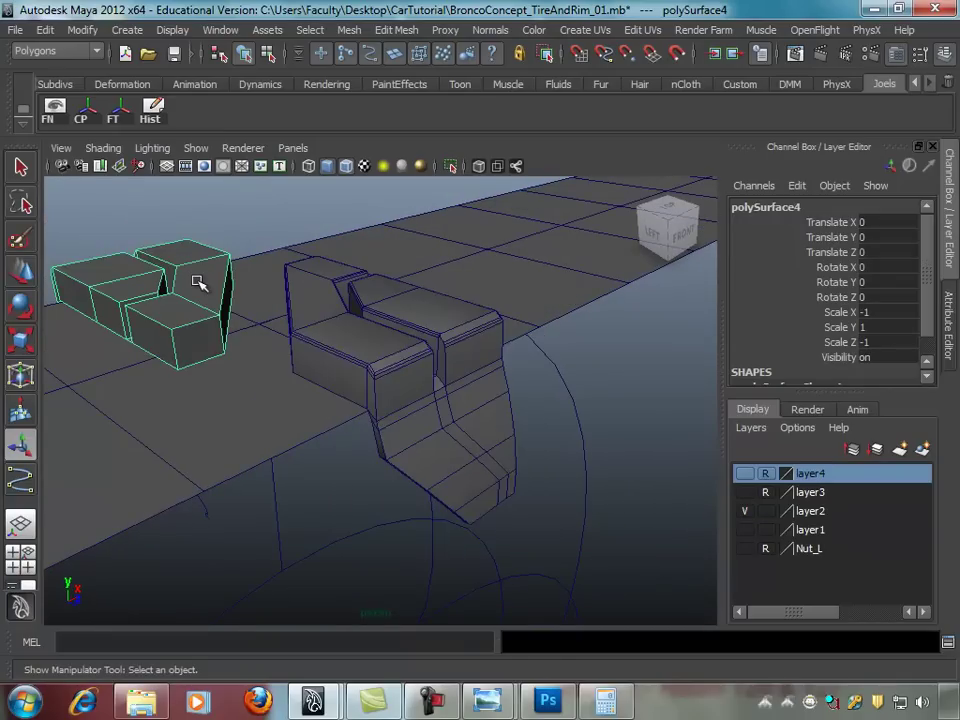
{"action": "key", "text": "Delete"}
Step: Make a mirrored duplicate of the tread block with Duplicate Special
{"action": "mouse_move", "coordinate": [398, 283]}
{"action": "left_mouse_down", "text": "alt"}
{"action": "mouse_move", "coordinate": [480, 371]}
{"action": "mouse_move", "coordinate": [386, 330]}
{"action": "mouse_move", "coordinate": [313, 333]}
{"action": "mouse_move", "coordinate": [379, 351]}
{"action": "mouse_move", "coordinate": [534, 366]}
{"action": "mouse_move", "coordinate": [431, 351]}
{"action": "left_mouse_up", "text": "alt"}
{"action": "left_click", "coordinate": [431, 351]}
{"action": "left_click", "coordinate": [45, 30]}
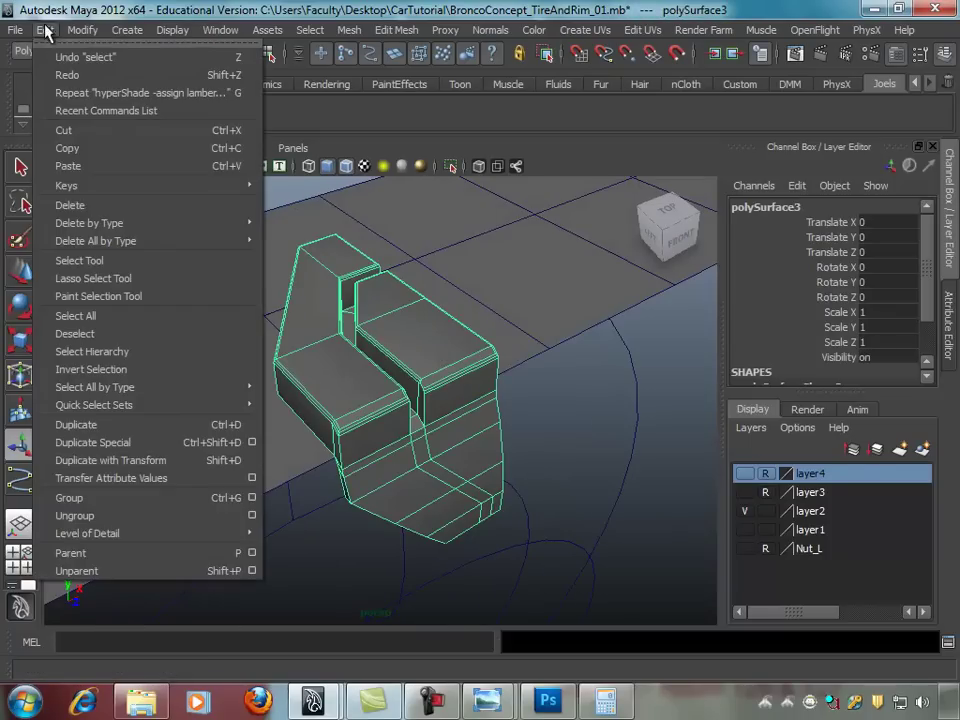
{"action": "left_click", "coordinate": [100, 442]}
{"action": "mouse_move", "coordinate": [454, 542]}
{"action": "left_mouse_down", "text": "alt"}
{"action": "mouse_move", "coordinate": [516, 504]}
{"action": "mouse_move", "coordinate": [423, 510]}
{"action": "mouse_move", "coordinate": [608, 493]}
{"action": "mouse_move", "coordinate": [452, 540]}
{"action": "mouse_move", "coordinate": [456, 505]}
{"action": "mouse_move", "coordinate": [555, 510]}
{"action": "mouse_move", "coordinate": [319, 459]}
{"action": "mouse_move", "coordinate": [431, 452]}
{"action": "mouse_move", "coordinate": [373, 467]}
{"action": "mouse_move", "coordinate": [456, 474]}
{"action": "mouse_move", "coordinate": [341, 452]}
{"action": "mouse_move", "coordinate": [379, 459]}
{"action": "mouse_move", "coordinate": [356, 489]}
{"action": "mouse_move", "coordinate": [380, 455]}
{"action": "left_mouse_up", "text": "alt"}
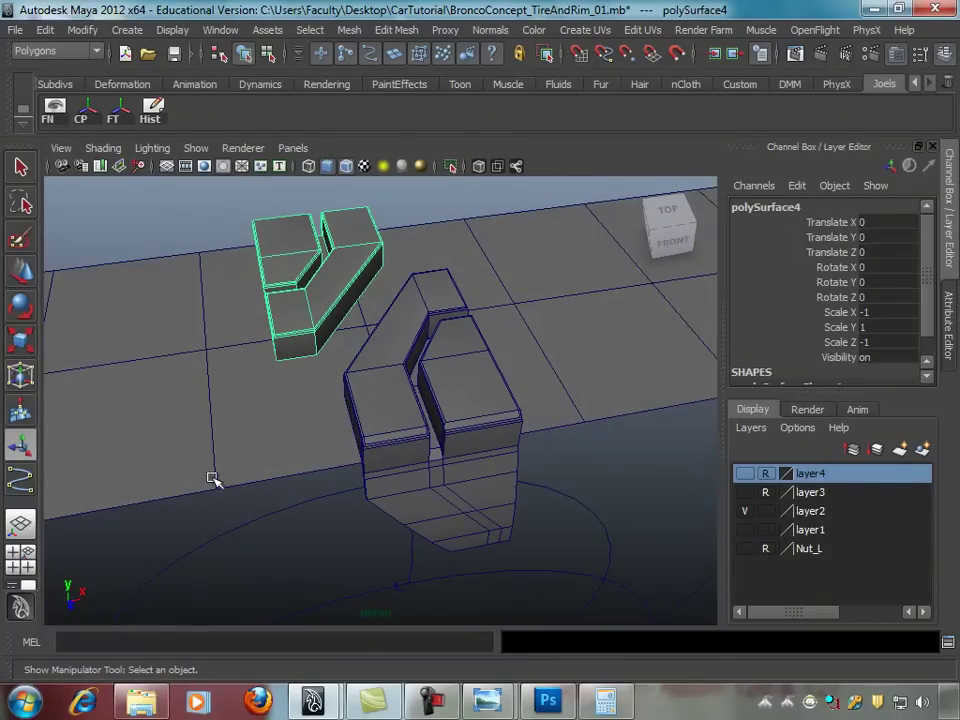
{"action": "mouse_move", "coordinate": [490, 255]}
{"action": "left_mouse_down", "text": "alt"}
{"action": "mouse_move", "coordinate": [473, 317]}
{"action": "mouse_move", "coordinate": [514, 300]}
{"action": "mouse_move", "coordinate": [529, 313]}
{"action": "mouse_move", "coordinate": [366, 369]}
{"action": "mouse_move", "coordinate": [489, 369]}
{"action": "mouse_move", "coordinate": [379, 360]}
{"action": "left_mouse_up", "text": "alt"}
Step: Select polySurface3 and pick one of its side edges in edge mode
{"action": "left_click", "coordinate": [402, 372]}
{"action": "right_click_drag", "start_coordinate": [379, 360], "coordinate": [422, 366], "text": "alt"}
{"action": "left_click_drag", "start_coordinate": [422, 366], "coordinate": [435, 388], "text": "alt"}
{"action": "right_click", "coordinate": [437, 375]}
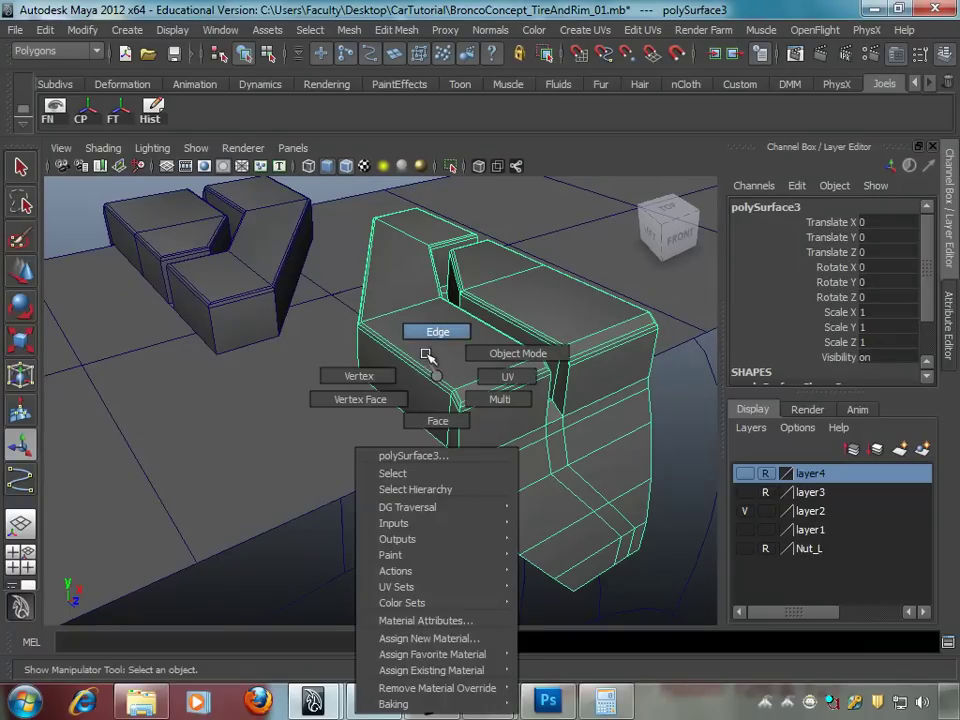
{"action": "left_click", "coordinate": [413, 338]}
{"action": "mouse_move", "coordinate": [413, 338]}
{"action": "left_mouse_down", "text": "alt"}
{"action": "mouse_move", "coordinate": [489, 366]}
{"action": "mouse_move", "coordinate": [514, 397]}
{"action": "mouse_move", "coordinate": [516, 321]}
{"action": "mouse_move", "coordinate": [557, 343]}
{"action": "mouse_move", "coordinate": [471, 326]}
{"action": "mouse_move", "coordinate": [510, 368]}
{"action": "mouse_move", "coordinate": [345, 402]}
{"action": "left_mouse_up", "text": "alt"}
{"action": "left_click", "coordinate": [486, 392]}
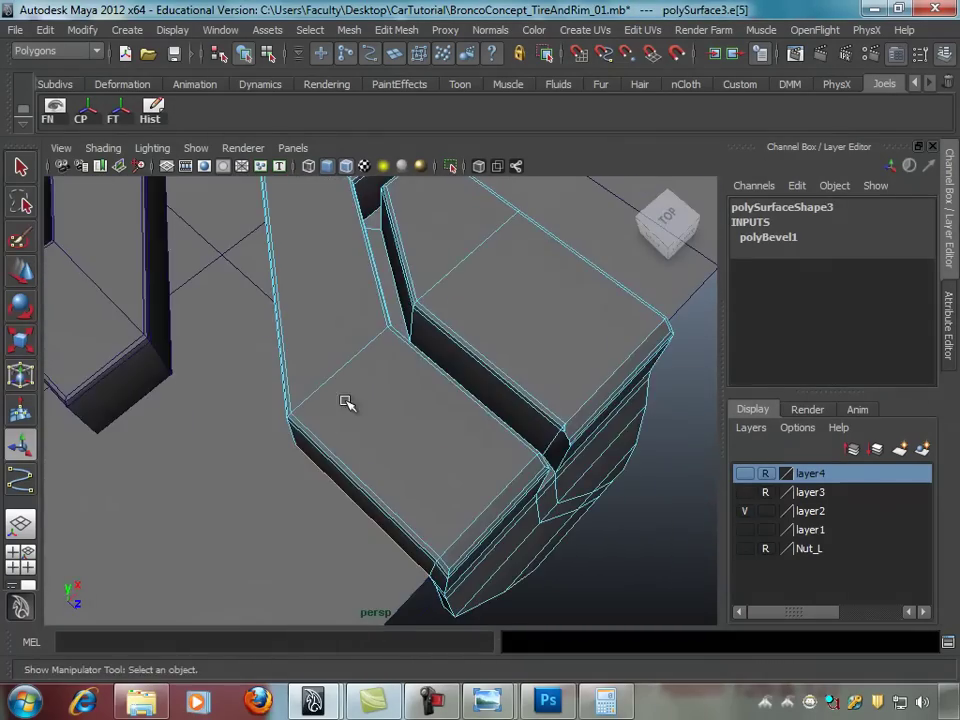
{"action": "left_click_drag", "start_coordinate": [286, 419], "coordinate": [392, 370], "text": "alt"}
{"action": "key", "text": "q"}
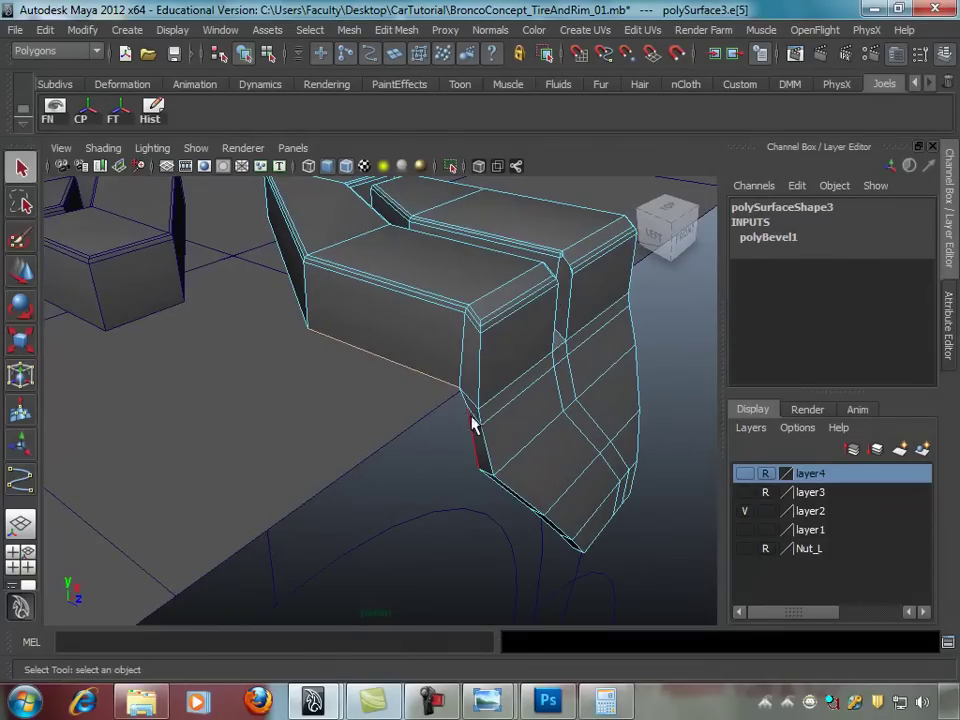
{"action": "left_click_drag", "start_coordinate": [514, 454], "coordinate": [484, 392], "text": "alt"}
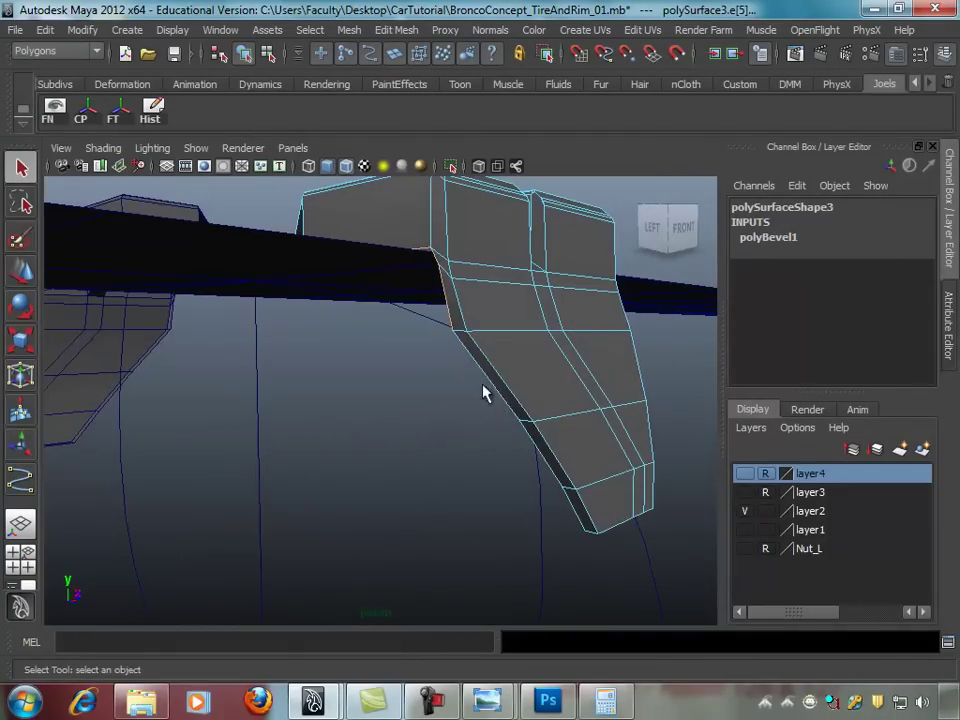
{"action": "mouse_move", "coordinate": [613, 510]}
{"action": "left_mouse_down", "text": "alt"}
{"action": "mouse_move", "coordinate": [450, 418]}
{"action": "mouse_move", "coordinate": [486, 465]}
{"action": "left_mouse_up", "text": "alt"}
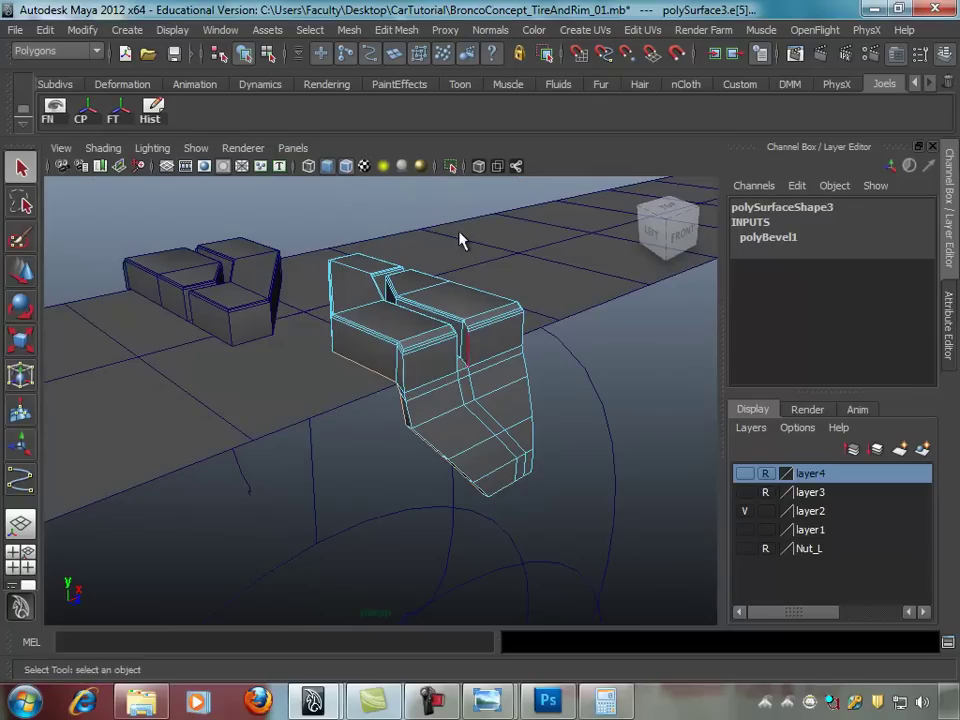
Step: Extrude the selected side edge to about -1.199 along X, checking in the top view
{"action": "left_click", "coordinate": [396, 30]}
{"action": "left_click", "coordinate": [405, 79]}
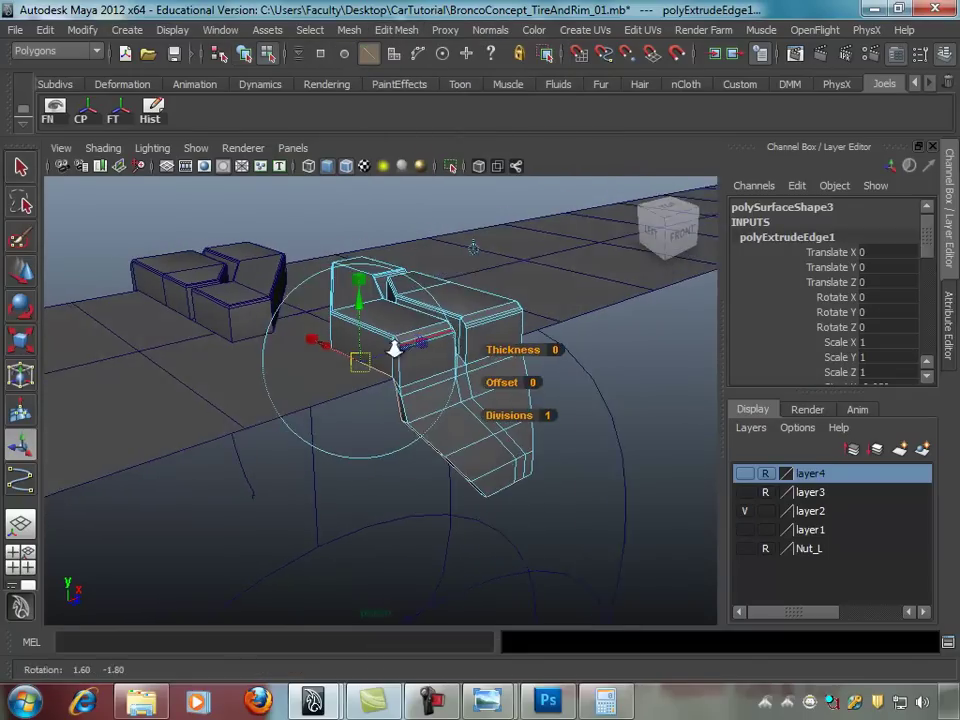
{"action": "left_click_drag", "start_coordinate": [467, 261], "coordinate": [389, 355], "text": "alt"}
{"action": "mouse_move", "coordinate": [445, 445]}
{"action": "left_mouse_down"}
{"action": "mouse_move", "coordinate": [368, 460]}
{"action": "mouse_move", "coordinate": [493, 439]}
{"action": "mouse_move", "coordinate": [439, 461]}
{"action": "mouse_move", "coordinate": [349, 332]}
{"action": "left_mouse_up"}
{"action": "key", "text": "space"}
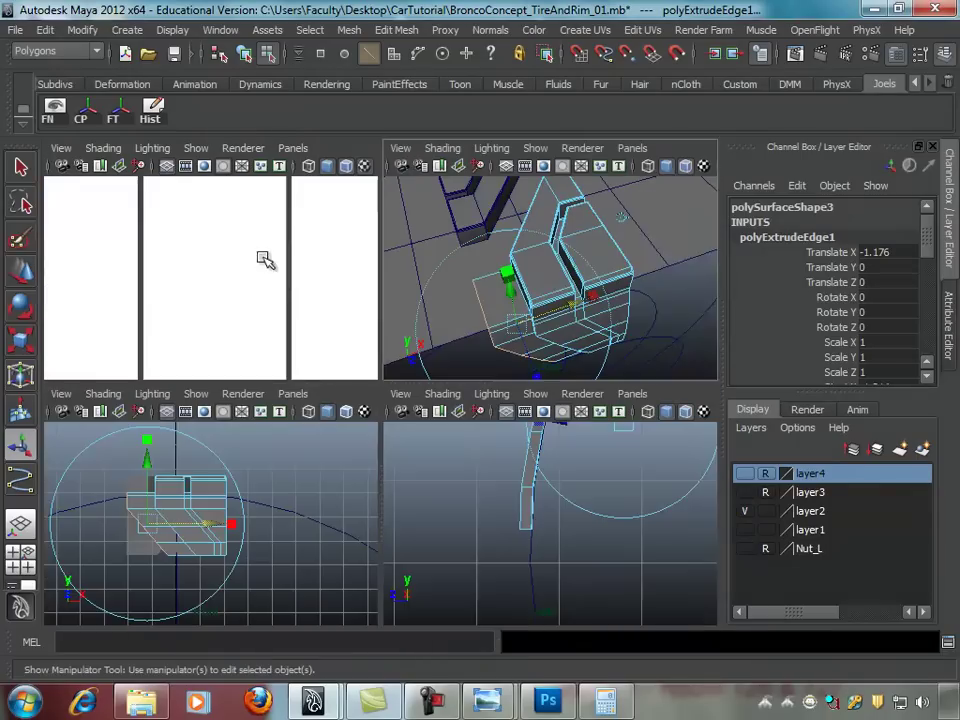
{"action": "key", "text": "space"}
{"action": "mouse_move", "coordinate": [375, 300]}
{"action": "middle_mouse_down", "text": "alt"}
{"action": "mouse_move", "coordinate": [364, 225]}
{"action": "mouse_move", "coordinate": [432, 281]}
{"action": "mouse_move", "coordinate": [390, 283]}
{"action": "middle_mouse_up", "text": "alt"}
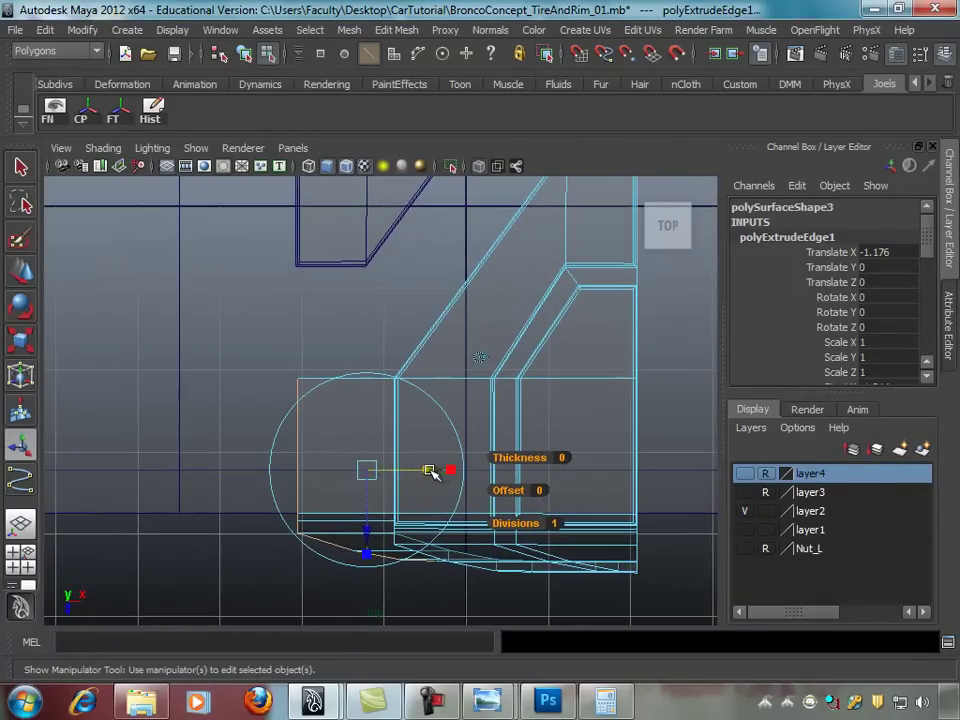
{"action": "left_click_drag", "start_coordinate": [432, 472], "coordinate": [430, 472]}
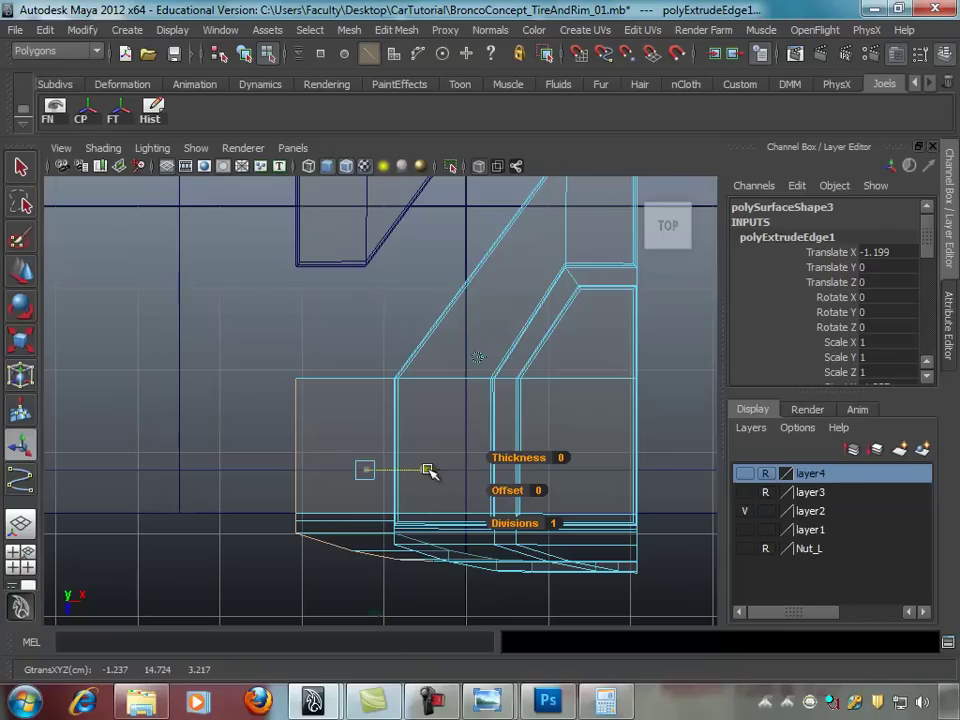
{"action": "scroll", "coordinate": [460, 430], "scroll_direction": "down", "scroll_amount": 2}
{"action": "middle_click_drag", "start_coordinate": [489, 397], "coordinate": [393, 417], "text": "alt"}
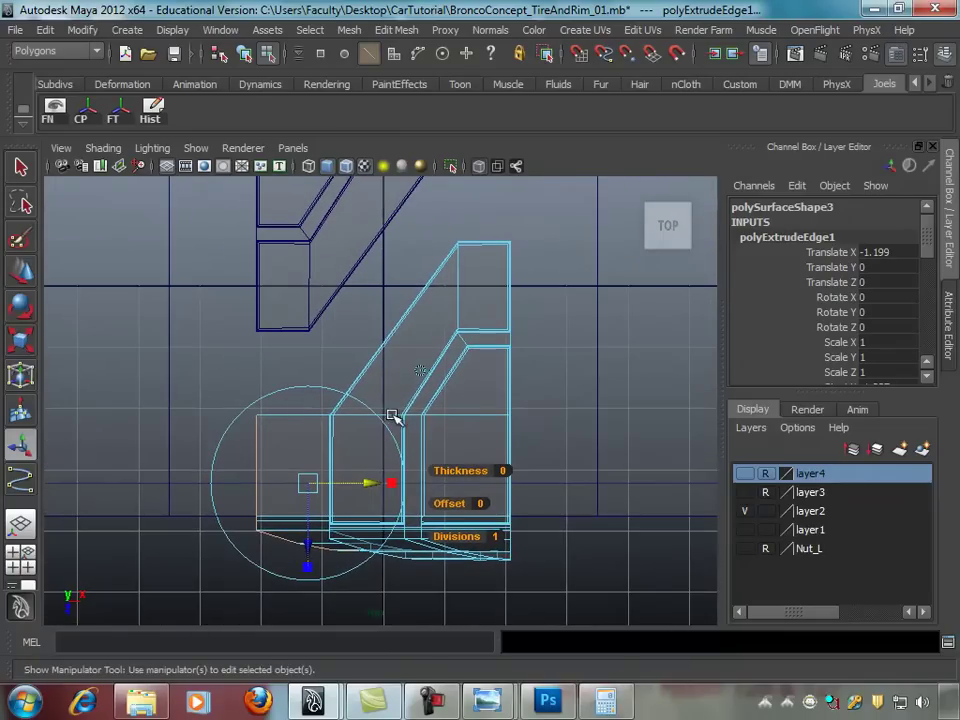
{"action": "right_click_drag", "start_coordinate": [355, 413], "coordinate": [467, 403], "text": "alt"}
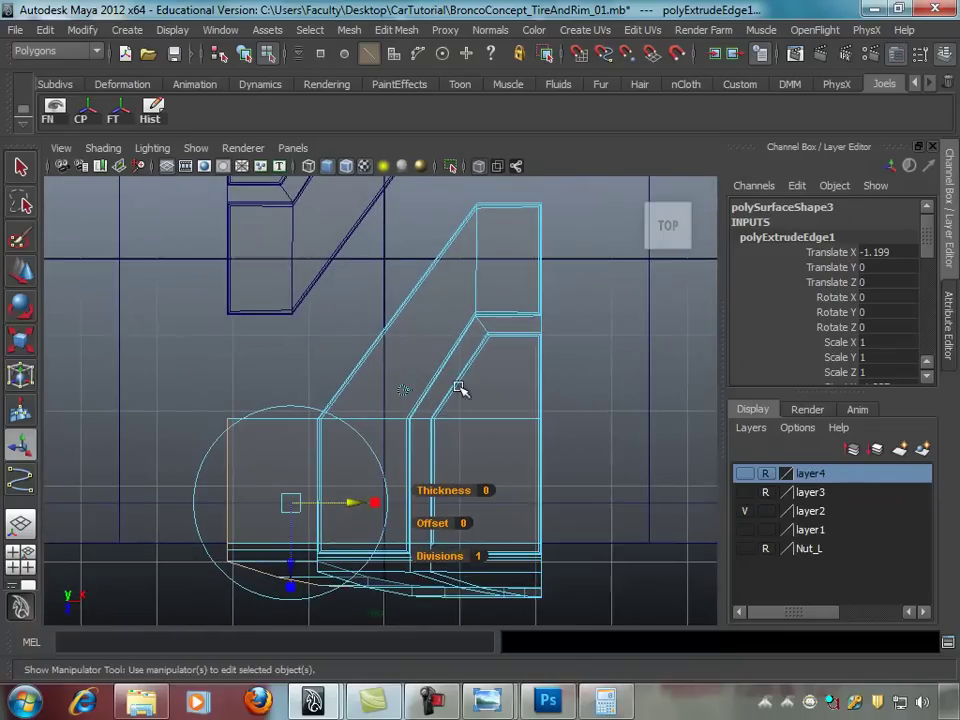
{"action": "key", "text": "space"}
{"action": "key", "text": "space"}
Step: Select an edge of the newly extruded face
{"action": "mouse_move", "coordinate": [493, 349]}
{"action": "left_mouse_down", "text": "alt"}
{"action": "mouse_move", "coordinate": [360, 300]}
{"action": "mouse_move", "coordinate": [375, 336]}
{"action": "left_mouse_up", "text": "alt"}
{"action": "right_click_drag", "start_coordinate": [375, 336], "coordinate": [450, 336], "text": "alt"}
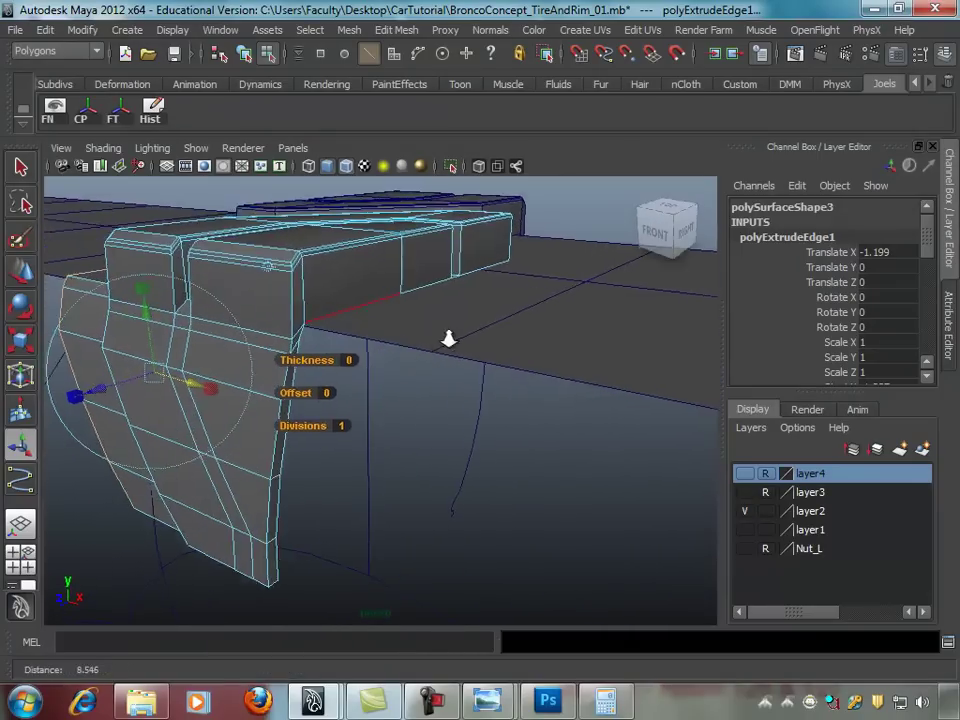
{"action": "left_click_drag", "start_coordinate": [450, 336], "coordinate": [364, 300], "text": "alt"}
{"action": "left_click", "coordinate": [352, 296]}
{"action": "key", "text": "q"}
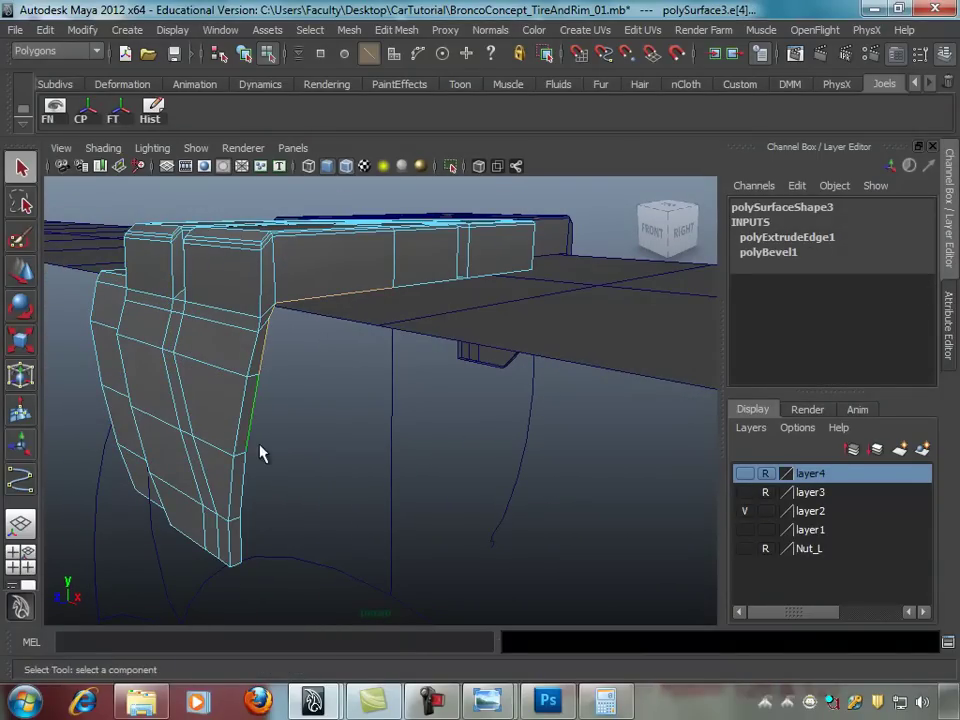
Step: Add a second edge of the block to the edge selection
{"action": "left_click_drag", "start_coordinate": [275, 516], "coordinate": [410, 375], "text": "alt"}
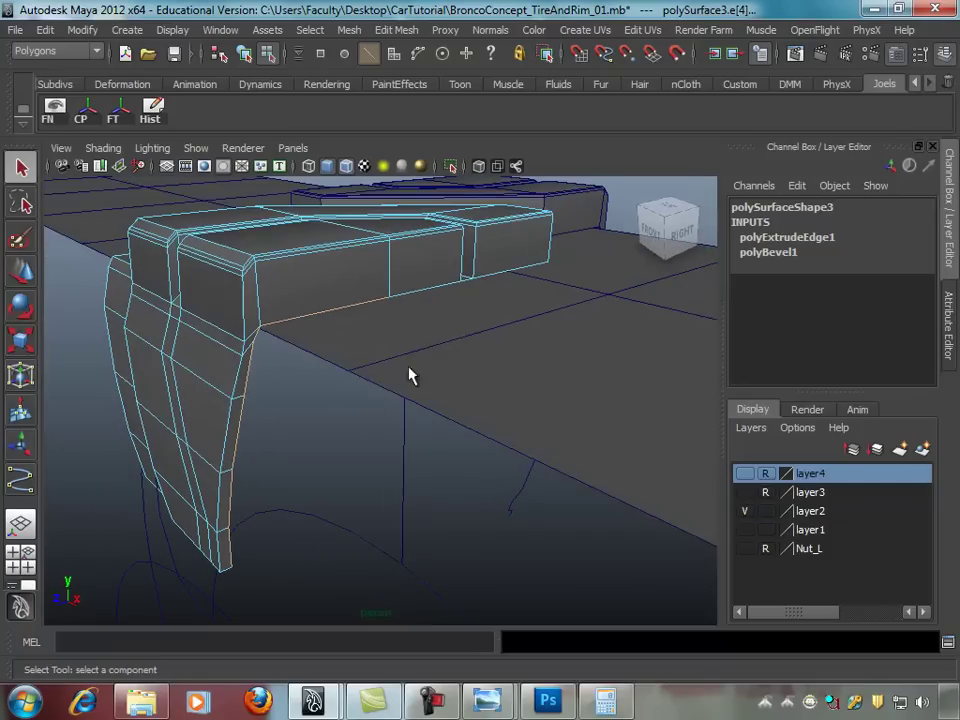
{"action": "left_click", "coordinate": [418, 298], "text": "shift"}
{"action": "left_click_drag", "start_coordinate": [497, 298], "coordinate": [470, 307], "text": "alt"}
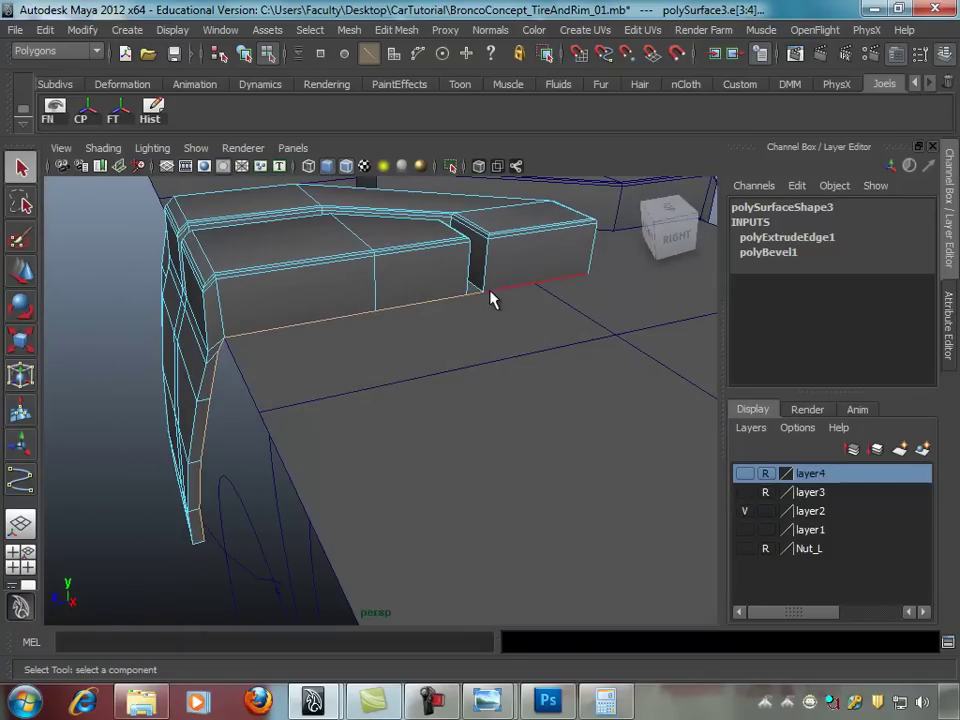
{"action": "left_click_drag", "start_coordinate": [557, 289], "coordinate": [400, 110], "text": "alt"}
Step: Extrude the selected edges about 1.422 along X, checking in the top view
{"action": "left_click", "coordinate": [394, 31]}
{"action": "left_click", "coordinate": [403, 79]}
{"action": "mouse_move", "coordinate": [454, 268]}
{"action": "left_mouse_down", "text": "alt"}
{"action": "mouse_move", "coordinate": [529, 208]}
{"action": "mouse_move", "coordinate": [541, 184]}
{"action": "left_mouse_up", "text": "alt"}
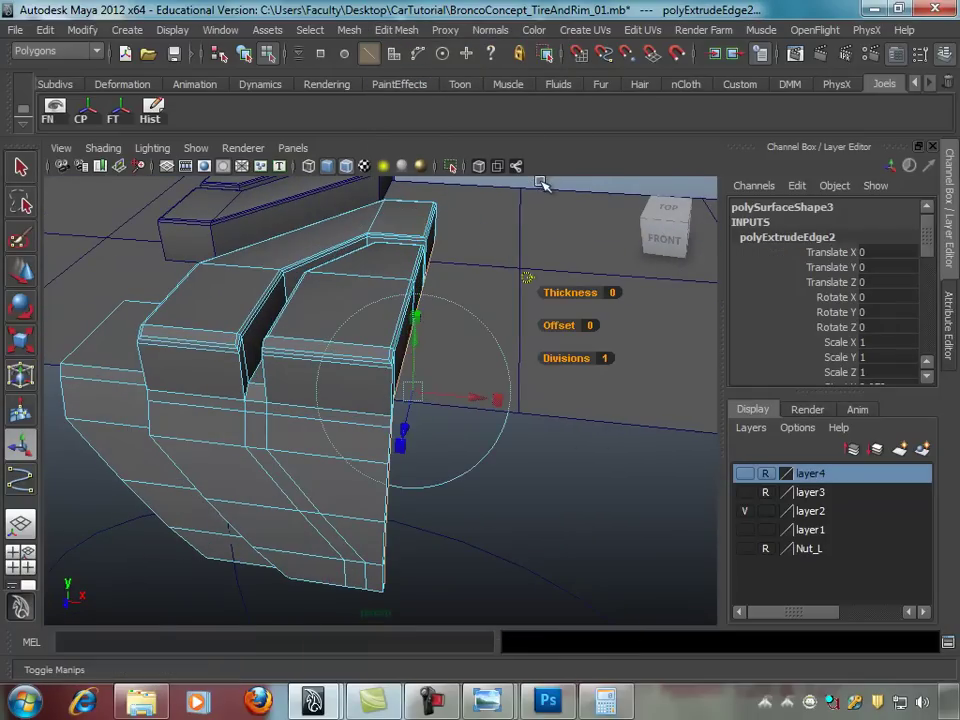
{"action": "mouse_move", "coordinate": [448, 395]}
{"action": "left_mouse_down"}
{"action": "mouse_move", "coordinate": [546, 393]}
{"action": "mouse_move", "coordinate": [435, 358]}
{"action": "mouse_move", "coordinate": [441, 392]}
{"action": "mouse_move", "coordinate": [407, 358]}
{"action": "left_mouse_up"}
{"action": "key", "text": "space"}
{"action": "key", "text": "space"}
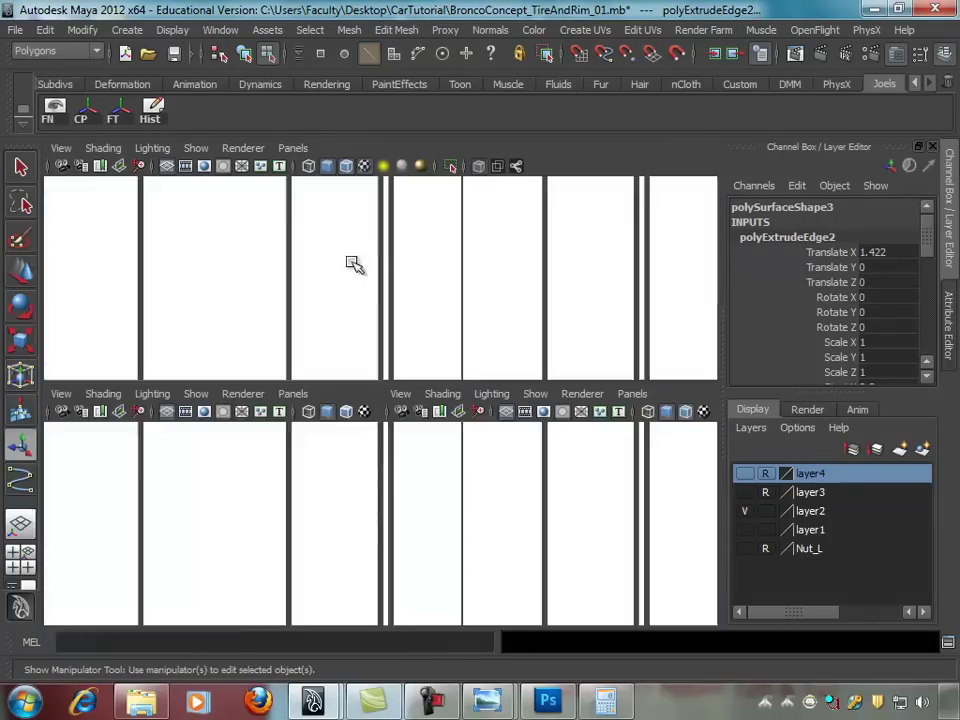
{"action": "mouse_move", "coordinate": [417, 257]}
{"action": "right_mouse_down", "text": "alt"}
{"action": "mouse_move", "coordinate": [386, 279]}
{"action": "mouse_move", "coordinate": [521, 354]}
{"action": "right_mouse_up", "text": "alt"}
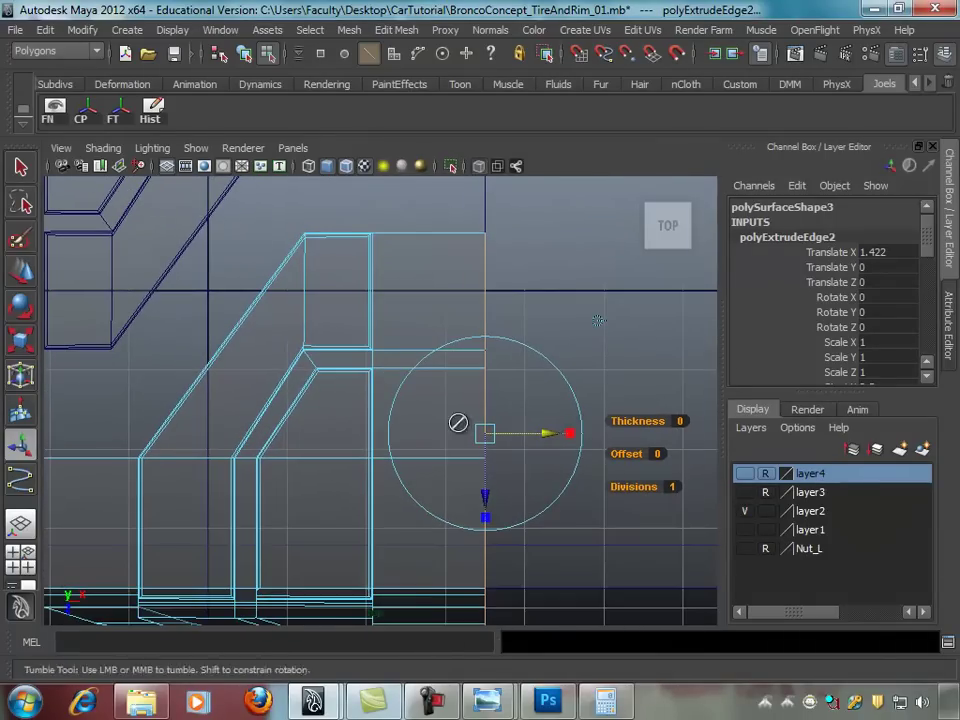
{"action": "right_click_drag", "start_coordinate": [456, 422], "coordinate": [522, 376], "text": "alt"}
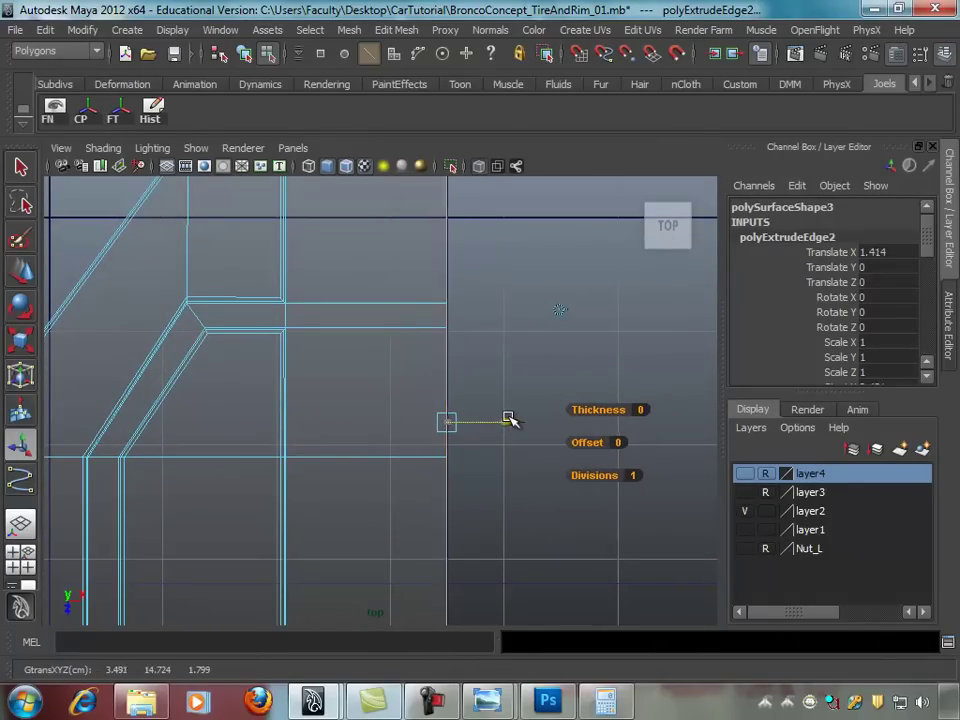
{"action": "right_click_drag", "start_coordinate": [514, 420], "coordinate": [332, 321], "text": "alt"}
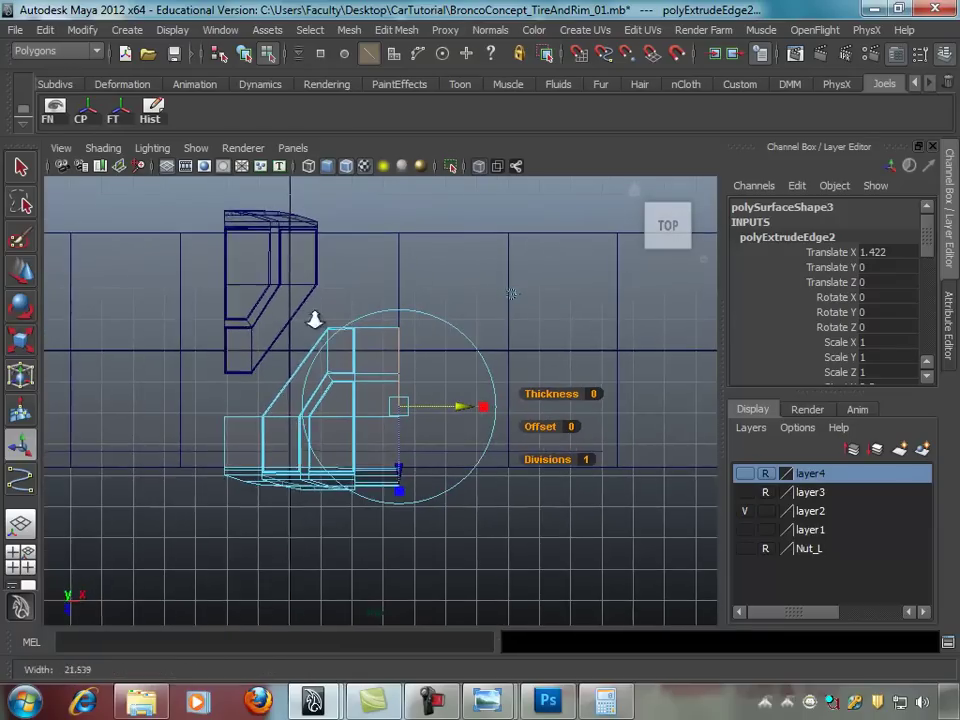
{"action": "middle_click_drag", "start_coordinate": [317, 321], "coordinate": [435, 338], "text": "alt"}
{"action": "right_click_drag", "start_coordinate": [320, 317], "coordinate": [454, 317], "text": "alt"}
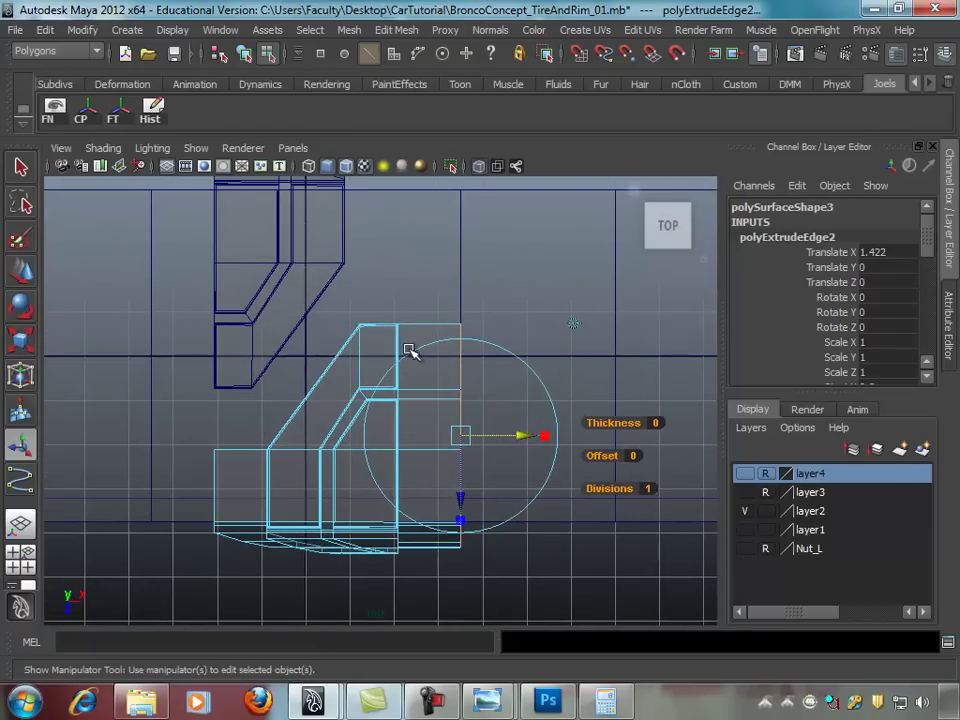
Step: Delete the mirrored copy polySurface4
{"action": "middle_click_drag", "start_coordinate": [242, 291], "coordinate": [313, 347], "text": "alt"}
{"action": "left_click", "coordinate": [280, 297]}
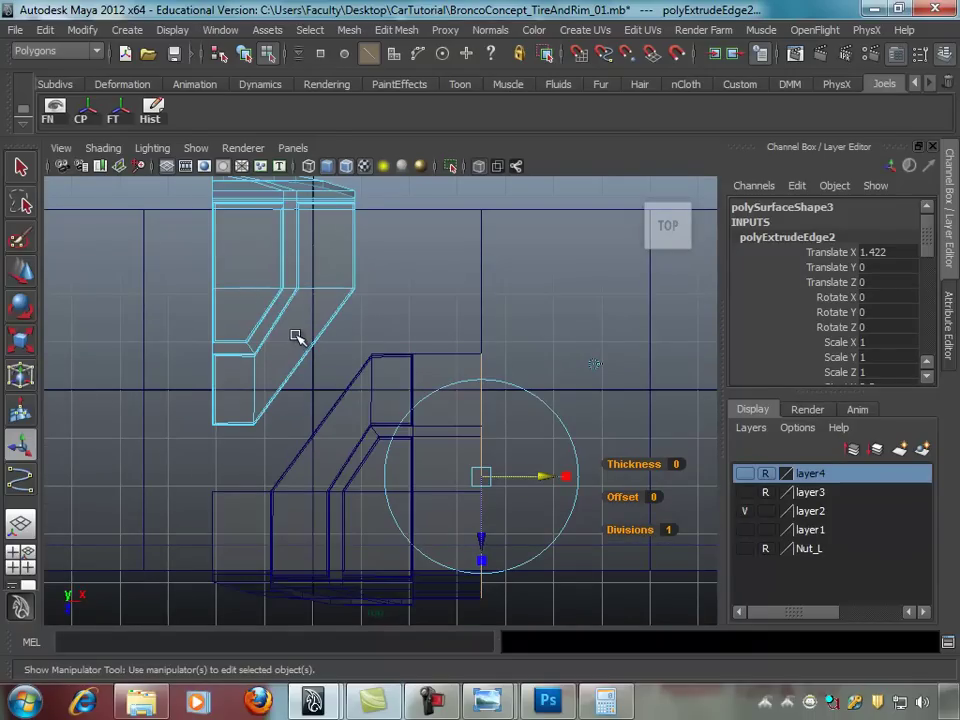
{"action": "key", "text": "F8"}
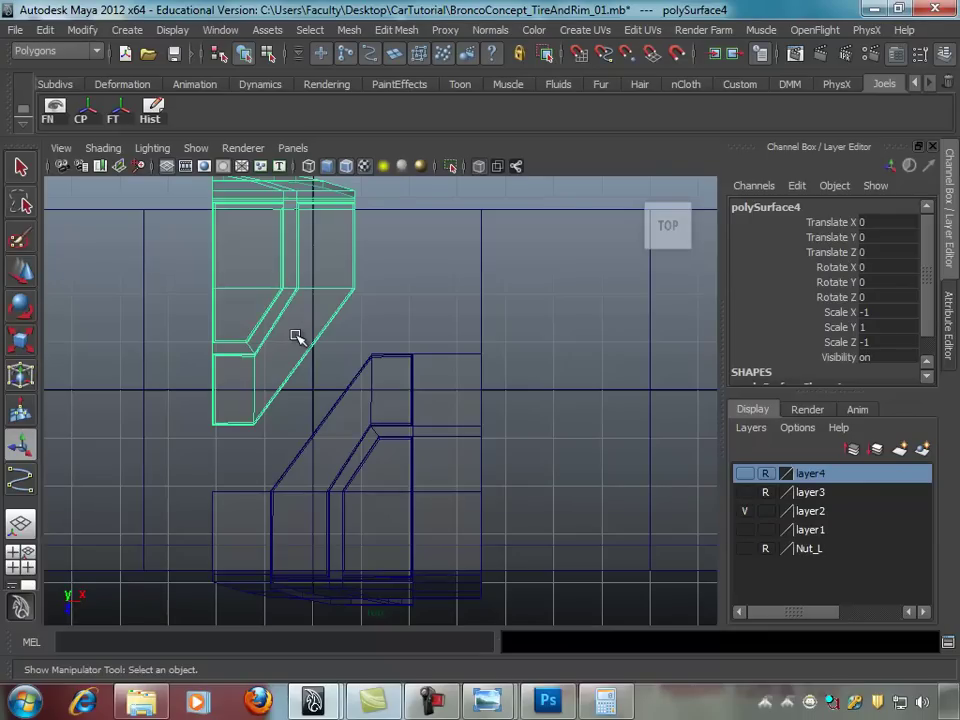
{"action": "key", "text": "Delete"}
{"action": "left_click", "coordinate": [352, 361]}
{"action": "left_click", "coordinate": [375, 368]}
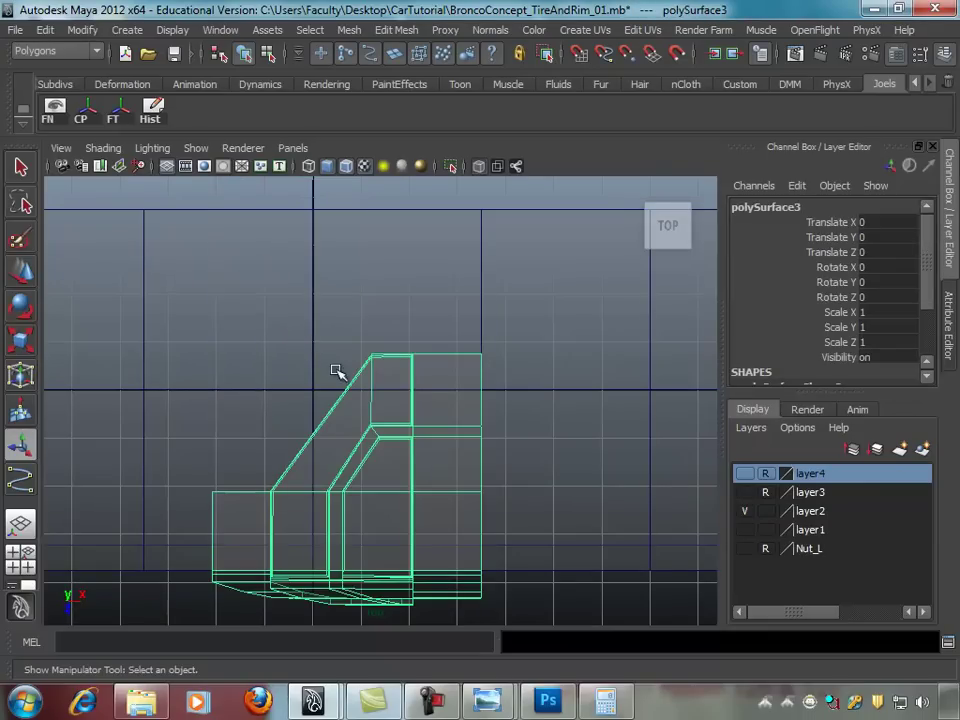
{"action": "left_click", "coordinate": [52, 33]}
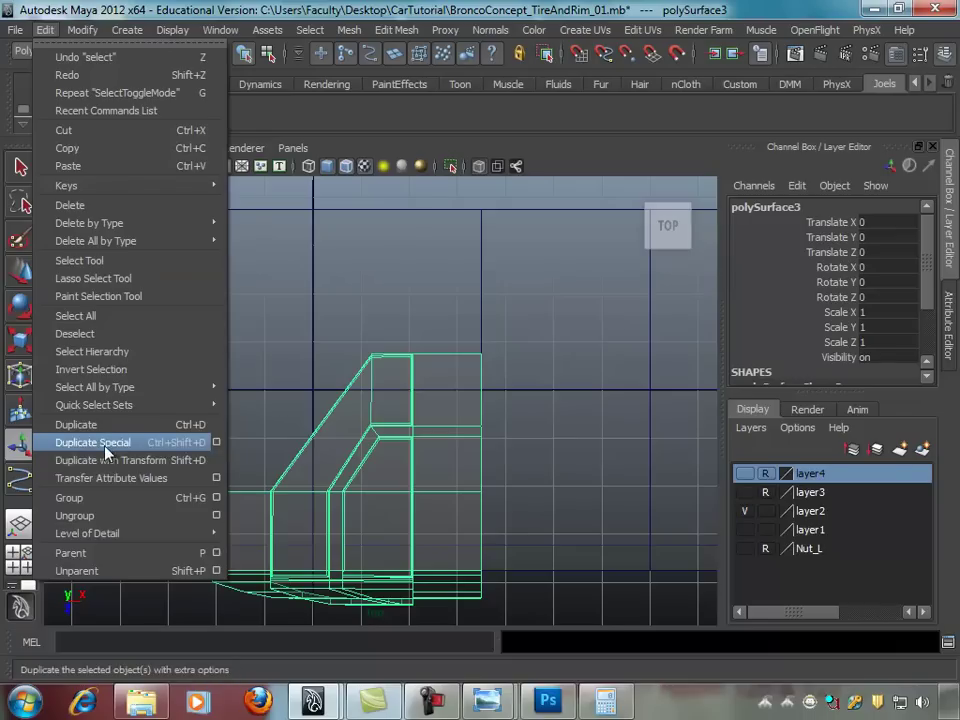
{"action": "left_click", "coordinate": [105, 443]}
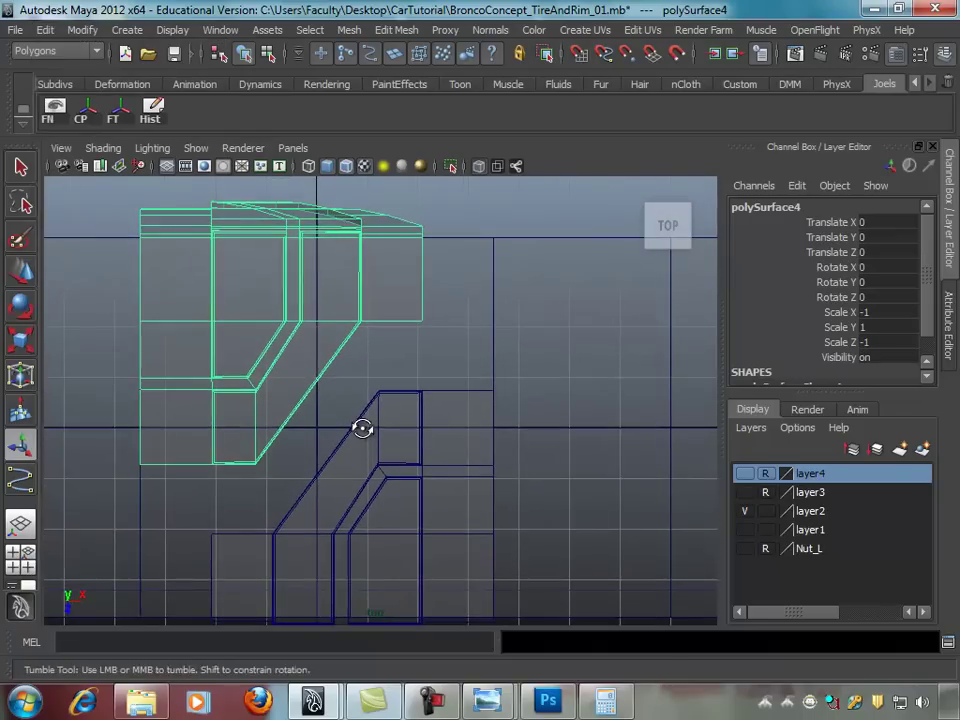
{"action": "right_click_drag", "start_coordinate": [364, 426], "coordinate": [300, 426], "text": "alt"}
{"action": "mouse_move", "coordinate": [300, 426]}
{"action": "middle_mouse_down", "text": "alt"}
{"action": "mouse_move", "coordinate": [313, 429]}
{"action": "mouse_move", "coordinate": [398, 382]}
{"action": "middle_mouse_up", "text": "alt"}
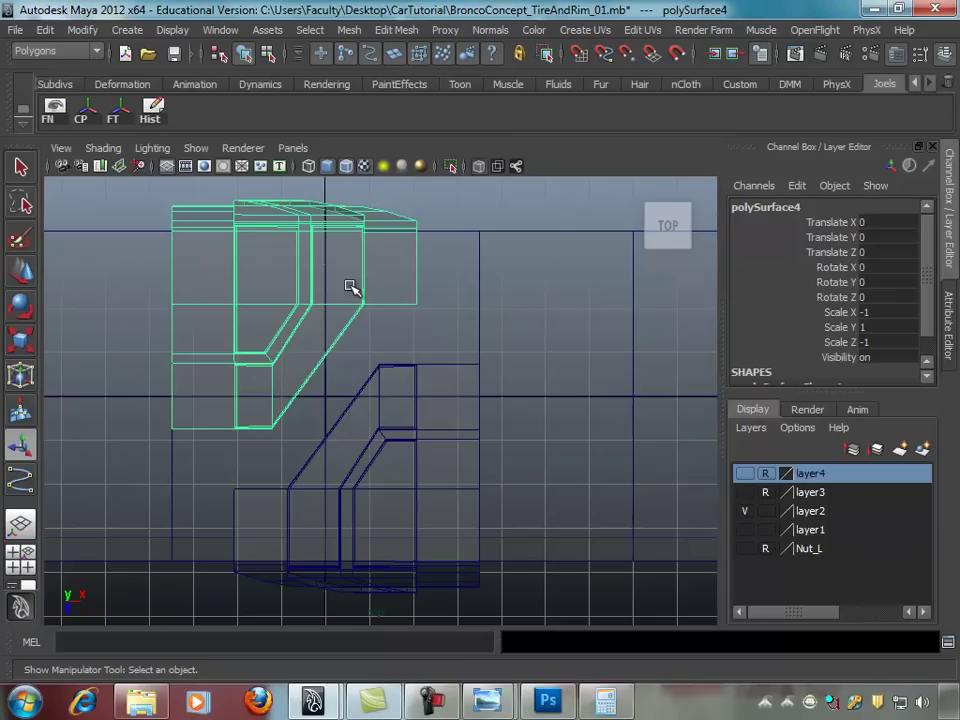
{"action": "key", "text": "Delete"}
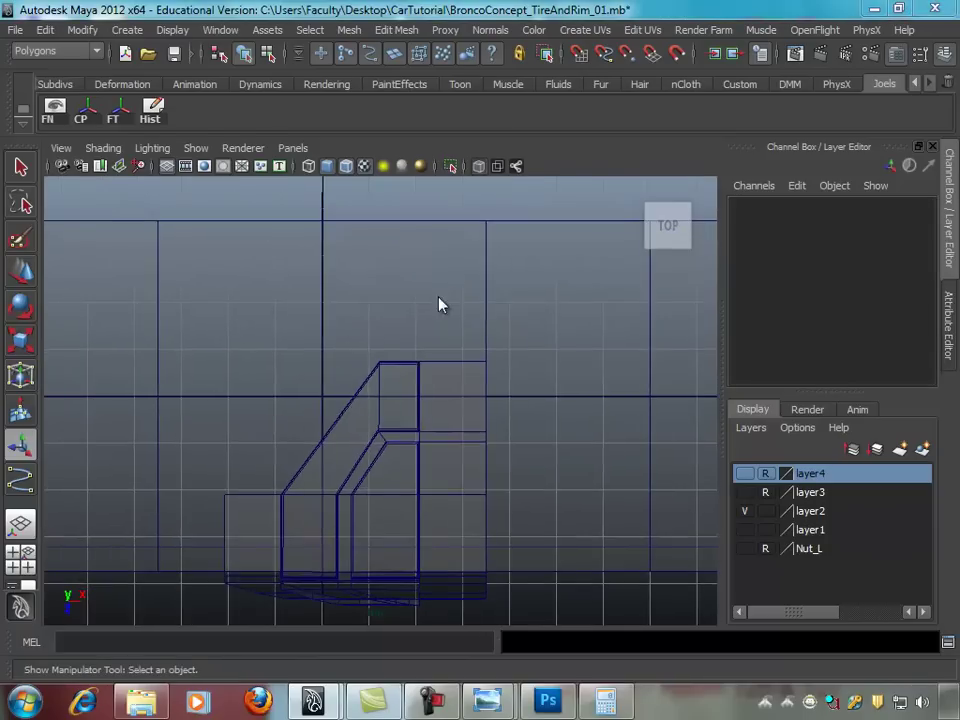
{"action": "key", "text": "space"}
{"action": "key", "text": "space"}
{"action": "mouse_move", "coordinate": [364, 300]}
{"action": "left_mouse_down", "text": "alt"}
{"action": "mouse_move", "coordinate": [311, 279]}
{"action": "mouse_move", "coordinate": [268, 315]}
{"action": "left_mouse_up", "text": "alt"}
Step: Select the strip's left-edge vertices and scale them flat along X in the front view
{"action": "left_click", "coordinate": [260, 313]}
{"action": "right_click_drag", "start_coordinate": [262, 312], "coordinate": [213, 303]}
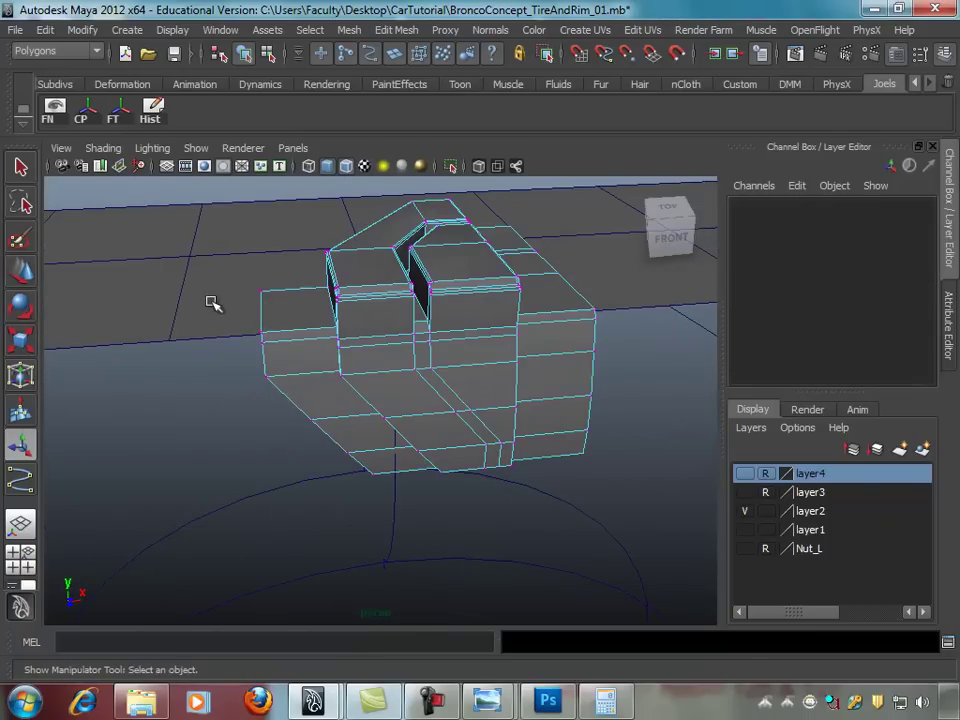
{"action": "left_click_drag", "start_coordinate": [267, 391], "coordinate": [270, 393]}
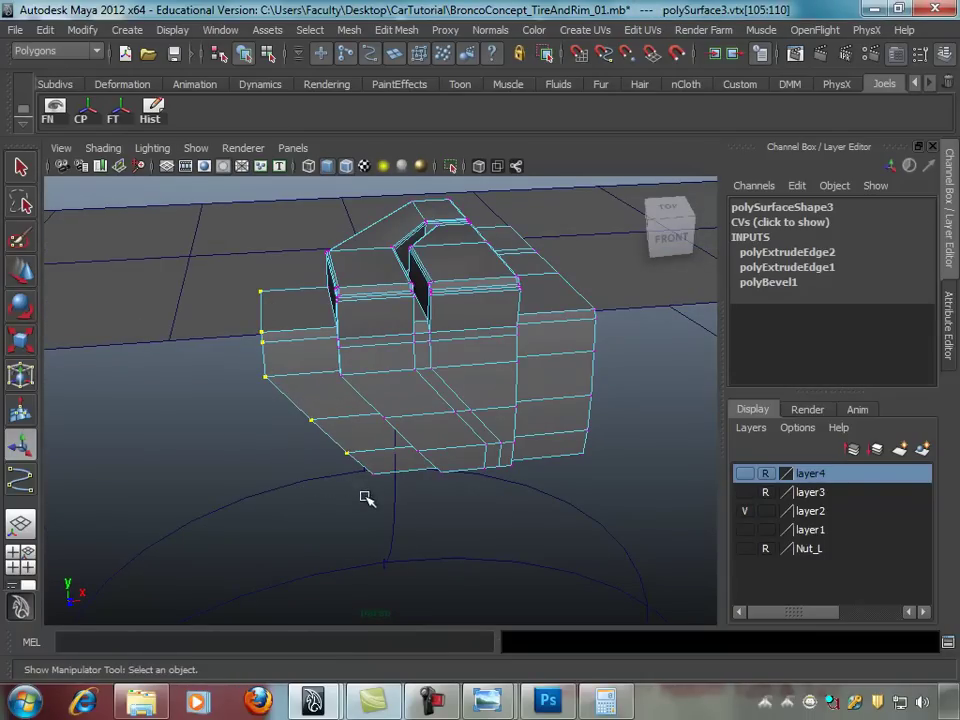
{"action": "key", "text": "r"}
{"action": "key", "text": "space"}
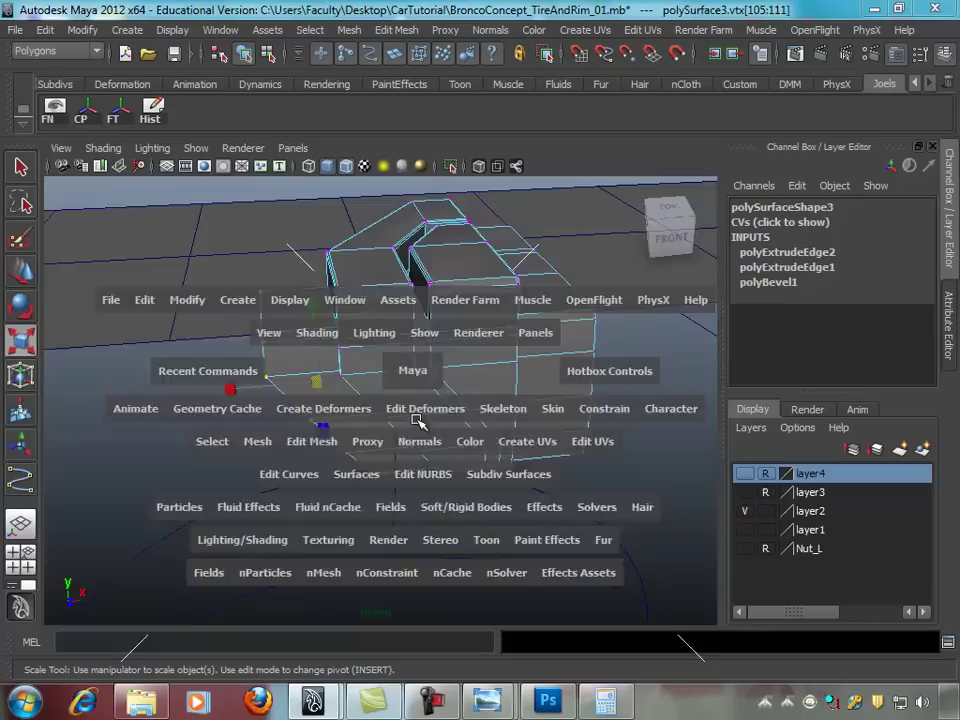
{"action": "key", "text": "space"}
{"action": "middle_click_drag", "start_coordinate": [326, 418], "coordinate": [406, 411], "text": "alt"}
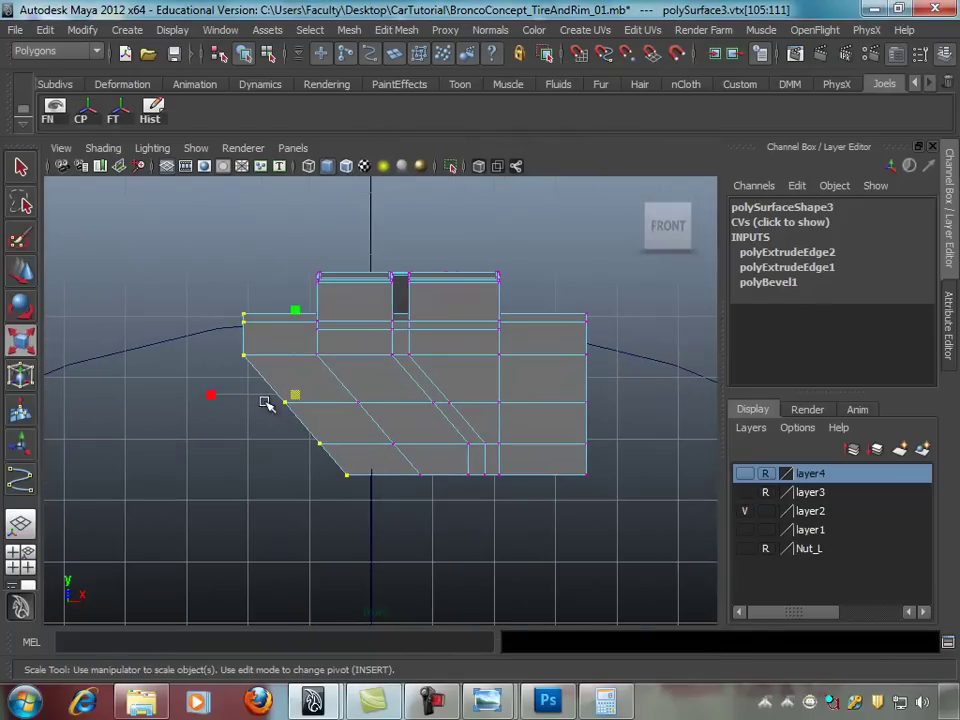
{"action": "left_click_drag", "start_coordinate": [210, 398], "coordinate": [288, 396]}
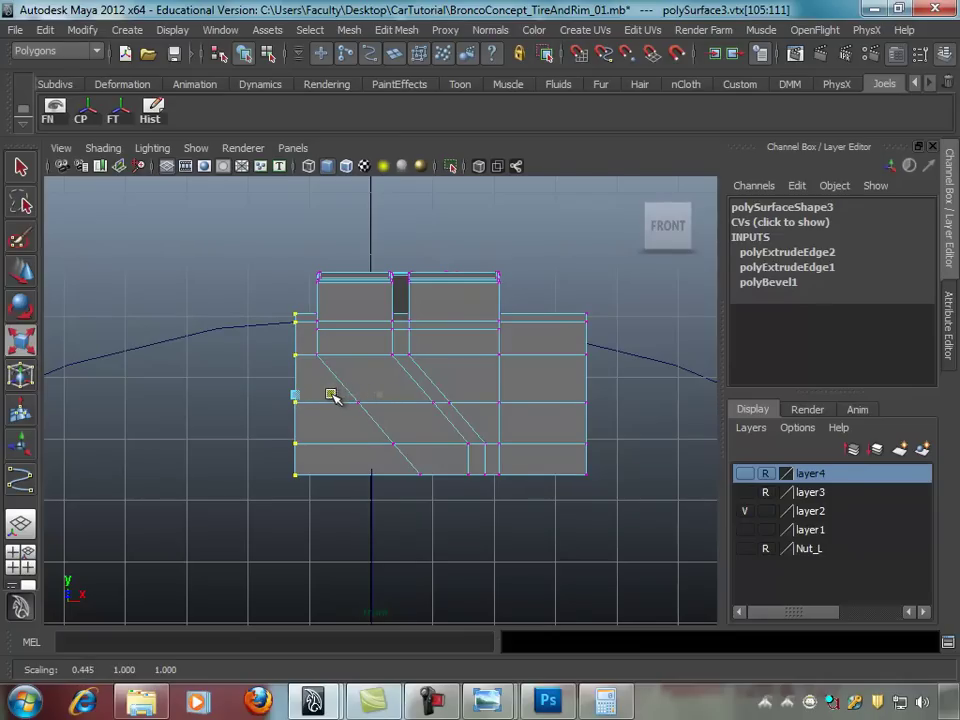
Step: Move the flattened left-edge vertices further left along X, then return to object selection
{"action": "key", "text": "w"}
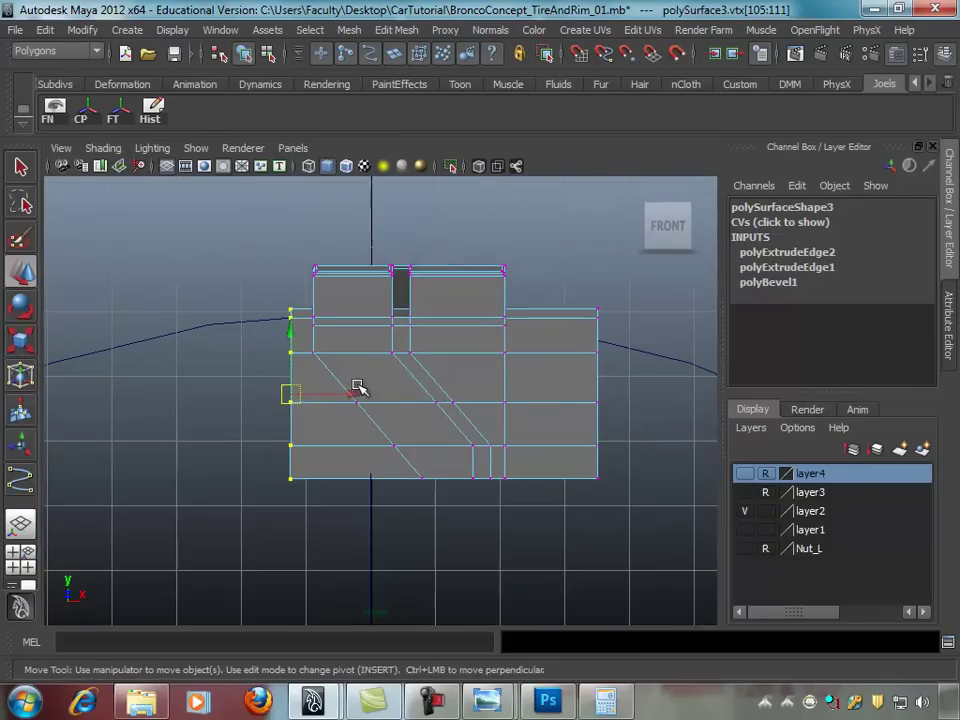
{"action": "key", "text": "space"}
{"action": "key", "text": "space"}
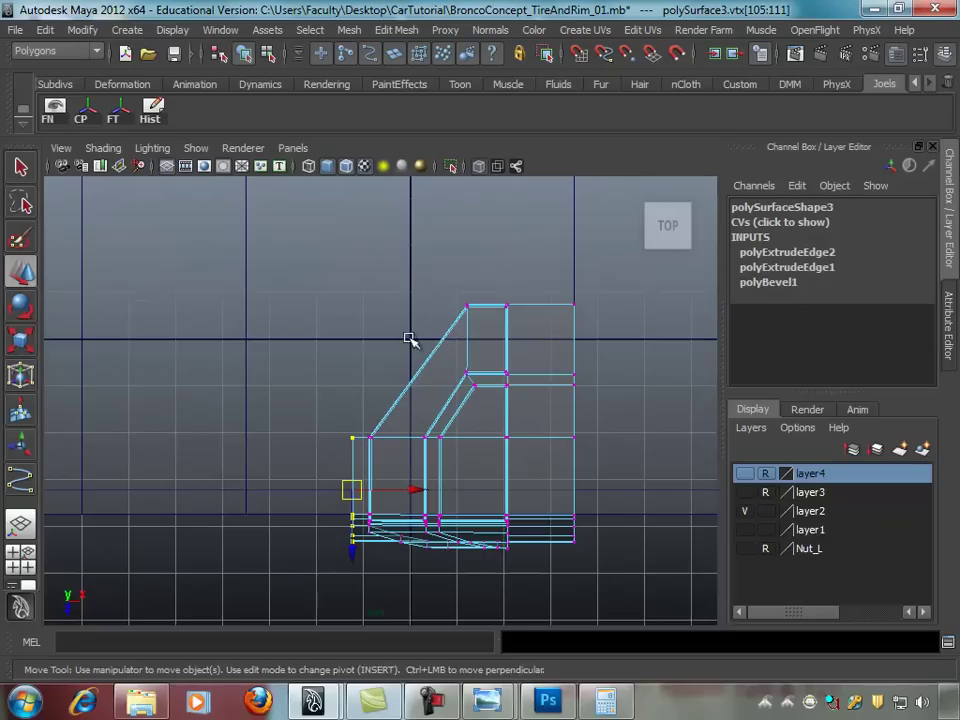
{"action": "left_click_drag", "start_coordinate": [426, 385], "coordinate": [392, 376]}
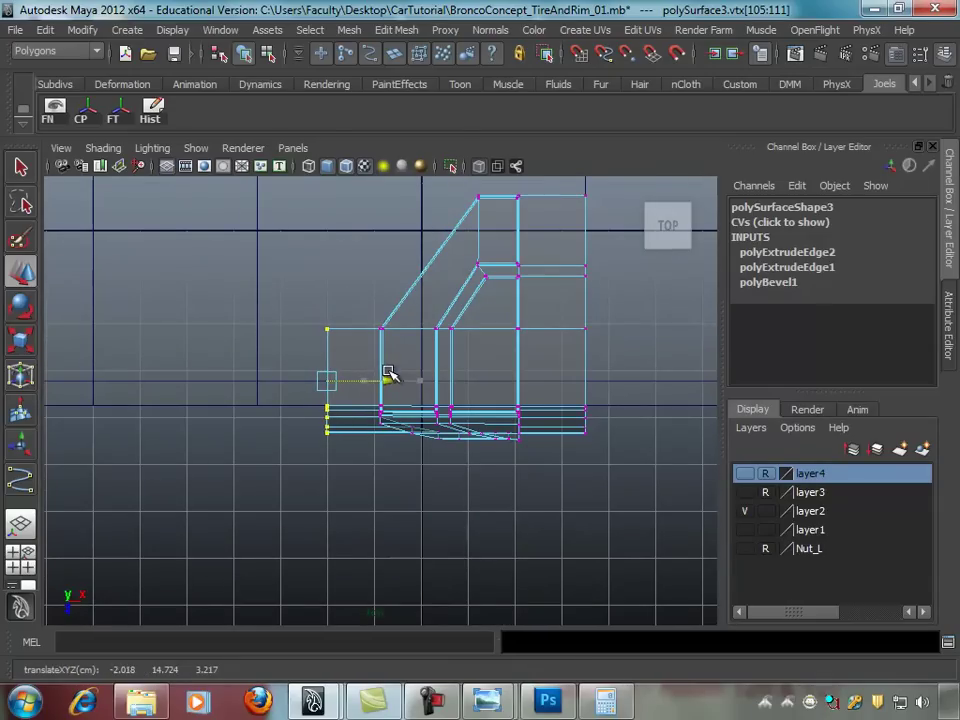
{"action": "key", "text": "space"}
{"action": "key", "text": "space"}
{"action": "left_click_drag", "start_coordinate": [500, 285], "coordinate": [305, 411], "text": "alt"}
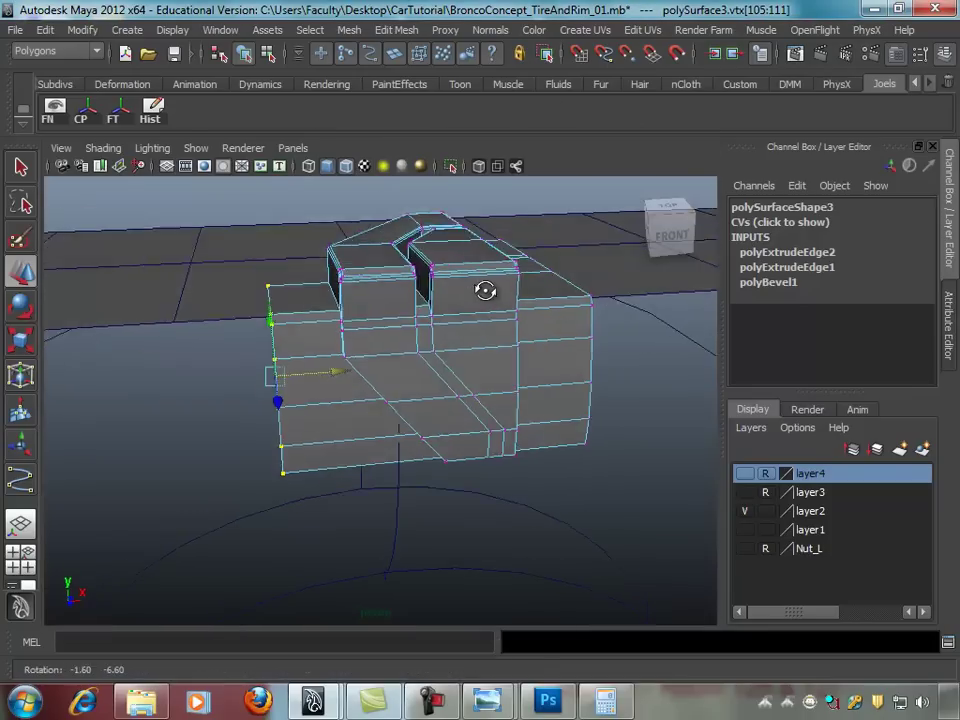
{"action": "right_click", "coordinate": [329, 378]}
{"action": "right_click_drag", "start_coordinate": [294, 350], "coordinate": [300, 345]}
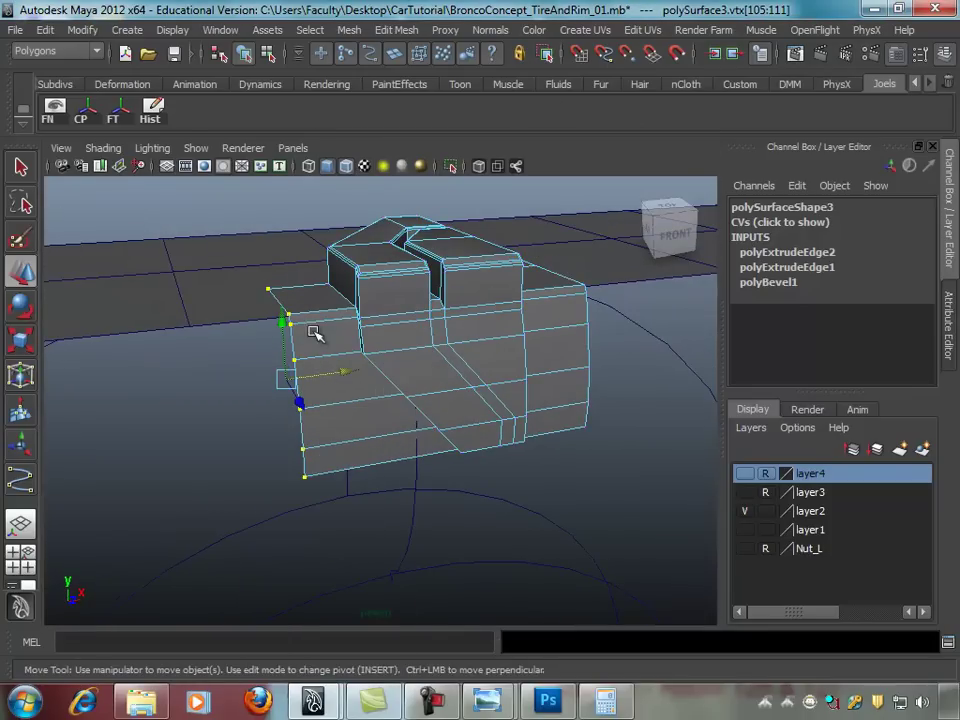
{"action": "key", "text": "q"}
{"action": "key", "text": "F8"}
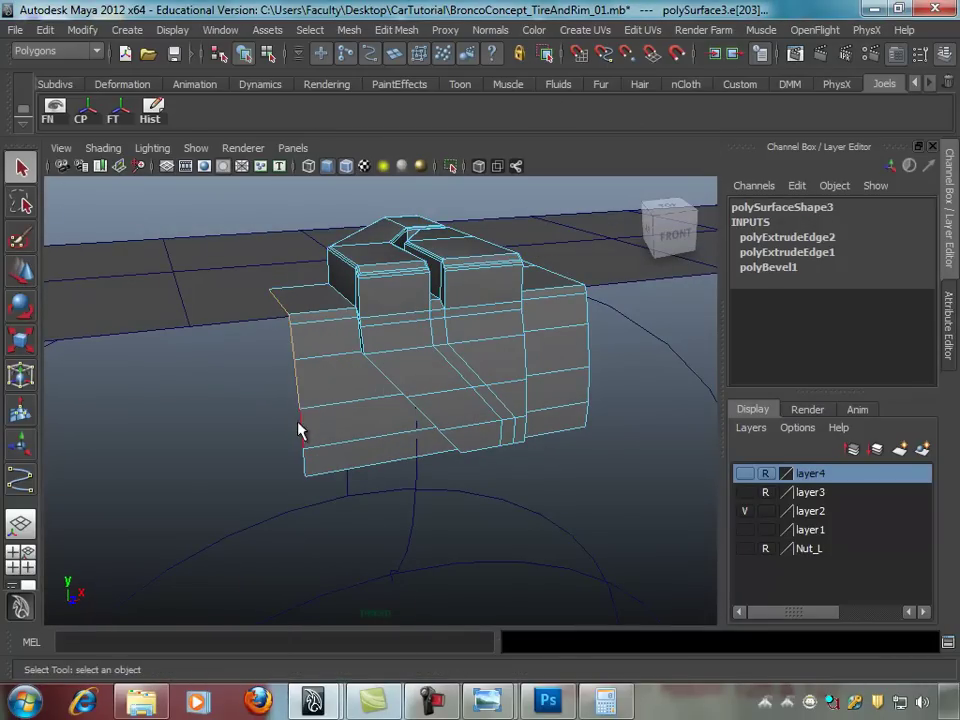
{"action": "left_click_drag", "start_coordinate": [418, 380], "coordinate": [390, 372], "text": "alt"}
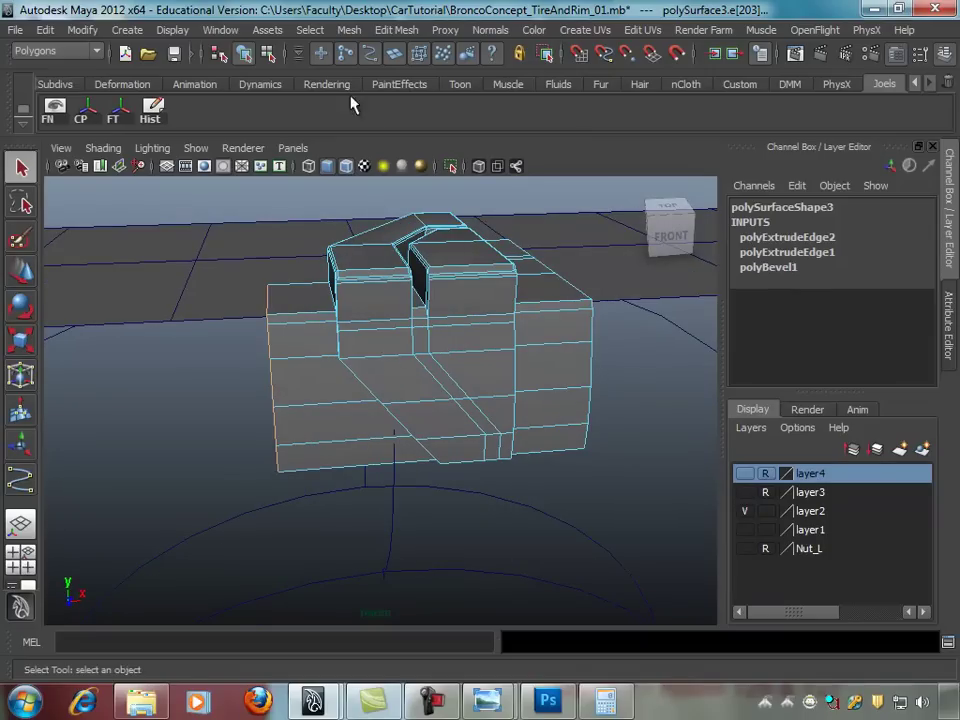
Step: Extrude the left border edge and pull it out about -1.5 along world X
{"action": "left_click", "coordinate": [384, 30]}
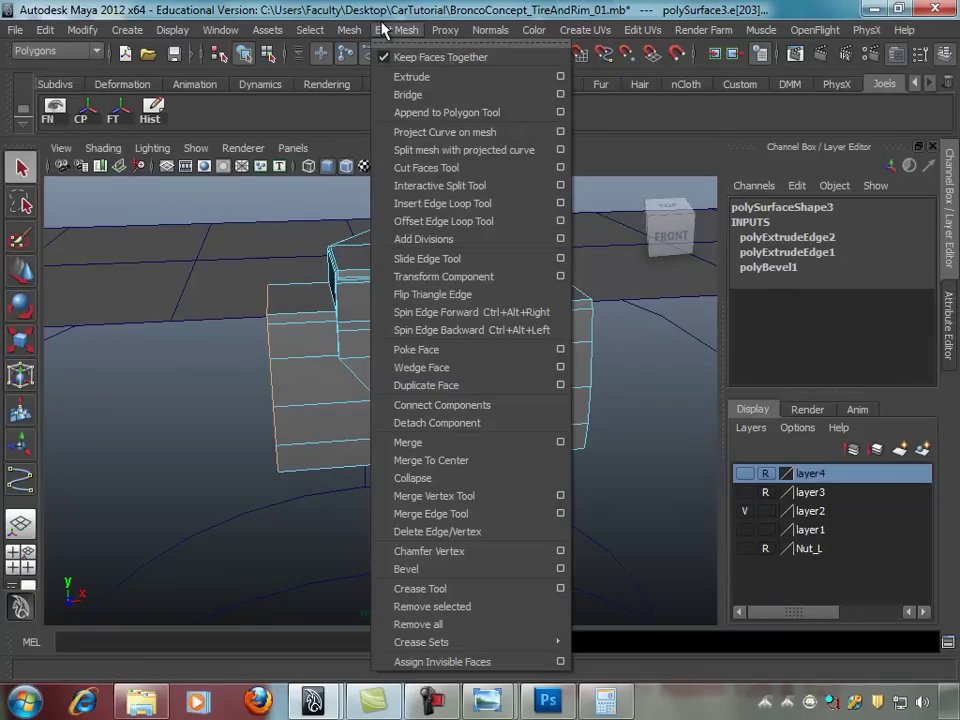
{"action": "left_click", "coordinate": [405, 77]}
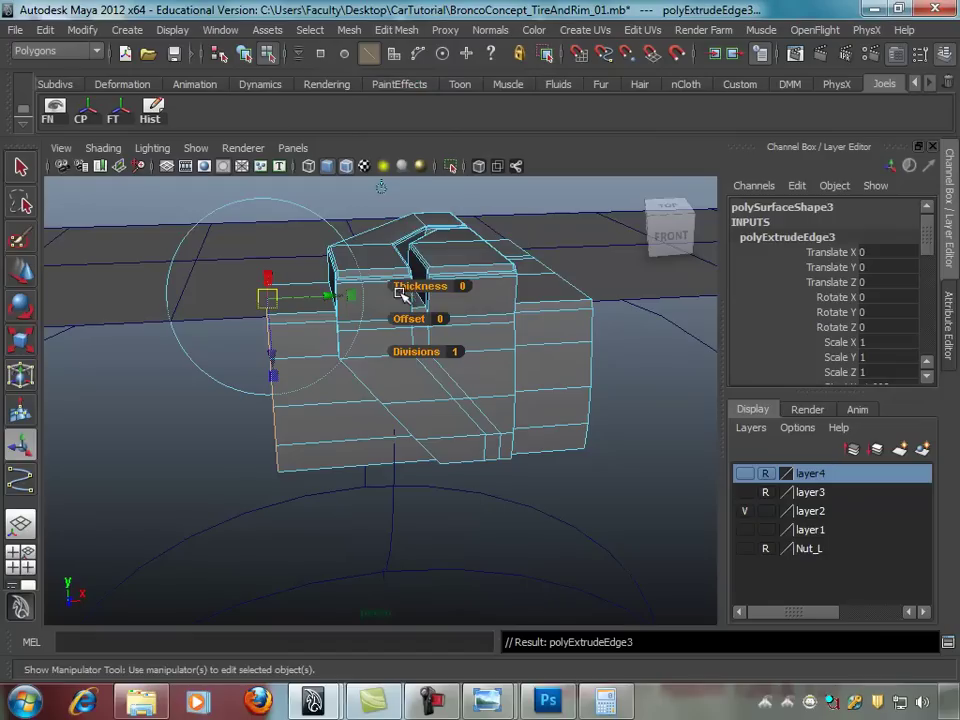
{"action": "left_click", "coordinate": [385, 188]}
{"action": "left_click_drag", "start_coordinate": [335, 371], "coordinate": [251, 377]}
{"action": "key", "text": "space"}
{"action": "key", "text": "space"}
{"action": "key", "text": "space"}
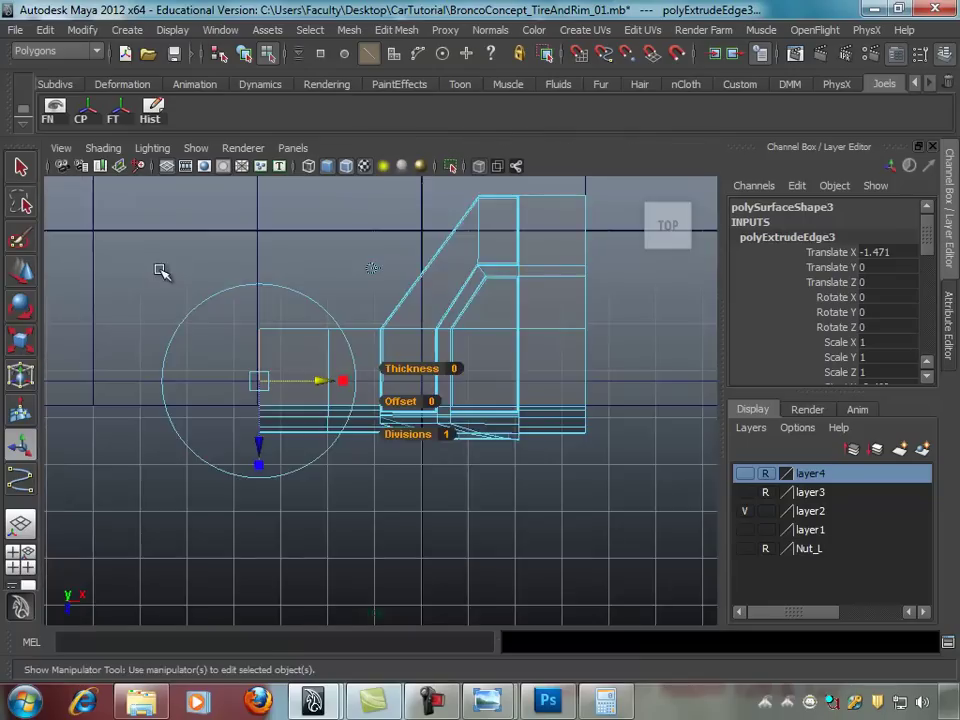
{"action": "scroll", "coordinate": [443, 257], "scroll_direction": "up", "scroll_amount": 3}
{"action": "scroll", "coordinate": [443, 257], "scroll_direction": "up", "scroll_amount": 2}
{"action": "left_click_drag", "start_coordinate": [349, 343], "coordinate": [342, 343]}
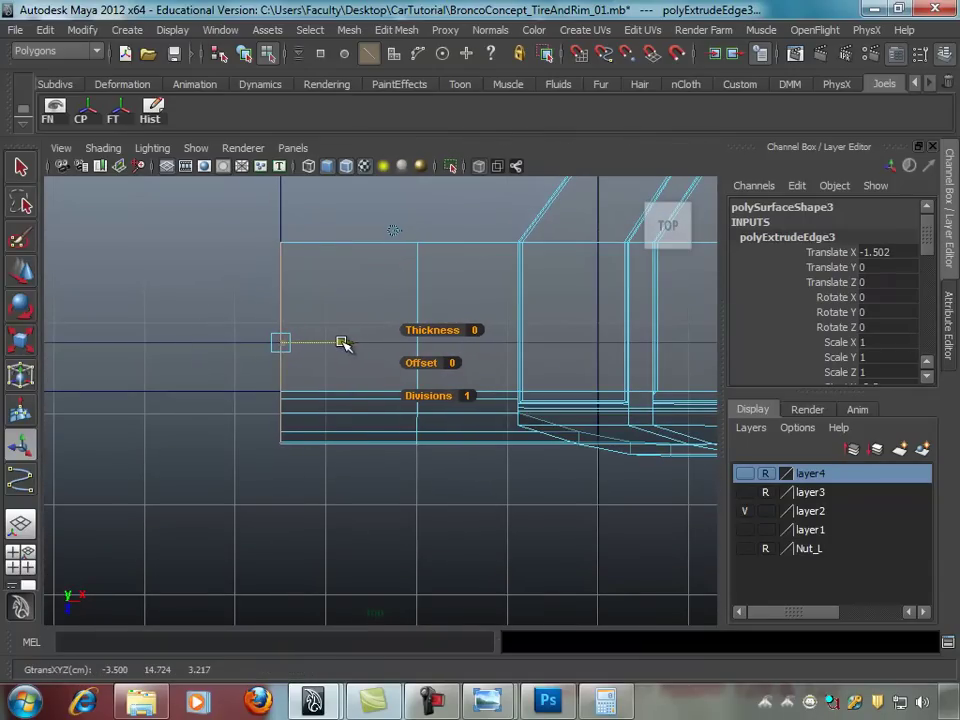
{"action": "middle_click_drag", "start_coordinate": [546, 289], "coordinate": [448, 283], "text": "alt"}
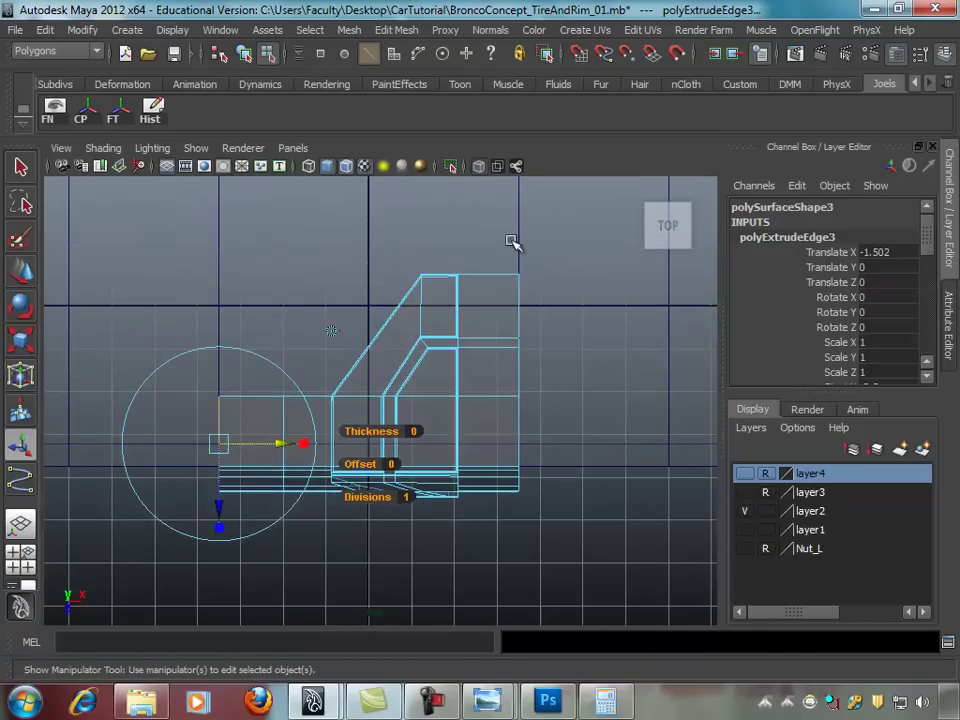
Step: Return to the perspective view with the Select tool in object selection mode
{"action": "key", "text": "space"}
{"action": "key", "text": "space"}
{"action": "key", "text": "q"}
{"action": "mouse_move", "coordinate": [634, 392]}
{"action": "left_mouse_down", "text": "alt"}
{"action": "mouse_move", "coordinate": [544, 392]}
{"action": "mouse_move", "coordinate": [459, 407]}
{"action": "left_mouse_up", "text": "alt"}
{"action": "key", "text": "F8"}
Step: Reselect the tread block and orbit around it
{"action": "left_click", "coordinate": [549, 396]}
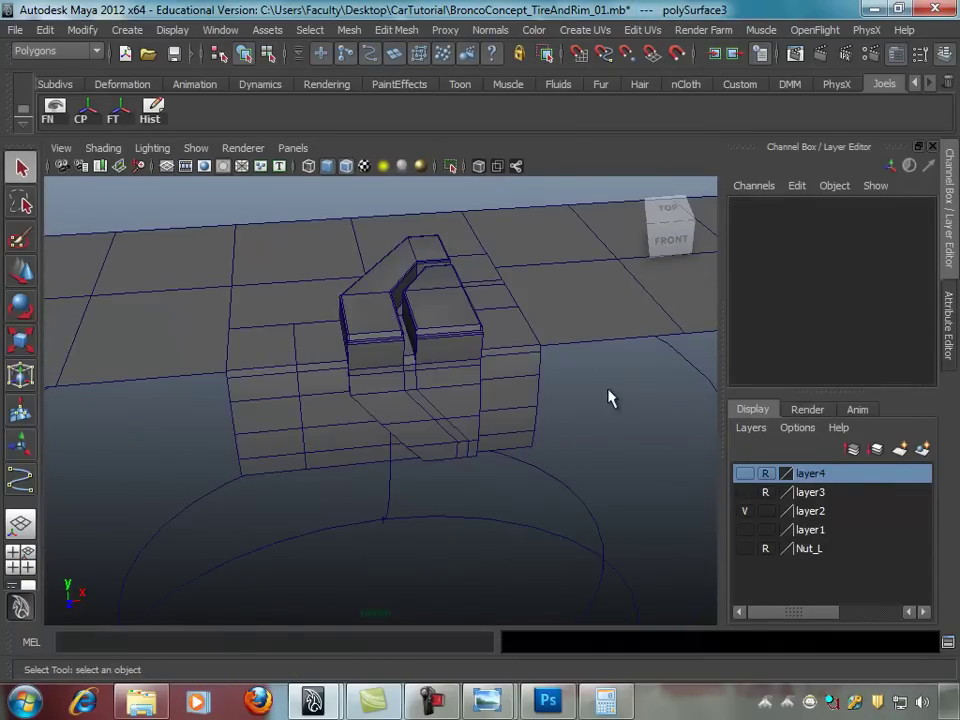
{"action": "left_click_drag", "start_coordinate": [608, 396], "coordinate": [484, 375], "text": "alt"}
{"action": "left_click", "coordinate": [429, 343]}
{"action": "mouse_move", "coordinate": [429, 343]}
{"action": "left_mouse_down", "text": "alt"}
{"action": "mouse_move", "coordinate": [537, 345]}
{"action": "mouse_move", "coordinate": [285, 328]}
{"action": "left_mouse_up", "text": "alt"}
{"action": "mouse_move", "coordinate": [370, 358]}
{"action": "left_mouse_down", "text": "alt"}
{"action": "mouse_move", "coordinate": [420, 287]}
{"action": "mouse_move", "coordinate": [403, 306]}
{"action": "mouse_move", "coordinate": [431, 319]}
{"action": "mouse_move", "coordinate": [440, 353]}
{"action": "left_mouse_up", "text": "alt"}
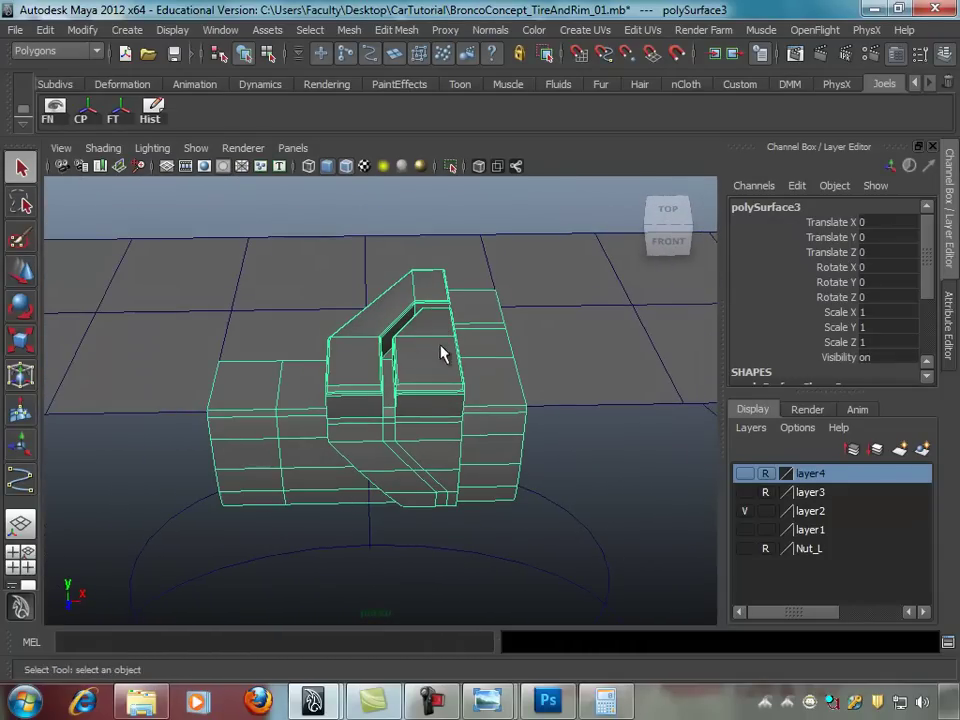
Step: Create a transformed duplicate of the tread block and reselect the original
{"action": "left_click", "coordinate": [18, 30]}
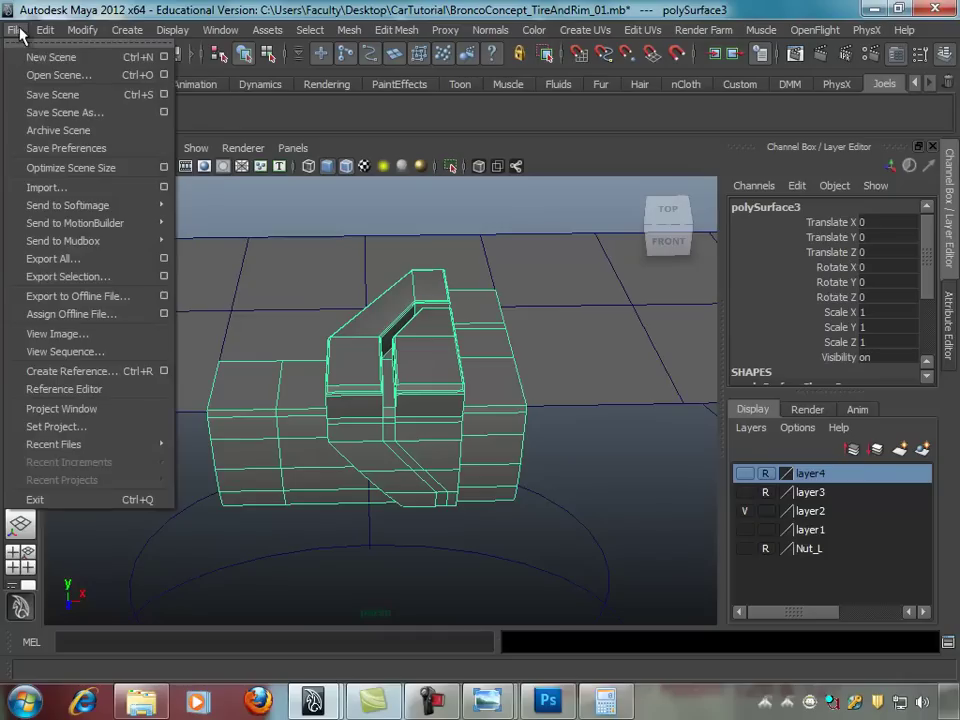
{"action": "left_click", "coordinate": [121, 460]}
{"action": "mouse_move", "coordinate": [154, 444]}
{"action": "left_mouse_down", "text": "alt"}
{"action": "mouse_move", "coordinate": [394, 461]}
{"action": "mouse_move", "coordinate": [317, 435]}
{"action": "mouse_move", "coordinate": [358, 424]}
{"action": "mouse_move", "coordinate": [317, 441]}
{"action": "mouse_move", "coordinate": [297, 433]}
{"action": "left_mouse_up", "text": "alt"}
{"action": "left_click", "coordinate": [310, 437]}
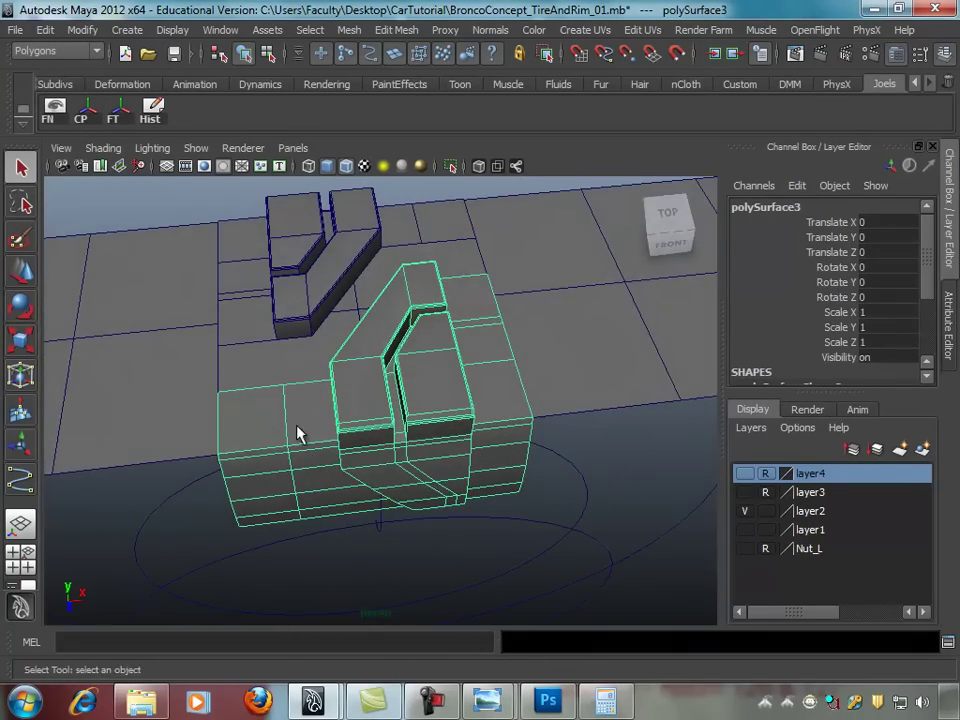
Step: In top view, scale a middle vertex column slightly along X and nudge it left
{"action": "key", "text": "space"}
{"action": "key", "text": "space"}
{"action": "mouse_move", "coordinate": [159, 263]}
{"action": "right_mouse_down", "text": "alt"}
{"action": "mouse_move", "coordinate": [461, 221]}
{"action": "mouse_move", "coordinate": [400, 305]}
{"action": "right_mouse_up", "text": "alt"}
{"action": "right_click_drag", "start_coordinate": [362, 357], "coordinate": [316, 354]}
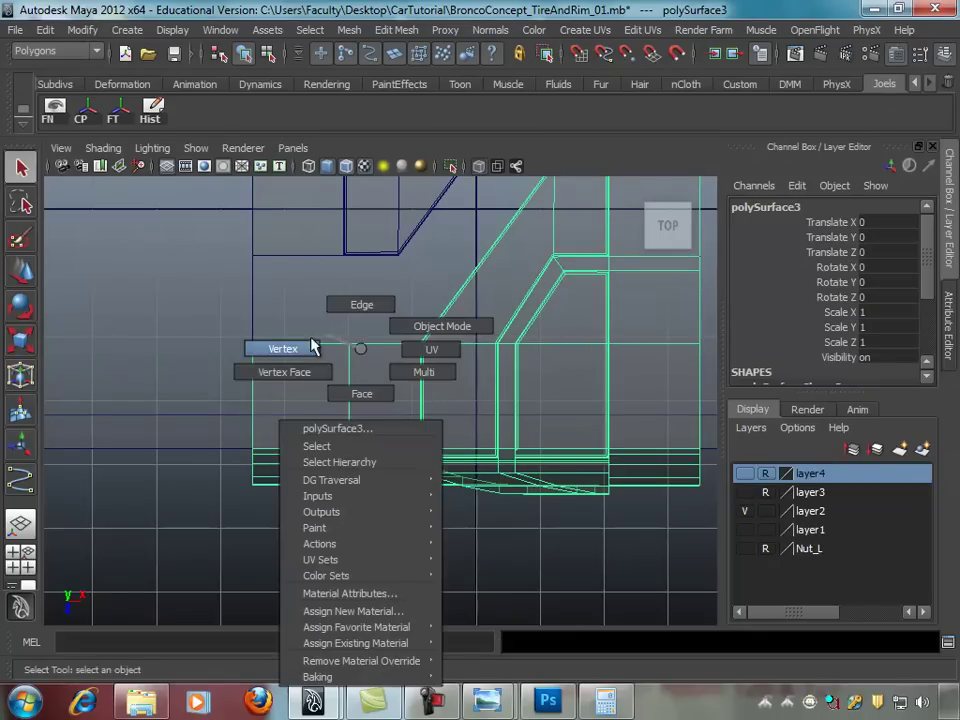
{"action": "left_click_drag", "start_coordinate": [368, 540], "coordinate": [368, 538]}
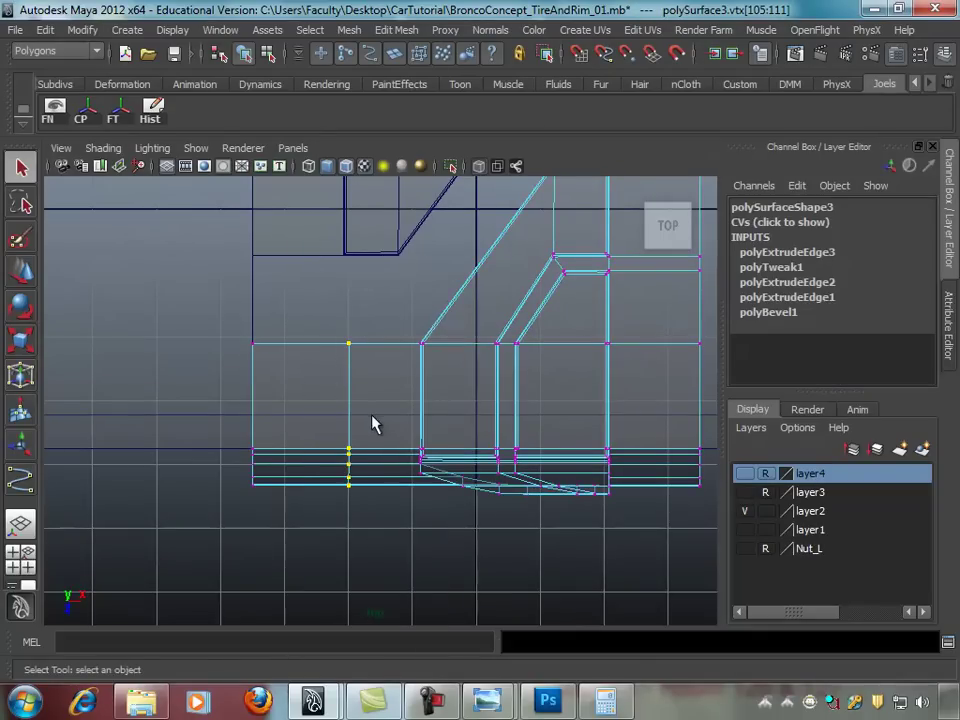
{"action": "key", "text": "r"}
{"action": "left_click_drag", "start_coordinate": [425, 419], "coordinate": [425, 407]}
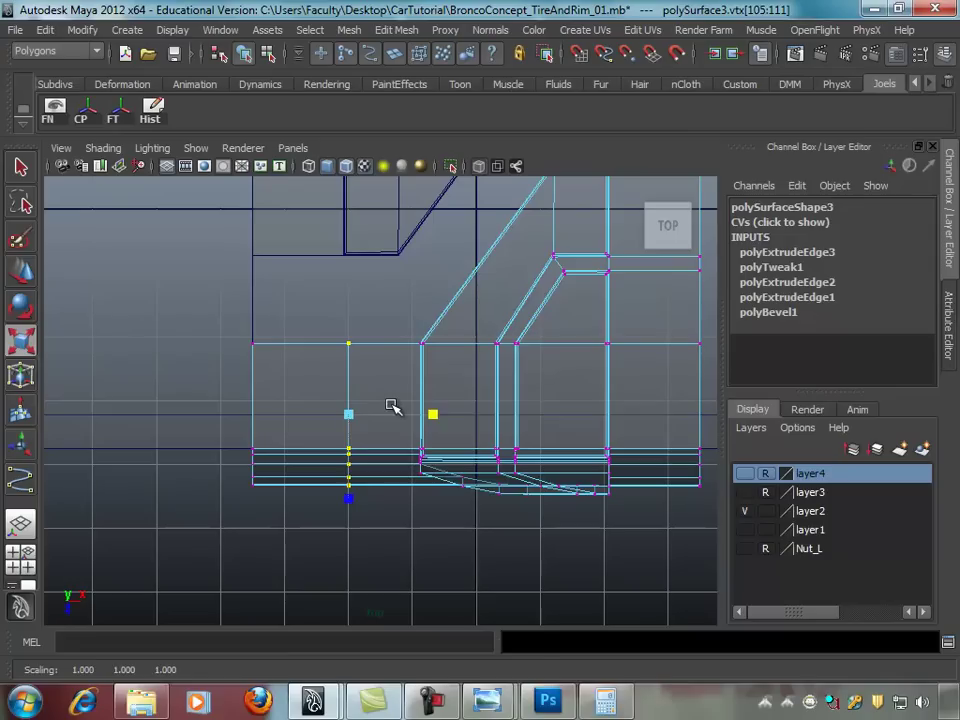
{"action": "key", "text": "w"}
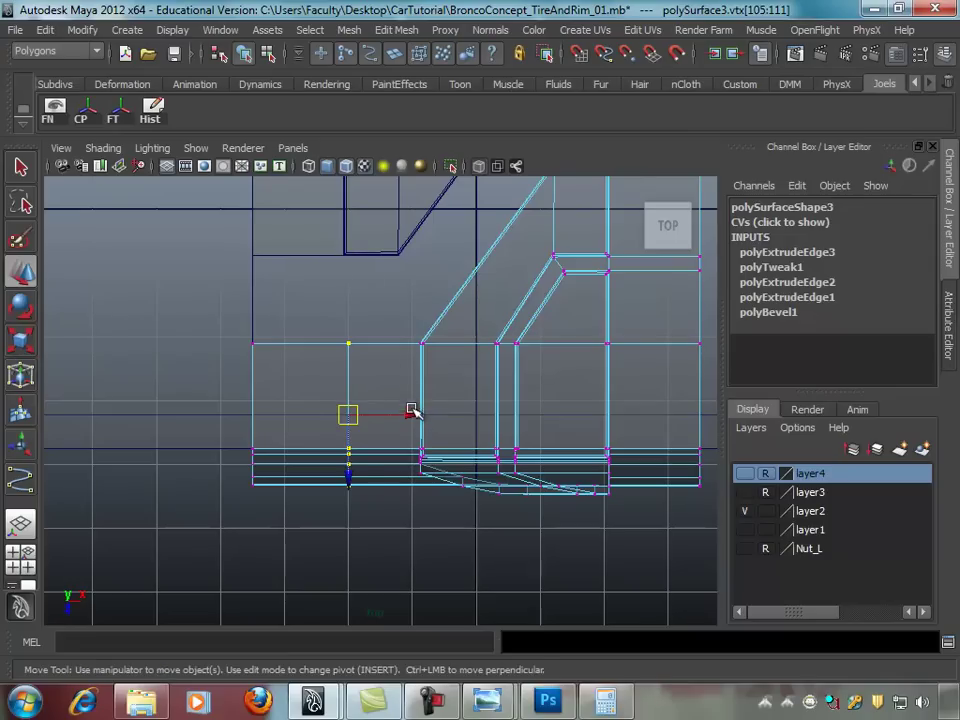
{"action": "left_click_drag", "start_coordinate": [412, 410], "coordinate": [408, 414]}
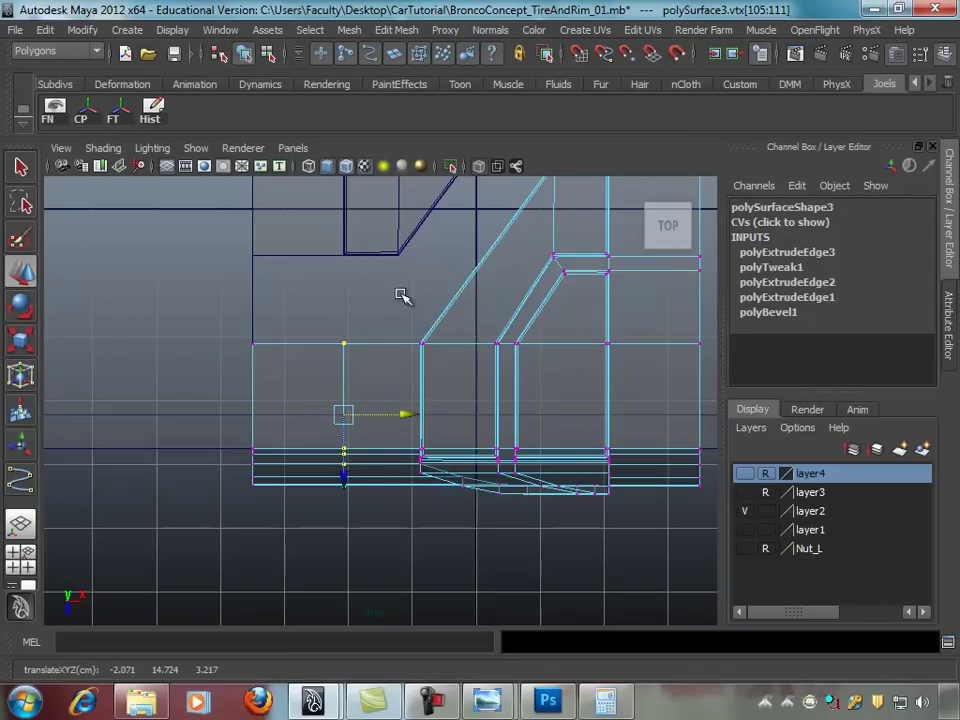
Step: Delete the mirrored copy polySurface4 and select polySurface3
{"action": "left_click", "coordinate": [375, 257]}
{"action": "left_click", "coordinate": [439, 278]}
{"action": "scroll", "coordinate": [306, 338], "scroll_direction": "down", "scroll_amount": 4}
{"action": "scroll", "coordinate": [283, 366], "scroll_direction": "down", "scroll_amount": 1}
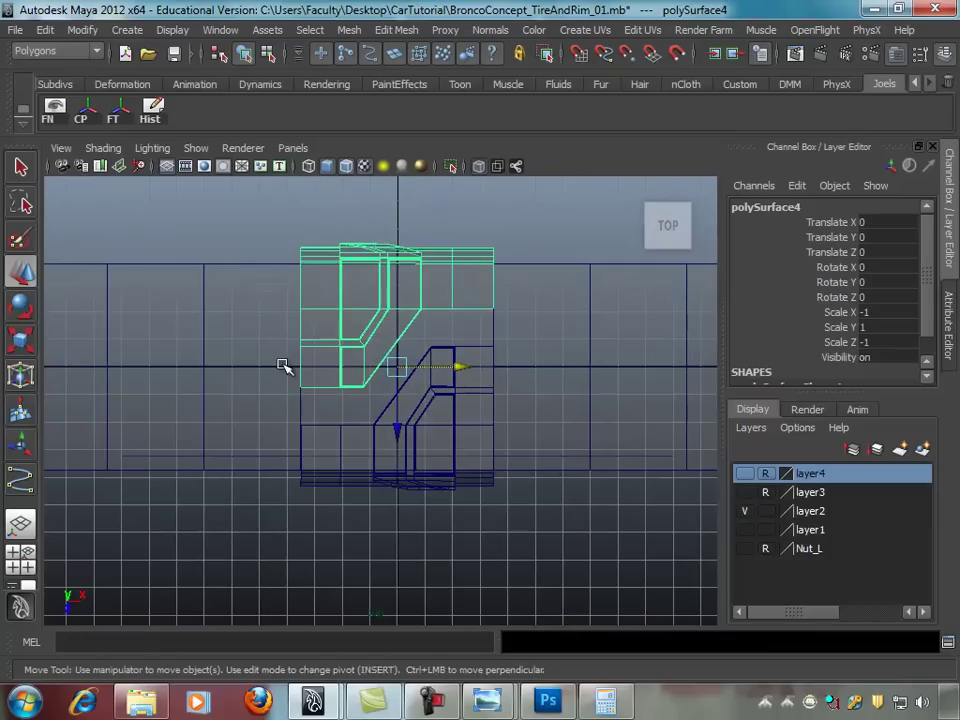
{"action": "key", "text": "Delete"}
{"action": "left_click", "coordinate": [437, 349]}
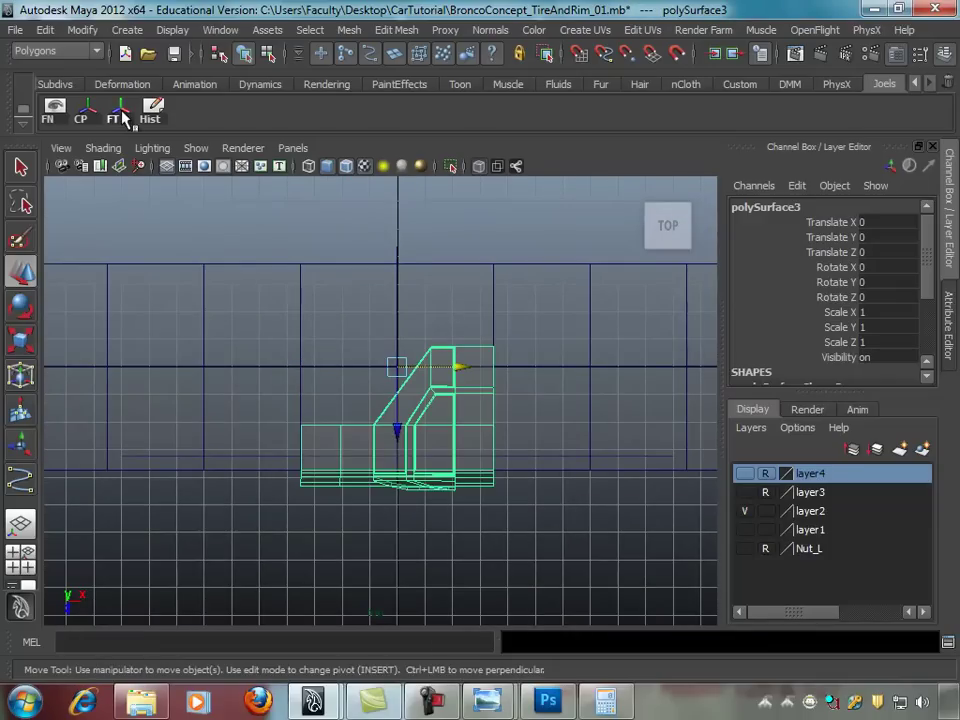
Step: Create a mirrored Duplicate Special copy of the tread block
{"action": "left_click", "coordinate": [45, 29]}
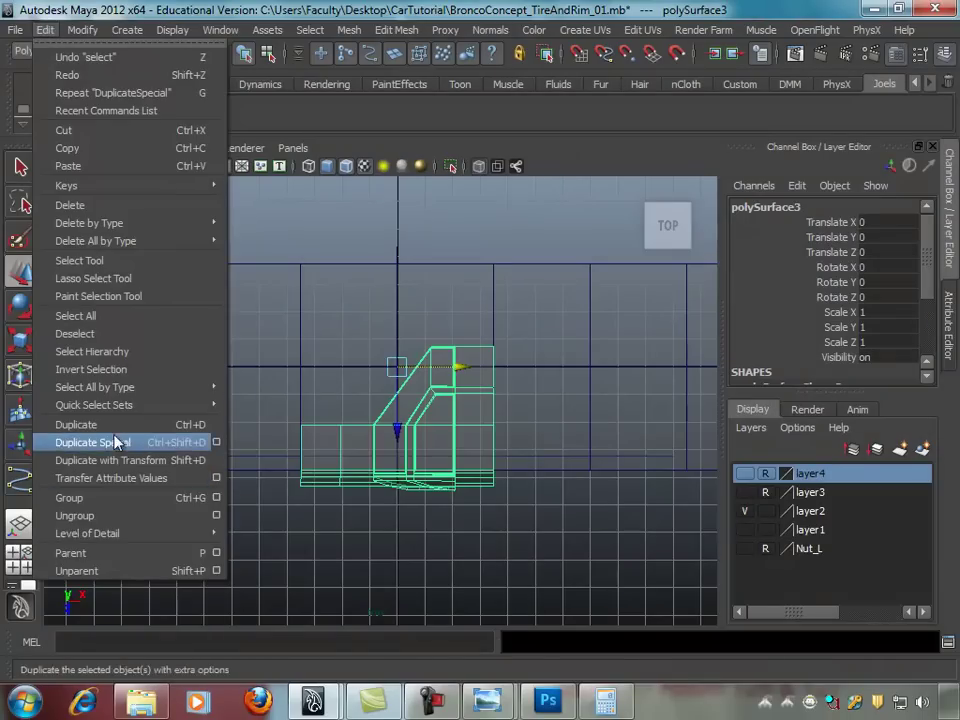
{"action": "left_click", "coordinate": [117, 441]}
{"action": "key", "text": "space"}
{"action": "key", "text": "space"}
{"action": "mouse_move", "coordinate": [441, 293]}
{"action": "left_mouse_down", "text": "alt"}
{"action": "mouse_move", "coordinate": [364, 317]}
{"action": "mouse_move", "coordinate": [519, 289]}
{"action": "mouse_move", "coordinate": [326, 328]}
{"action": "mouse_move", "coordinate": [354, 388]}
{"action": "mouse_move", "coordinate": [411, 368]}
{"action": "mouse_move", "coordinate": [305, 368]}
{"action": "mouse_move", "coordinate": [300, 311]}
{"action": "mouse_move", "coordinate": [258, 343]}
{"action": "left_mouse_up", "text": "alt"}
{"action": "key", "text": "q"}
{"action": "mouse_move", "coordinate": [301, 361]}
{"action": "left_mouse_down", "text": "alt"}
{"action": "mouse_move", "coordinate": [279, 381]}
{"action": "mouse_move", "coordinate": [401, 356]}
{"action": "mouse_move", "coordinate": [446, 377]}
{"action": "mouse_move", "coordinate": [407, 400]}
{"action": "mouse_move", "coordinate": [452, 422]}
{"action": "mouse_move", "coordinate": [489, 420]}
{"action": "mouse_move", "coordinate": [429, 354]}
{"action": "mouse_move", "coordinate": [343, 354]}
{"action": "left_mouse_up", "text": "alt"}
{"action": "mouse_move", "coordinate": [490, 382]}
{"action": "left_mouse_down", "text": "alt"}
{"action": "mouse_move", "coordinate": [474, 381]}
{"action": "mouse_move", "coordinate": [497, 375]}
{"action": "mouse_move", "coordinate": [488, 362]}
{"action": "mouse_move", "coordinate": [505, 304]}
{"action": "mouse_move", "coordinate": [475, 331]}
{"action": "left_mouse_up", "text": "alt"}
Step: Duplicate the original right-hand block onto a new layer5 and open its layer settings
{"action": "left_click", "coordinate": [474, 381]}
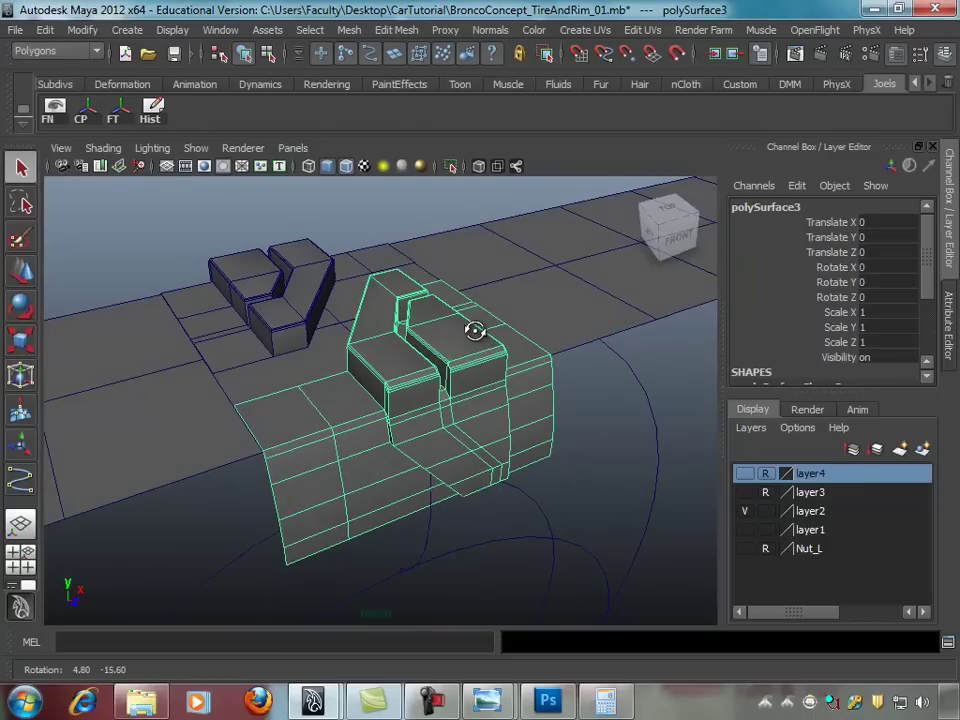
{"action": "key", "text": "ctrl+d"}
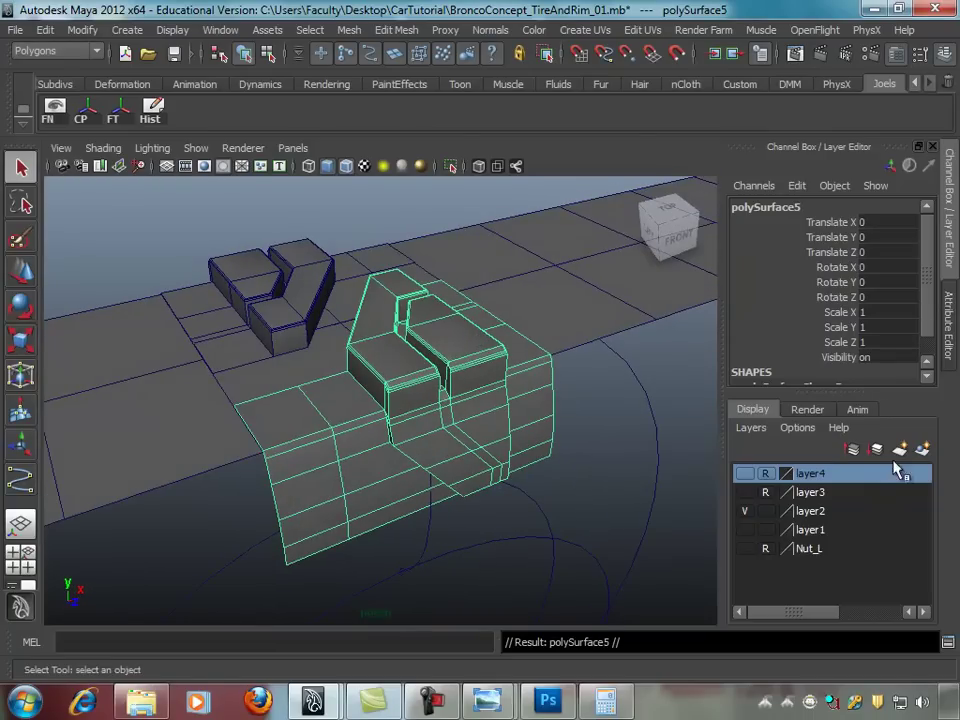
{"action": "left_click", "coordinate": [922, 449]}
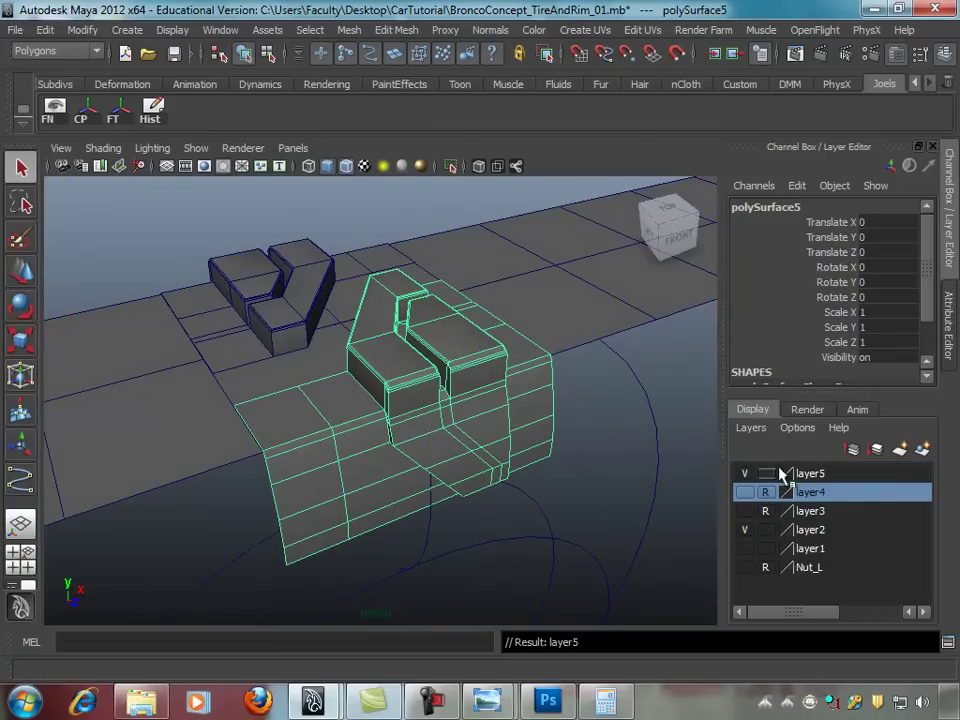
{"action": "left_click", "coordinate": [810, 473]}
{"action": "double_click", "coordinate": [814, 472]}
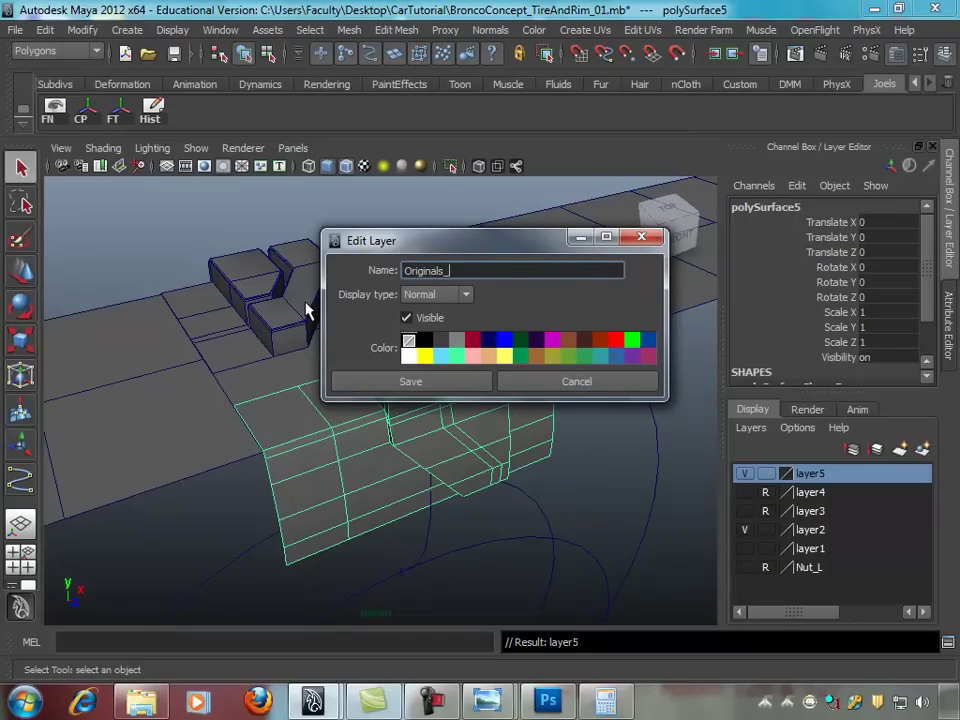
Step: Save the layer name Originals_L and hide that layer
{"action": "left_click", "coordinate": [428, 383]}
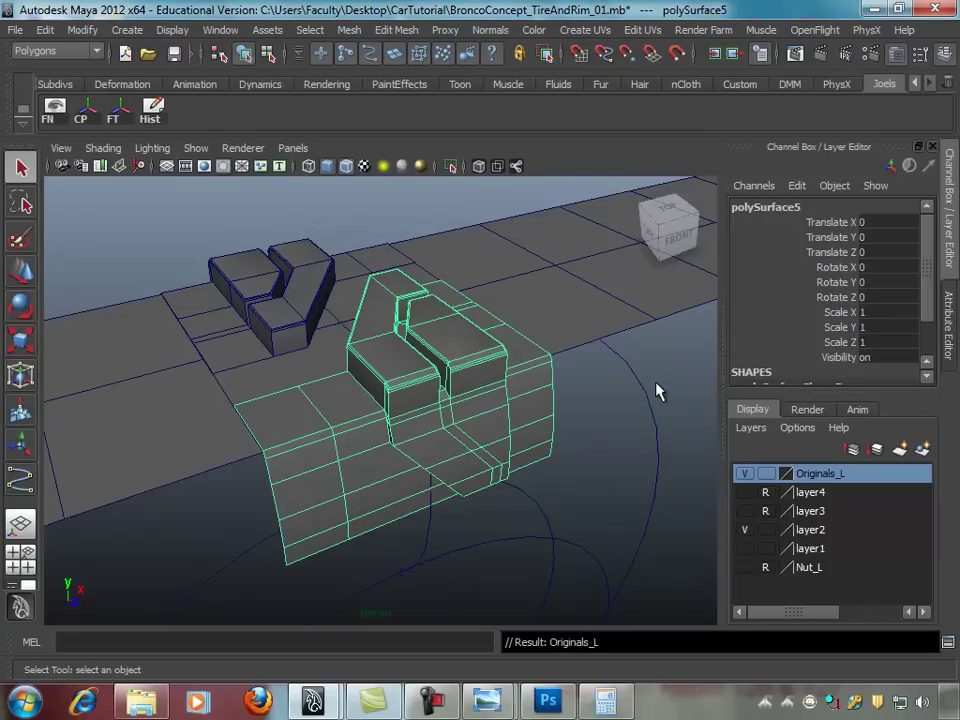
{"action": "left_click", "coordinate": [745, 478]}
{"action": "mouse_move", "coordinate": [664, 450]}
{"action": "left_mouse_down", "text": "alt"}
{"action": "mouse_move", "coordinate": [560, 449]}
{"action": "mouse_move", "coordinate": [489, 422]}
{"action": "mouse_move", "coordinate": [420, 427]}
{"action": "mouse_move", "coordinate": [408, 415]}
{"action": "left_mouse_up", "text": "alt"}
Step: Move Originals_L three places down to the bottom of the list and select both blocks
{"action": "left_click", "coordinate": [406, 401]}
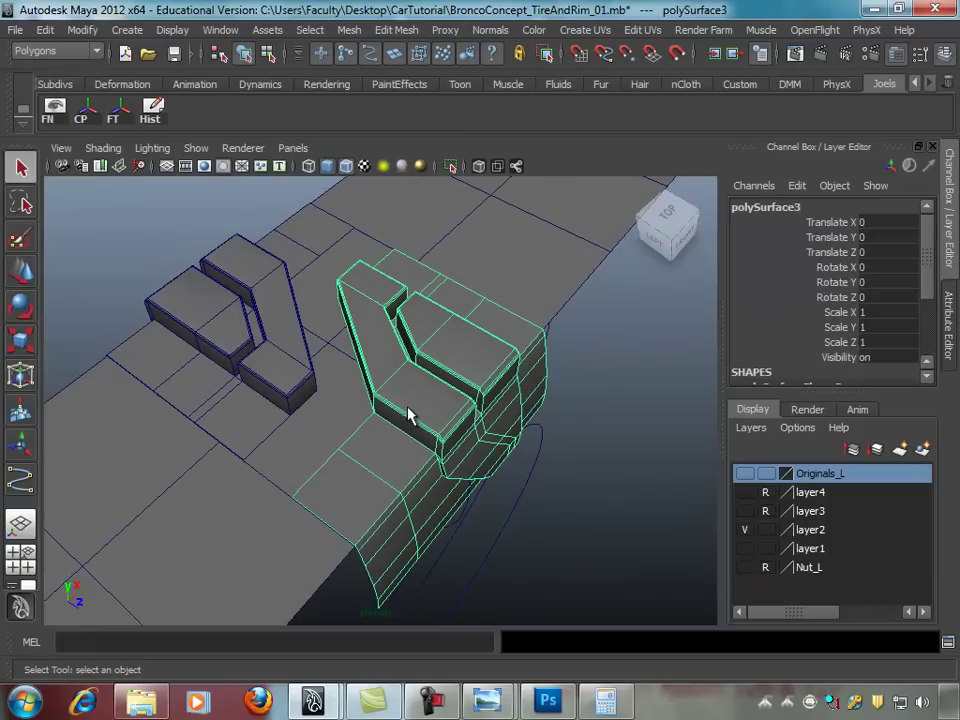
{"action": "left_click_drag", "start_coordinate": [298, 374], "coordinate": [530, 440], "text": "alt"}
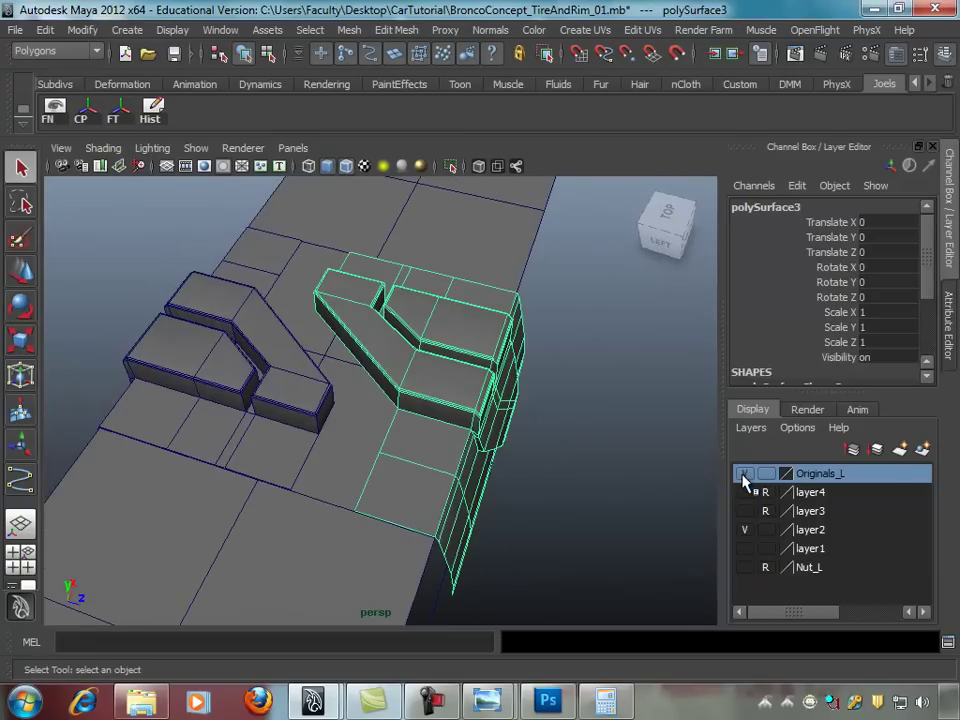
{"action": "left_click", "coordinate": [875, 450]}
{"action": "left_click", "coordinate": [875, 450]}
{"action": "left_click", "coordinate": [875, 450]}
{"action": "left_click", "coordinate": [875, 450]}
{"action": "left_click", "coordinate": [875, 450]}
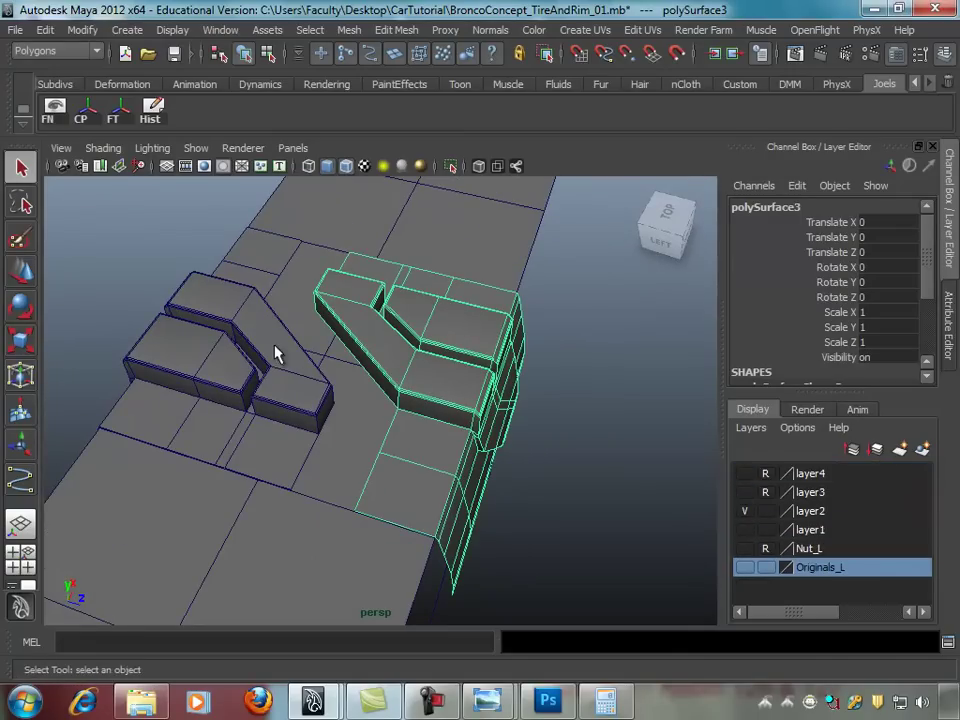
{"action": "left_click", "coordinate": [276, 354]}
{"action": "left_click_drag", "start_coordinate": [276, 354], "coordinate": [354, 229], "text": "alt"}
Step: Combine the two tread blocks into a single mesh, polySurface6
{"action": "left_click", "coordinate": [218, 30]}
{"action": "mouse_move", "coordinate": [396, 30]}
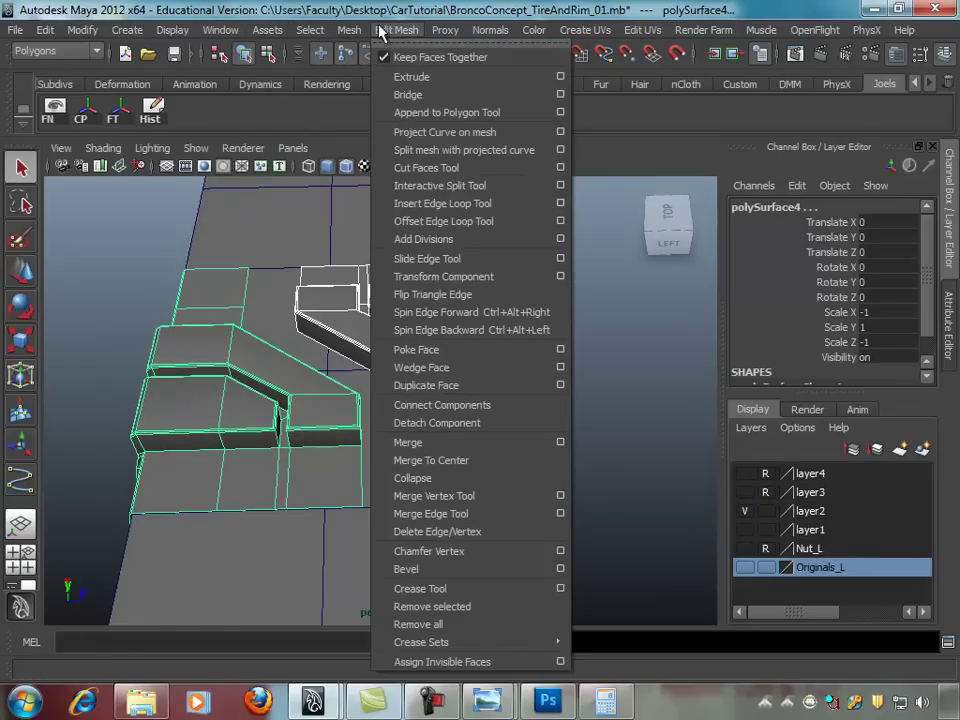
{"action": "left_click", "coordinate": [376, 57]}
{"action": "mouse_move", "coordinate": [400, 255]}
{"action": "left_mouse_down", "text": "alt"}
{"action": "mouse_move", "coordinate": [415, 263]}
{"action": "mouse_move", "coordinate": [317, 227]}
{"action": "mouse_move", "coordinate": [381, 272]}
{"action": "mouse_move", "coordinate": [214, 242]}
{"action": "left_mouse_up", "text": "alt"}
{"action": "scroll", "coordinate": [312, 240], "scroll_direction": "up", "scroll_amount": 3}
{"action": "mouse_move", "coordinate": [312, 240]}
{"action": "left_mouse_down", "text": "alt"}
{"action": "mouse_move", "coordinate": [362, 236]}
{"action": "mouse_move", "coordinate": [356, 251]}
{"action": "left_mouse_up", "text": "alt"}
{"action": "scroll", "coordinate": [356, 251], "scroll_direction": "up", "scroll_amount": 2}
{"action": "mouse_move", "coordinate": [356, 341]}
{"action": "left_mouse_down", "text": "alt"}
{"action": "mouse_move", "coordinate": [377, 343]}
{"action": "mouse_move", "coordinate": [368, 337]}
{"action": "left_mouse_up", "text": "alt"}
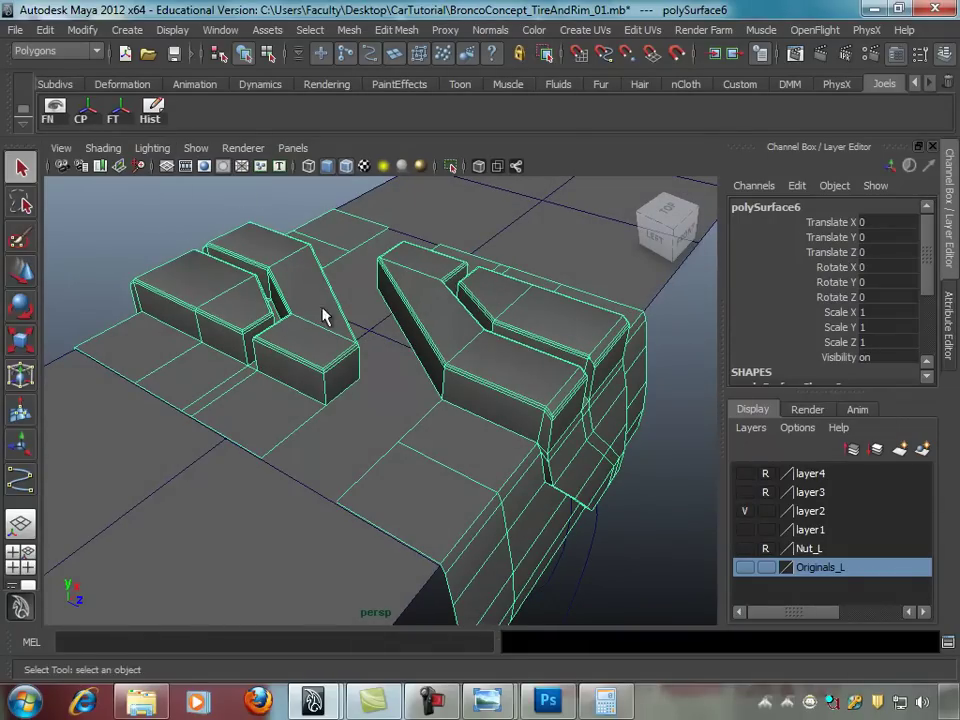
{"action": "left_click_drag", "start_coordinate": [322, 316], "coordinate": [324, 305], "text": "alt"}
Step: Show face normals, reverse the flipped normals, then hide the normals display
{"action": "left_click", "coordinate": [47, 114]}
{"action": "mouse_move", "coordinate": [380, 395]}
{"action": "left_mouse_down", "text": "alt"}
{"action": "mouse_move", "coordinate": [343, 345]}
{"action": "mouse_move", "coordinate": [296, 332]}
{"action": "mouse_move", "coordinate": [367, 336]}
{"action": "mouse_move", "coordinate": [420, 300]}
{"action": "mouse_move", "coordinate": [448, 336]}
{"action": "mouse_move", "coordinate": [384, 377]}
{"action": "mouse_move", "coordinate": [300, 399]}
{"action": "mouse_move", "coordinate": [339, 403]}
{"action": "left_mouse_up", "text": "alt"}
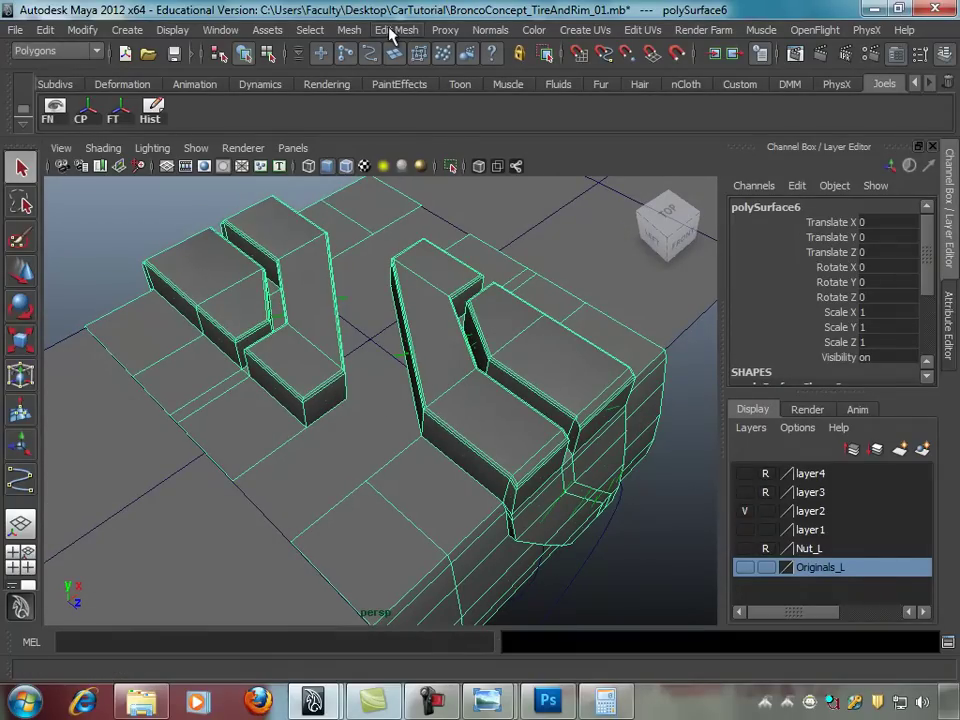
{"action": "left_click", "coordinate": [483, 32]}
{"action": "left_click", "coordinate": [510, 165]}
{"action": "mouse_move", "coordinate": [503, 253]}
{"action": "left_mouse_down", "text": "alt"}
{"action": "mouse_move", "coordinate": [534, 316]}
{"action": "mouse_move", "coordinate": [608, 315]}
{"action": "mouse_move", "coordinate": [446, 294]}
{"action": "mouse_move", "coordinate": [354, 301]}
{"action": "mouse_move", "coordinate": [272, 358]}
{"action": "mouse_move", "coordinate": [432, 360]}
{"action": "left_mouse_up", "text": "alt"}
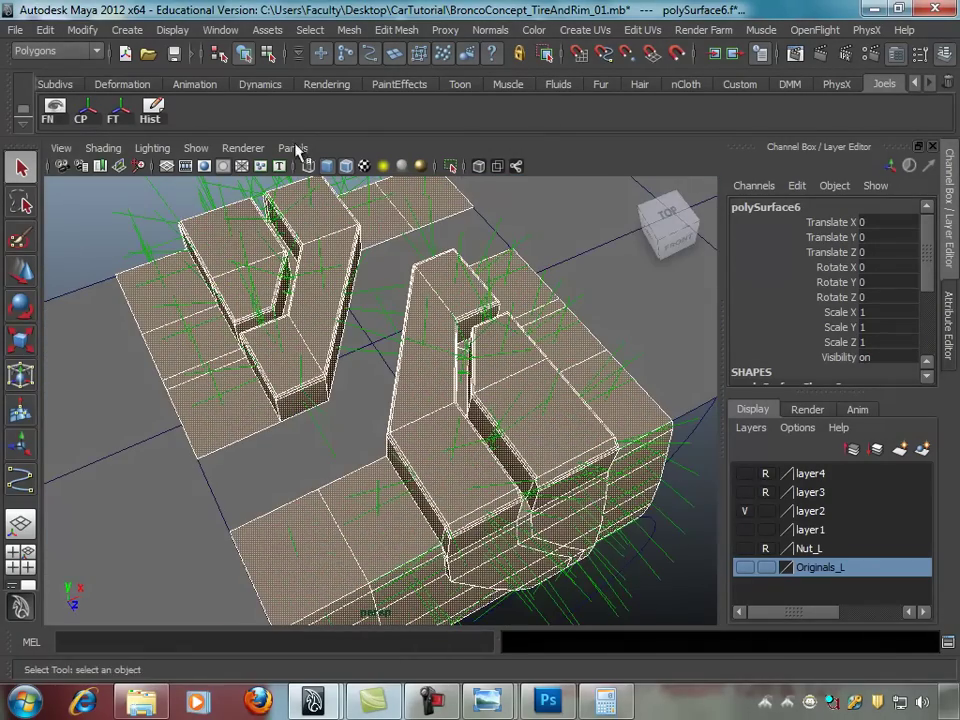
{"action": "left_click", "coordinate": [55, 107]}
Step: Switch to edge selection and get a close, top-down view of the centre seam
{"action": "left_click_drag", "start_coordinate": [429, 283], "coordinate": [364, 304], "text": "alt"}
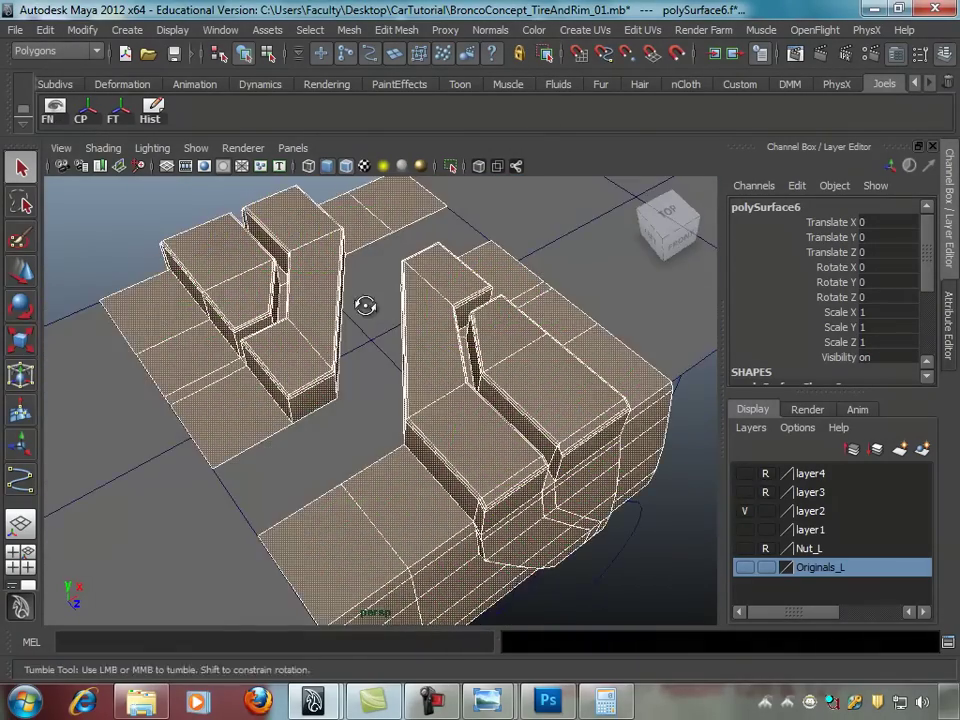
{"action": "right_click_drag", "start_coordinate": [364, 304], "coordinate": [489, 255], "text": "alt"}
{"action": "left_click_drag", "start_coordinate": [489, 255], "coordinate": [340, 315], "text": "alt"}
{"action": "right_click_drag", "start_coordinate": [340, 316], "coordinate": [343, 264]}
{"action": "mouse_move", "coordinate": [343, 264]}
{"action": "left_mouse_down", "text": "alt"}
{"action": "mouse_move", "coordinate": [349, 371]}
{"action": "mouse_move", "coordinate": [388, 474]}
{"action": "left_mouse_up", "text": "alt"}
Step: Bridge the first pair of facing edges across the centre seam
{"action": "left_click", "coordinate": [343, 460]}
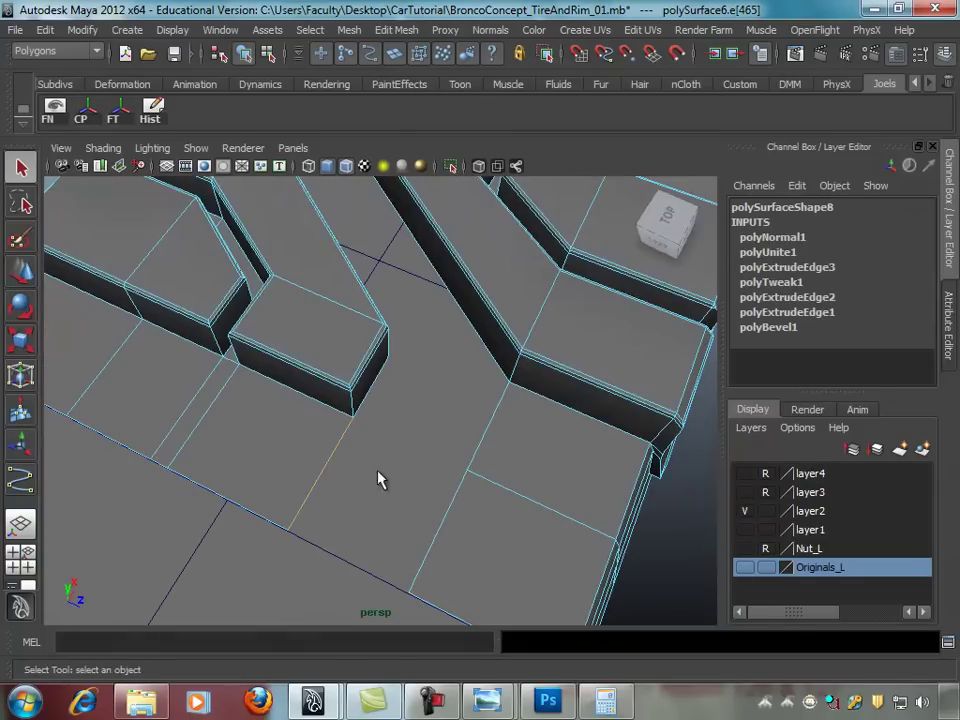
{"action": "left_click", "coordinate": [452, 508]}
{"action": "left_click_drag", "start_coordinate": [471, 493], "coordinate": [416, 421], "text": "alt"}
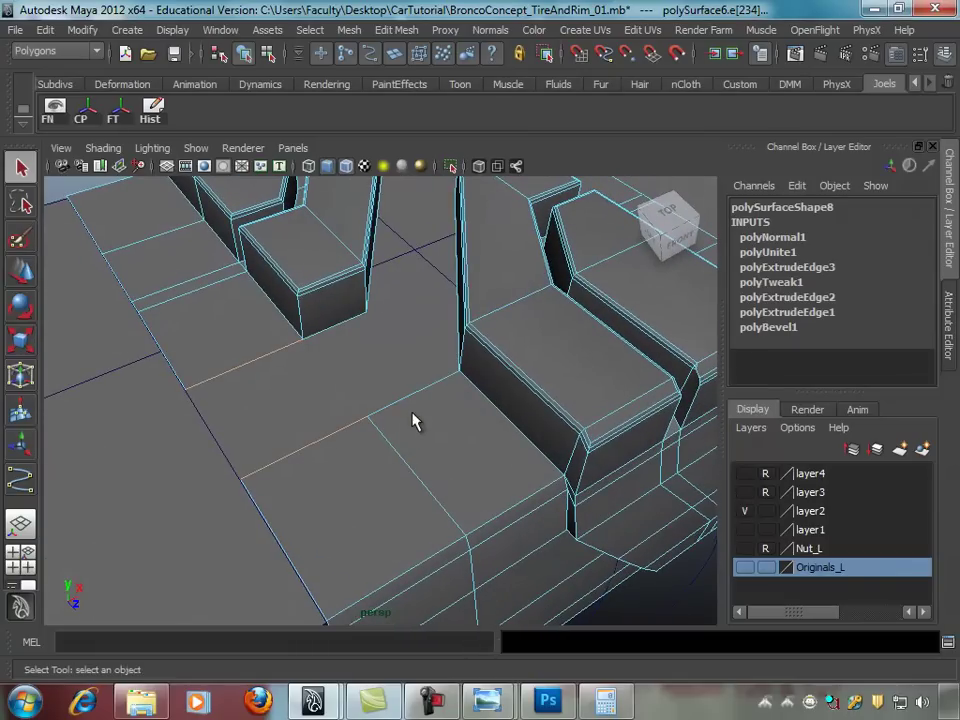
{"action": "left_click", "coordinate": [378, 30]}
{"action": "left_click", "coordinate": [407, 94]}
{"action": "left_click_drag", "start_coordinate": [403, 390], "coordinate": [377, 373], "text": "alt"}
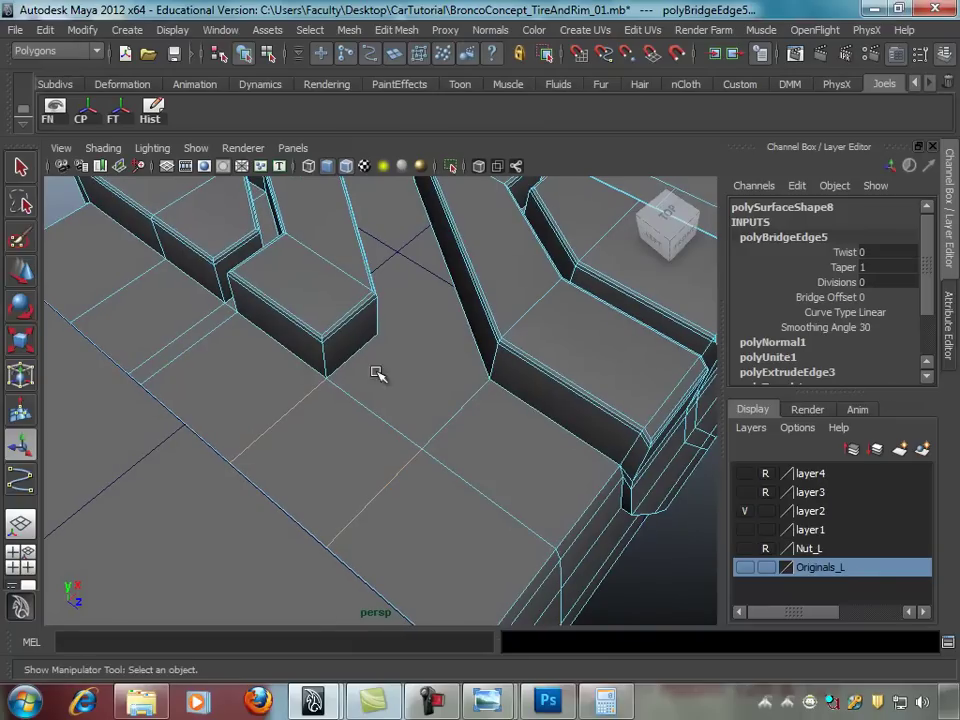
Step: Bridge the next pairs of facing seam edges across the gaps
{"action": "left_click", "coordinate": [360, 354]}
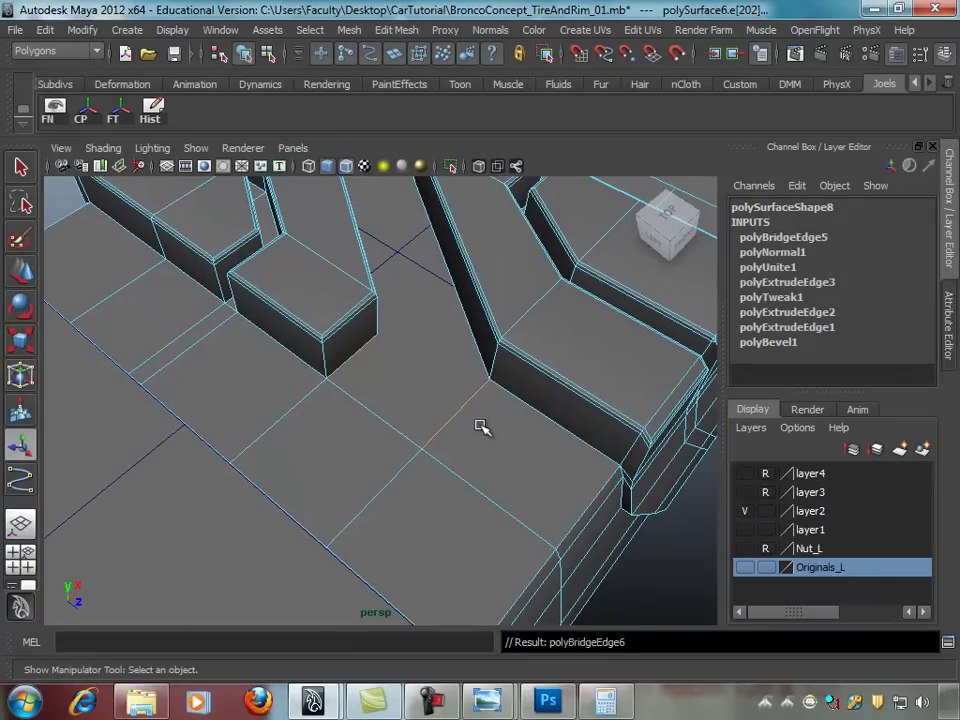
{"action": "mouse_move", "coordinate": [454, 358]}
{"action": "left_mouse_down", "text": "alt"}
{"action": "mouse_move", "coordinate": [386, 321]}
{"action": "mouse_move", "coordinate": [484, 310]}
{"action": "mouse_move", "coordinate": [463, 306]}
{"action": "left_mouse_up", "text": "alt"}
{"action": "left_click", "coordinate": [375, 294]}
{"action": "left_click", "coordinate": [463, 306]}
{"action": "left_click", "coordinate": [520, 375], "text": "shift"}
{"action": "mouse_move", "coordinate": [536, 360]}
{"action": "left_mouse_down", "text": "alt"}
{"action": "mouse_move", "coordinate": [489, 298]}
{"action": "mouse_move", "coordinate": [456, 392]}
{"action": "mouse_move", "coordinate": [455, 362]}
{"action": "mouse_move", "coordinate": [466, 422]}
{"action": "mouse_move", "coordinate": [361, 442]}
{"action": "left_mouse_up", "text": "alt"}
{"action": "left_click", "coordinate": [490, 404]}
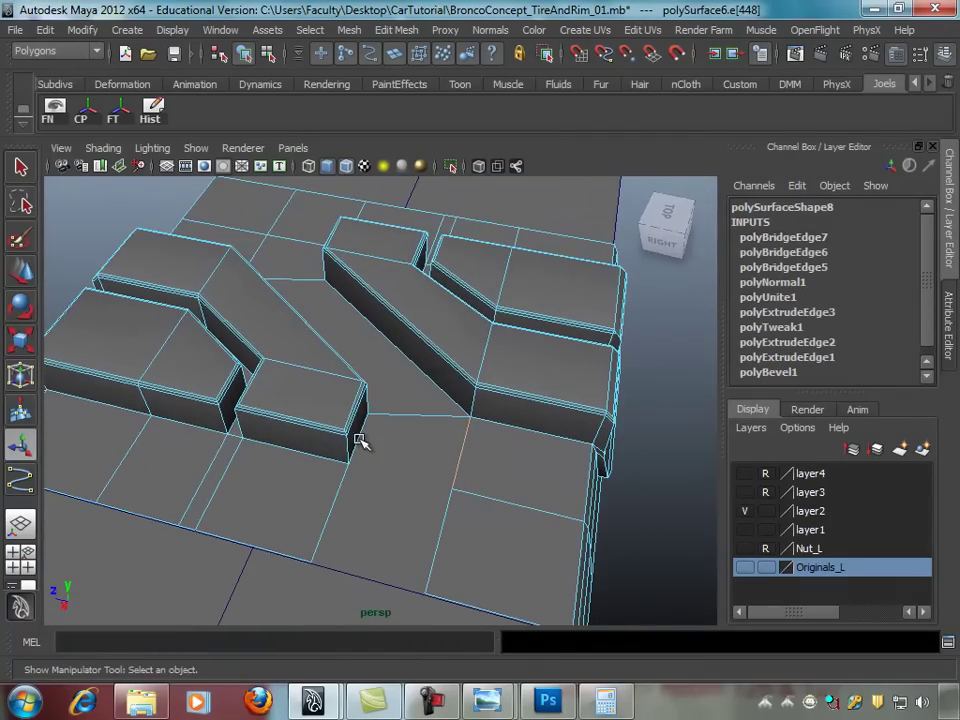
{"action": "left_click", "coordinate": [433, 490], "text": "shift"}
Step: Bridge the last remaining gap and clear the selection
{"action": "mouse_move", "coordinate": [439, 506]}
{"action": "left_mouse_down", "text": "alt"}
{"action": "mouse_move", "coordinate": [465, 527]}
{"action": "mouse_move", "coordinate": [309, 476]}
{"action": "left_mouse_up", "text": "alt"}
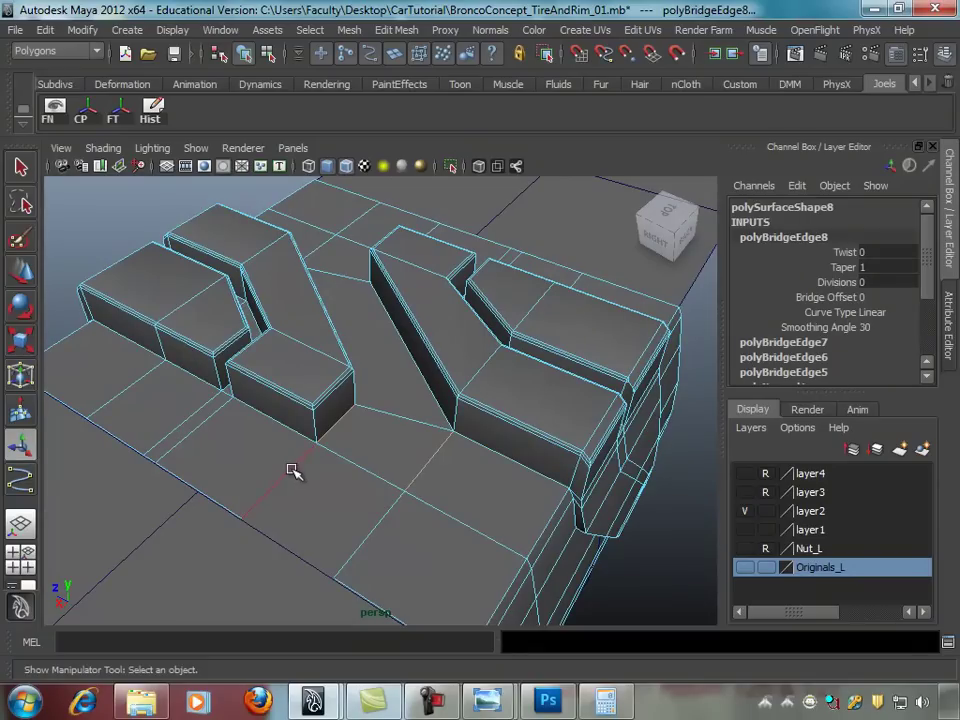
{"action": "left_click", "coordinate": [377, 530]}
{"action": "left_click", "coordinate": [497, 552], "text": "shift"}
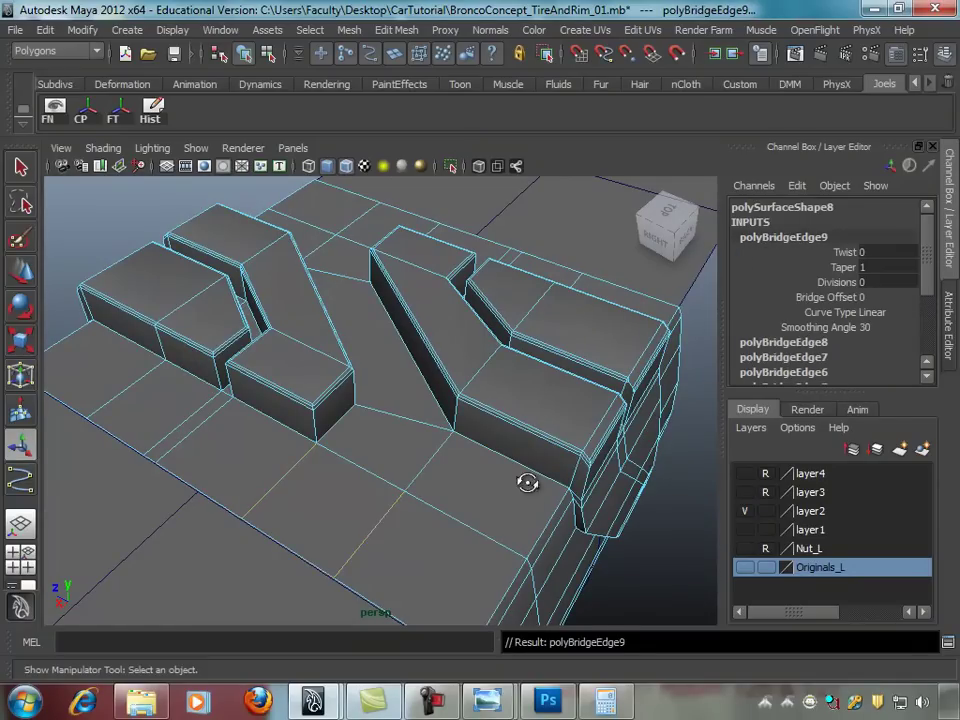
{"action": "left_click_drag", "start_coordinate": [527, 483], "coordinate": [446, 440], "text": "alt"}
{"action": "left_click", "coordinate": [605, 473]}
{"action": "mouse_move", "coordinate": [605, 473]}
{"action": "left_mouse_down", "text": "alt"}
{"action": "mouse_move", "coordinate": [591, 559]}
{"action": "mouse_move", "coordinate": [520, 478]}
{"action": "mouse_move", "coordinate": [439, 463]}
{"action": "mouse_move", "coordinate": [468, 538]}
{"action": "mouse_move", "coordinate": [444, 628]}
{"action": "mouse_move", "coordinate": [469, 424]}
{"action": "mouse_move", "coordinate": [434, 457]}
{"action": "mouse_move", "coordinate": [294, 471]}
{"action": "mouse_move", "coordinate": [480, 501]}
{"action": "left_mouse_up", "text": "alt"}
{"action": "right_click_drag", "start_coordinate": [480, 501], "coordinate": [400, 480], "text": "alt"}
{"action": "left_click_drag", "start_coordinate": [400, 480], "coordinate": [429, 505], "text": "alt"}
Step: Select the combined tread mesh with the Move tool, undoing an accidental deletion
{"action": "key", "text": "F8"}
{"action": "left_click", "coordinate": [503, 291]}
{"action": "left_click", "coordinate": [437, 377]}
{"action": "left_click_drag", "start_coordinate": [437, 377], "coordinate": [433, 369], "text": "alt"}
{"action": "right_click_drag", "start_coordinate": [433, 369], "coordinate": [358, 358], "text": "alt"}
{"action": "mouse_move", "coordinate": [358, 358]}
{"action": "left_mouse_down", "text": "alt"}
{"action": "mouse_move", "coordinate": [414, 347]}
{"action": "mouse_move", "coordinate": [405, 365]}
{"action": "mouse_move", "coordinate": [465, 326]}
{"action": "mouse_move", "coordinate": [429, 306]}
{"action": "mouse_move", "coordinate": [447, 348]}
{"action": "left_mouse_up", "text": "alt"}
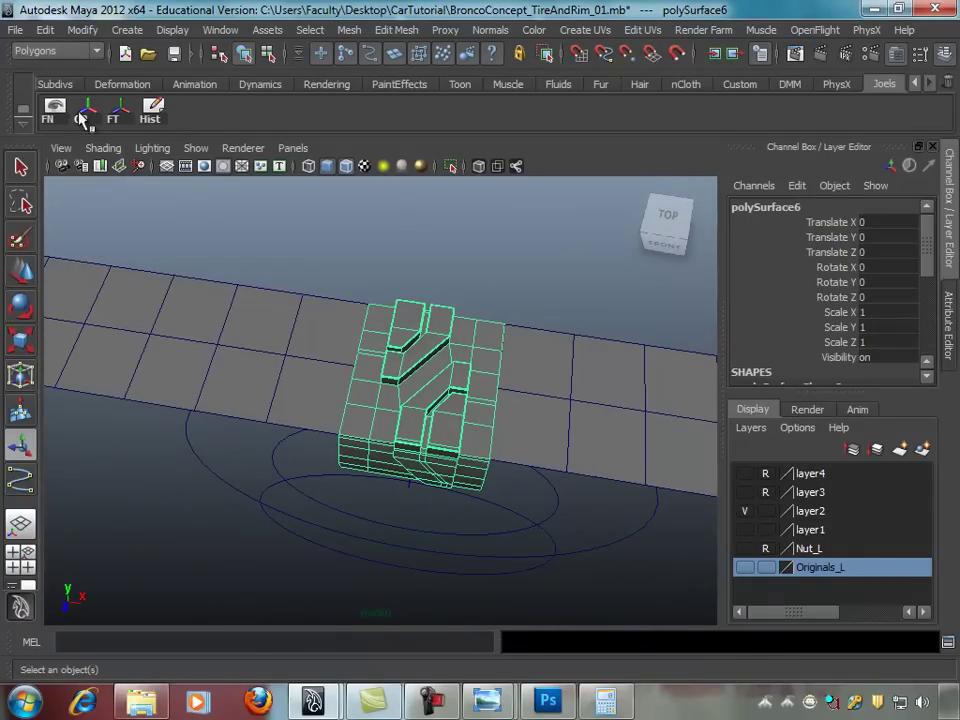
{"action": "mouse_move", "coordinate": [347, 330]}
{"action": "left_mouse_down", "text": "alt"}
{"action": "mouse_move", "coordinate": [531, 334]}
{"action": "mouse_move", "coordinate": [437, 328]}
{"action": "mouse_move", "coordinate": [410, 345]}
{"action": "mouse_move", "coordinate": [420, 396]}
{"action": "mouse_move", "coordinate": [360, 388]}
{"action": "mouse_move", "coordinate": [474, 463]}
{"action": "mouse_move", "coordinate": [489, 491]}
{"action": "mouse_move", "coordinate": [519, 482]}
{"action": "mouse_move", "coordinate": [574, 414]}
{"action": "mouse_move", "coordinate": [544, 409]}
{"action": "mouse_move", "coordinate": [553, 259]}
{"action": "mouse_move", "coordinate": [506, 296]}
{"action": "mouse_move", "coordinate": [431, 315]}
{"action": "mouse_move", "coordinate": [491, 324]}
{"action": "mouse_move", "coordinate": [489, 379]}
{"action": "left_mouse_up", "text": "alt"}
{"action": "key", "text": "w"}
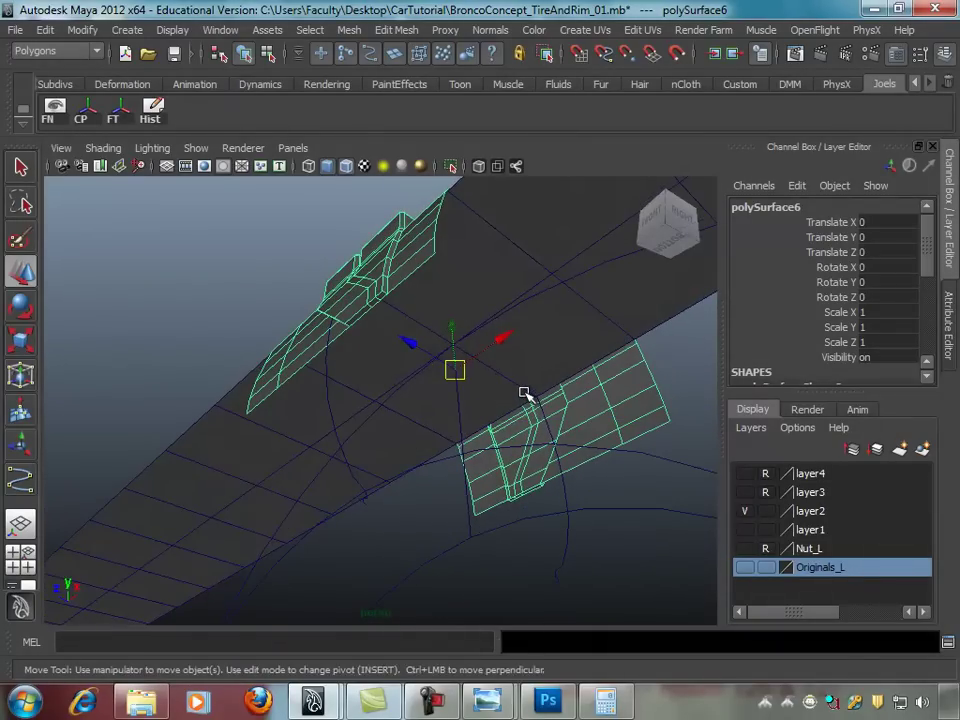
{"action": "key", "text": "Delete"}
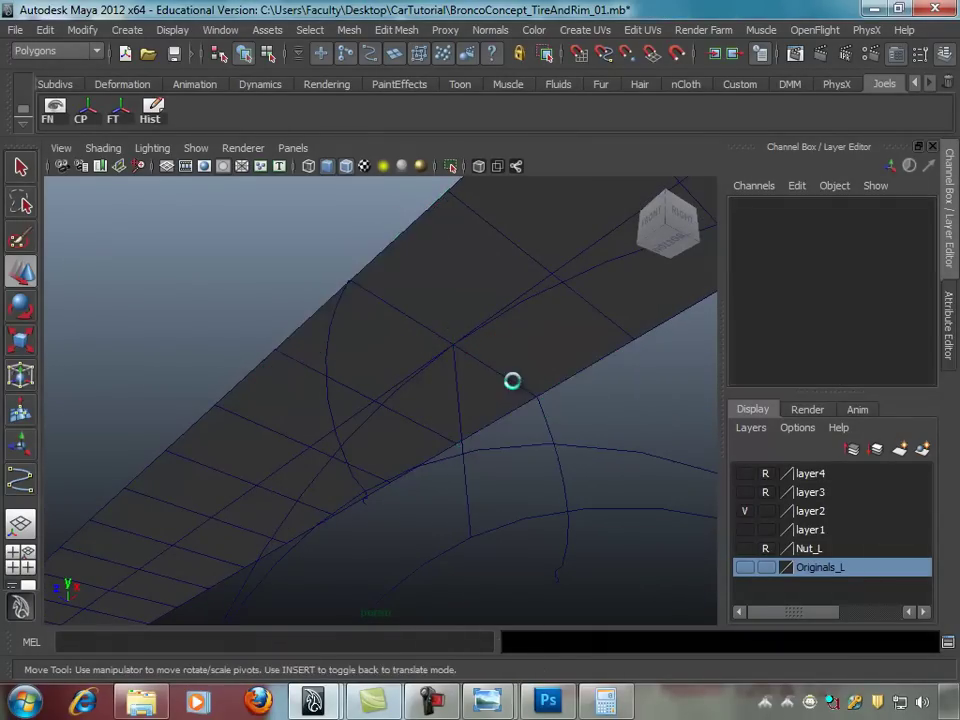
{"action": "key", "text": "ctrl+z"}
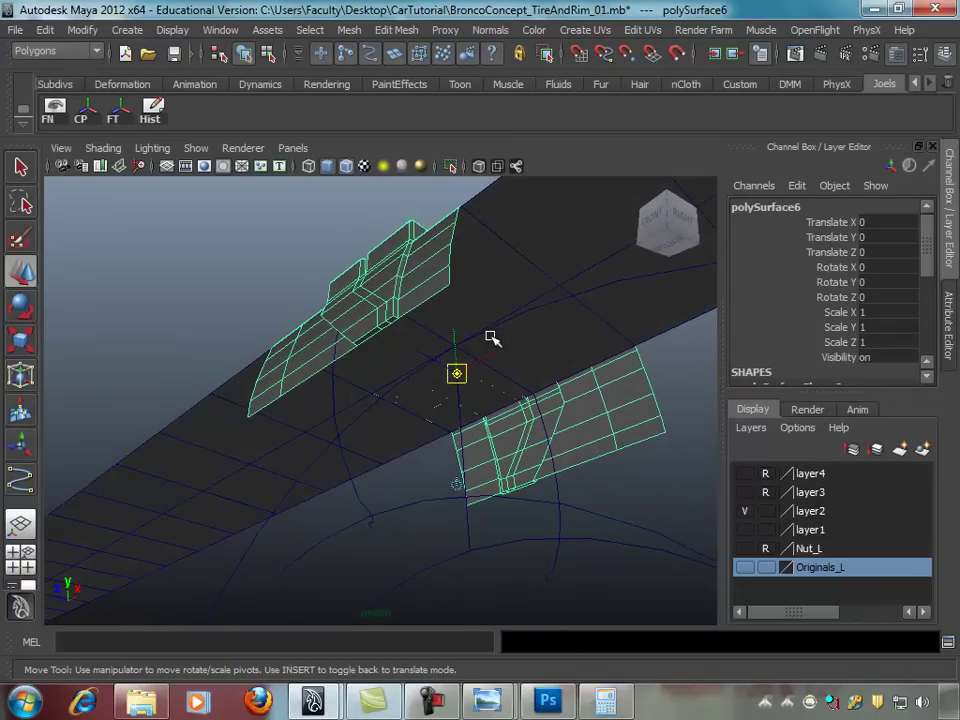
Step: Raise the tread block's pivot to height 16
{"action": "left_click_drag", "start_coordinate": [486, 335], "coordinate": [493, 369], "text": "alt"}
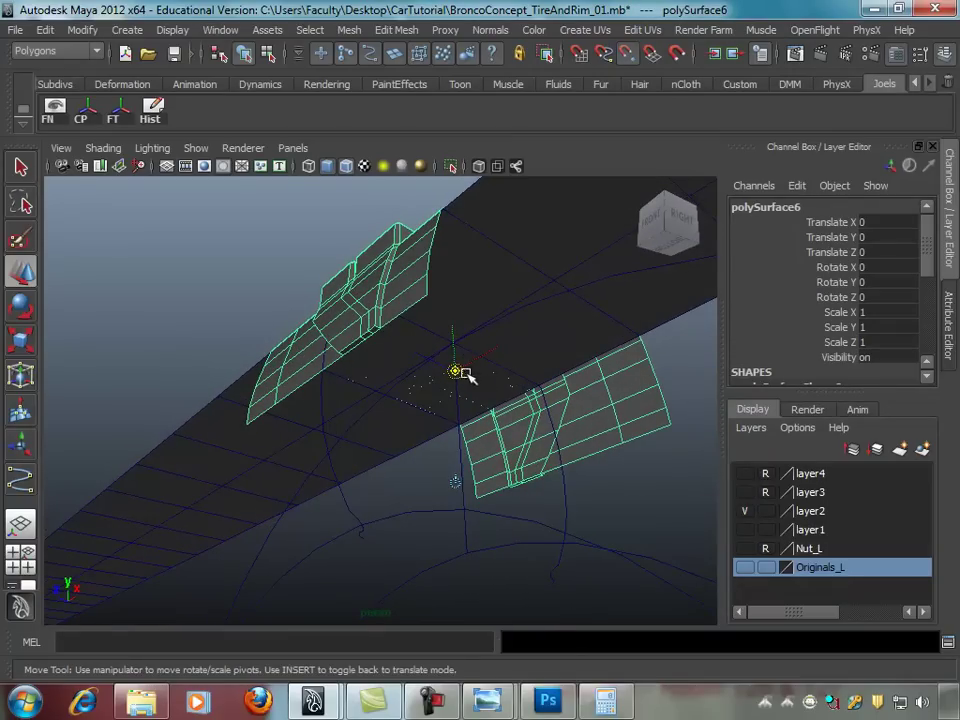
{"action": "left_click_drag", "start_coordinate": [463, 373], "coordinate": [455, 345]}
{"action": "mouse_move", "coordinate": [511, 382]}
{"action": "left_mouse_down", "text": "alt"}
{"action": "mouse_move", "coordinate": [514, 364]}
{"action": "mouse_move", "coordinate": [474, 347]}
{"action": "mouse_move", "coordinate": [480, 381]}
{"action": "mouse_move", "coordinate": [553, 399]}
{"action": "mouse_move", "coordinate": [469, 446]}
{"action": "mouse_move", "coordinate": [465, 455]}
{"action": "mouse_move", "coordinate": [510, 484]}
{"action": "left_mouse_up", "text": "alt"}
{"action": "key", "text": "Insert"}
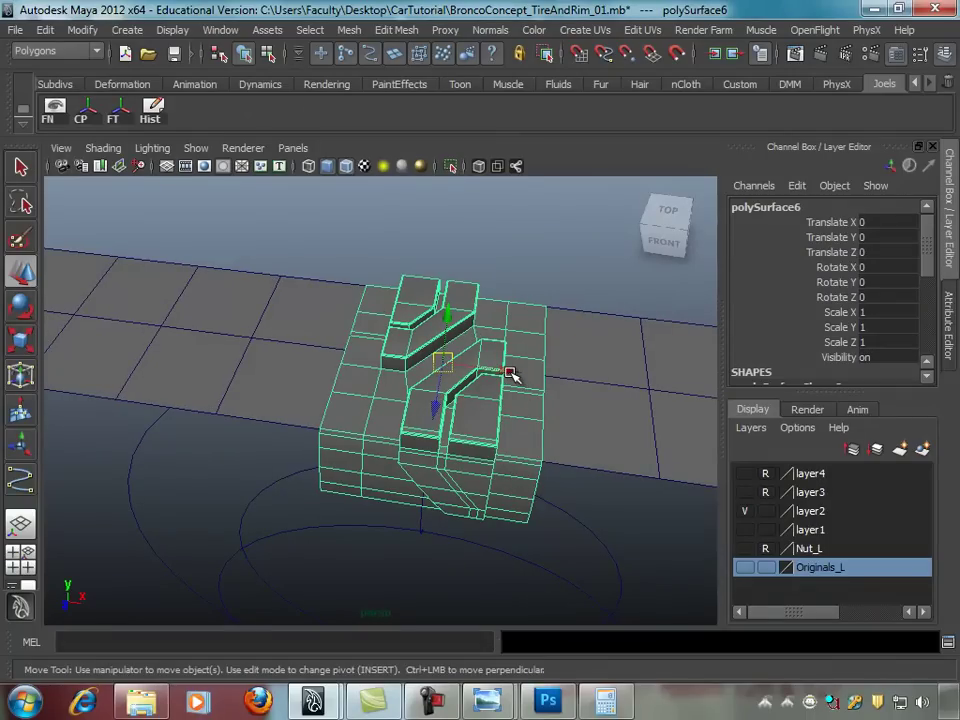
Step: Duplicate the tread block and move the copy to Translate X -7
{"action": "key", "text": "ctrl+d"}
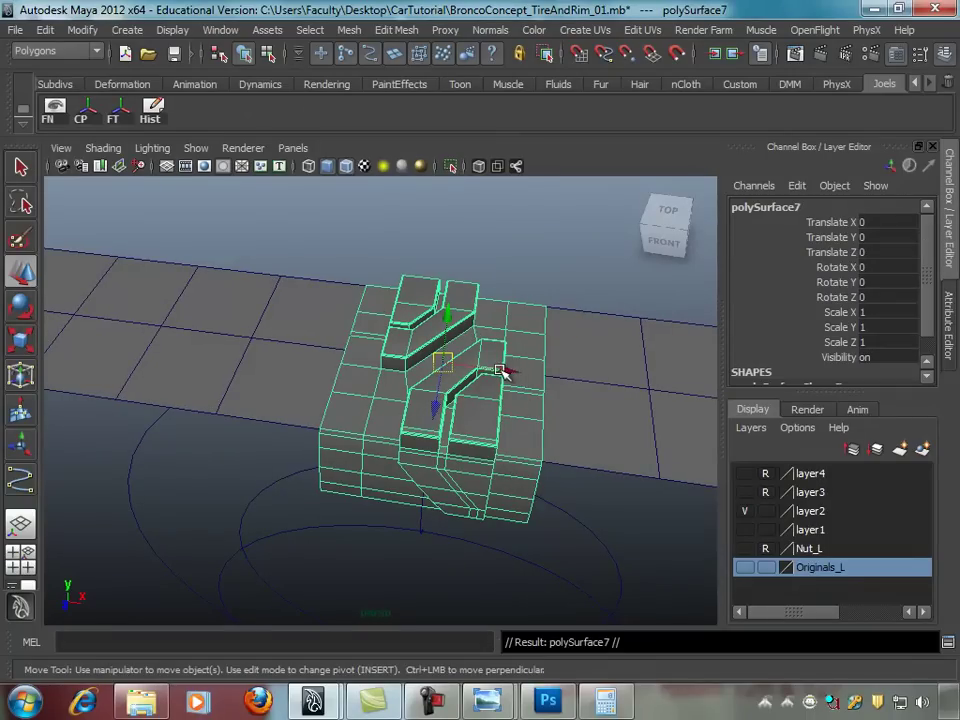
{"action": "mouse_move", "coordinate": [452, 366]}
{"action": "left_mouse_down", "text": "alt"}
{"action": "mouse_move", "coordinate": [497, 424]}
{"action": "mouse_move", "coordinate": [474, 424]}
{"action": "left_mouse_up", "text": "alt"}
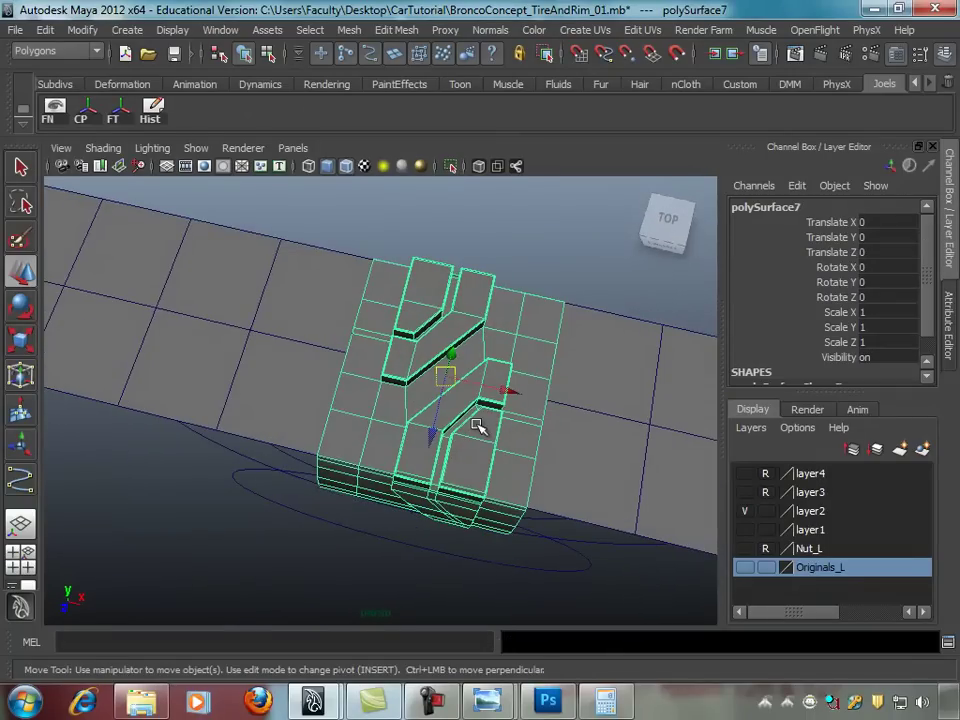
{"action": "mouse_move", "coordinate": [447, 379]}
{"action": "left_mouse_down"}
{"action": "mouse_move", "coordinate": [313, 364]}
{"action": "mouse_move", "coordinate": [189, 321]}
{"action": "mouse_move", "coordinate": [233, 325]}
{"action": "left_mouse_up"}
{"action": "mouse_move", "coordinate": [285, 355]}
{"action": "left_mouse_down", "text": "alt"}
{"action": "mouse_move", "coordinate": [388, 439]}
{"action": "mouse_move", "coordinate": [394, 418]}
{"action": "mouse_move", "coordinate": [336, 386]}
{"action": "mouse_move", "coordinate": [422, 401]}
{"action": "mouse_move", "coordinate": [416, 414]}
{"action": "mouse_move", "coordinate": [416, 375]}
{"action": "mouse_move", "coordinate": [386, 369]}
{"action": "left_mouse_up", "text": "alt"}
{"action": "middle_click_drag", "start_coordinate": [386, 369], "coordinate": [419, 374], "text": "alt"}
{"action": "mouse_move", "coordinate": [419, 374]}
{"action": "left_mouse_down", "text": "alt"}
{"action": "mouse_move", "coordinate": [375, 396]}
{"action": "mouse_move", "coordinate": [330, 402]}
{"action": "mouse_move", "coordinate": [396, 401]}
{"action": "mouse_move", "coordinate": [338, 390]}
{"action": "mouse_move", "coordinate": [407, 381]}
{"action": "mouse_move", "coordinate": [375, 336]}
{"action": "mouse_move", "coordinate": [381, 411]}
{"action": "mouse_move", "coordinate": [376, 402]}
{"action": "mouse_move", "coordinate": [347, 418]}
{"action": "mouse_move", "coordinate": [401, 420]}
{"action": "mouse_move", "coordinate": [347, 381]}
{"action": "mouse_move", "coordinate": [379, 421]}
{"action": "mouse_move", "coordinate": [379, 403]}
{"action": "mouse_move", "coordinate": [394, 407]}
{"action": "mouse_move", "coordinate": [384, 392]}
{"action": "left_mouse_up", "text": "alt"}
{"action": "left_click", "coordinate": [378, 381]}
{"action": "mouse_move", "coordinate": [369, 328]}
{"action": "left_mouse_down", "text": "alt"}
{"action": "mouse_move", "coordinate": [424, 349]}
{"action": "mouse_move", "coordinate": [429, 381]}
{"action": "mouse_move", "coordinate": [416, 391]}
{"action": "mouse_move", "coordinate": [405, 385]}
{"action": "mouse_move", "coordinate": [375, 321]}
{"action": "left_mouse_up", "text": "alt"}
{"action": "right_click", "coordinate": [377, 323]}
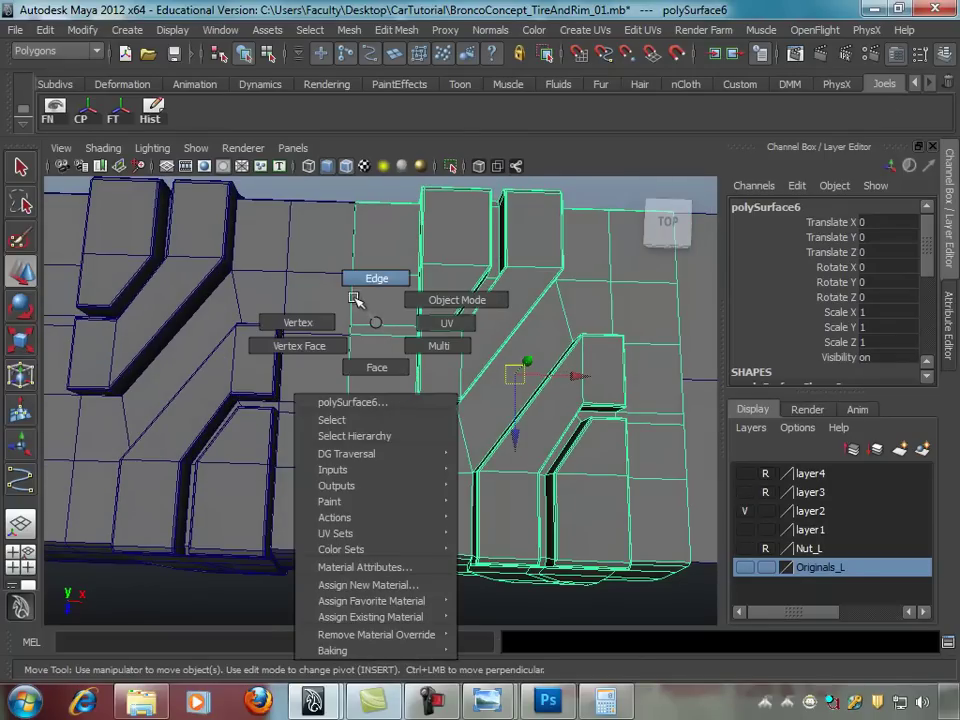
{"action": "left_click", "coordinate": [353, 297]}
{"action": "left_click", "coordinate": [366, 330]}
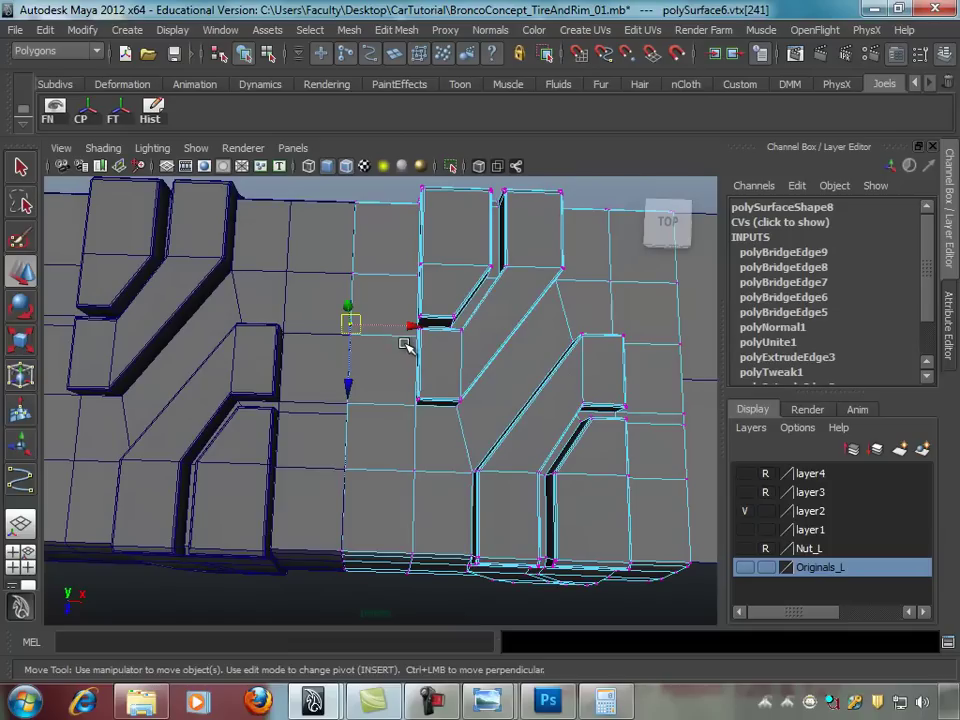
{"action": "left_click_drag", "start_coordinate": [345, 323], "coordinate": [352, 333]}
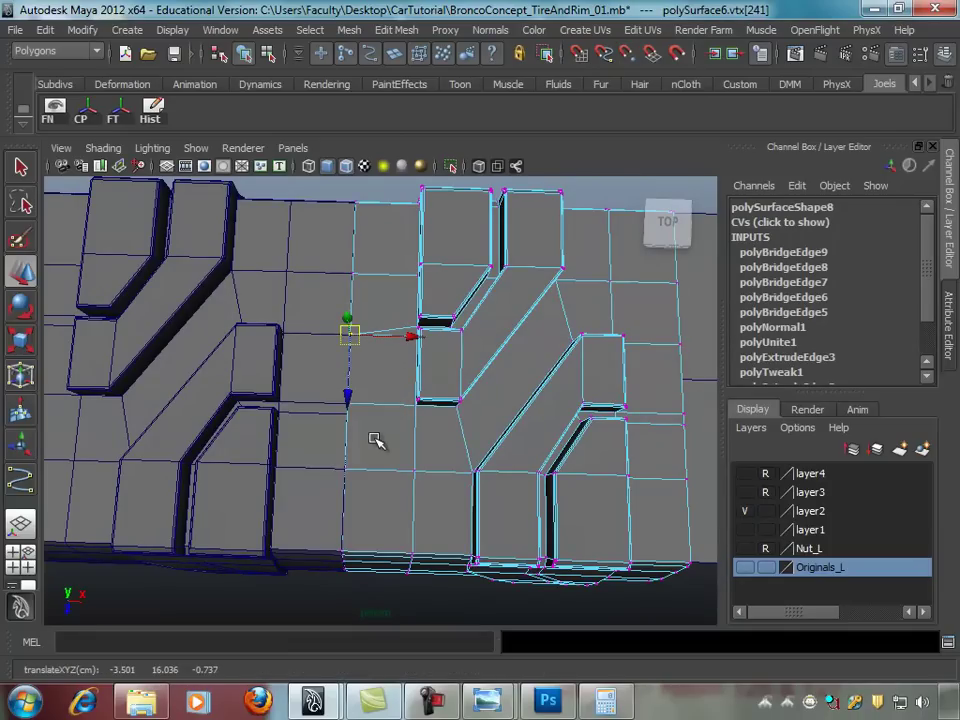
{"action": "key", "text": "F8"}
{"action": "right_click_drag", "start_coordinate": [364, 428], "coordinate": [416, 428], "text": "alt"}
{"action": "middle_click_drag", "start_coordinate": [416, 428], "coordinate": [390, 432], "text": "alt"}
{"action": "mouse_move", "coordinate": [390, 432]}
{"action": "left_mouse_down", "text": "alt"}
{"action": "mouse_move", "coordinate": [326, 433]}
{"action": "mouse_move", "coordinate": [336, 439]}
{"action": "mouse_move", "coordinate": [343, 416]}
{"action": "mouse_move", "coordinate": [358, 432]}
{"action": "left_mouse_up", "text": "alt"}
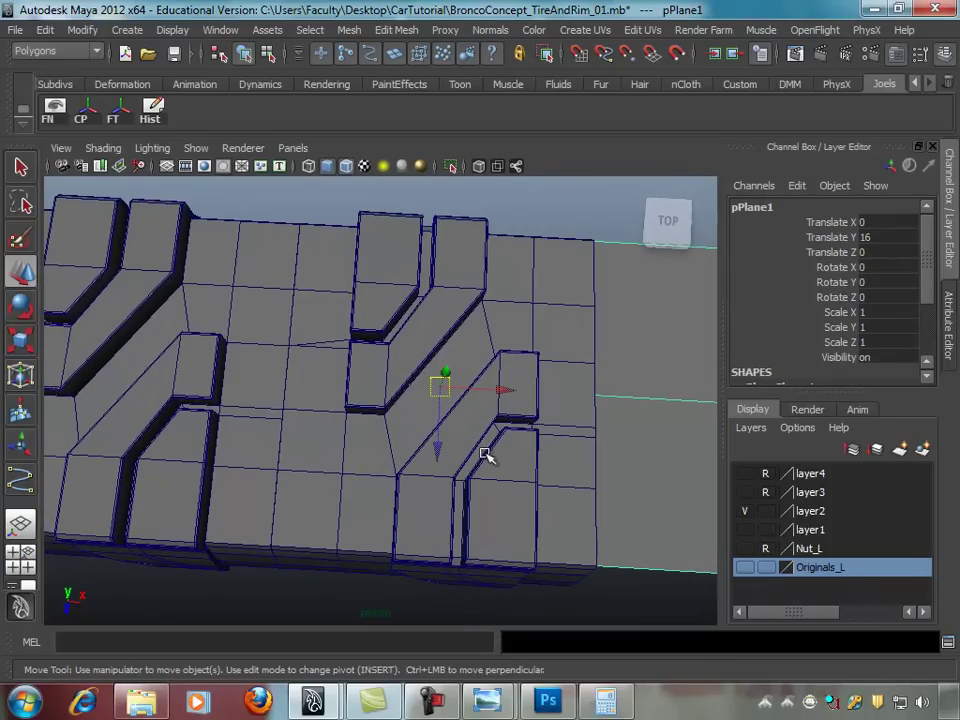
{"action": "left_click", "coordinate": [168, 272]}
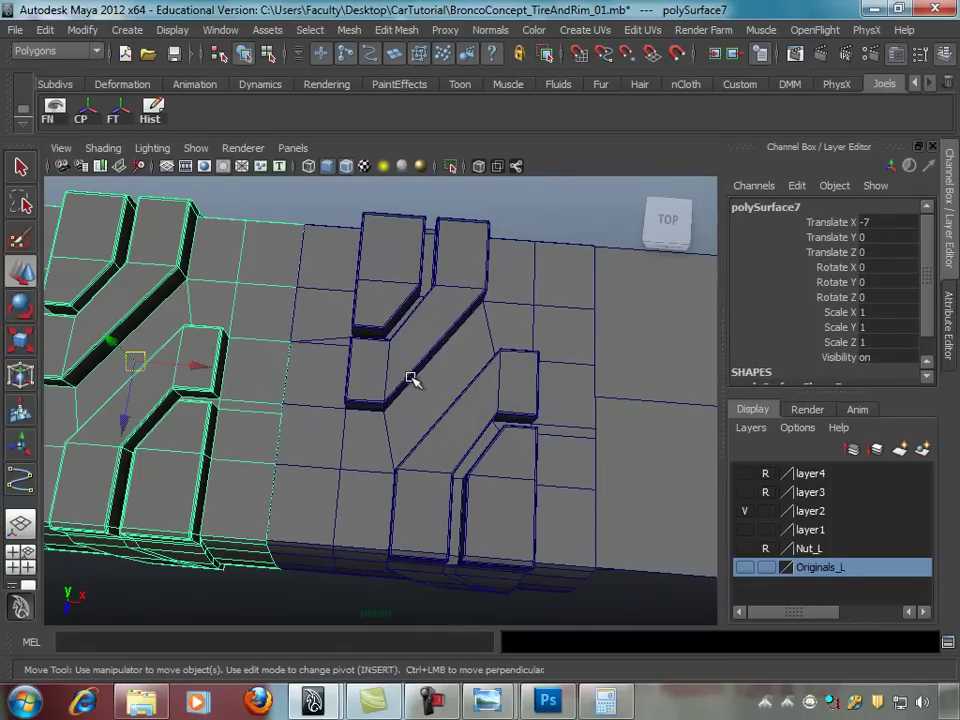
{"action": "left_click", "coordinate": [502, 413]}
{"action": "key", "text": "ctrl+d"}
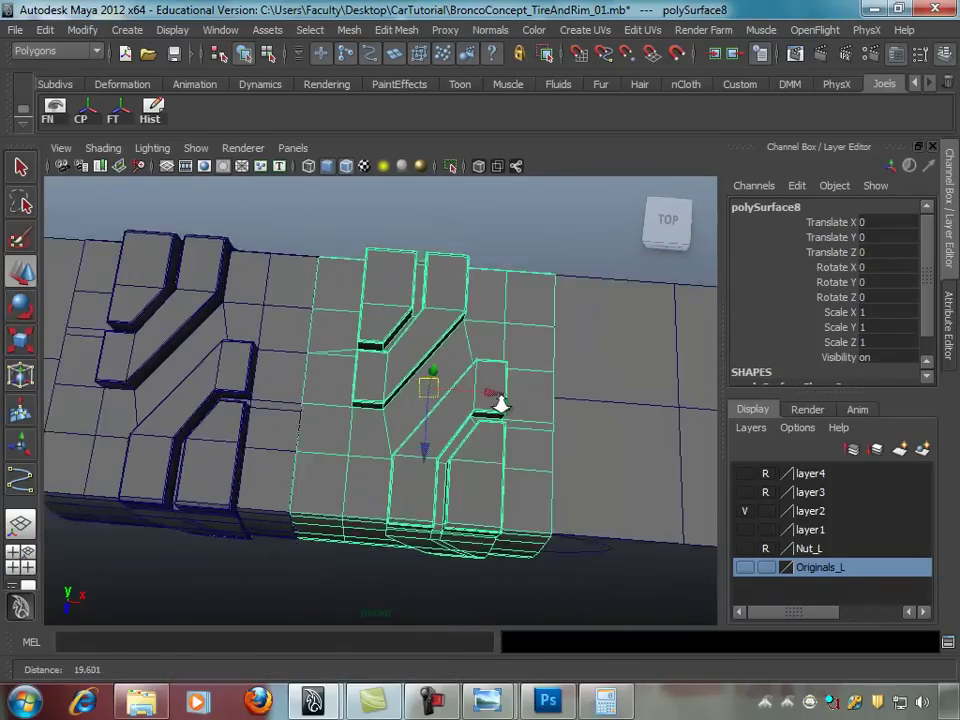
{"action": "right_click_drag", "start_coordinate": [518, 396], "coordinate": [455, 417], "text": "alt"}
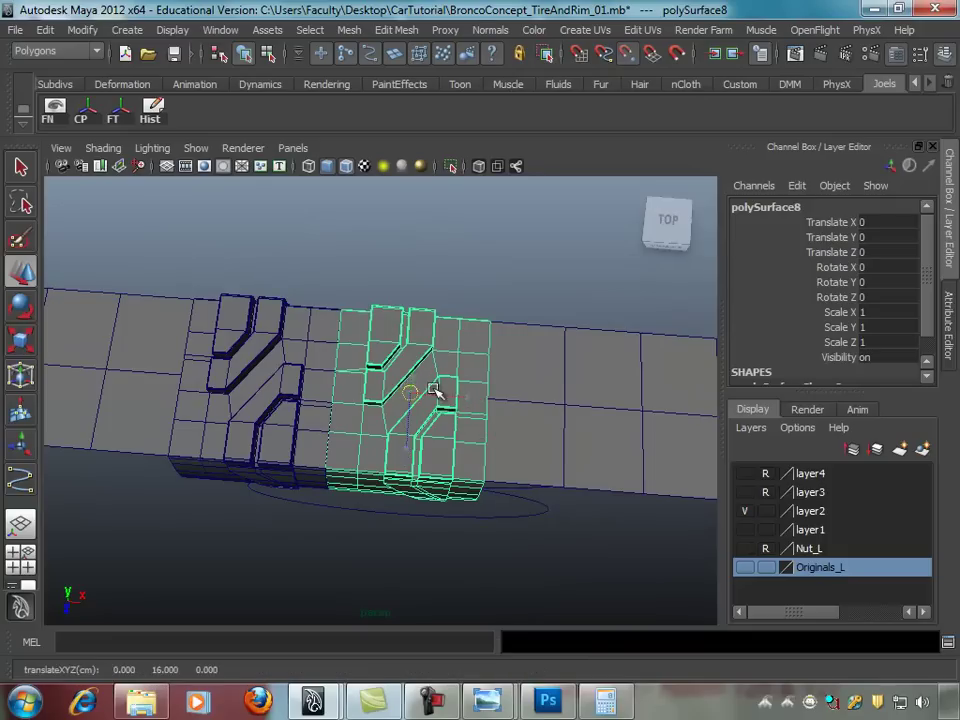
{"action": "left_click_drag", "start_coordinate": [438, 389], "coordinate": [555, 404]}
{"action": "right_click_drag", "start_coordinate": [566, 413], "coordinate": [503, 417], "text": "alt"}
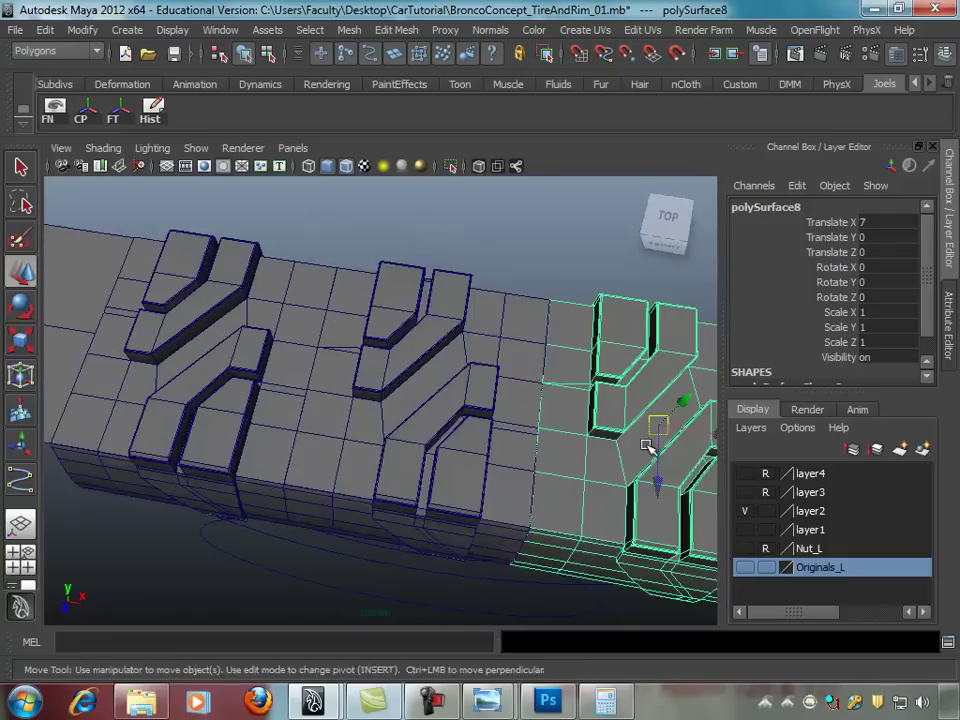
{"action": "left_click_drag", "start_coordinate": [478, 428], "coordinate": [497, 435], "text": "alt"}
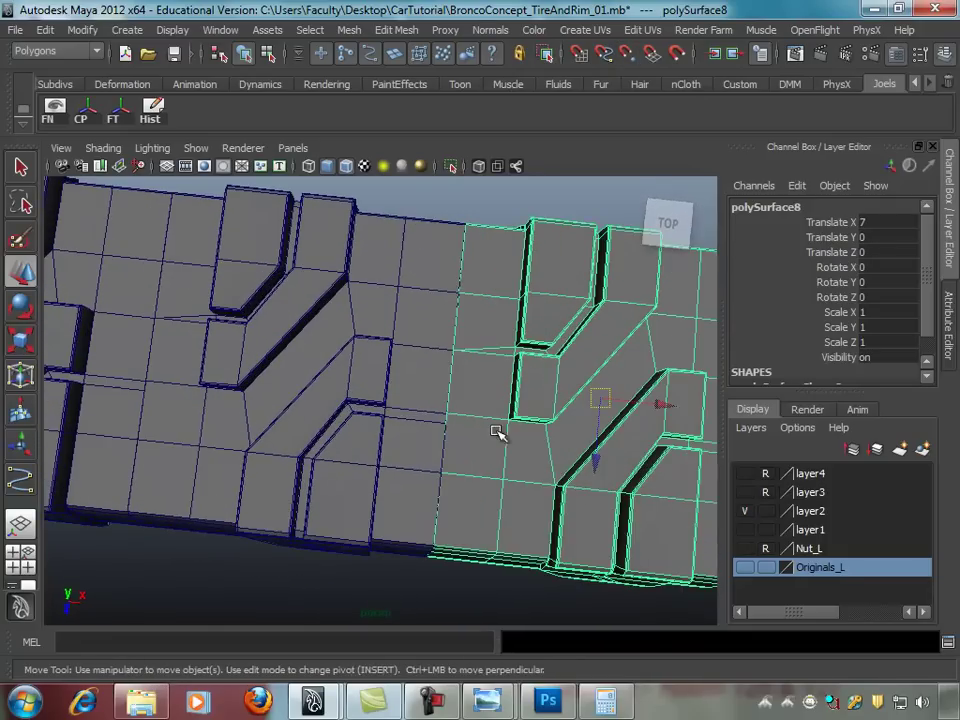
{"action": "left_click", "coordinate": [428, 422]}
{"action": "left_click_drag", "start_coordinate": [428, 422], "coordinate": [447, 418], "text": "alt"}
{"action": "right_click_drag", "start_coordinate": [447, 418], "coordinate": [343, 375]}
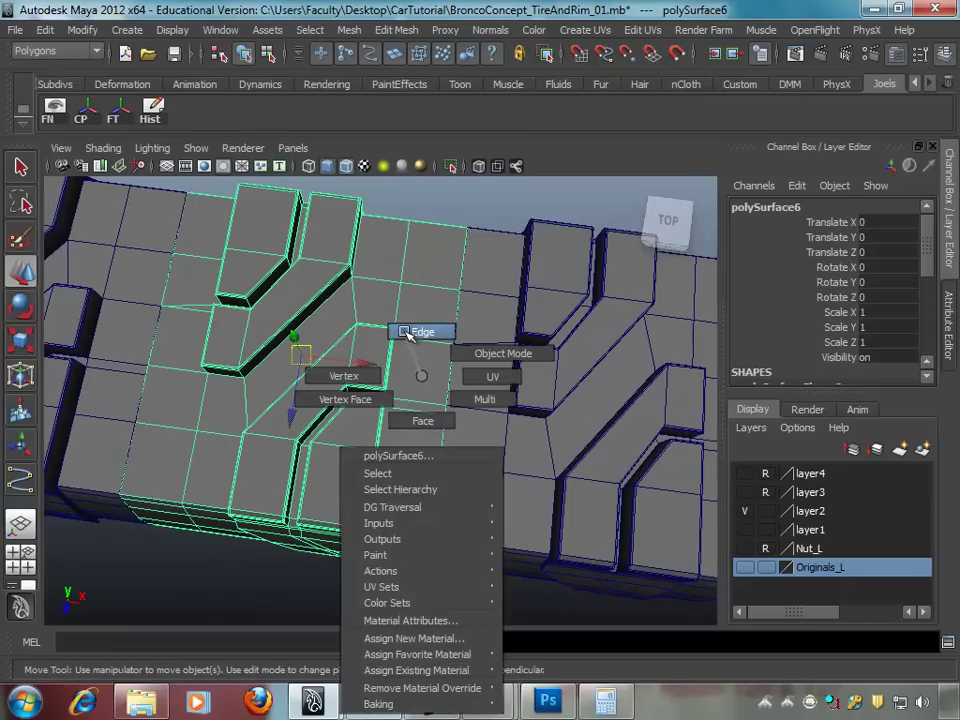
{"action": "left_click", "coordinate": [443, 418]}
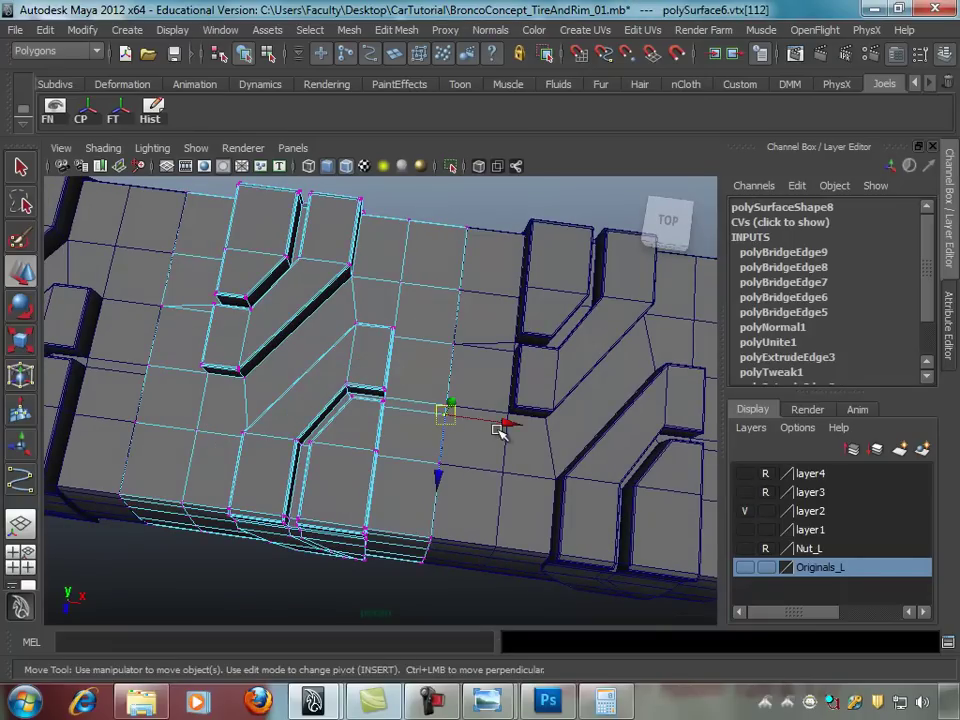
{"action": "key", "text": "F8"}
{"action": "mouse_move", "coordinate": [514, 435]}
{"action": "left_mouse_down", "text": "alt"}
{"action": "mouse_move", "coordinate": [487, 415]}
{"action": "mouse_move", "coordinate": [490, 388]}
{"action": "left_mouse_up", "text": "alt"}
{"action": "left_click", "coordinate": [487, 415]}
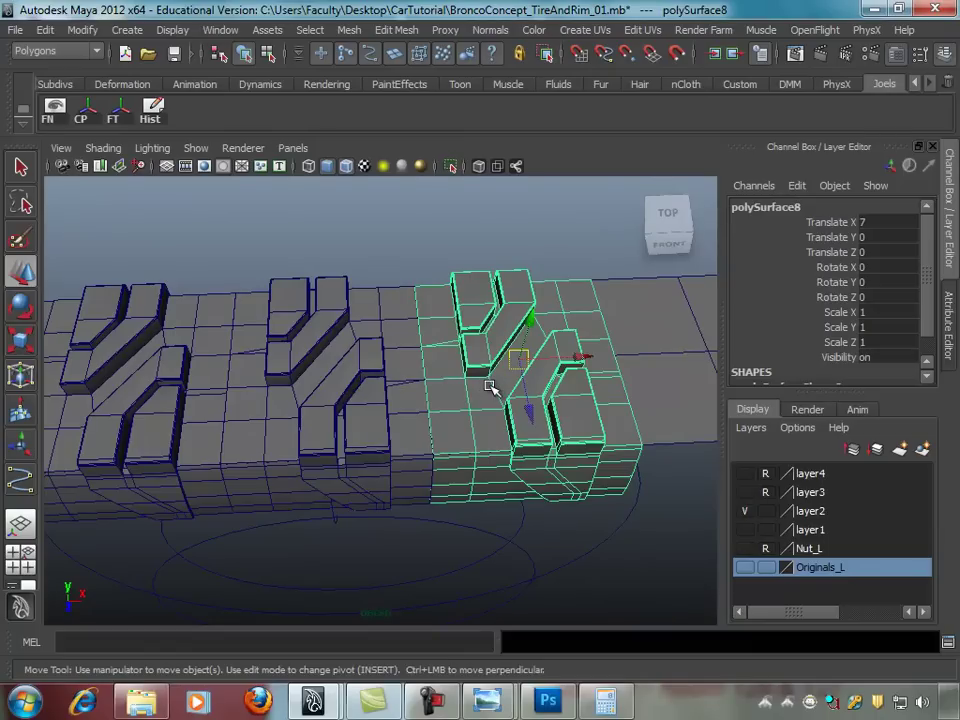
{"action": "key", "text": "Delete"}
Step: Delete the left-hand copy and move the fresh tread block 7 units right
{"action": "left_click", "coordinate": [153, 375]}
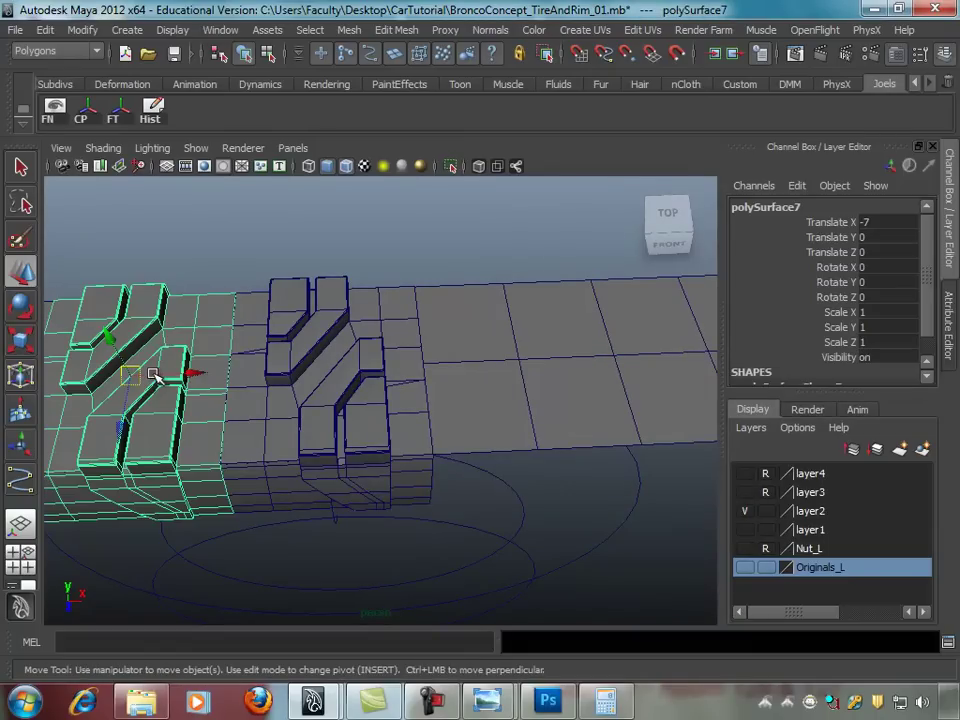
{"action": "key", "text": "Delete"}
{"action": "left_click", "coordinate": [275, 373]}
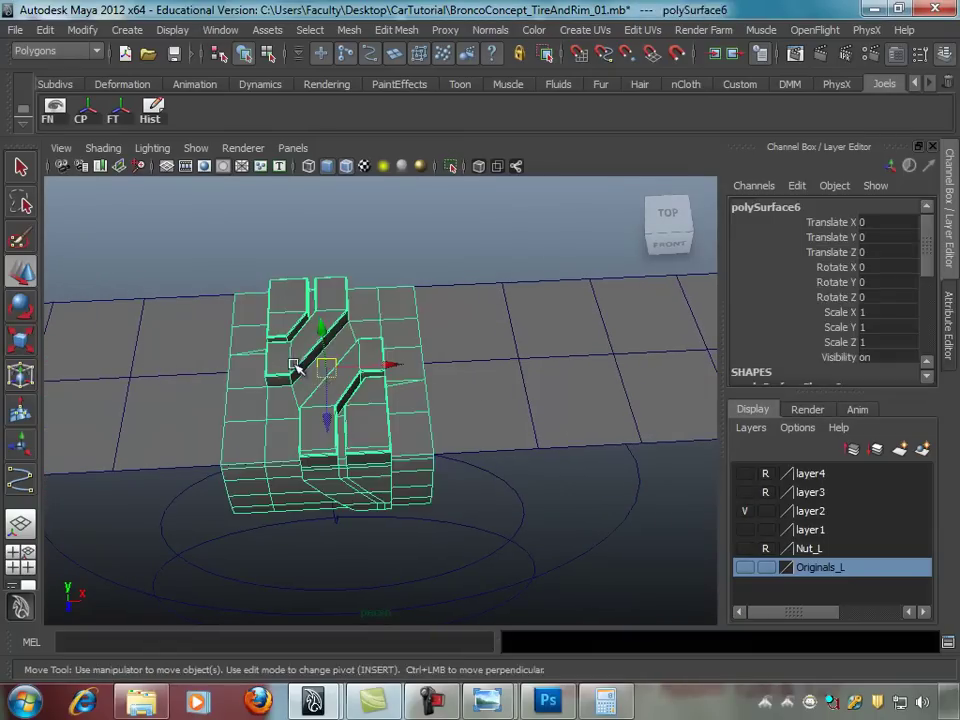
{"action": "left_click_drag", "start_coordinate": [242, 286], "coordinate": [303, 404], "text": "alt"}
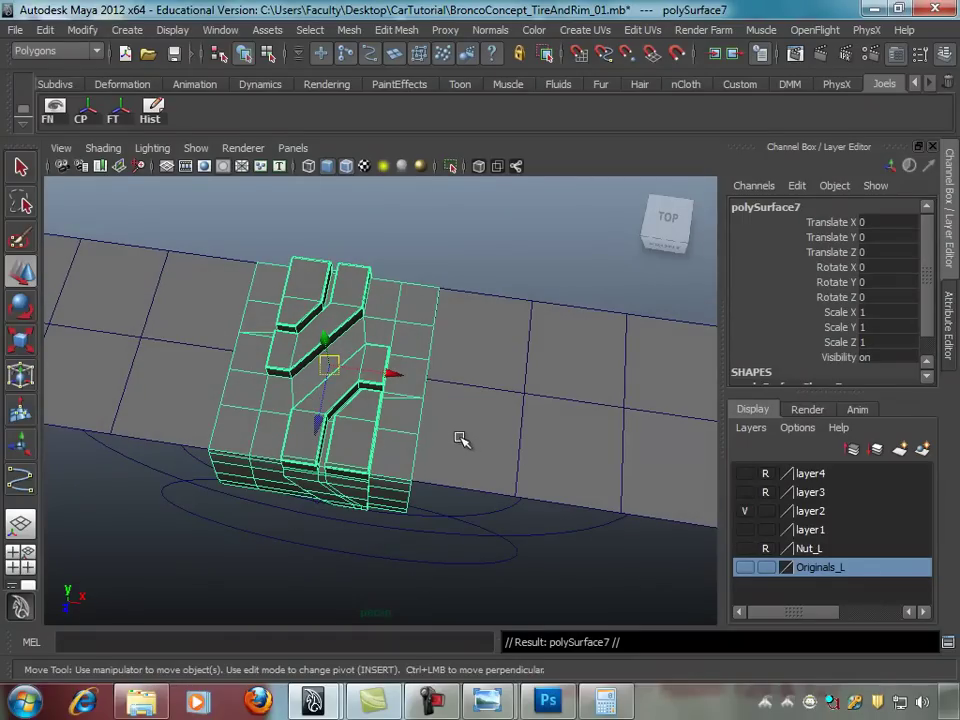
{"action": "left_click_drag", "start_coordinate": [330, 366], "coordinate": [508, 388]}
{"action": "mouse_move", "coordinate": [510, 441]}
{"action": "left_mouse_down", "text": "alt"}
{"action": "mouse_move", "coordinate": [429, 403]}
{"action": "mouse_move", "coordinate": [360, 422]}
{"action": "mouse_move", "coordinate": [349, 454]}
{"action": "mouse_move", "coordinate": [429, 420]}
{"action": "mouse_move", "coordinate": [516, 364]}
{"action": "mouse_move", "coordinate": [504, 401]}
{"action": "mouse_move", "coordinate": [498, 548]}
{"action": "mouse_move", "coordinate": [506, 422]}
{"action": "left_mouse_up", "text": "alt"}
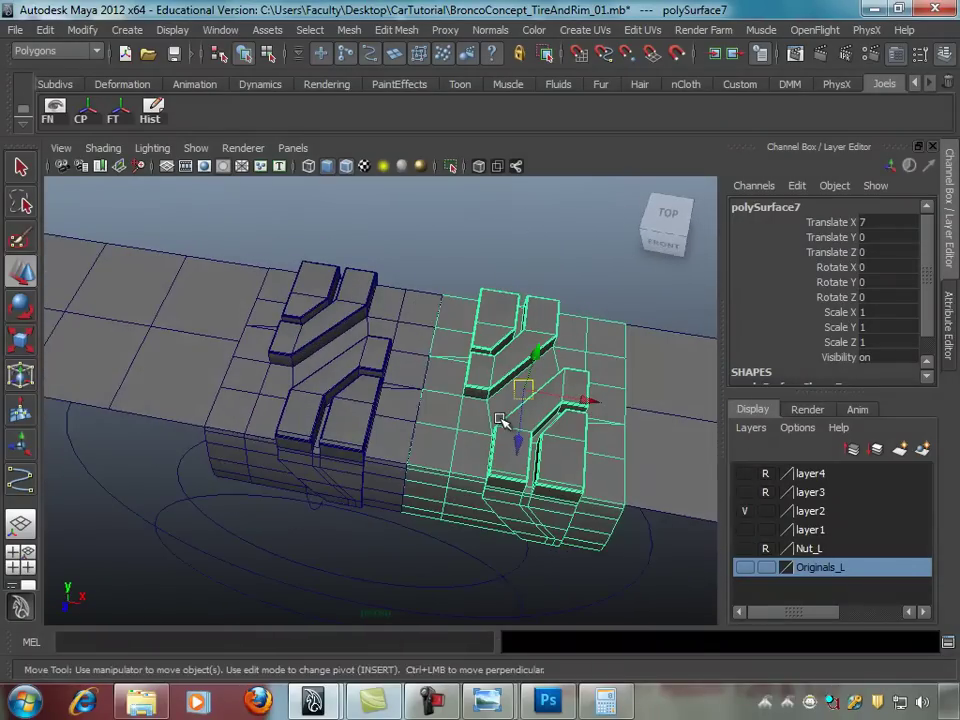
Step: Duplicate tread blocks leftward to X -7, -14 and -21
{"action": "key", "text": "ctrl+d"}
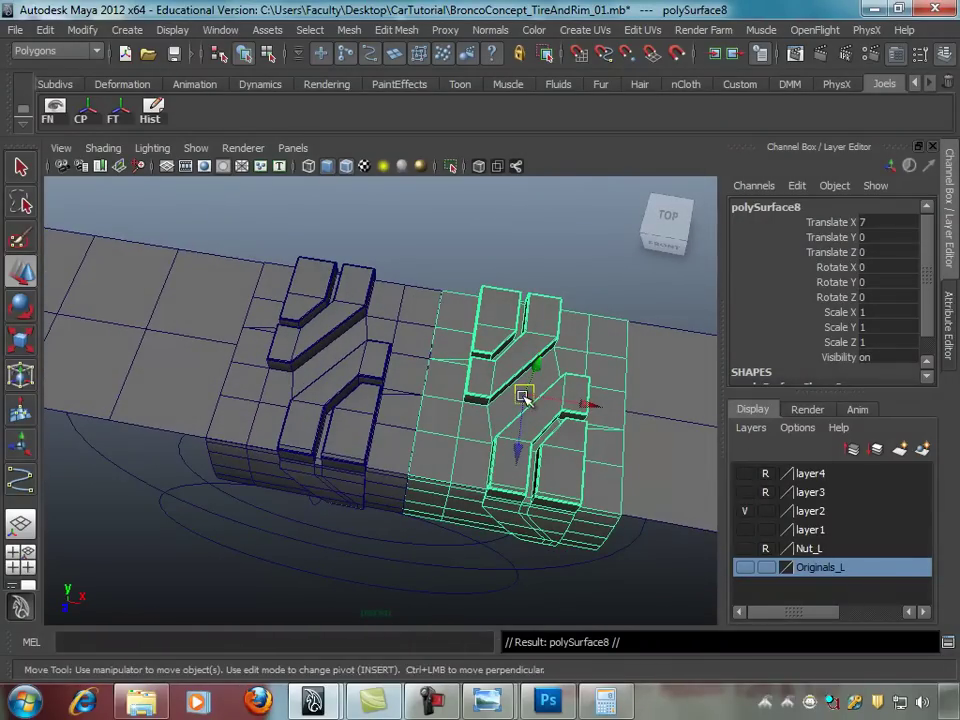
{"action": "left_click_drag", "start_coordinate": [525, 396], "coordinate": [161, 321]}
{"action": "mouse_move", "coordinate": [350, 418]}
{"action": "left_mouse_down", "text": "alt"}
{"action": "mouse_move", "coordinate": [364, 424]}
{"action": "mouse_move", "coordinate": [371, 388]}
{"action": "mouse_move", "coordinate": [446, 296]}
{"action": "mouse_move", "coordinate": [296, 278]}
{"action": "mouse_move", "coordinate": [339, 254]}
{"action": "mouse_move", "coordinate": [331, 362]}
{"action": "left_mouse_up", "text": "alt"}
{"action": "left_click", "coordinate": [231, 342]}
{"action": "mouse_move", "coordinate": [231, 342]}
{"action": "left_mouse_down", "text": "alt"}
{"action": "mouse_move", "coordinate": [420, 343]}
{"action": "mouse_move", "coordinate": [462, 366]}
{"action": "left_mouse_up", "text": "alt"}
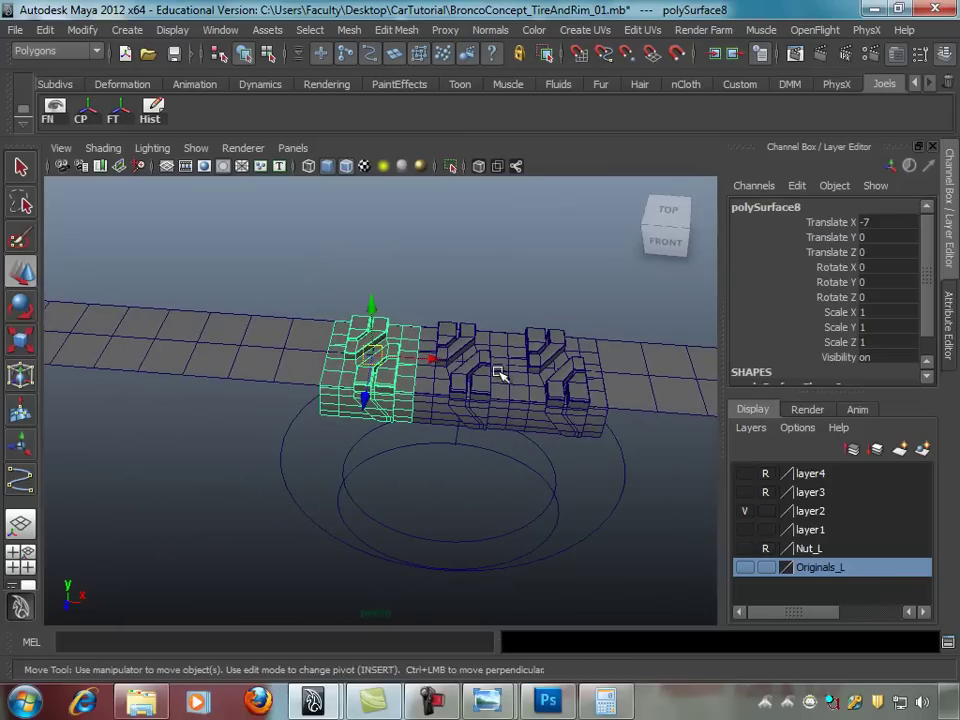
{"action": "key", "text": "ctrl+d"}
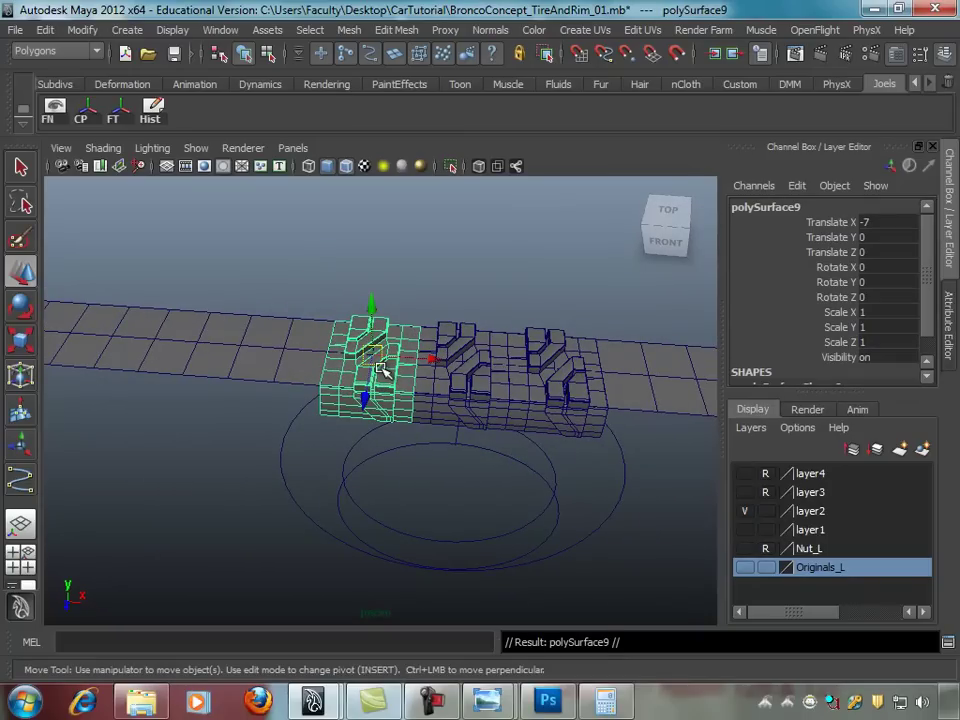
{"action": "left_click_drag", "start_coordinate": [380, 368], "coordinate": [327, 395]}
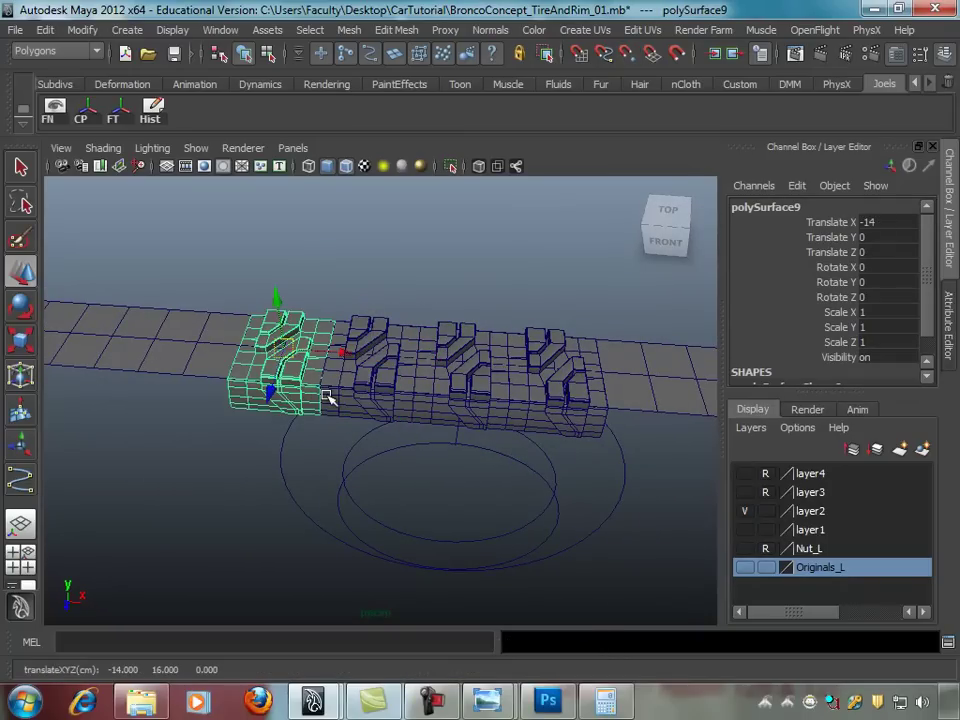
{"action": "key", "text": "ctrl+d"}
{"action": "mouse_move", "coordinate": [333, 400]}
{"action": "middle_mouse_down"}
{"action": "mouse_move", "coordinate": [264, 339]}
{"action": "mouse_move", "coordinate": [100, 345]}
{"action": "middle_mouse_up"}
Step: Keep duplicating blocks to the left, placing copies at X -35 and -42
{"action": "key", "text": "ctrl+d"}
{"action": "key", "text": "space"}
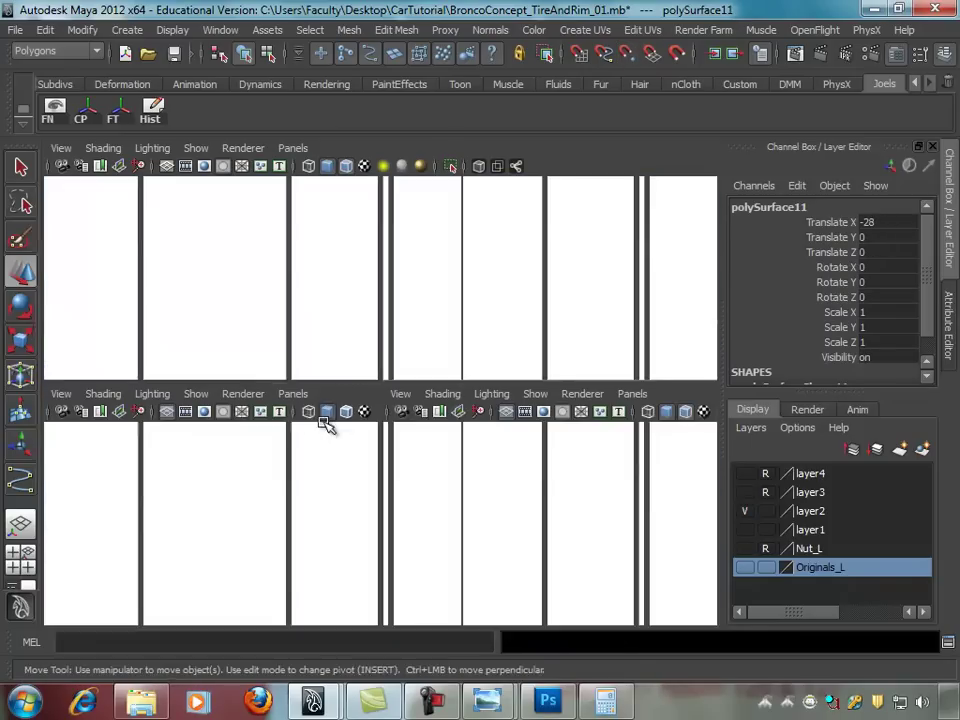
{"action": "key", "text": "space"}
{"action": "mouse_move", "coordinate": [486, 377]}
{"action": "left_mouse_down", "text": "alt"}
{"action": "mouse_move", "coordinate": [381, 354]}
{"action": "mouse_move", "coordinate": [467, 339]}
{"action": "left_mouse_up", "text": "alt"}
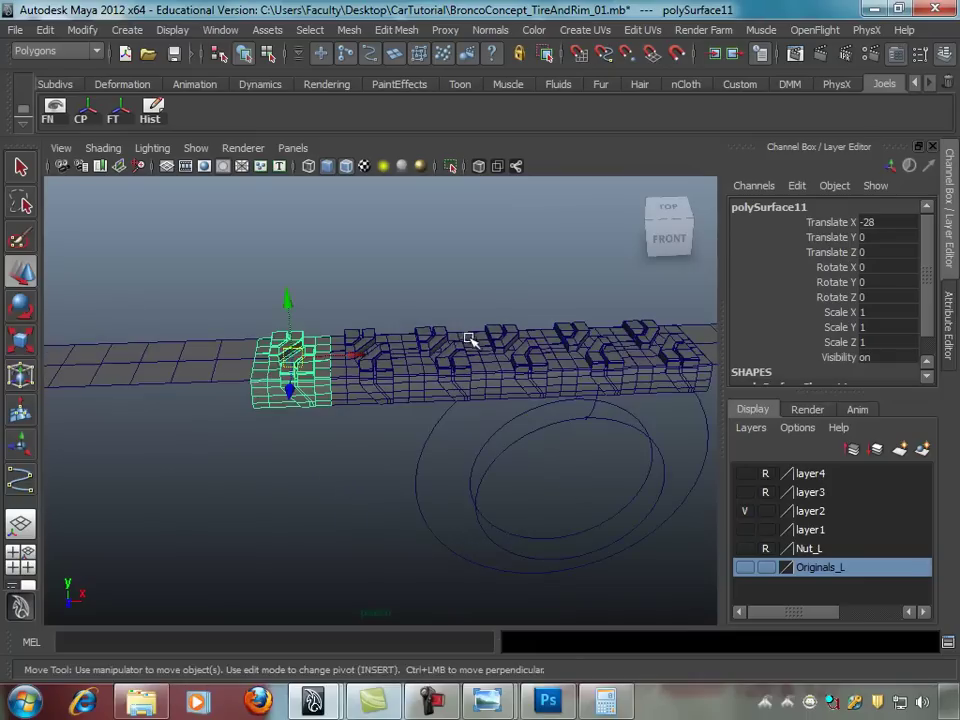
{"action": "key", "text": "ctrl+d"}
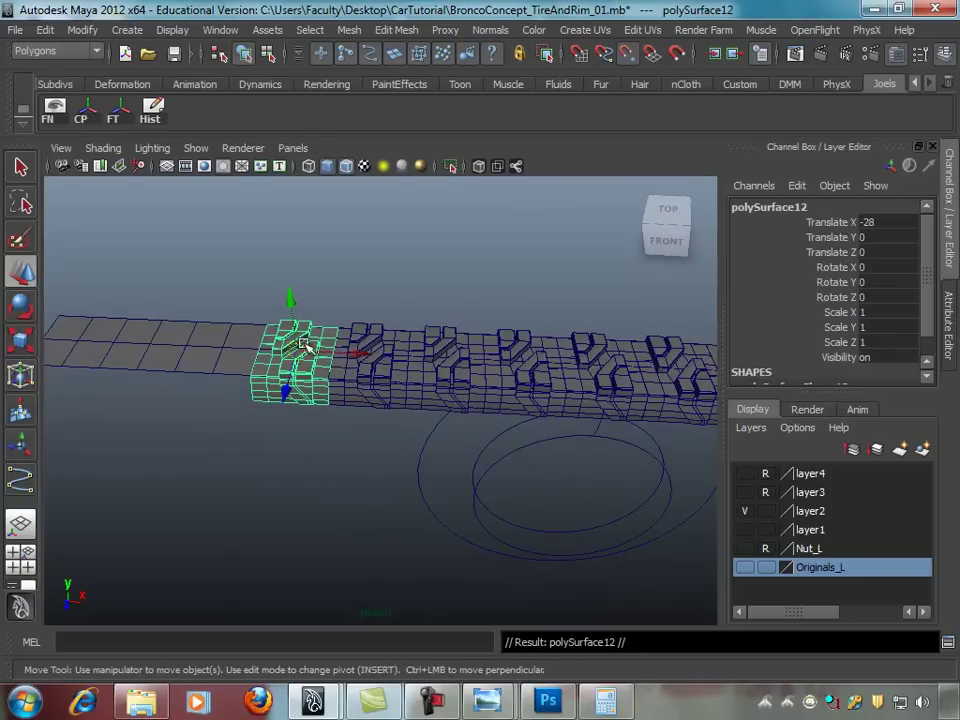
{"action": "middle_click_drag", "start_coordinate": [295, 352], "coordinate": [240, 378]}
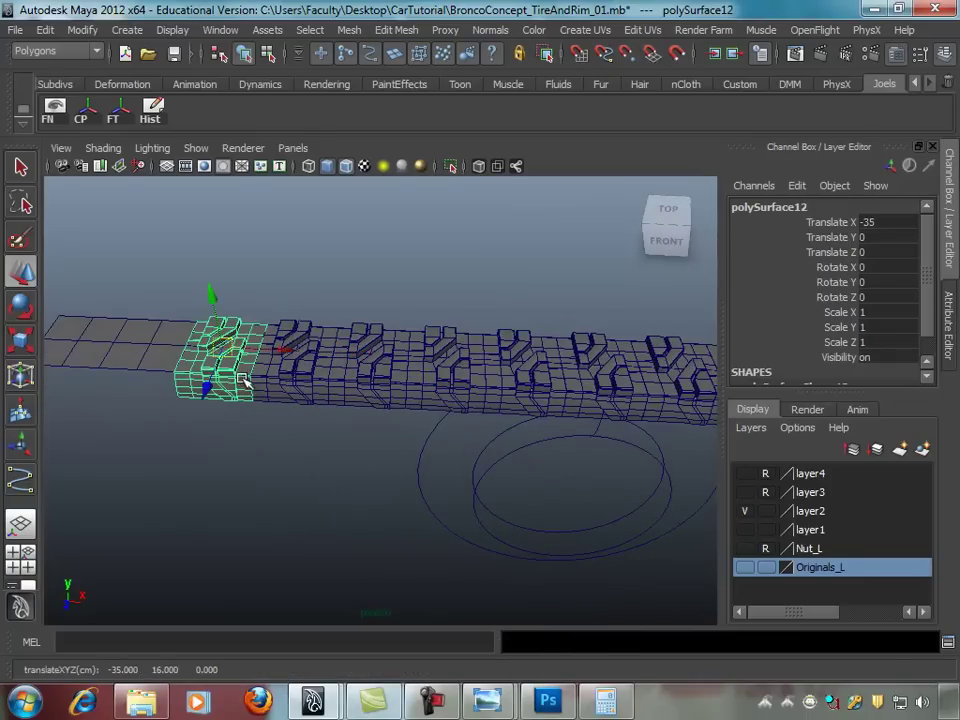
{"action": "key", "text": "ctrl+d"}
{"action": "mouse_move", "coordinate": [220, 345]}
{"action": "middle_mouse_down"}
{"action": "mouse_move", "coordinate": [183, 422]}
{"action": "mouse_move", "coordinate": [79, 336]}
{"action": "middle_mouse_up"}
{"action": "key", "text": "ctrl+d"}
Step: Duplicate the rightmost block and move the copy right to X 21
{"action": "scroll", "coordinate": [312, 402], "scroll_direction": "down", "scroll_amount": 3}
{"action": "mouse_move", "coordinate": [437, 399]}
{"action": "middle_mouse_down", "text": "alt"}
{"action": "mouse_move", "coordinate": [399, 367]}
{"action": "mouse_move", "coordinate": [343, 414]}
{"action": "mouse_move", "coordinate": [479, 411]}
{"action": "middle_mouse_up", "text": "alt"}
{"action": "left_click", "coordinate": [360, 398]}
{"action": "mouse_move", "coordinate": [479, 411]}
{"action": "left_mouse_down", "text": "alt"}
{"action": "mouse_move", "coordinate": [390, 407]}
{"action": "mouse_move", "coordinate": [479, 407]}
{"action": "left_mouse_up", "text": "alt"}
{"action": "key", "text": "ctrl+d"}
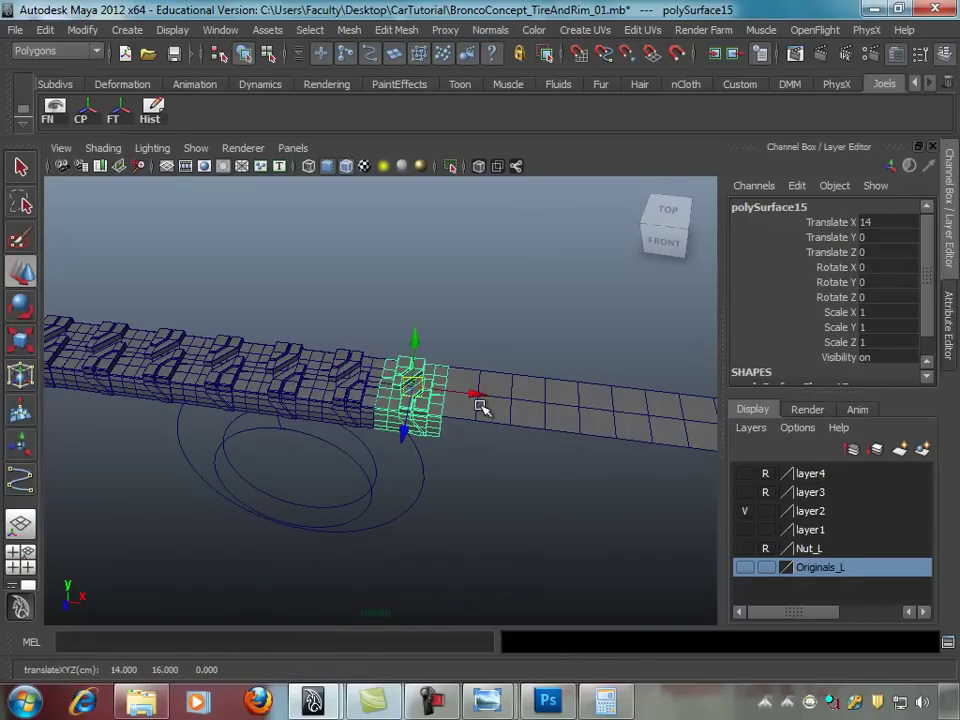
{"action": "key", "text": "ctrl+d"}
{"action": "left_click_drag", "start_coordinate": [415, 387], "coordinate": [614, 408]}
Step: Duplicate again and move the last copy to the strip's right end at X 49, then deselect
{"action": "key", "text": "ctrl+d"}
{"action": "key", "text": "ctrl+d"}
{"action": "mouse_move", "coordinate": [645, 447]}
{"action": "left_mouse_down", "text": "alt"}
{"action": "mouse_move", "coordinate": [490, 395]}
{"action": "mouse_move", "coordinate": [507, 397]}
{"action": "left_mouse_up", "text": "alt"}
{"action": "key", "text": "ctrl+d"}
{"action": "key", "text": "ctrl+d"}
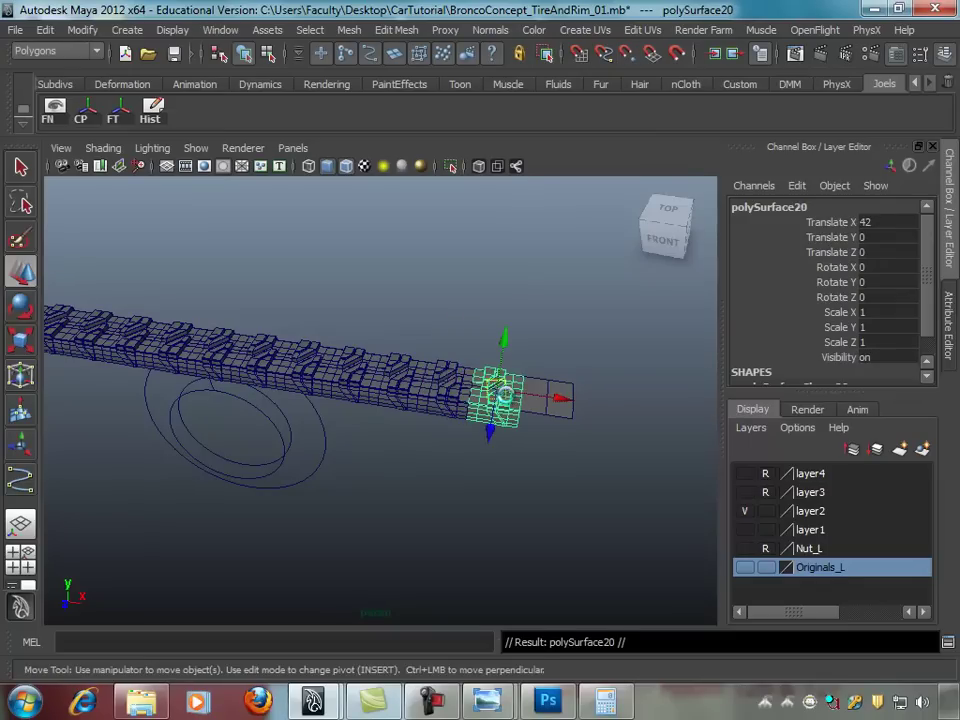
{"action": "left_click_drag", "start_coordinate": [510, 398], "coordinate": [555, 397]}
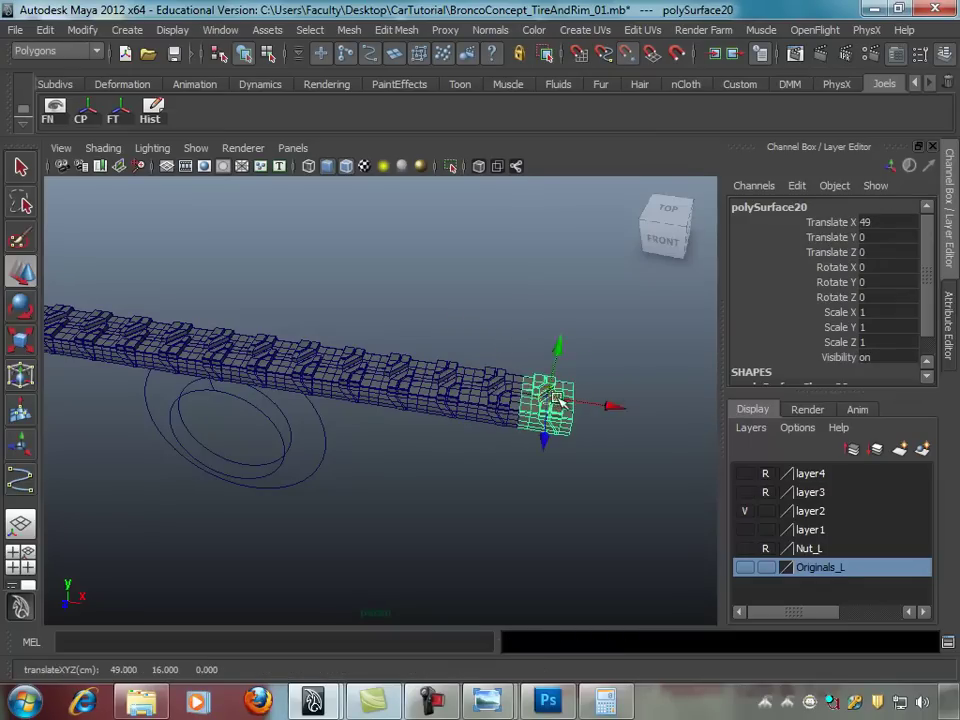
{"action": "left_click", "coordinate": [624, 392]}
{"action": "mouse_move", "coordinate": [624, 392]}
{"action": "left_mouse_down", "text": "alt"}
{"action": "mouse_move", "coordinate": [566, 349]}
{"action": "mouse_move", "coordinate": [426, 392]}
{"action": "mouse_move", "coordinate": [666, 355]}
{"action": "mouse_move", "coordinate": [549, 360]}
{"action": "mouse_move", "coordinate": [613, 332]}
{"action": "mouse_move", "coordinate": [553, 302]}
{"action": "mouse_move", "coordinate": [529, 341]}
{"action": "mouse_move", "coordinate": [465, 364]}
{"action": "left_mouse_up", "text": "alt"}
Step: Shift-select the fourteen tread blocks along the strip, then clear the selection
{"action": "key", "text": "q"}
{"action": "left_click_drag", "start_coordinate": [368, 380], "coordinate": [312, 384], "text": "alt"}
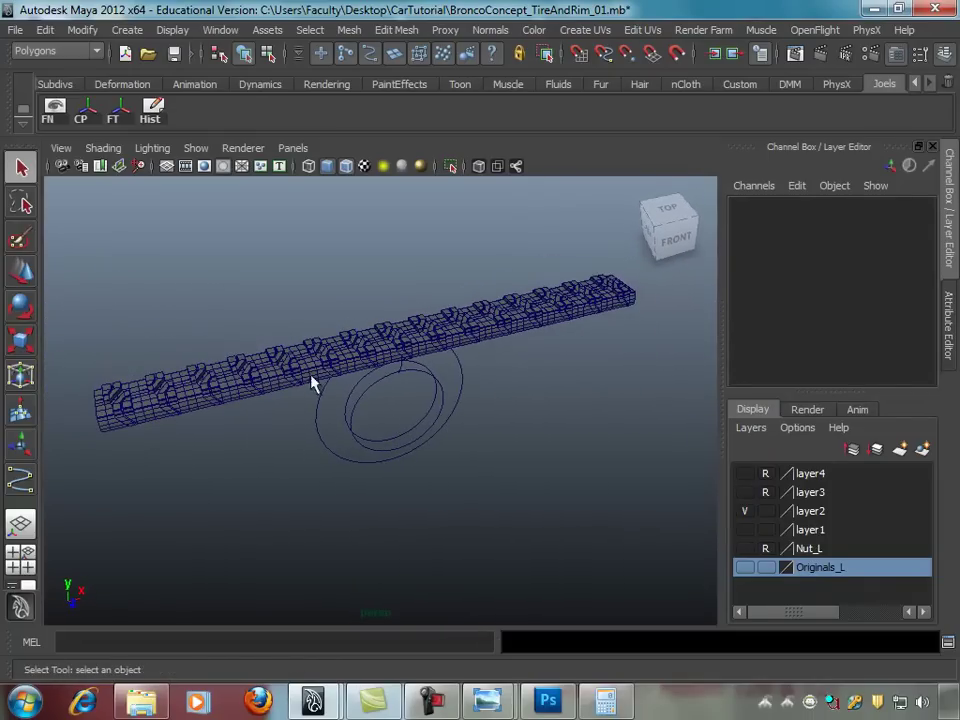
{"action": "left_click", "coordinate": [128, 398]}
{"action": "left_click", "coordinate": [169, 387], "text": "shift"}
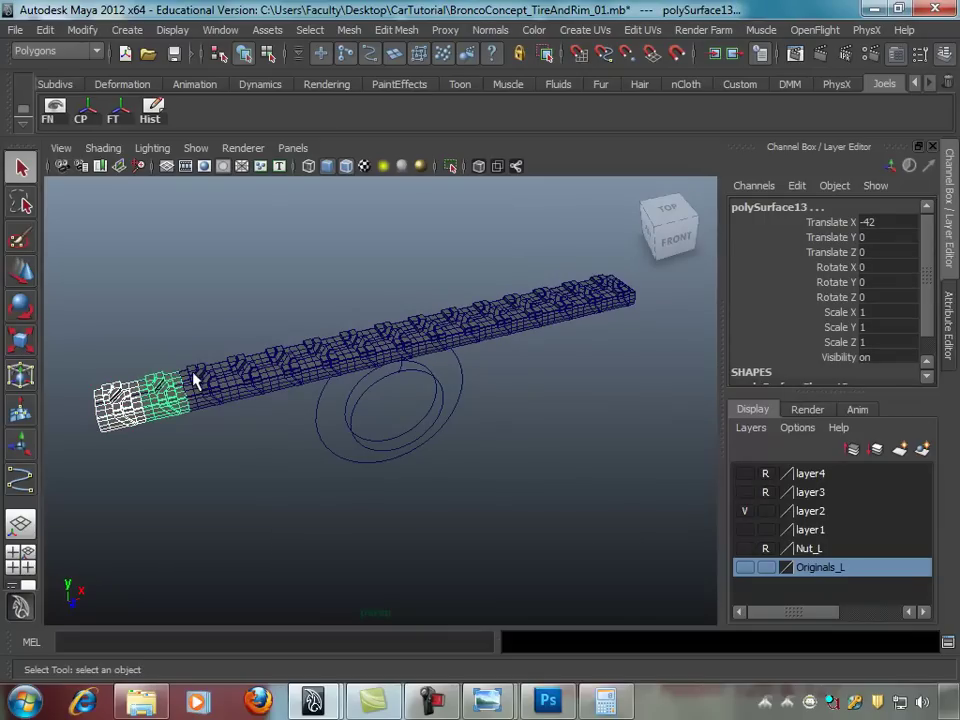
{"action": "left_click", "coordinate": [230, 375], "text": "shift"}
{"action": "left_click", "coordinate": [266, 364], "text": "shift"}
{"action": "left_click", "coordinate": [304, 355], "text": "shift"}
{"action": "left_click", "coordinate": [340, 350], "text": "shift"}
{"action": "left_click", "coordinate": [372, 341], "text": "shift"}
{"action": "left_click", "coordinate": [405, 334], "text": "shift"}
{"action": "left_click", "coordinate": [440, 327], "text": "shift"}
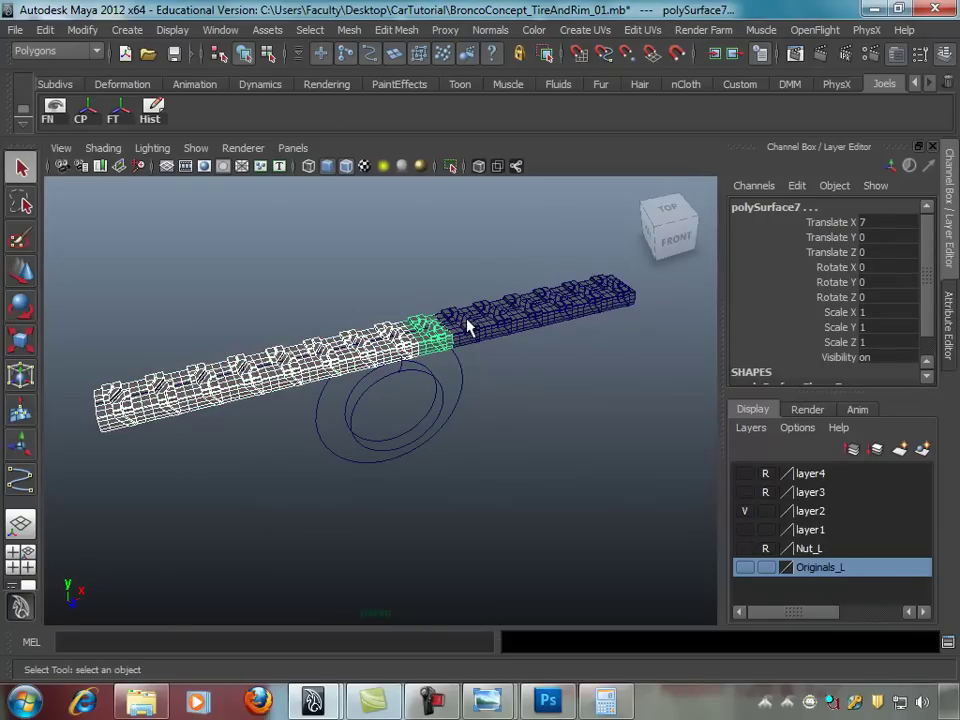
{"action": "left_click", "coordinate": [467, 327], "text": "shift"}
{"action": "left_click", "coordinate": [495, 320], "text": "shift"}
{"action": "left_click", "coordinate": [528, 313], "text": "shift"}
{"action": "left_click", "coordinate": [558, 306], "text": "shift"}
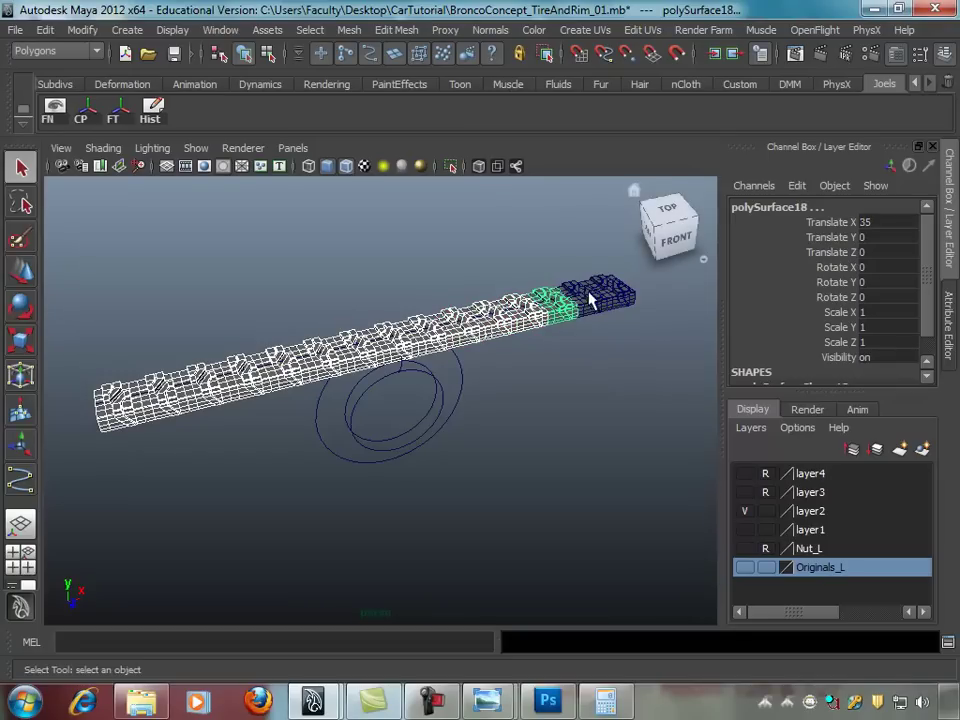
{"action": "left_click", "coordinate": [598, 296], "text": "shift"}
{"action": "left_click", "coordinate": [508, 236]}
{"action": "left_click_drag", "start_coordinate": [508, 236], "coordinate": [517, 255], "text": "alt"}
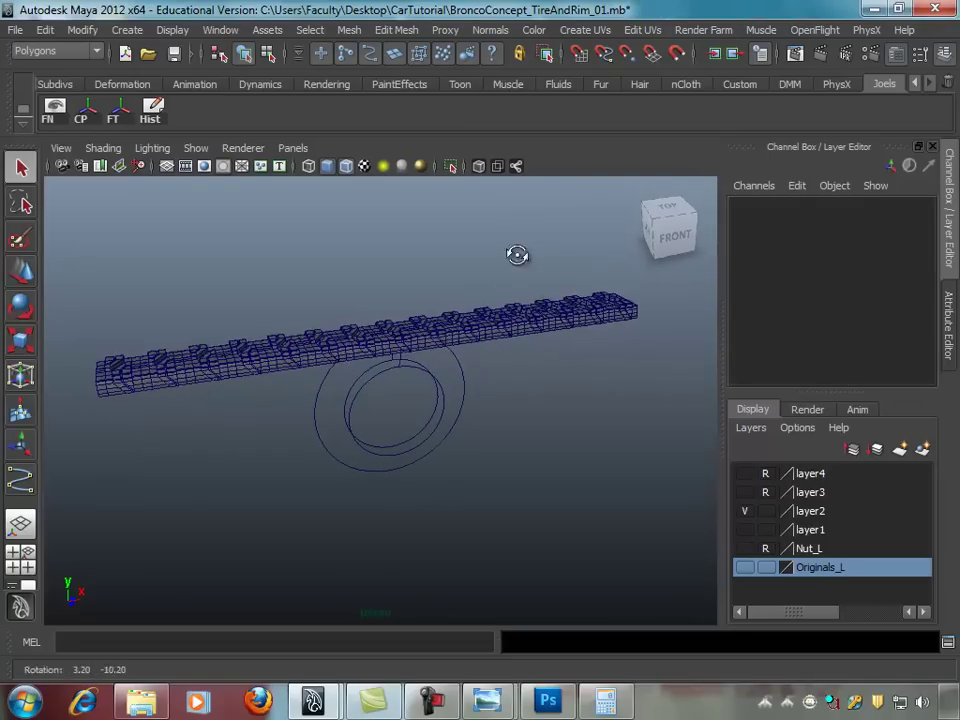
{"action": "mouse_move", "coordinate": [289, 368]}
{"action": "left_mouse_down", "text": "alt"}
{"action": "mouse_move", "coordinate": [343, 376]}
{"action": "mouse_move", "coordinate": [182, 418]}
{"action": "left_mouse_up", "text": "alt"}
Step: Reselect the tread blocks, then select only the middle block
{"action": "left_click", "coordinate": [203, 400]}
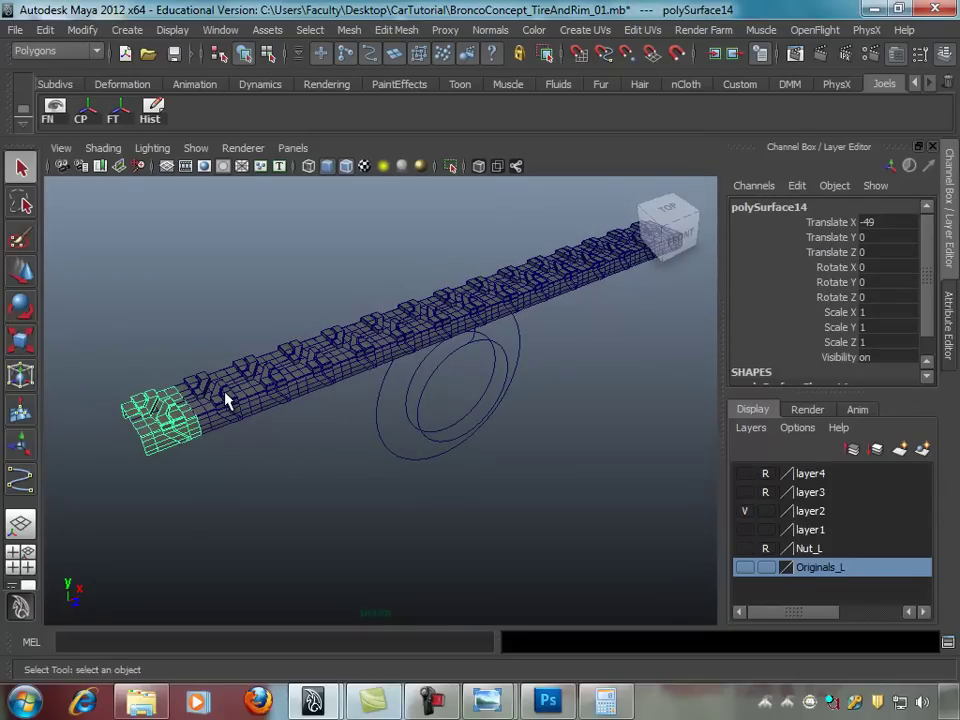
{"action": "mouse_move", "coordinate": [251, 415]}
{"action": "left_mouse_down", "text": "alt"}
{"action": "mouse_move", "coordinate": [270, 413]}
{"action": "mouse_move", "coordinate": [266, 392]}
{"action": "mouse_move", "coordinate": [194, 375]}
{"action": "left_mouse_up", "text": "alt"}
{"action": "left_click", "coordinate": [205, 355], "text": "shift"}
{"action": "left_click", "coordinate": [252, 343], "text": "shift"}
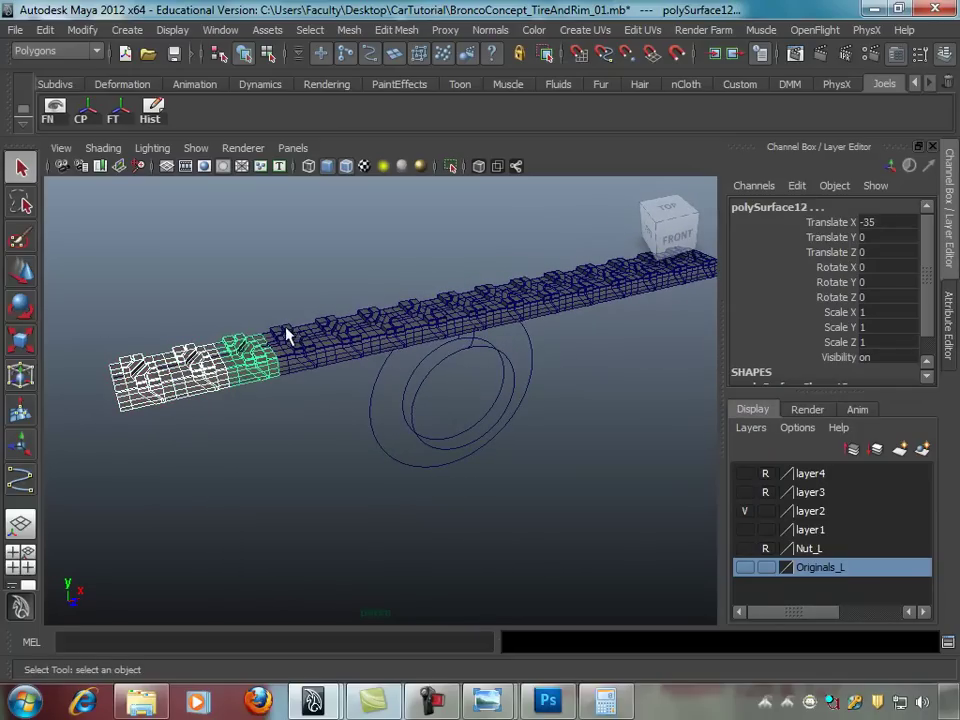
{"action": "left_click", "coordinate": [293, 334], "text": "shift"}
{"action": "left_click", "coordinate": [342, 323], "text": "shift"}
{"action": "left_click", "coordinate": [383, 317], "text": "shift"}
{"action": "left_click", "coordinate": [413, 313], "text": "shift"}
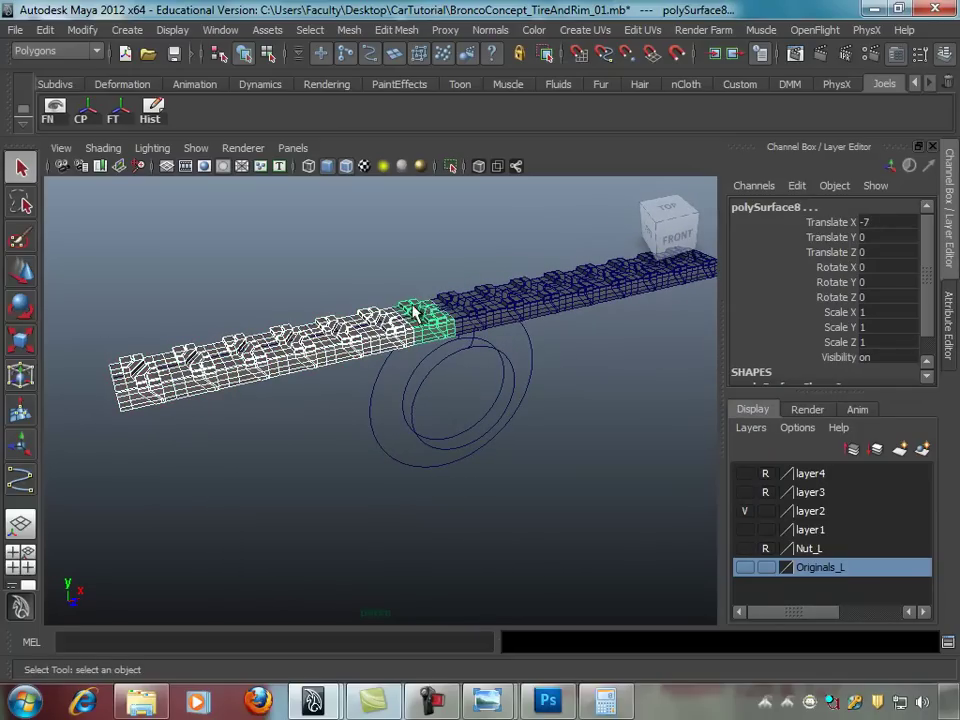
{"action": "left_click", "coordinate": [450, 305], "text": "shift"}
{"action": "left_click", "coordinate": [520, 287], "text": "shift"}
{"action": "left_click", "coordinate": [557, 280], "text": "shift"}
{"action": "left_click", "coordinate": [594, 277], "text": "shift"}
{"action": "left_click", "coordinate": [631, 275], "text": "shift"}
{"action": "left_click_drag", "start_coordinate": [631, 275], "coordinate": [482, 300], "text": "alt"}
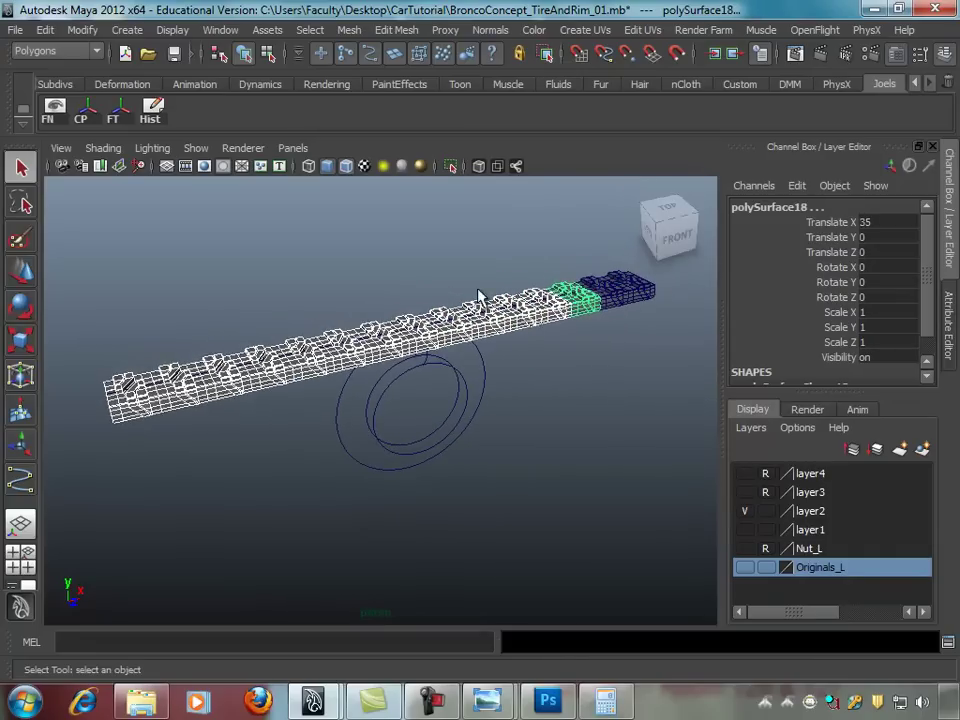
{"action": "left_click", "coordinate": [425, 345]}
{"action": "mouse_move", "coordinate": [425, 345]}
{"action": "left_mouse_down", "text": "alt"}
{"action": "mouse_move", "coordinate": [439, 332]}
{"action": "mouse_move", "coordinate": [470, 358]}
{"action": "left_mouse_up", "text": "alt"}
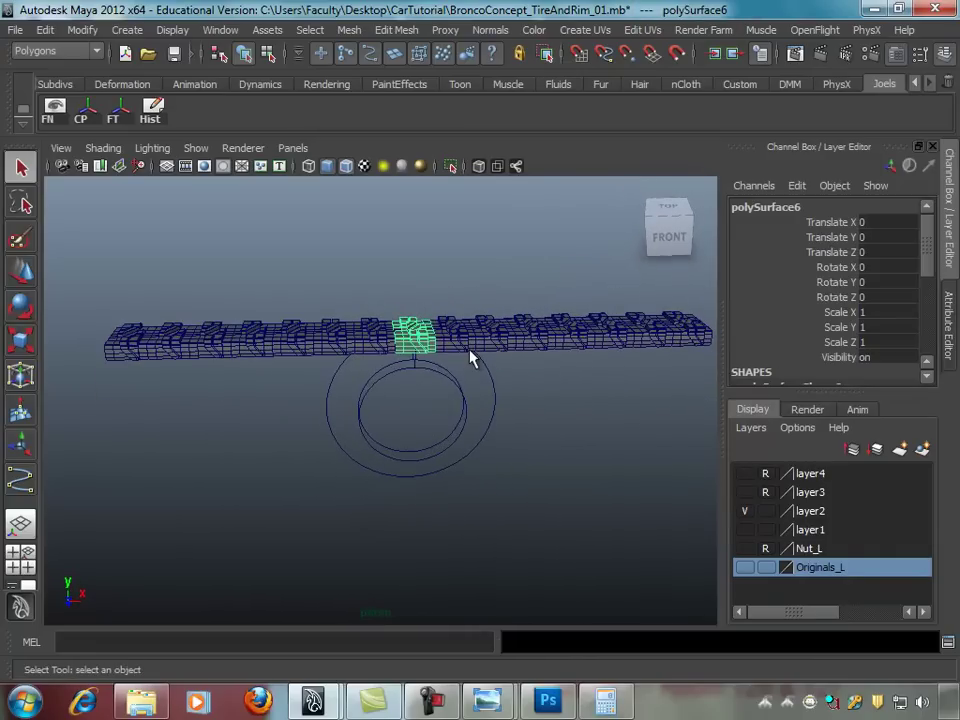
Step: Duplicate the middle tread block and add the copy to the Originals_L layer
{"action": "key", "text": "ctrl+d"}
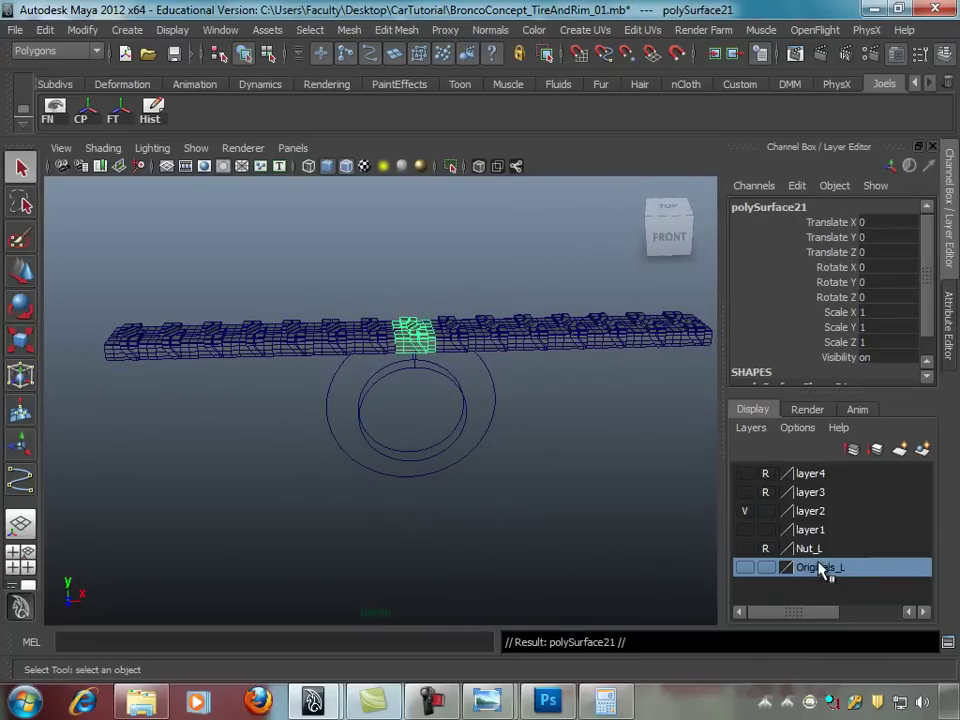
{"action": "right_click", "coordinate": [822, 569]}
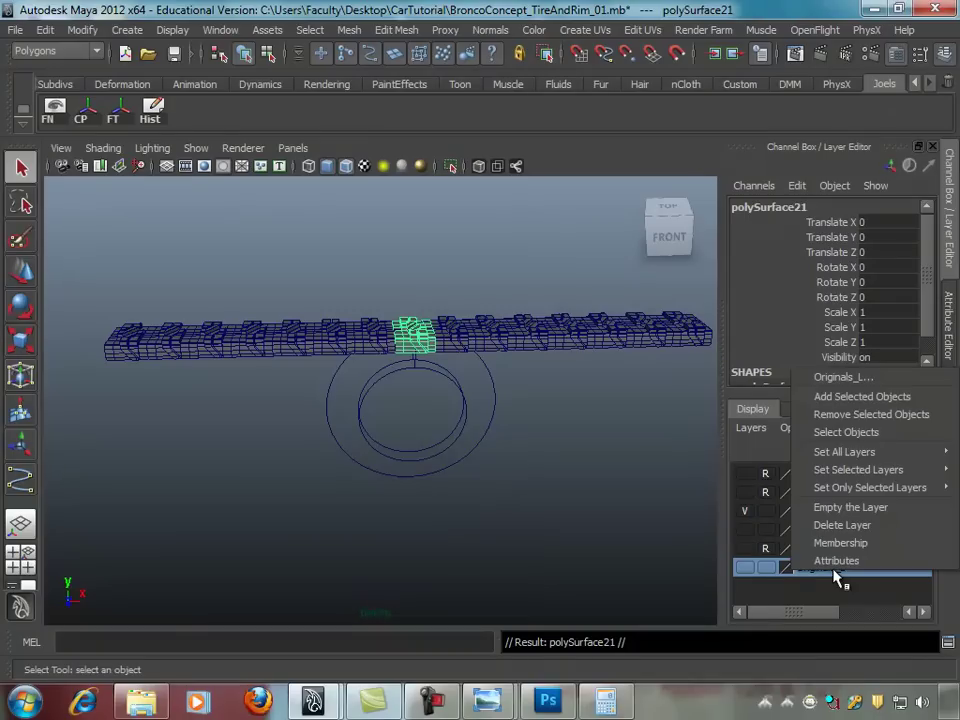
{"action": "left_click", "coordinate": [858, 396]}
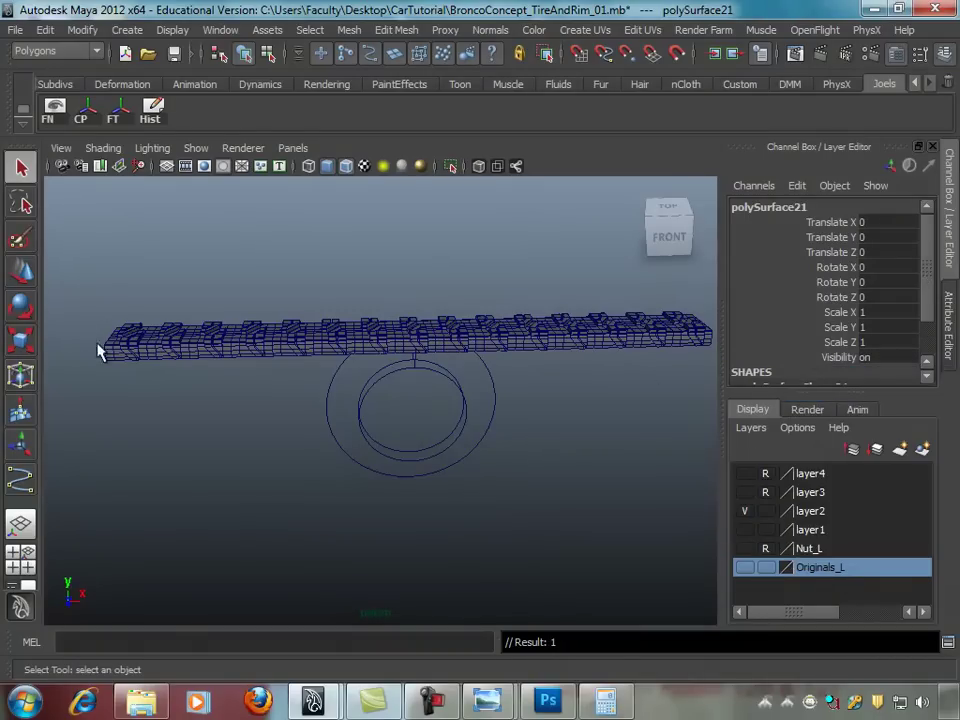
Step: Select every strip block and combine them into one mesh, polySurface22
{"action": "left_click_drag", "start_coordinate": [323, 369], "coordinate": [313, 390], "text": "alt"}
{"action": "left_click", "coordinate": [195, 355], "text": "shift"}
{"action": "left_click", "coordinate": [258, 350], "text": "shift"}
{"action": "left_click", "coordinate": [288, 343], "text": "shift"}
{"action": "left_click", "coordinate": [318, 340], "text": "shift"}
{"action": "left_click", "coordinate": [352, 337], "text": "shift"}
{"action": "left_click", "coordinate": [380, 333], "text": "shift"}
{"action": "left_click", "coordinate": [413, 328], "text": "shift"}
{"action": "left_click", "coordinate": [450, 325], "text": "shift"}
{"action": "left_click", "coordinate": [492, 322], "text": "shift"}
{"action": "left_click", "coordinate": [523, 320], "text": "shift"}
{"action": "left_click", "coordinate": [556, 318], "text": "shift"}
{"action": "left_click", "coordinate": [598, 315], "text": "shift"}
{"action": "left_click", "coordinate": [630, 312], "text": "shift"}
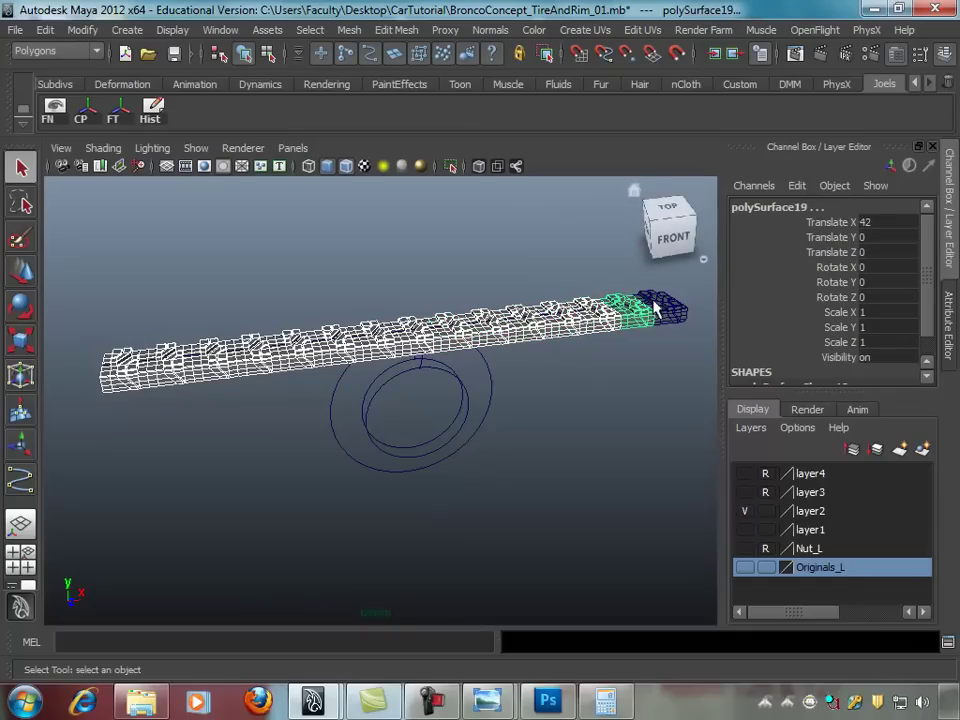
{"action": "left_click", "coordinate": [655, 308], "text": "shift"}
{"action": "left_click", "coordinate": [350, 30]}
{"action": "left_click", "coordinate": [375, 56]}
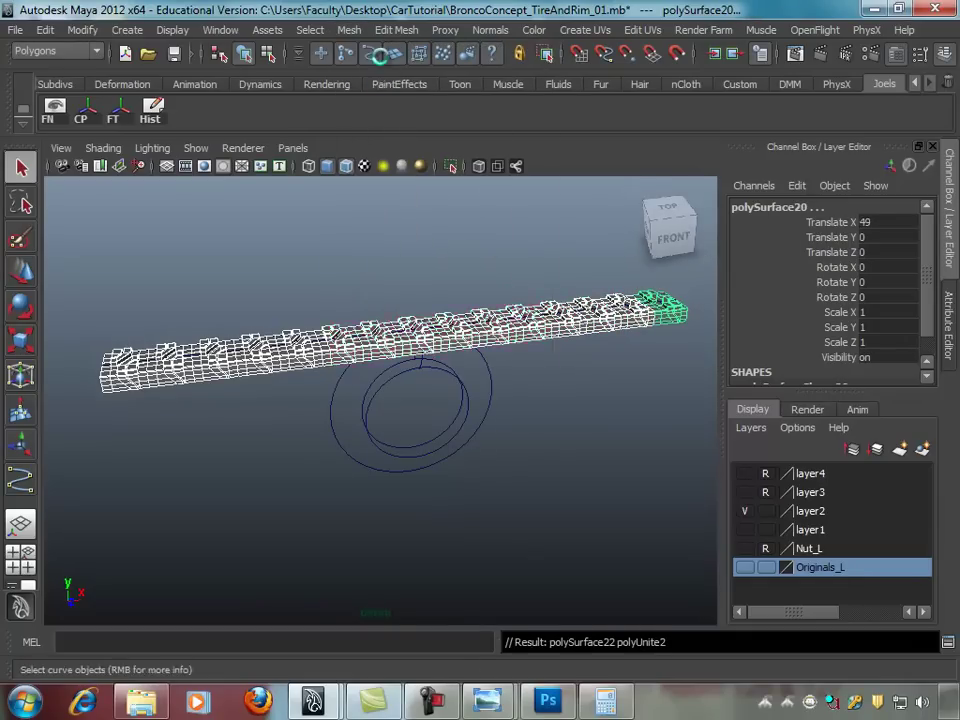
{"action": "mouse_move", "coordinate": [396, 285]}
{"action": "left_mouse_down", "text": "alt"}
{"action": "mouse_move", "coordinate": [452, 281]}
{"action": "mouse_move", "coordinate": [440, 282]}
{"action": "left_mouse_up", "text": "alt"}
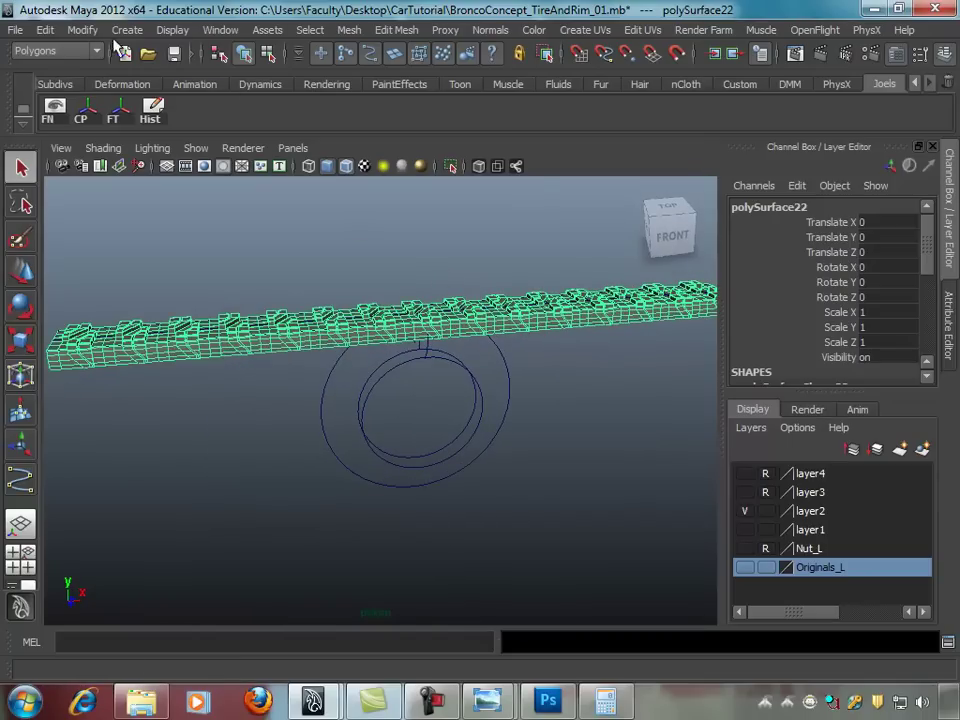
{"action": "left_click", "coordinate": [45, 50]}
Step: Add a Nonlinear Bend deformer to the strip and set its handle Rotate Z to -90
{"action": "left_click", "coordinate": [60, 67]}
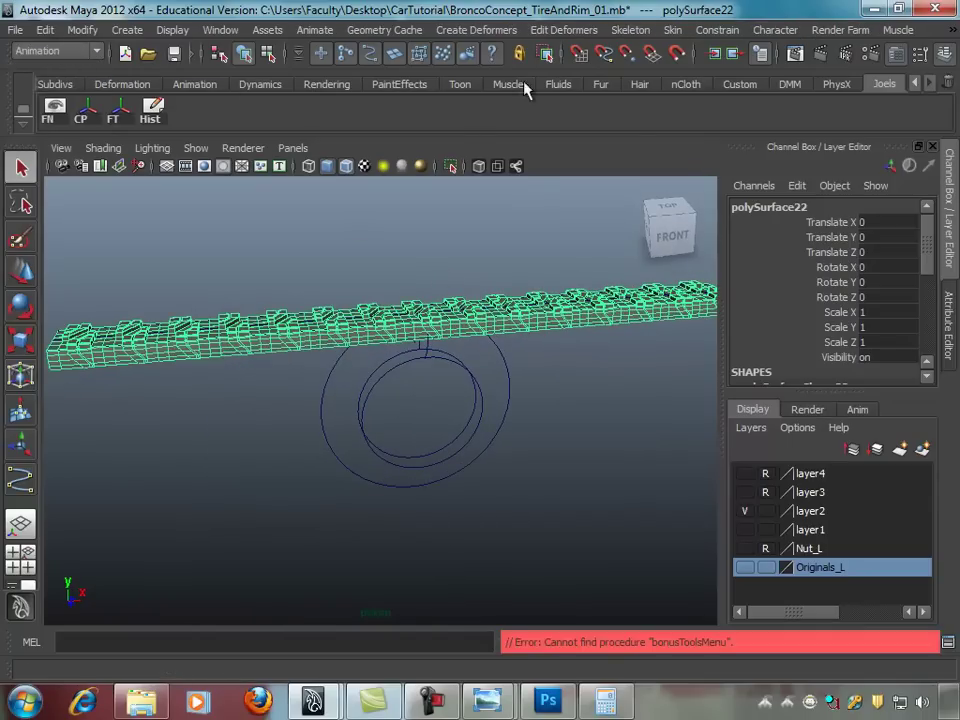
{"action": "left_click", "coordinate": [456, 32]}
{"action": "mouse_move", "coordinate": [476, 152]}
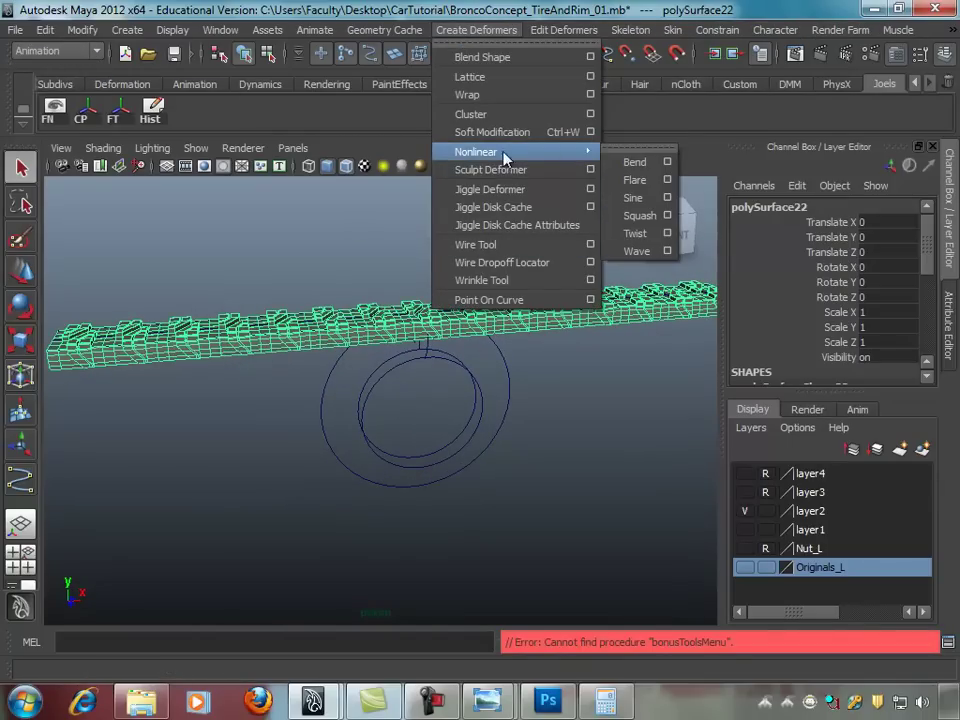
{"action": "left_click", "coordinate": [636, 162]}
{"action": "left_click_drag", "start_coordinate": [643, 176], "coordinate": [497, 317], "text": "alt"}
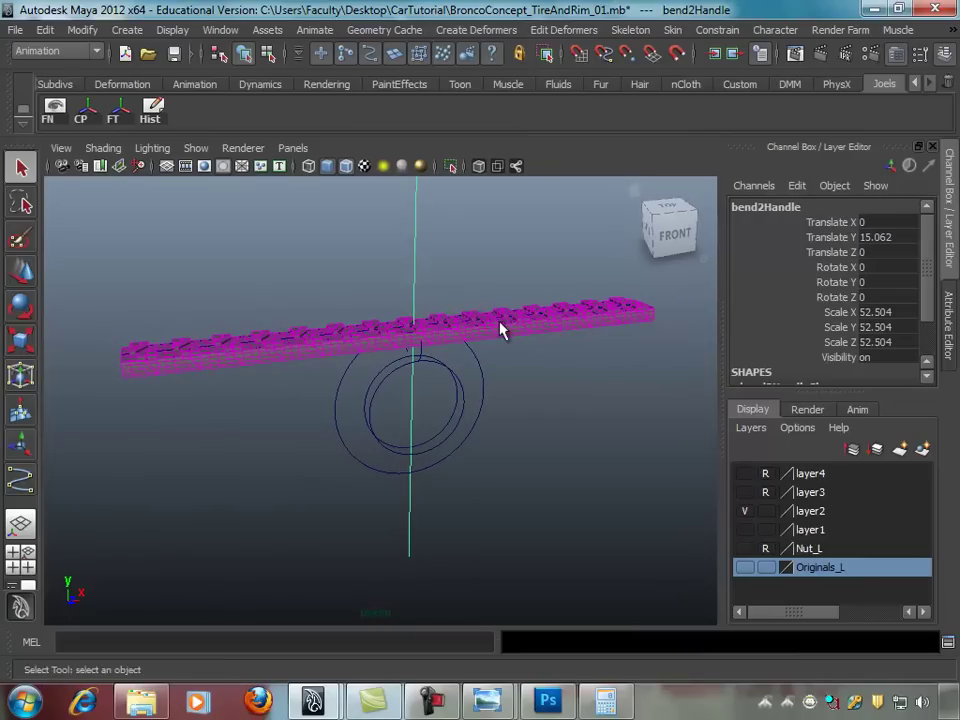
{"action": "key", "text": "e"}
{"action": "left_click_drag", "start_coordinate": [396, 261], "coordinate": [575, 310]}
{"action": "left_click", "coordinate": [857, 298]}
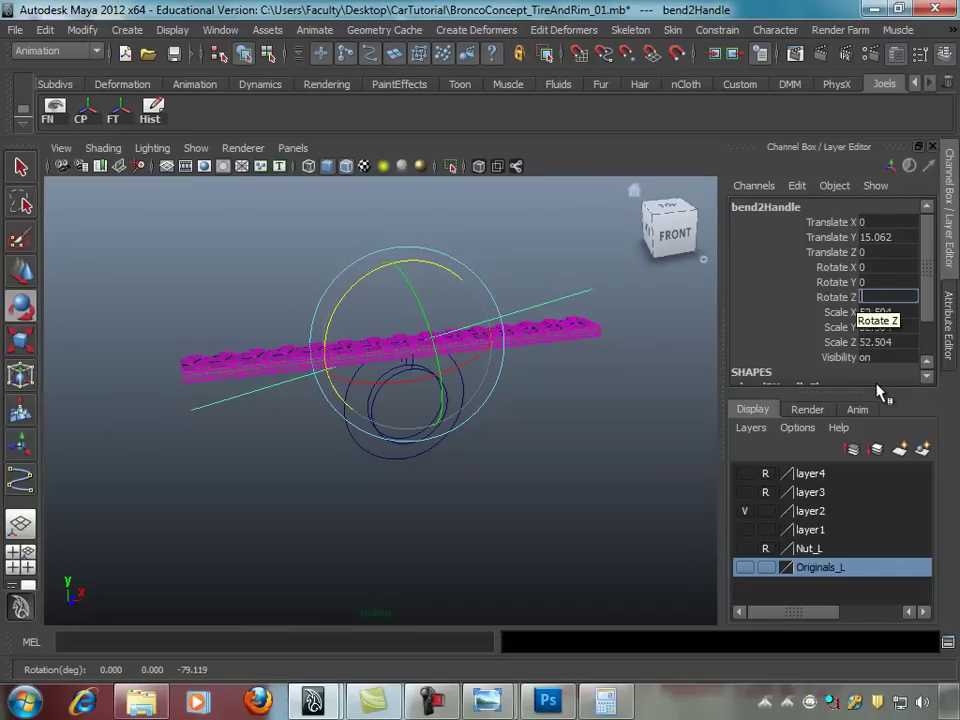
{"action": "type", "text": "-90"}
{"action": "key", "text": "Return"}
Step: Raise bend2's Curvature to curl the strip, entering 3.141
{"action": "mouse_move", "coordinate": [690, 400]}
{"action": "left_mouse_down", "text": "alt"}
{"action": "mouse_move", "coordinate": [553, 381]}
{"action": "mouse_move", "coordinate": [568, 354]}
{"action": "mouse_move", "coordinate": [621, 392]}
{"action": "mouse_move", "coordinate": [724, 400]}
{"action": "left_mouse_up", "text": "alt"}
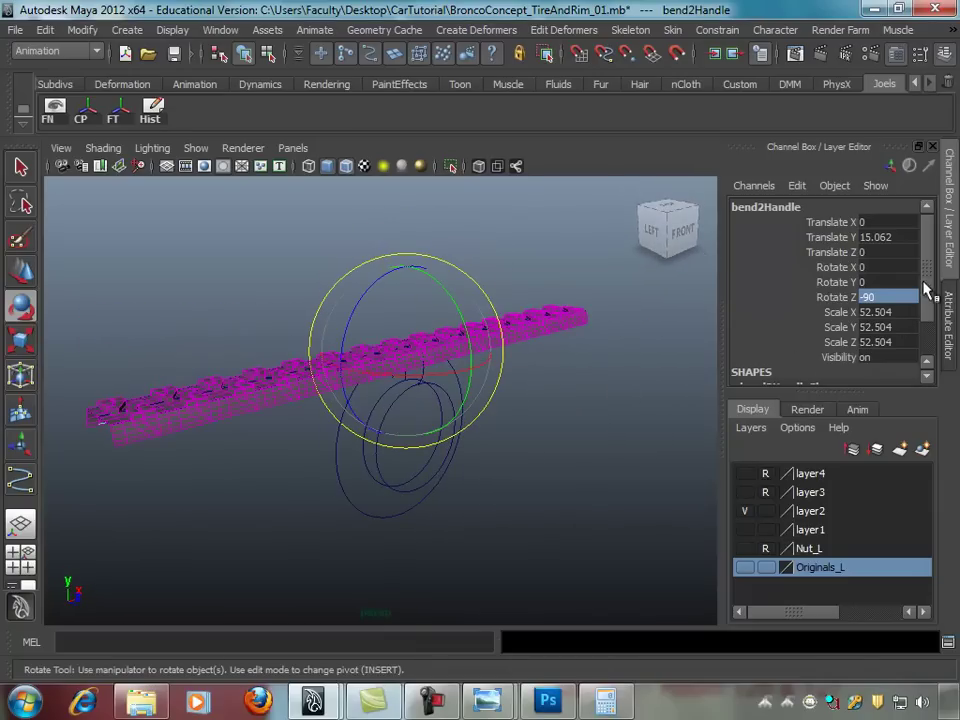
{"action": "scroll", "coordinate": [869, 352], "scroll_direction": "down", "scroll_amount": 2}
{"action": "left_click", "coordinate": [757, 365]}
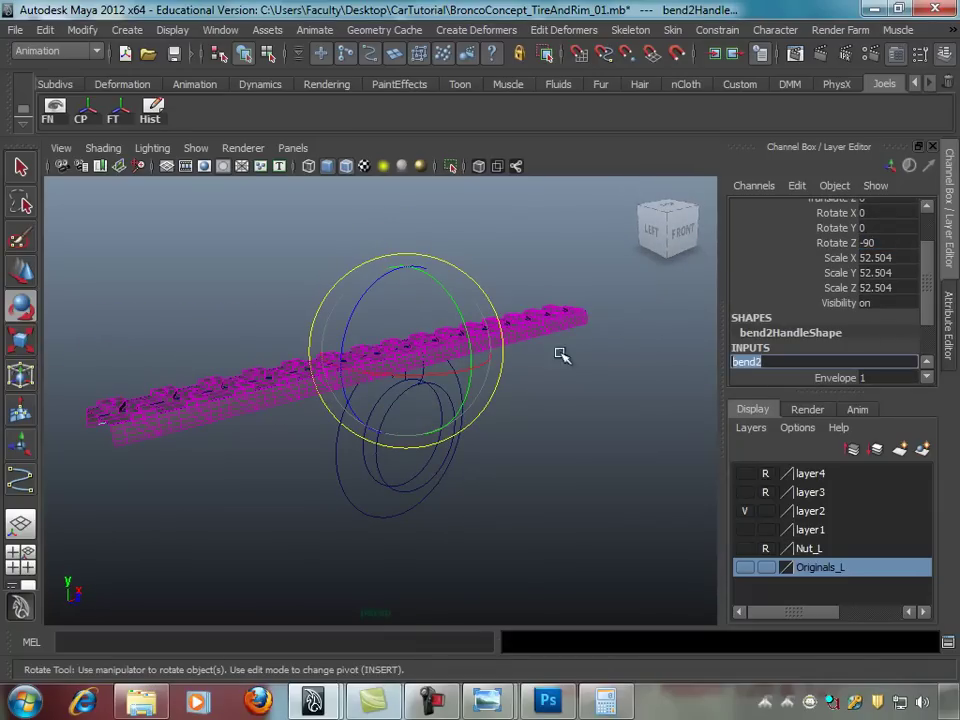
{"action": "scroll", "coordinate": [928, 370], "scroll_direction": "down", "scroll_amount": 2}
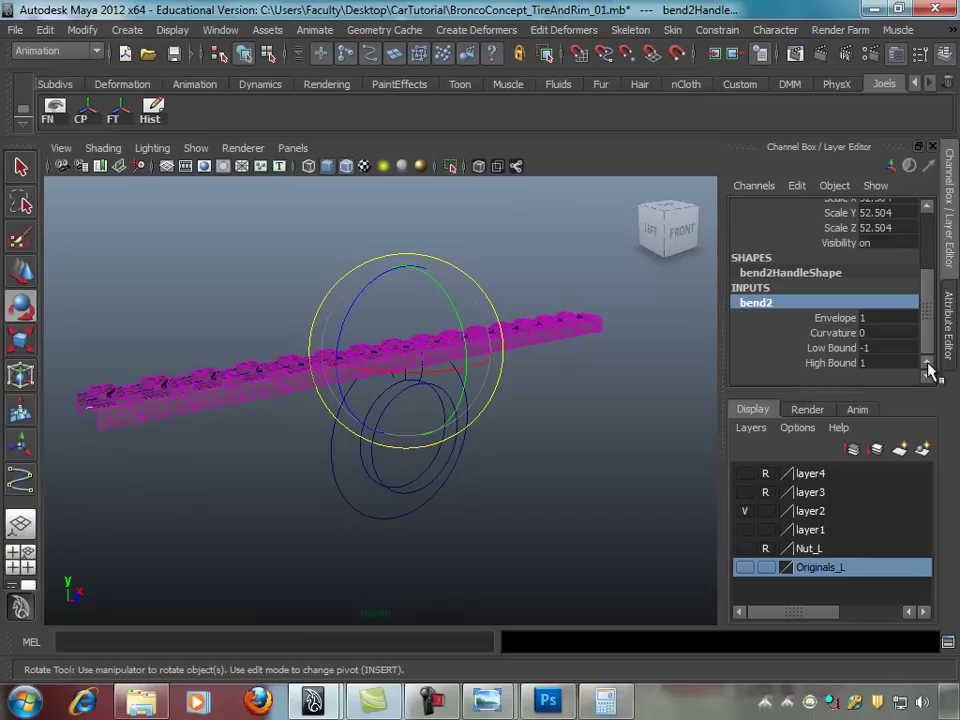
{"action": "left_click", "coordinate": [828, 333]}
{"action": "middle_click_drag", "start_coordinate": [574, 358], "coordinate": [668, 360]}
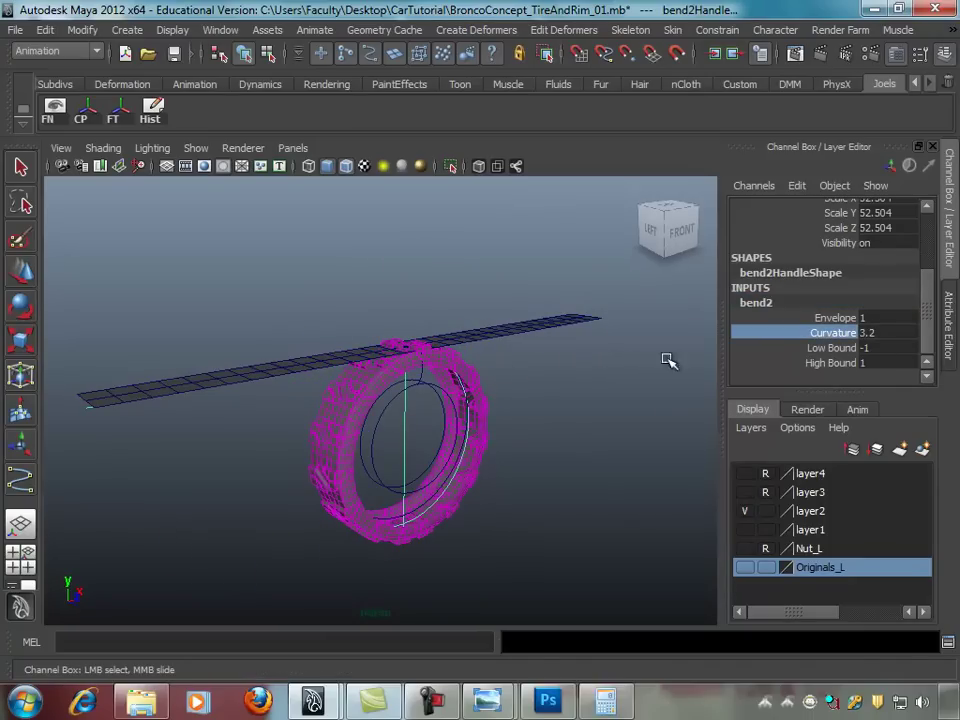
{"action": "double_click", "coordinate": [870, 333]}
{"action": "type", "text": "3"}
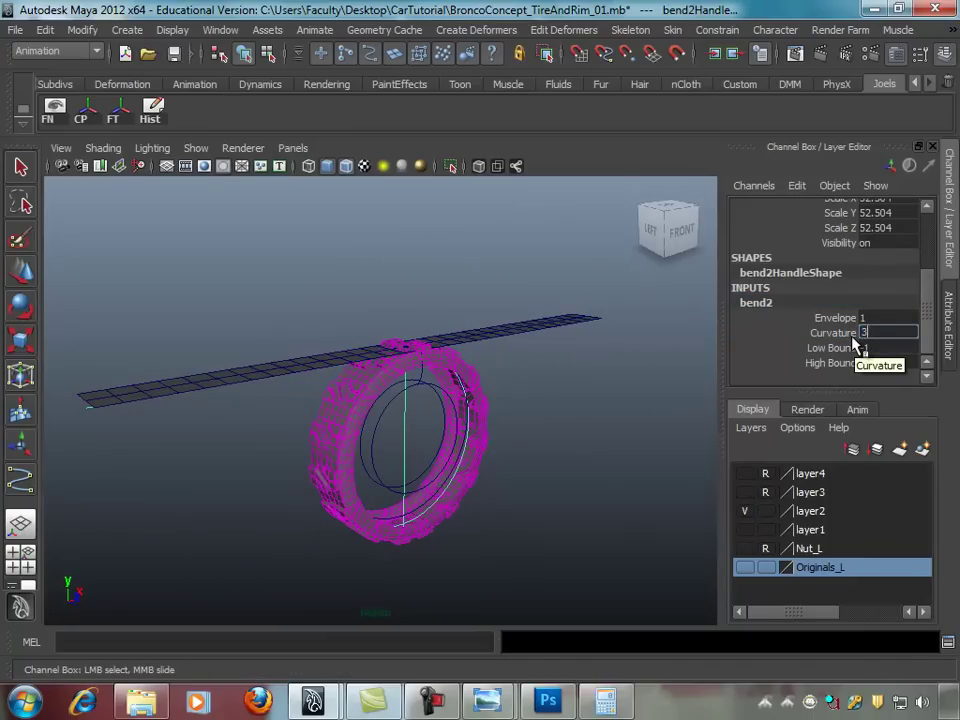
{"action": "type", "text": ".141"}
Step: Commit Curvature 3.141 and orbit around the closed tire to inspect the tread blocks
{"action": "key", "text": "Return"}
{"action": "mouse_move", "coordinate": [467, 538]}
{"action": "left_mouse_down", "text": "alt"}
{"action": "mouse_move", "coordinate": [505, 421]}
{"action": "mouse_move", "coordinate": [461, 429]}
{"action": "mouse_move", "coordinate": [476, 379]}
{"action": "mouse_move", "coordinate": [418, 476]}
{"action": "left_mouse_up", "text": "alt"}
{"action": "mouse_move", "coordinate": [418, 476]}
{"action": "right_mouse_down", "text": "alt"}
{"action": "mouse_move", "coordinate": [593, 519]}
{"action": "mouse_move", "coordinate": [566, 439]}
{"action": "mouse_move", "coordinate": [476, 476]}
{"action": "right_mouse_up", "text": "alt"}
{"action": "mouse_move", "coordinate": [476, 476]}
{"action": "left_mouse_down", "text": "alt"}
{"action": "mouse_move", "coordinate": [407, 465]}
{"action": "mouse_move", "coordinate": [555, 493]}
{"action": "mouse_move", "coordinate": [460, 453]}
{"action": "left_mouse_up", "text": "alt"}
{"action": "right_click_drag", "start_coordinate": [460, 453], "coordinate": [601, 456], "text": "alt"}
{"action": "left_click_drag", "start_coordinate": [601, 456], "coordinate": [587, 492], "text": "alt"}
{"action": "mouse_move", "coordinate": [587, 492]}
{"action": "right_mouse_down", "text": "alt"}
{"action": "mouse_move", "coordinate": [548, 446]}
{"action": "mouse_move", "coordinate": [381, 446]}
{"action": "mouse_move", "coordinate": [639, 471]}
{"action": "right_mouse_up", "text": "alt"}
{"action": "left_click_drag", "start_coordinate": [639, 471], "coordinate": [590, 440], "text": "alt"}
{"action": "mouse_move", "coordinate": [458, 436]}
{"action": "left_mouse_down", "text": "alt"}
{"action": "mouse_move", "coordinate": [476, 409]}
{"action": "mouse_move", "coordinate": [590, 420]}
{"action": "left_mouse_up", "text": "alt"}
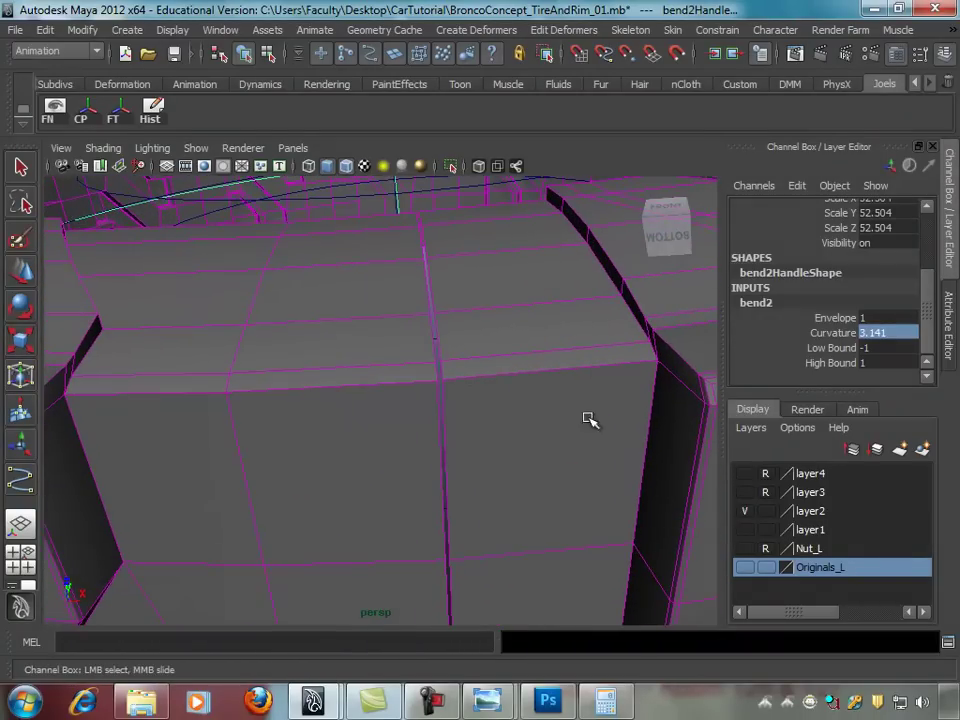
{"action": "right_click_drag", "start_coordinate": [518, 419], "coordinate": [493, 418], "text": "alt"}
{"action": "left_click_drag", "start_coordinate": [493, 418], "coordinate": [488, 430], "text": "alt"}
Step: Zoom out to view the whole tire ring from above and deselect it
{"action": "scroll", "coordinate": [512, 437], "scroll_direction": "up", "scroll_amount": 3}
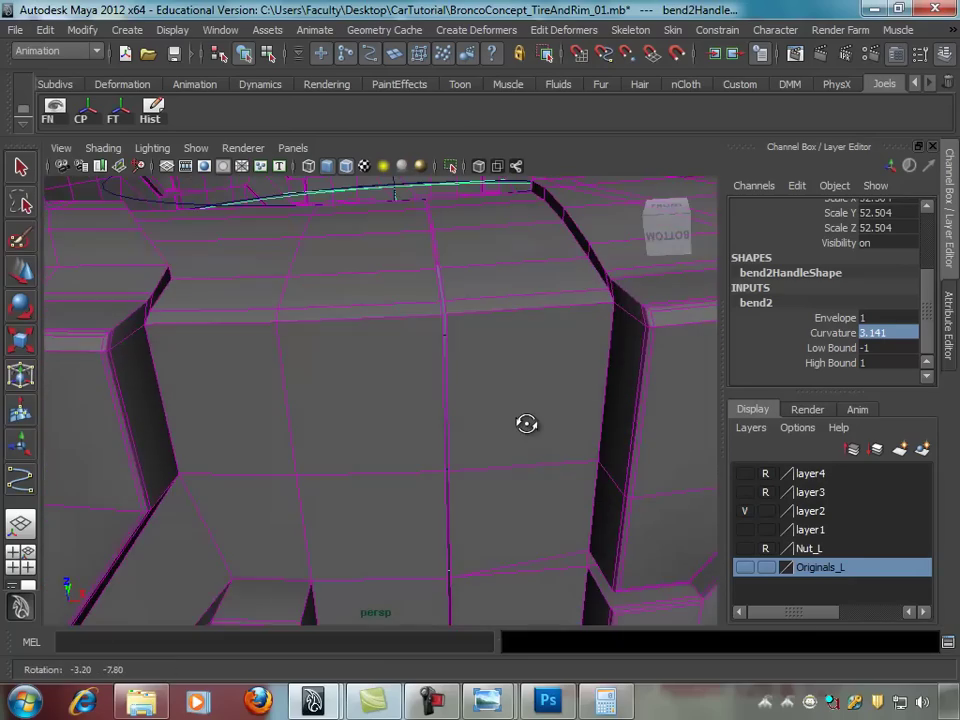
{"action": "scroll", "coordinate": [525, 431], "scroll_direction": "down", "scroll_amount": 2}
{"action": "scroll", "coordinate": [536, 439], "scroll_direction": "down", "scroll_amount": 2}
{"action": "scroll", "coordinate": [424, 450], "scroll_direction": "down", "scroll_amount": 2}
{"action": "mouse_move", "coordinate": [424, 450]}
{"action": "left_mouse_down", "text": "alt"}
{"action": "mouse_move", "coordinate": [510, 433]}
{"action": "mouse_move", "coordinate": [469, 491]}
{"action": "mouse_move", "coordinate": [521, 523]}
{"action": "mouse_move", "coordinate": [632, 523]}
{"action": "mouse_move", "coordinate": [641, 534]}
{"action": "mouse_move", "coordinate": [677, 523]}
{"action": "mouse_move", "coordinate": [421, 517]}
{"action": "mouse_move", "coordinate": [399, 493]}
{"action": "mouse_move", "coordinate": [461, 536]}
{"action": "mouse_move", "coordinate": [497, 525]}
{"action": "mouse_move", "coordinate": [430, 474]}
{"action": "mouse_move", "coordinate": [435, 497]}
{"action": "mouse_move", "coordinate": [512, 514]}
{"action": "mouse_move", "coordinate": [506, 493]}
{"action": "mouse_move", "coordinate": [437, 484]}
{"action": "mouse_move", "coordinate": [403, 495]}
{"action": "mouse_move", "coordinate": [508, 506]}
{"action": "mouse_move", "coordinate": [553, 499]}
{"action": "mouse_move", "coordinate": [575, 486]}
{"action": "mouse_move", "coordinate": [516, 484]}
{"action": "mouse_move", "coordinate": [516, 476]}
{"action": "mouse_move", "coordinate": [555, 474]}
{"action": "mouse_move", "coordinate": [529, 479]}
{"action": "mouse_move", "coordinate": [568, 480]}
{"action": "mouse_move", "coordinate": [568, 491]}
{"action": "mouse_move", "coordinate": [609, 450]}
{"action": "left_mouse_up", "text": "alt"}
{"action": "left_click", "coordinate": [575, 486]}
{"action": "middle_click_drag", "start_coordinate": [609, 450], "coordinate": [589, 444], "text": "alt"}
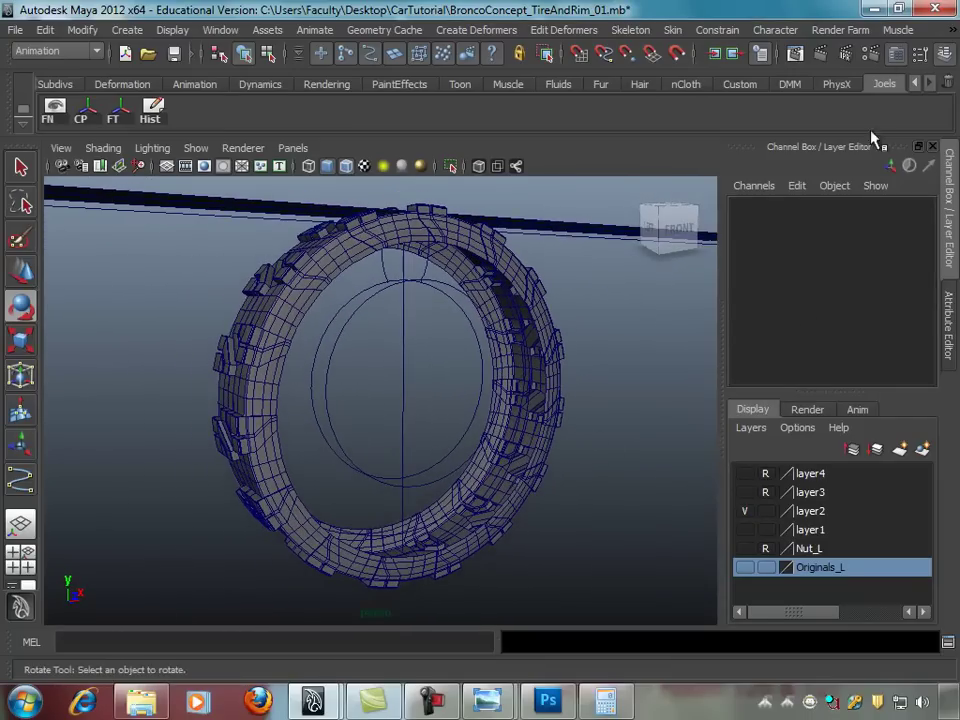
Step: Render a test frame of the tire ring, then minimize the Render View
{"action": "left_click", "coordinate": [714, 54]}
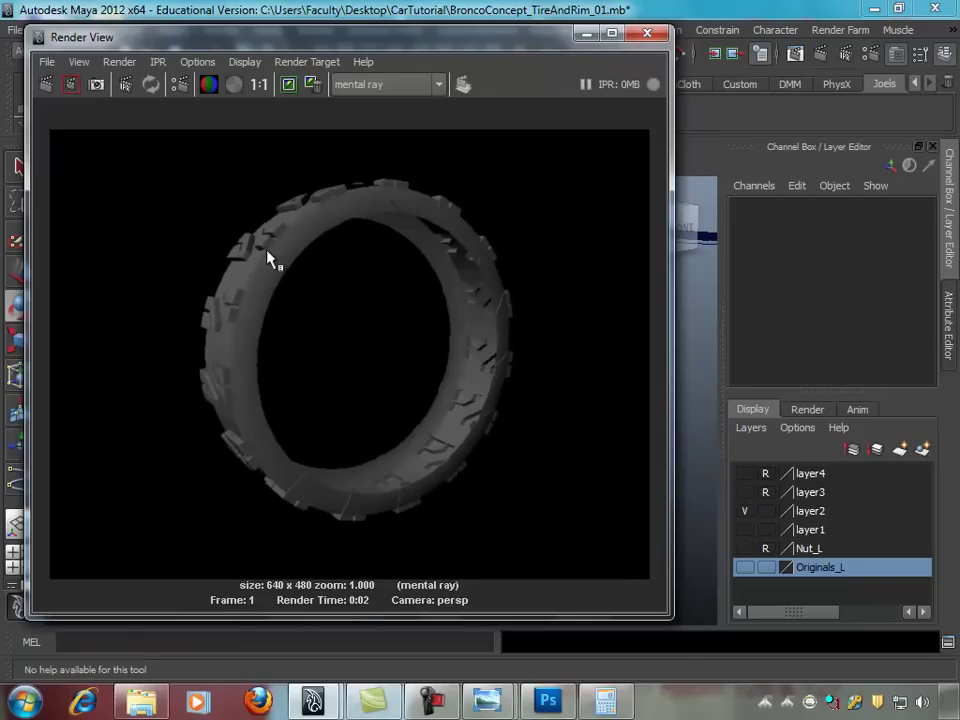
{"action": "left_click", "coordinate": [587, 34]}
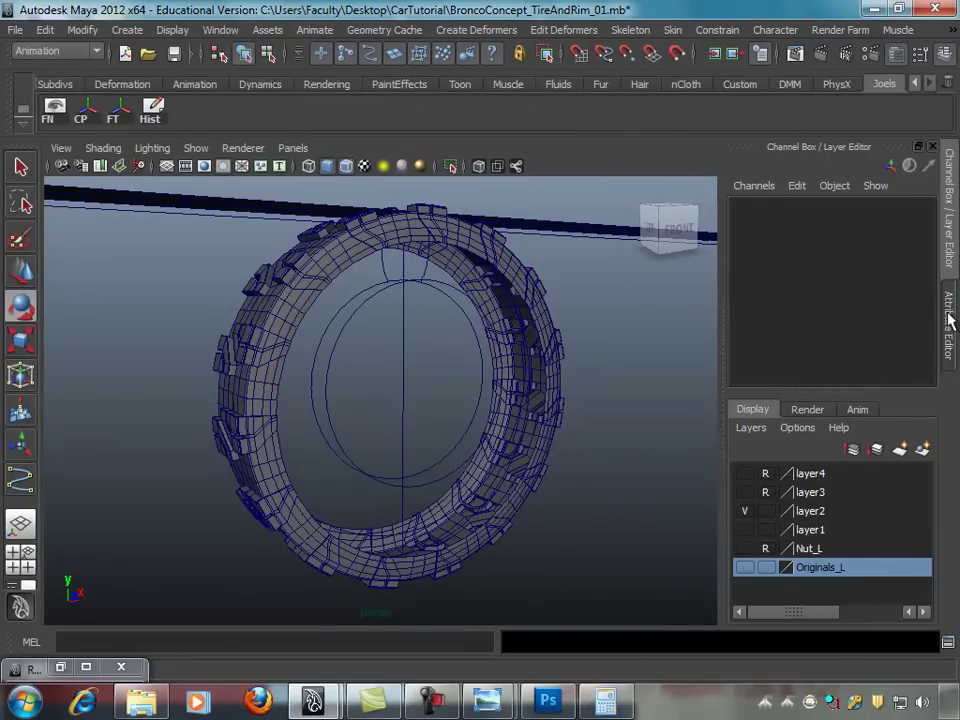
Step: Tumble around the tire ring and select curve2 inside the rim
{"action": "mouse_move", "coordinate": [700, 336]}
{"action": "left_mouse_down", "text": "alt"}
{"action": "mouse_move", "coordinate": [572, 339]}
{"action": "mouse_move", "coordinate": [590, 366]}
{"action": "left_mouse_up", "text": "alt"}
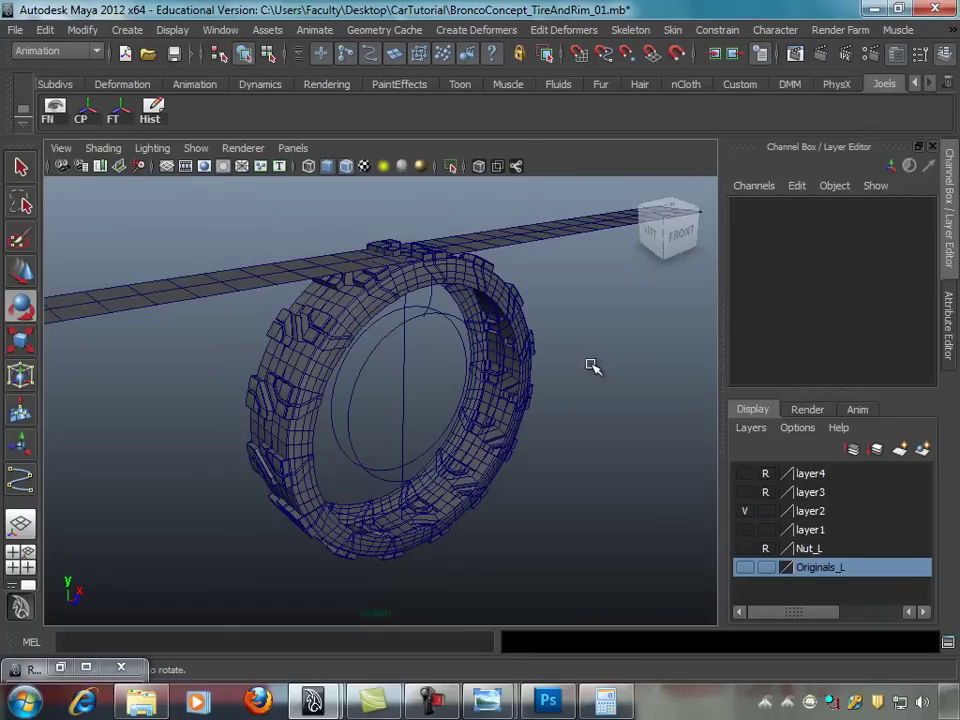
{"action": "mouse_move", "coordinate": [590, 366]}
{"action": "left_mouse_down", "text": "alt"}
{"action": "mouse_move", "coordinate": [609, 349]}
{"action": "mouse_move", "coordinate": [574, 364]}
{"action": "mouse_move", "coordinate": [465, 328]}
{"action": "mouse_move", "coordinate": [490, 338]}
{"action": "left_mouse_up", "text": "alt"}
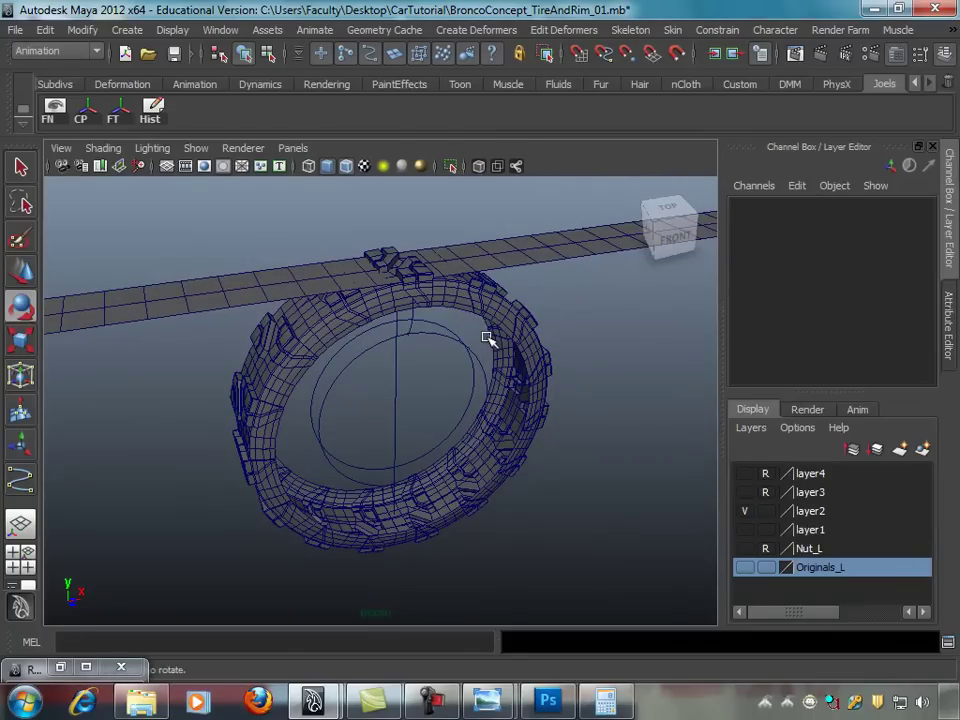
{"action": "mouse_move", "coordinate": [508, 343]}
{"action": "left_mouse_down", "text": "alt"}
{"action": "mouse_move", "coordinate": [499, 319]}
{"action": "mouse_move", "coordinate": [596, 324]}
{"action": "mouse_move", "coordinate": [600, 297]}
{"action": "mouse_move", "coordinate": [810, 306]}
{"action": "mouse_move", "coordinate": [502, 330]}
{"action": "mouse_move", "coordinate": [583, 332]}
{"action": "mouse_move", "coordinate": [364, 336]}
{"action": "mouse_move", "coordinate": [445, 316]}
{"action": "mouse_move", "coordinate": [414, 294]}
{"action": "mouse_move", "coordinate": [401, 298]}
{"action": "mouse_move", "coordinate": [480, 302]}
{"action": "mouse_move", "coordinate": [429, 327]}
{"action": "mouse_move", "coordinate": [358, 315]}
{"action": "mouse_move", "coordinate": [480, 294]}
{"action": "mouse_move", "coordinate": [467, 285]}
{"action": "mouse_move", "coordinate": [348, 291]}
{"action": "left_mouse_up", "text": "alt"}
{"action": "right_click_drag", "start_coordinate": [348, 291], "coordinate": [486, 362], "text": "alt"}
{"action": "mouse_move", "coordinate": [486, 362]}
{"action": "left_mouse_down", "text": "alt"}
{"action": "mouse_move", "coordinate": [364, 351]}
{"action": "mouse_move", "coordinate": [317, 324]}
{"action": "left_mouse_up", "text": "alt"}
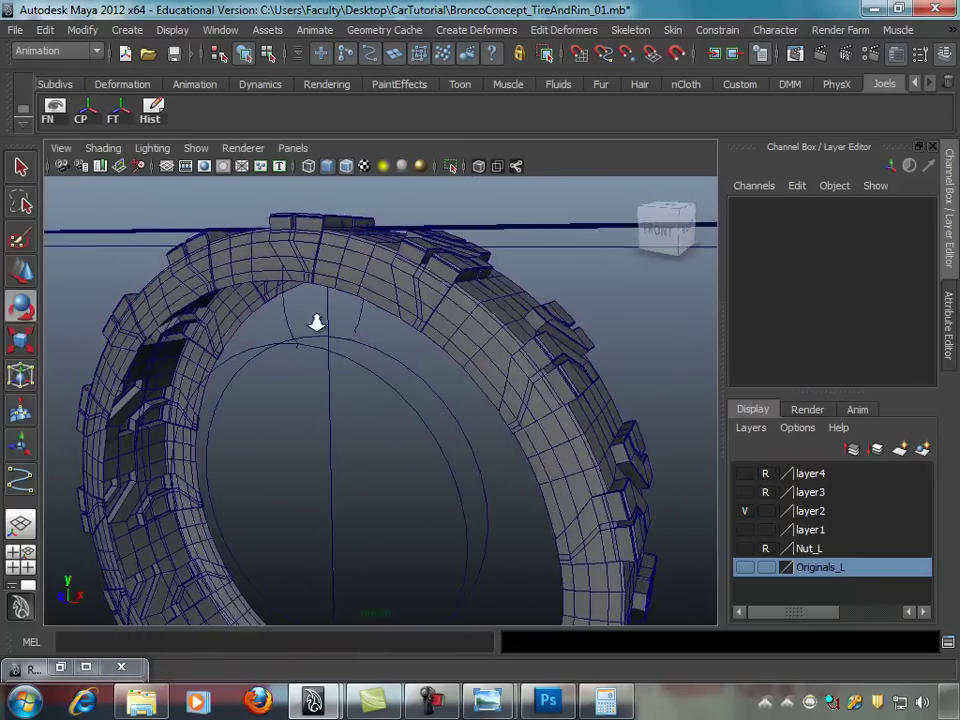
{"action": "right_click_drag", "start_coordinate": [317, 324], "coordinate": [421, 331], "text": "alt"}
{"action": "mouse_move", "coordinate": [421, 331]}
{"action": "left_mouse_down", "text": "alt"}
{"action": "mouse_move", "coordinate": [395, 307]}
{"action": "mouse_move", "coordinate": [514, 259]}
{"action": "mouse_move", "coordinate": [420, 270]}
{"action": "left_mouse_up", "text": "alt"}
{"action": "left_click", "coordinate": [345, 273]}
{"action": "key", "text": "e"}
Step: Undo the Bend deformer's effect so the tread strip lies flat again
{"action": "mouse_move", "coordinate": [343, 270]}
{"action": "left_mouse_down", "text": "alt"}
{"action": "mouse_move", "coordinate": [380, 271]}
{"action": "mouse_move", "coordinate": [381, 259]}
{"action": "mouse_move", "coordinate": [369, 270]}
{"action": "left_mouse_up", "text": "alt"}
{"action": "mouse_move", "coordinate": [446, 244]}
{"action": "left_mouse_down", "text": "alt"}
{"action": "mouse_move", "coordinate": [355, 255]}
{"action": "mouse_move", "coordinate": [418, 279]}
{"action": "mouse_move", "coordinate": [518, 276]}
{"action": "left_mouse_up", "text": "alt"}
{"action": "mouse_move", "coordinate": [487, 320]}
{"action": "left_mouse_down", "text": "alt"}
{"action": "mouse_move", "coordinate": [531, 326]}
{"action": "mouse_move", "coordinate": [542, 311]}
{"action": "mouse_move", "coordinate": [460, 283]}
{"action": "mouse_move", "coordinate": [467, 306]}
{"action": "mouse_move", "coordinate": [392, 306]}
{"action": "mouse_move", "coordinate": [259, 257]}
{"action": "left_mouse_up", "text": "alt"}
{"action": "scroll", "coordinate": [490, 310], "scroll_direction": "up", "scroll_amount": 3}
{"action": "scroll", "coordinate": [465, 296], "scroll_direction": "down", "scroll_amount": 1}
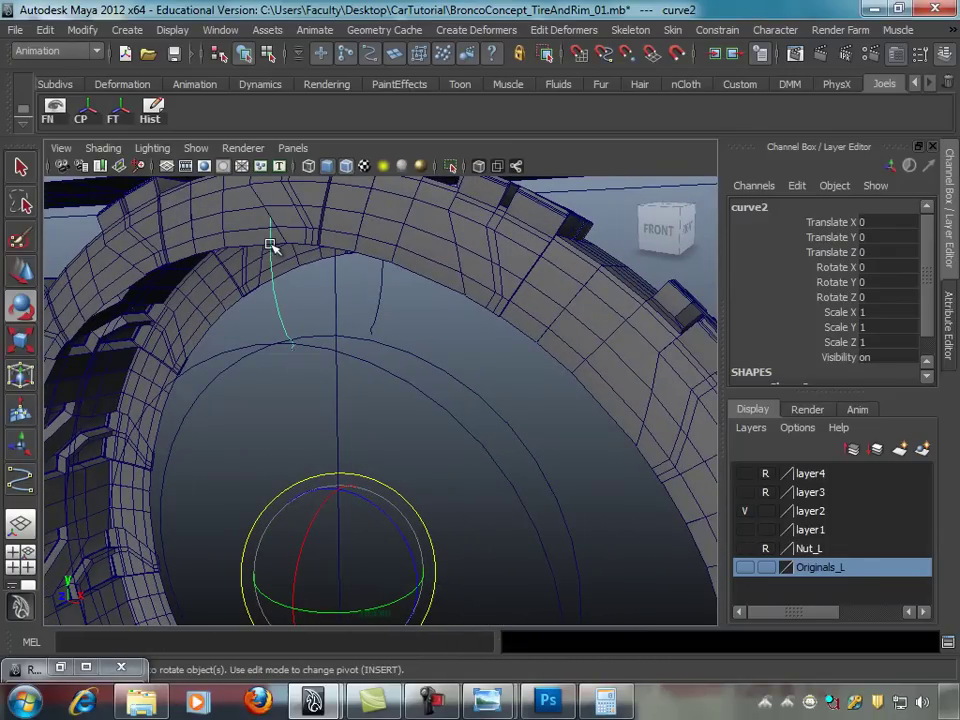
{"action": "mouse_move", "coordinate": [449, 310]}
{"action": "left_mouse_down", "text": "alt"}
{"action": "mouse_move", "coordinate": [426, 285]}
{"action": "mouse_move", "coordinate": [310, 253]}
{"action": "left_mouse_up", "text": "alt"}
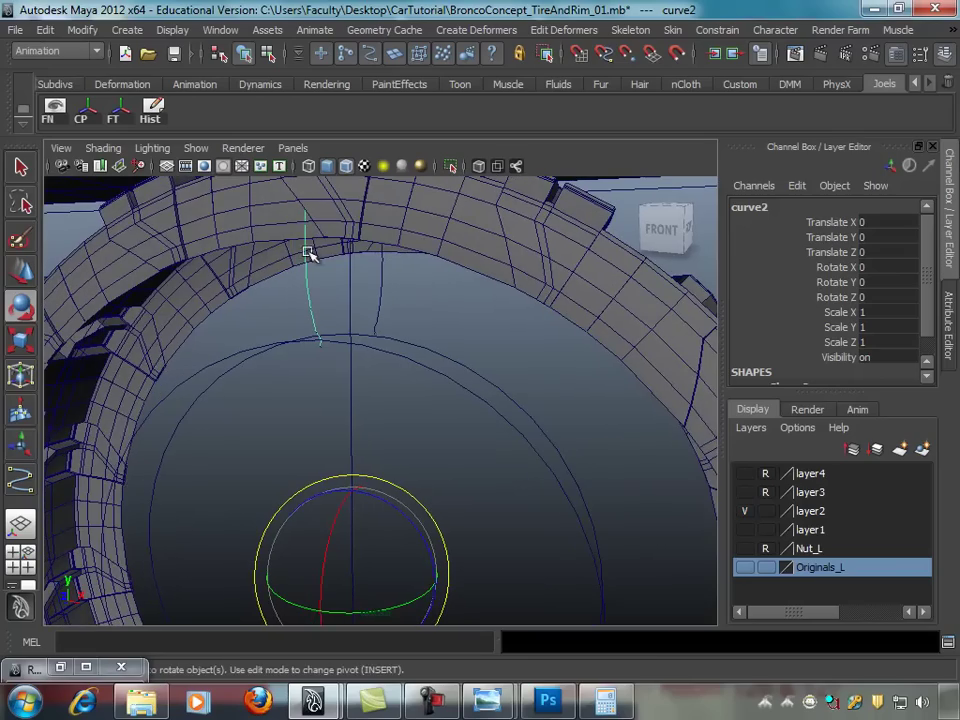
{"action": "mouse_move", "coordinate": [506, 356]}
{"action": "left_mouse_down", "text": "alt"}
{"action": "mouse_move", "coordinate": [544, 364]}
{"action": "mouse_move", "coordinate": [568, 356]}
{"action": "mouse_move", "coordinate": [320, 324]}
{"action": "mouse_move", "coordinate": [403, 336]}
{"action": "mouse_move", "coordinate": [375, 343]}
{"action": "mouse_move", "coordinate": [384, 289]}
{"action": "mouse_move", "coordinate": [565, 350]}
{"action": "mouse_move", "coordinate": [467, 296]}
{"action": "left_mouse_up", "text": "alt"}
{"action": "key", "text": "ctrl+z"}
{"action": "key", "text": "ctrl+z"}
{"action": "key", "text": "ctrl+z"}
{"action": "key", "text": "ctrl+z"}
{"action": "mouse_move", "coordinate": [534, 371]}
{"action": "left_mouse_down", "text": "alt"}
{"action": "mouse_move", "coordinate": [508, 379]}
{"action": "mouse_move", "coordinate": [575, 401]}
{"action": "left_mouse_up", "text": "alt"}
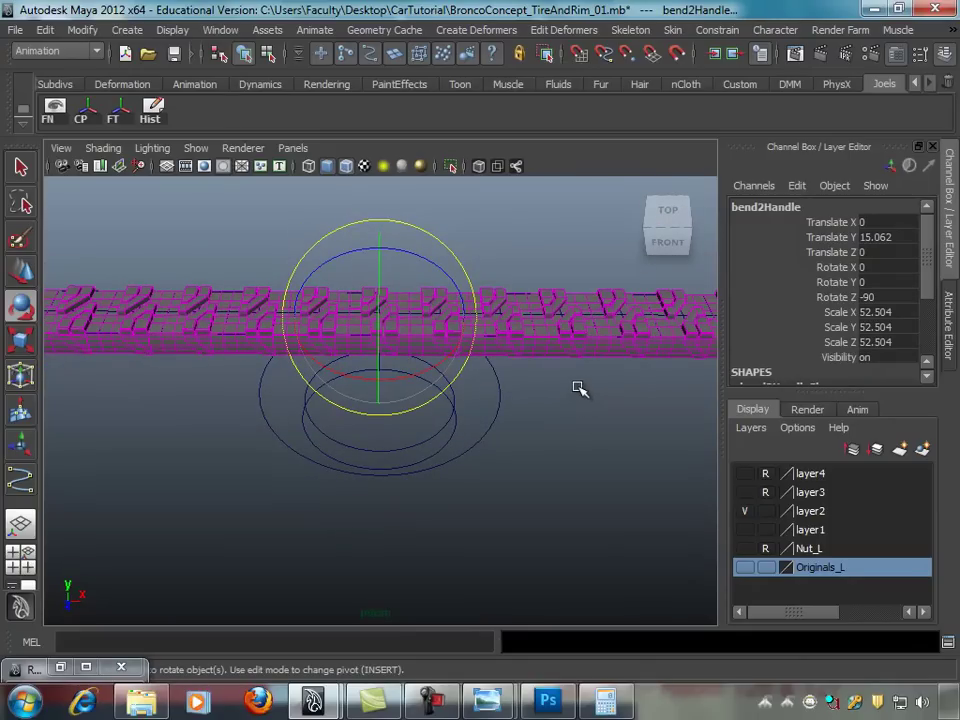
Step: Select bend2, switch to the top view, and put polySurface22 into vertex mode
{"action": "left_click", "coordinate": [514, 290]}
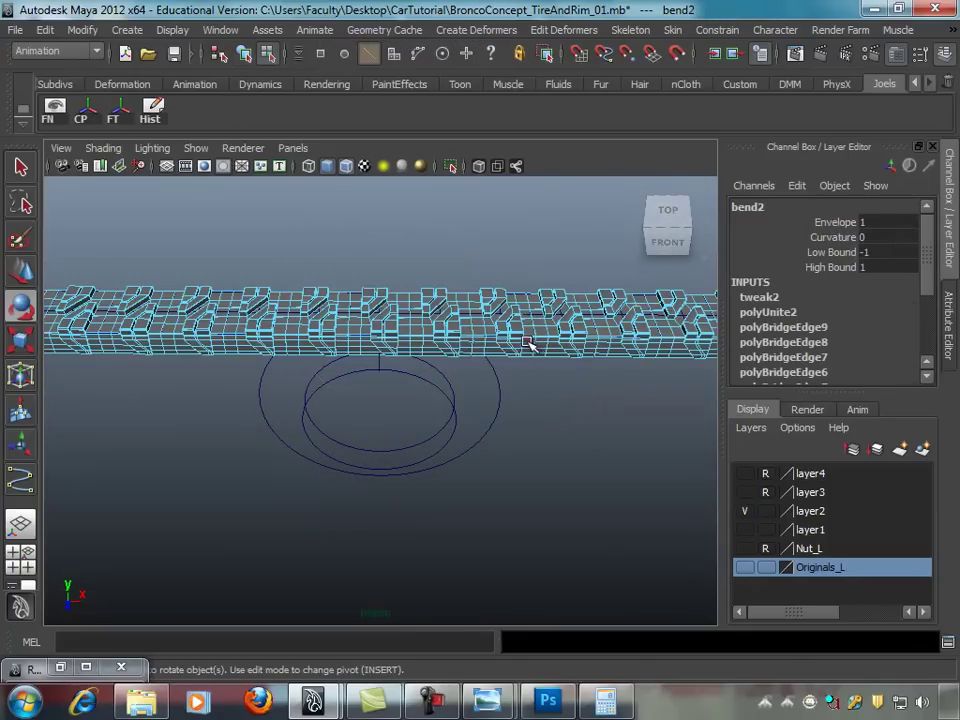
{"action": "key", "text": "space"}
{"action": "key", "text": "space"}
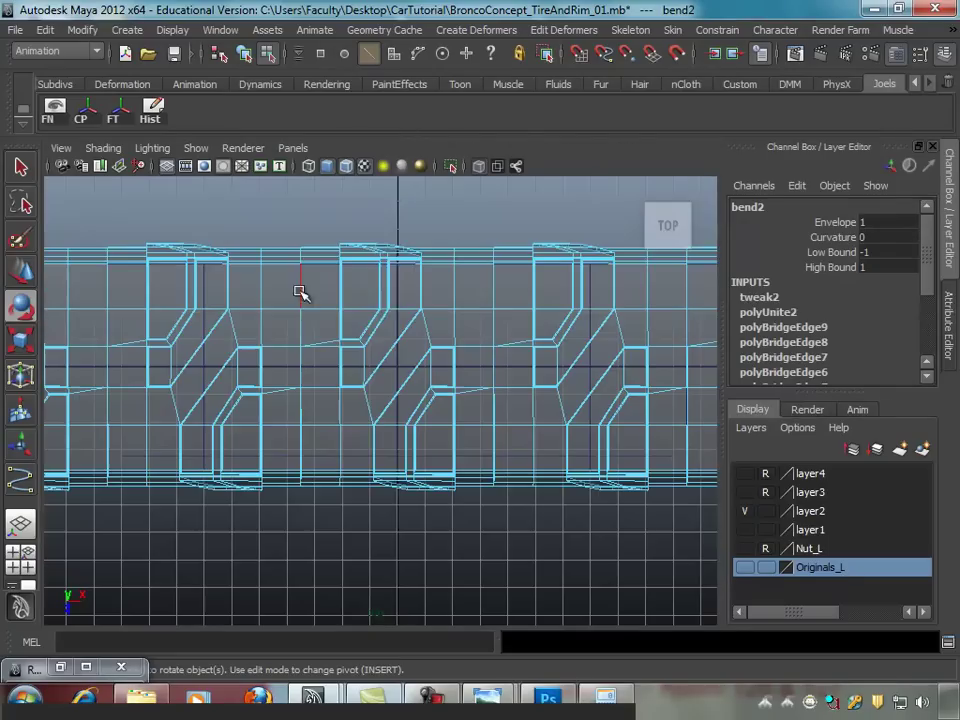
{"action": "mouse_move", "coordinate": [270, 325]}
{"action": "middle_mouse_down", "text": "alt"}
{"action": "mouse_move", "coordinate": [594, 281]}
{"action": "mouse_move", "coordinate": [707, 311]}
{"action": "mouse_move", "coordinate": [450, 308]}
{"action": "middle_mouse_up", "text": "alt"}
{"action": "left_click", "coordinate": [450, 308]}
{"action": "right_click_drag", "start_coordinate": [408, 263], "coordinate": [369, 261]}
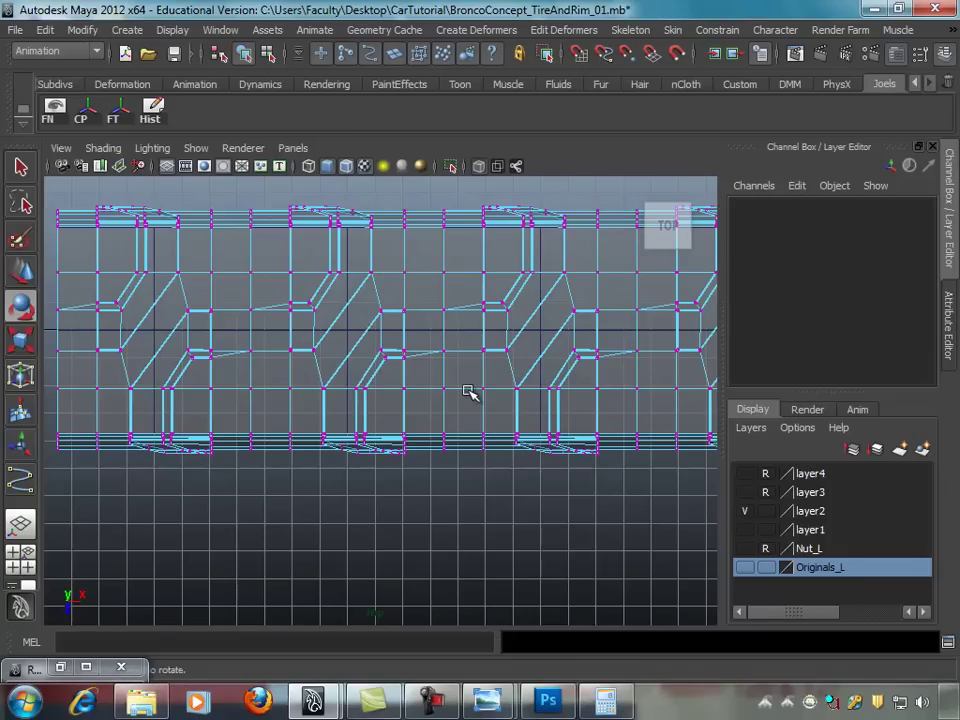
Step: Zoom in and marquee-select one seam vertex column, centring it in view
{"action": "scroll", "coordinate": [266, 309], "scroll_direction": "up", "scroll_amount": 1}
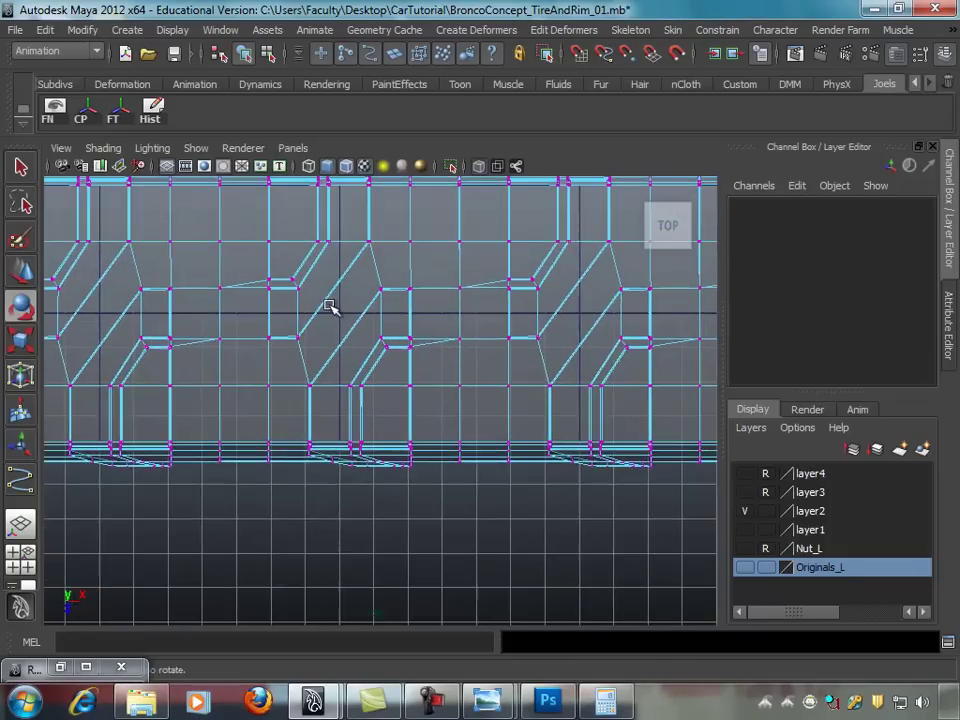
{"action": "scroll", "coordinate": [400, 335], "scroll_direction": "up", "scroll_amount": 1}
{"action": "scroll", "coordinate": [467, 350], "scroll_direction": "up", "scroll_amount": 1}
{"action": "scroll", "coordinate": [330, 355], "scroll_direction": "up", "scroll_amount": 1}
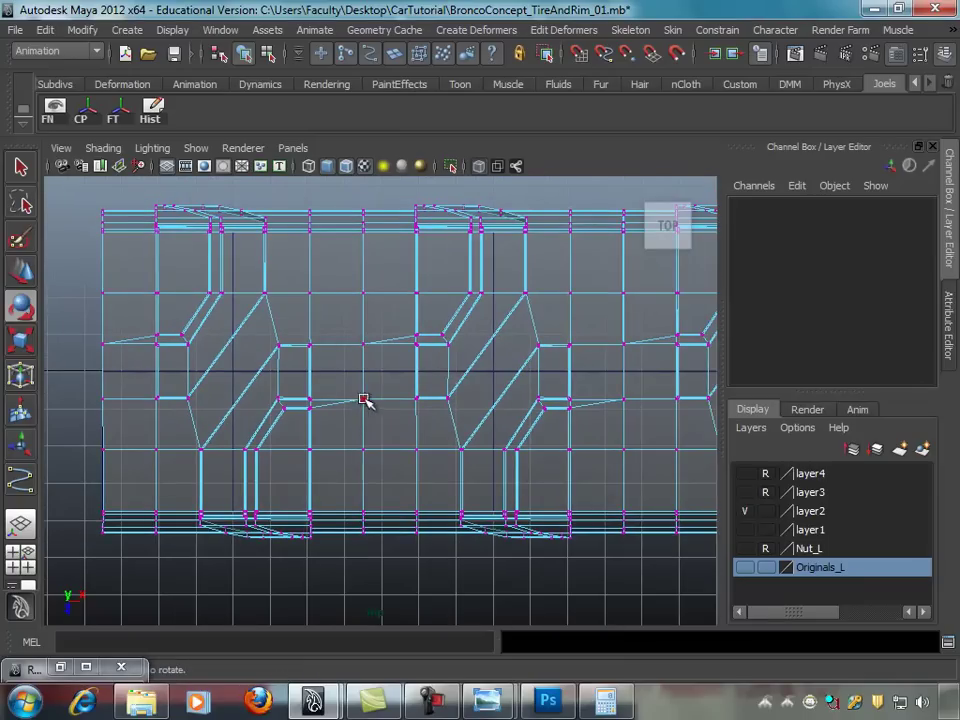
{"action": "scroll", "coordinate": [430, 376], "scroll_direction": "up", "scroll_amount": 1}
{"action": "scroll", "coordinate": [460, 395], "scroll_direction": "up", "scroll_amount": 1}
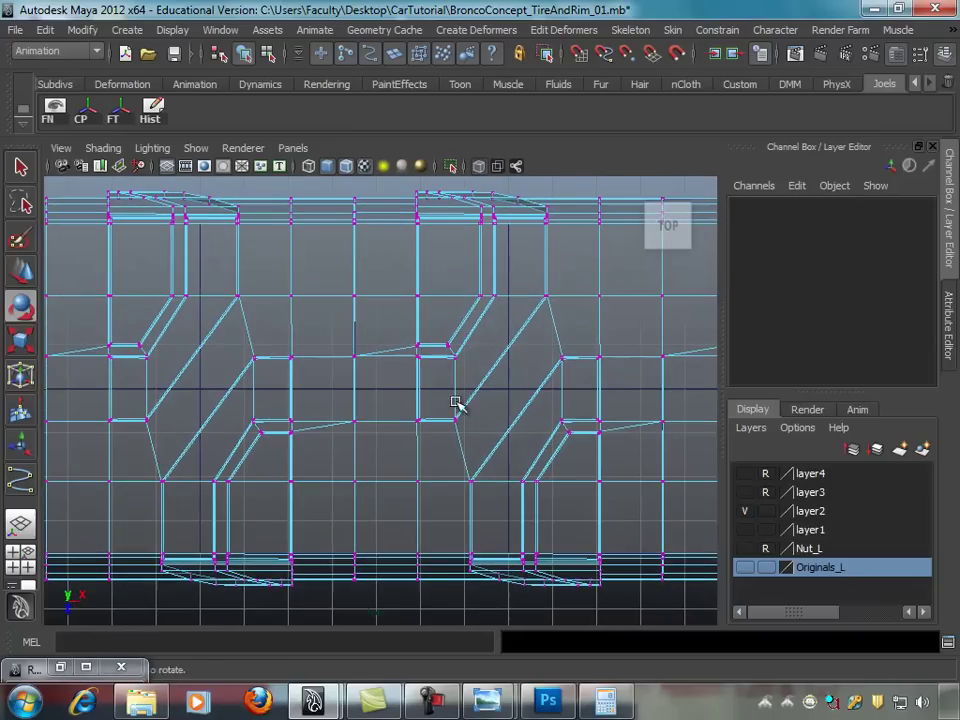
{"action": "left_click_drag", "start_coordinate": [332, 182], "coordinate": [390, 619]}
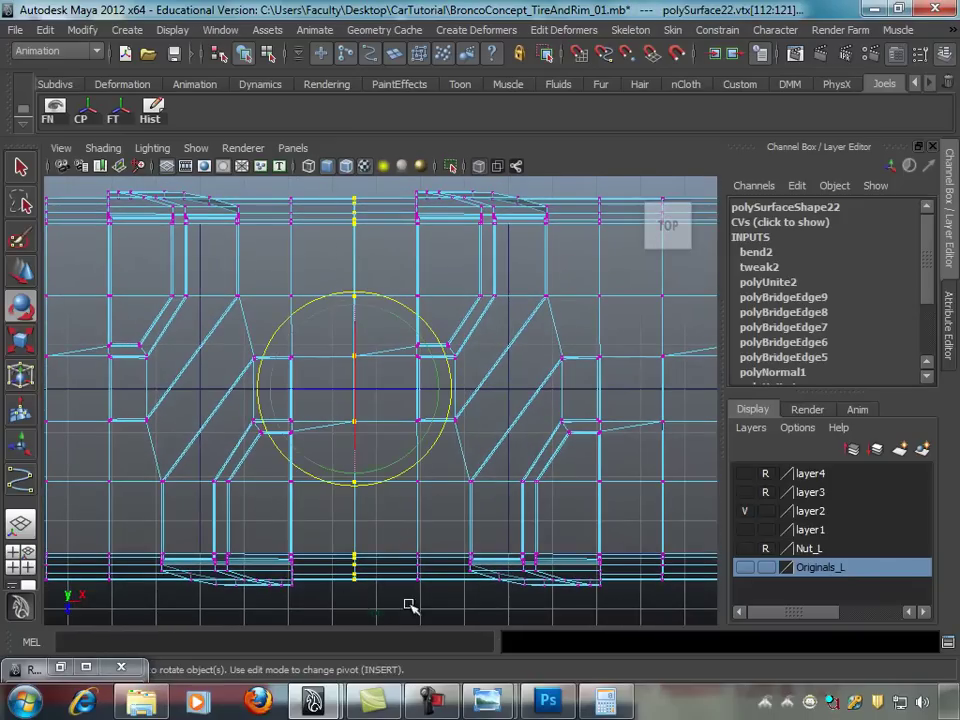
{"action": "scroll", "coordinate": [551, 514], "scroll_direction": "up", "scroll_amount": 1}
{"action": "scroll", "coordinate": [440, 508], "scroll_direction": "up", "scroll_amount": 1}
{"action": "scroll", "coordinate": [400, 504], "scroll_direction": "up", "scroll_amount": 2}
{"action": "scroll", "coordinate": [304, 493], "scroll_direction": "up", "scroll_amount": 1}
{"action": "scroll", "coordinate": [497, 531], "scroll_direction": "up", "scroll_amount": 3}
{"action": "scroll", "coordinate": [432, 527], "scroll_direction": "down", "scroll_amount": 2}
{"action": "scroll", "coordinate": [467, 505], "scroll_direction": "up", "scroll_amount": 1}
{"action": "middle_click_drag", "start_coordinate": [418, 501], "coordinate": [469, 484], "text": "alt"}
{"action": "scroll", "coordinate": [537, 478], "scroll_direction": "up", "scroll_amount": 1}
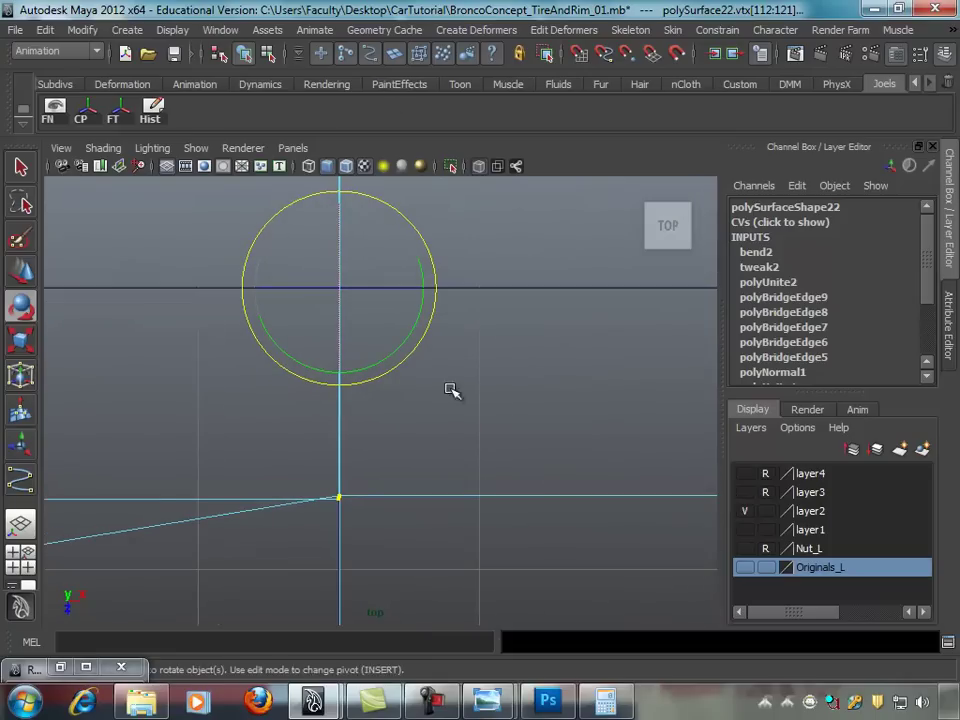
{"action": "scroll", "coordinate": [454, 386], "scroll_direction": "up", "scroll_amount": 1}
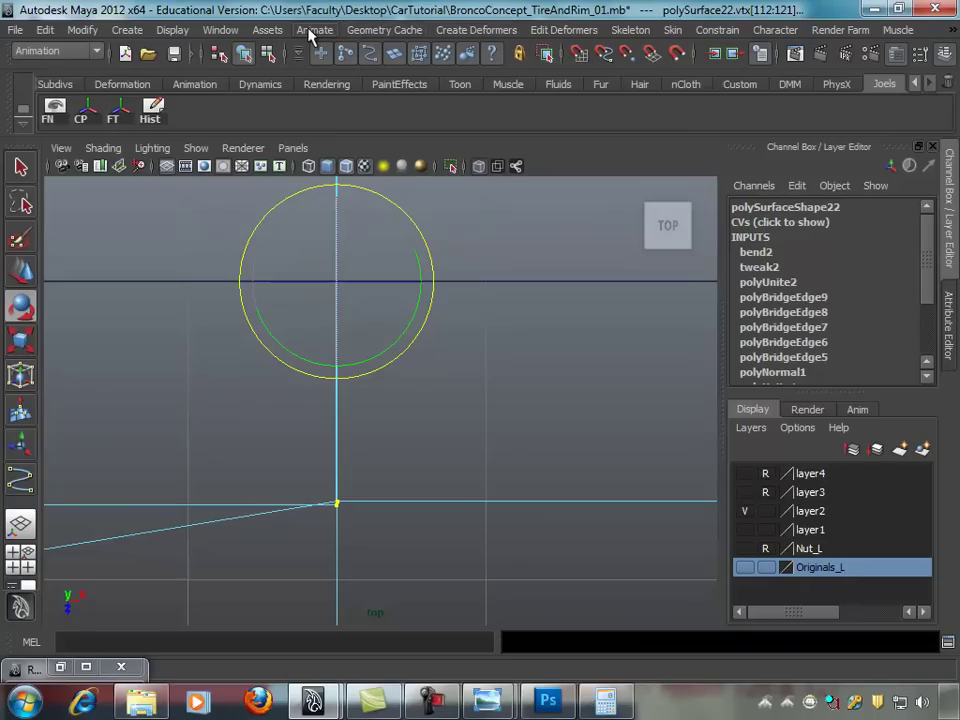
Step: Switch to the Polygons menu set and apply Edit Mesh > Merge with Threshold 0.05
{"action": "left_click", "coordinate": [55, 51]}
{"action": "left_click", "coordinate": [40, 79]}
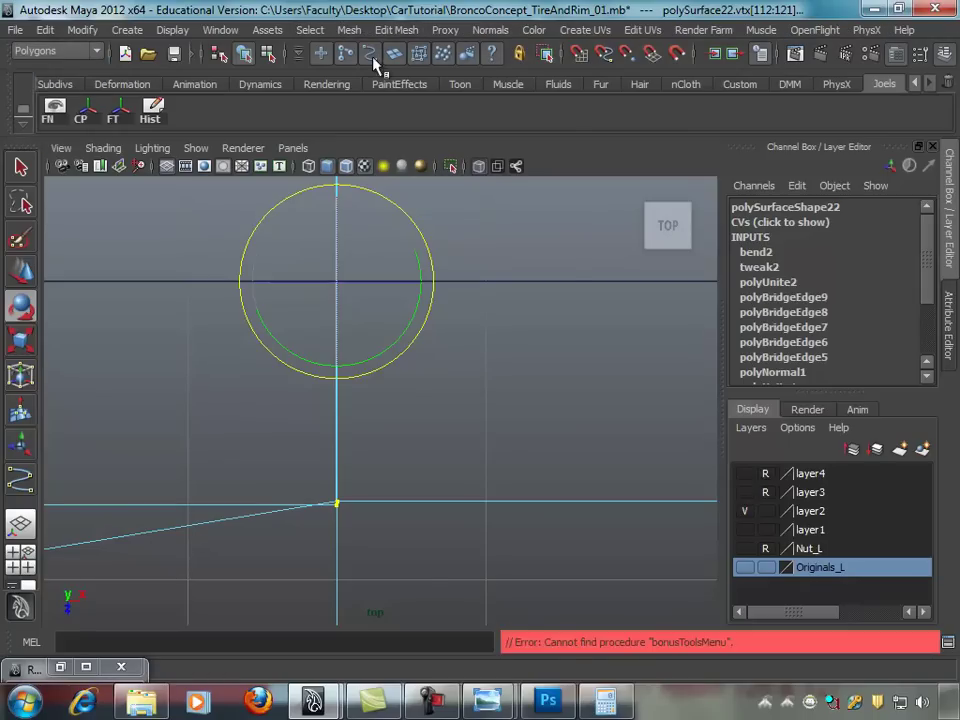
{"action": "left_click", "coordinate": [395, 30]}
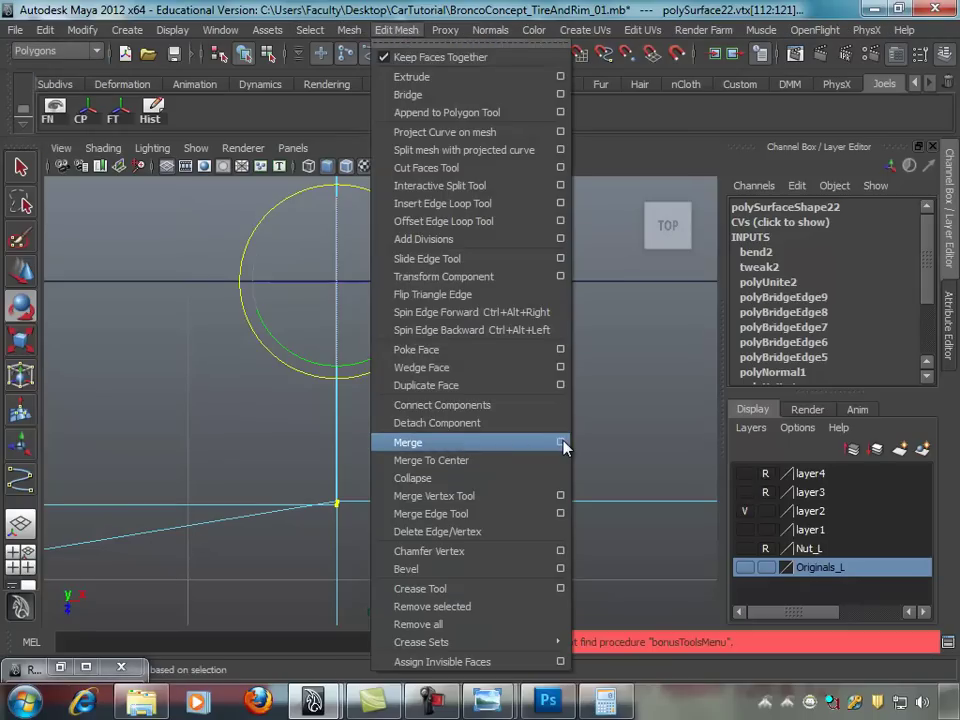
{"action": "left_click", "coordinate": [561, 441]}
{"action": "mouse_move", "coordinate": [478, 76]}
{"action": "left_mouse_down"}
{"action": "mouse_move", "coordinate": [562, 62]}
{"action": "mouse_move", "coordinate": [607, 42]}
{"action": "left_mouse_up"}
{"action": "left_click", "coordinate": [596, 387]}
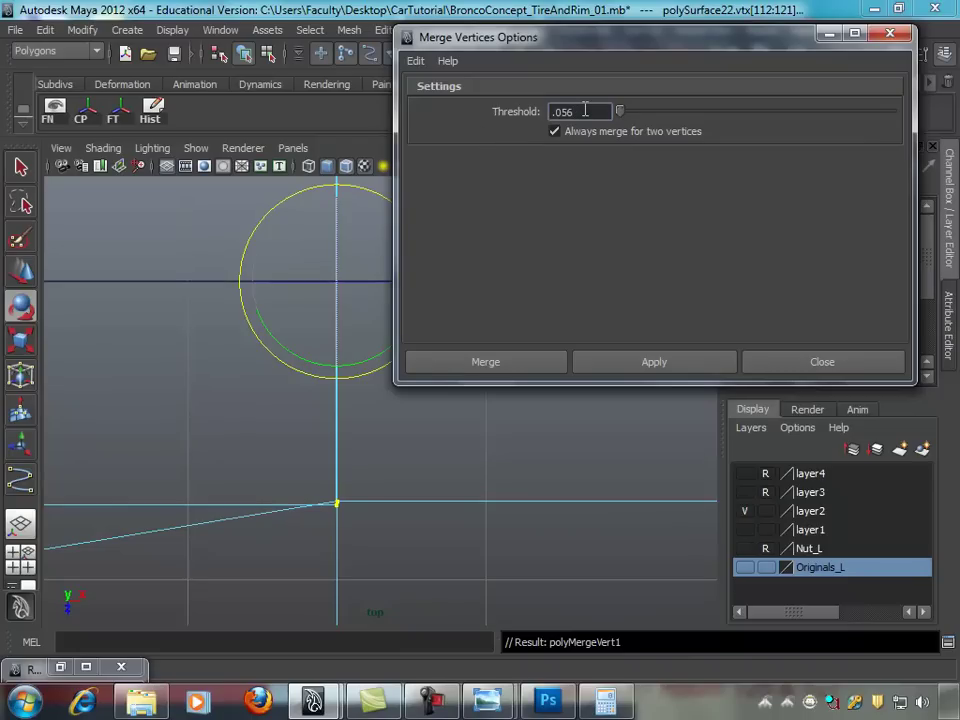
{"action": "type", "text": ".05"}
{"action": "left_click", "coordinate": [658, 364]}
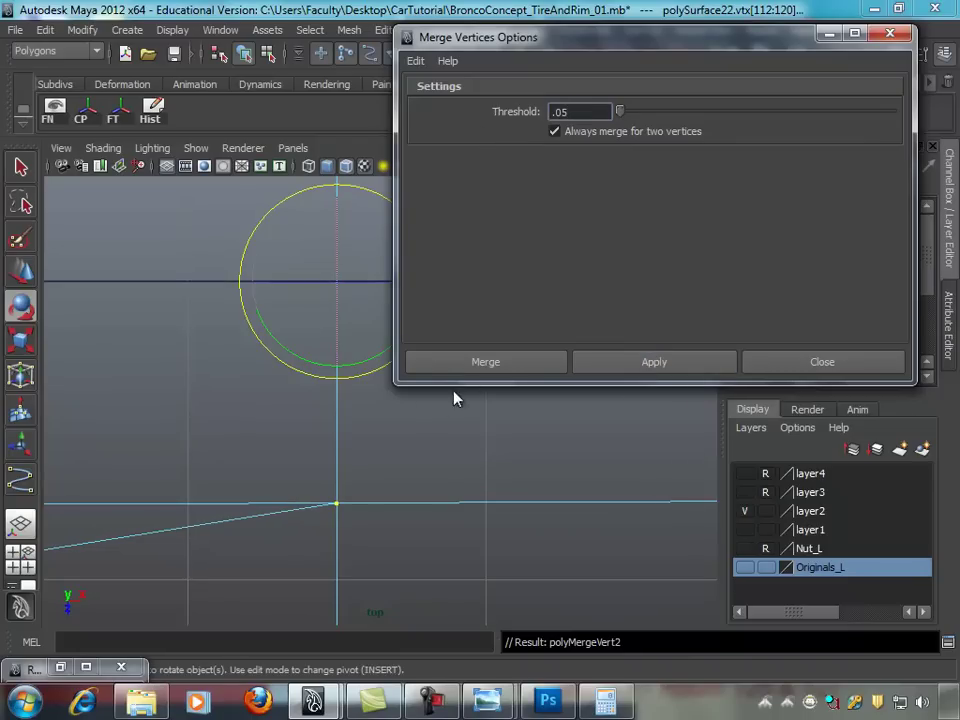
{"action": "scroll", "coordinate": [281, 439], "scroll_direction": "down", "scroll_amount": 3}
{"action": "scroll", "coordinate": [300, 476], "scroll_direction": "down", "scroll_amount": 3}
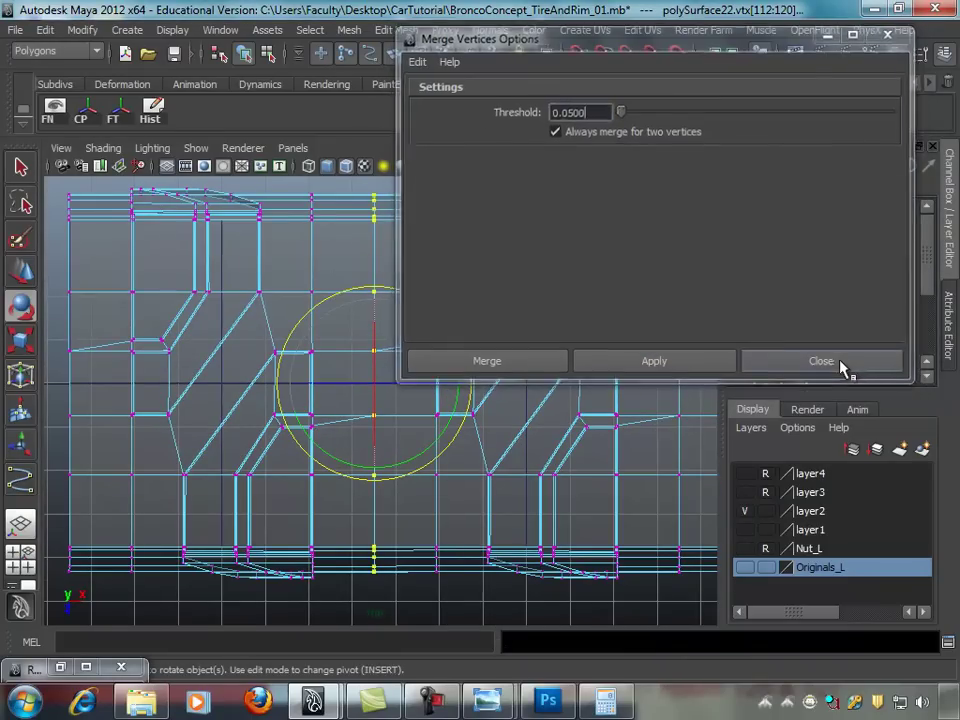
{"action": "left_click", "coordinate": [841, 366]}
{"action": "key", "text": "space"}
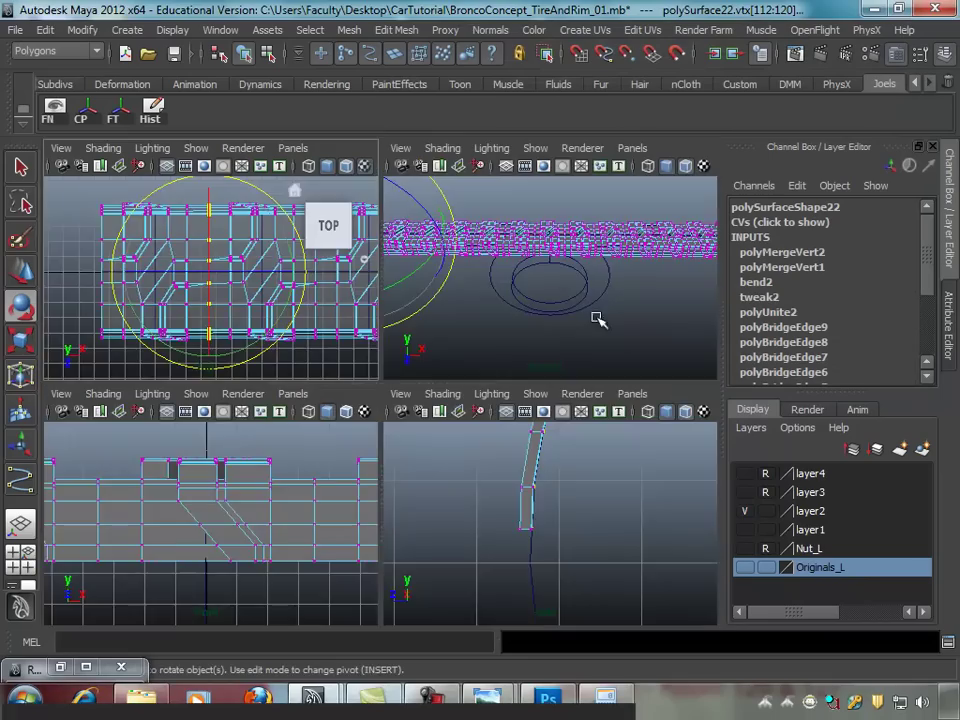
Step: Merge the first three seam vertex columns, working left along the strip
{"action": "key", "text": "space"}
{"action": "mouse_move", "coordinate": [597, 319]}
{"action": "left_mouse_down", "text": "alt"}
{"action": "mouse_move", "coordinate": [525, 311]}
{"action": "mouse_move", "coordinate": [510, 392]}
{"action": "mouse_move", "coordinate": [509, 330]}
{"action": "mouse_move", "coordinate": [478, 343]}
{"action": "mouse_move", "coordinate": [497, 411]}
{"action": "mouse_move", "coordinate": [510, 547]}
{"action": "mouse_move", "coordinate": [568, 364]}
{"action": "mouse_move", "coordinate": [513, 355]}
{"action": "mouse_move", "coordinate": [429, 315]}
{"action": "mouse_move", "coordinate": [362, 261]}
{"action": "mouse_move", "coordinate": [352, 234]}
{"action": "left_mouse_up", "text": "alt"}
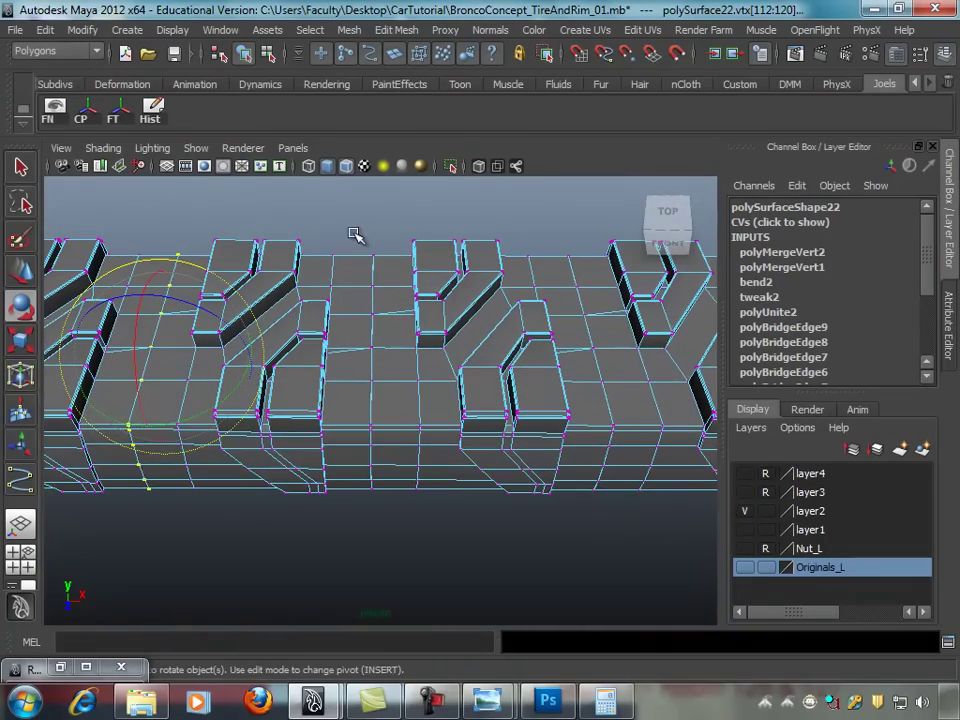
{"action": "left_click_drag", "start_coordinate": [392, 518], "coordinate": [387, 535]}
{"action": "right_click_drag", "start_coordinate": [438, 512], "coordinate": [553, 422], "text": "shift"}
{"action": "mouse_move", "coordinate": [553, 422]}
{"action": "middle_mouse_down", "text": "alt"}
{"action": "mouse_move", "coordinate": [523, 371]}
{"action": "mouse_move", "coordinate": [325, 303]}
{"action": "middle_mouse_up", "text": "alt"}
{"action": "left_click_drag", "start_coordinate": [340, 556], "coordinate": [343, 585]}
{"action": "right_click_drag", "start_coordinate": [358, 574], "coordinate": [478, 505], "text": "shift"}
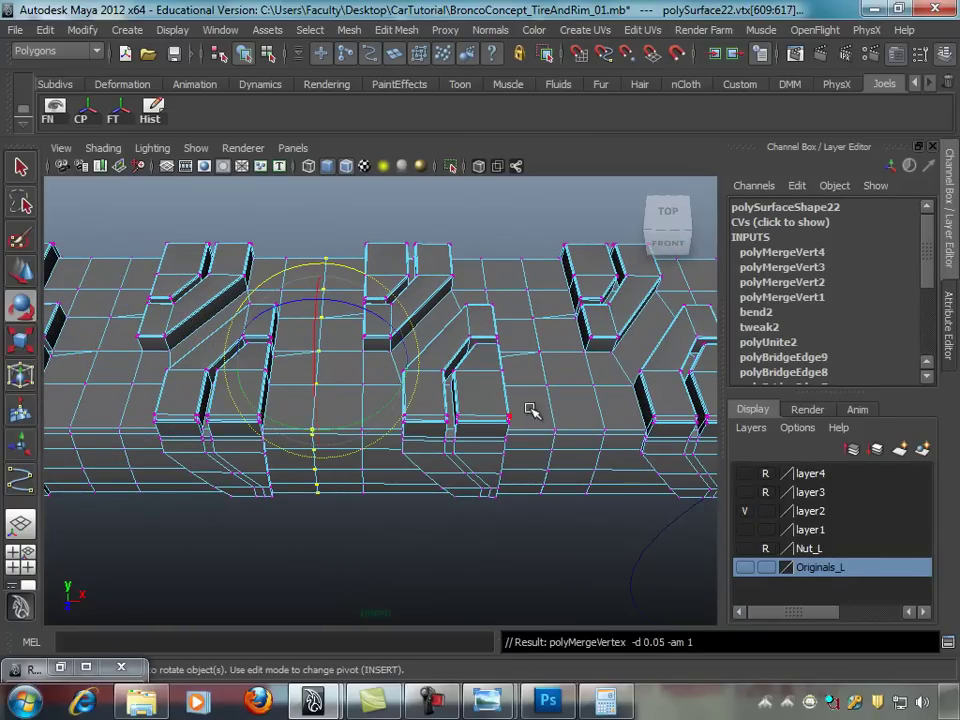
{"action": "middle_click_drag", "start_coordinate": [530, 410], "coordinate": [347, 352], "text": "alt"}
{"action": "left_click_drag", "start_coordinate": [386, 545], "coordinate": [388, 570]}
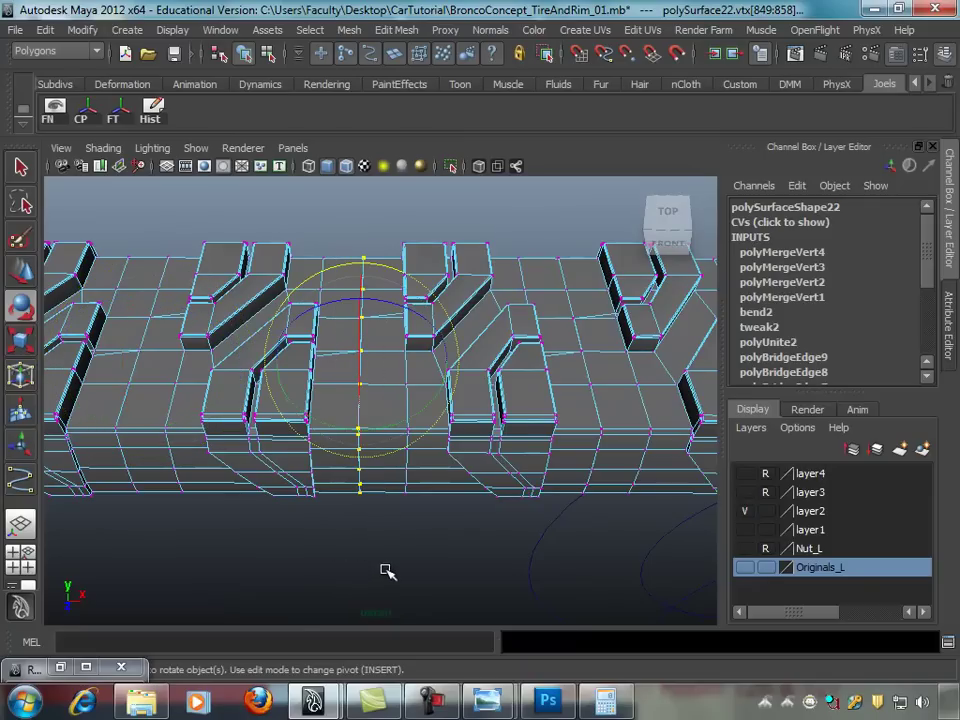
{"action": "right_click_drag", "start_coordinate": [388, 570], "coordinate": [465, 490], "text": "shift"}
Step: Merge the next three seam vertex columns further along the strip
{"action": "middle_click_drag", "start_coordinate": [555, 390], "coordinate": [318, 305], "text": "alt"}
{"action": "left_click_drag", "start_coordinate": [320, 535], "coordinate": [356, 554]}
{"action": "right_click_drag", "start_coordinate": [365, 550], "coordinate": [442, 470], "text": "shift"}
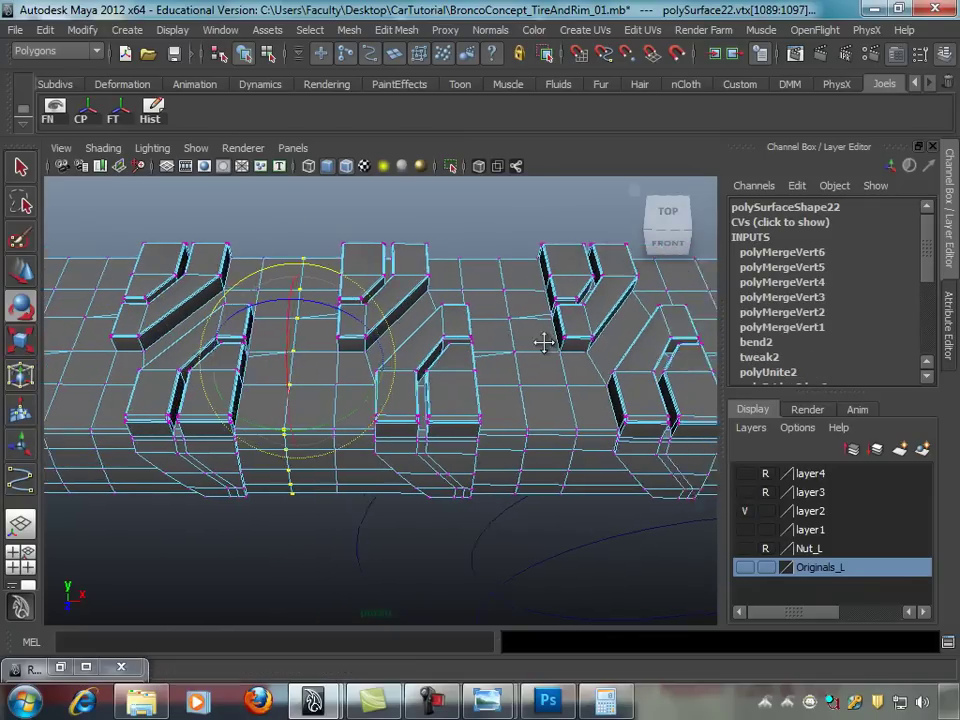
{"action": "left_click_drag", "start_coordinate": [546, 336], "coordinate": [330, 252], "text": "alt"}
{"action": "left_click_drag", "start_coordinate": [377, 517], "coordinate": [384, 570]}
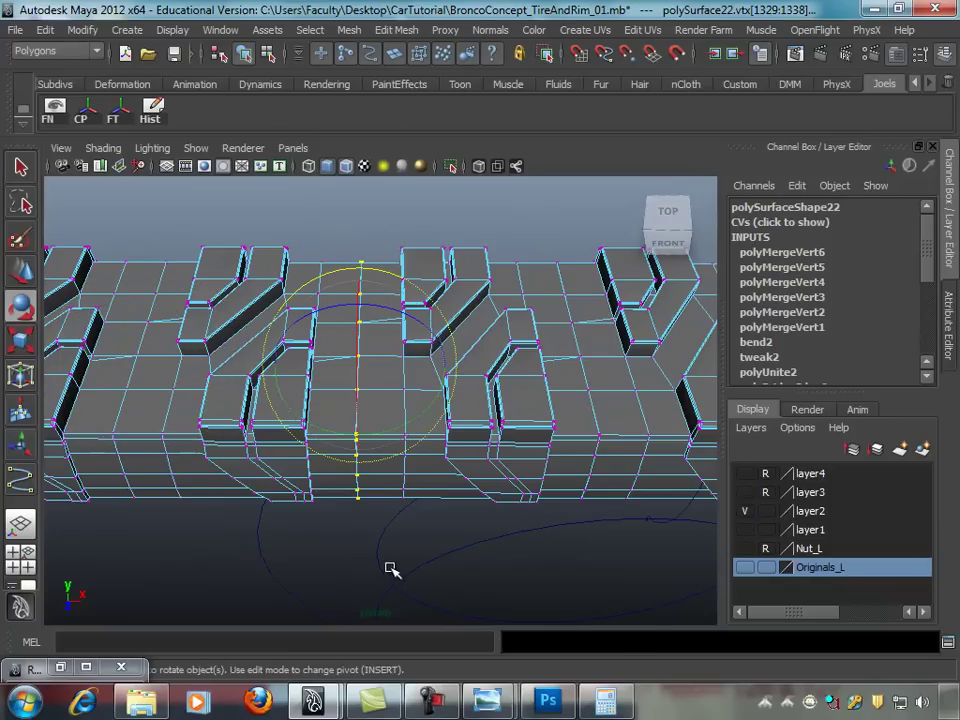
{"action": "right_click_drag", "start_coordinate": [391, 569], "coordinate": [553, 392], "text": "shift"}
{"action": "left_click_drag", "start_coordinate": [617, 369], "coordinate": [352, 287], "text": "alt"}
{"action": "left_click_drag", "start_coordinate": [365, 452], "coordinate": [406, 572]}
{"action": "right_click_drag", "start_coordinate": [414, 572], "coordinate": [578, 454], "text": "shift"}
{"action": "left_click_drag", "start_coordinate": [578, 454], "coordinate": [422, 426], "text": "alt"}
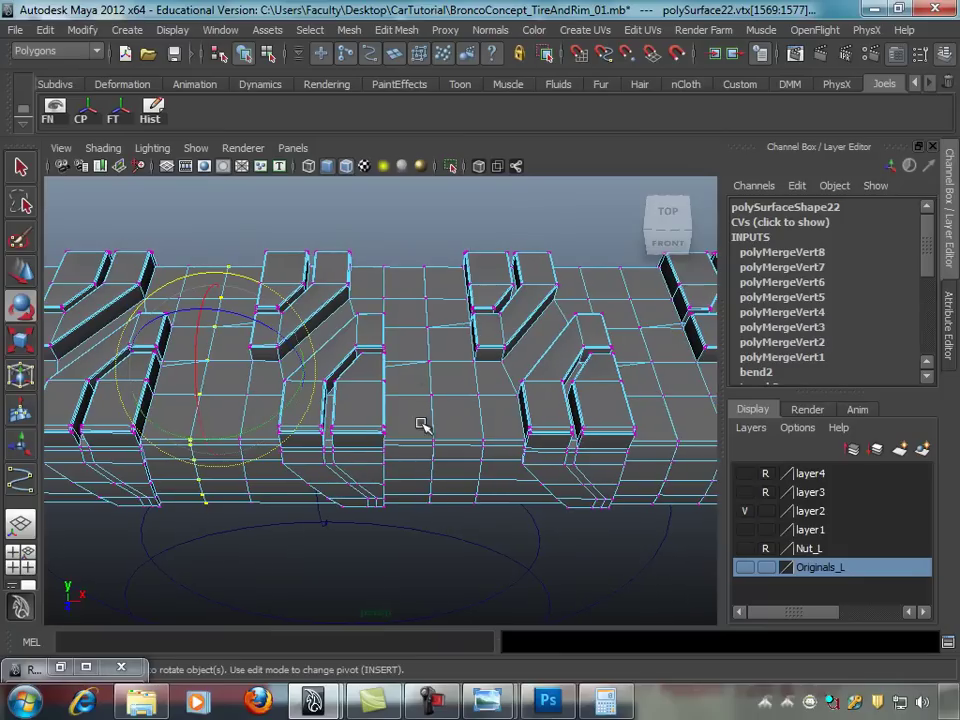
Step: Select the next seam columns and merge them with Ctrl+M, undoing an accidental rotation
{"action": "left_click_drag", "start_coordinate": [447, 480], "coordinate": [472, 594]}
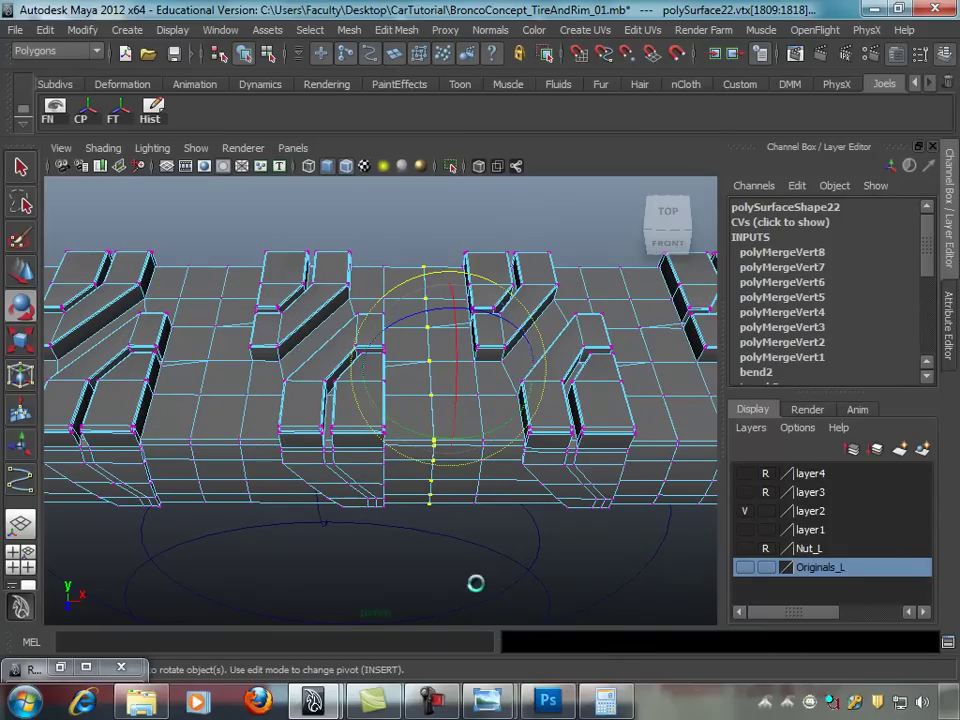
{"action": "middle_click_drag", "start_coordinate": [632, 450], "coordinate": [420, 462], "text": "alt"}
{"action": "left_click_drag", "start_coordinate": [465, 547], "coordinate": [466, 548]}
{"action": "mouse_move", "coordinate": [565, 460]}
{"action": "left_mouse_down", "text": "alt"}
{"action": "mouse_move", "coordinate": [566, 570]}
{"action": "mouse_move", "coordinate": [553, 480]}
{"action": "mouse_move", "coordinate": [553, 489]}
{"action": "mouse_move", "coordinate": [574, 422]}
{"action": "mouse_move", "coordinate": [428, 422]}
{"action": "left_mouse_up", "text": "alt"}
{"action": "key", "text": "ctrl+m"}
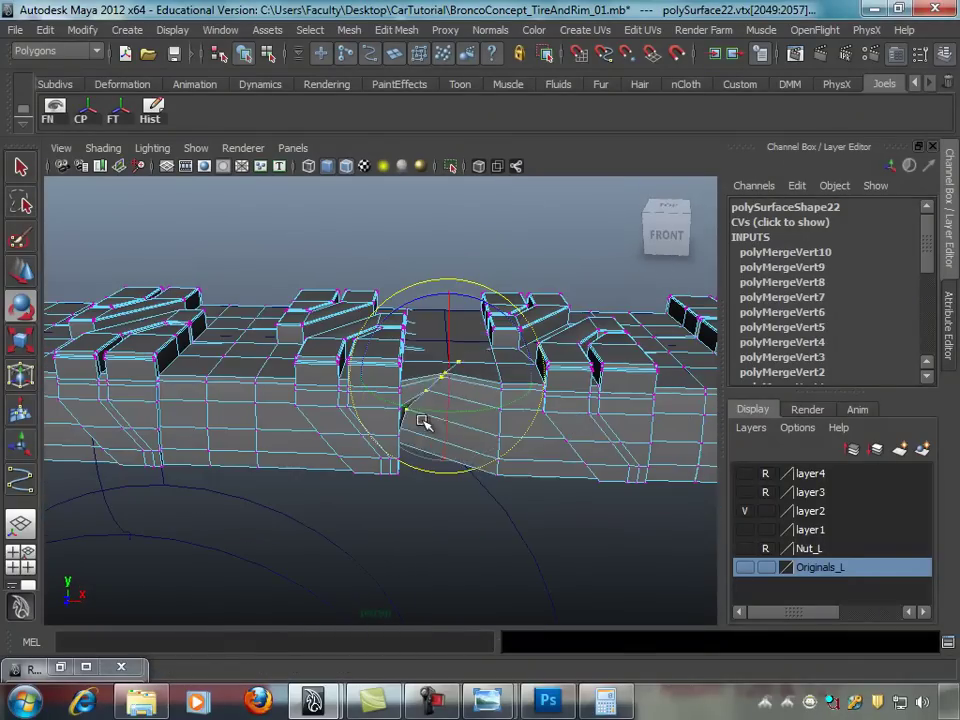
{"action": "key", "text": "ctrl+z"}
Step: Merge the remaining seam vertex columns up to polyMergeVert14, then clear the selection
{"action": "mouse_move", "coordinate": [605, 464]}
{"action": "left_mouse_down", "text": "alt"}
{"action": "mouse_move", "coordinate": [611, 435]}
{"action": "mouse_move", "coordinate": [414, 435]}
{"action": "mouse_move", "coordinate": [477, 444]}
{"action": "mouse_move", "coordinate": [385, 375]}
{"action": "mouse_move", "coordinate": [391, 292]}
{"action": "left_mouse_up", "text": "alt"}
{"action": "left_click_drag", "start_coordinate": [437, 476], "coordinate": [428, 545]}
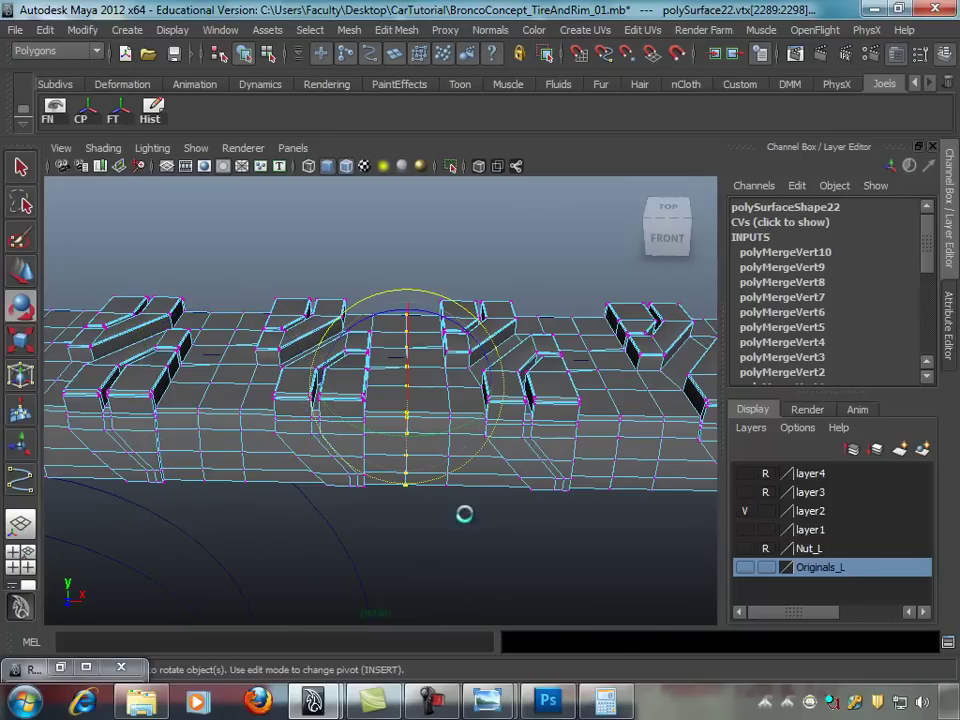
{"action": "middle_click_drag", "start_coordinate": [464, 514], "coordinate": [404, 422], "text": "alt"}
{"action": "left_click_drag", "start_coordinate": [425, 512], "coordinate": [427, 544]}
{"action": "right_click_drag", "start_coordinate": [427, 544], "coordinate": [491, 497], "text": "shift"}
{"action": "mouse_move", "coordinate": [491, 497]}
{"action": "left_mouse_down", "text": "alt"}
{"action": "mouse_move", "coordinate": [519, 443]}
{"action": "mouse_move", "coordinate": [425, 340]}
{"action": "left_mouse_up", "text": "alt"}
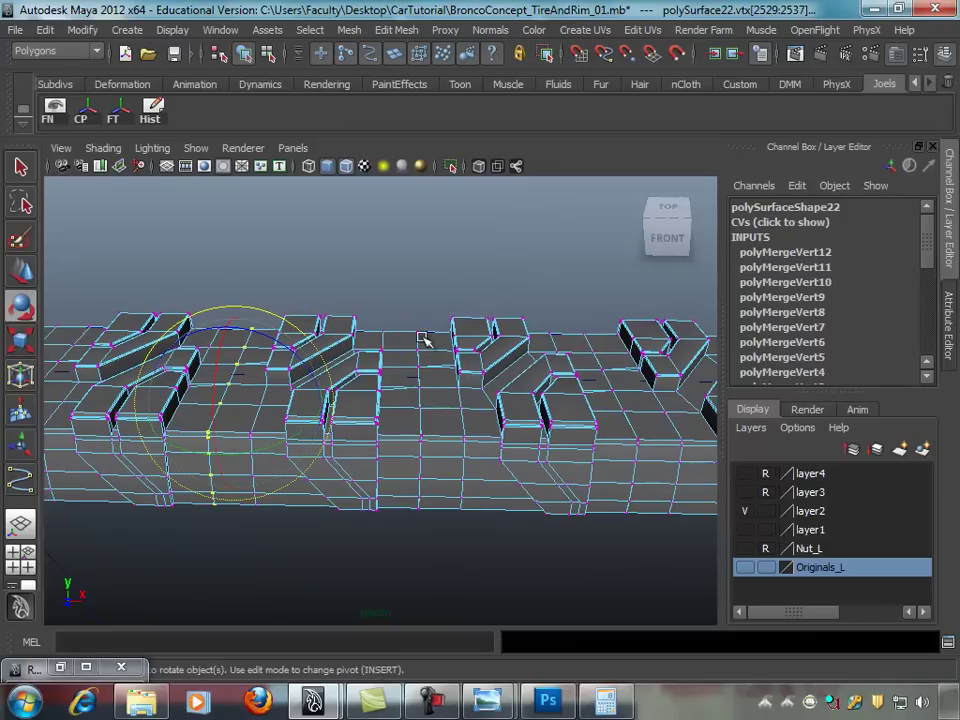
{"action": "left_click_drag", "start_coordinate": [441, 582], "coordinate": [439, 583]}
{"action": "right_click_drag", "start_coordinate": [439, 583], "coordinate": [471, 531], "text": "shift"}
{"action": "mouse_move", "coordinate": [471, 531]}
{"action": "left_mouse_down", "text": "alt"}
{"action": "mouse_move", "coordinate": [516, 448]}
{"action": "mouse_move", "coordinate": [397, 421]}
{"action": "left_mouse_up", "text": "alt"}
{"action": "left_click_drag", "start_coordinate": [409, 338], "coordinate": [424, 568]}
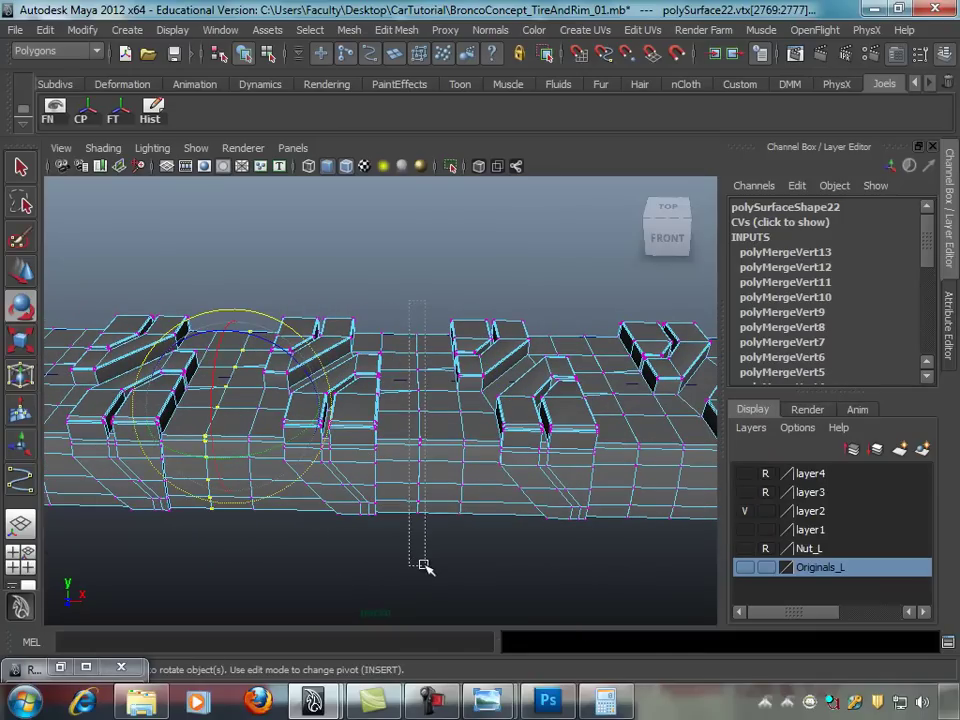
{"action": "right_click_drag", "start_coordinate": [428, 568], "coordinate": [546, 497], "text": "shift"}
{"action": "mouse_move", "coordinate": [546, 497]}
{"action": "left_mouse_down", "text": "alt"}
{"action": "mouse_move", "coordinate": [447, 467]}
{"action": "mouse_move", "coordinate": [440, 335]}
{"action": "mouse_move", "coordinate": [455, 525]}
{"action": "left_mouse_up", "text": "alt"}
{"action": "right_click_drag", "start_coordinate": [533, 522], "coordinate": [600, 407], "text": "shift"}
{"action": "left_click", "coordinate": [658, 349]}
{"action": "mouse_move", "coordinate": [658, 349]}
{"action": "left_mouse_down", "text": "alt"}
{"action": "mouse_move", "coordinate": [296, 433]}
{"action": "mouse_move", "coordinate": [257, 429]}
{"action": "mouse_move", "coordinate": [446, 418]}
{"action": "mouse_move", "coordinate": [354, 420]}
{"action": "mouse_move", "coordinate": [418, 432]}
{"action": "left_mouse_up", "text": "alt"}
Step: Leave vertex mode so the whole tread object is selected
{"action": "key", "text": "F8"}
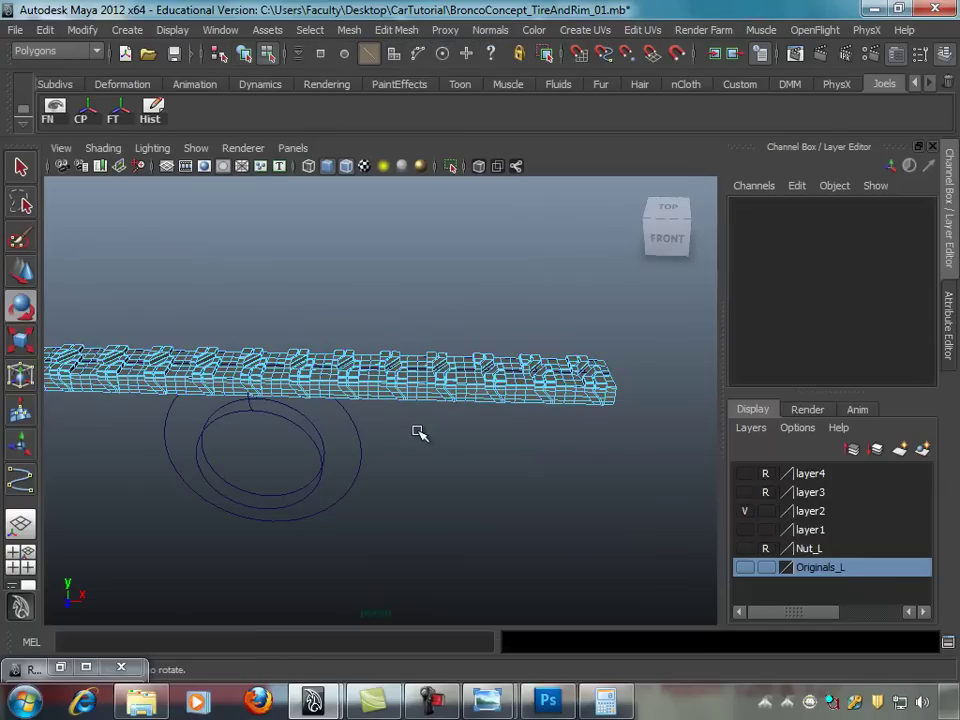
{"action": "key", "text": "F8"}
{"action": "mouse_move", "coordinate": [510, 404]}
{"action": "left_mouse_down", "text": "alt"}
{"action": "mouse_move", "coordinate": [300, 401]}
{"action": "mouse_move", "coordinate": [561, 399]}
{"action": "mouse_move", "coordinate": [493, 420]}
{"action": "left_mouse_up", "text": "alt"}
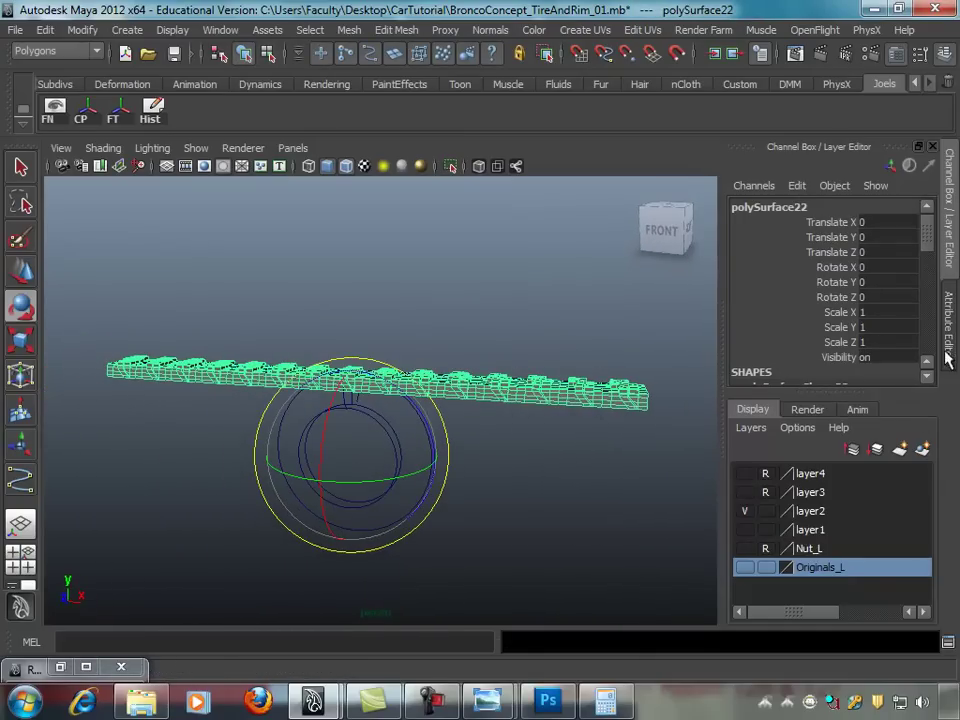
{"action": "mouse_move", "coordinate": [924, 238]}
{"action": "left_mouse_down"}
{"action": "mouse_move", "coordinate": [930, 364]}
{"action": "mouse_move", "coordinate": [930, 251]}
{"action": "mouse_move", "coordinate": [936, 352]}
{"action": "left_mouse_up"}
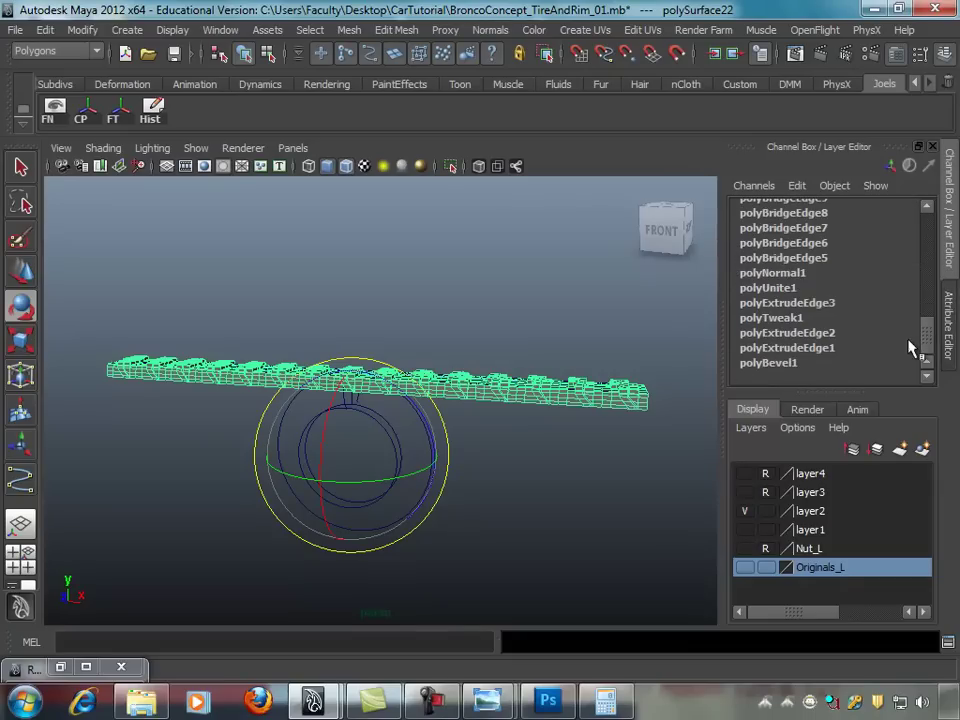
{"action": "mouse_move", "coordinate": [643, 381]}
{"action": "left_mouse_down", "text": "alt"}
{"action": "mouse_move", "coordinate": [621, 443]}
{"action": "mouse_move", "coordinate": [617, 379]}
{"action": "mouse_move", "coordinate": [634, 390]}
{"action": "mouse_move", "coordinate": [664, 381]}
{"action": "mouse_move", "coordinate": [652, 362]}
{"action": "left_mouse_up", "text": "alt"}
Step: Select bend2Handle and set bend2's Curvature to 3.141 in the Channel Box
{"action": "left_click", "coordinate": [628, 390]}
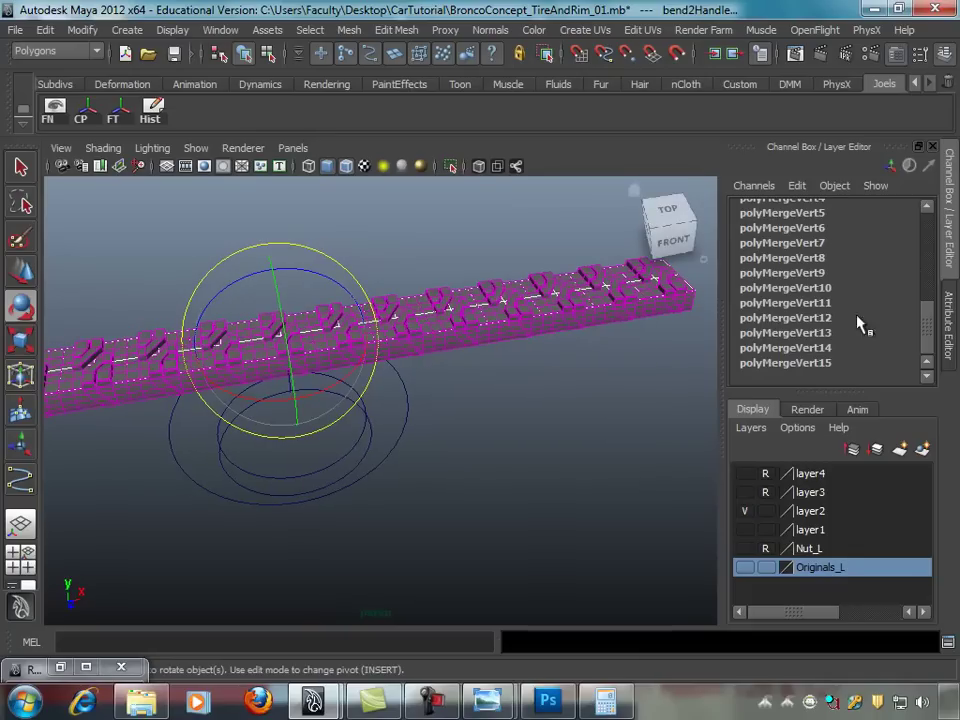
{"action": "mouse_move", "coordinate": [930, 320]}
{"action": "left_mouse_down"}
{"action": "mouse_move", "coordinate": [924, 268]}
{"action": "mouse_move", "coordinate": [926, 285]}
{"action": "left_mouse_up"}
{"action": "left_click", "coordinate": [752, 317]}
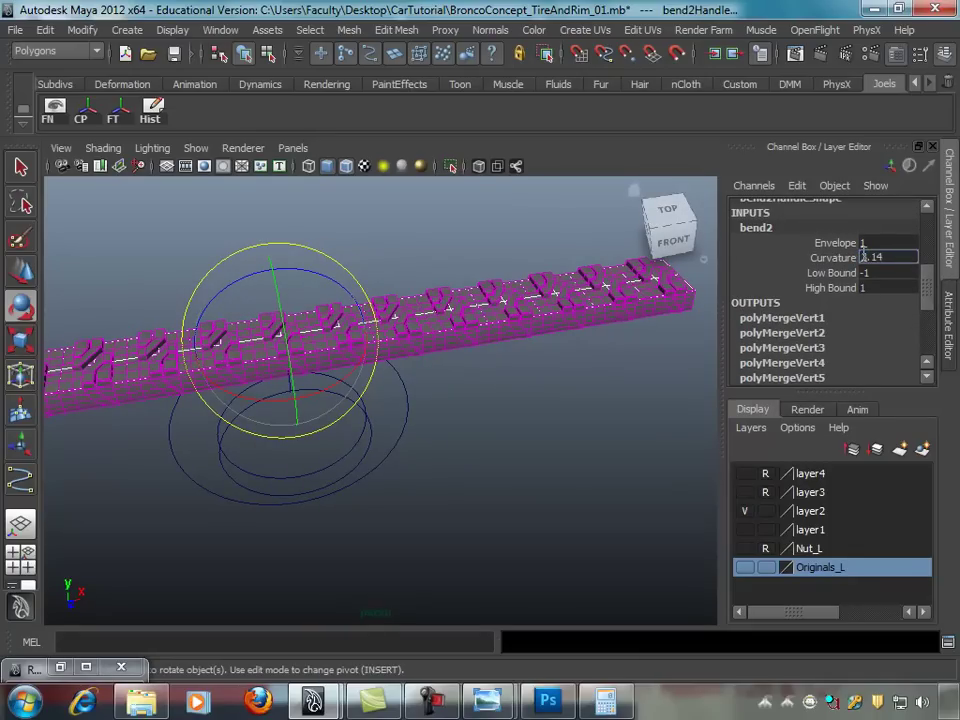
{"action": "type", "text": "1"}
{"action": "key", "text": "Return"}
{"action": "mouse_move", "coordinate": [364, 450]}
{"action": "left_mouse_down", "text": "alt"}
{"action": "mouse_move", "coordinate": [426, 435]}
{"action": "mouse_move", "coordinate": [426, 400]}
{"action": "mouse_move", "coordinate": [438, 435]}
{"action": "mouse_move", "coordinate": [494, 358]}
{"action": "left_mouse_up", "text": "alt"}
{"action": "mouse_move", "coordinate": [481, 463]}
{"action": "left_mouse_down", "text": "alt"}
{"action": "mouse_move", "coordinate": [356, 531]}
{"action": "mouse_move", "coordinate": [414, 529]}
{"action": "mouse_move", "coordinate": [459, 403]}
{"action": "left_mouse_up", "text": "alt"}
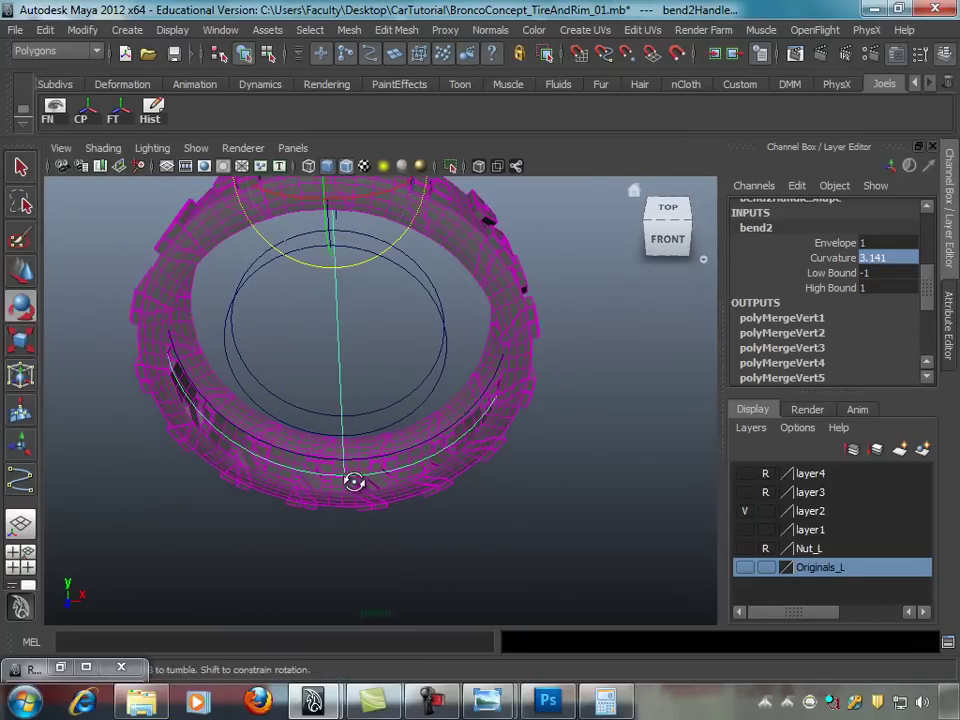
{"action": "scroll", "coordinate": [354, 482], "scroll_direction": "up", "scroll_amount": 3}
Step: Put the ring mesh into vertex mode and marquee-select the closing seam vertices
{"action": "right_click_drag", "start_coordinate": [358, 375], "coordinate": [279, 373]}
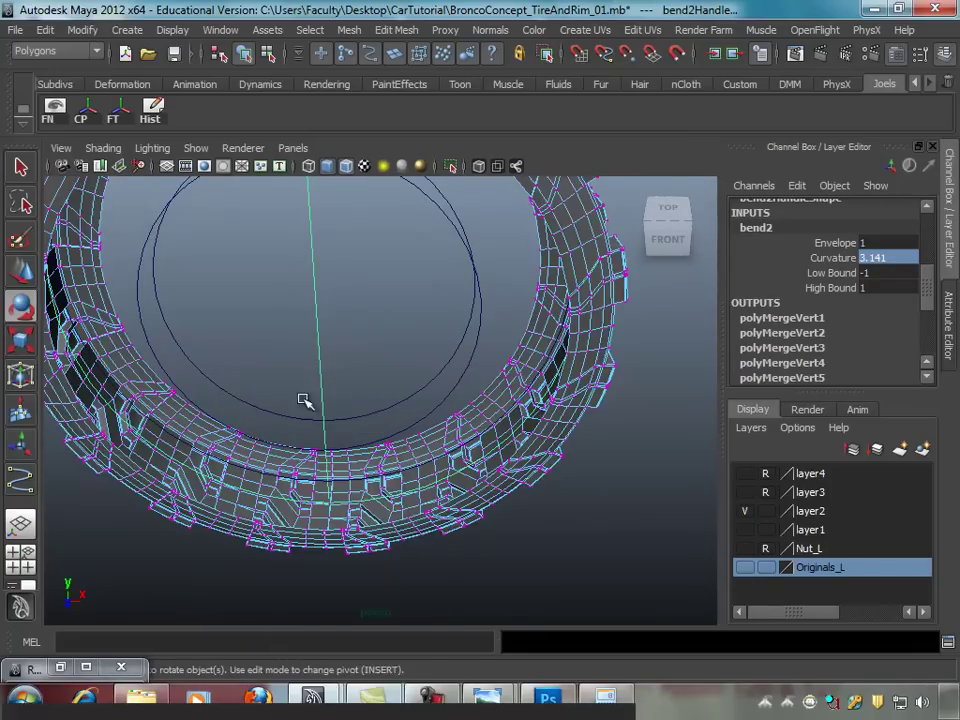
{"action": "scroll", "coordinate": [305, 401], "scroll_direction": "up", "scroll_amount": 1}
{"action": "scroll", "coordinate": [330, 410], "scroll_direction": "up", "scroll_amount": 1}
{"action": "scroll", "coordinate": [400, 450], "scroll_direction": "up", "scroll_amount": 1}
{"action": "scroll", "coordinate": [441, 472], "scroll_direction": "up", "scroll_amount": 2}
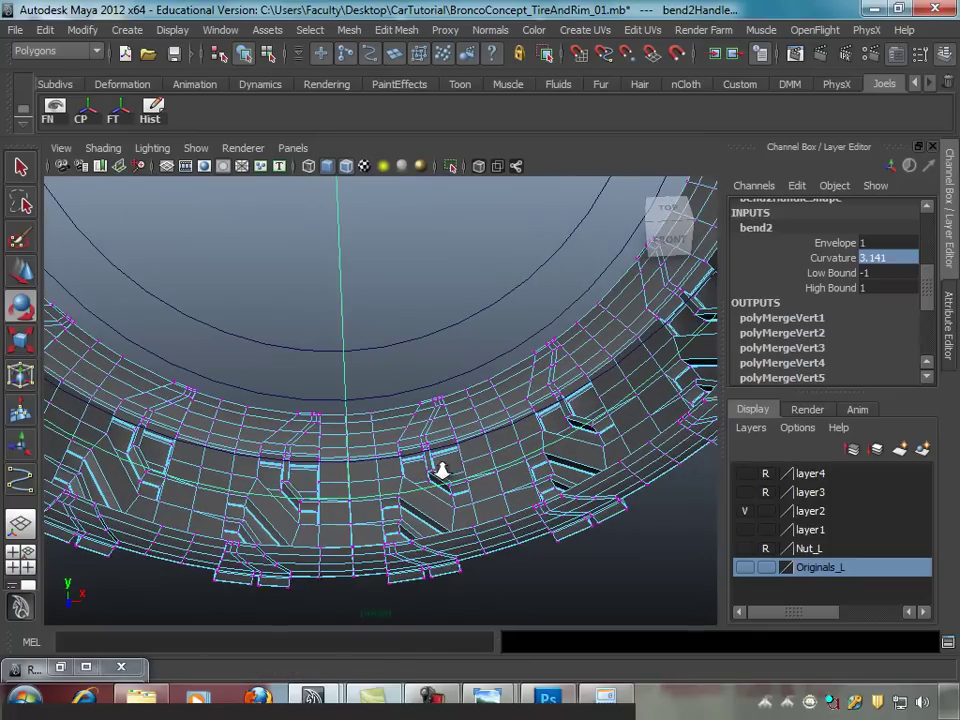
{"action": "left_click", "coordinate": [354, 439]}
{"action": "left_click", "coordinate": [360, 431]}
{"action": "right_click_drag", "start_coordinate": [360, 431], "coordinate": [306, 394]}
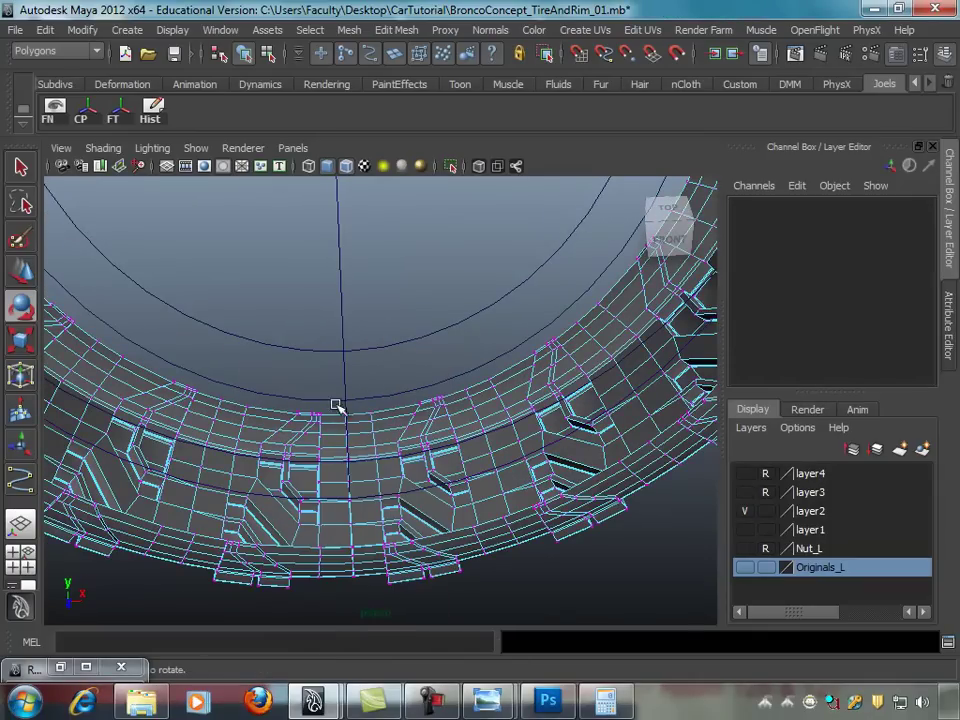
{"action": "left_click_drag", "start_coordinate": [362, 594], "coordinate": [364, 596]}
{"action": "mouse_move", "coordinate": [451, 621]}
{"action": "left_mouse_down", "text": "alt"}
{"action": "mouse_move", "coordinate": [510, 531]}
{"action": "mouse_move", "coordinate": [493, 469]}
{"action": "mouse_move", "coordinate": [450, 482]}
{"action": "mouse_move", "coordinate": [485, 533]}
{"action": "mouse_move", "coordinate": [505, 540]}
{"action": "left_mouse_up", "text": "alt"}
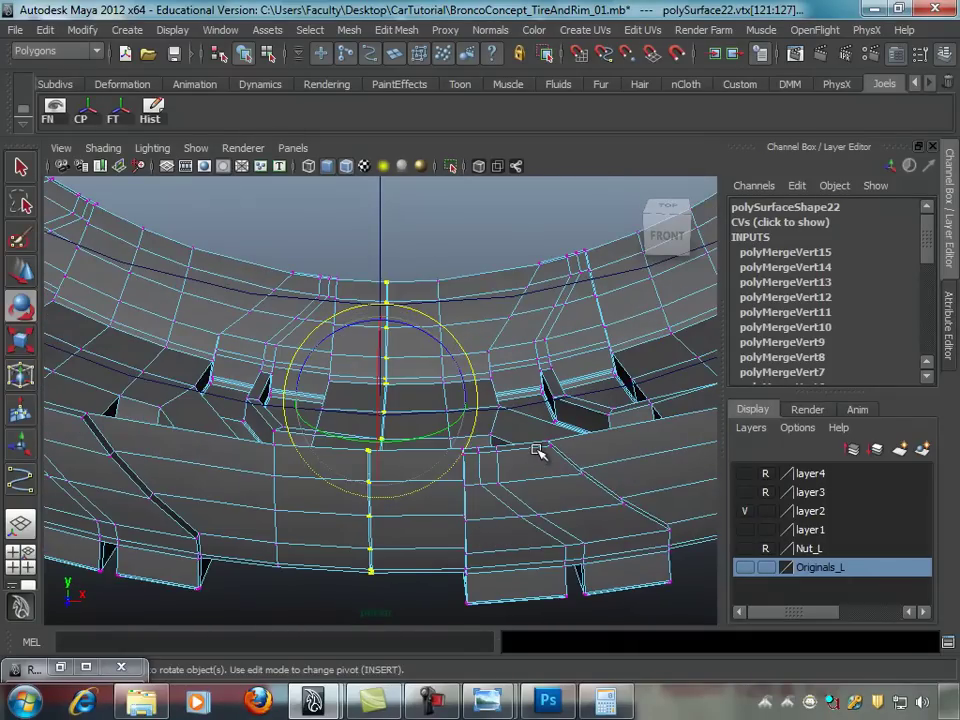
Step: Run Edit Mesh > Merge on the closing seam vertices, producing polyMergeVert16
{"action": "key", "text": "F8"}
{"action": "left_click", "coordinate": [349, 30]}
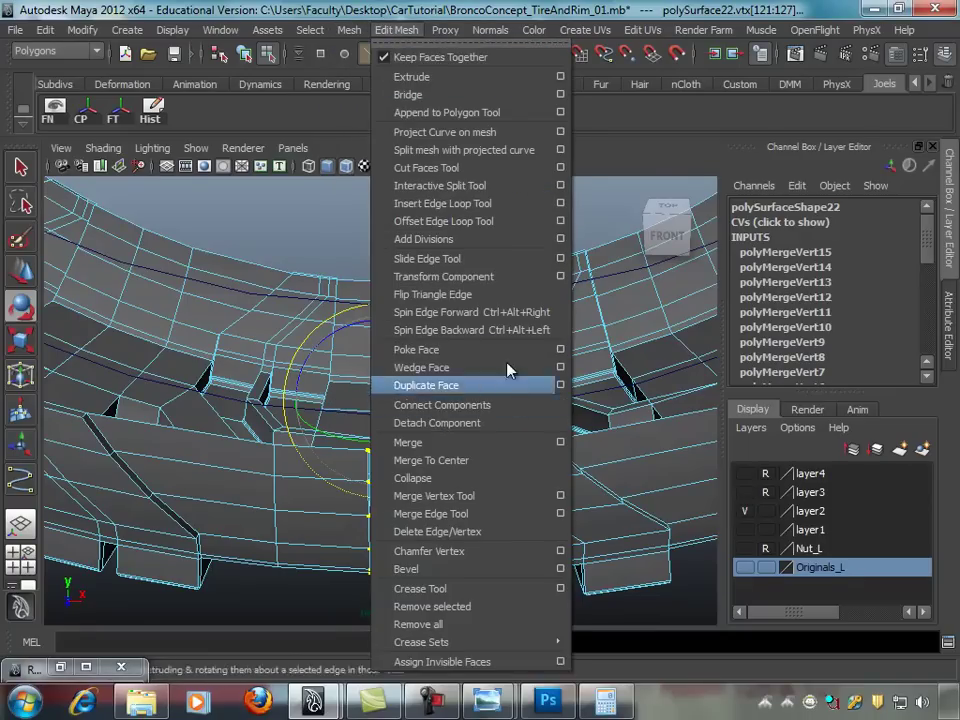
{"action": "left_click", "coordinate": [505, 448]}
{"action": "left_click_drag", "start_coordinate": [493, 439], "coordinate": [465, 279], "text": "alt"}
{"action": "mouse_move", "coordinate": [522, 289]}
{"action": "left_mouse_down", "text": "alt"}
{"action": "mouse_move", "coordinate": [414, 304]}
{"action": "mouse_move", "coordinate": [456, 285]}
{"action": "mouse_move", "coordinate": [456, 321]}
{"action": "mouse_move", "coordinate": [558, 324]}
{"action": "mouse_move", "coordinate": [439, 467]}
{"action": "mouse_move", "coordinate": [345, 482]}
{"action": "mouse_move", "coordinate": [666, 474]}
{"action": "mouse_move", "coordinate": [324, 465]}
{"action": "mouse_move", "coordinate": [423, 461]}
{"action": "mouse_move", "coordinate": [388, 444]}
{"action": "mouse_move", "coordinate": [439, 375]}
{"action": "mouse_move", "coordinate": [445, 314]}
{"action": "mouse_move", "coordinate": [482, 373]}
{"action": "mouse_move", "coordinate": [369, 317]}
{"action": "mouse_move", "coordinate": [476, 242]}
{"action": "mouse_move", "coordinate": [489, 245]}
{"action": "left_mouse_up", "text": "alt"}
Step: In edge mode, select the tire ring's inner rim edge loop
{"action": "left_click", "coordinate": [490, 244]}
{"action": "right_click", "coordinate": [495, 240]}
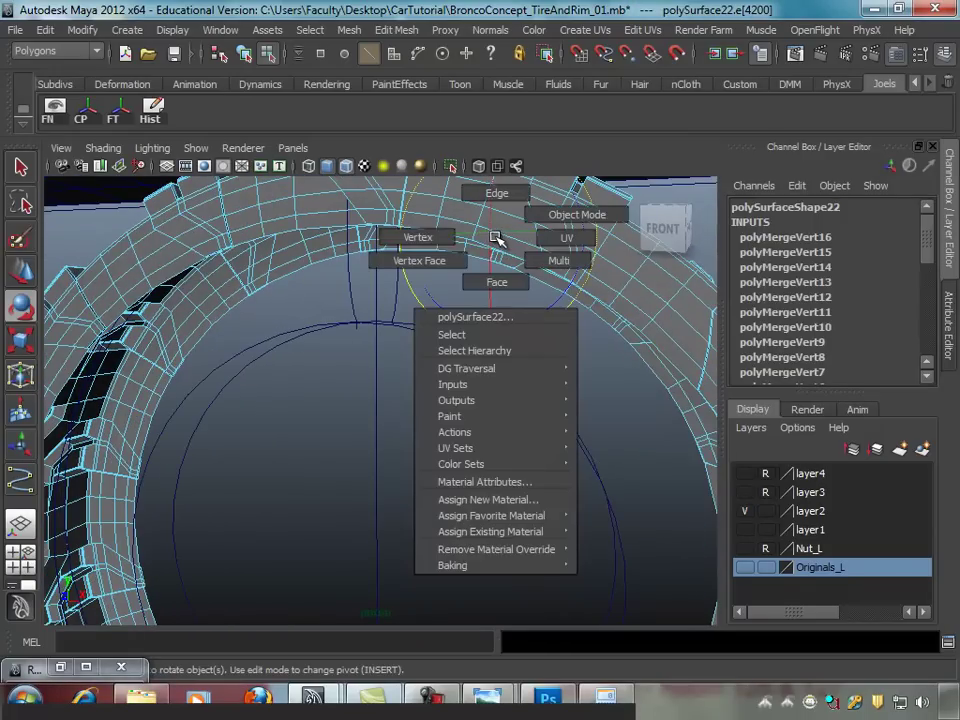
{"action": "left_click", "coordinate": [500, 194]}
{"action": "left_click_drag", "start_coordinate": [525, 278], "coordinate": [507, 330], "text": "alt"}
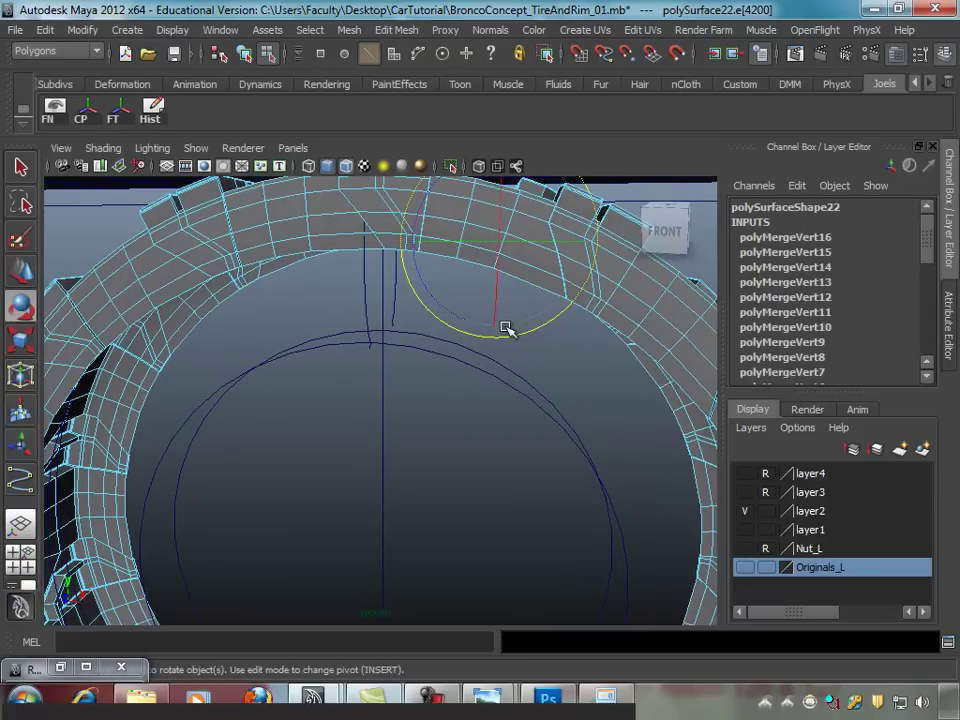
{"action": "left_click_drag", "start_coordinate": [621, 320], "coordinate": [514, 300], "text": "alt"}
{"action": "left_click", "coordinate": [512, 300]}
{"action": "mouse_move", "coordinate": [549, 336]}
{"action": "left_mouse_down", "text": "alt"}
{"action": "mouse_move", "coordinate": [534, 311]}
{"action": "mouse_move", "coordinate": [536, 261]}
{"action": "mouse_move", "coordinate": [576, 293]}
{"action": "mouse_move", "coordinate": [564, 321]}
{"action": "mouse_move", "coordinate": [501, 322]}
{"action": "mouse_move", "coordinate": [514, 354]}
{"action": "mouse_move", "coordinate": [549, 321]}
{"action": "mouse_move", "coordinate": [589, 311]}
{"action": "mouse_move", "coordinate": [472, 374]}
{"action": "left_mouse_up", "text": "alt"}
{"action": "left_click", "coordinate": [590, 300]}
{"action": "scroll", "coordinate": [472, 374], "scroll_direction": "up", "scroll_amount": 3}
{"action": "left_click", "coordinate": [525, 285]}
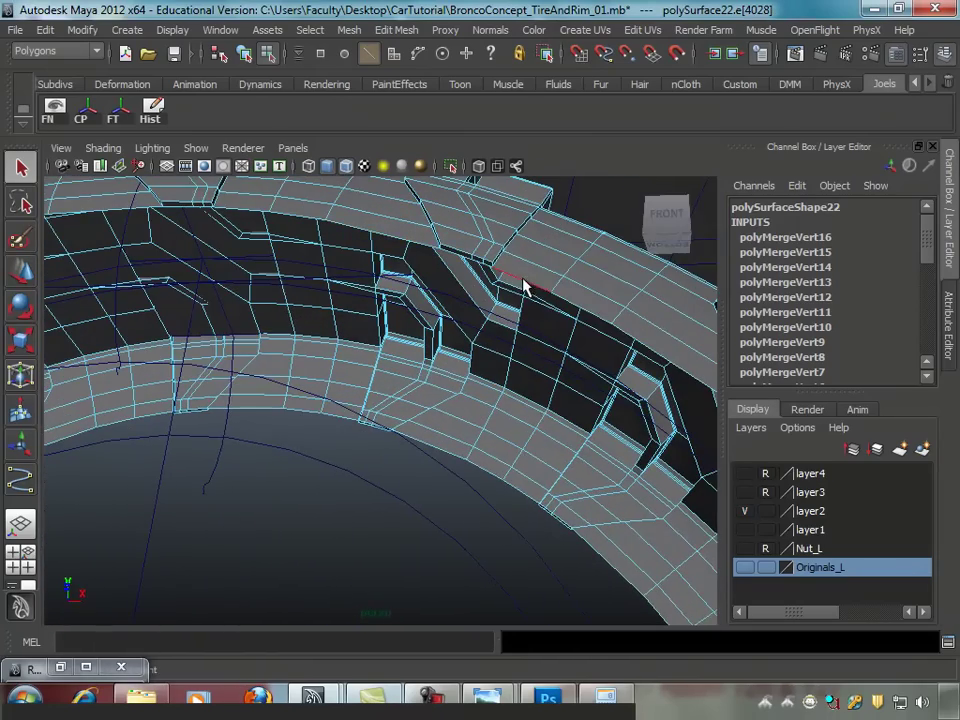
{"action": "left_click", "coordinate": [567, 306]}
{"action": "left_click", "coordinate": [567, 306]}
Step: Orbit around the tire's side and back to inspect the selected inner loop
{"action": "scroll", "coordinate": [602, 354], "scroll_direction": "down", "scroll_amount": 5}
{"action": "mouse_move", "coordinate": [602, 354]}
{"action": "middle_mouse_down", "text": "alt"}
{"action": "mouse_move", "coordinate": [474, 303]}
{"action": "mouse_move", "coordinate": [531, 300]}
{"action": "middle_mouse_up", "text": "alt"}
{"action": "scroll", "coordinate": [349, 349], "scroll_direction": "down", "scroll_amount": 4}
{"action": "mouse_move", "coordinate": [349, 349]}
{"action": "left_mouse_down", "text": "alt"}
{"action": "mouse_move", "coordinate": [448, 366]}
{"action": "mouse_move", "coordinate": [408, 382]}
{"action": "mouse_move", "coordinate": [388, 377]}
{"action": "mouse_move", "coordinate": [476, 279]}
{"action": "left_mouse_up", "text": "alt"}
{"action": "scroll", "coordinate": [448, 279], "scroll_direction": "up", "scroll_amount": 3}
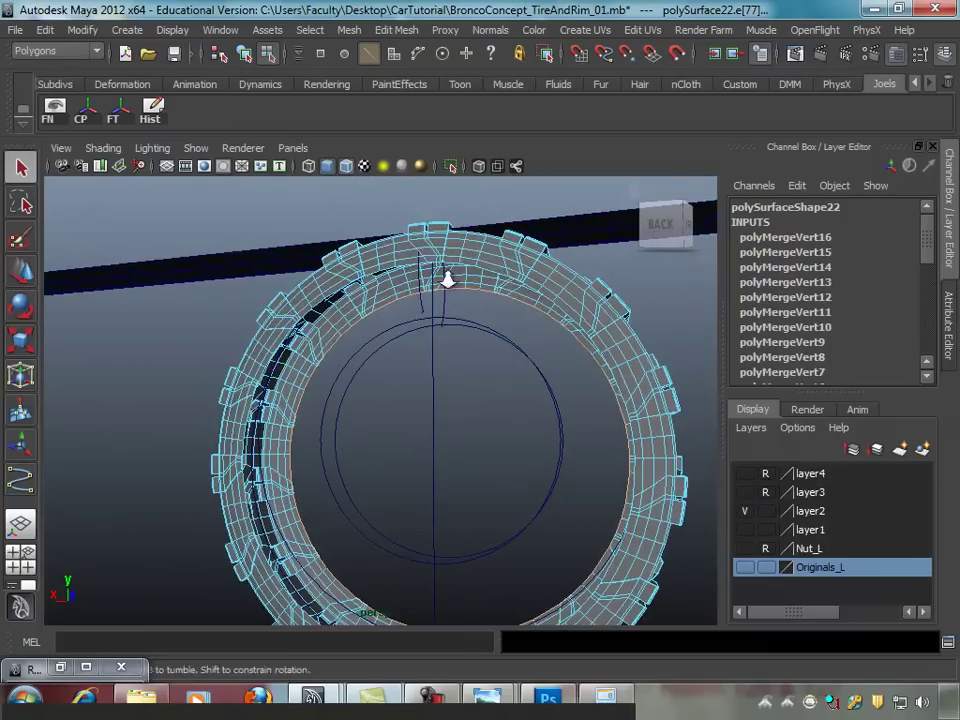
{"action": "middle_click_drag", "start_coordinate": [448, 279], "coordinate": [450, 321], "text": "alt"}
{"action": "scroll", "coordinate": [407, 339], "scroll_direction": "up", "scroll_amount": 2}
{"action": "scroll", "coordinate": [557, 334], "scroll_direction": "up", "scroll_amount": 3}
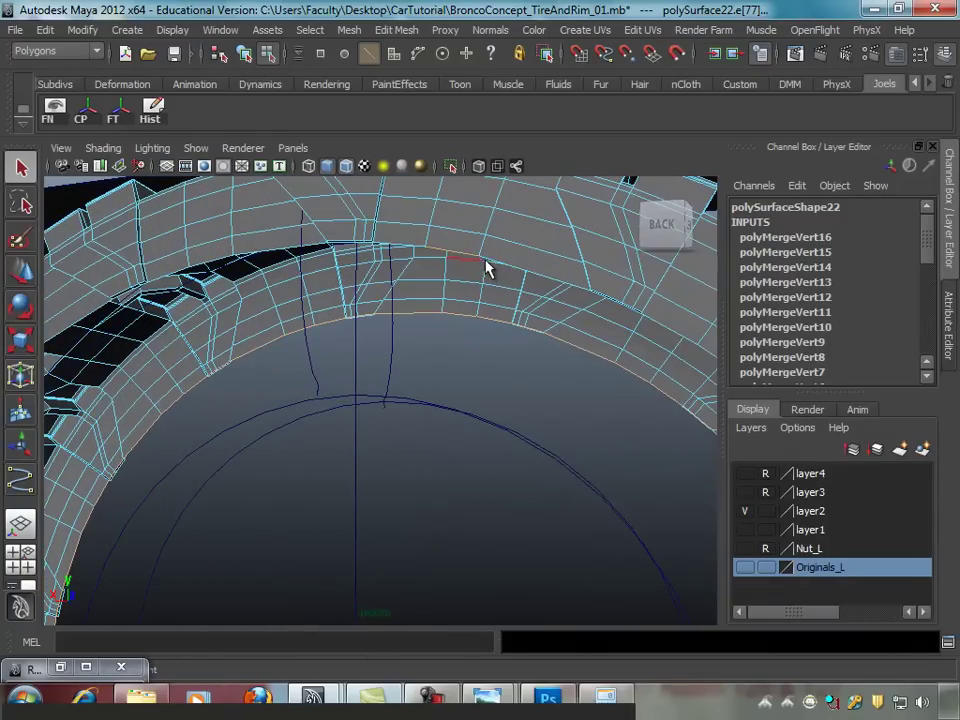
{"action": "scroll", "coordinate": [448, 347], "scroll_direction": "down", "scroll_amount": 5}
{"action": "mouse_move", "coordinate": [448, 347]}
{"action": "left_mouse_down", "text": "alt"}
{"action": "mouse_move", "coordinate": [594, 377]}
{"action": "mouse_move", "coordinate": [482, 279]}
{"action": "mouse_move", "coordinate": [531, 355]}
{"action": "mouse_move", "coordinate": [478, 358]}
{"action": "mouse_move", "coordinate": [469, 371]}
{"action": "mouse_move", "coordinate": [266, 355]}
{"action": "mouse_move", "coordinate": [364, 352]}
{"action": "left_mouse_up", "text": "alt"}
{"action": "scroll", "coordinate": [482, 279], "scroll_direction": "down", "scroll_amount": 2}
Step: Maximise the side view in wireframe, centred on the tire tread
{"action": "key", "text": "space"}
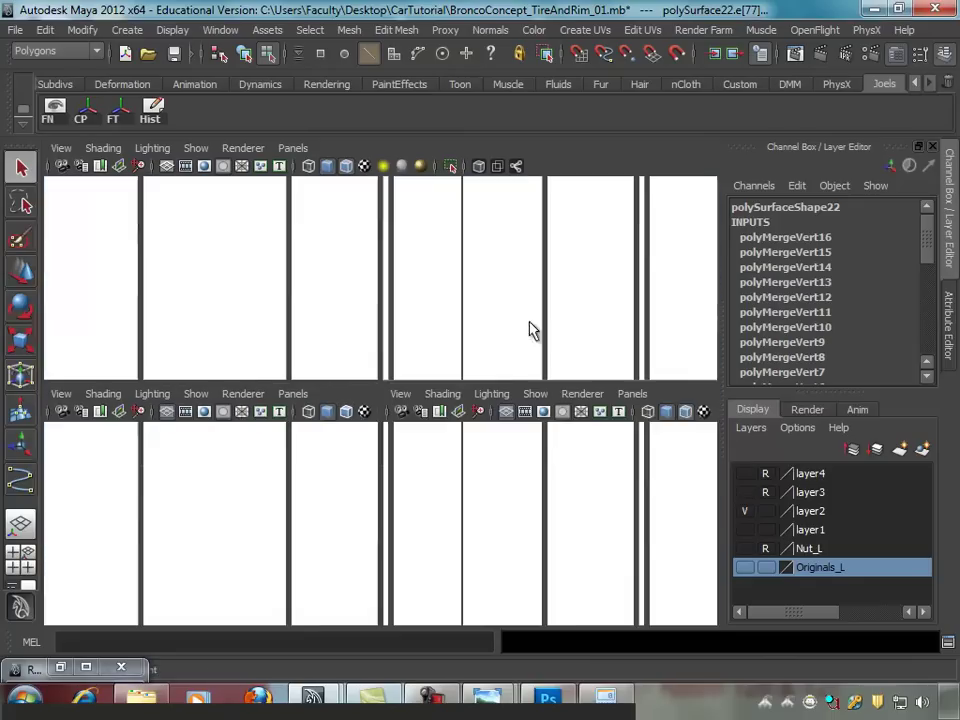
{"action": "key", "text": "space"}
{"action": "mouse_move", "coordinate": [591, 330]}
{"action": "middle_mouse_down", "text": "alt"}
{"action": "mouse_move", "coordinate": [356, 347]}
{"action": "mouse_move", "coordinate": [454, 246]}
{"action": "mouse_move", "coordinate": [397, 345]}
{"action": "mouse_move", "coordinate": [407, 350]}
{"action": "middle_mouse_up", "text": "alt"}
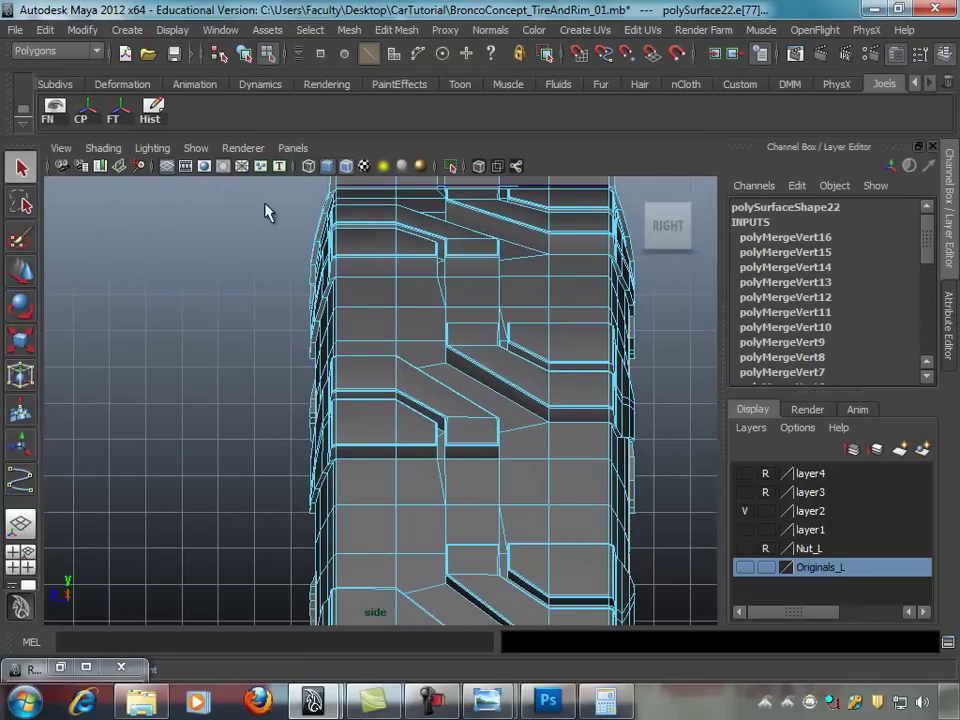
{"action": "key", "text": "4"}
{"action": "mouse_move", "coordinate": [364, 246]}
{"action": "right_mouse_down", "text": "alt"}
{"action": "mouse_move", "coordinate": [463, 326]}
{"action": "mouse_move", "coordinate": [501, 340]}
{"action": "right_mouse_up", "text": "alt"}
{"action": "mouse_move", "coordinate": [501, 340]}
{"action": "middle_mouse_down", "text": "alt"}
{"action": "mouse_move", "coordinate": [326, 332]}
{"action": "mouse_move", "coordinate": [407, 321]}
{"action": "mouse_move", "coordinate": [349, 328]}
{"action": "mouse_move", "coordinate": [351, 338]}
{"action": "middle_mouse_up", "text": "alt"}
{"action": "scroll", "coordinate": [452, 313], "scroll_direction": "down", "scroll_amount": 1}
{"action": "scroll", "coordinate": [433, 323], "scroll_direction": "down", "scroll_amount": 1}
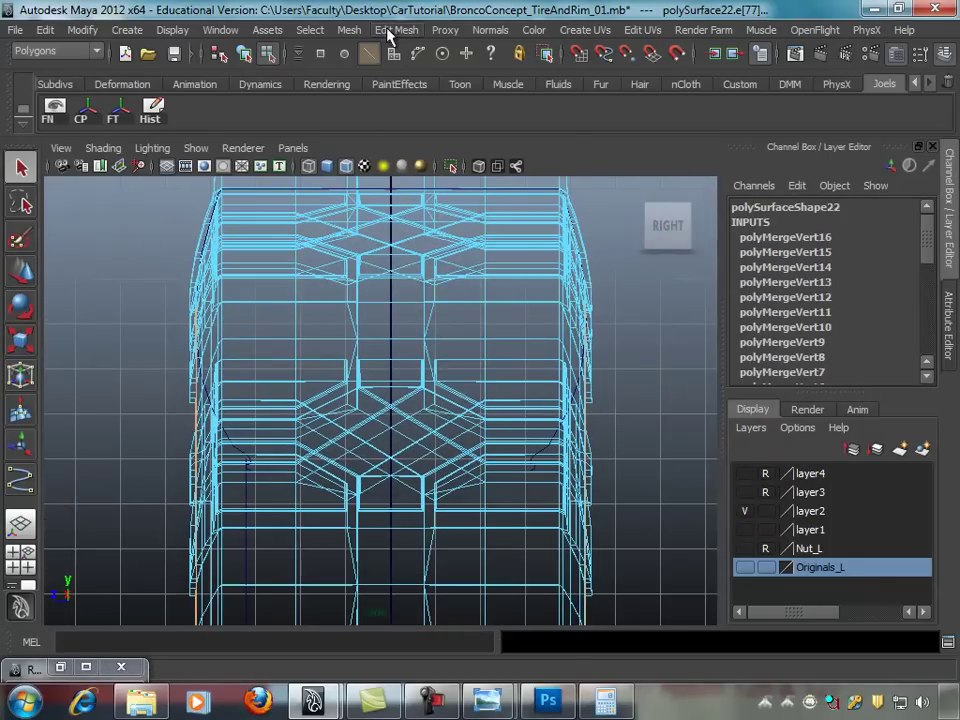
Step: Try extruding the inner edges, undo it, and return to object mode zoomed out
{"action": "left_click", "coordinate": [390, 31]}
{"action": "left_click", "coordinate": [405, 79]}
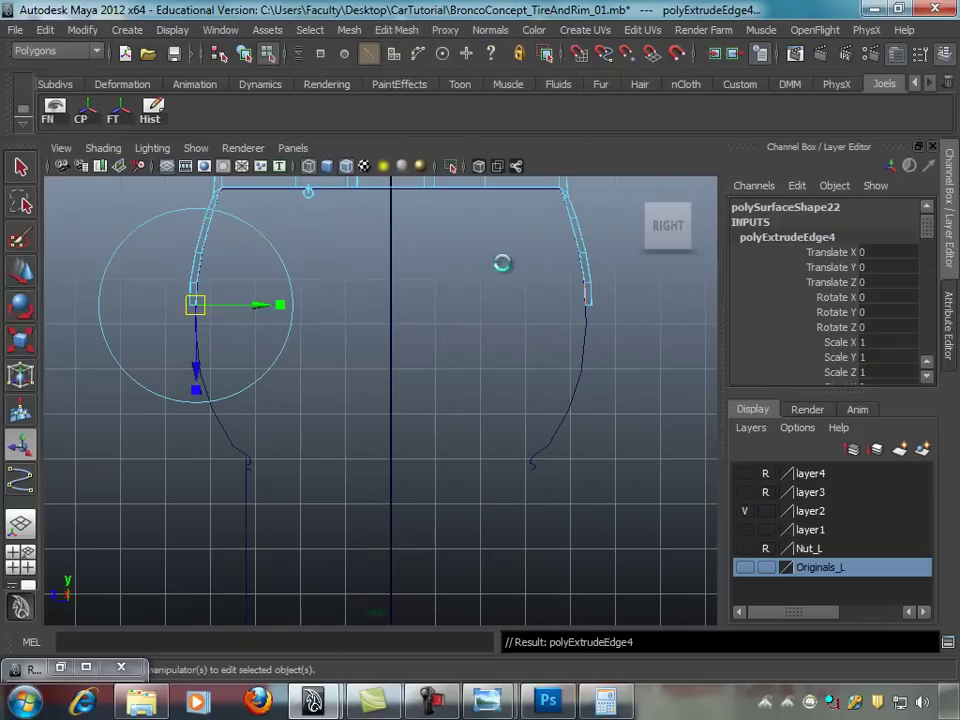
{"action": "middle_click_drag", "start_coordinate": [510, 280], "coordinate": [474, 283]}
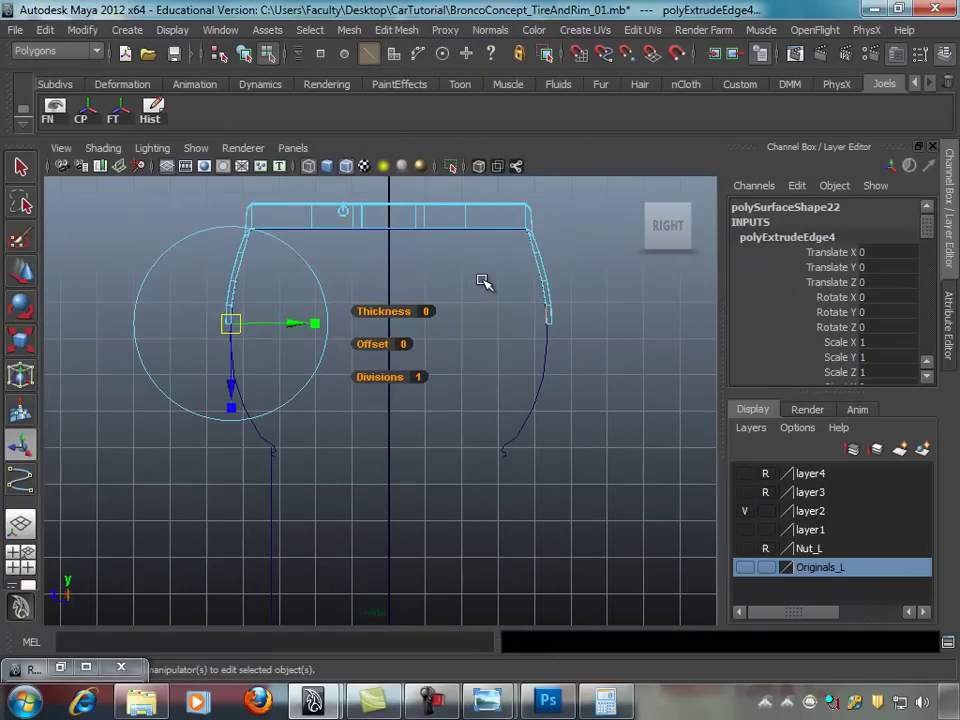
{"action": "key", "text": "ctrl+z"}
{"action": "key", "text": "ctrl+z"}
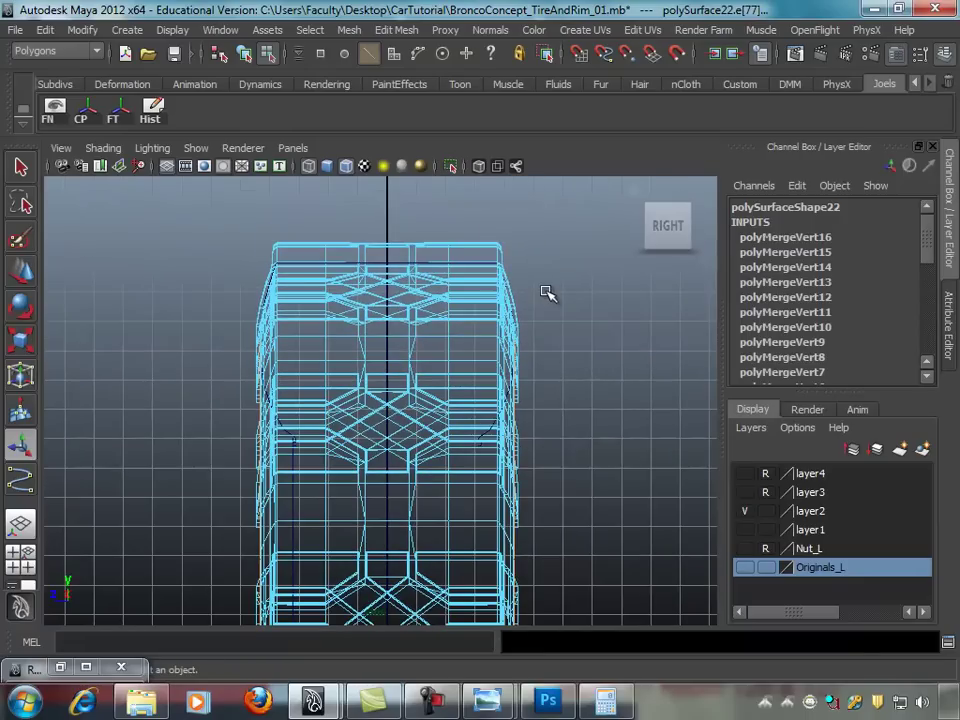
{"action": "key", "text": "F8"}
{"action": "mouse_move", "coordinate": [530, 326]}
{"action": "right_mouse_down", "text": "alt"}
{"action": "mouse_move", "coordinate": [480, 311]}
{"action": "mouse_move", "coordinate": [462, 240]}
{"action": "mouse_move", "coordinate": [459, 272]}
{"action": "mouse_move", "coordinate": [472, 241]}
{"action": "right_mouse_up", "text": "alt"}
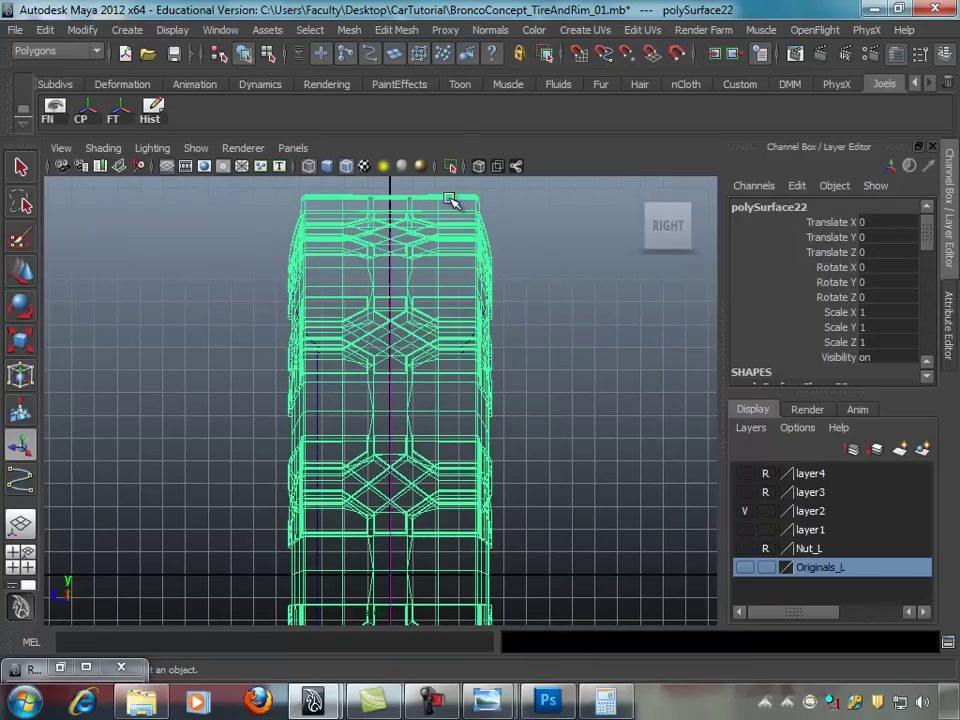
Step: Add polySurface22 to the Originals_L layer, then select the polySurface23 tire
{"action": "right_click", "coordinate": [833, 570]}
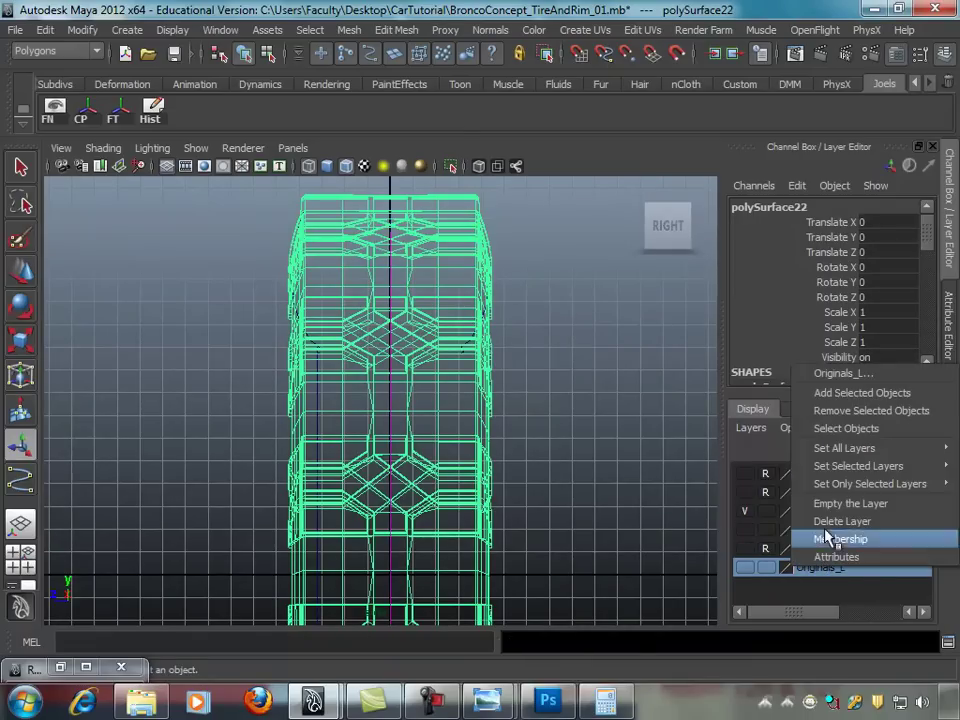
{"action": "left_click", "coordinate": [848, 393]}
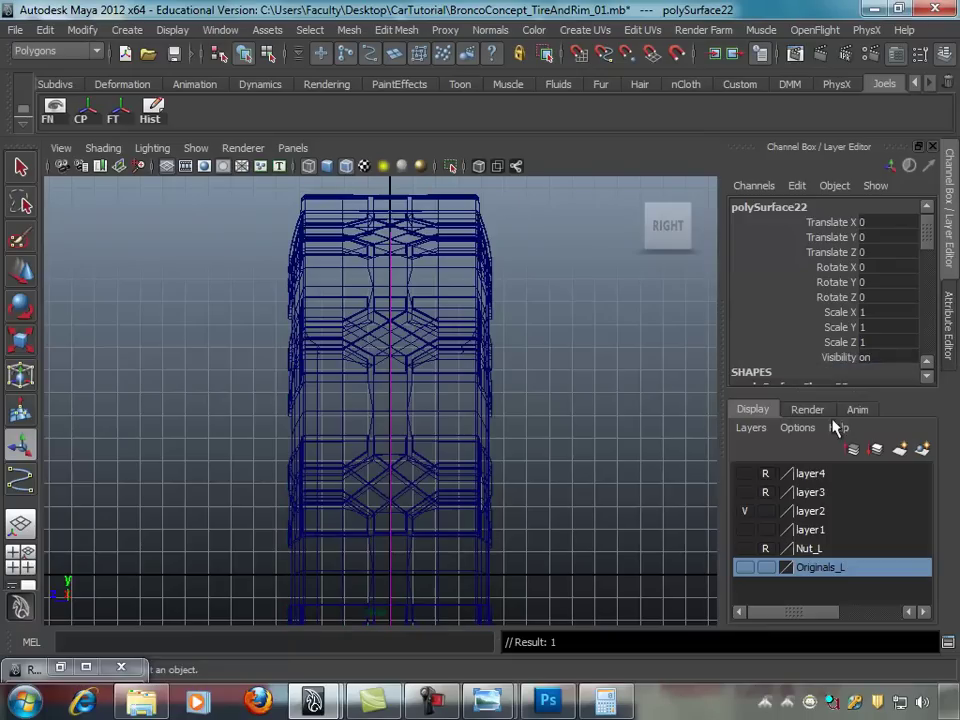
{"action": "left_click", "coordinate": [488, 307]}
Step: Switch to the perspective view and put the tire into edge editing mode
{"action": "mouse_move", "coordinate": [417, 268]}
{"action": "left_mouse_down", "text": "alt"}
{"action": "mouse_move", "coordinate": [469, 296]}
{"action": "mouse_move", "coordinate": [439, 306]}
{"action": "mouse_move", "coordinate": [450, 308]}
{"action": "left_mouse_up", "text": "alt"}
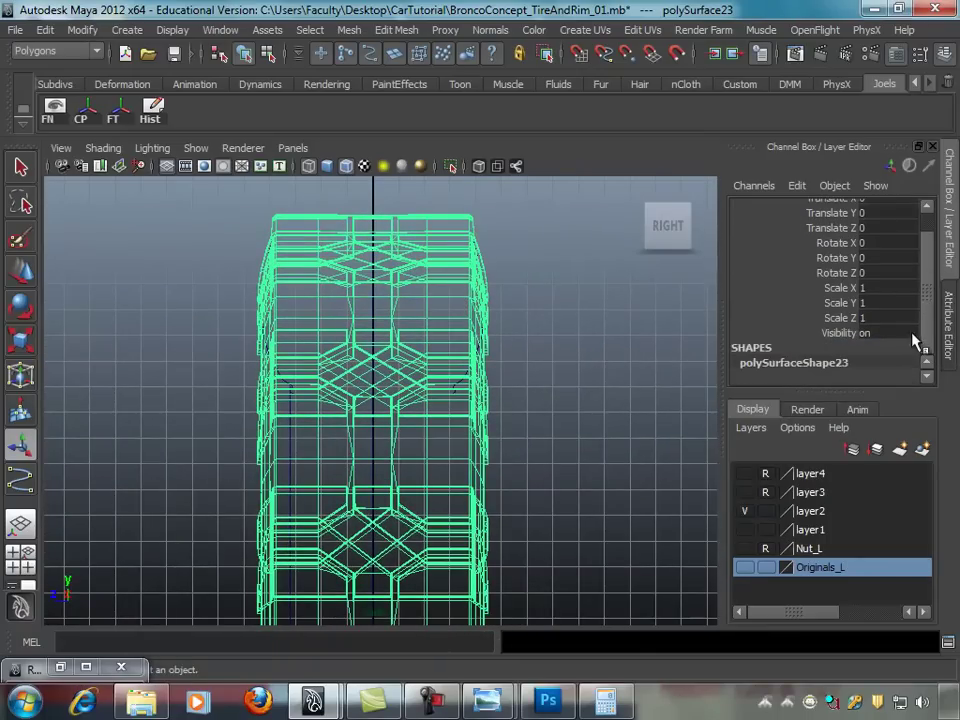
{"action": "key", "text": "space"}
{"action": "key", "text": "space"}
{"action": "mouse_move", "coordinate": [506, 268]}
{"action": "left_mouse_down", "text": "alt"}
{"action": "mouse_move", "coordinate": [472, 334]}
{"action": "mouse_move", "coordinate": [497, 268]}
{"action": "mouse_move", "coordinate": [583, 257]}
{"action": "mouse_move", "coordinate": [510, 189]}
{"action": "left_mouse_up", "text": "alt"}
{"action": "right_click", "coordinate": [502, 187]}
{"action": "left_click", "coordinate": [505, 143]}
{"action": "mouse_move", "coordinate": [478, 242]}
{"action": "left_mouse_down", "text": "alt"}
{"action": "mouse_move", "coordinate": [480, 311]}
{"action": "mouse_move", "coordinate": [527, 335]}
{"action": "left_mouse_up", "text": "alt"}
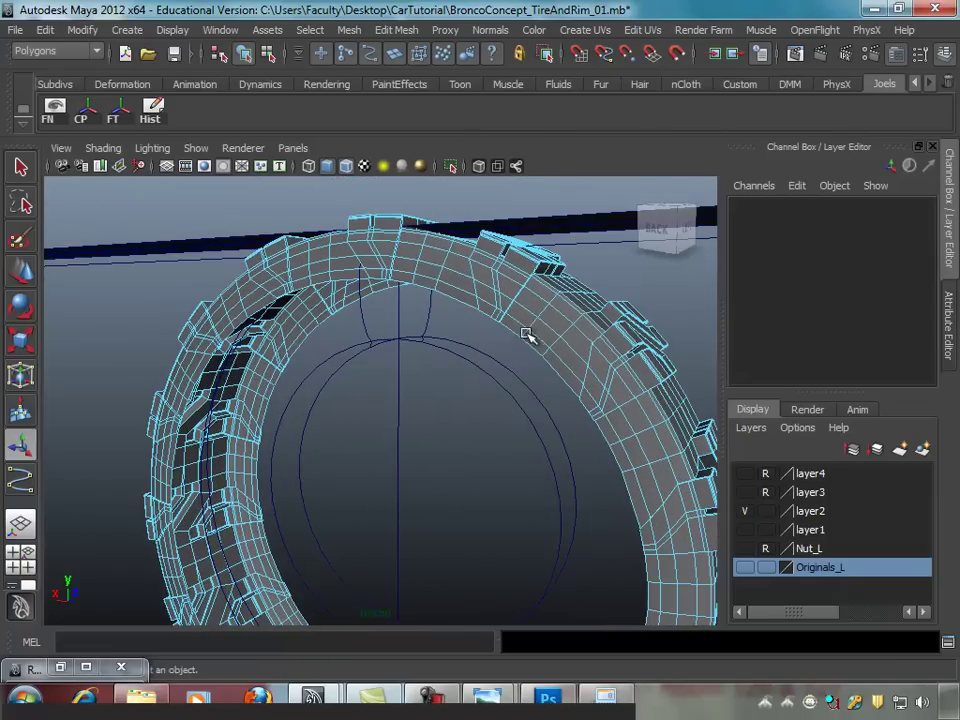
Step: Select the full edge loop around polySurface23's inner opening, then maximize the Right view
{"action": "left_click", "coordinate": [470, 313]}
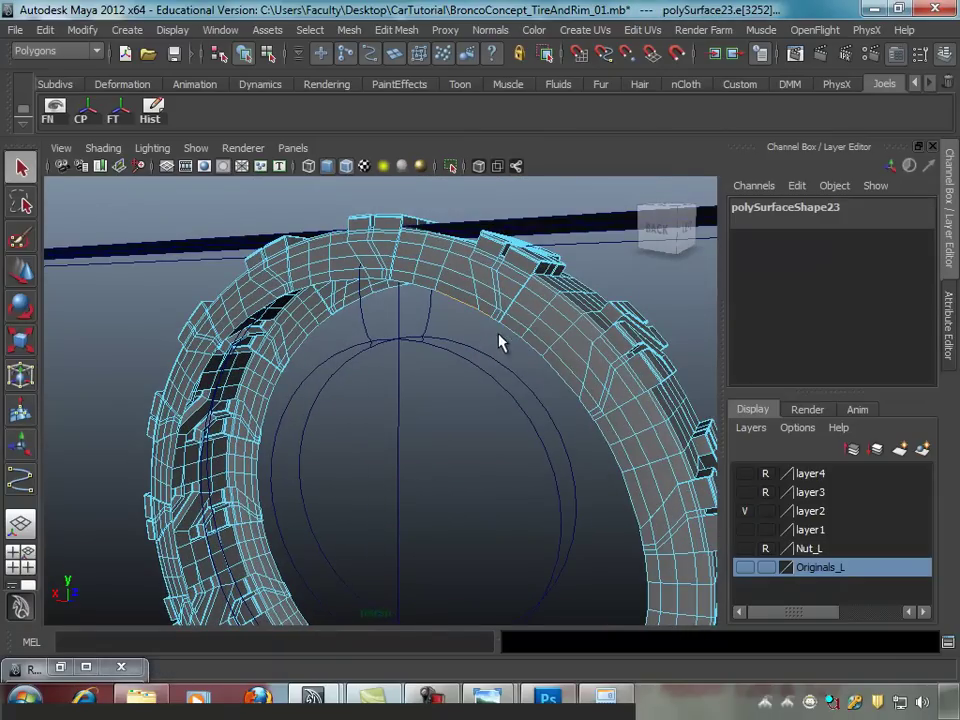
{"action": "right_click_drag", "start_coordinate": [500, 342], "coordinate": [595, 328], "text": "alt"}
{"action": "mouse_move", "coordinate": [588, 306]}
{"action": "left_mouse_down", "text": "alt"}
{"action": "mouse_move", "coordinate": [602, 293]}
{"action": "mouse_move", "coordinate": [546, 360]}
{"action": "mouse_move", "coordinate": [574, 306]}
{"action": "mouse_move", "coordinate": [467, 463]}
{"action": "mouse_move", "coordinate": [568, 321]}
{"action": "mouse_move", "coordinate": [617, 300]}
{"action": "mouse_move", "coordinate": [508, 345]}
{"action": "left_mouse_up", "text": "alt"}
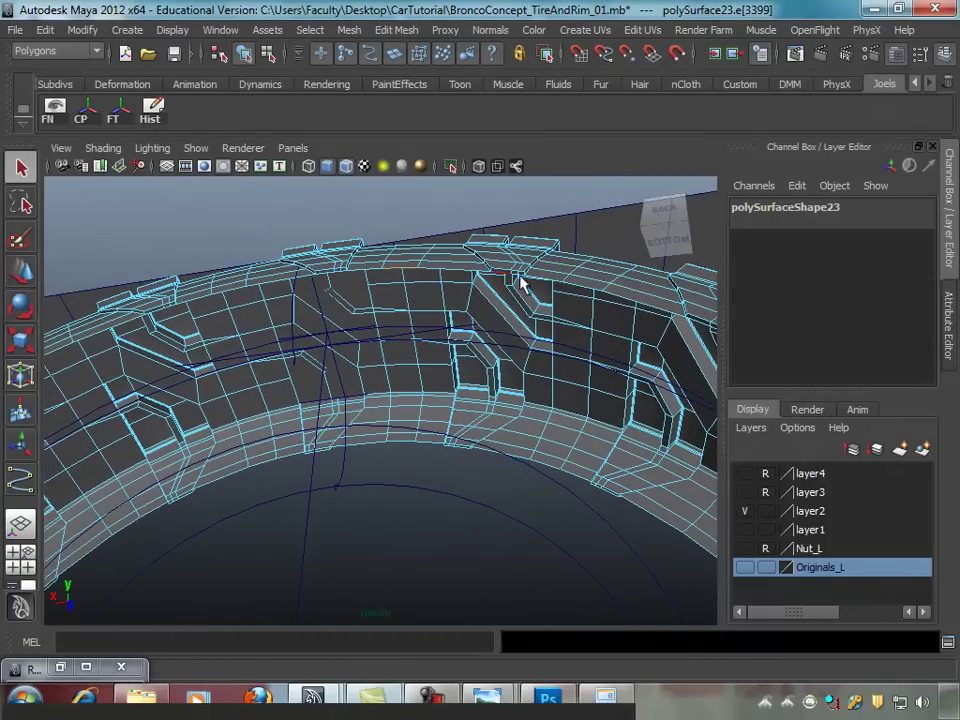
{"action": "mouse_move", "coordinate": [436, 275]}
{"action": "left_mouse_down", "text": "alt"}
{"action": "mouse_move", "coordinate": [531, 332]}
{"action": "mouse_move", "coordinate": [429, 422]}
{"action": "mouse_move", "coordinate": [462, 410]}
{"action": "mouse_move", "coordinate": [251, 371]}
{"action": "left_mouse_up", "text": "alt"}
{"action": "right_click_drag", "start_coordinate": [251, 371], "coordinate": [504, 360], "text": "alt"}
{"action": "middle_click_drag", "start_coordinate": [504, 360], "coordinate": [402, 341], "text": "alt"}
{"action": "mouse_move", "coordinate": [402, 341]}
{"action": "left_mouse_down", "text": "alt"}
{"action": "mouse_move", "coordinate": [396, 407]}
{"action": "mouse_move", "coordinate": [344, 383]}
{"action": "left_mouse_up", "text": "alt"}
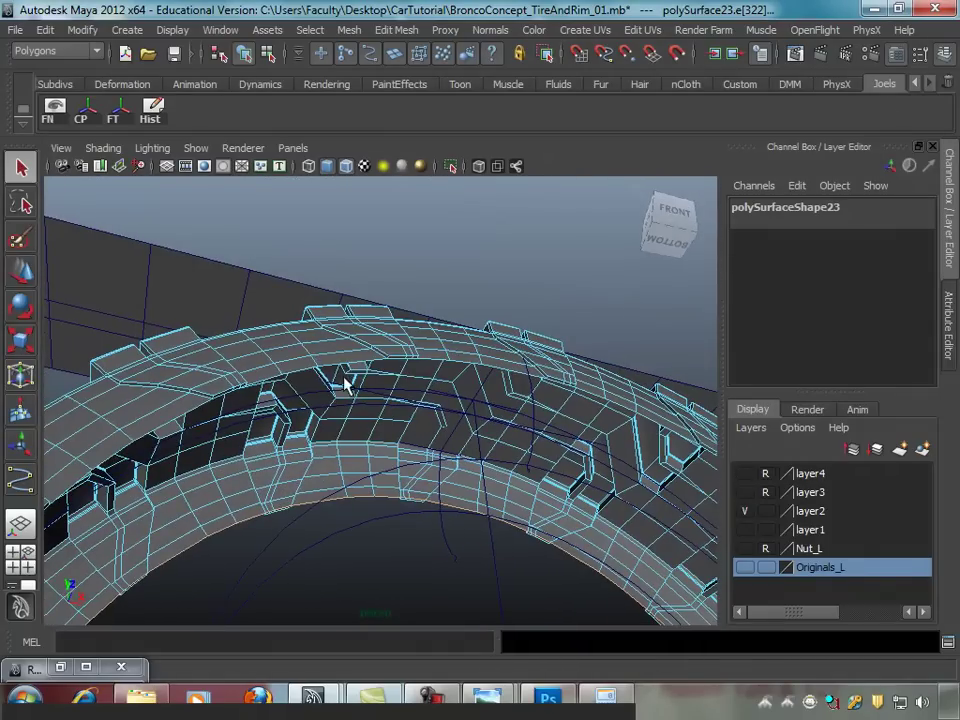
{"action": "right_click_drag", "start_coordinate": [410, 383], "coordinate": [373, 381], "text": "alt"}
{"action": "mouse_move", "coordinate": [373, 381]}
{"action": "left_mouse_down", "text": "alt"}
{"action": "mouse_move", "coordinate": [343, 456]}
{"action": "mouse_move", "coordinate": [414, 429]}
{"action": "left_mouse_up", "text": "alt"}
{"action": "mouse_move", "coordinate": [436, 305]}
{"action": "left_mouse_down", "text": "alt"}
{"action": "mouse_move", "coordinate": [619, 450]}
{"action": "mouse_move", "coordinate": [495, 467]}
{"action": "mouse_move", "coordinate": [471, 349]}
{"action": "mouse_move", "coordinate": [454, 364]}
{"action": "mouse_move", "coordinate": [480, 388]}
{"action": "left_mouse_up", "text": "alt"}
{"action": "key", "text": "space"}
{"action": "key", "text": "space"}
{"action": "middle_click_drag", "start_coordinate": [465, 394], "coordinate": [472, 394], "text": "alt"}
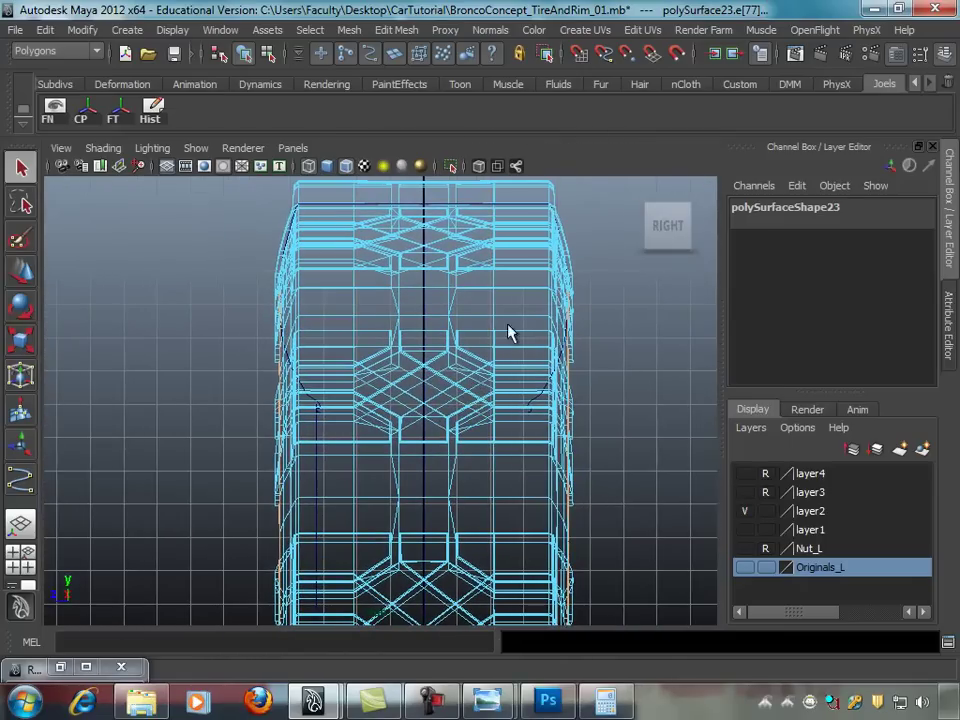
Step: Extrude the selected inner edge loop with Edit Mesh > Extrude
{"action": "left_click", "coordinate": [398, 30]}
{"action": "left_click", "coordinate": [413, 80]}
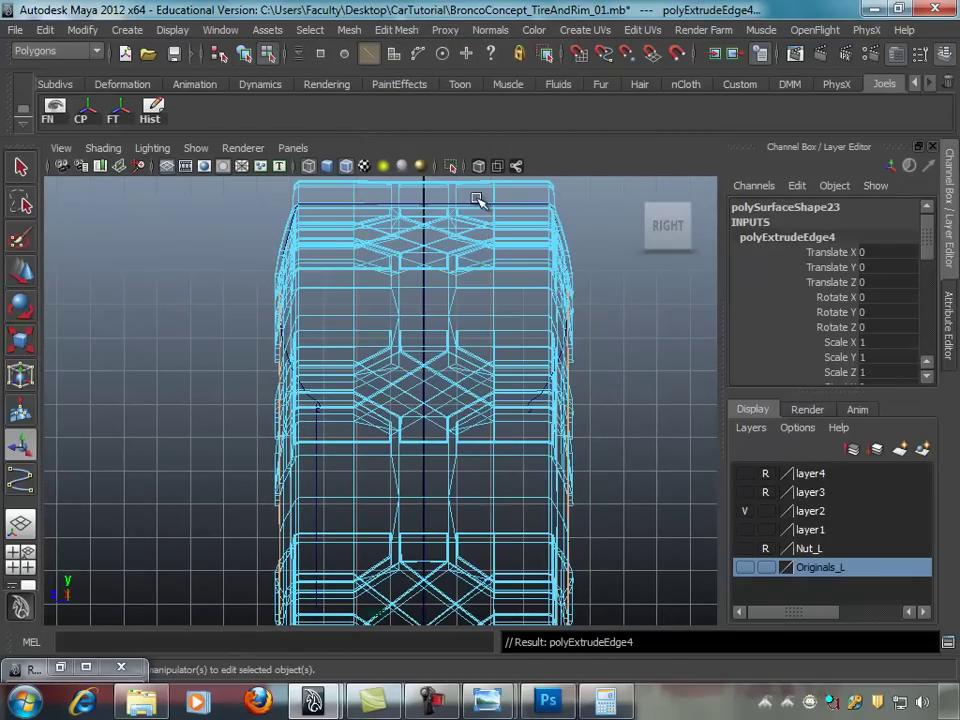
{"action": "mouse_move", "coordinate": [489, 343]}
{"action": "right_mouse_down", "text": "alt"}
{"action": "mouse_move", "coordinate": [340, 355]}
{"action": "mouse_move", "coordinate": [332, 334]}
{"action": "right_mouse_up", "text": "alt"}
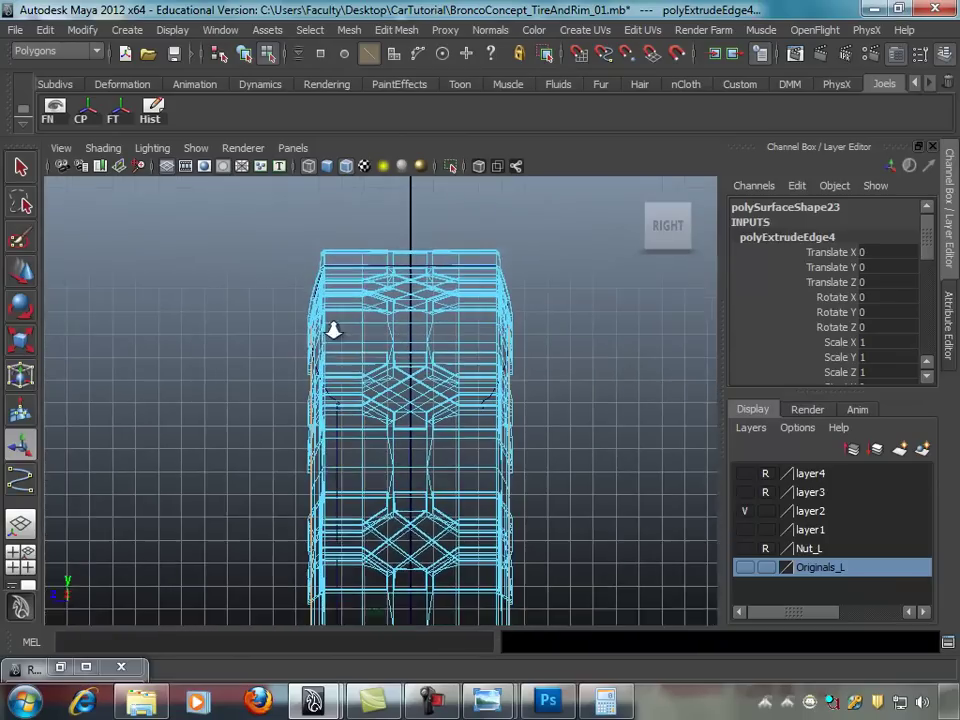
{"action": "right_click_drag", "start_coordinate": [470, 287], "coordinate": [161, 296], "text": "alt"}
{"action": "middle_click_drag", "start_coordinate": [221, 328], "coordinate": [428, 240], "text": "alt"}
{"action": "middle_click_drag", "start_coordinate": [386, 367], "coordinate": [317, 326], "text": "alt"}
{"action": "right_click_drag", "start_coordinate": [317, 326], "coordinate": [450, 333], "text": "alt"}
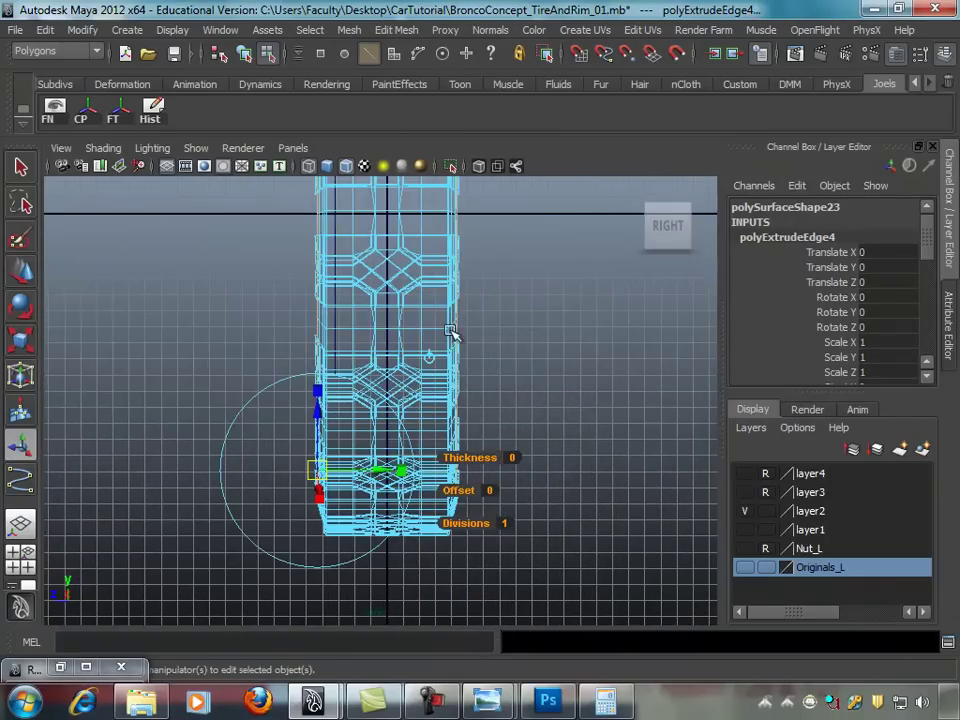
{"action": "middle_click_drag", "start_coordinate": [433, 358], "coordinate": [386, 390], "text": "alt"}
{"action": "right_click_drag", "start_coordinate": [386, 390], "coordinate": [476, 461], "text": "alt"}
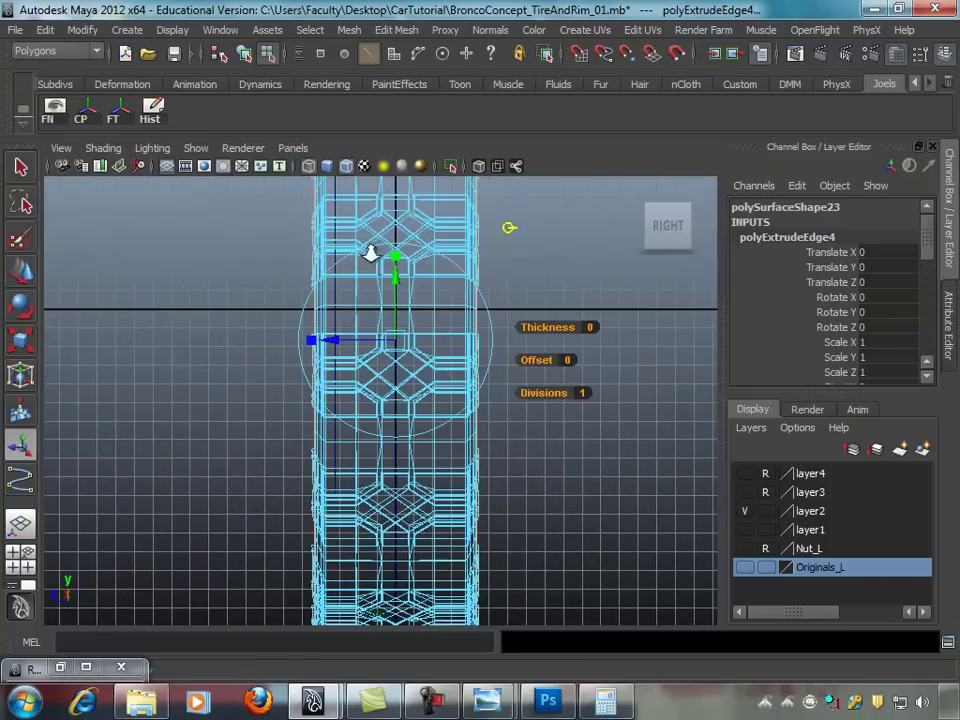
{"action": "middle_click_drag", "start_coordinate": [368, 253], "coordinate": [508, 418], "text": "alt"}
{"action": "middle_click_drag", "start_coordinate": [470, 314], "coordinate": [482, 341], "text": "alt"}
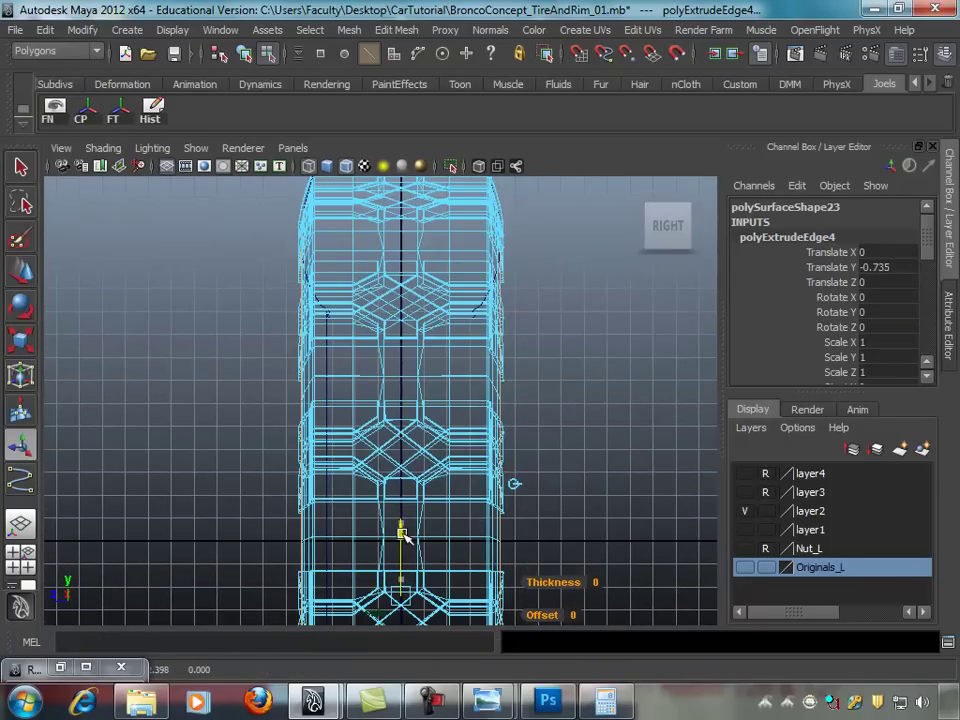
Step: Undo the extrusion's Y move and slightly scale the new edge ring from the Back view
{"action": "key", "text": "ctrl+z"}
{"action": "middle_click_drag", "start_coordinate": [462, 490], "coordinate": [448, 346], "text": "alt"}
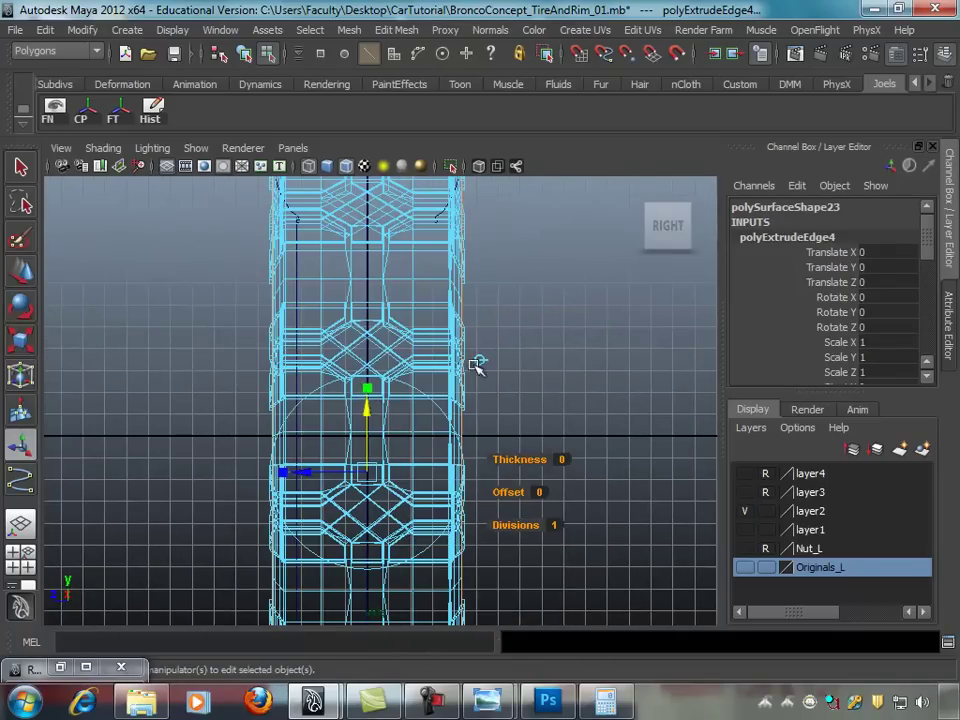
{"action": "key", "text": "space"}
{"action": "key", "text": "space"}
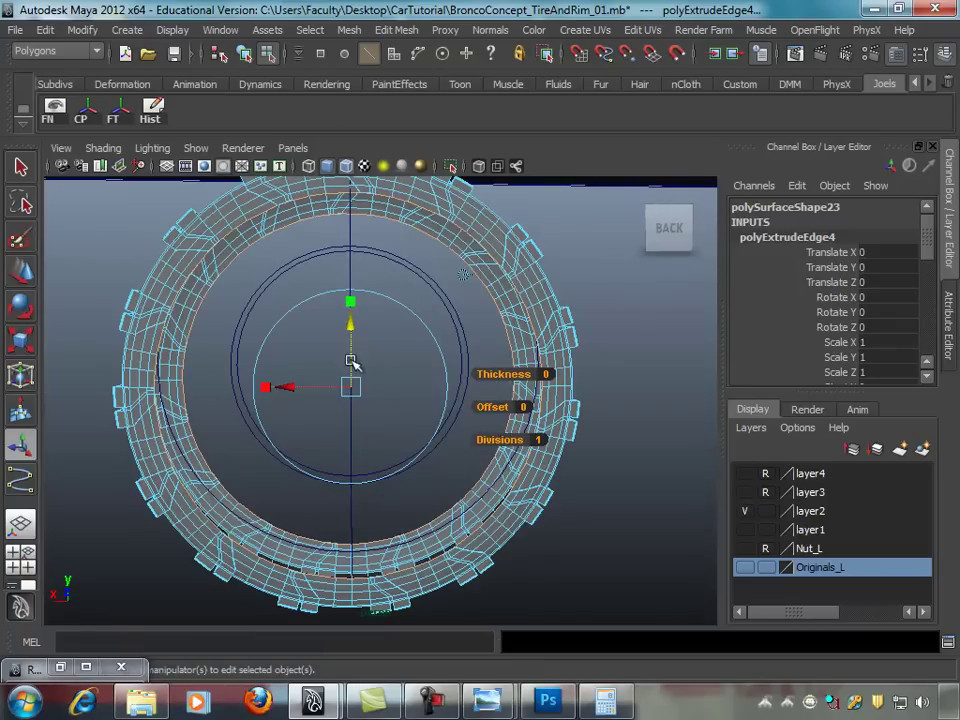
{"action": "mouse_move", "coordinate": [426, 373]}
{"action": "left_mouse_down", "text": "alt"}
{"action": "mouse_move", "coordinate": [368, 388]}
{"action": "mouse_move", "coordinate": [387, 408]}
{"action": "mouse_move", "coordinate": [352, 397]}
{"action": "mouse_move", "coordinate": [420, 388]}
{"action": "mouse_move", "coordinate": [360, 388]}
{"action": "mouse_move", "coordinate": [446, 396]}
{"action": "mouse_move", "coordinate": [343, 390]}
{"action": "mouse_move", "coordinate": [315, 377]}
{"action": "left_mouse_up", "text": "alt"}
{"action": "key", "text": "r"}
{"action": "mouse_move", "coordinate": [315, 377]}
{"action": "left_mouse_down", "text": "alt"}
{"action": "mouse_move", "coordinate": [429, 375]}
{"action": "mouse_move", "coordinate": [407, 407]}
{"action": "mouse_move", "coordinate": [402, 282]}
{"action": "mouse_move", "coordinate": [318, 420]}
{"action": "left_mouse_up", "text": "alt"}
{"action": "middle_click_drag", "start_coordinate": [264, 448], "coordinate": [267, 448]}
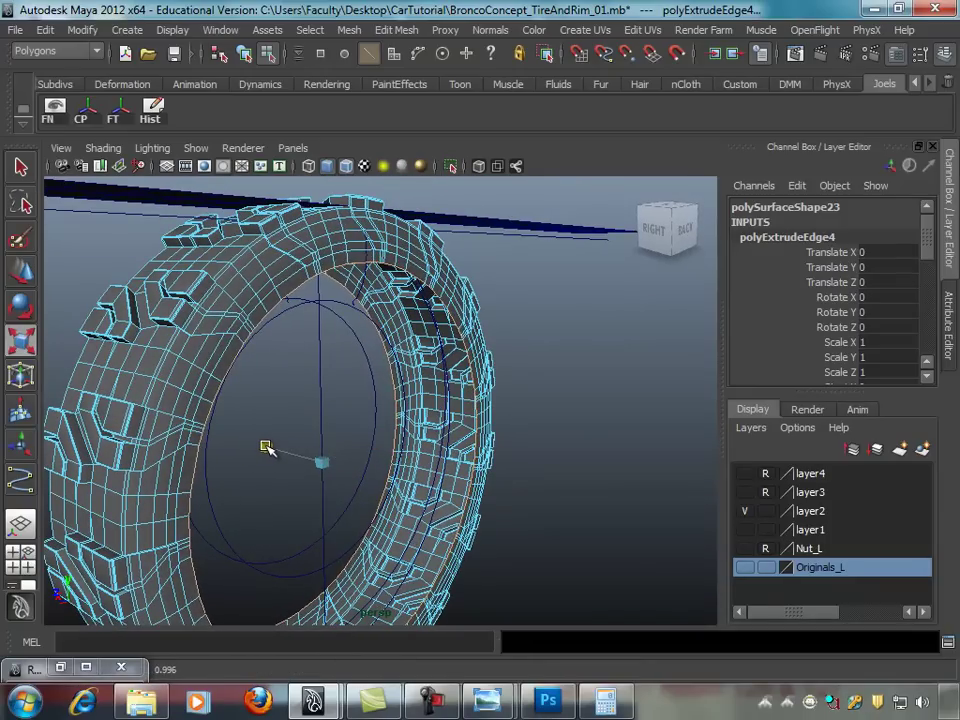
Step: Extrude the inner edge ring again with Ctrl+E
{"action": "key", "text": "ctrl+e"}
{"action": "left_click_drag", "start_coordinate": [396, 424], "coordinate": [378, 470], "text": "alt"}
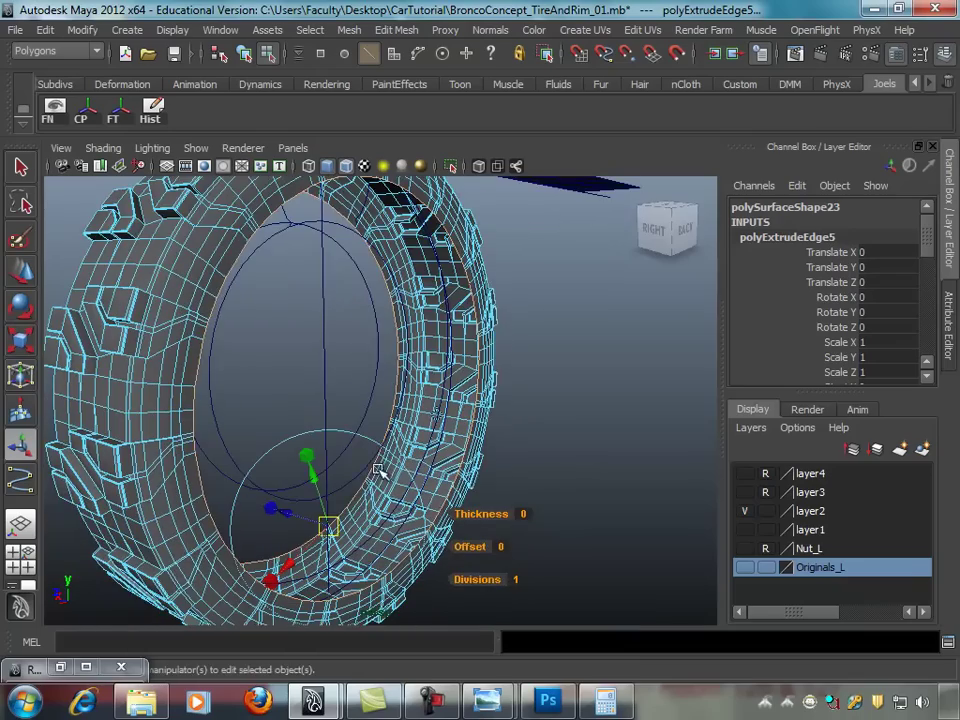
{"action": "mouse_move", "coordinate": [497, 368]}
{"action": "left_mouse_down", "text": "alt"}
{"action": "mouse_move", "coordinate": [407, 386]}
{"action": "mouse_move", "coordinate": [360, 433]}
{"action": "mouse_move", "coordinate": [365, 447]}
{"action": "left_mouse_up", "text": "alt"}
{"action": "mouse_move", "coordinate": [463, 407]}
{"action": "left_mouse_down", "text": "alt"}
{"action": "mouse_move", "coordinate": [403, 422]}
{"action": "mouse_move", "coordinate": [388, 356]}
{"action": "mouse_move", "coordinate": [333, 316]}
{"action": "mouse_move", "coordinate": [362, 463]}
{"action": "mouse_move", "coordinate": [352, 459]}
{"action": "left_mouse_up", "text": "alt"}
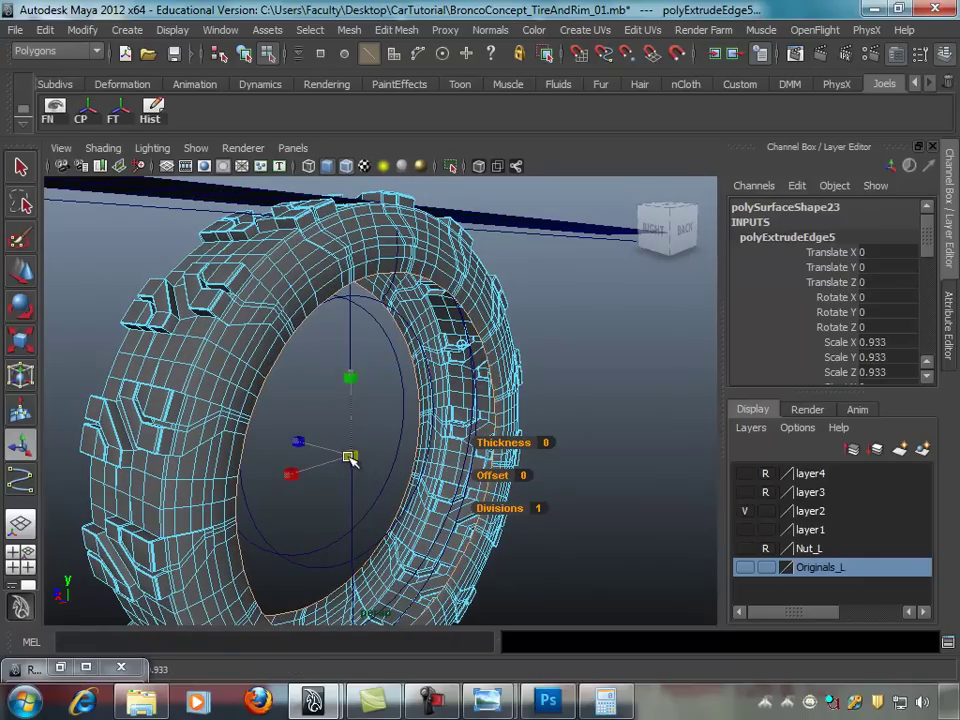
{"action": "mouse_move", "coordinate": [350, 458]}
{"action": "left_mouse_down", "text": "alt"}
{"action": "mouse_move", "coordinate": [418, 446]}
{"action": "mouse_move", "coordinate": [377, 429]}
{"action": "mouse_move", "coordinate": [416, 431]}
{"action": "mouse_move", "coordinate": [349, 448]}
{"action": "mouse_move", "coordinate": [336, 463]}
{"action": "mouse_move", "coordinate": [272, 432]}
{"action": "mouse_move", "coordinate": [231, 332]}
{"action": "mouse_move", "coordinate": [242, 416]}
{"action": "mouse_move", "coordinate": [210, 298]}
{"action": "left_mouse_up", "text": "alt"}
{"action": "mouse_move", "coordinate": [270, 244]}
{"action": "left_mouse_down", "text": "alt"}
{"action": "mouse_move", "coordinate": [377, 302]}
{"action": "mouse_move", "coordinate": [360, 311]}
{"action": "mouse_move", "coordinate": [403, 379]}
{"action": "mouse_move", "coordinate": [385, 371]}
{"action": "mouse_move", "coordinate": [420, 381]}
{"action": "mouse_move", "coordinate": [422, 392]}
{"action": "mouse_move", "coordinate": [355, 409]}
{"action": "left_mouse_up", "text": "alt"}
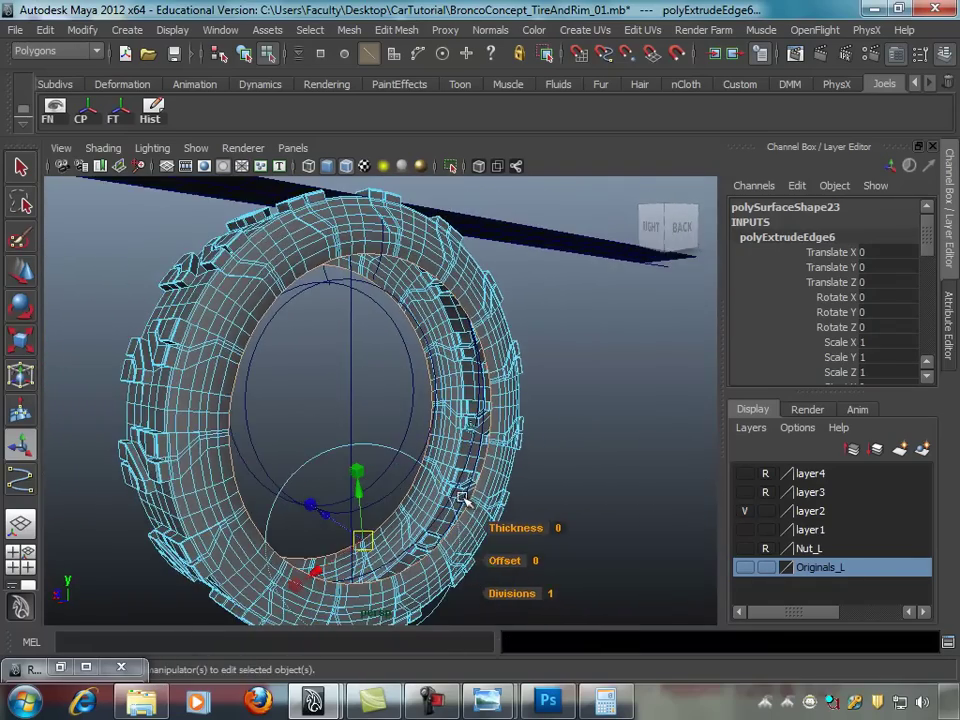
{"action": "left_click_drag", "start_coordinate": [463, 498], "coordinate": [405, 448], "text": "alt"}
{"action": "mouse_move", "coordinate": [493, 448]}
{"action": "left_mouse_down", "text": "alt"}
{"action": "mouse_move", "coordinate": [414, 448]}
{"action": "mouse_move", "coordinate": [493, 480]}
{"action": "left_mouse_up", "text": "alt"}
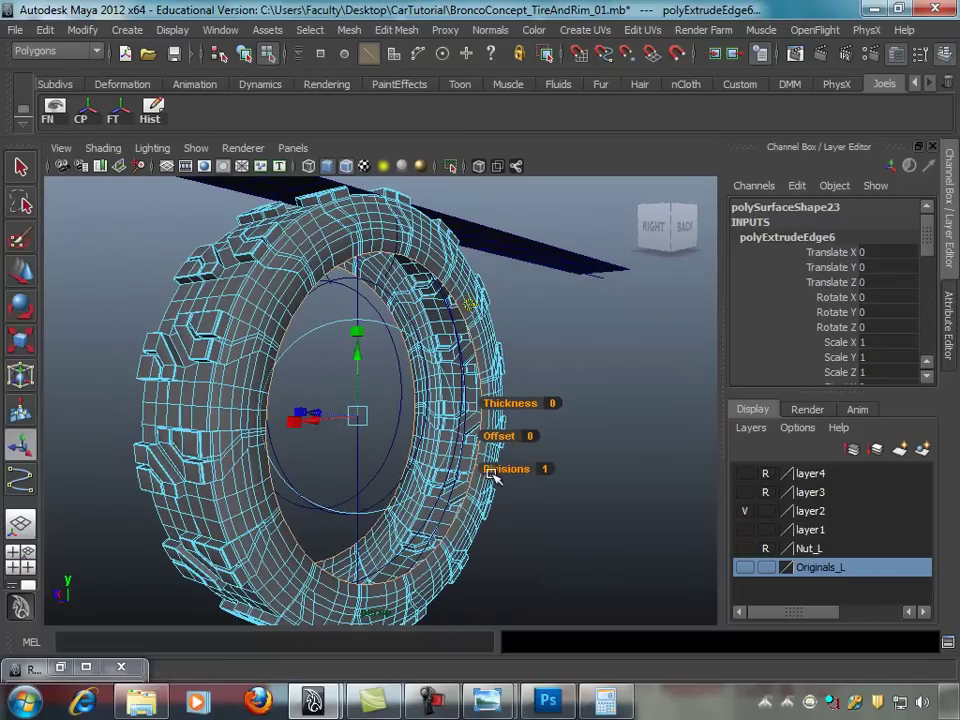
{"action": "mouse_move", "coordinate": [410, 399]}
{"action": "left_mouse_down", "text": "alt"}
{"action": "mouse_move", "coordinate": [360, 423]}
{"action": "mouse_move", "coordinate": [460, 428]}
{"action": "mouse_move", "coordinate": [431, 386]}
{"action": "mouse_move", "coordinate": [461, 403]}
{"action": "mouse_move", "coordinate": [461, 422]}
{"action": "mouse_move", "coordinate": [393, 424]}
{"action": "mouse_move", "coordinate": [421, 418]}
{"action": "mouse_move", "coordinate": [426, 390]}
{"action": "mouse_move", "coordinate": [372, 453]}
{"action": "left_mouse_up", "text": "alt"}
Step: Repeat the extrusion and shrink the newest edge ring inward
{"action": "key", "text": "g"}
{"action": "left_click_drag", "start_coordinate": [510, 445], "coordinate": [476, 435], "text": "alt"}
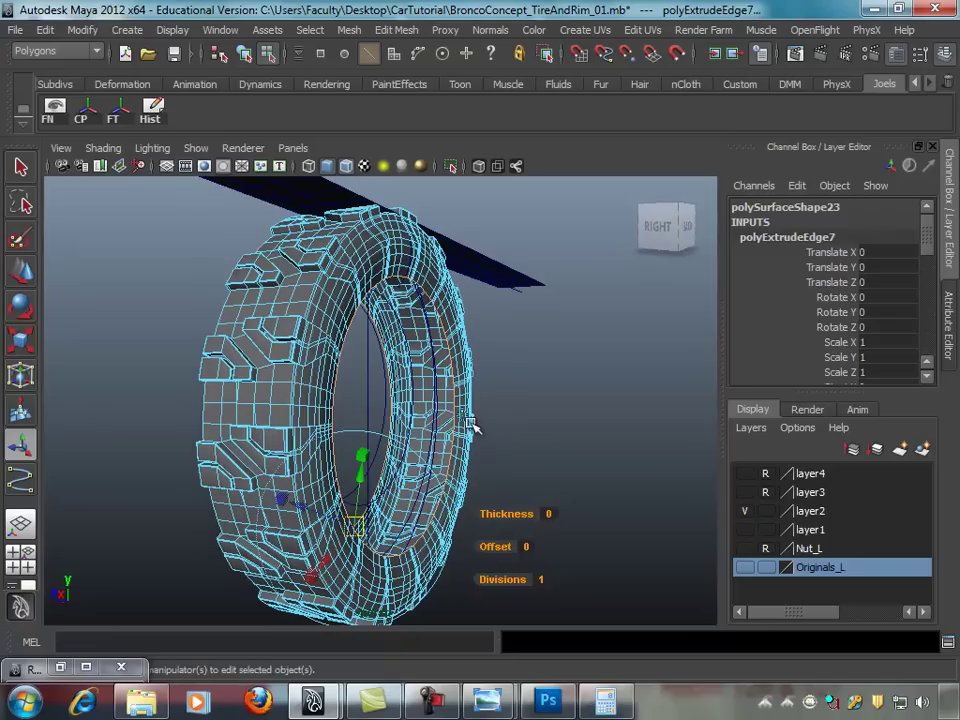
{"action": "left_click_drag", "start_coordinate": [437, 339], "coordinate": [368, 340], "text": "alt"}
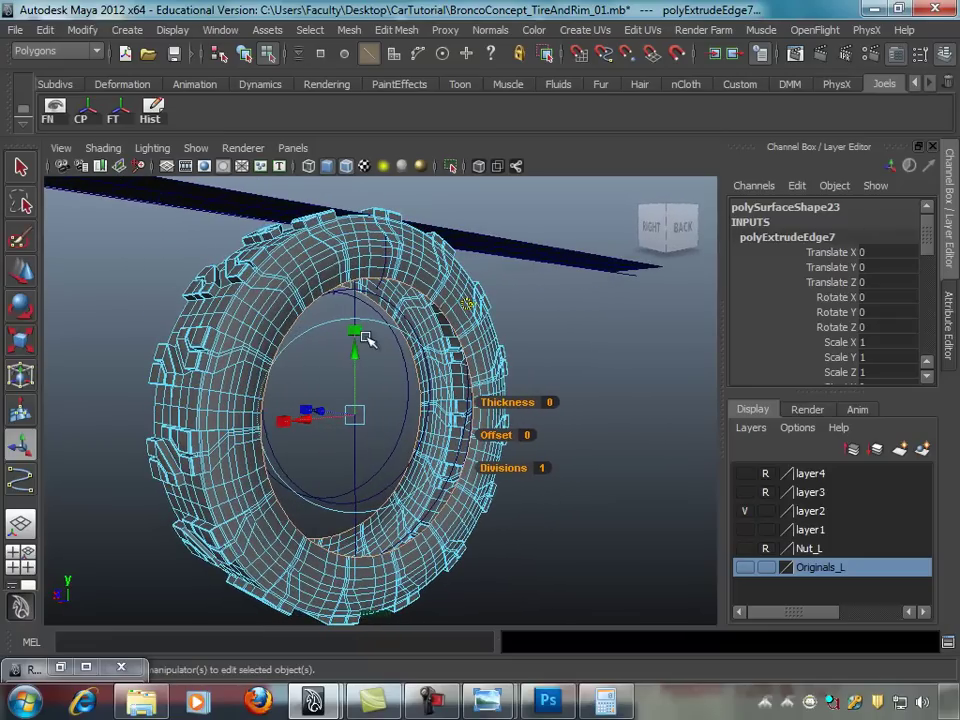
{"action": "mouse_move", "coordinate": [415, 378]}
{"action": "left_mouse_down", "text": "alt"}
{"action": "mouse_move", "coordinate": [368, 421]}
{"action": "mouse_move", "coordinate": [327, 422]}
{"action": "left_mouse_up", "text": "alt"}
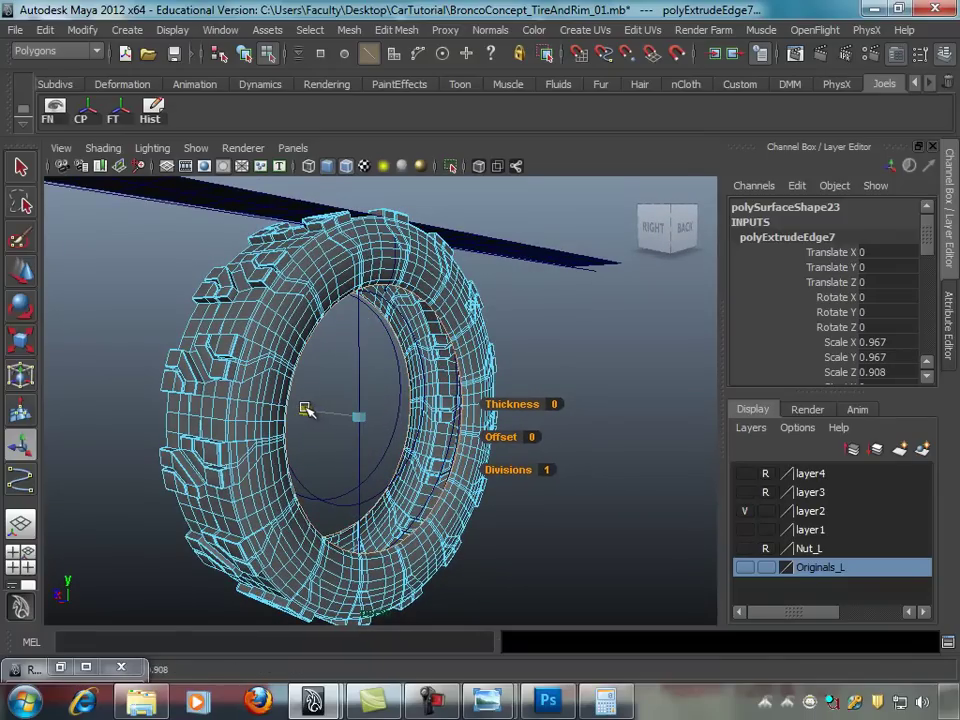
{"action": "left_click_drag", "start_coordinate": [306, 409], "coordinate": [390, 386], "text": "alt"}
Step: Extrude another edge ring and scale it slightly smaller
{"action": "key", "text": "g"}
{"action": "mouse_move", "coordinate": [448, 358]}
{"action": "left_mouse_down", "text": "alt"}
{"action": "mouse_move", "coordinate": [428, 407]}
{"action": "mouse_move", "coordinate": [450, 392]}
{"action": "mouse_move", "coordinate": [489, 411]}
{"action": "mouse_move", "coordinate": [435, 403]}
{"action": "mouse_move", "coordinate": [393, 352]}
{"action": "left_mouse_up", "text": "alt"}
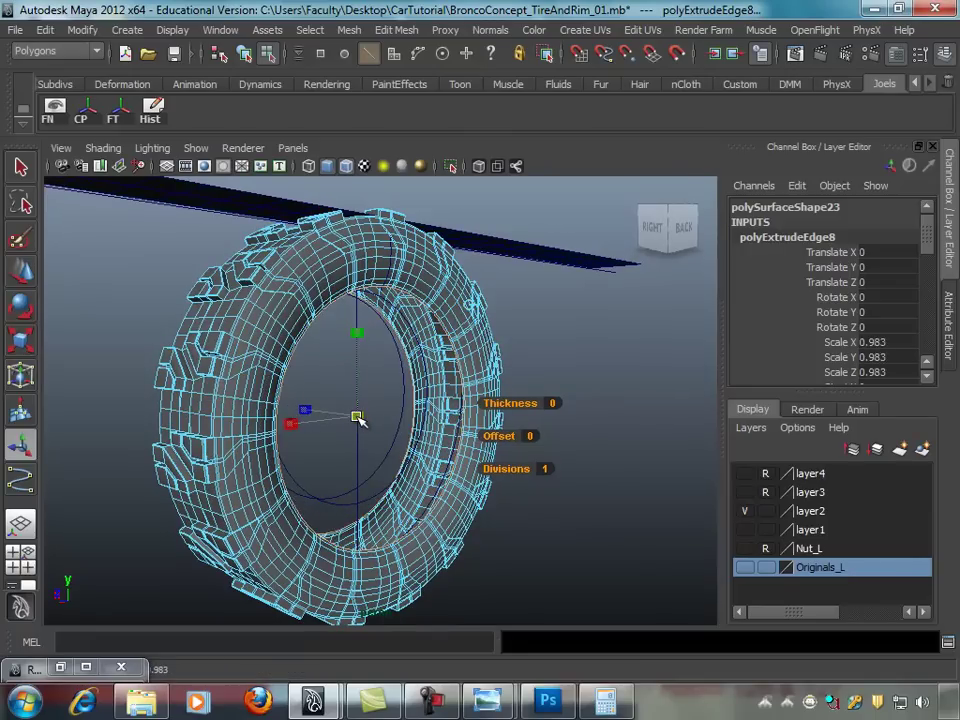
{"action": "mouse_move", "coordinate": [358, 420]}
{"action": "left_mouse_down", "text": "alt"}
{"action": "mouse_move", "coordinate": [446, 407]}
{"action": "mouse_move", "coordinate": [388, 393]}
{"action": "mouse_move", "coordinate": [363, 420]}
{"action": "left_mouse_up", "text": "alt"}
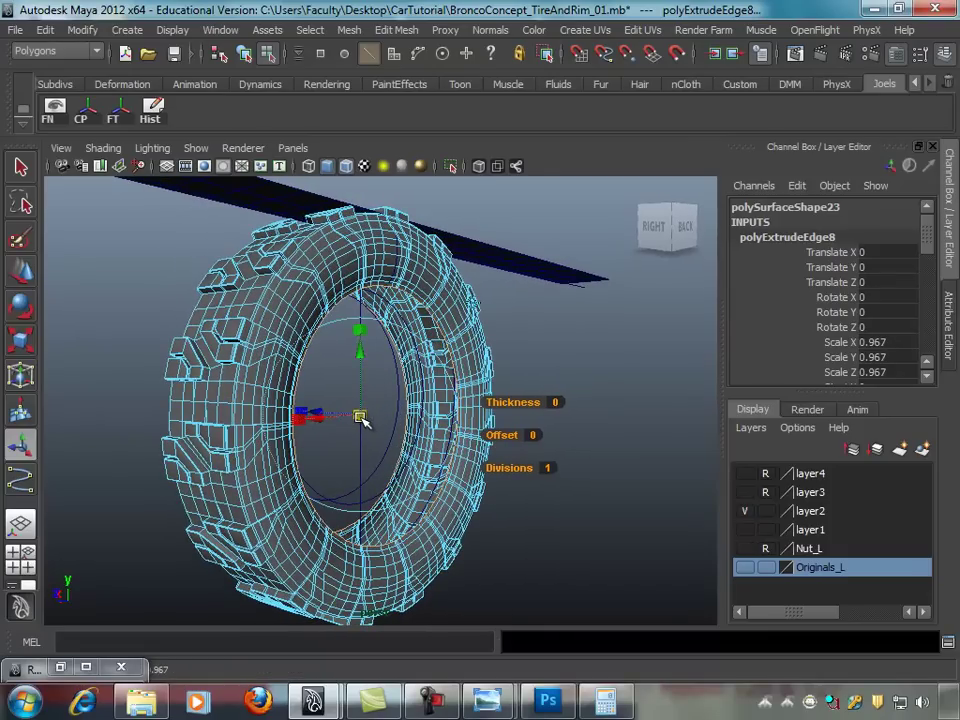
{"action": "key", "text": "e"}
{"action": "key", "text": "r"}
{"action": "left_click_drag", "start_coordinate": [415, 390], "coordinate": [308, 416], "text": "alt"}
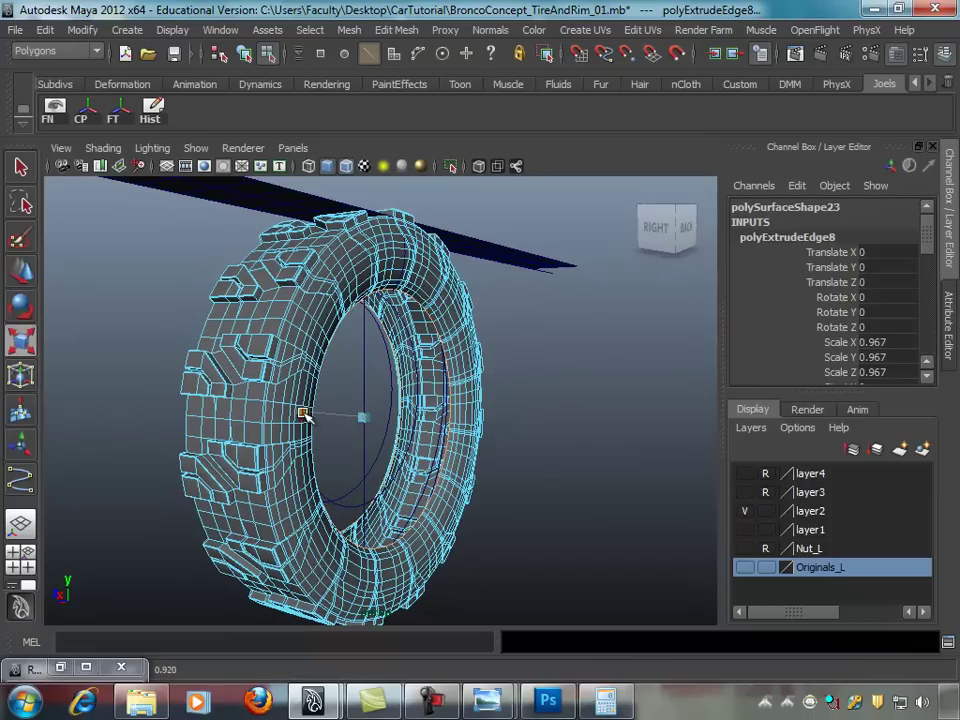
{"action": "mouse_move", "coordinate": [420, 415]}
{"action": "left_mouse_down", "text": "alt"}
{"action": "mouse_move", "coordinate": [439, 403]}
{"action": "mouse_move", "coordinate": [456, 422]}
{"action": "left_mouse_up", "text": "alt"}
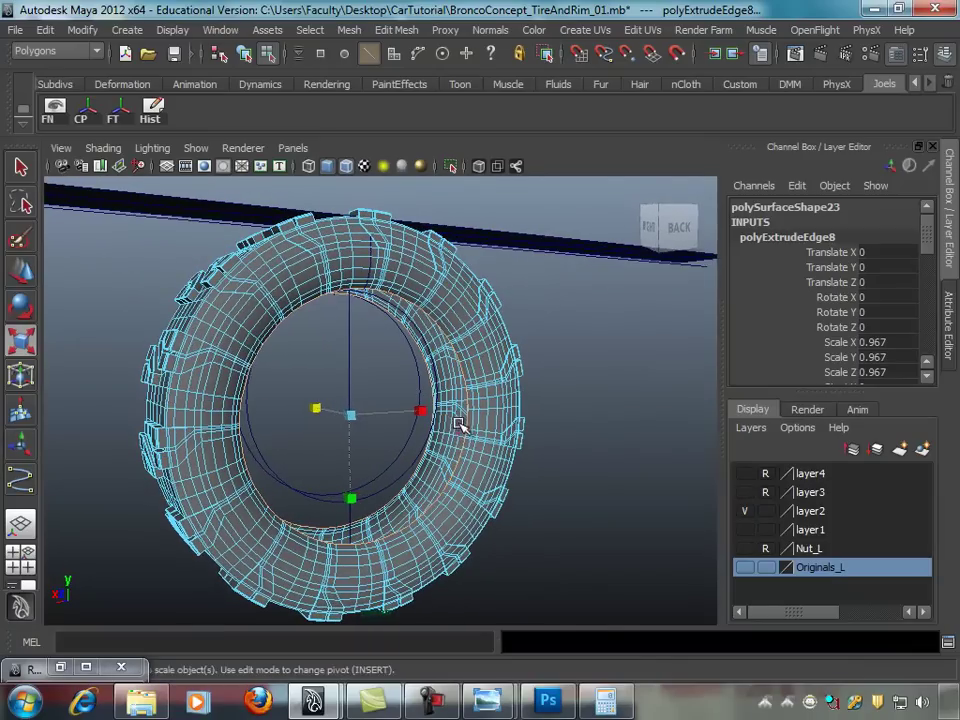
Step: Extrude a final edge ring, shrink it to 0.95, and deselect the tire
{"action": "key", "text": "g"}
{"action": "left_click_drag", "start_coordinate": [399, 410], "coordinate": [397, 457], "text": "alt"}
{"action": "left_click_drag", "start_coordinate": [469, 447], "coordinate": [437, 378], "text": "alt"}
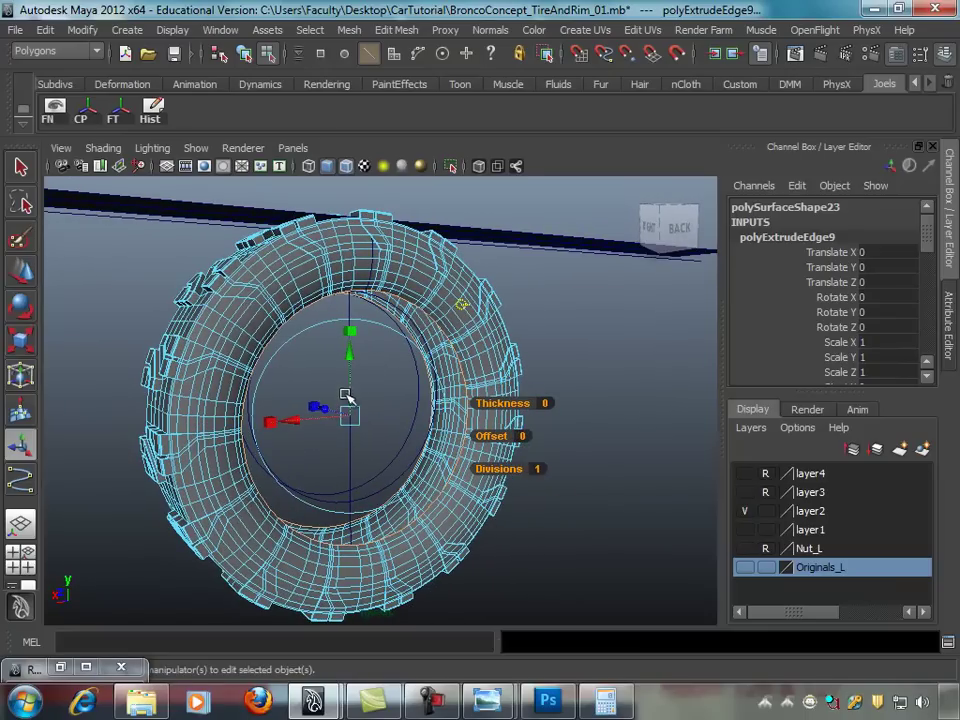
{"action": "left_click_drag", "start_coordinate": [352, 419], "coordinate": [349, 419]}
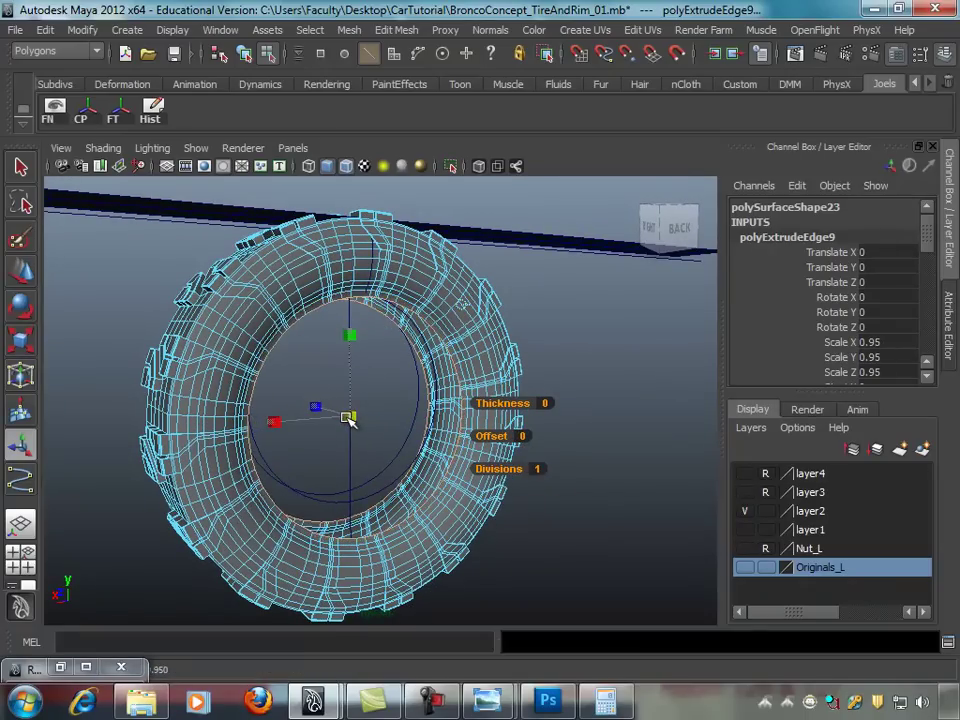
{"action": "left_click", "coordinate": [619, 336]}
{"action": "mouse_move", "coordinate": [619, 336]}
{"action": "left_mouse_down", "text": "alt"}
{"action": "mouse_move", "coordinate": [467, 364]}
{"action": "mouse_move", "coordinate": [493, 386]}
{"action": "left_mouse_up", "text": "alt"}
{"action": "key", "text": "F8"}
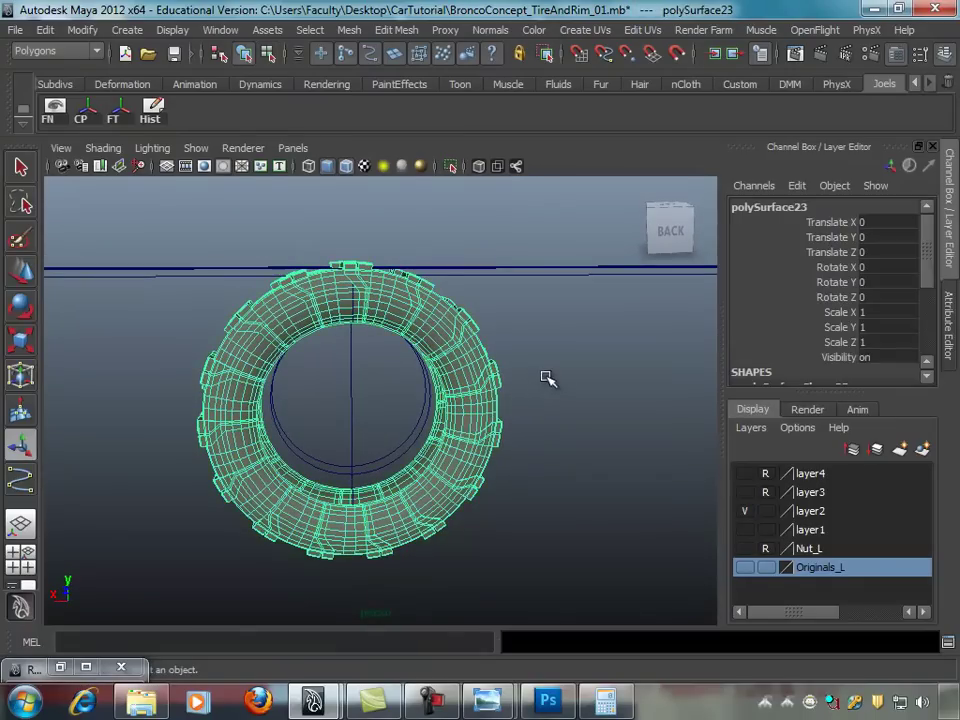
{"action": "left_click", "coordinate": [504, 437]}
{"action": "mouse_move", "coordinate": [504, 437]}
{"action": "left_mouse_down", "text": "alt"}
{"action": "mouse_move", "coordinate": [409, 429]}
{"action": "mouse_move", "coordinate": [517, 405]}
{"action": "left_mouse_up", "text": "alt"}
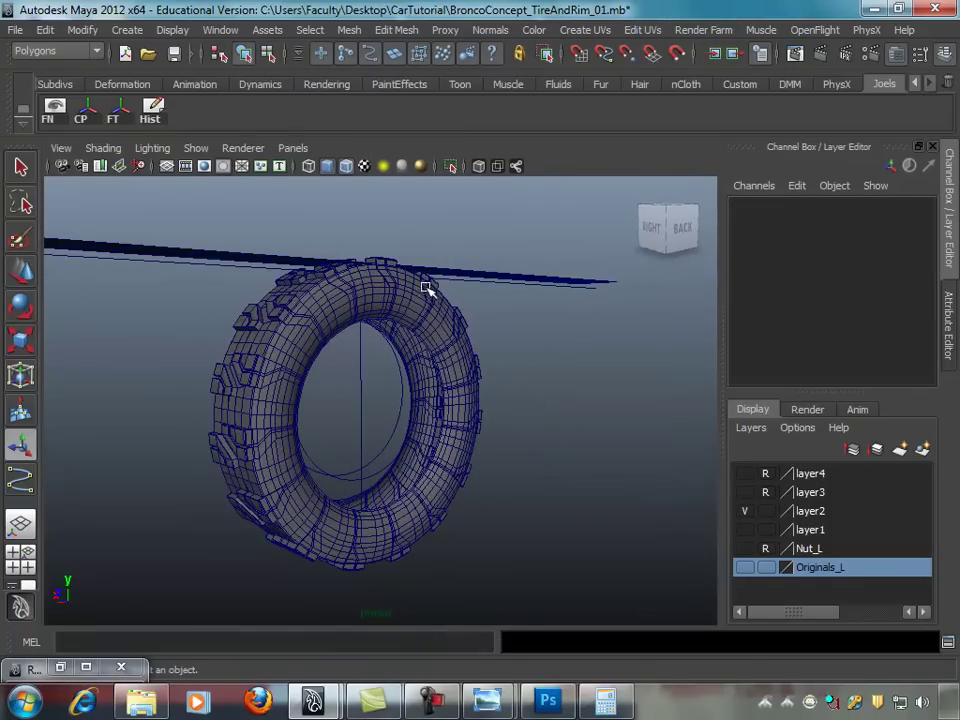
{"action": "mouse_move", "coordinate": [418, 300]}
{"action": "left_mouse_down", "text": "alt"}
{"action": "mouse_move", "coordinate": [484, 332]}
{"action": "mouse_move", "coordinate": [296, 255]}
{"action": "mouse_move", "coordinate": [456, 287]}
{"action": "mouse_move", "coordinate": [351, 285]}
{"action": "mouse_move", "coordinate": [375, 311]}
{"action": "mouse_move", "coordinate": [412, 289]}
{"action": "mouse_move", "coordinate": [497, 266]}
{"action": "mouse_move", "coordinate": [587, 261]}
{"action": "mouse_move", "coordinate": [651, 289]}
{"action": "mouse_move", "coordinate": [634, 281]}
{"action": "mouse_move", "coordinate": [366, 302]}
{"action": "left_mouse_up", "text": "alt"}
{"action": "left_click", "coordinate": [296, 255]}
{"action": "middle_click_drag", "start_coordinate": [366, 302], "coordinate": [336, 300], "text": "alt"}
{"action": "mouse_move", "coordinate": [336, 300]}
{"action": "left_mouse_down", "text": "alt"}
{"action": "mouse_move", "coordinate": [461, 272]}
{"action": "mouse_move", "coordinate": [414, 306]}
{"action": "mouse_move", "coordinate": [463, 279]}
{"action": "mouse_move", "coordinate": [470, 300]}
{"action": "mouse_move", "coordinate": [414, 294]}
{"action": "mouse_move", "coordinate": [439, 332]}
{"action": "mouse_move", "coordinate": [489, 326]}
{"action": "mouse_move", "coordinate": [456, 320]}
{"action": "mouse_move", "coordinate": [312, 248]}
{"action": "mouse_move", "coordinate": [384, 366]}
{"action": "mouse_move", "coordinate": [319, 388]}
{"action": "mouse_move", "coordinate": [289, 338]}
{"action": "mouse_move", "coordinate": [317, 309]}
{"action": "mouse_move", "coordinate": [381, 336]}
{"action": "mouse_move", "coordinate": [339, 294]}
{"action": "mouse_move", "coordinate": [331, 310]}
{"action": "mouse_move", "coordinate": [386, 309]}
{"action": "mouse_move", "coordinate": [345, 304]}
{"action": "left_mouse_up", "text": "alt"}
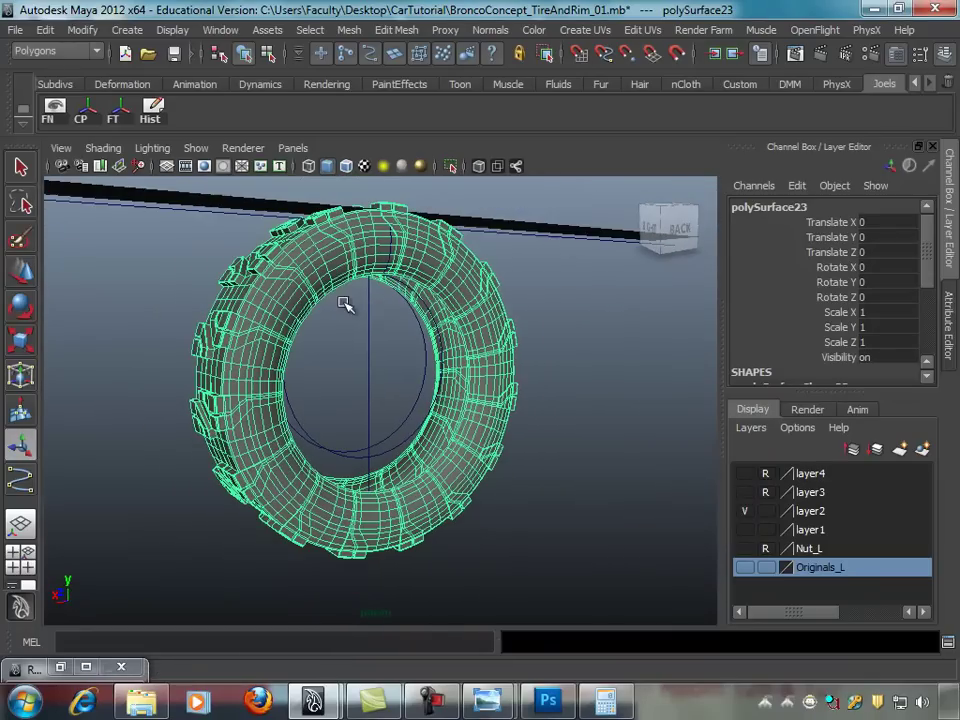
{"action": "mouse_move", "coordinate": [283, 303]}
{"action": "left_mouse_down", "text": "alt"}
{"action": "mouse_move", "coordinate": [343, 321]}
{"action": "mouse_move", "coordinate": [321, 326]}
{"action": "mouse_move", "coordinate": [397, 340]}
{"action": "left_mouse_up", "text": "alt"}
{"action": "left_click_drag", "start_coordinate": [443, 278], "coordinate": [423, 311], "text": "alt"}
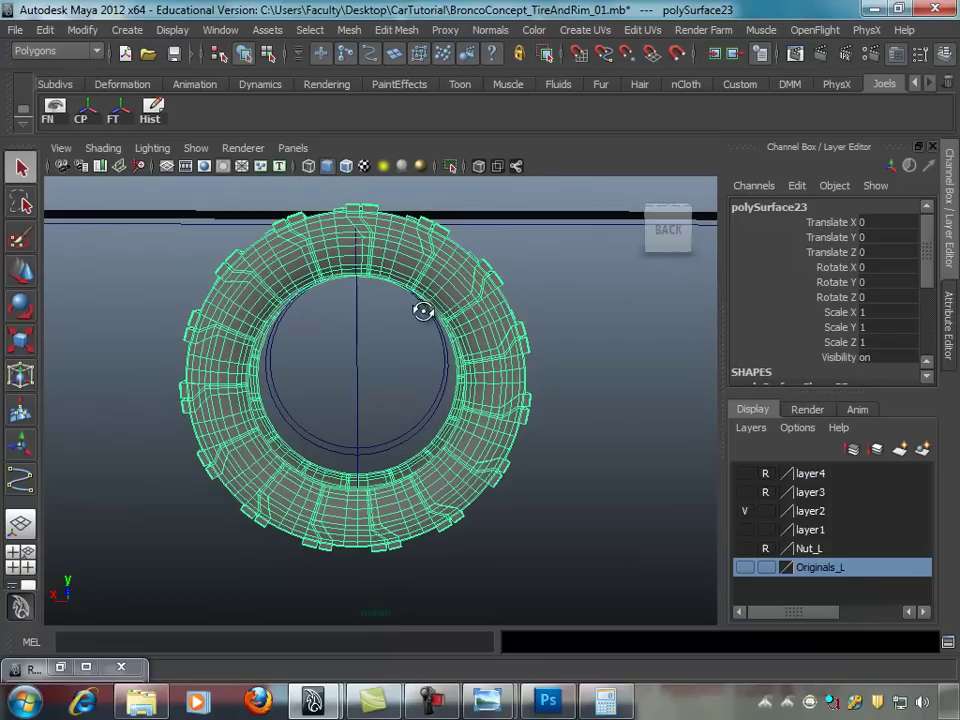
{"action": "mouse_move", "coordinate": [505, 323]}
{"action": "left_mouse_down", "text": "alt"}
{"action": "mouse_move", "coordinate": [489, 321]}
{"action": "mouse_move", "coordinate": [508, 324]}
{"action": "mouse_move", "coordinate": [480, 281]}
{"action": "mouse_move", "coordinate": [380, 235]}
{"action": "left_mouse_up", "text": "alt"}
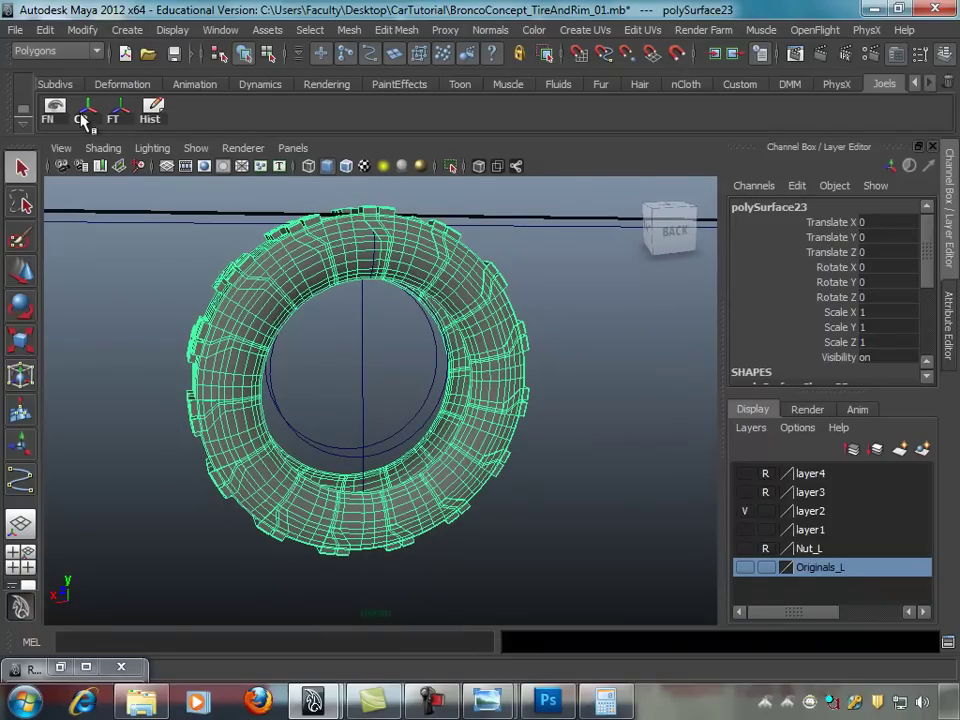
Step: Move the tire up to Translate Y 1.619 in the front view
{"action": "mouse_move", "coordinate": [545, 320]}
{"action": "left_mouse_down", "text": "alt"}
{"action": "mouse_move", "coordinate": [456, 300]}
{"action": "mouse_move", "coordinate": [439, 306]}
{"action": "left_mouse_up", "text": "alt"}
{"action": "key", "text": "w"}
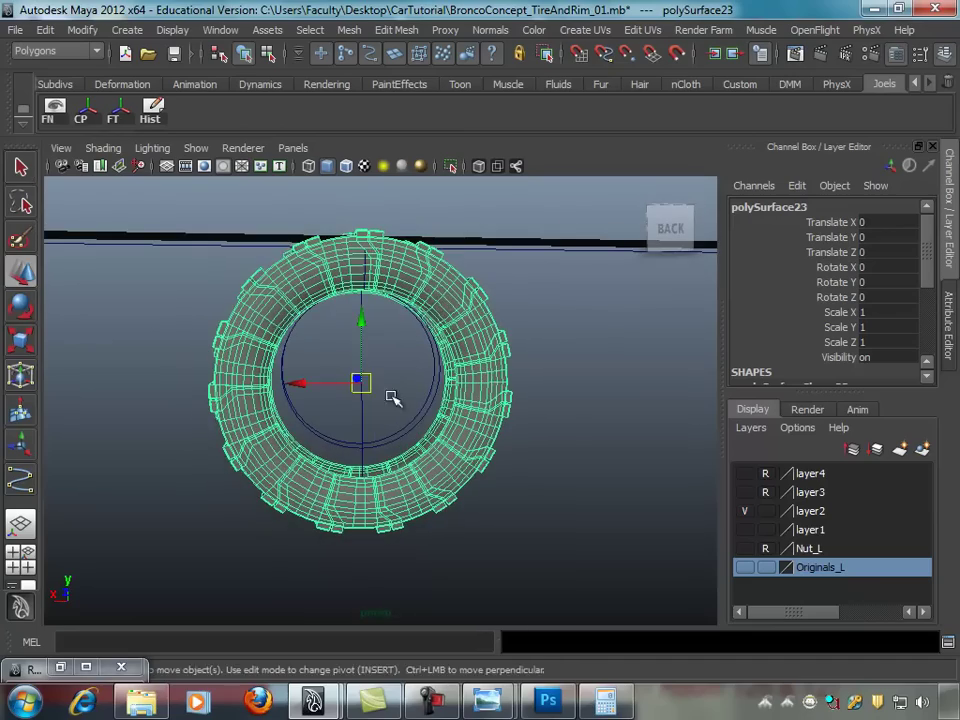
{"action": "key", "text": "space"}
{"action": "key", "text": "space"}
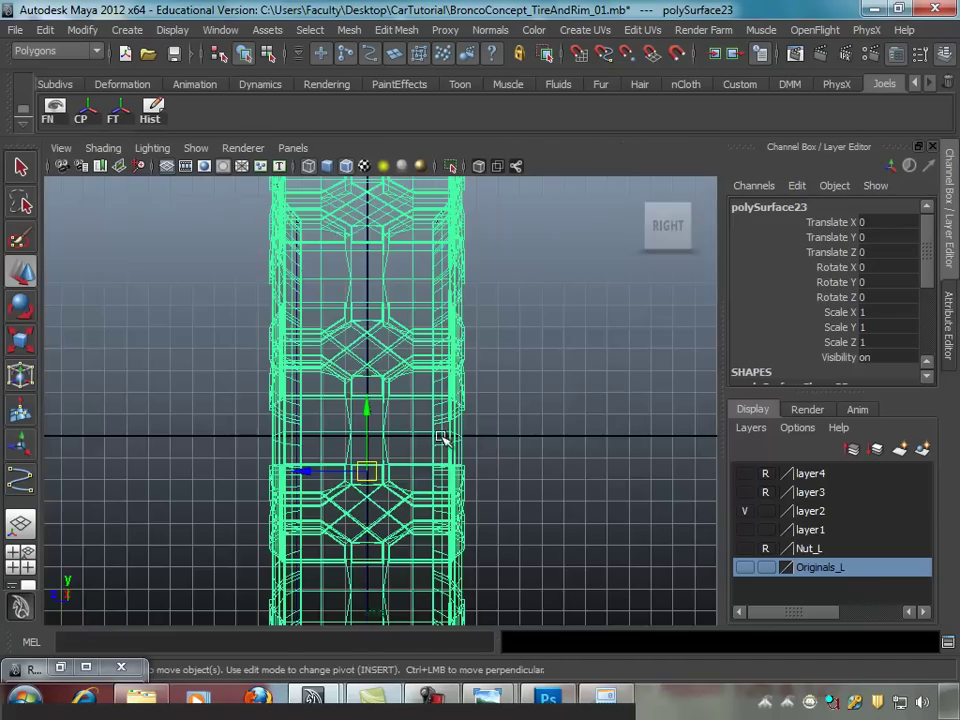
{"action": "key", "text": "space"}
{"action": "key", "text": "space"}
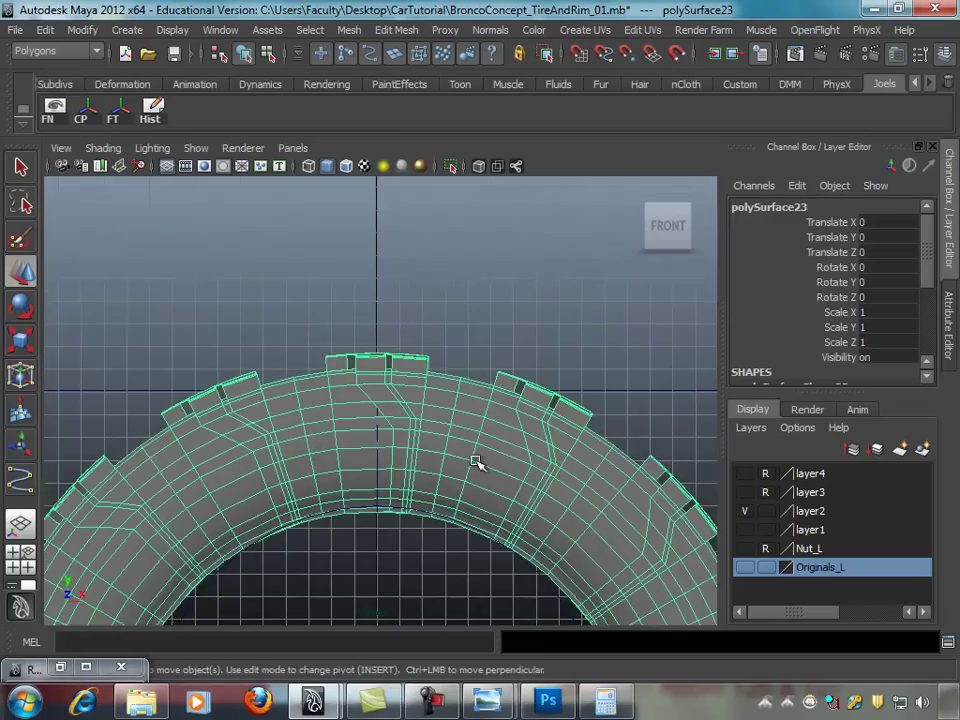
{"action": "right_click_drag", "start_coordinate": [476, 463], "coordinate": [497, 358], "text": "alt"}
{"action": "scroll", "coordinate": [450, 380], "scroll_direction": "down", "scroll_amount": 2}
{"action": "scroll", "coordinate": [390, 450], "scroll_direction": "down", "scroll_amount": 2}
{"action": "scroll", "coordinate": [365, 420], "scroll_direction": "down", "scroll_amount": 2}
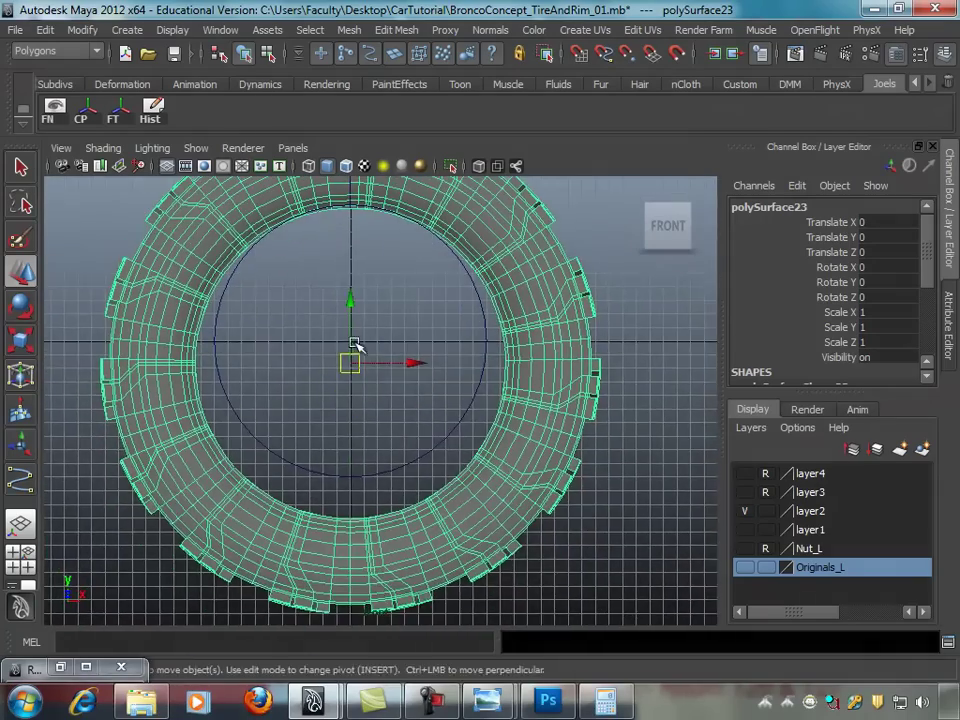
{"action": "scroll", "coordinate": [350, 360], "scroll_direction": "down", "scroll_amount": 1}
{"action": "scroll", "coordinate": [380, 370], "scroll_direction": "up", "scroll_amount": 1}
{"action": "scroll", "coordinate": [400, 374], "scroll_direction": "up", "scroll_amount": 1}
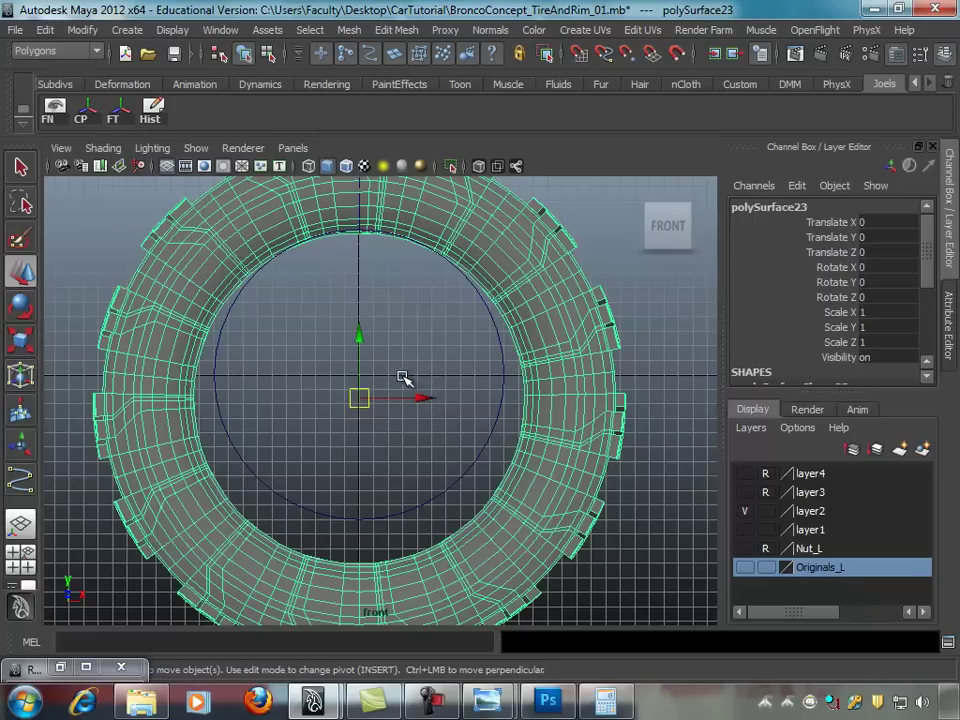
{"action": "key", "text": "r"}
{"action": "key", "text": "w"}
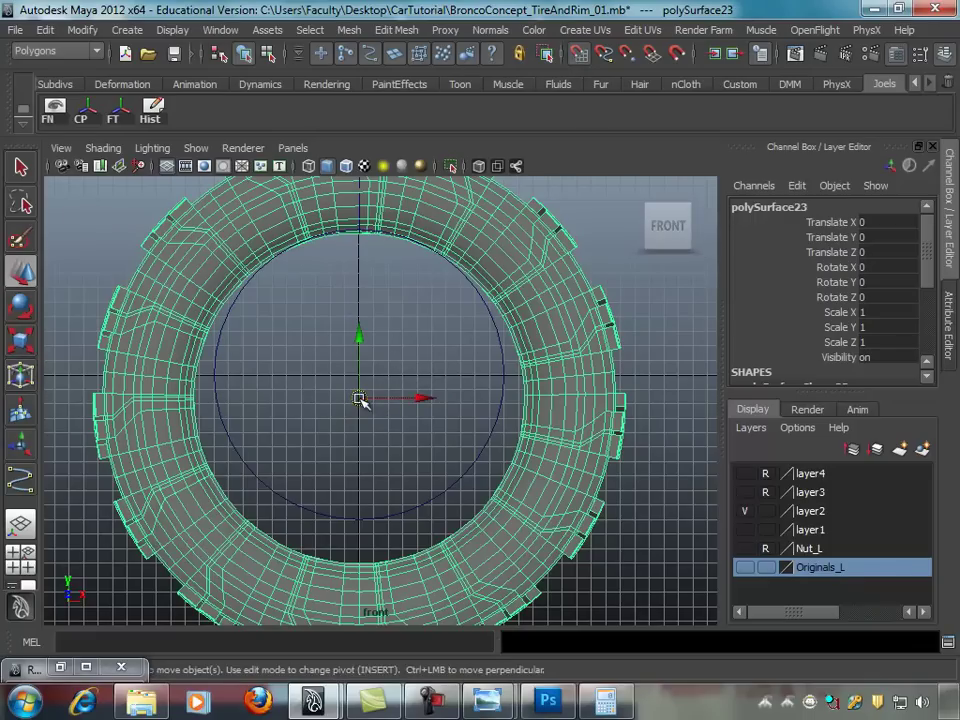
{"action": "left_click_drag", "start_coordinate": [360, 398], "coordinate": [361, 375]}
{"action": "scroll", "coordinate": [440, 357], "scroll_direction": "down", "scroll_amount": 3}
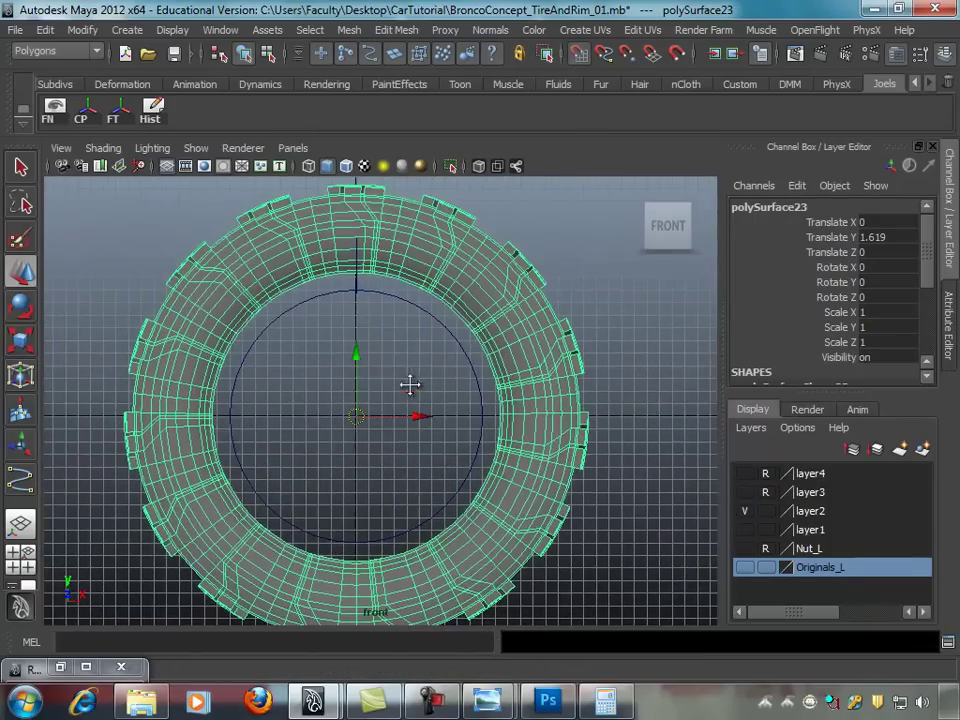
Step: Scale the tire uniformly to 0.878 and review it in the perspective view
{"action": "key", "text": "r"}
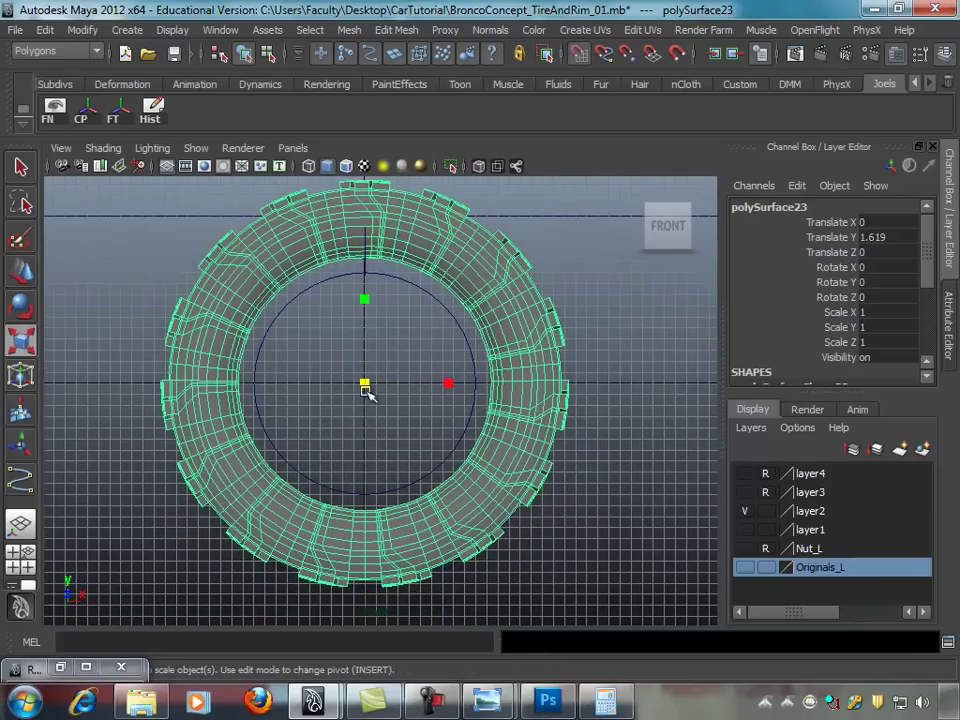
{"action": "left_click_drag", "start_coordinate": [364, 384], "coordinate": [329, 388]}
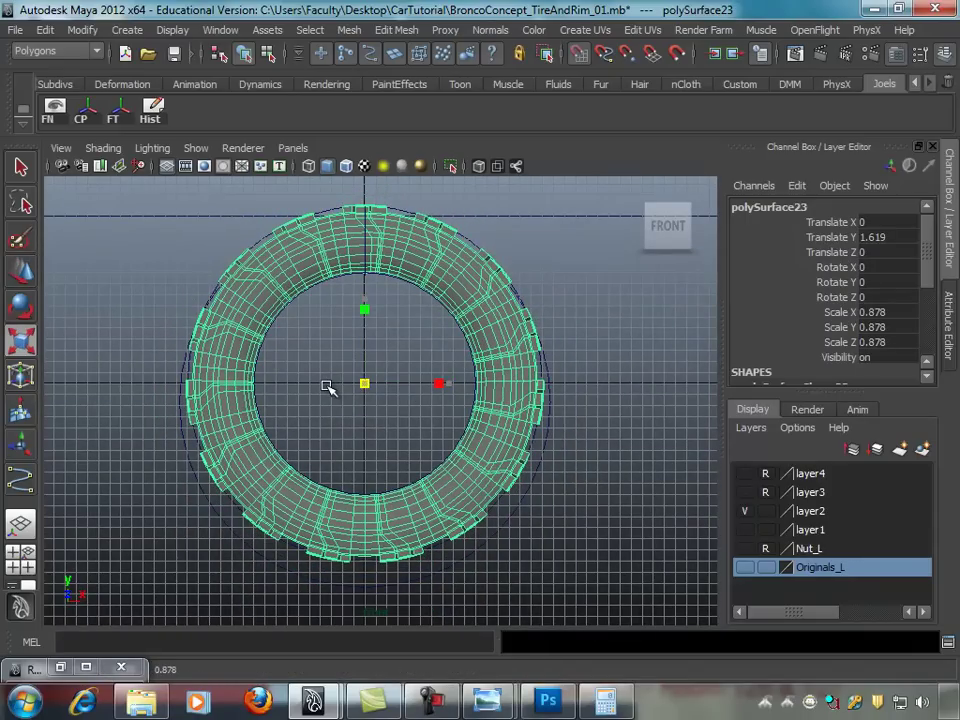
{"action": "left_click", "coordinate": [601, 327]}
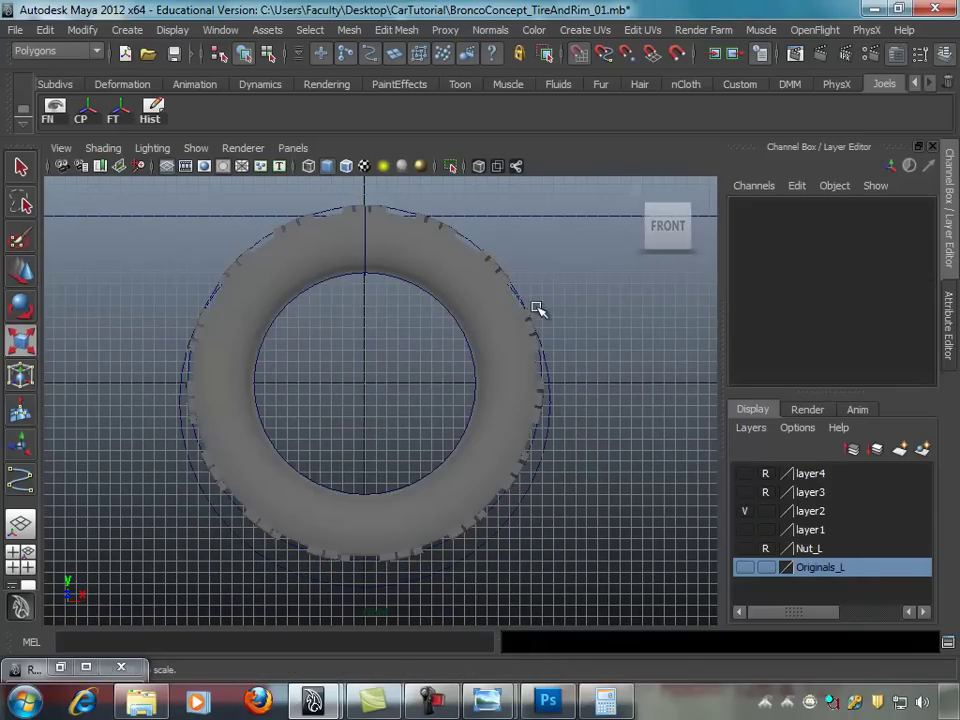
{"action": "left_click", "coordinate": [475, 297]}
{"action": "key", "text": "space"}
{"action": "key", "text": "space"}
{"action": "mouse_move", "coordinate": [470, 290]}
{"action": "left_mouse_down", "text": "alt"}
{"action": "mouse_move", "coordinate": [507, 301]}
{"action": "mouse_move", "coordinate": [696, 302]}
{"action": "mouse_move", "coordinate": [470, 315]}
{"action": "mouse_move", "coordinate": [456, 306]}
{"action": "left_mouse_up", "text": "alt"}
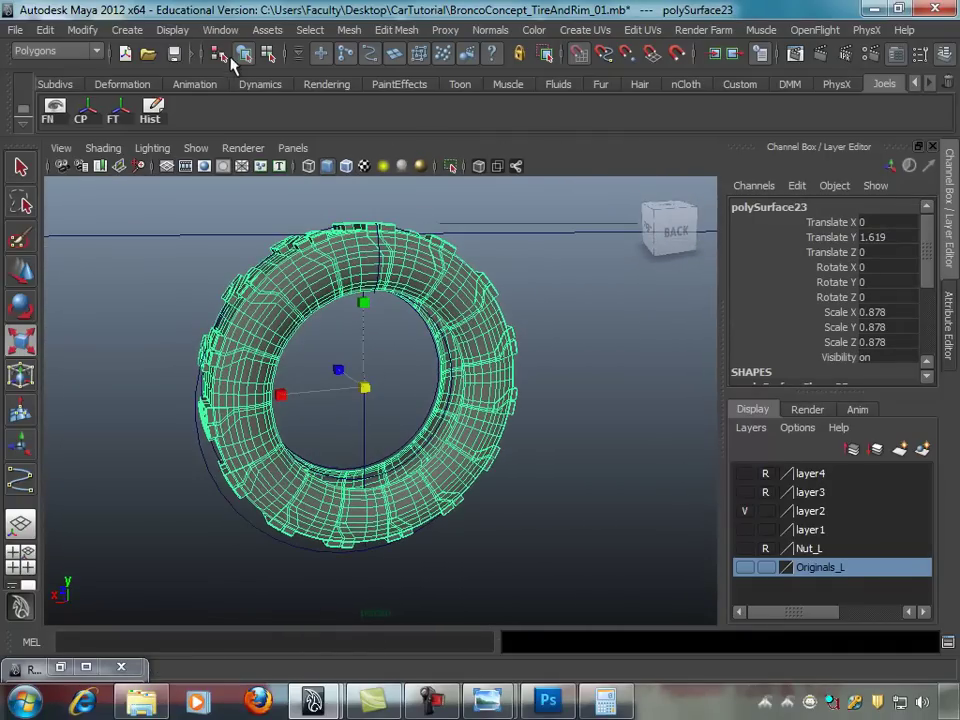
{"action": "left_click", "coordinate": [124, 30]}
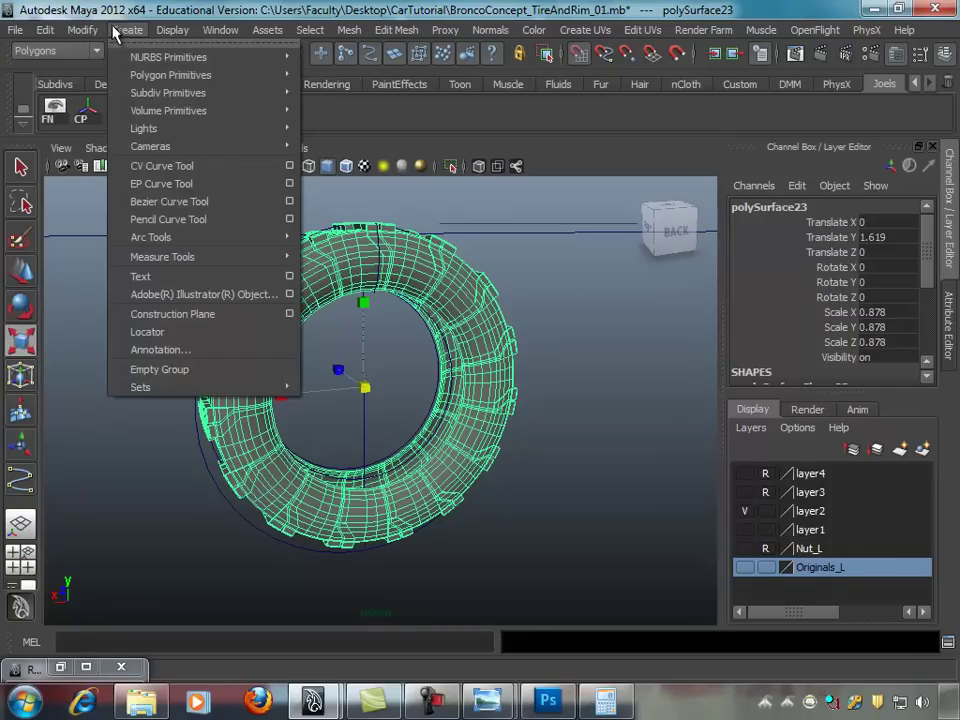
{"action": "left_click", "coordinate": [142, 12]}
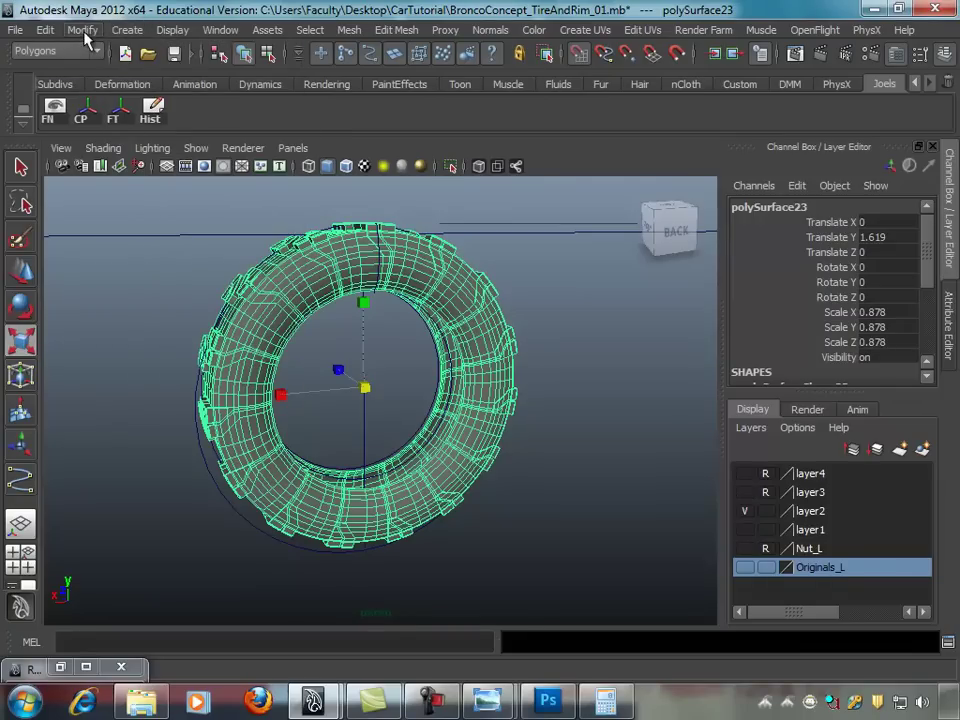
{"action": "mouse_move", "coordinate": [424, 272]}
{"action": "left_mouse_down", "text": "alt"}
{"action": "mouse_move", "coordinate": [589, 261]}
{"action": "mouse_move", "coordinate": [261, 244]}
{"action": "mouse_move", "coordinate": [422, 259]}
{"action": "mouse_move", "coordinate": [473, 307]}
{"action": "mouse_move", "coordinate": [493, 300]}
{"action": "mouse_move", "coordinate": [467, 272]}
{"action": "mouse_move", "coordinate": [495, 272]}
{"action": "left_mouse_up", "text": "alt"}
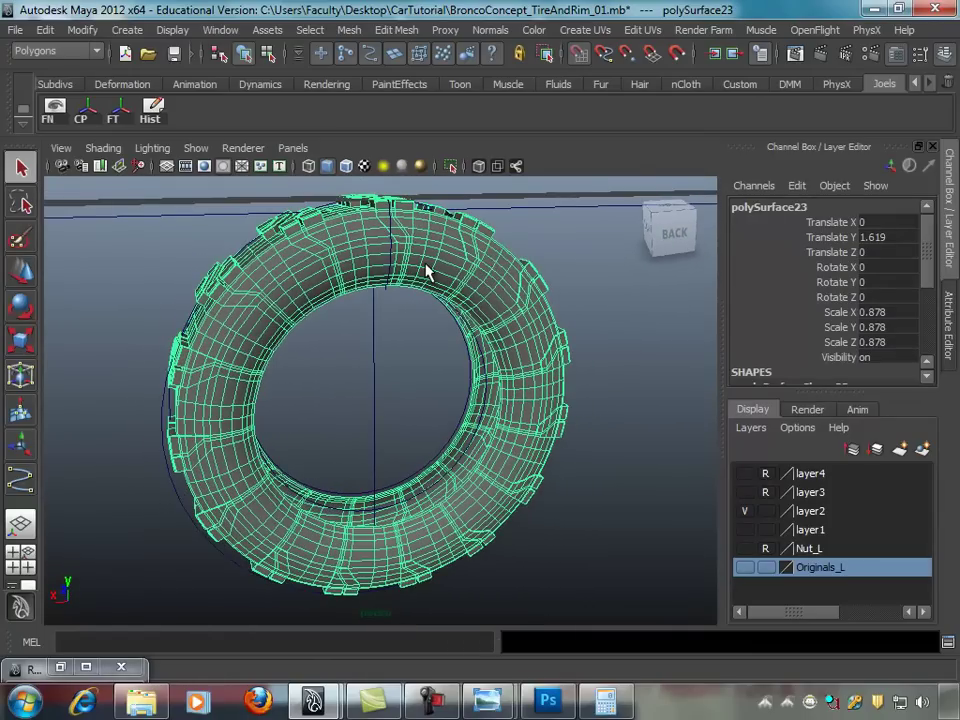
{"action": "left_click", "coordinate": [172, 30]}
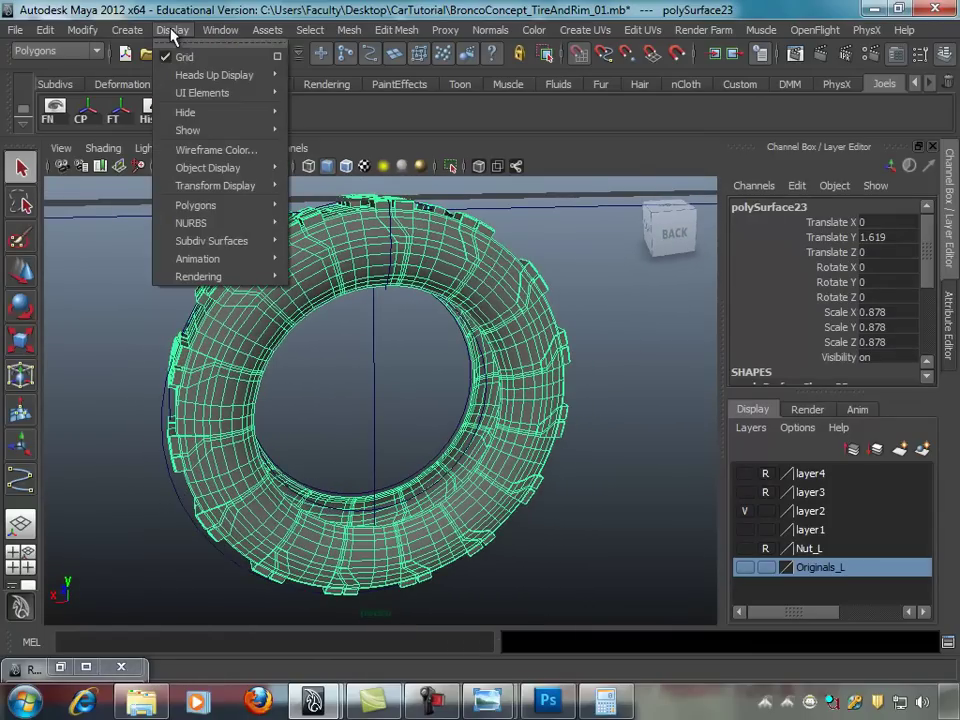
{"action": "mouse_move", "coordinate": [214, 75]}
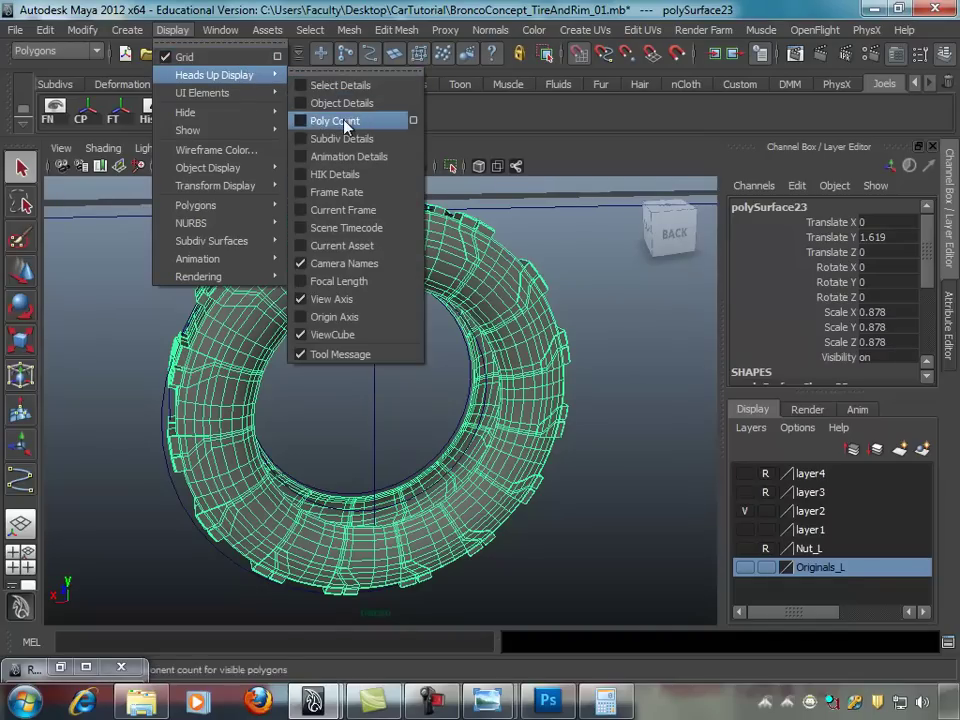
Step: Turn on the Poly Count heads-up display and move in close on the tread
{"action": "left_click", "coordinate": [345, 121]}
{"action": "mouse_move", "coordinate": [204, 188]}
{"action": "left_mouse_down", "text": "alt"}
{"action": "mouse_move", "coordinate": [360, 304]}
{"action": "mouse_move", "coordinate": [332, 294]}
{"action": "mouse_move", "coordinate": [376, 272]}
{"action": "left_mouse_up", "text": "alt"}
{"action": "mouse_move", "coordinate": [512, 287]}
{"action": "left_mouse_down", "text": "alt"}
{"action": "mouse_move", "coordinate": [396, 272]}
{"action": "mouse_move", "coordinate": [538, 266]}
{"action": "mouse_move", "coordinate": [401, 229]}
{"action": "mouse_move", "coordinate": [351, 191]}
{"action": "mouse_move", "coordinate": [242, 156]}
{"action": "mouse_move", "coordinate": [139, 240]}
{"action": "mouse_move", "coordinate": [189, 242]}
{"action": "left_mouse_up", "text": "alt"}
{"action": "scroll", "coordinate": [375, 266], "scroll_direction": "up", "scroll_amount": 5}
{"action": "mouse_move", "coordinate": [375, 266]}
{"action": "left_mouse_down", "text": "alt"}
{"action": "mouse_move", "coordinate": [428, 299]}
{"action": "mouse_move", "coordinate": [467, 305]}
{"action": "mouse_move", "coordinate": [465, 316]}
{"action": "mouse_move", "coordinate": [542, 280]}
{"action": "mouse_move", "coordinate": [477, 313]}
{"action": "left_mouse_up", "text": "alt"}
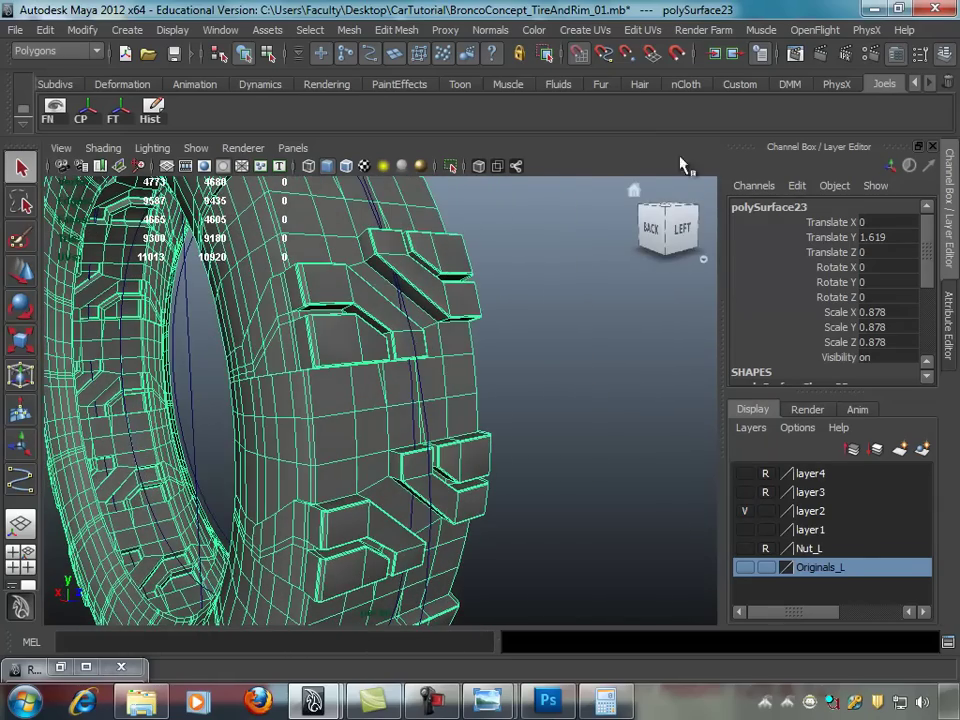
Step: Render a test frame of the tire, then close the Render View
{"action": "left_click", "coordinate": [804, 57]}
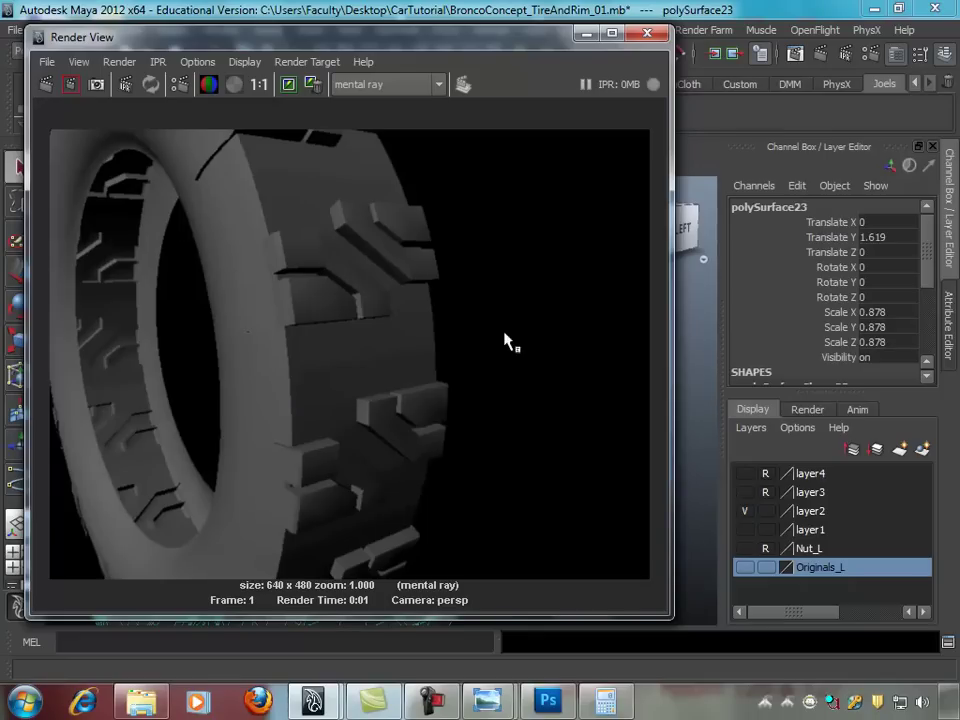
{"action": "left_click", "coordinate": [651, 35]}
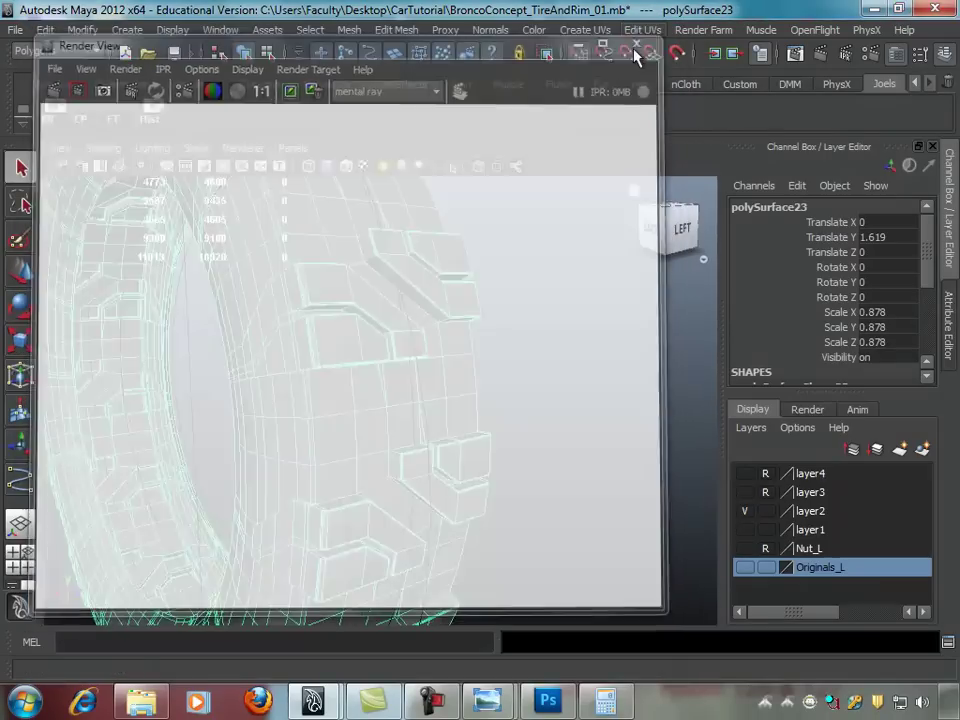
{"action": "left_click_drag", "start_coordinate": [560, 250], "coordinate": [519, 268], "text": "alt"}
{"action": "scroll", "coordinate": [463, 285], "scroll_direction": "down", "scroll_amount": 5}
{"action": "right_click_drag", "start_coordinate": [463, 285], "coordinate": [541, 287], "text": "alt"}
{"action": "mouse_move", "coordinate": [541, 287]}
{"action": "left_mouse_down", "text": "alt"}
{"action": "mouse_move", "coordinate": [525, 281]}
{"action": "mouse_move", "coordinate": [608, 259]}
{"action": "mouse_move", "coordinate": [571, 212]}
{"action": "mouse_move", "coordinate": [572, 238]}
{"action": "left_mouse_up", "text": "alt"}
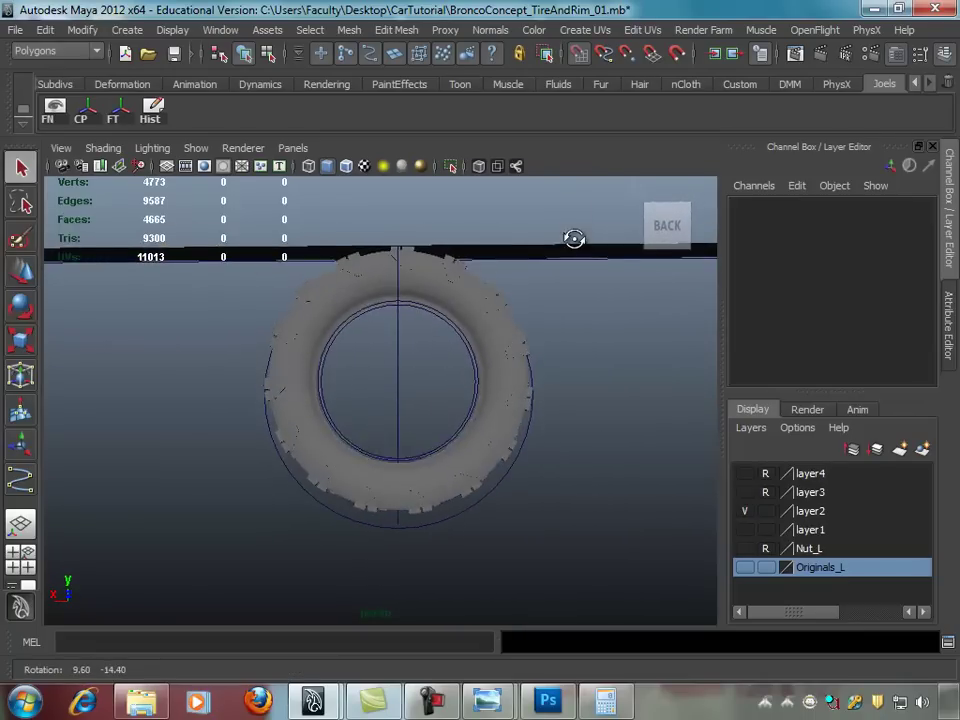
Step: Reselect the tire and save the scene
{"action": "right_click_drag", "start_coordinate": [572, 238], "coordinate": [553, 257], "text": "alt"}
{"action": "mouse_move", "coordinate": [553, 257]}
{"action": "left_mouse_down", "text": "alt"}
{"action": "mouse_move", "coordinate": [604, 294]}
{"action": "mouse_move", "coordinate": [625, 283]}
{"action": "mouse_move", "coordinate": [469, 302]}
{"action": "mouse_move", "coordinate": [407, 257]}
{"action": "left_mouse_up", "text": "alt"}
{"action": "left_click", "coordinate": [406, 235]}
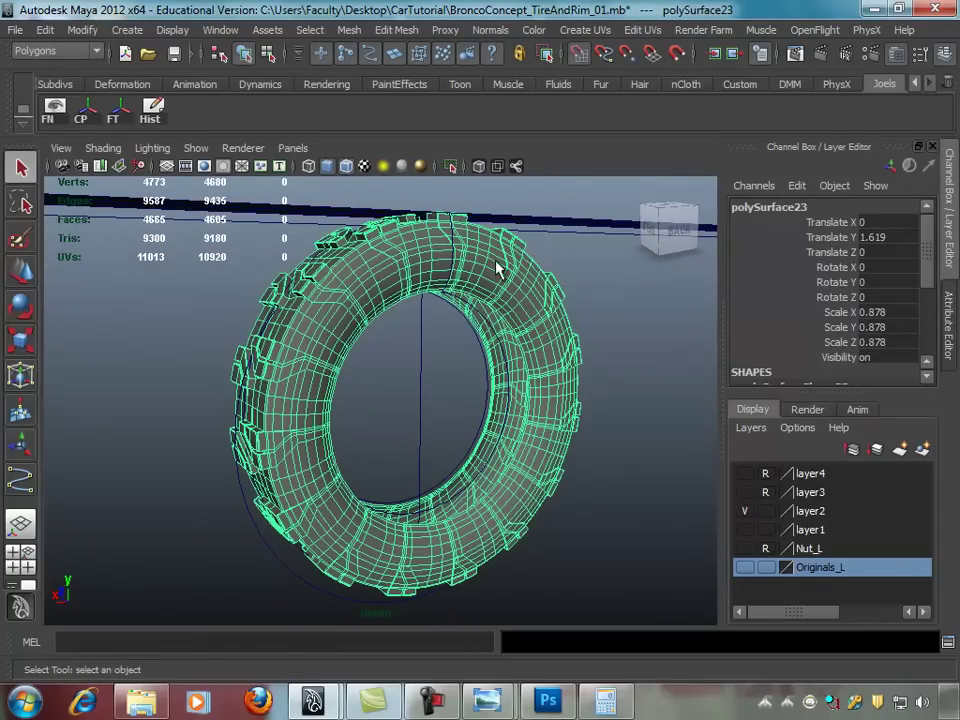
{"action": "left_click", "coordinate": [598, 273]}
{"action": "left_click", "coordinate": [399, 274]}
{"action": "mouse_move", "coordinate": [399, 274]}
{"action": "left_mouse_down", "text": "alt"}
{"action": "mouse_move", "coordinate": [336, 274]}
{"action": "mouse_move", "coordinate": [280, 255]}
{"action": "mouse_move", "coordinate": [320, 265]}
{"action": "mouse_move", "coordinate": [461, 261]}
{"action": "mouse_move", "coordinate": [429, 279]}
{"action": "mouse_move", "coordinate": [493, 325]}
{"action": "left_mouse_up", "text": "alt"}
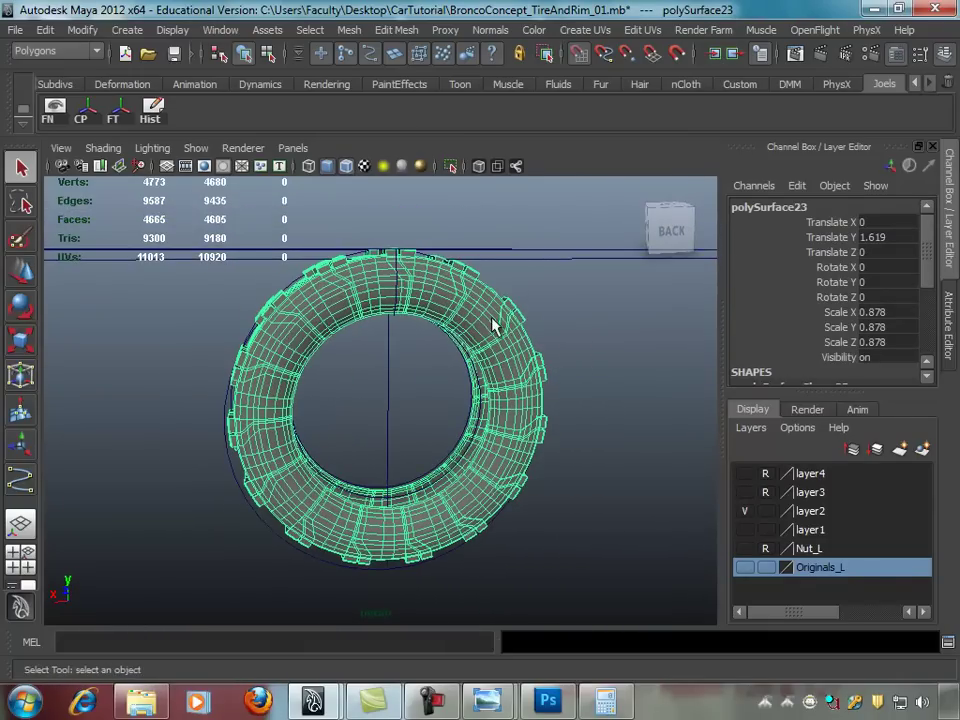
{"action": "key", "text": "ctrl+s"}
Step: Undo the tire's transforms, returning it to Translate Y 0 and scale 1
{"action": "mouse_move", "coordinate": [551, 300]}
{"action": "left_mouse_down", "text": "alt"}
{"action": "mouse_move", "coordinate": [499, 272]}
{"action": "mouse_move", "coordinate": [557, 377]}
{"action": "mouse_move", "coordinate": [504, 364]}
{"action": "mouse_move", "coordinate": [553, 386]}
{"action": "mouse_move", "coordinate": [547, 348]}
{"action": "mouse_move", "coordinate": [632, 356]}
{"action": "mouse_move", "coordinate": [574, 358]}
{"action": "mouse_move", "coordinate": [632, 343]}
{"action": "mouse_move", "coordinate": [604, 373]}
{"action": "mouse_move", "coordinate": [482, 343]}
{"action": "left_mouse_up", "text": "alt"}
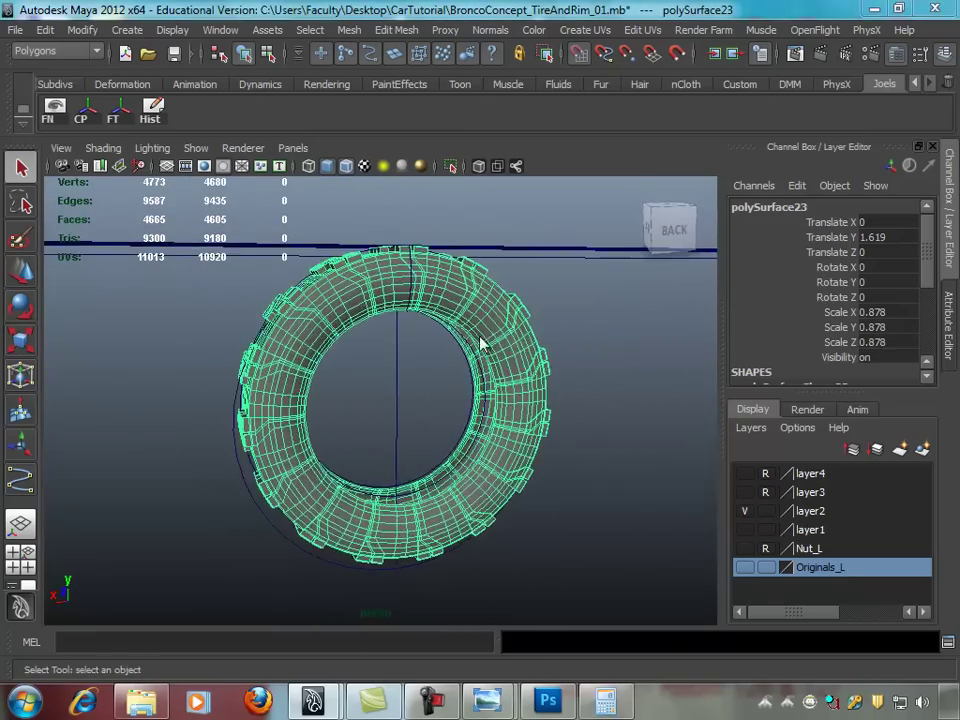
{"action": "key", "text": "space"}
{"action": "key", "text": "space"}
{"action": "scroll", "coordinate": [377, 446], "scroll_direction": "up", "scroll_amount": 2}
{"action": "key", "text": "z"}
{"action": "key", "text": "z"}
{"action": "key", "text": "z"}
{"action": "key", "text": "z"}
{"action": "key", "text": "z"}
{"action": "key", "text": "z"}
Step: Raise polySurface23 to Translate Y 1.619 in the front view
{"action": "middle_click_drag", "start_coordinate": [467, 386], "coordinate": [424, 439], "text": "alt"}
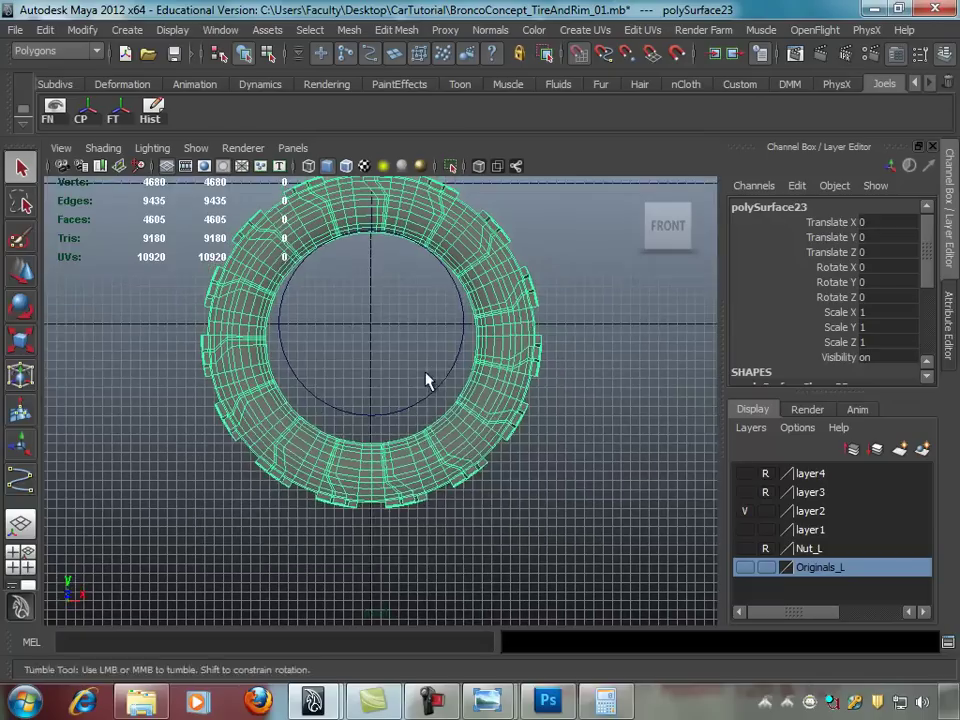
{"action": "right_click_drag", "start_coordinate": [424, 439], "coordinate": [431, 399], "text": "alt"}
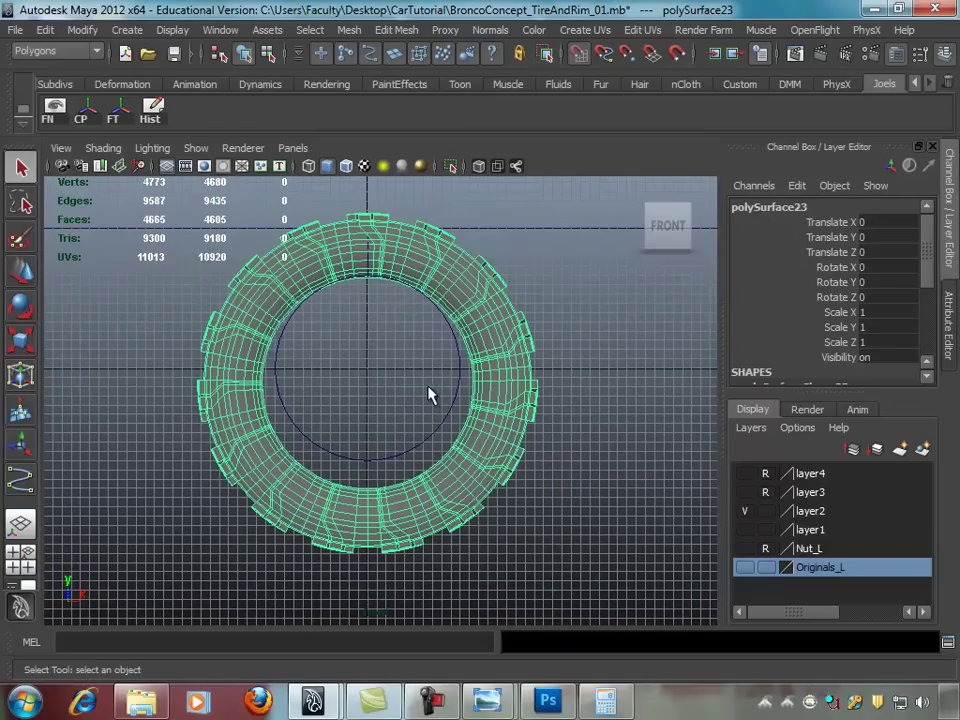
{"action": "key", "text": "r"}
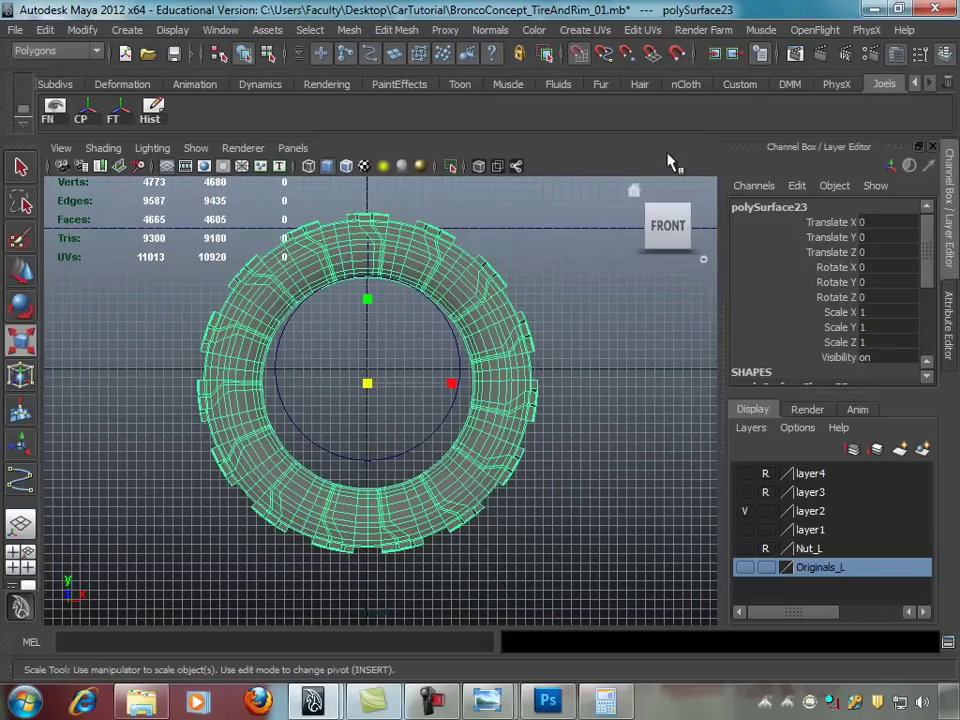
{"action": "key", "text": "w"}
{"action": "middle_click_drag", "start_coordinate": [388, 377], "coordinate": [368, 369]}
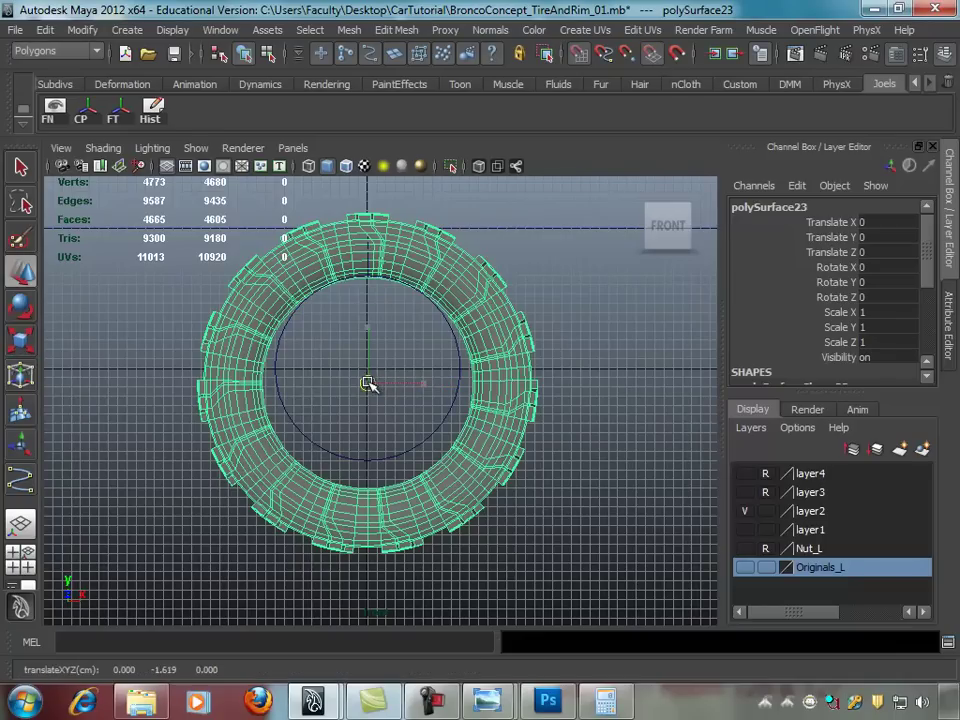
{"action": "right_click_drag", "start_coordinate": [470, 362], "coordinate": [493, 347], "text": "alt"}
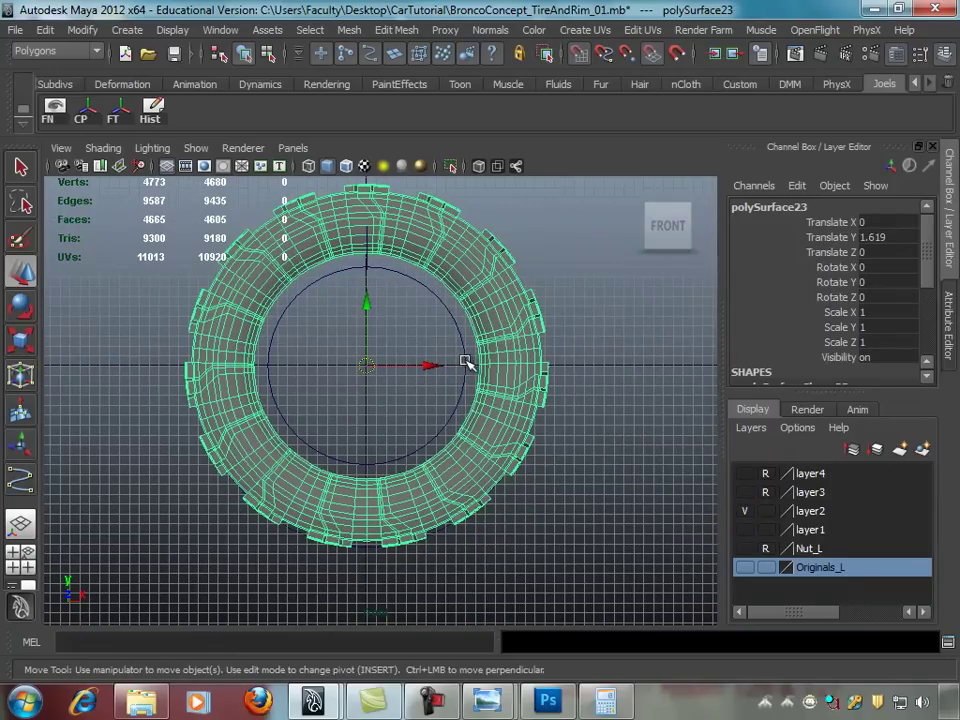
{"action": "middle_click_drag", "start_coordinate": [376, 400], "coordinate": [472, 422], "text": "alt"}
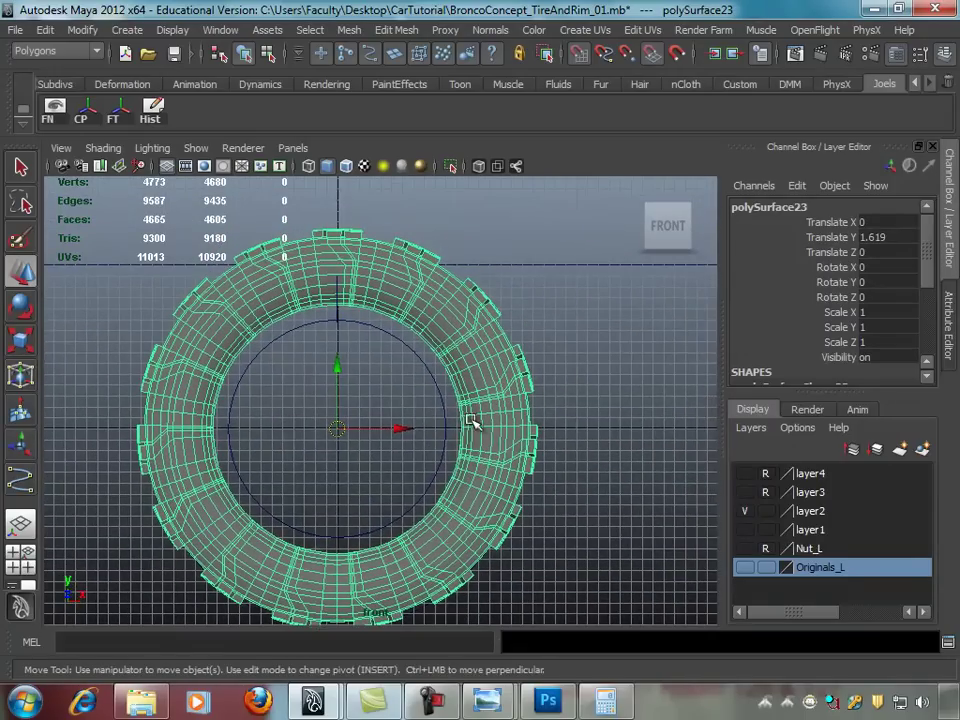
{"action": "middle_click_drag", "start_coordinate": [415, 404], "coordinate": [440, 380], "text": "alt"}
Step: Scale the tire uniformly to 0.879, checking its fit against the reference circle
{"action": "key", "text": "r"}
{"action": "mouse_move", "coordinate": [363, 409]}
{"action": "left_mouse_down"}
{"action": "mouse_move", "coordinate": [330, 418]}
{"action": "mouse_move", "coordinate": [437, 468]}
{"action": "left_mouse_up"}
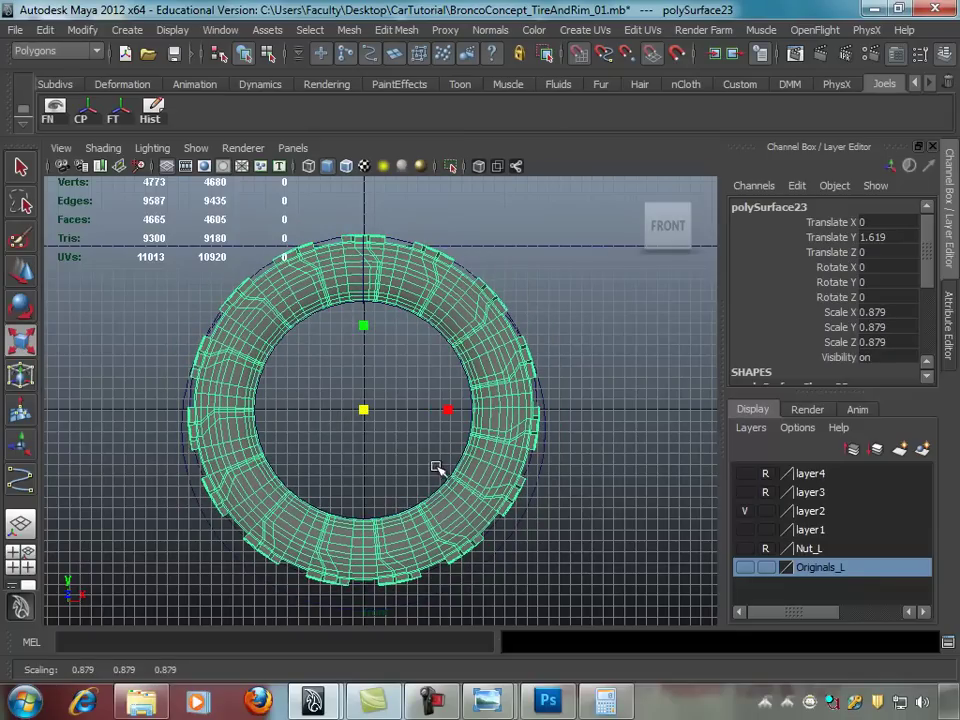
{"action": "left_click", "coordinate": [537, 480]}
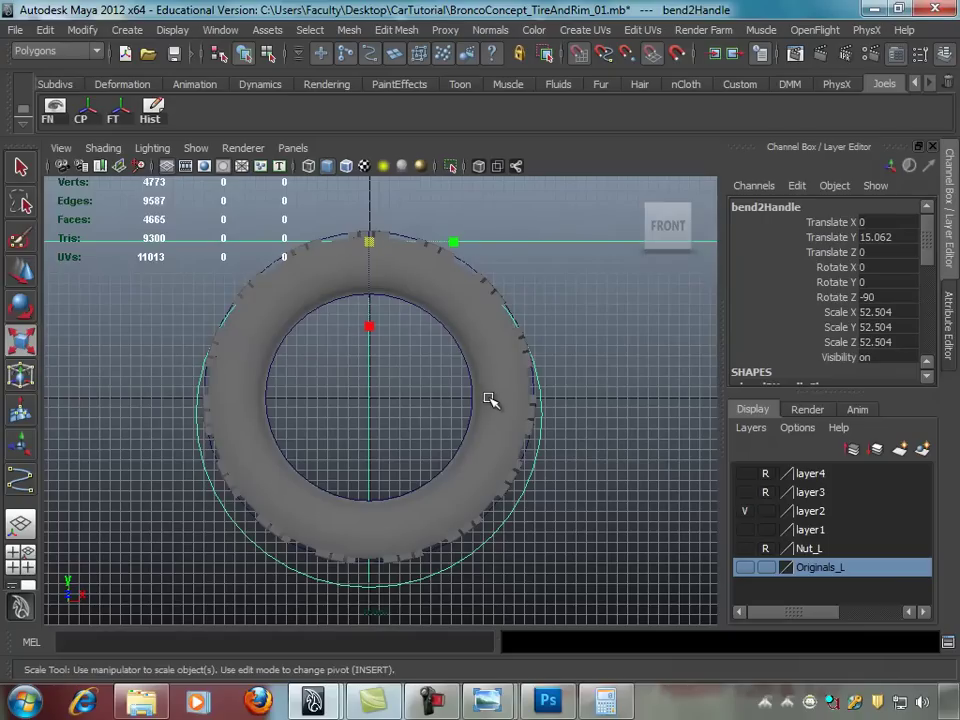
{"action": "left_click", "coordinate": [333, 237]}
{"action": "left_click", "coordinate": [331, 238]}
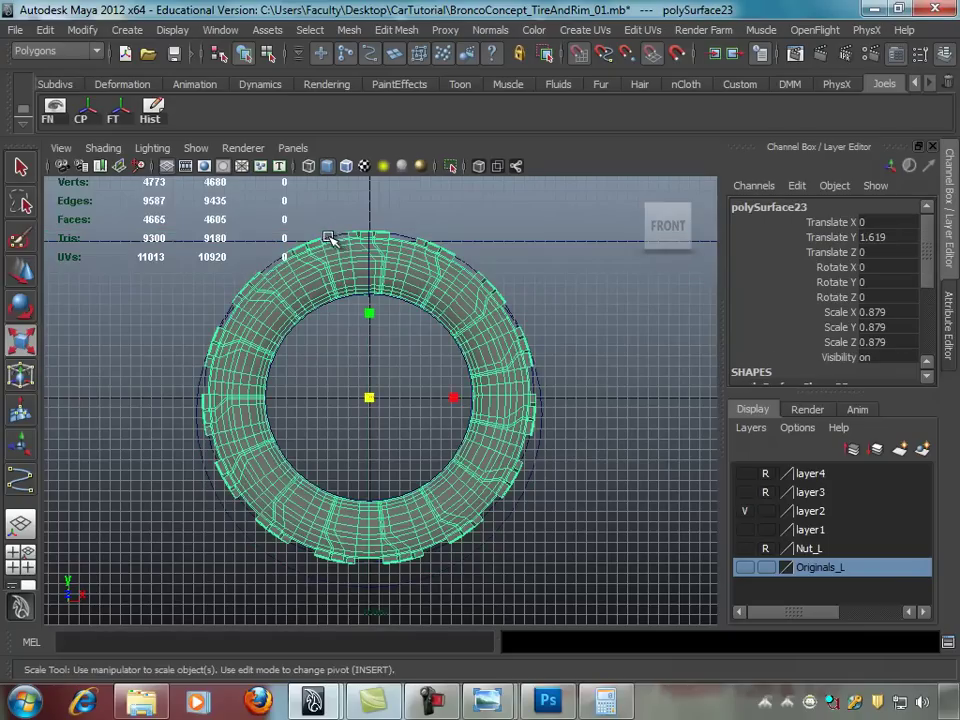
{"action": "mouse_move", "coordinate": [483, 325]}
{"action": "right_mouse_down", "text": "alt"}
{"action": "mouse_move", "coordinate": [546, 321]}
{"action": "mouse_move", "coordinate": [510, 293]}
{"action": "mouse_move", "coordinate": [490, 318]}
{"action": "right_mouse_up", "text": "alt"}
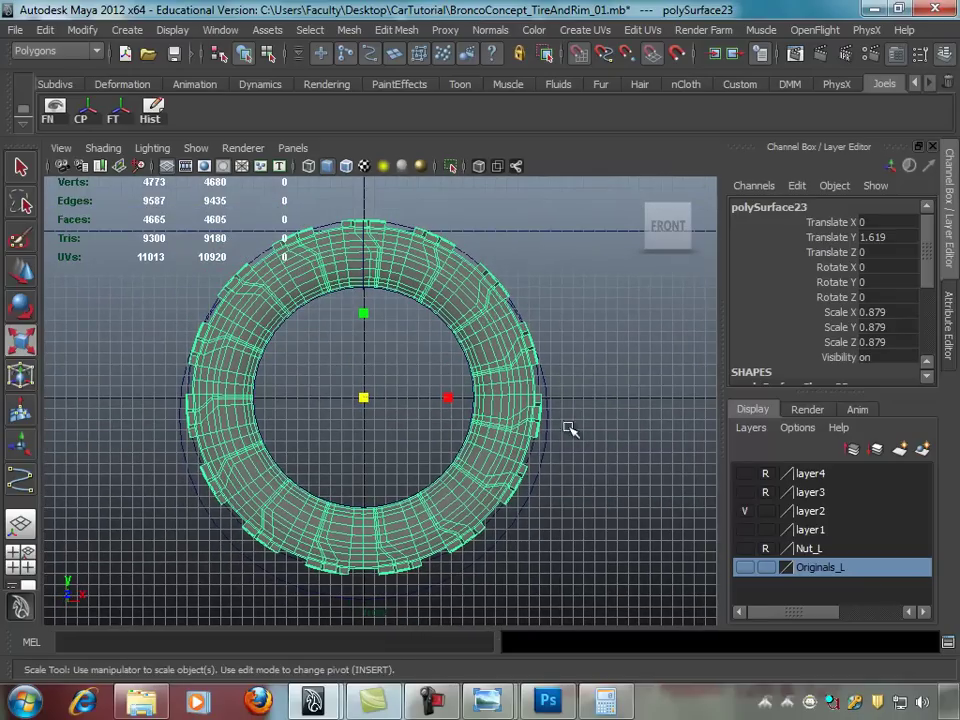
{"action": "left_click", "coordinate": [548, 443]}
{"action": "right_click_drag", "start_coordinate": [613, 384], "coordinate": [506, 338], "text": "alt"}
{"action": "middle_click_drag", "start_coordinate": [506, 338], "coordinate": [578, 322], "text": "alt"}
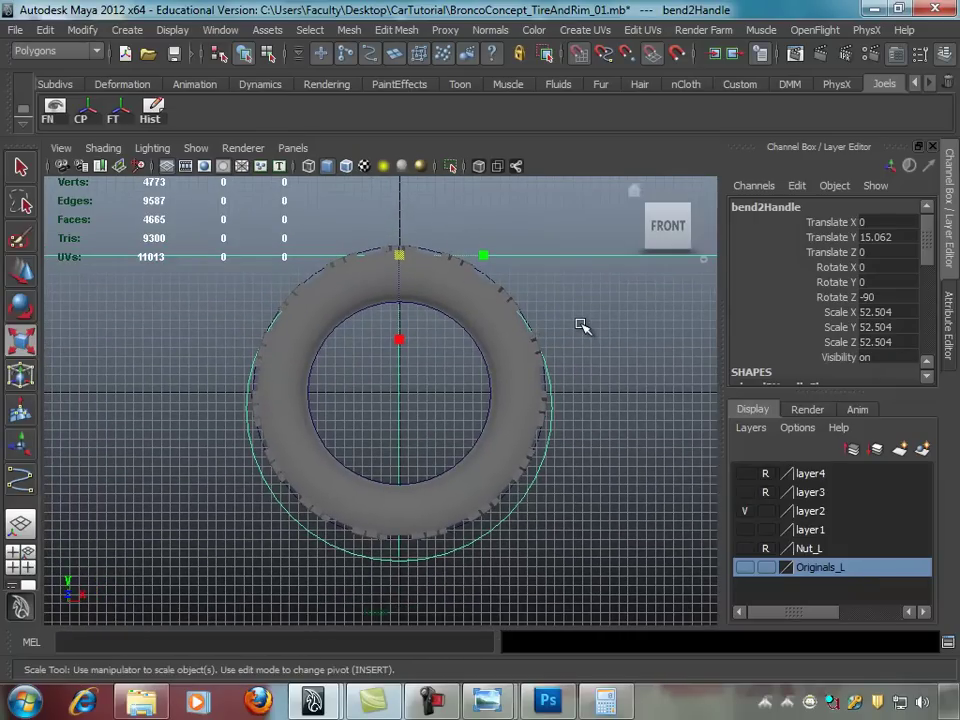
Step: Save BroncoConcept_TireAndRim_01.mb and inspect the tire from the side in perspective
{"action": "key", "text": "q"}
{"action": "key", "text": "ctrl+s"}
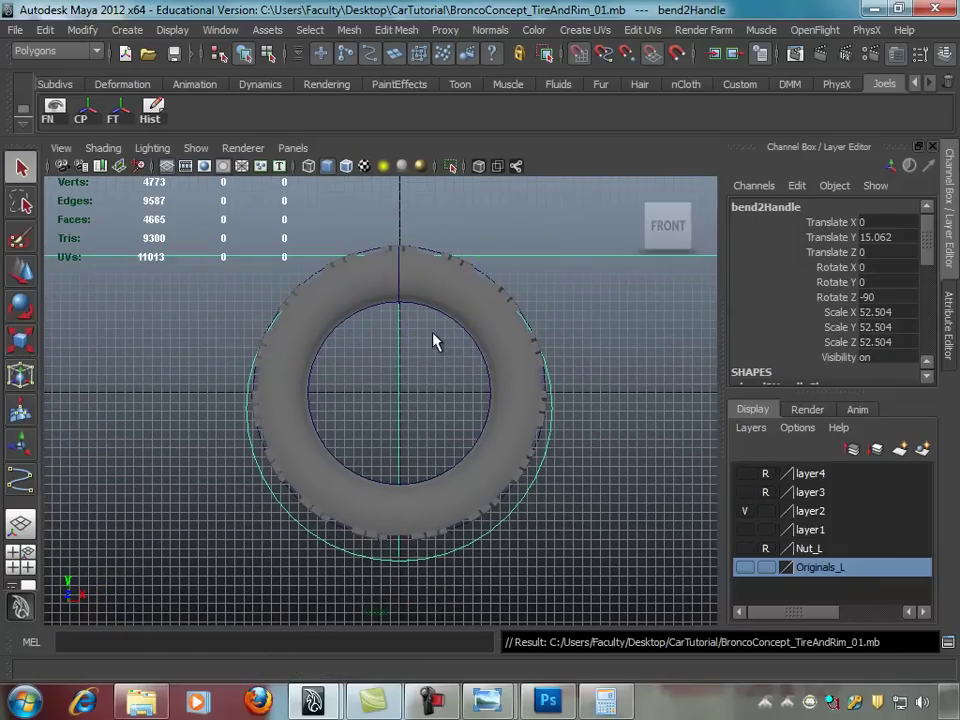
{"action": "key", "text": "space"}
{"action": "mouse_move", "coordinate": [500, 332]}
{"action": "left_mouse_down", "text": "alt"}
{"action": "mouse_move", "coordinate": [585, 262]}
{"action": "mouse_move", "coordinate": [590, 268]}
{"action": "mouse_move", "coordinate": [553, 253]}
{"action": "mouse_move", "coordinate": [604, 261]}
{"action": "left_mouse_up", "text": "alt"}
{"action": "key", "text": "space"}
{"action": "left_click_drag", "start_coordinate": [431, 272], "coordinate": [593, 280], "text": "alt"}
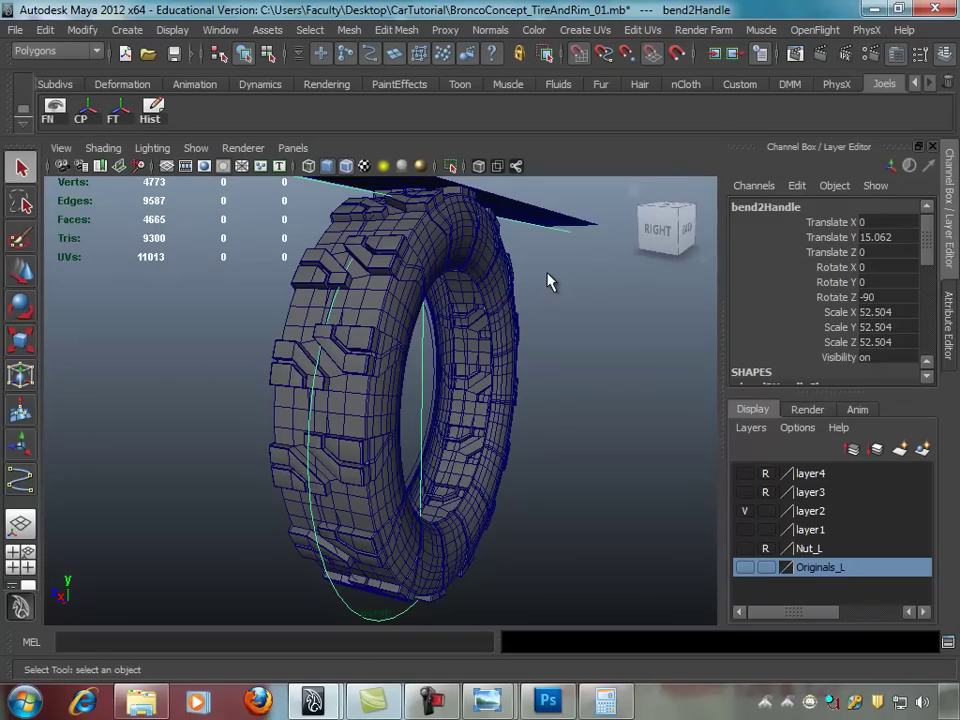
Step: Open BroncoConceptRim_03.mb and select the center nut inside the spoked wheel
{"action": "left_click", "coordinate": [463, 250]}
{"action": "mouse_move", "coordinate": [553, 287]}
{"action": "left_mouse_down", "text": "alt"}
{"action": "mouse_move", "coordinate": [476, 291]}
{"action": "mouse_move", "coordinate": [480, 336]}
{"action": "mouse_move", "coordinate": [306, 336]}
{"action": "mouse_move", "coordinate": [575, 335]}
{"action": "left_mouse_up", "text": "alt"}
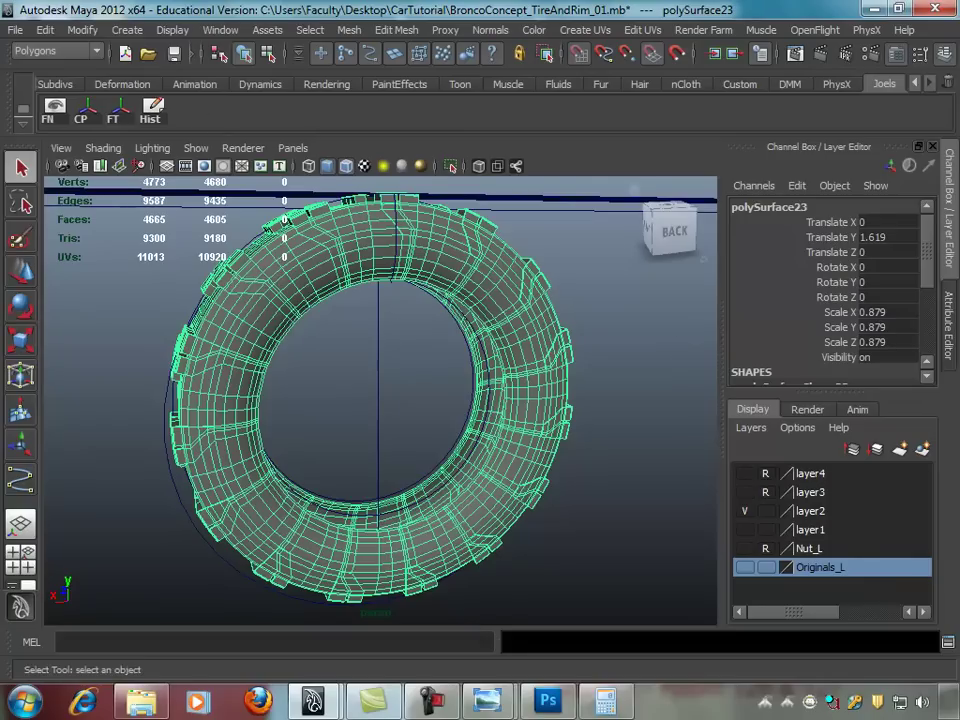
{"action": "left_click", "coordinate": [430, 700]}
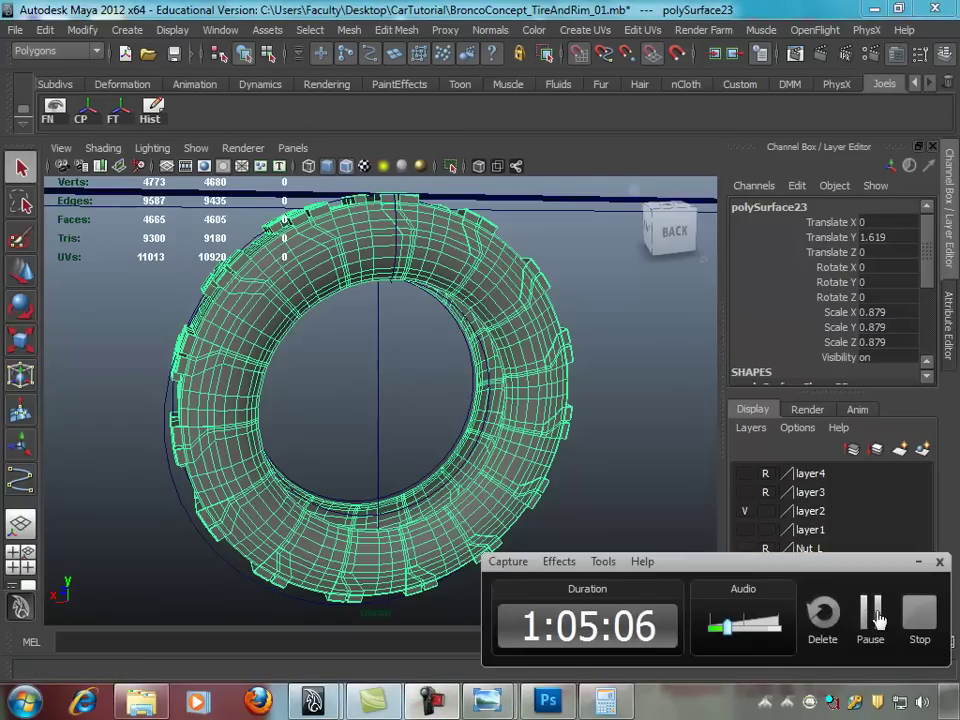
{"action": "left_click", "coordinate": [872, 612]}
{"action": "mouse_move", "coordinate": [700, 537]}
{"action": "left_mouse_down", "text": "alt"}
{"action": "mouse_move", "coordinate": [497, 424]}
{"action": "mouse_move", "coordinate": [414, 418]}
{"action": "mouse_move", "coordinate": [439, 448]}
{"action": "mouse_move", "coordinate": [463, 433]}
{"action": "mouse_move", "coordinate": [463, 403]}
{"action": "mouse_move", "coordinate": [546, 396]}
{"action": "mouse_move", "coordinate": [553, 375]}
{"action": "mouse_move", "coordinate": [527, 381]}
{"action": "mouse_move", "coordinate": [519, 326]}
{"action": "mouse_move", "coordinate": [508, 392]}
{"action": "mouse_move", "coordinate": [600, 362]}
{"action": "mouse_move", "coordinate": [435, 364]}
{"action": "mouse_move", "coordinate": [504, 371]}
{"action": "mouse_move", "coordinate": [519, 422]}
{"action": "mouse_move", "coordinate": [542, 409]}
{"action": "mouse_move", "coordinate": [514, 407]}
{"action": "mouse_move", "coordinate": [495, 420]}
{"action": "mouse_move", "coordinate": [551, 407]}
{"action": "mouse_move", "coordinate": [511, 383]}
{"action": "left_mouse_up", "text": "alt"}
{"action": "left_click", "coordinate": [375, 274]}
{"action": "left_click", "coordinate": [531, 375]}
{"action": "left_click", "coordinate": [511, 383]}
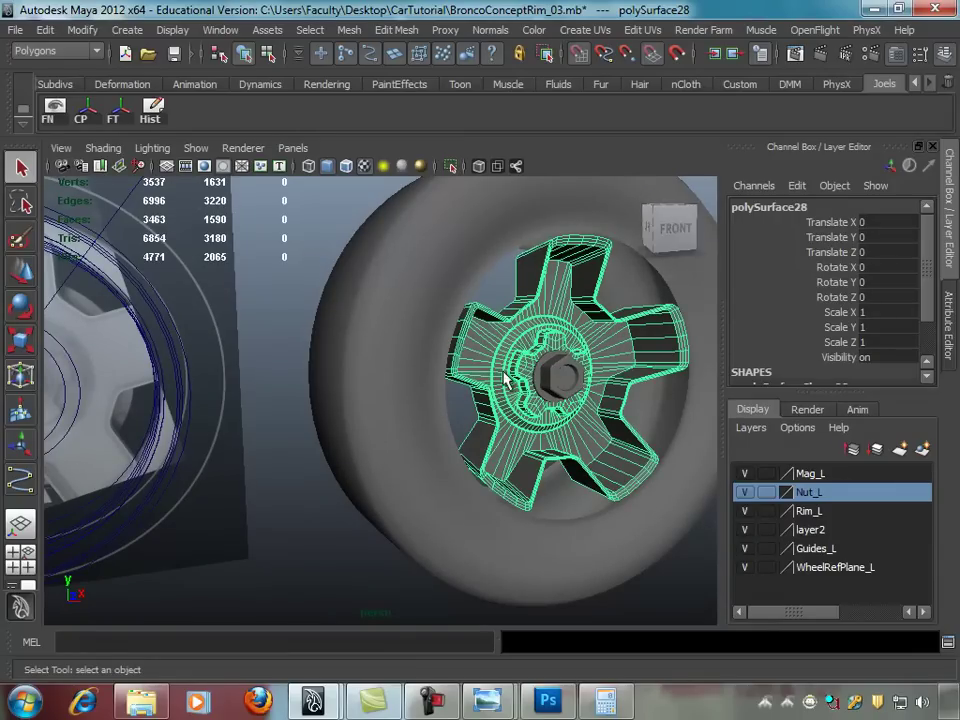
{"action": "left_click_drag", "start_coordinate": [505, 378], "coordinate": [440, 383], "text": "alt"}
{"action": "mouse_move", "coordinate": [326, 375]}
{"action": "left_mouse_down", "text": "alt"}
{"action": "mouse_move", "coordinate": [377, 377]}
{"action": "mouse_move", "coordinate": [398, 392]}
{"action": "mouse_move", "coordinate": [366, 381]}
{"action": "mouse_move", "coordinate": [354, 364]}
{"action": "mouse_move", "coordinate": [365, 298]}
{"action": "mouse_move", "coordinate": [349, 306]}
{"action": "mouse_move", "coordinate": [446, 409]}
{"action": "mouse_move", "coordinate": [495, 441]}
{"action": "mouse_move", "coordinate": [519, 431]}
{"action": "mouse_move", "coordinate": [467, 414]}
{"action": "mouse_move", "coordinate": [446, 426]}
{"action": "left_mouse_up", "text": "alt"}
{"action": "mouse_move", "coordinate": [407, 386]}
{"action": "left_mouse_down", "text": "alt"}
{"action": "mouse_move", "coordinate": [410, 376]}
{"action": "mouse_move", "coordinate": [371, 379]}
{"action": "mouse_move", "coordinate": [424, 392]}
{"action": "left_mouse_up", "text": "alt"}
{"action": "left_click", "coordinate": [356, 377]}
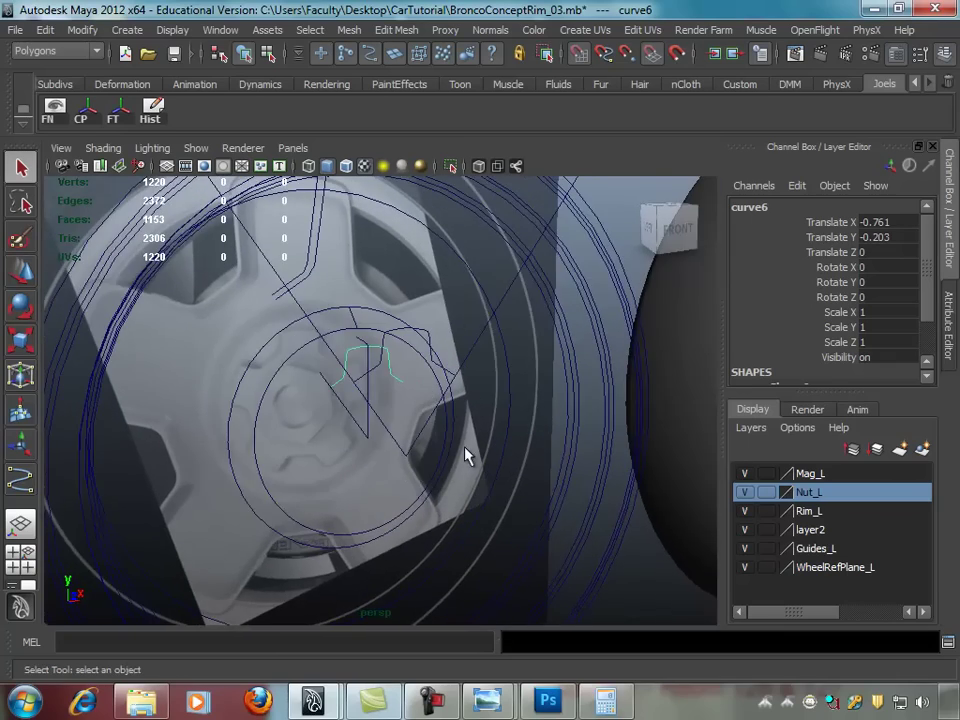
{"action": "key", "text": "space"}
{"action": "key", "text": "space"}
{"action": "scroll", "coordinate": [262, 460], "scroll_direction": "up", "scroll_amount": 2}
{"action": "mouse_move", "coordinate": [268, 439]}
{"action": "middle_mouse_down", "text": "alt"}
{"action": "mouse_move", "coordinate": [264, 420]}
{"action": "mouse_move", "coordinate": [186, 414]}
{"action": "mouse_move", "coordinate": [454, 403]}
{"action": "middle_mouse_up", "text": "alt"}
{"action": "scroll", "coordinate": [403, 392], "scroll_direction": "up", "scroll_amount": 1}
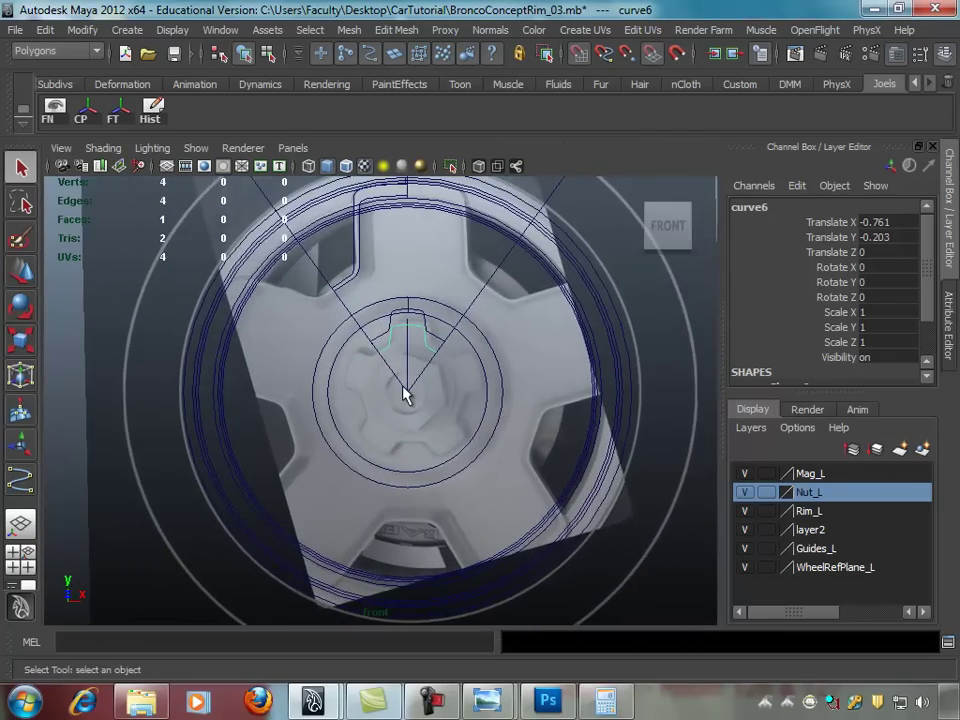
{"action": "scroll", "coordinate": [561, 381], "scroll_direction": "up", "scroll_amount": 3}
{"action": "middle_click_drag", "start_coordinate": [561, 381], "coordinate": [474, 400], "text": "alt"}
{"action": "mouse_move", "coordinate": [296, 253]}
{"action": "middle_mouse_down", "text": "alt"}
{"action": "mouse_move", "coordinate": [279, 300]}
{"action": "mouse_move", "coordinate": [435, 371]}
{"action": "middle_mouse_up", "text": "alt"}
{"action": "scroll", "coordinate": [426, 327], "scroll_direction": "down", "scroll_amount": 1}
{"action": "scroll", "coordinate": [426, 327], "scroll_direction": "down", "scroll_amount": 4}
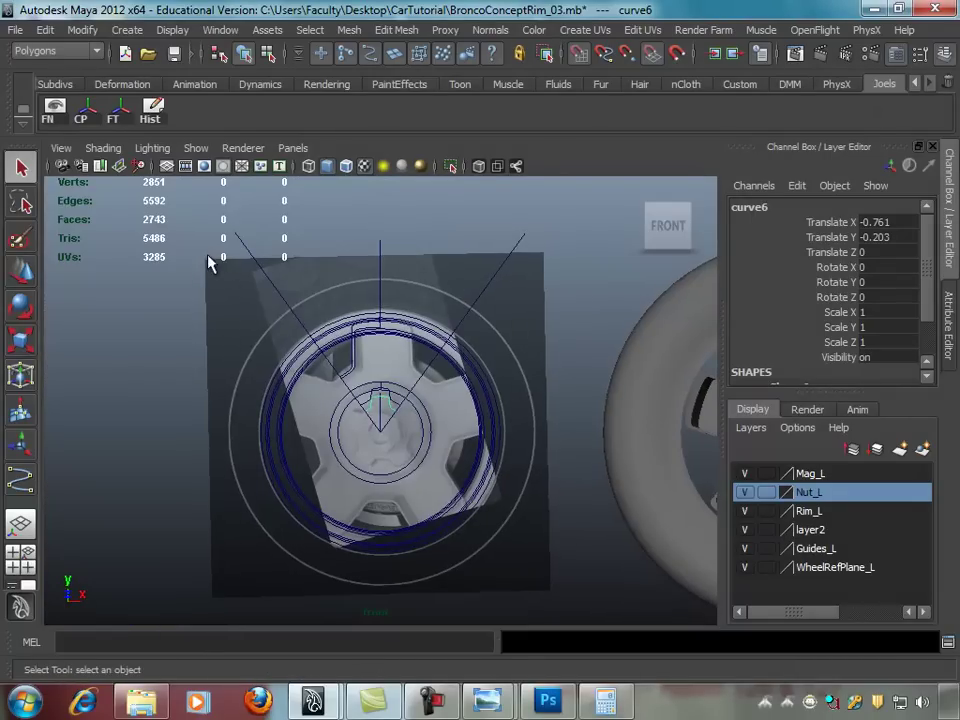
{"action": "left_click", "coordinate": [265, 287]}
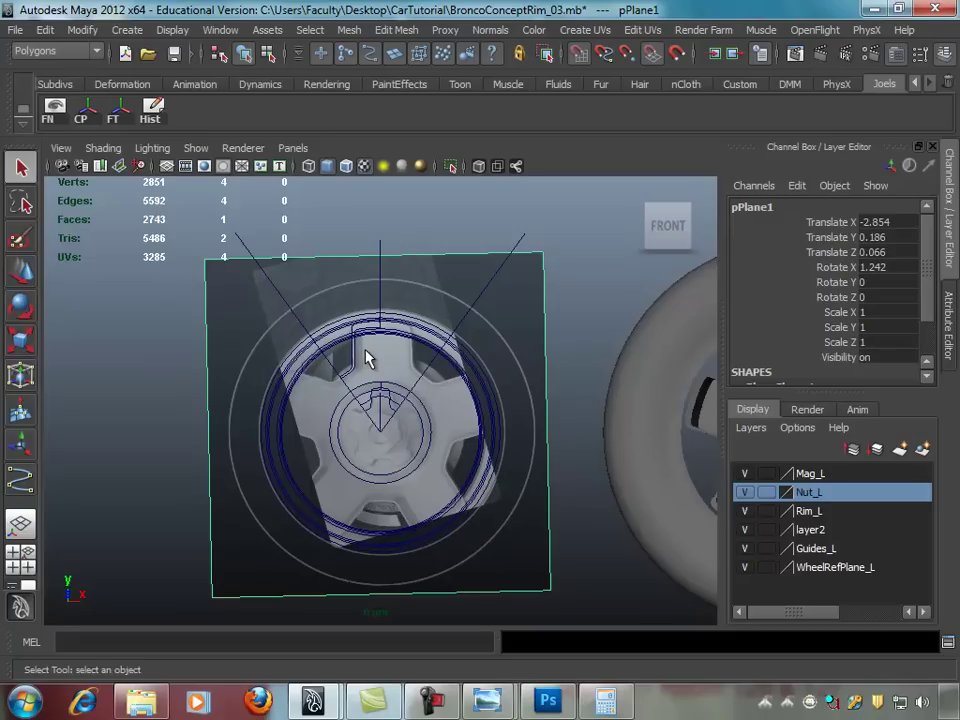
{"action": "left_click", "coordinate": [242, 243]}
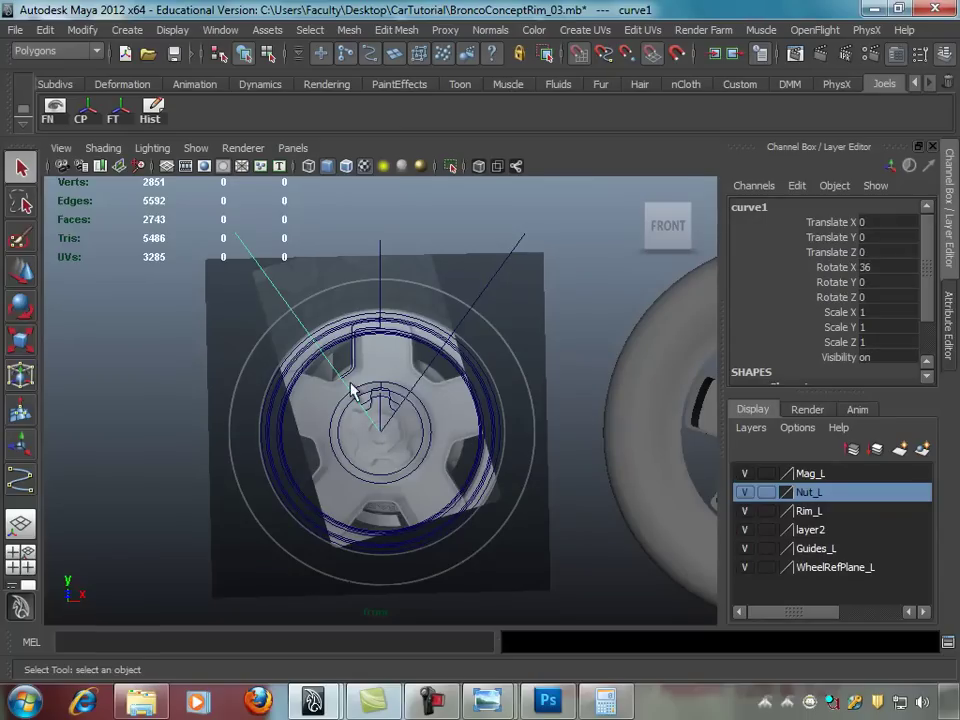
{"action": "right_click_drag", "start_coordinate": [350, 392], "coordinate": [507, 379], "text": "alt"}
{"action": "right_click_drag", "start_coordinate": [439, 364], "coordinate": [390, 383], "text": "alt"}
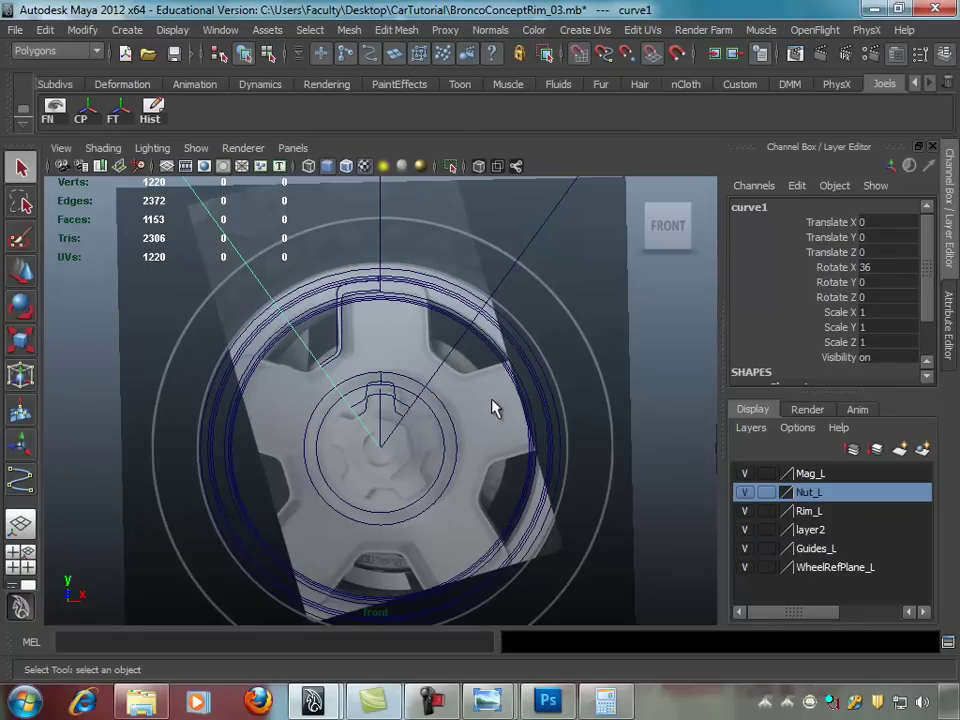
{"action": "scroll", "coordinate": [477, 386], "scroll_direction": "up", "scroll_amount": 3}
Step: Frame nurbsCircle8 and duplicate it with Ctrl+D as a copy scaled to 0.86
{"action": "key", "text": "space"}
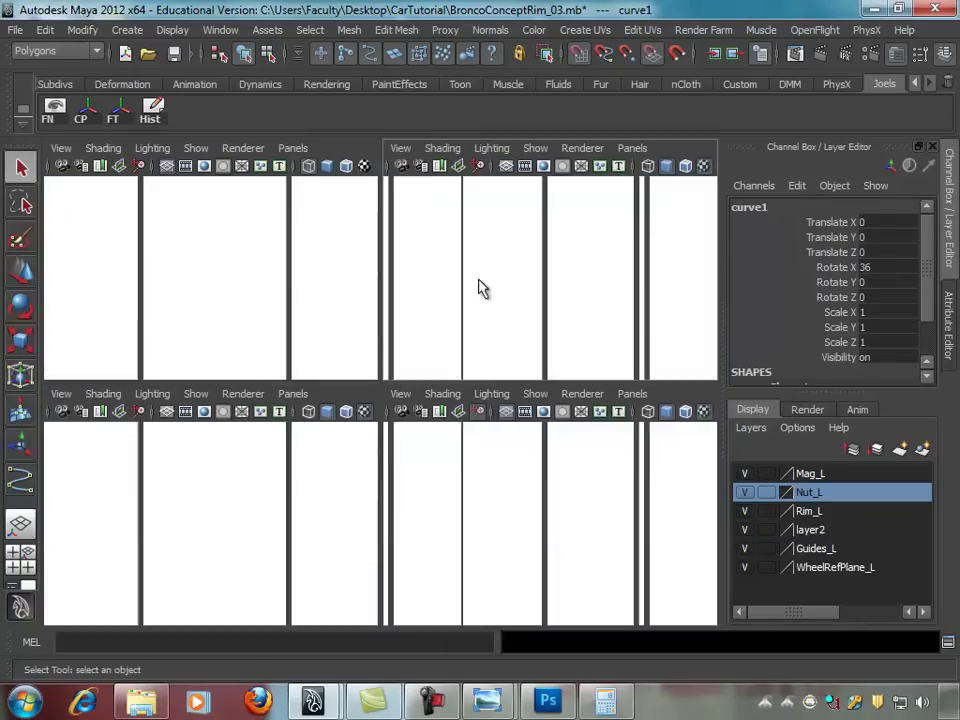
{"action": "key", "text": "space"}
{"action": "mouse_move", "coordinate": [497, 311]}
{"action": "left_mouse_down", "text": "alt"}
{"action": "mouse_move", "coordinate": [332, 289]}
{"action": "mouse_move", "coordinate": [401, 296]}
{"action": "mouse_move", "coordinate": [491, 197]}
{"action": "mouse_move", "coordinate": [514, 214]}
{"action": "mouse_move", "coordinate": [362, 266]}
{"action": "mouse_move", "coordinate": [243, 276]}
{"action": "left_mouse_up", "text": "alt"}
{"action": "left_click", "coordinate": [497, 214]}
{"action": "key", "text": "f"}
{"action": "key", "text": "ctrl+d"}
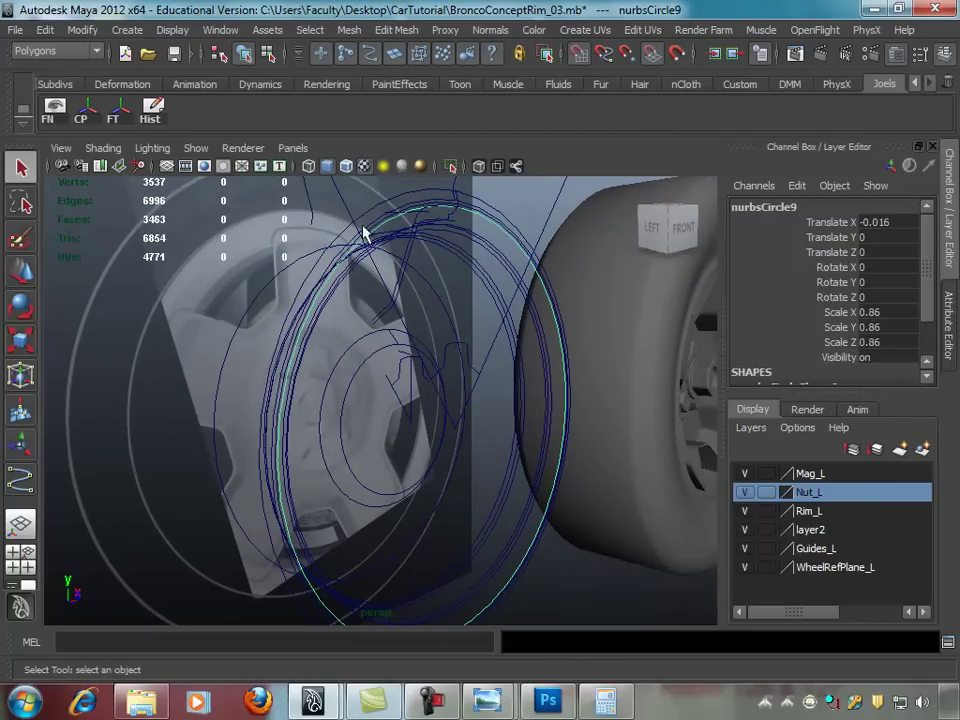
Step: Inspect rim guide curves curve4, curve18 and curve24 from several angles, ending in the front view
{"action": "mouse_move", "coordinate": [479, 200]}
{"action": "left_mouse_down", "text": "alt"}
{"action": "mouse_move", "coordinate": [564, 197]}
{"action": "mouse_move", "coordinate": [561, 208]}
{"action": "mouse_move", "coordinate": [525, 214]}
{"action": "mouse_move", "coordinate": [489, 268]}
{"action": "mouse_move", "coordinate": [456, 294]}
{"action": "mouse_move", "coordinate": [476, 288]}
{"action": "left_mouse_up", "text": "alt"}
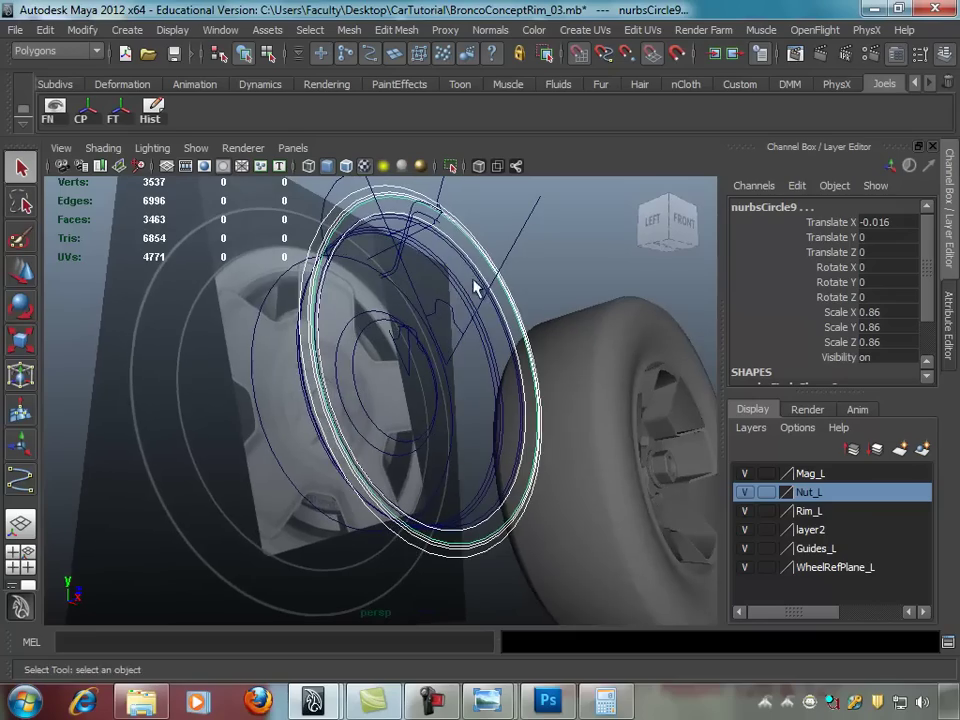
{"action": "mouse_move", "coordinate": [385, 328]}
{"action": "left_mouse_down", "text": "alt"}
{"action": "mouse_move", "coordinate": [450, 336]}
{"action": "mouse_move", "coordinate": [380, 363]}
{"action": "mouse_move", "coordinate": [411, 366]}
{"action": "mouse_move", "coordinate": [396, 349]}
{"action": "mouse_move", "coordinate": [454, 349]}
{"action": "mouse_move", "coordinate": [423, 360]}
{"action": "mouse_move", "coordinate": [392, 354]}
{"action": "mouse_move", "coordinate": [429, 267]}
{"action": "mouse_move", "coordinate": [418, 326]}
{"action": "mouse_move", "coordinate": [459, 326]}
{"action": "left_mouse_up", "text": "alt"}
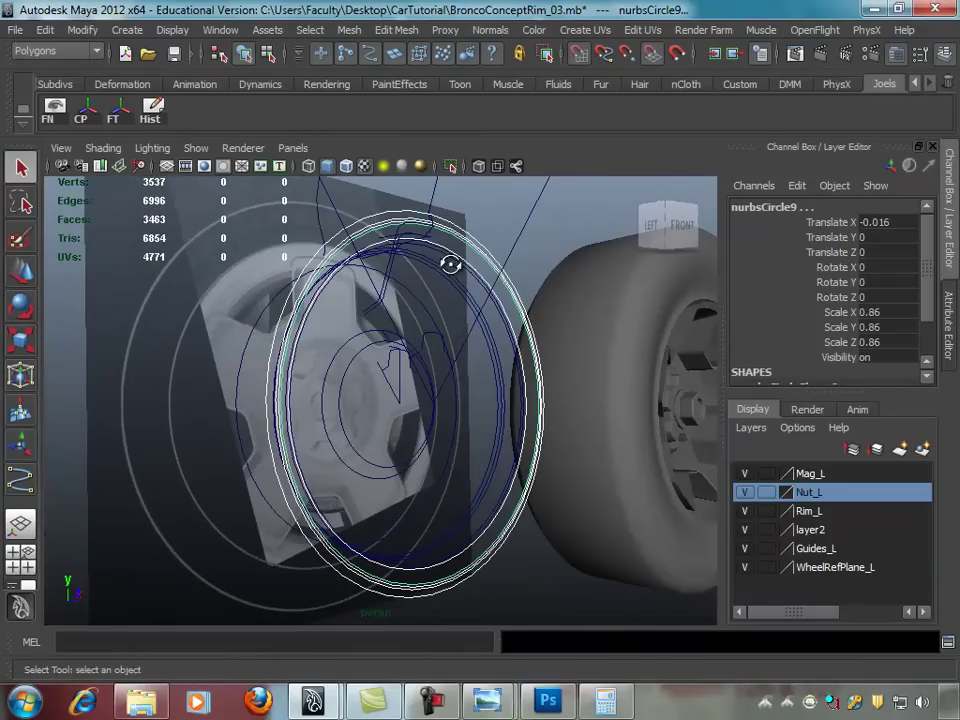
{"action": "left_click", "coordinate": [424, 237]}
{"action": "mouse_move", "coordinate": [424, 237]}
{"action": "left_mouse_down", "text": "alt"}
{"action": "mouse_move", "coordinate": [460, 262]}
{"action": "mouse_move", "coordinate": [438, 224]}
{"action": "mouse_move", "coordinate": [411, 242]}
{"action": "left_mouse_up", "text": "alt"}
{"action": "left_click", "coordinate": [437, 245]}
{"action": "left_click", "coordinate": [313, 294]}
{"action": "mouse_move", "coordinate": [388, 311]}
{"action": "left_mouse_down", "text": "alt"}
{"action": "mouse_move", "coordinate": [354, 294]}
{"action": "mouse_move", "coordinate": [385, 316]}
{"action": "mouse_move", "coordinate": [437, 321]}
{"action": "mouse_move", "coordinate": [414, 328]}
{"action": "mouse_move", "coordinate": [399, 369]}
{"action": "mouse_move", "coordinate": [437, 364]}
{"action": "mouse_move", "coordinate": [403, 386]}
{"action": "left_mouse_up", "text": "alt"}
{"action": "left_click", "coordinate": [340, 382]}
{"action": "left_click_drag", "start_coordinate": [336, 381], "coordinate": [322, 383], "text": "alt"}
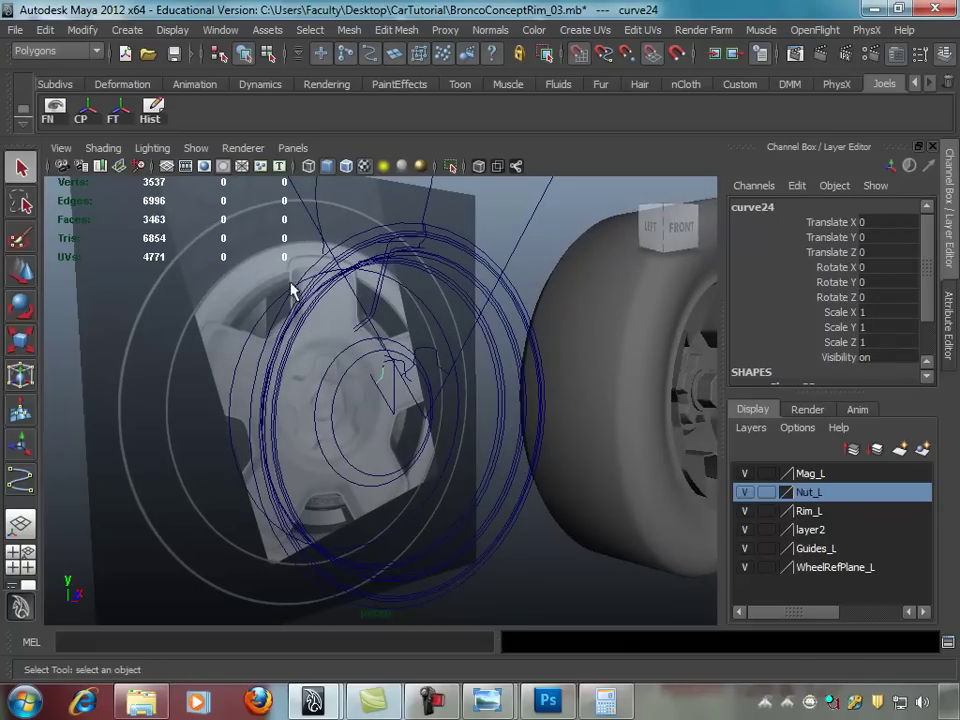
{"action": "left_click_drag", "start_coordinate": [370, 355], "coordinate": [386, 375], "text": "alt"}
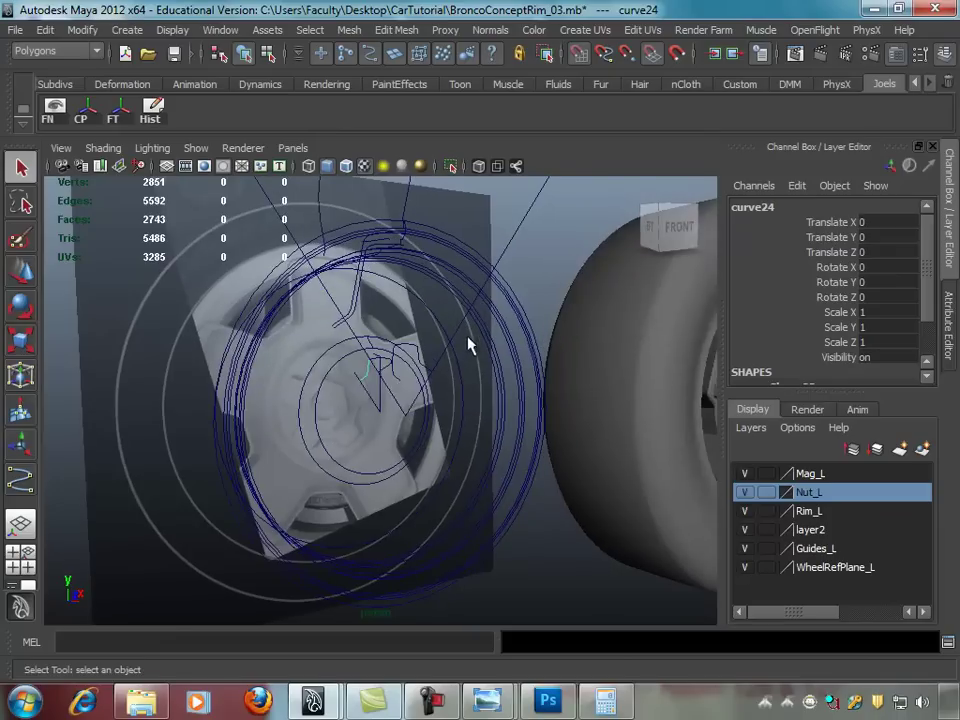
{"action": "key", "text": "space"}
{"action": "key", "text": "space"}
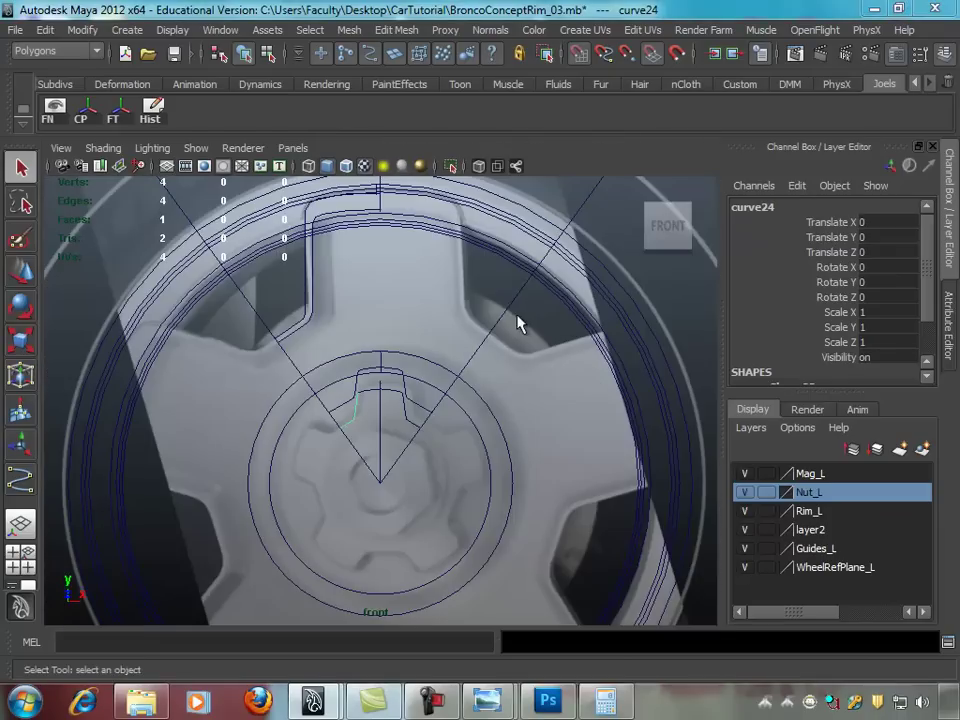
{"action": "key", "text": "space"}
{"action": "key", "text": "space"}
{"action": "scroll", "coordinate": [482, 375], "scroll_direction": "up", "scroll_amount": 3}
{"action": "scroll", "coordinate": [583, 336], "scroll_direction": "up", "scroll_amount": 3}
{"action": "scroll", "coordinate": [360, 320], "scroll_direction": "up", "scroll_amount": 2}
{"action": "left_click", "coordinate": [352, 318]}
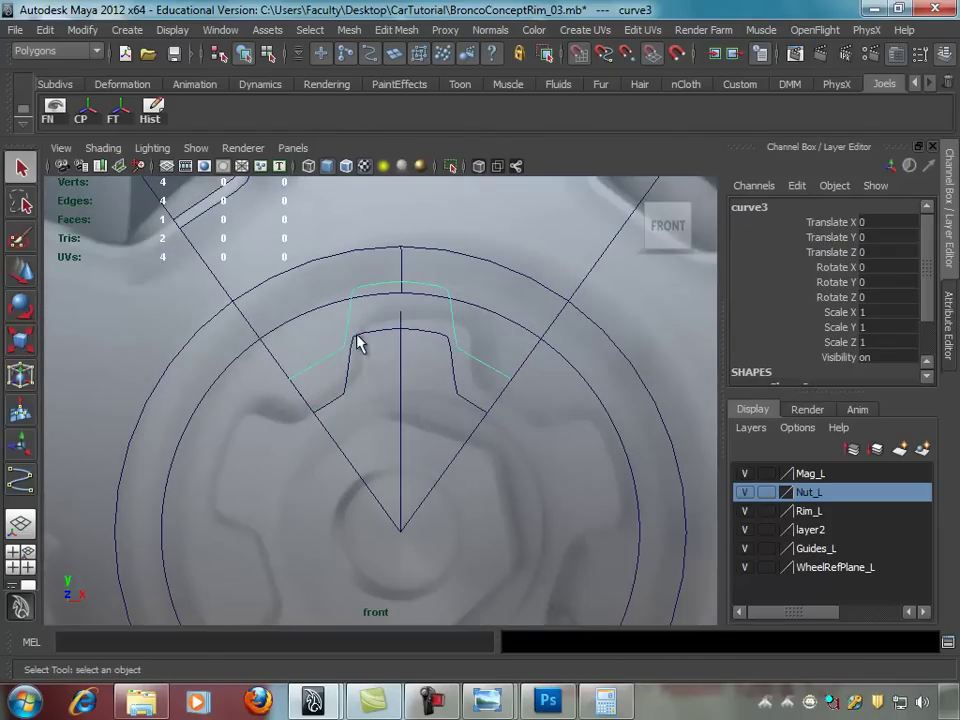
{"action": "key", "text": "Delete"}
{"action": "left_click", "coordinate": [356, 343]}
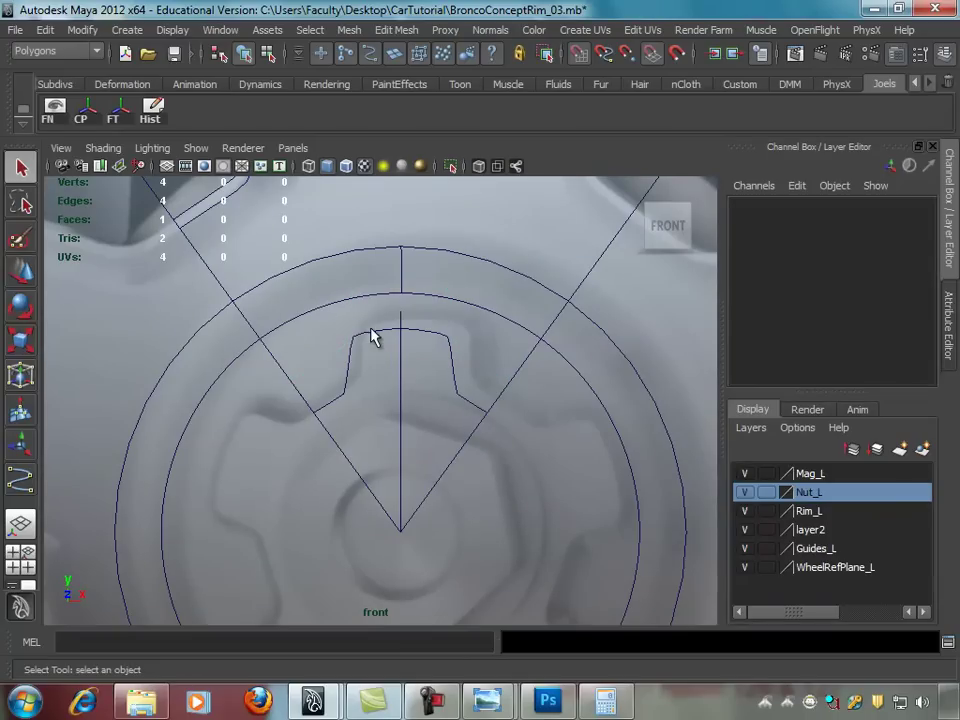
{"action": "middle_click_drag", "start_coordinate": [391, 368], "coordinate": [361, 394], "text": "alt"}
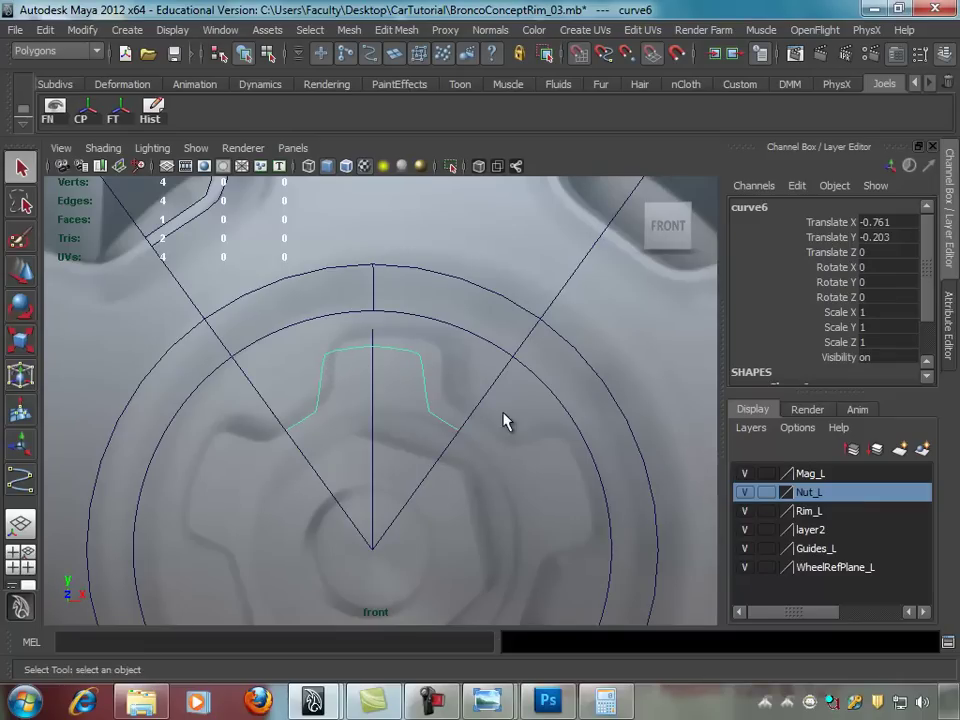
{"action": "scroll", "coordinate": [386, 403], "scroll_direction": "down", "scroll_amount": 3}
{"action": "scroll", "coordinate": [358, 401], "scroll_direction": "up", "scroll_amount": 2}
{"action": "scroll", "coordinate": [418, 386], "scroll_direction": "up", "scroll_amount": 1}
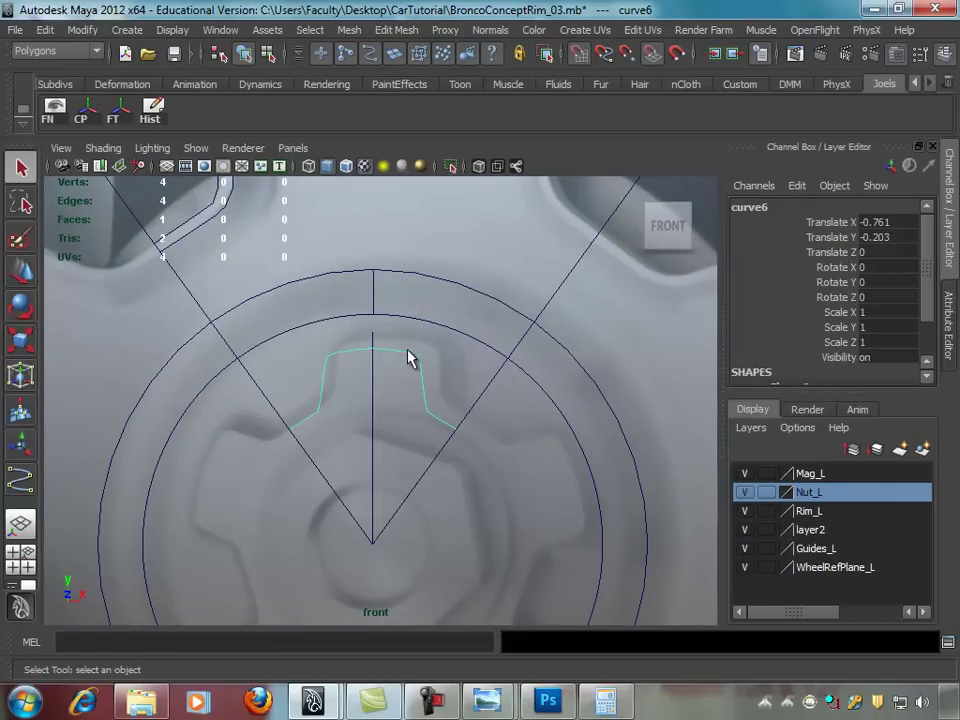
{"action": "left_click", "coordinate": [321, 391], "text": "shift"}
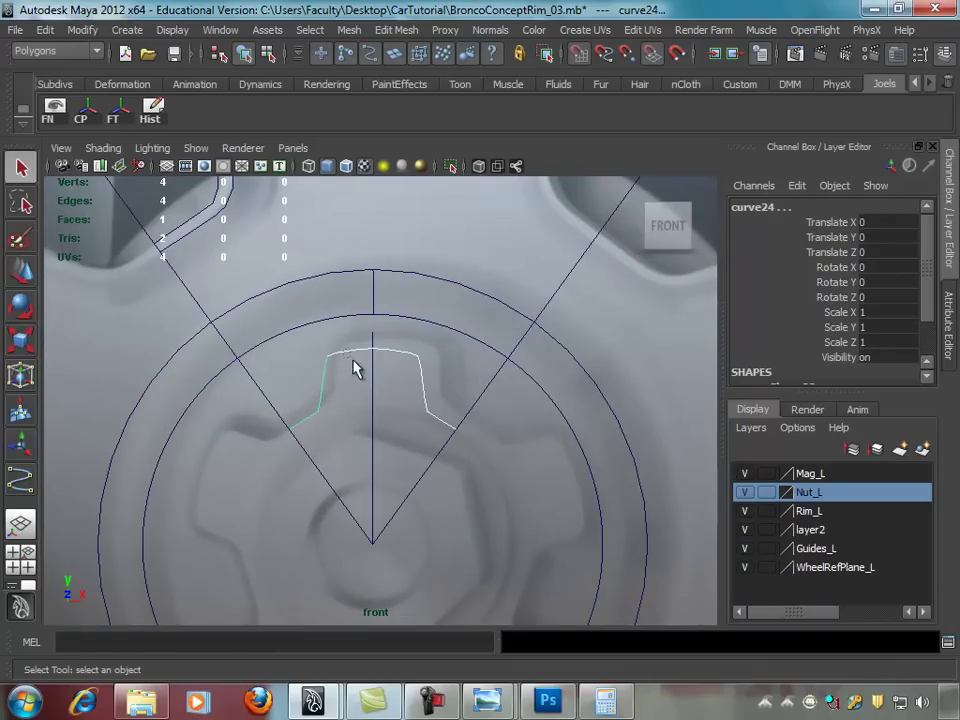
{"action": "left_click", "coordinate": [369, 382]}
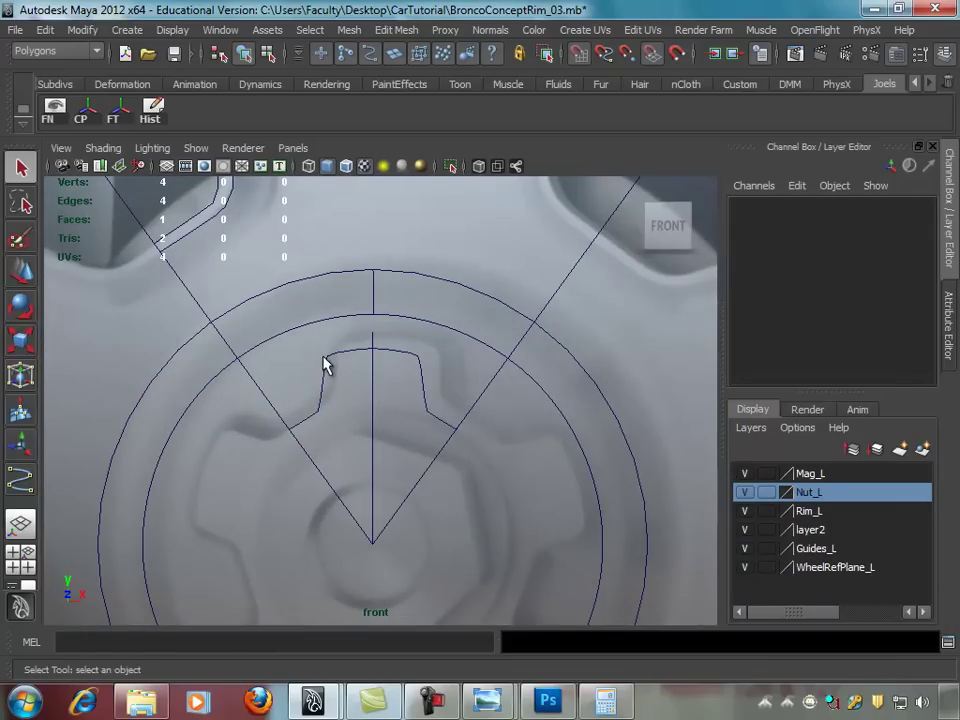
{"action": "left_click", "coordinate": [325, 363]}
{"action": "mouse_move", "coordinate": [317, 381]}
{"action": "right_mouse_down", "text": "alt"}
{"action": "mouse_move", "coordinate": [338, 354]}
{"action": "mouse_move", "coordinate": [305, 383]}
{"action": "mouse_move", "coordinate": [340, 375]}
{"action": "right_mouse_up", "text": "alt"}
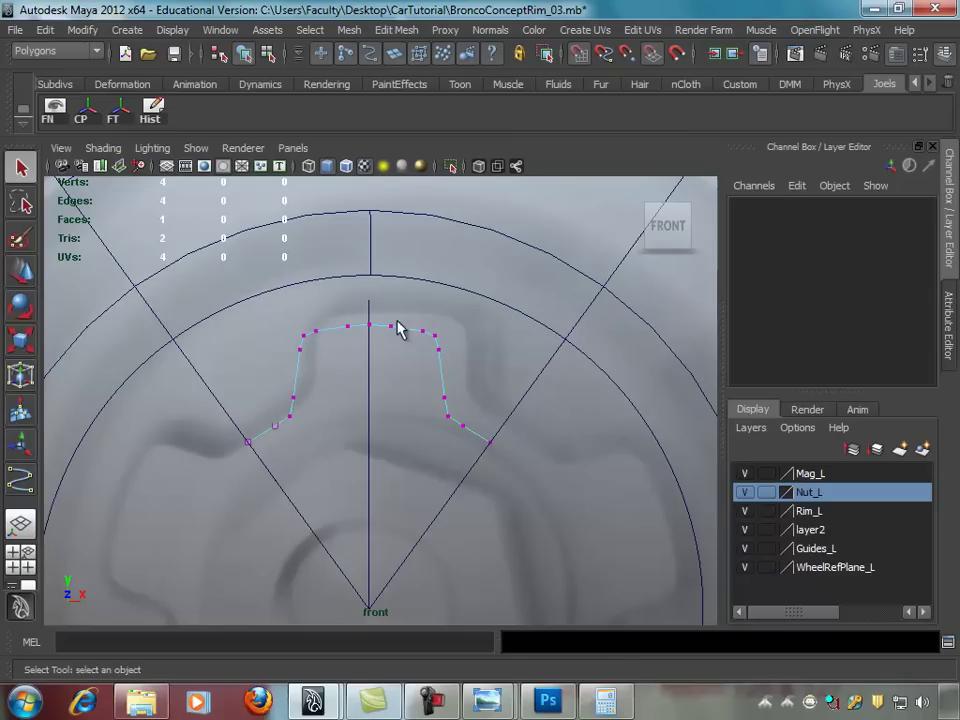
{"action": "right_click_drag", "start_coordinate": [405, 387], "coordinate": [495, 343], "text": "alt"}
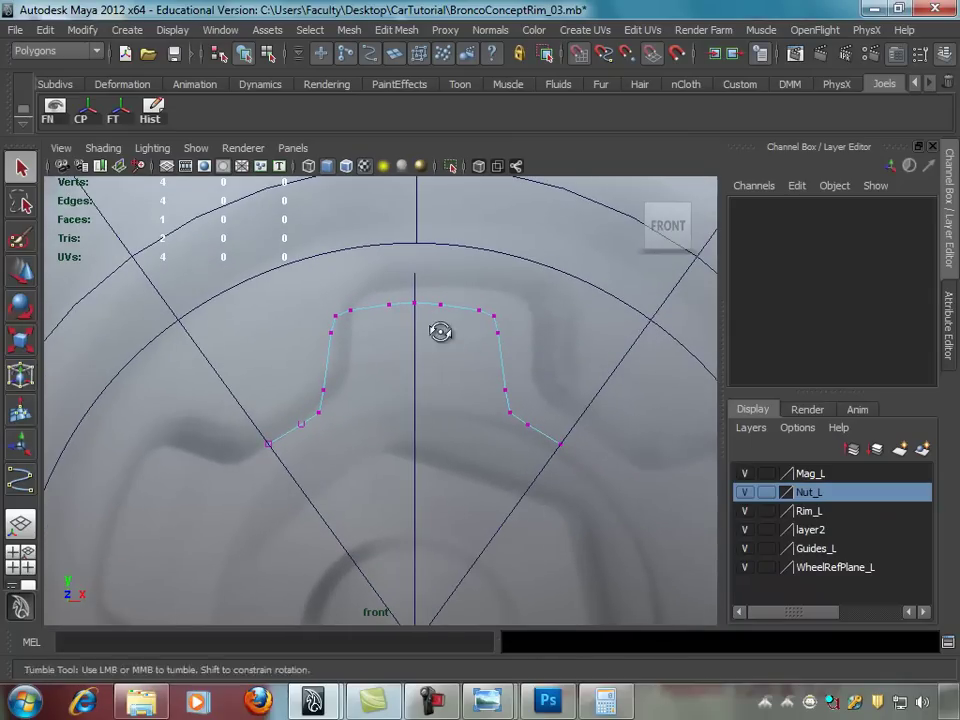
{"action": "right_click_drag", "start_coordinate": [439, 332], "coordinate": [356, 335], "text": "alt"}
{"action": "scroll", "coordinate": [356, 335], "scroll_direction": "up", "scroll_amount": 1}
{"action": "scroll", "coordinate": [454, 343], "scroll_direction": "up", "scroll_amount": 2}
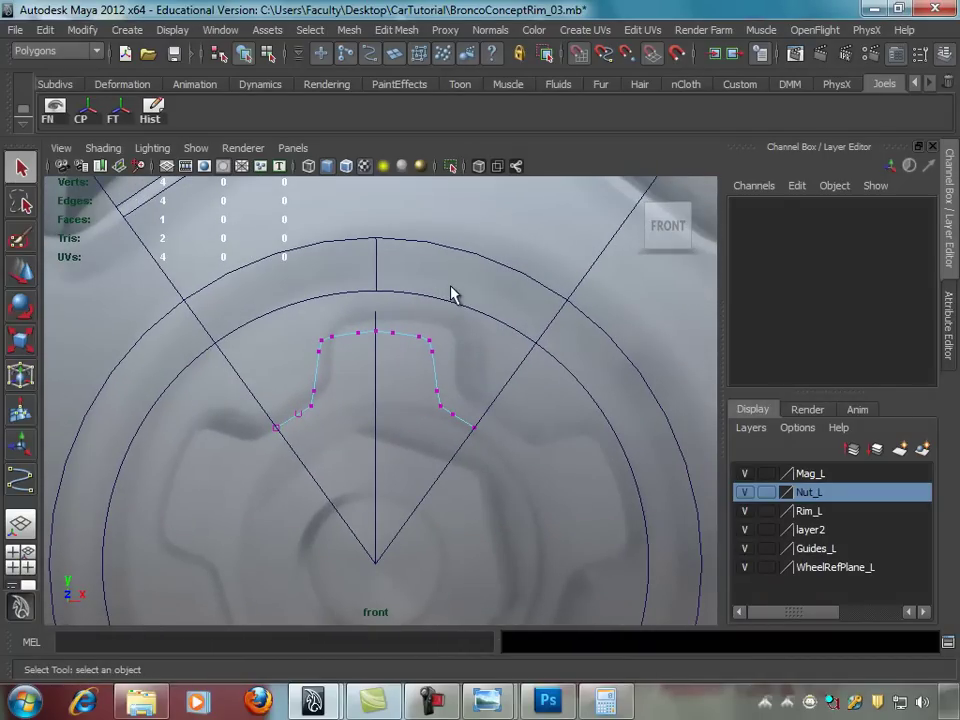
{"action": "scroll", "coordinate": [452, 293], "scroll_direction": "up", "scroll_amount": 1}
{"action": "key", "text": "space"}
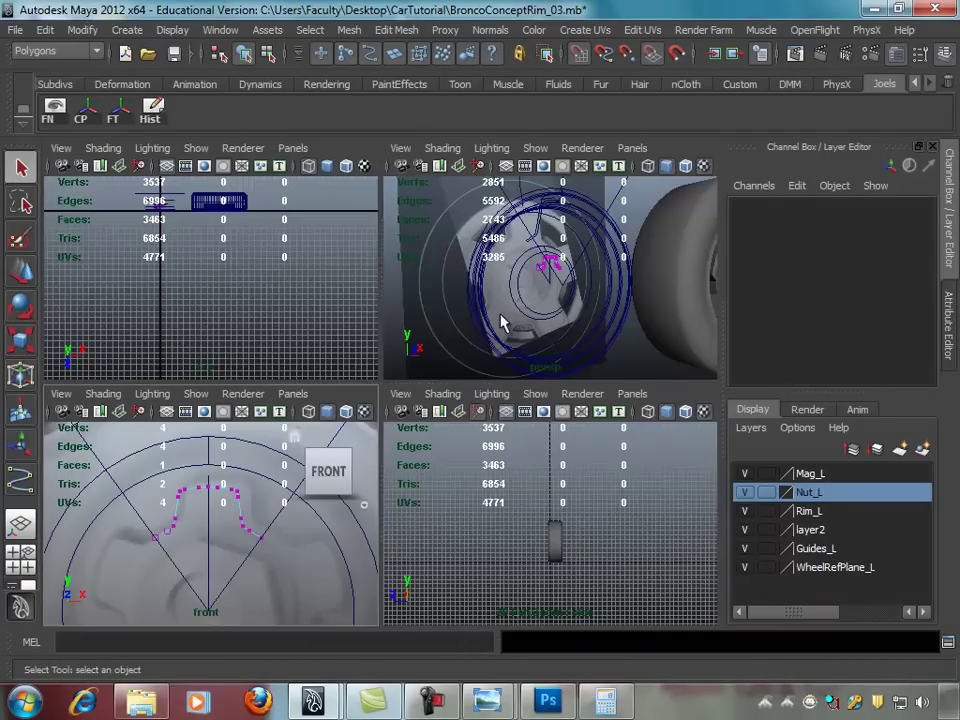
{"action": "key", "text": "space"}
{"action": "left_click_drag", "start_coordinate": [448, 377], "coordinate": [519, 377], "text": "alt"}
{"action": "scroll", "coordinate": [386, 388], "scroll_direction": "up", "scroll_amount": 2}
{"action": "mouse_move", "coordinate": [386, 388]}
{"action": "left_mouse_down", "text": "alt"}
{"action": "mouse_move", "coordinate": [455, 380]}
{"action": "mouse_move", "coordinate": [411, 369]}
{"action": "mouse_move", "coordinate": [553, 364]}
{"action": "mouse_move", "coordinate": [455, 347]}
{"action": "mouse_move", "coordinate": [501, 326]}
{"action": "mouse_move", "coordinate": [320, 357]}
{"action": "left_mouse_up", "text": "alt"}
{"action": "left_click", "coordinate": [480, 335]}
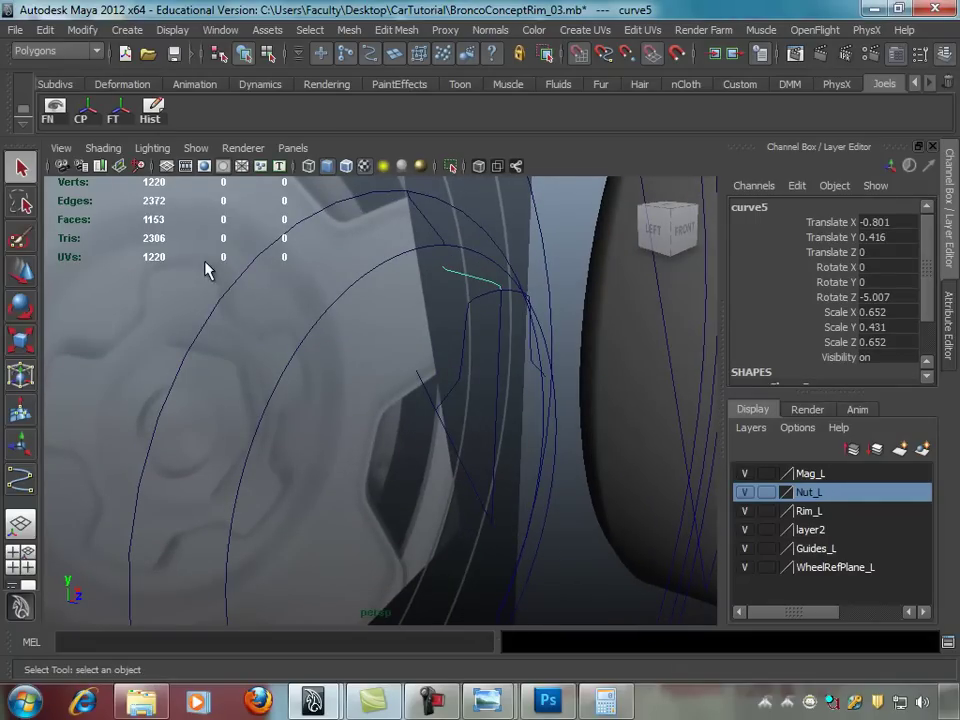
{"action": "mouse_move", "coordinate": [268, 333]}
{"action": "left_mouse_down", "text": "alt"}
{"action": "mouse_move", "coordinate": [463, 343]}
{"action": "mouse_move", "coordinate": [441, 333]}
{"action": "mouse_move", "coordinate": [476, 324]}
{"action": "mouse_move", "coordinate": [305, 318]}
{"action": "mouse_move", "coordinate": [311, 323]}
{"action": "left_mouse_up", "text": "alt"}
{"action": "left_click", "coordinate": [418, 302]}
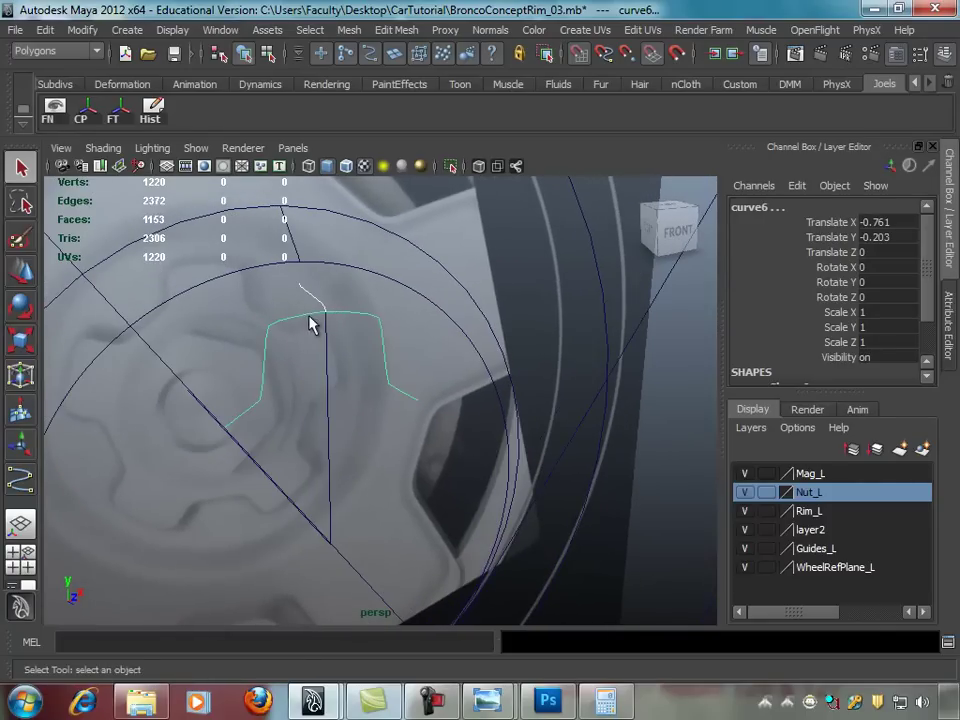
{"action": "left_click_drag", "start_coordinate": [266, 388], "coordinate": [333, 367], "text": "alt"}
{"action": "mouse_move", "coordinate": [272, 346]}
{"action": "left_mouse_down", "text": "alt"}
{"action": "mouse_move", "coordinate": [373, 362]}
{"action": "mouse_move", "coordinate": [354, 351]}
{"action": "mouse_move", "coordinate": [463, 342]}
{"action": "mouse_move", "coordinate": [401, 379]}
{"action": "mouse_move", "coordinate": [461, 333]}
{"action": "mouse_move", "coordinate": [363, 338]}
{"action": "left_mouse_up", "text": "alt"}
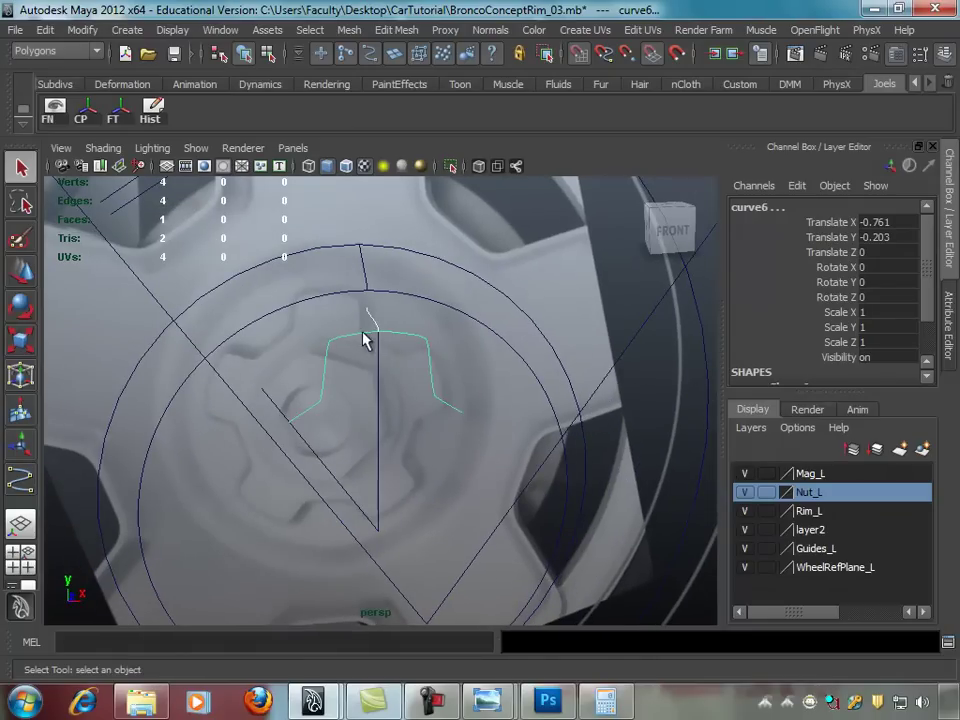
{"action": "left_click_drag", "start_coordinate": [422, 358], "coordinate": [352, 350], "text": "alt"}
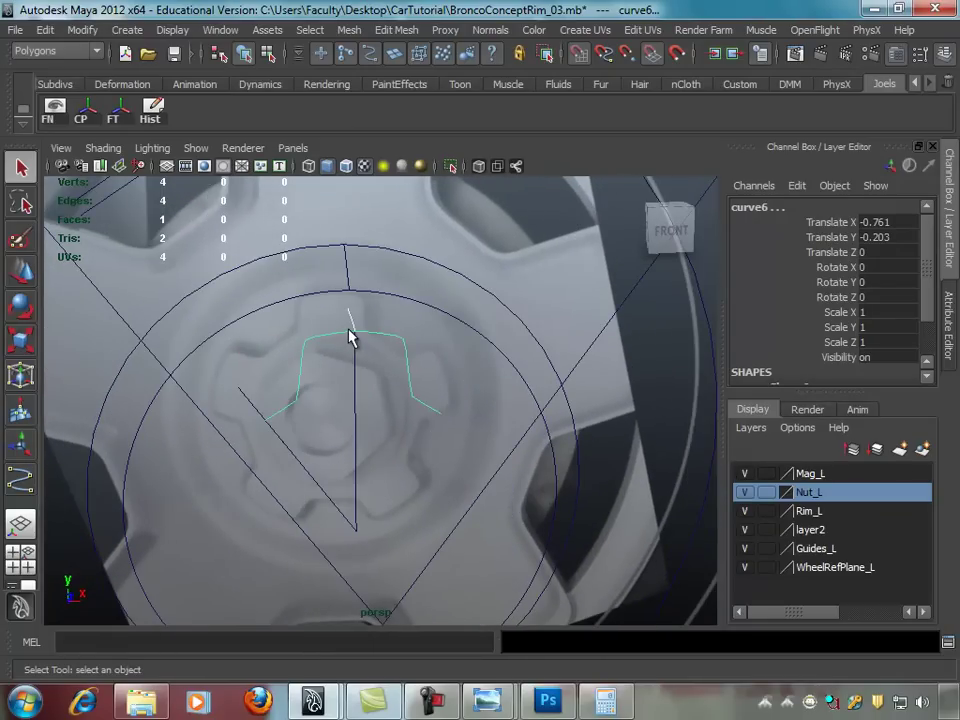
{"action": "mouse_move", "coordinate": [422, 339]}
{"action": "left_mouse_down", "text": "alt"}
{"action": "mouse_move", "coordinate": [371, 328]}
{"action": "mouse_move", "coordinate": [390, 283]}
{"action": "left_mouse_up", "text": "alt"}
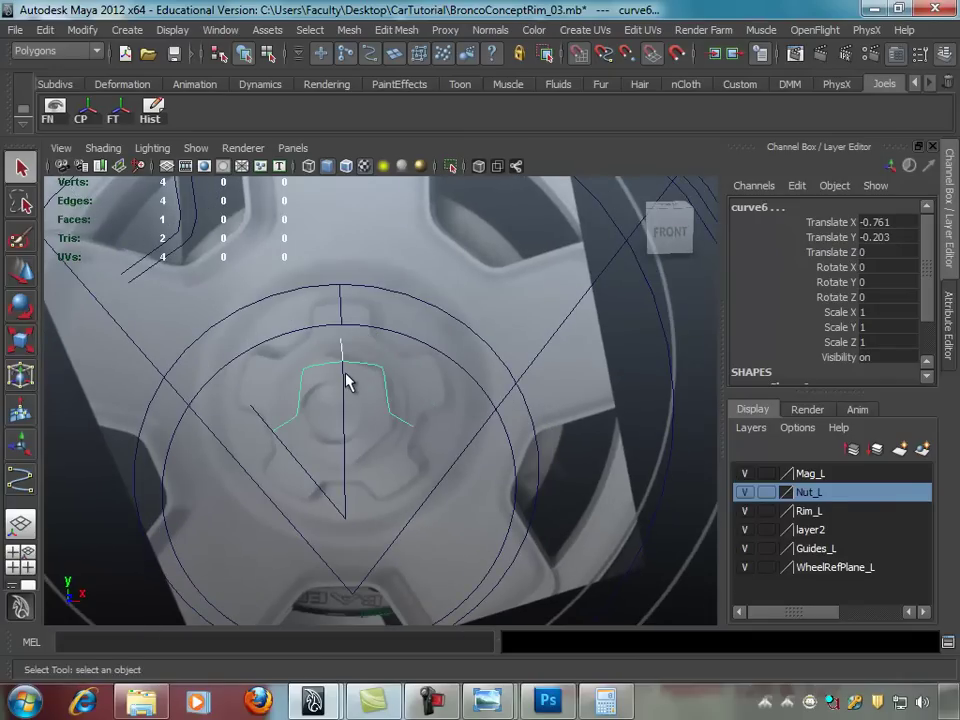
{"action": "scroll", "coordinate": [390, 360], "scroll_direction": "up", "scroll_amount": 2}
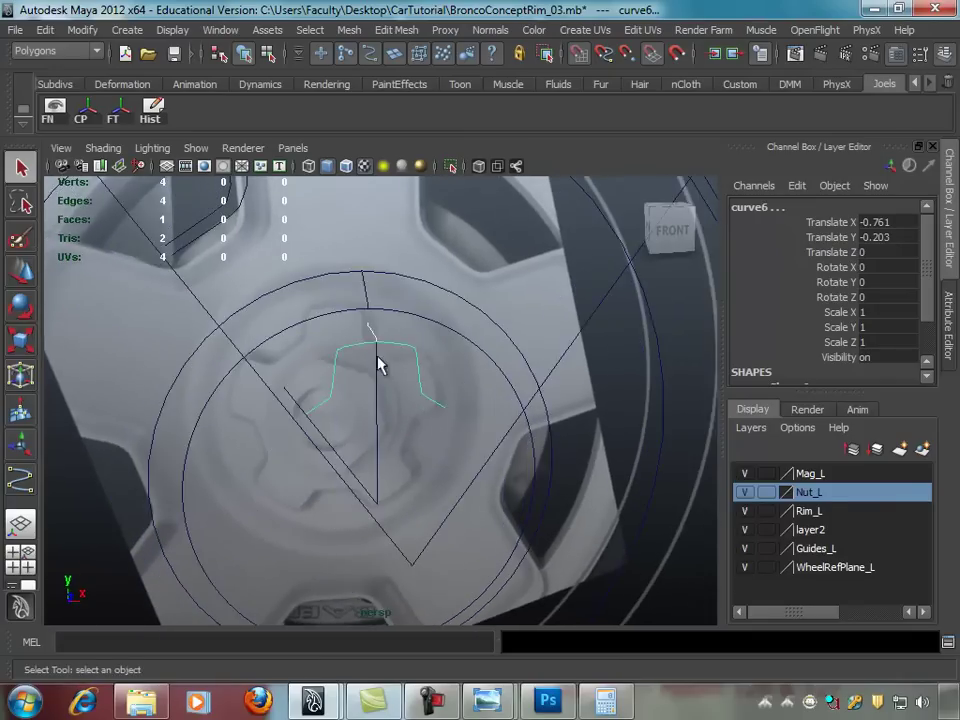
{"action": "scroll", "coordinate": [405, 366], "scroll_direction": "up", "scroll_amount": 2}
{"action": "left_click", "coordinate": [398, 343]}
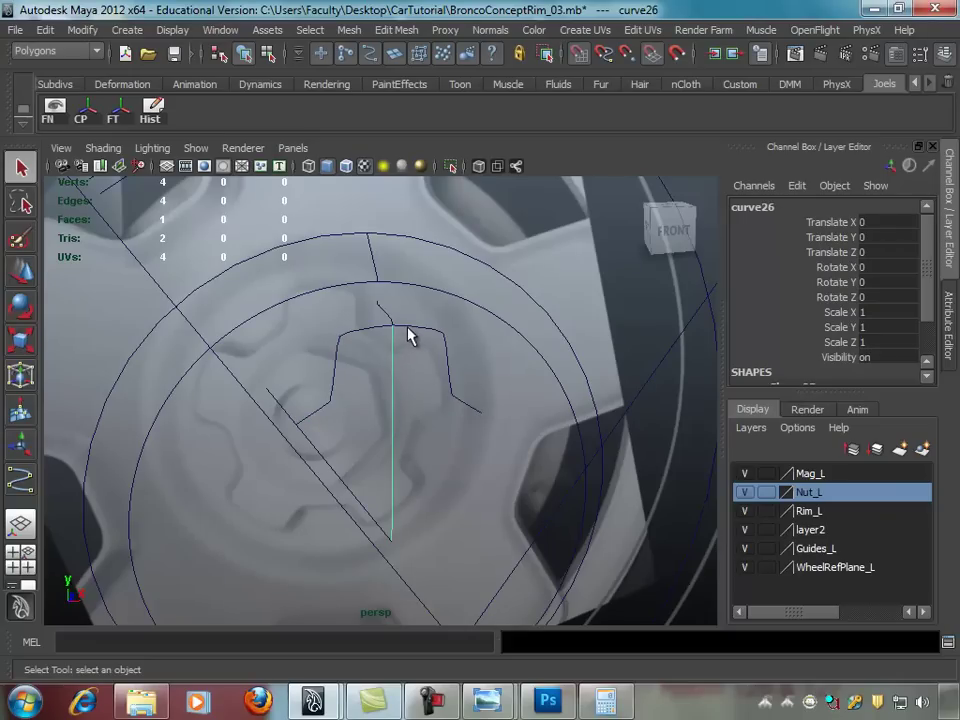
{"action": "left_click", "coordinate": [416, 325]}
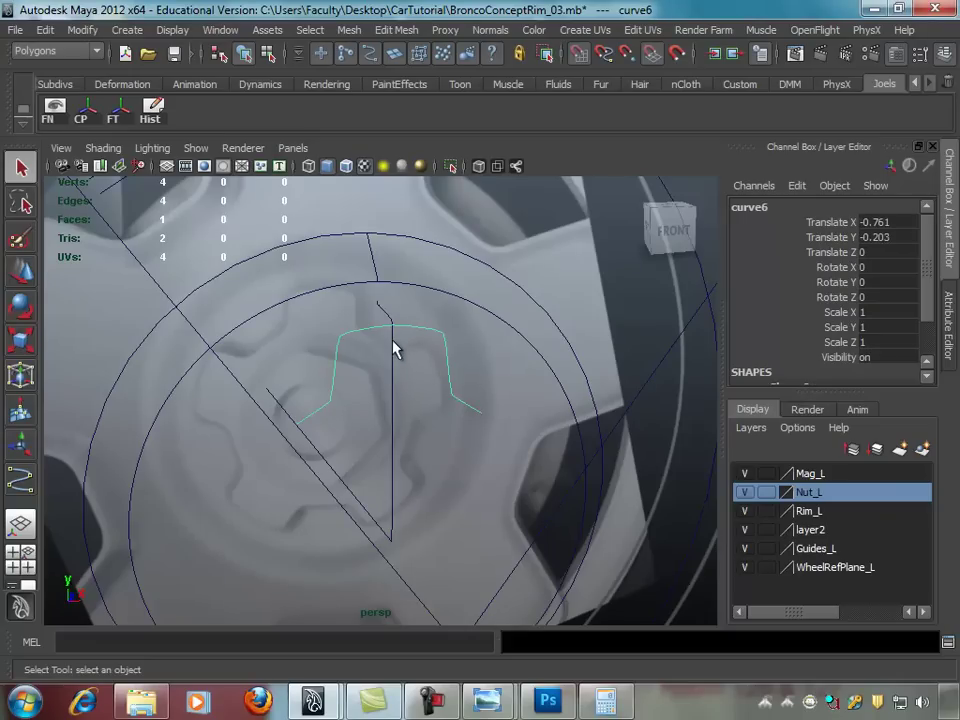
{"action": "left_click", "coordinate": [393, 347]}
{"action": "scroll", "coordinate": [442, 340], "scroll_direction": "up", "scroll_amount": 2}
{"action": "scroll", "coordinate": [438, 318], "scroll_direction": "up", "scroll_amount": 2}
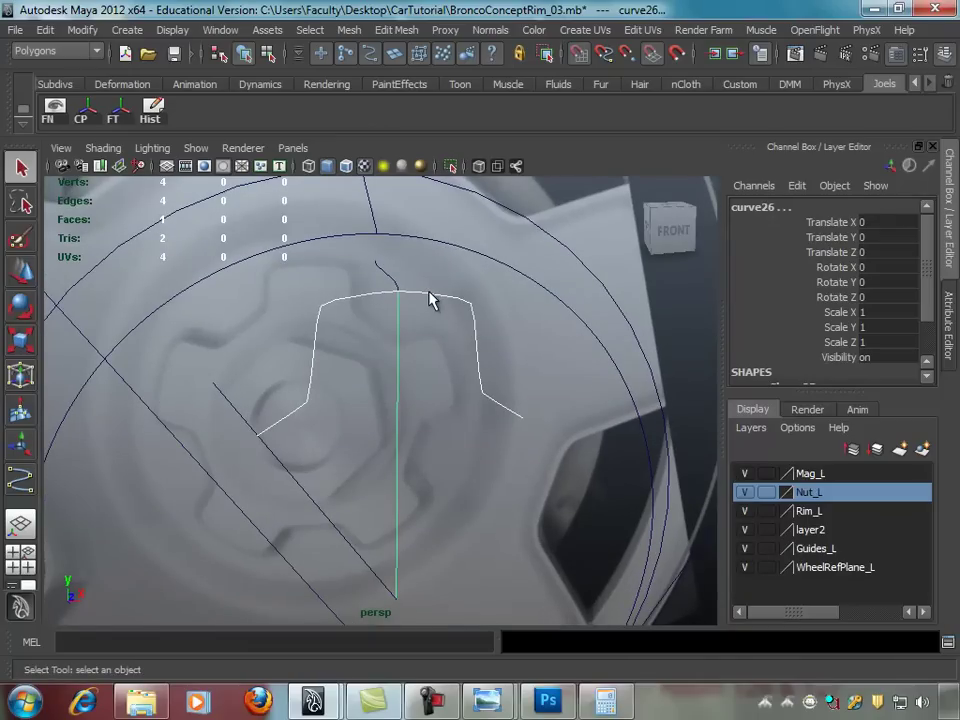
{"action": "left_click", "coordinate": [444, 296]}
{"action": "right_click_drag", "start_coordinate": [440, 294], "coordinate": [375, 296]}
Step: Delete the notch curve's right-half control vertices, leaving the left half
{"action": "mouse_move", "coordinate": [375, 296]}
{"action": "left_mouse_down", "text": "alt"}
{"action": "mouse_move", "coordinate": [420, 295]}
{"action": "mouse_move", "coordinate": [328, 272]}
{"action": "mouse_move", "coordinate": [557, 540]}
{"action": "left_mouse_up", "text": "alt"}
{"action": "key", "text": "Delete"}
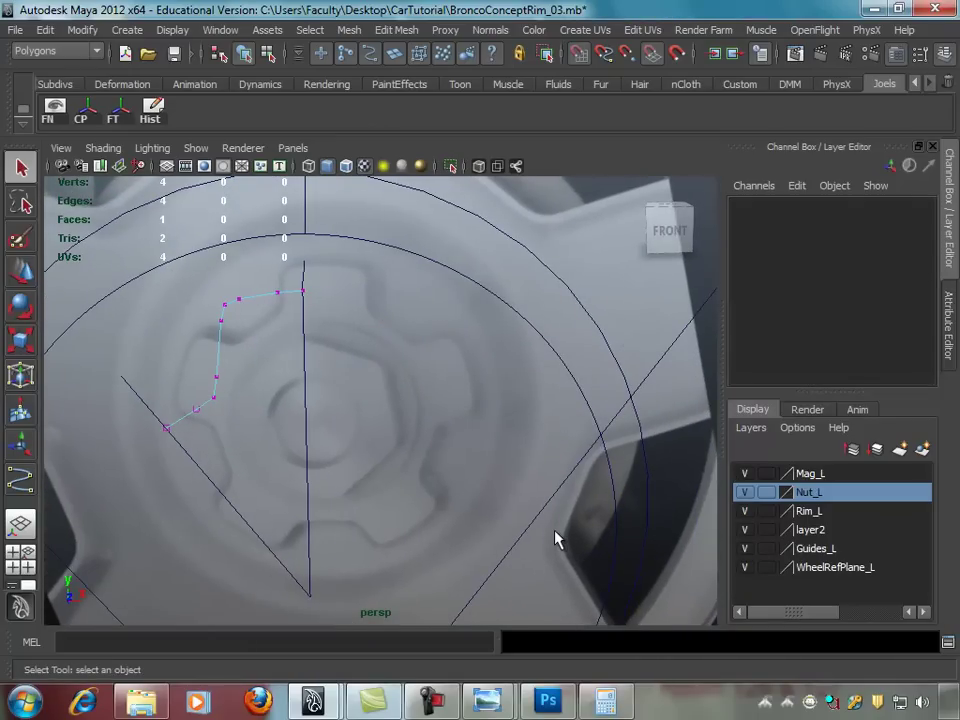
{"action": "left_click_drag", "start_coordinate": [390, 387], "coordinate": [445, 409], "text": "alt"}
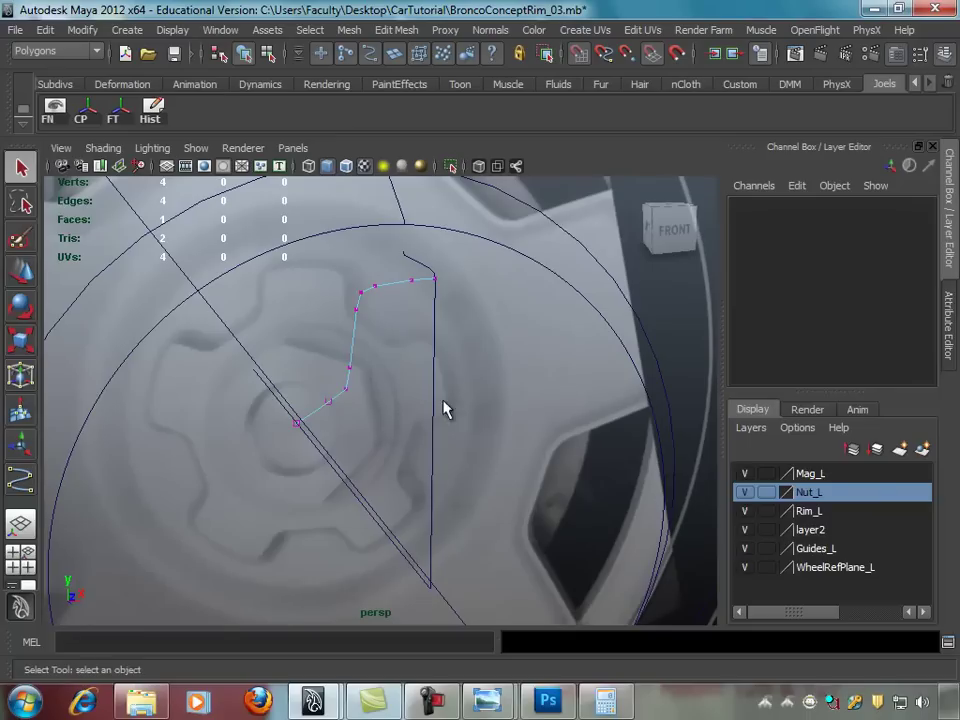
Step: In object mode, select the small profile curve and then the half-notch curve as the path
{"action": "key", "text": "F8"}
{"action": "left_click", "coordinate": [399, 286], "text": "shift"}
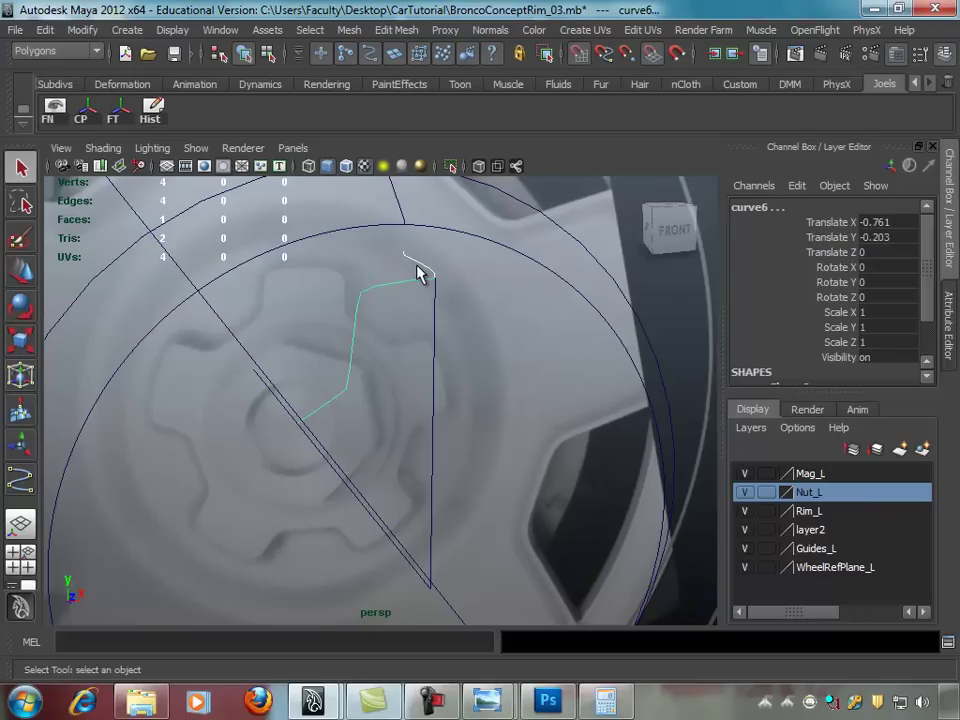
{"action": "left_click", "coordinate": [418, 270]}
{"action": "left_click", "coordinate": [425, 282], "text": "shift"}
{"action": "left_click", "coordinate": [395, 31]}
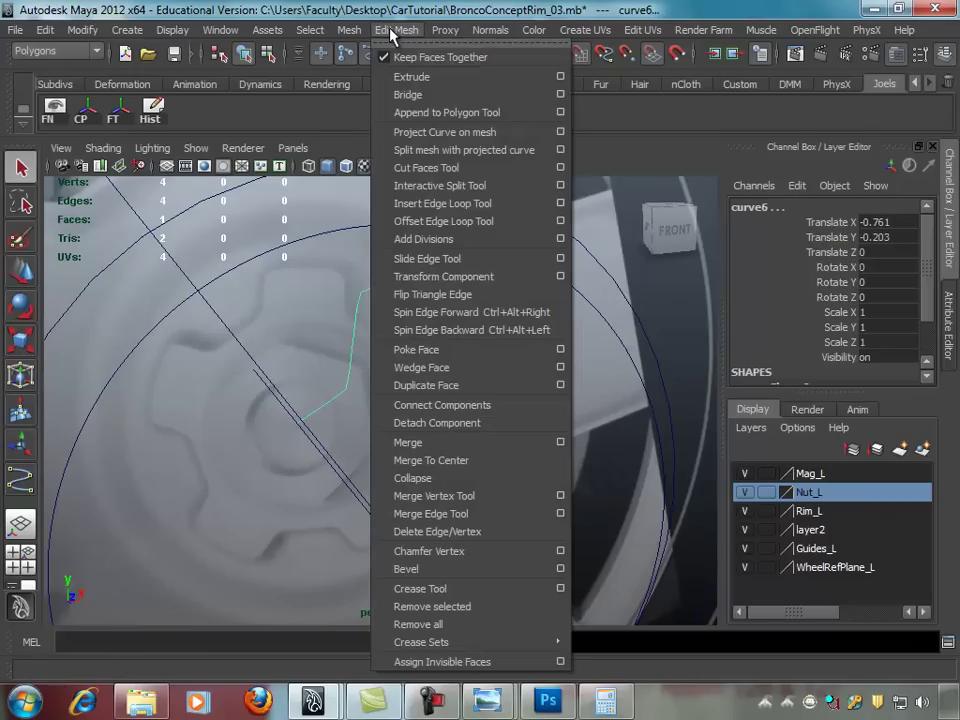
Step: Switch to the Surfaces menu set and bring up the Surfaces > Extrude options
{"action": "left_click", "coordinate": [310, 30]}
{"action": "left_click", "coordinate": [60, 51]}
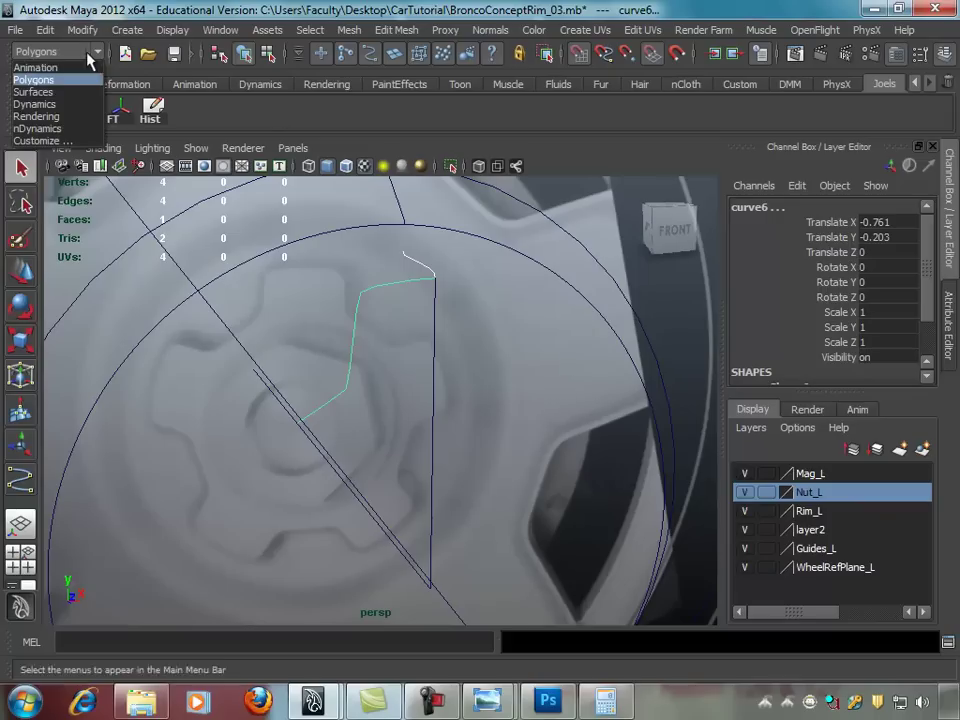
{"action": "left_click", "coordinate": [33, 92]}
{"action": "left_click", "coordinate": [381, 31]}
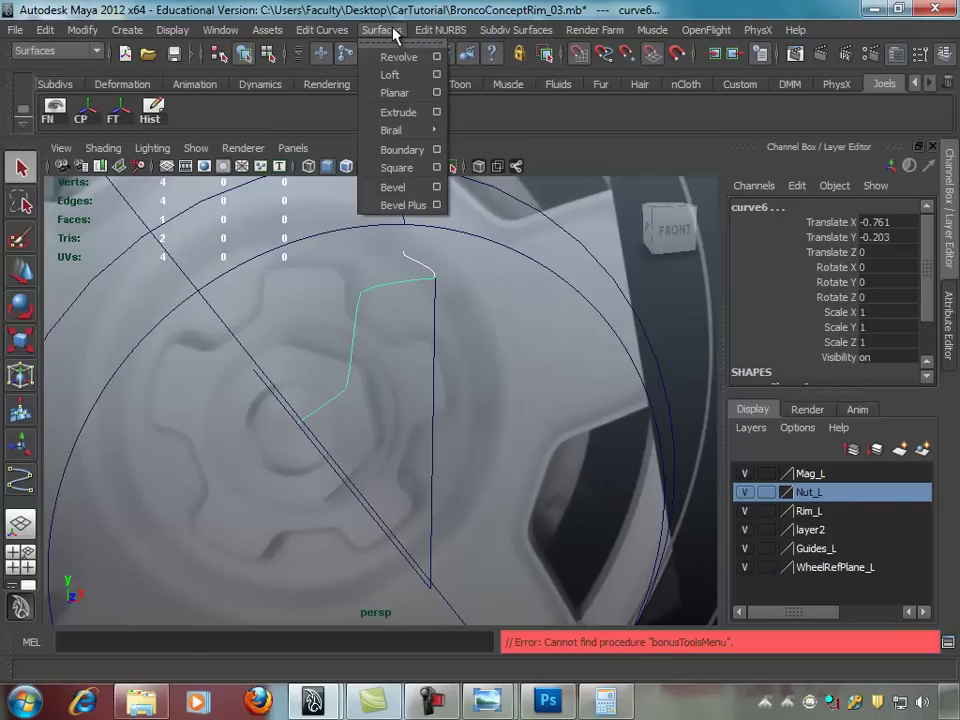
{"action": "left_click", "coordinate": [436, 112]}
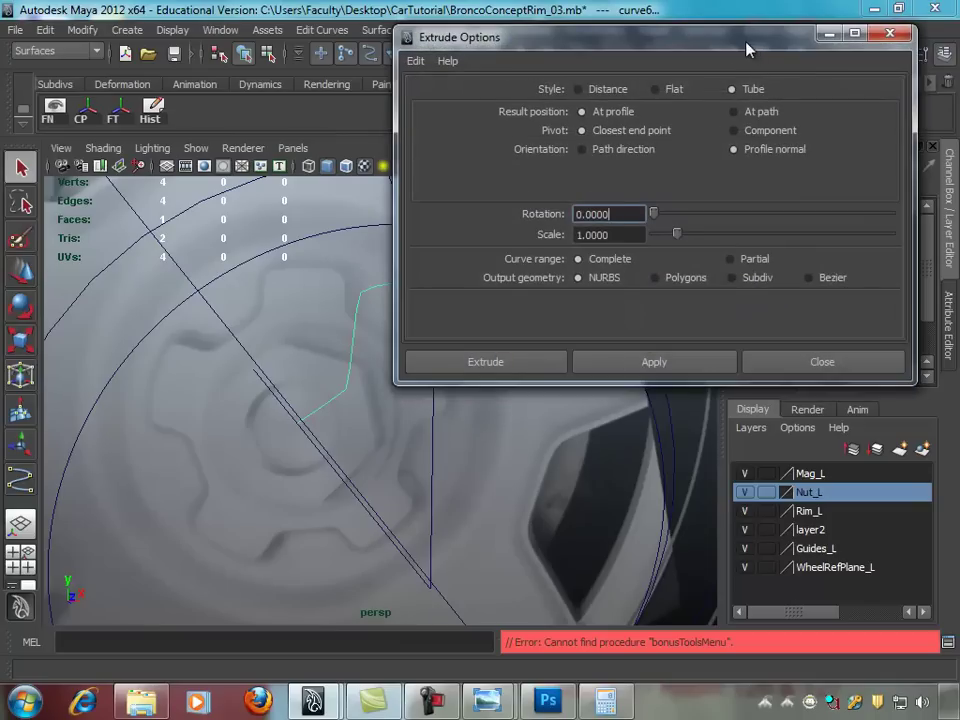
{"action": "left_click_drag", "start_coordinate": [746, 42], "coordinate": [767, 39]}
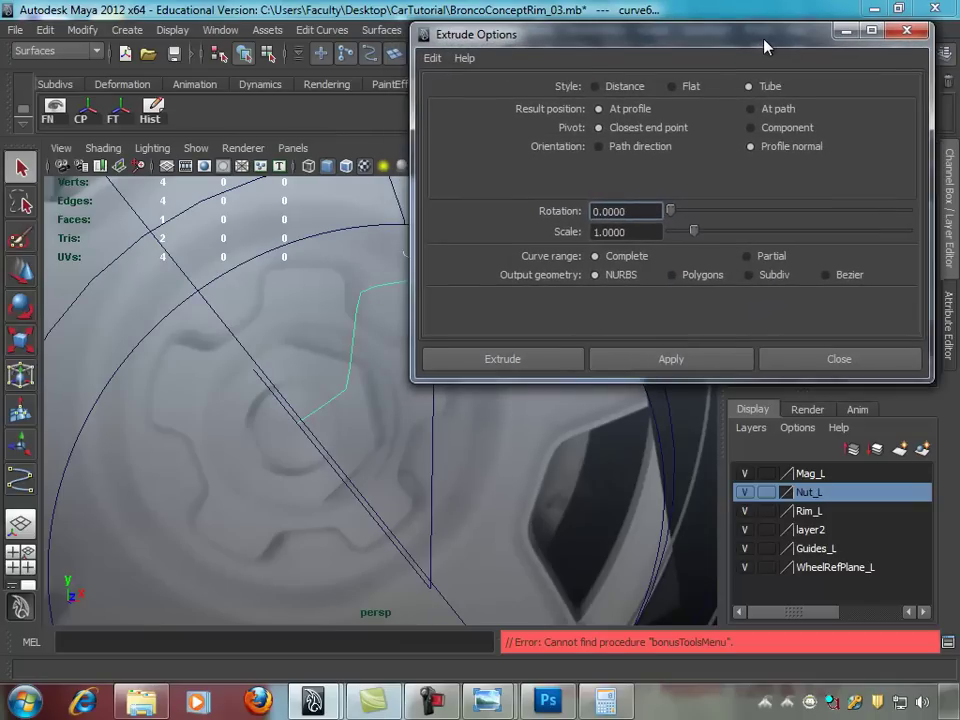
Step: Extrude with Tube, At path, Component pivot, Polygons output and Control points tessellation
{"action": "left_click", "coordinate": [755, 109]}
{"action": "left_click", "coordinate": [755, 128]}
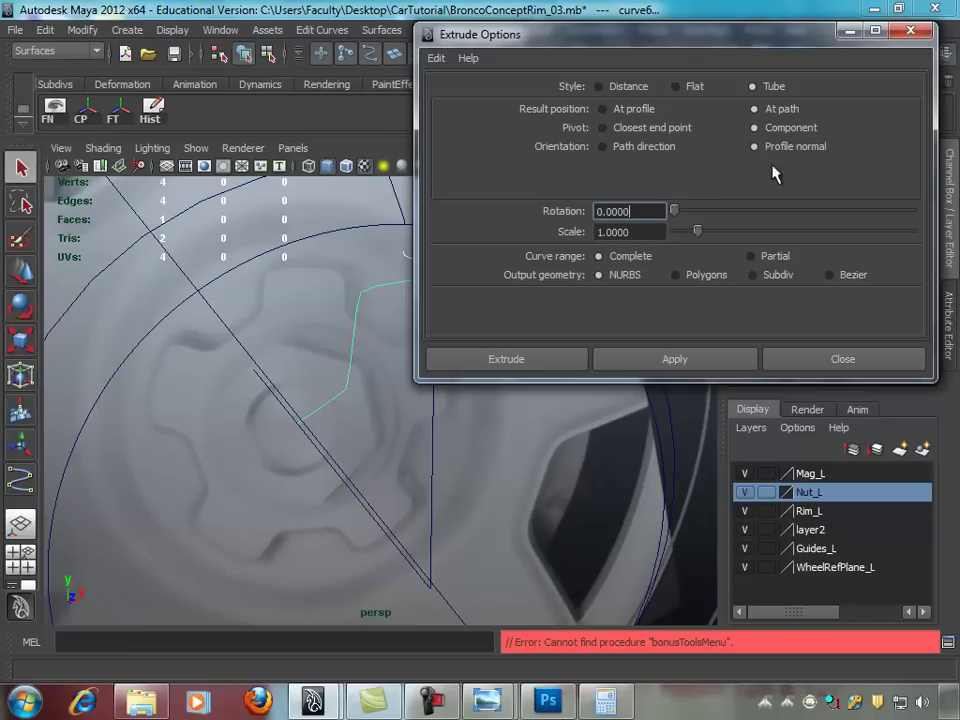
{"action": "left_click", "coordinate": [693, 274]}
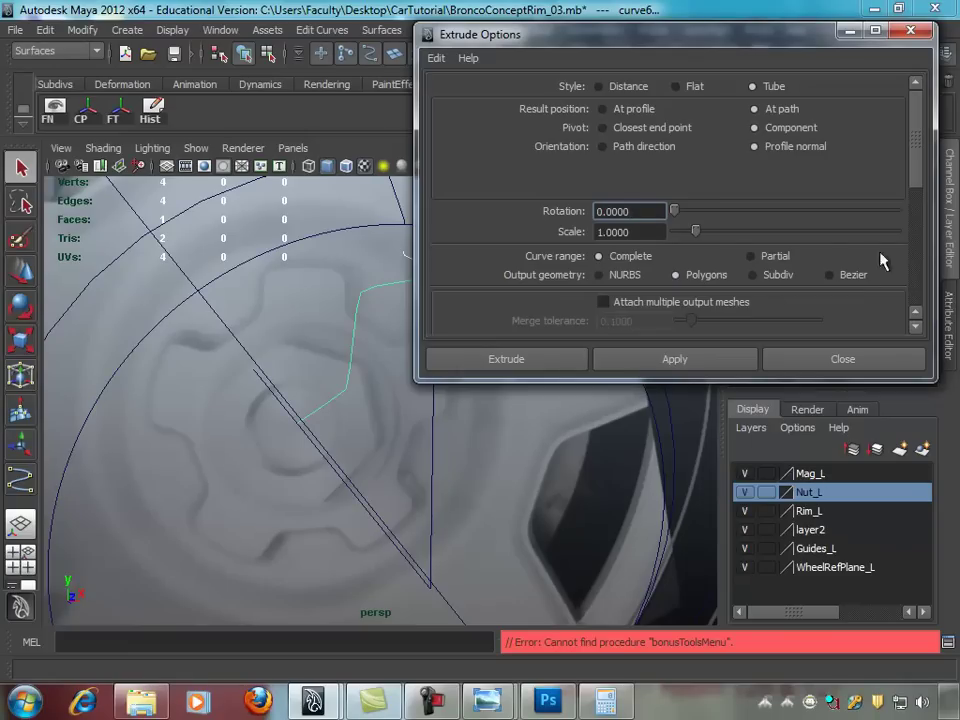
{"action": "left_click_drag", "start_coordinate": [918, 176], "coordinate": [921, 238]}
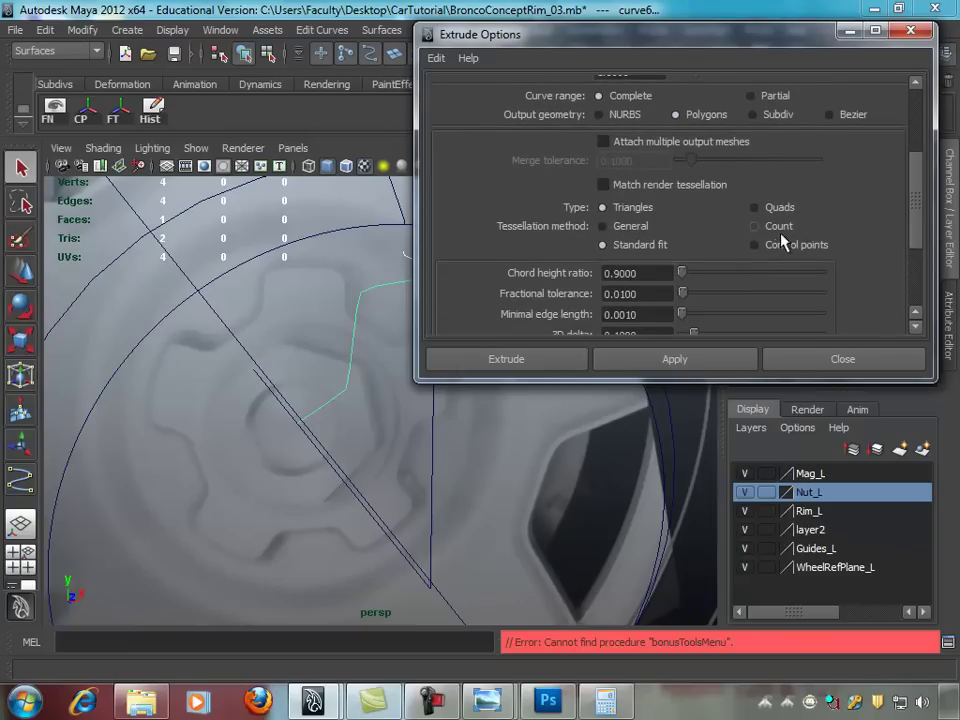
{"action": "left_click", "coordinate": [783, 242]}
{"action": "scroll", "coordinate": [700, 245], "scroll_direction": "up", "scroll_amount": 2}
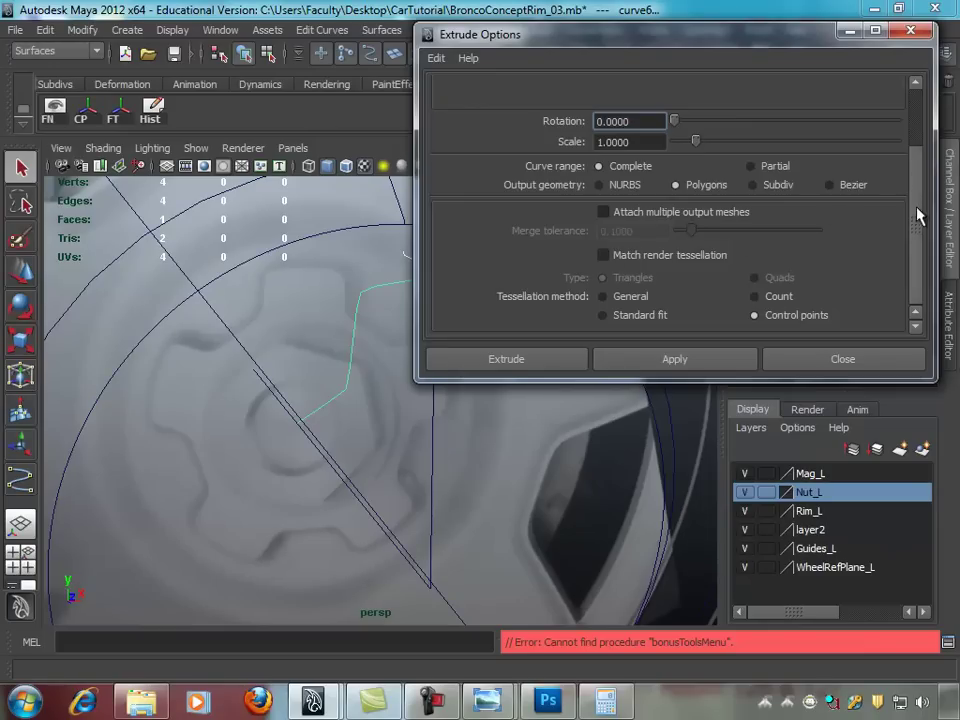
{"action": "left_click", "coordinate": [705, 366]}
{"action": "left_click", "coordinate": [832, 364]}
{"action": "mouse_move", "coordinate": [501, 349]}
{"action": "left_mouse_down", "text": "alt"}
{"action": "mouse_move", "coordinate": [522, 331]}
{"action": "mouse_move", "coordinate": [450, 343]}
{"action": "left_mouse_up", "text": "alt"}
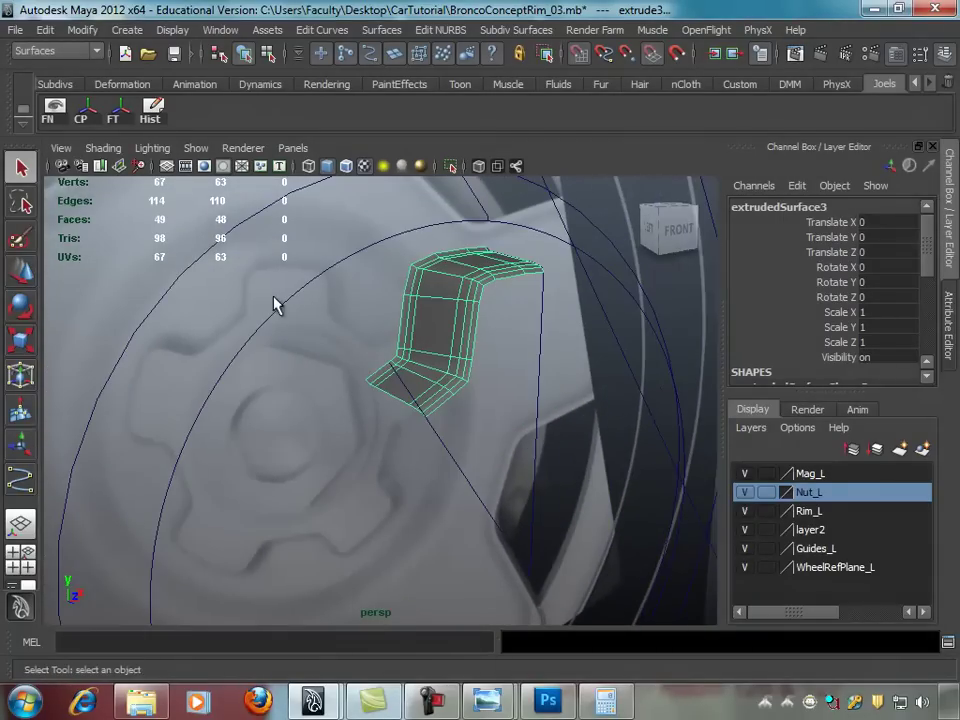
Step: Select the edges along the extruded strip's top and right side
{"action": "mouse_move", "coordinate": [256, 298]}
{"action": "left_mouse_down", "text": "alt"}
{"action": "mouse_move", "coordinate": [311, 328]}
{"action": "mouse_move", "coordinate": [356, 334]}
{"action": "left_mouse_up", "text": "alt"}
{"action": "left_click", "coordinate": [364, 278]}
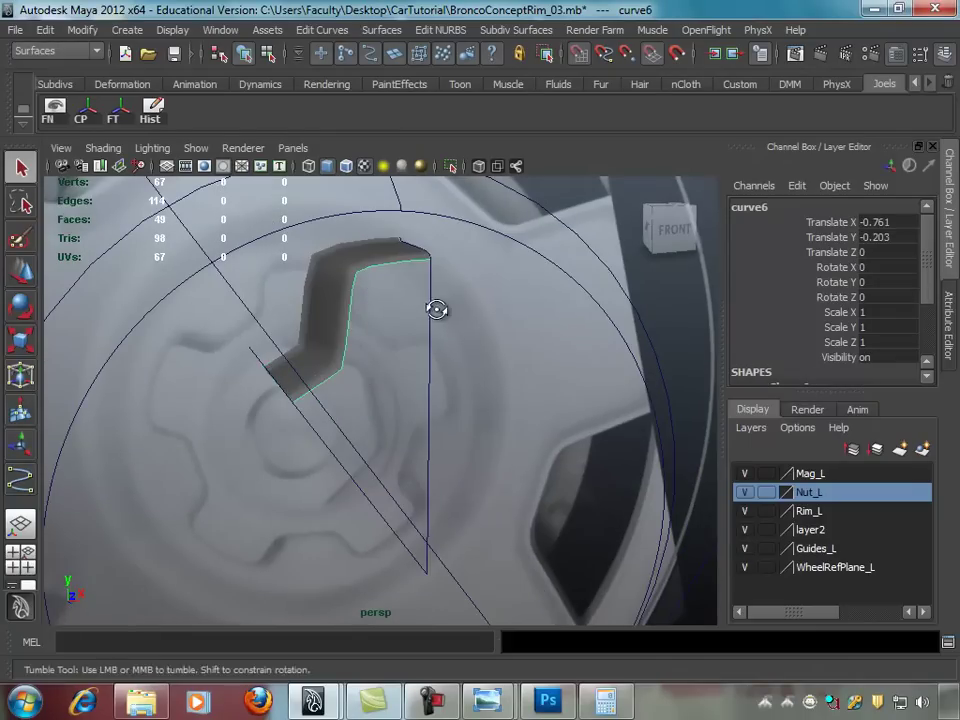
{"action": "left_click", "coordinate": [379, 270]}
{"action": "mouse_move", "coordinate": [379, 270]}
{"action": "left_mouse_down", "text": "alt"}
{"action": "mouse_move", "coordinate": [443, 289]}
{"action": "mouse_move", "coordinate": [426, 278]}
{"action": "mouse_move", "coordinate": [326, 285]}
{"action": "left_mouse_up", "text": "alt"}
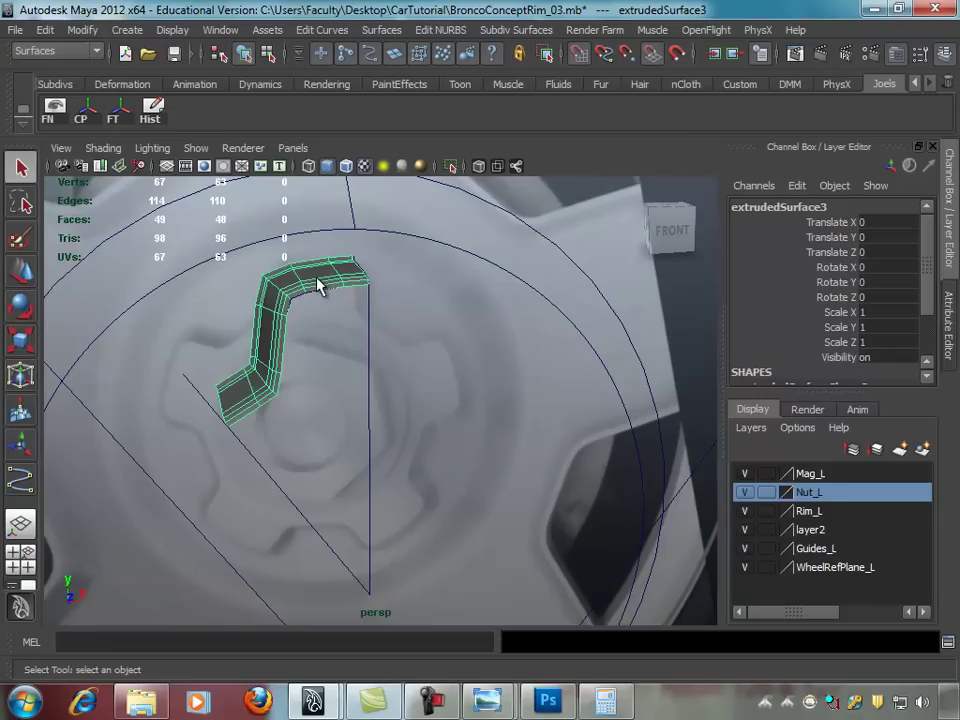
{"action": "right_click_drag", "start_coordinate": [317, 285], "coordinate": [320, 240]}
{"action": "left_click", "coordinate": [358, 291]}
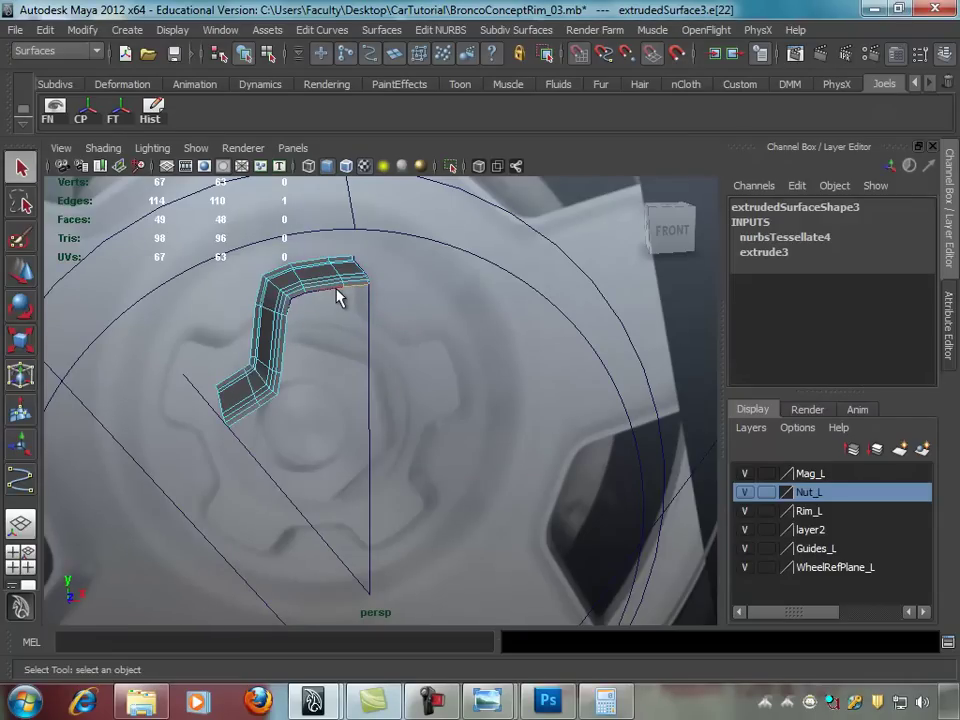
{"action": "mouse_move", "coordinate": [381, 321]}
{"action": "left_mouse_down", "text": "alt"}
{"action": "mouse_move", "coordinate": [397, 302]}
{"action": "mouse_move", "coordinate": [372, 215]}
{"action": "left_mouse_up", "text": "alt"}
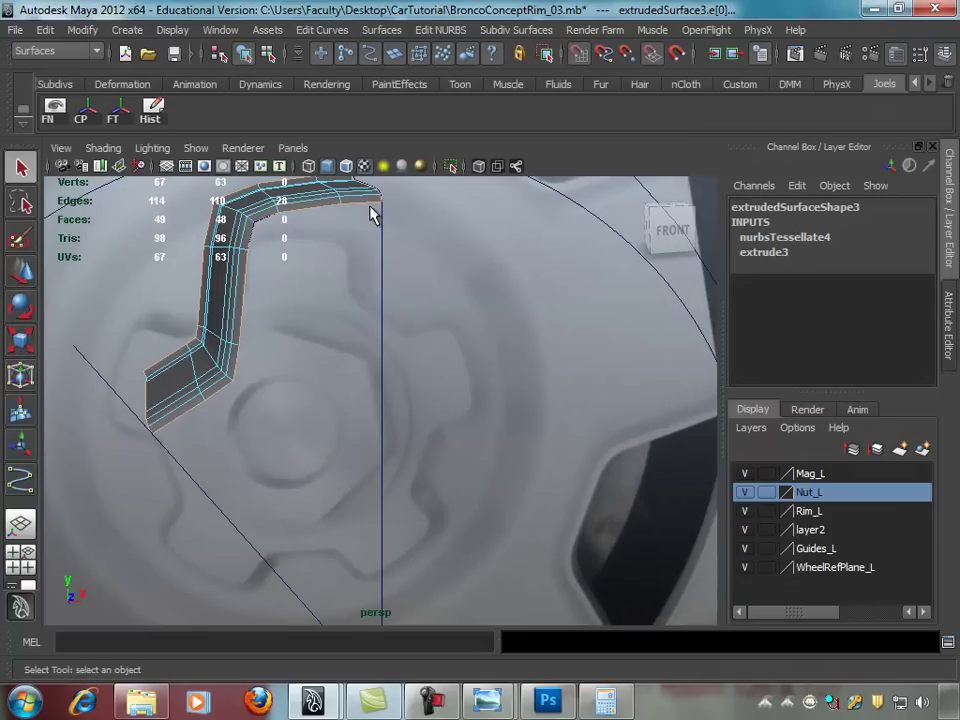
{"action": "left_click", "coordinate": [305, 215], "text": "shift"}
{"action": "left_click", "coordinate": [240, 320], "text": "shift"}
Step: Change the menu set from Surfaces to Polygons
{"action": "scroll", "coordinate": [375, 369], "scroll_direction": "down", "scroll_amount": 3}
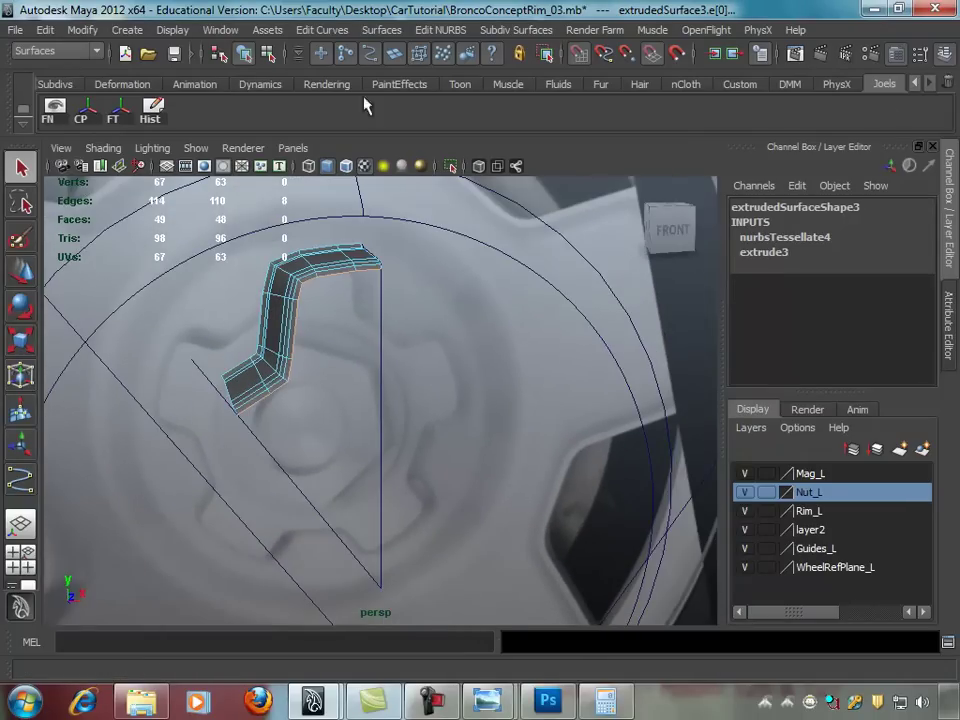
{"action": "left_click", "coordinate": [320, 30]}
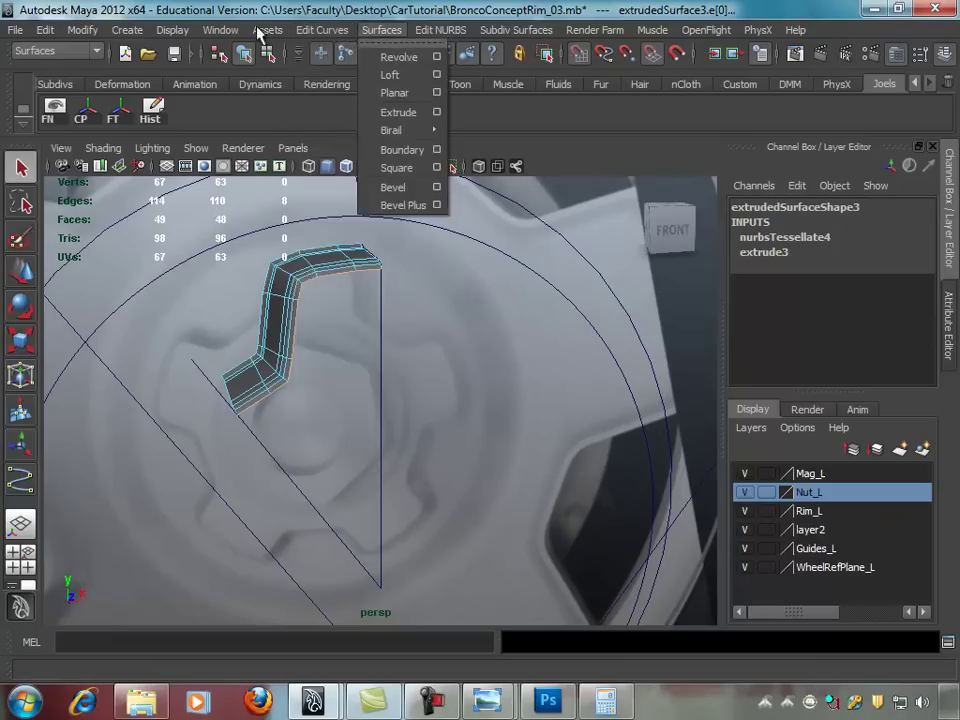
{"action": "left_click", "coordinate": [55, 51]}
{"action": "left_click", "coordinate": [35, 79]}
Step: Extrude the side edges into a wall moved -0.502 in Y and 0.178 in X, then select its bottom vertices
{"action": "left_click", "coordinate": [396, 30]}
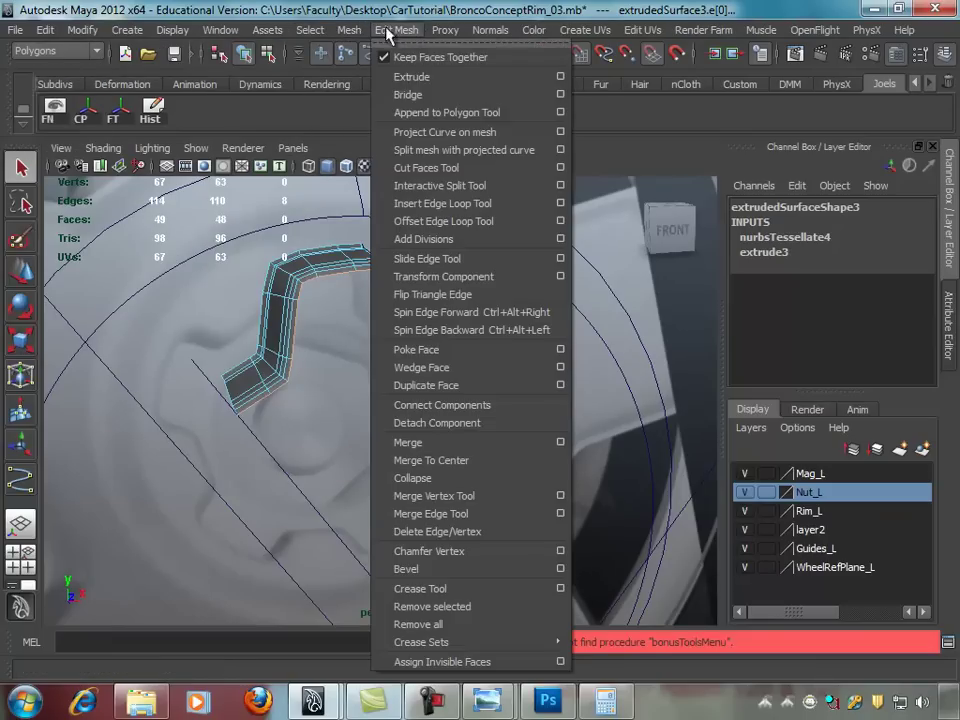
{"action": "left_click", "coordinate": [420, 78]}
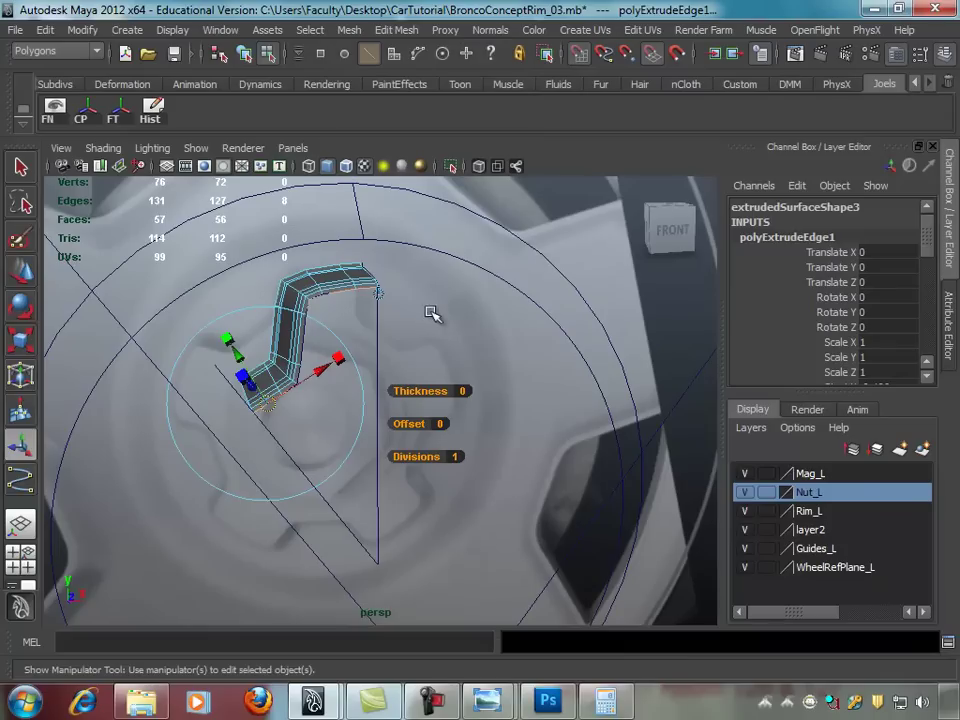
{"action": "left_click_drag", "start_coordinate": [314, 264], "coordinate": [330, 398]}
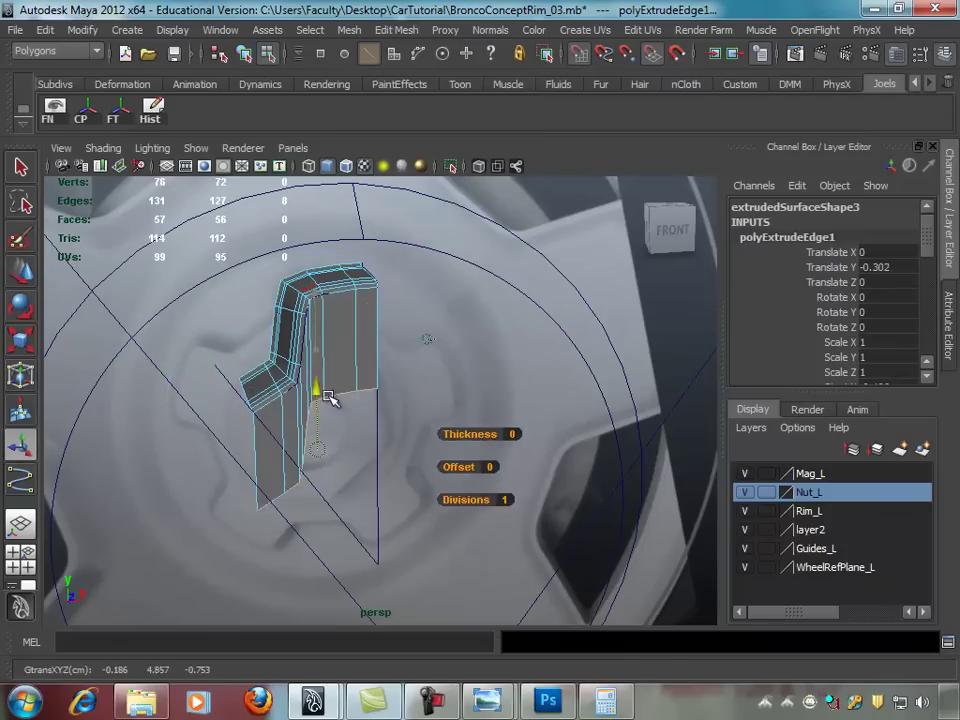
{"action": "left_click_drag", "start_coordinate": [365, 509], "coordinate": [452, 500]}
{"action": "right_click_drag", "start_coordinate": [385, 364], "coordinate": [345, 375]}
{"action": "mouse_move", "coordinate": [354, 476]}
{"action": "left_mouse_down", "text": "alt"}
{"action": "mouse_move", "coordinate": [231, 424]}
{"action": "mouse_move", "coordinate": [572, 600]}
{"action": "mouse_move", "coordinate": [544, 476]}
{"action": "mouse_move", "coordinate": [531, 540]}
{"action": "left_mouse_up", "text": "alt"}
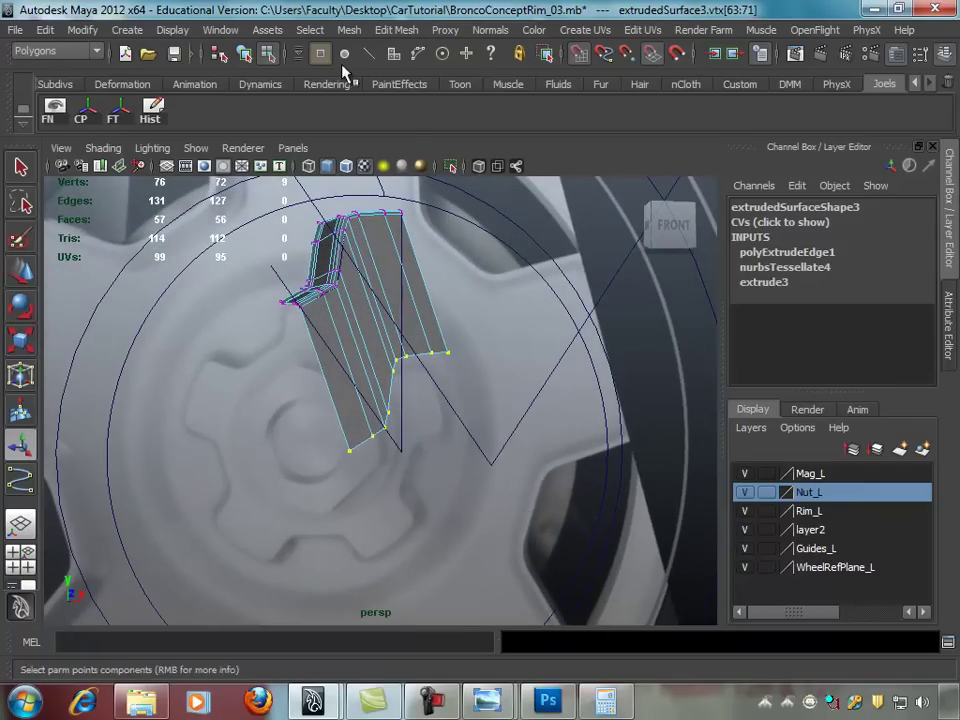
Step: Merge the wall's bottom vertices to center and drag the point down toward the hub, forming a spike
{"action": "left_click", "coordinate": [385, 30]}
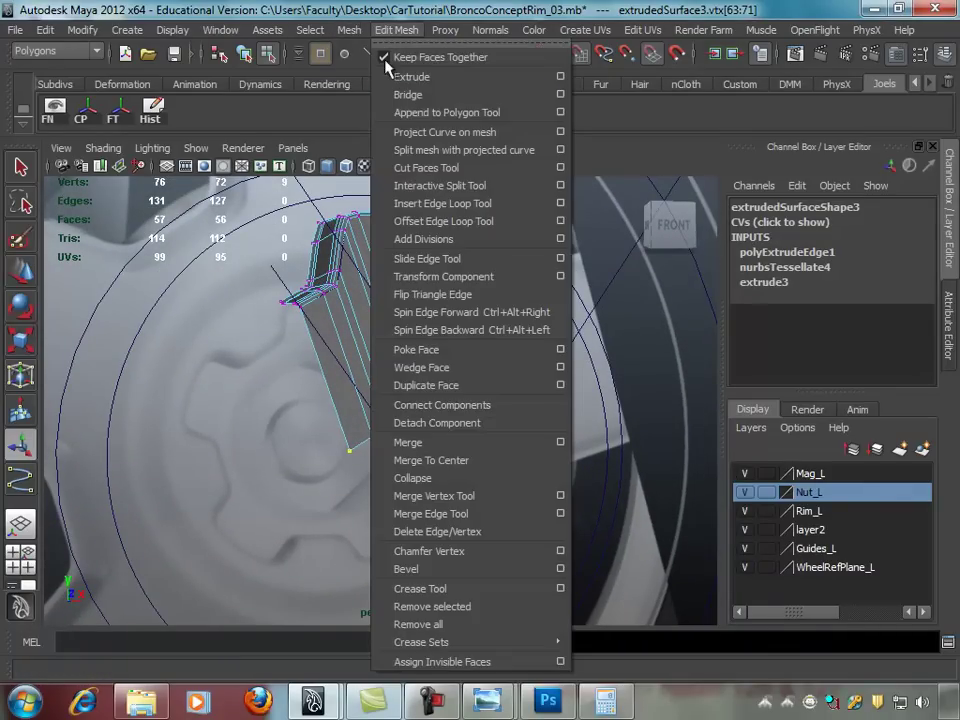
{"action": "left_click", "coordinate": [478, 462]}
{"action": "mouse_move", "coordinate": [480, 403]}
{"action": "left_mouse_down", "text": "alt"}
{"action": "mouse_move", "coordinate": [349, 398]}
{"action": "mouse_move", "coordinate": [437, 404]}
{"action": "left_mouse_up", "text": "alt"}
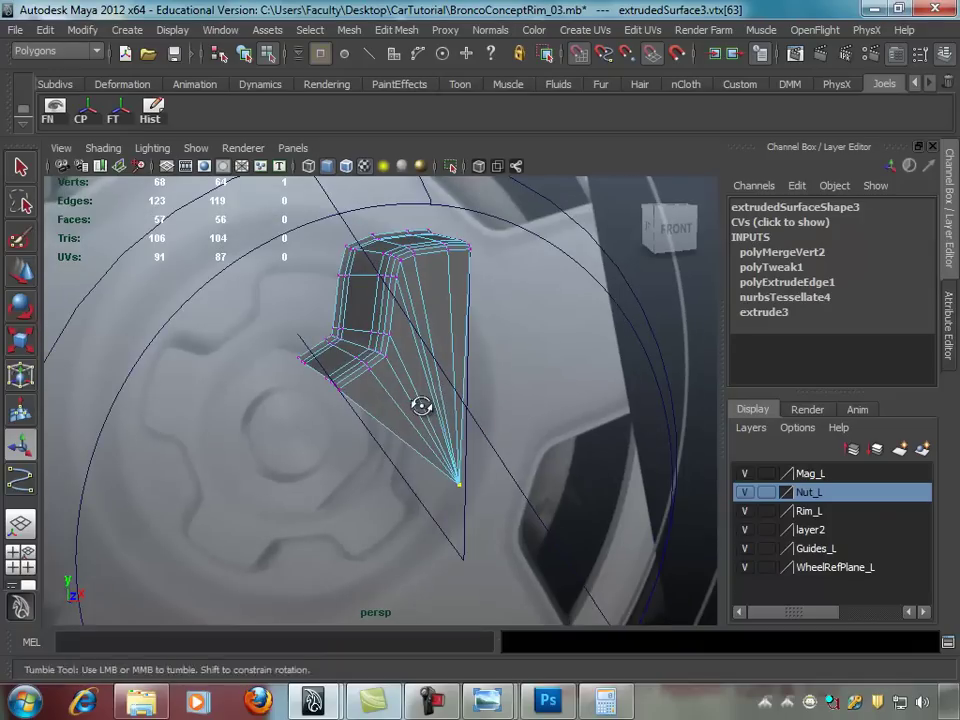
{"action": "scroll", "coordinate": [422, 410], "scroll_direction": "up", "scroll_amount": 3}
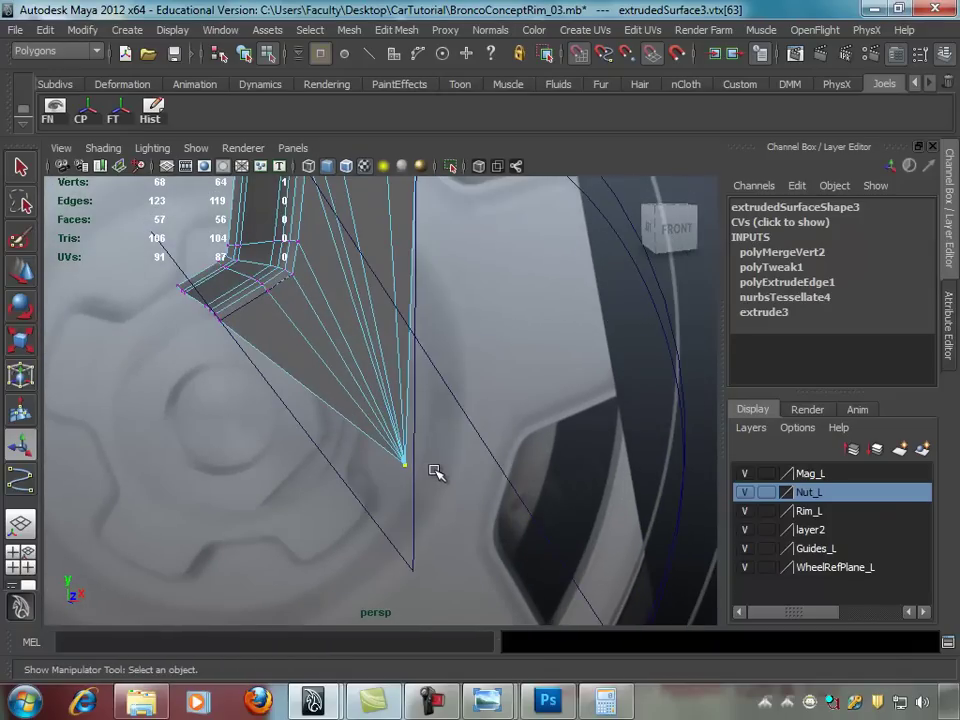
{"action": "key", "text": "w"}
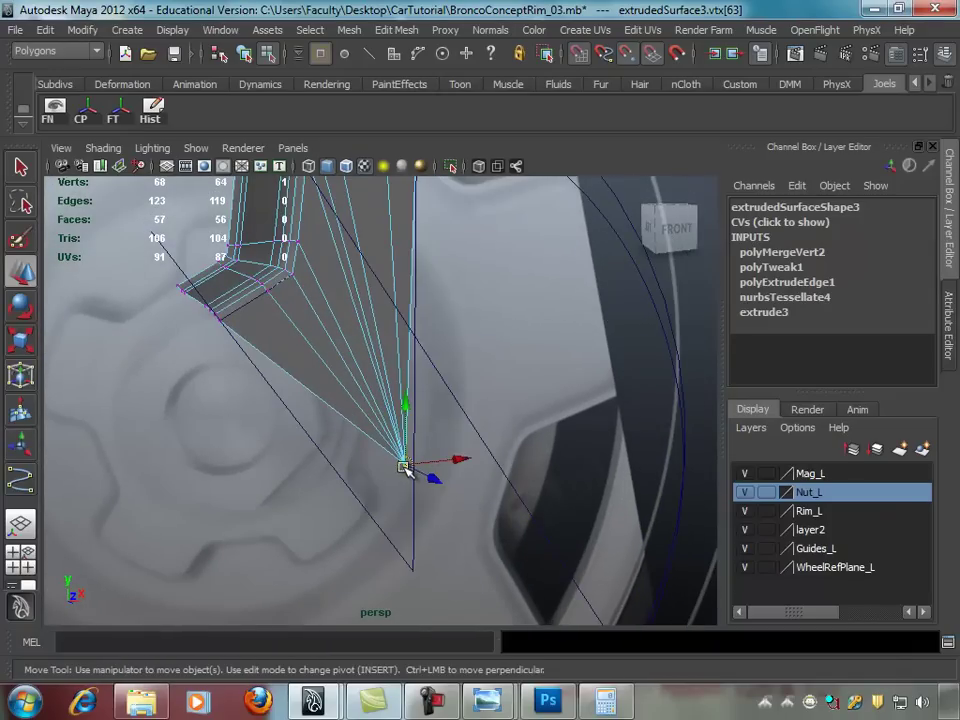
{"action": "left_click_drag", "start_coordinate": [407, 469], "coordinate": [409, 488]}
{"action": "key", "text": "ctrl+z"}
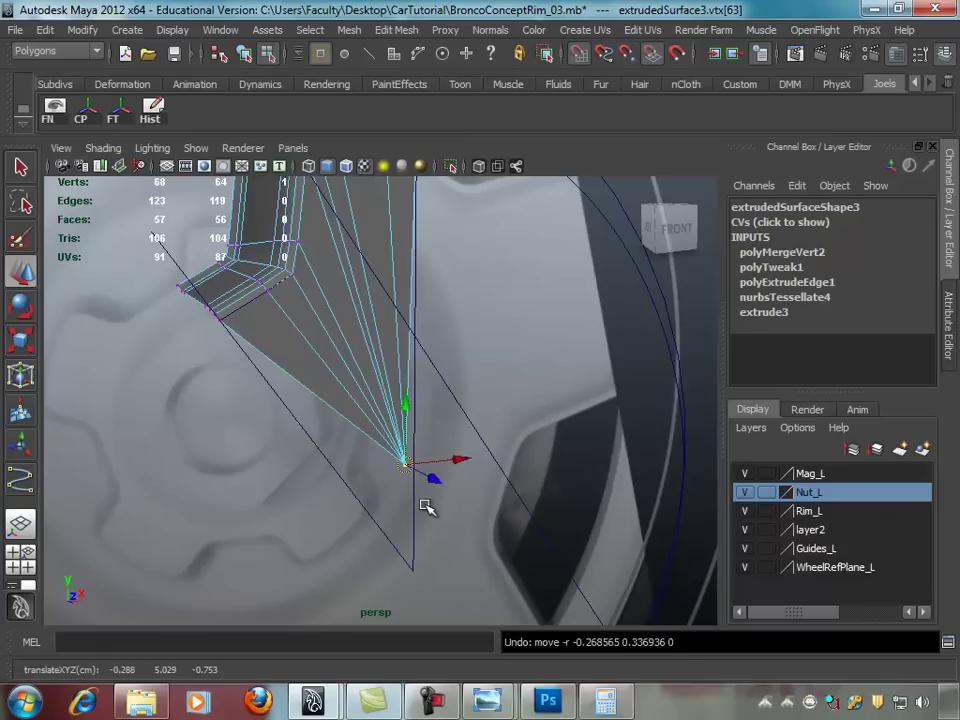
{"action": "mouse_move", "coordinate": [407, 467]}
{"action": "left_mouse_down"}
{"action": "mouse_move", "coordinate": [420, 478]}
{"action": "mouse_move", "coordinate": [405, 546]}
{"action": "mouse_move", "coordinate": [418, 528]}
{"action": "mouse_move", "coordinate": [414, 563]}
{"action": "left_mouse_up"}
{"action": "mouse_move", "coordinate": [546, 439]}
{"action": "left_mouse_down", "text": "alt"}
{"action": "mouse_move", "coordinate": [315, 444]}
{"action": "mouse_move", "coordinate": [394, 450]}
{"action": "left_mouse_up", "text": "alt"}
{"action": "key", "text": "F8"}
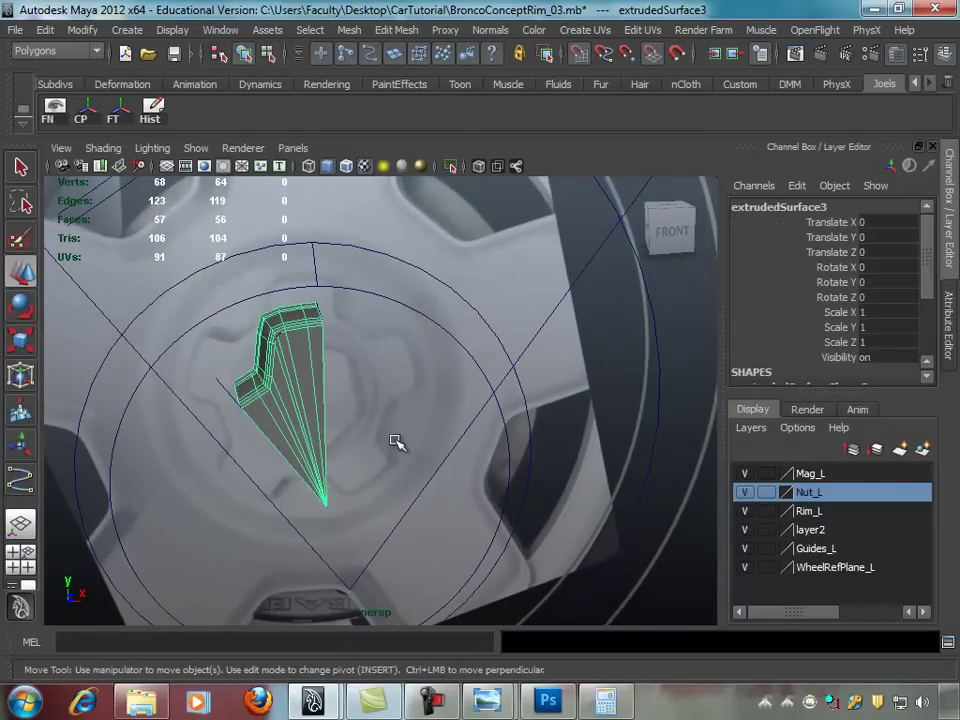
Step: Tumble around the rim and select the extruded wedge piece
{"action": "key", "text": "F8"}
{"action": "key", "text": "F8"}
{"action": "mouse_move", "coordinate": [306, 343]}
{"action": "left_mouse_down", "text": "alt"}
{"action": "mouse_move", "coordinate": [428, 407]}
{"action": "mouse_move", "coordinate": [431, 366]}
{"action": "mouse_move", "coordinate": [309, 343]}
{"action": "mouse_move", "coordinate": [303, 291]}
{"action": "mouse_move", "coordinate": [261, 289]}
{"action": "left_mouse_up", "text": "alt"}
{"action": "left_click", "coordinate": [343, 311]}
{"action": "mouse_move", "coordinate": [343, 311]}
{"action": "left_mouse_down", "text": "alt"}
{"action": "mouse_move", "coordinate": [360, 298]}
{"action": "mouse_move", "coordinate": [324, 265]}
{"action": "mouse_move", "coordinate": [349, 287]}
{"action": "mouse_move", "coordinate": [343, 304]}
{"action": "mouse_move", "coordinate": [379, 315]}
{"action": "mouse_move", "coordinate": [300, 304]}
{"action": "left_mouse_up", "text": "alt"}
{"action": "left_click", "coordinate": [264, 294]}
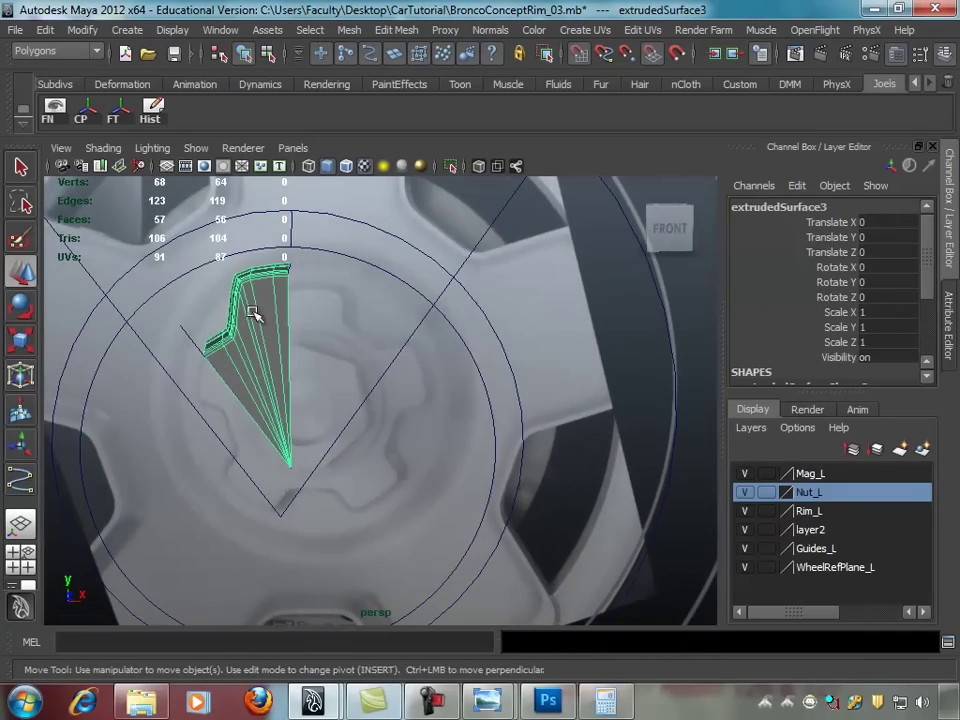
{"action": "left_click_drag", "start_coordinate": [232, 245], "coordinate": [311, 285], "text": "alt"}
{"action": "middle_click_drag", "start_coordinate": [343, 304], "coordinate": [310, 333], "text": "alt"}
{"action": "left_click_drag", "start_coordinate": [310, 333], "coordinate": [407, 363], "text": "alt"}
{"action": "key", "text": "q"}
{"action": "left_click", "coordinate": [343, 293]}
{"action": "mouse_move", "coordinate": [343, 293]}
{"action": "left_mouse_down", "text": "alt"}
{"action": "mouse_move", "coordinate": [396, 332]}
{"action": "mouse_move", "coordinate": [348, 377]}
{"action": "mouse_move", "coordinate": [407, 386]}
{"action": "mouse_move", "coordinate": [253, 377]}
{"action": "left_mouse_up", "text": "alt"}
{"action": "left_click", "coordinate": [348, 377]}
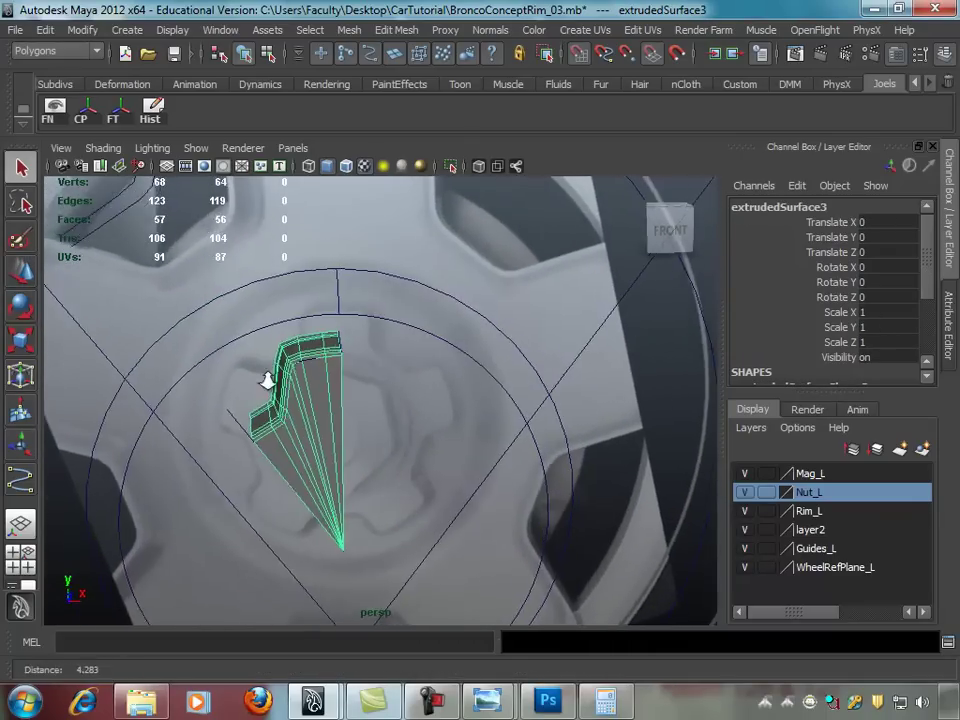
{"action": "right_click_drag", "start_coordinate": [253, 377], "coordinate": [366, 366], "text": "alt"}
Step: Select the row of edges along the wedge's top rim in edge mode
{"action": "right_click_drag", "start_coordinate": [272, 377], "coordinate": [272, 332]}
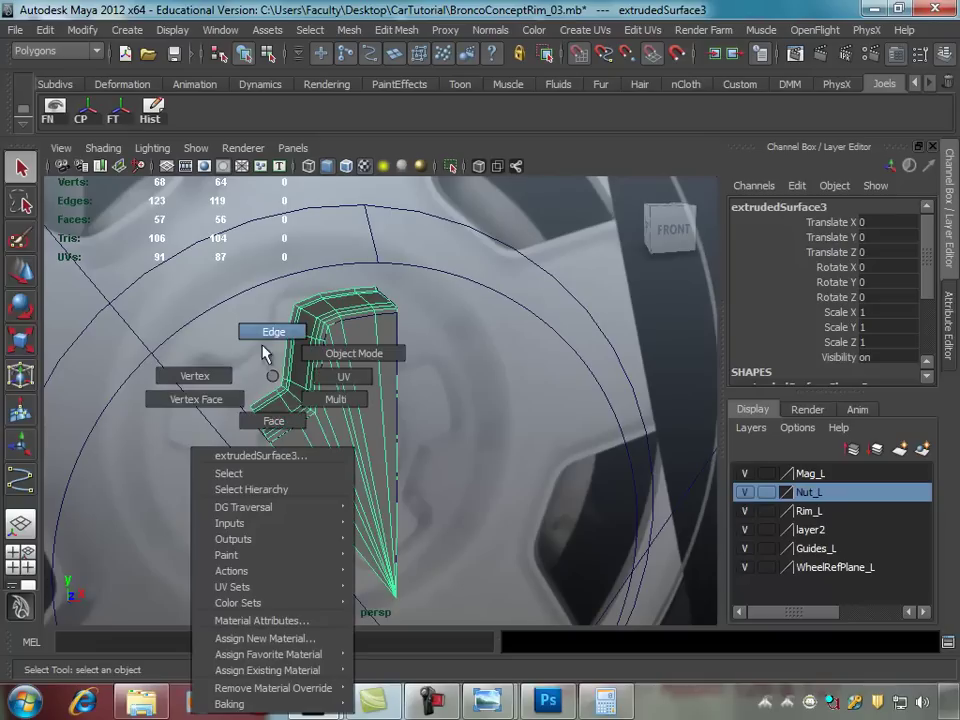
{"action": "left_click", "coordinate": [280, 398]}
{"action": "left_click", "coordinate": [279, 390], "text": "shift"}
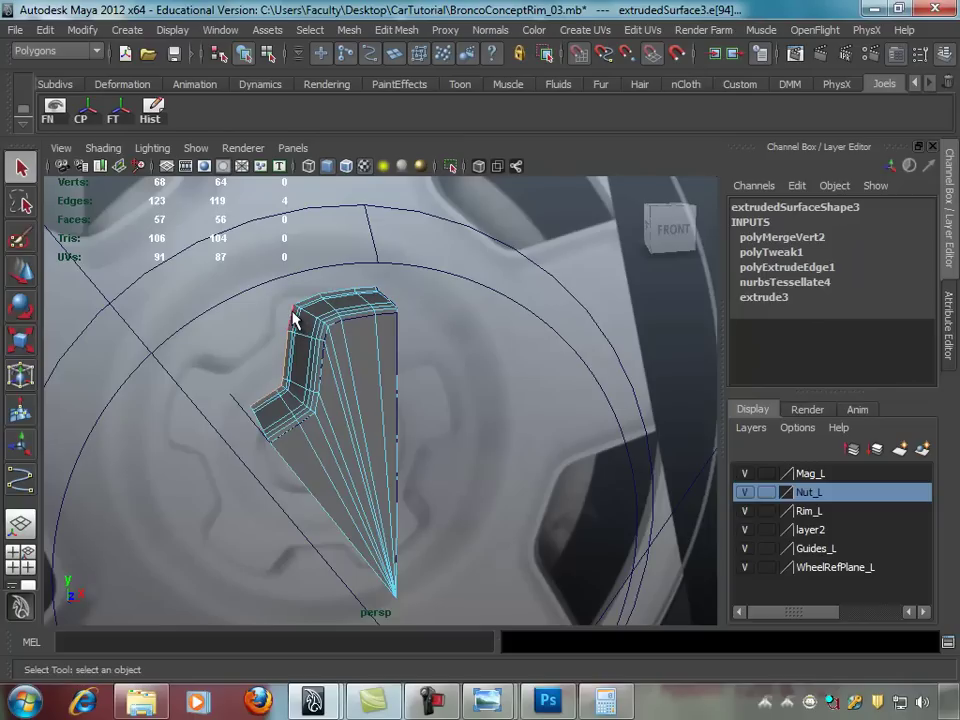
{"action": "key", "text": "ctrl+z"}
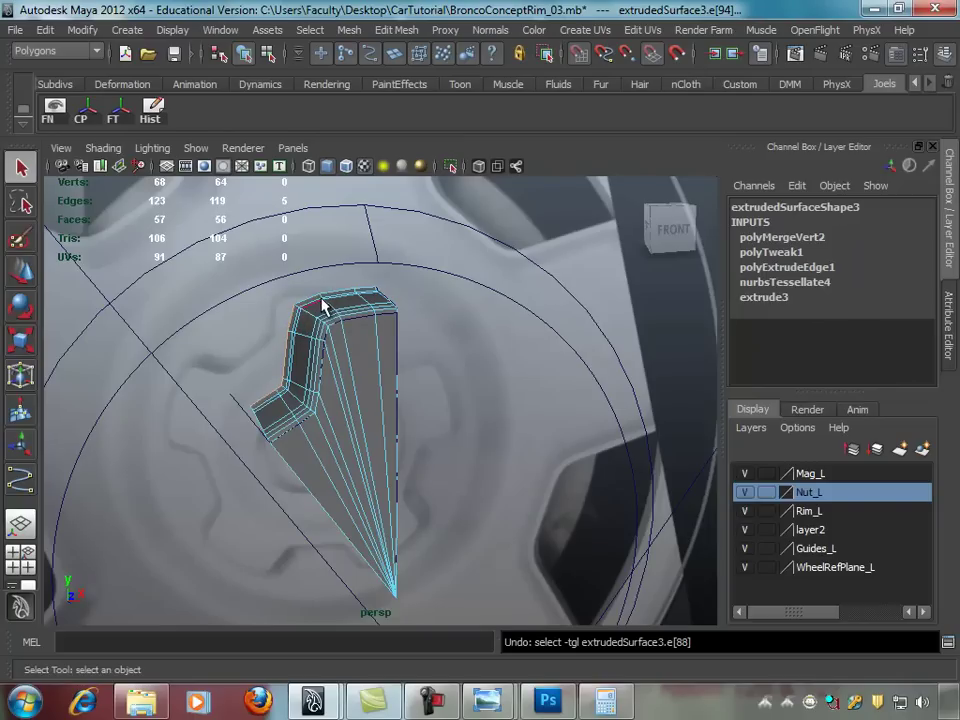
{"action": "left_click", "coordinate": [313, 305], "text": "shift"}
{"action": "left_click", "coordinate": [363, 292], "text": "shift"}
{"action": "left_click", "coordinate": [366, 292], "text": "shift"}
Step: Turn the view to the wheel front and select the inner circle curve
{"action": "left_click_drag", "start_coordinate": [386, 308], "coordinate": [290, 277], "text": "alt"}
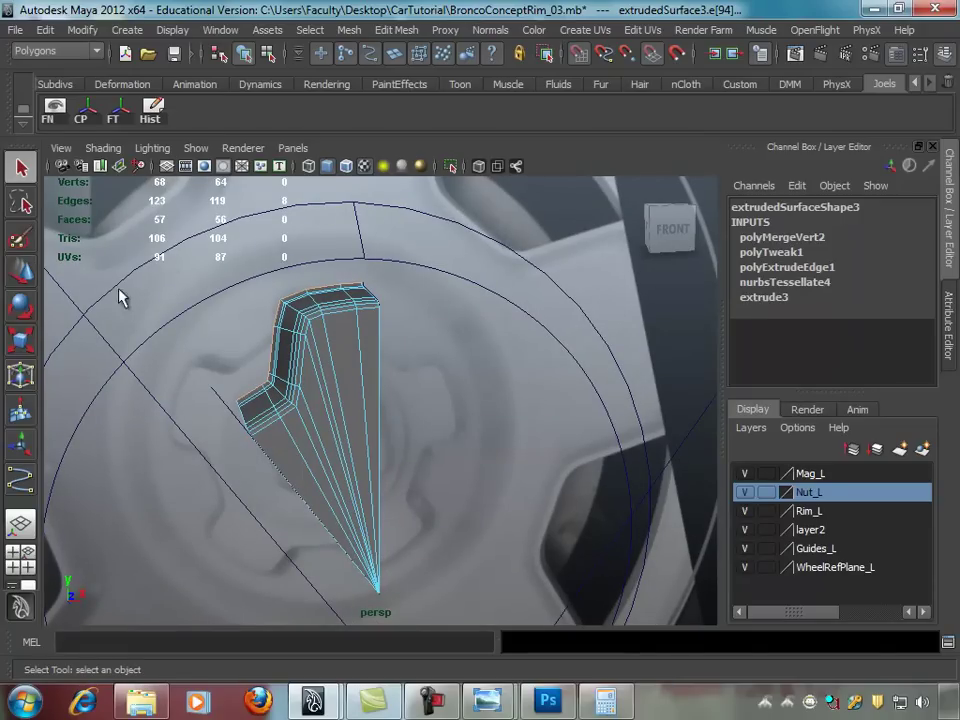
{"action": "mouse_move", "coordinate": [333, 208]}
{"action": "left_mouse_down", "text": "alt"}
{"action": "mouse_move", "coordinate": [422, 306]}
{"action": "mouse_move", "coordinate": [386, 306]}
{"action": "mouse_move", "coordinate": [405, 322]}
{"action": "left_mouse_up", "text": "alt"}
{"action": "mouse_move", "coordinate": [409, 368]}
{"action": "left_mouse_down", "text": "alt"}
{"action": "mouse_move", "coordinate": [388, 377]}
{"action": "mouse_move", "coordinate": [281, 369]}
{"action": "mouse_move", "coordinate": [252, 424]}
{"action": "left_mouse_up", "text": "alt"}
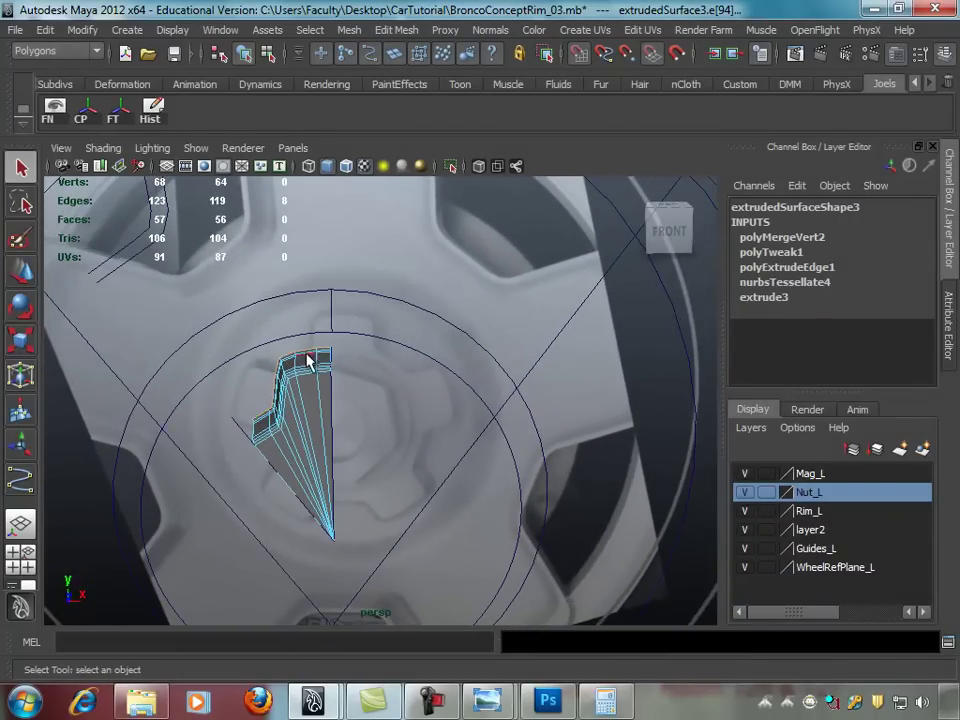
{"action": "mouse_move", "coordinate": [472, 446]}
{"action": "left_mouse_down", "text": "alt"}
{"action": "mouse_move", "coordinate": [375, 364]}
{"action": "mouse_move", "coordinate": [294, 349]}
{"action": "left_mouse_up", "text": "alt"}
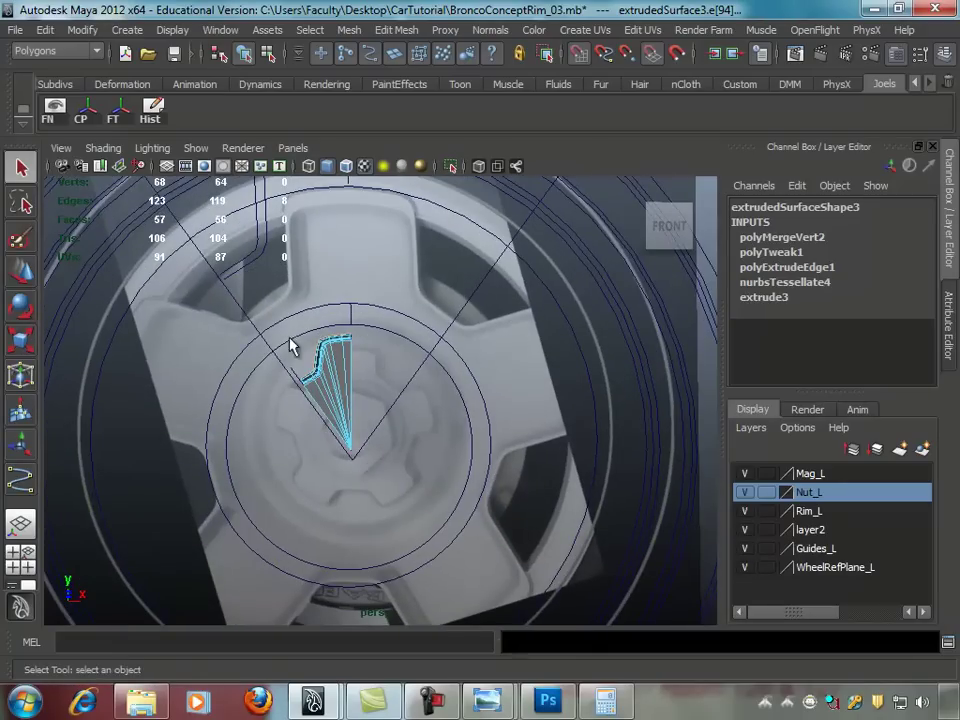
{"action": "mouse_move", "coordinate": [461, 294]}
{"action": "left_mouse_down", "text": "alt"}
{"action": "mouse_move", "coordinate": [461, 315]}
{"action": "mouse_move", "coordinate": [418, 360]}
{"action": "mouse_move", "coordinate": [330, 365]}
{"action": "mouse_move", "coordinate": [428, 347]}
{"action": "mouse_move", "coordinate": [403, 339]}
{"action": "mouse_move", "coordinate": [375, 368]}
{"action": "left_mouse_up", "text": "alt"}
{"action": "left_click", "coordinate": [363, 347]}
Step: Maximize the front view, show the circle's control vertices and centre the hub
{"action": "key", "text": "space"}
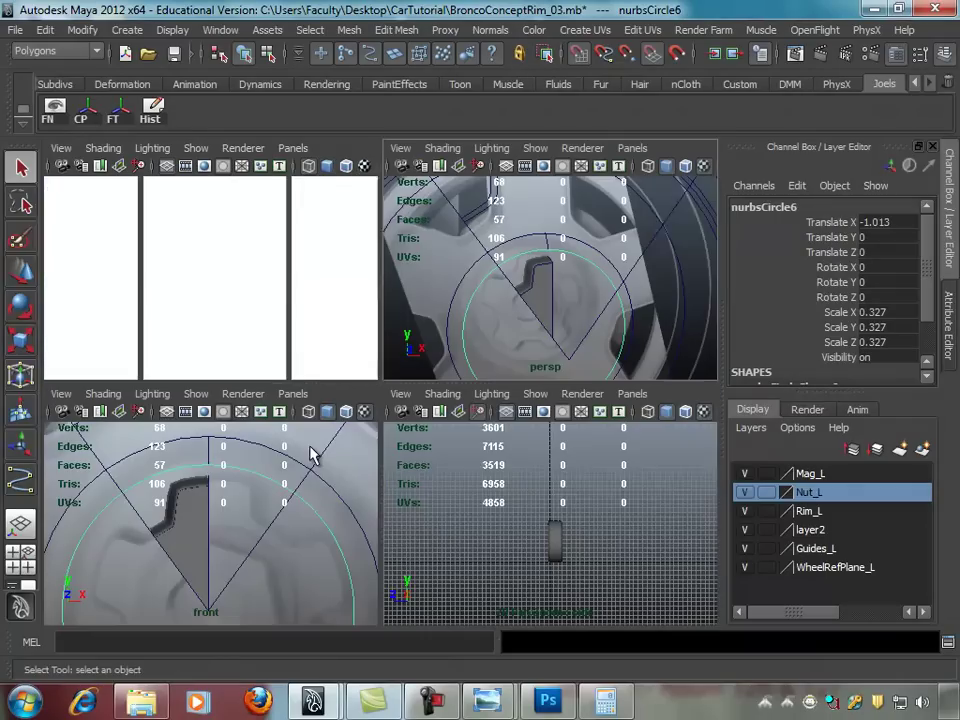
{"action": "key", "text": "space"}
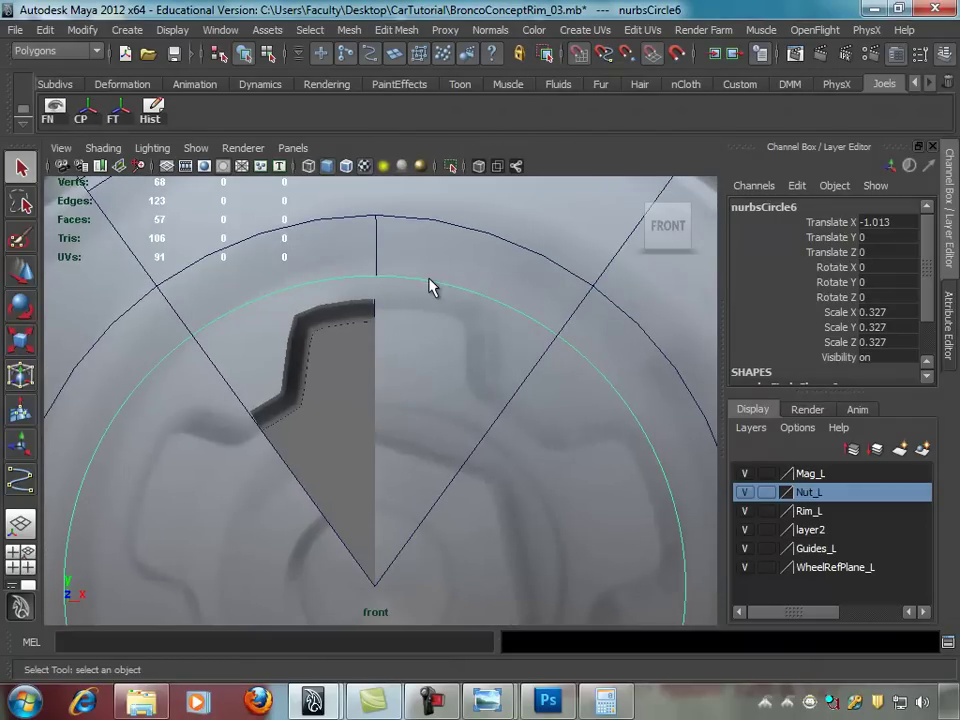
{"action": "right_click_drag", "start_coordinate": [430, 287], "coordinate": [349, 279]}
{"action": "right_click_drag", "start_coordinate": [489, 332], "coordinate": [378, 366], "text": "alt"}
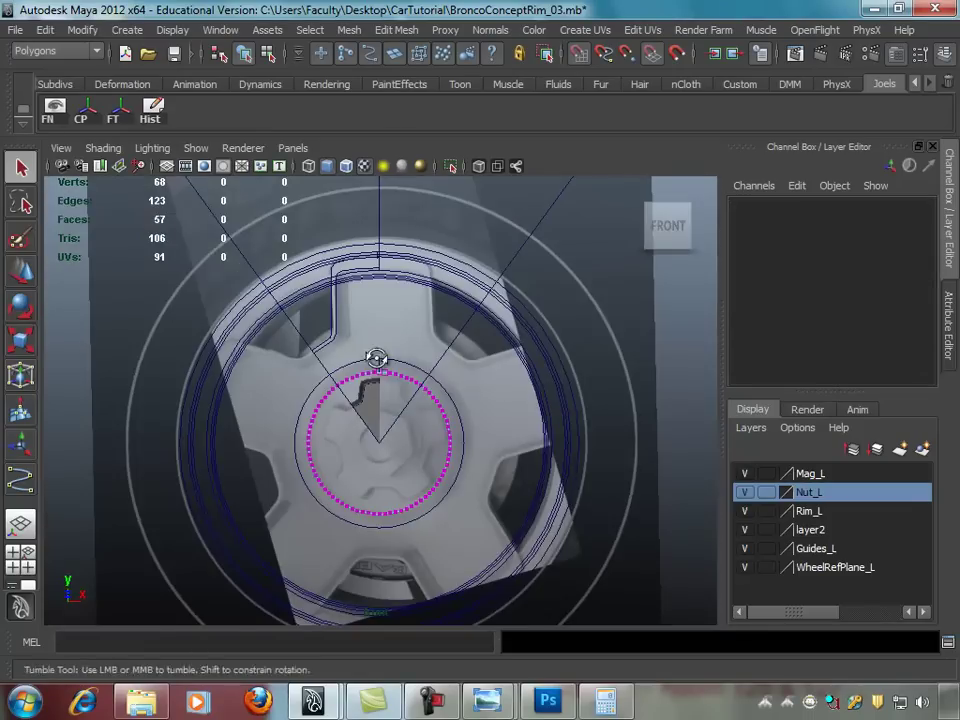
{"action": "scroll", "coordinate": [378, 366], "scroll_direction": "up", "scroll_amount": 3}
{"action": "scroll", "coordinate": [383, 383], "scroll_direction": "up", "scroll_amount": 3}
{"action": "middle_click_drag", "start_coordinate": [392, 357], "coordinate": [406, 316], "text": "alt"}
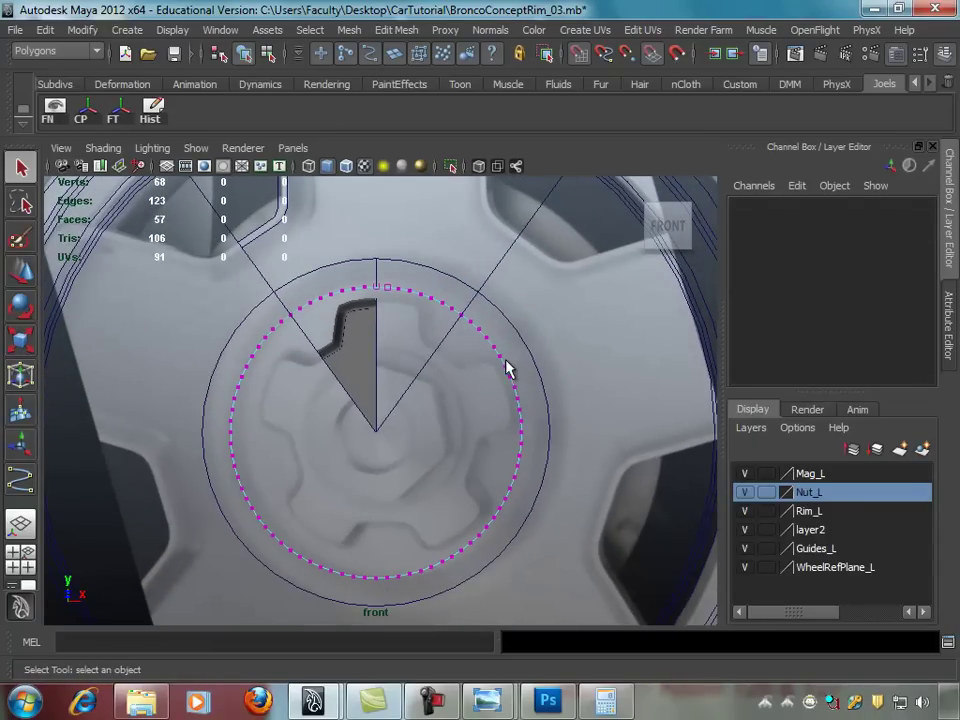
Step: Reselect nurbsCircle6, check its CVs and return it to object selection
{"action": "left_click", "coordinate": [336, 321]}
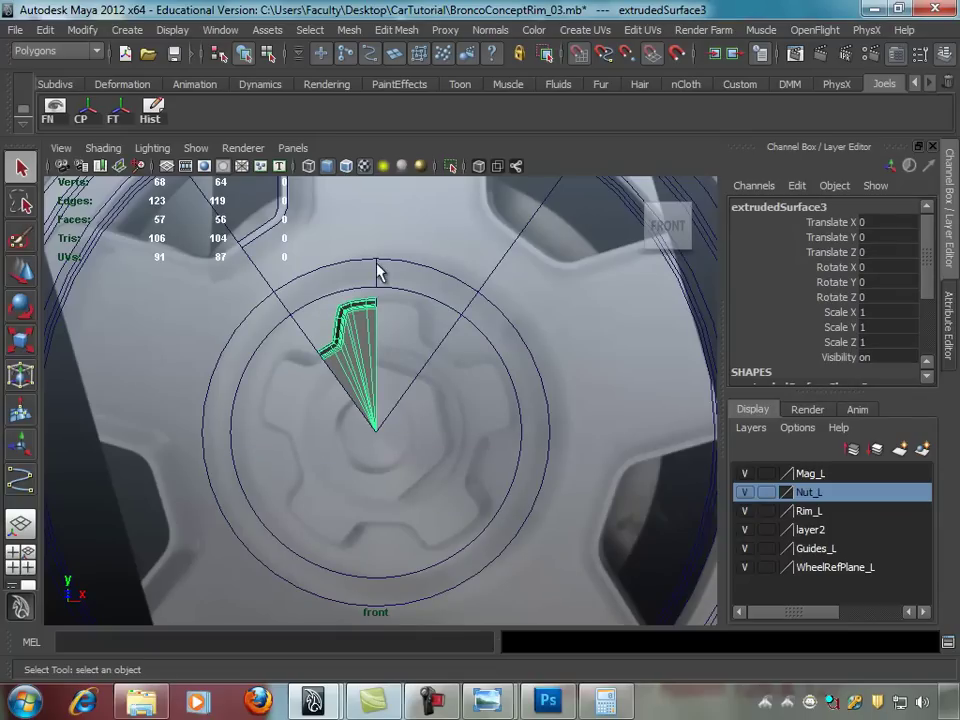
{"action": "scroll", "coordinate": [459, 326], "scroll_direction": "up", "scroll_amount": 1}
{"action": "scroll", "coordinate": [420, 306], "scroll_direction": "up", "scroll_amount": 1}
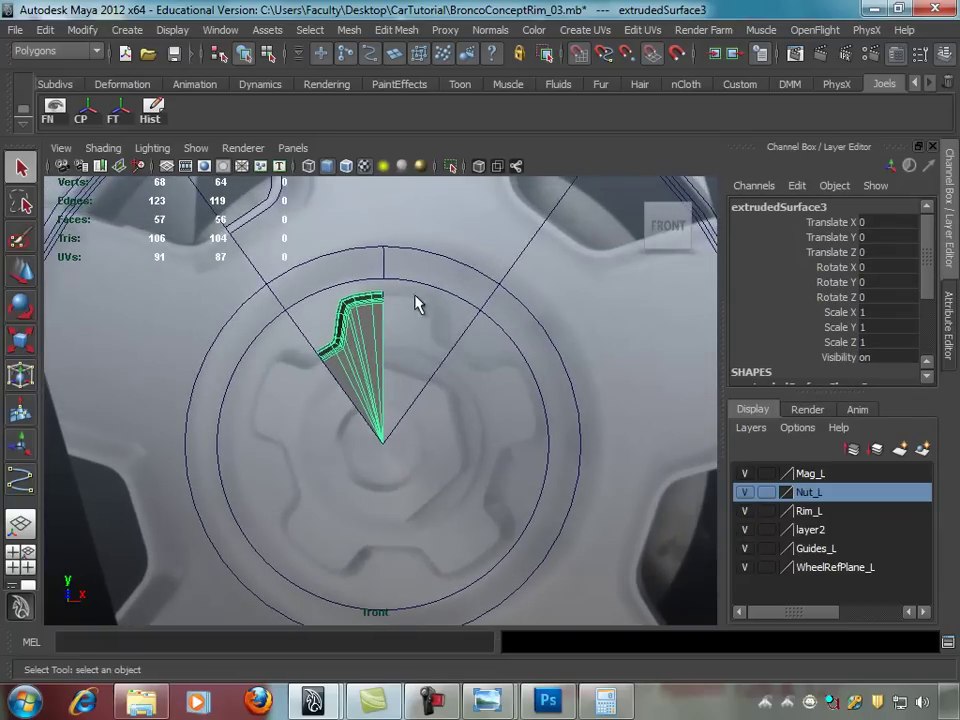
{"action": "left_click", "coordinate": [416, 287]}
{"action": "right_click_drag", "start_coordinate": [410, 287], "coordinate": [404, 284]}
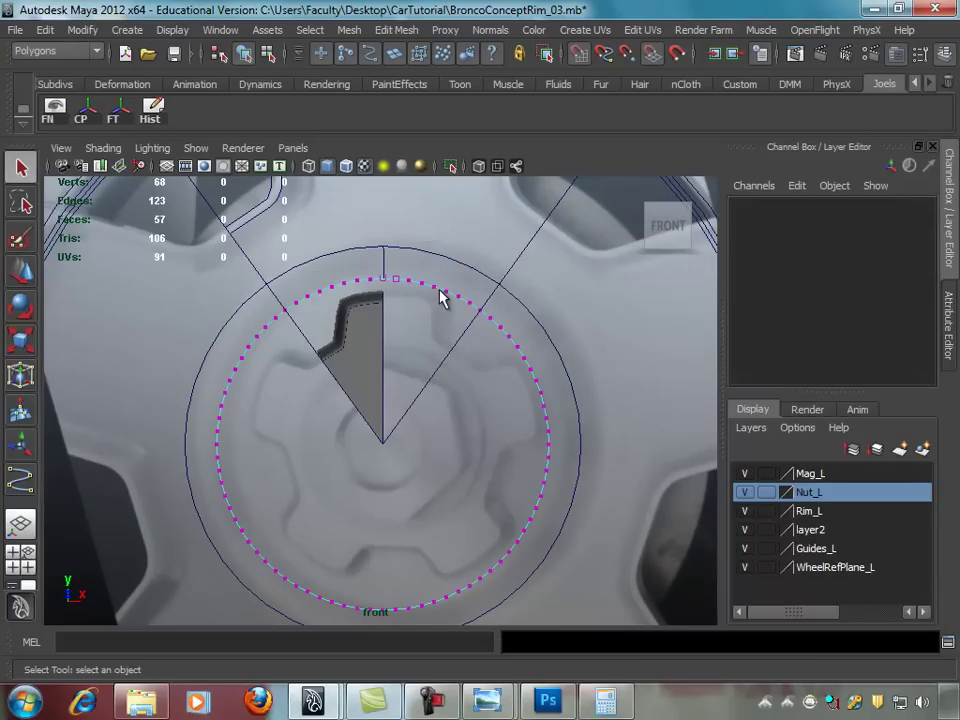
{"action": "key", "text": "F8"}
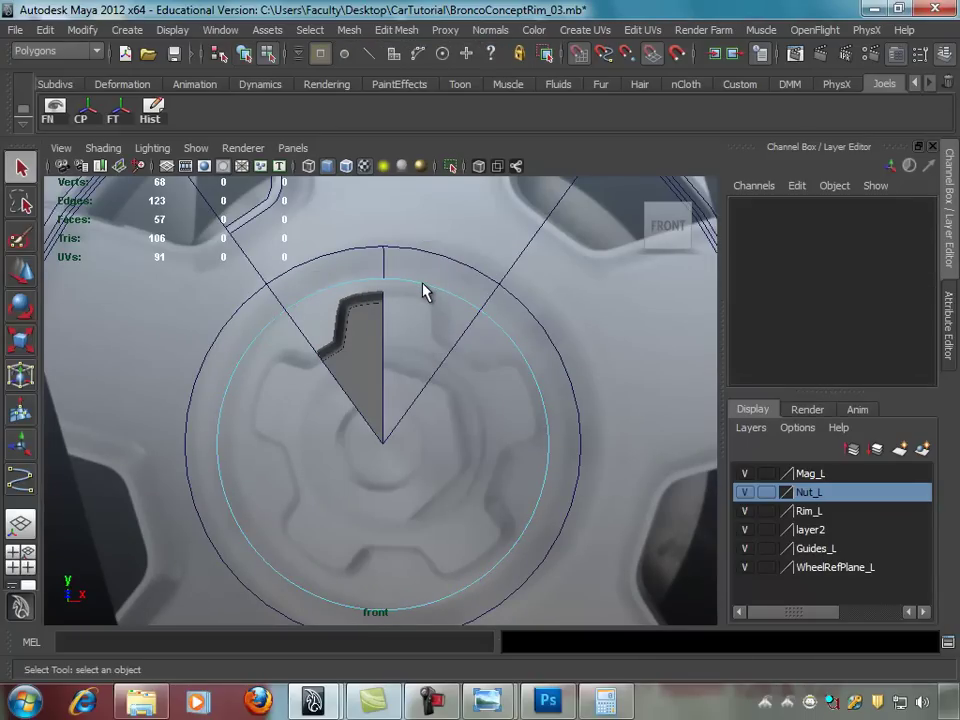
{"action": "left_click", "coordinate": [45, 51]}
Step: Rebuild nurbsCircle6 as a degree-1 linear curve with 80 spans via Rebuild Curve options
{"action": "left_click", "coordinate": [35, 91]}
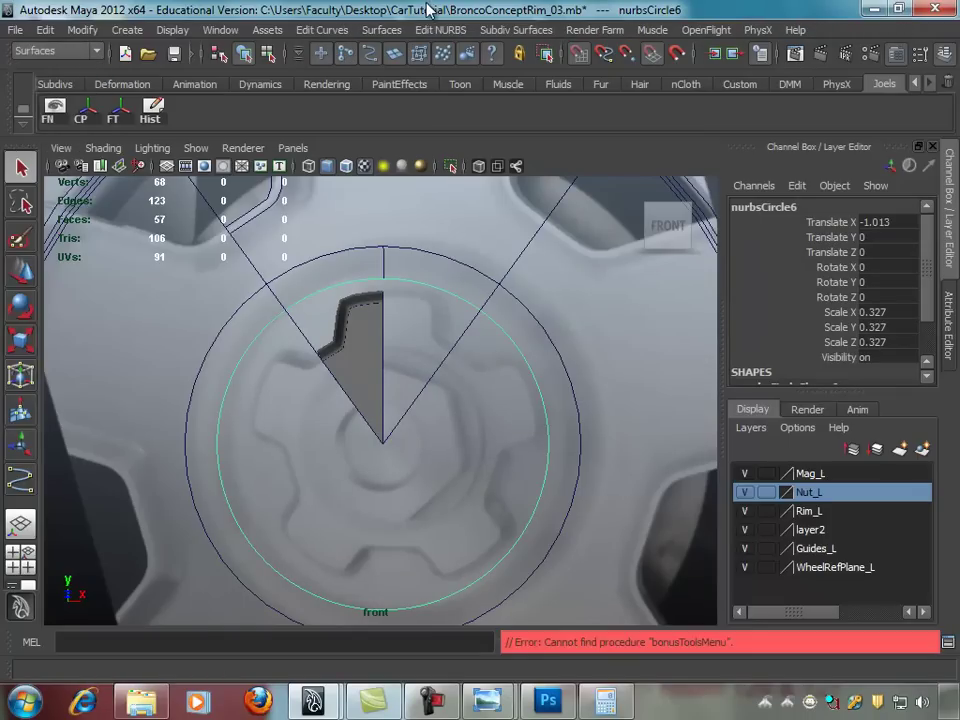
{"action": "left_click", "coordinate": [381, 30]}
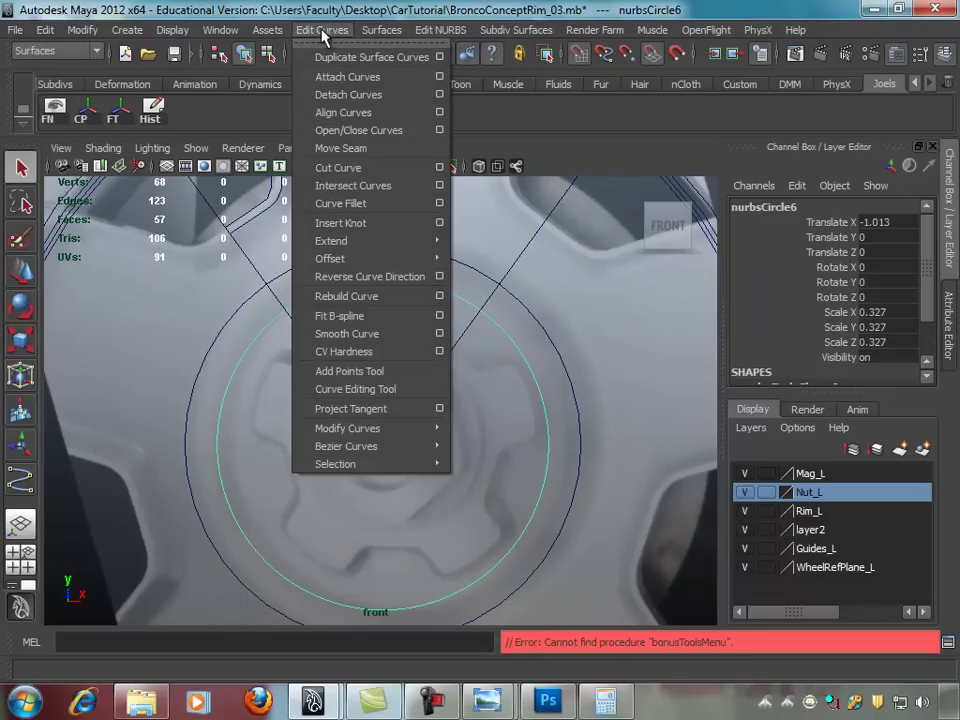
{"action": "left_click", "coordinate": [439, 295]}
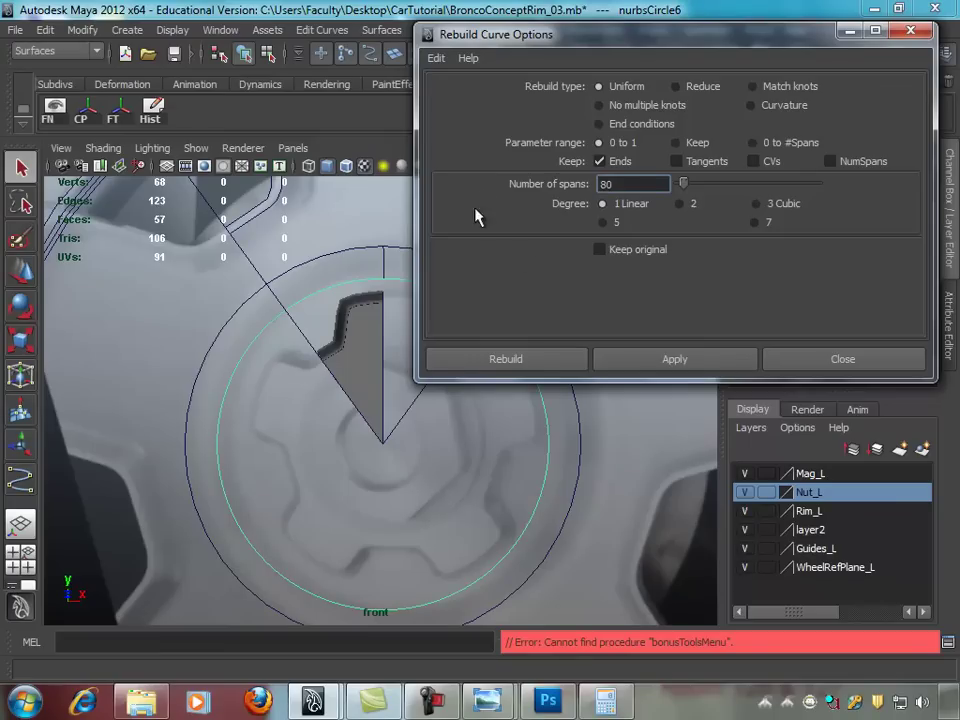
{"action": "left_click", "coordinate": [676, 359]}
{"action": "left_click", "coordinate": [842, 359]}
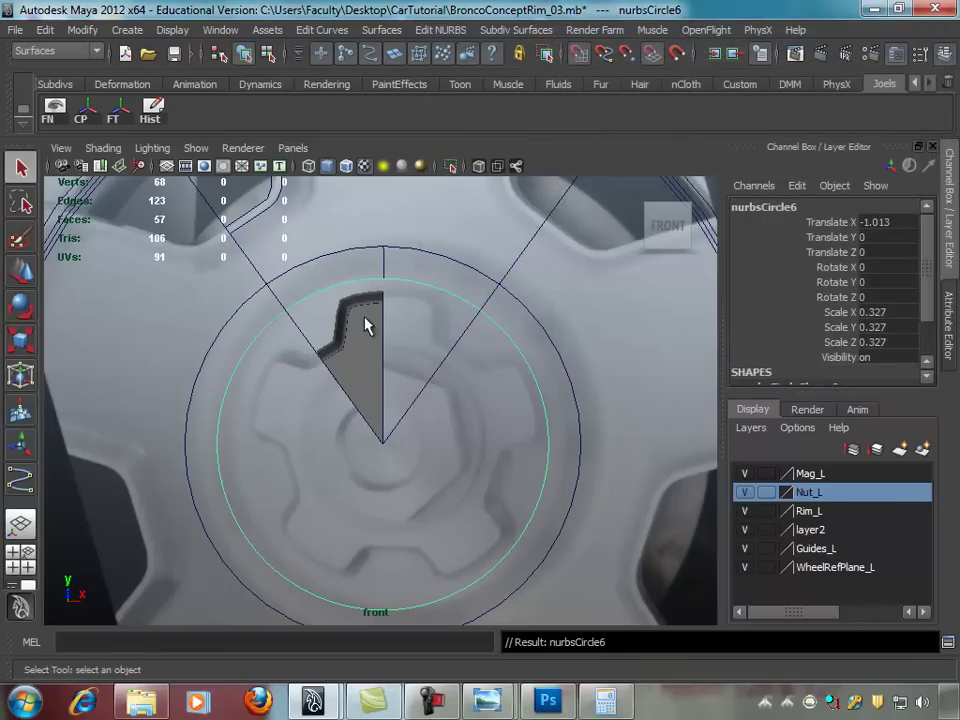
{"action": "right_click_drag", "start_coordinate": [415, 287], "coordinate": [330, 280]}
{"action": "scroll", "coordinate": [386, 310], "scroll_direction": "up", "scroll_amount": 1}
{"action": "scroll", "coordinate": [420, 310], "scroll_direction": "up", "scroll_amount": 1}
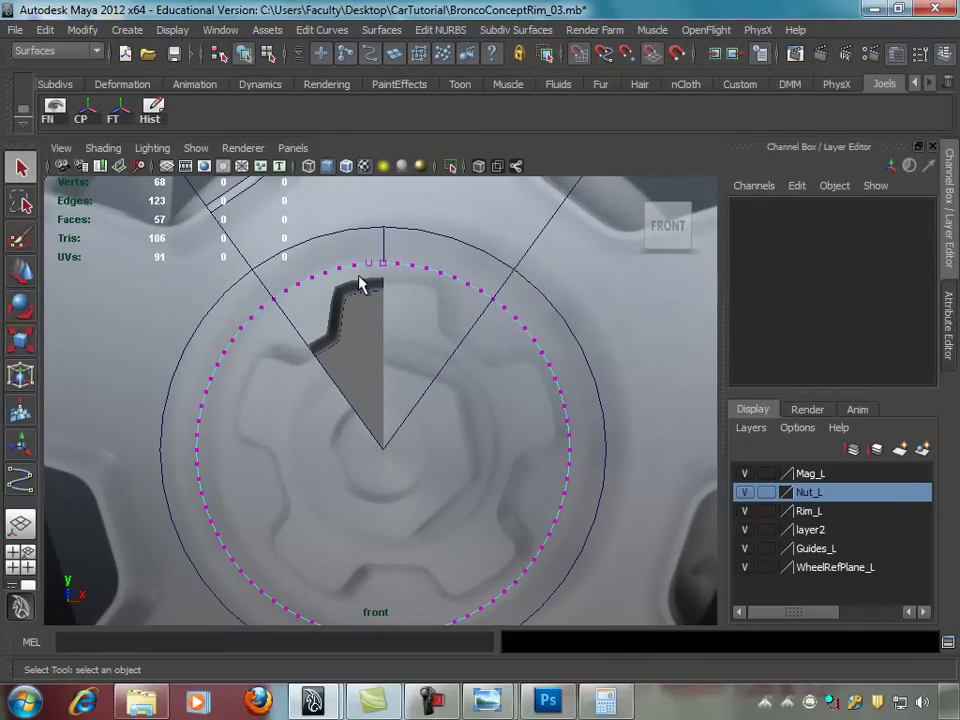
{"action": "left_click", "coordinate": [272, 307]}
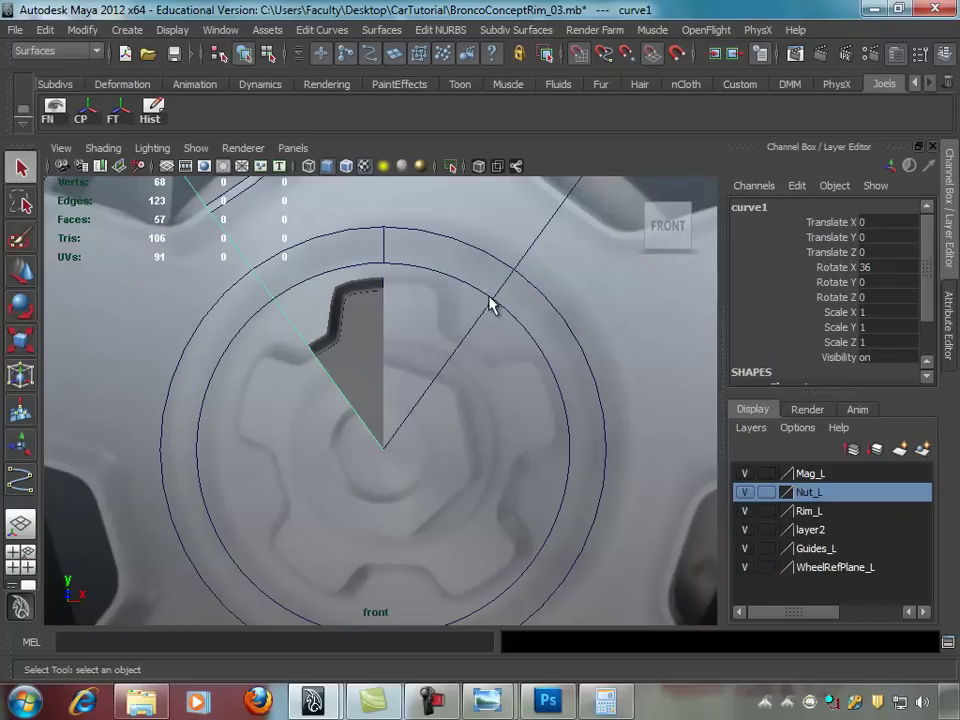
Step: Select both diagonal lines and the inner circle, try a plain Cut Curve, then undo it
{"action": "left_click", "coordinate": [530, 254]}
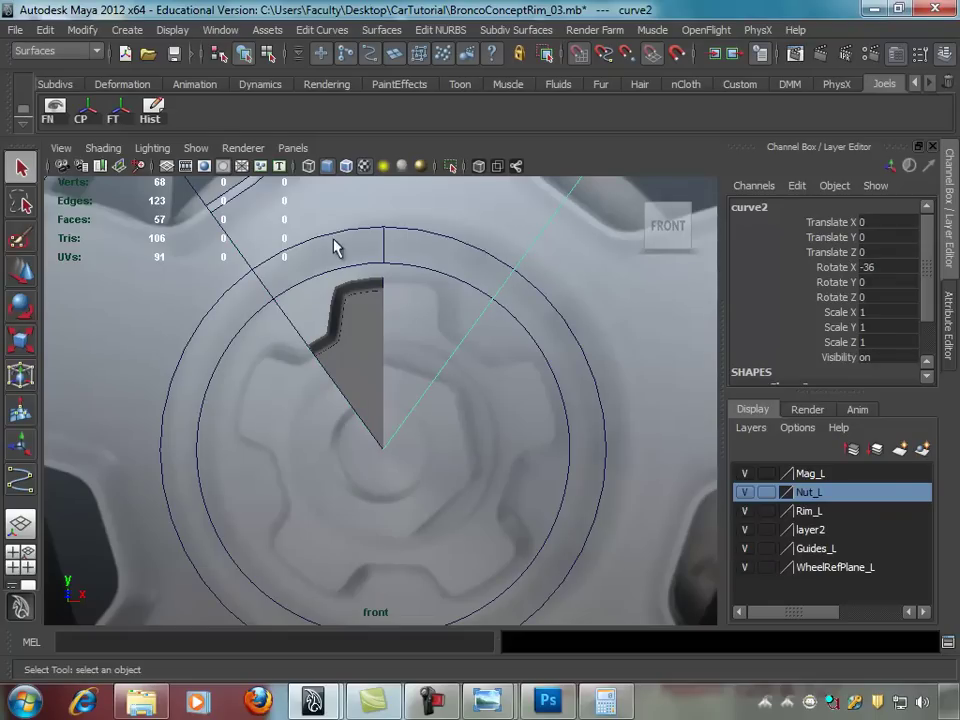
{"action": "key", "text": "space"}
{"action": "key", "text": "space"}
{"action": "scroll", "coordinate": [380, 405], "scroll_direction": "down", "scroll_amount": 1}
{"action": "scroll", "coordinate": [386, 332], "scroll_direction": "up", "scroll_amount": 1}
{"action": "scroll", "coordinate": [274, 377], "scroll_direction": "down", "scroll_amount": 2}
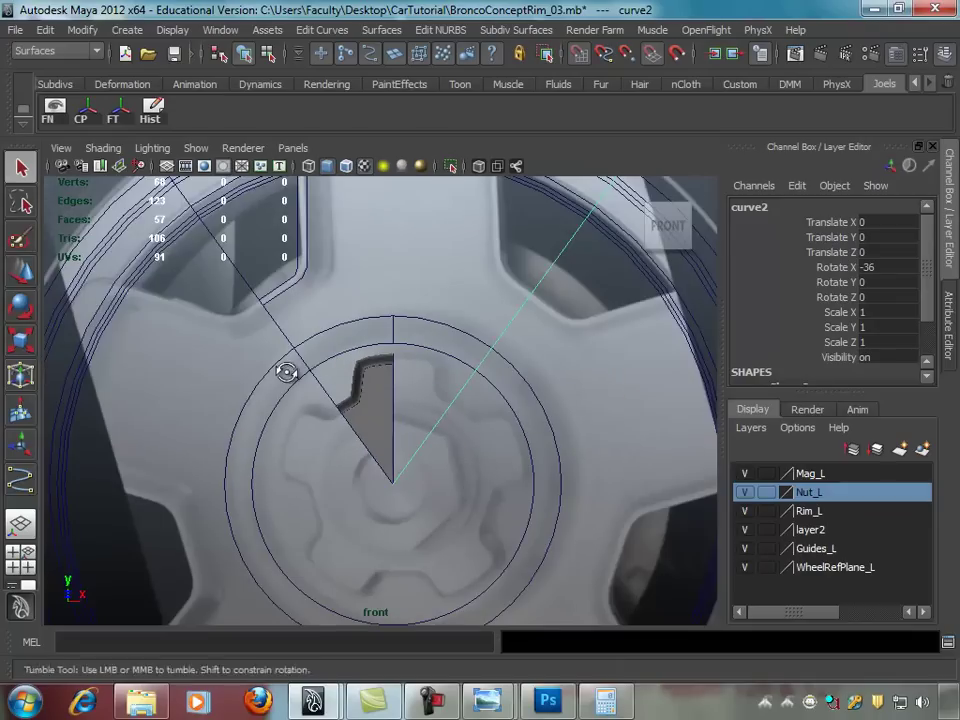
{"action": "scroll", "coordinate": [289, 381], "scroll_direction": "up", "scroll_amount": 1}
{"action": "left_click", "coordinate": [300, 375]}
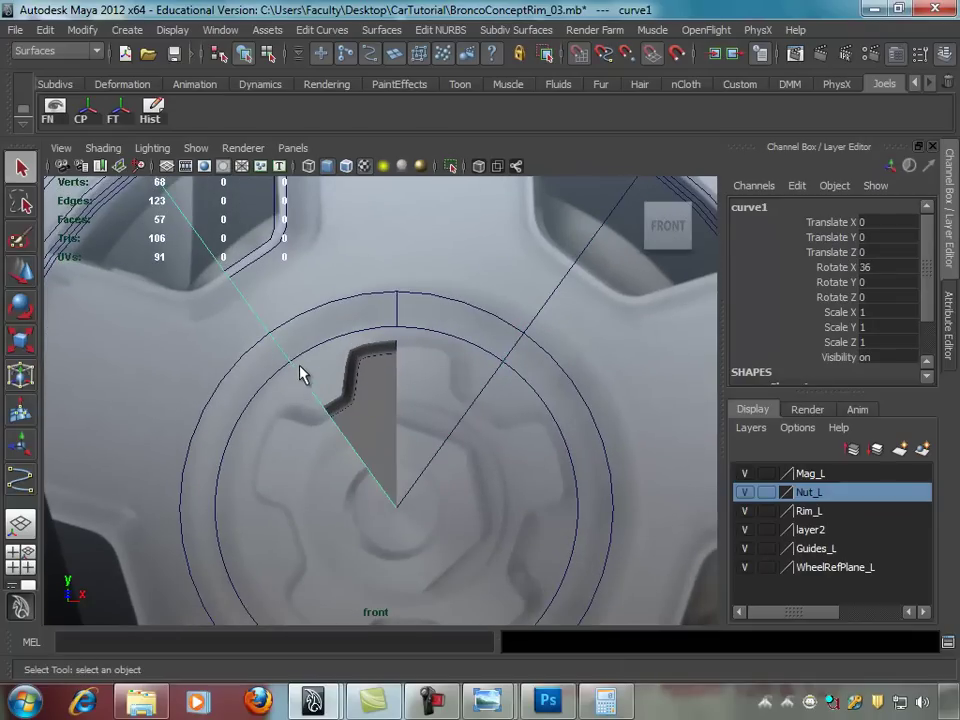
{"action": "left_click", "coordinate": [487, 396], "text": "shift"}
{"action": "left_click", "coordinate": [455, 340], "text": "shift"}
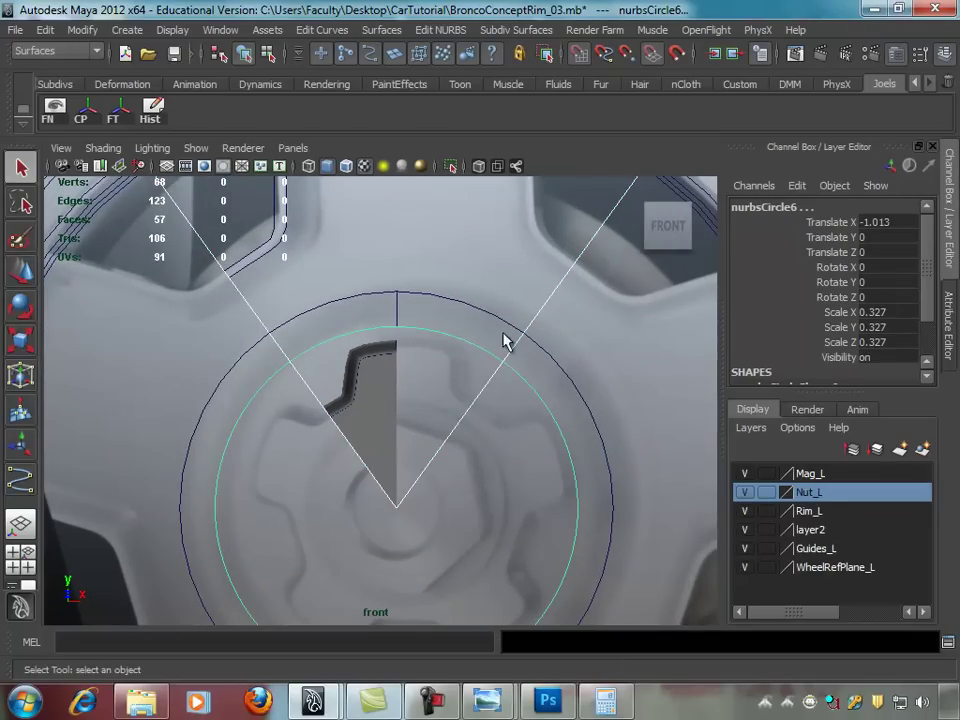
{"action": "left_click", "coordinate": [316, 28]}
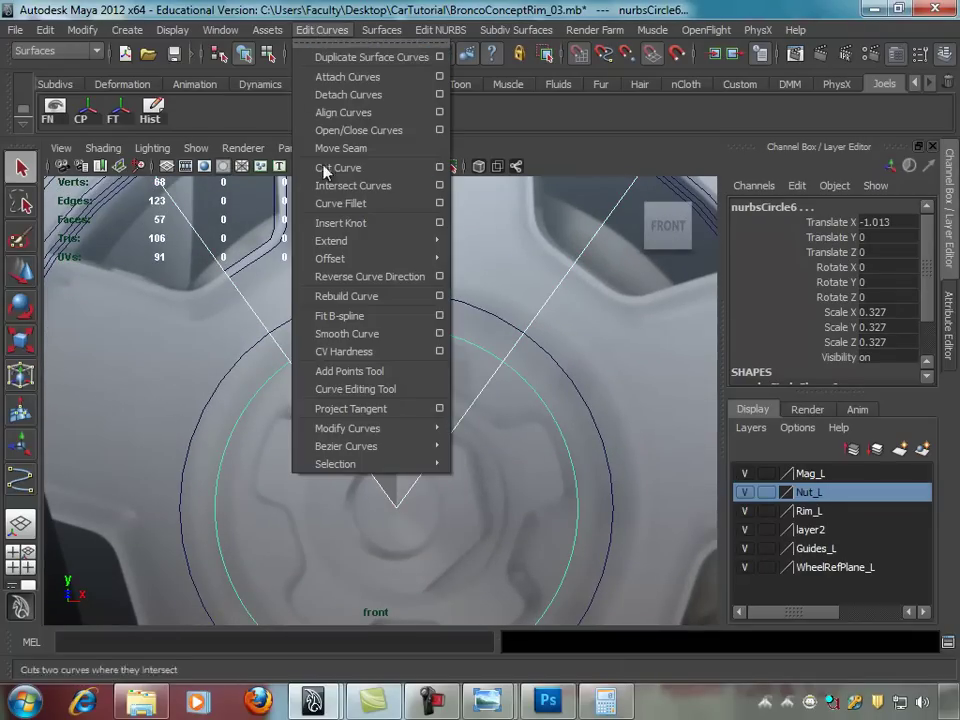
{"action": "left_click", "coordinate": [370, 170]}
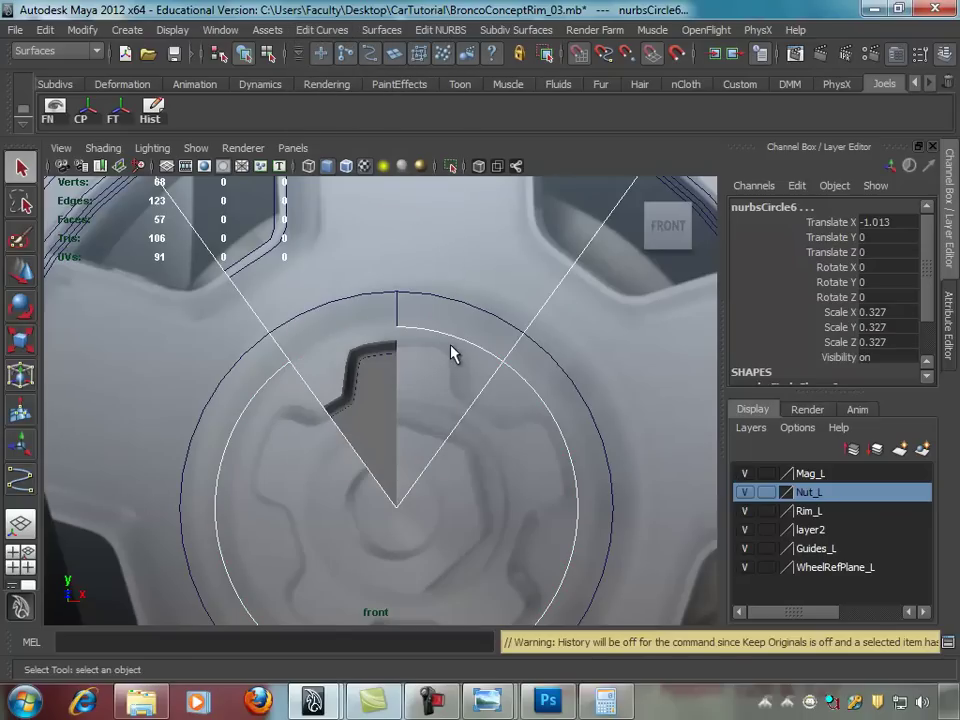
{"action": "key", "text": "ctrl+z"}
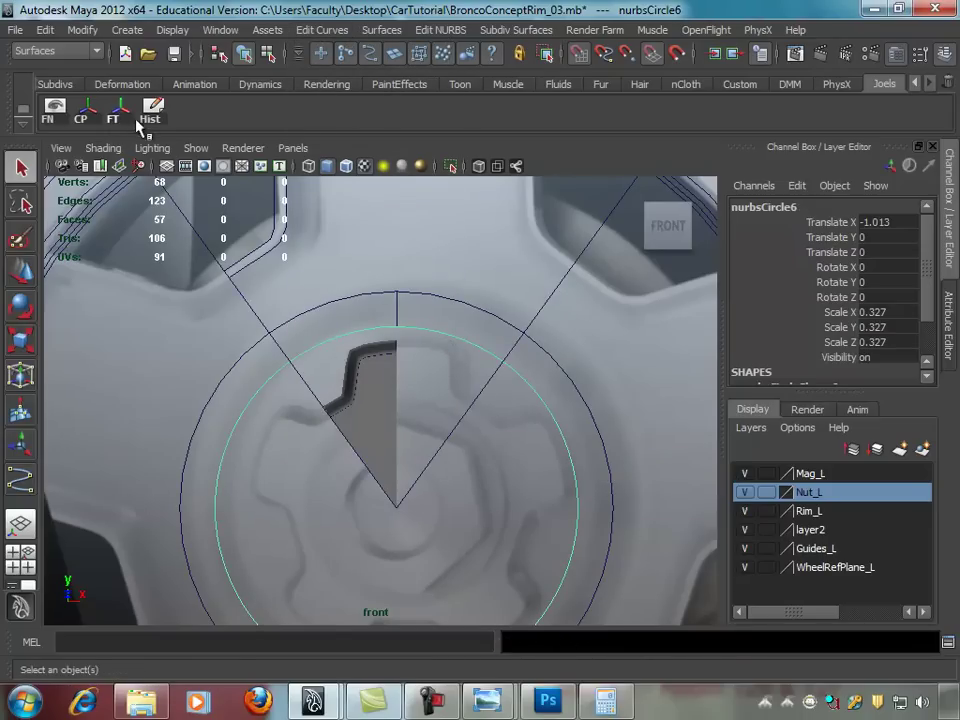
Step: Reselect the lines and circle and cut them with Cut Curve set to Use direction
{"action": "left_click", "coordinate": [246, 304]}
{"action": "left_click", "coordinate": [527, 339], "text": "shift"}
{"action": "left_click", "coordinate": [470, 346], "text": "shift"}
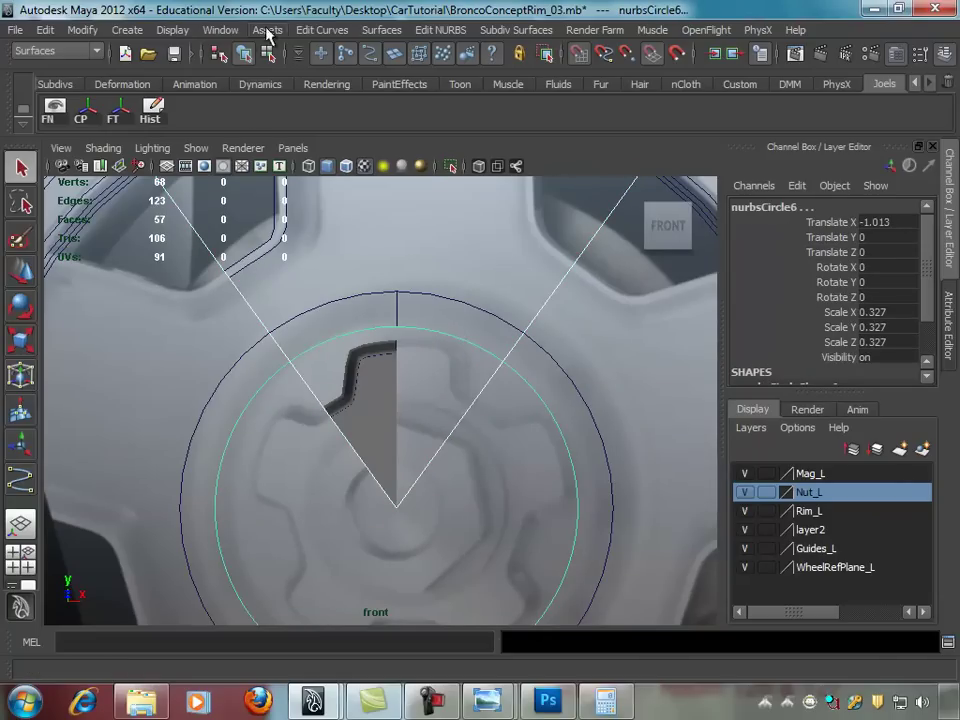
{"action": "left_click", "coordinate": [322, 29]}
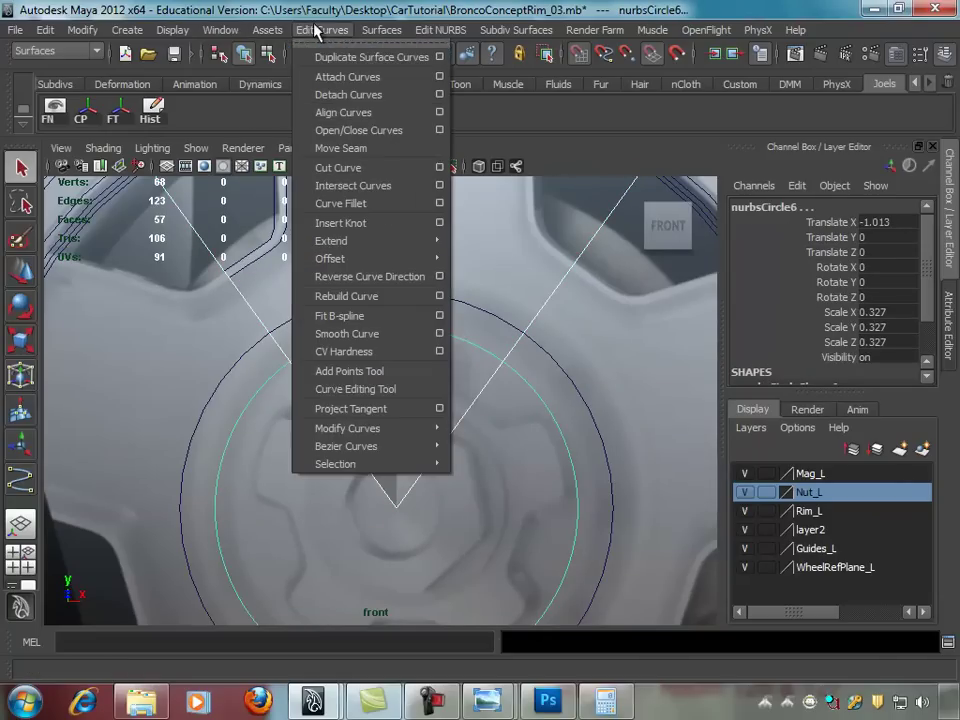
{"action": "left_click", "coordinate": [439, 167]}
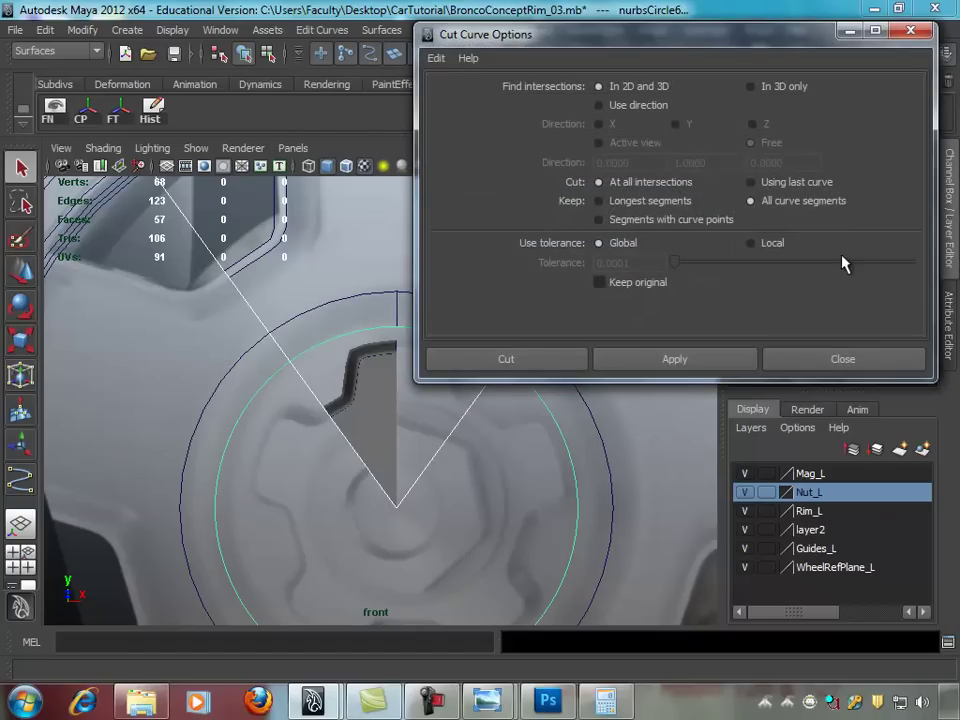
{"action": "left_click", "coordinate": [615, 105]}
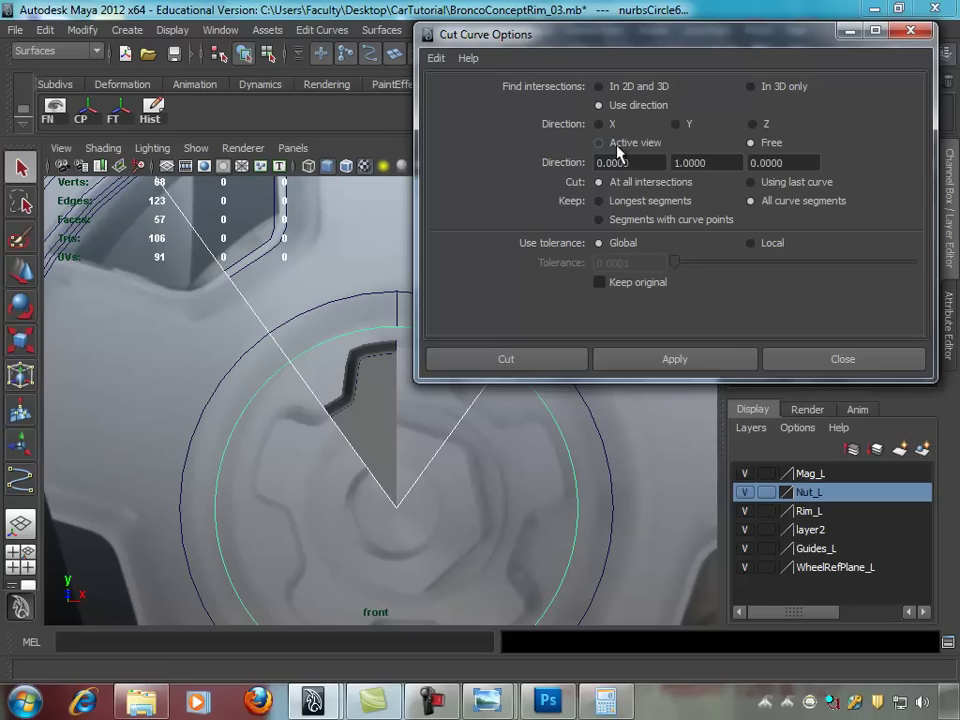
{"action": "left_click", "coordinate": [673, 358]}
{"action": "left_click", "coordinate": [806, 358]}
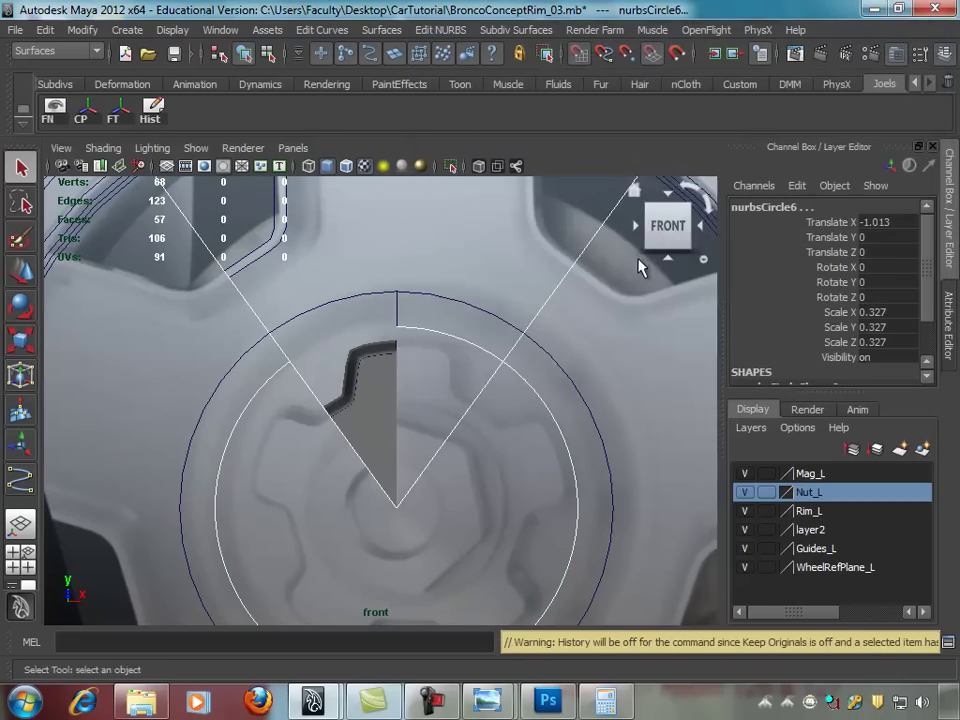
{"action": "key", "text": "space"}
{"action": "key", "text": "space"}
{"action": "mouse_move", "coordinate": [596, 321]}
{"action": "left_mouse_down", "text": "alt"}
{"action": "mouse_move", "coordinate": [546, 321]}
{"action": "mouse_move", "coordinate": [669, 300]}
{"action": "left_mouse_up", "text": "alt"}
{"action": "mouse_move", "coordinate": [574, 321]}
{"action": "left_mouse_down", "text": "alt"}
{"action": "mouse_move", "coordinate": [537, 347]}
{"action": "mouse_move", "coordinate": [399, 339]}
{"action": "mouse_move", "coordinate": [369, 349]}
{"action": "mouse_move", "coordinate": [412, 417]}
{"action": "left_mouse_up", "text": "alt"}
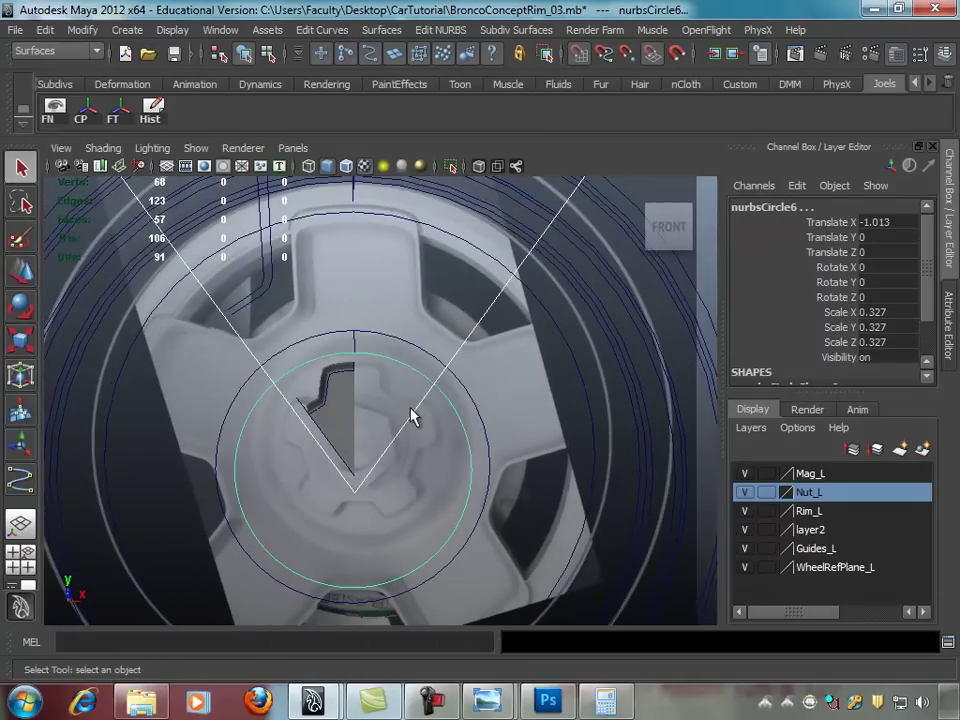
{"action": "key", "text": "space"}
Step: Delete the circle's lower control points in the front view, leaving only the top arc
{"action": "left_click_drag", "start_coordinate": [548, 283], "coordinate": [553, 261], "text": "alt"}
{"action": "right_click_drag", "start_coordinate": [550, 252], "coordinate": [523, 275]}
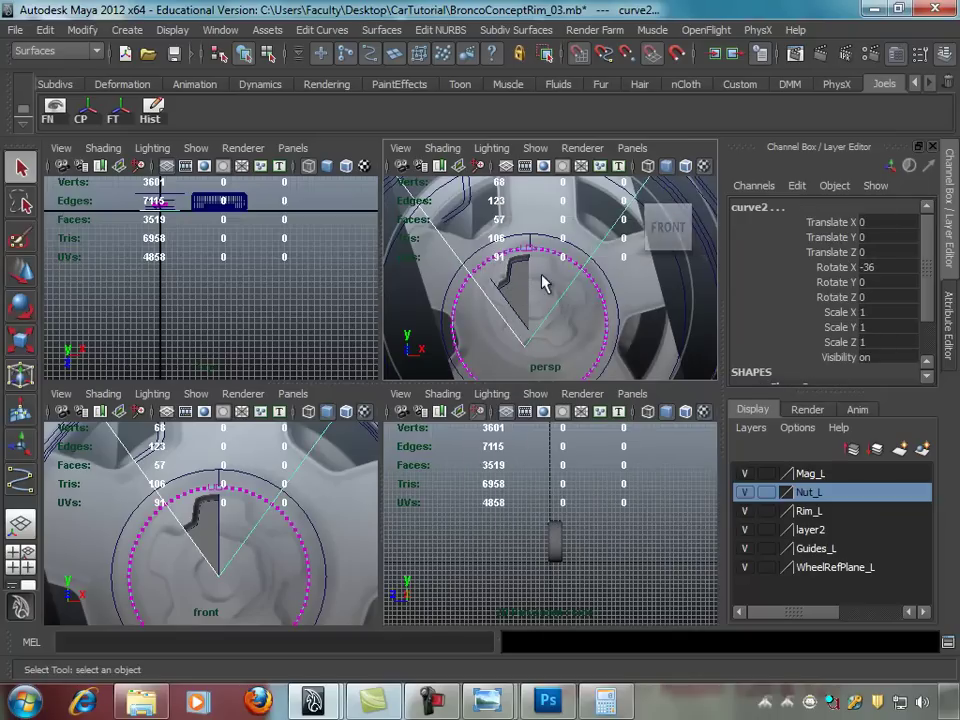
{"action": "key", "text": "space"}
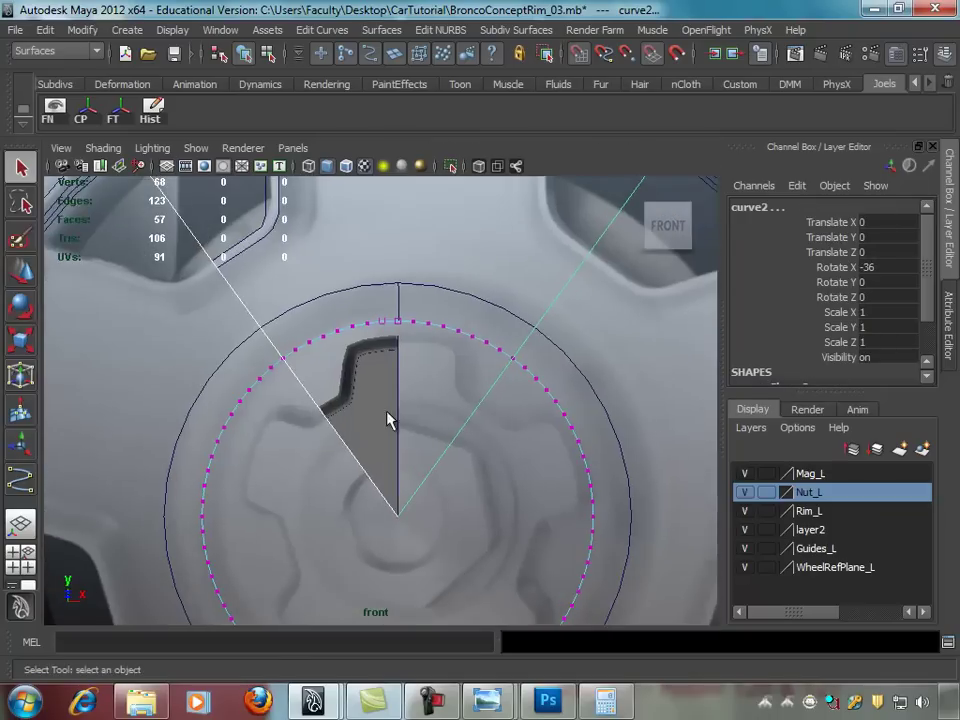
{"action": "scroll", "coordinate": [347, 300], "scroll_direction": "down", "scroll_amount": 2}
{"action": "scroll", "coordinate": [363, 307], "scroll_direction": "down", "scroll_amount": 2}
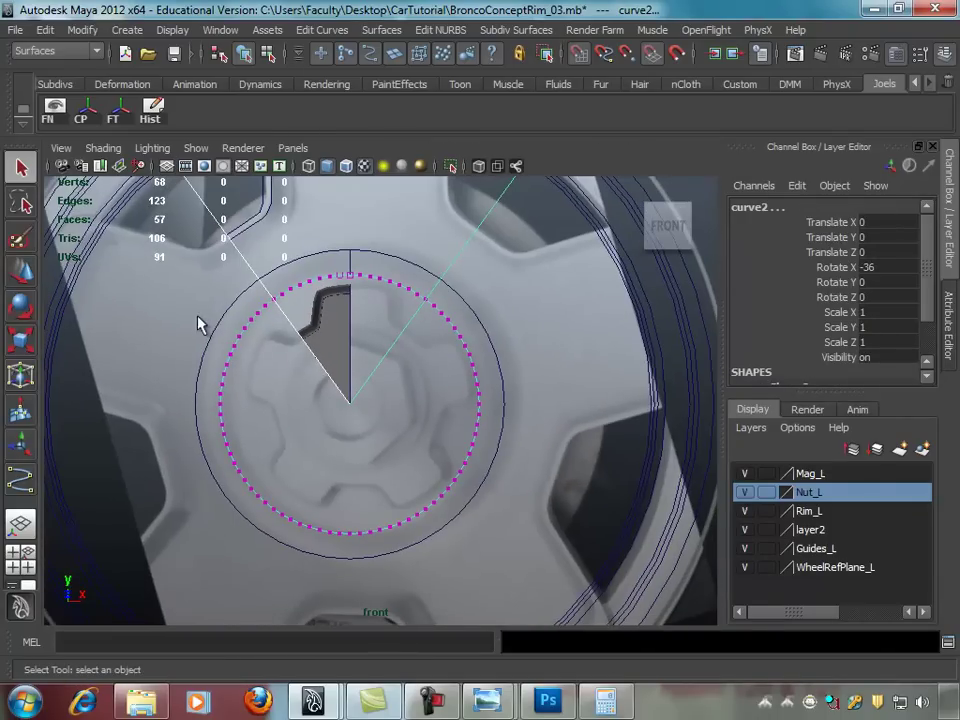
{"action": "scroll", "coordinate": [417, 320], "scroll_direction": "up", "scroll_amount": 1}
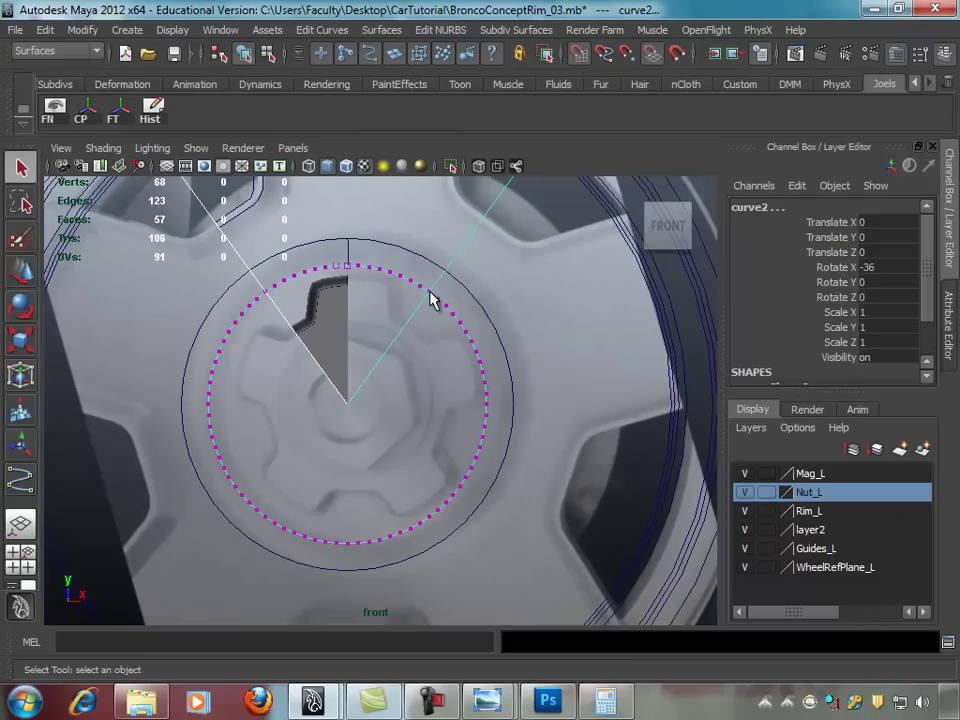
{"action": "left_click_drag", "start_coordinate": [598, 642], "coordinate": [500, 440]}
{"action": "left_click_drag", "start_coordinate": [628, 624], "coordinate": [210, 440], "text": "shift"}
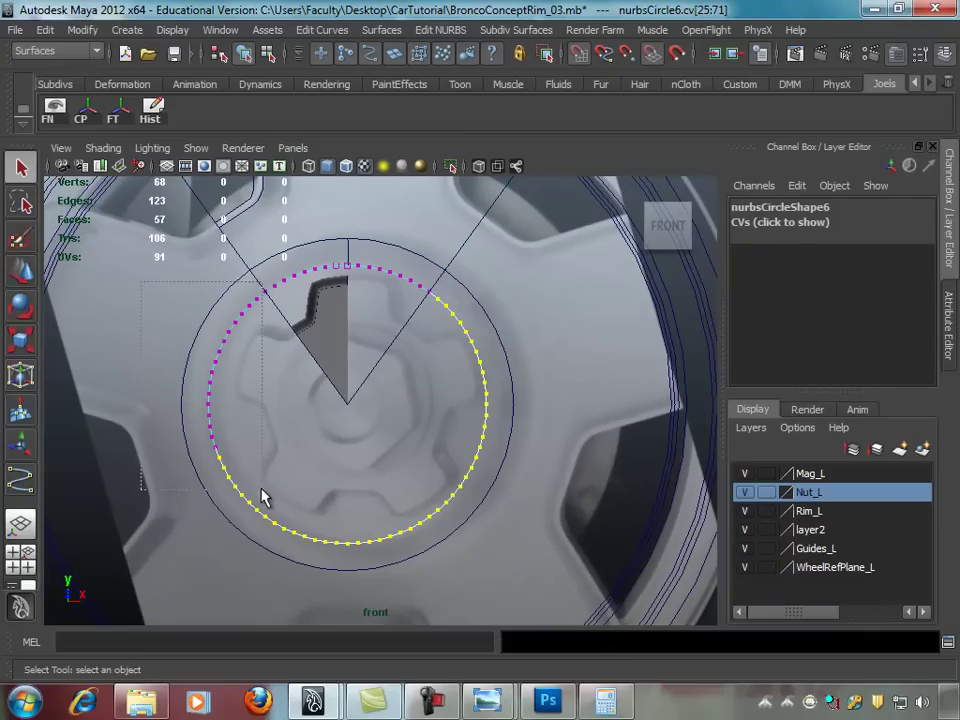
{"action": "key", "text": "Delete"}
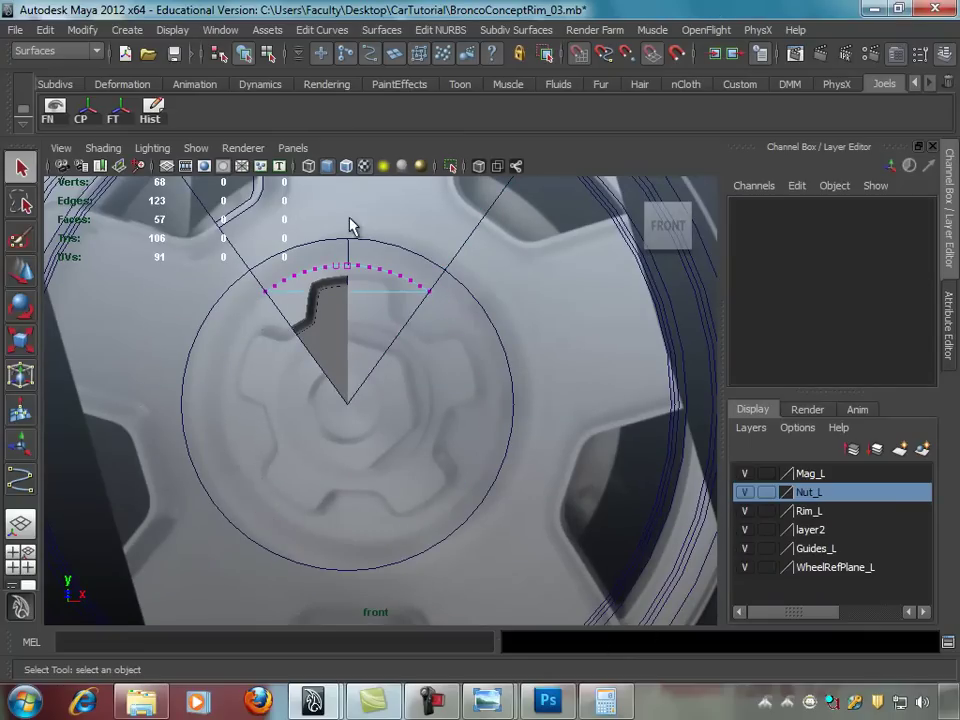
Step: Check the Open/Close Curve options on the arc, then undo the point deletion to restore the circle
{"action": "right_click_drag", "start_coordinate": [333, 197], "coordinate": [516, 317], "text": "alt"}
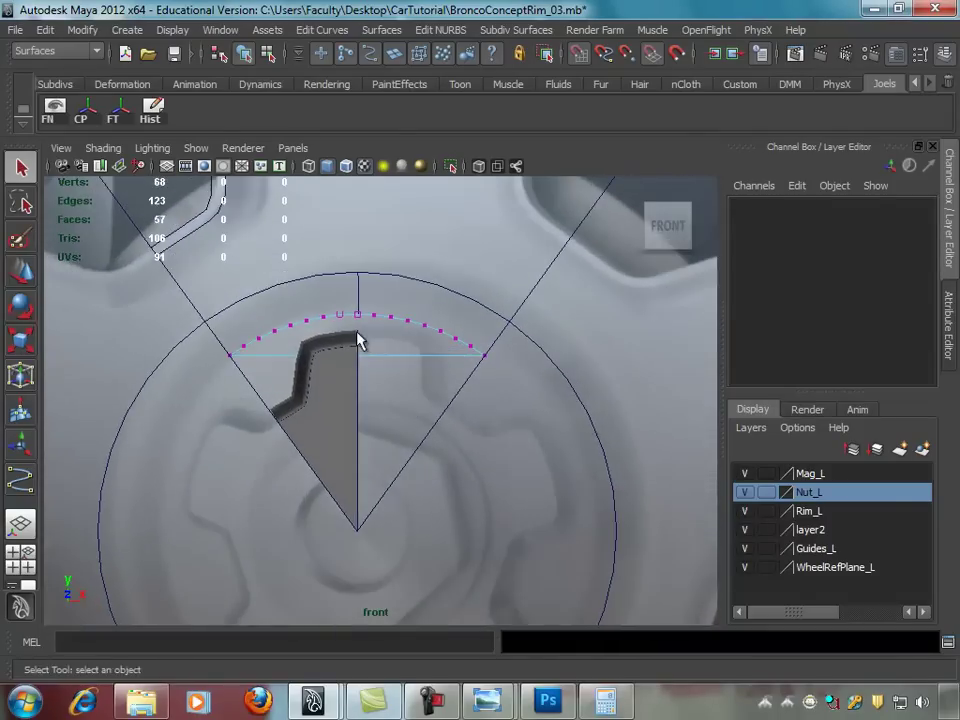
{"action": "right_click_drag", "start_coordinate": [388, 342], "coordinate": [452, 344], "text": "alt"}
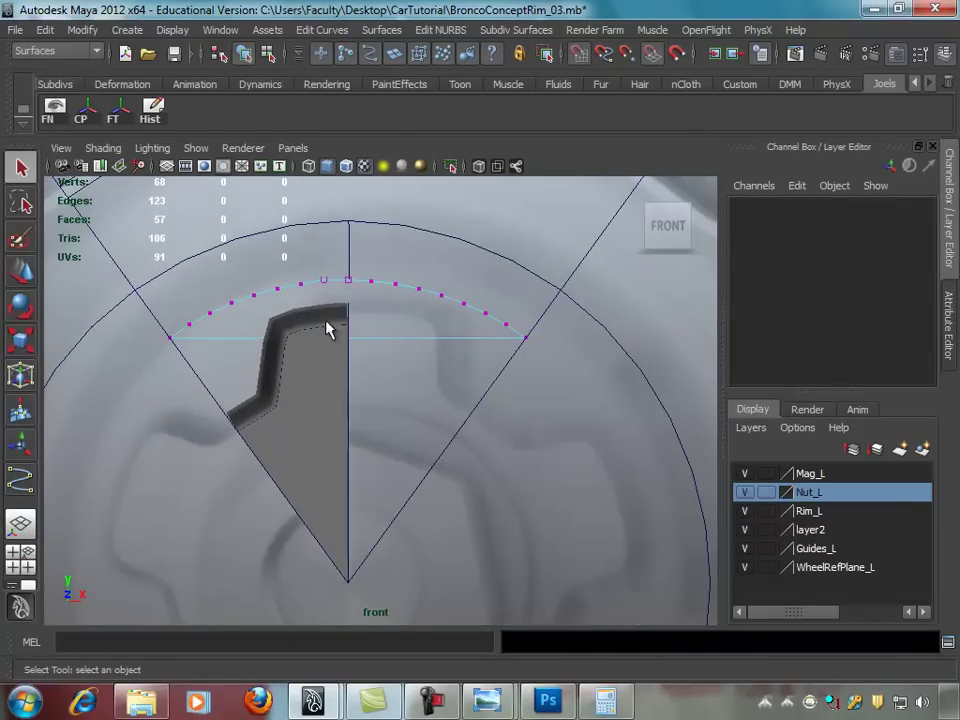
{"action": "right_click_drag", "start_coordinate": [385, 326], "coordinate": [400, 345], "text": "alt"}
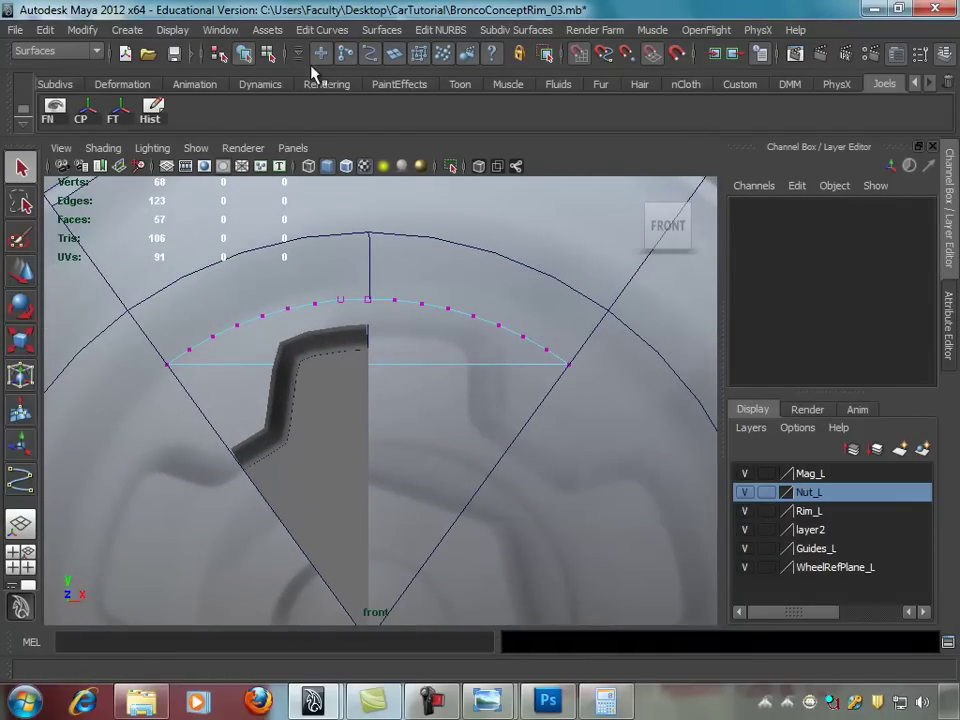
{"action": "left_click", "coordinate": [308, 30]}
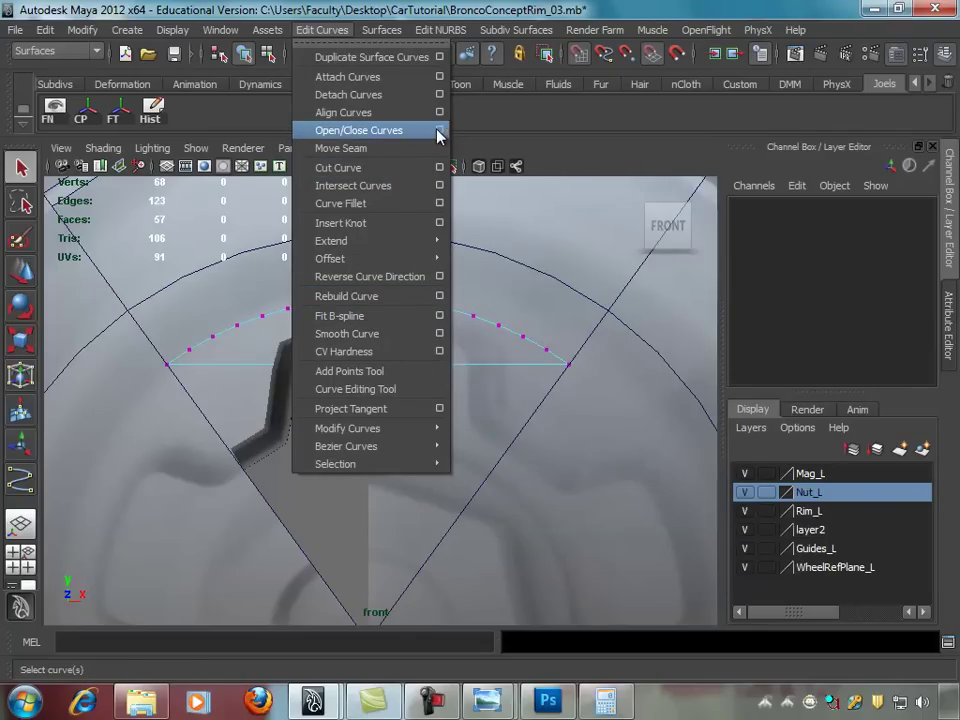
{"action": "left_click", "coordinate": [439, 130]}
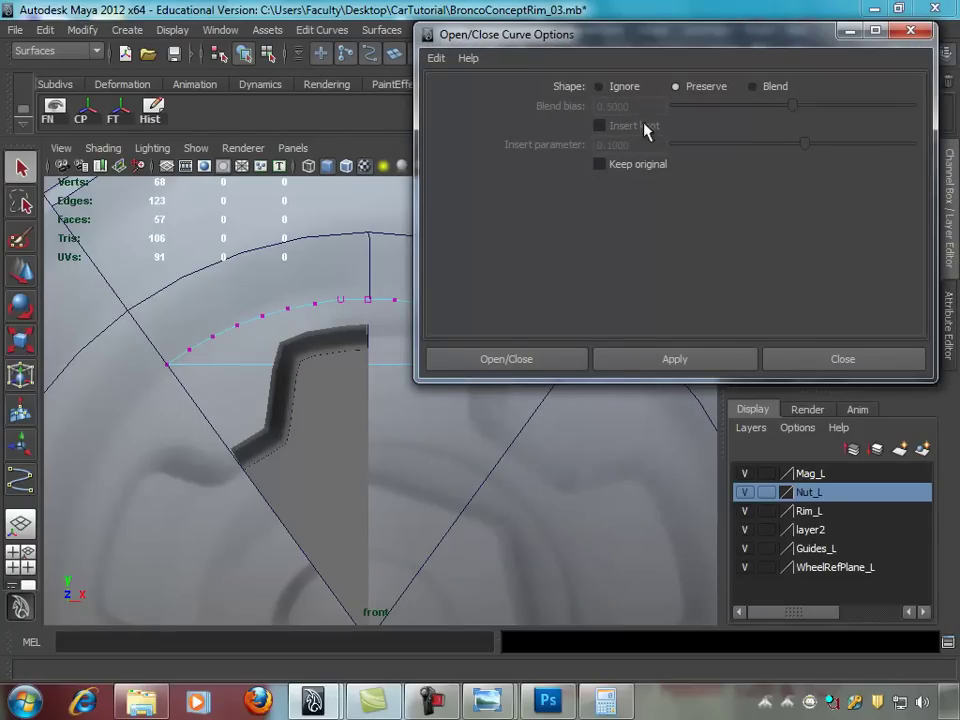
{"action": "left_click", "coordinate": [816, 360]}
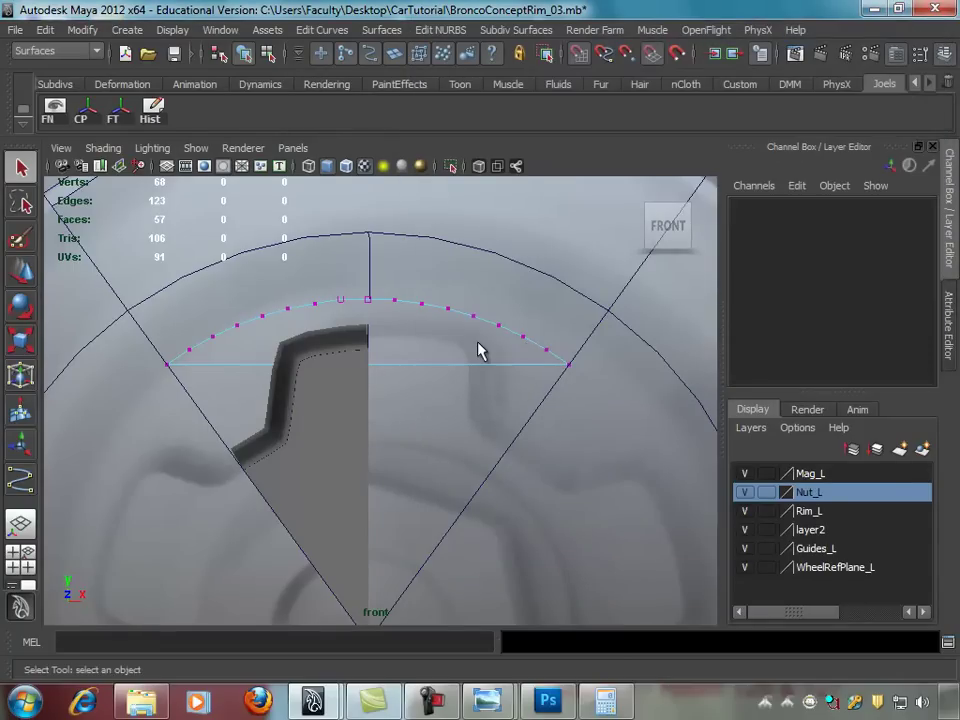
{"action": "key", "text": "ctrl+z"}
Step: Frame the top of the restored circle, isolating the short arc above the spoke
{"action": "scroll", "coordinate": [480, 349], "scroll_direction": "down", "scroll_amount": 2}
{"action": "scroll", "coordinate": [456, 320], "scroll_direction": "down", "scroll_amount": 1}
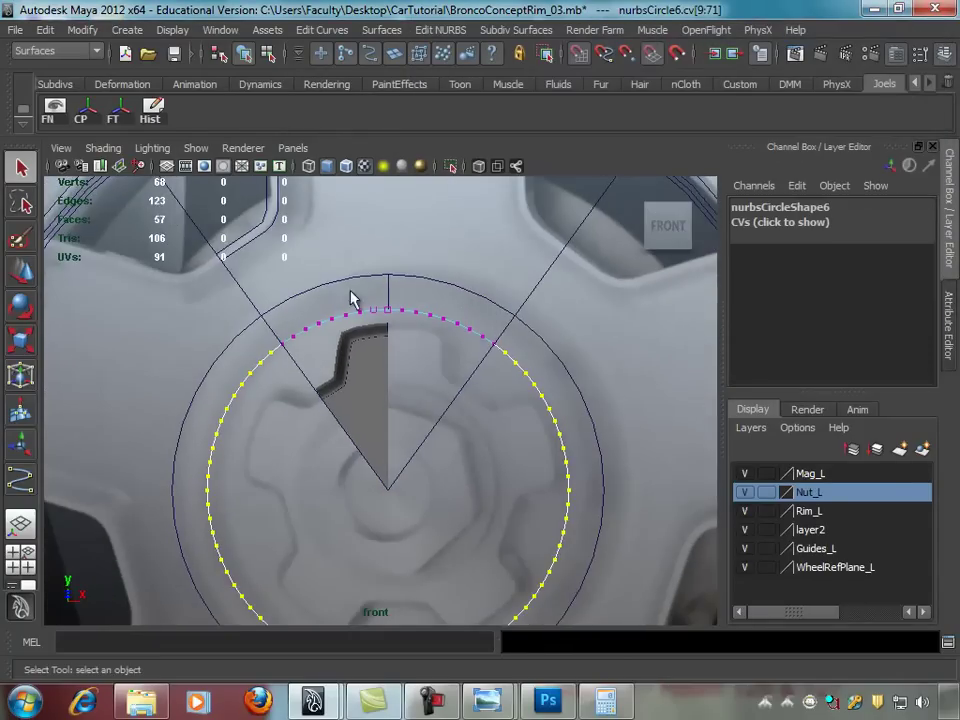
{"action": "scroll", "coordinate": [455, 298], "scroll_direction": "up", "scroll_amount": 1}
{"action": "middle_click_drag", "start_coordinate": [443, 306], "coordinate": [430, 246], "text": "alt"}
{"action": "middle_click_drag", "start_coordinate": [456, 289], "coordinate": [432, 260], "text": "alt"}
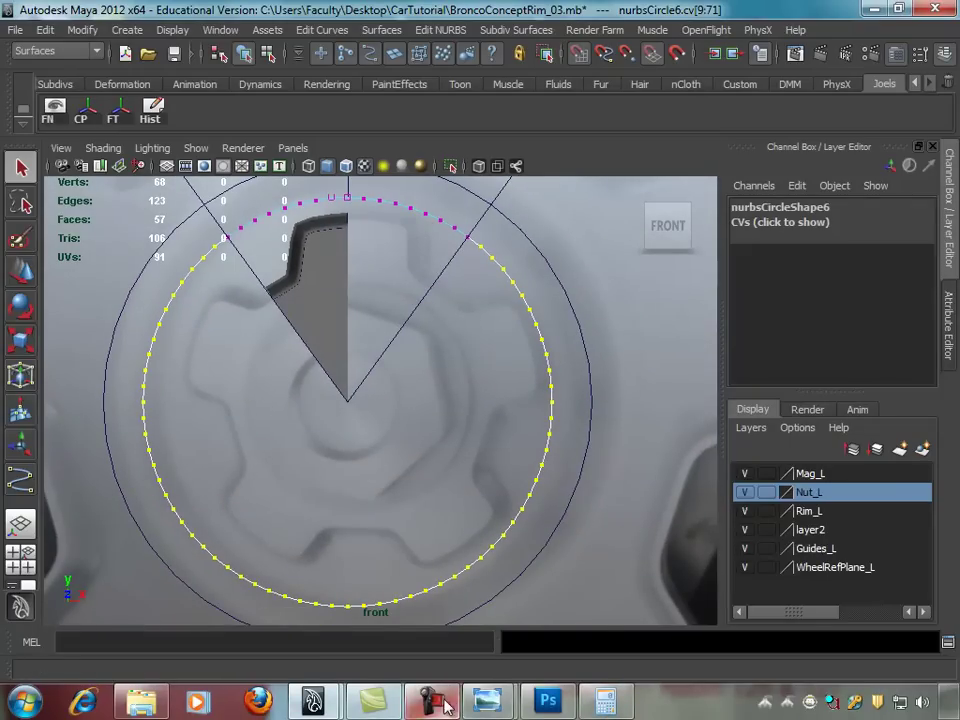
{"action": "left_click", "coordinate": [370, 705]}
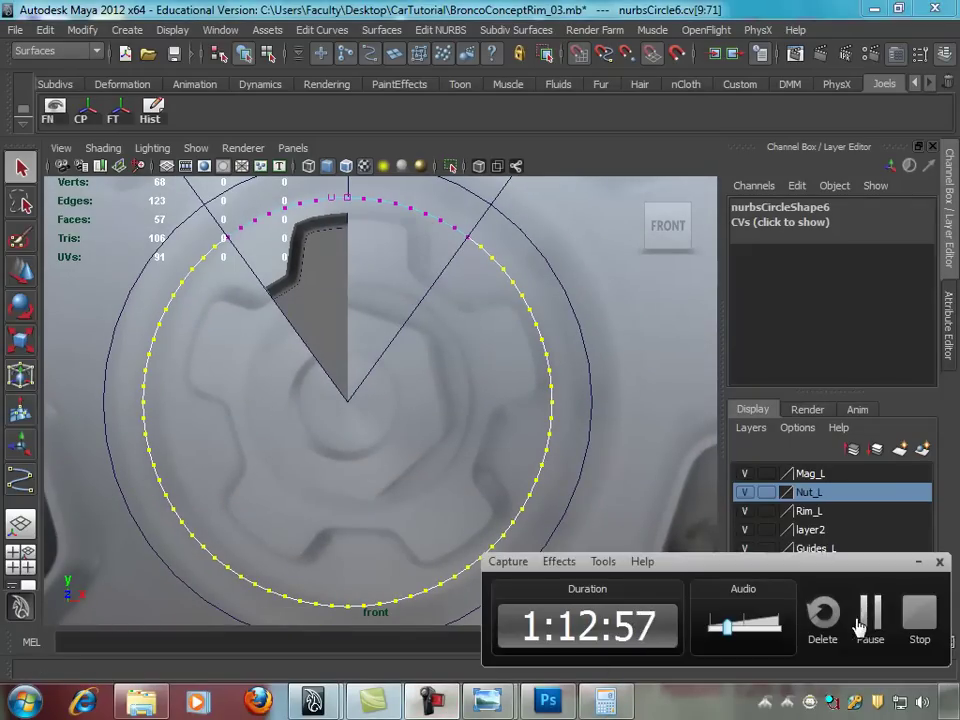
{"action": "left_click", "coordinate": [866, 620]}
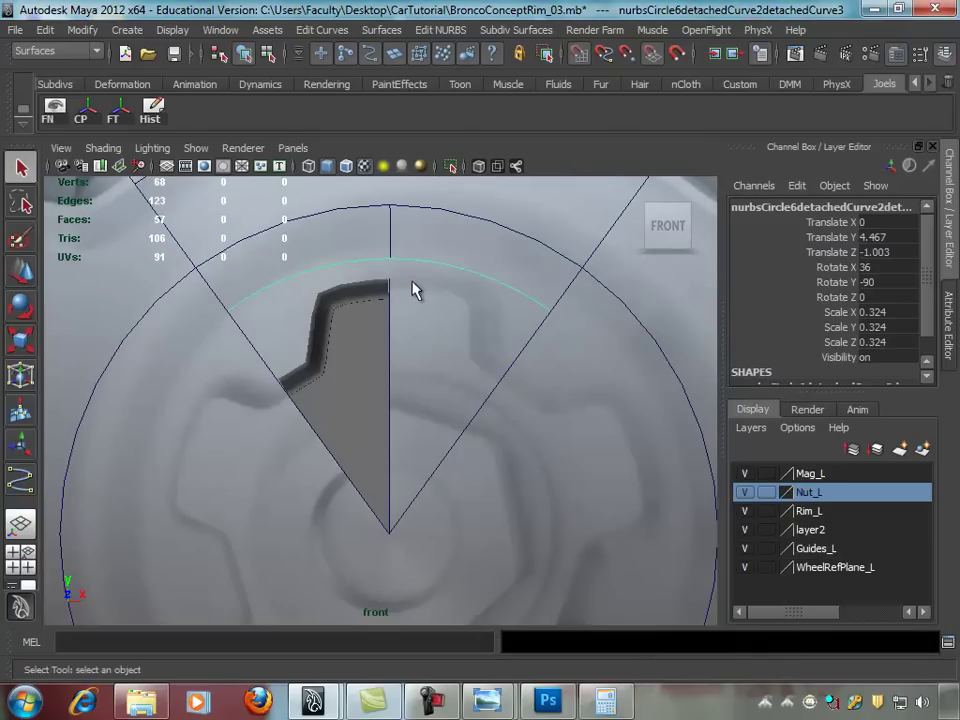
{"action": "right_click_drag", "start_coordinate": [390, 251], "coordinate": [433, 292], "text": "alt"}
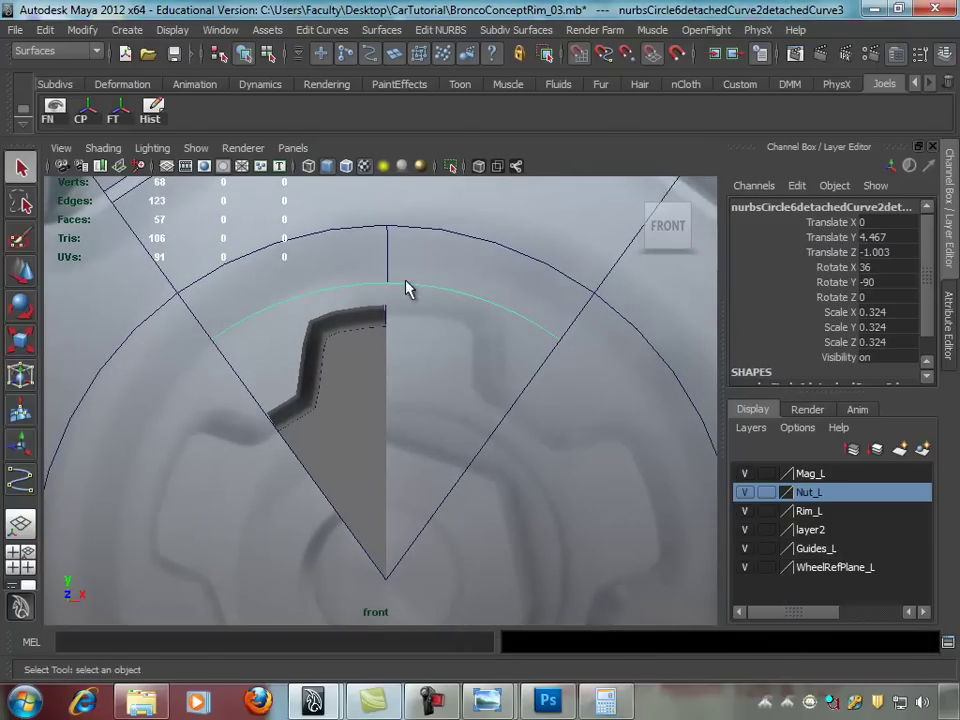
{"action": "middle_click_drag", "start_coordinate": [422, 285], "coordinate": [461, 328], "text": "alt"}
Step: In the full perspective view, select the short arc between the two diagonal spoke lines
{"action": "left_click", "coordinate": [389, 300]}
{"action": "key", "text": "space"}
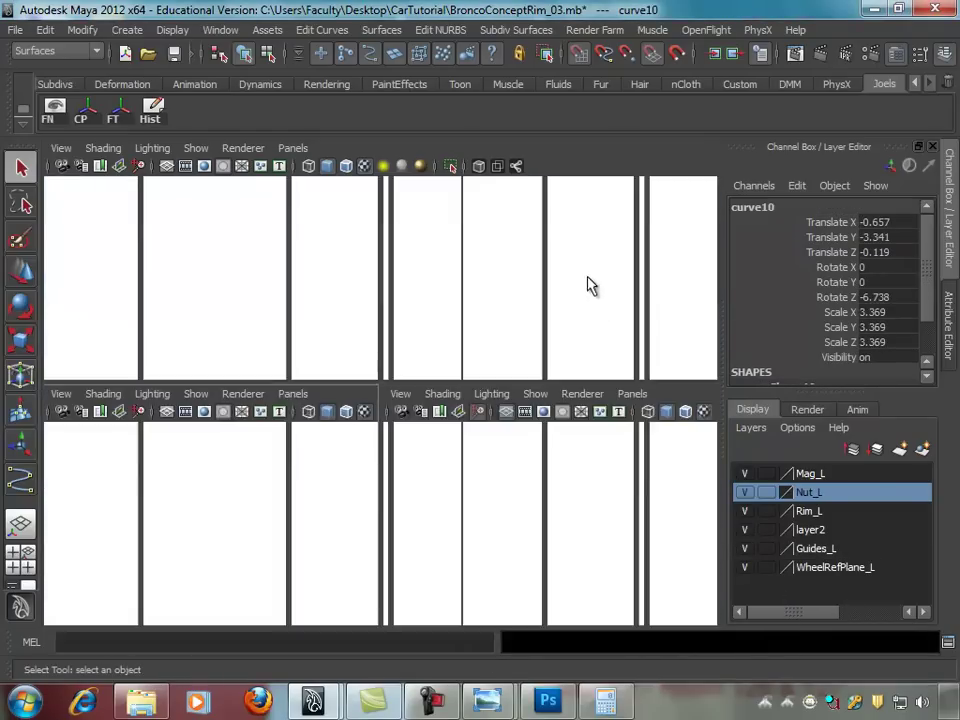
{"action": "key", "text": "space"}
{"action": "mouse_move", "coordinate": [429, 354]}
{"action": "left_mouse_down", "text": "alt"}
{"action": "mouse_move", "coordinate": [487, 348]}
{"action": "mouse_move", "coordinate": [441, 366]}
{"action": "left_mouse_up", "text": "alt"}
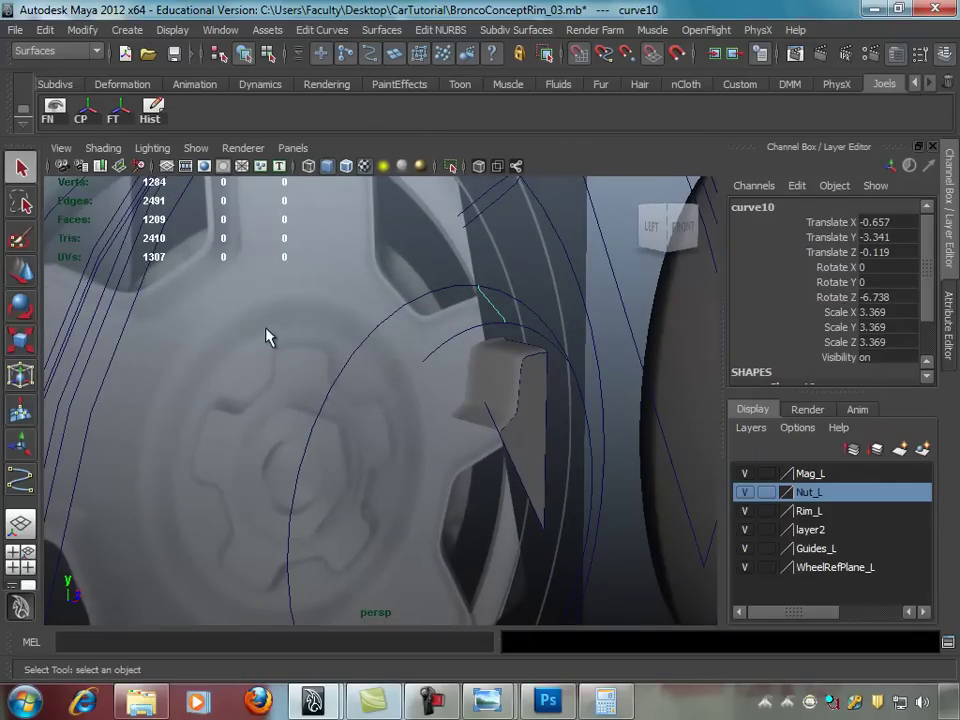
{"action": "mouse_move", "coordinate": [313, 358]}
{"action": "left_mouse_down", "text": "alt"}
{"action": "mouse_move", "coordinate": [480, 369]}
{"action": "mouse_move", "coordinate": [454, 364]}
{"action": "mouse_move", "coordinate": [453, 347]}
{"action": "mouse_move", "coordinate": [465, 347]}
{"action": "mouse_move", "coordinate": [439, 358]}
{"action": "mouse_move", "coordinate": [468, 342]}
{"action": "mouse_move", "coordinate": [430, 350]}
{"action": "mouse_move", "coordinate": [432, 358]}
{"action": "left_mouse_up", "text": "alt"}
{"action": "left_click", "coordinate": [439, 358]}
{"action": "left_click_drag", "start_coordinate": [378, 334], "coordinate": [475, 360], "text": "alt"}
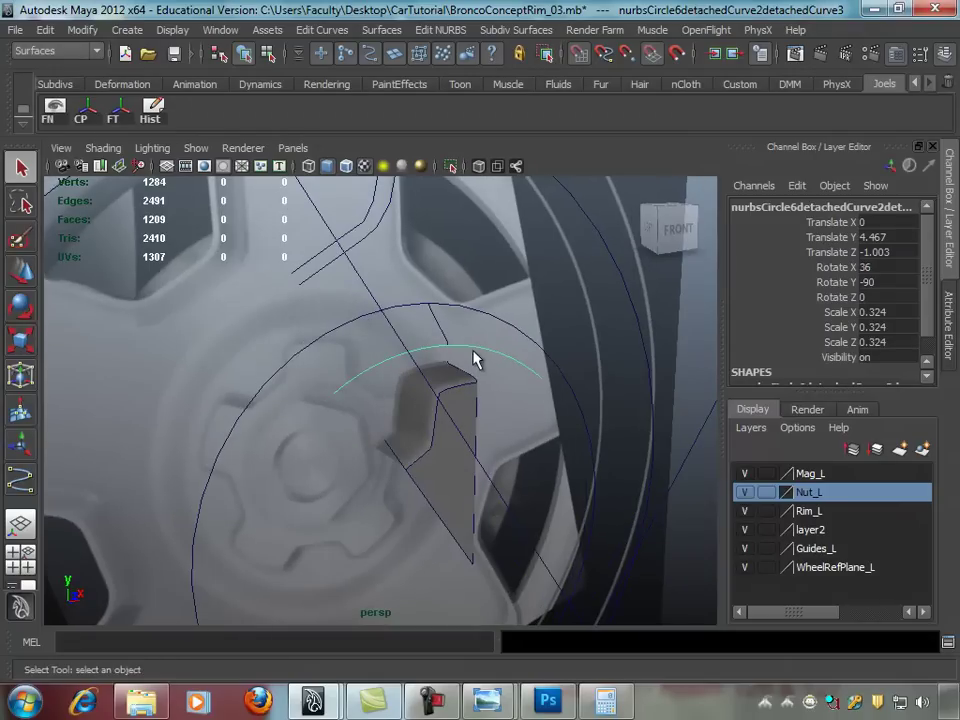
{"action": "left_click", "coordinate": [443, 337]}
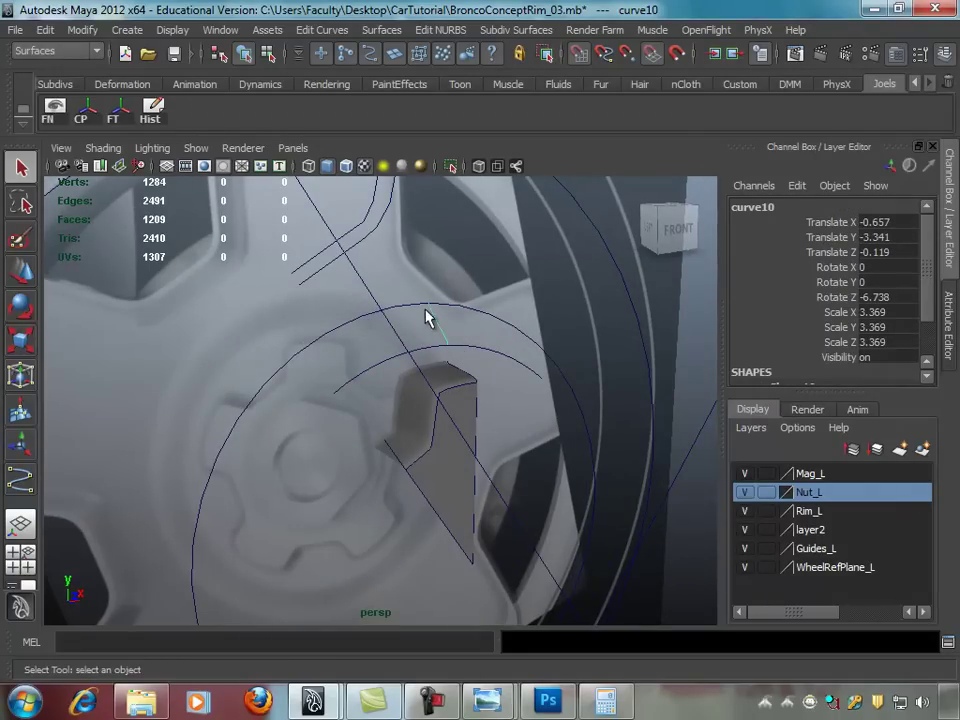
{"action": "left_click", "coordinate": [507, 350]}
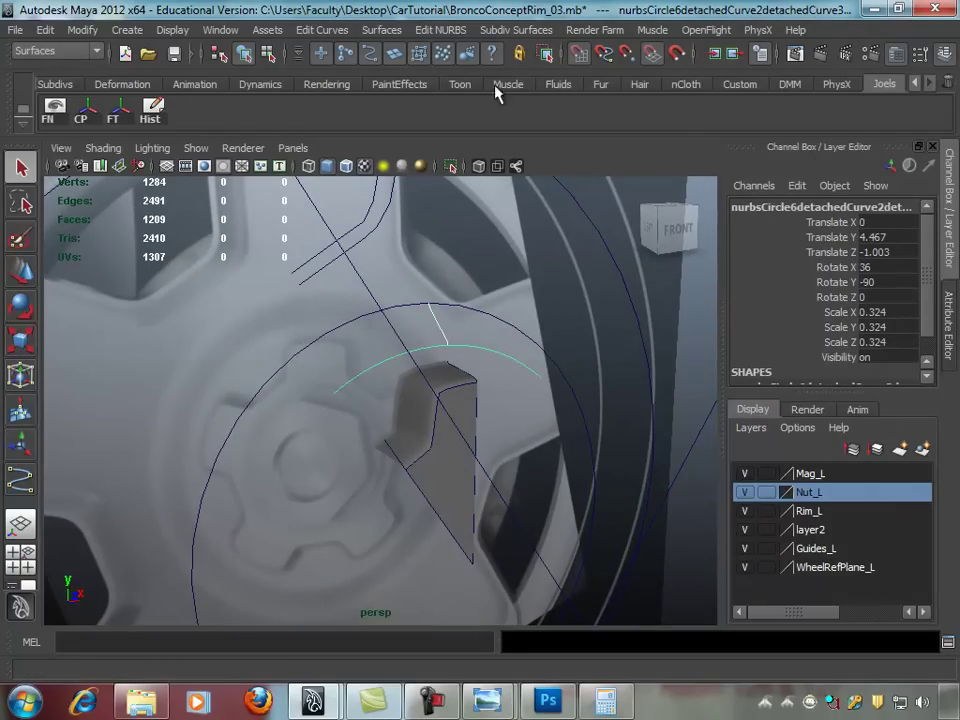
Step: Extrude the hub arc with Output geometry set to Polygons, creating extrudedSurface4
{"action": "left_click", "coordinate": [381, 30]}
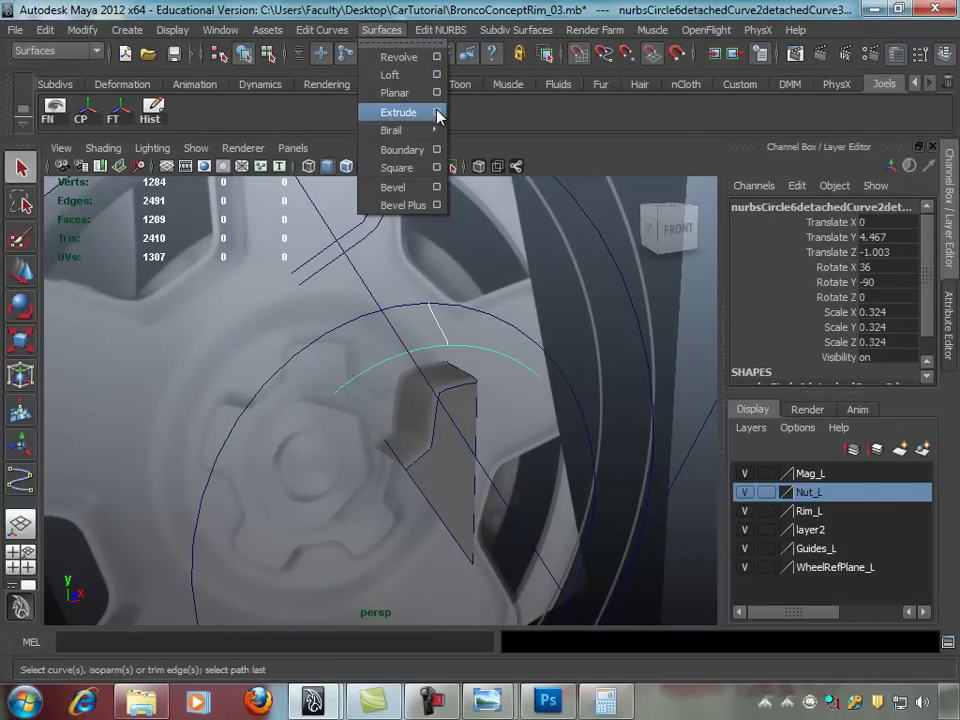
{"action": "left_click", "coordinate": [436, 112]}
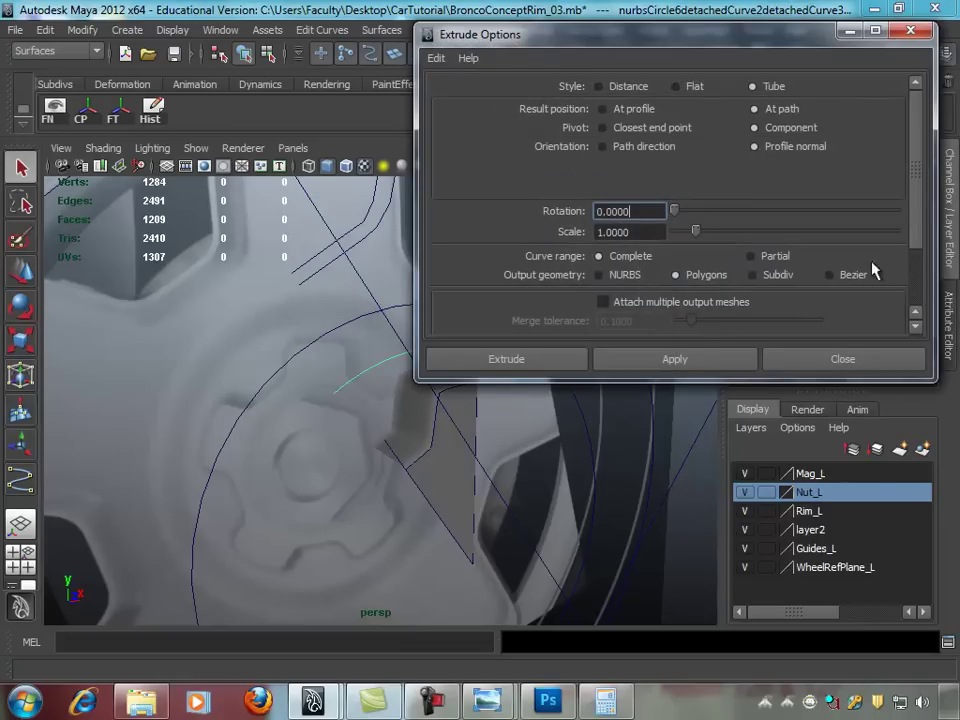
{"action": "scroll", "coordinate": [919, 224], "scroll_direction": "down", "scroll_amount": 3}
{"action": "left_click", "coordinate": [692, 362]}
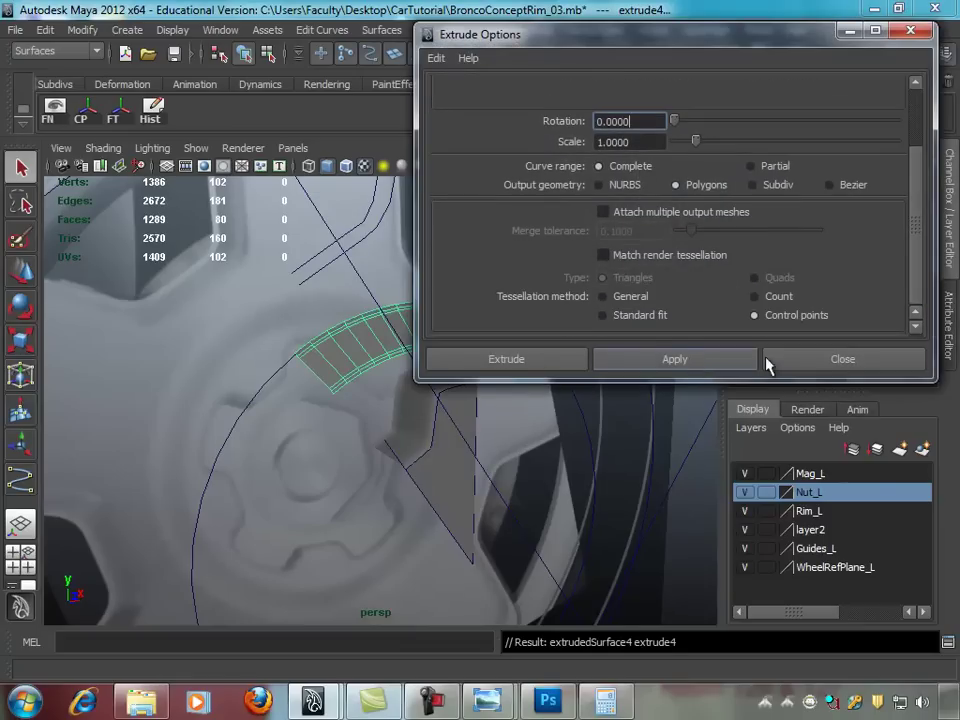
{"action": "left_click", "coordinate": [848, 362]}
{"action": "mouse_move", "coordinate": [570, 353]}
{"action": "left_mouse_down", "text": "alt"}
{"action": "mouse_move", "coordinate": [468, 359]}
{"action": "mouse_move", "coordinate": [476, 336]}
{"action": "mouse_move", "coordinate": [360, 306]}
{"action": "mouse_move", "coordinate": [381, 296]}
{"action": "mouse_move", "coordinate": [379, 311]}
{"action": "mouse_move", "coordinate": [407, 347]}
{"action": "mouse_move", "coordinate": [450, 360]}
{"action": "mouse_move", "coordinate": [422, 343]}
{"action": "mouse_move", "coordinate": [393, 346]}
{"action": "mouse_move", "coordinate": [431, 360]}
{"action": "mouse_move", "coordinate": [336, 364]}
{"action": "mouse_move", "coordinate": [343, 360]}
{"action": "mouse_move", "coordinate": [324, 354]}
{"action": "mouse_move", "coordinate": [345, 349]}
{"action": "mouse_move", "coordinate": [307, 362]}
{"action": "mouse_move", "coordinate": [356, 343]}
{"action": "mouse_move", "coordinate": [400, 353]}
{"action": "mouse_move", "coordinate": [381, 364]}
{"action": "left_mouse_up", "text": "alt"}
{"action": "mouse_move", "coordinate": [332, 332]}
{"action": "left_mouse_down", "text": "alt"}
{"action": "mouse_move", "coordinate": [303, 343]}
{"action": "mouse_move", "coordinate": [336, 326]}
{"action": "mouse_move", "coordinate": [302, 321]}
{"action": "mouse_move", "coordinate": [313, 321]}
{"action": "mouse_move", "coordinate": [250, 392]}
{"action": "left_mouse_up", "text": "alt"}
Step: Select offsetNurbsCurve1 and the second spoke outline curve, checking their CVs before returning to object mode
{"action": "left_click", "coordinate": [268, 318]}
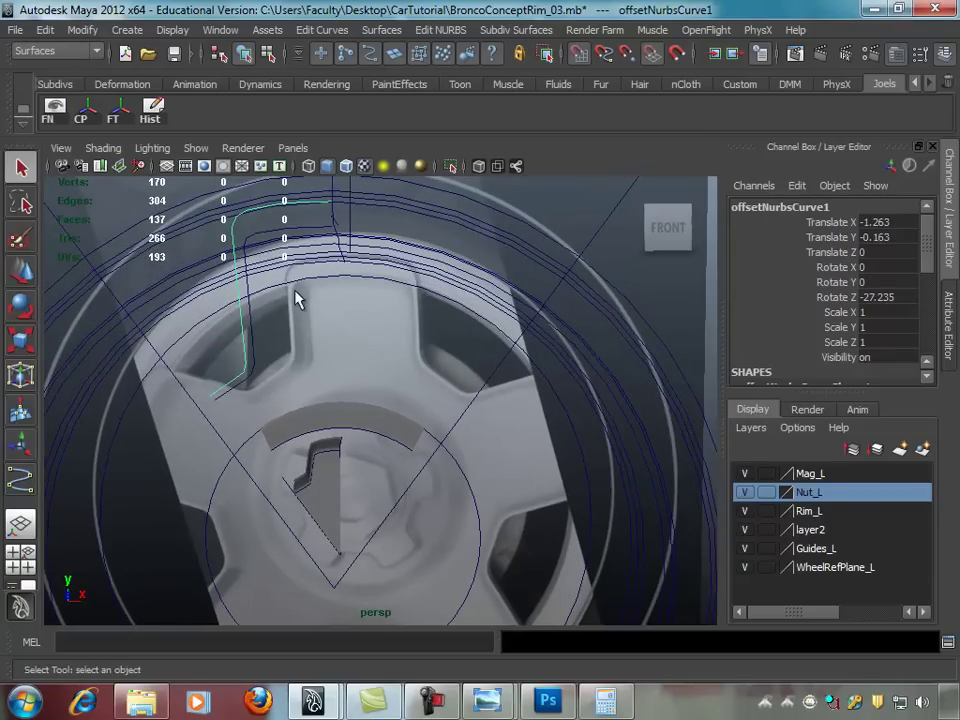
{"action": "left_click", "coordinate": [257, 325], "text": "shift"}
{"action": "mouse_move", "coordinate": [375, 347]}
{"action": "left_mouse_down", "text": "alt"}
{"action": "mouse_move", "coordinate": [421, 337]}
{"action": "mouse_move", "coordinate": [332, 293]}
{"action": "left_mouse_up", "text": "alt"}
{"action": "right_click_drag", "start_coordinate": [332, 290], "coordinate": [236, 283]}
{"action": "mouse_move", "coordinate": [408, 318]}
{"action": "left_mouse_down", "text": "alt"}
{"action": "mouse_move", "coordinate": [375, 354]}
{"action": "mouse_move", "coordinate": [258, 323]}
{"action": "left_mouse_up", "text": "alt"}
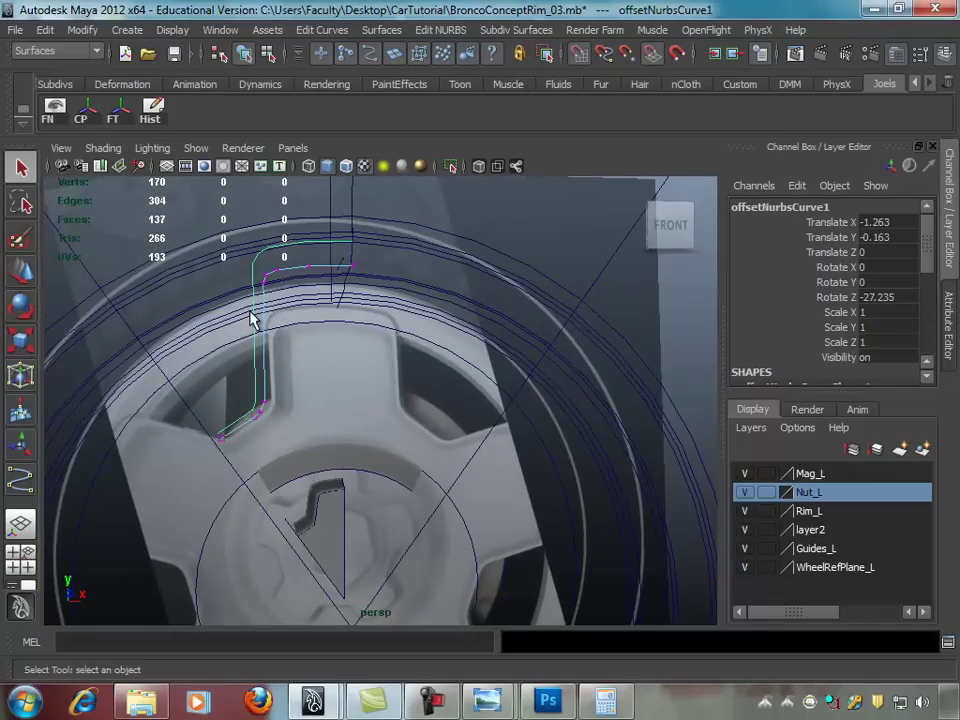
{"action": "right_click_drag", "start_coordinate": [253, 316], "coordinate": [208, 312]}
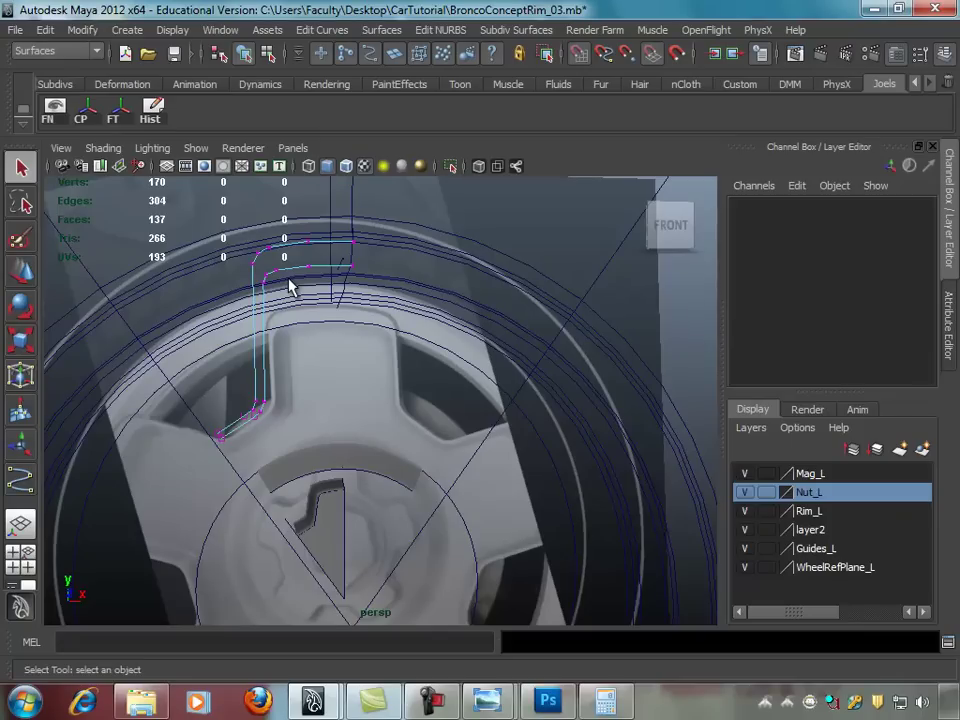
{"action": "left_click_drag", "start_coordinate": [405, 335], "coordinate": [392, 363], "text": "alt"}
{"action": "key", "text": "F8"}
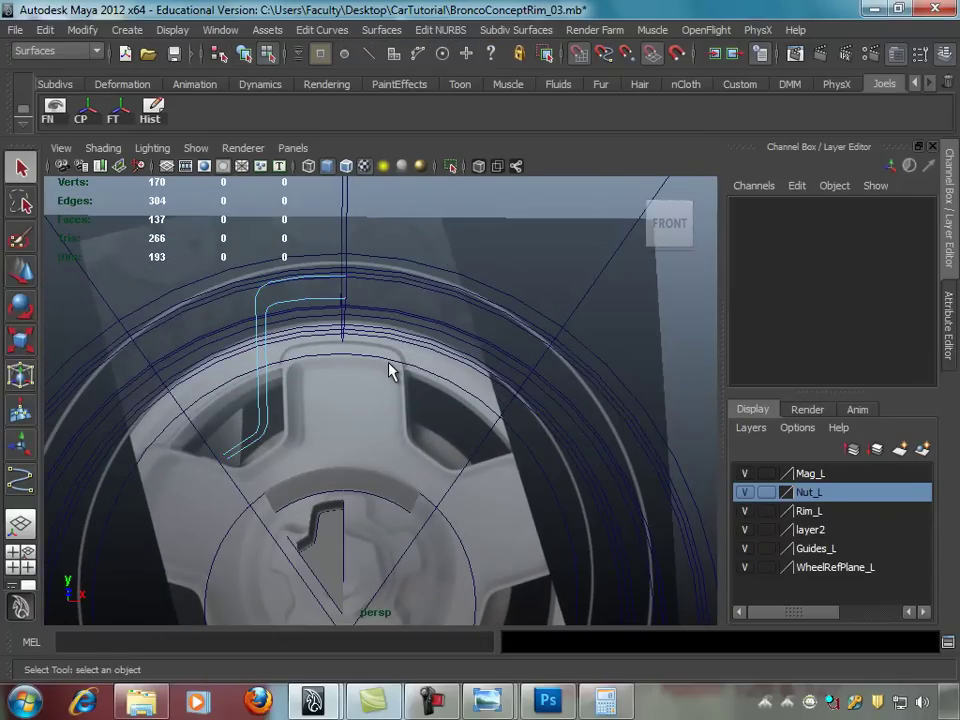
{"action": "left_click", "coordinate": [343, 338]}
{"action": "left_click_drag", "start_coordinate": [349, 326], "coordinate": [375, 261], "text": "alt"}
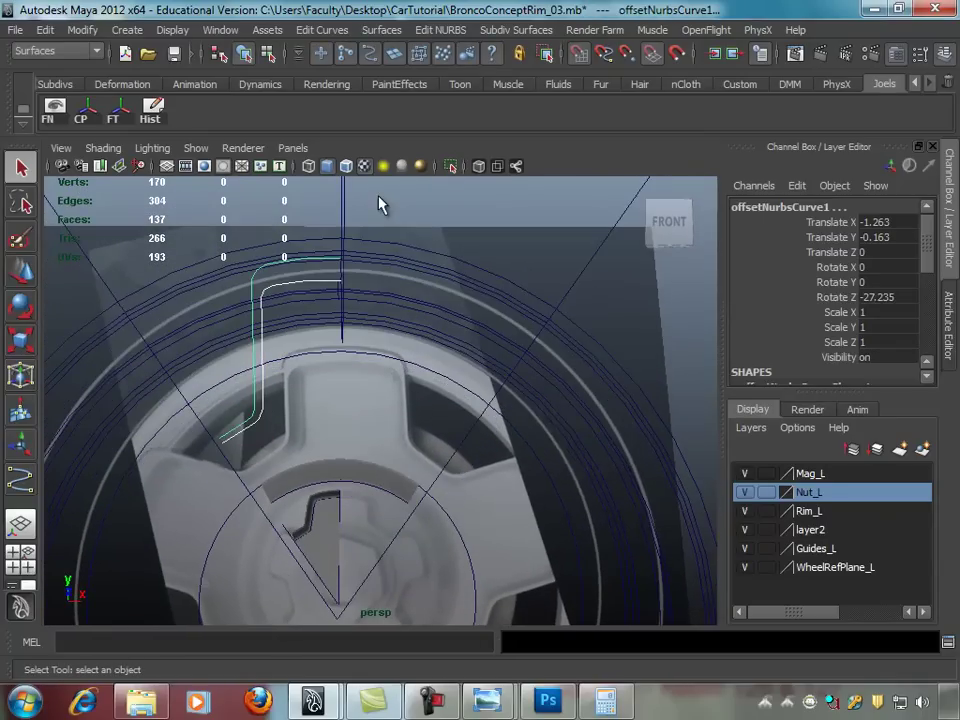
{"action": "left_click", "coordinate": [368, 31]}
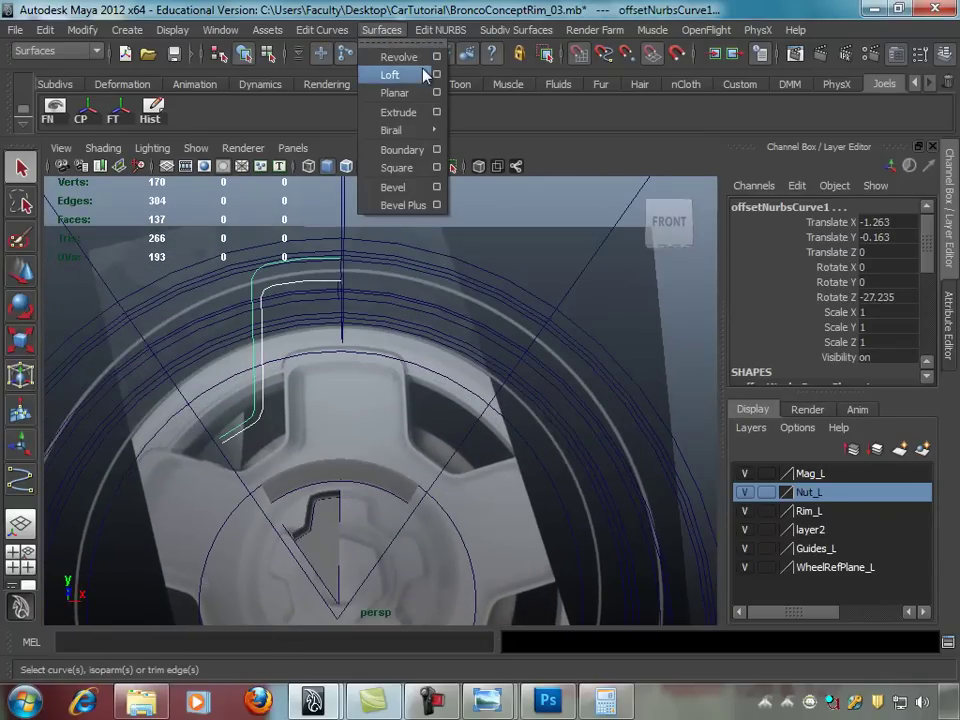
Step: Loft the two outline curves with polygon output, producing the 24-face loftedSurface2 strip
{"action": "left_click", "coordinate": [437, 75]}
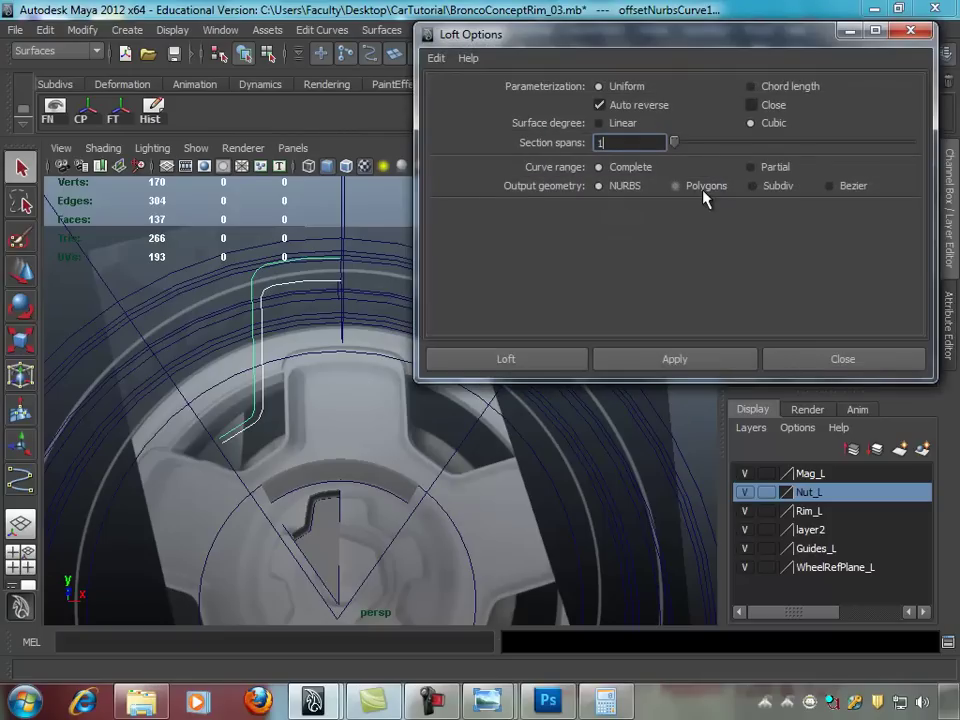
{"action": "left_click", "coordinate": [703, 187]}
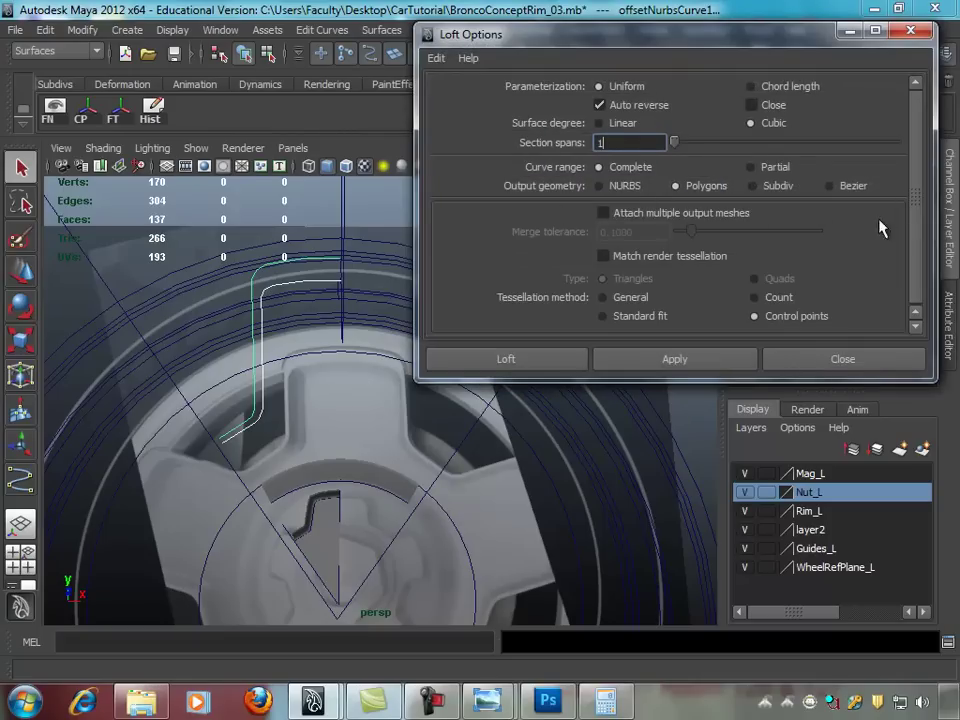
{"action": "left_click_drag", "start_coordinate": [918, 210], "coordinate": [932, 261]}
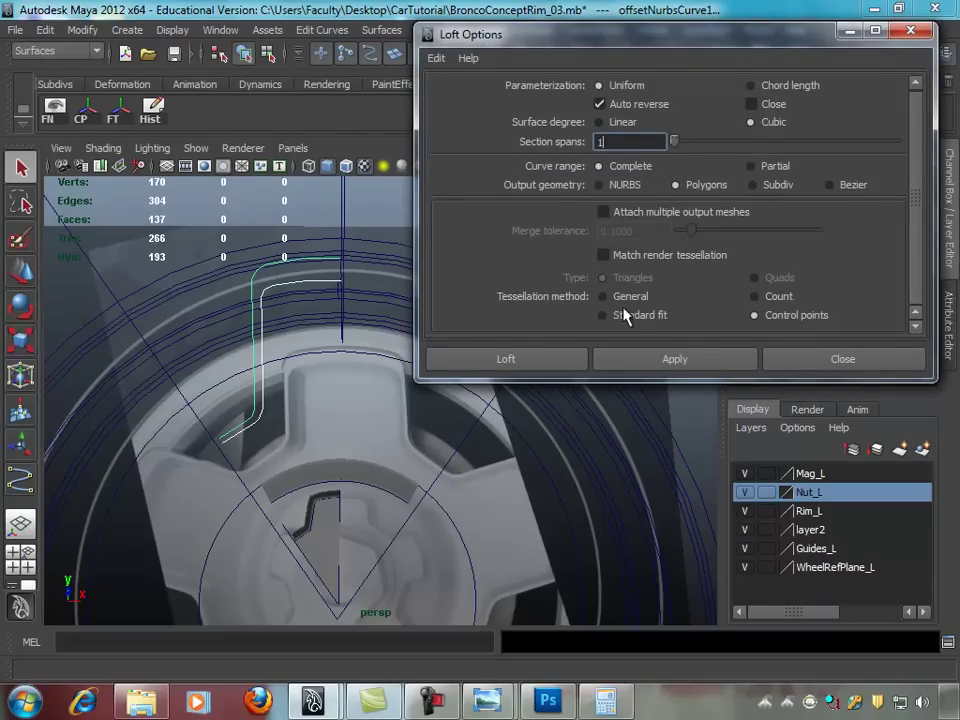
{"action": "left_click", "coordinate": [720, 362]}
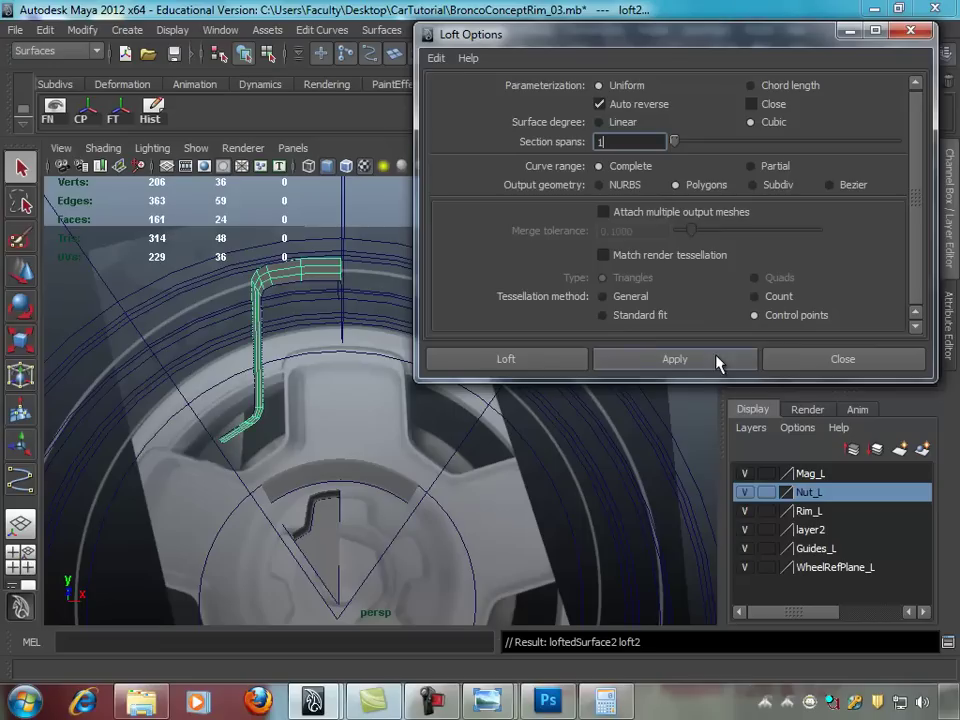
{"action": "left_click", "coordinate": [836, 359]}
{"action": "mouse_move", "coordinate": [446, 369]}
{"action": "left_mouse_down", "text": "alt"}
{"action": "mouse_move", "coordinate": [482, 347]}
{"action": "mouse_move", "coordinate": [418, 317]}
{"action": "left_mouse_up", "text": "alt"}
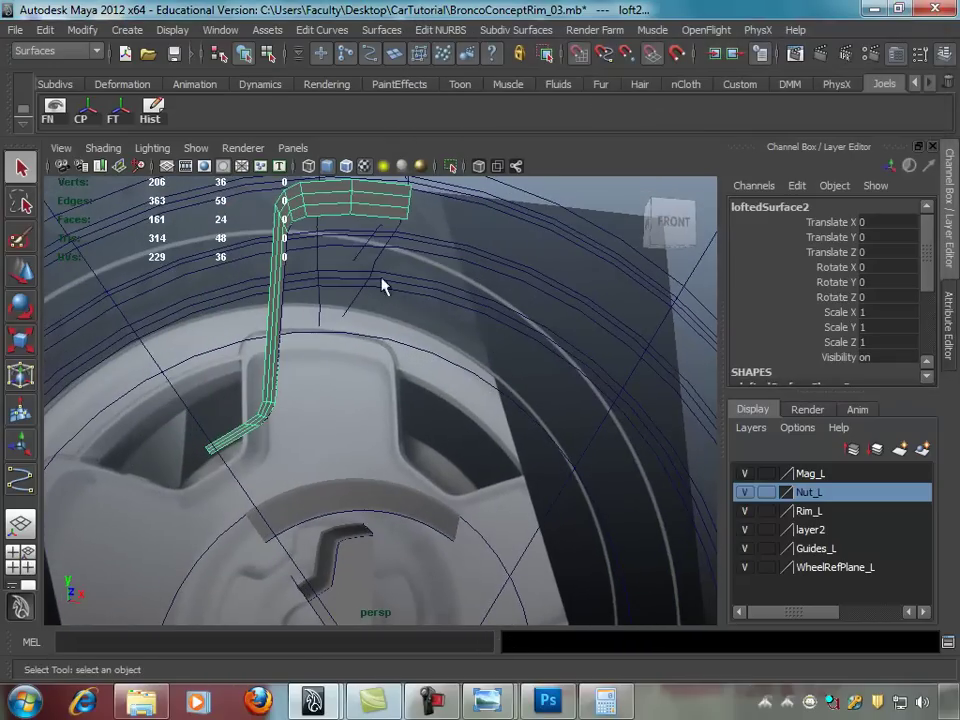
{"action": "mouse_move", "coordinate": [354, 242]}
{"action": "left_mouse_down", "text": "alt"}
{"action": "mouse_move", "coordinate": [351, 251]}
{"action": "mouse_move", "coordinate": [240, 248]}
{"action": "left_mouse_up", "text": "alt"}
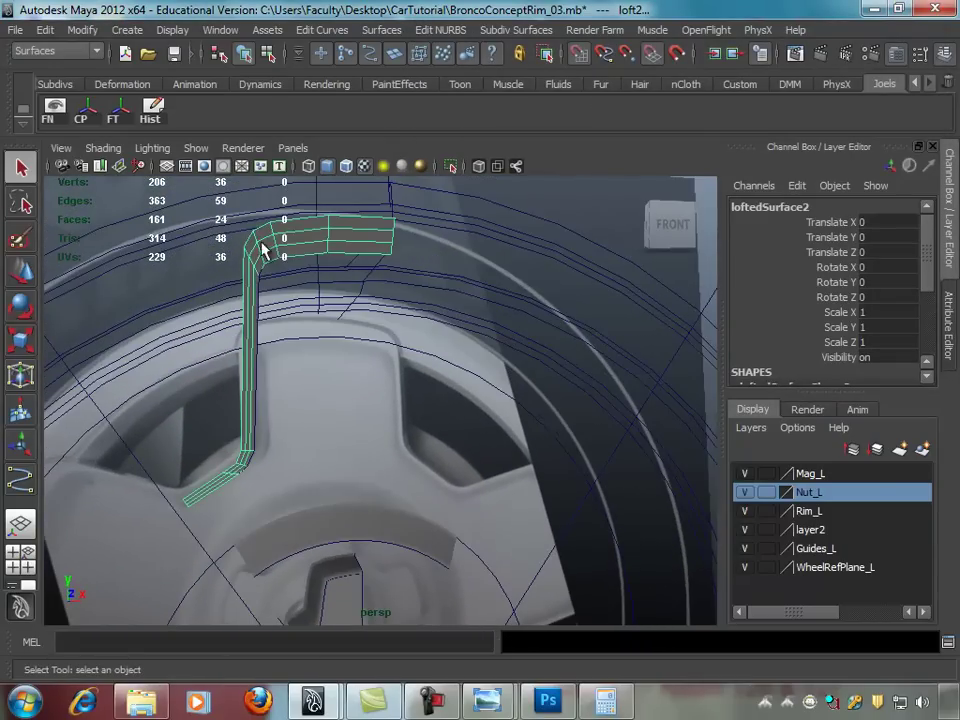
{"action": "mouse_move", "coordinate": [315, 257]}
{"action": "left_mouse_down", "text": "alt"}
{"action": "mouse_move", "coordinate": [306, 242]}
{"action": "mouse_move", "coordinate": [315, 259]}
{"action": "mouse_move", "coordinate": [225, 253]}
{"action": "mouse_move", "coordinate": [339, 306]}
{"action": "left_mouse_up", "text": "alt"}
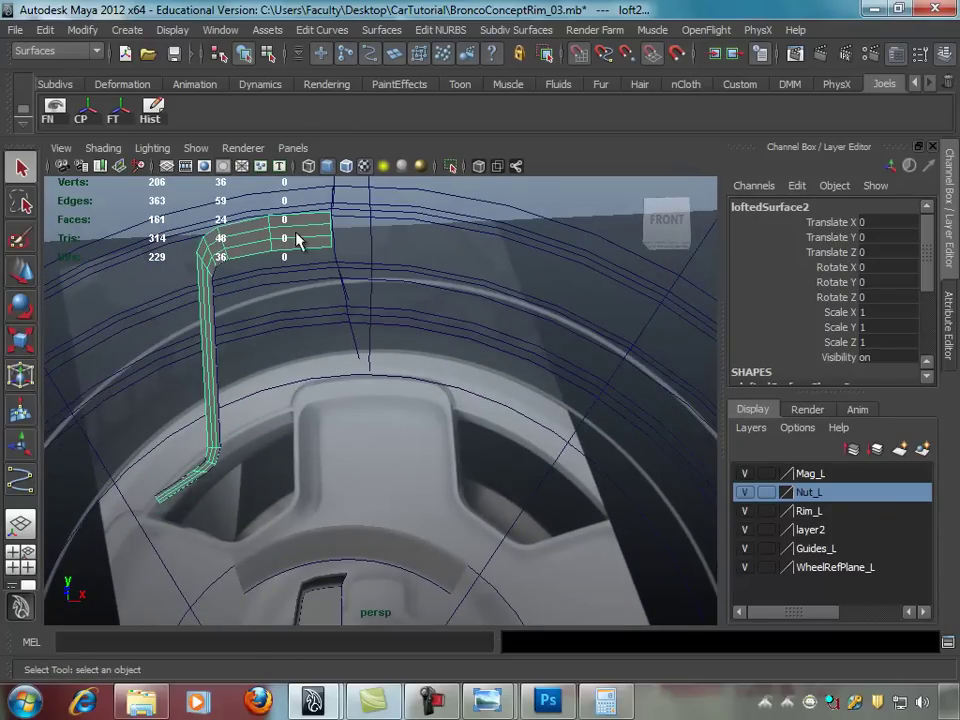
{"action": "left_click_drag", "start_coordinate": [330, 245], "coordinate": [336, 249], "text": "alt"}
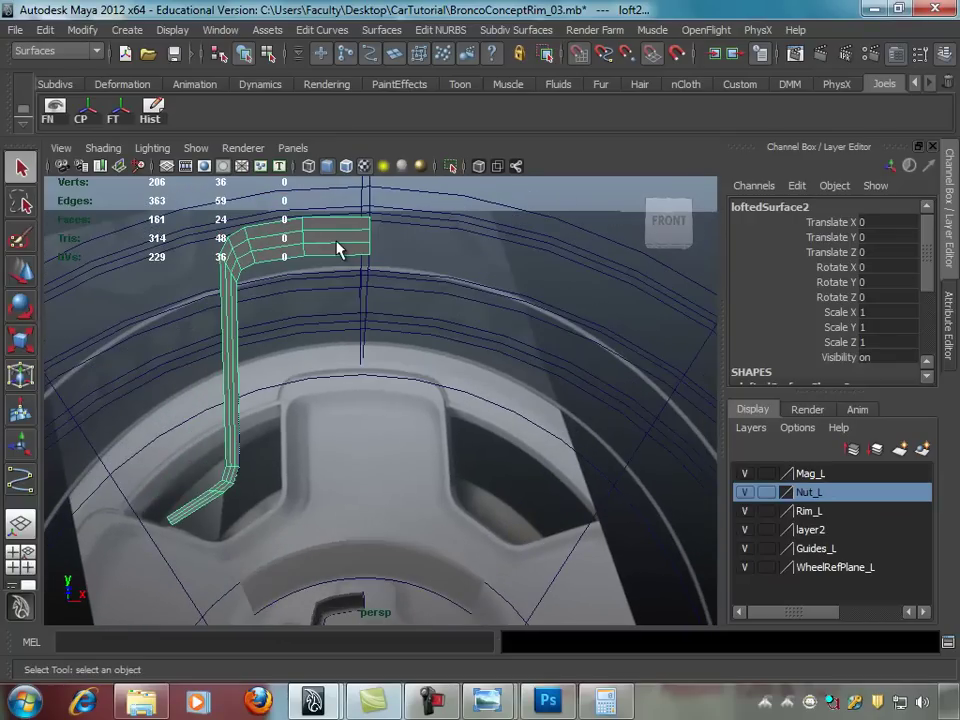
Step: Switch to edge mode and select the strip's whole border edge loop
{"action": "right_click", "coordinate": [337, 248]}
{"action": "left_click", "coordinate": [337, 199]}
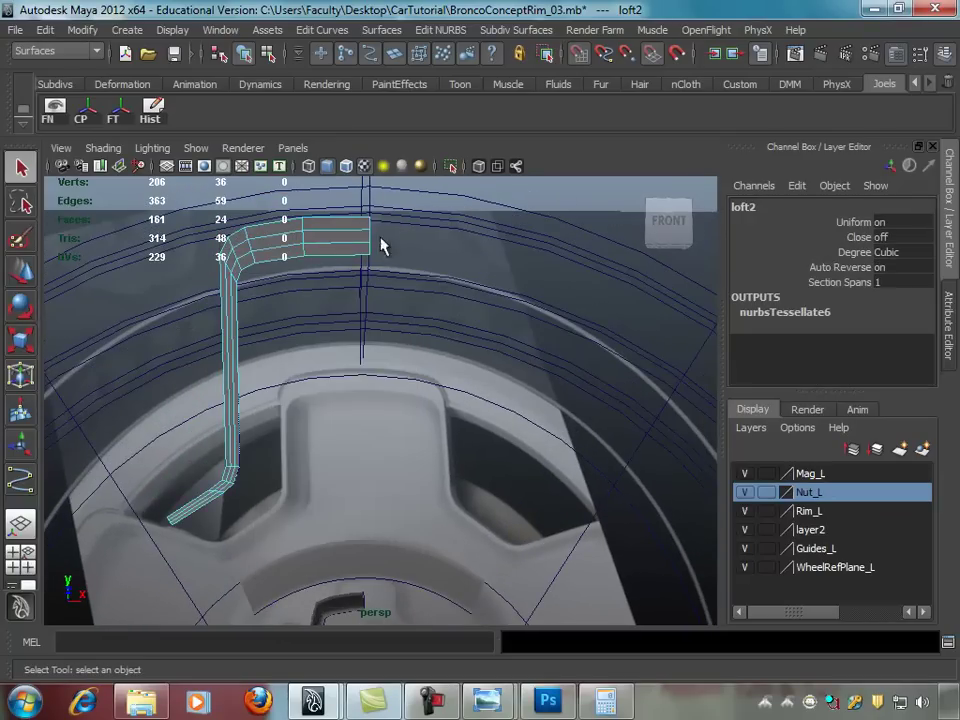
{"action": "left_click", "coordinate": [330, 261]}
{"action": "left_click", "coordinate": [248, 268]}
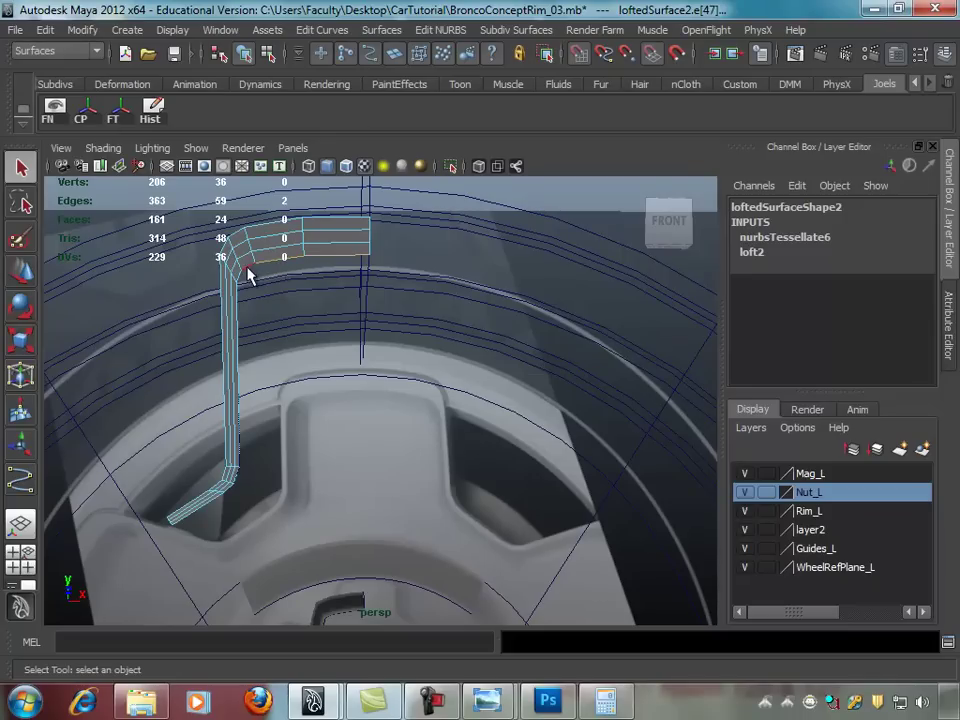
{"action": "left_click", "coordinate": [240, 274], "text": "shift"}
{"action": "left_click", "coordinate": [240, 300], "text": "shift"}
{"action": "left_click", "coordinate": [320, 262]}
{"action": "double_click", "coordinate": [300, 262]}
{"action": "mouse_move", "coordinate": [364, 304]}
{"action": "left_mouse_down", "text": "alt"}
{"action": "mouse_move", "coordinate": [273, 259]}
{"action": "mouse_move", "coordinate": [190, 196]}
{"action": "mouse_move", "coordinate": [358, 236]}
{"action": "mouse_move", "coordinate": [491, 293]}
{"action": "mouse_move", "coordinate": [505, 312]}
{"action": "left_mouse_up", "text": "alt"}
{"action": "mouse_move", "coordinate": [497, 296]}
{"action": "left_mouse_down", "text": "alt"}
{"action": "mouse_move", "coordinate": [330, 315]}
{"action": "mouse_move", "coordinate": [381, 279]}
{"action": "mouse_move", "coordinate": [328, 296]}
{"action": "mouse_move", "coordinate": [409, 287]}
{"action": "left_mouse_up", "text": "alt"}
{"action": "left_click", "coordinate": [388, 30]}
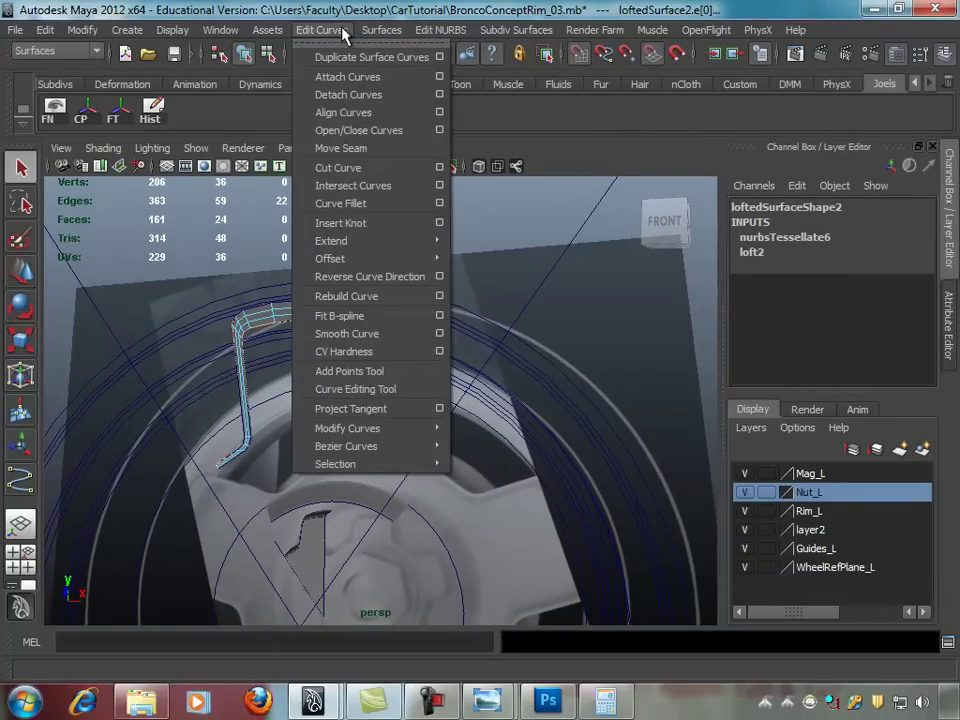
Step: Switch to the Polygons menu set and extrude the strip's border edge with Edit Mesh > Extrude
{"action": "left_click", "coordinate": [390, 110]}
{"action": "mouse_move", "coordinate": [395, 300]}
{"action": "left_mouse_down", "text": "alt"}
{"action": "mouse_move", "coordinate": [410, 352]}
{"action": "mouse_move", "coordinate": [422, 345]}
{"action": "left_mouse_up", "text": "alt"}
{"action": "key", "text": "ctrl+z"}
{"action": "left_click_drag", "start_coordinate": [439, 285], "coordinate": [340, 295], "text": "alt"}
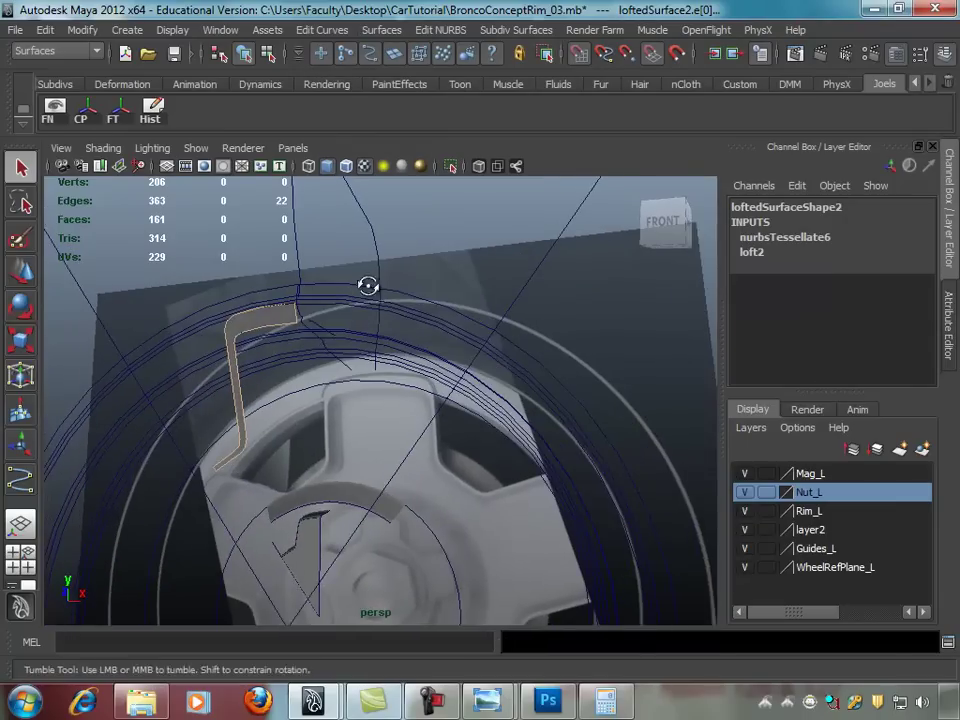
{"action": "left_click", "coordinate": [70, 48]}
{"action": "left_click", "coordinate": [47, 57]}
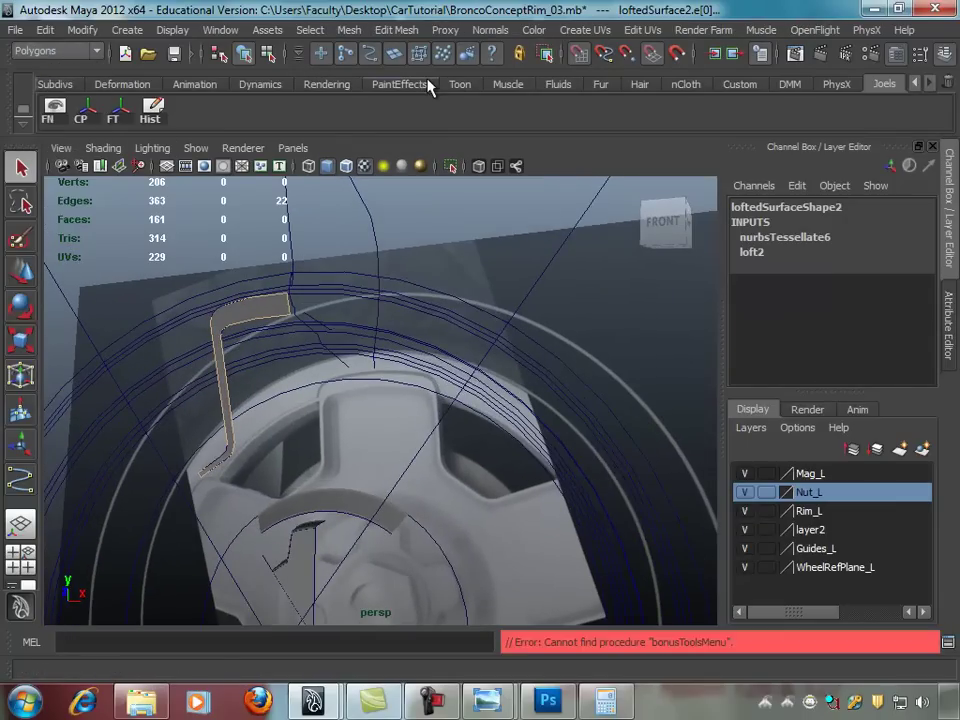
{"action": "left_click", "coordinate": [398, 30]}
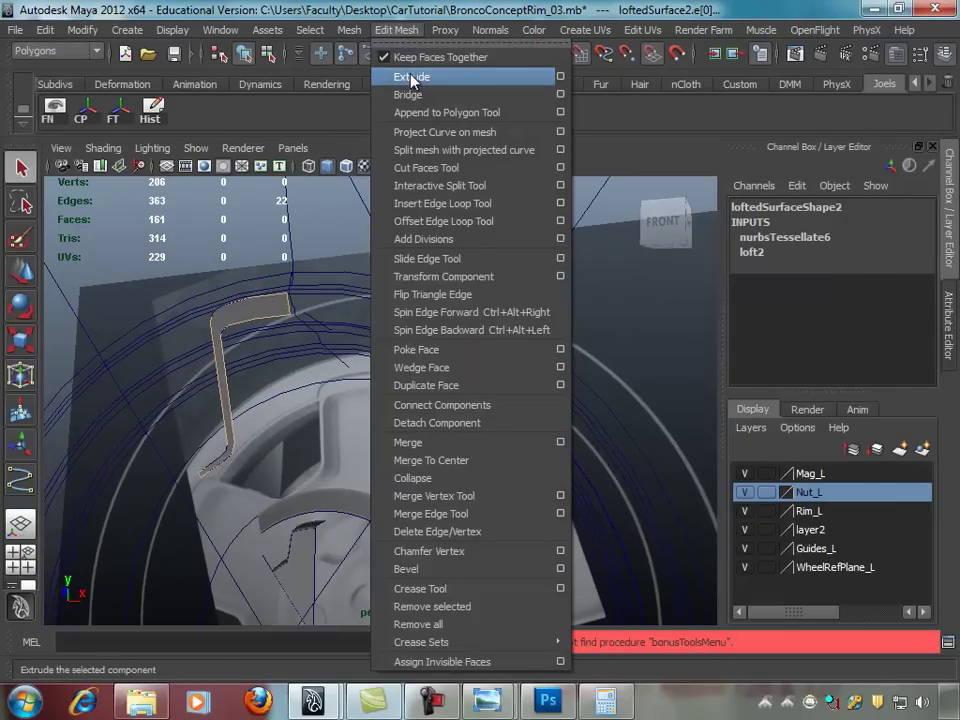
{"action": "left_click", "coordinate": [412, 80]}
{"action": "mouse_move", "coordinate": [420, 330]}
{"action": "left_mouse_down", "text": "alt"}
{"action": "mouse_move", "coordinate": [317, 360]}
{"action": "mouse_move", "coordinate": [441, 307]}
{"action": "left_mouse_up", "text": "alt"}
Step: In the wireframe side view, drag the extruded edge along Z to give the strip thickness
{"action": "key", "text": "space"}
{"action": "key", "text": "space"}
{"action": "scroll", "coordinate": [596, 437], "scroll_direction": "up", "scroll_amount": 2}
{"action": "scroll", "coordinate": [598, 424], "scroll_direction": "up", "scroll_amount": 2}
{"action": "scroll", "coordinate": [450, 400], "scroll_direction": "up", "scroll_amount": 2}
{"action": "scroll", "coordinate": [340, 388], "scroll_direction": "up", "scroll_amount": 1}
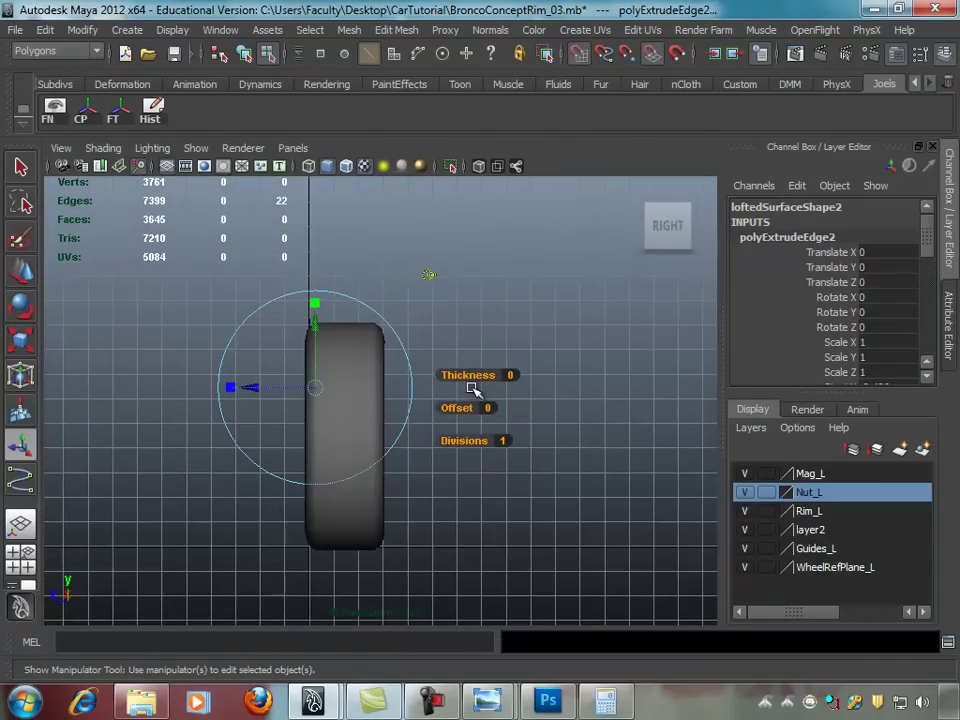
{"action": "key", "text": "4"}
{"action": "scroll", "coordinate": [396, 388], "scroll_direction": "up", "scroll_amount": 3}
{"action": "scroll", "coordinate": [497, 395], "scroll_direction": "up", "scroll_amount": 3}
{"action": "scroll", "coordinate": [497, 395], "scroll_direction": "down", "scroll_amount": 5}
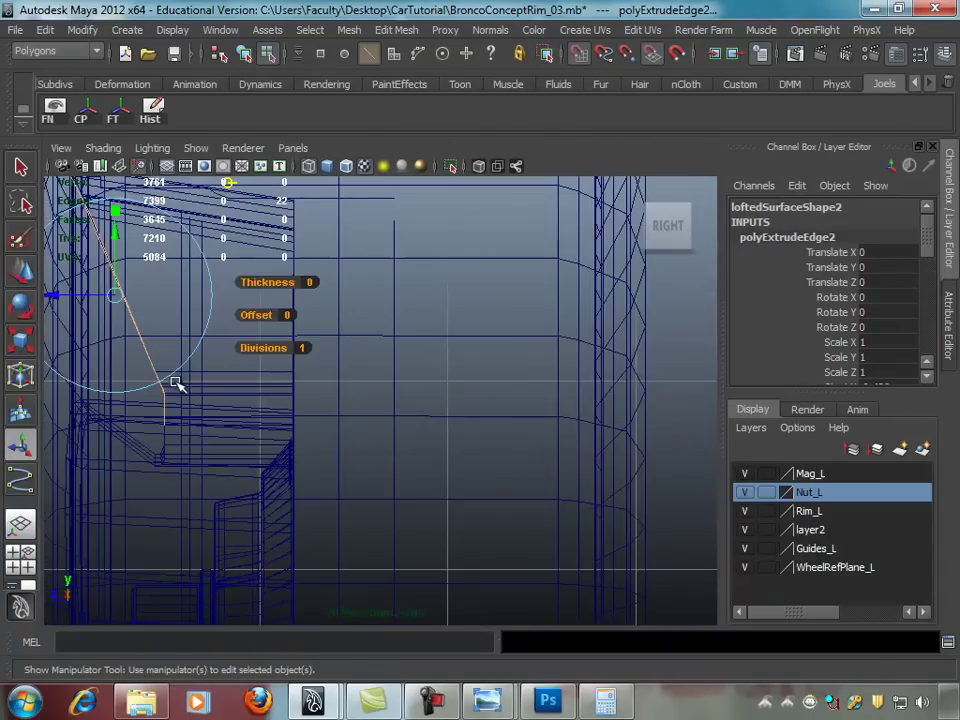
{"action": "scroll", "coordinate": [347, 340], "scroll_direction": "up", "scroll_amount": 2}
{"action": "left_click_drag", "start_coordinate": [232, 339], "coordinate": [324, 342]}
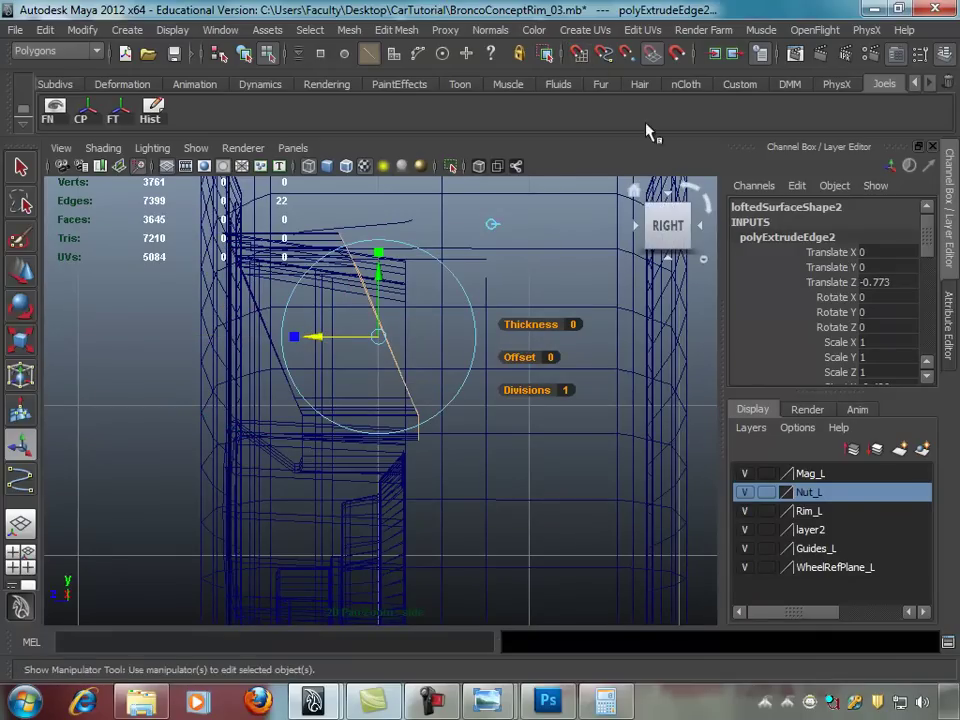
{"action": "left_click_drag", "start_coordinate": [330, 338], "coordinate": [316, 334]}
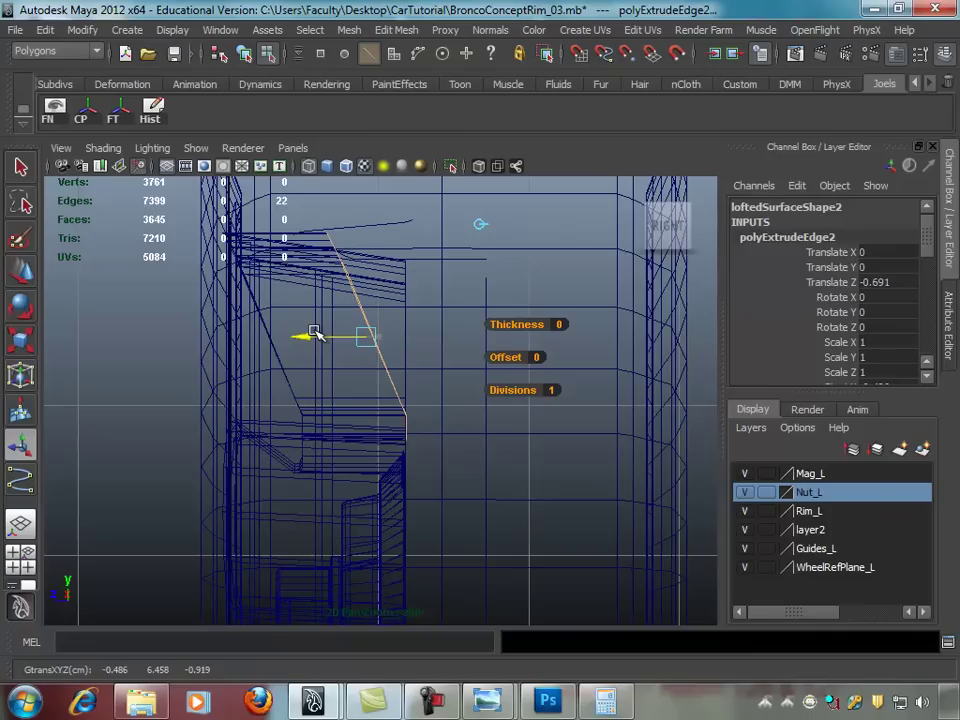
{"action": "mouse_move", "coordinate": [350, 318]}
{"action": "right_mouse_down"}
{"action": "mouse_move", "coordinate": [322, 281]}
{"action": "mouse_move", "coordinate": [350, 320]}
{"action": "right_mouse_up"}
{"action": "right_click", "coordinate": [385, 345]}
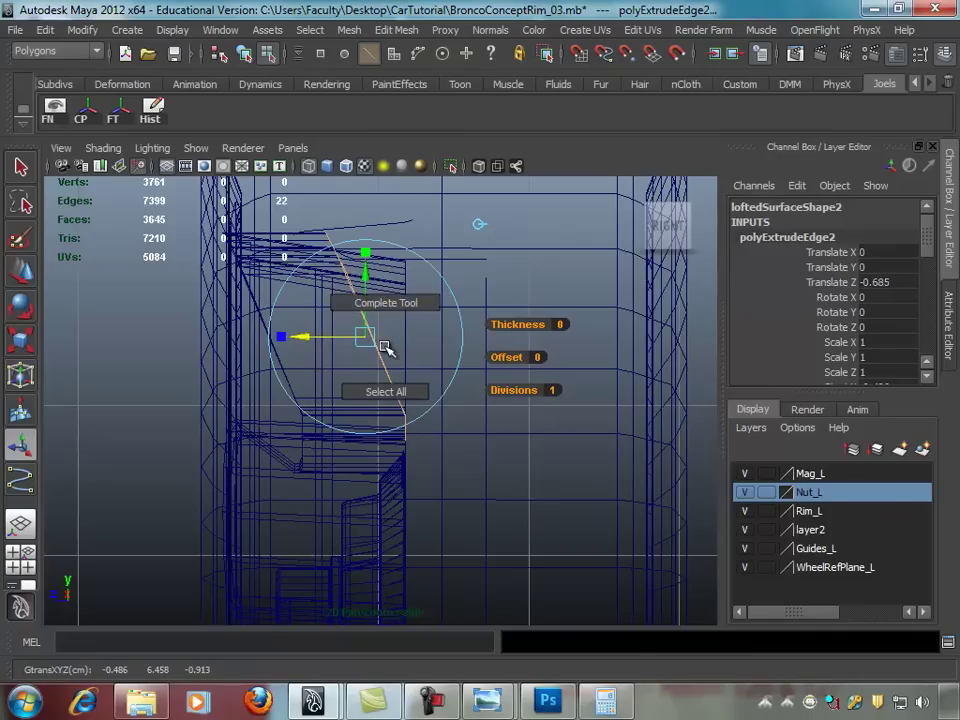
{"action": "left_click", "coordinate": [455, 375]}
Step: Scale the new edge vertices flat in X into a vertical line and shift them sideways
{"action": "right_click_drag", "start_coordinate": [376, 346], "coordinate": [322, 318]}
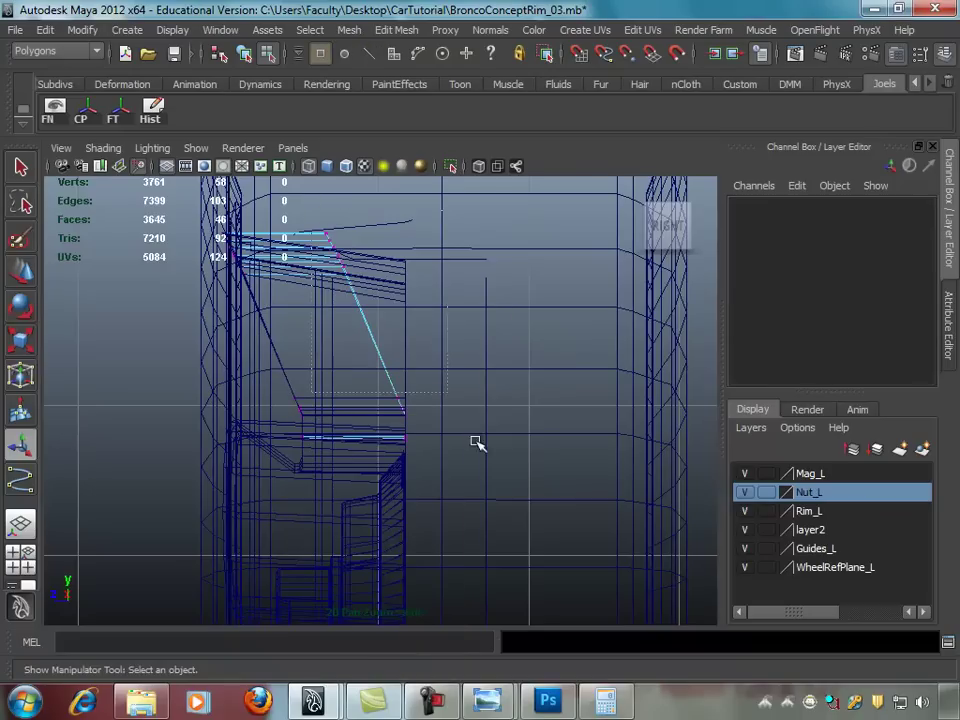
{"action": "left_click_drag", "start_coordinate": [312, 222], "coordinate": [418, 450]}
{"action": "right_click_drag", "start_coordinate": [417, 349], "coordinate": [417, 344], "text": "alt"}
{"action": "key", "text": "r"}
{"action": "left_click_drag", "start_coordinate": [417, 331], "coordinate": [329, 330]}
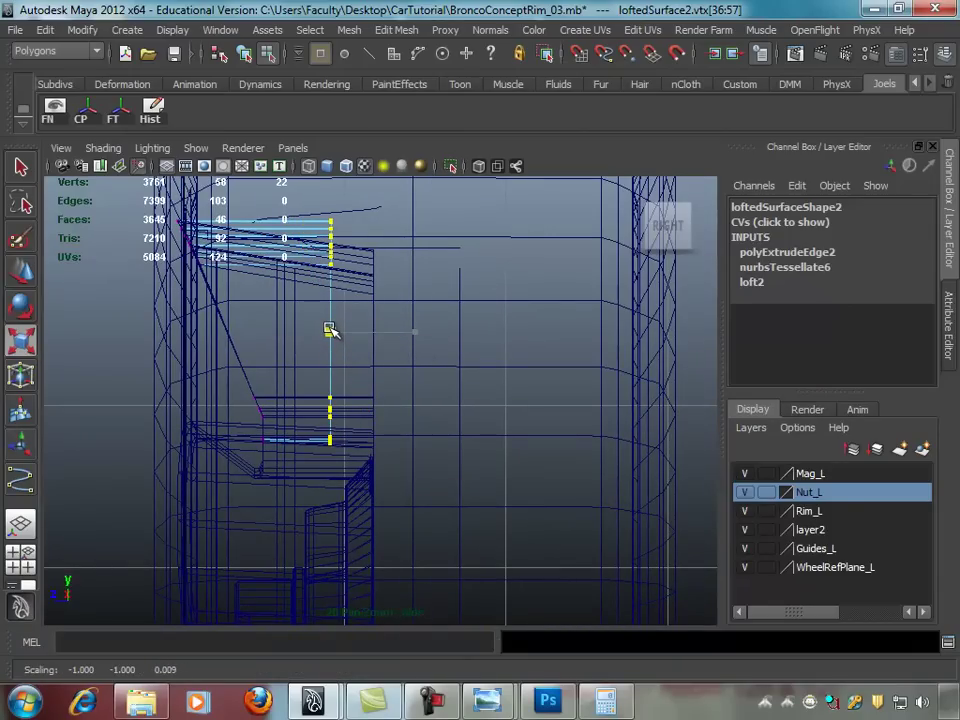
{"action": "key", "text": "w"}
{"action": "left_click_drag", "start_coordinate": [313, 335], "coordinate": [347, 333]}
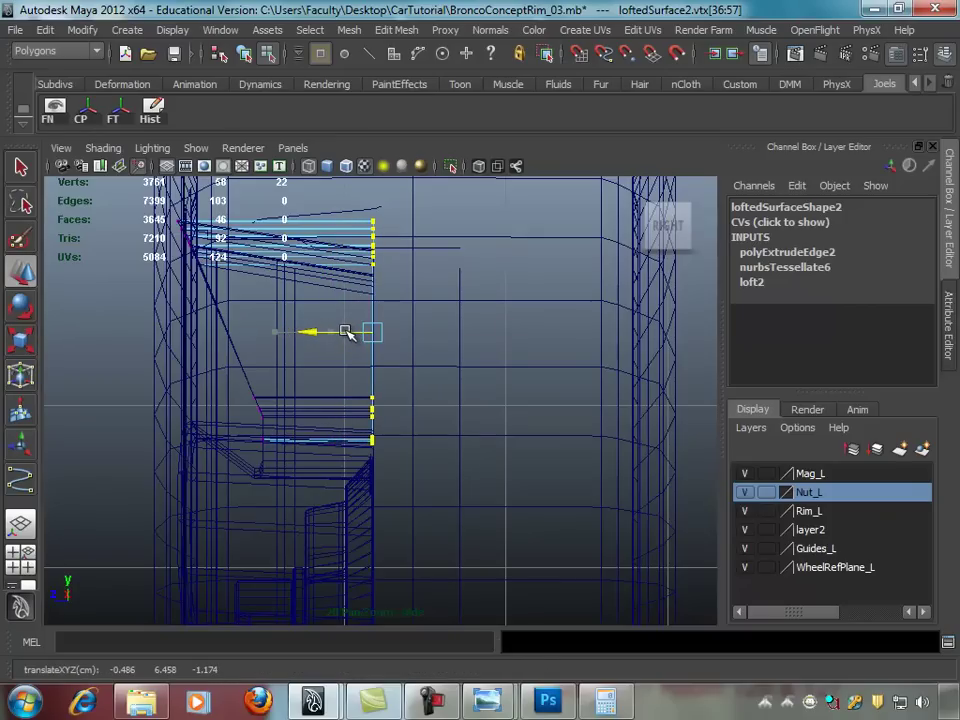
{"action": "key", "text": "space"}
{"action": "key", "text": "space"}
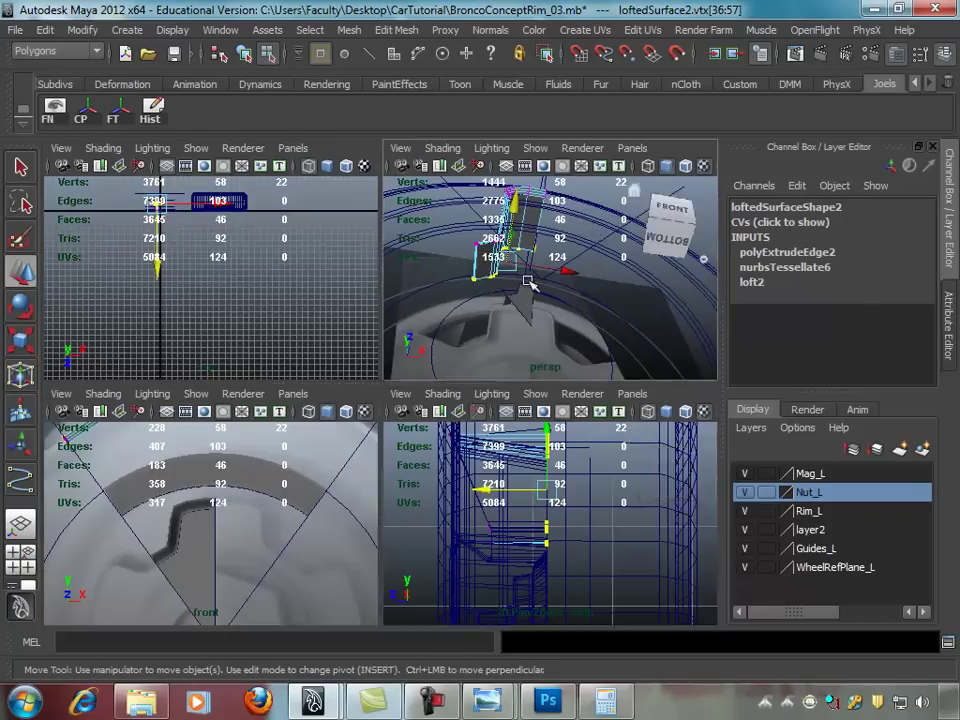
Step: Return to object mode and select the arc-shaped strip near the hub
{"action": "mouse_move", "coordinate": [506, 244]}
{"action": "left_mouse_down", "text": "alt"}
{"action": "mouse_move", "coordinate": [461, 289]}
{"action": "mouse_move", "coordinate": [448, 386]}
{"action": "mouse_move", "coordinate": [371, 514]}
{"action": "mouse_move", "coordinate": [343, 497]}
{"action": "mouse_move", "coordinate": [399, 399]}
{"action": "mouse_move", "coordinate": [399, 424]}
{"action": "mouse_move", "coordinate": [381, 416]}
{"action": "mouse_move", "coordinate": [393, 411]}
{"action": "left_mouse_up", "text": "alt"}
{"action": "scroll", "coordinate": [393, 411], "scroll_direction": "up", "scroll_amount": 3}
{"action": "left_click_drag", "start_coordinate": [461, 418], "coordinate": [457, 343], "text": "alt"}
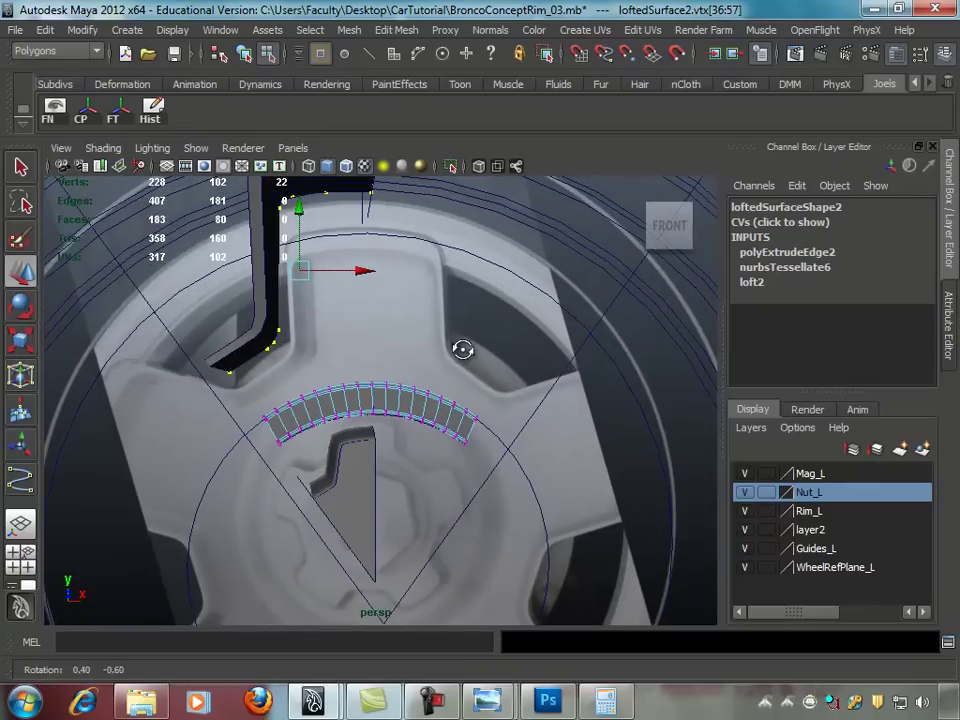
{"action": "scroll", "coordinate": [440, 390], "scroll_direction": "down", "scroll_amount": 1}
{"action": "left_click_drag", "start_coordinate": [440, 420], "coordinate": [439, 405], "text": "alt"}
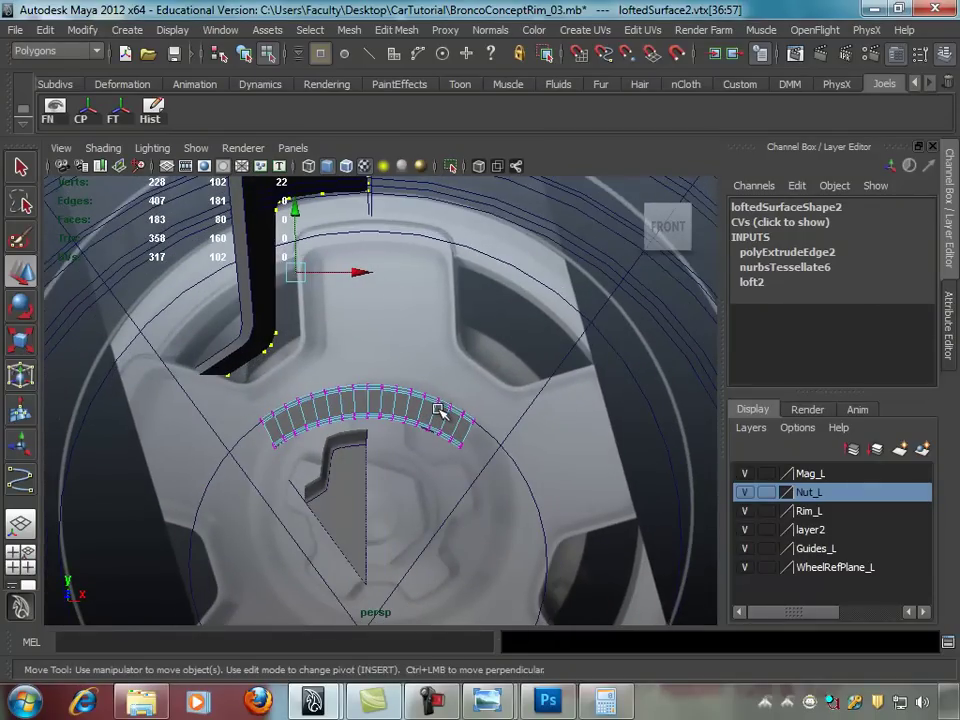
{"action": "key", "text": "F8"}
{"action": "left_click", "coordinate": [440, 392]}
{"action": "left_click", "coordinate": [419, 405]}
Step: Delete the right half of the arc strip's faces in Face mode
{"action": "mouse_move", "coordinate": [390, 403]}
{"action": "left_mouse_down", "text": "alt"}
{"action": "mouse_move", "coordinate": [414, 354]}
{"action": "mouse_move", "coordinate": [409, 396]}
{"action": "mouse_move", "coordinate": [390, 424]}
{"action": "left_mouse_up", "text": "alt"}
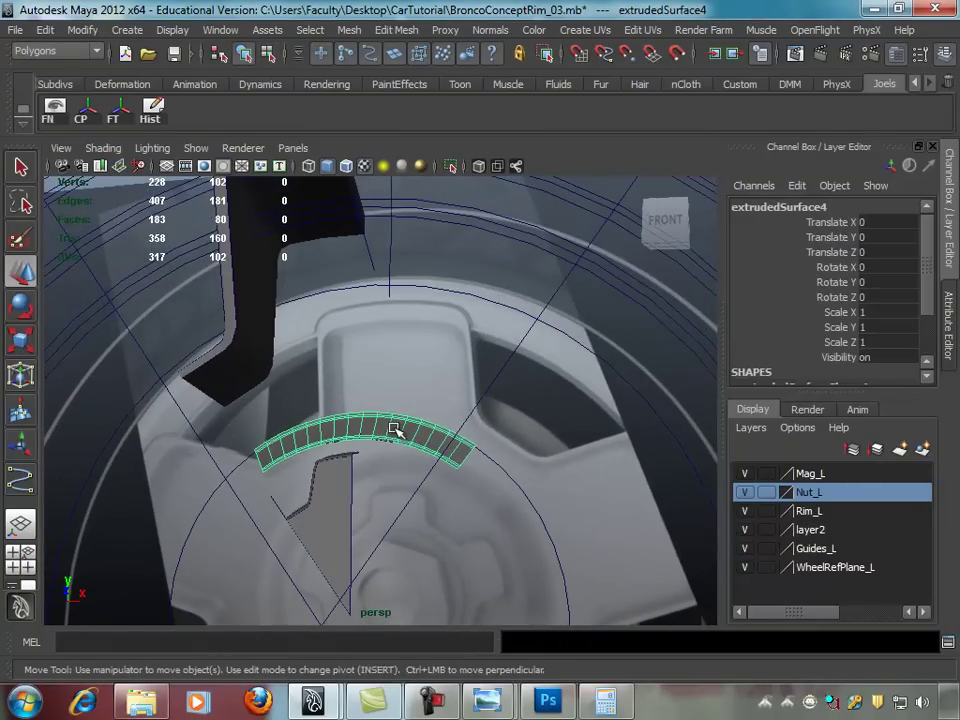
{"action": "right_click", "coordinate": [395, 429]}
{"action": "left_click", "coordinate": [393, 406]}
{"action": "left_click_drag", "start_coordinate": [401, 422], "coordinate": [377, 406], "text": "alt"}
{"action": "left_click_drag", "start_coordinate": [595, 548], "coordinate": [589, 538]}
{"action": "key", "text": "Delete"}
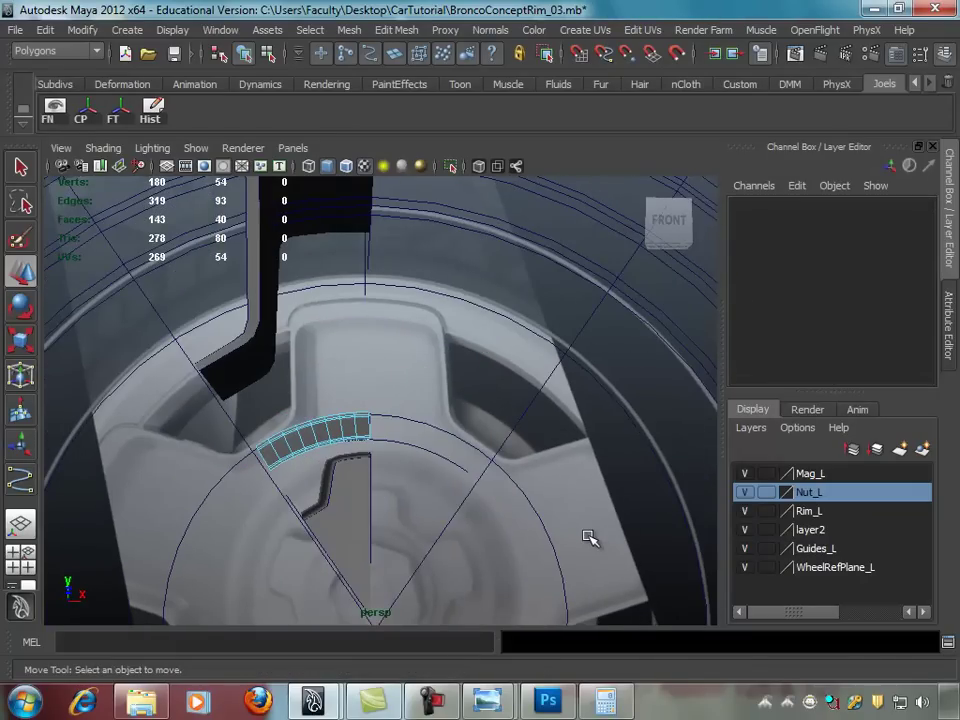
Step: Select the lofted spoke strip and switch it to face selection
{"action": "mouse_move", "coordinate": [283, 337]}
{"action": "left_mouse_down", "text": "alt"}
{"action": "mouse_move", "coordinate": [261, 354]}
{"action": "mouse_move", "coordinate": [272, 375]}
{"action": "mouse_move", "coordinate": [247, 364]}
{"action": "mouse_move", "coordinate": [321, 368]}
{"action": "mouse_move", "coordinate": [306, 317]}
{"action": "left_mouse_up", "text": "alt"}
{"action": "left_click", "coordinate": [257, 381]}
{"action": "right_click", "coordinate": [306, 313]}
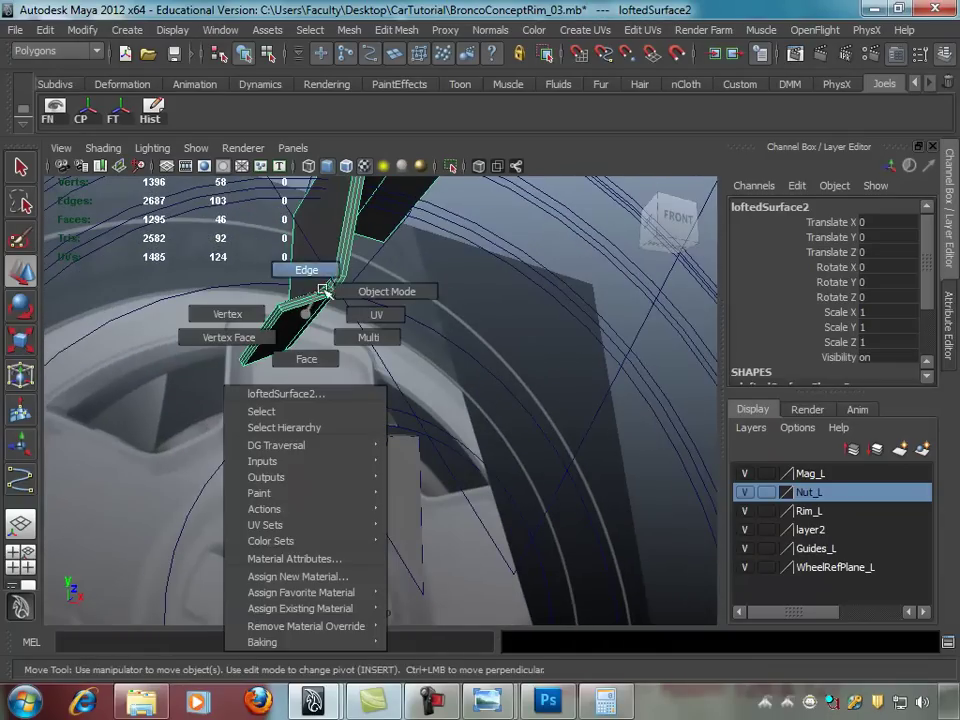
{"action": "left_click", "coordinate": [308, 355]}
{"action": "right_click_drag", "start_coordinate": [283, 364], "coordinate": [437, 384], "text": "alt"}
{"action": "mouse_move", "coordinate": [437, 384]}
{"action": "left_mouse_down", "text": "alt"}
{"action": "mouse_move", "coordinate": [305, 341]}
{"action": "mouse_move", "coordinate": [347, 299]}
{"action": "left_mouse_up", "text": "alt"}
{"action": "key", "text": "q"}
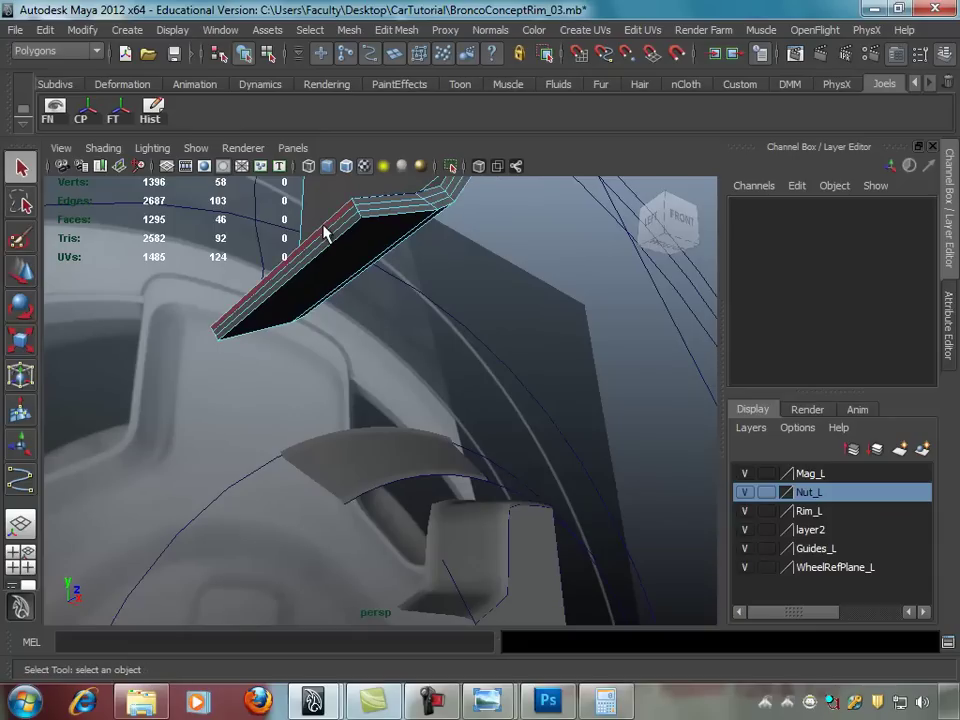
Step: Work on the thin face strip along the spoke's edge
{"action": "left_click", "coordinate": [328, 232]}
{"action": "left_click", "coordinate": [336, 236], "text": "shift"}
{"action": "left_click", "coordinate": [340, 238], "text": "shift"}
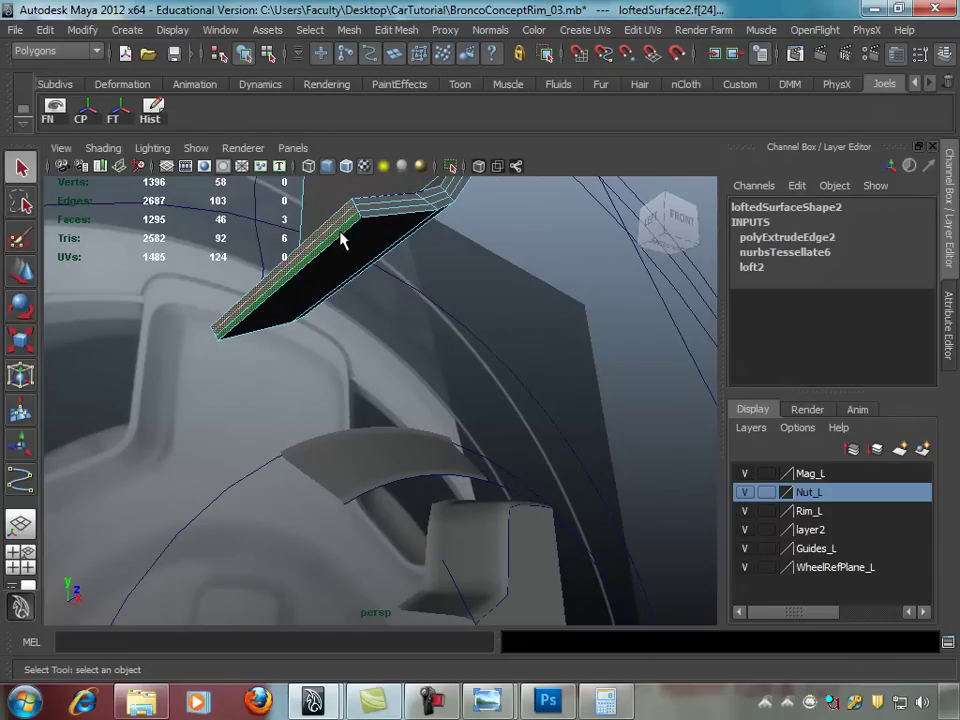
{"action": "scroll", "coordinate": [540, 317], "scroll_direction": "up", "scroll_amount": 5}
{"action": "scroll", "coordinate": [418, 272], "scroll_direction": "up", "scroll_amount": 3}
{"action": "mouse_move", "coordinate": [410, 307]}
{"action": "left_mouse_down", "text": "alt"}
{"action": "mouse_move", "coordinate": [321, 289]}
{"action": "mouse_move", "coordinate": [396, 396]}
{"action": "mouse_move", "coordinate": [378, 284]}
{"action": "left_mouse_up", "text": "alt"}
{"action": "left_click", "coordinate": [369, 285]}
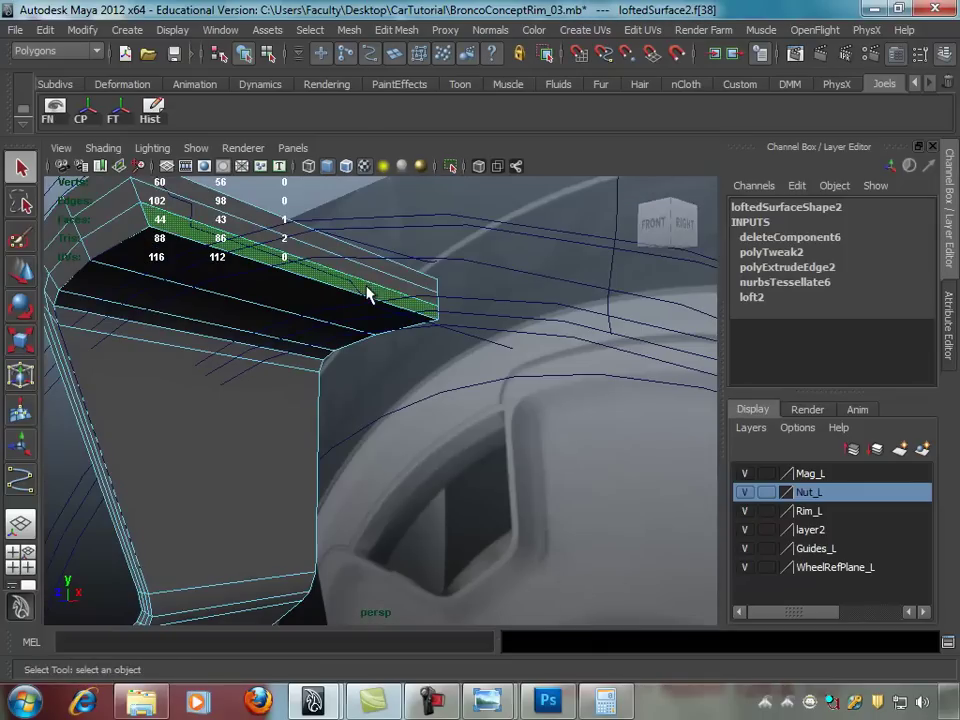
{"action": "left_click", "coordinate": [374, 266], "text": "ctrl"}
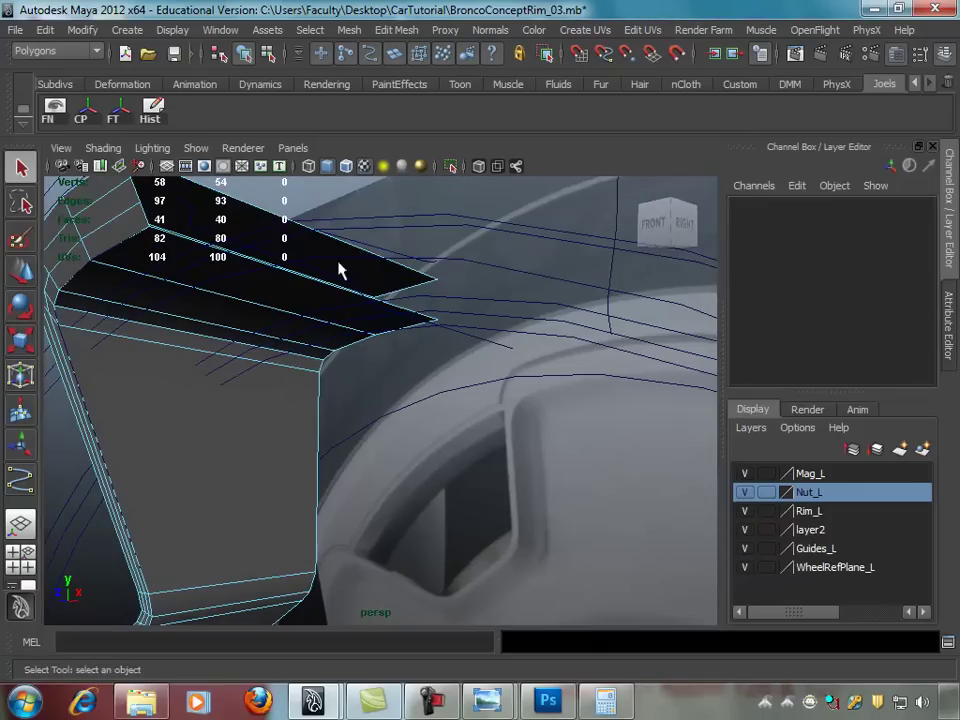
{"action": "mouse_move", "coordinate": [368, 291]}
{"action": "left_mouse_down", "text": "alt"}
{"action": "mouse_move", "coordinate": [403, 313]}
{"action": "mouse_move", "coordinate": [381, 306]}
{"action": "mouse_move", "coordinate": [622, 346]}
{"action": "mouse_move", "coordinate": [407, 321]}
{"action": "left_mouse_up", "text": "alt"}
{"action": "scroll", "coordinate": [399, 332], "scroll_direction": "up", "scroll_amount": 2}
{"action": "mouse_move", "coordinate": [484, 326]}
{"action": "left_mouse_down", "text": "alt"}
{"action": "mouse_move", "coordinate": [391, 301]}
{"action": "mouse_move", "coordinate": [422, 321]}
{"action": "mouse_move", "coordinate": [399, 309]}
{"action": "mouse_move", "coordinate": [407, 315]}
{"action": "mouse_move", "coordinate": [400, 330]}
{"action": "left_mouse_up", "text": "alt"}
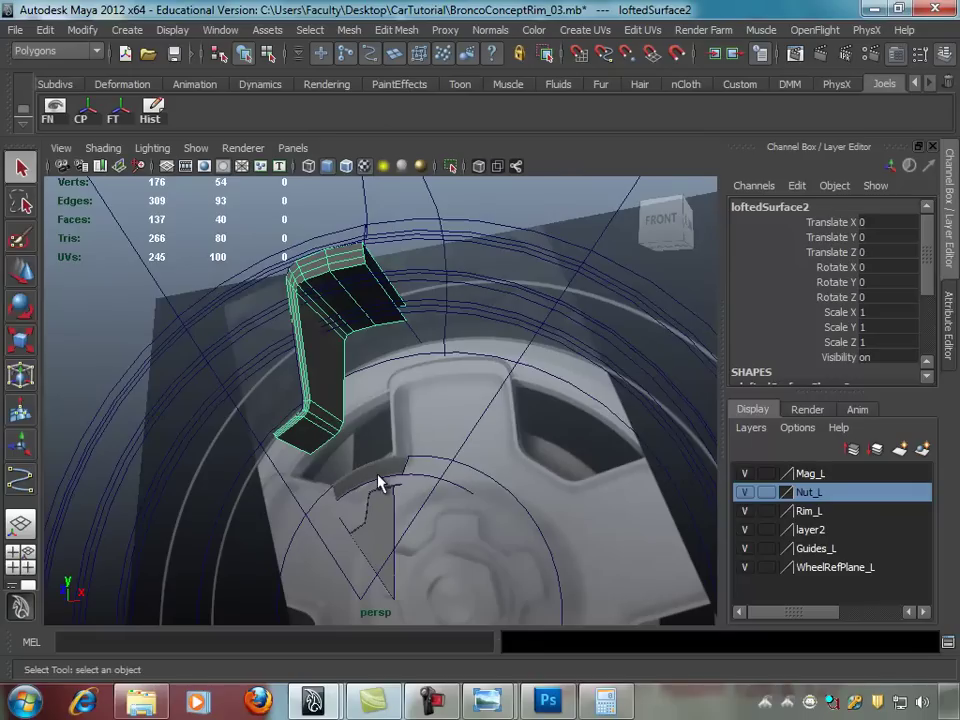
Step: Display face normals on the fan-shaped surface near the hub
{"action": "left_click", "coordinate": [383, 503]}
{"action": "left_click_drag", "start_coordinate": [386, 515], "coordinate": [395, 480], "text": "alt"}
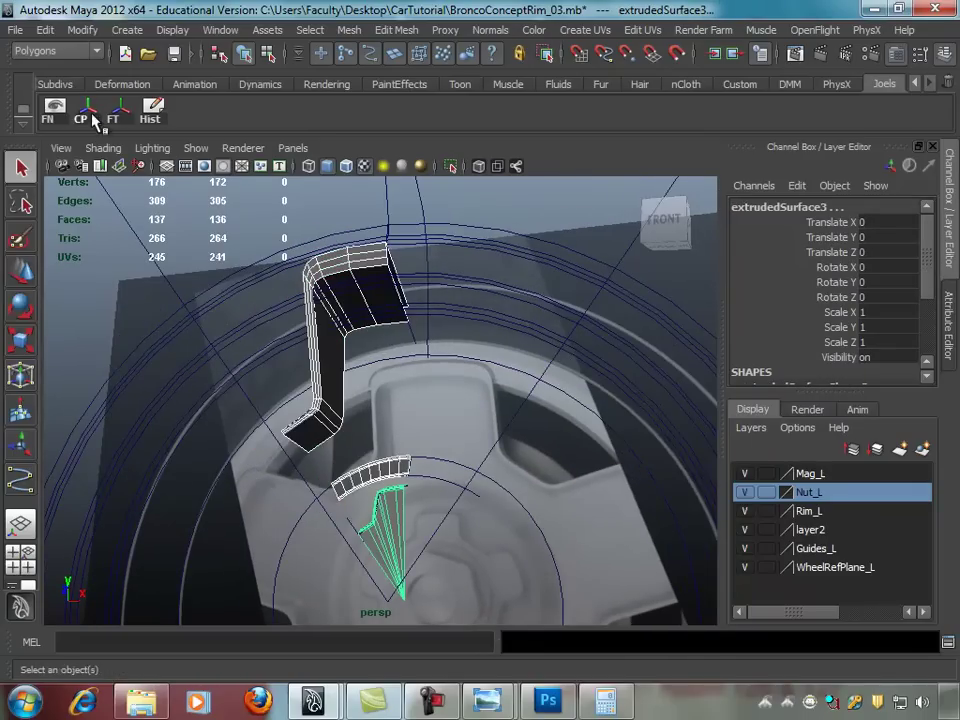
{"action": "left_click", "coordinate": [55, 108]}
{"action": "left_click_drag", "start_coordinate": [476, 332], "coordinate": [444, 326], "text": "alt"}
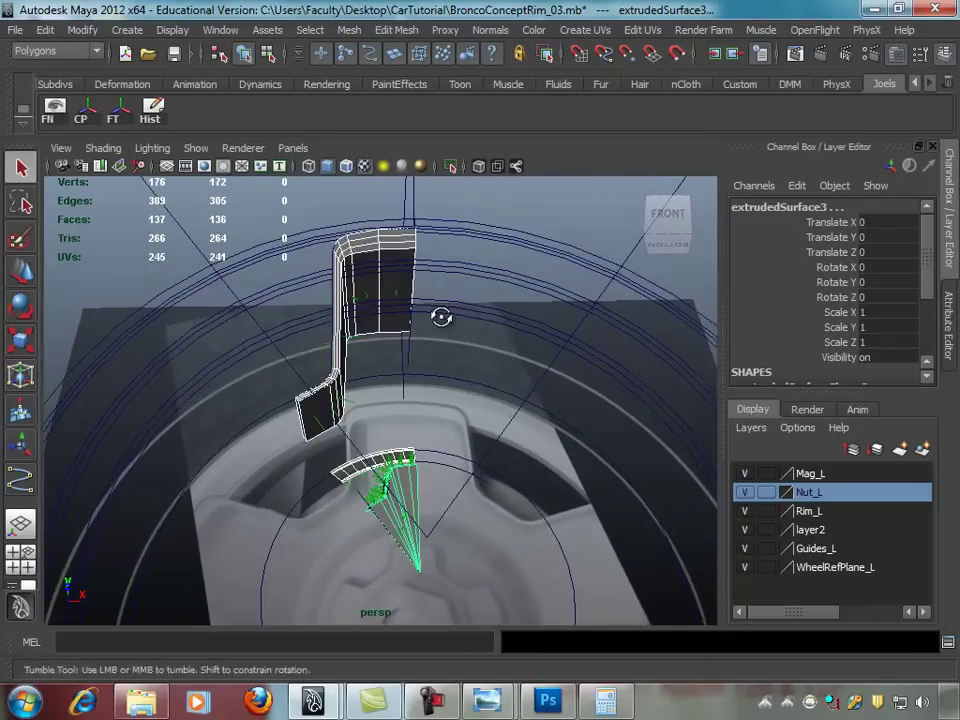
{"action": "middle_click_drag", "start_coordinate": [444, 326], "coordinate": [497, 343], "text": "alt"}
{"action": "right_click_drag", "start_coordinate": [497, 343], "coordinate": [538, 293], "text": "alt"}
{"action": "mouse_move", "coordinate": [538, 293]}
{"action": "left_mouse_down", "text": "alt"}
{"action": "mouse_move", "coordinate": [570, 345]}
{"action": "mouse_move", "coordinate": [493, 390]}
{"action": "left_mouse_up", "text": "alt"}
Step: Select the lofted spoke strip and bring up the Normals menu
{"action": "left_click_drag", "start_coordinate": [407, 514], "coordinate": [332, 503], "text": "alt"}
{"action": "left_click", "coordinate": [332, 503]}
{"action": "left_click", "coordinate": [212, 304], "text": "shift"}
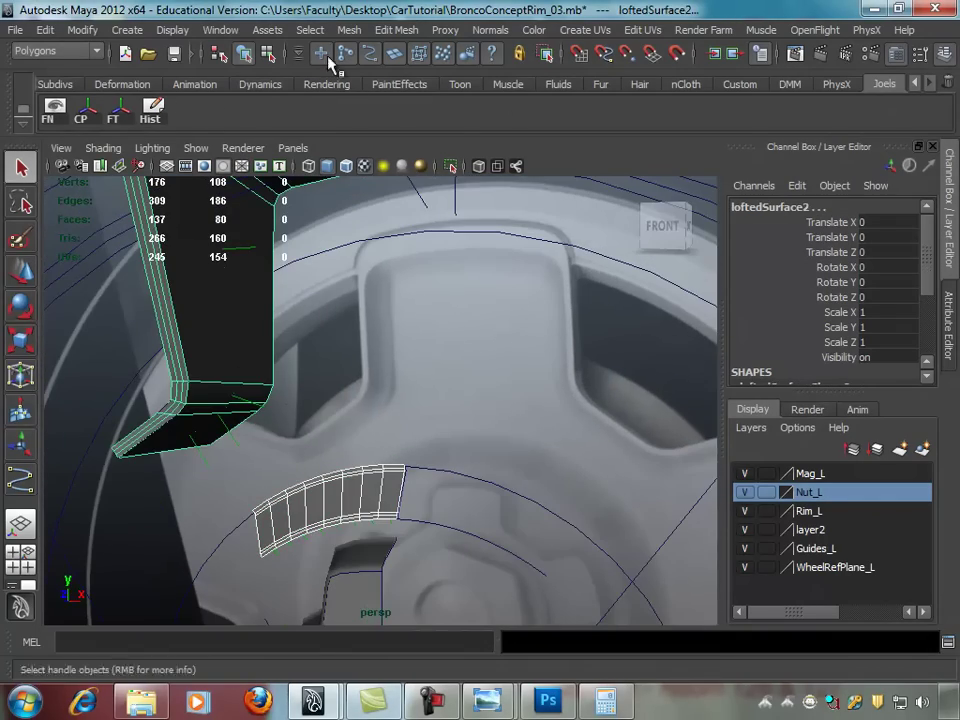
{"action": "left_click", "coordinate": [488, 30]}
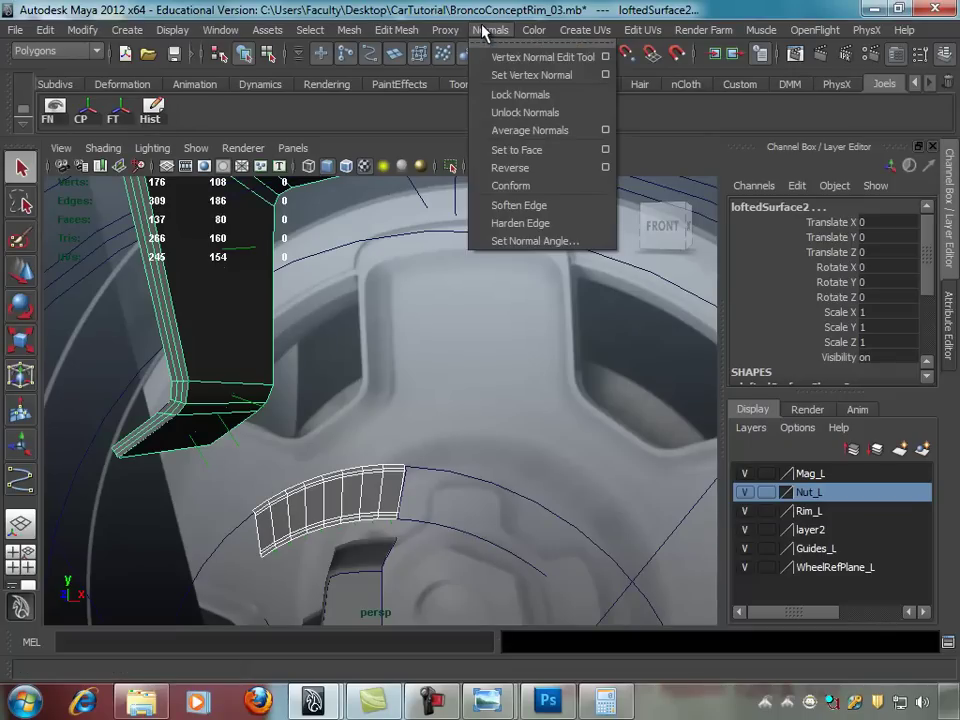
Step: Reverse the normals of the selected lofted rim surfaces and orbit to check their shading
{"action": "left_click", "coordinate": [519, 172]}
{"action": "mouse_move", "coordinate": [480, 470]}
{"action": "left_mouse_down", "text": "alt"}
{"action": "mouse_move", "coordinate": [560, 466]}
{"action": "mouse_move", "coordinate": [396, 436]}
{"action": "left_mouse_up", "text": "alt"}
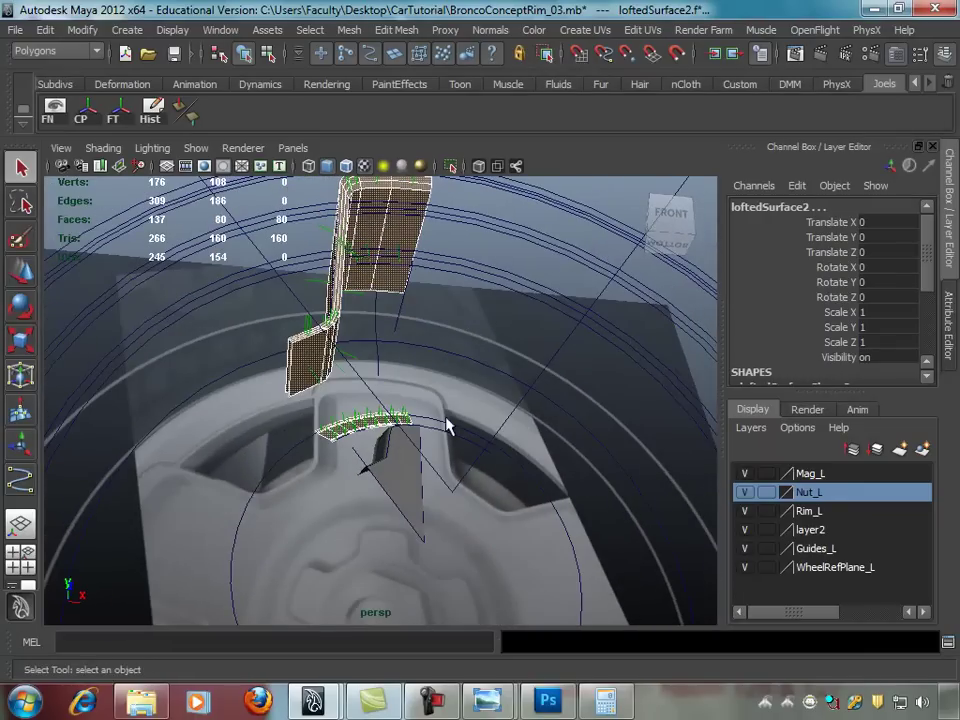
{"action": "left_click_drag", "start_coordinate": [497, 304], "coordinate": [411, 480], "text": "alt"}
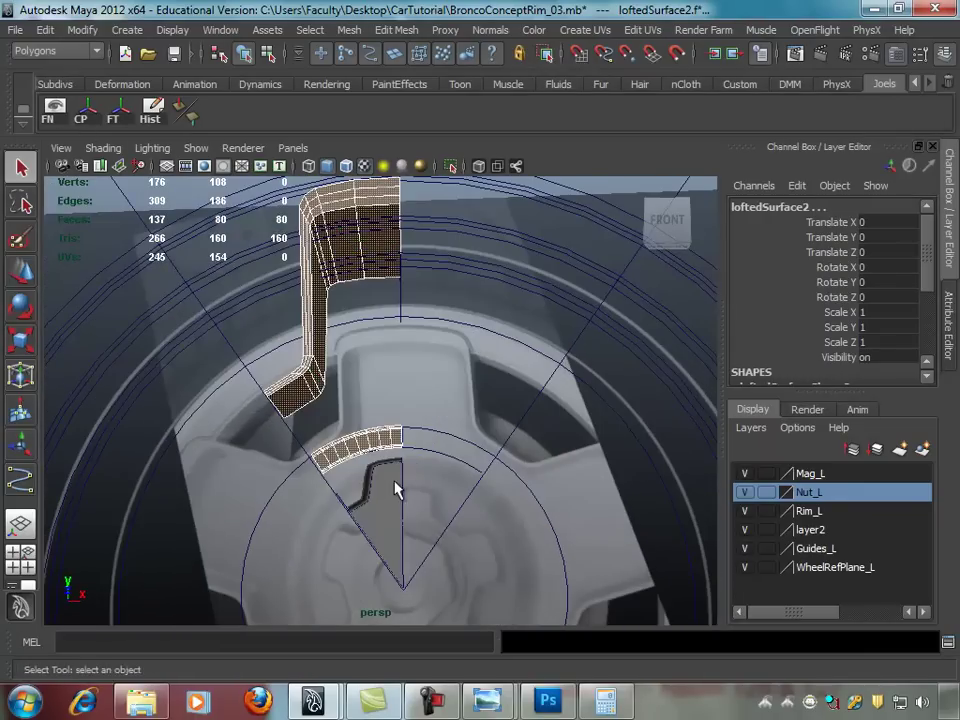
Step: Inspect the nut surface and the bent rim-lip surface from other angles
{"action": "left_click", "coordinate": [411, 480]}
{"action": "left_click_drag", "start_coordinate": [476, 471], "coordinate": [420, 440], "text": "alt"}
{"action": "mouse_move", "coordinate": [471, 240]}
{"action": "left_mouse_down", "text": "alt"}
{"action": "mouse_move", "coordinate": [293, 236]}
{"action": "mouse_move", "coordinate": [393, 300]}
{"action": "mouse_move", "coordinate": [523, 258]}
{"action": "mouse_move", "coordinate": [461, 352]}
{"action": "left_mouse_up", "text": "alt"}
{"action": "left_click", "coordinate": [293, 236]}
{"action": "left_click", "coordinate": [333, 388]}
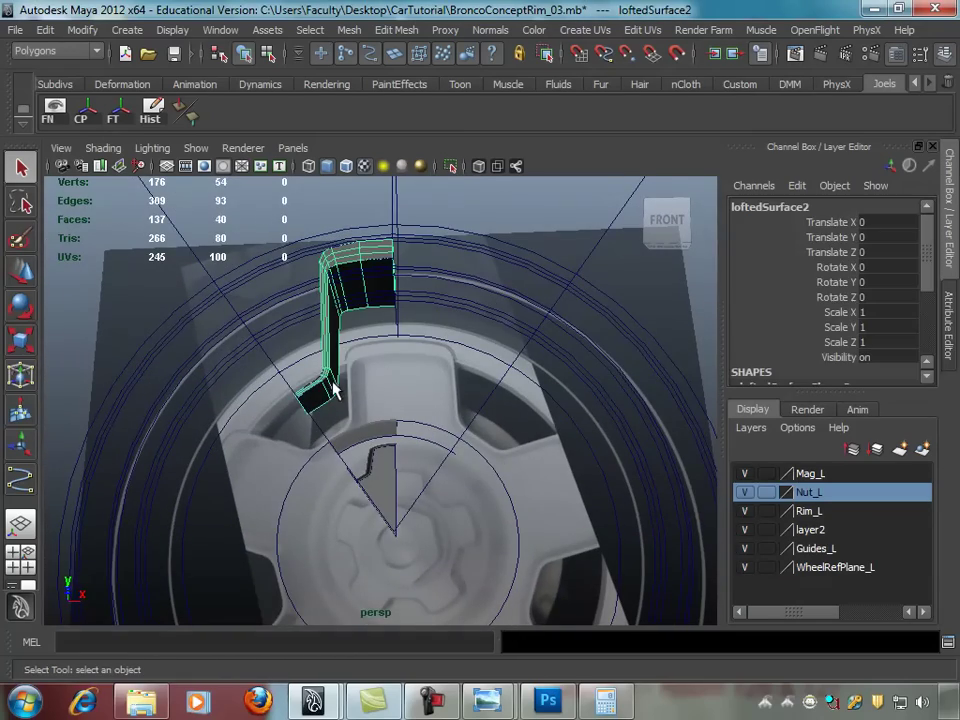
{"action": "right_click_drag", "start_coordinate": [332, 375], "coordinate": [407, 343]}
Step: Maximise the front view, zoom in on the nut, and select the curved band surface
{"action": "key", "text": "space"}
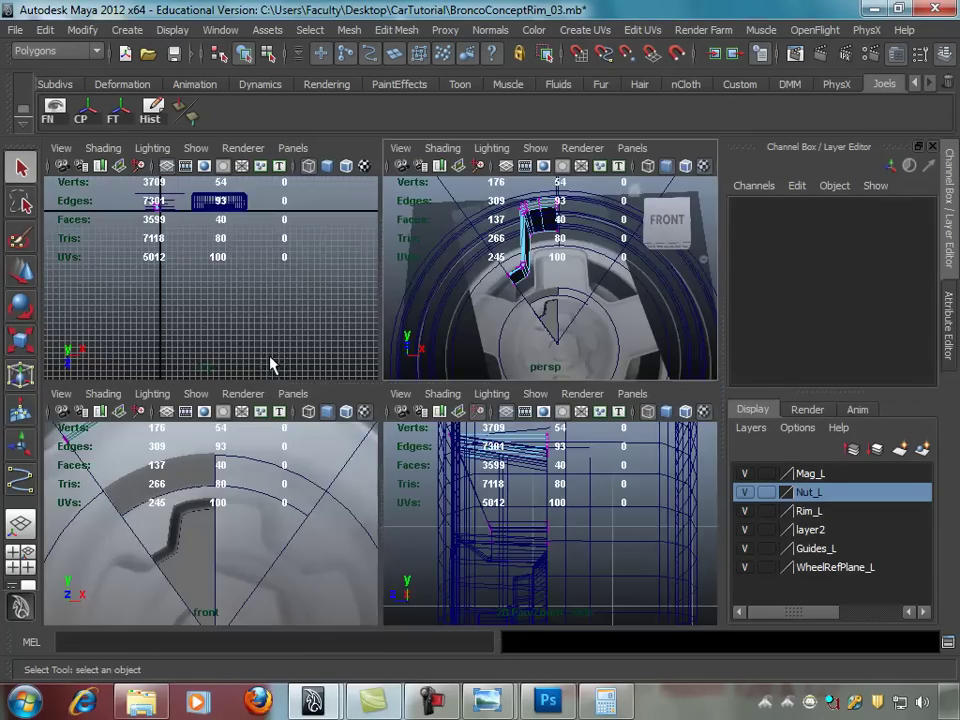
{"action": "key", "text": "space"}
{"action": "scroll", "coordinate": [184, 370], "scroll_direction": "up", "scroll_amount": 3}
{"action": "mouse_move", "coordinate": [184, 353]}
{"action": "middle_mouse_down", "text": "alt"}
{"action": "mouse_move", "coordinate": [441, 380]}
{"action": "mouse_move", "coordinate": [544, 407]}
{"action": "middle_mouse_up", "text": "alt"}
{"action": "left_click_drag", "start_coordinate": [349, 399], "coordinate": [180, 358], "text": "alt"}
{"action": "scroll", "coordinate": [266, 425], "scroll_direction": "up", "scroll_amount": 2}
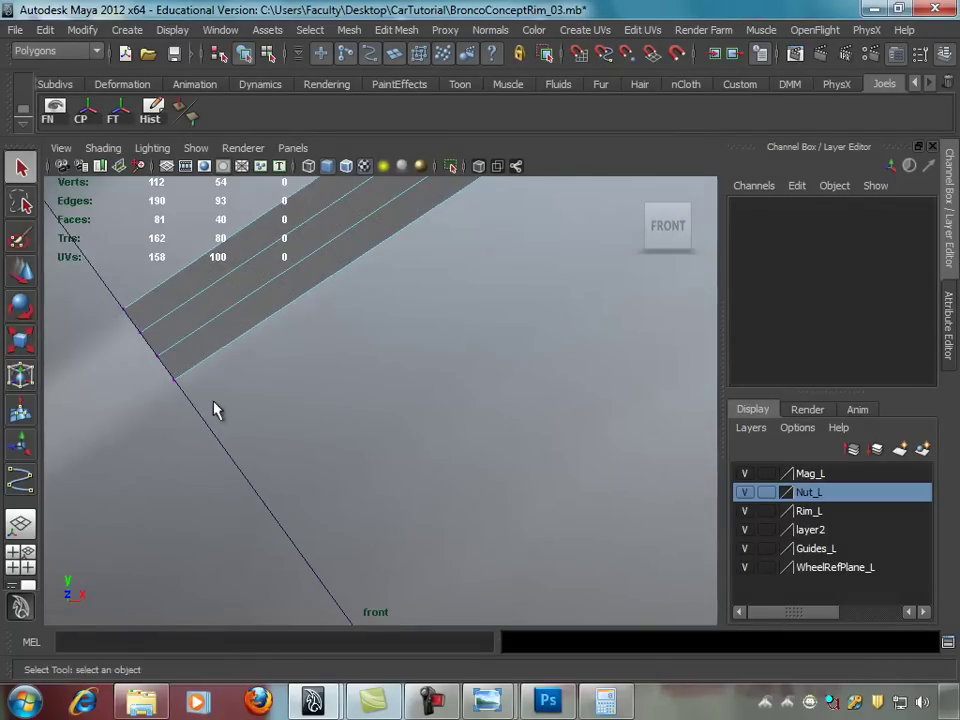
{"action": "middle_click_drag", "start_coordinate": [263, 418], "coordinate": [346, 394], "text": "alt"}
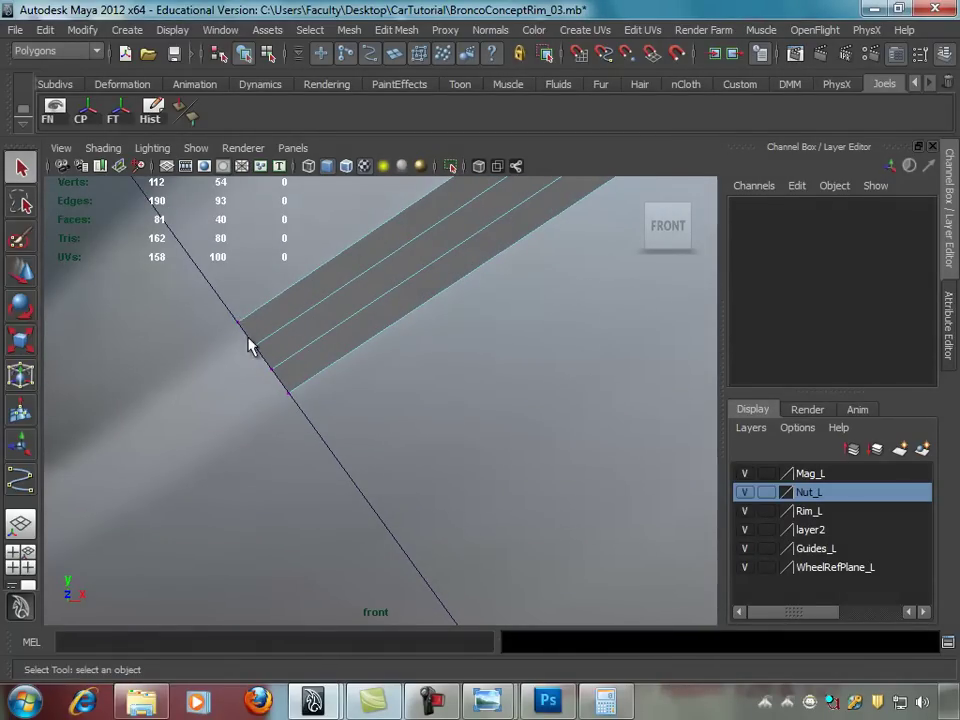
{"action": "scroll", "coordinate": [485, 408], "scroll_direction": "down", "scroll_amount": 3}
{"action": "middle_click_drag", "start_coordinate": [480, 407], "coordinate": [339, 289], "text": "alt"}
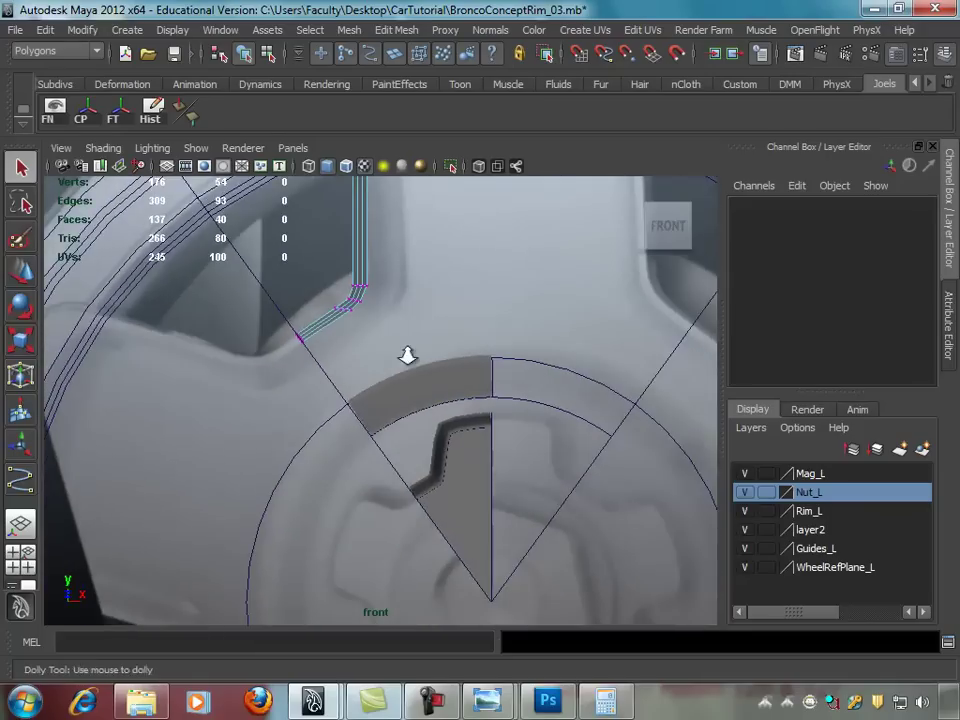
{"action": "scroll", "coordinate": [394, 435], "scroll_direction": "up", "scroll_amount": 2}
{"action": "mouse_move", "coordinate": [394, 435]}
{"action": "middle_mouse_down", "text": "alt"}
{"action": "mouse_move", "coordinate": [628, 404]}
{"action": "mouse_move", "coordinate": [645, 334]}
{"action": "middle_mouse_up", "text": "alt"}
{"action": "left_click", "coordinate": [358, 332]}
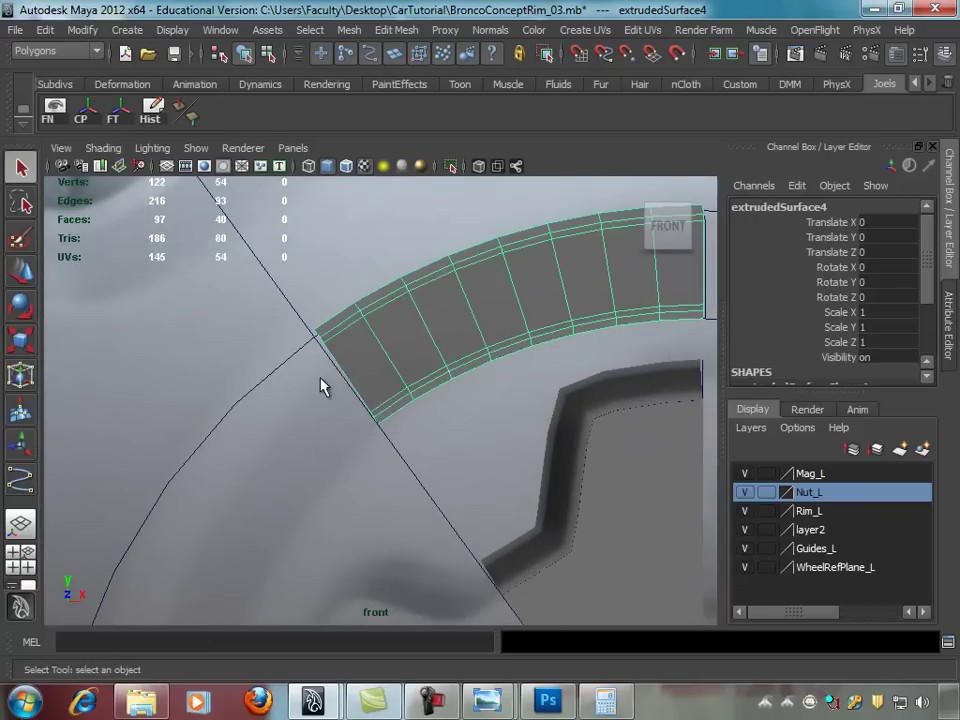
Step: Move the band's corner vertex onto the diagonal guide line
{"action": "middle_click_drag", "start_coordinate": [321, 386], "coordinate": [401, 364], "text": "alt"}
{"action": "scroll", "coordinate": [429, 347], "scroll_direction": "up", "scroll_amount": 3}
{"action": "right_click_drag", "start_coordinate": [338, 323], "coordinate": [253, 317]}
{"action": "left_click", "coordinate": [279, 304]}
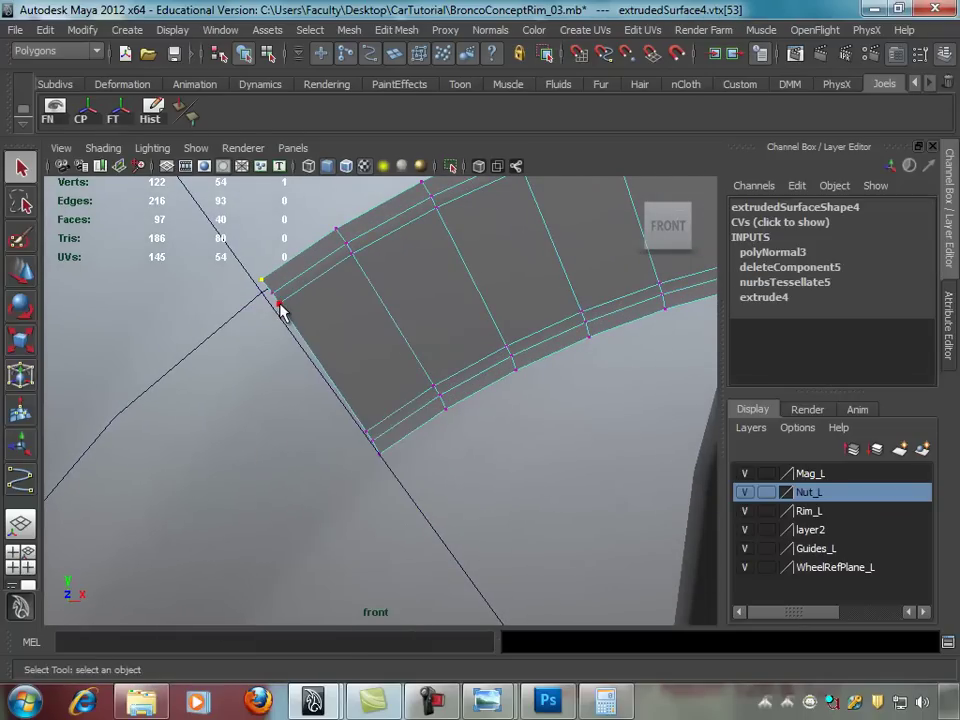
{"action": "key", "text": "w"}
{"action": "left_click_drag", "start_coordinate": [273, 278], "coordinate": [281, 306]}
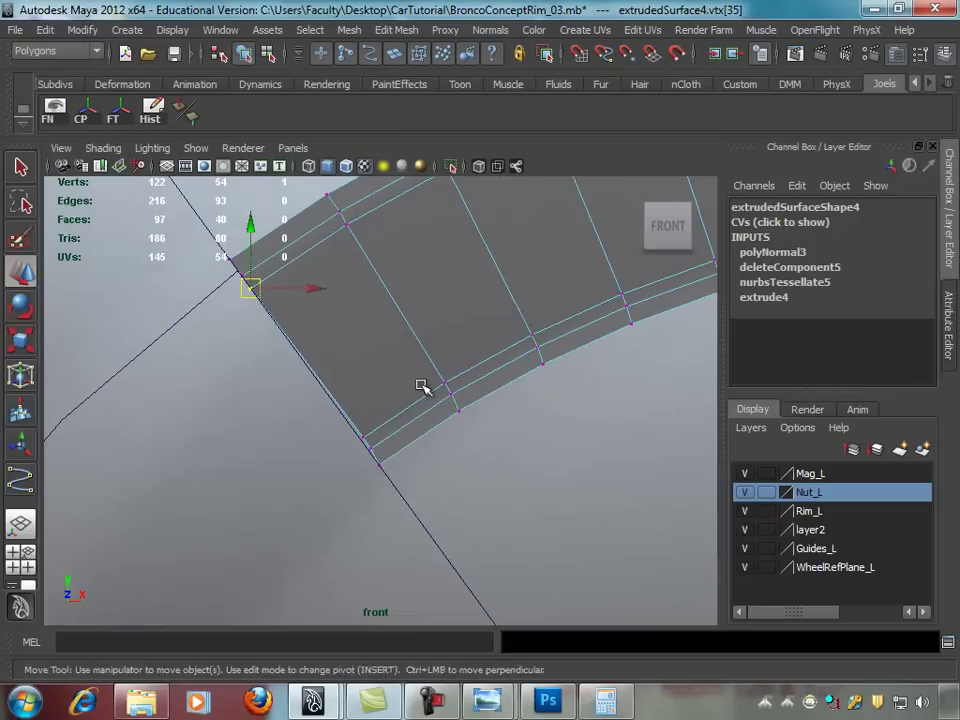
{"action": "middle_click_drag", "start_coordinate": [355, 383], "coordinate": [320, 345], "text": "alt"}
{"action": "mouse_move", "coordinate": [345, 360]}
{"action": "left_mouse_down"}
{"action": "mouse_move", "coordinate": [349, 351]}
{"action": "mouse_move", "coordinate": [356, 362]}
{"action": "left_mouse_up"}
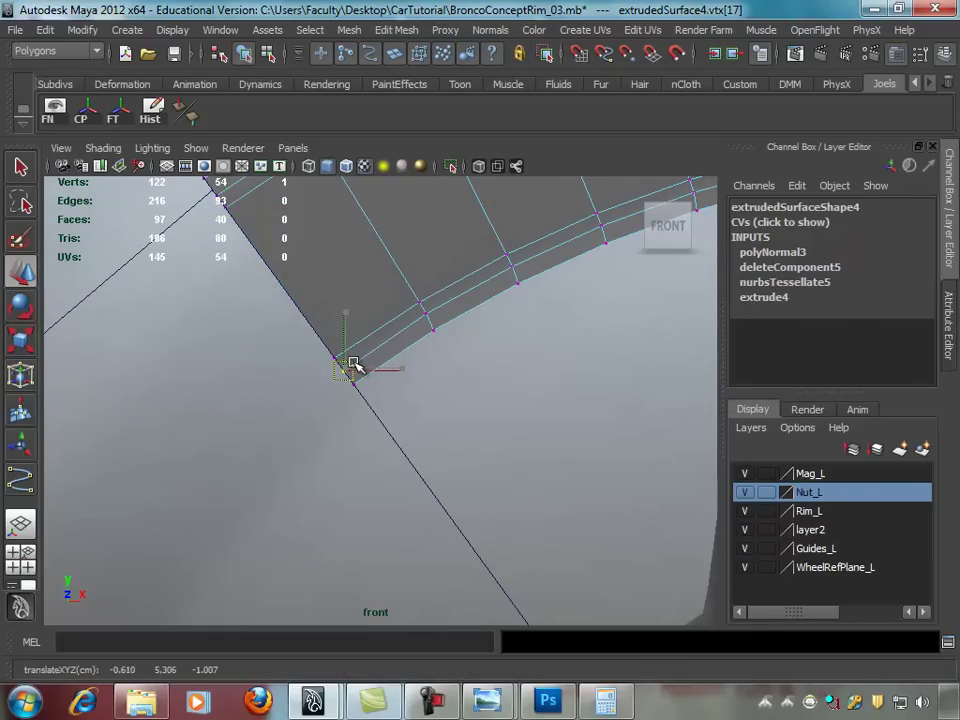
Step: Select the bent strip surface (extrudedSurface3) and zoom in closely on its end
{"action": "left_click", "coordinate": [473, 398]}
{"action": "scroll", "coordinate": [546, 349], "scroll_direction": "down", "scroll_amount": 5}
{"action": "scroll", "coordinate": [274, 377], "scroll_direction": "up", "scroll_amount": 2}
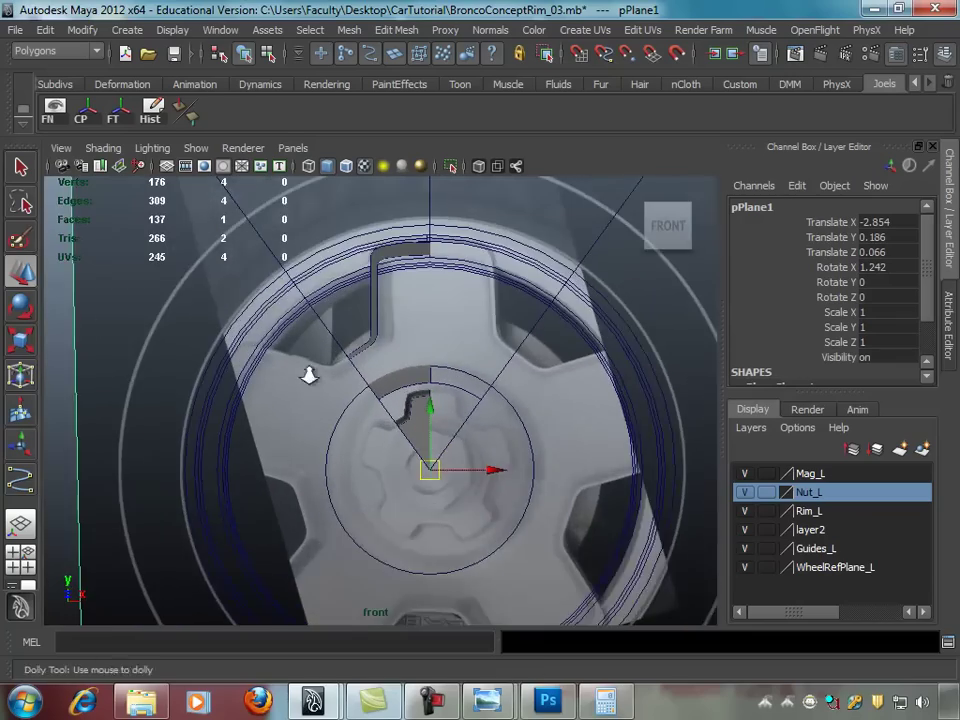
{"action": "scroll", "coordinate": [405, 367], "scroll_direction": "up", "scroll_amount": 2}
{"action": "left_click", "coordinate": [410, 435]}
{"action": "scroll", "coordinate": [465, 249], "scroll_direction": "up", "scroll_amount": 3}
{"action": "scroll", "coordinate": [414, 309], "scroll_direction": "up", "scroll_amount": 3}
{"action": "scroll", "coordinate": [490, 405], "scroll_direction": "up", "scroll_amount": 2}
{"action": "scroll", "coordinate": [338, 368], "scroll_direction": "up", "scroll_amount": 2}
{"action": "scroll", "coordinate": [300, 338], "scroll_direction": "up", "scroll_amount": 2}
{"action": "scroll", "coordinate": [280, 340], "scroll_direction": "up", "scroll_amount": 2}
Step: In vertex mode, slide the strip's first edge vertex onto the diagonal guide line
{"action": "right_click", "coordinate": [274, 341]}
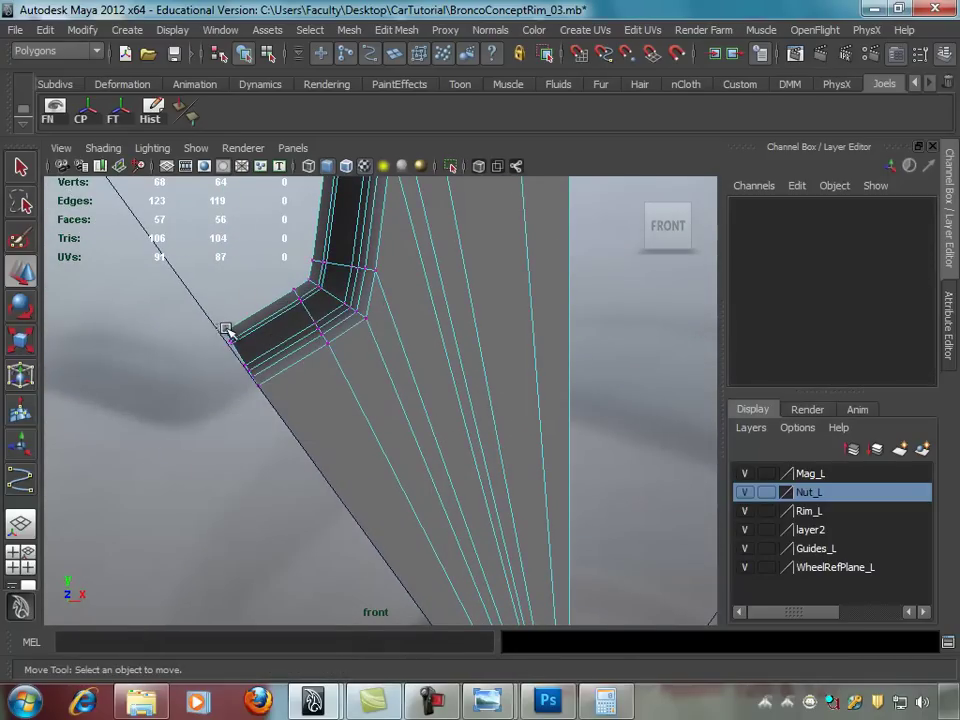
{"action": "left_click", "coordinate": [223, 333]}
{"action": "mouse_move", "coordinate": [189, 347]}
{"action": "right_mouse_down", "text": "alt"}
{"action": "mouse_move", "coordinate": [284, 328]}
{"action": "mouse_move", "coordinate": [197, 317]}
{"action": "right_mouse_up", "text": "alt"}
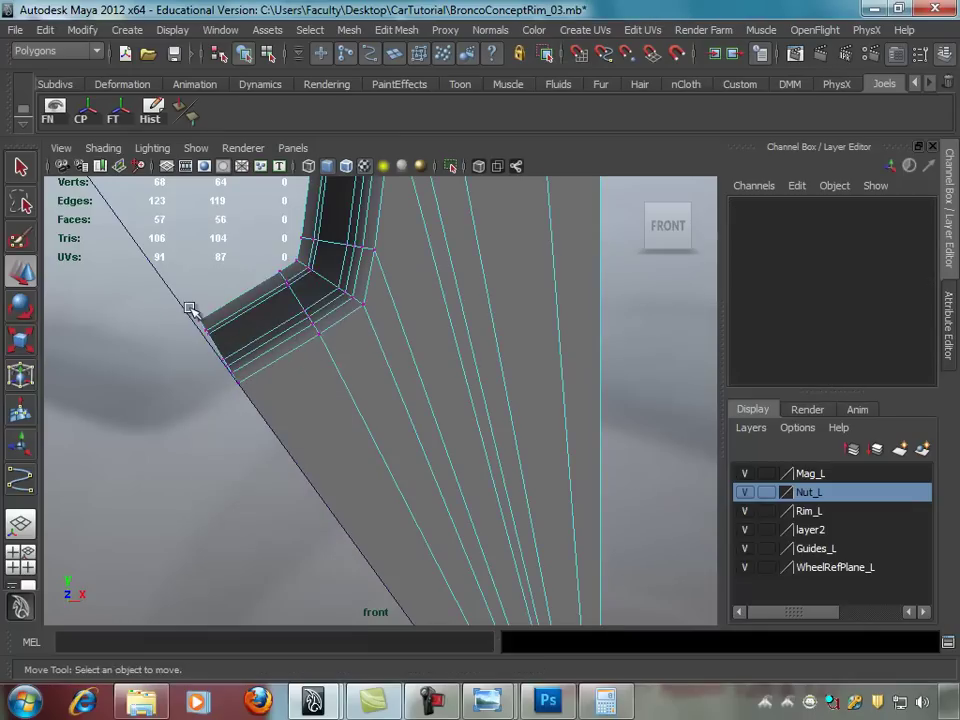
{"action": "scroll", "coordinate": [304, 317], "scroll_direction": "down", "scroll_amount": 2}
{"action": "left_click_drag", "start_coordinate": [242, 312], "coordinate": [251, 328]}
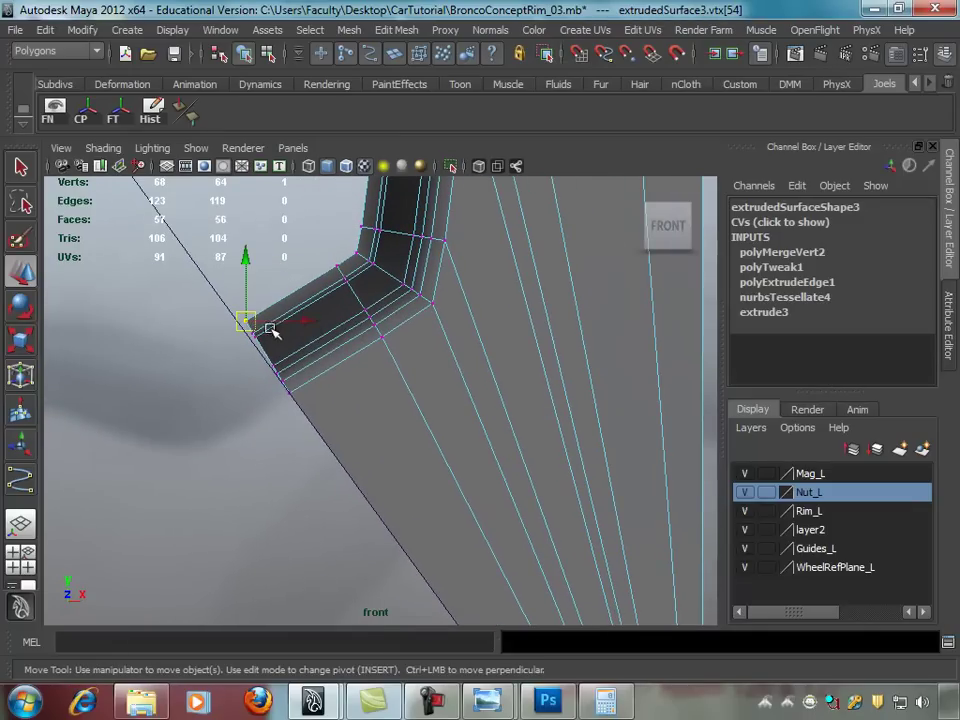
{"action": "middle_click_drag", "start_coordinate": [276, 333], "coordinate": [258, 315]}
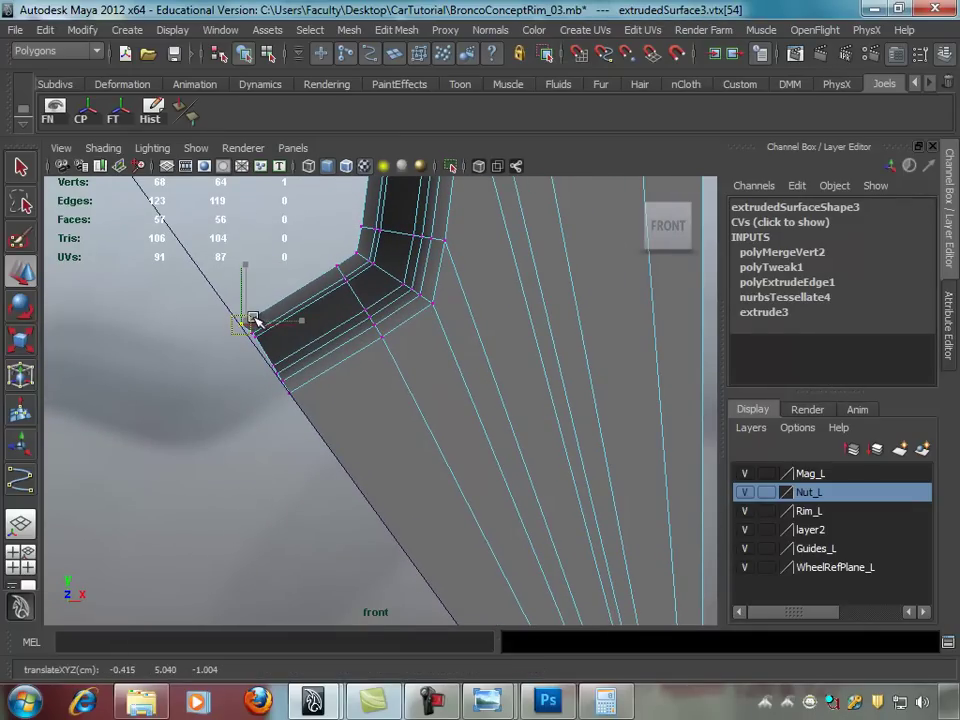
Step: Move the strip's remaining edge vertices onto the guide line so the end sits flush
{"action": "left_click", "coordinate": [249, 332]}
{"action": "left_click", "coordinate": [274, 336]}
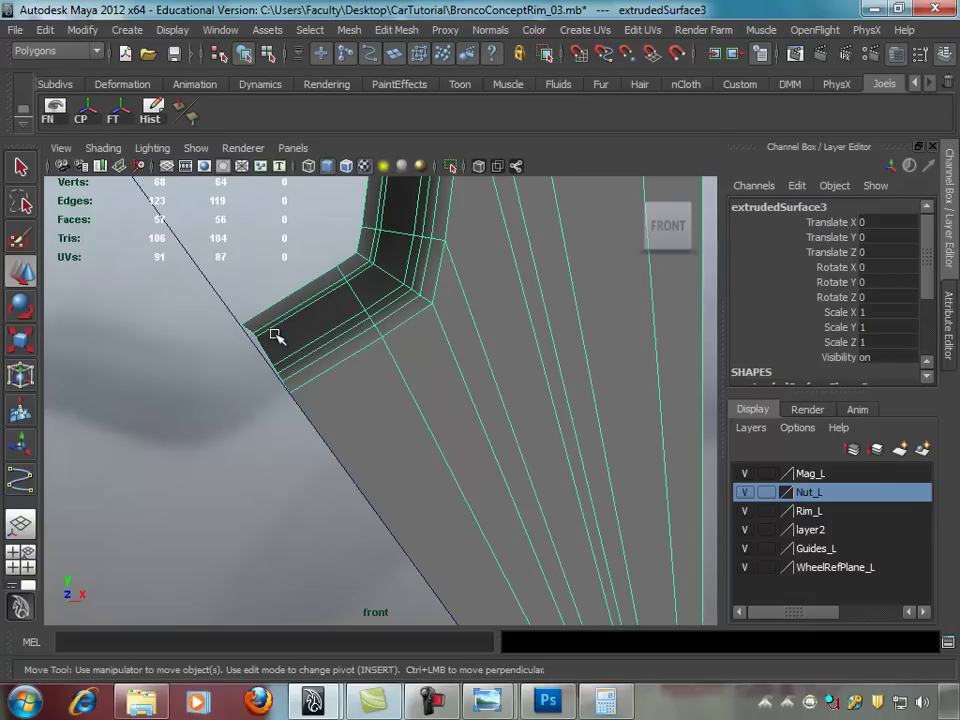
{"action": "right_click_drag", "start_coordinate": [274, 336], "coordinate": [237, 333]}
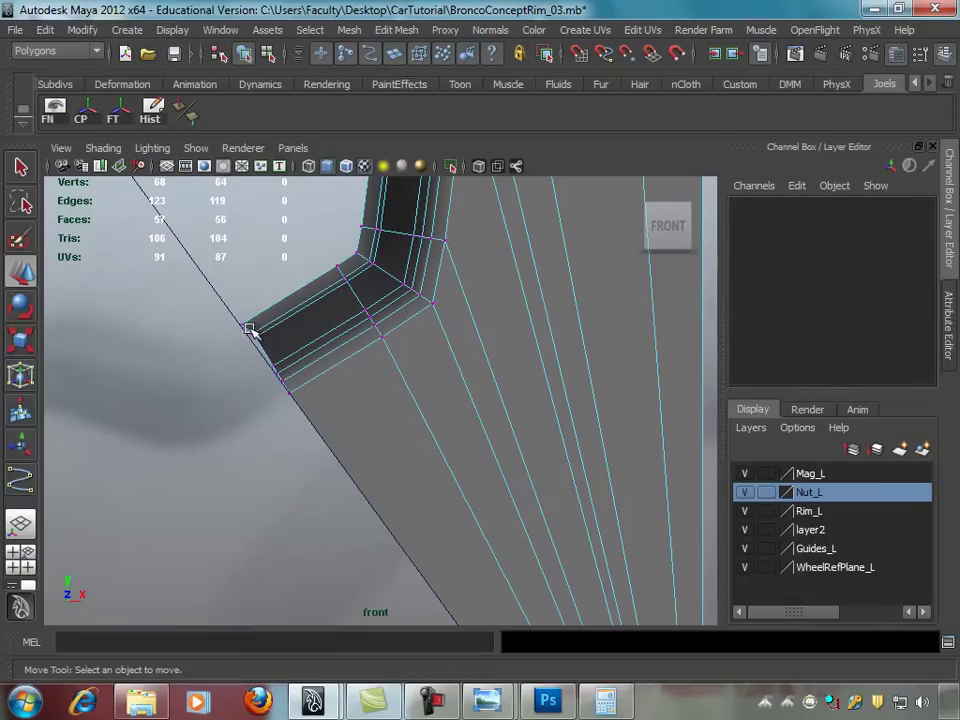
{"action": "left_click", "coordinate": [255, 332]}
{"action": "middle_click_drag", "start_coordinate": [255, 332], "coordinate": [281, 361]}
{"action": "left_click", "coordinate": [278, 366]}
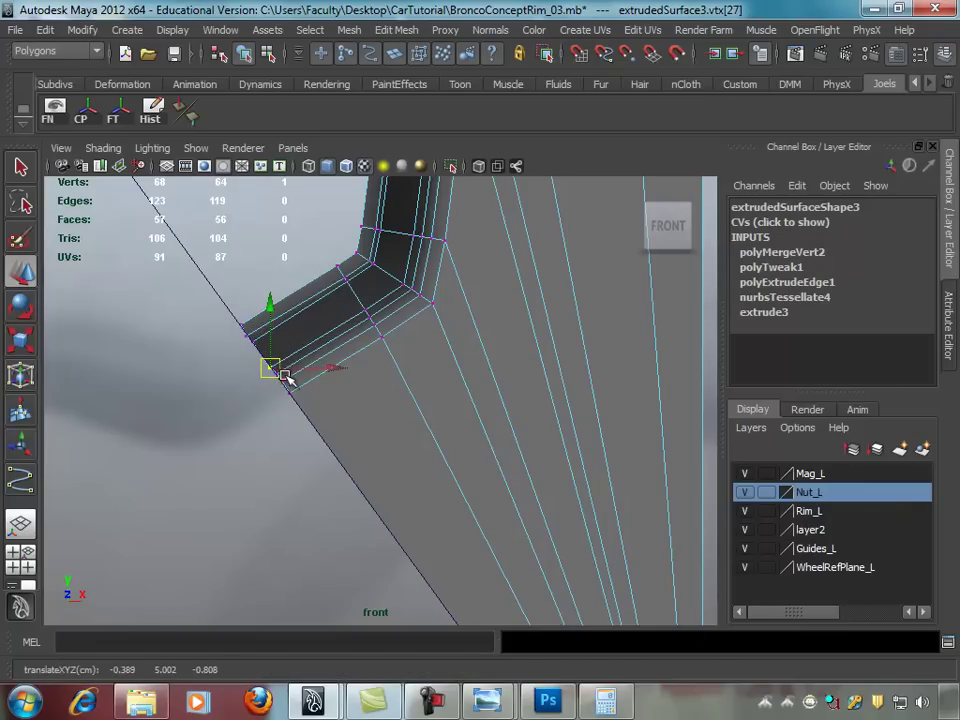
{"action": "left_click_drag", "start_coordinate": [285, 378], "coordinate": [262, 360]}
{"action": "middle_click_drag", "start_coordinate": [280, 370], "coordinate": [287, 374]}
{"action": "left_click", "coordinate": [276, 369]}
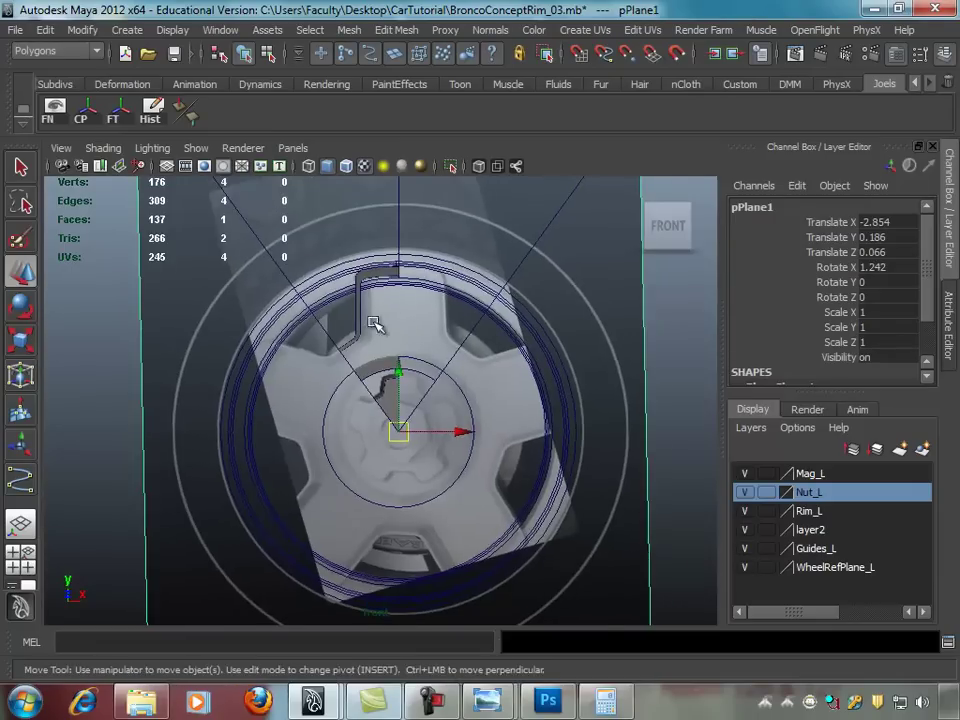
Step: Select the bent rim-lip surface, delete its history, and shift its pivot up slightly
{"action": "key", "text": "q"}
{"action": "left_click", "coordinate": [386, 268]}
{"action": "mouse_move", "coordinate": [386, 268]}
{"action": "right_mouse_down", "text": "alt"}
{"action": "mouse_move", "coordinate": [531, 471]}
{"action": "mouse_move", "coordinate": [557, 353]}
{"action": "mouse_move", "coordinate": [443, 323]}
{"action": "mouse_move", "coordinate": [388, 336]}
{"action": "right_mouse_up", "text": "alt"}
{"action": "key", "text": "w"}
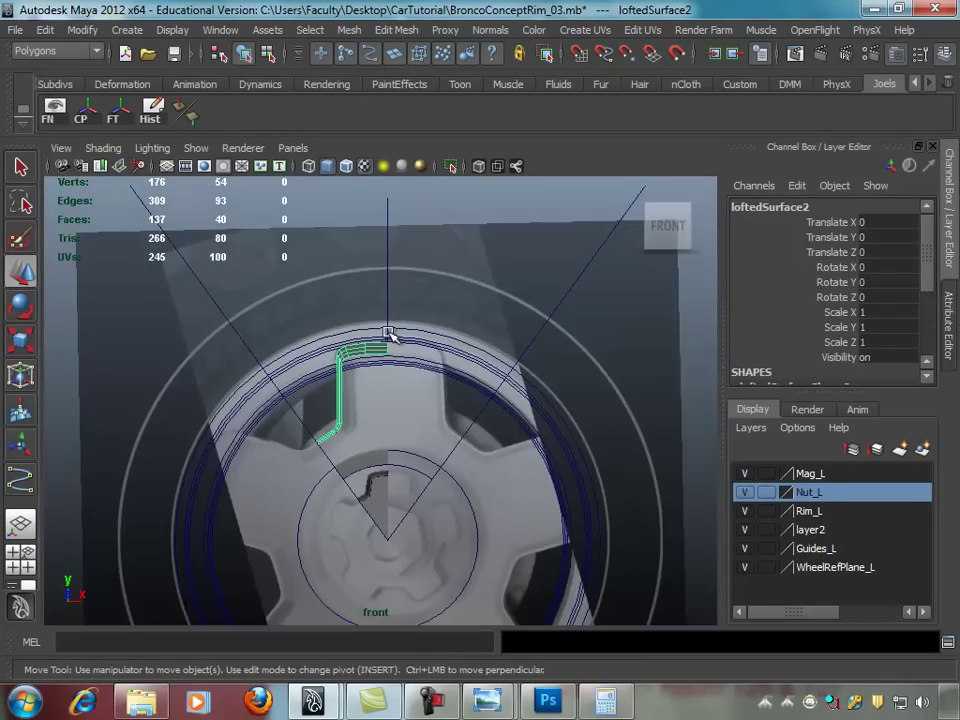
{"action": "key", "text": "space"}
{"action": "key", "text": "space"}
{"action": "mouse_move", "coordinate": [587, 297]}
{"action": "left_mouse_down", "text": "alt"}
{"action": "mouse_move", "coordinate": [471, 321]}
{"action": "mouse_move", "coordinate": [441, 300]}
{"action": "mouse_move", "coordinate": [465, 305]}
{"action": "mouse_move", "coordinate": [480, 364]}
{"action": "mouse_move", "coordinate": [316, 250]}
{"action": "mouse_move", "coordinate": [317, 276]}
{"action": "mouse_move", "coordinate": [343, 281]}
{"action": "left_mouse_up", "text": "alt"}
{"action": "left_click", "coordinate": [150, 112]}
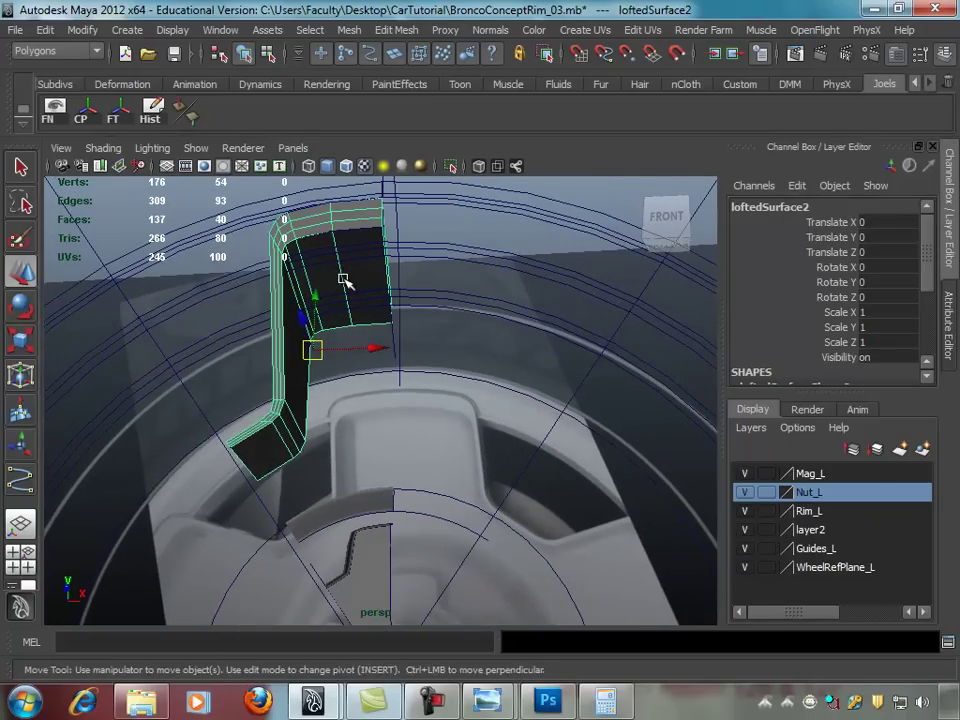
{"action": "key", "text": "Insert"}
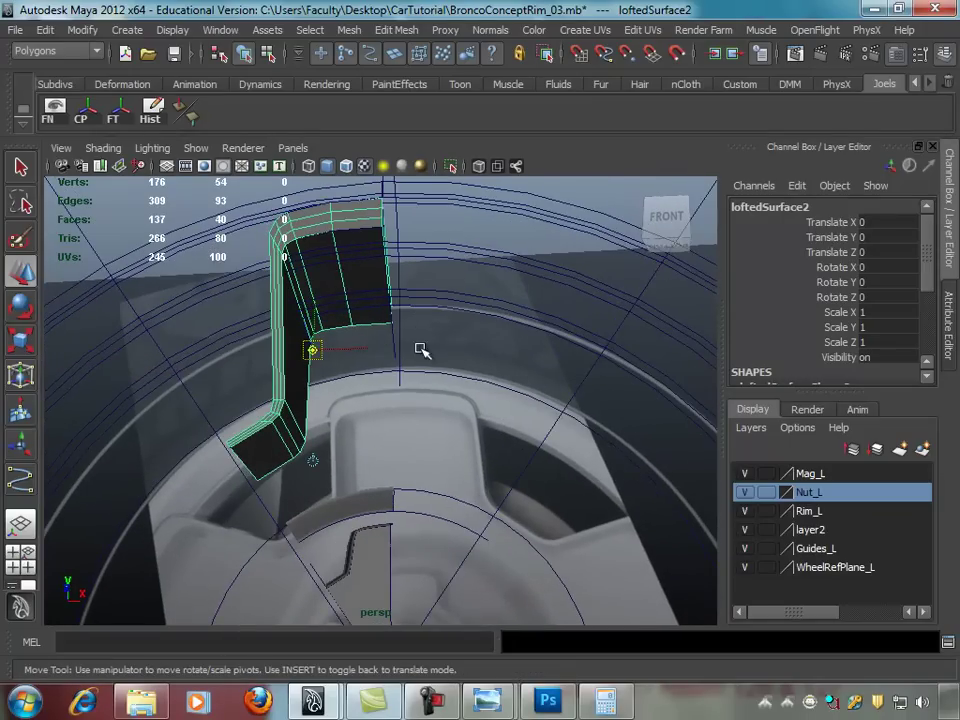
{"action": "left_click_drag", "start_coordinate": [330, 346], "coordinate": [347, 340]}
{"action": "mouse_move", "coordinate": [391, 327]}
{"action": "left_mouse_down", "text": "alt"}
{"action": "mouse_move", "coordinate": [482, 379]}
{"action": "mouse_move", "coordinate": [474, 392]}
{"action": "mouse_move", "coordinate": [467, 339]}
{"action": "left_mouse_up", "text": "alt"}
{"action": "key", "text": "Insert"}
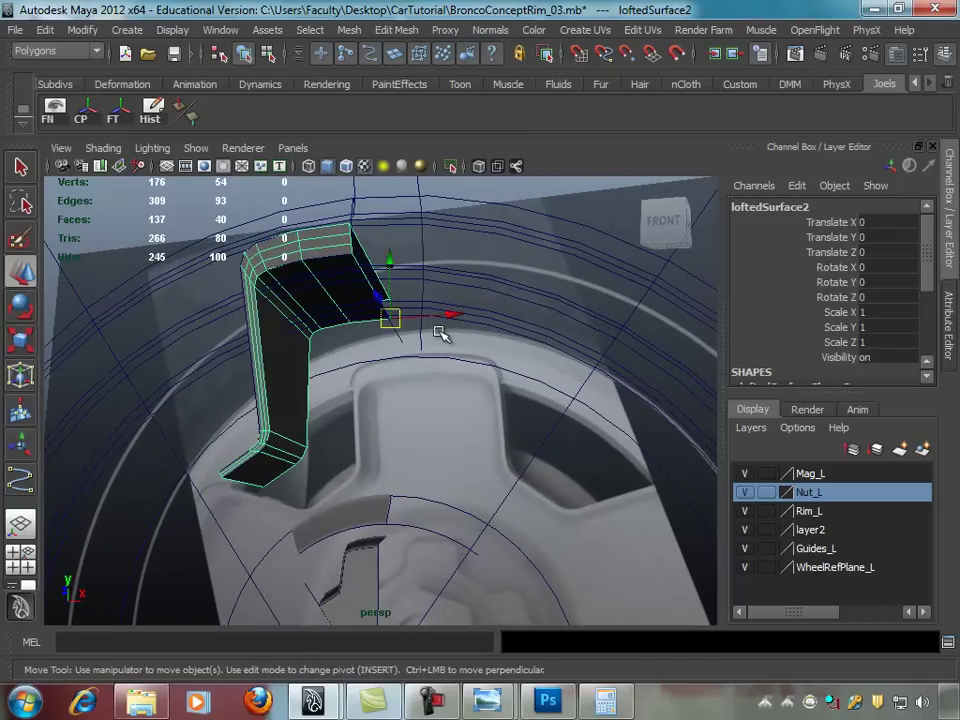
Step: Mirror the piece across +X with Merge with the original unchecked
{"action": "left_click", "coordinate": [349, 30]}
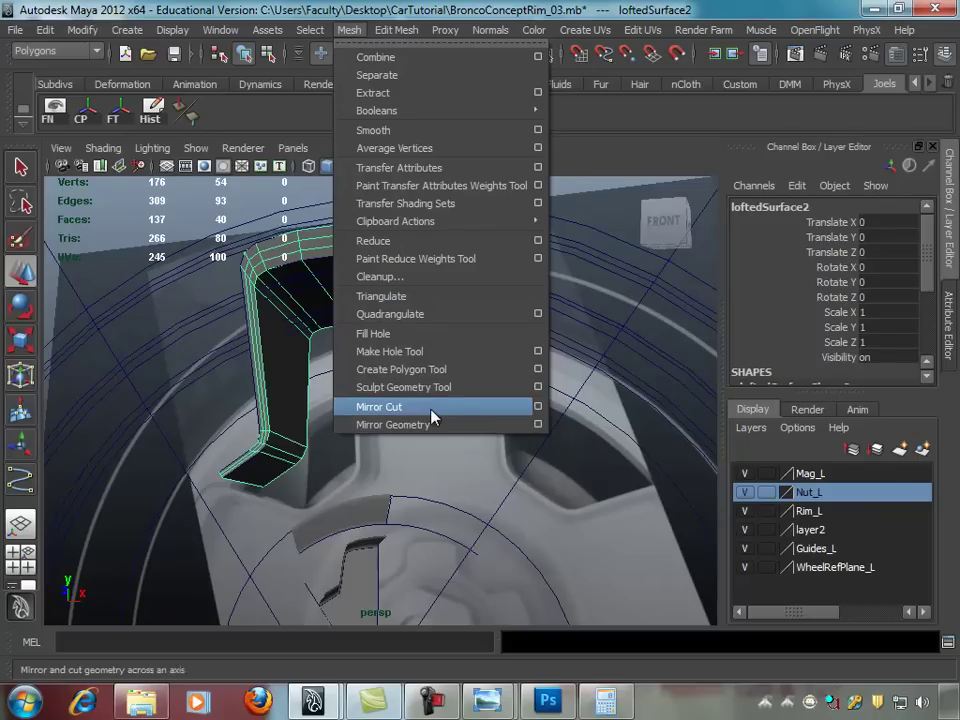
{"action": "left_click", "coordinate": [540, 425]}
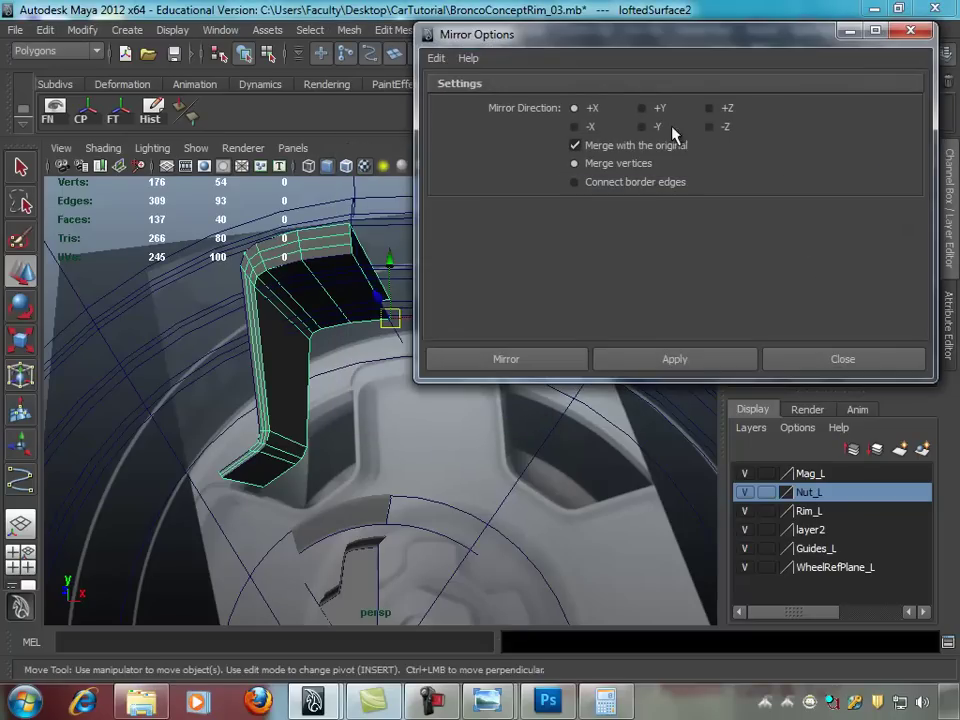
{"action": "left_click", "coordinate": [692, 360]}
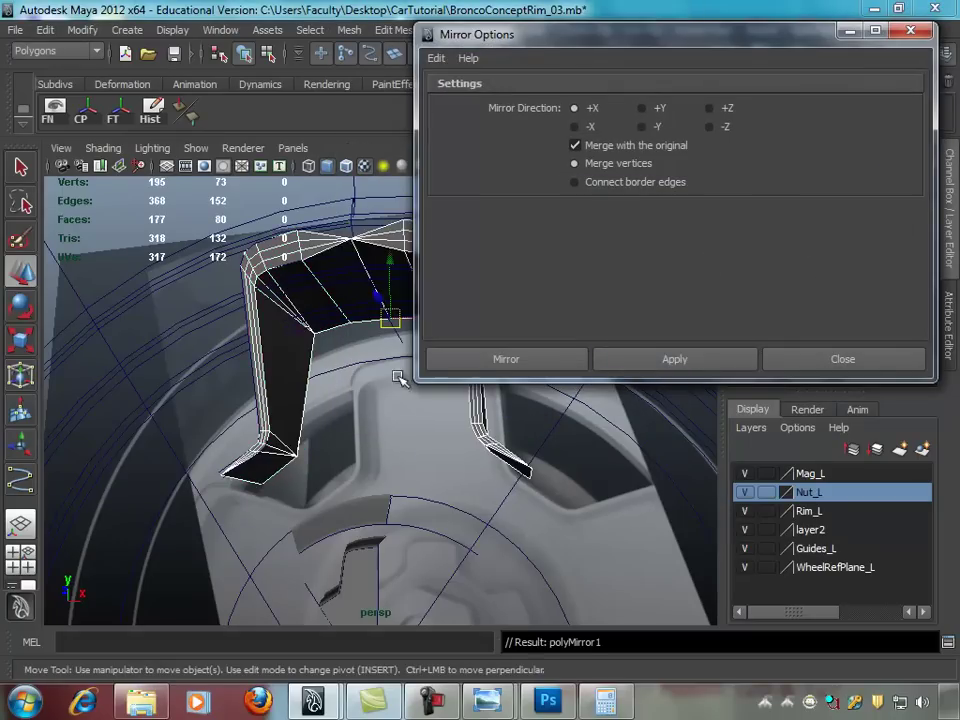
{"action": "key", "text": "ctrl+z"}
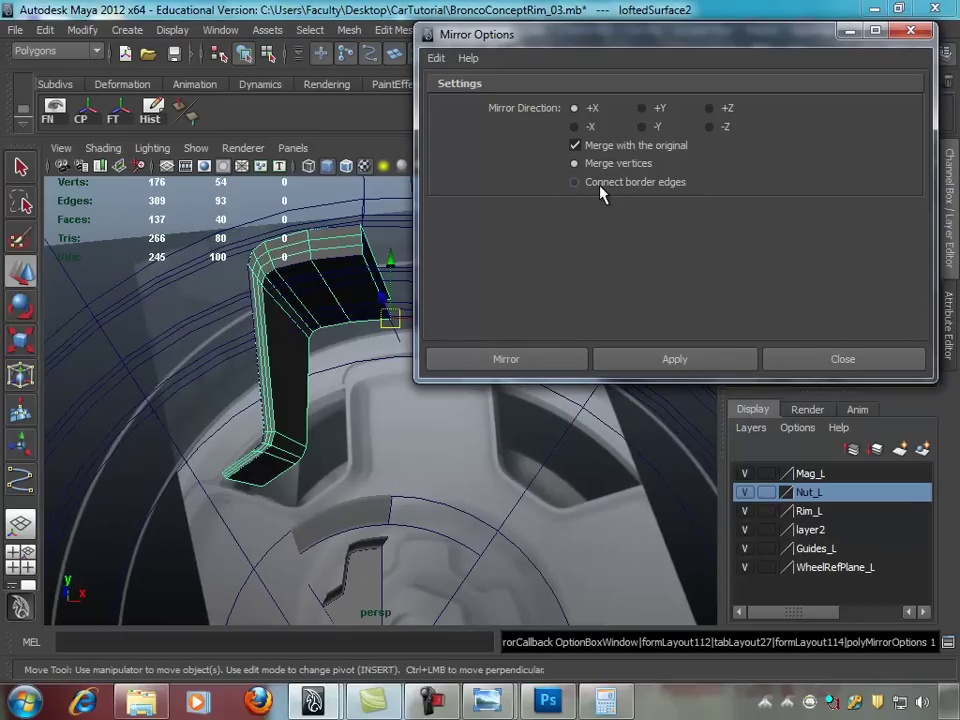
{"action": "left_click", "coordinate": [575, 145]}
{"action": "left_click", "coordinate": [698, 362]}
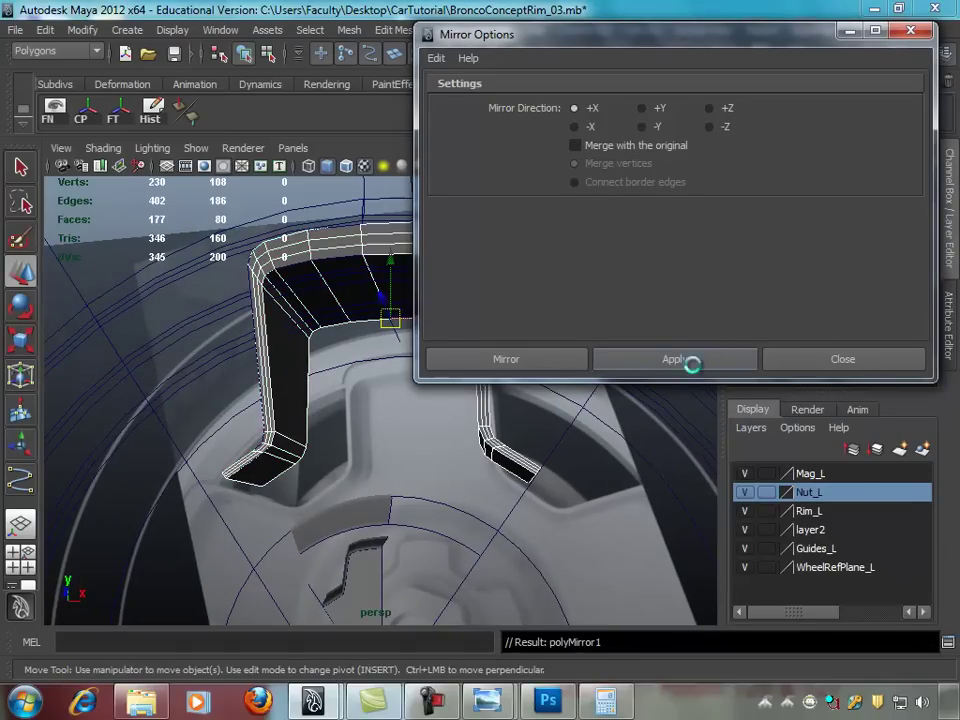
{"action": "left_click_drag", "start_coordinate": [390, 317], "coordinate": [363, 266], "text": "alt"}
{"action": "left_click", "coordinate": [819, 357]}
Step: Select the vertices along the mirrored piece's centre seam
{"action": "mouse_move", "coordinate": [527, 332]}
{"action": "left_mouse_down", "text": "alt"}
{"action": "mouse_move", "coordinate": [489, 348]}
{"action": "mouse_move", "coordinate": [499, 401]}
{"action": "mouse_move", "coordinate": [519, 429]}
{"action": "mouse_move", "coordinate": [500, 420]}
{"action": "mouse_move", "coordinate": [487, 374]}
{"action": "left_mouse_up", "text": "alt"}
{"action": "right_click_drag", "start_coordinate": [441, 369], "coordinate": [520, 347]}
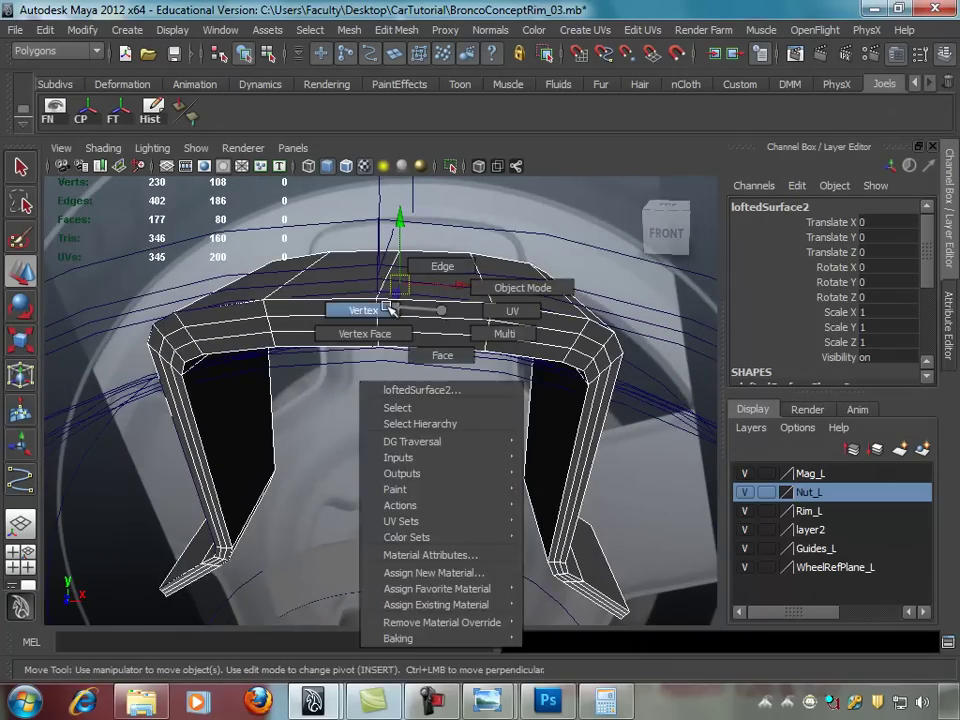
{"action": "key", "text": "f"}
{"action": "mouse_move", "coordinate": [374, 226]}
{"action": "left_mouse_down"}
{"action": "mouse_move", "coordinate": [439, 364]}
{"action": "mouse_move", "coordinate": [460, 446]}
{"action": "left_mouse_up"}
{"action": "left_click", "coordinate": [388, 29]}
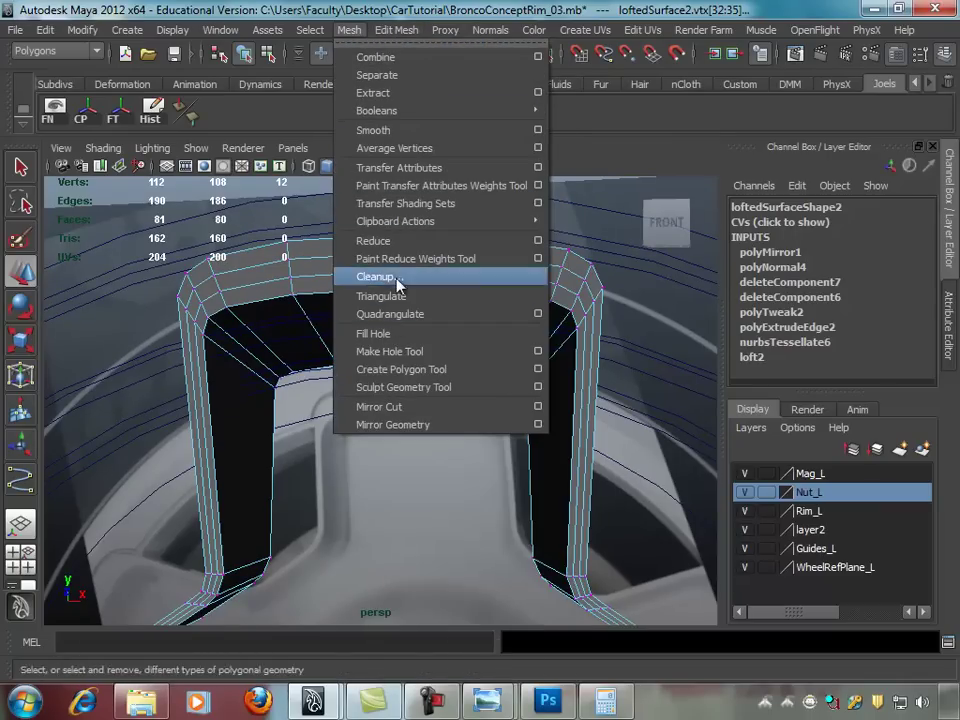
Step: Merge the first seam's overlapping vertices, then mirror the arc strip to complete it
{"action": "left_click", "coordinate": [426, 442]}
{"action": "mouse_move", "coordinate": [426, 442]}
{"action": "left_mouse_down", "text": "alt"}
{"action": "mouse_move", "coordinate": [499, 446]}
{"action": "mouse_move", "coordinate": [510, 416]}
{"action": "mouse_move", "coordinate": [429, 306]}
{"action": "mouse_move", "coordinate": [476, 463]}
{"action": "mouse_move", "coordinate": [446, 339]}
{"action": "mouse_move", "coordinate": [355, 446]}
{"action": "left_mouse_up", "text": "alt"}
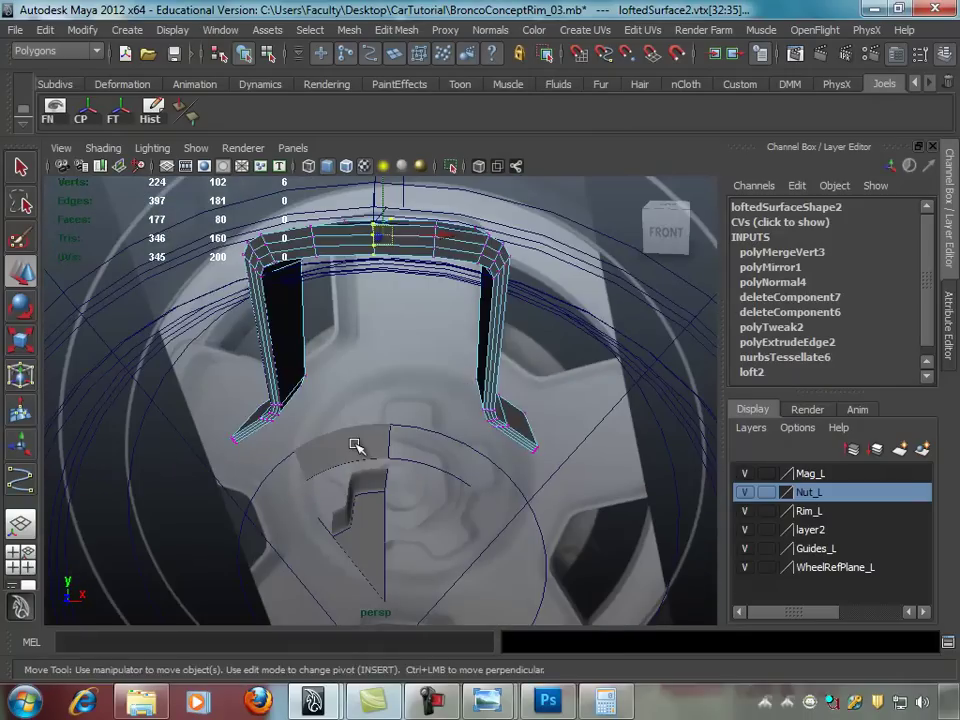
{"action": "left_click", "coordinate": [355, 446]}
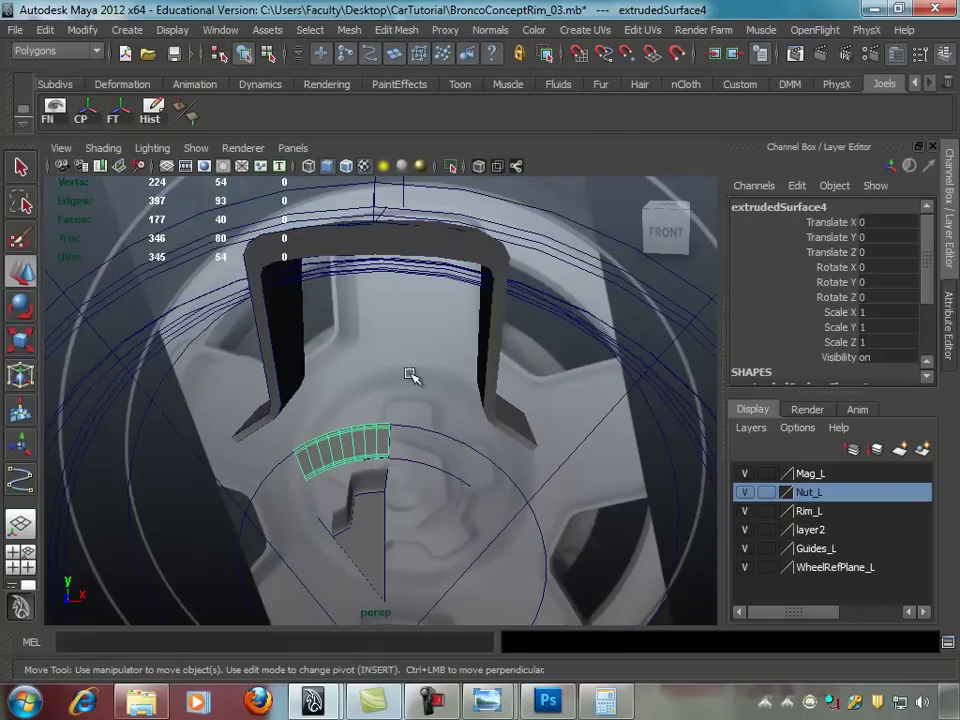
{"action": "left_click", "coordinate": [350, 30]}
{"action": "left_click", "coordinate": [413, 437]}
{"action": "mouse_move", "coordinate": [413, 437]}
{"action": "left_mouse_down", "text": "alt"}
{"action": "mouse_move", "coordinate": [440, 440]}
{"action": "mouse_move", "coordinate": [422, 448]}
{"action": "left_mouse_up", "text": "alt"}
Step: Merge the arc strip's twelve centre-seam vertices
{"action": "mouse_move", "coordinate": [405, 376]}
{"action": "right_mouse_down"}
{"action": "mouse_move", "coordinate": [396, 433]}
{"action": "mouse_move", "coordinate": [325, 373]}
{"action": "right_mouse_up"}
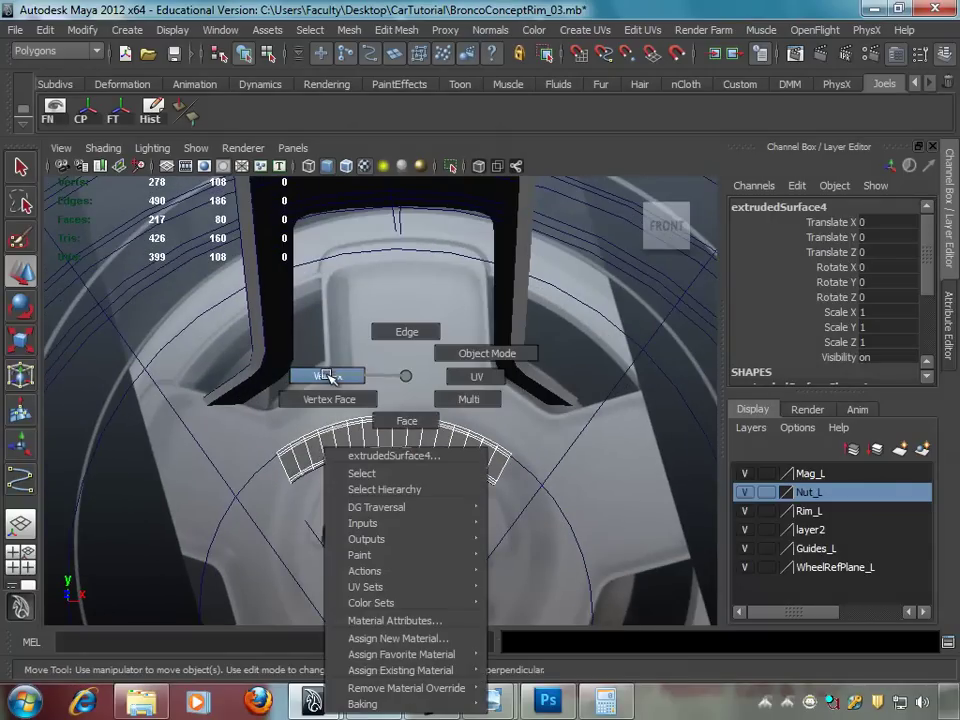
{"action": "scroll", "coordinate": [375, 407], "scroll_direction": "up", "scroll_amount": 3}
{"action": "scroll", "coordinate": [371, 411], "scroll_direction": "up", "scroll_amount": 2}
{"action": "left_click_drag", "start_coordinate": [407, 497], "coordinate": [386, 347]}
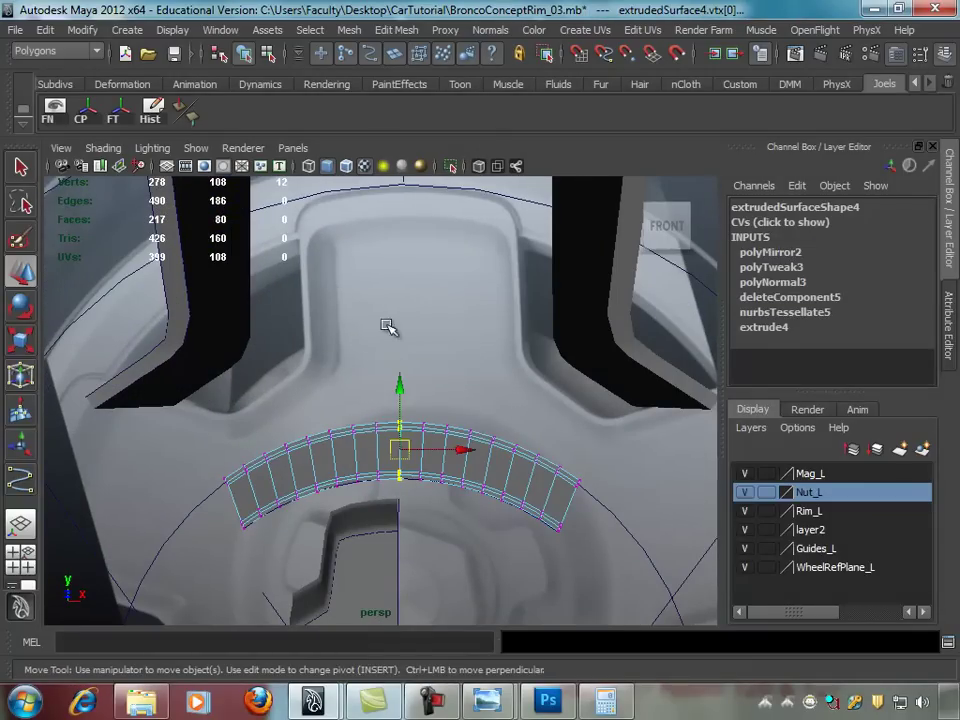
{"action": "left_click", "coordinate": [390, 30]}
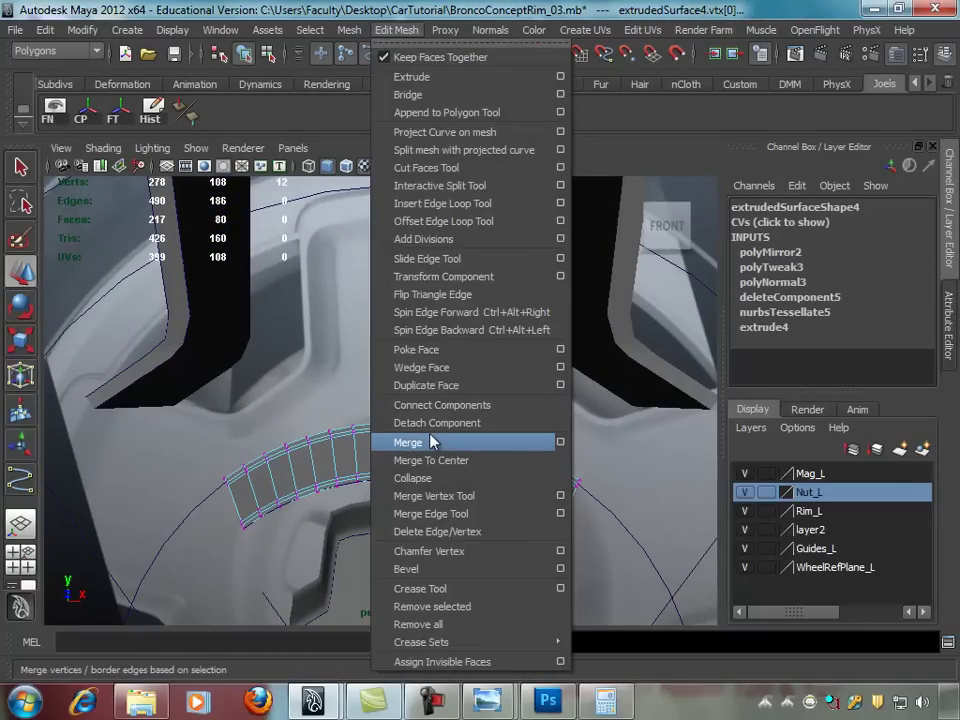
{"action": "left_click", "coordinate": [433, 441]}
Step: Weld the remaining arc-strip seam vertex pairs one by one, from top to bottom
{"action": "middle_click_drag", "start_coordinate": [439, 482], "coordinate": [450, 450], "text": "alt"}
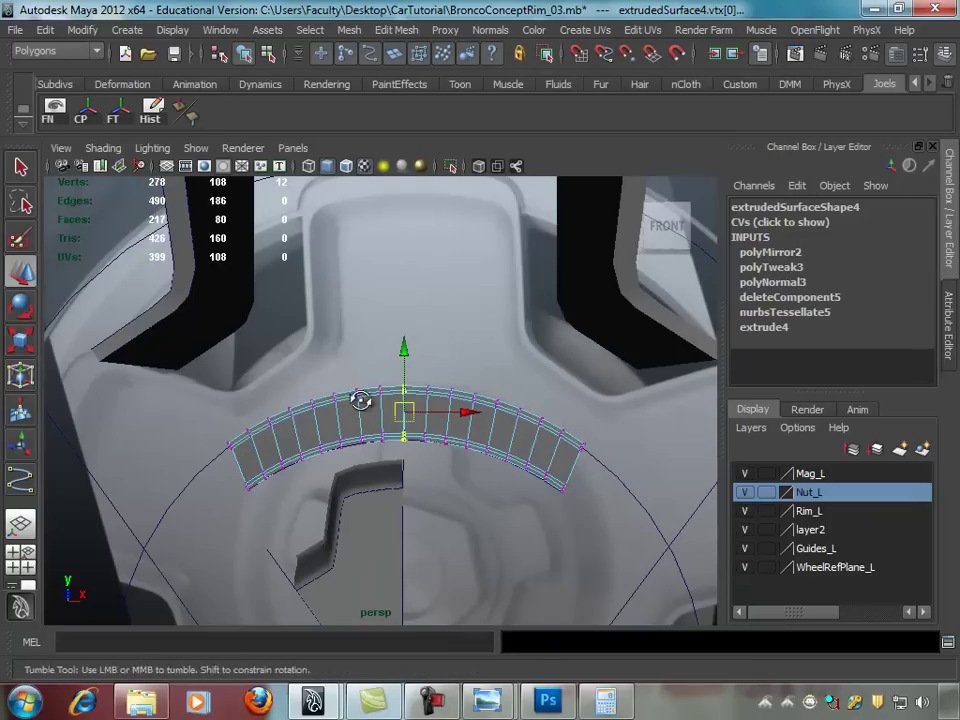
{"action": "right_click_drag", "start_coordinate": [370, 403], "coordinate": [582, 417], "text": "alt"}
{"action": "middle_click_drag", "start_coordinate": [582, 417], "coordinate": [475, 396], "text": "alt"}
{"action": "right_click_drag", "start_coordinate": [475, 396], "coordinate": [578, 422], "text": "alt"}
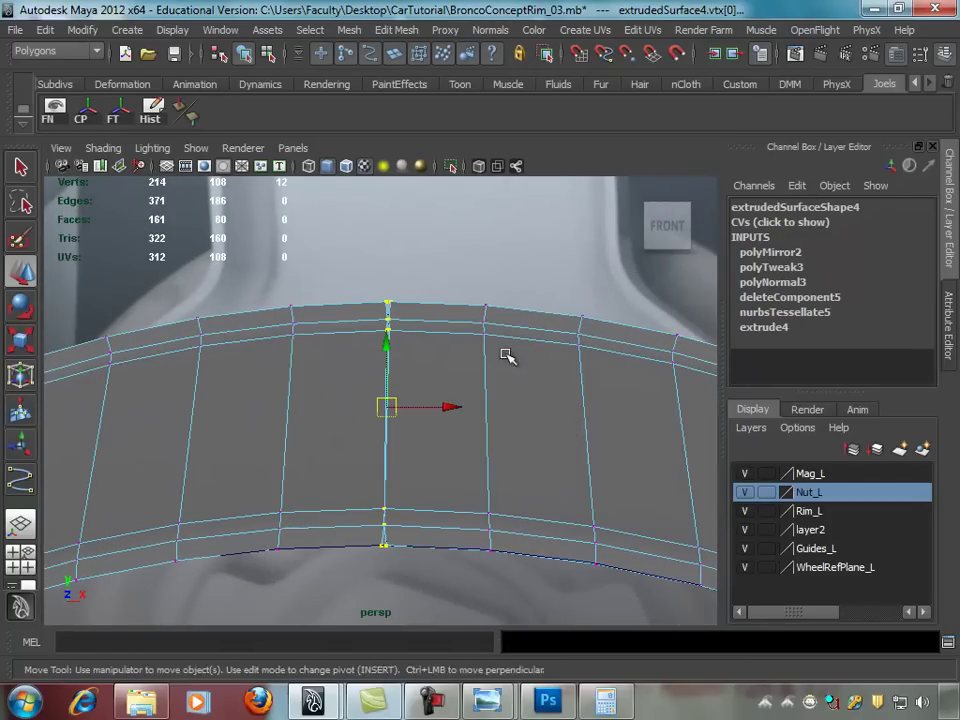
{"action": "left_click_drag", "start_coordinate": [563, 411], "coordinate": [493, 377], "text": "alt"}
{"action": "middle_click_drag", "start_coordinate": [439, 259], "coordinate": [382, 202], "text": "alt"}
{"action": "left_click_drag", "start_coordinate": [382, 202], "coordinate": [425, 215]}
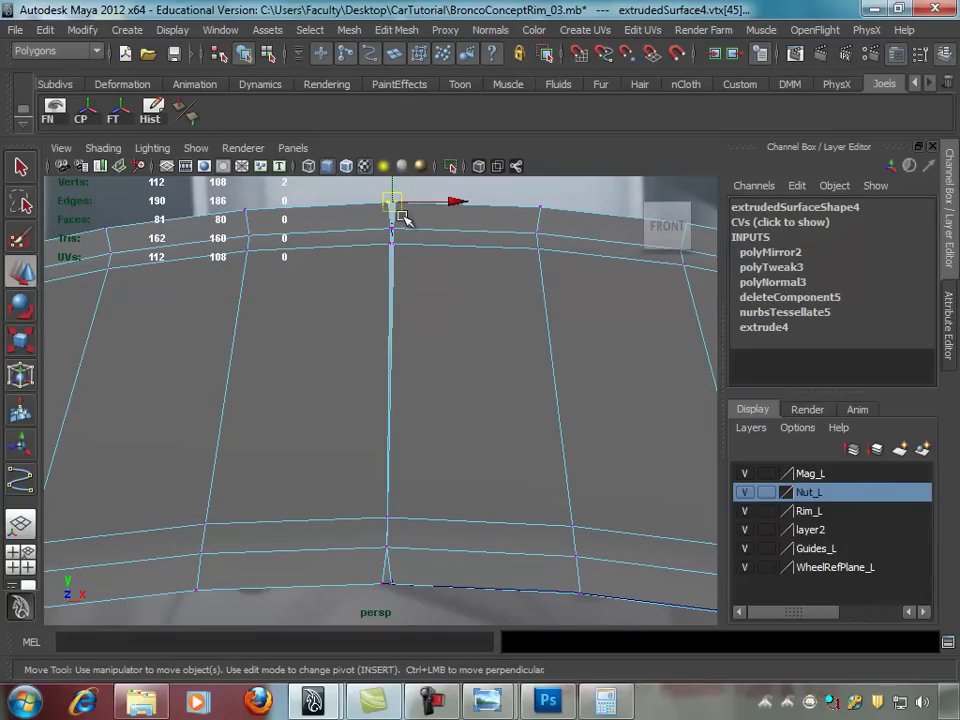
{"action": "left_click", "coordinate": [395, 30]}
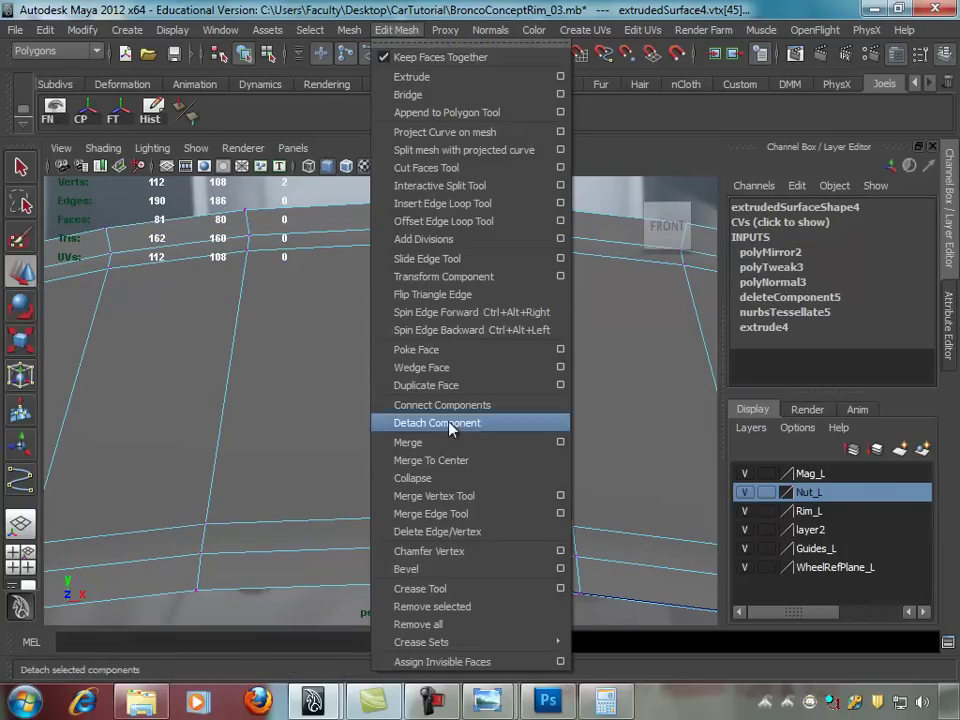
{"action": "left_click", "coordinate": [438, 461]}
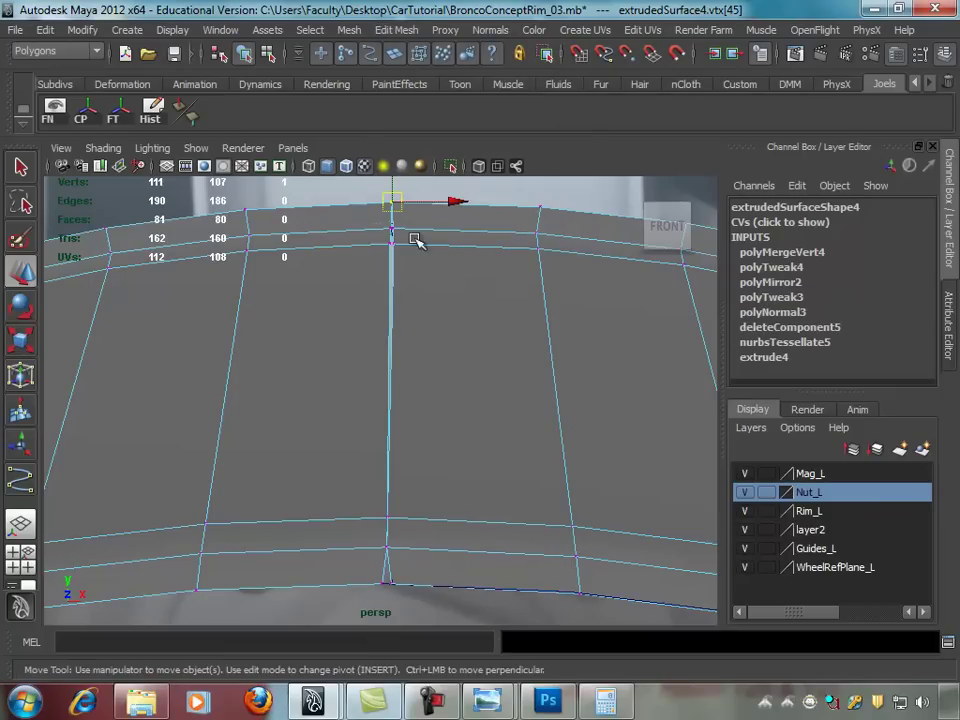
{"action": "left_click_drag", "start_coordinate": [383, 222], "coordinate": [410, 249]}
{"action": "key", "text": "g"}
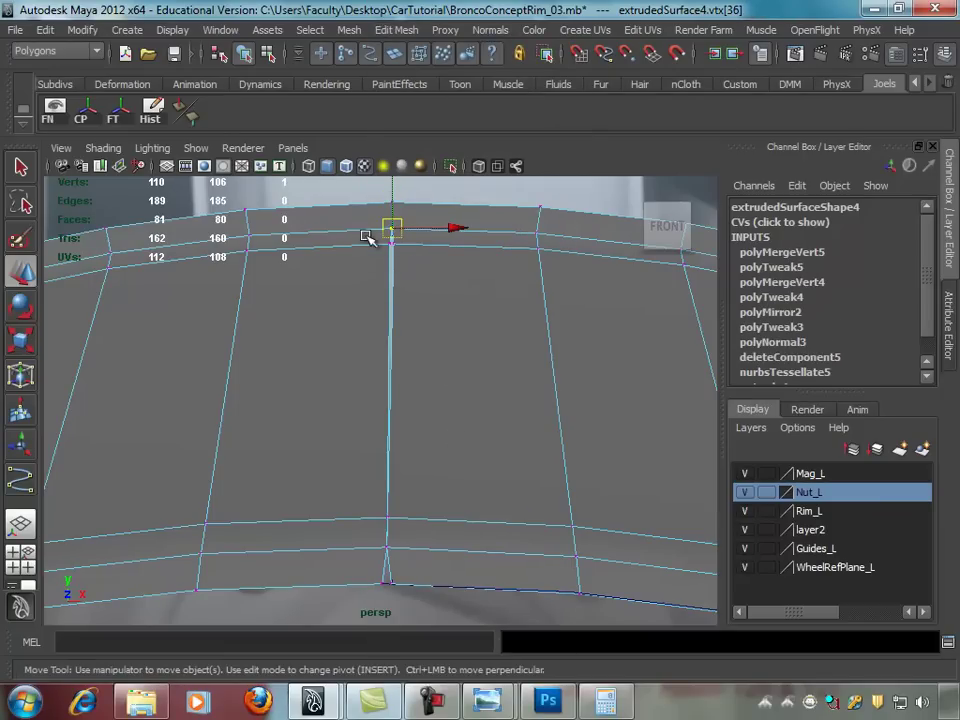
{"action": "key", "text": "g"}
{"action": "left_click_drag", "start_coordinate": [414, 525], "coordinate": [372, 560]}
{"action": "key", "text": "g"}
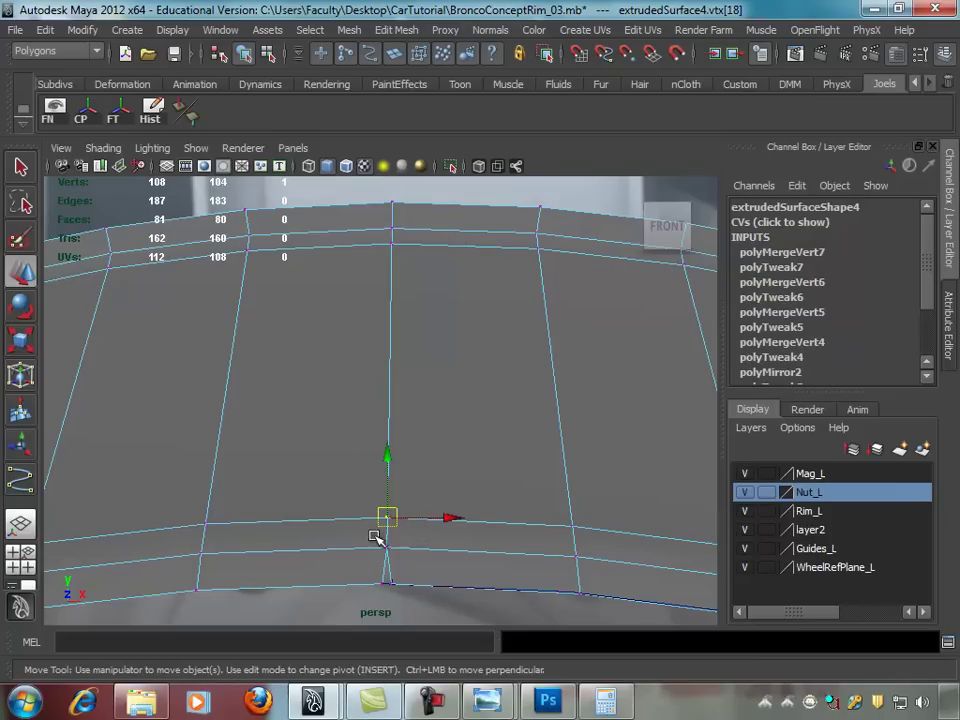
{"action": "key", "text": "g"}
{"action": "key", "text": "g"}
{"action": "mouse_move", "coordinate": [561, 414]}
{"action": "right_mouse_down", "text": "alt"}
{"action": "mouse_move", "coordinate": [417, 400]}
{"action": "mouse_move", "coordinate": [366, 302]}
{"action": "mouse_move", "coordinate": [396, 471]}
{"action": "right_mouse_up", "text": "alt"}
Step: Mirror the pointed tooth piece to make it whole
{"action": "left_click", "coordinate": [397, 465]}
{"action": "middle_click_drag", "start_coordinate": [398, 458], "coordinate": [381, 462], "text": "alt"}
{"action": "left_click", "coordinate": [349, 30]}
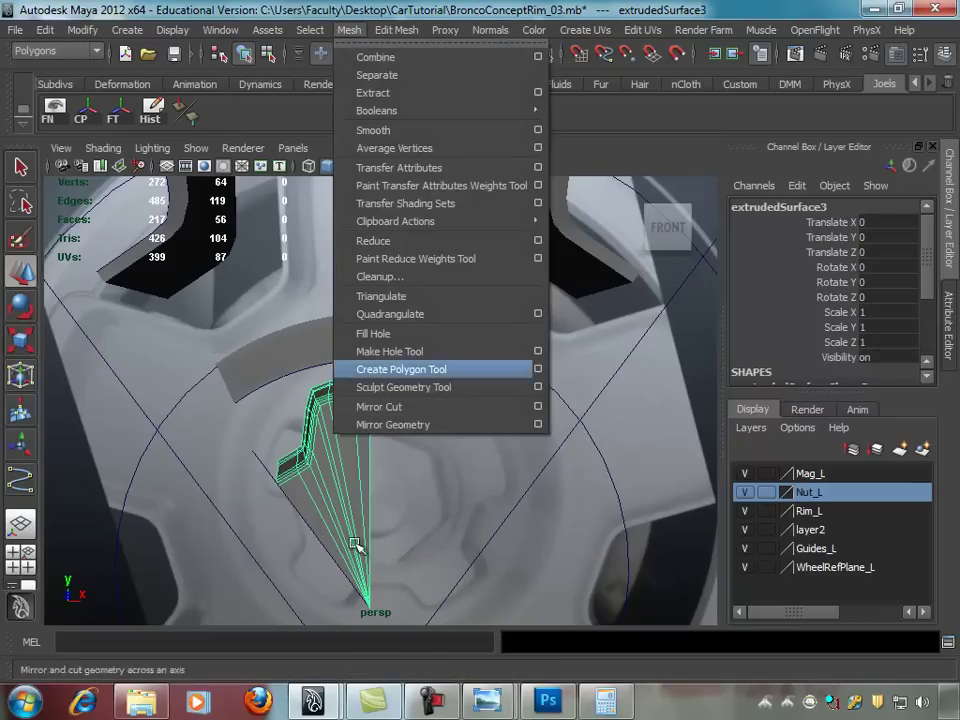
{"action": "left_click", "coordinate": [391, 425]}
{"action": "scroll", "coordinate": [364, 455], "scroll_direction": "up", "scroll_amount": 3}
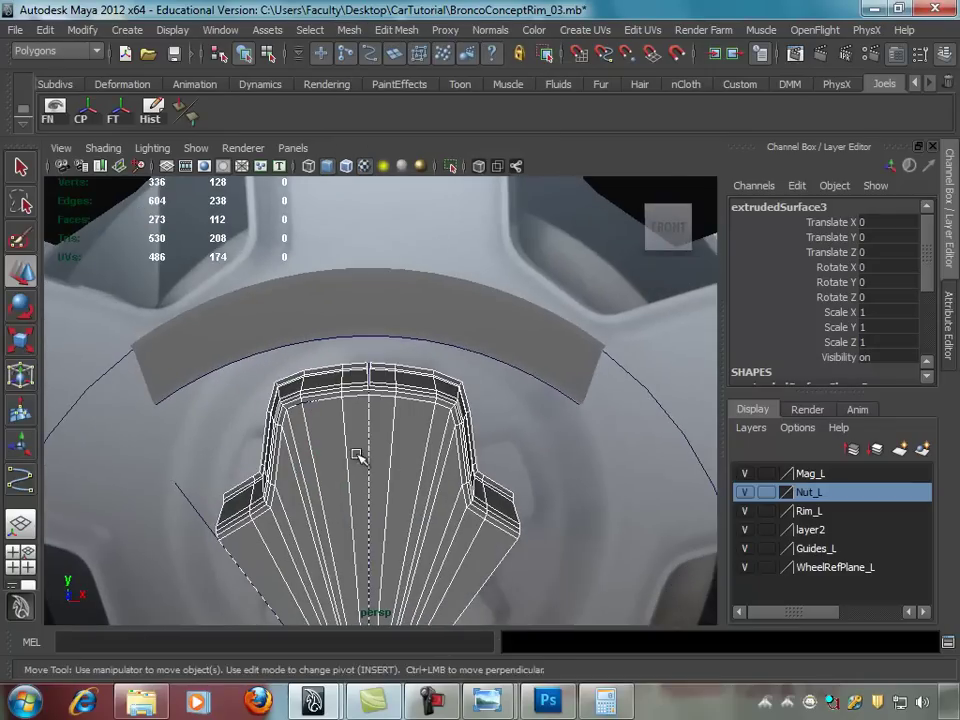
{"action": "scroll", "coordinate": [489, 458], "scroll_direction": "up", "scroll_amount": 3}
Step: Merge the vertices at the top of the tooth's seam to their centre
{"action": "right_click_drag", "start_coordinate": [392, 375], "coordinate": [311, 375]}
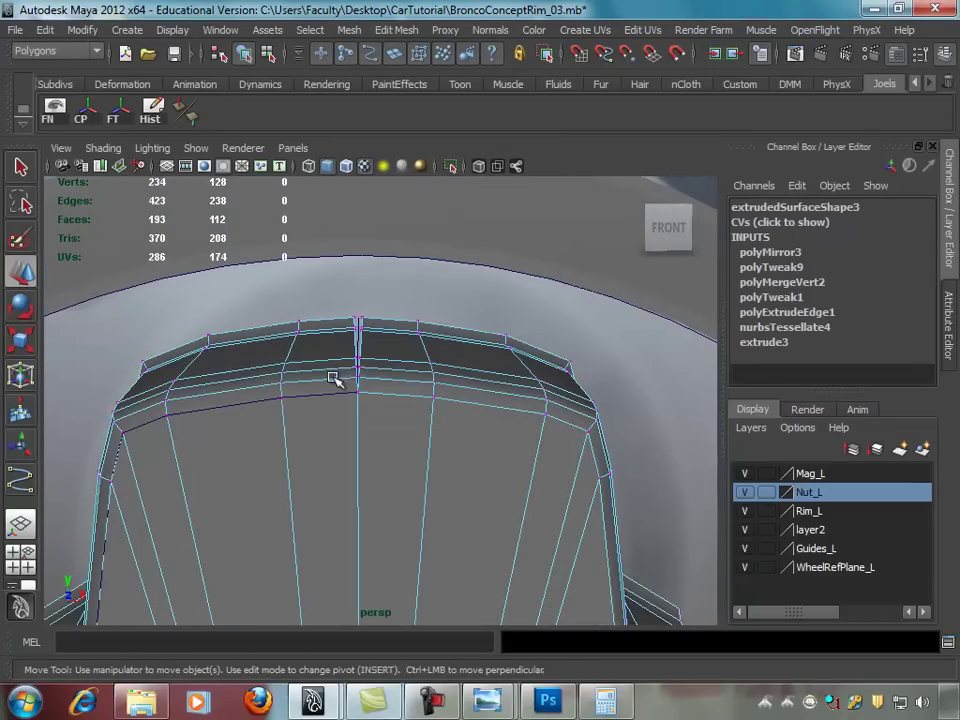
{"action": "mouse_move", "coordinate": [339, 355]}
{"action": "middle_mouse_down", "text": "alt"}
{"action": "mouse_move", "coordinate": [411, 343]}
{"action": "mouse_move", "coordinate": [407, 375]}
{"action": "middle_mouse_up", "text": "alt"}
{"action": "key", "text": "w"}
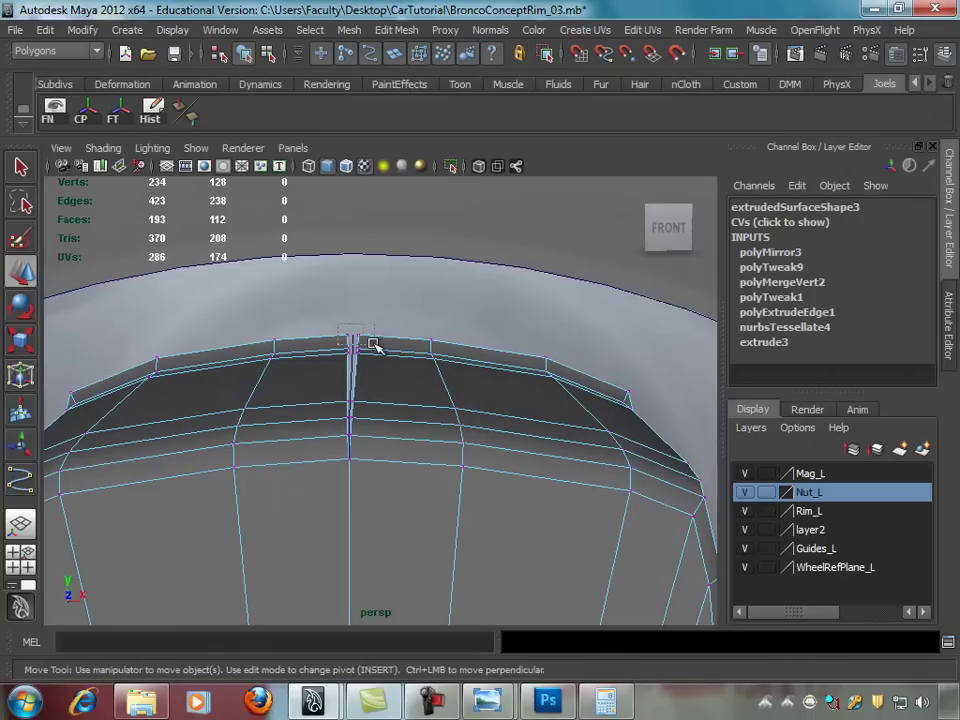
{"action": "left_click_drag", "start_coordinate": [330, 318], "coordinate": [396, 344]}
{"action": "key", "text": "g"}
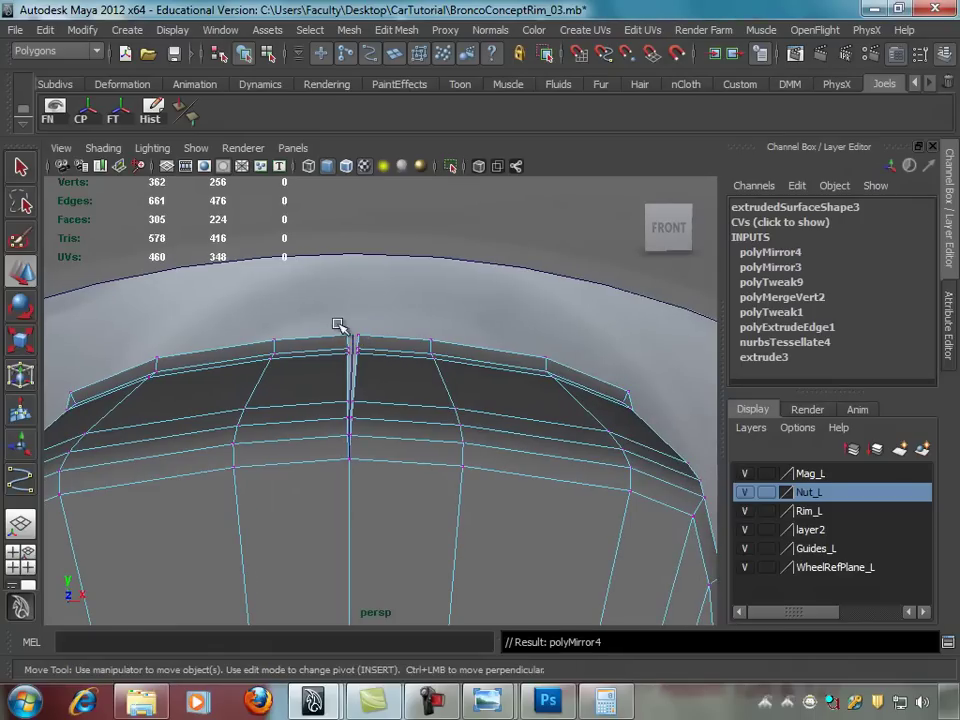
{"action": "left_click", "coordinate": [400, 349]}
{"action": "left_click", "coordinate": [388, 342]}
{"action": "right_click_drag", "start_coordinate": [388, 345], "coordinate": [315, 340]}
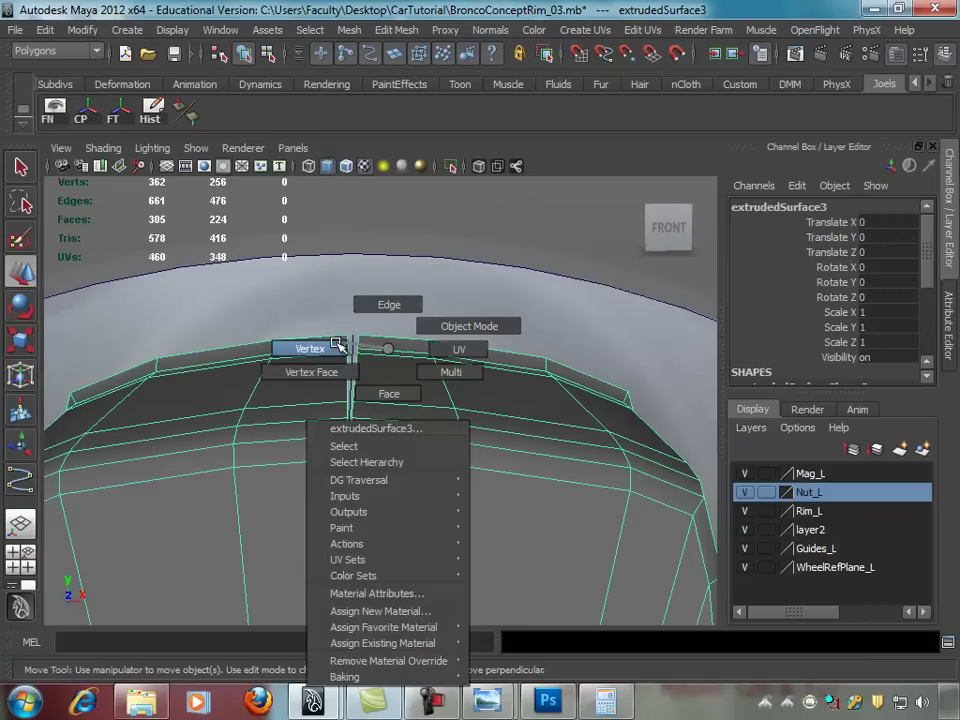
{"action": "left_click_drag", "start_coordinate": [315, 325], "coordinate": [384, 341]}
{"action": "left_click", "coordinate": [394, 32]}
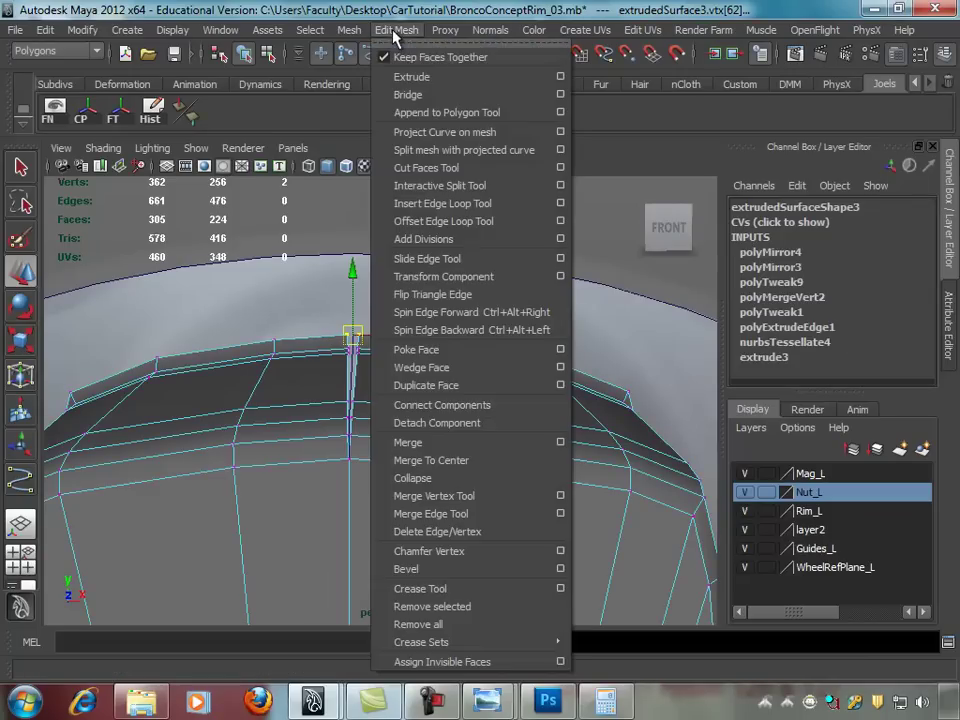
{"action": "left_click", "coordinate": [452, 461]}
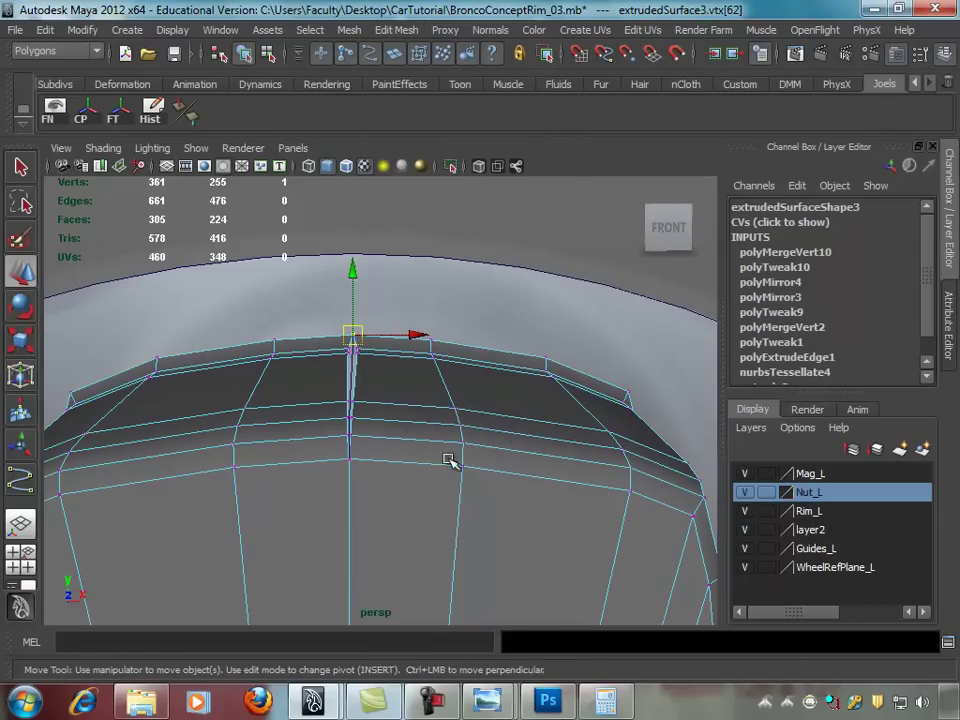
Step: Merge the next seam vertex pairs just below the tooth's top
{"action": "left_click_drag", "start_coordinate": [377, 392], "coordinate": [337, 332], "text": "alt"}
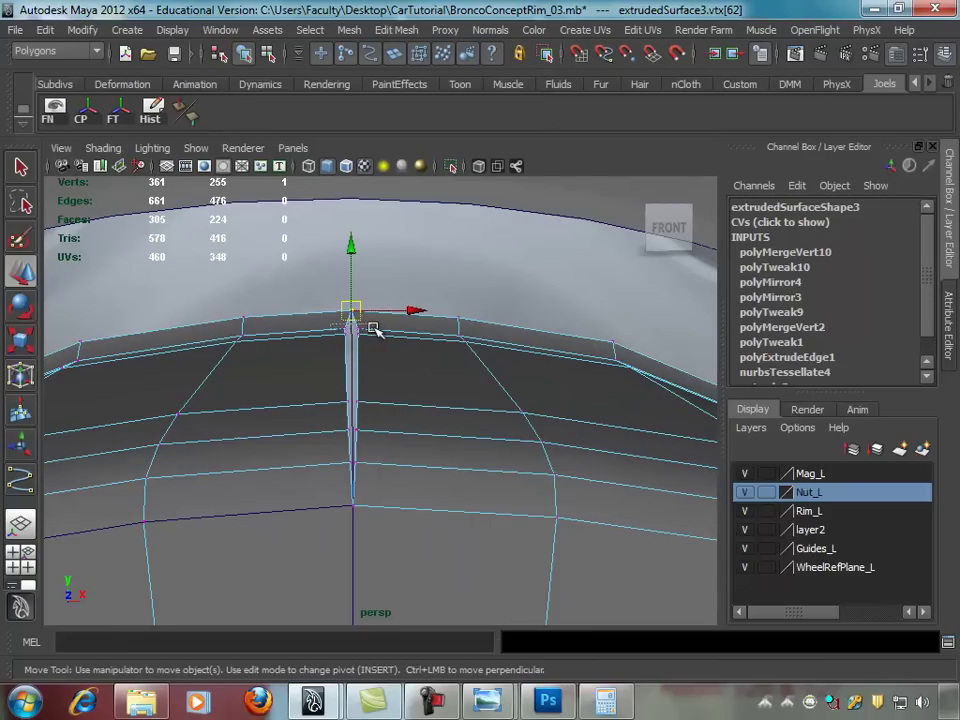
{"action": "left_click", "coordinate": [370, 328], "text": "shift"}
{"action": "key", "text": "g"}
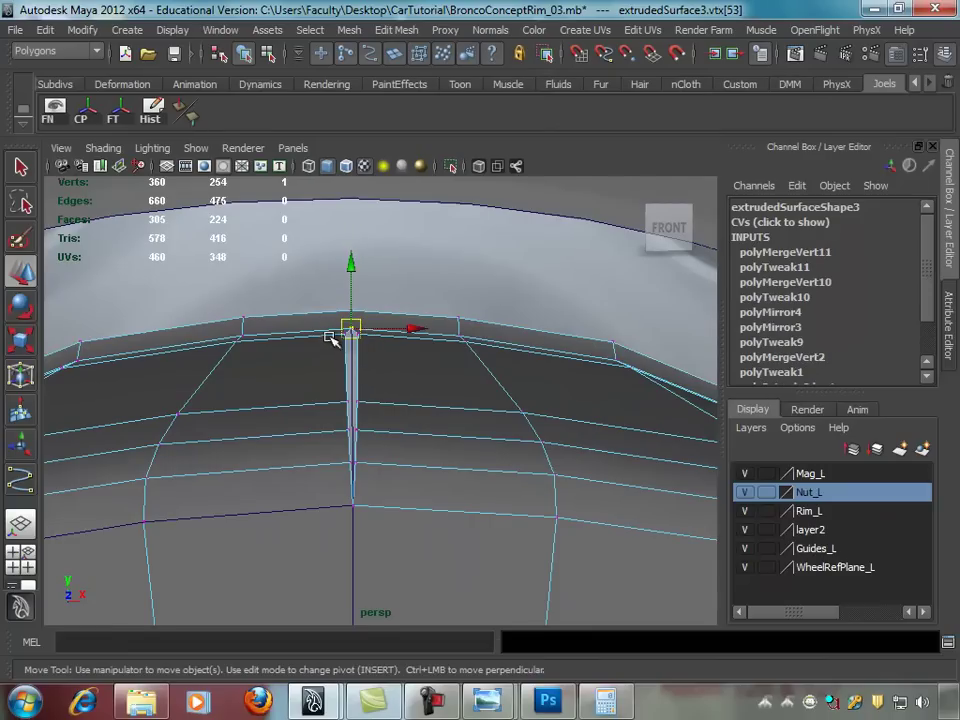
{"action": "left_click", "coordinate": [354, 343]}
{"action": "left_click", "coordinate": [396, 354]}
{"action": "mouse_move", "coordinate": [396, 354]}
{"action": "right_mouse_down"}
{"action": "mouse_move", "coordinate": [330, 345]}
{"action": "mouse_move", "coordinate": [337, 338]}
{"action": "right_mouse_up"}
{"action": "left_click", "coordinate": [354, 337]}
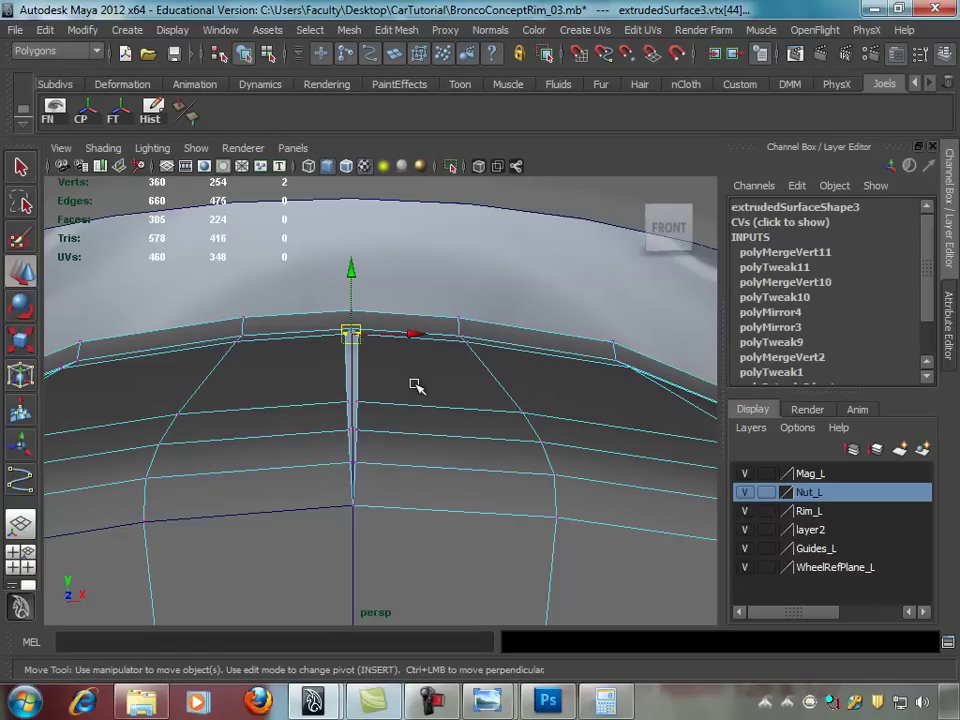
{"action": "key", "text": "ctrl+m"}
Step: Merge the remaining tooth seam pairs down the spine and return to object mode
{"action": "left_click_drag", "start_coordinate": [354, 343], "coordinate": [368, 411]}
{"action": "key", "text": "ctrl+m"}
{"action": "key", "text": "ctrl+m"}
{"action": "mouse_move", "coordinate": [377, 441]}
{"action": "middle_mouse_down"}
{"action": "mouse_move", "coordinate": [340, 461]}
{"action": "mouse_move", "coordinate": [332, 484]}
{"action": "mouse_move", "coordinate": [390, 510]}
{"action": "middle_mouse_up"}
{"action": "key", "text": "ctrl+m"}
{"action": "key", "text": "ctrl+m"}
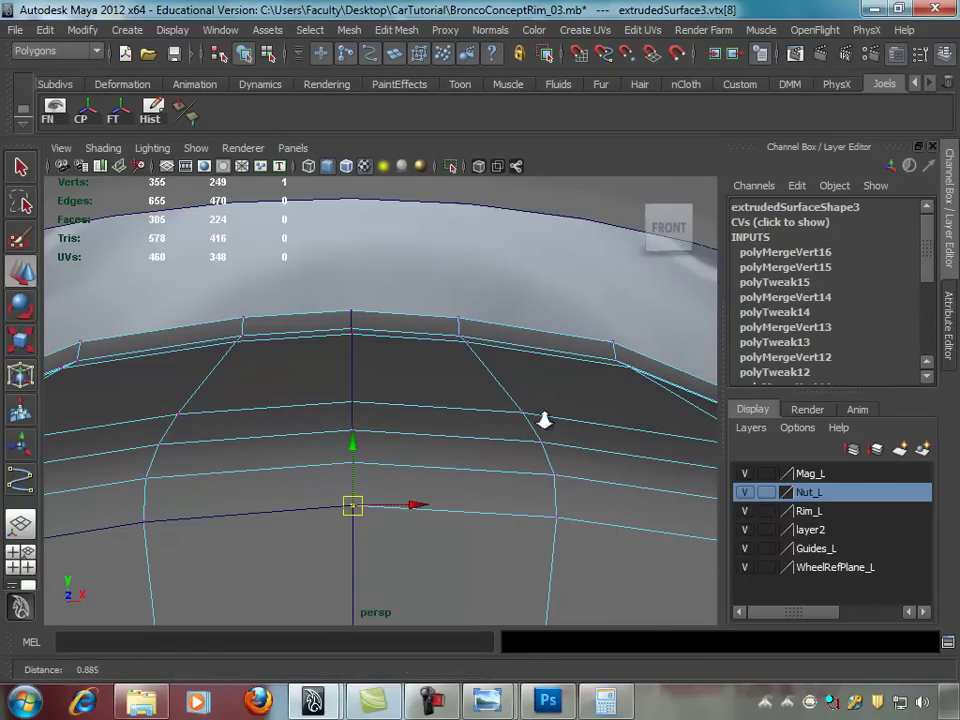
{"action": "middle_click_drag", "start_coordinate": [568, 422], "coordinate": [420, 393], "text": "alt"}
{"action": "right_click_drag", "start_coordinate": [420, 392], "coordinate": [439, 349], "text": "alt"}
{"action": "left_click_drag", "start_coordinate": [439, 349], "coordinate": [410, 360], "text": "alt"}
{"action": "mouse_move", "coordinate": [410, 360]}
{"action": "right_mouse_down", "text": "alt"}
{"action": "mouse_move", "coordinate": [381, 377]}
{"action": "mouse_move", "coordinate": [440, 438]}
{"action": "right_mouse_up", "text": "alt"}
{"action": "key", "text": "F8"}
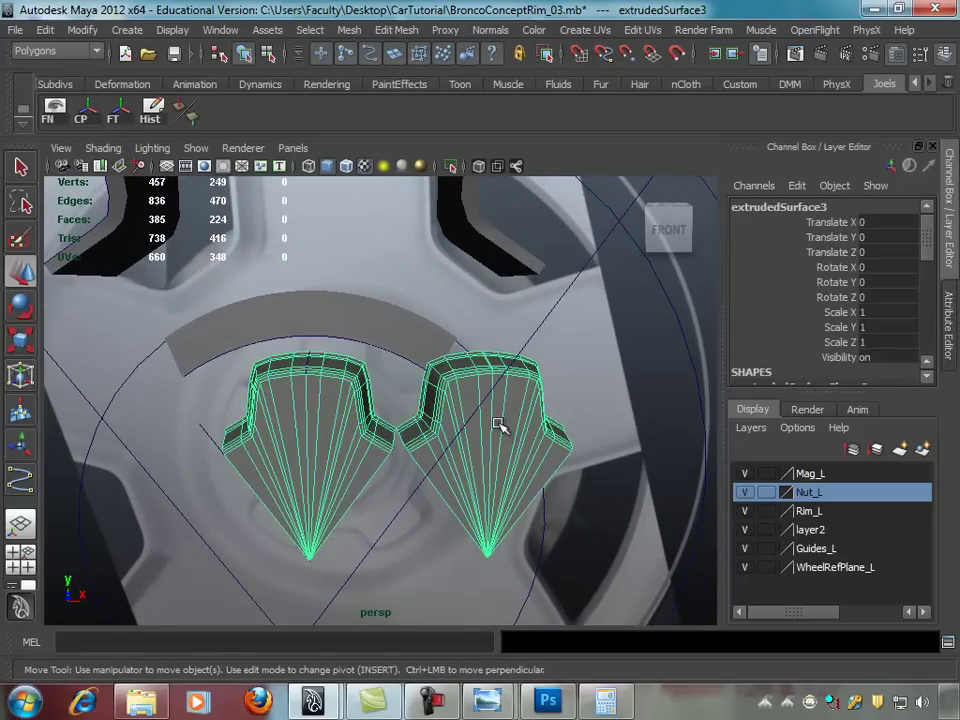
Step: Delete the extra right-hand tooth and return the nut to object mode
{"action": "right_click_drag", "start_coordinate": [497, 382], "coordinate": [497, 420]}
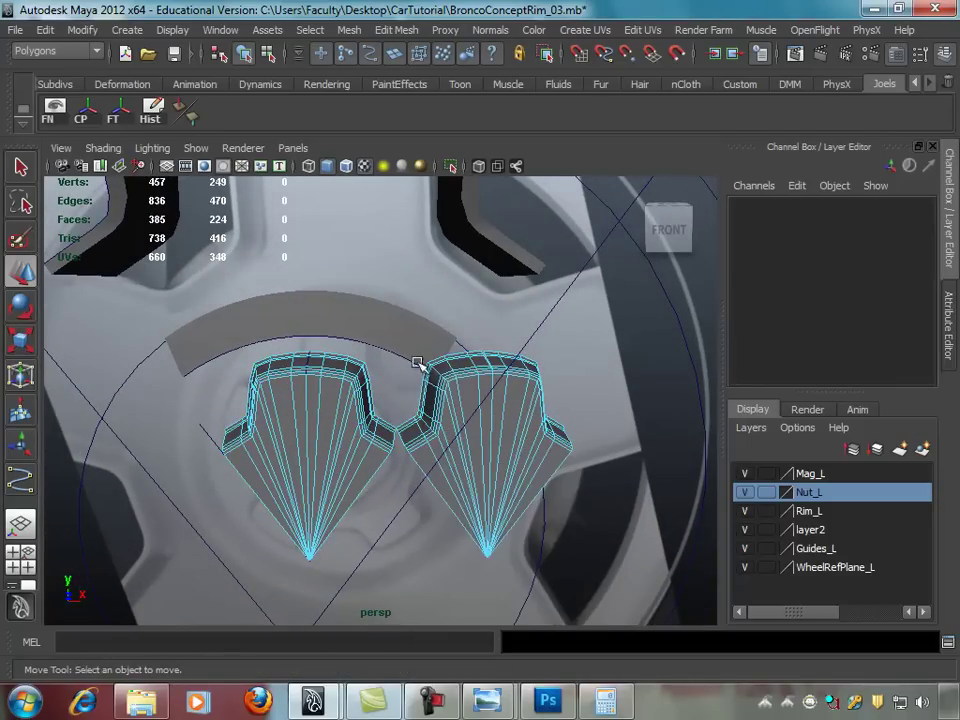
{"action": "key", "text": "F8"}
{"action": "key", "text": "Delete"}
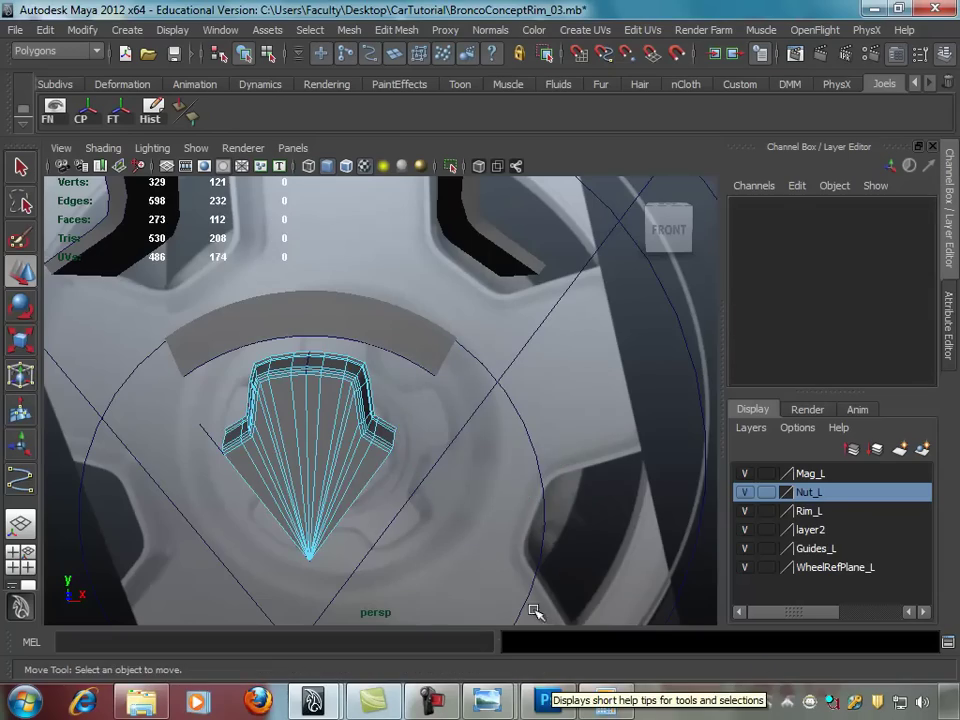
{"action": "scroll", "coordinate": [414, 521], "scroll_direction": "down", "scroll_amount": 2}
{"action": "left_click_drag", "start_coordinate": [414, 521], "coordinate": [435, 510], "text": "alt"}
{"action": "key", "text": "F8"}
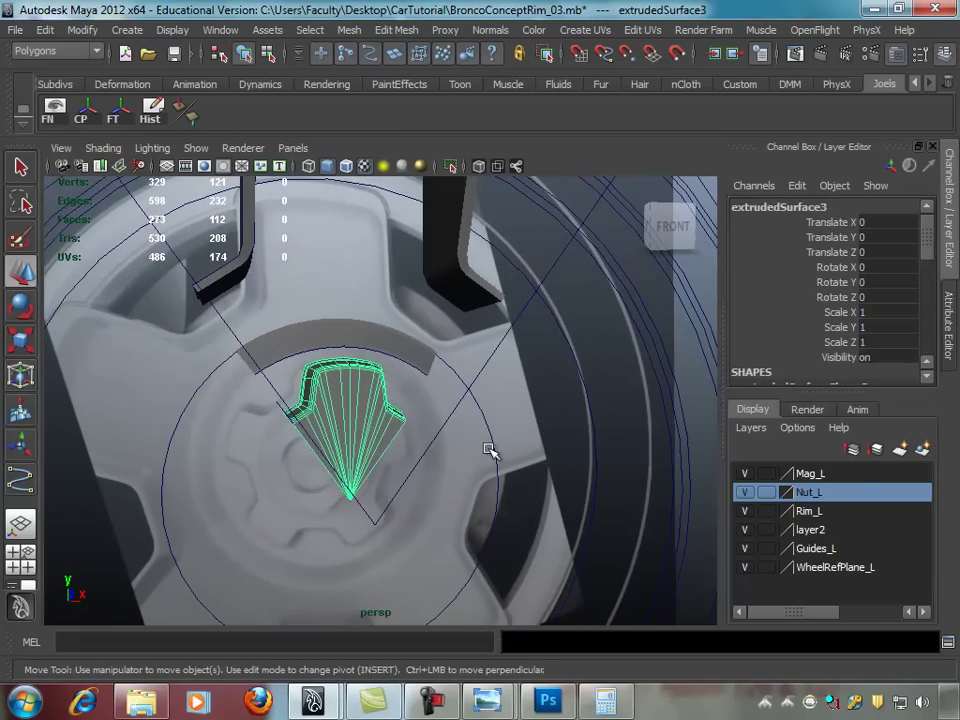
{"action": "mouse_move", "coordinate": [514, 390]}
{"action": "left_mouse_down", "text": "alt"}
{"action": "mouse_move", "coordinate": [435, 491]}
{"action": "mouse_move", "coordinate": [490, 474]}
{"action": "mouse_move", "coordinate": [390, 520]}
{"action": "mouse_move", "coordinate": [328, 480]}
{"action": "left_mouse_up", "text": "alt"}
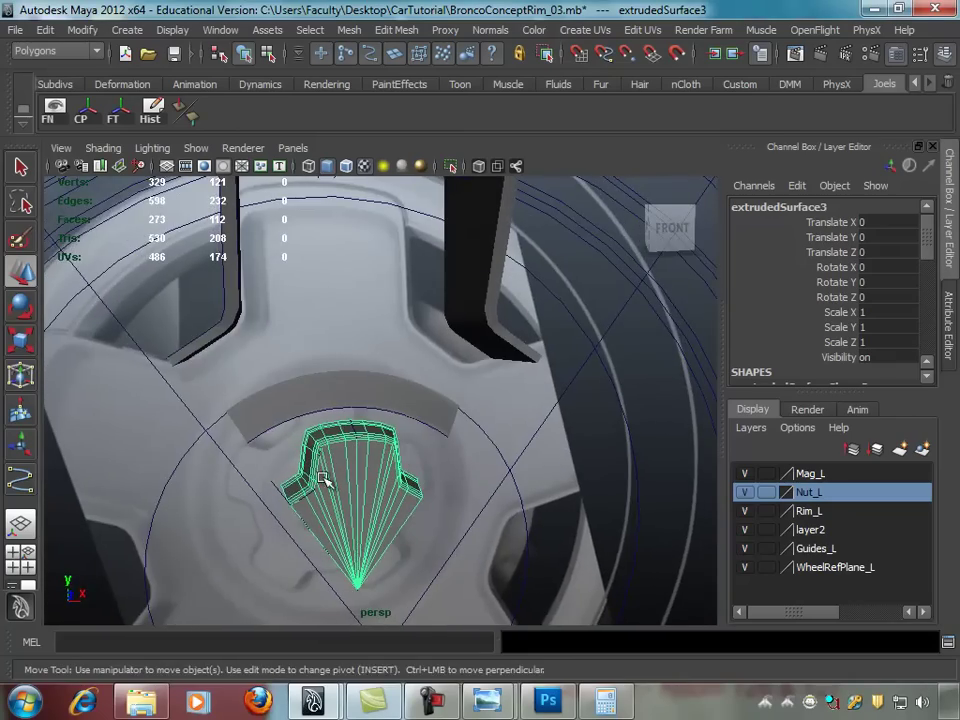
{"action": "right_click_drag", "start_coordinate": [328, 482], "coordinate": [441, 468], "text": "alt"}
Step: Duplicate the dark spoke-end pieces onto a new layer1 and hide that layer
{"action": "left_click", "coordinate": [345, 390]}
{"action": "left_click_drag", "start_coordinate": [345, 390], "coordinate": [386, 508], "text": "alt"}
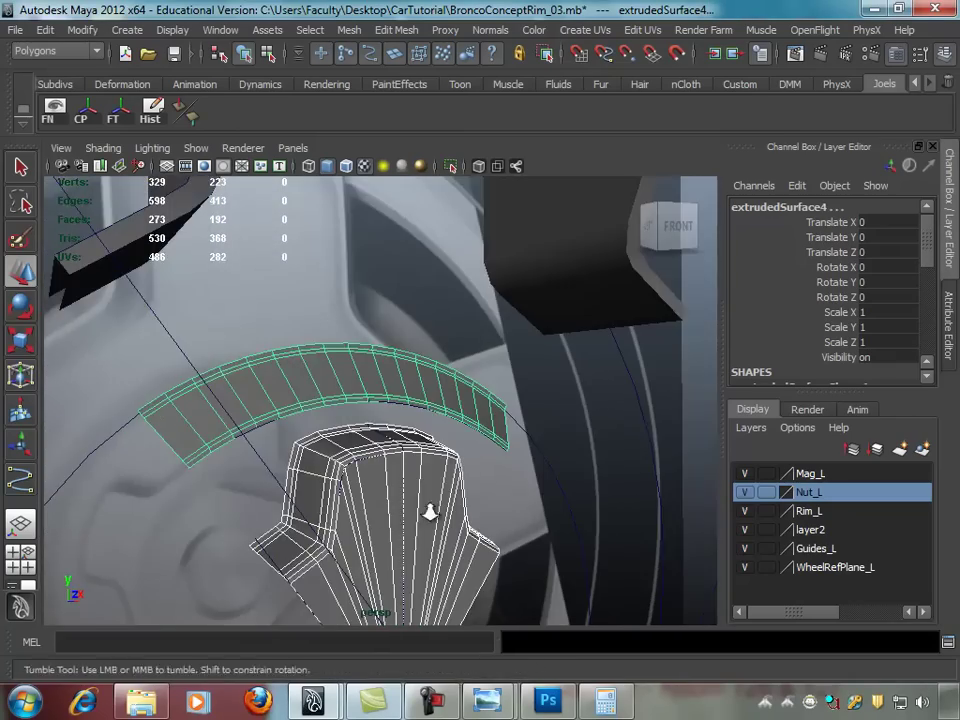
{"action": "right_click_drag", "start_coordinate": [429, 510], "coordinate": [400, 470], "text": "alt"}
{"action": "middle_click_drag", "start_coordinate": [400, 470], "coordinate": [415, 440], "text": "alt"}
{"action": "left_click", "coordinate": [476, 272]}
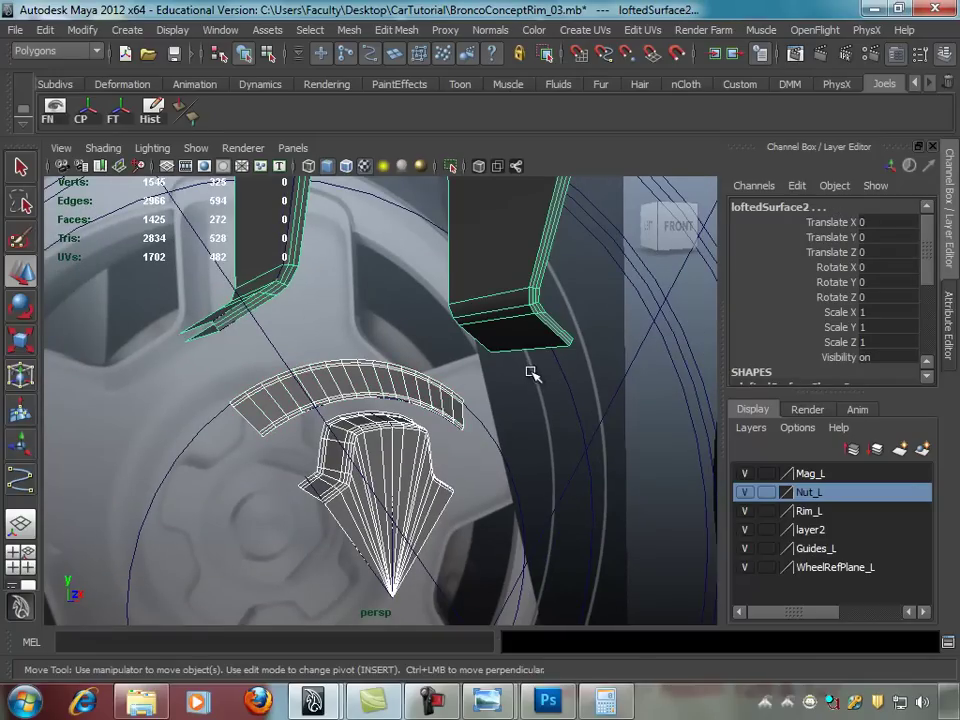
{"action": "key", "text": "ctrl+d"}
{"action": "left_click", "coordinate": [922, 449]}
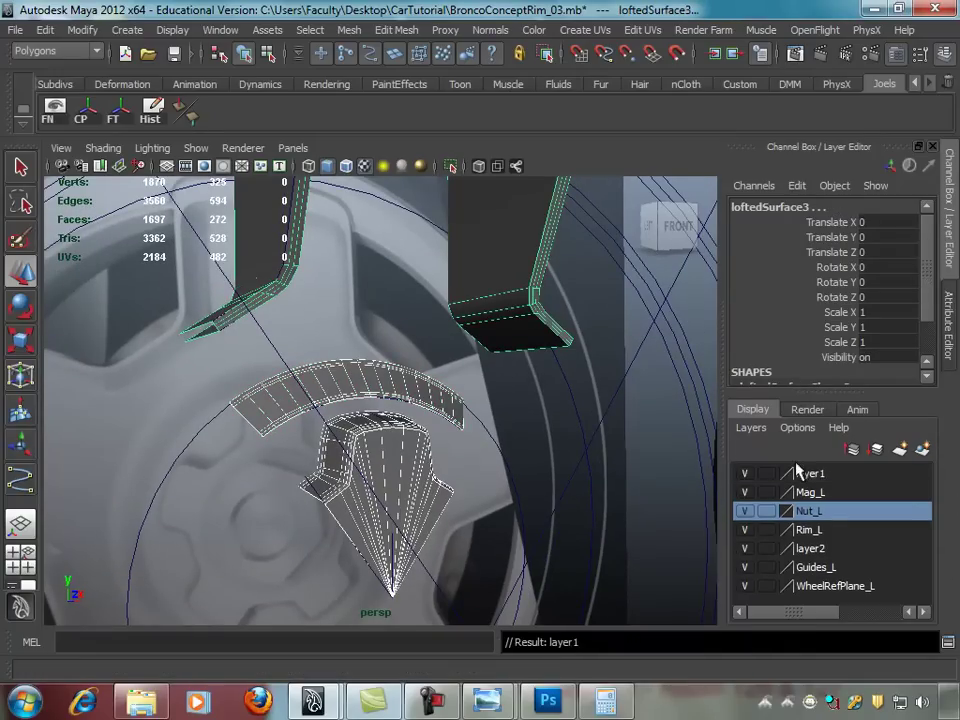
{"action": "left_click", "coordinate": [744, 474]}
Step: Select the nut piece together with the grey arc
{"action": "left_click_drag", "start_coordinate": [483, 326], "coordinate": [435, 446], "text": "alt"}
{"action": "left_click", "coordinate": [383, 457]}
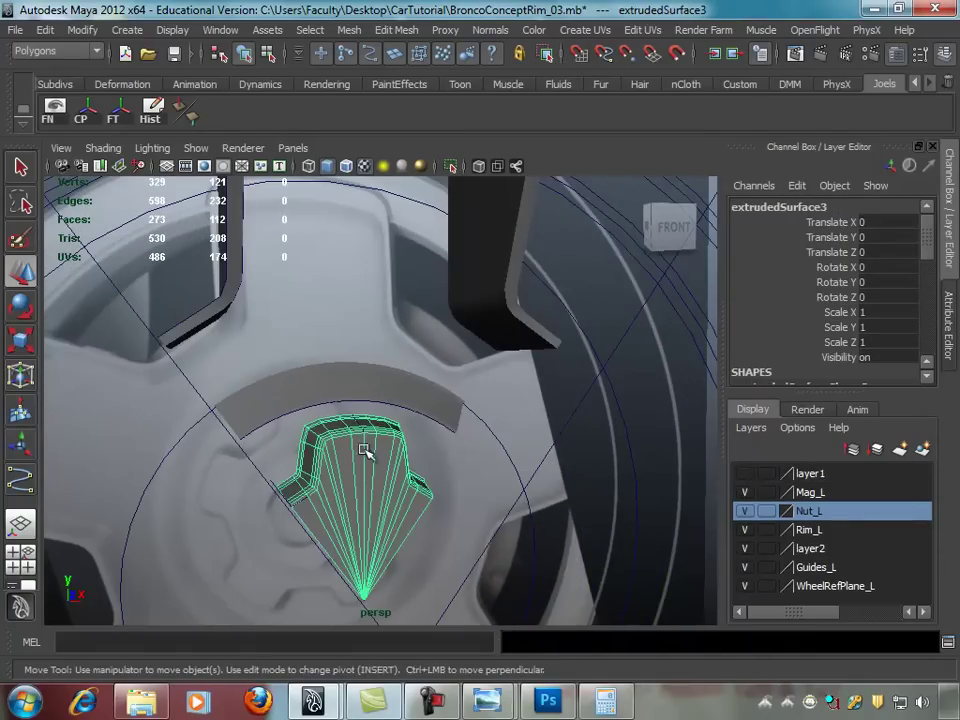
{"action": "key", "text": "q"}
{"action": "left_click", "coordinate": [335, 397]}
{"action": "left_click_drag", "start_coordinate": [375, 443], "coordinate": [422, 439], "text": "alt"}
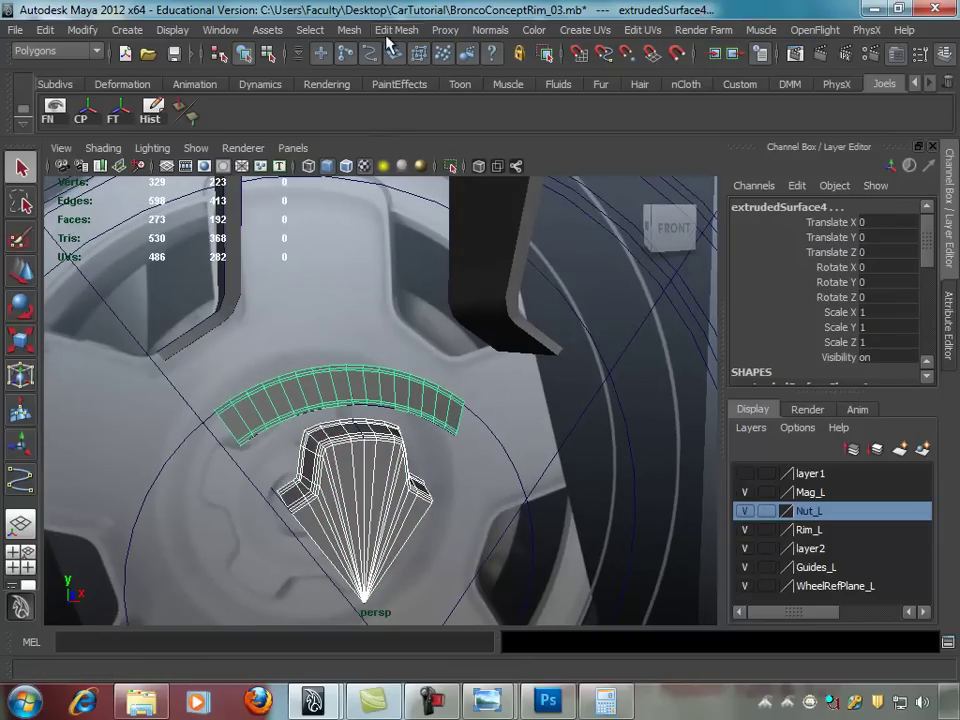
Step: Combine the nut and the grey arc into a single mesh
{"action": "left_click", "coordinate": [349, 30]}
{"action": "left_click", "coordinate": [374, 58]}
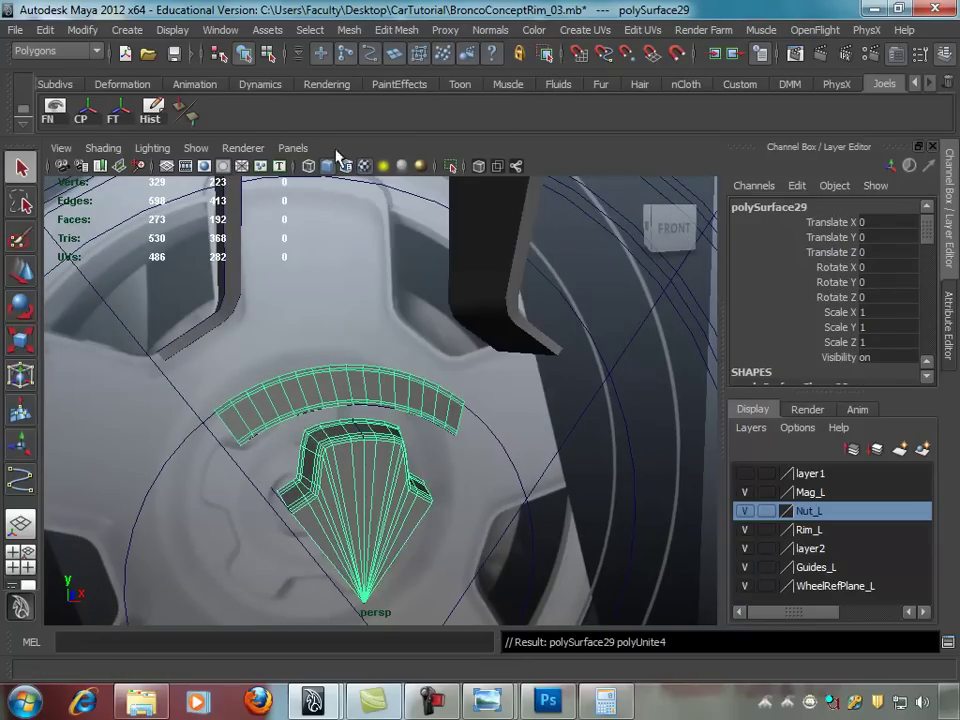
{"action": "right_click_drag", "start_coordinate": [290, 400], "coordinate": [311, 456], "text": "alt"}
{"action": "middle_click_drag", "start_coordinate": [311, 456], "coordinate": [255, 350], "text": "alt"}
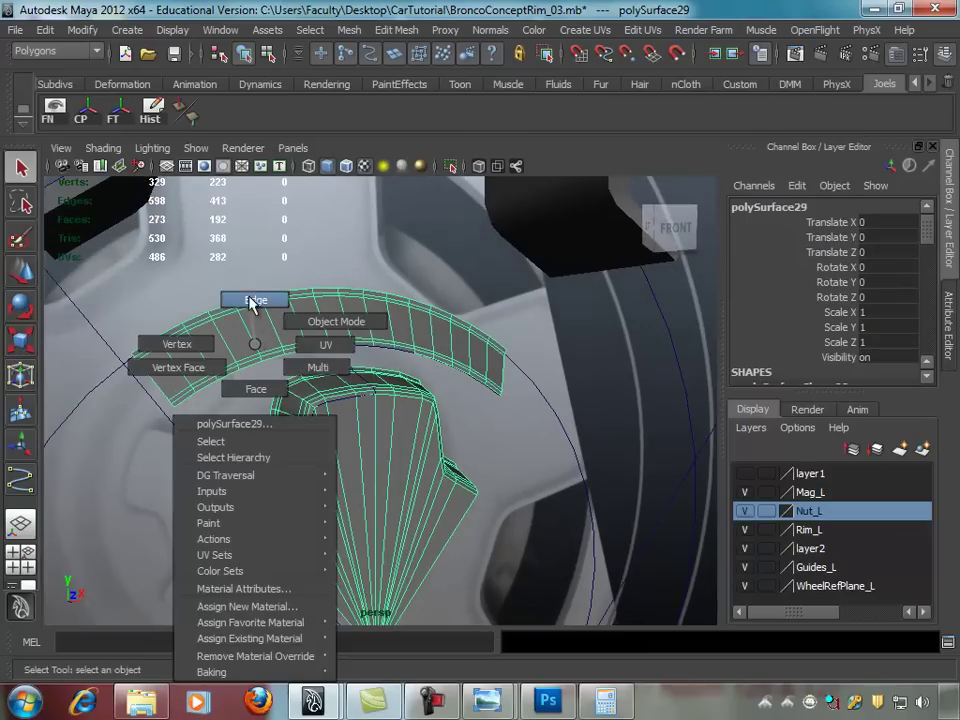
Step: Bridge the arc's inner edge loop to the nut's top edges with new faces
{"action": "right_click_drag", "start_coordinate": [255, 350], "coordinate": [215, 403]}
{"action": "left_click", "coordinate": [199, 404]}
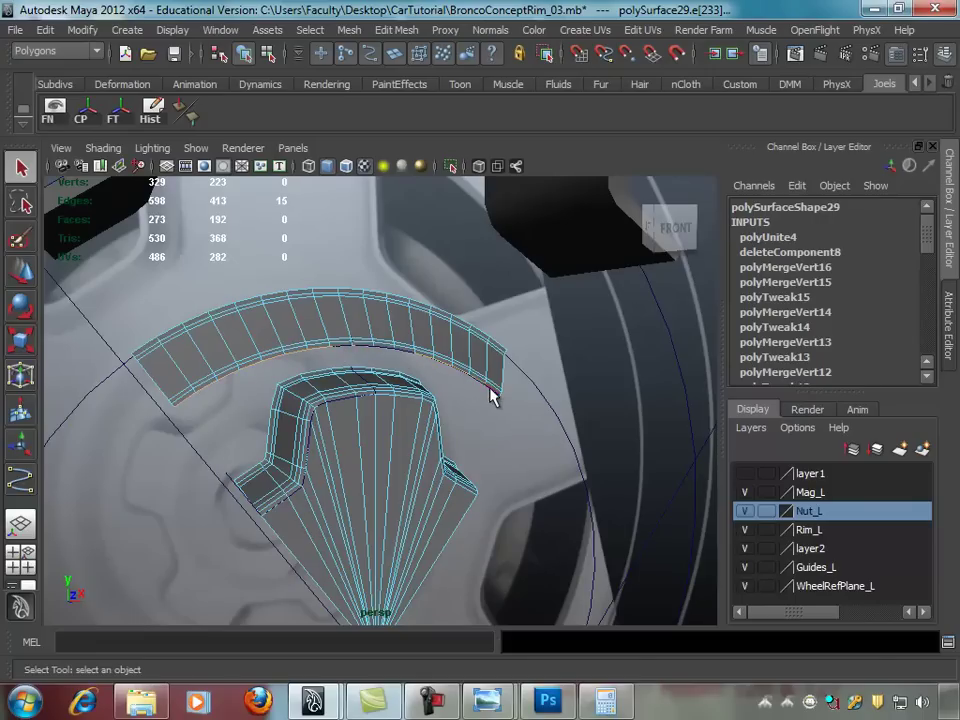
{"action": "key", "text": "z"}
{"action": "key", "text": "z"}
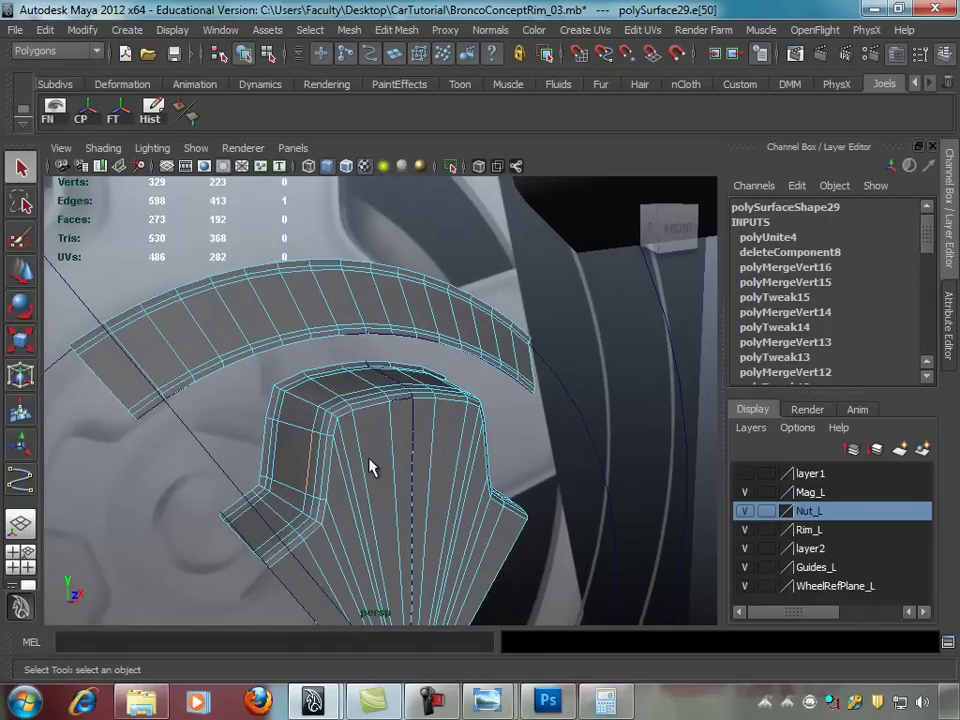
{"action": "double_click", "coordinate": [318, 458]}
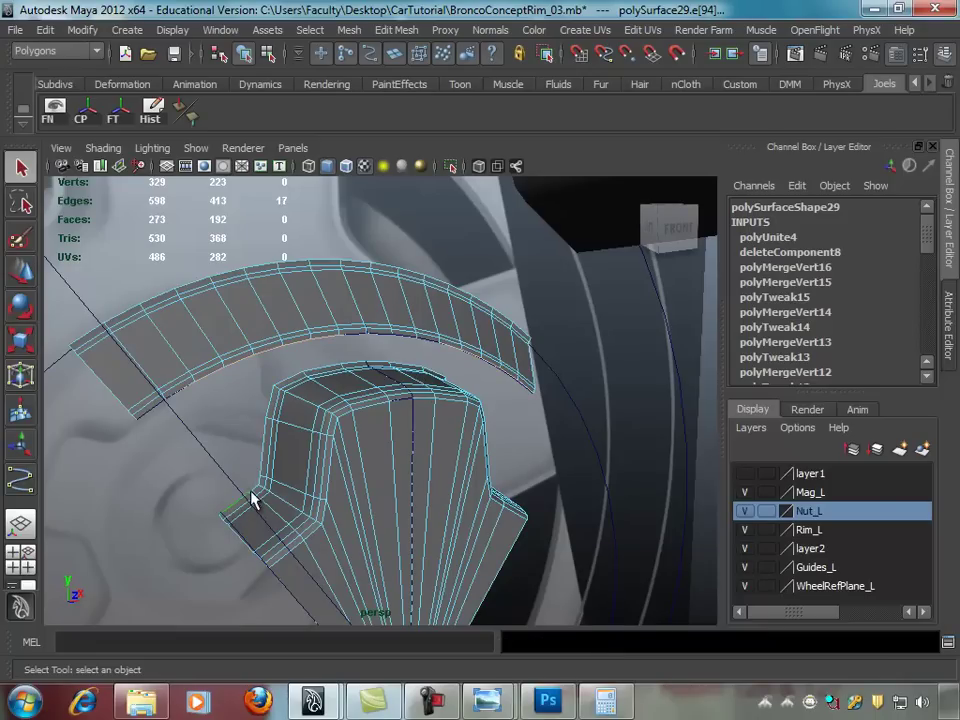
{"action": "double_click", "coordinate": [265, 457], "text": "shift"}
{"action": "left_click", "coordinate": [270, 414], "text": "shift"}
{"action": "left_click", "coordinate": [384, 370], "text": "shift"}
{"action": "mouse_move", "coordinate": [384, 370]}
{"action": "left_mouse_down", "text": "alt"}
{"action": "mouse_move", "coordinate": [471, 381]}
{"action": "mouse_move", "coordinate": [349, 373]}
{"action": "left_mouse_up", "text": "alt"}
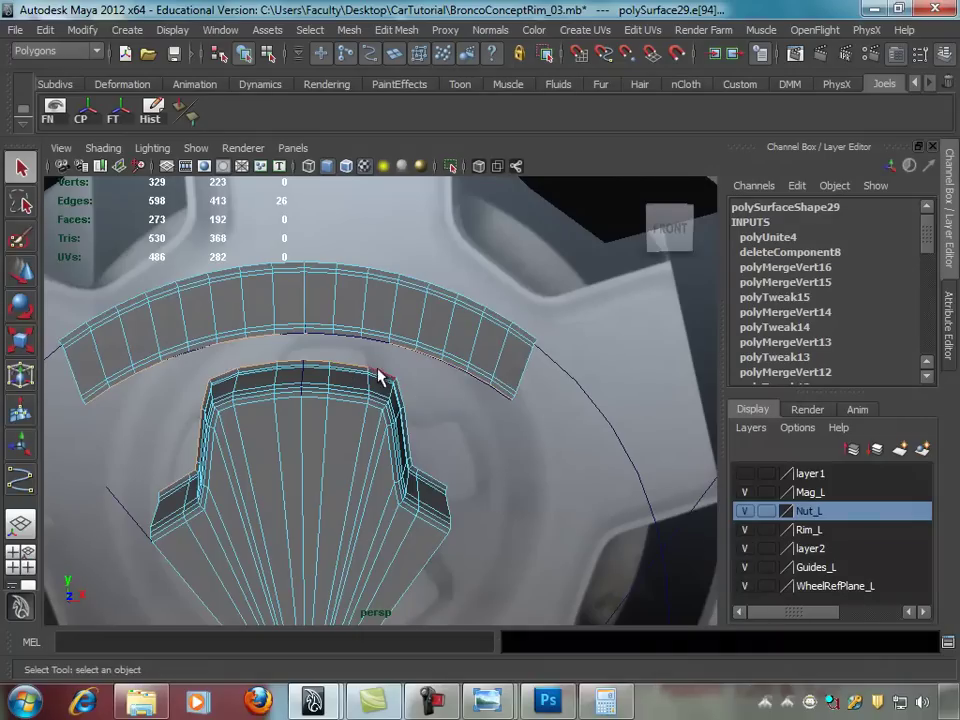
{"action": "left_click_drag", "start_coordinate": [404, 407], "coordinate": [398, 425], "text": "alt"}
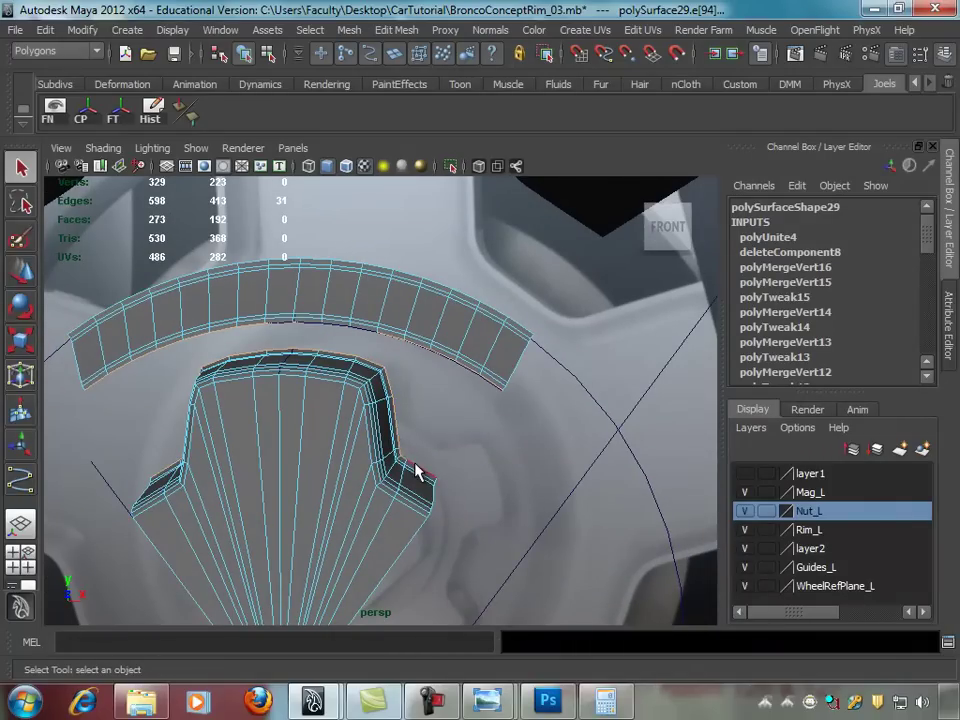
{"action": "left_click", "coordinate": [355, 32]}
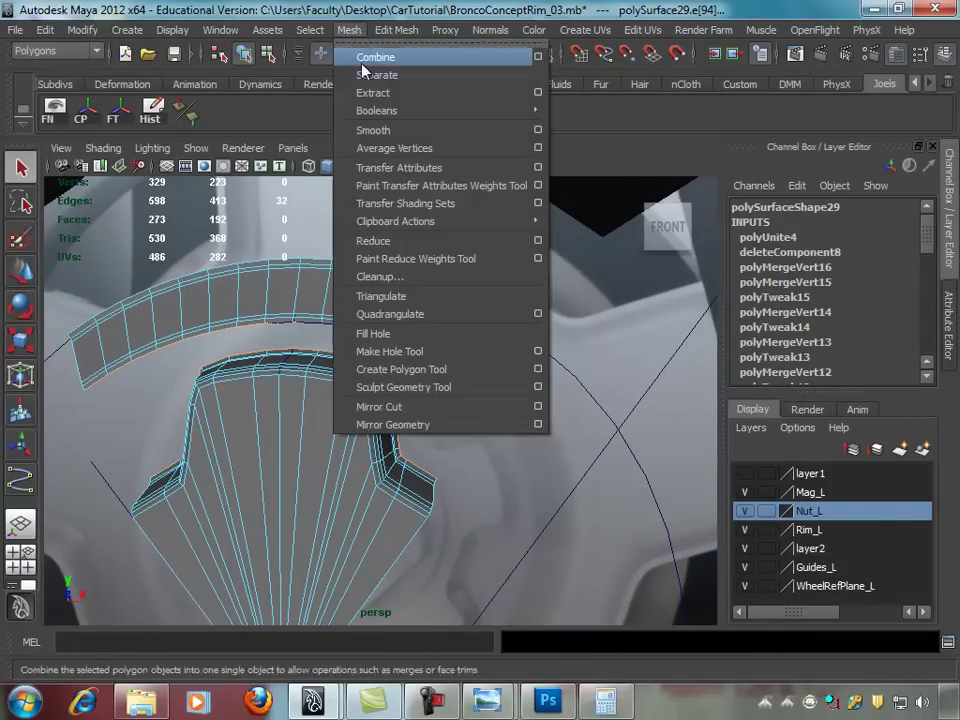
{"action": "mouse_move", "coordinate": [396, 30]}
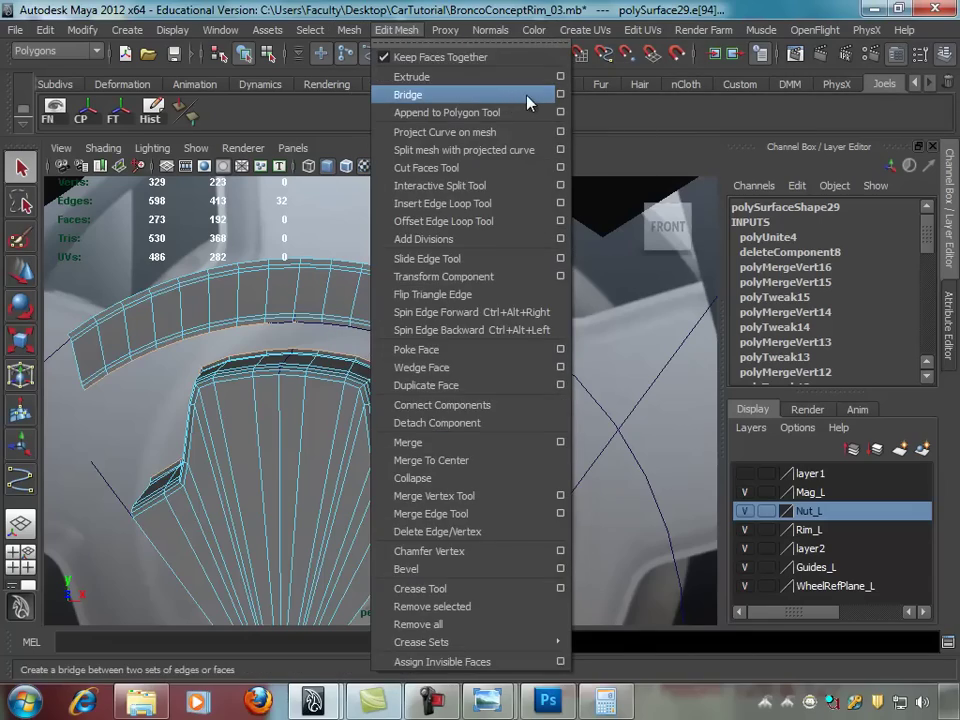
{"action": "left_click", "coordinate": [528, 95]}
{"action": "mouse_move", "coordinate": [456, 281]}
{"action": "left_mouse_down", "text": "alt"}
{"action": "mouse_move", "coordinate": [490, 283]}
{"action": "mouse_move", "coordinate": [418, 279]}
{"action": "mouse_move", "coordinate": [332, 304]}
{"action": "mouse_move", "coordinate": [248, 257]}
{"action": "mouse_move", "coordinate": [253, 246]}
{"action": "mouse_move", "coordinate": [312, 338]}
{"action": "mouse_move", "coordinate": [317, 403]}
{"action": "mouse_move", "coordinate": [317, 381]}
{"action": "left_mouse_up", "text": "alt"}
Step: Combine the dark spoke pieces with the nut wedge into one mesh
{"action": "left_click", "coordinate": [248, 257]}
{"action": "left_click", "coordinate": [349, 414]}
{"action": "left_click", "coordinate": [349, 30]}
{"action": "left_click", "coordinate": [364, 75]}
Step: Select the edges along the spoke's inner end, top and corner
{"action": "mouse_move", "coordinate": [330, 320]}
{"action": "left_mouse_down", "text": "alt"}
{"action": "mouse_move", "coordinate": [345, 363]}
{"action": "mouse_move", "coordinate": [210, 315]}
{"action": "left_mouse_up", "text": "alt"}
{"action": "right_click_drag", "start_coordinate": [210, 312], "coordinate": [186, 367]}
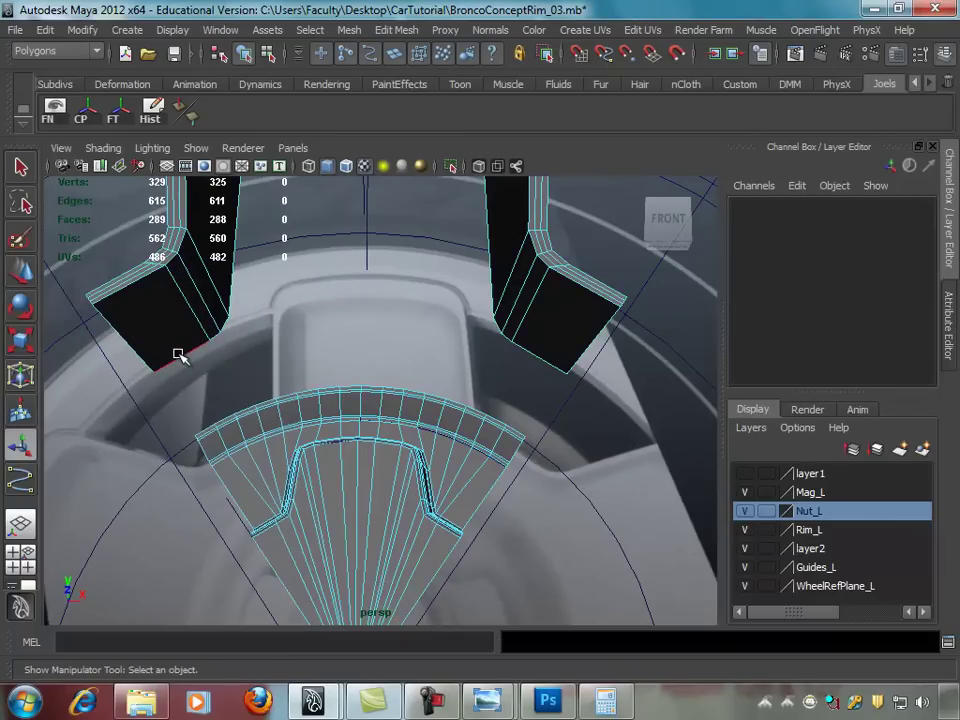
{"action": "left_click", "coordinate": [178, 356]}
{"action": "key", "text": "q"}
{"action": "left_click", "coordinate": [226, 330], "text": "shift"}
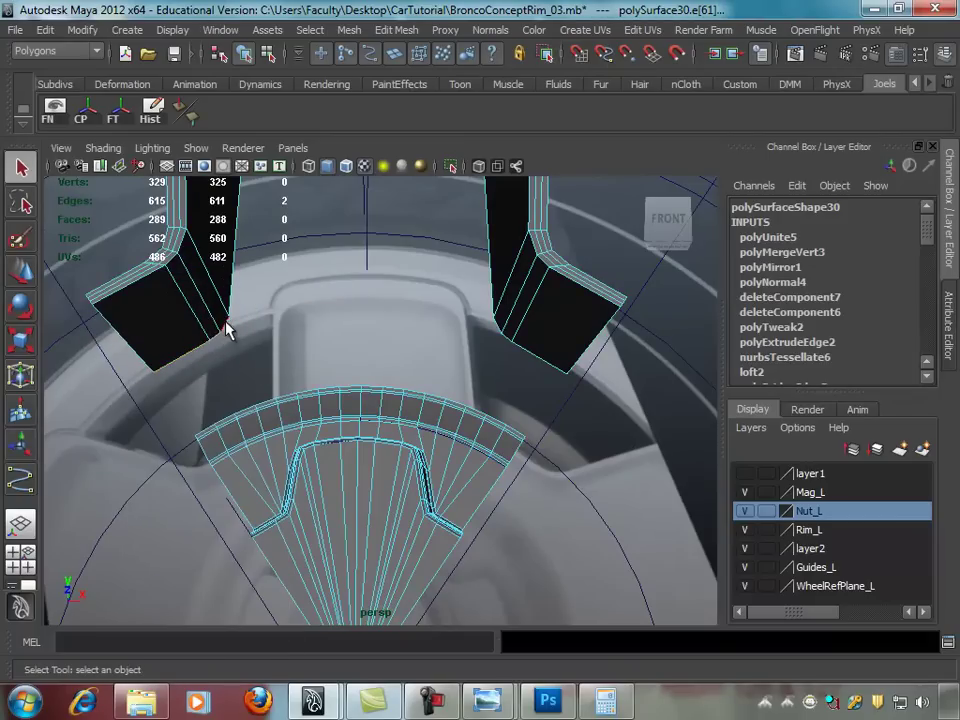
{"action": "left_click", "coordinate": [230, 312], "text": "shift"}
{"action": "left_click_drag", "start_coordinate": [347, 281], "coordinate": [290, 305], "text": "alt"}
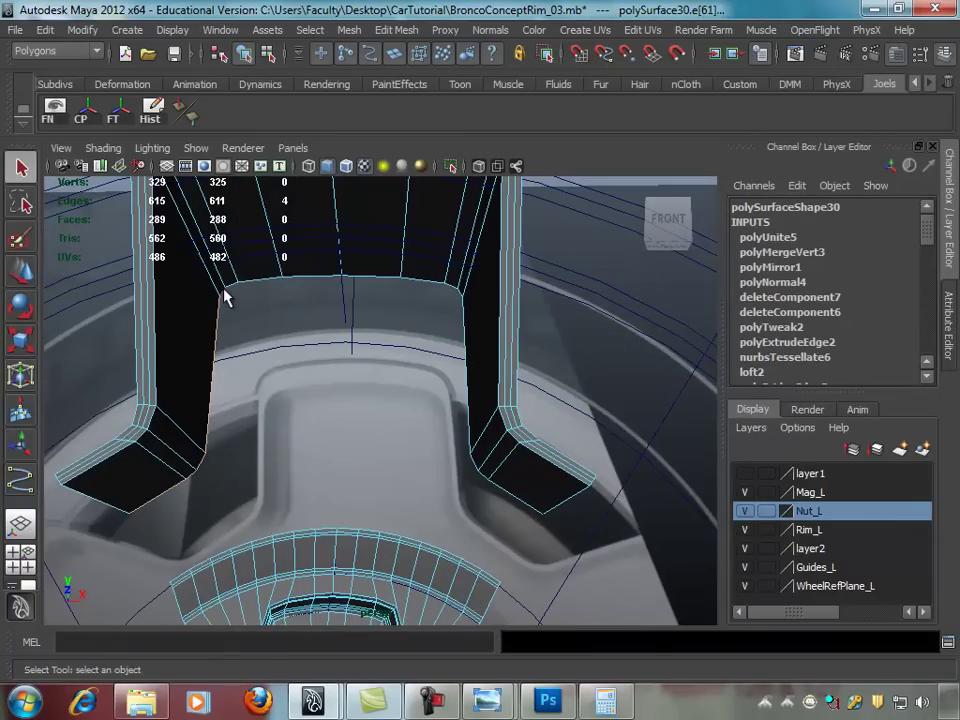
{"action": "left_click", "coordinate": [311, 279], "text": "shift"}
{"action": "left_click", "coordinate": [347, 279], "text": "shift"}
{"action": "left_click", "coordinate": [410, 282], "text": "shift"}
{"action": "left_click", "coordinate": [458, 295], "text": "shift"}
Step: Bridge the selected spoke edges to the arc as polyBridgeEdge4, then return to object mode
{"action": "mouse_move", "coordinate": [473, 427]}
{"action": "left_mouse_down", "text": "alt"}
{"action": "mouse_move", "coordinate": [478, 458]}
{"action": "mouse_move", "coordinate": [446, 358]}
{"action": "mouse_move", "coordinate": [220, 464]}
{"action": "left_mouse_up", "text": "alt"}
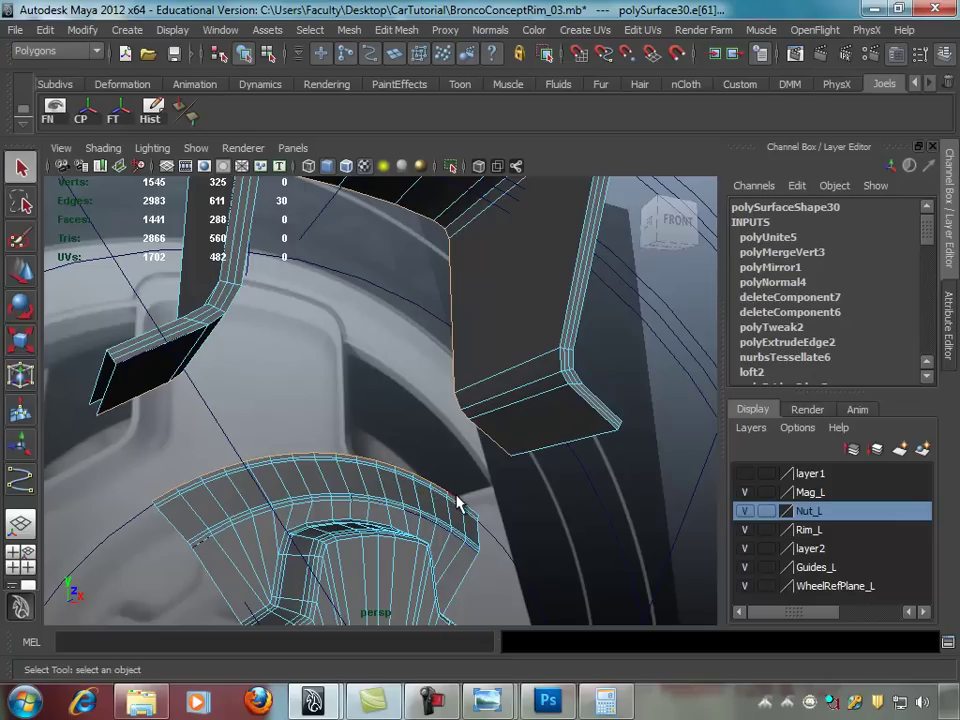
{"action": "left_click_drag", "start_coordinate": [557, 443], "coordinate": [366, 419], "text": "alt"}
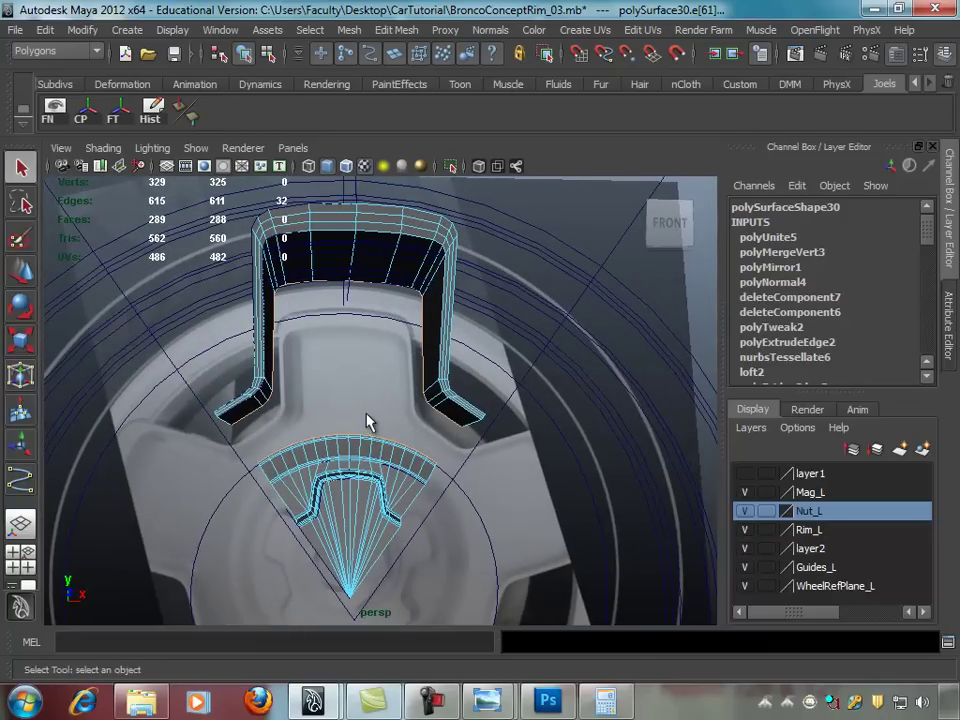
{"action": "left_click_drag", "start_coordinate": [426, 377], "coordinate": [396, 375], "text": "alt"}
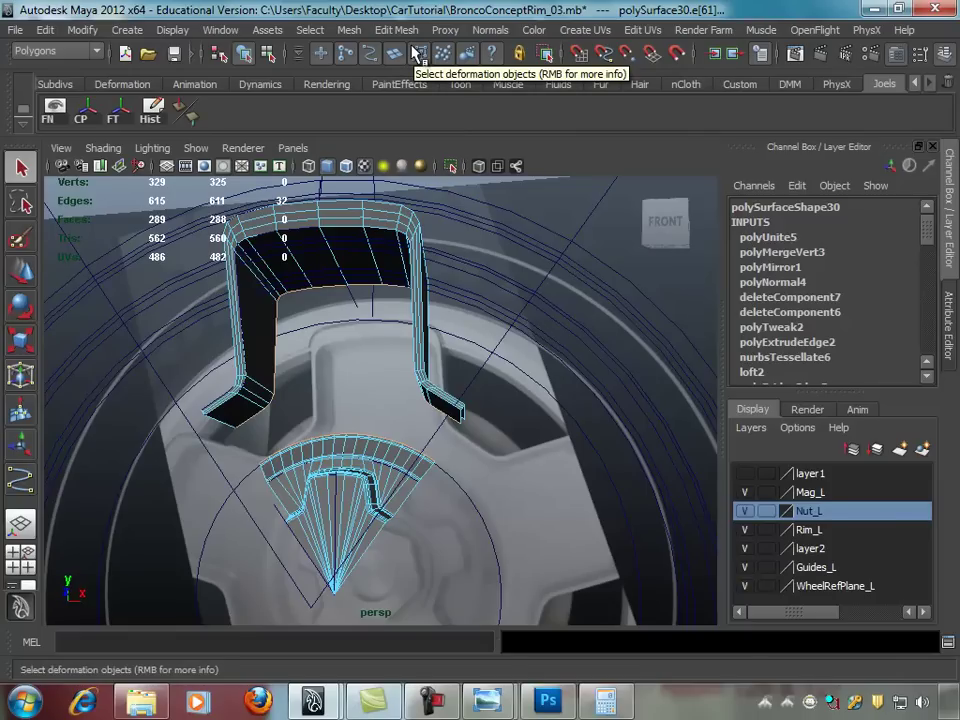
{"action": "mouse_move", "coordinate": [435, 273]}
{"action": "left_mouse_down", "text": "alt"}
{"action": "mouse_move", "coordinate": [456, 266]}
{"action": "mouse_move", "coordinate": [450, 258]}
{"action": "mouse_move", "coordinate": [473, 205]}
{"action": "left_mouse_up", "text": "alt"}
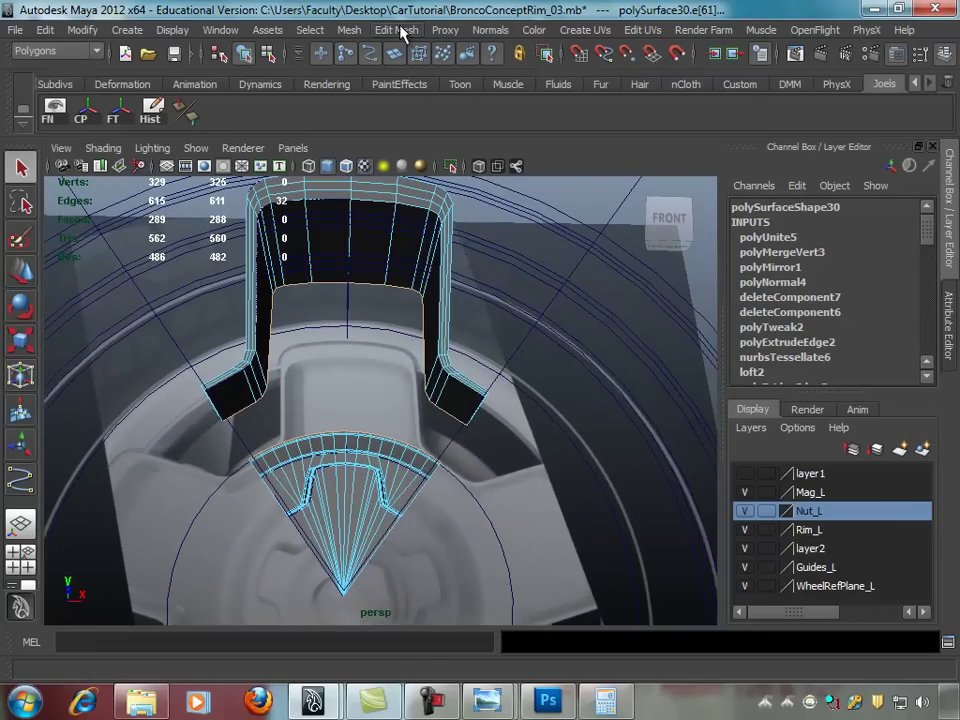
{"action": "left_click", "coordinate": [402, 36]}
{"action": "left_click", "coordinate": [440, 93]}
{"action": "mouse_move", "coordinate": [439, 332]}
{"action": "left_mouse_down", "text": "alt"}
{"action": "mouse_move", "coordinate": [457, 389]}
{"action": "mouse_move", "coordinate": [484, 413]}
{"action": "mouse_move", "coordinate": [375, 413]}
{"action": "mouse_move", "coordinate": [372, 369]}
{"action": "left_mouse_up", "text": "alt"}
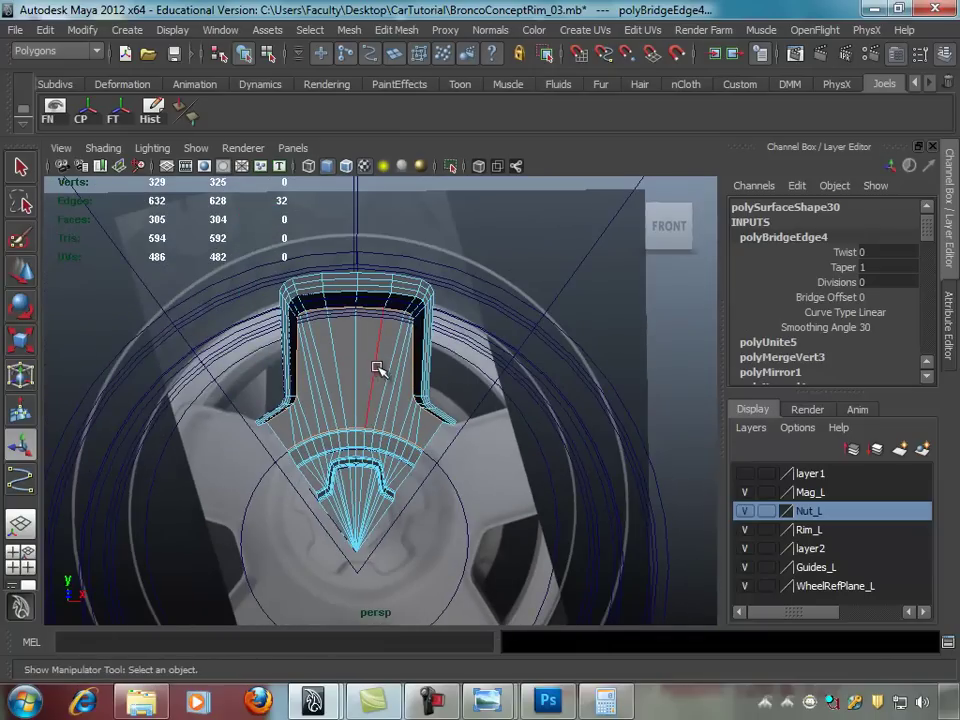
{"action": "key", "text": "F8"}
{"action": "mouse_move", "coordinate": [424, 388]}
{"action": "left_mouse_down", "text": "alt"}
{"action": "mouse_move", "coordinate": [354, 388]}
{"action": "mouse_move", "coordinate": [352, 412]}
{"action": "mouse_move", "coordinate": [375, 392]}
{"action": "mouse_move", "coordinate": [356, 381]}
{"action": "left_mouse_up", "text": "alt"}
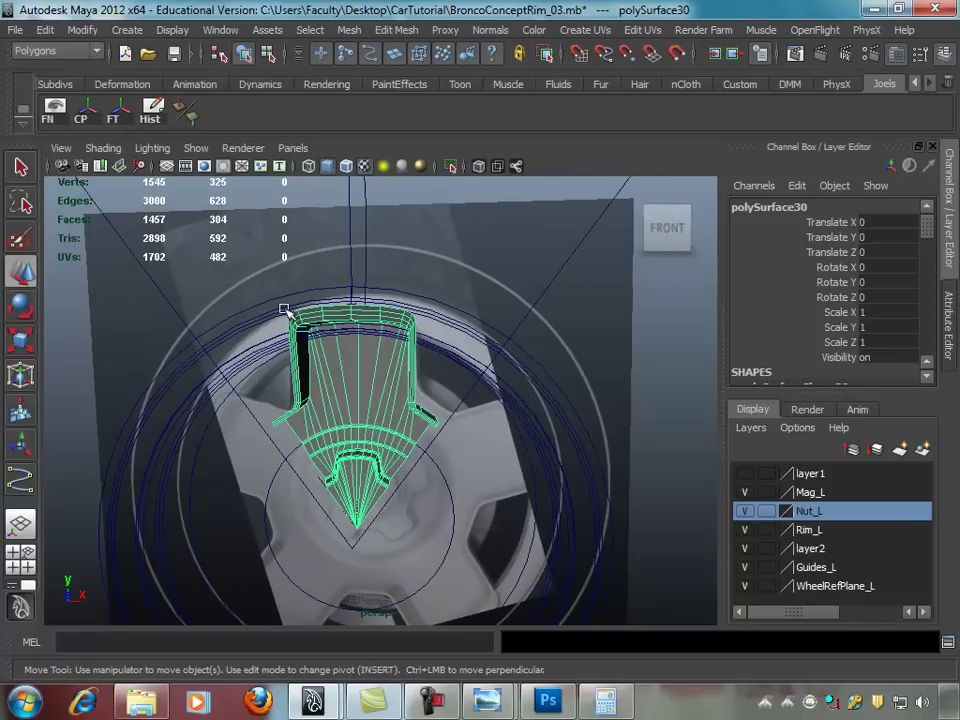
Step: Move the spoke wedge's pivot to its bottom tip at the hub centre
{"action": "left_click_drag", "start_coordinate": [179, 230], "coordinate": [399, 428], "text": "alt"}
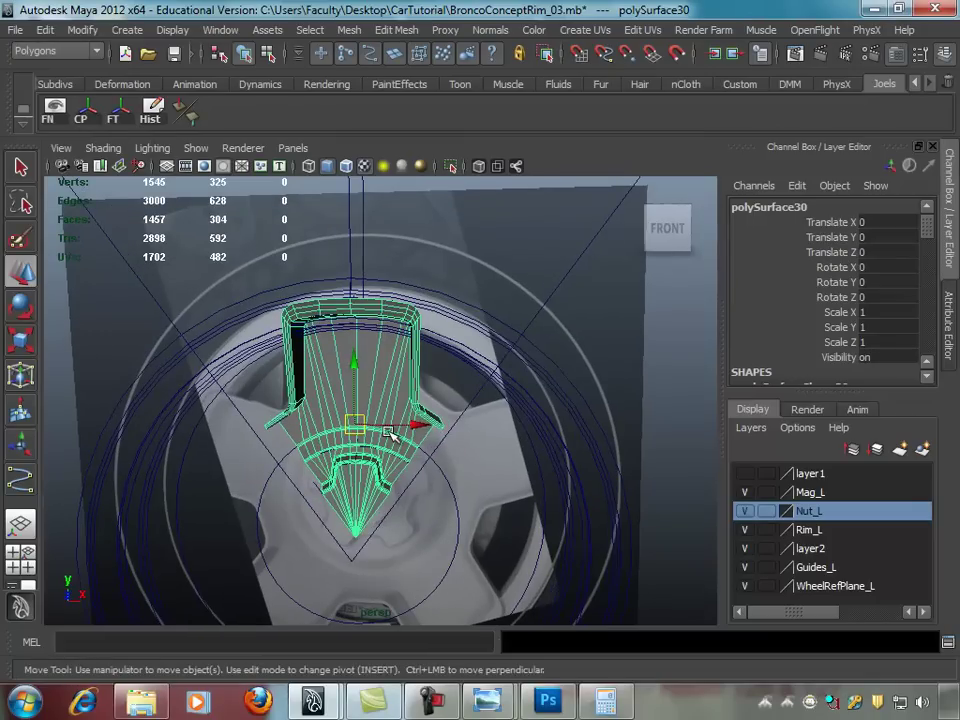
{"action": "right_click_drag", "start_coordinate": [375, 428], "coordinate": [447, 413], "text": "alt"}
{"action": "left_click_drag", "start_coordinate": [447, 413], "coordinate": [440, 430], "text": "alt"}
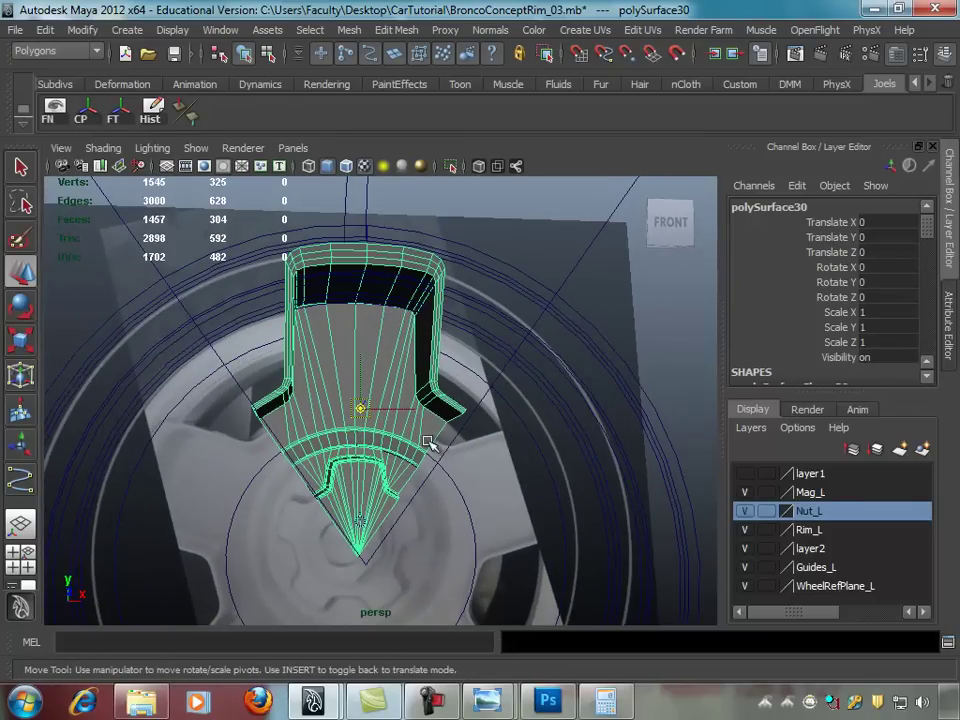
{"action": "left_click_drag", "start_coordinate": [366, 415], "coordinate": [354, 527]}
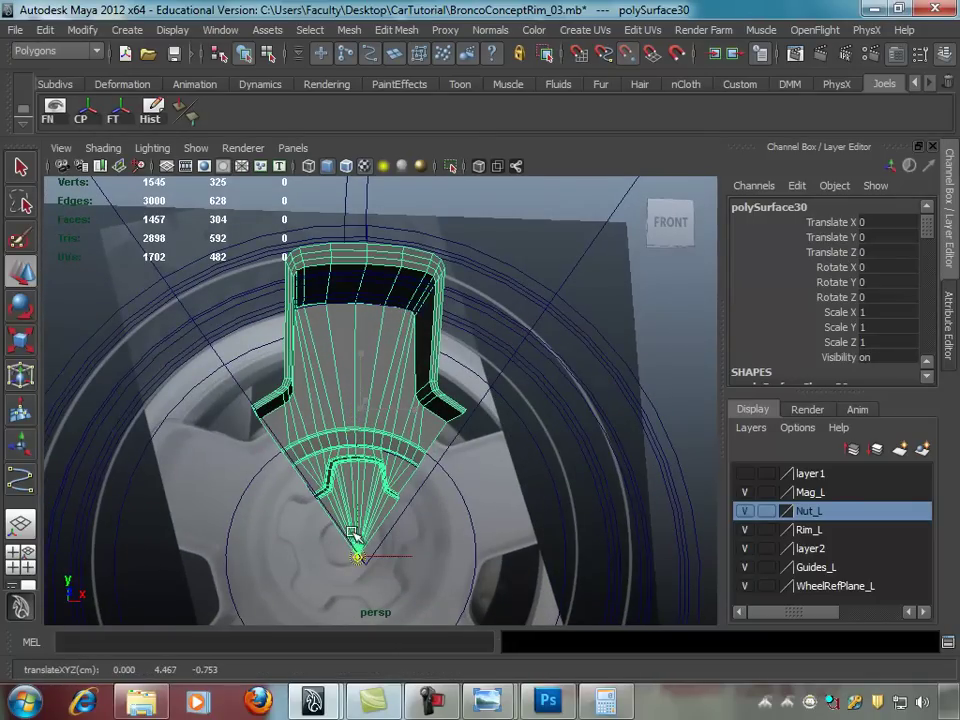
{"action": "mouse_move", "coordinate": [426, 566]}
{"action": "left_mouse_down", "text": "alt"}
{"action": "mouse_move", "coordinate": [574, 531]}
{"action": "mouse_move", "coordinate": [504, 536]}
{"action": "mouse_move", "coordinate": [440, 500]}
{"action": "mouse_move", "coordinate": [469, 482]}
{"action": "mouse_move", "coordinate": [337, 502]}
{"action": "left_mouse_up", "text": "alt"}
{"action": "key", "text": "Insert"}
Step: Duplicate the spoke wedge and rotate the copy -72 degrees around the hub
{"action": "key", "text": "shift+d"}
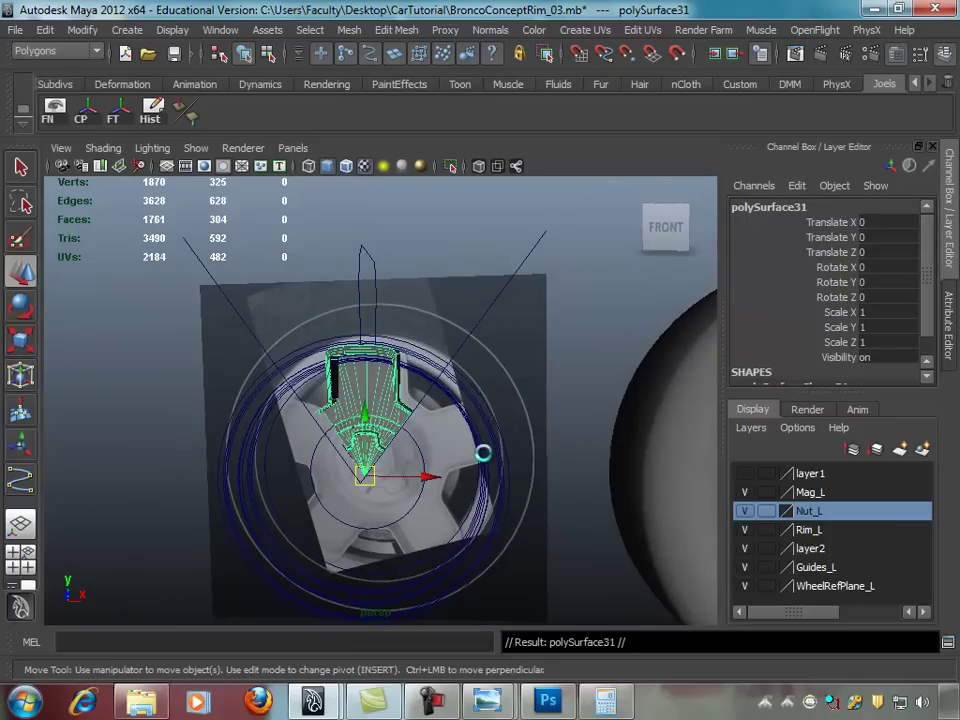
{"action": "key", "text": "e"}
{"action": "mouse_move", "coordinate": [420, 418]}
{"action": "left_mouse_down"}
{"action": "mouse_move", "coordinate": [433, 420]}
{"action": "mouse_move", "coordinate": [484, 549]}
{"action": "mouse_move", "coordinate": [512, 544]}
{"action": "left_mouse_up"}
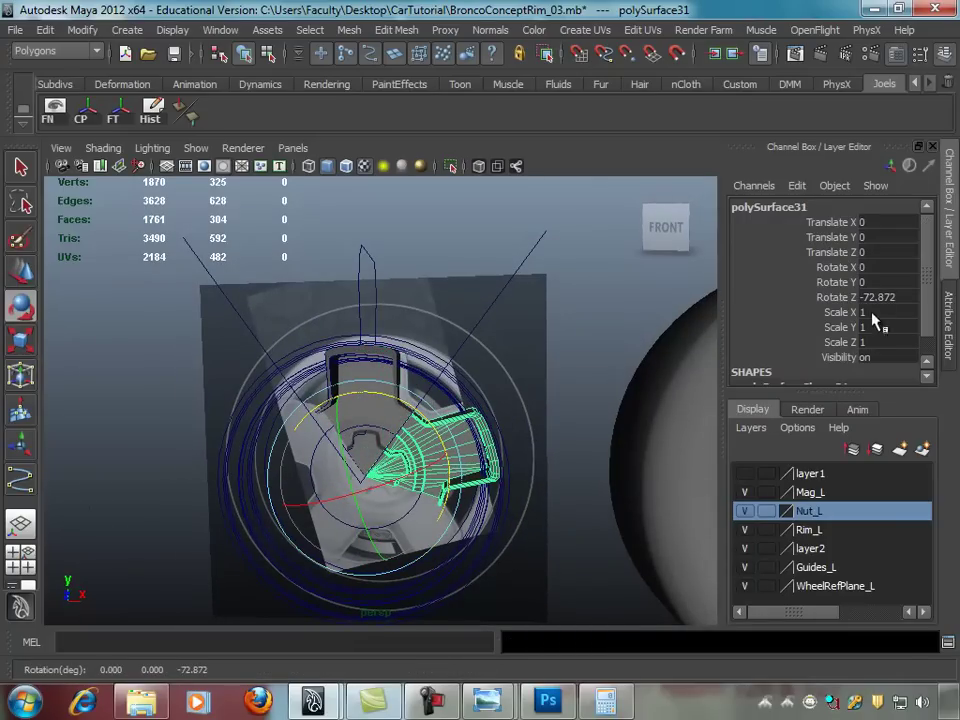
{"action": "type", "text": "2"}
{"action": "key", "text": "Return"}
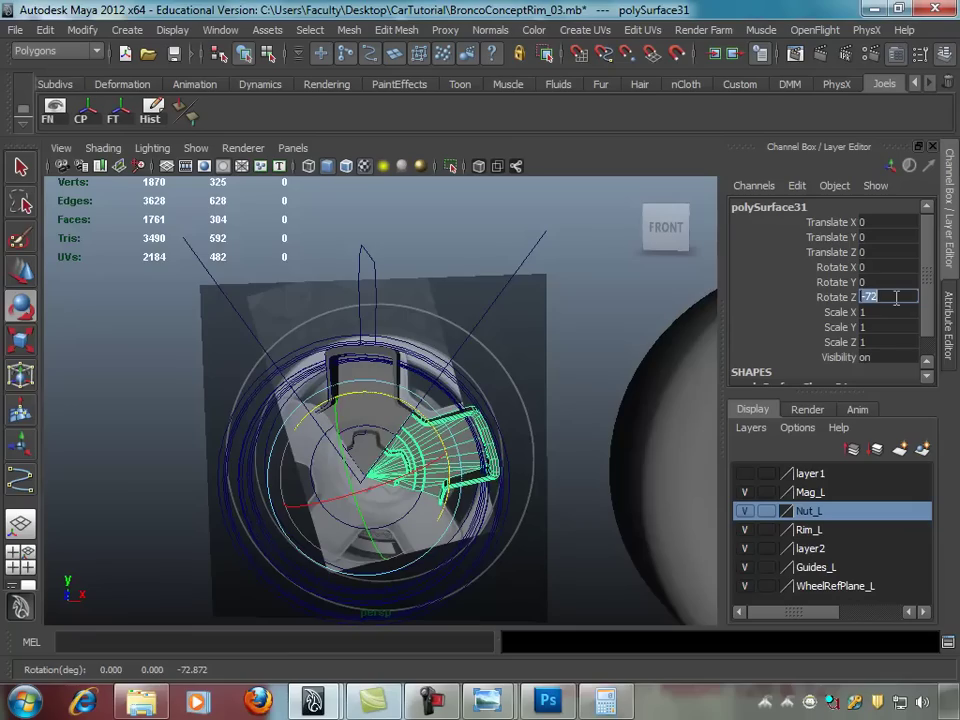
Step: Inspect the wheel, selecting the original top spoke and then the rotated copy
{"action": "scroll", "coordinate": [597, 378], "scroll_direction": "up", "scroll_amount": 1}
{"action": "scroll", "coordinate": [392, 386], "scroll_direction": "up", "scroll_amount": 1}
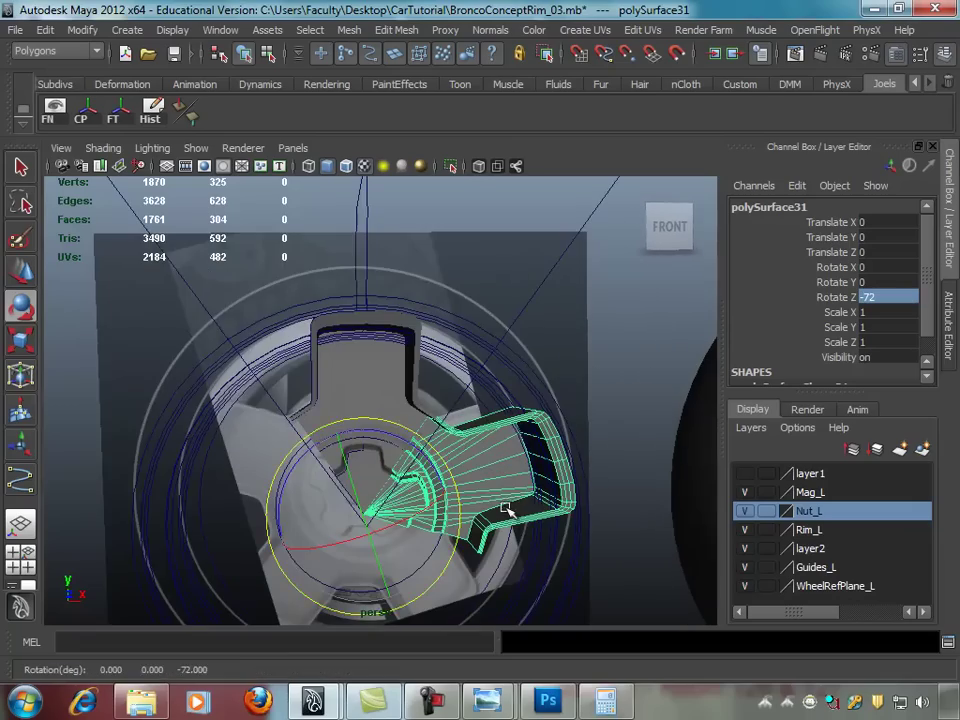
{"action": "scroll", "coordinate": [541, 457], "scroll_direction": "up", "scroll_amount": 1}
{"action": "scroll", "coordinate": [510, 445], "scroll_direction": "up", "scroll_amount": 1}
{"action": "left_click", "coordinate": [429, 452]}
{"action": "scroll", "coordinate": [480, 440], "scroll_direction": "up", "scroll_amount": 1}
{"action": "scroll", "coordinate": [541, 428], "scroll_direction": "up", "scroll_amount": 1}
{"action": "mouse_move", "coordinate": [543, 430]}
{"action": "left_mouse_down", "text": "alt"}
{"action": "mouse_move", "coordinate": [561, 420]}
{"action": "mouse_move", "coordinate": [467, 471]}
{"action": "mouse_move", "coordinate": [517, 455]}
{"action": "left_mouse_up", "text": "alt"}
{"action": "key", "text": "e"}
{"action": "scroll", "coordinate": [375, 471], "scroll_direction": "down", "scroll_amount": 2}
{"action": "scroll", "coordinate": [336, 482], "scroll_direction": "down", "scroll_amount": 1}
{"action": "scroll", "coordinate": [400, 480], "scroll_direction": "down", "scroll_amount": 2}
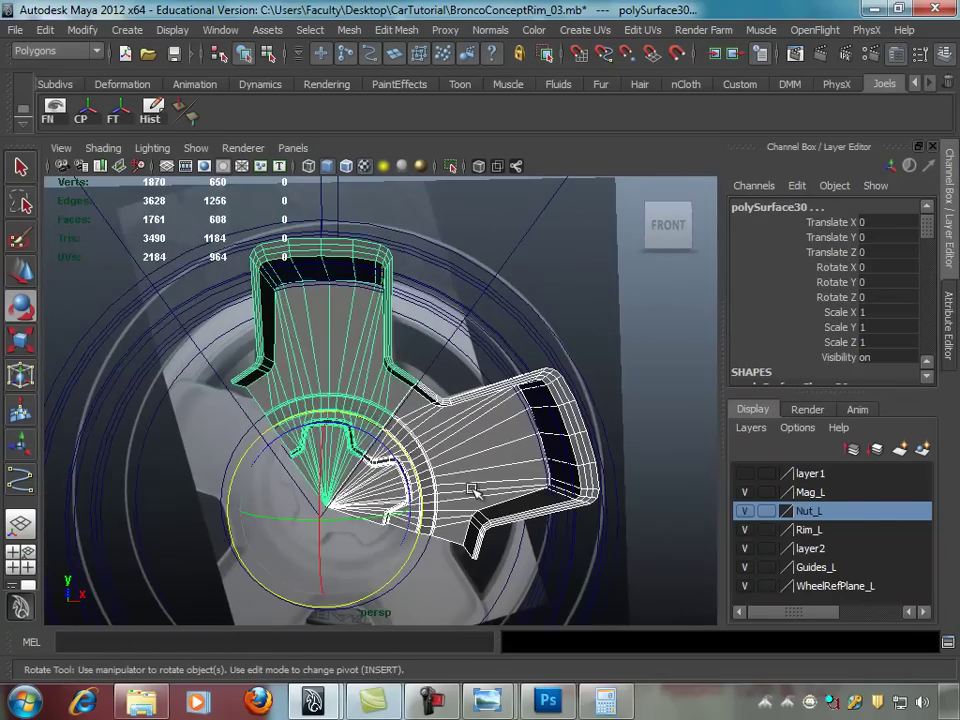
{"action": "left_click", "coordinate": [475, 492]}
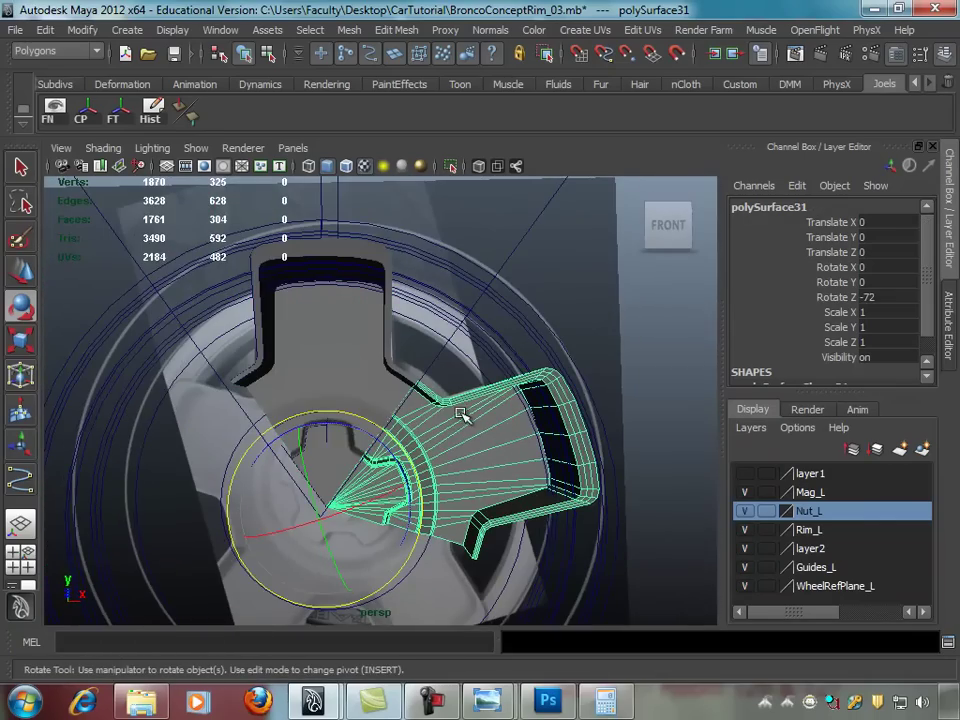
{"action": "mouse_move", "coordinate": [507, 402]}
{"action": "left_mouse_down", "text": "alt"}
{"action": "mouse_move", "coordinate": [407, 396]}
{"action": "mouse_move", "coordinate": [452, 430]}
{"action": "left_mouse_up", "text": "alt"}
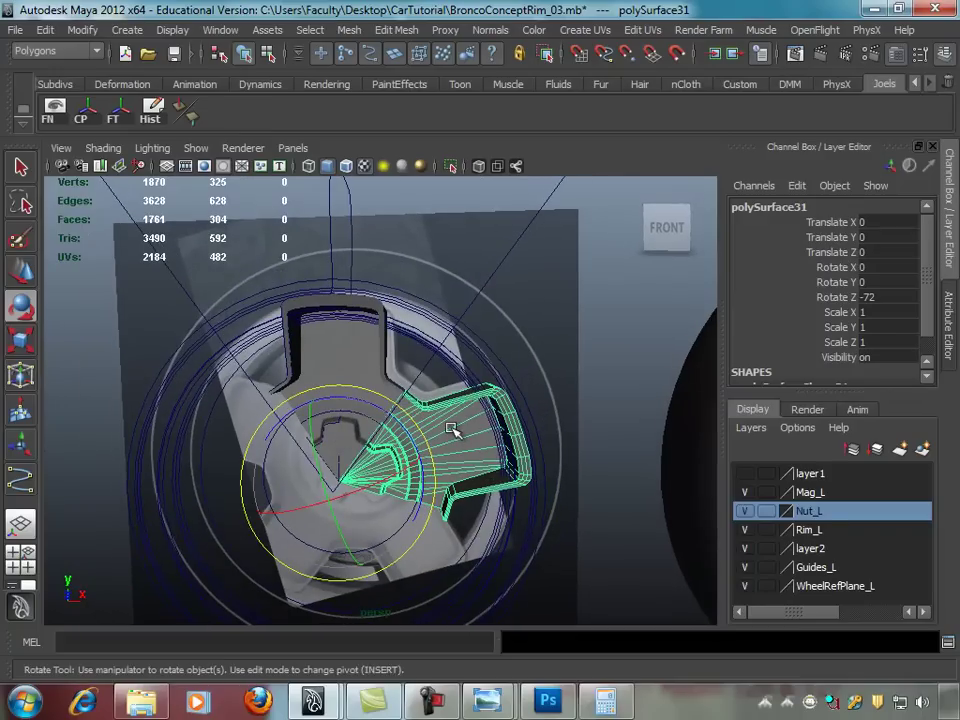
Step: Try Duplicate with Transform, then undo it along with the rotated spoke copy
{"action": "left_click", "coordinate": [45, 30]}
{"action": "left_click", "coordinate": [103, 461]}
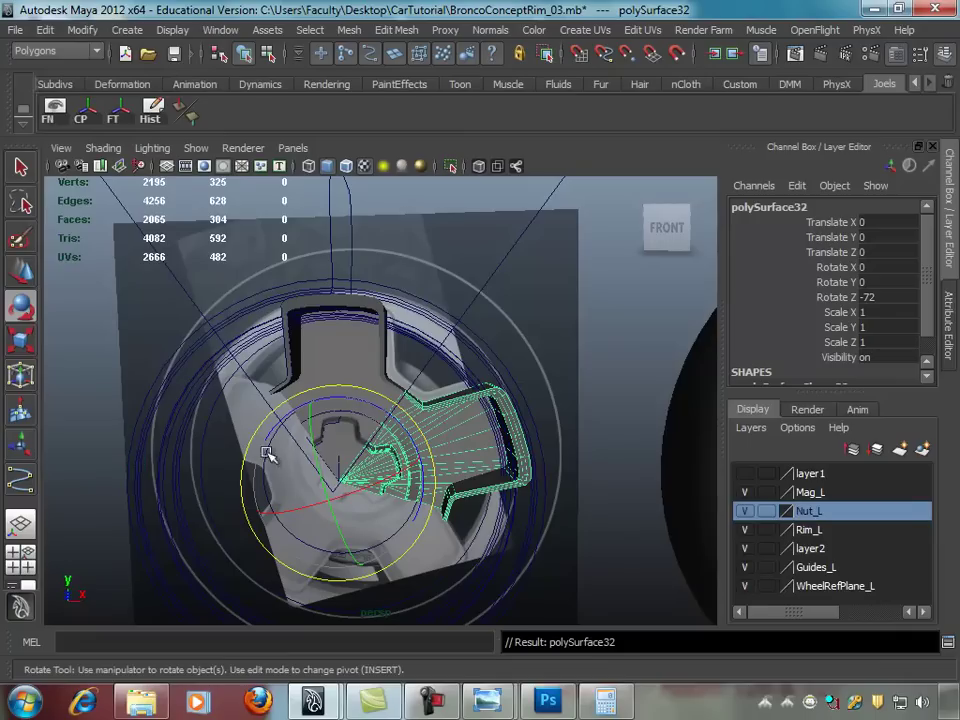
{"action": "key", "text": "ctrl+z"}
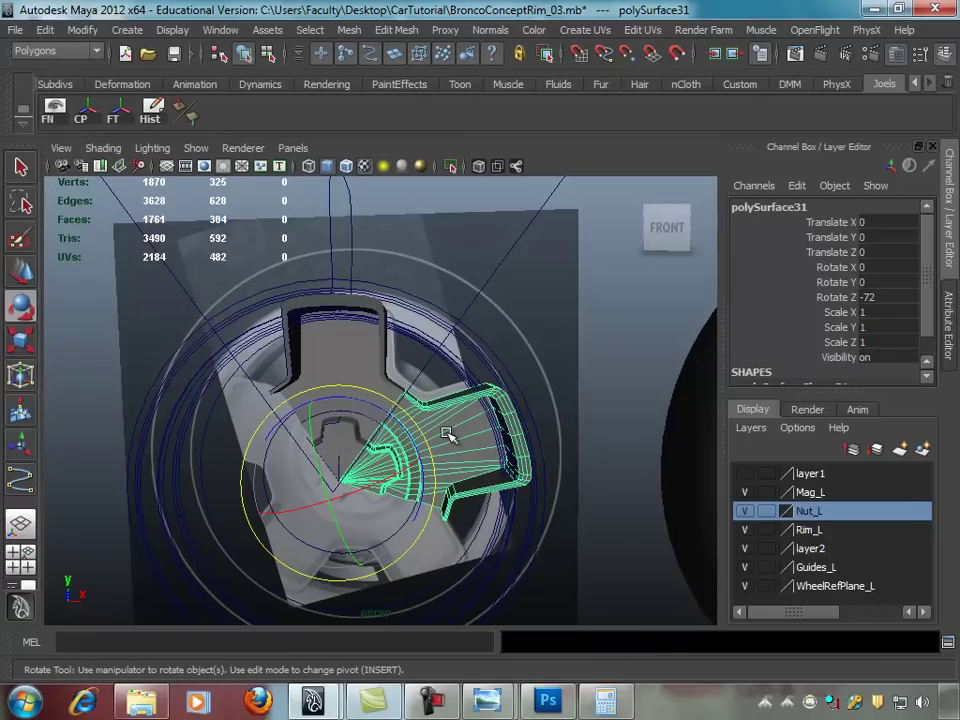
{"action": "key", "text": "ctrl+z"}
Step: Duplicate the original top spoke with Ctrl+D and rotate the copy exactly -72 degrees
{"action": "left_click", "coordinate": [336, 368]}
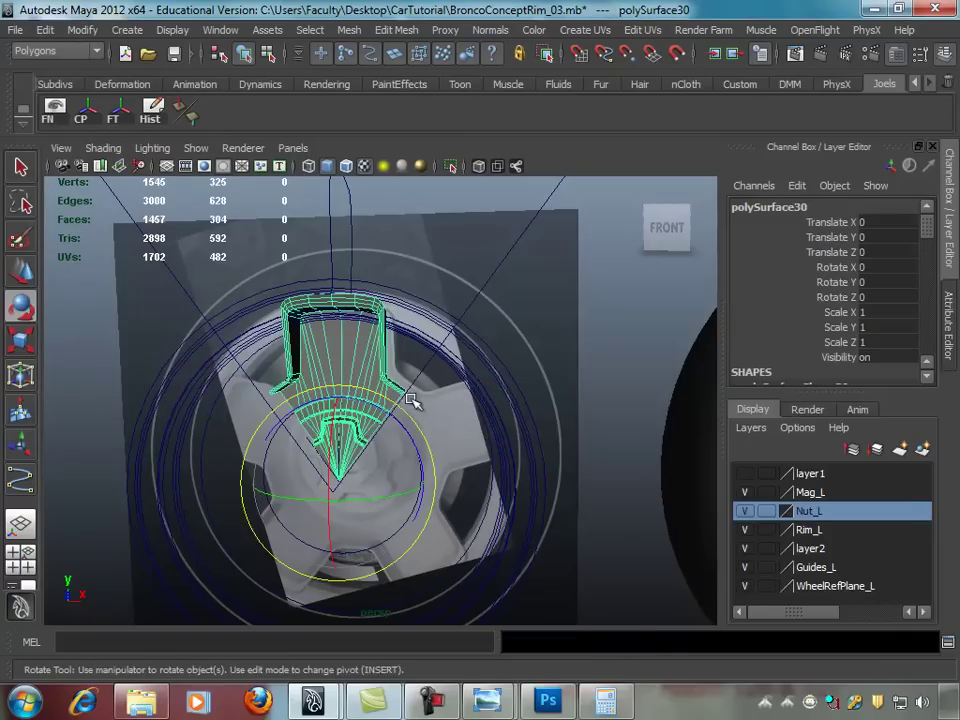
{"action": "left_click_drag", "start_coordinate": [476, 306], "coordinate": [435, 304], "text": "alt"}
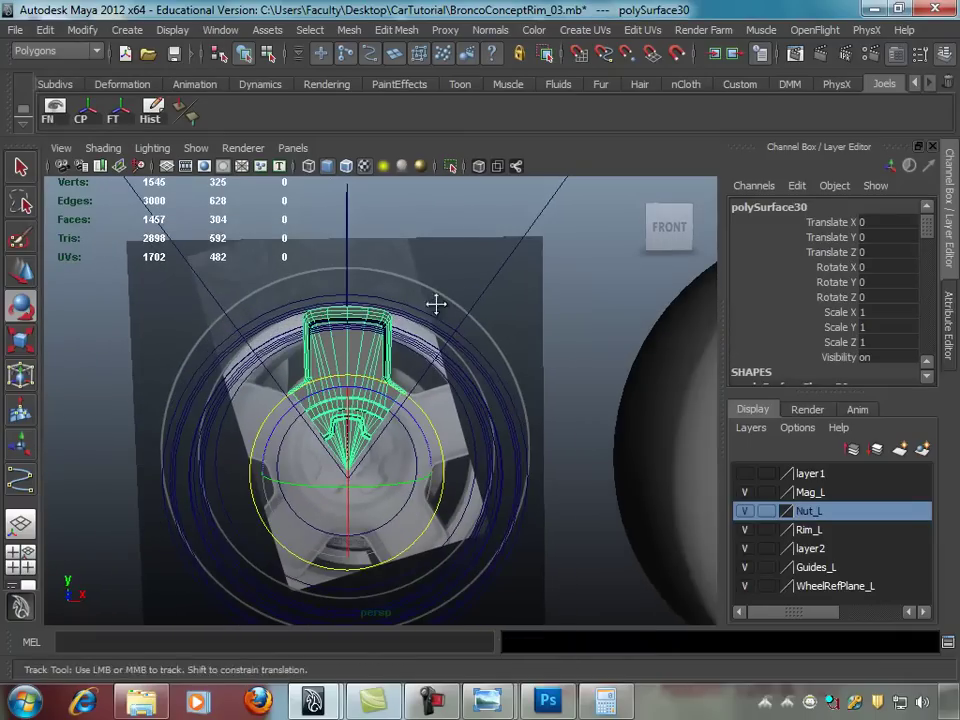
{"action": "middle_click_drag", "start_coordinate": [435, 304], "coordinate": [432, 313], "text": "alt"}
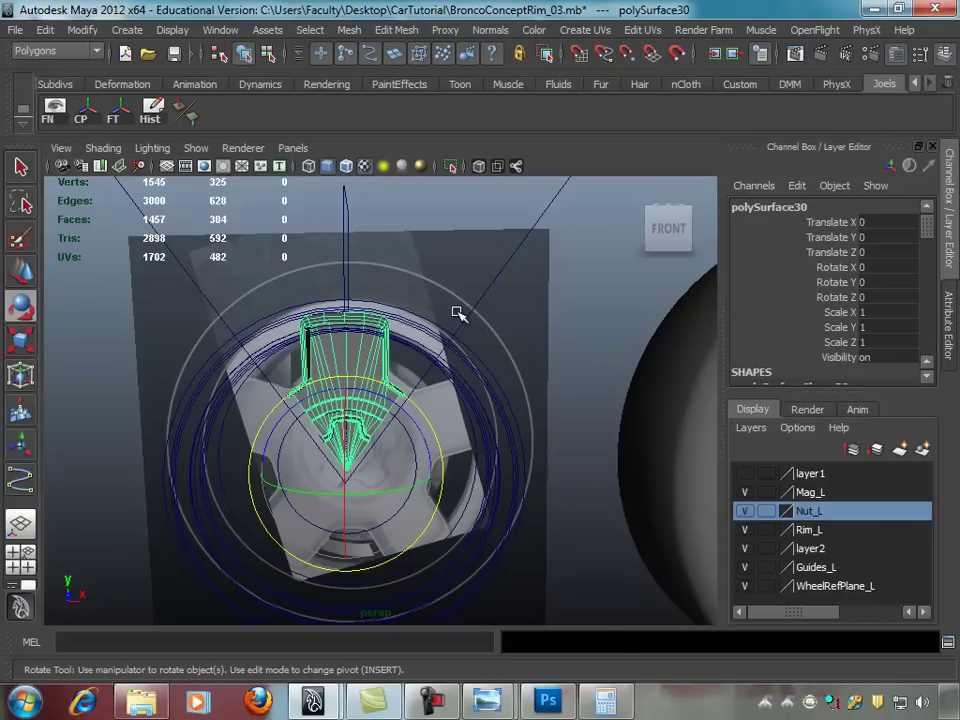
{"action": "key", "text": "ctrl+d"}
{"action": "mouse_move", "coordinate": [400, 415]}
{"action": "left_mouse_down"}
{"action": "mouse_move", "coordinate": [422, 428]}
{"action": "mouse_move", "coordinate": [462, 535]}
{"action": "left_mouse_up"}
{"action": "type", "text": "-7"}
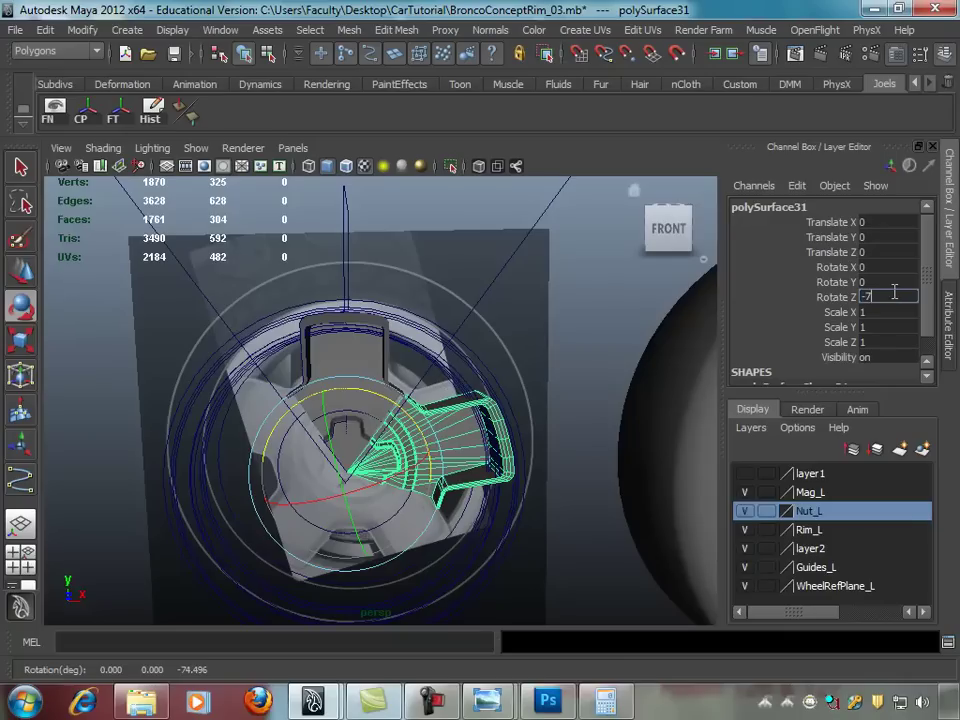
{"action": "type", "text": "2"}
{"action": "key", "text": "Return"}
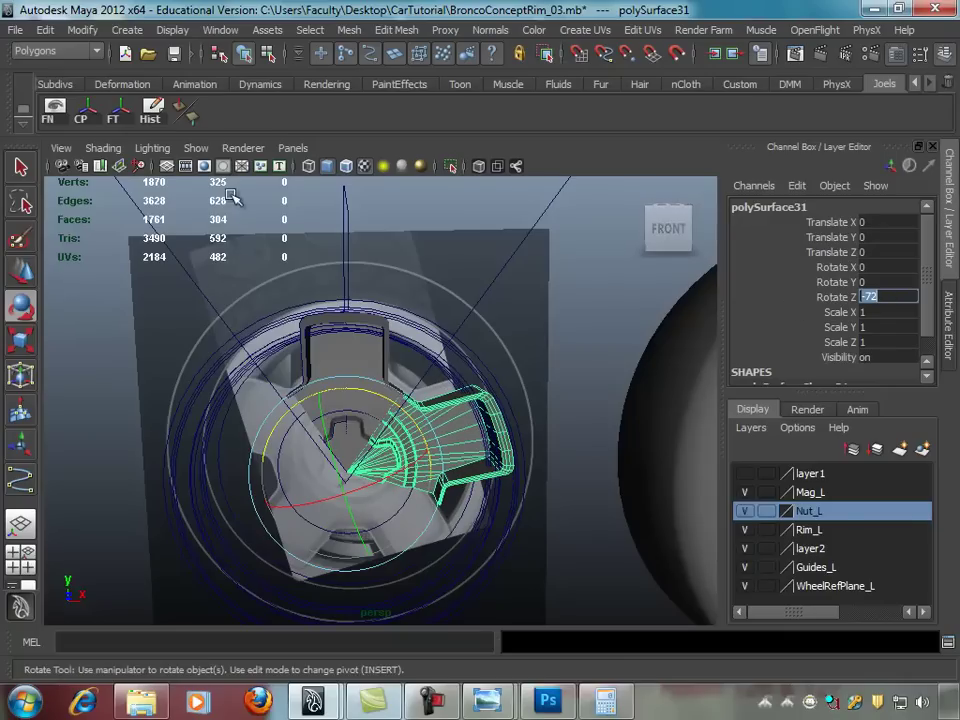
Step: Repeat Duplicate with Transform to add the remaining spokes at 72-degree steps
{"action": "left_click", "coordinate": [48, 30]}
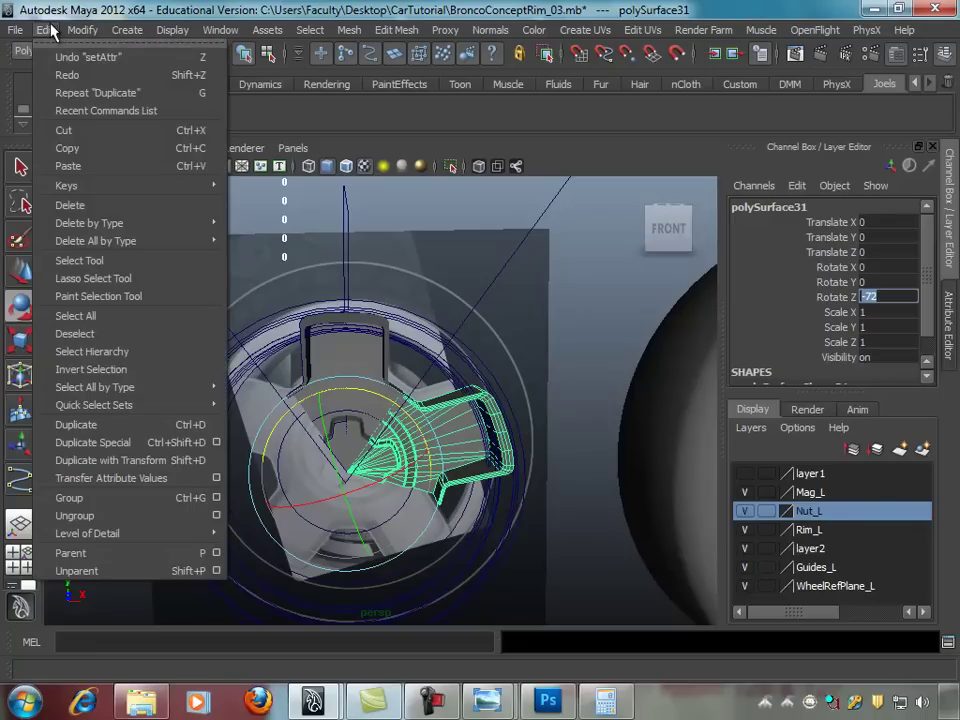
{"action": "left_click", "coordinate": [72, 460]}
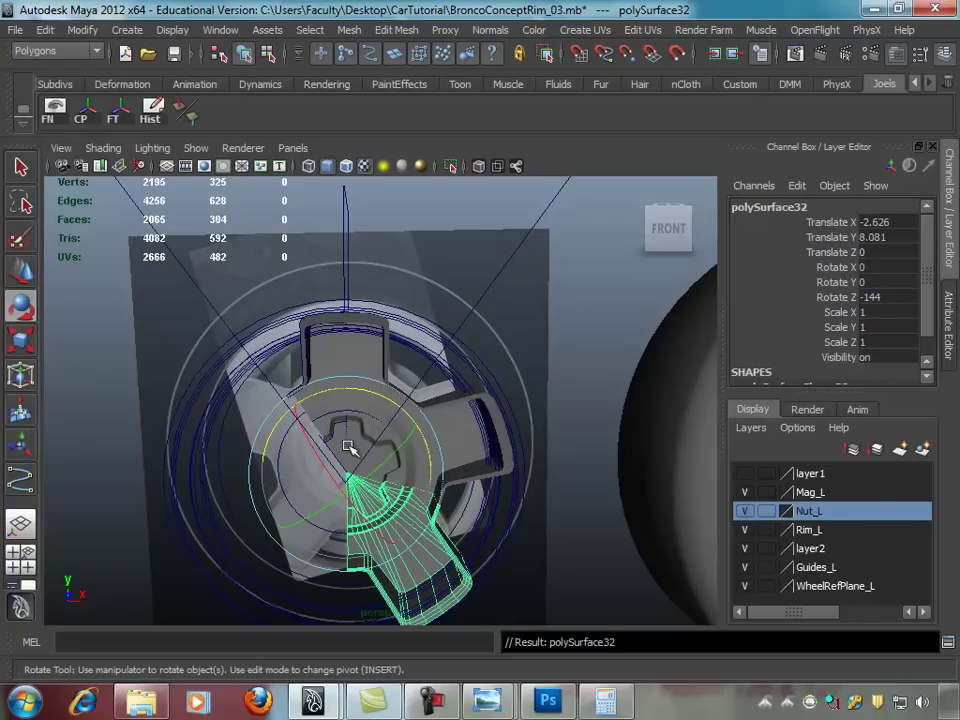
{"action": "left_click_drag", "start_coordinate": [507, 434], "coordinate": [426, 340], "text": "alt"}
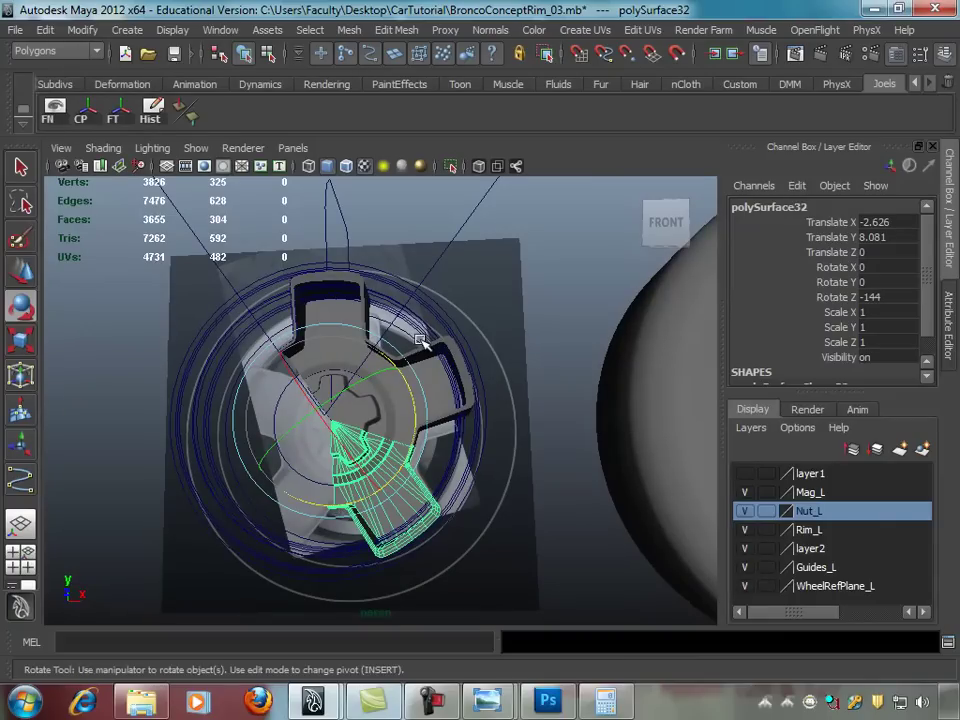
{"action": "left_click", "coordinate": [45, 30]}
{"action": "left_click", "coordinate": [163, 462]}
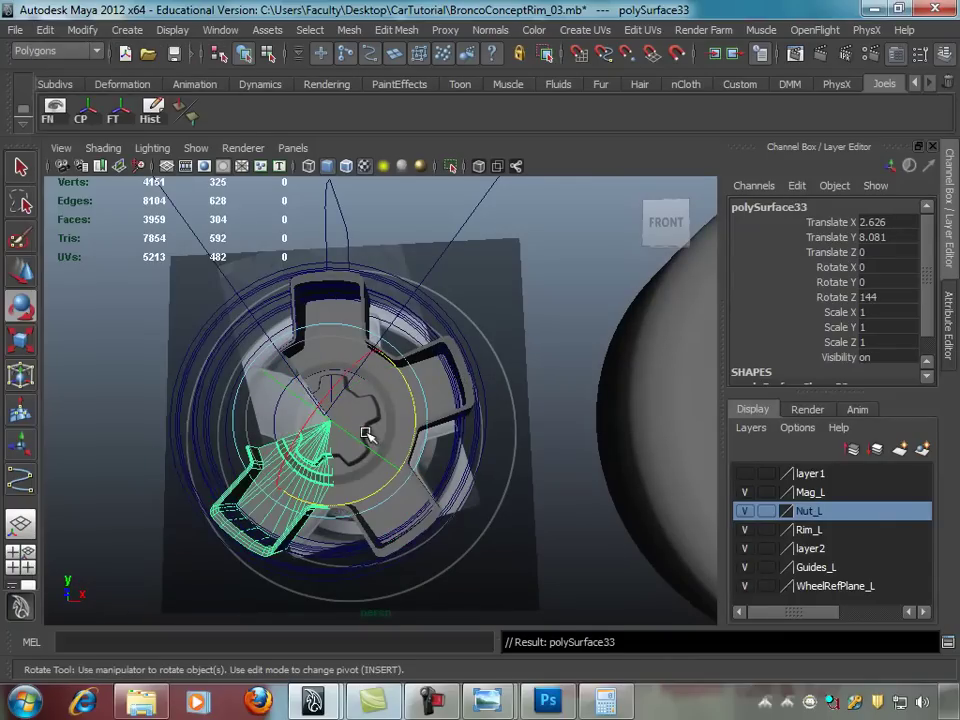
{"action": "key", "text": "shift+d"}
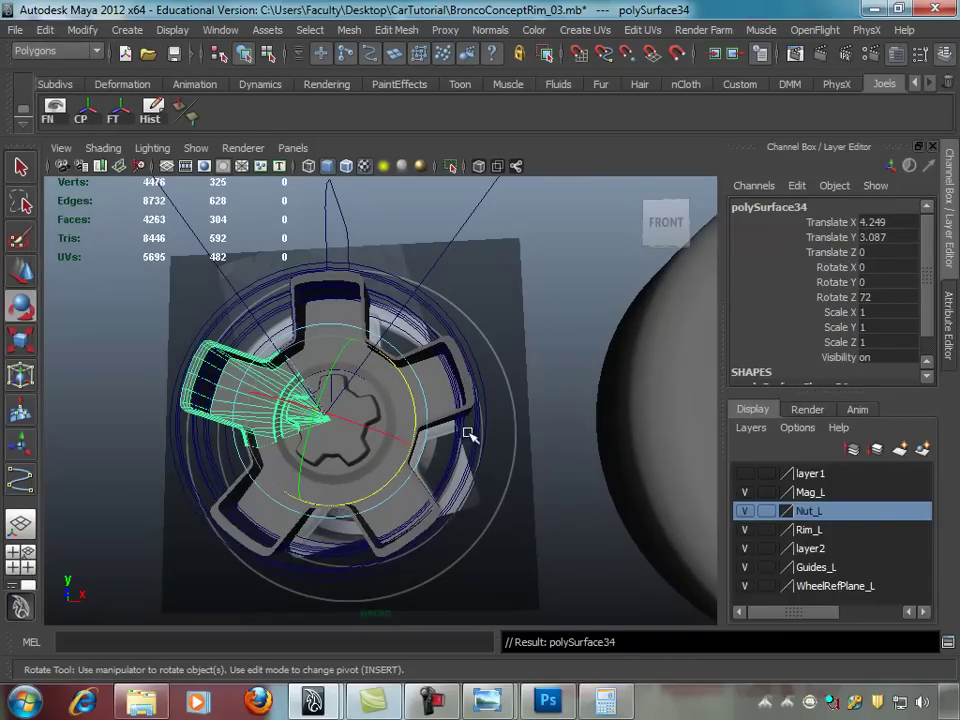
{"action": "left_click", "coordinate": [561, 360]}
{"action": "left_click_drag", "start_coordinate": [561, 360], "coordinate": [456, 439], "text": "alt"}
{"action": "key", "text": "q"}
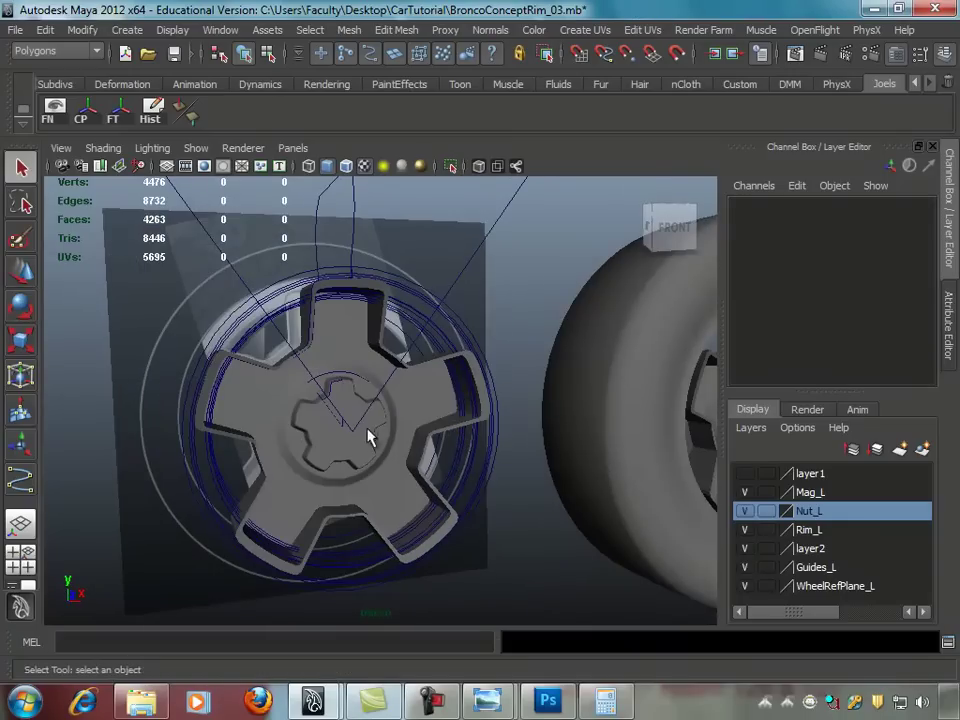
{"action": "right_click_drag", "start_coordinate": [415, 430], "coordinate": [706, 476], "text": "alt"}
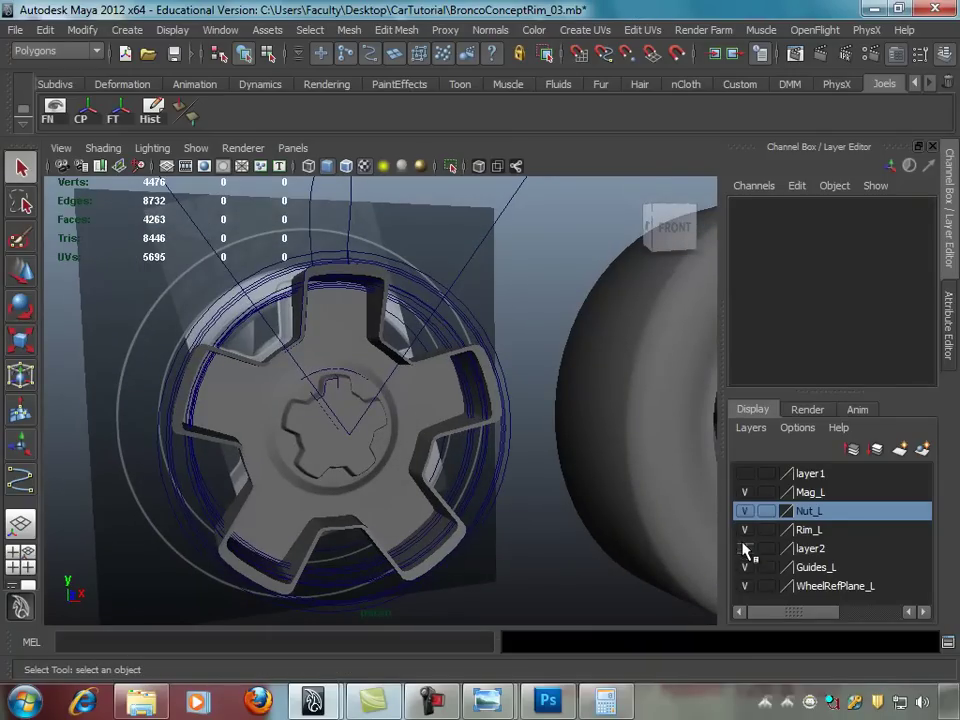
Step: Show the Nut_L layer and slide the centre nut along Z onto the hub
{"action": "left_click", "coordinate": [744, 511]}
{"action": "mouse_move", "coordinate": [414, 489]}
{"action": "left_mouse_down", "text": "alt"}
{"action": "mouse_move", "coordinate": [595, 482]}
{"action": "mouse_move", "coordinate": [593, 457]}
{"action": "left_mouse_up", "text": "alt"}
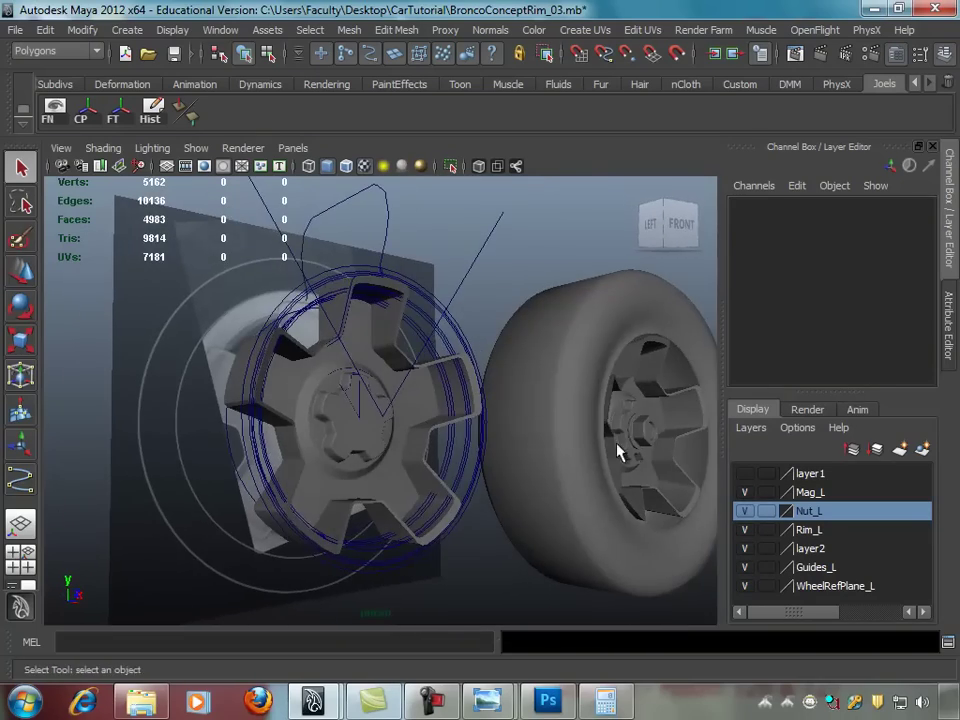
{"action": "left_click", "coordinate": [640, 428]}
{"action": "left_click_drag", "start_coordinate": [643, 429], "coordinate": [600, 450], "text": "alt"}
{"action": "mouse_move", "coordinate": [600, 450]}
{"action": "right_mouse_down", "text": "alt"}
{"action": "mouse_move", "coordinate": [501, 467]}
{"action": "mouse_move", "coordinate": [572, 493]}
{"action": "right_mouse_up", "text": "alt"}
{"action": "key", "text": "w"}
{"action": "left_click_drag", "start_coordinate": [688, 440], "coordinate": [402, 443]}
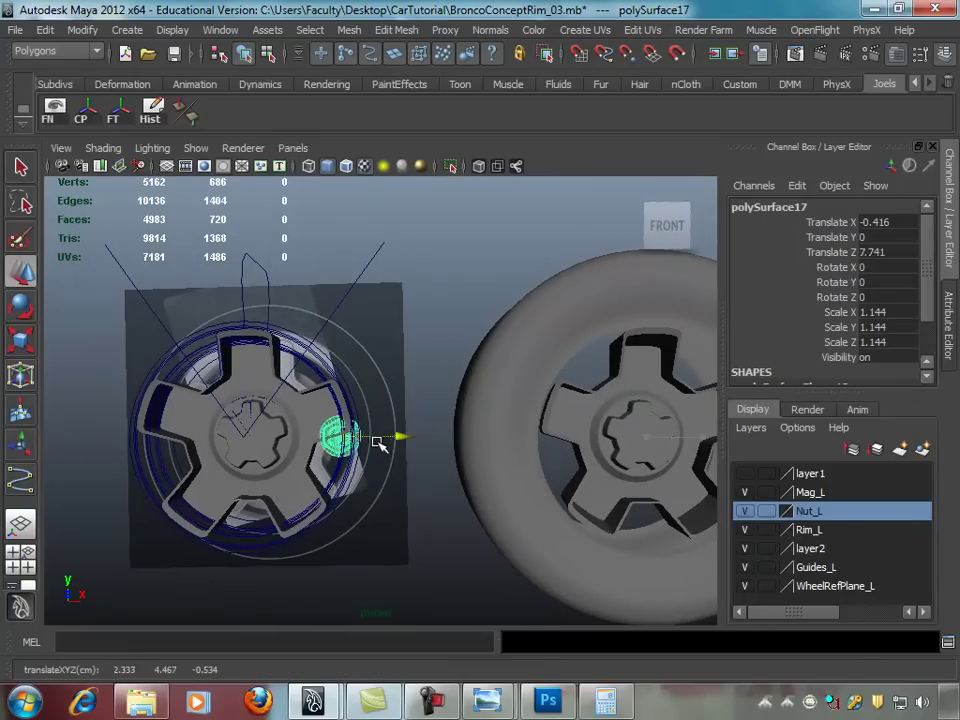
{"action": "mouse_move", "coordinate": [288, 447]}
{"action": "right_mouse_down", "text": "alt"}
{"action": "mouse_move", "coordinate": [471, 495]}
{"action": "mouse_move", "coordinate": [514, 489]}
{"action": "right_mouse_up", "text": "alt"}
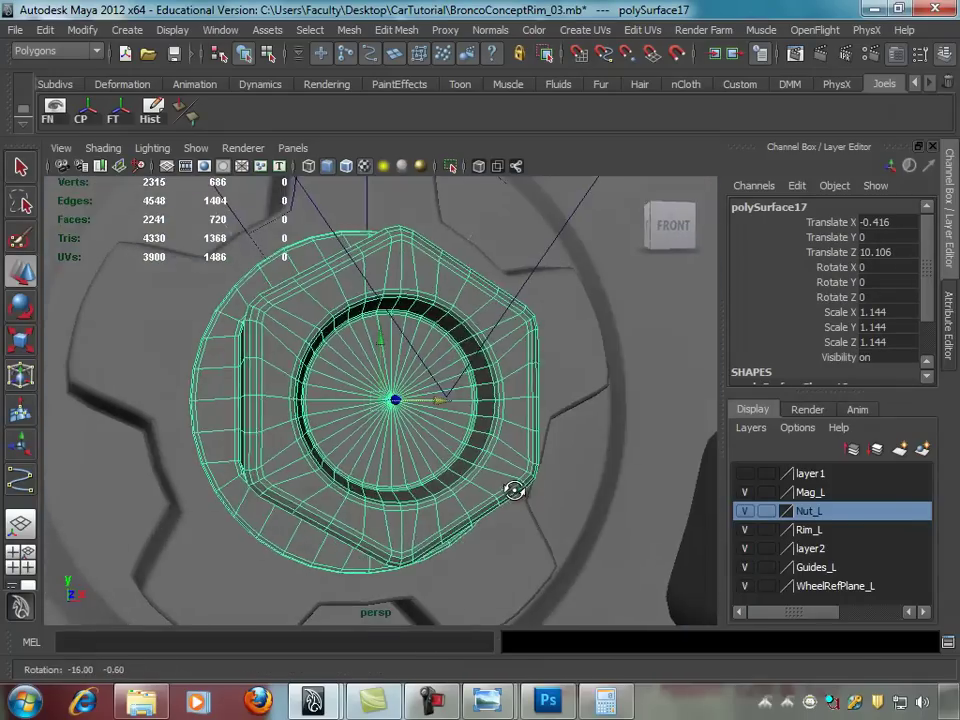
{"action": "left_click_drag", "start_coordinate": [514, 489], "coordinate": [611, 482], "text": "alt"}
{"action": "right_click_drag", "start_coordinate": [611, 482], "coordinate": [411, 477], "text": "alt"}
{"action": "mouse_move", "coordinate": [411, 477]}
{"action": "left_mouse_down", "text": "alt"}
{"action": "mouse_move", "coordinate": [261, 407]}
{"action": "mouse_move", "coordinate": [431, 401]}
{"action": "mouse_move", "coordinate": [317, 422]}
{"action": "mouse_move", "coordinate": [297, 454]}
{"action": "left_mouse_up", "text": "alt"}
Step: Select all five spoke pieces and combine them into one mesh, polySurface35
{"action": "left_click", "coordinate": [261, 407]}
{"action": "key", "text": "q"}
{"action": "left_click", "coordinate": [455, 320], "text": "shift"}
{"action": "left_click", "coordinate": [485, 345], "text": "shift"}
{"action": "left_click", "coordinate": [415, 476], "text": "shift"}
{"action": "left_click", "coordinate": [333, 503], "text": "shift"}
{"action": "left_click", "coordinate": [349, 30]}
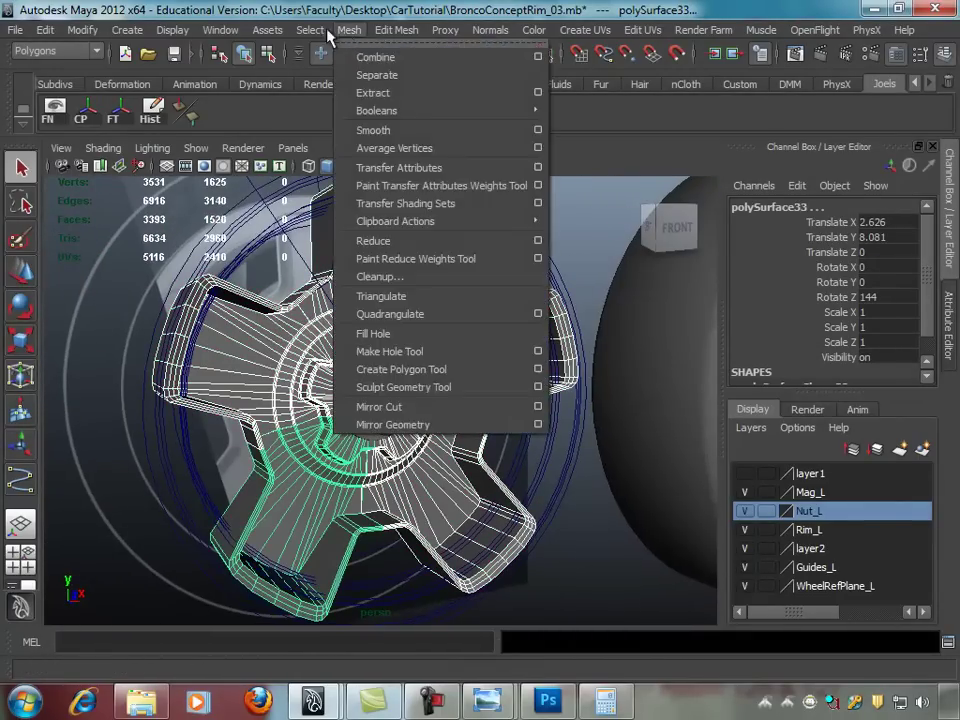
{"action": "left_click", "coordinate": [379, 58]}
Step: Select the rim's profile curve, curve18, with the Move tool active
{"action": "mouse_move", "coordinate": [512, 214]}
{"action": "left_mouse_down", "text": "alt"}
{"action": "mouse_move", "coordinate": [375, 223]}
{"action": "mouse_move", "coordinate": [405, 345]}
{"action": "left_mouse_up", "text": "alt"}
{"action": "mouse_move", "coordinate": [403, 416]}
{"action": "left_mouse_down", "text": "alt"}
{"action": "mouse_move", "coordinate": [454, 401]}
{"action": "mouse_move", "coordinate": [369, 272]}
{"action": "mouse_move", "coordinate": [477, 358]}
{"action": "mouse_move", "coordinate": [321, 317]}
{"action": "left_mouse_up", "text": "alt"}
{"action": "scroll", "coordinate": [360, 265], "scroll_direction": "up", "scroll_amount": 2}
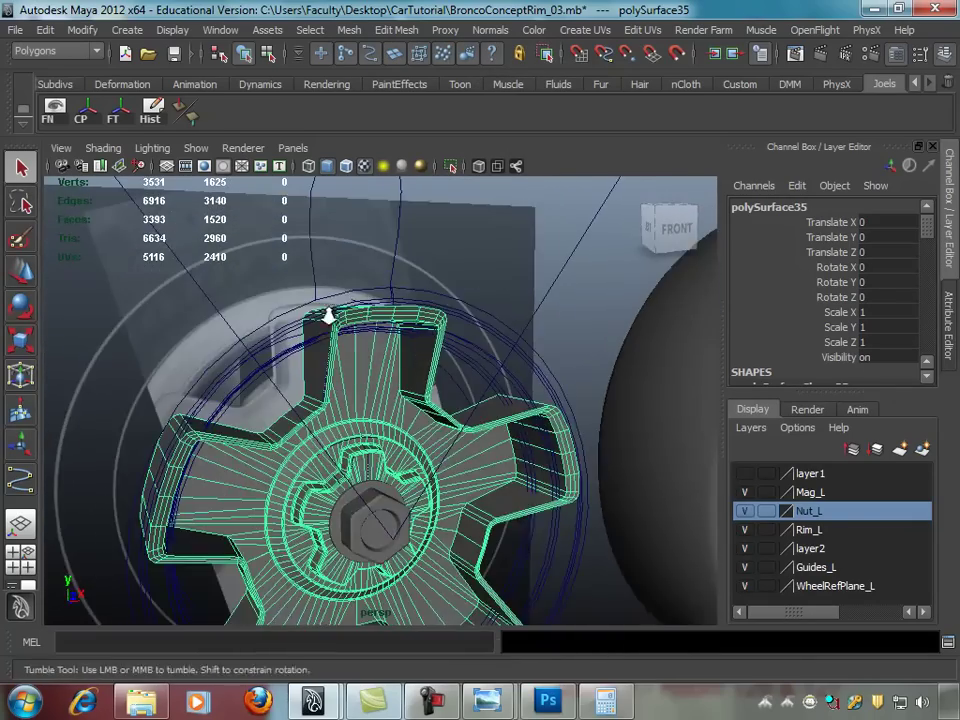
{"action": "scroll", "coordinate": [400, 280], "scroll_direction": "up", "scroll_amount": 3}
{"action": "mouse_move", "coordinate": [418, 274]}
{"action": "left_mouse_down", "text": "alt"}
{"action": "mouse_move", "coordinate": [422, 253]}
{"action": "mouse_move", "coordinate": [508, 236]}
{"action": "mouse_move", "coordinate": [478, 270]}
{"action": "left_mouse_up", "text": "alt"}
{"action": "left_click", "coordinate": [418, 245]}
{"action": "scroll", "coordinate": [478, 270], "scroll_direction": "down", "scroll_amount": 3}
{"action": "mouse_move", "coordinate": [471, 343]}
{"action": "left_mouse_down", "text": "alt"}
{"action": "mouse_move", "coordinate": [464, 261]}
{"action": "mouse_move", "coordinate": [579, 285]}
{"action": "mouse_move", "coordinate": [529, 296]}
{"action": "mouse_move", "coordinate": [518, 284]}
{"action": "mouse_move", "coordinate": [398, 280]}
{"action": "mouse_move", "coordinate": [459, 282]}
{"action": "left_mouse_up", "text": "alt"}
{"action": "key", "text": "w"}
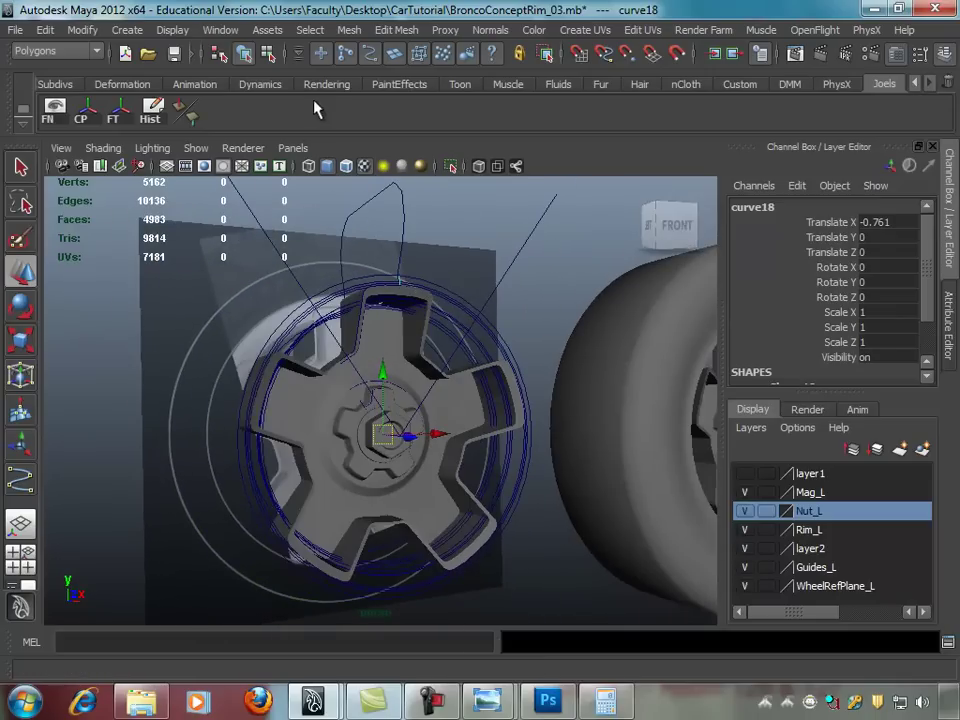
Step: Switch to the Surfaces menu set and revolve the curve into a rim surface
{"action": "left_click", "coordinate": [346, 30]}
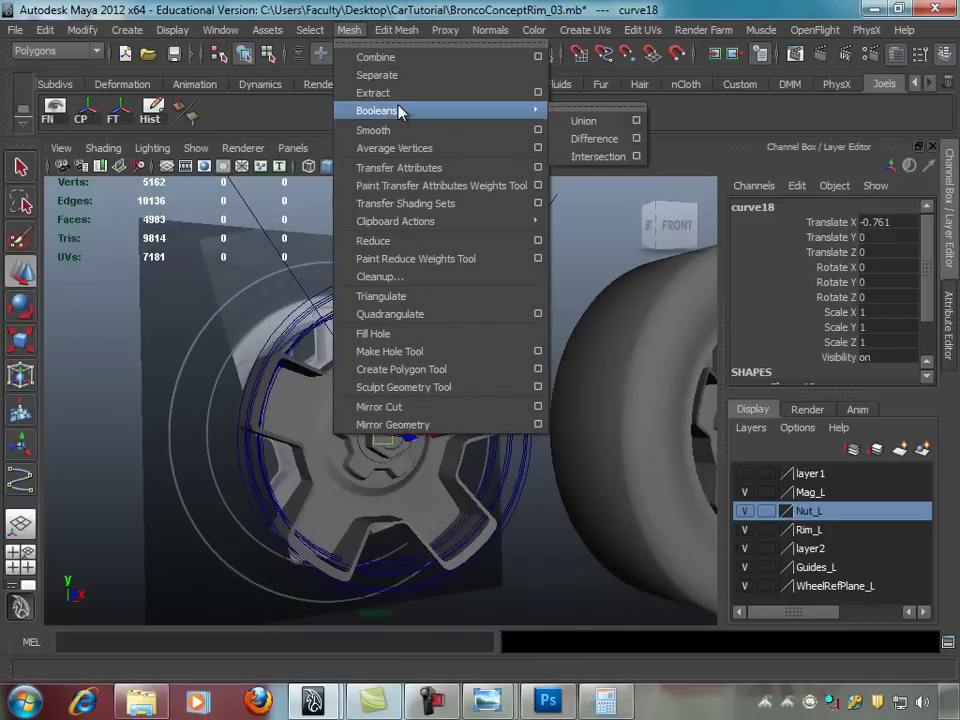
{"action": "left_click", "coordinate": [397, 30]}
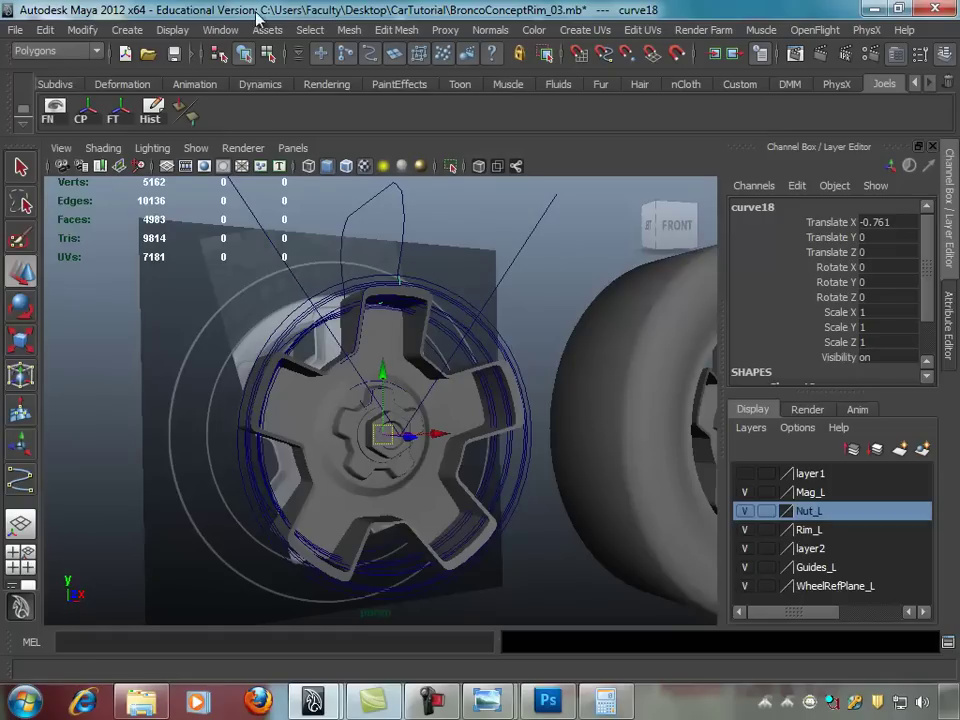
{"action": "left_click", "coordinate": [88, 55]}
{"action": "left_click", "coordinate": [35, 92]}
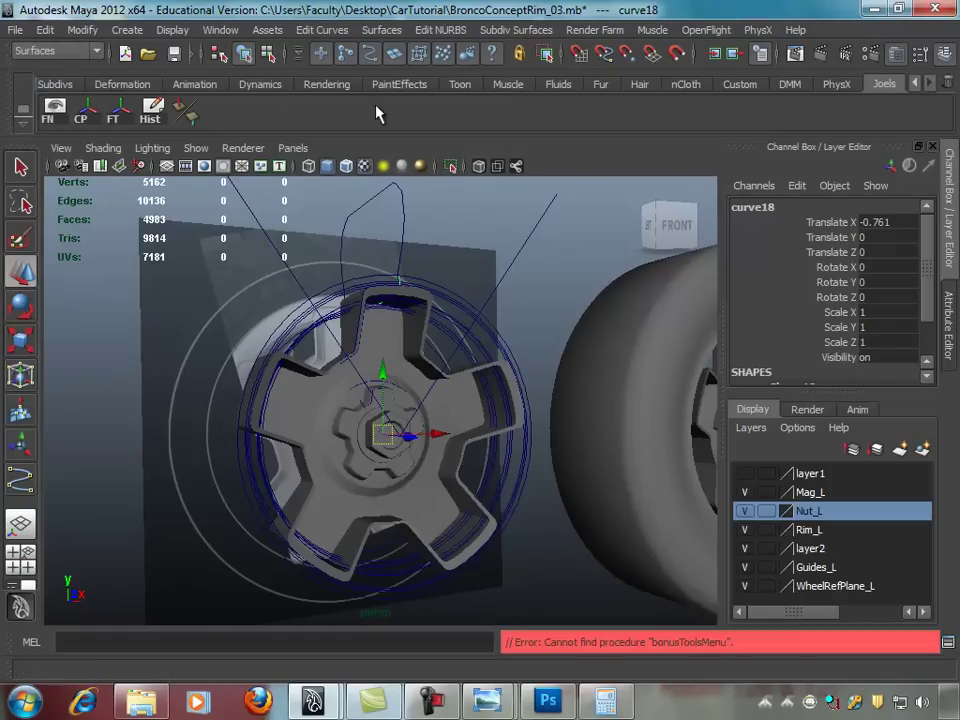
{"action": "left_click", "coordinate": [378, 32]}
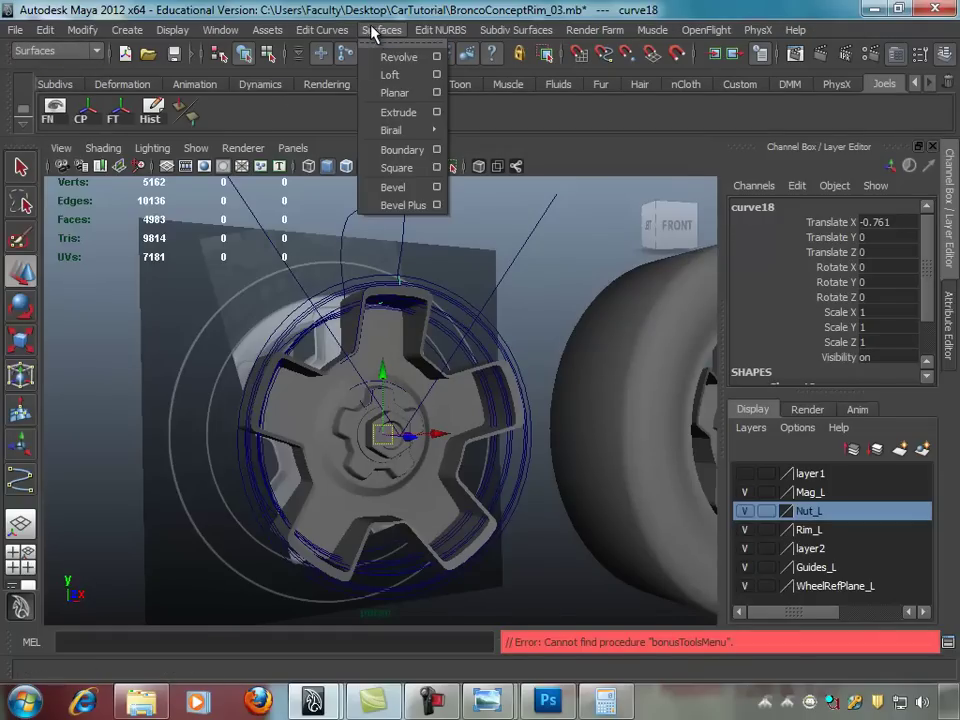
{"action": "left_click", "coordinate": [398, 57]}
{"action": "mouse_move", "coordinate": [531, 296]}
{"action": "left_mouse_down", "text": "alt"}
{"action": "mouse_move", "coordinate": [425, 272]}
{"action": "mouse_move", "coordinate": [559, 304]}
{"action": "mouse_move", "coordinate": [550, 255]}
{"action": "mouse_move", "coordinate": [538, 390]}
{"action": "mouse_move", "coordinate": [491, 394]}
{"action": "mouse_move", "coordinate": [372, 290]}
{"action": "mouse_move", "coordinate": [450, 317]}
{"action": "left_mouse_up", "text": "alt"}
{"action": "mouse_move", "coordinate": [450, 317]}
{"action": "right_mouse_down", "text": "alt"}
{"action": "mouse_move", "coordinate": [422, 379]}
{"action": "mouse_move", "coordinate": [287, 242]}
{"action": "mouse_move", "coordinate": [284, 303]}
{"action": "right_mouse_up", "text": "alt"}
{"action": "mouse_move", "coordinate": [284, 303]}
{"action": "left_mouse_down", "text": "alt"}
{"action": "mouse_move", "coordinate": [336, 345]}
{"action": "mouse_move", "coordinate": [484, 289]}
{"action": "mouse_move", "coordinate": [476, 257]}
{"action": "mouse_move", "coordinate": [387, 262]}
{"action": "mouse_move", "coordinate": [366, 288]}
{"action": "left_mouse_up", "text": "alt"}
{"action": "mouse_move", "coordinate": [365, 216]}
{"action": "left_mouse_down", "text": "alt"}
{"action": "mouse_move", "coordinate": [444, 212]}
{"action": "mouse_move", "coordinate": [461, 229]}
{"action": "mouse_move", "coordinate": [364, 279]}
{"action": "mouse_move", "coordinate": [372, 256]}
{"action": "mouse_move", "coordinate": [428, 274]}
{"action": "mouse_move", "coordinate": [364, 253]}
{"action": "left_mouse_up", "text": "alt"}
Step: Pick the guide circle and profile curve, zooming in on the rim top in wireframe
{"action": "left_click", "coordinate": [370, 254]}
{"action": "left_click", "coordinate": [432, 272]}
{"action": "mouse_move", "coordinate": [432, 272]}
{"action": "left_mouse_down", "text": "alt"}
{"action": "mouse_move", "coordinate": [364, 281]}
{"action": "mouse_move", "coordinate": [373, 285]}
{"action": "left_mouse_up", "text": "alt"}
{"action": "right_click", "coordinate": [370, 251]}
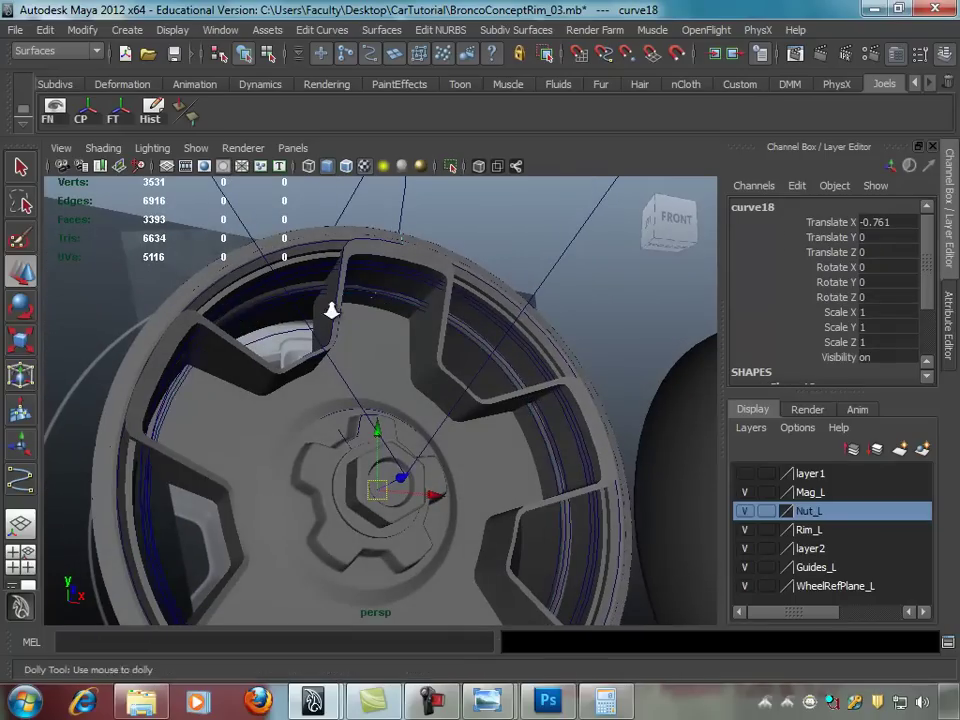
{"action": "right_click_drag", "start_coordinate": [331, 310], "coordinate": [437, 377], "text": "alt"}
{"action": "mouse_move", "coordinate": [437, 377]}
{"action": "left_mouse_down", "text": "alt"}
{"action": "mouse_move", "coordinate": [293, 319]}
{"action": "mouse_move", "coordinate": [349, 279]}
{"action": "mouse_move", "coordinate": [411, 281]}
{"action": "left_mouse_up", "text": "alt"}
{"action": "key", "text": "4"}
Step: Sort through the overlapping rim objects until the profile curve curve18 is selected
{"action": "right_click", "coordinate": [343, 270]}
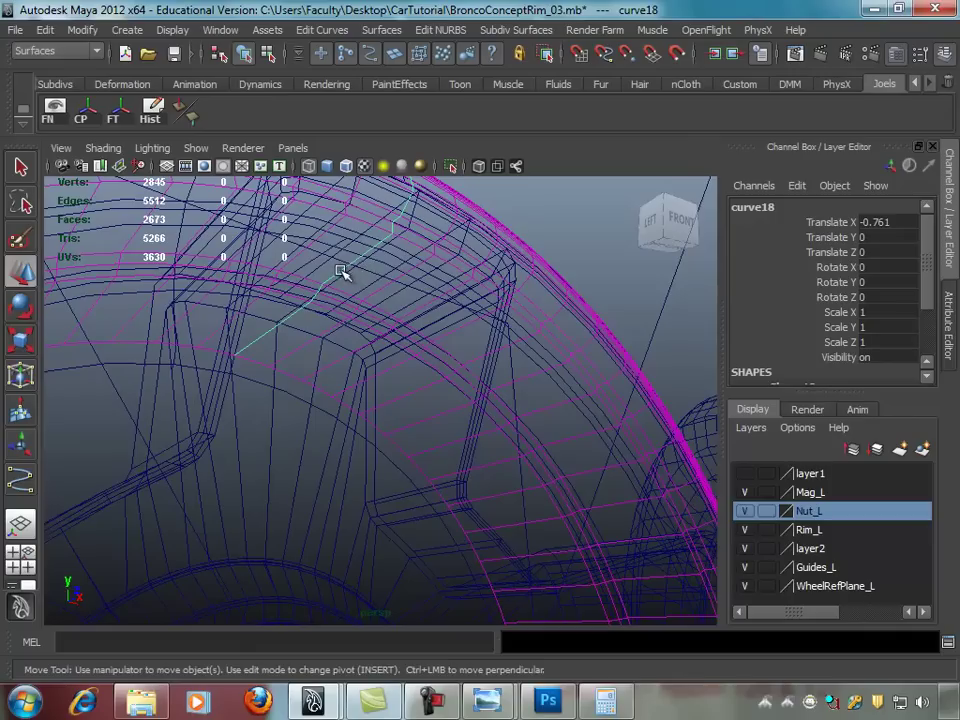
{"action": "left_click", "coordinate": [334, 275]}
{"action": "mouse_move", "coordinate": [334, 275]}
{"action": "left_mouse_down", "text": "alt"}
{"action": "mouse_move", "coordinate": [354, 274]}
{"action": "mouse_move", "coordinate": [349, 298]}
{"action": "mouse_move", "coordinate": [377, 302]}
{"action": "mouse_move", "coordinate": [360, 294]}
{"action": "mouse_move", "coordinate": [368, 277]}
{"action": "mouse_move", "coordinate": [354, 272]}
{"action": "mouse_move", "coordinate": [392, 291]}
{"action": "mouse_move", "coordinate": [357, 303]}
{"action": "mouse_move", "coordinate": [357, 291]}
{"action": "mouse_move", "coordinate": [386, 315]}
{"action": "mouse_move", "coordinate": [450, 317]}
{"action": "mouse_move", "coordinate": [470, 300]}
{"action": "mouse_move", "coordinate": [348, 256]}
{"action": "left_mouse_up", "text": "alt"}
{"action": "left_click", "coordinate": [350, 302]}
{"action": "left_click", "coordinate": [349, 274]}
{"action": "left_click", "coordinate": [360, 272]}
{"action": "left_click", "coordinate": [372, 280], "text": "shift"}
{"action": "left_click", "coordinate": [399, 321], "text": "shift"}
{"action": "left_click", "coordinate": [400, 322], "text": "shift"}
{"action": "left_click", "coordinate": [470, 300]}
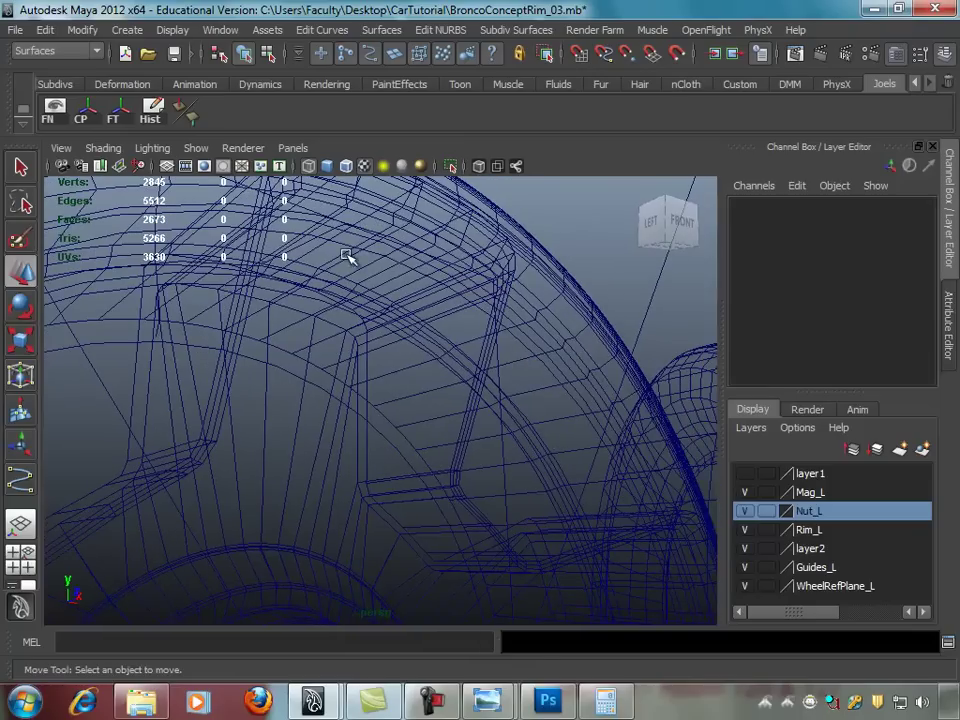
{"action": "left_click", "coordinate": [337, 258]}
{"action": "left_click", "coordinate": [345, 264]}
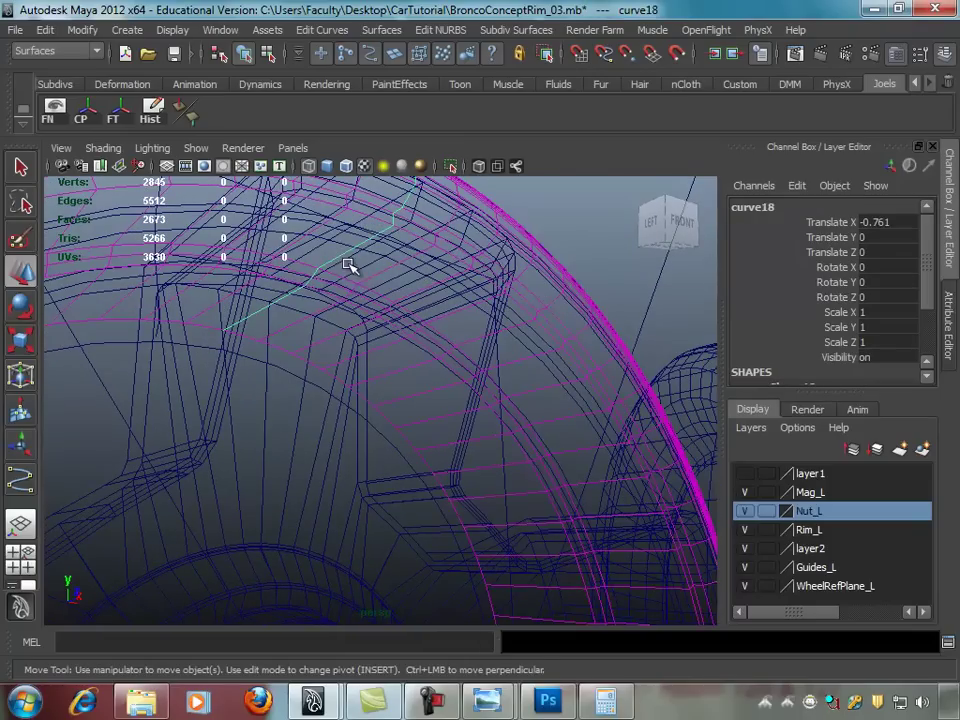
Step: Select curve18's upper control vertices in side view and raise them slightly
{"action": "right_click", "coordinate": [347, 247]}
{"action": "mouse_move", "coordinate": [276, 250]}
{"action": "left_mouse_down", "text": "alt"}
{"action": "mouse_move", "coordinate": [381, 272]}
{"action": "mouse_move", "coordinate": [357, 281]}
{"action": "left_mouse_up", "text": "alt"}
{"action": "key", "text": "ctrl+z"}
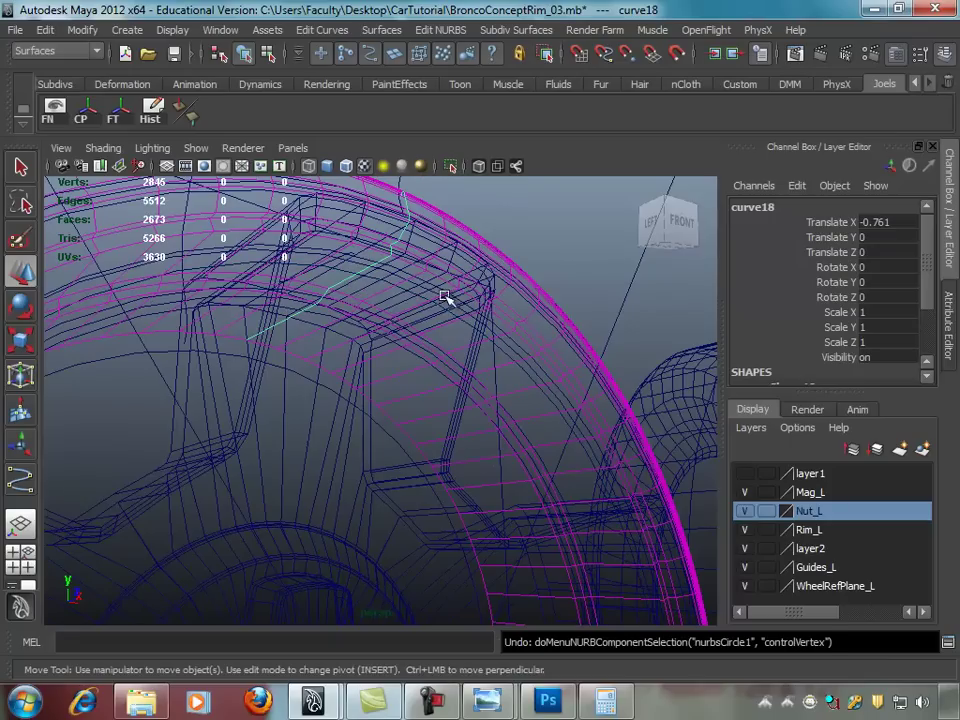
{"action": "mouse_move", "coordinate": [479, 234]}
{"action": "left_mouse_down", "text": "alt"}
{"action": "mouse_move", "coordinate": [476, 272]}
{"action": "mouse_move", "coordinate": [435, 313]}
{"action": "mouse_move", "coordinate": [386, 274]}
{"action": "left_mouse_up", "text": "alt"}
{"action": "right_click_drag", "start_coordinate": [386, 274], "coordinate": [340, 274]}
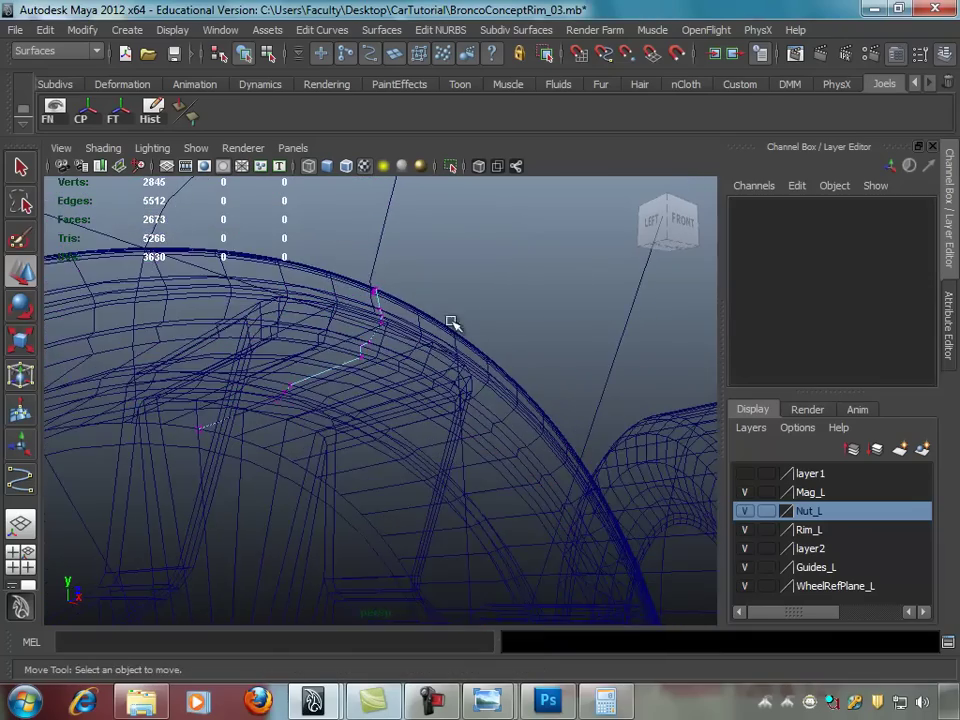
{"action": "key", "text": "space"}
{"action": "key", "text": "space"}
{"action": "right_click_drag", "start_coordinate": [392, 373], "coordinate": [465, 439], "text": "alt"}
{"action": "left_click_drag", "start_coordinate": [281, 245], "coordinate": [553, 378]}
{"action": "key", "text": "space"}
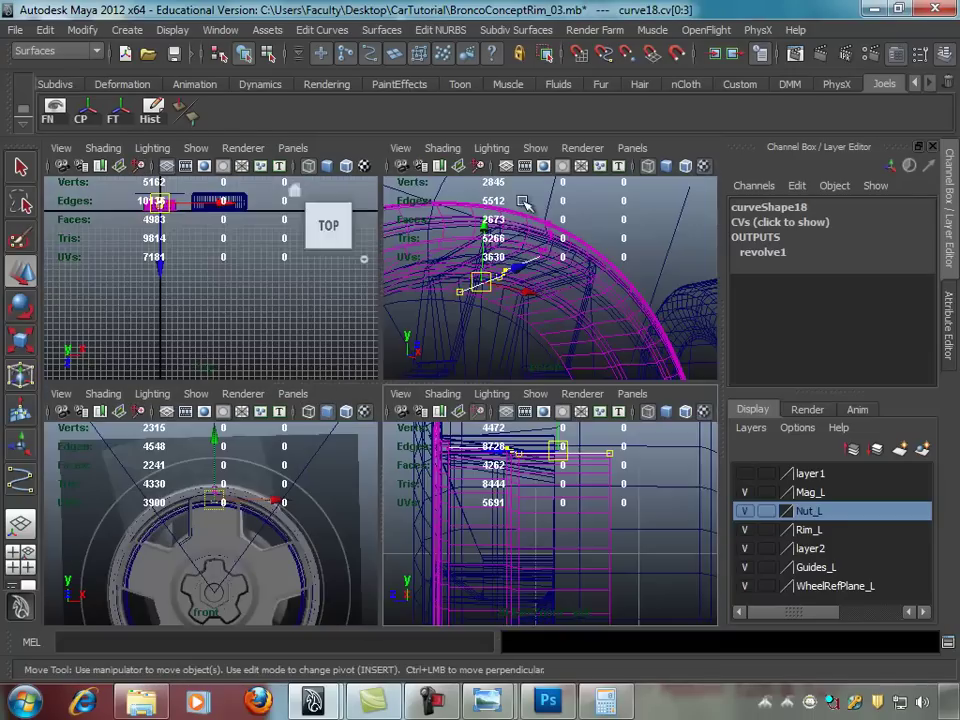
{"action": "key", "text": "space"}
{"action": "key", "text": "5"}
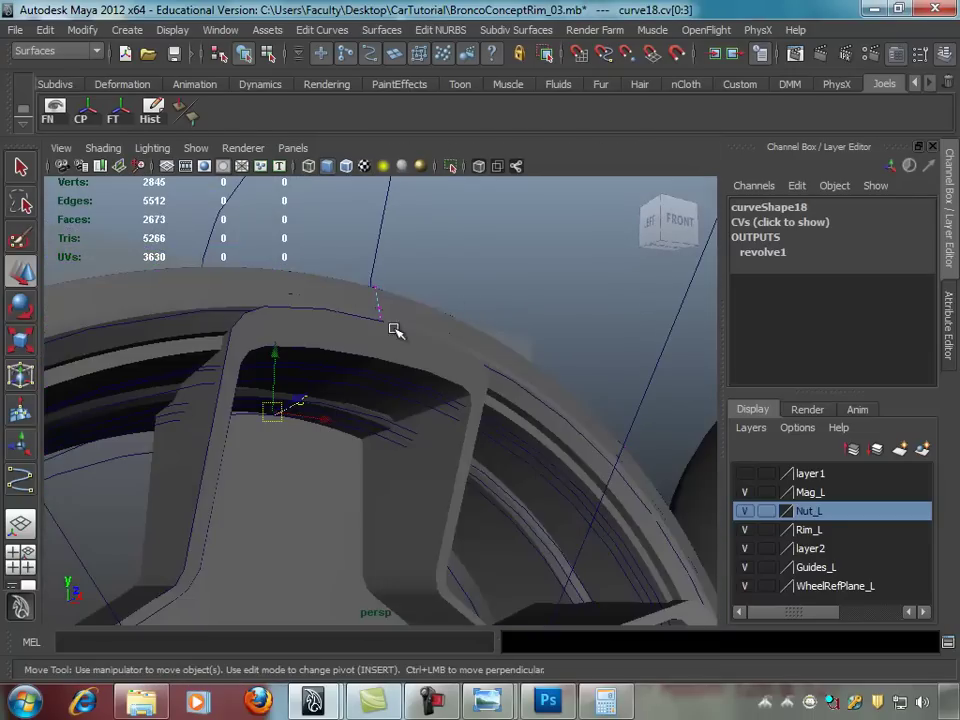
{"action": "left_click_drag", "start_coordinate": [396, 326], "coordinate": [365, 362], "text": "alt"}
{"action": "left_click_drag", "start_coordinate": [256, 350], "coordinate": [255, 342]}
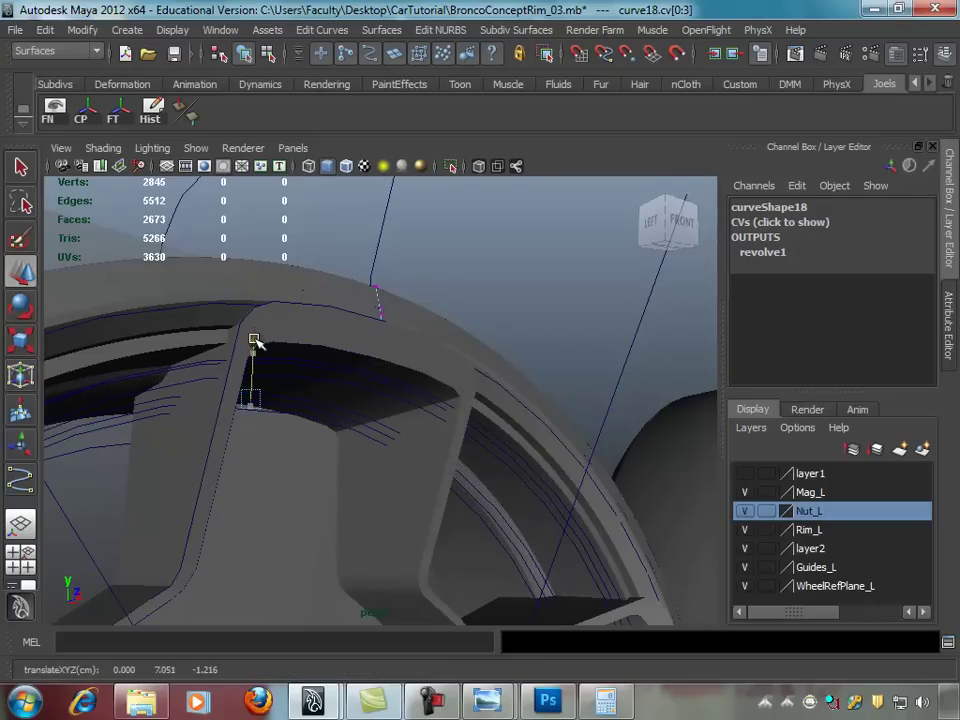
Step: Review the reshaped rim lip from several angles and deselect the control points
{"action": "mouse_move", "coordinate": [550, 379]}
{"action": "left_mouse_down", "text": "alt"}
{"action": "mouse_move", "coordinate": [418, 381]}
{"action": "mouse_move", "coordinate": [514, 285]}
{"action": "mouse_move", "coordinate": [532, 296]}
{"action": "mouse_move", "coordinate": [499, 349]}
{"action": "mouse_move", "coordinate": [444, 257]}
{"action": "left_mouse_up", "text": "alt"}
{"action": "right_click_drag", "start_coordinate": [444, 257], "coordinate": [444, 328], "text": "alt"}
{"action": "left_click_drag", "start_coordinate": [444, 328], "coordinate": [580, 338], "text": "alt"}
{"action": "left_click", "coordinate": [546, 293]}
{"action": "left_click_drag", "start_coordinate": [546, 293], "coordinate": [520, 334], "text": "alt"}
{"action": "key", "text": "q"}
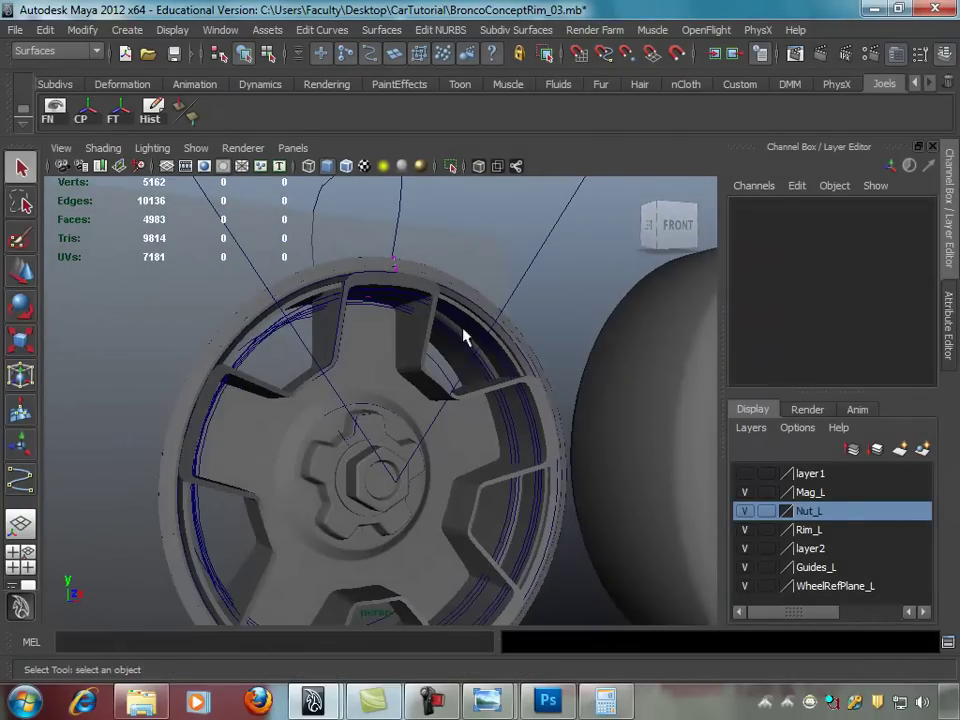
{"action": "left_click", "coordinate": [412, 270]}
{"action": "mouse_move", "coordinate": [422, 302]}
{"action": "left_mouse_down", "text": "alt"}
{"action": "mouse_move", "coordinate": [454, 293]}
{"action": "mouse_move", "coordinate": [455, 275]}
{"action": "left_mouse_up", "text": "alt"}
Step: Check the spokes, rim surface and nut, face the wheel front-on, and open Save Scene As
{"action": "left_click", "coordinate": [444, 306]}
{"action": "left_click", "coordinate": [460, 299]}
{"action": "left_click", "coordinate": [466, 297]}
{"action": "left_click", "coordinate": [469, 300]}
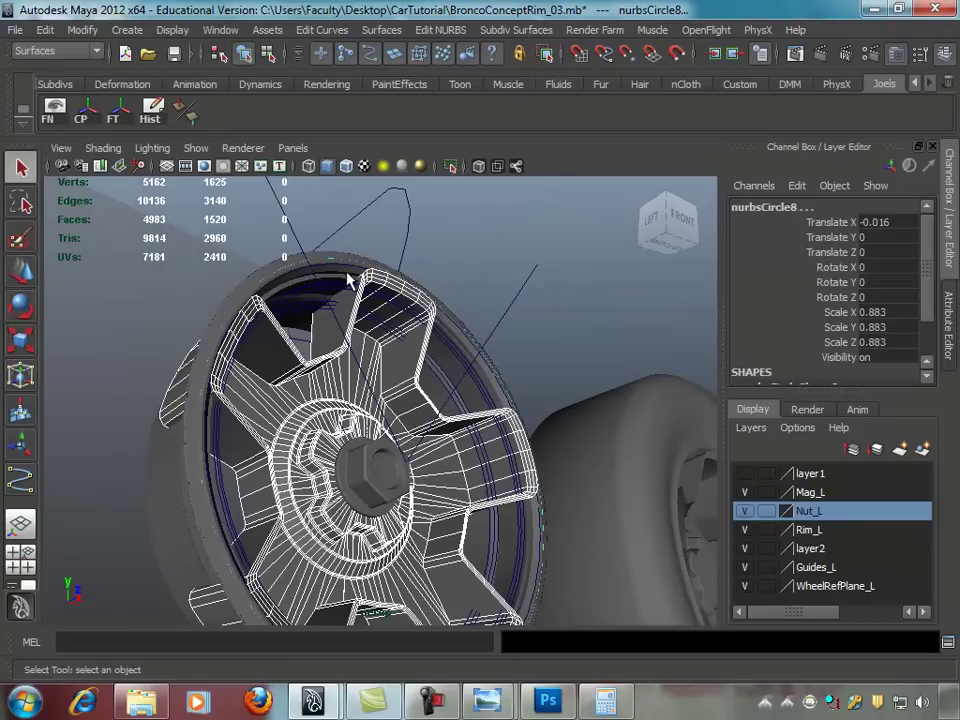
{"action": "left_click", "coordinate": [362, 295]}
{"action": "left_click", "coordinate": [379, 336]}
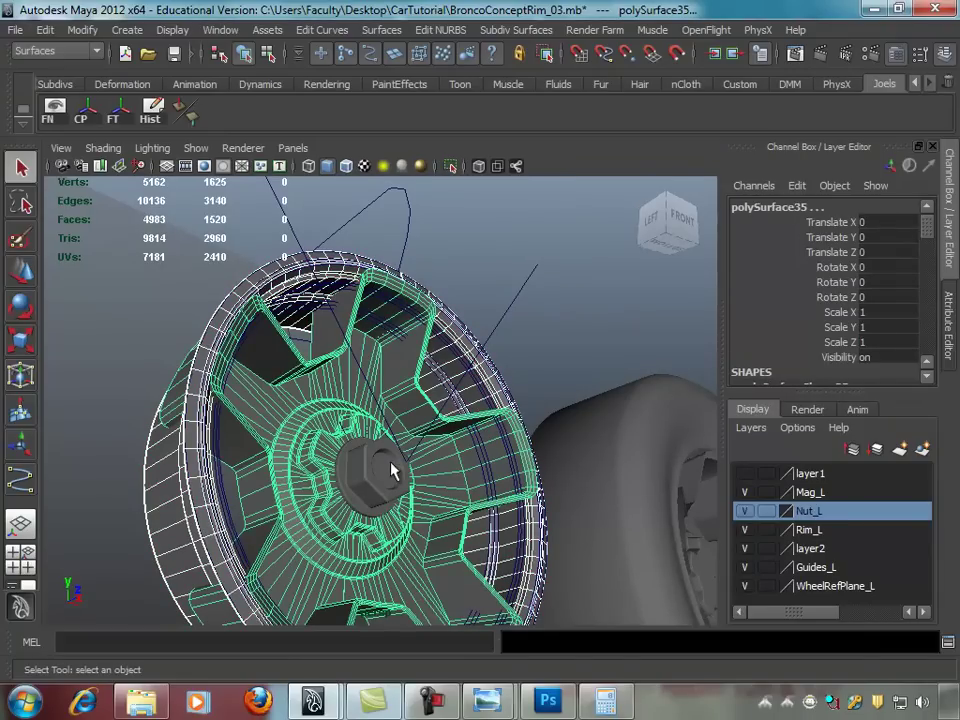
{"action": "left_click", "coordinate": [392, 472]}
{"action": "left_click", "coordinate": [683, 218]}
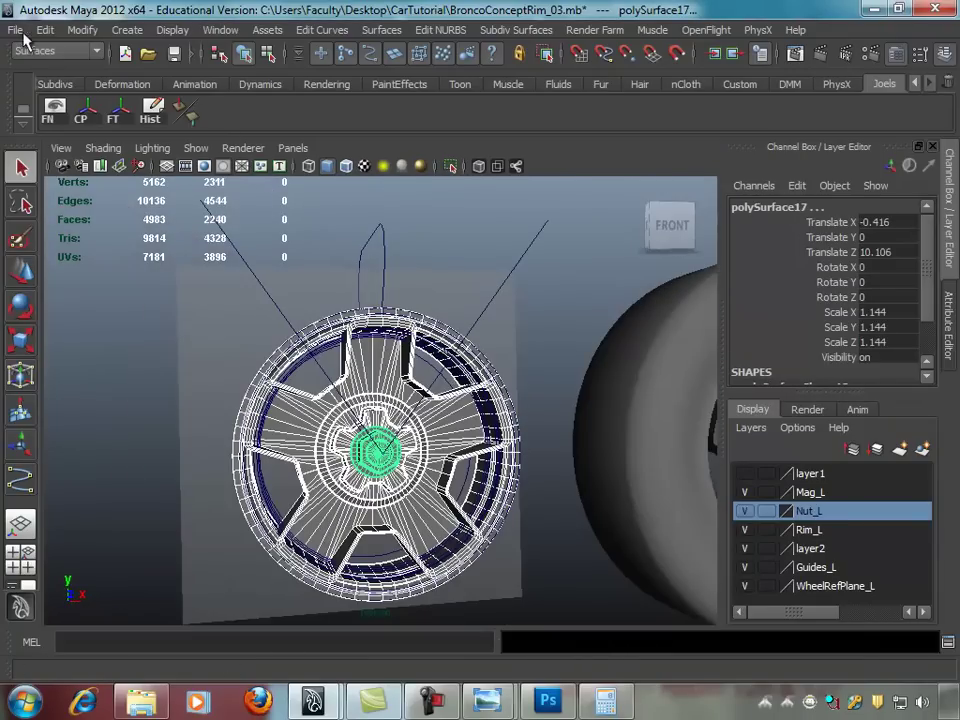
{"action": "left_click", "coordinate": [15, 29]}
{"action": "left_click", "coordinate": [62, 94]}
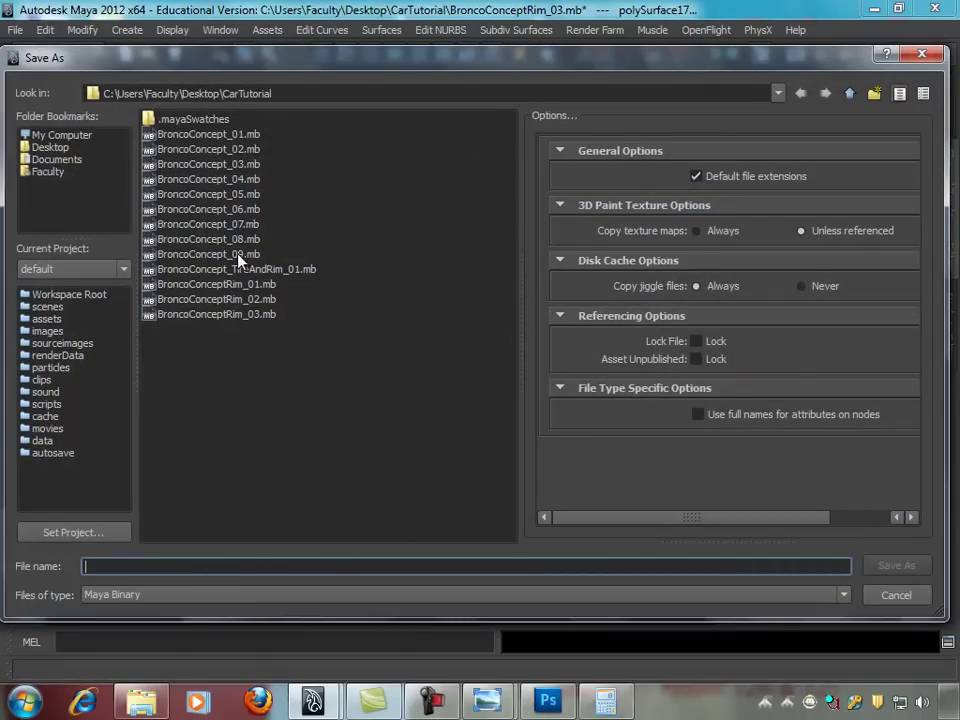
Step: Save the scene as BroncoConceptRim_04.mb, bumping the version from BroncoConceptRim_03.mb
{"action": "left_click", "coordinate": [222, 316]}
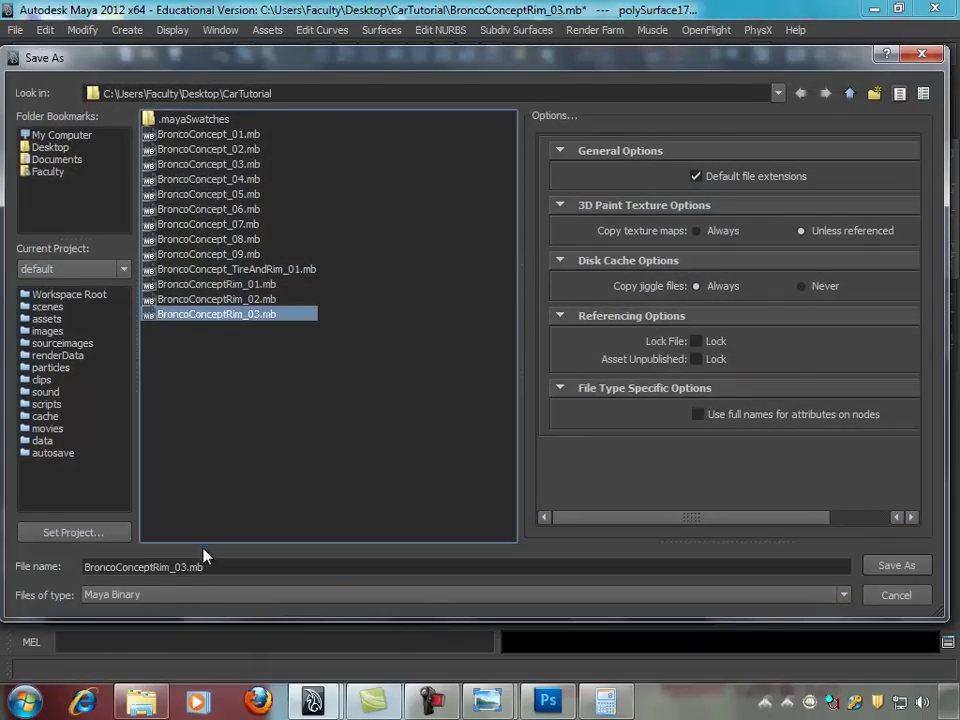
{"action": "key", "text": "Left"}
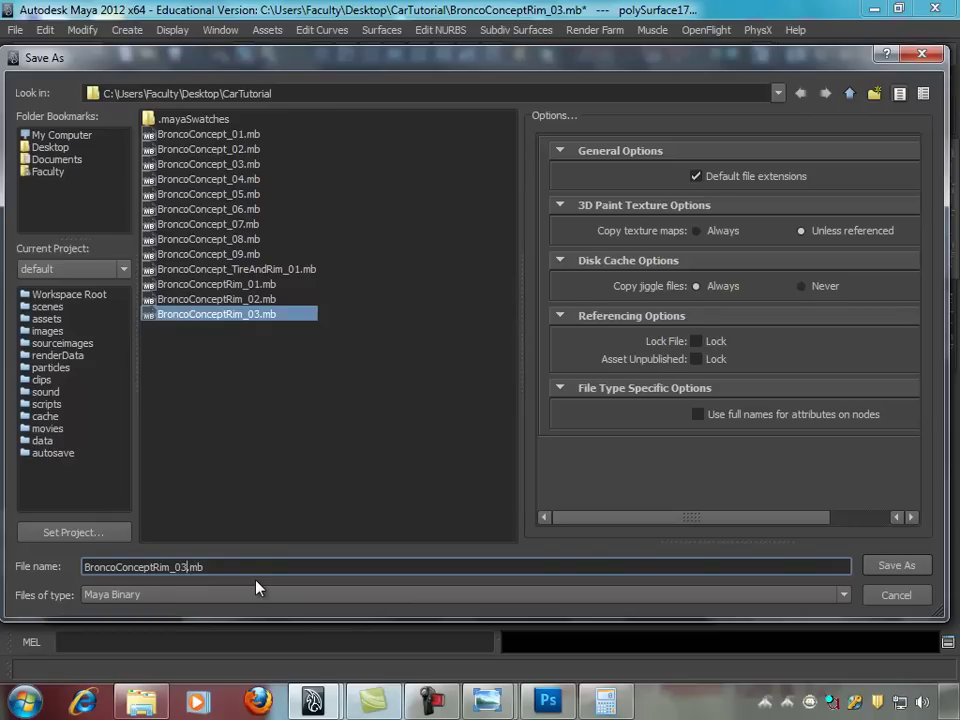
{"action": "key", "text": "BackSpace"}
{"action": "type", "text": "4"}
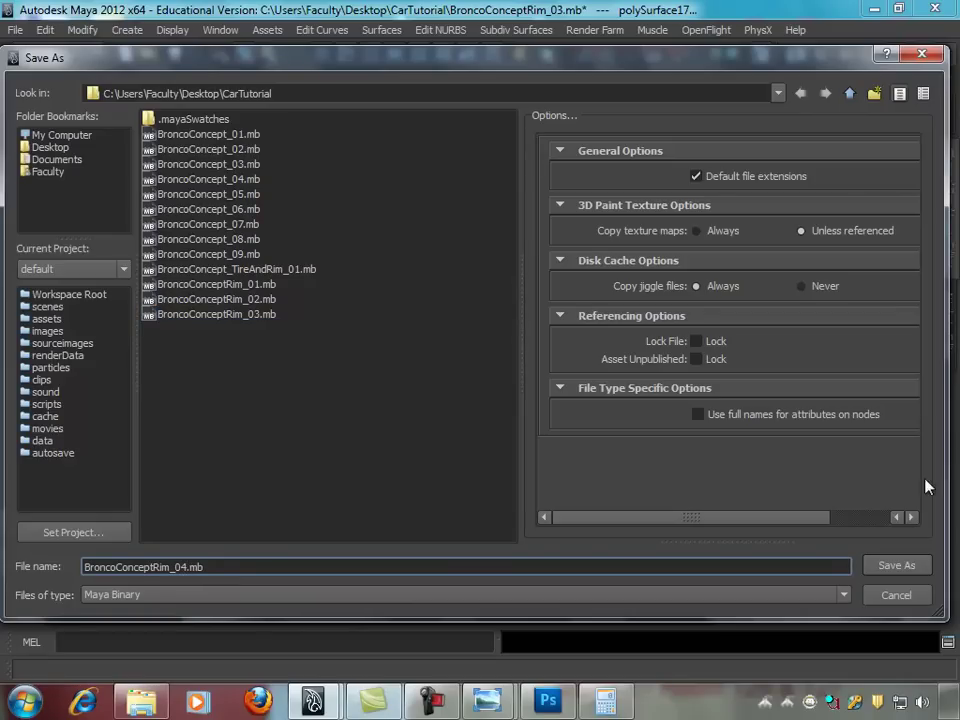
{"action": "left_click", "coordinate": [893, 566]}
{"action": "left_click", "coordinate": [12, 31]}
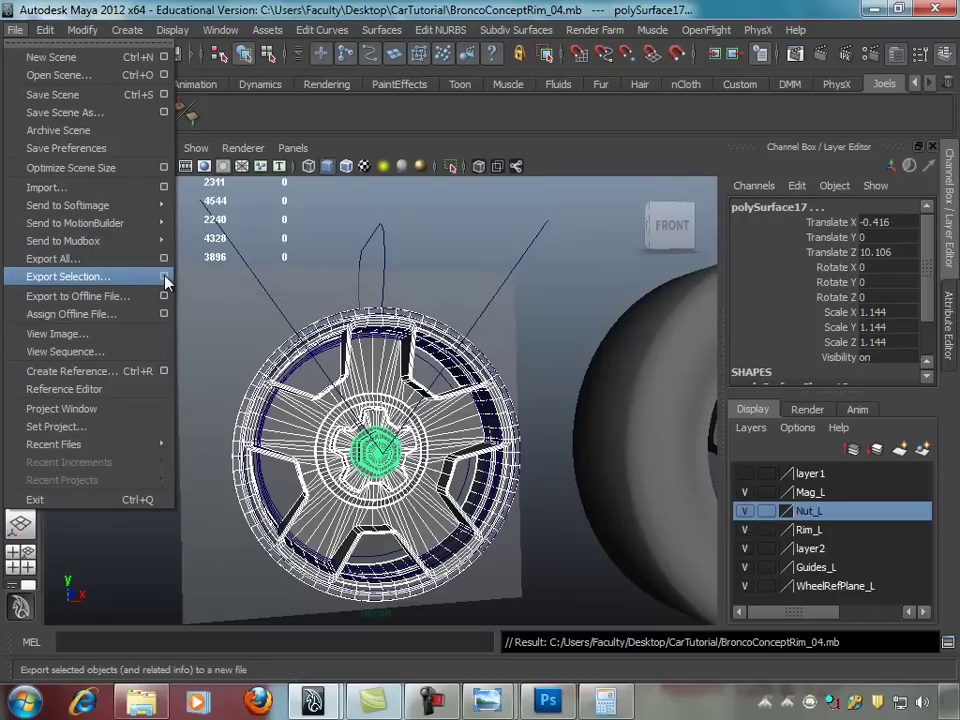
Step: Export the selected centre nut with OBJexport, replacing temp.obj in CarTutorial
{"action": "left_click", "coordinate": [165, 279]}
{"action": "left_click_drag", "start_coordinate": [908, 194], "coordinate": [908, 224]}
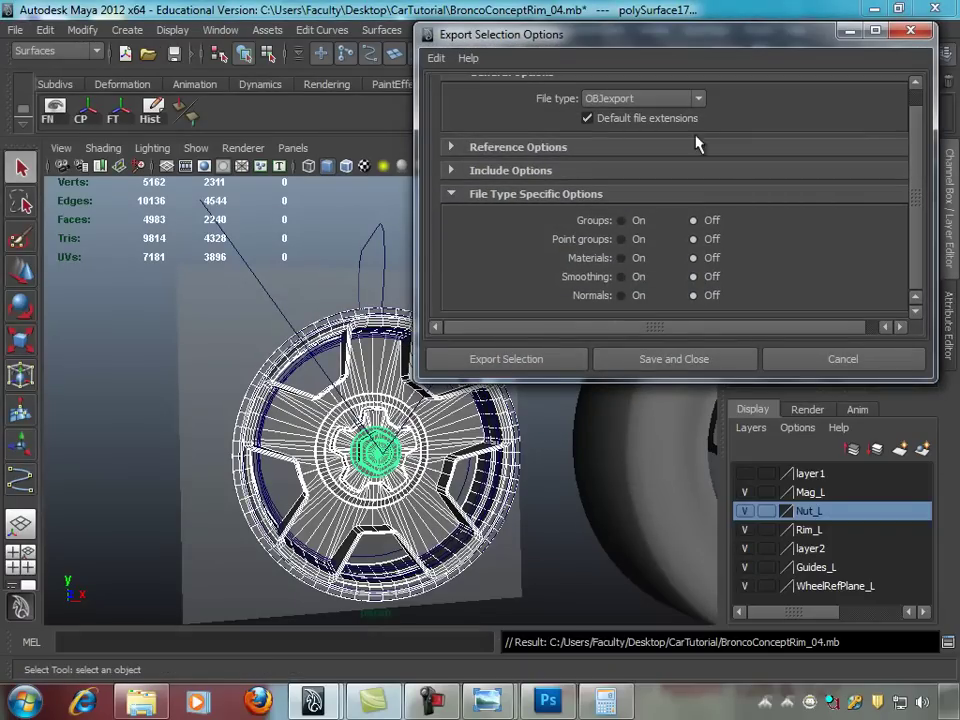
{"action": "left_click", "coordinate": [535, 366]}
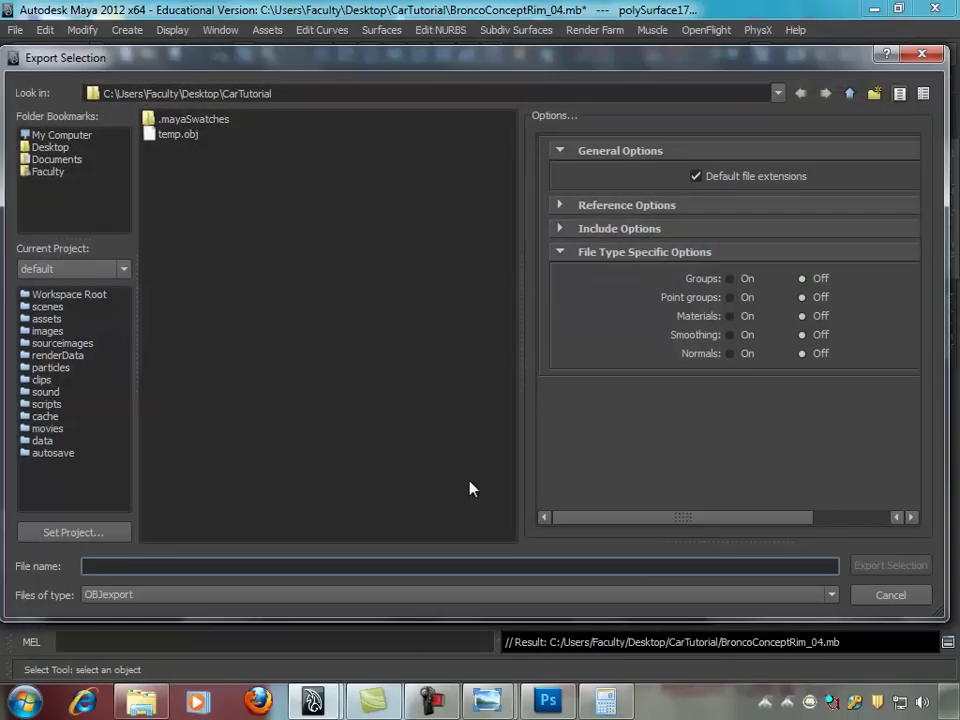
{"action": "left_click", "coordinate": [177, 134]}
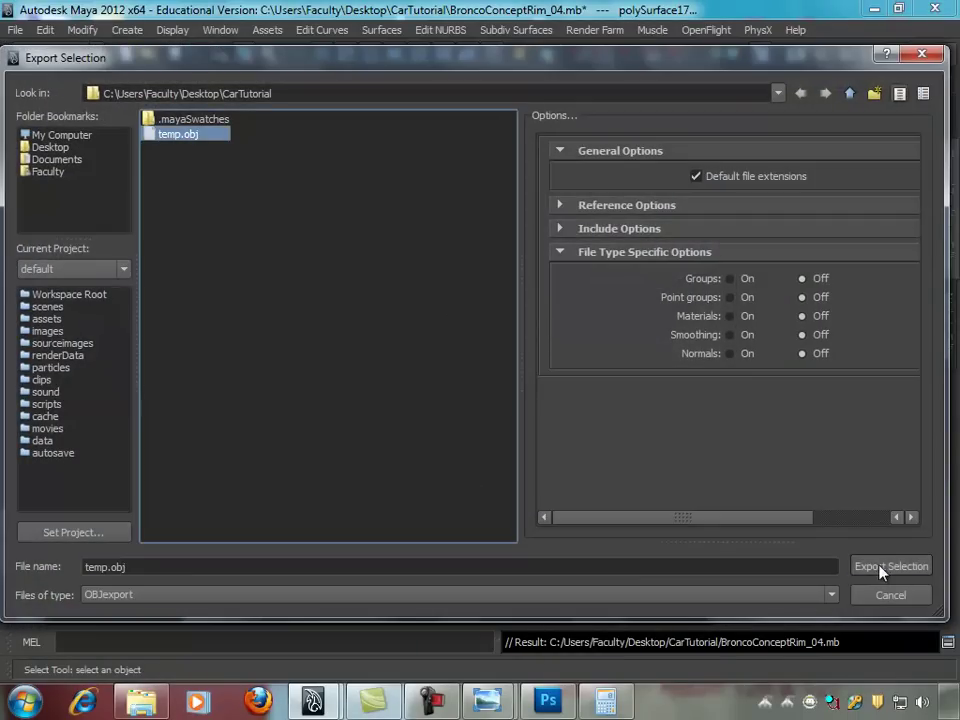
{"action": "left_click", "coordinate": [886, 565]}
{"action": "left_click", "coordinate": [430, 360]}
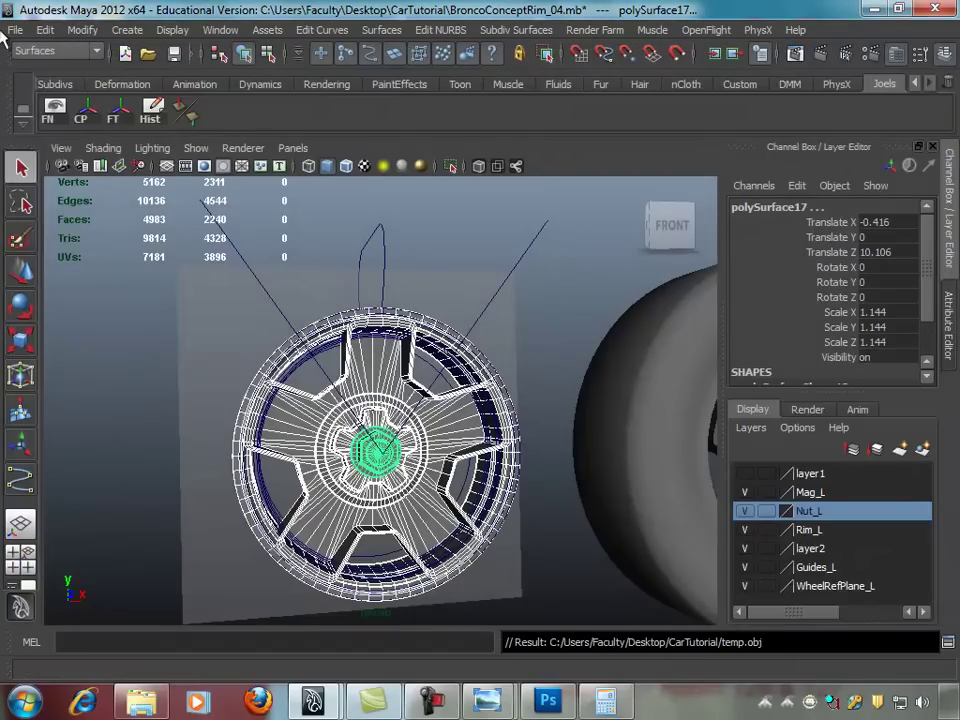
Step: Cancel the Open Scene browser without loading anything, and close in on the wheel rim
{"action": "left_click", "coordinate": [15, 29]}
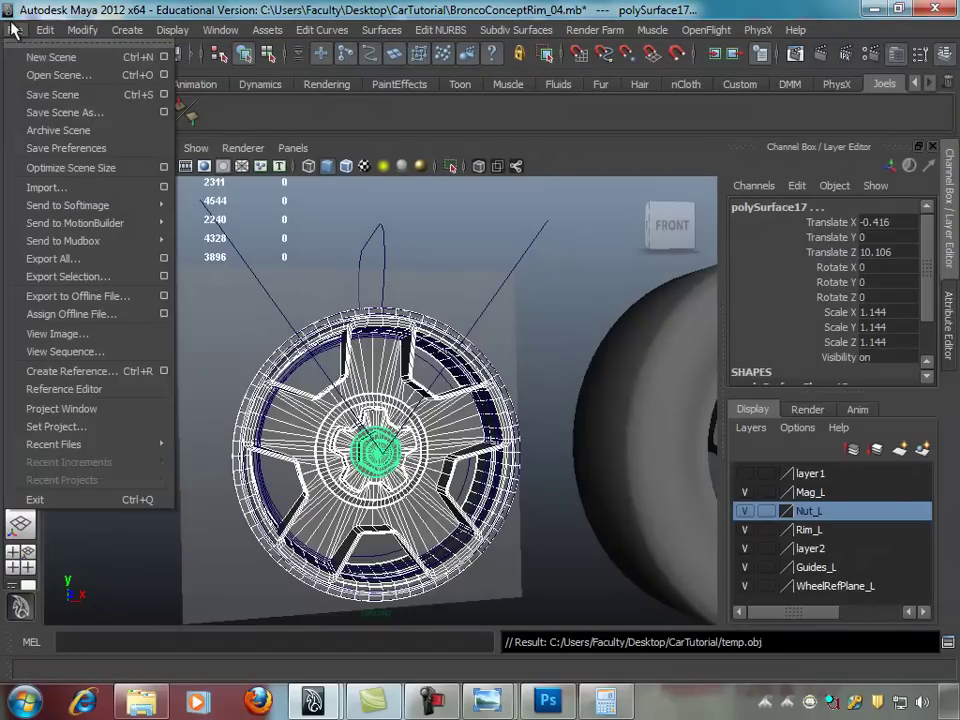
{"action": "left_click", "coordinate": [52, 75]}
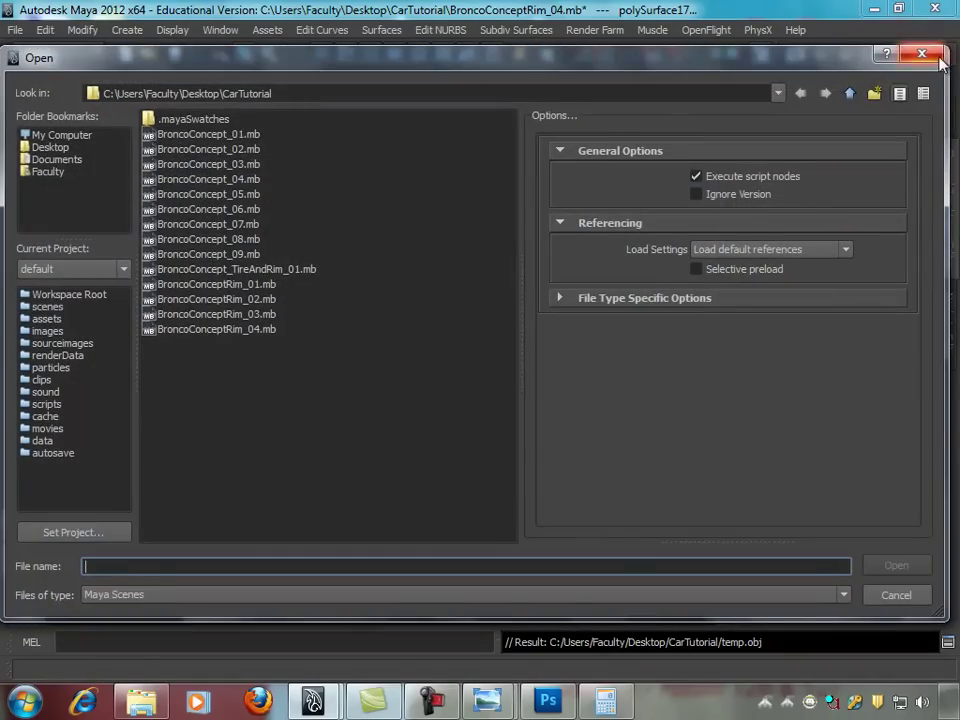
{"action": "left_click", "coordinate": [921, 53]}
{"action": "mouse_move", "coordinate": [329, 202]}
{"action": "left_mouse_down", "text": "alt"}
{"action": "mouse_move", "coordinate": [476, 229]}
{"action": "mouse_move", "coordinate": [435, 266]}
{"action": "mouse_move", "coordinate": [400, 229]}
{"action": "mouse_move", "coordinate": [380, 262]}
{"action": "mouse_move", "coordinate": [439, 268]}
{"action": "mouse_move", "coordinate": [465, 257]}
{"action": "mouse_move", "coordinate": [435, 246]}
{"action": "mouse_move", "coordinate": [378, 262]}
{"action": "mouse_move", "coordinate": [377, 253]}
{"action": "mouse_move", "coordinate": [407, 270]}
{"action": "left_mouse_up", "text": "alt"}
{"action": "scroll", "coordinate": [549, 268], "scroll_direction": "up", "scroll_amount": 5}
{"action": "left_click", "coordinate": [461, 251]}
{"action": "left_click", "coordinate": [318, 250]}
{"action": "mouse_move", "coordinate": [321, 242]}
{"action": "left_mouse_down", "text": "alt"}
{"action": "mouse_move", "coordinate": [315, 214]}
{"action": "mouse_move", "coordinate": [347, 278]}
{"action": "mouse_move", "coordinate": [357, 250]}
{"action": "mouse_move", "coordinate": [407, 255]}
{"action": "mouse_move", "coordinate": [407, 240]}
{"action": "mouse_move", "coordinate": [403, 256]}
{"action": "mouse_move", "coordinate": [433, 285]}
{"action": "left_mouse_up", "text": "alt"}
{"action": "left_click", "coordinate": [407, 240]}
{"action": "key", "text": "space"}
{"action": "mouse_move", "coordinate": [507, 315]}
{"action": "left_mouse_down", "text": "alt"}
{"action": "mouse_move", "coordinate": [471, 300]}
{"action": "mouse_move", "coordinate": [482, 225]}
{"action": "mouse_move", "coordinate": [462, 281]}
{"action": "mouse_move", "coordinate": [446, 285]}
{"action": "mouse_move", "coordinate": [386, 259]}
{"action": "mouse_move", "coordinate": [253, 289]}
{"action": "mouse_move", "coordinate": [349, 279]}
{"action": "mouse_move", "coordinate": [476, 324]}
{"action": "mouse_move", "coordinate": [399, 311]}
{"action": "mouse_move", "coordinate": [424, 246]}
{"action": "mouse_move", "coordinate": [555, 264]}
{"action": "mouse_move", "coordinate": [363, 253]}
{"action": "mouse_move", "coordinate": [521, 294]}
{"action": "mouse_move", "coordinate": [570, 276]}
{"action": "mouse_move", "coordinate": [559, 257]}
{"action": "mouse_move", "coordinate": [336, 229]}
{"action": "mouse_move", "coordinate": [274, 231]}
{"action": "mouse_move", "coordinate": [217, 257]}
{"action": "mouse_move", "coordinate": [274, 234]}
{"action": "mouse_move", "coordinate": [326, 180]}
{"action": "mouse_move", "coordinate": [317, 231]}
{"action": "left_mouse_up", "text": "alt"}
{"action": "key", "text": "space"}
{"action": "scroll", "coordinate": [391, 290], "scroll_direction": "down", "scroll_amount": 2}
{"action": "left_click", "coordinate": [596, 270]}
{"action": "mouse_move", "coordinate": [596, 270]}
{"action": "left_mouse_down", "text": "alt"}
{"action": "mouse_move", "coordinate": [520, 265]}
{"action": "mouse_move", "coordinate": [414, 294]}
{"action": "left_mouse_up", "text": "alt"}
{"action": "right_click_drag", "start_coordinate": [414, 294], "coordinate": [559, 281], "text": "alt"}
{"action": "left_click_drag", "start_coordinate": [559, 281], "coordinate": [358, 285], "text": "alt"}
{"action": "left_click", "coordinate": [327, 273]}
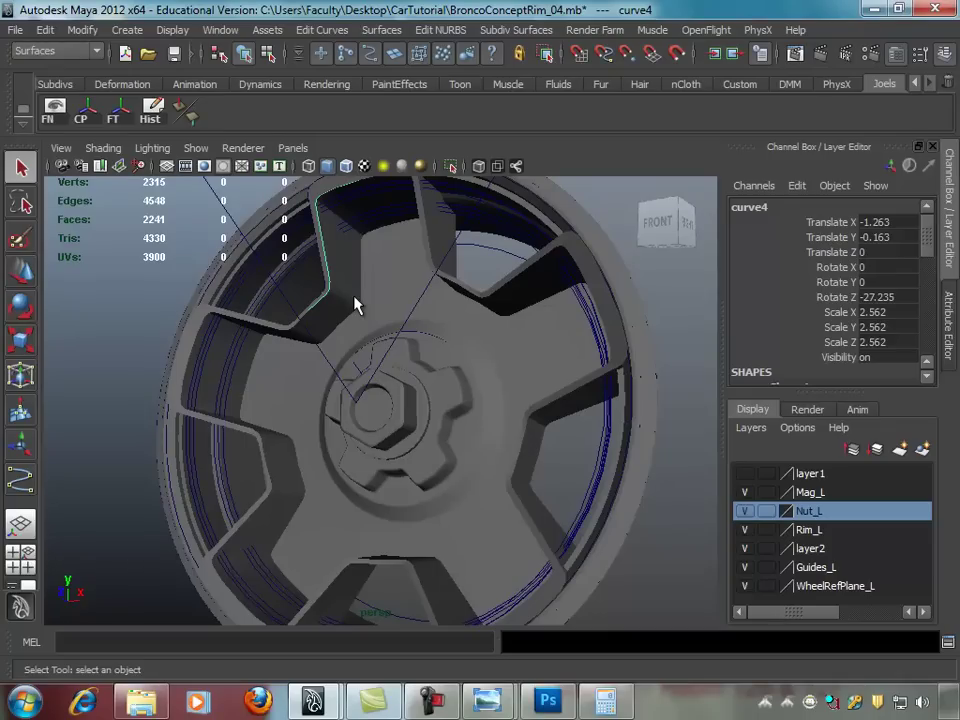
{"action": "mouse_move", "coordinate": [529, 319]}
{"action": "left_mouse_down", "text": "alt"}
{"action": "mouse_move", "coordinate": [375, 328]}
{"action": "mouse_move", "coordinate": [432, 294]}
{"action": "left_mouse_up", "text": "alt"}
{"action": "left_click", "coordinate": [15, 30]}
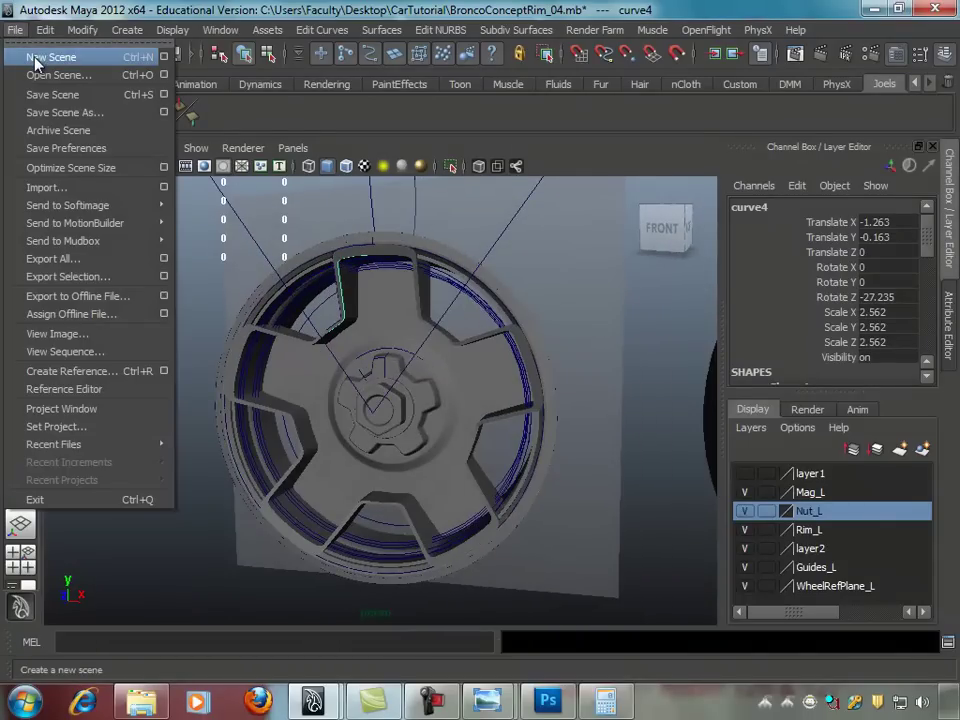
Step: Start a new scene, then open BroncoConcept_TireAndRim_01.mb, discarding unsaved changes
{"action": "left_click", "coordinate": [36, 58]}
{"action": "left_click", "coordinate": [484, 351]}
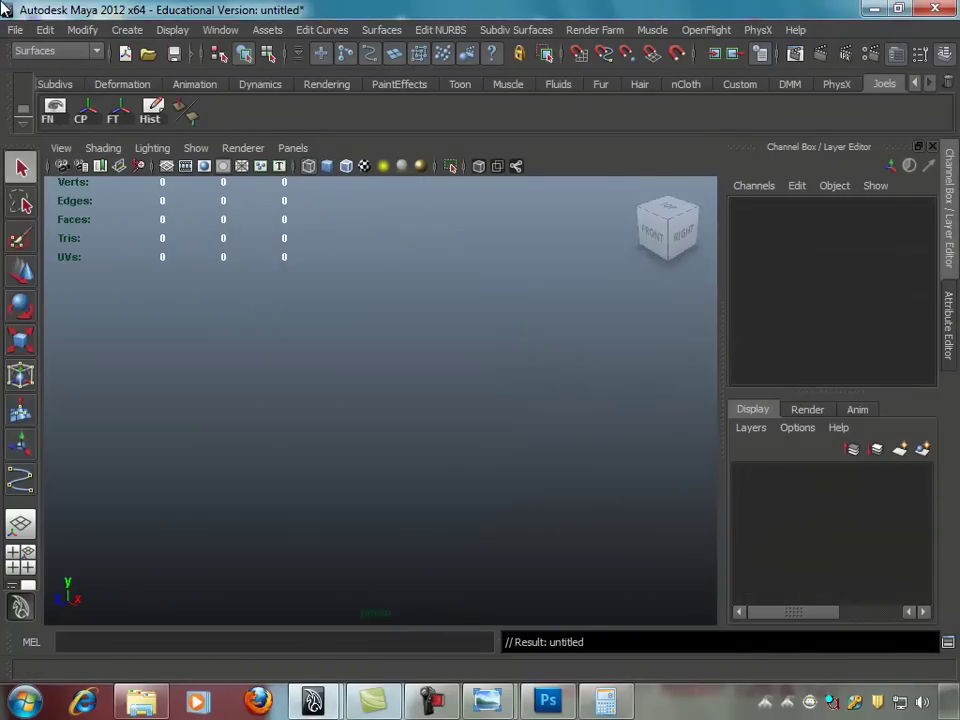
{"action": "left_click", "coordinate": [15, 30]}
{"action": "left_click", "coordinate": [58, 76]}
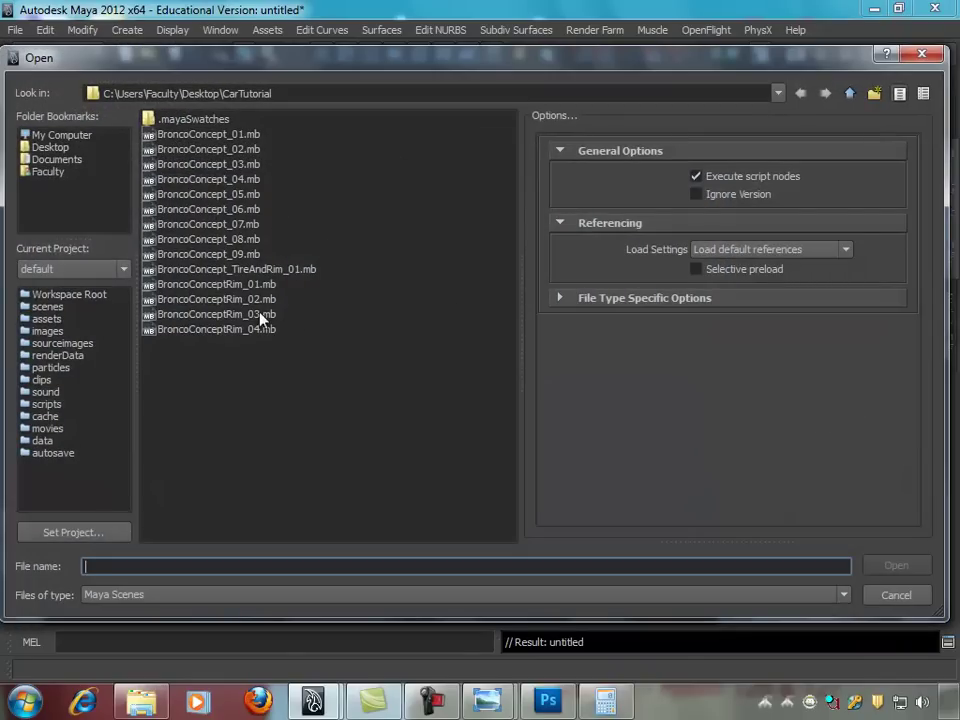
{"action": "double_click", "coordinate": [274, 270]}
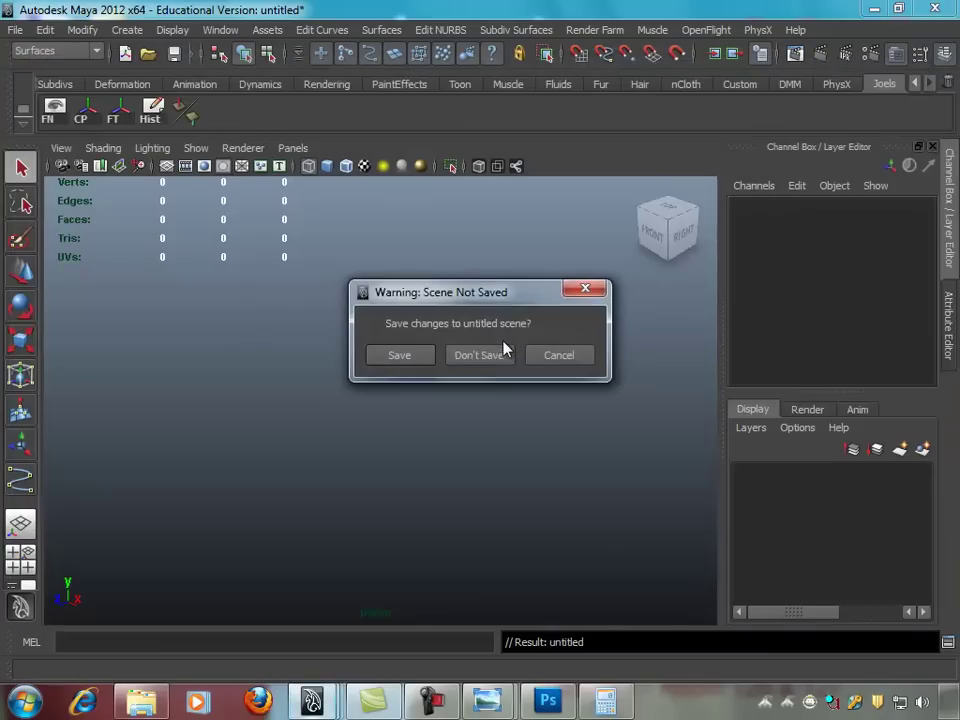
{"action": "left_click", "coordinate": [472, 354]}
Step: Import temp.obj from Desktop > CarTutorial into the tire scene
{"action": "left_click", "coordinate": [422, 272]}
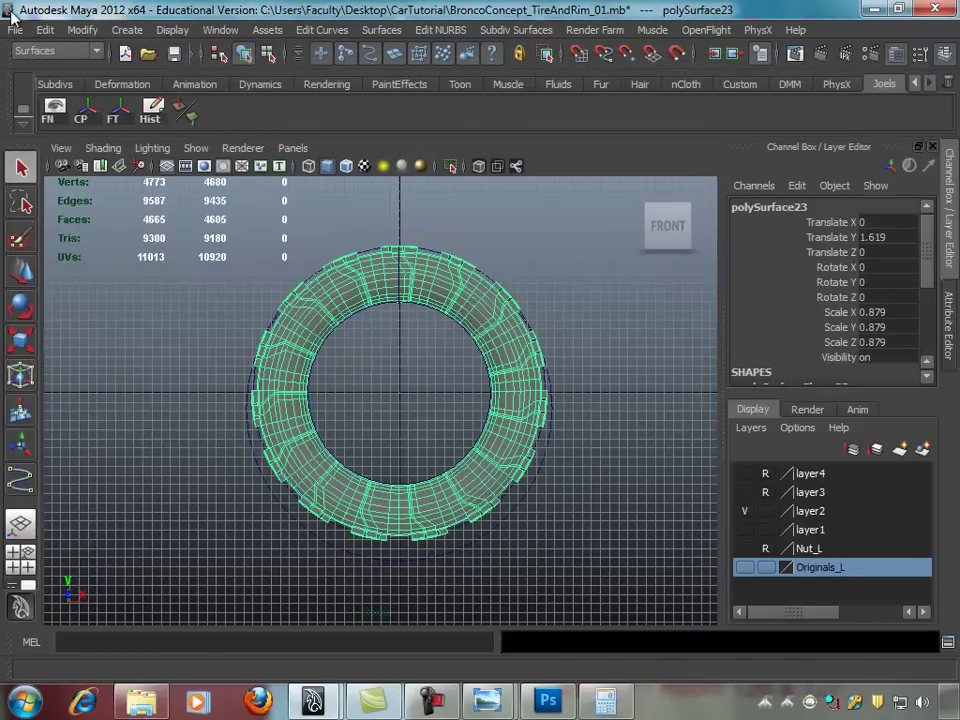
{"action": "left_click", "coordinate": [15, 29]}
{"action": "left_click", "coordinate": [50, 186]}
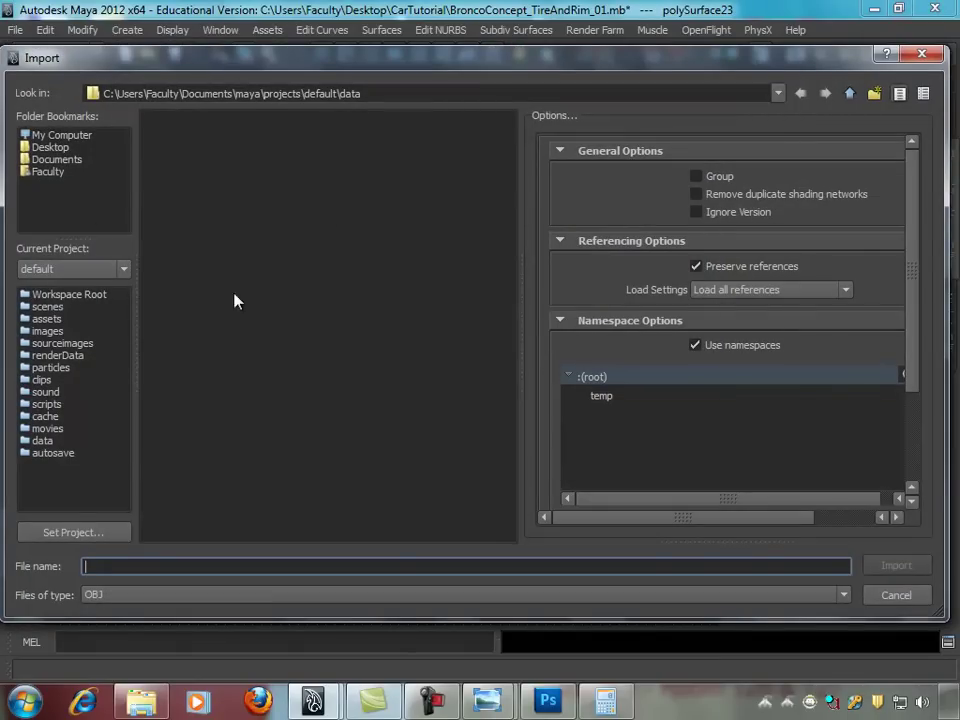
{"action": "left_click", "coordinate": [52, 148]}
{"action": "double_click", "coordinate": [199, 134]}
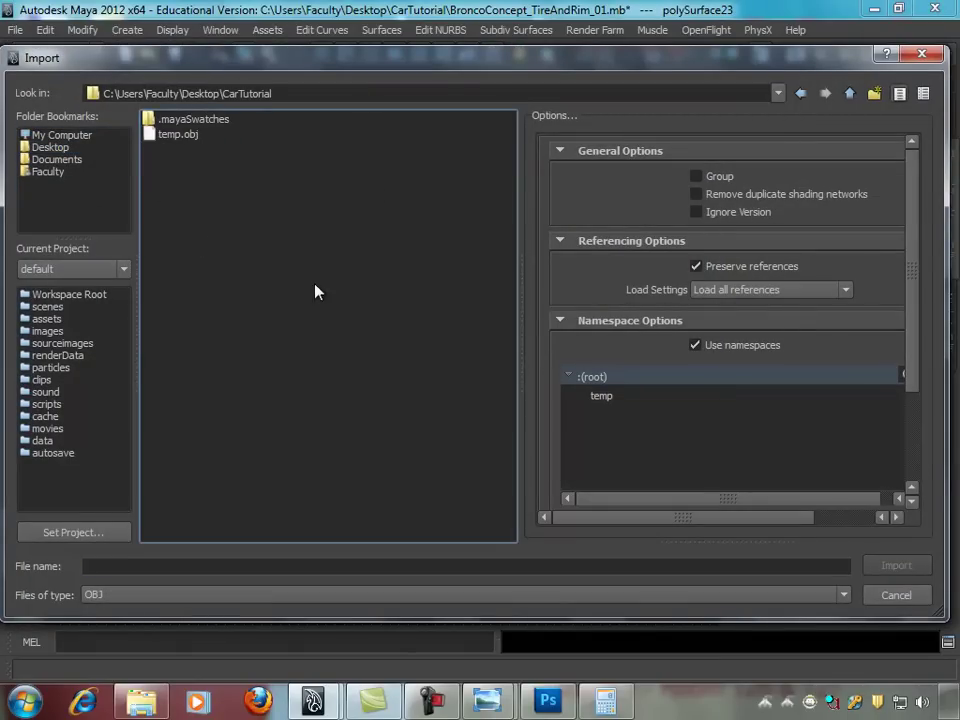
{"action": "double_click", "coordinate": [180, 134]}
Step: Trial-scale the imported rim to fill the tire's inner circle, then undo back to scale 1
{"action": "scroll", "coordinate": [399, 356], "scroll_direction": "up", "scroll_amount": 3}
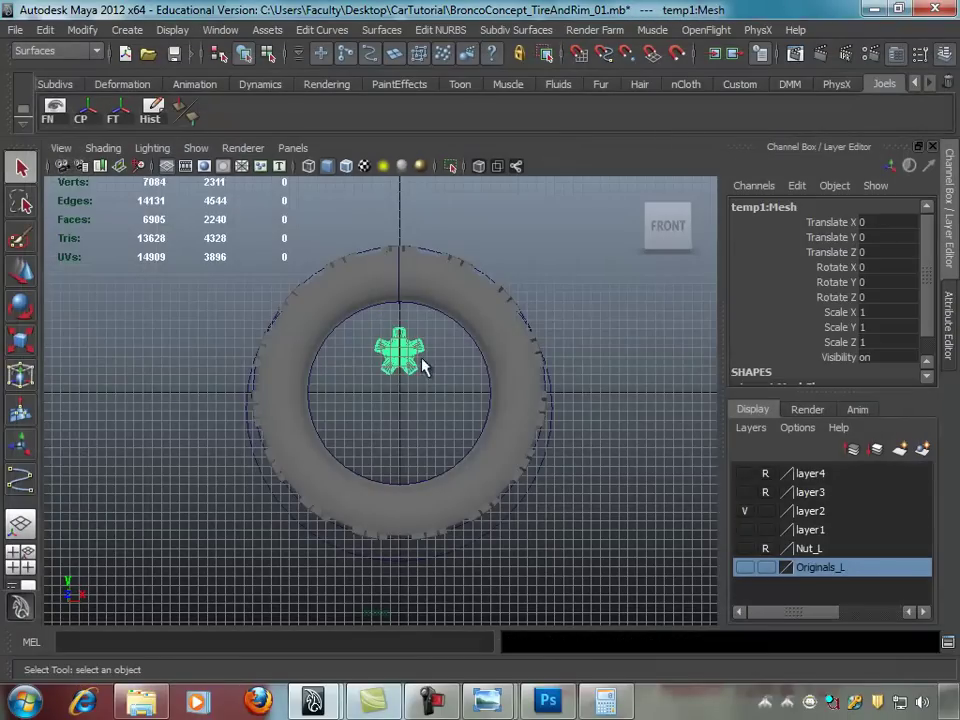
{"action": "scroll", "coordinate": [490, 360], "scroll_direction": "up", "scroll_amount": 5}
{"action": "scroll", "coordinate": [178, 317], "scroll_direction": "down", "scroll_amount": 5}
{"action": "scroll", "coordinate": [154, 358], "scroll_direction": "down", "scroll_amount": 2}
{"action": "scroll", "coordinate": [409, 308], "scroll_direction": "down", "scroll_amount": 1}
{"action": "key", "text": "r"}
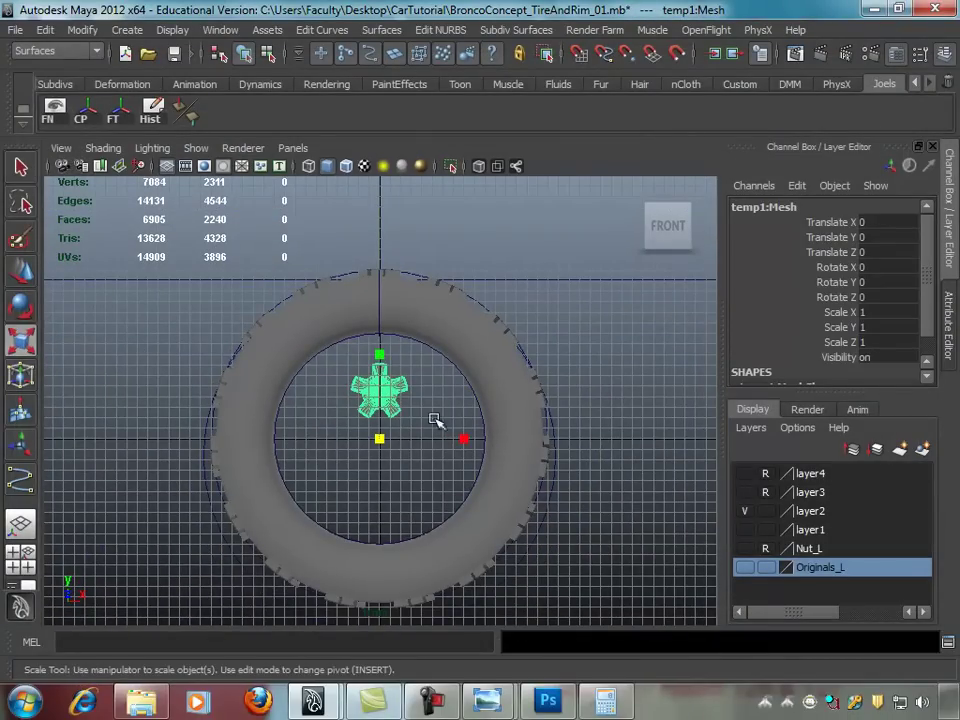
{"action": "left_click", "coordinate": [84, 108]}
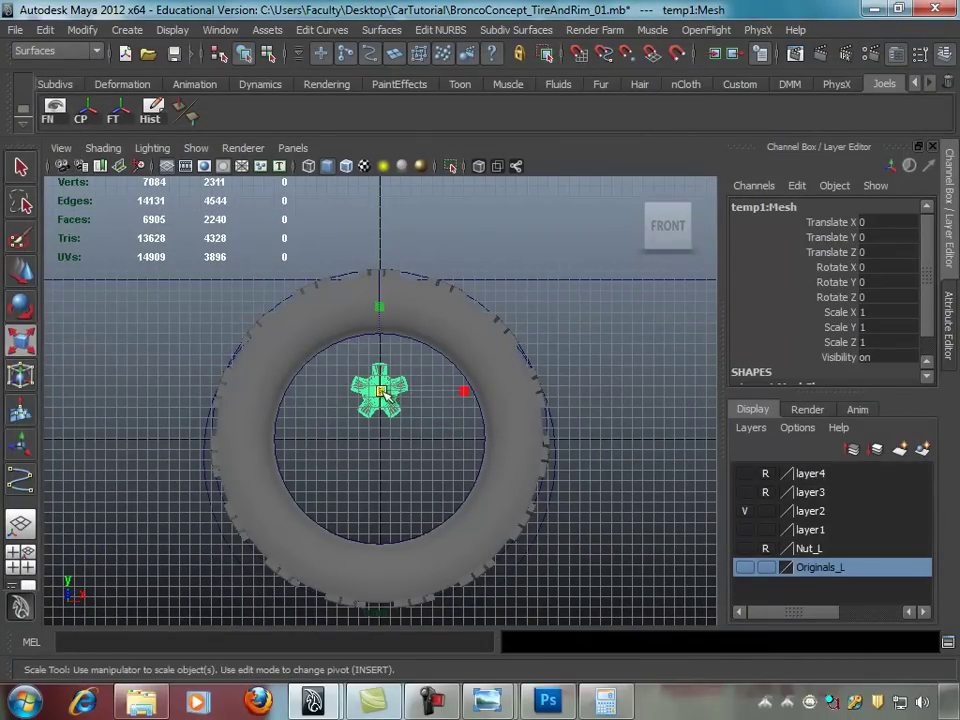
{"action": "left_click_drag", "start_coordinate": [388, 396], "coordinate": [525, 387]}
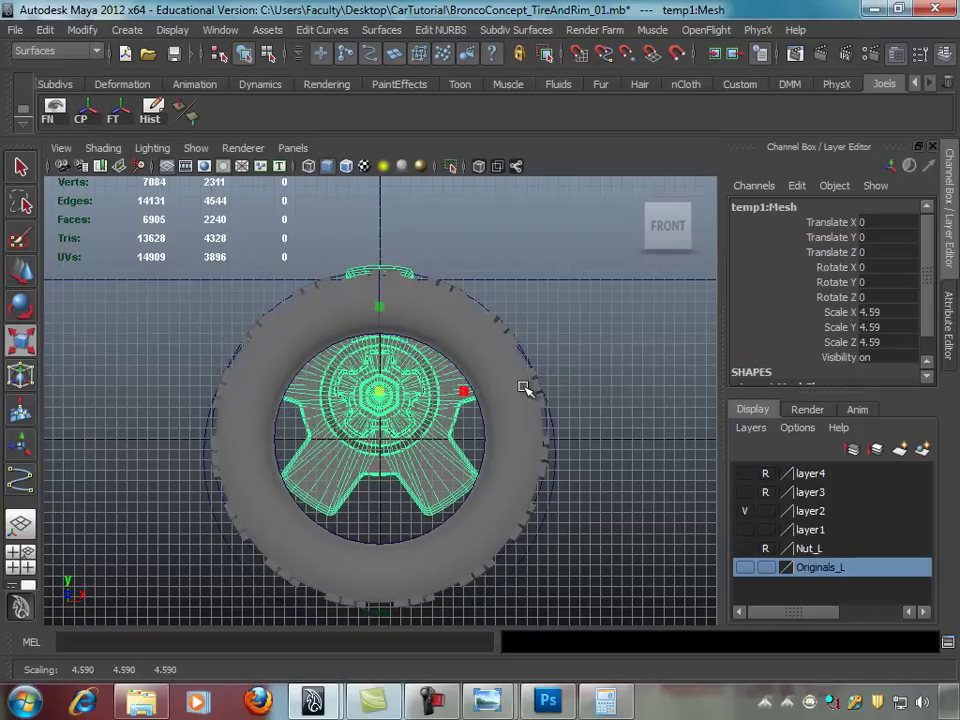
{"action": "scroll", "coordinate": [520, 389], "scroll_direction": "down", "scroll_amount": 2}
{"action": "key", "text": "space"}
{"action": "mouse_move", "coordinate": [421, 201]}
{"action": "left_mouse_down", "text": "alt"}
{"action": "mouse_move", "coordinate": [431, 274]}
{"action": "mouse_move", "coordinate": [296, 290]}
{"action": "mouse_move", "coordinate": [500, 305]}
{"action": "mouse_move", "coordinate": [611, 300]}
{"action": "left_mouse_up", "text": "alt"}
{"action": "key", "text": "ctrl+z"}
Step: Clear the selection and select only the tire mesh
{"action": "left_click", "coordinate": [615, 297]}
{"action": "left_click", "coordinate": [603, 254]}
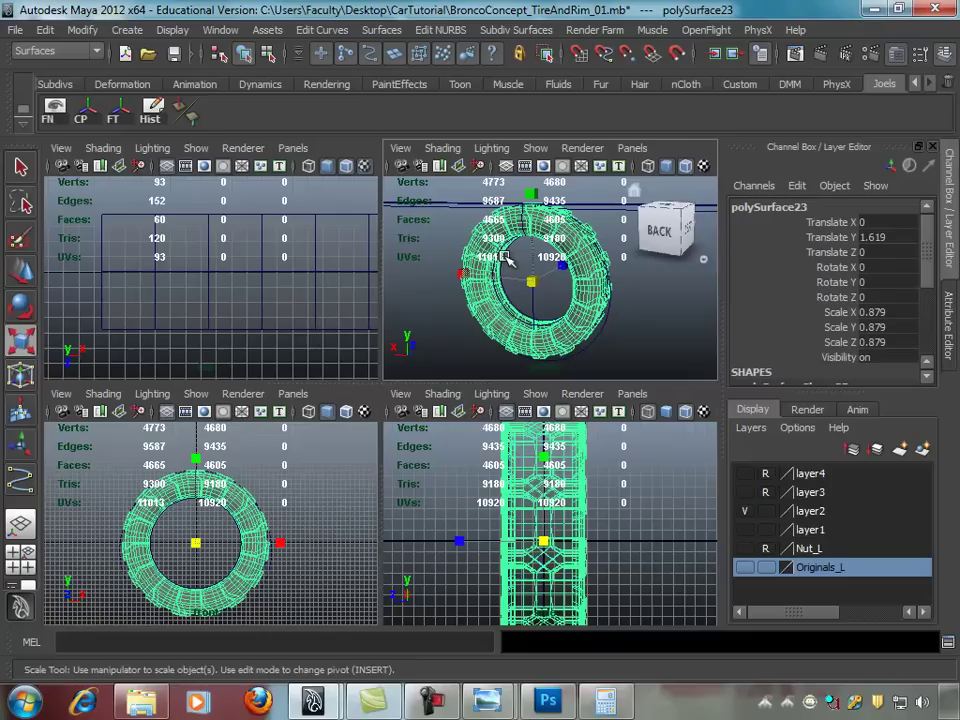
{"action": "left_click", "coordinate": [15, 30]}
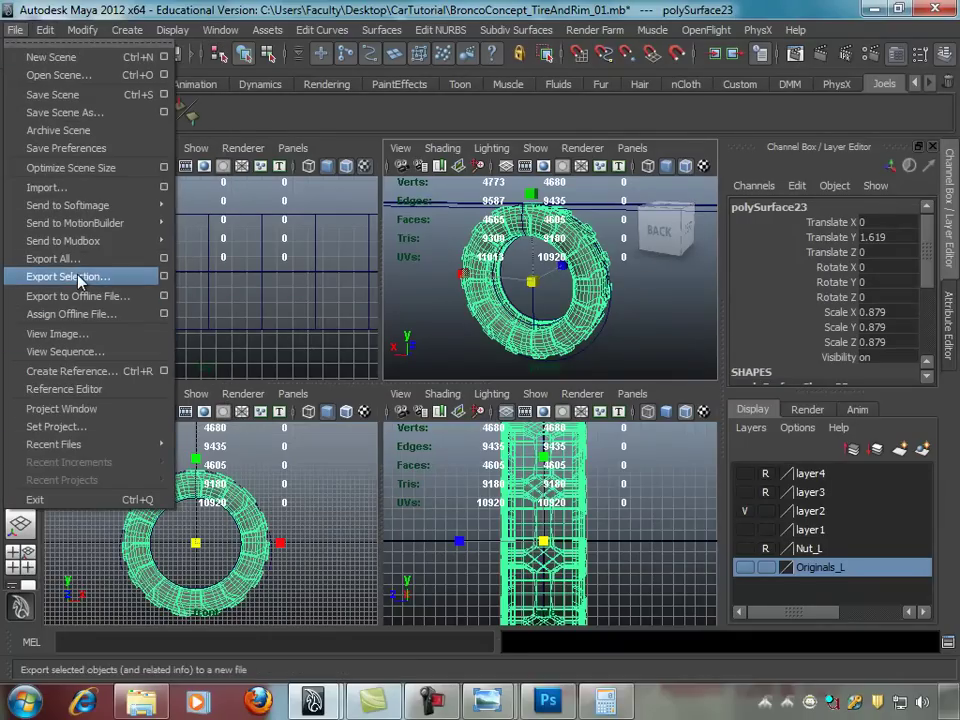
Step: Export the selected tire over temp.obj, confirming the overwrite
{"action": "left_click", "coordinate": [65, 276]}
{"action": "left_click", "coordinate": [224, 136]}
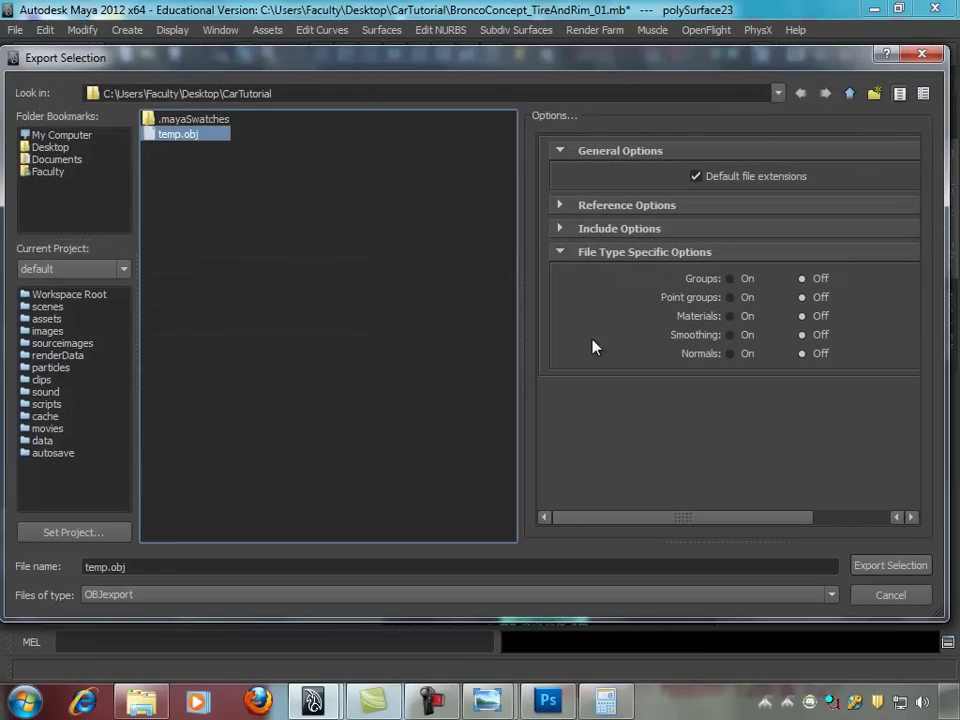
{"action": "left_click", "coordinate": [890, 566]}
{"action": "left_click", "coordinate": [433, 364]}
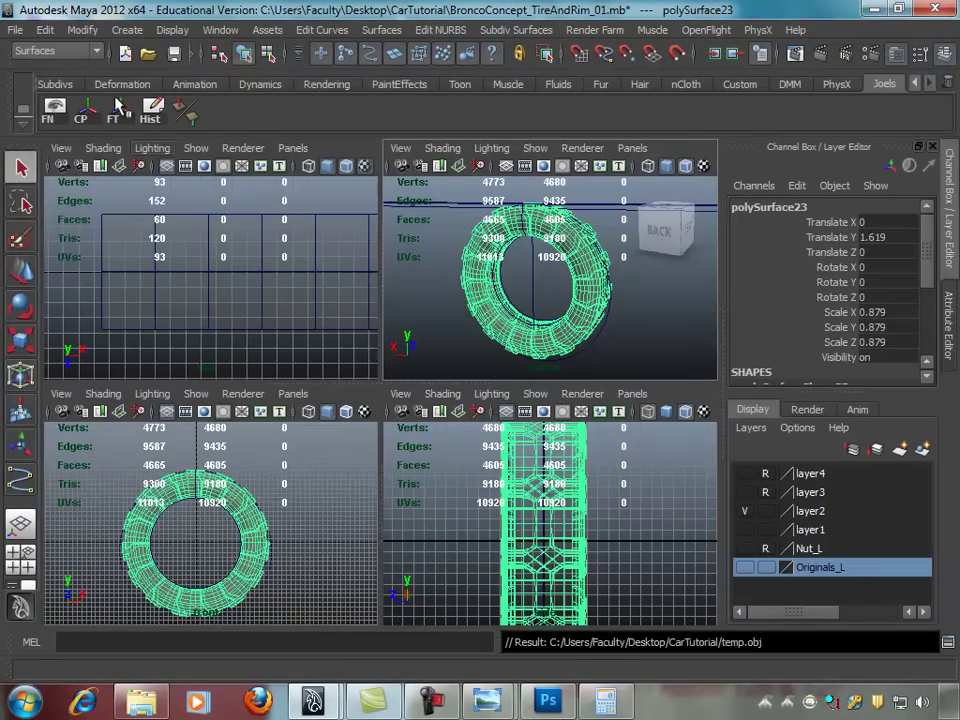
Step: Open the BroncoConceptRim_04.mb scene, answering the save-changes prompt
{"action": "left_click", "coordinate": [14, 30]}
{"action": "left_click", "coordinate": [45, 75]}
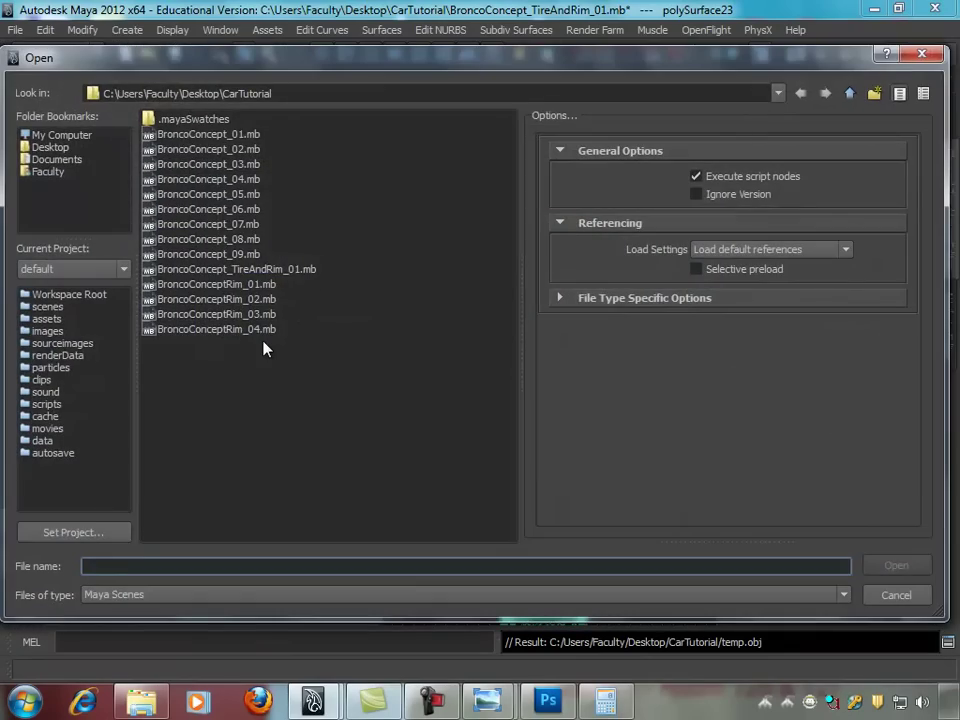
{"action": "double_click", "coordinate": [262, 333]}
{"action": "left_click", "coordinate": [465, 347]}
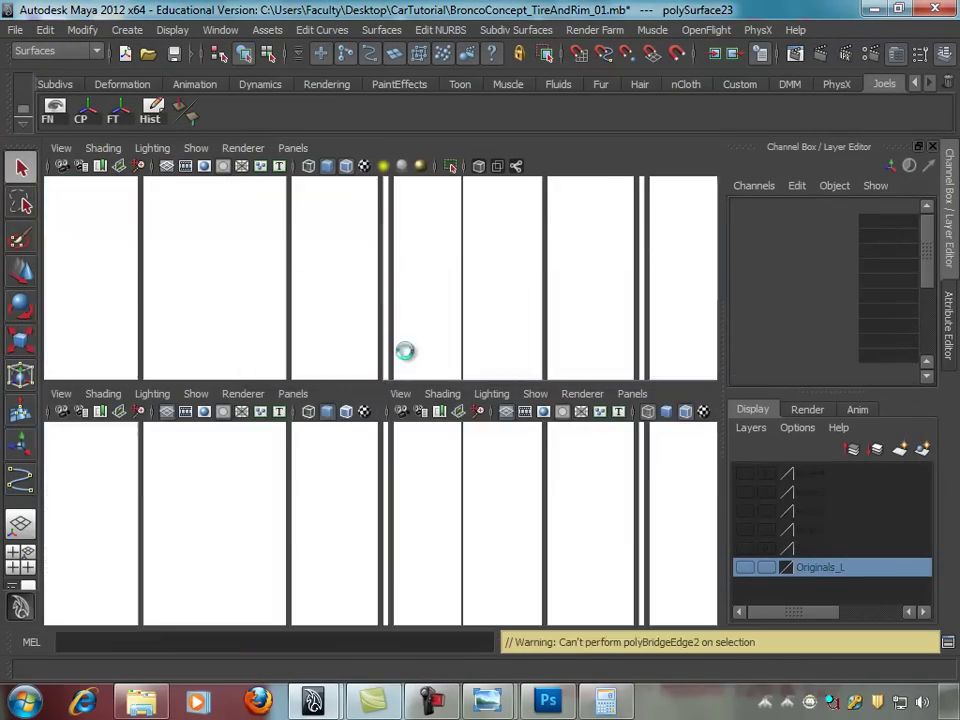
Step: Import temp.obj into the rim scene and select the imported tire
{"action": "left_click", "coordinate": [16, 30]}
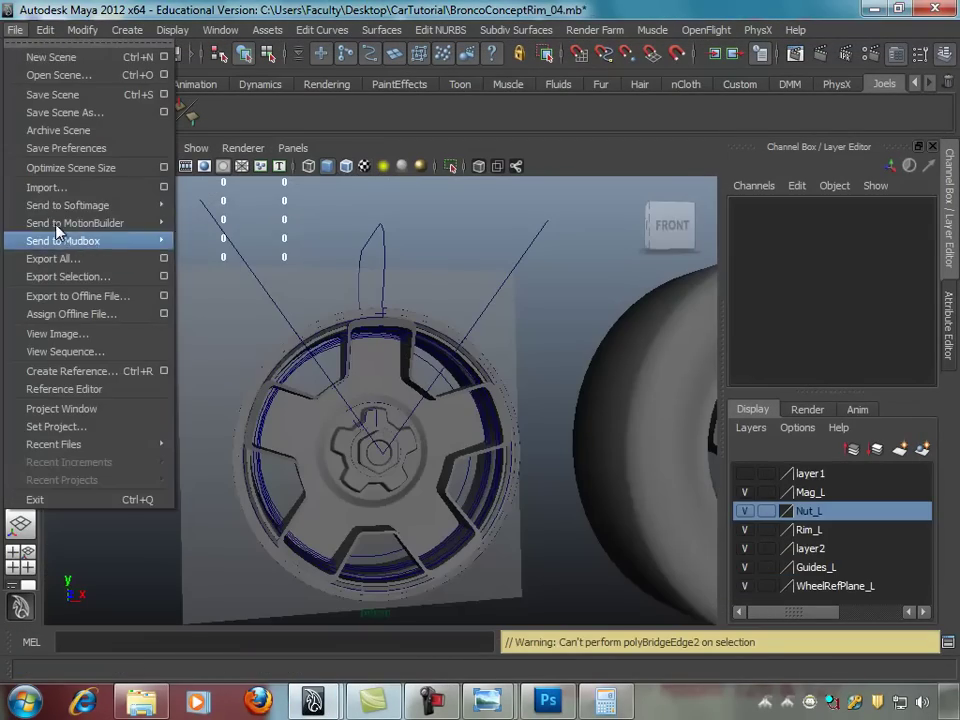
{"action": "left_click", "coordinate": [43, 186]}
{"action": "double_click", "coordinate": [184, 136]}
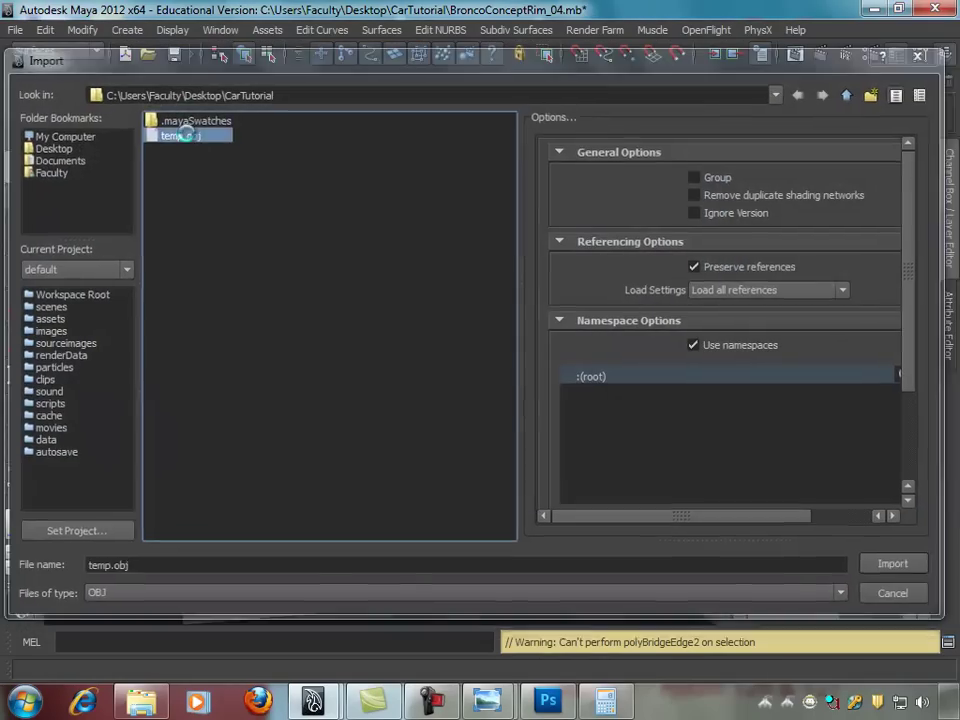
{"action": "mouse_move", "coordinate": [551, 325]}
{"action": "left_mouse_down", "text": "alt"}
{"action": "mouse_move", "coordinate": [441, 339]}
{"action": "mouse_move", "coordinate": [461, 339]}
{"action": "mouse_move", "coordinate": [456, 281]}
{"action": "mouse_move", "coordinate": [462, 307]}
{"action": "left_mouse_up", "text": "alt"}
{"action": "left_click", "coordinate": [456, 281]}
{"action": "scroll", "coordinate": [462, 307], "scroll_direction": "down", "scroll_amount": 3}
Step: Scale the imported tire down to about 0.231
{"action": "left_click_drag", "start_coordinate": [343, 315], "coordinate": [430, 355], "text": "alt"}
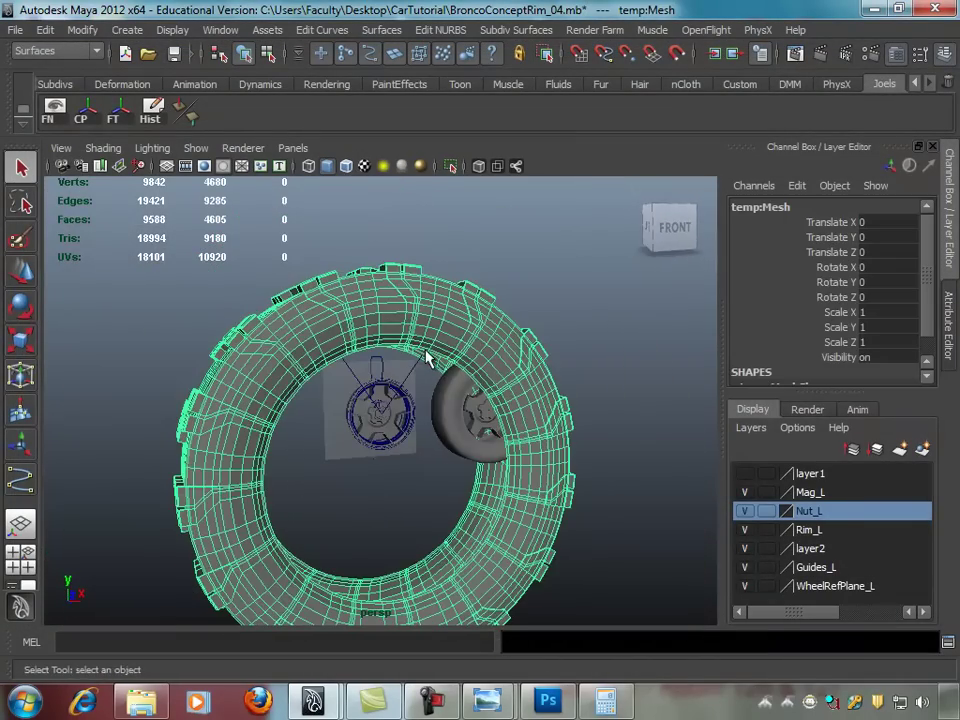
{"action": "key", "text": "r"}
{"action": "mouse_move", "coordinate": [364, 288]}
{"action": "left_mouse_down", "text": "alt"}
{"action": "mouse_move", "coordinate": [512, 391]}
{"action": "mouse_move", "coordinate": [430, 400]}
{"action": "left_mouse_up", "text": "alt"}
{"action": "mouse_move", "coordinate": [384, 468]}
{"action": "left_mouse_down"}
{"action": "mouse_move", "coordinate": [208, 493]}
{"action": "mouse_move", "coordinate": [166, 511]}
{"action": "mouse_move", "coordinate": [180, 505]}
{"action": "left_mouse_up"}
{"action": "scroll", "coordinate": [467, 467], "scroll_direction": "up", "scroll_amount": 2}
{"action": "left_click_drag", "start_coordinate": [467, 467], "coordinate": [579, 444], "text": "alt"}
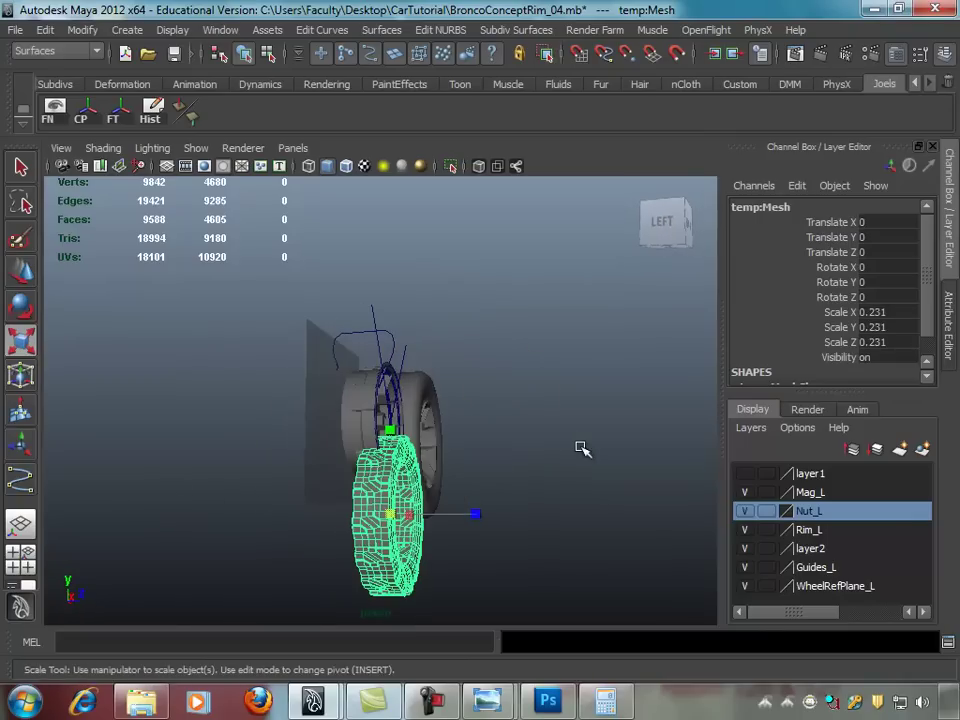
Step: Move the tire up in the front view to centre it on the rim hub
{"action": "key", "text": "w"}
{"action": "mouse_move", "coordinate": [418, 452]}
{"action": "left_mouse_down", "text": "alt"}
{"action": "mouse_move", "coordinate": [427, 527]}
{"action": "mouse_move", "coordinate": [385, 445]}
{"action": "mouse_move", "coordinate": [456, 435]}
{"action": "mouse_move", "coordinate": [425, 432]}
{"action": "mouse_move", "coordinate": [437, 448]}
{"action": "mouse_move", "coordinate": [375, 385]}
{"action": "left_mouse_up", "text": "alt"}
{"action": "key", "text": "space"}
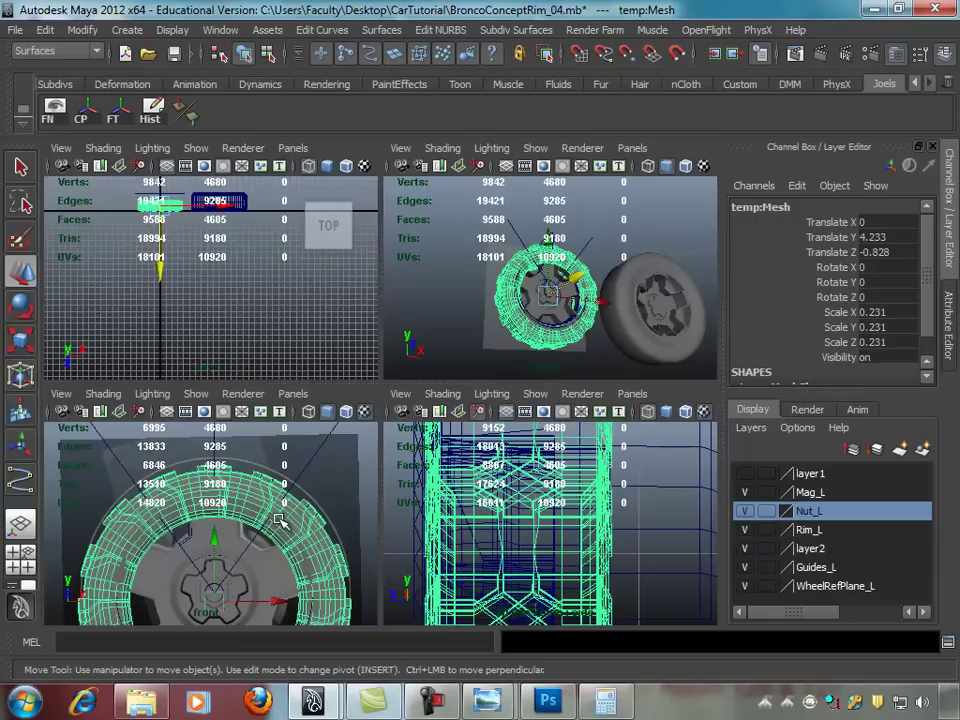
{"action": "key", "text": "space"}
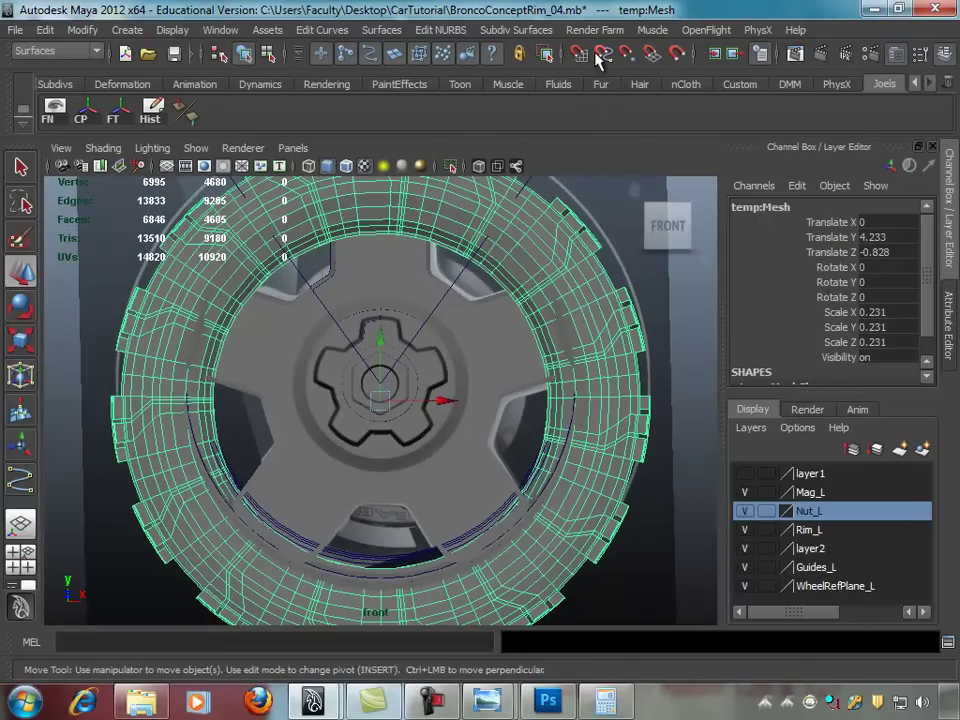
{"action": "left_click_drag", "start_coordinate": [388, 401], "coordinate": [382, 379]}
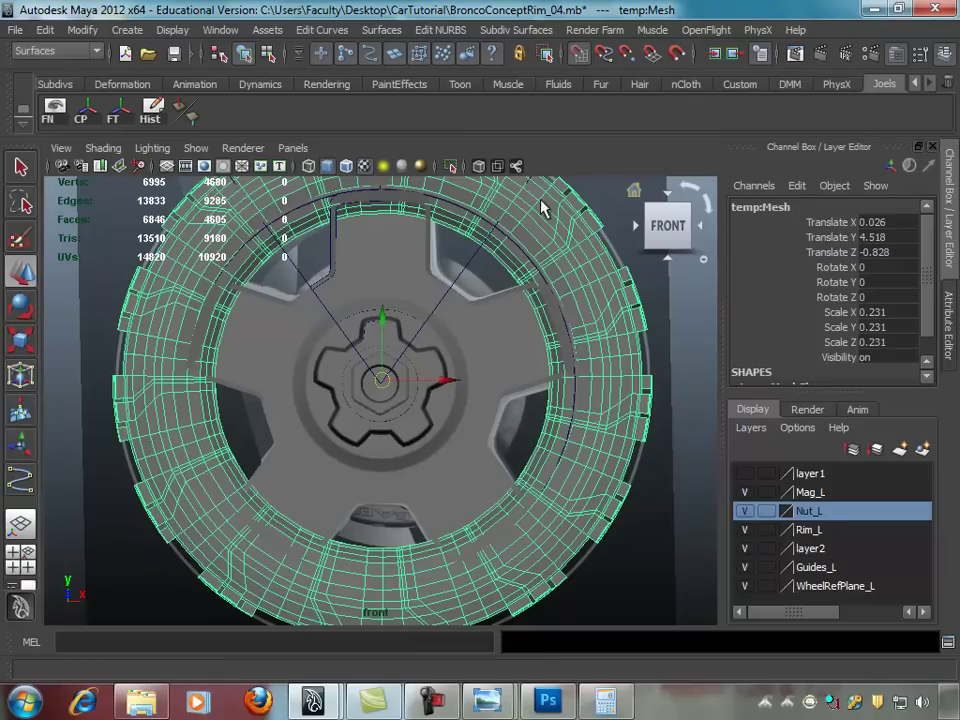
{"action": "scroll", "coordinate": [467, 268], "scroll_direction": "up", "scroll_amount": 1}
{"action": "scroll", "coordinate": [430, 320], "scroll_direction": "up", "scroll_amount": 2}
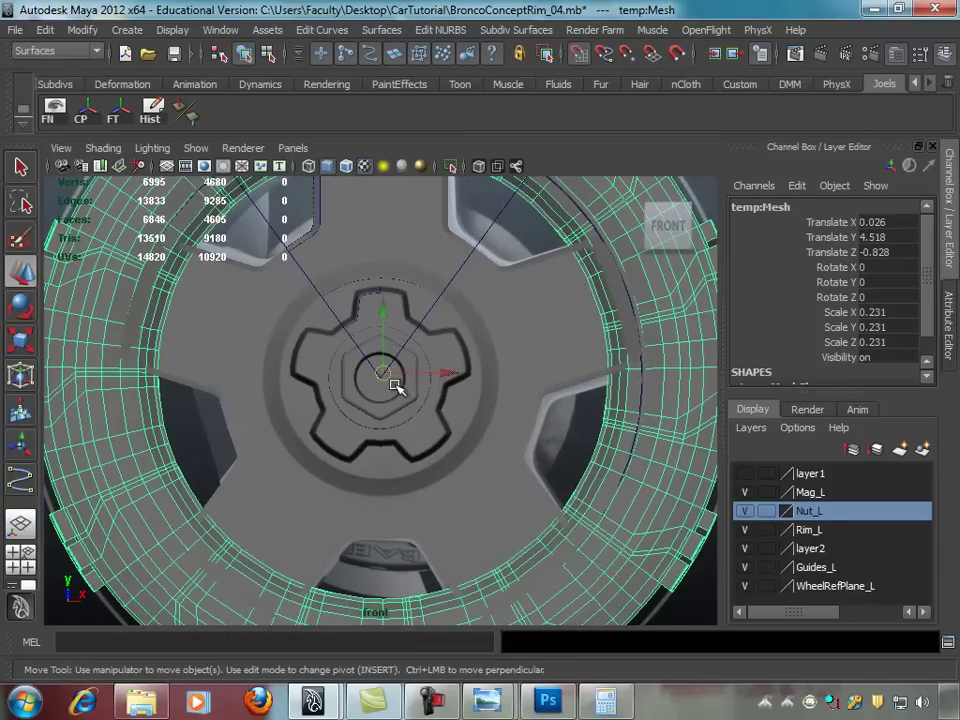
{"action": "left_click_drag", "start_coordinate": [388, 372], "coordinate": [378, 385]}
Step: Align the tire over the rim in depth from a side perspective view
{"action": "key", "text": "f"}
{"action": "key", "text": "space"}
{"action": "key", "text": "space"}
{"action": "mouse_move", "coordinate": [583, 343]}
{"action": "left_mouse_down", "text": "alt"}
{"action": "mouse_move", "coordinate": [521, 382]}
{"action": "mouse_move", "coordinate": [503, 407]}
{"action": "left_mouse_up", "text": "alt"}
{"action": "left_click_drag", "start_coordinate": [444, 446], "coordinate": [430, 441]}
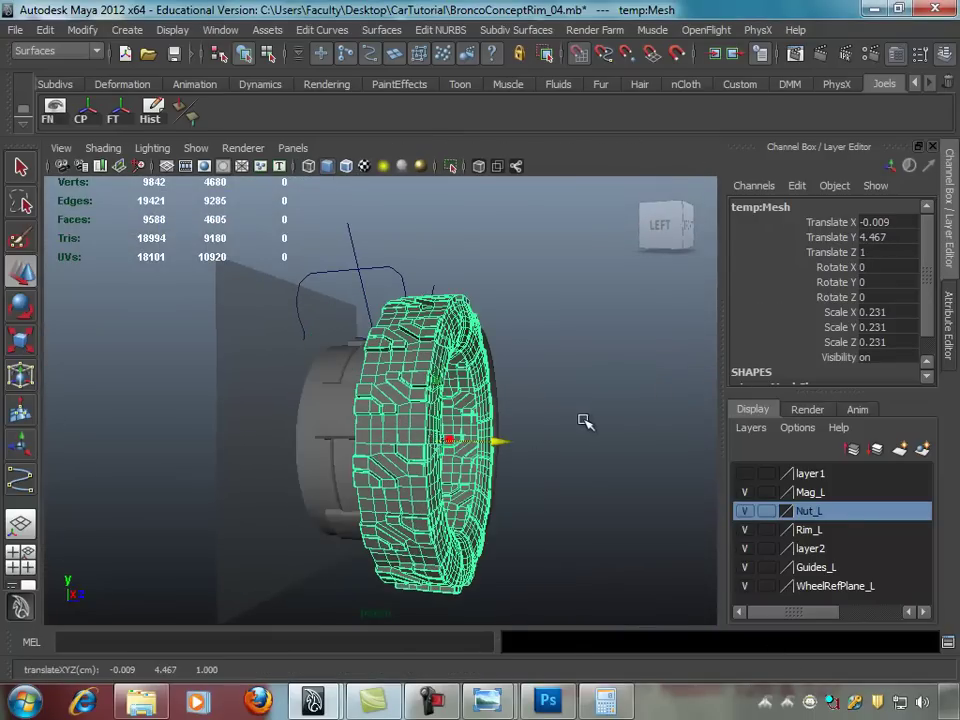
{"action": "key", "text": "ctrl+z"}
{"action": "mouse_move", "coordinate": [489, 317]}
{"action": "left_mouse_down", "text": "alt"}
{"action": "mouse_move", "coordinate": [450, 420]}
{"action": "mouse_move", "coordinate": [427, 446]}
{"action": "mouse_move", "coordinate": [407, 446]}
{"action": "mouse_move", "coordinate": [369, 407]}
{"action": "left_mouse_up", "text": "alt"}
{"action": "scroll", "coordinate": [440, 410], "scroll_direction": "up", "scroll_amount": 3}
{"action": "left_click_drag", "start_coordinate": [489, 453], "coordinate": [489, 372], "text": "alt"}
Step: Enlarge the tire slightly to 0.262 for a snug fit, then deselect it
{"action": "key", "text": "r"}
{"action": "mouse_move", "coordinate": [367, 390]}
{"action": "left_mouse_down"}
{"action": "mouse_move", "coordinate": [405, 390]}
{"action": "mouse_move", "coordinate": [514, 246]}
{"action": "mouse_move", "coordinate": [490, 327]}
{"action": "mouse_move", "coordinate": [452, 294]}
{"action": "mouse_move", "coordinate": [475, 326]}
{"action": "left_mouse_up"}
{"action": "scroll", "coordinate": [405, 390], "scroll_direction": "down", "scroll_amount": 4}
{"action": "left_click", "coordinate": [514, 246]}
{"action": "mouse_move", "coordinate": [573, 343]}
{"action": "left_mouse_down", "text": "alt"}
{"action": "mouse_move", "coordinate": [596, 332]}
{"action": "mouse_move", "coordinate": [632, 336]}
{"action": "mouse_move", "coordinate": [583, 339]}
{"action": "left_mouse_up", "text": "alt"}
{"action": "mouse_move", "coordinate": [583, 339]}
{"action": "right_mouse_down", "text": "alt"}
{"action": "mouse_move", "coordinate": [464, 347]}
{"action": "mouse_move", "coordinate": [536, 336]}
{"action": "right_mouse_up", "text": "alt"}
{"action": "mouse_move", "coordinate": [536, 336]}
{"action": "left_mouse_down", "text": "alt"}
{"action": "mouse_move", "coordinate": [570, 336]}
{"action": "mouse_move", "coordinate": [598, 362]}
{"action": "left_mouse_up", "text": "alt"}
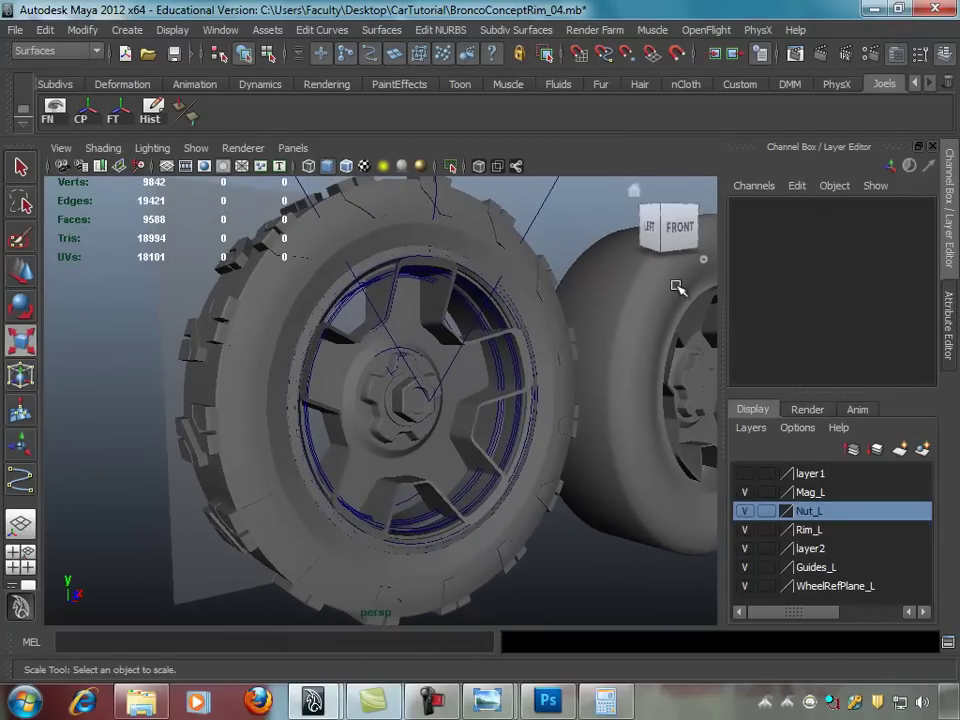
{"action": "left_click", "coordinate": [737, 53]}
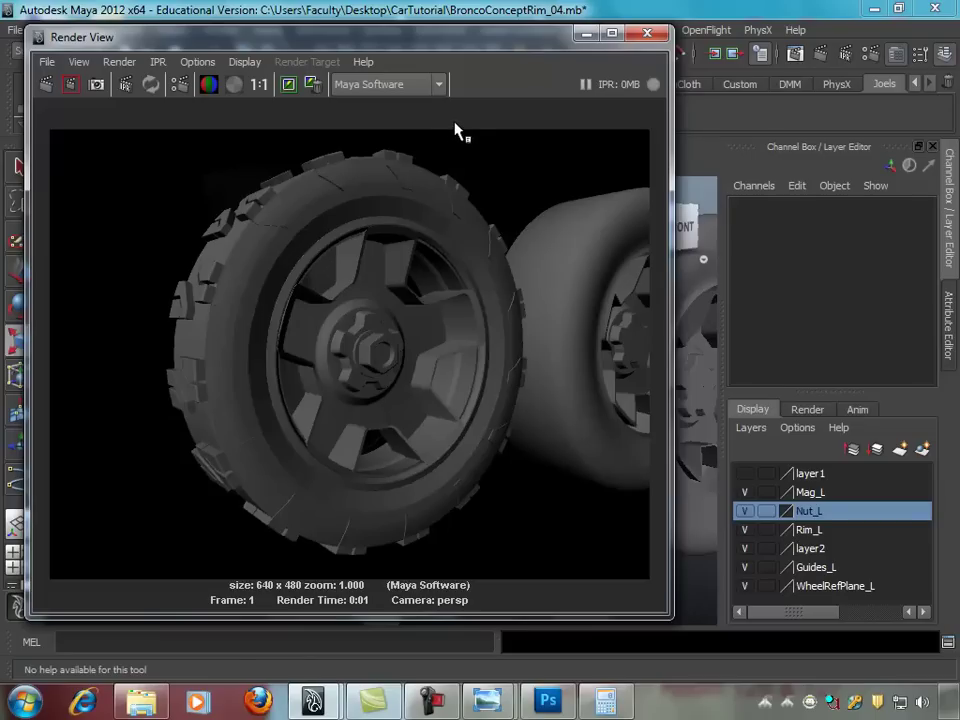
{"action": "left_click", "coordinate": [643, 36]}
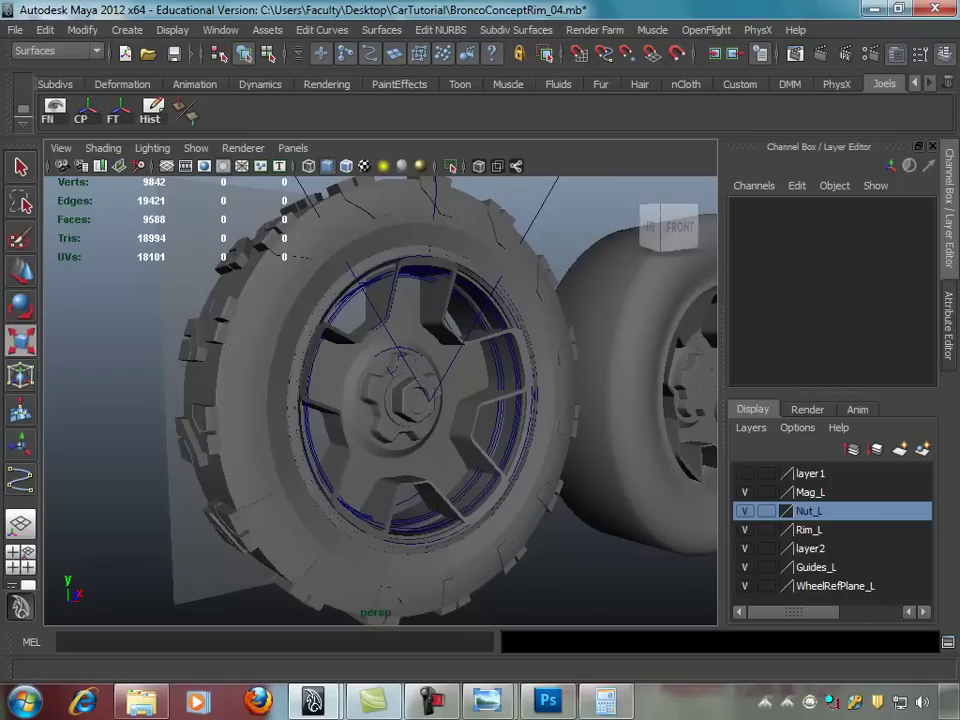
{"action": "left_click", "coordinate": [431, 700]}
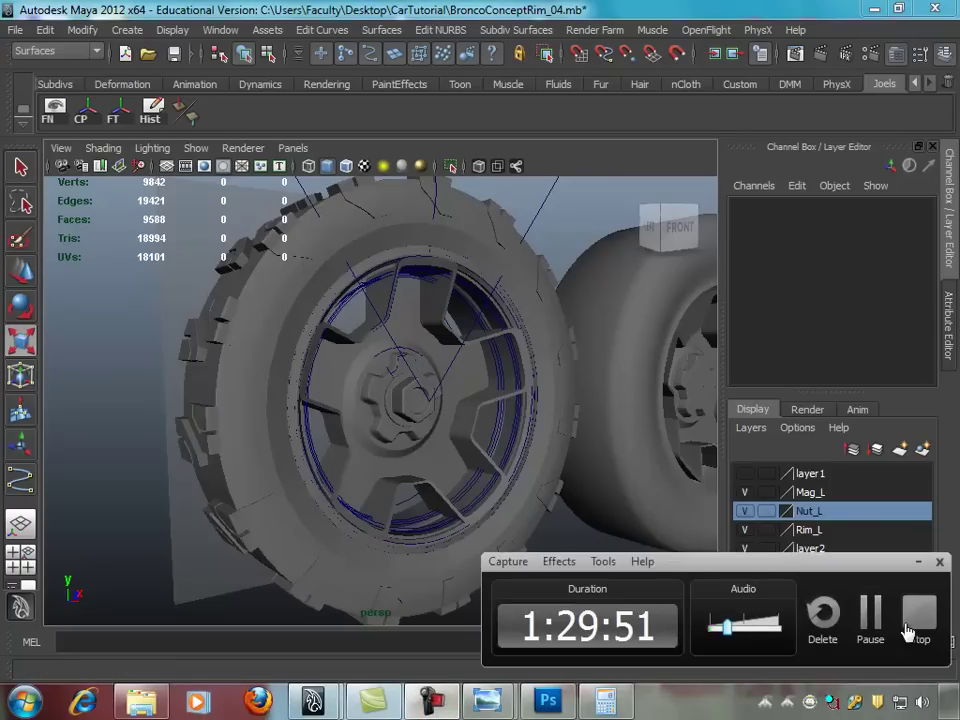